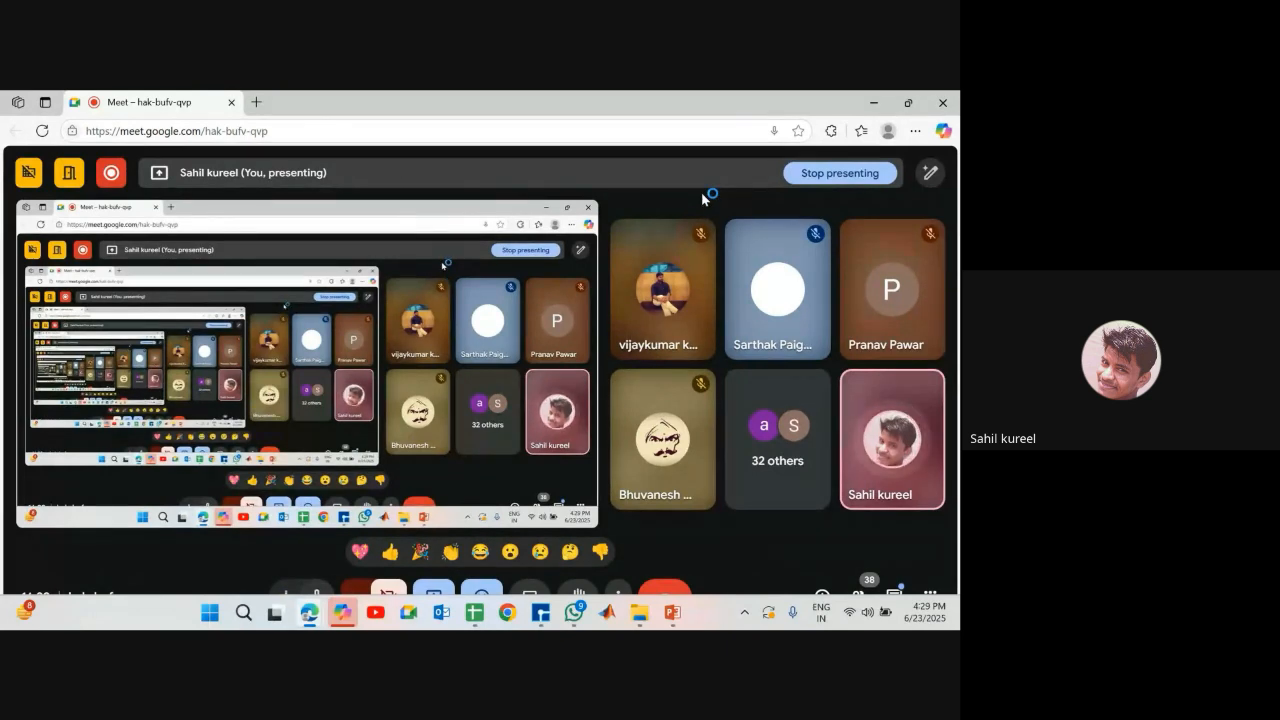
Continue presenting the entire screen in the meeting despite the infinity-mirror notice
{"action": "left_click", "coordinate": [316, 593]}
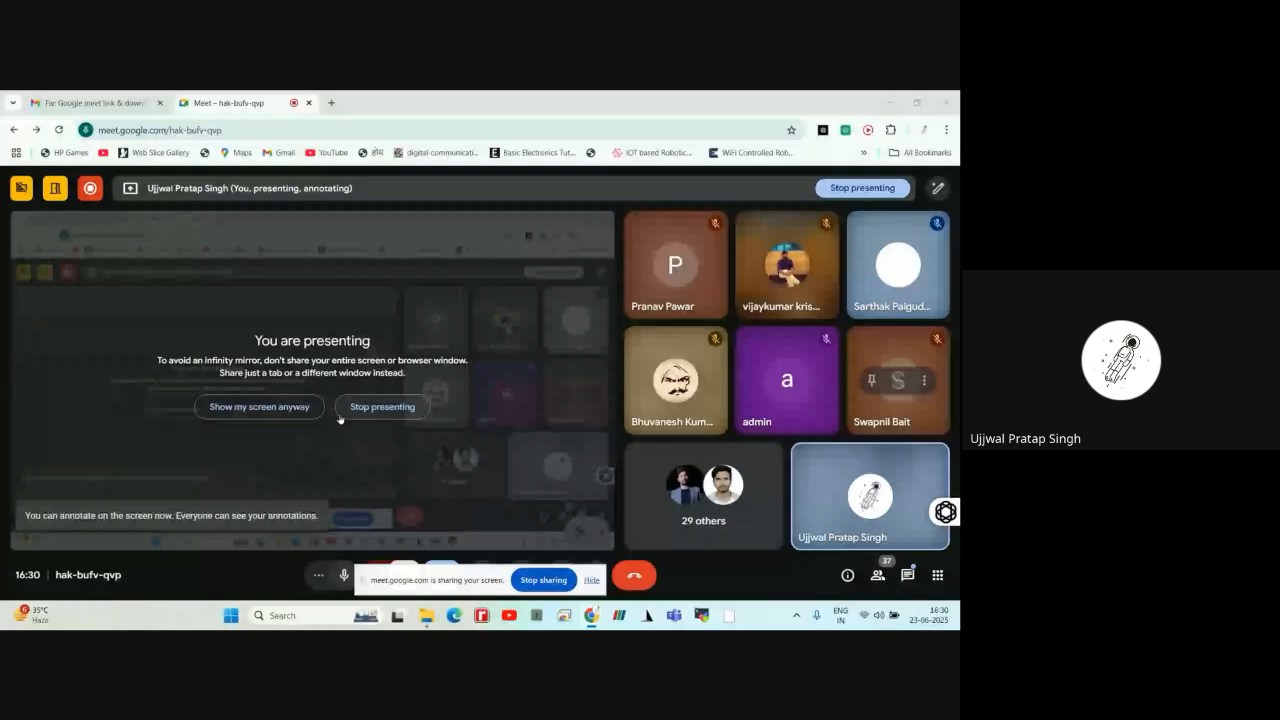
{"action": "left_click", "coordinate": [229, 410]}
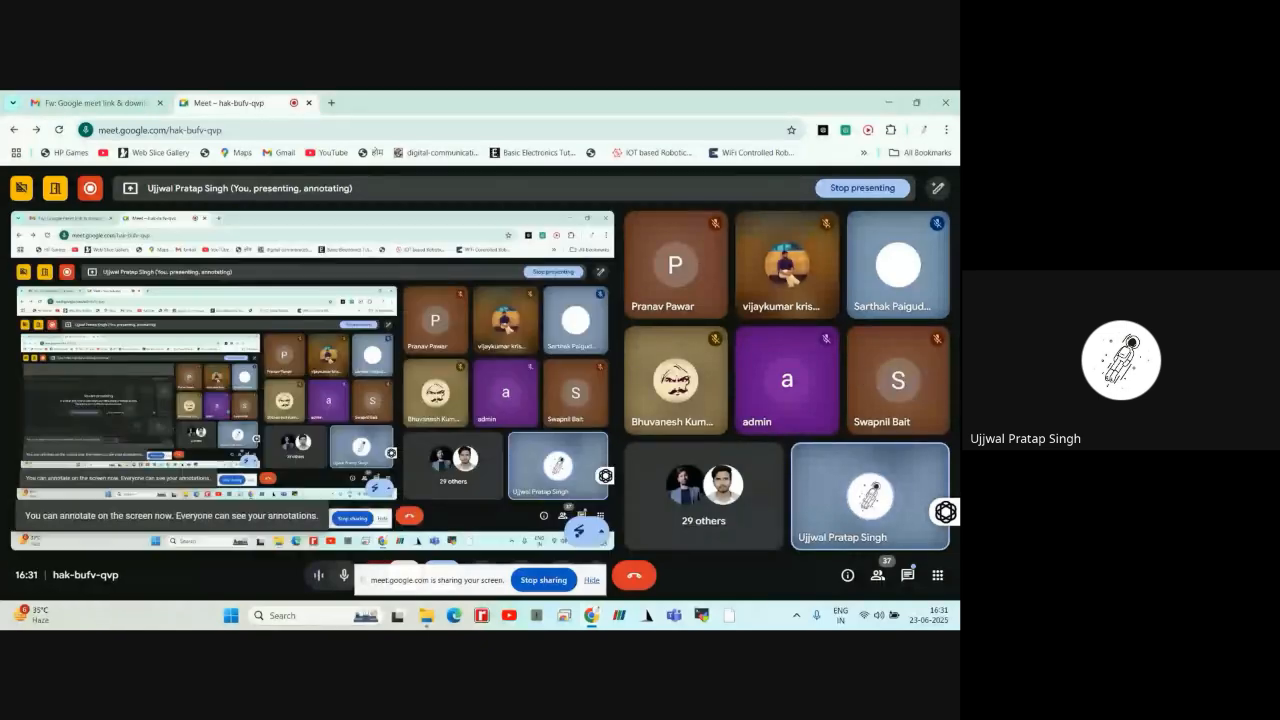
Open the workshop installation email in Gmail and follow its Google Drive link for Device Studio
{"action": "left_click", "coordinate": [132, 102]}
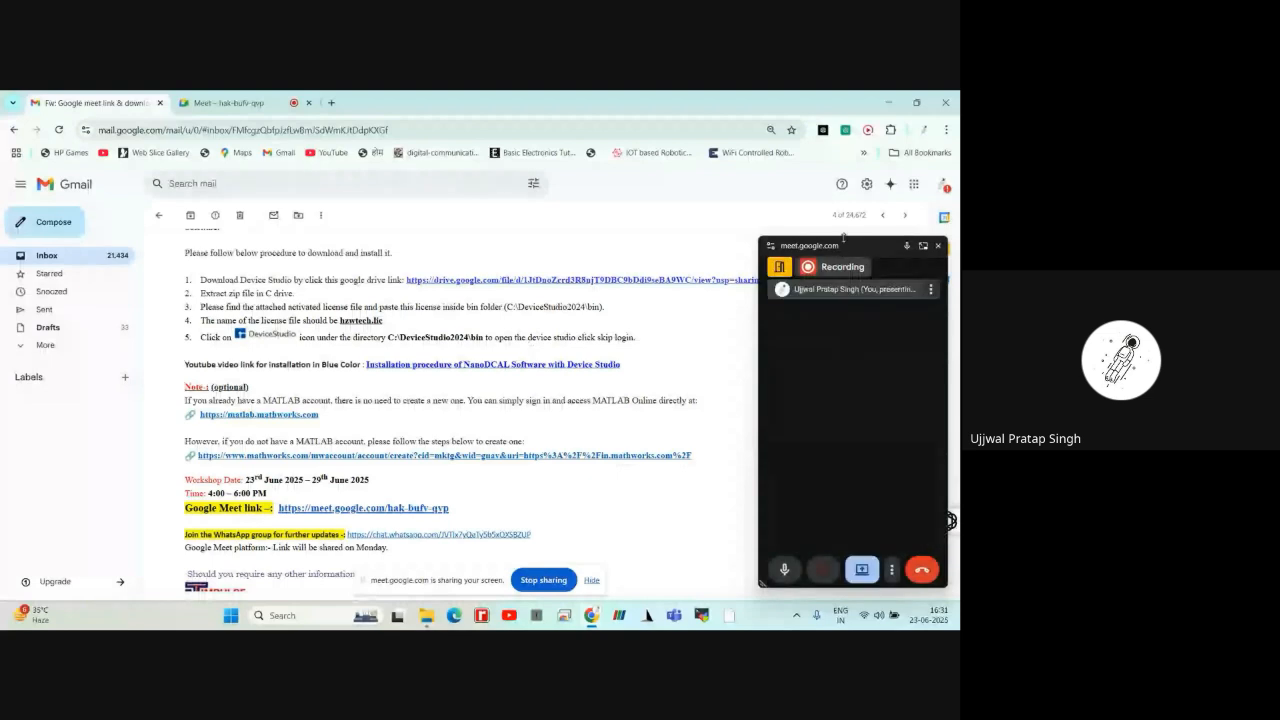
{"action": "scroll", "coordinate": [578, 435], "scroll_direction": "up", "scroll_amount": 5}
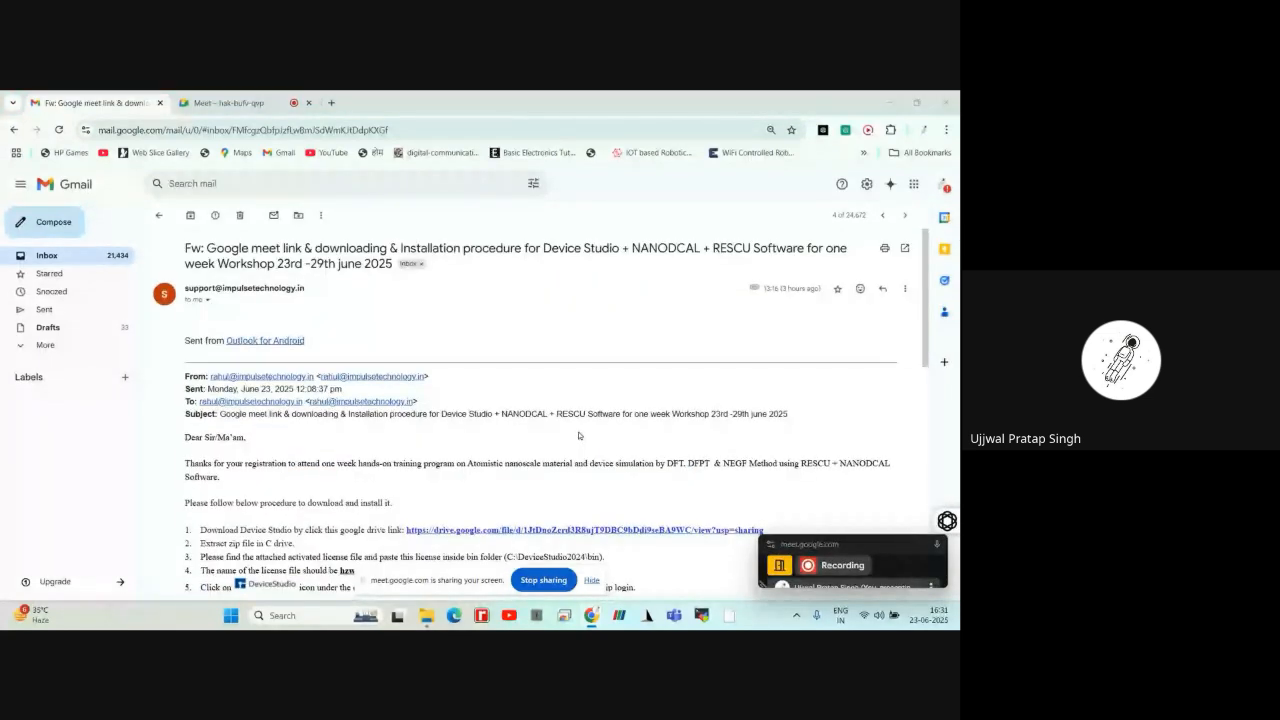
{"action": "scroll", "coordinate": [491, 392], "scroll_direction": "down", "scroll_amount": 1}
{"action": "scroll", "coordinate": [491, 392], "scroll_direction": "down", "scroll_amount": 1}
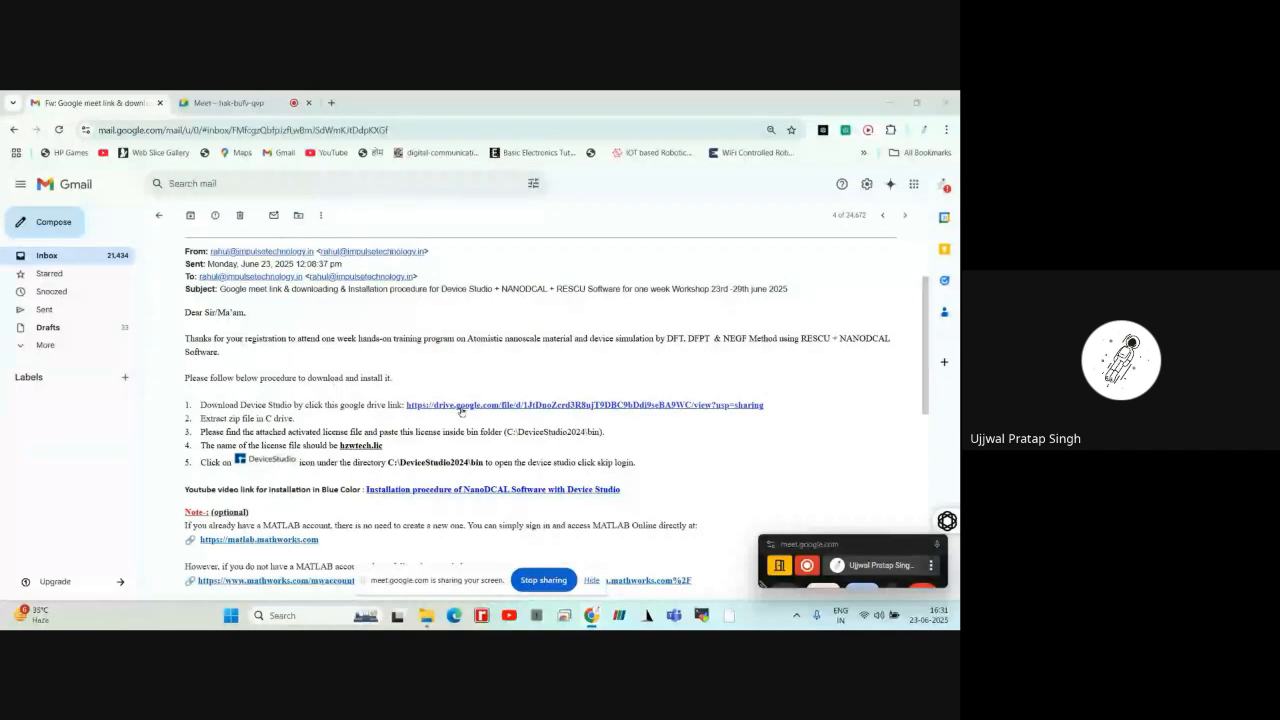
{"action": "left_click", "coordinate": [462, 406]}
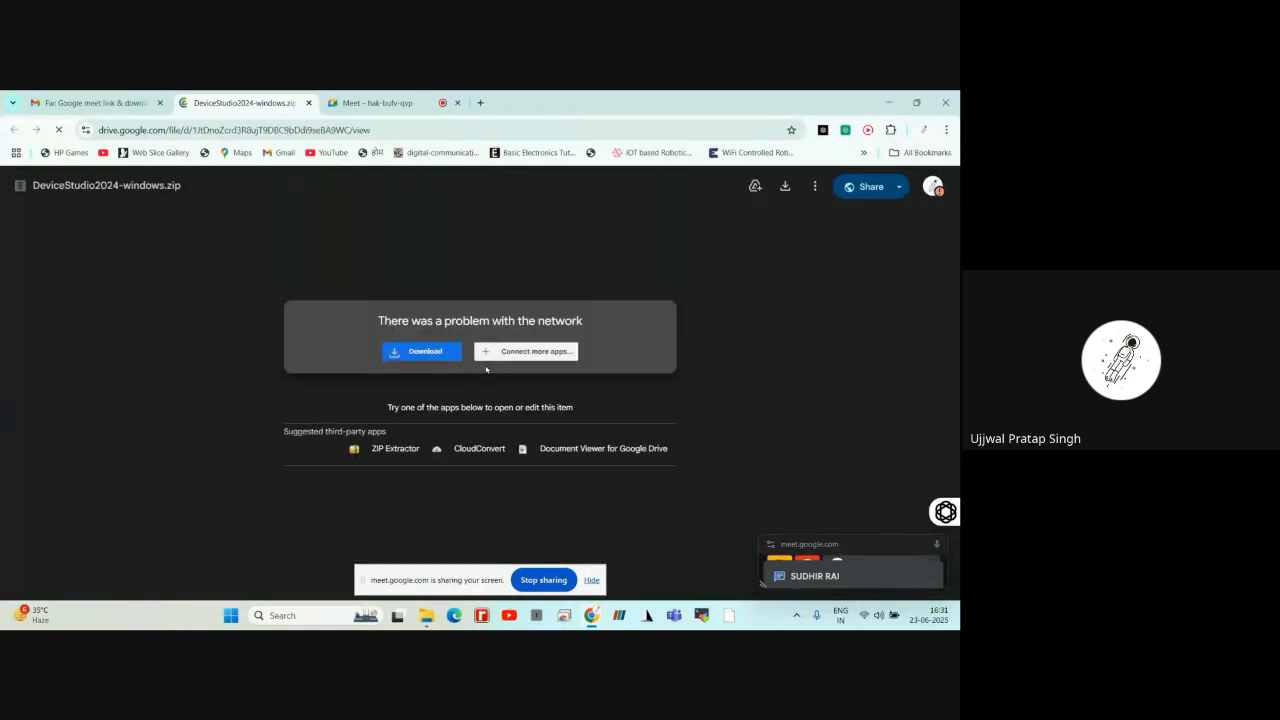
Start downloading DeviceStudio2024-windows.zip without a virus scan, and dismiss the save dialog without saving
{"action": "left_click", "coordinate": [427, 355]}
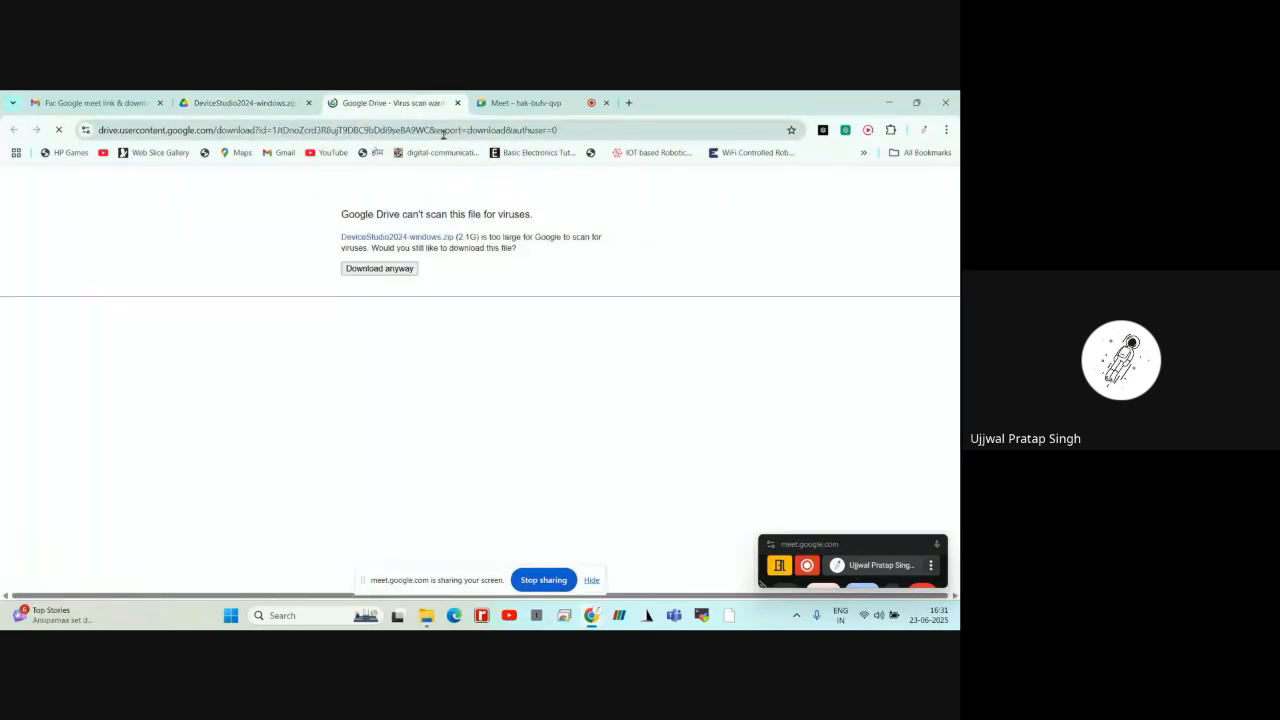
{"action": "left_click", "coordinate": [394, 270]}
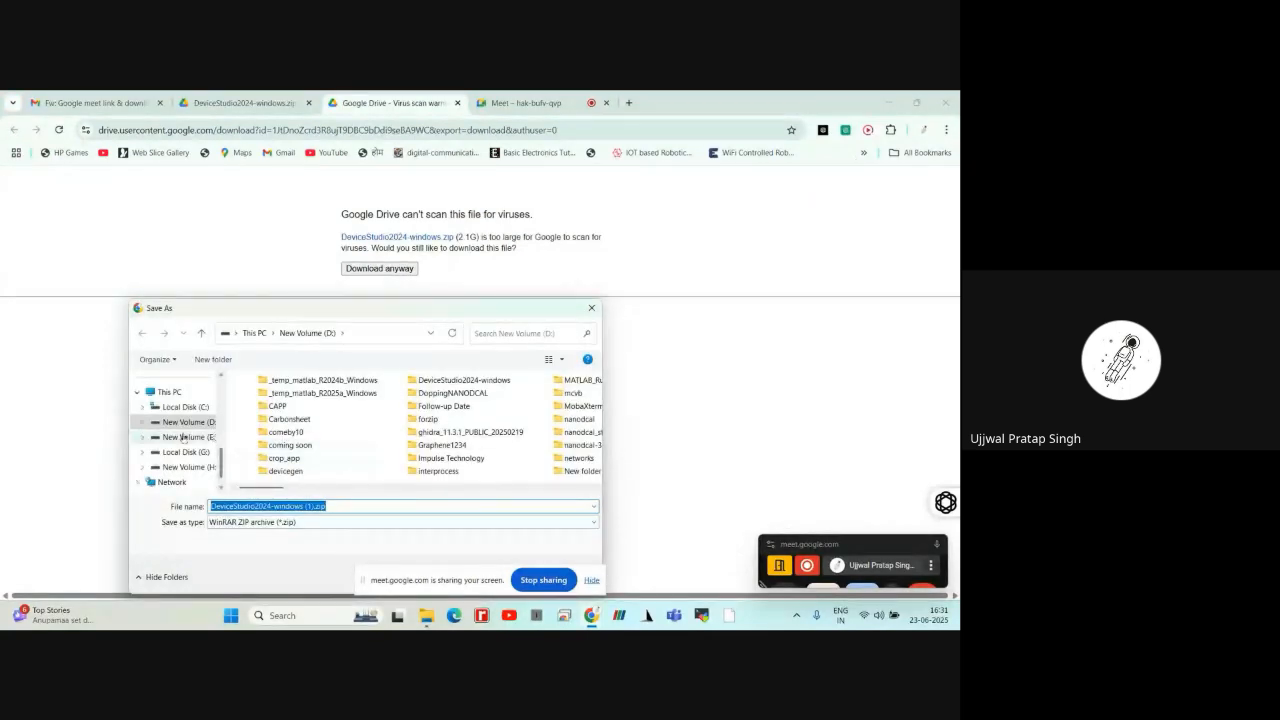
{"action": "scroll", "coordinate": [183, 430], "scroll_direction": "up", "scroll_amount": 3}
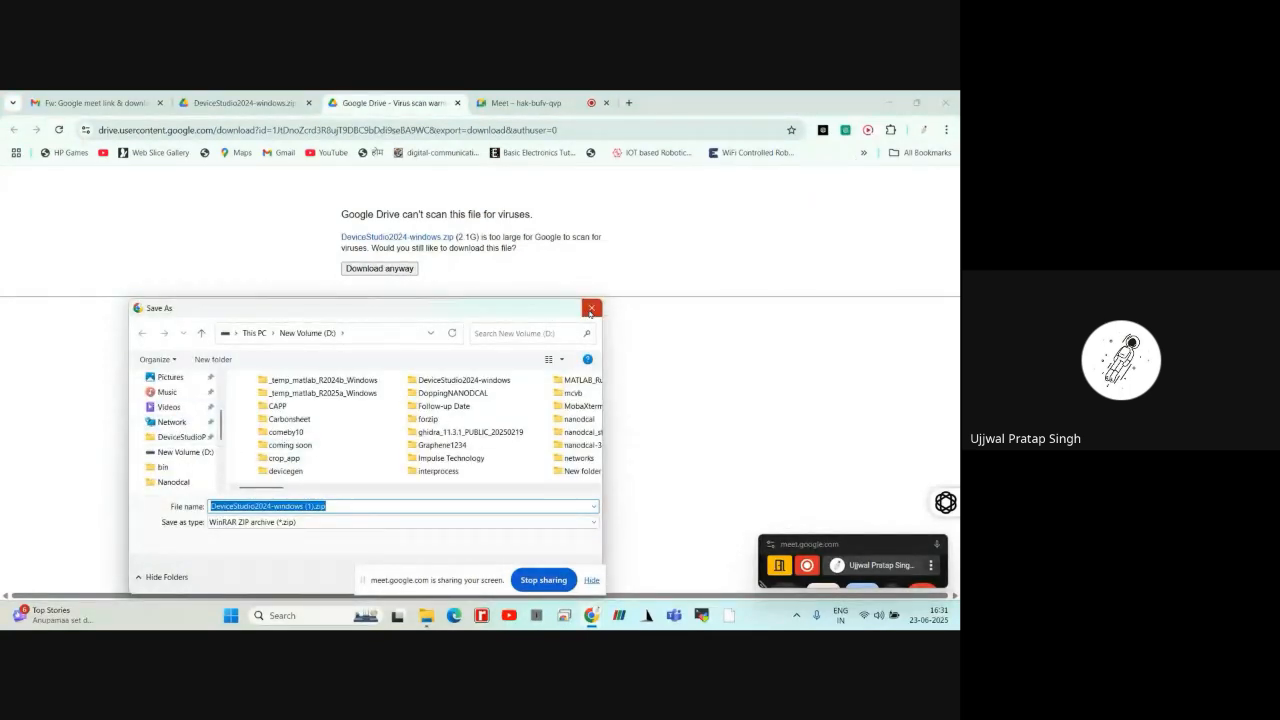
{"action": "left_click", "coordinate": [590, 308]}
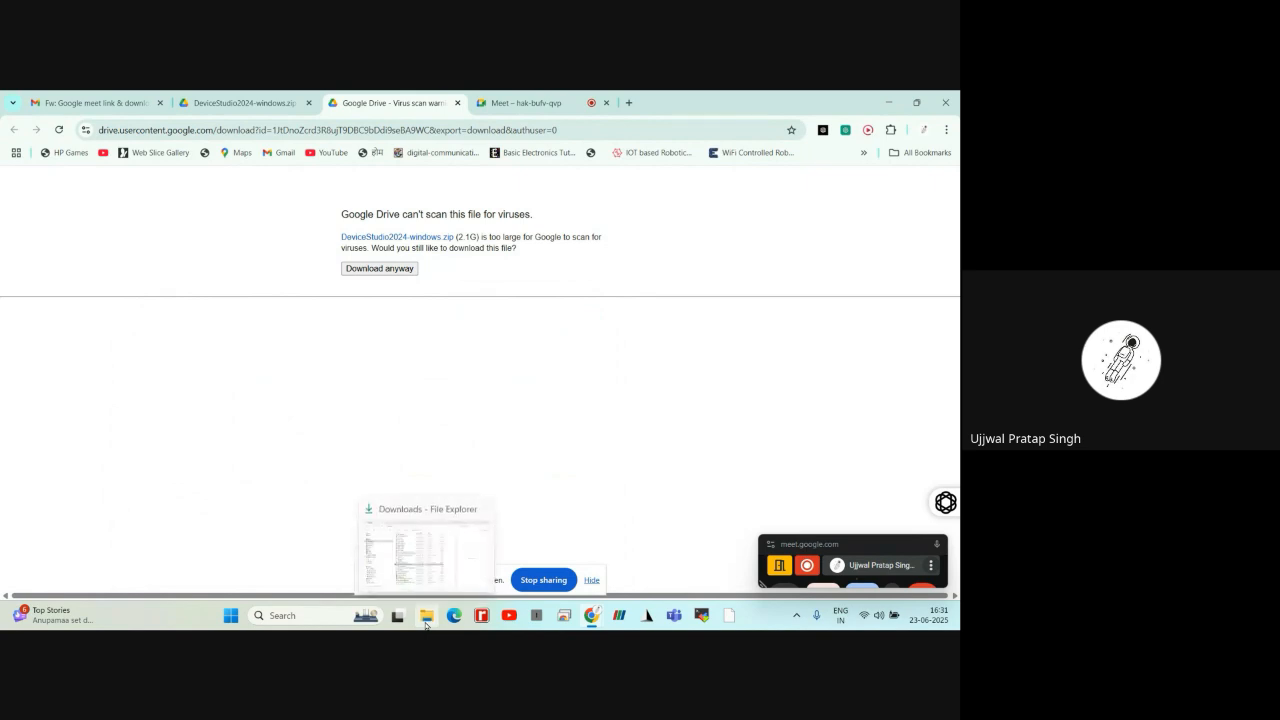
Switch to File Explorer, start extracting DeviceStudio2024-windows.zip in Downloads, and cancel the extraction
{"action": "left_click", "coordinate": [400, 596]}
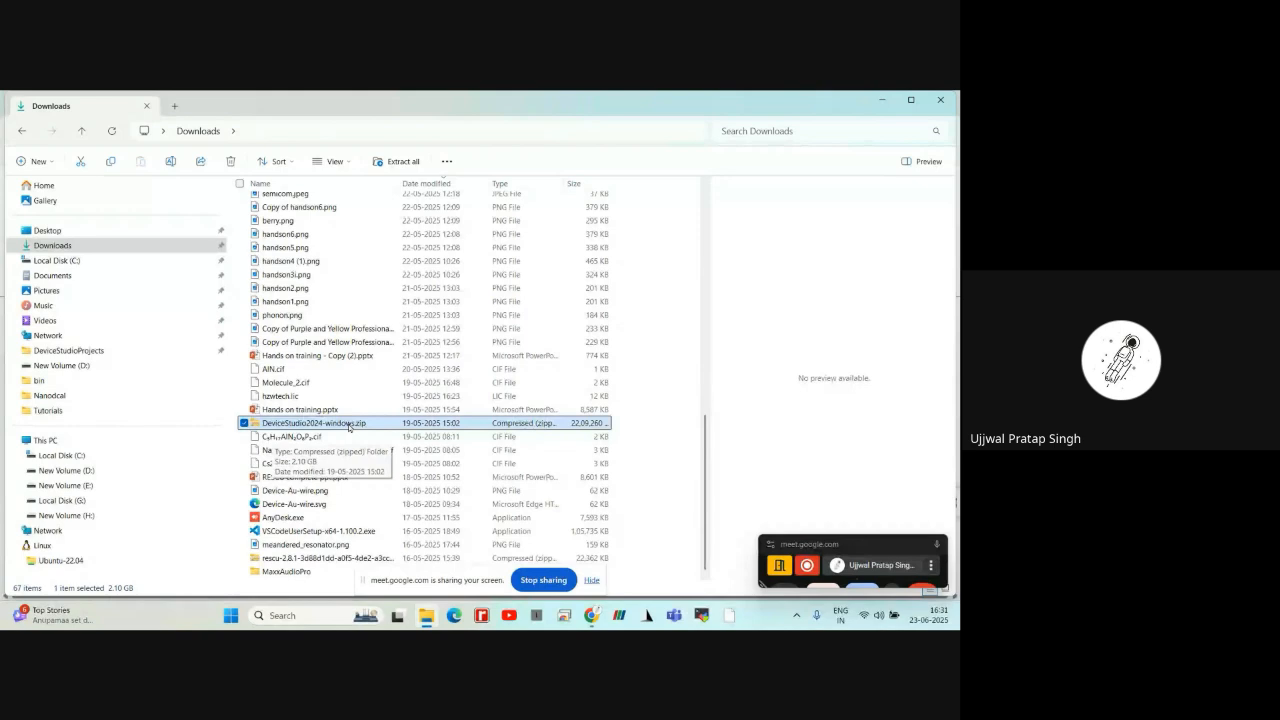
{"action": "right_click", "coordinate": [349, 426]}
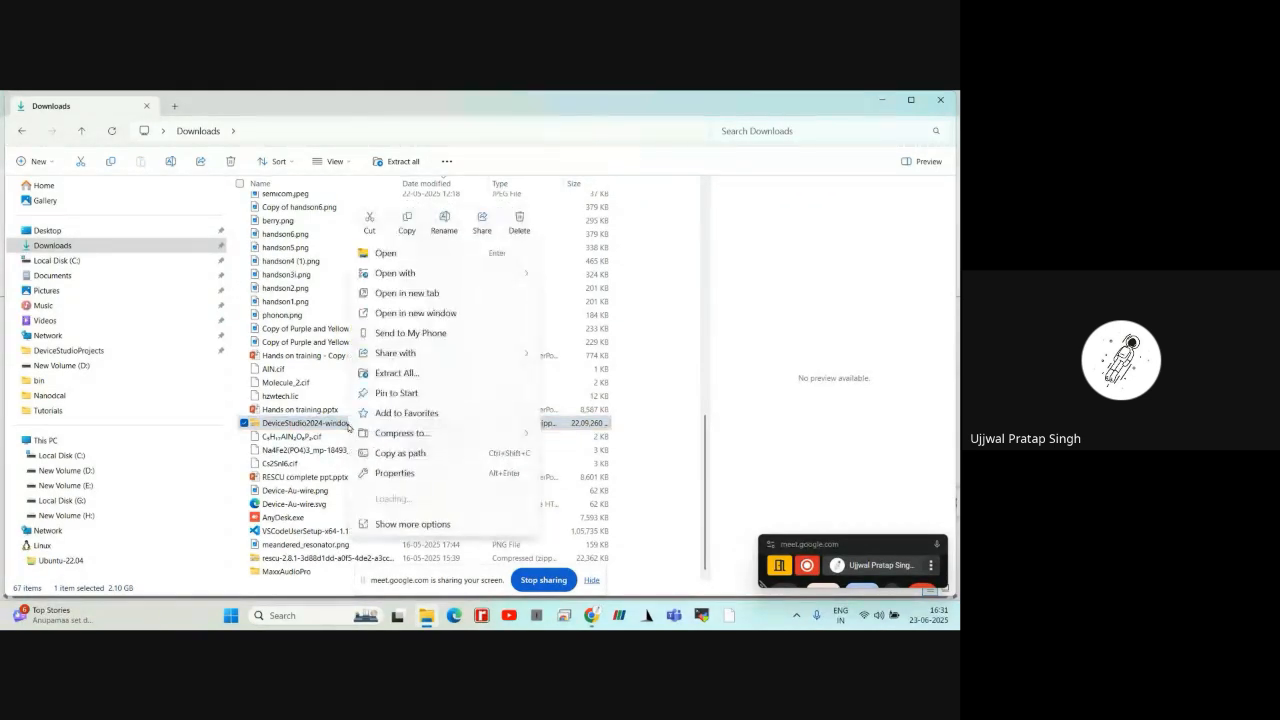
{"action": "left_click", "coordinate": [398, 375]}
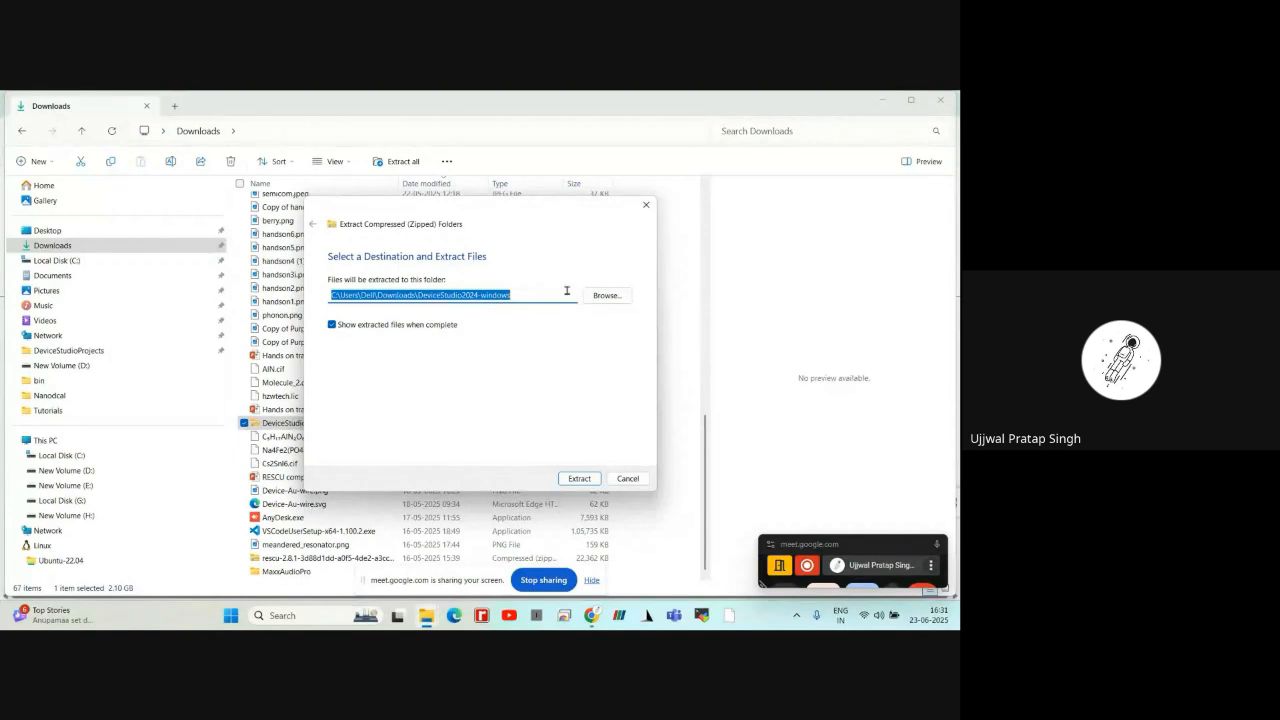
{"action": "left_click", "coordinate": [627, 479]}
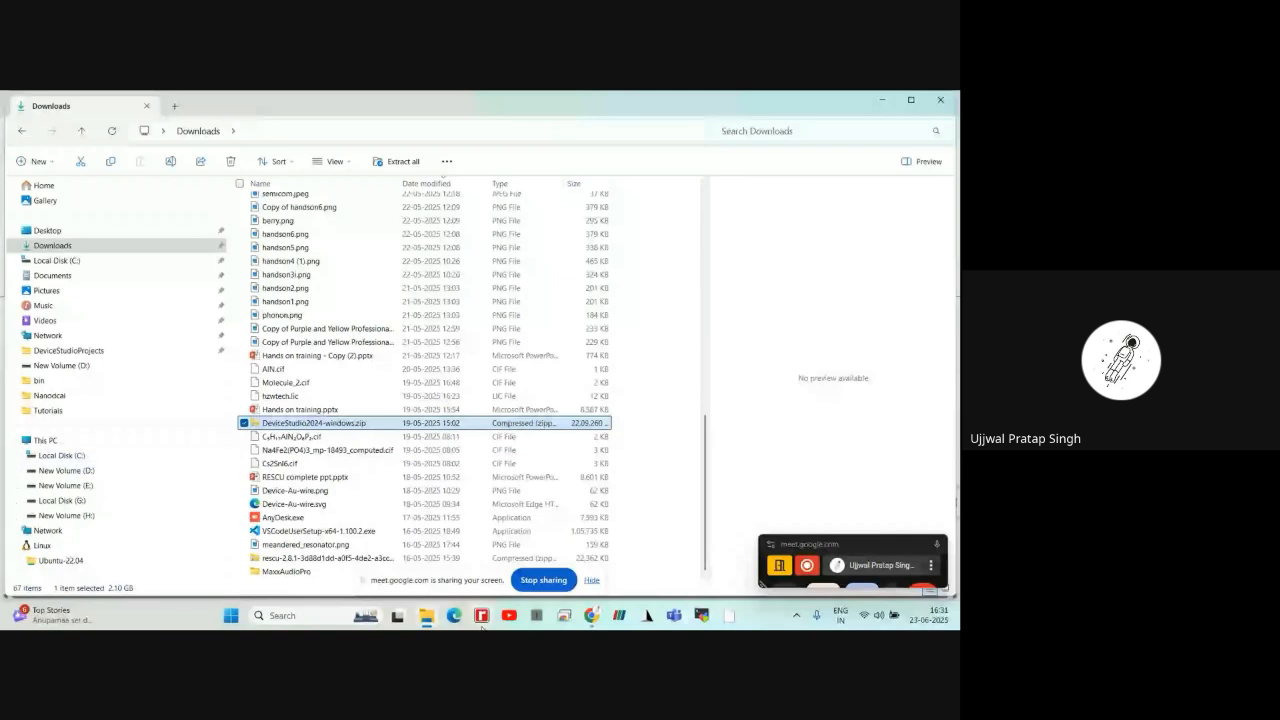
Return to the workshop email in the browser and open its hzwtech.lic attachment
{"action": "mouse_move", "coordinate": [592, 615]}
{"action": "left_click", "coordinate": [457, 550]}
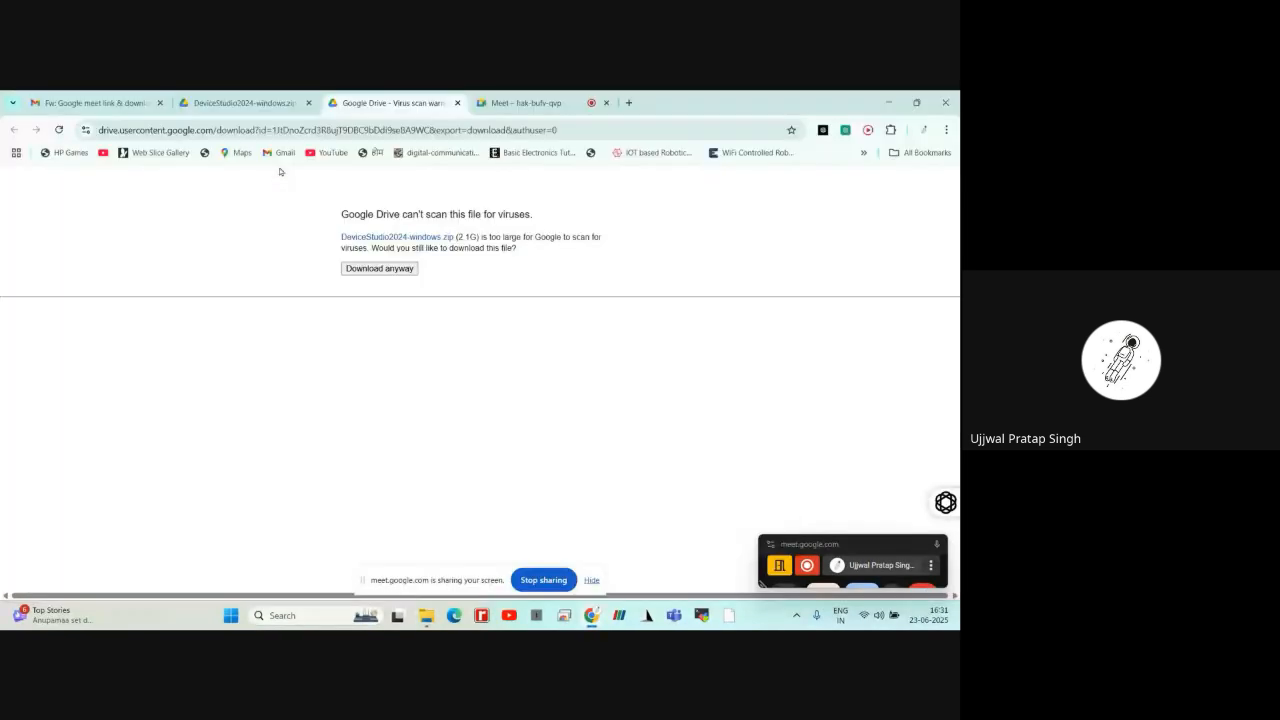
{"action": "left_click", "coordinate": [90, 102]}
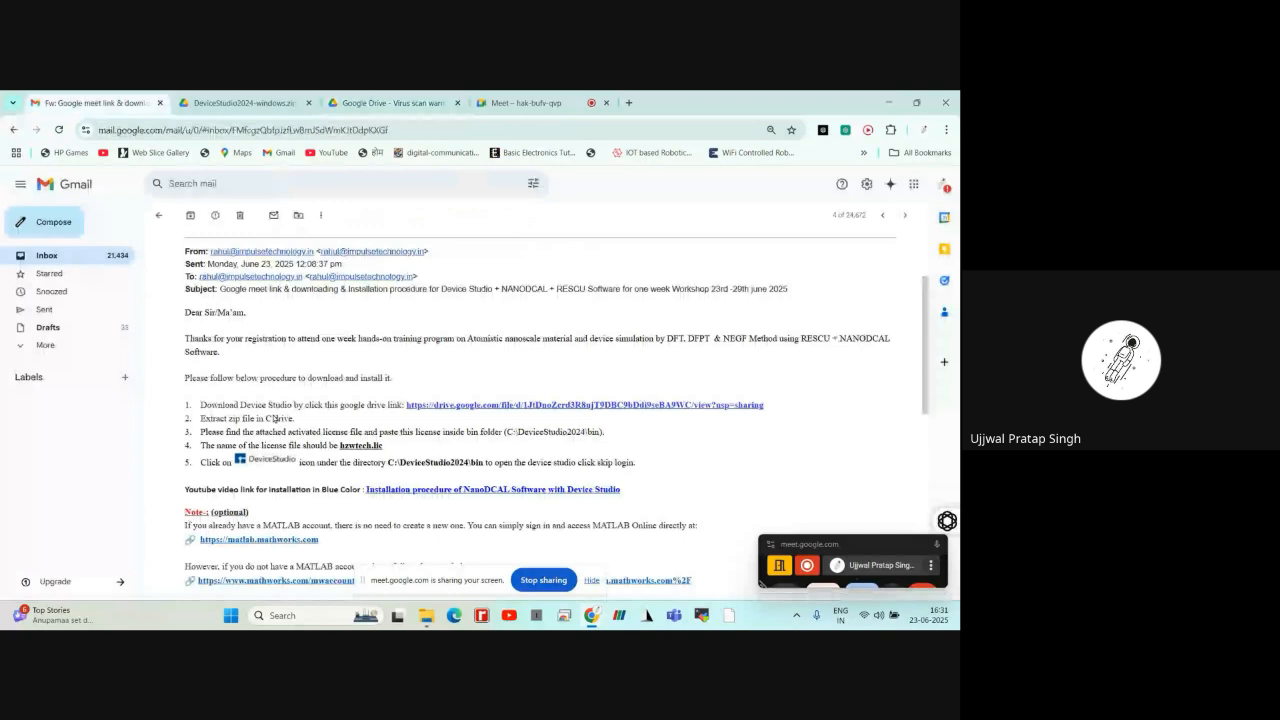
{"action": "scroll", "coordinate": [275, 419], "scroll_direction": "down", "scroll_amount": 5}
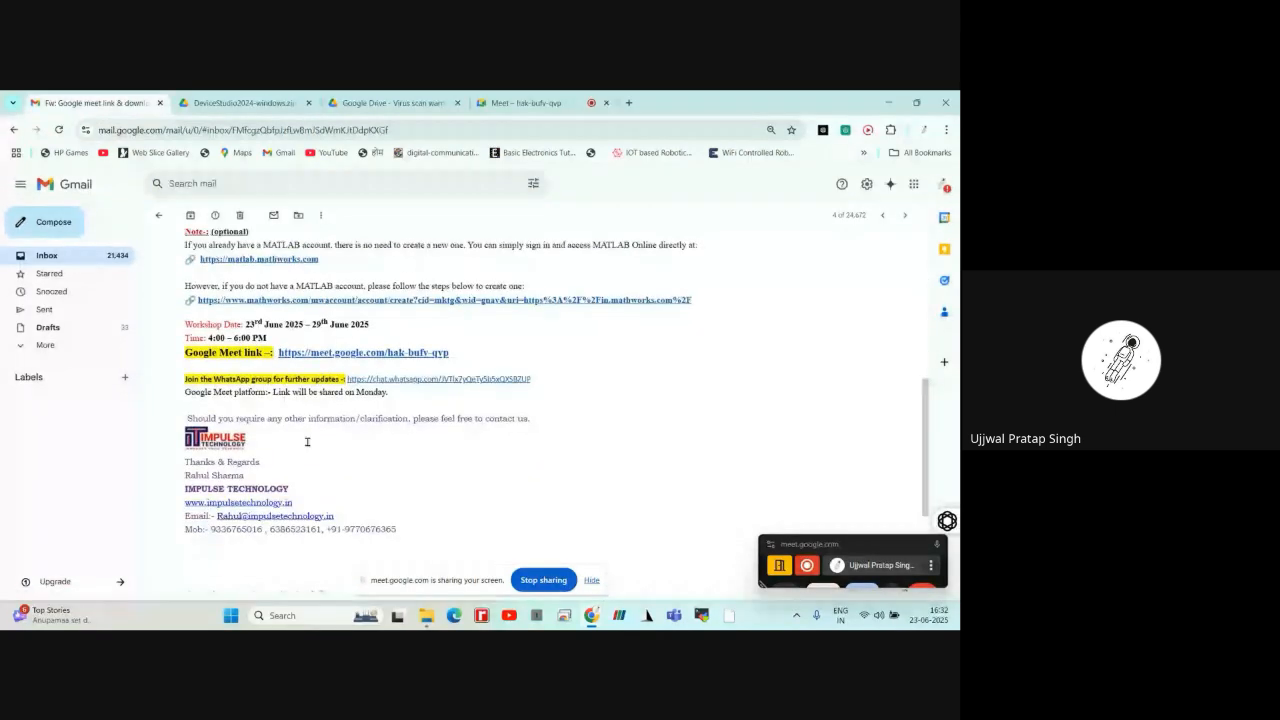
{"action": "scroll", "coordinate": [307, 441], "scroll_direction": "down", "scroll_amount": 3}
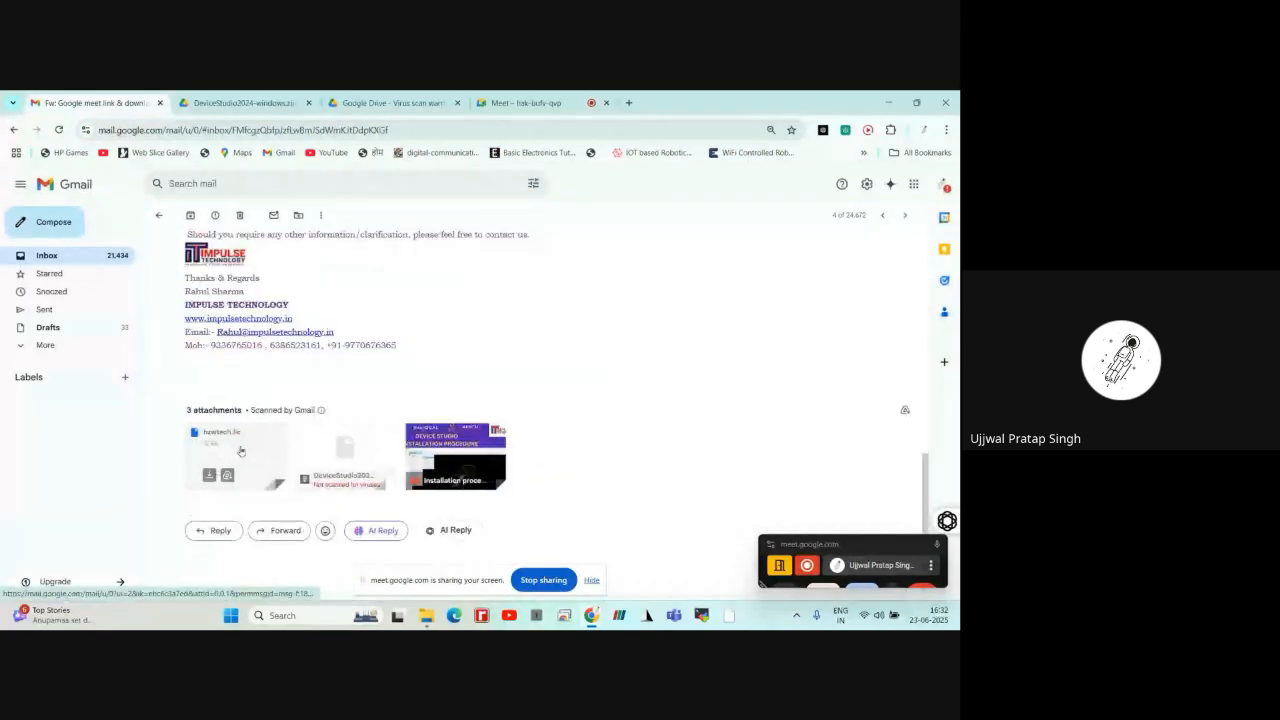
{"action": "left_click", "coordinate": [253, 448]}
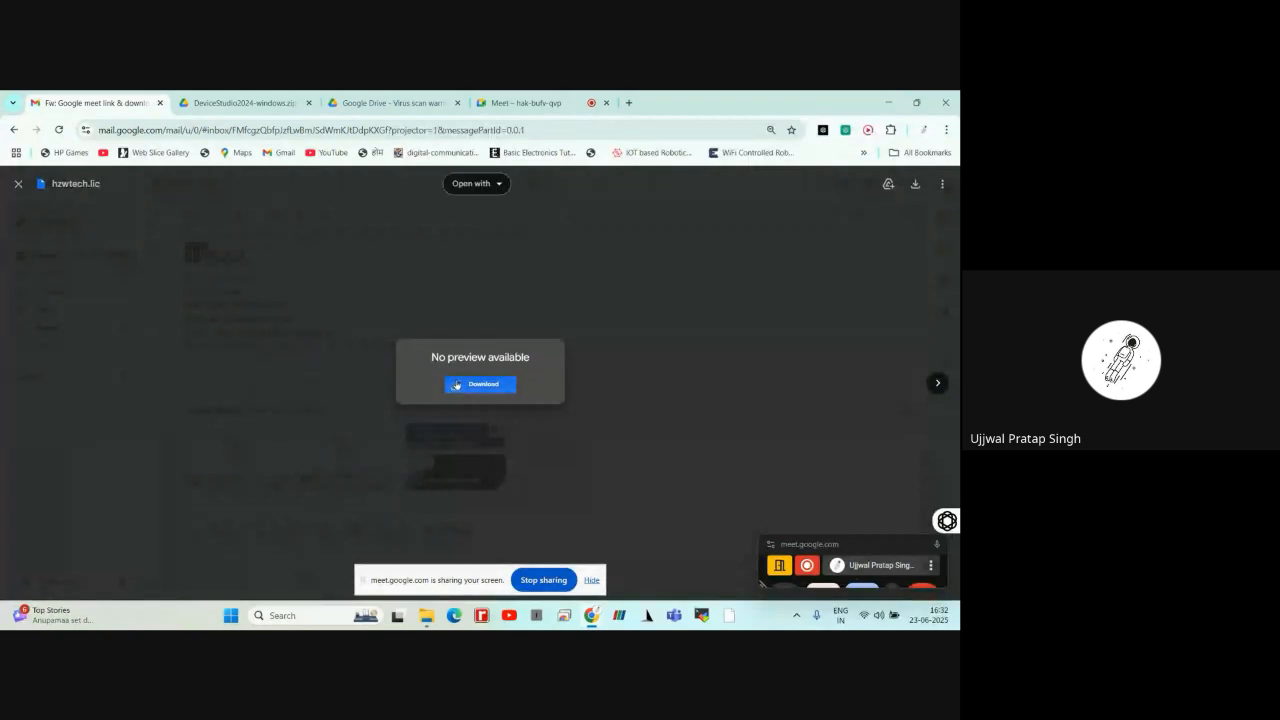
Download hzwtech.lic to the Downloads folder, replacing the existing file of that name
{"action": "left_click", "coordinate": [455, 384]}
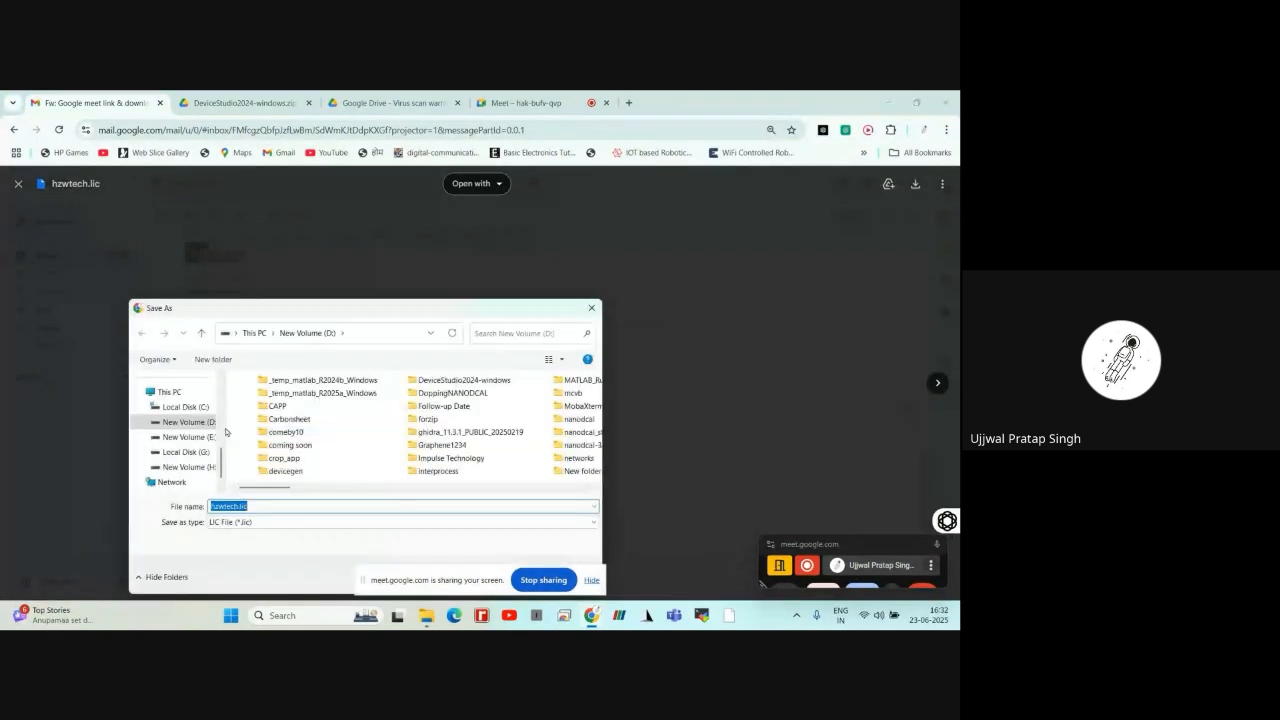
{"action": "scroll", "coordinate": [214, 428], "scroll_direction": "up", "scroll_amount": 3}
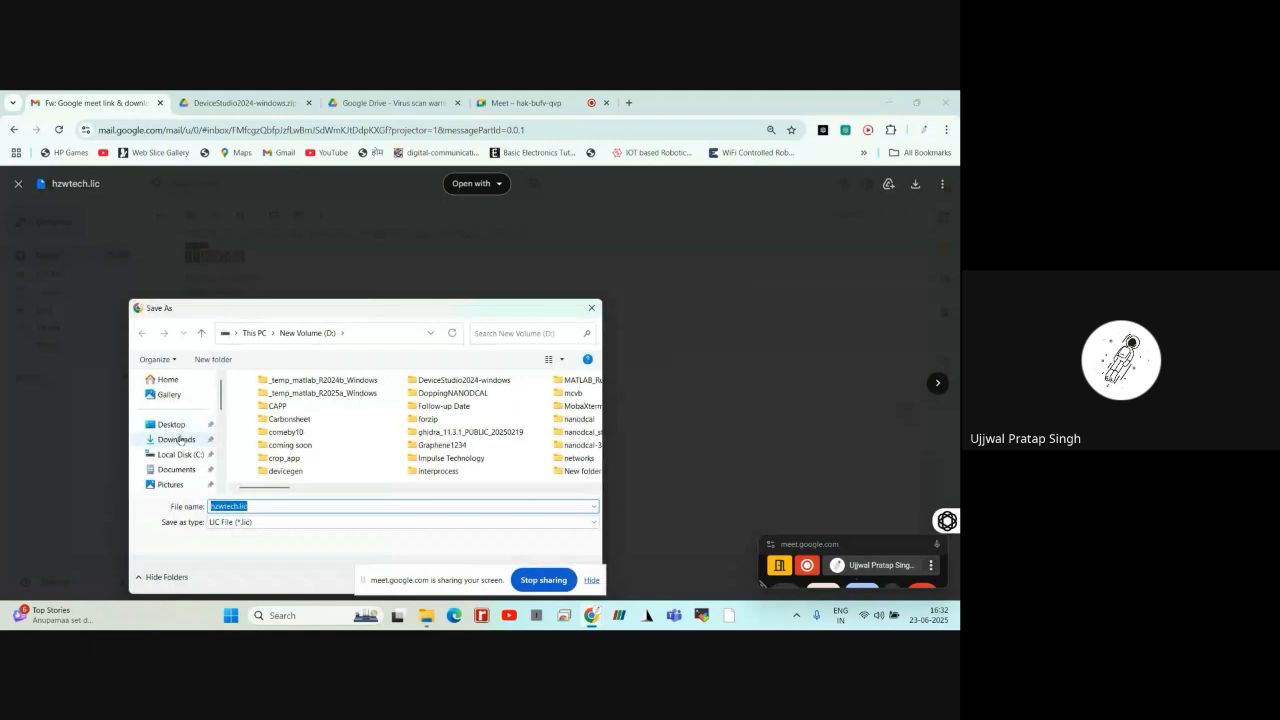
{"action": "left_click", "coordinate": [176, 439]}
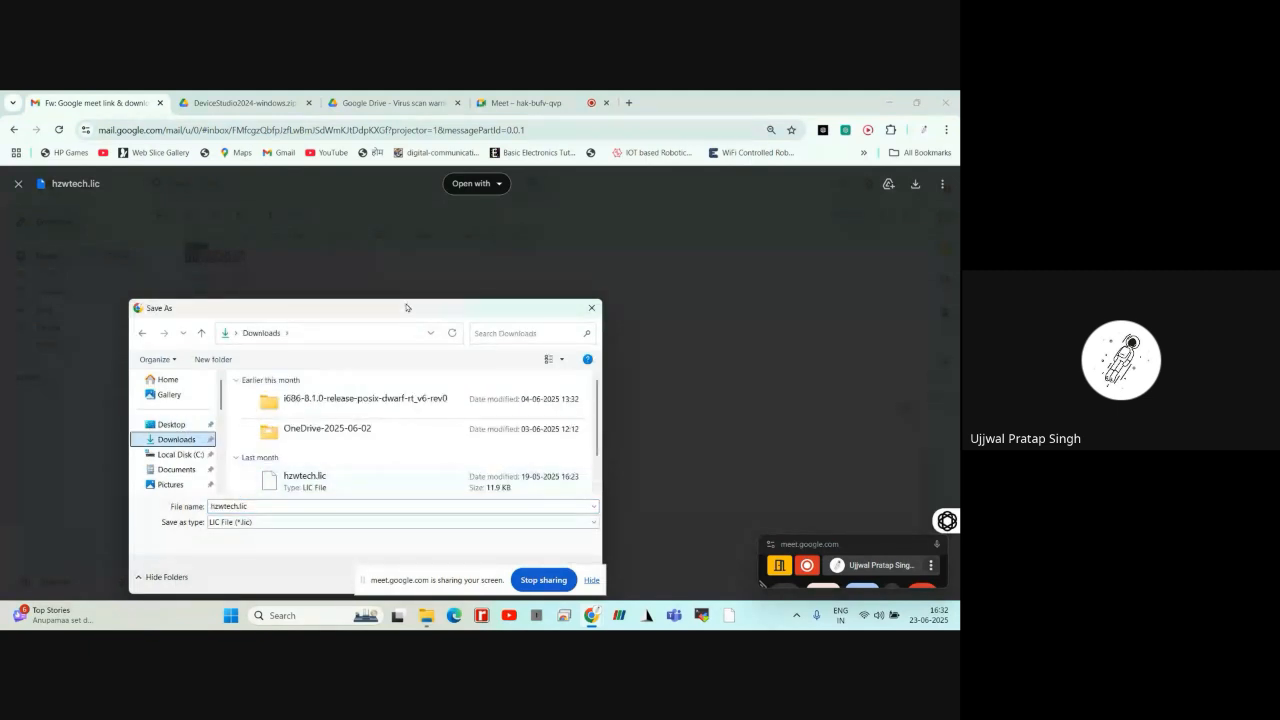
{"action": "left_click_drag", "start_coordinate": [406, 308], "coordinate": [397, 237]}
{"action": "left_click", "coordinate": [493, 504]}
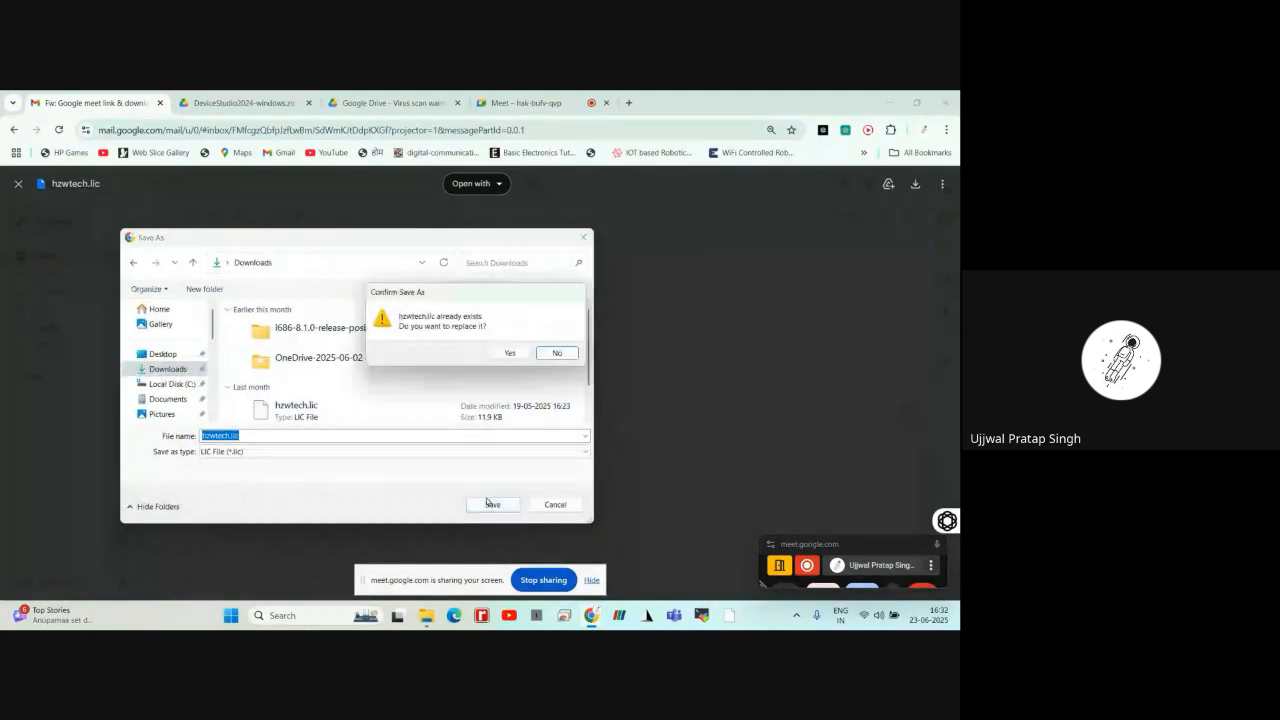
{"action": "left_click", "coordinate": [511, 354]}
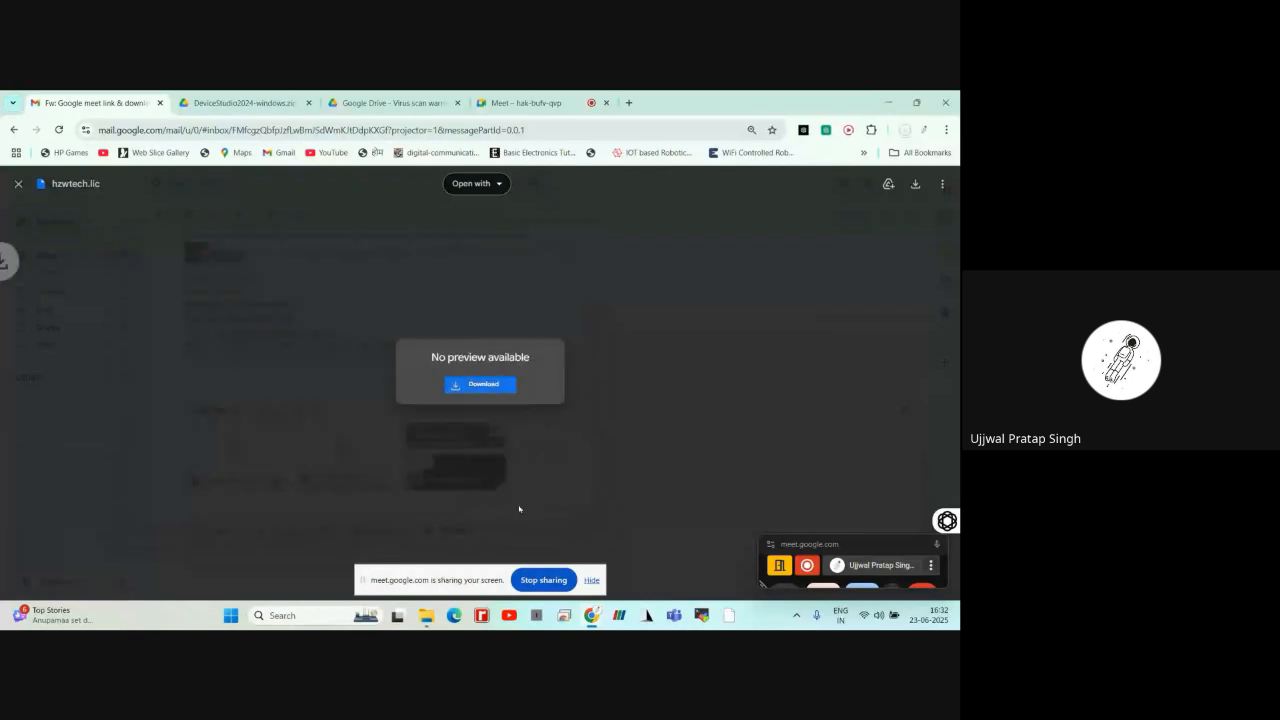
Switch to File Explorer and select the newly downloaded hzwtech.lic in the Downloads folder
{"action": "mouse_move", "coordinate": [426, 620]}
{"action": "left_click", "coordinate": [425, 550]}
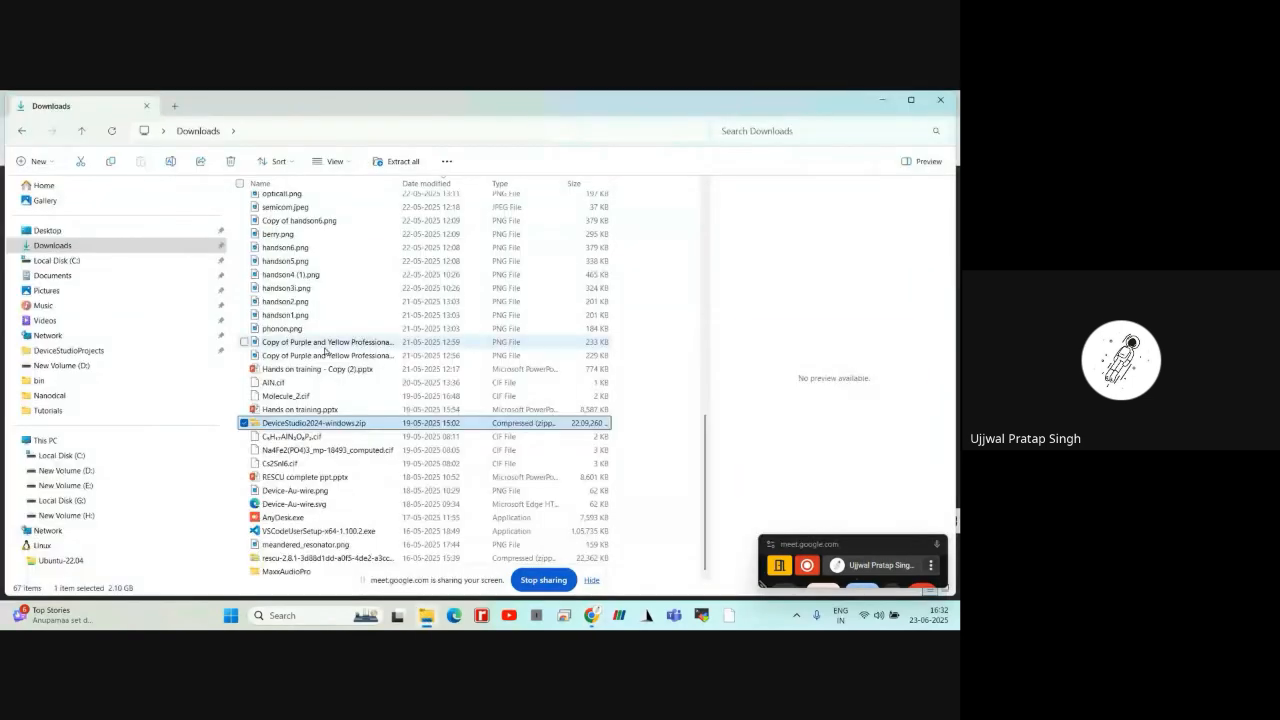
{"action": "scroll", "coordinate": [317, 349], "scroll_direction": "up", "scroll_amount": 10}
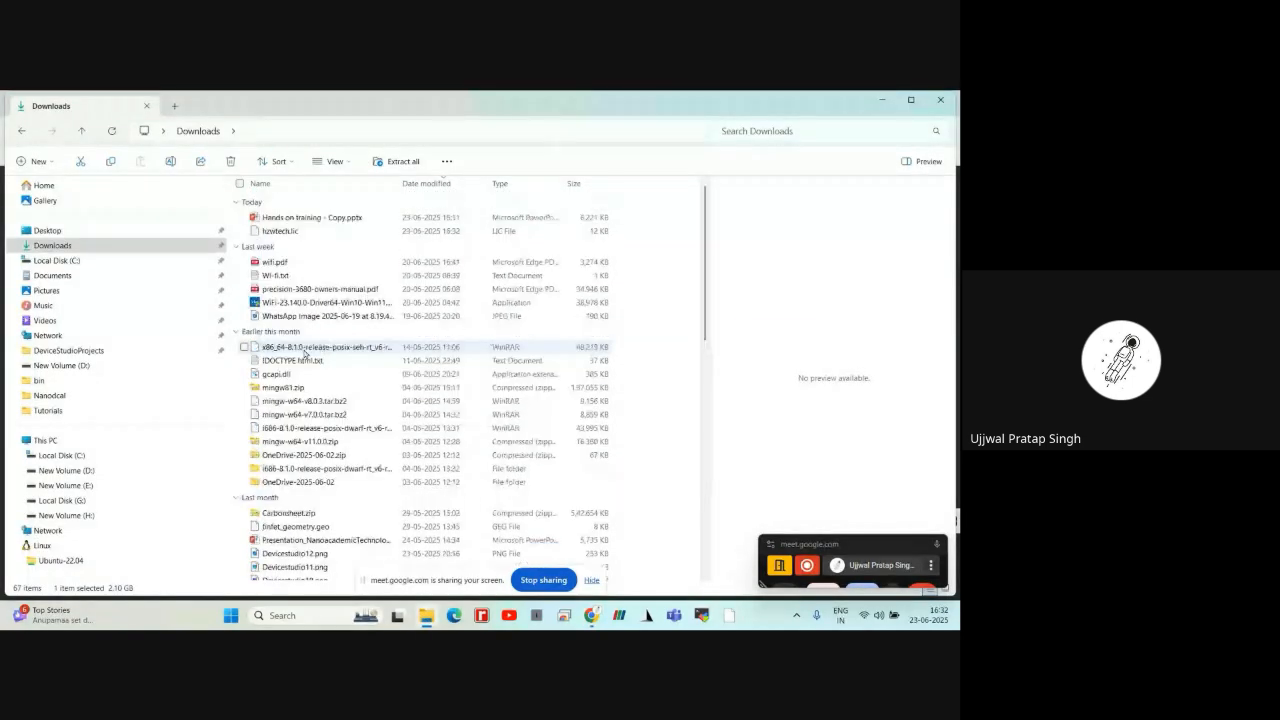
{"action": "left_click", "coordinate": [300, 231]}
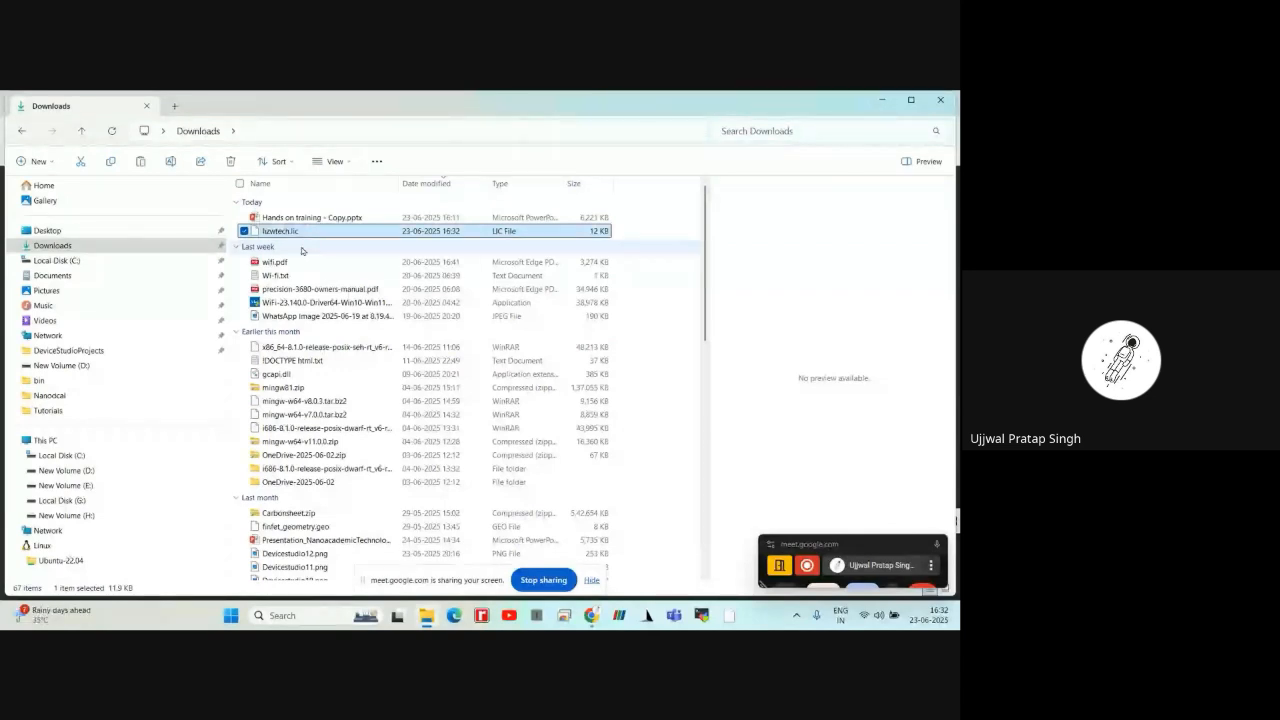
Open D:\DeviceStudio2024-windows\DeviceStudio\bin and locate the hzwtech.lic license file and DeviceStudio.exe
{"action": "left_click", "coordinate": [122, 469]}
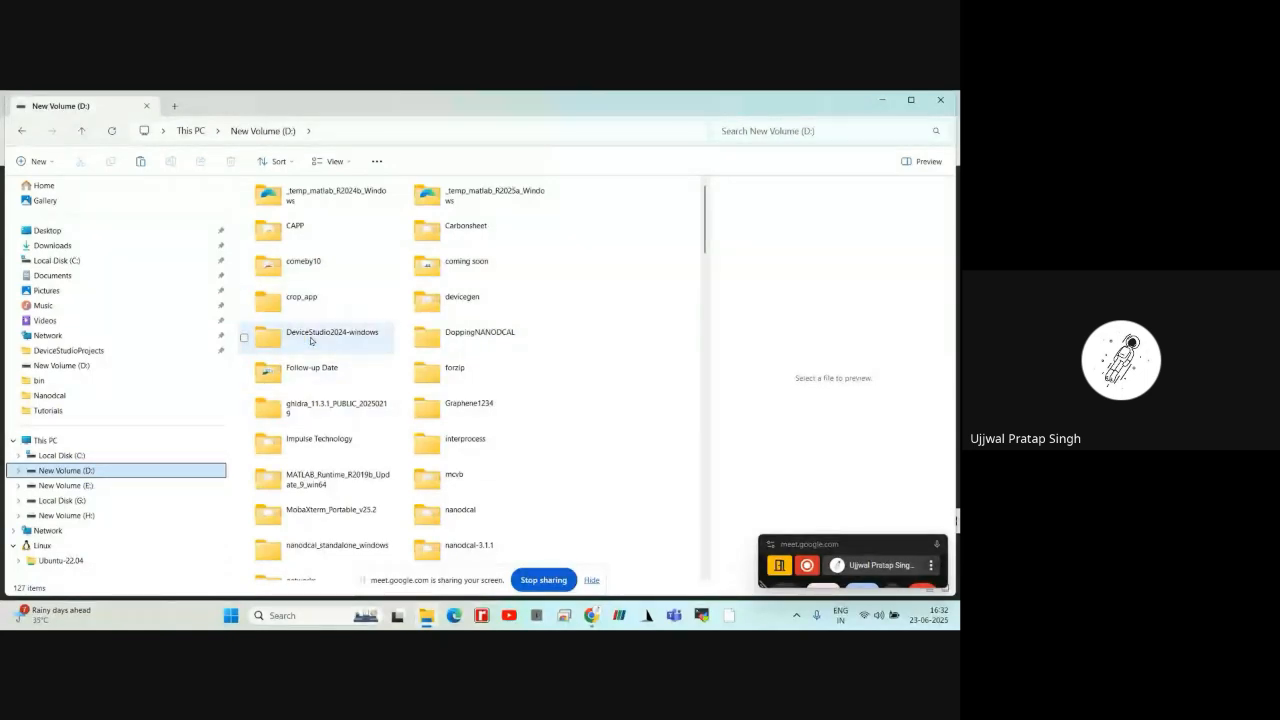
{"action": "left_click", "coordinate": [356, 337]}
{"action": "double_click", "coordinate": [356, 337]}
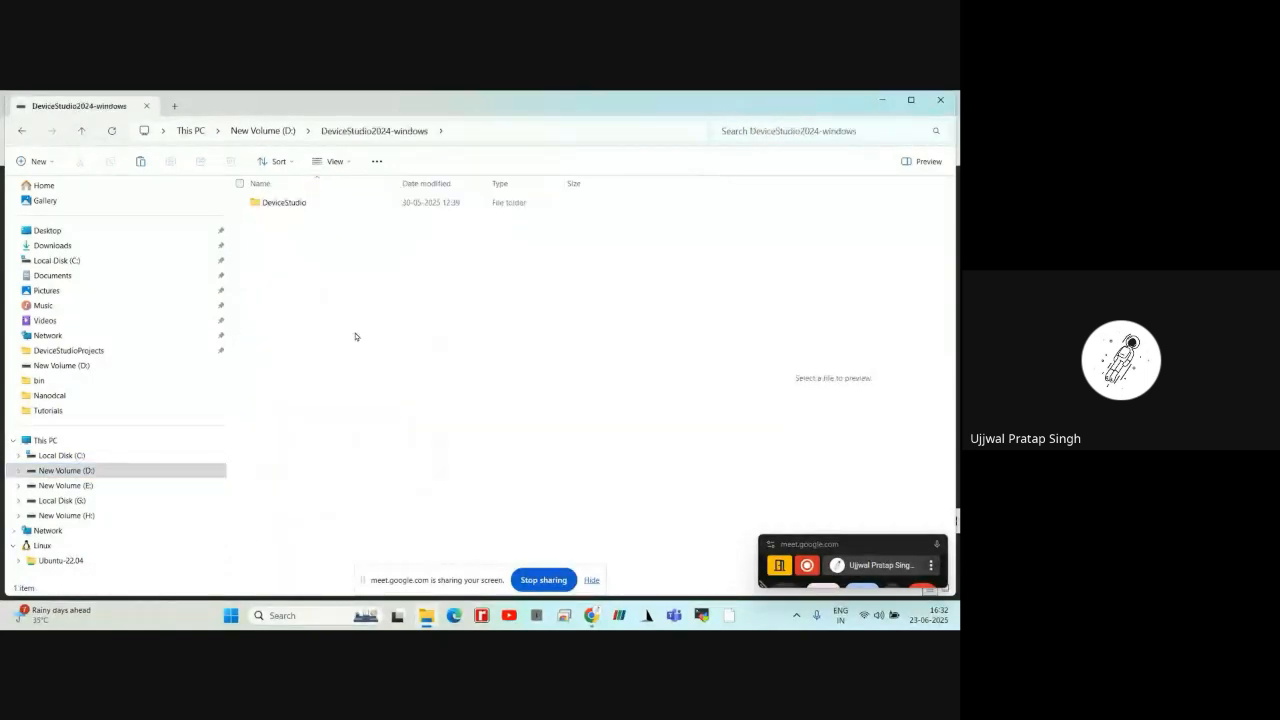
{"action": "left_click", "coordinate": [295, 210]}
{"action": "double_click", "coordinate": [295, 210]}
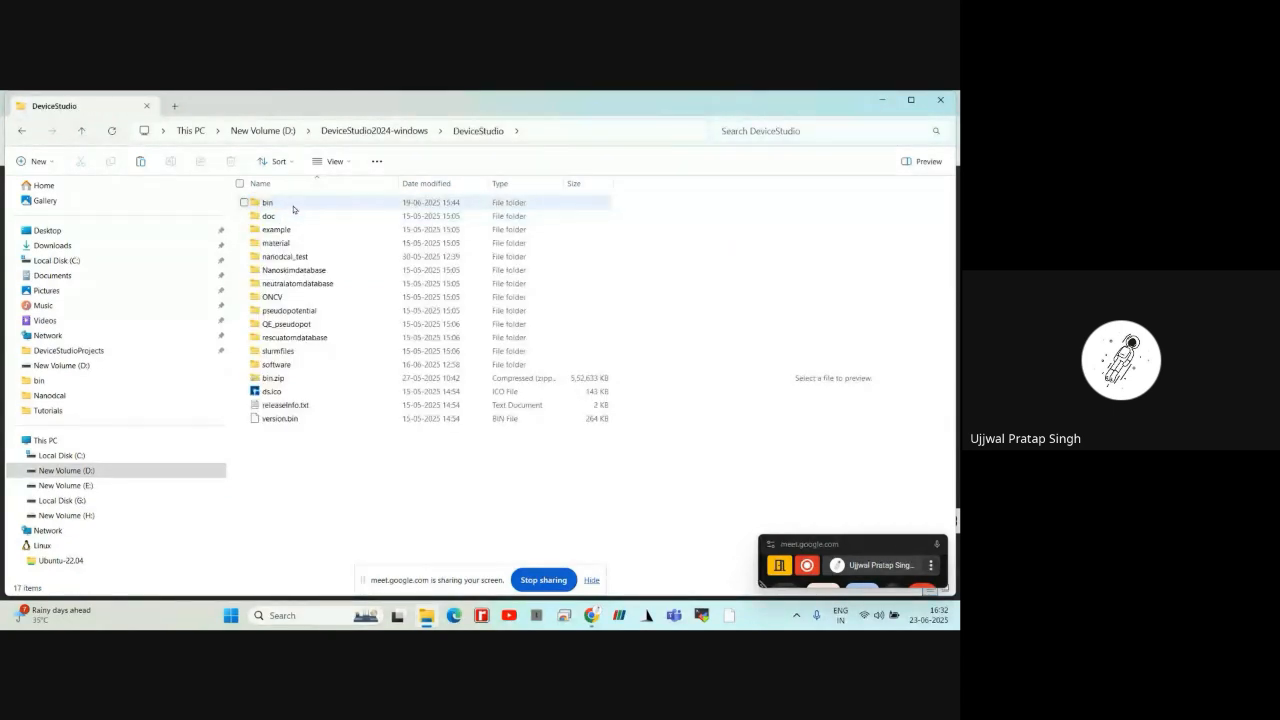
{"action": "double_click", "coordinate": [286, 205]}
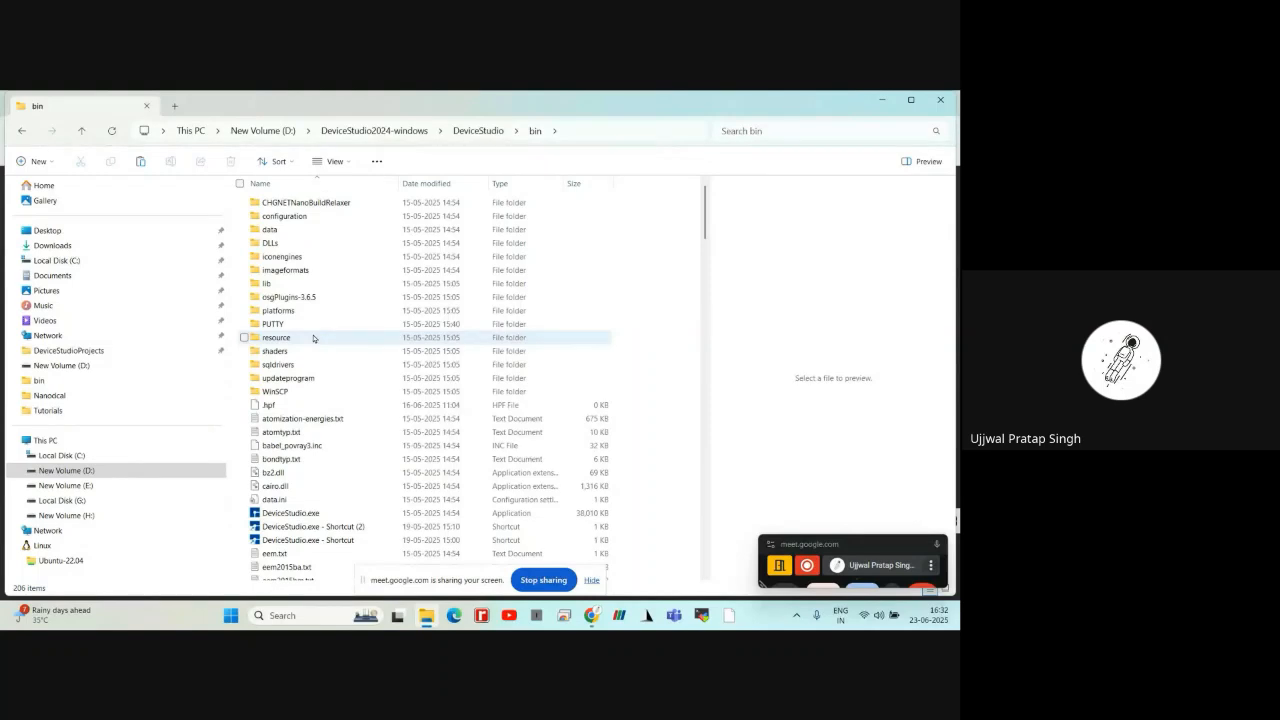
{"action": "scroll", "coordinate": [313, 338], "scroll_direction": "down", "scroll_amount": 15}
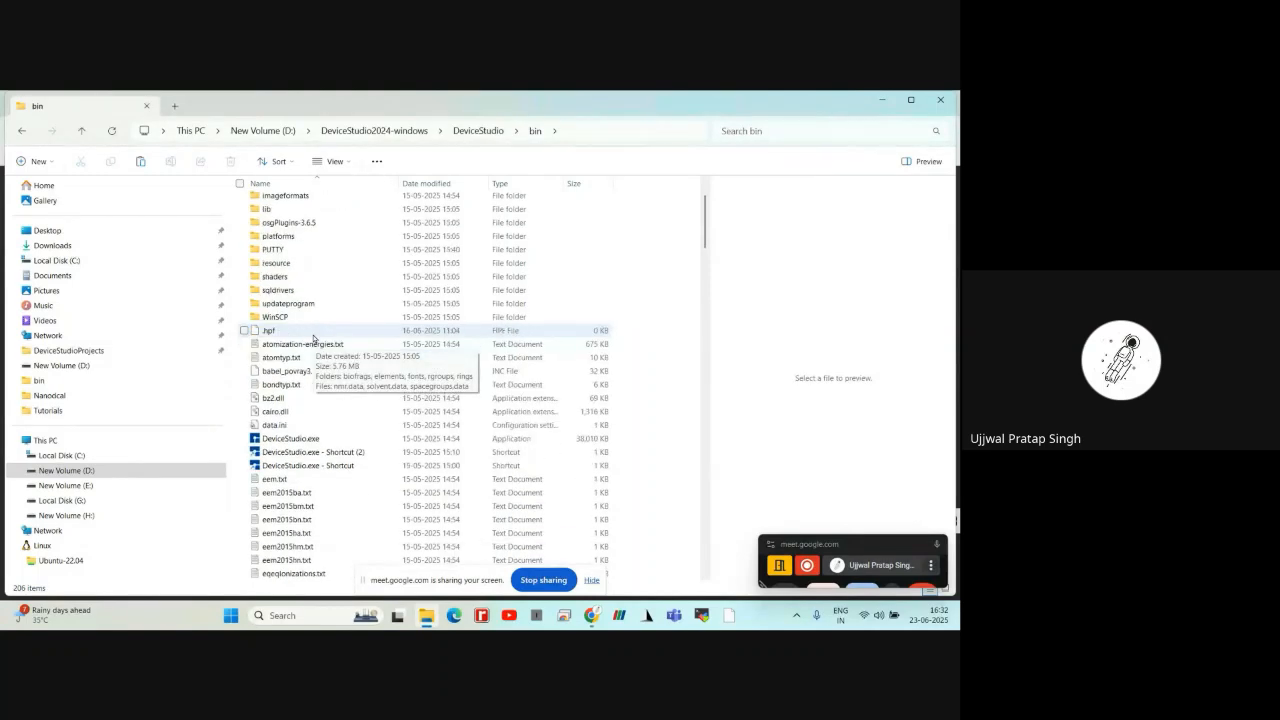
{"action": "scroll", "coordinate": [314, 360], "scroll_direction": "down", "scroll_amount": 3}
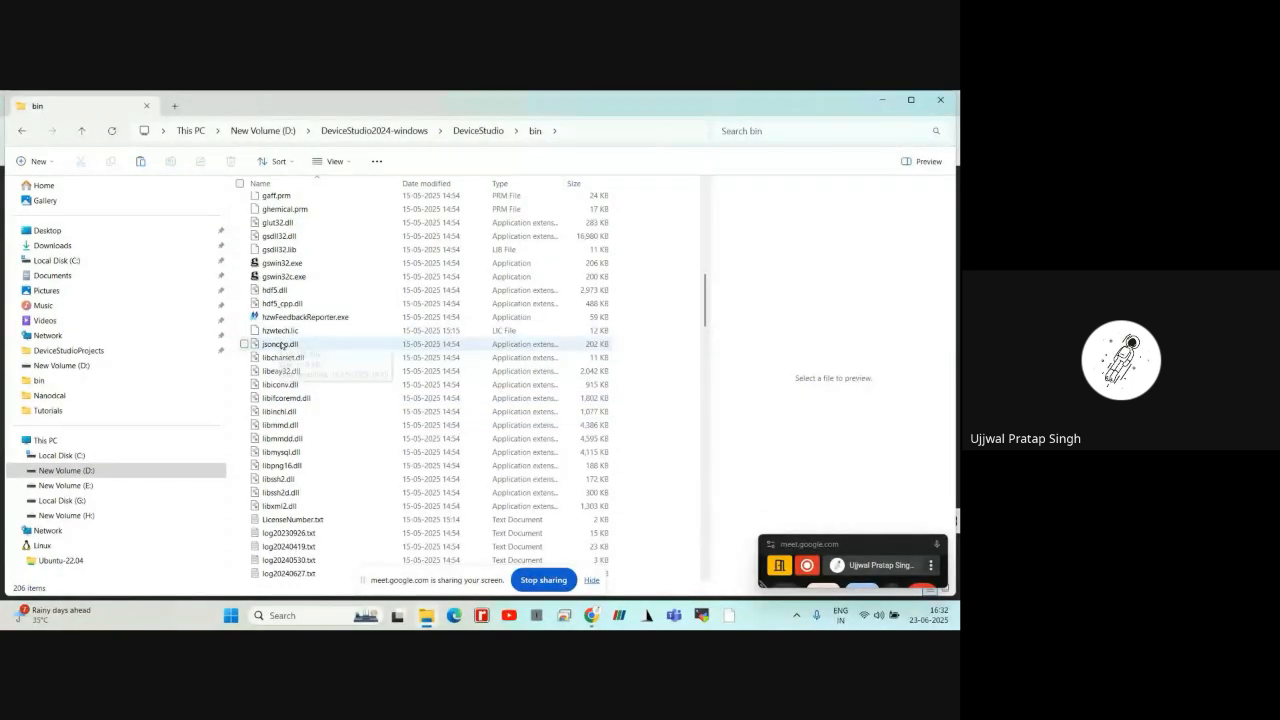
{"action": "scroll", "coordinate": [281, 346], "scroll_direction": "up", "scroll_amount": 10}
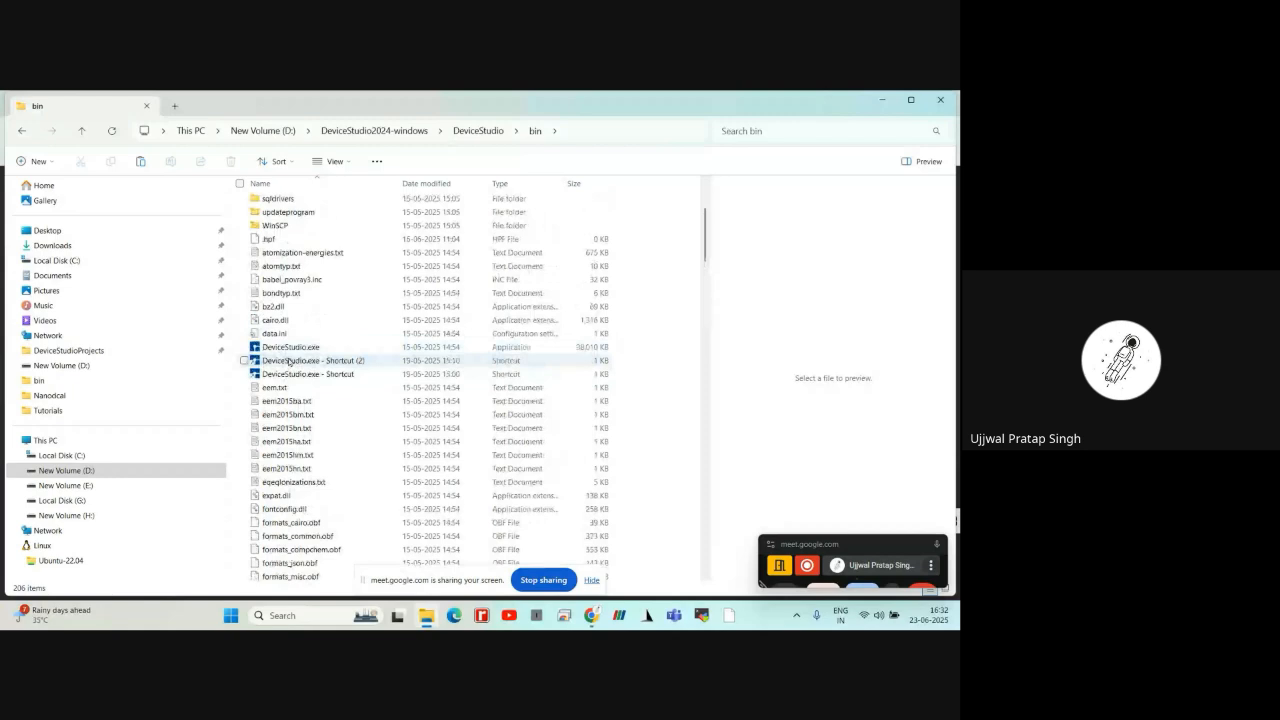
{"action": "scroll", "coordinate": [288, 361], "scroll_direction": "up", "scroll_amount": 1}
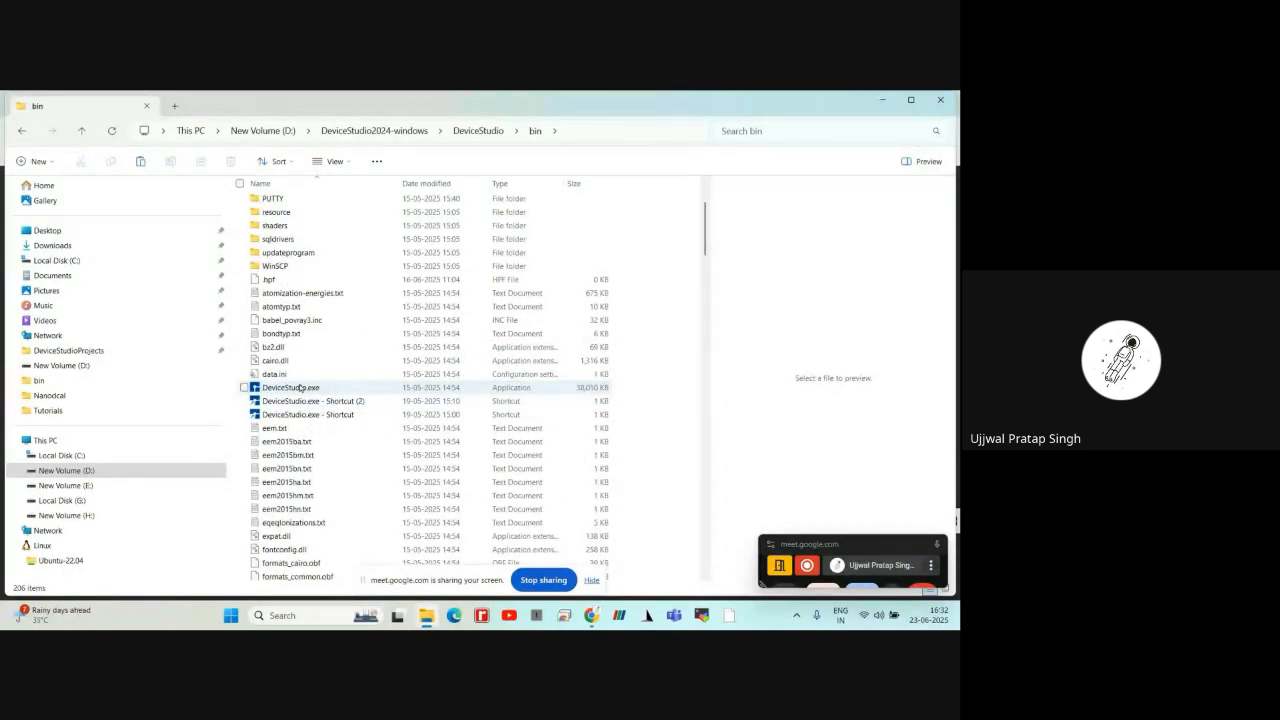
Launch DeviceStudio.exe from the bin folder and pin the running program to the taskbar
{"action": "left_click", "coordinate": [304, 388]}
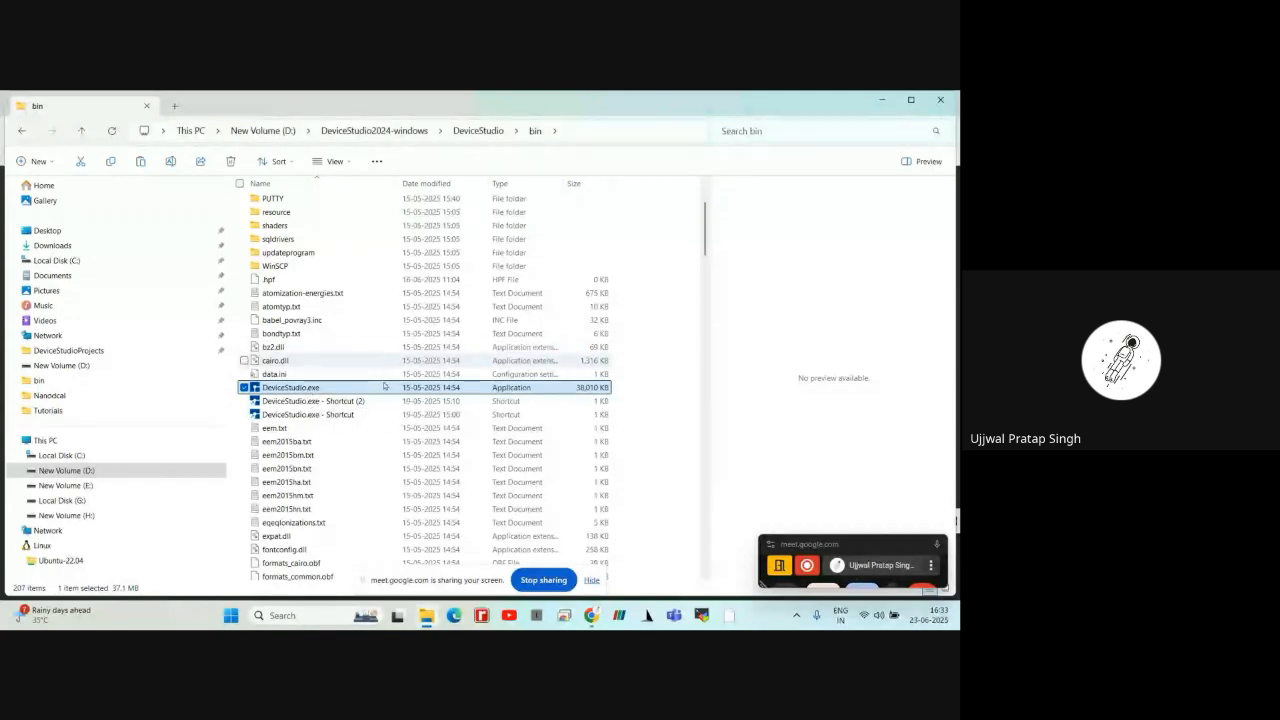
{"action": "double_click", "coordinate": [385, 389]}
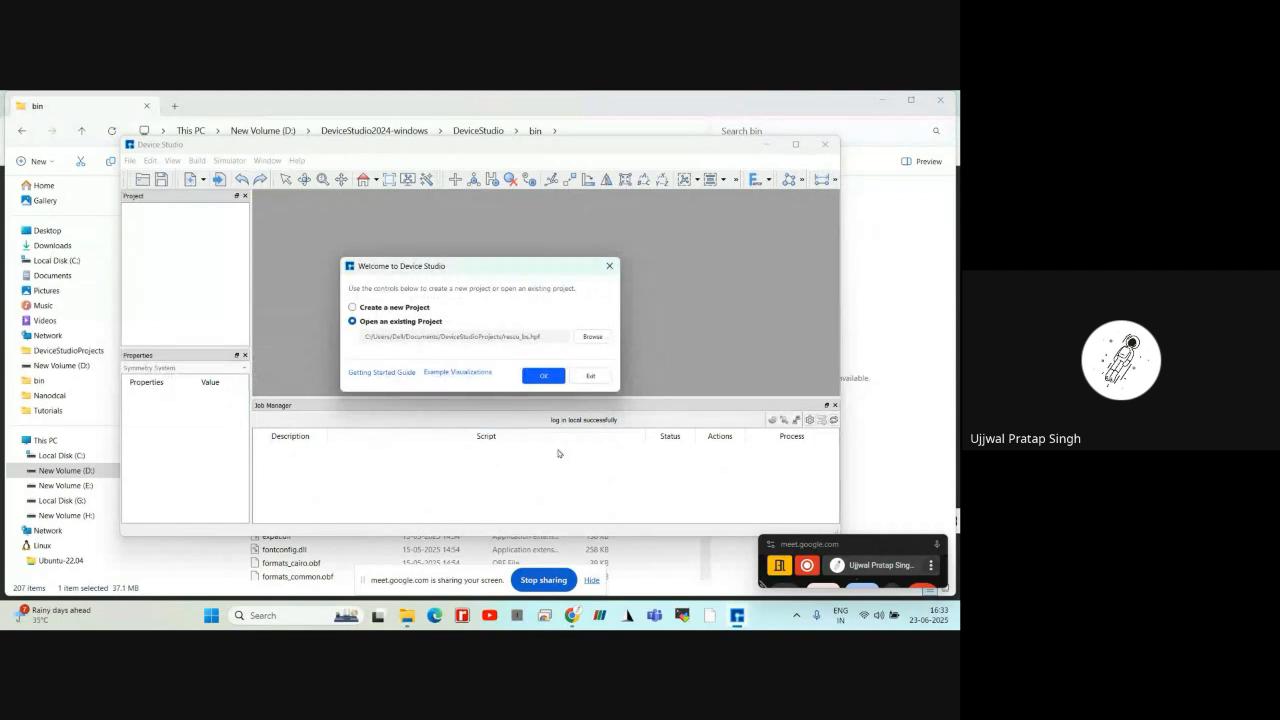
{"action": "right_click", "coordinate": [737, 615]}
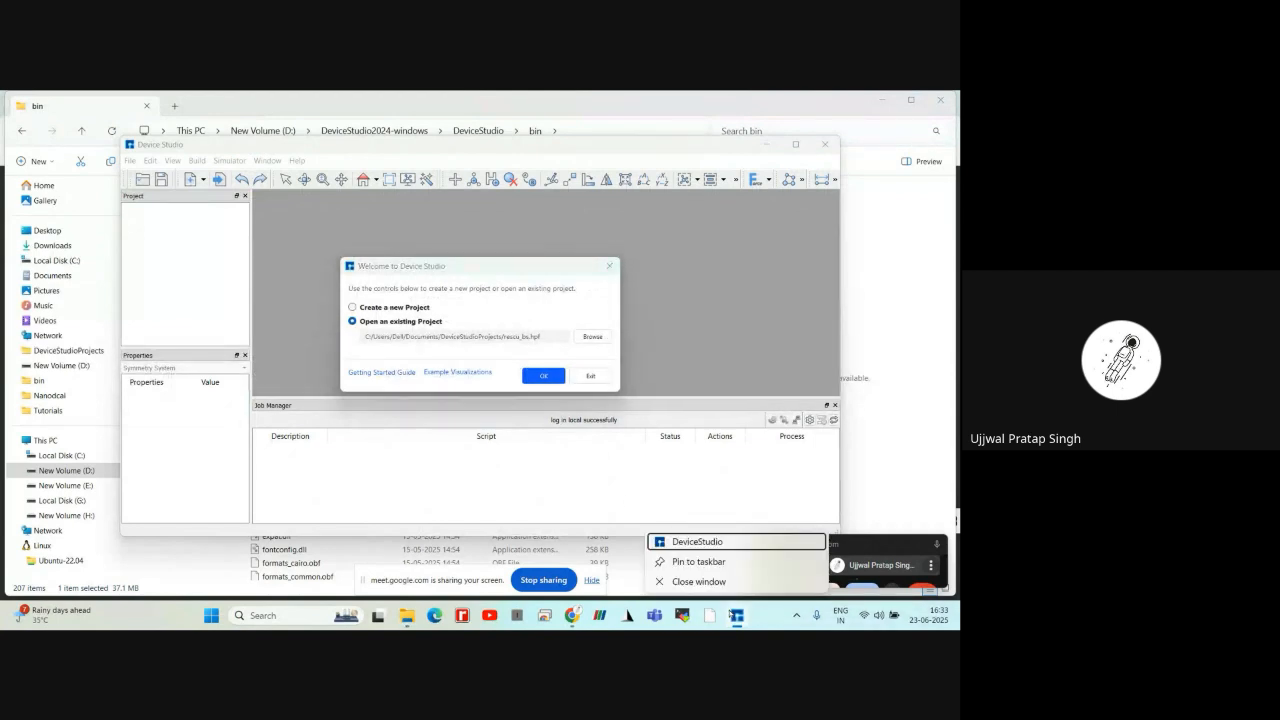
{"action": "left_click", "coordinate": [710, 562]}
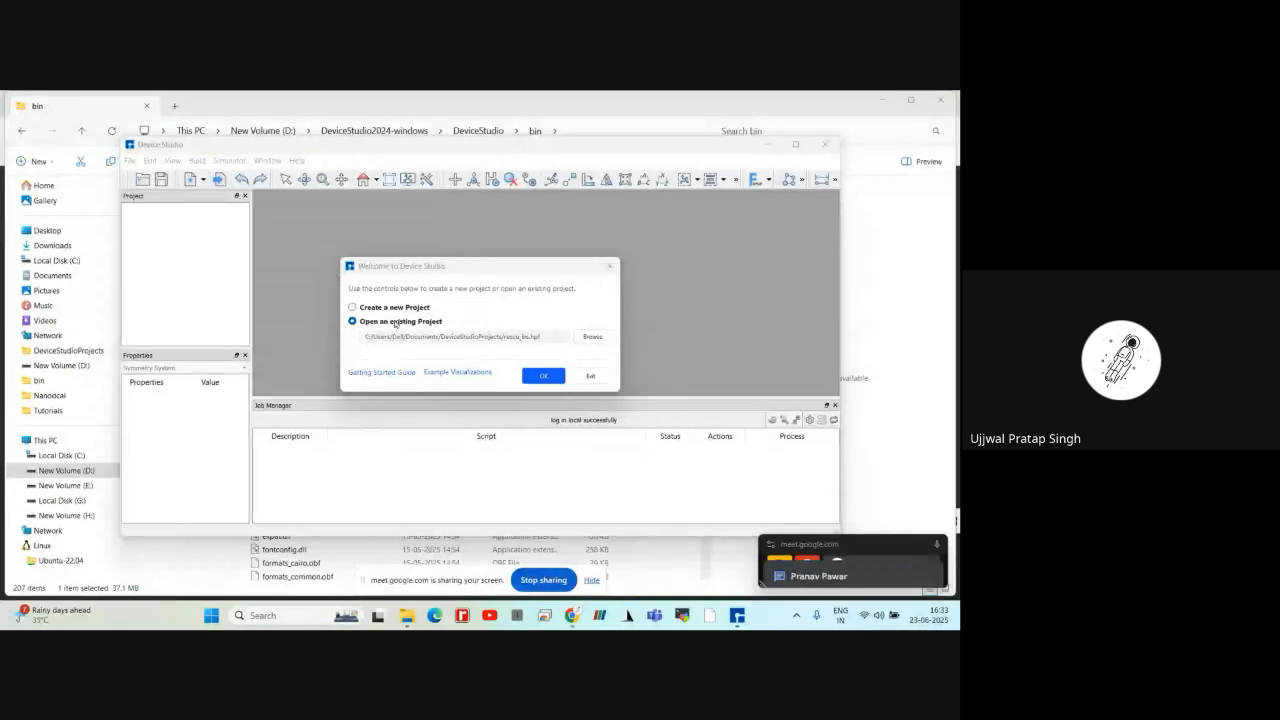
Create a new project named Hands1 in the DeviceStudioProjects folder and maximize the program window
{"action": "left_click", "coordinate": [353, 308]}
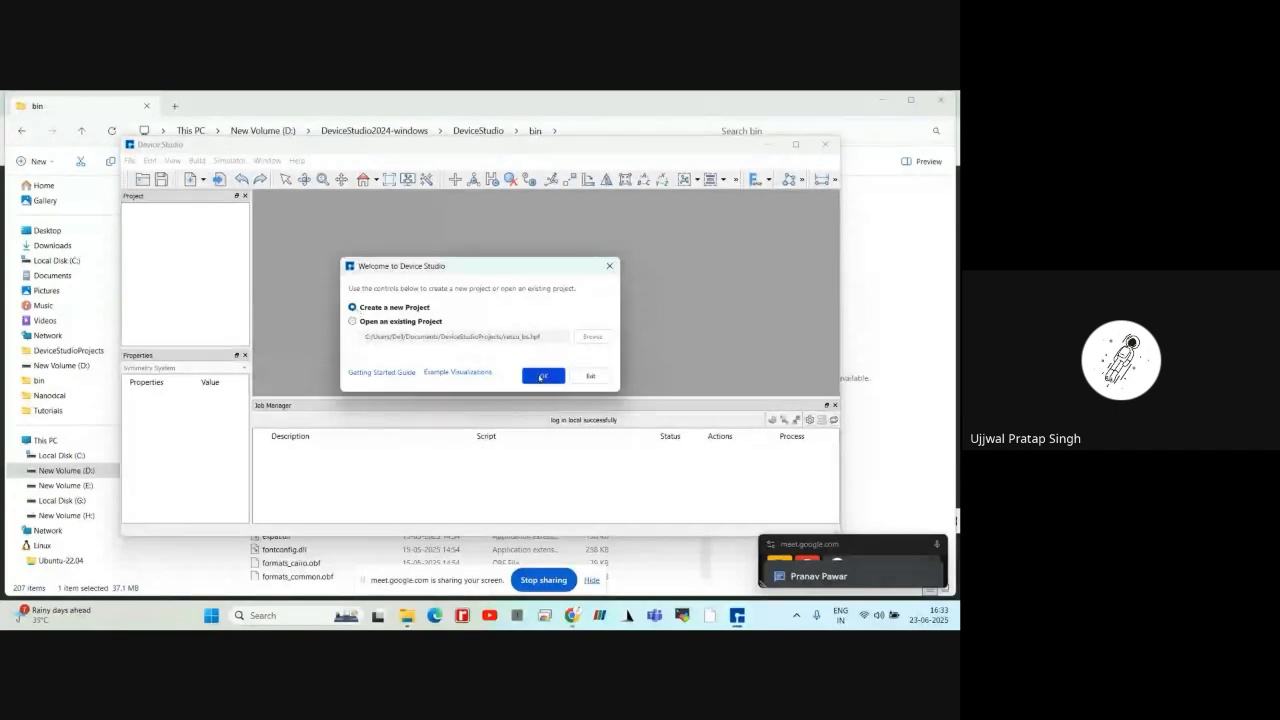
{"action": "left_click", "coordinate": [542, 376]}
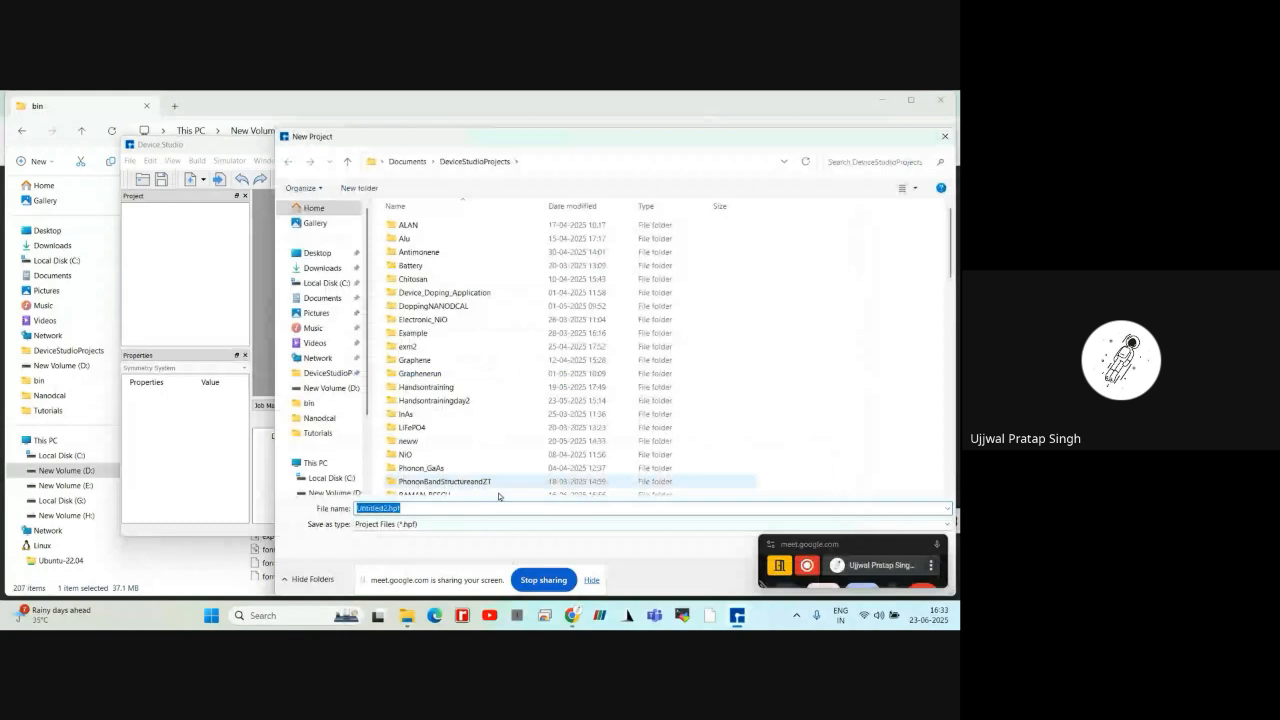
{"action": "key", "text": "BackSpace"}
{"action": "type", "text": "H"}
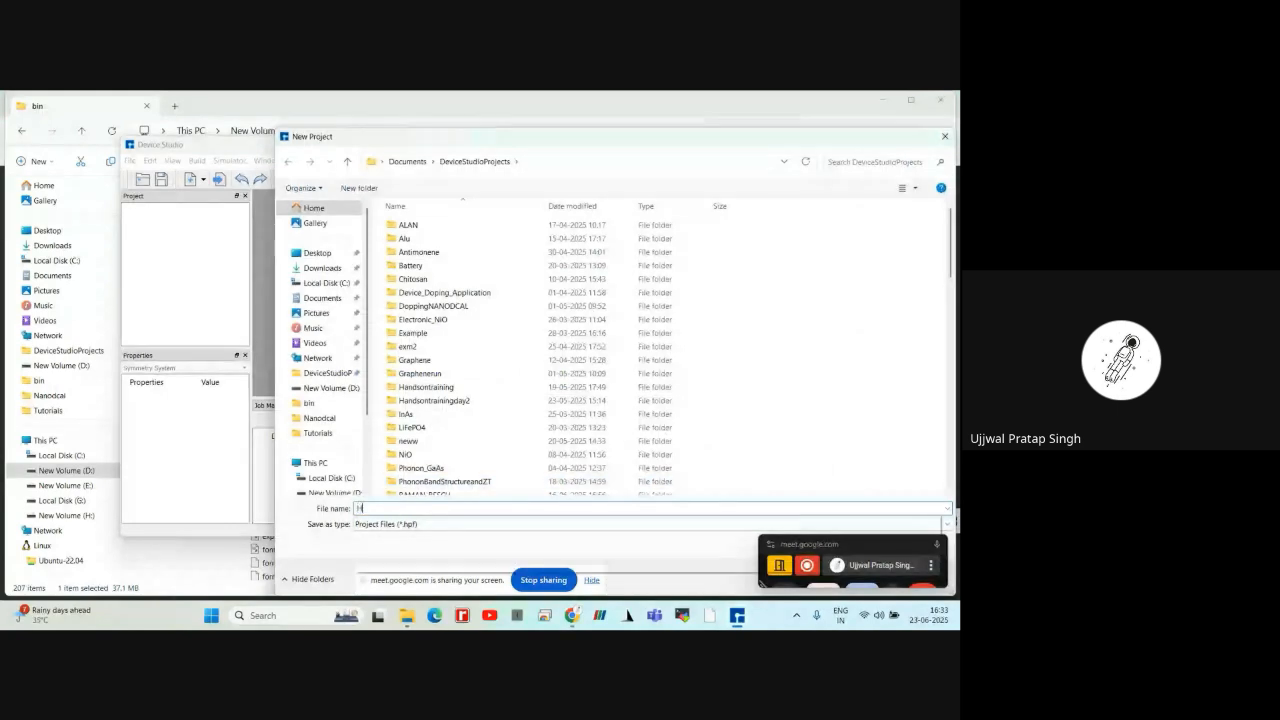
{"action": "type", "text": "ands"}
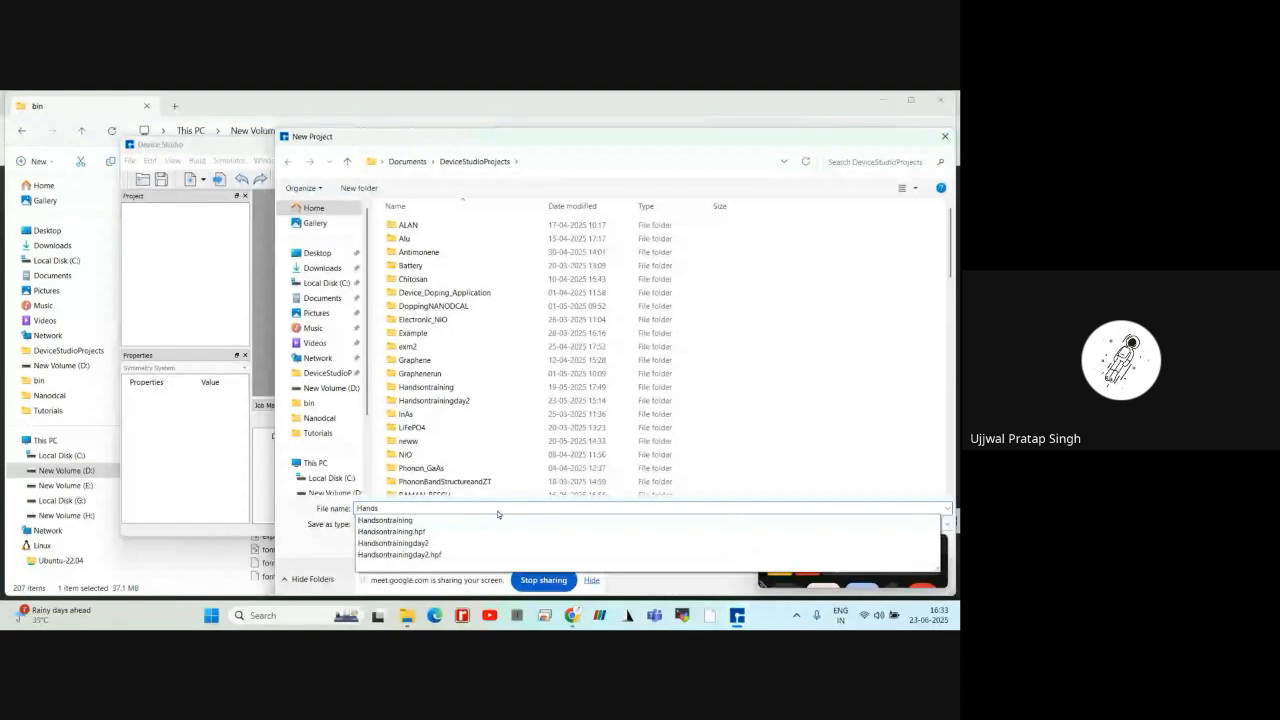
{"action": "type", "text": "1"}
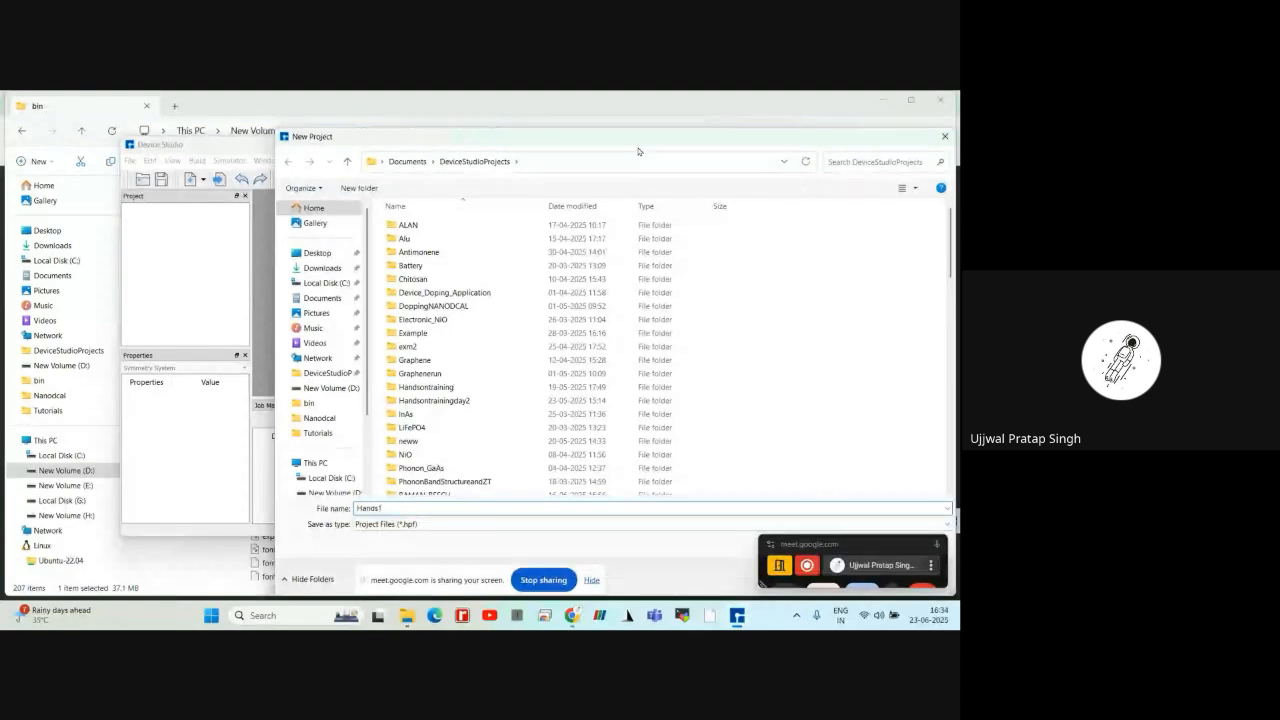
{"action": "left_click_drag", "start_coordinate": [638, 151], "coordinate": [506, 131]}
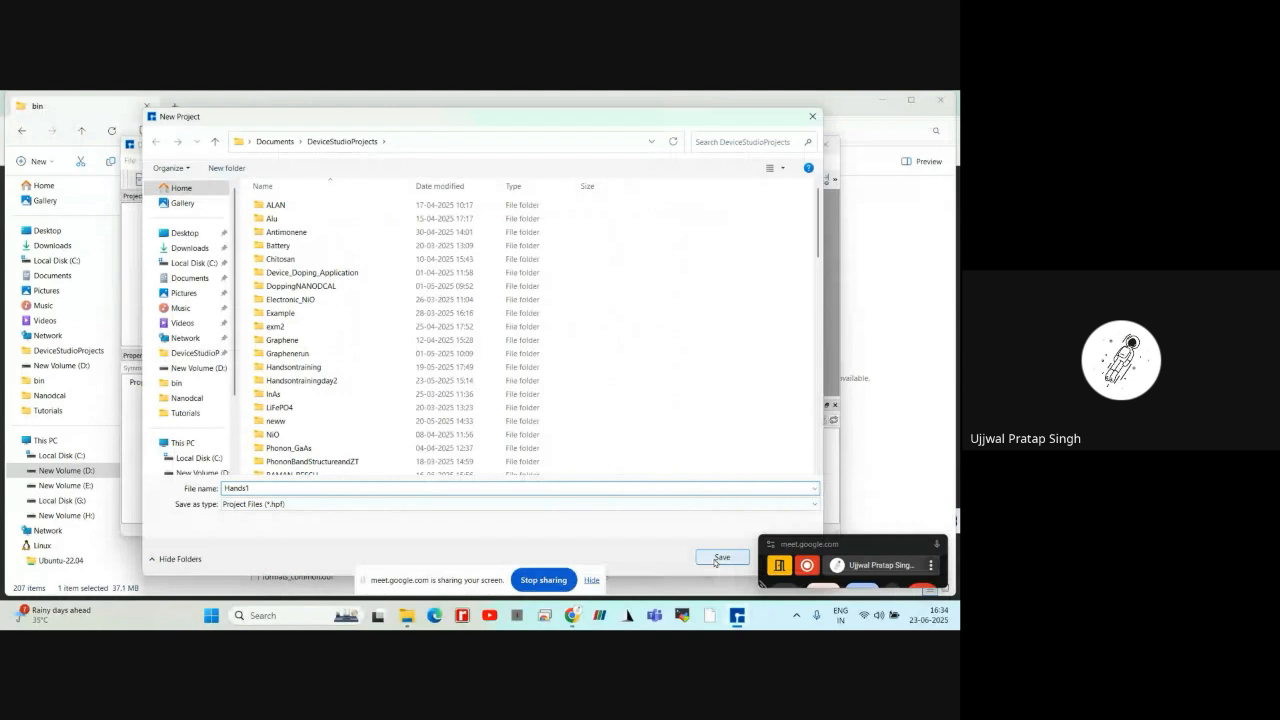
{"action": "left_click", "coordinate": [719, 558]}
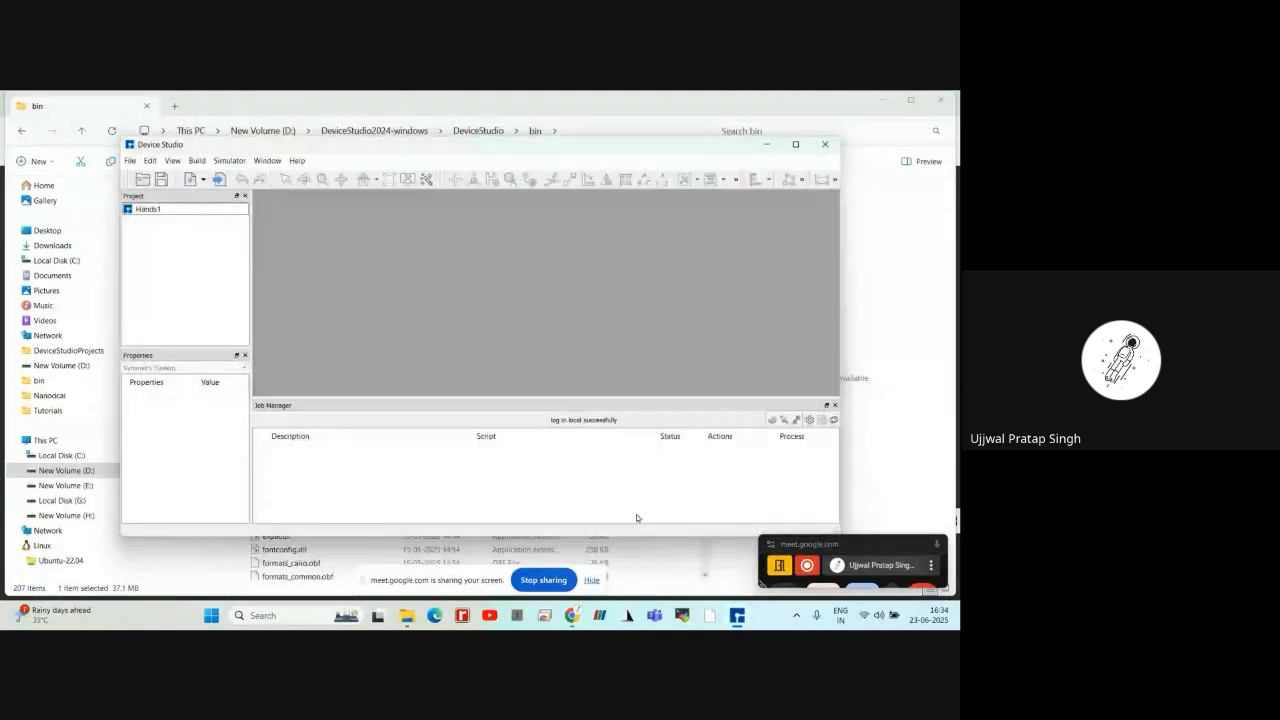
{"action": "left_click", "coordinate": [796, 146]}
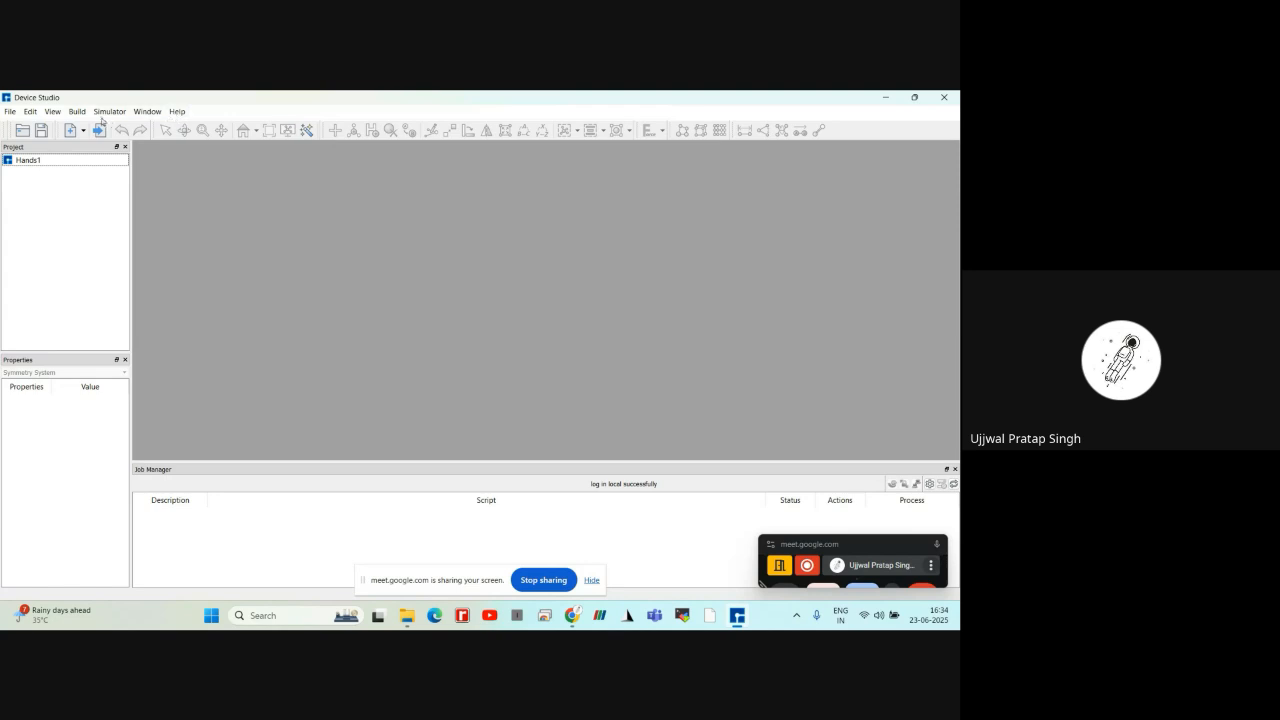
Bring up the New Project dialog for viewing and close it without creating another project
{"action": "left_click", "coordinate": [10, 112]}
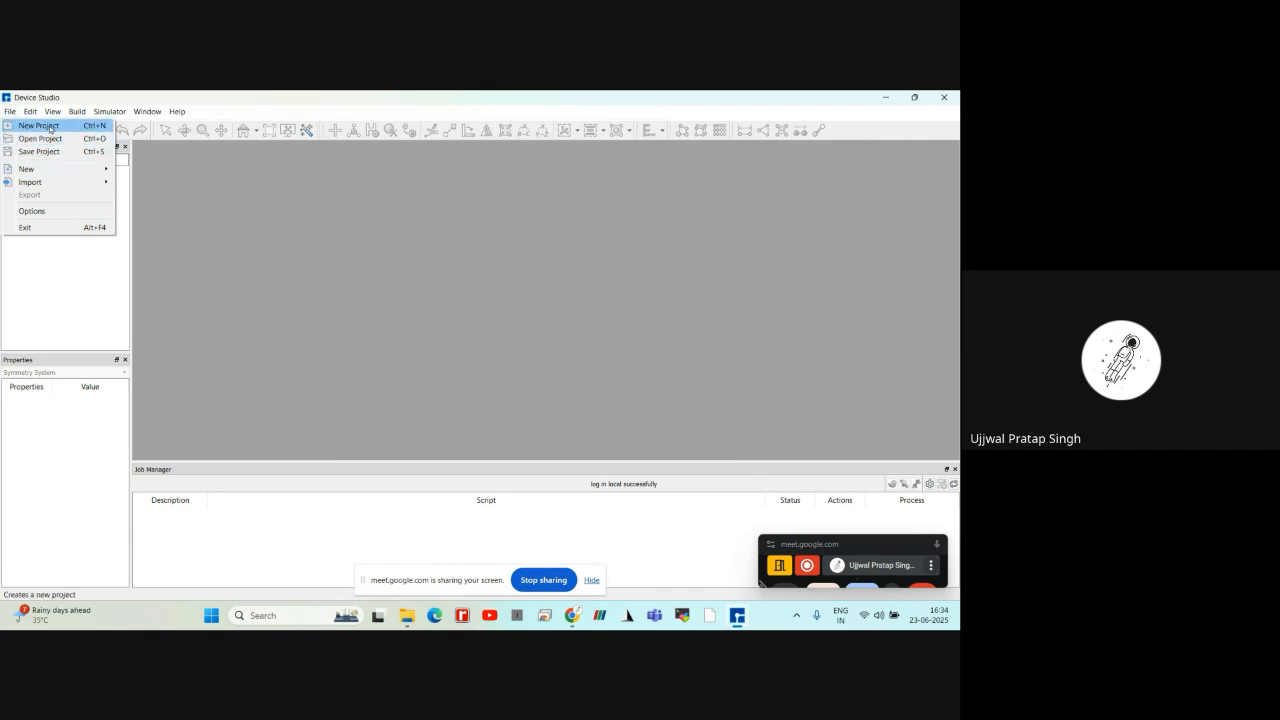
{"action": "left_click", "coordinate": [51, 127]}
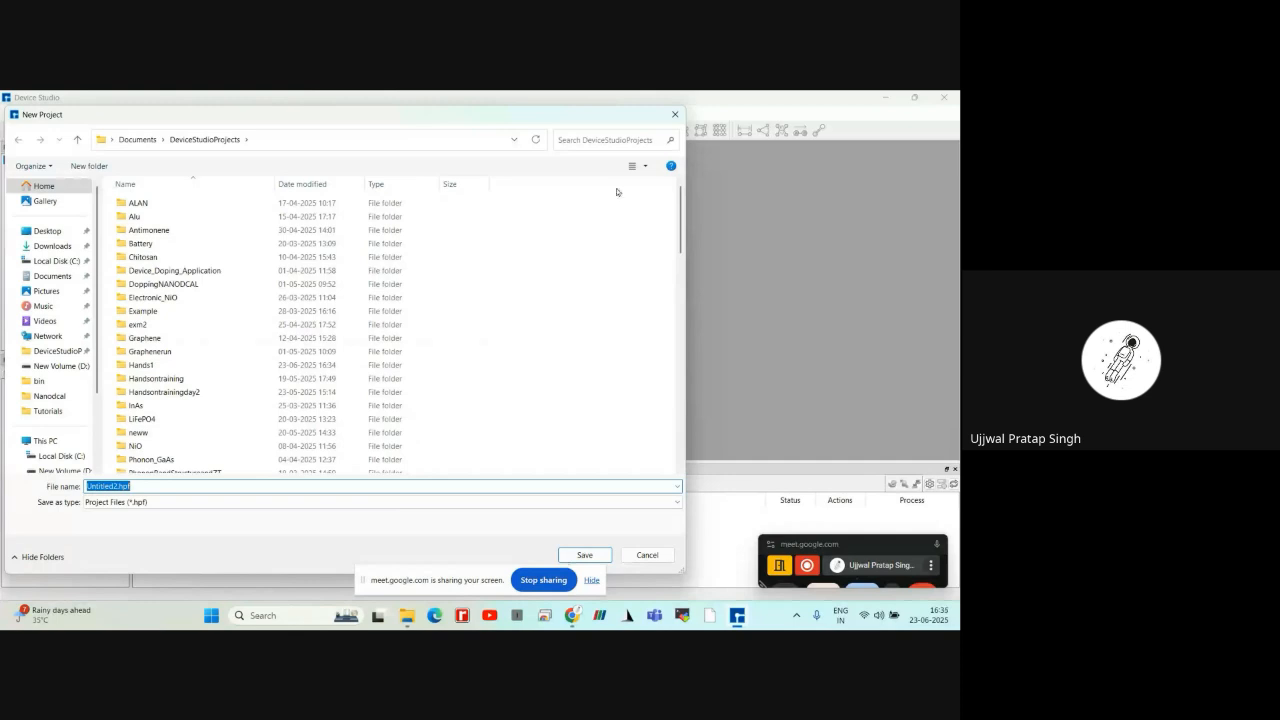
{"action": "left_click", "coordinate": [676, 114]}
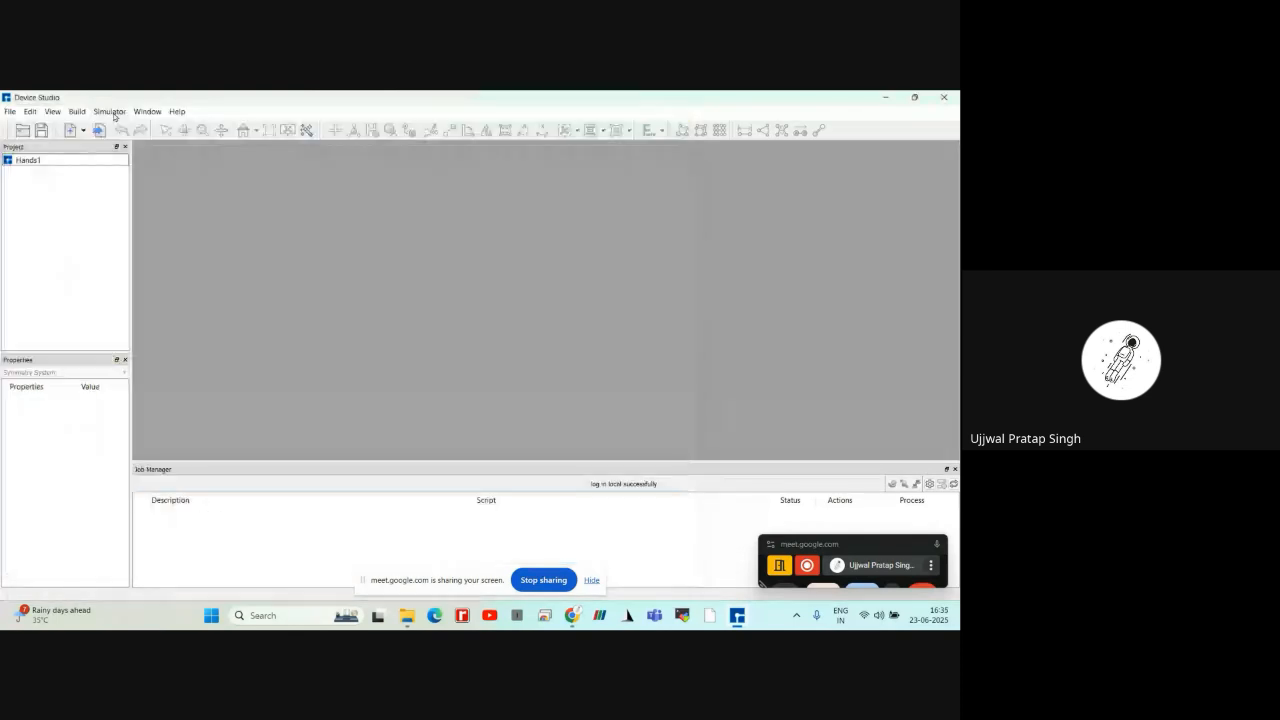
Look through the existing .hpf files in DeviceStudioProjects via Open Project and dismiss the dialog without opening one
{"action": "left_click", "coordinate": [13, 112]}
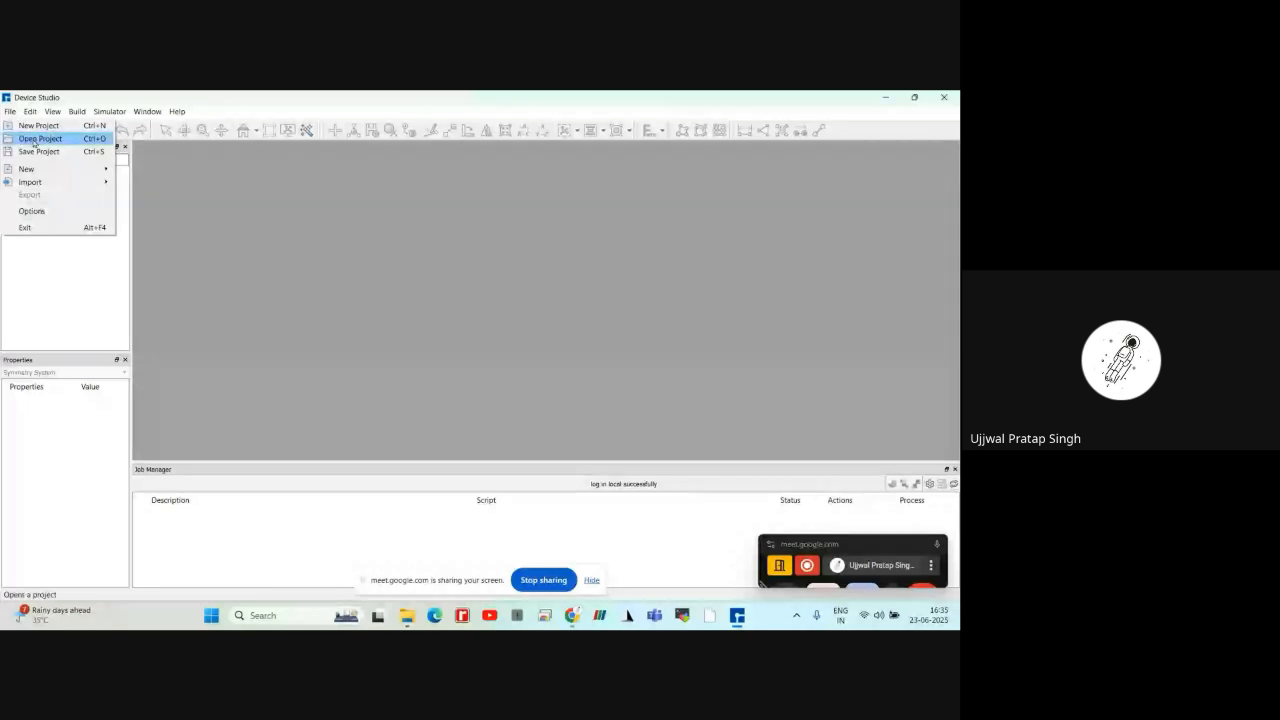
{"action": "left_click", "coordinate": [34, 141]}
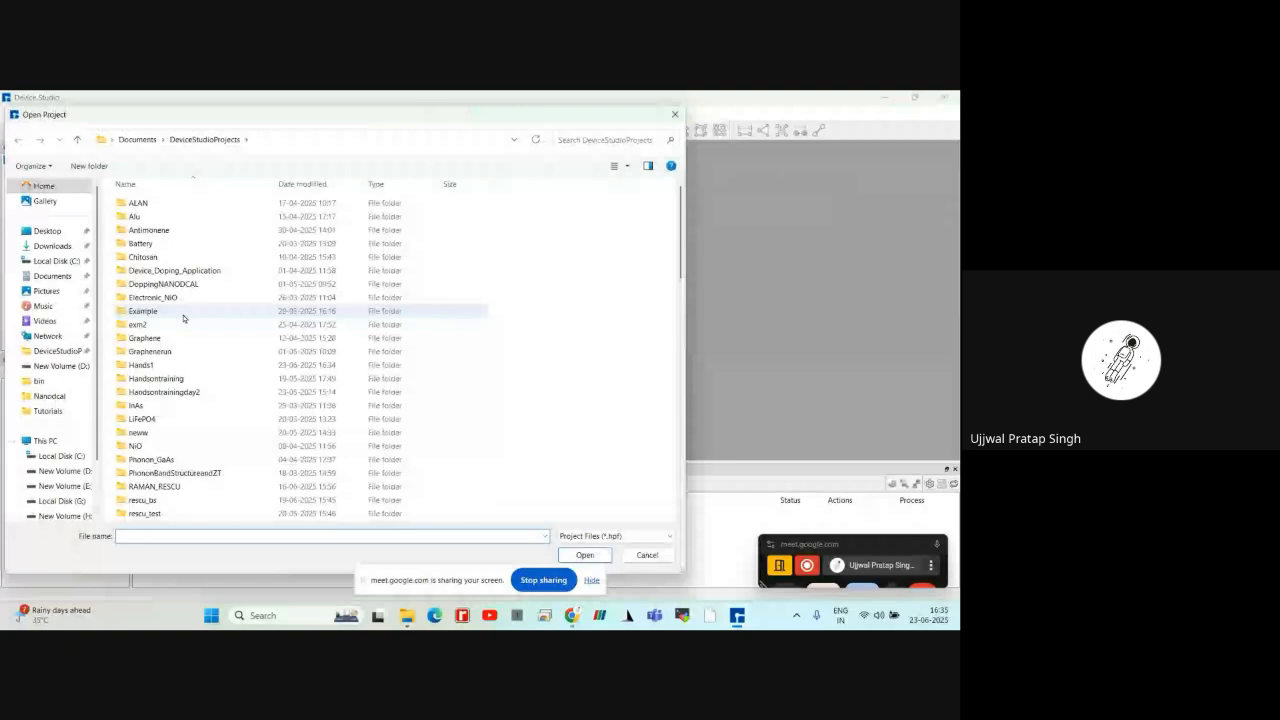
{"action": "scroll", "coordinate": [183, 318], "scroll_direction": "down", "scroll_amount": 10}
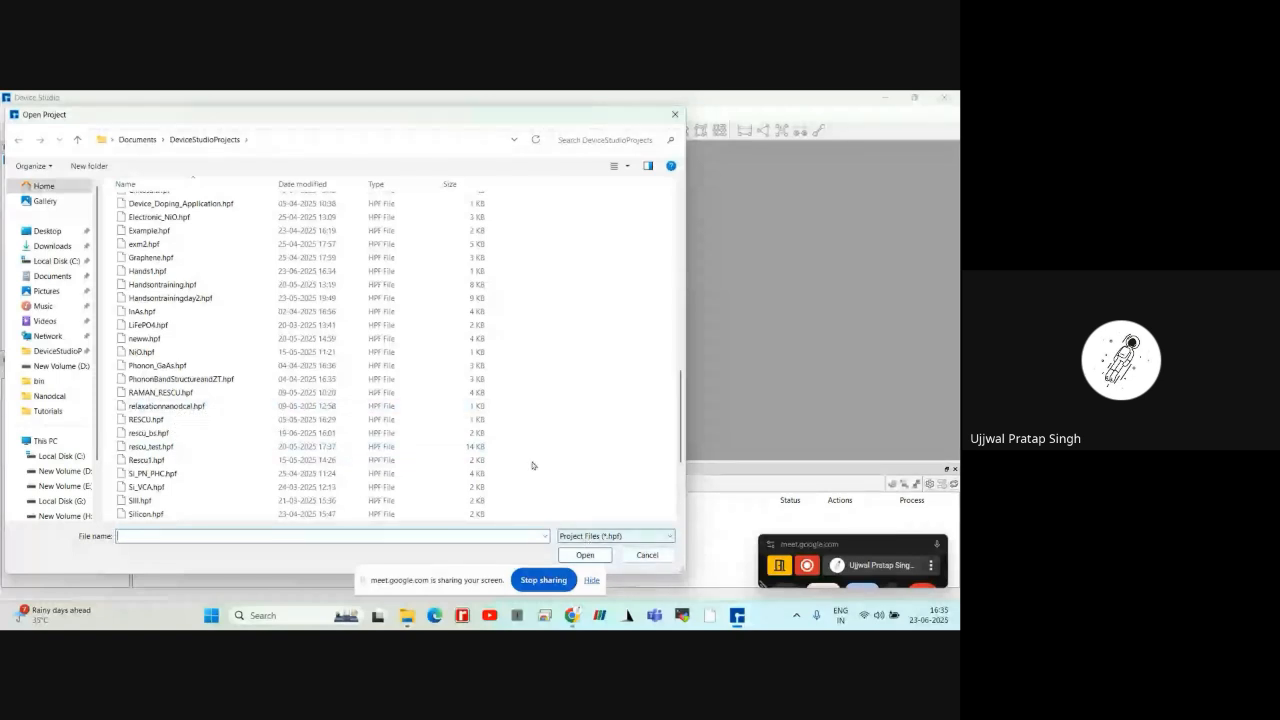
{"action": "key", "text": "Escape"}
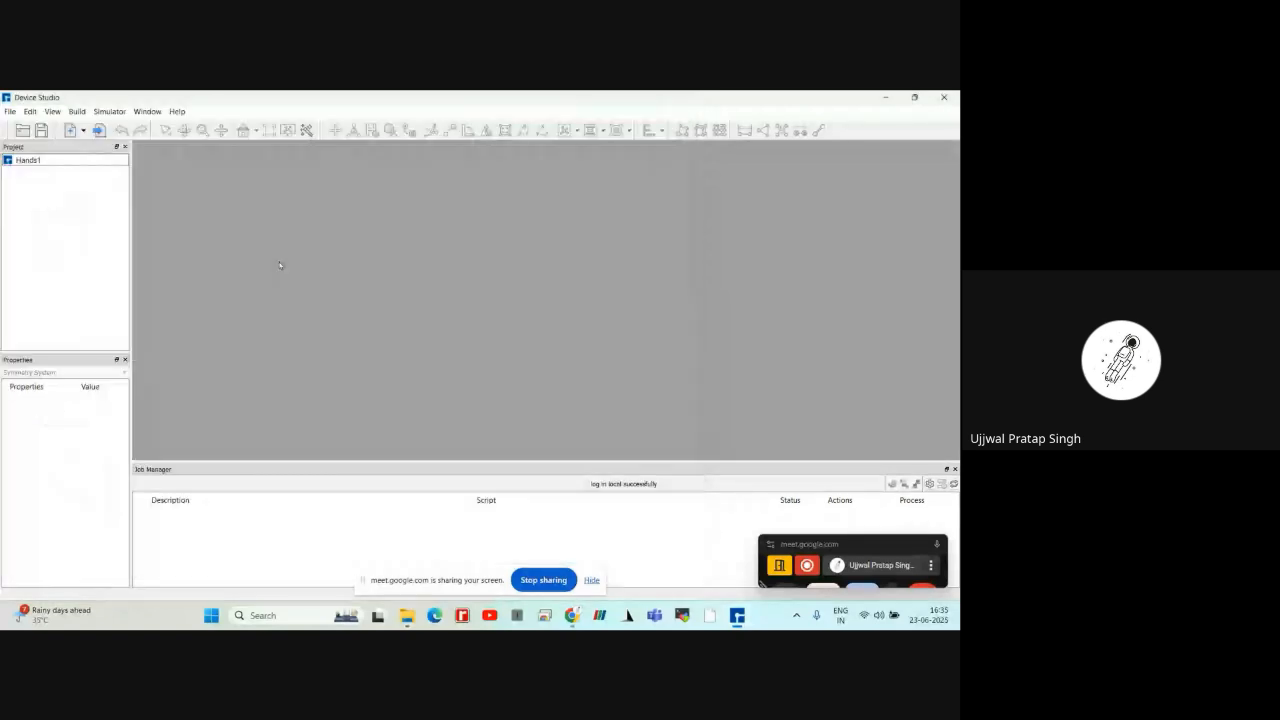
Review the structure types offered for new files and the local and online import options
{"action": "left_click", "coordinate": [9, 111]}
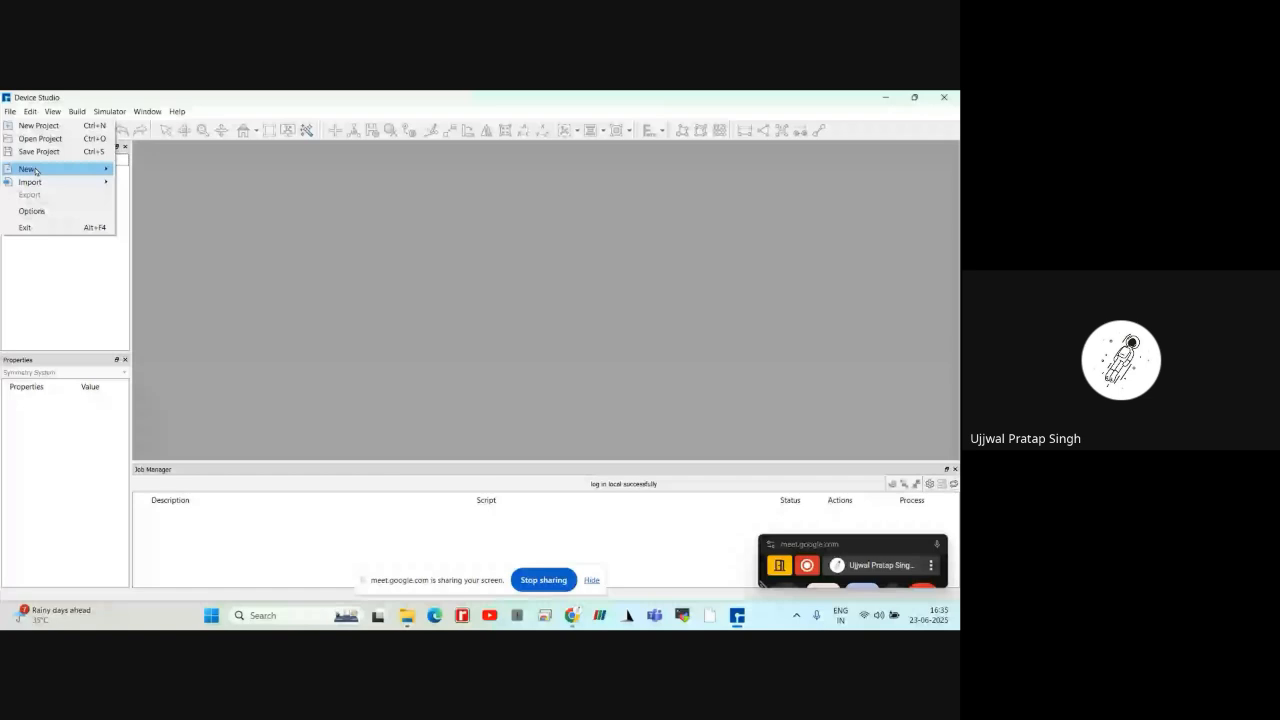
{"action": "mouse_move", "coordinate": [35, 170]}
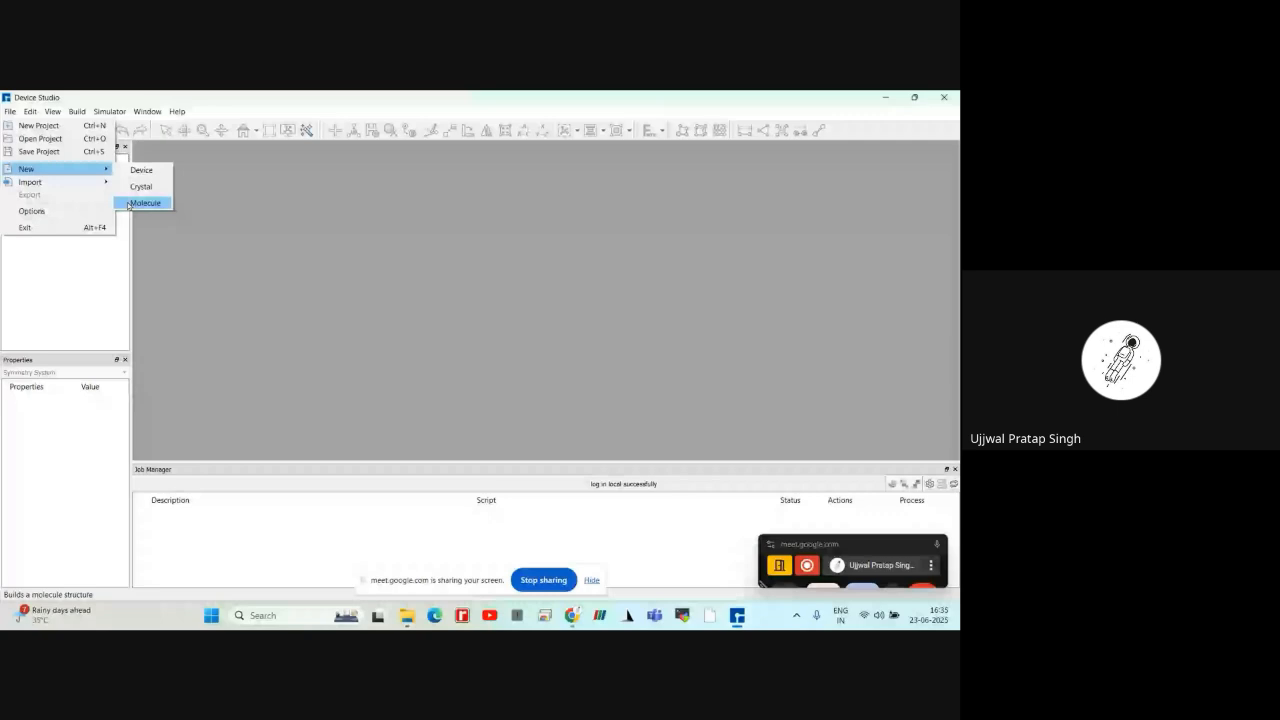
{"action": "mouse_move", "coordinate": [97, 186]}
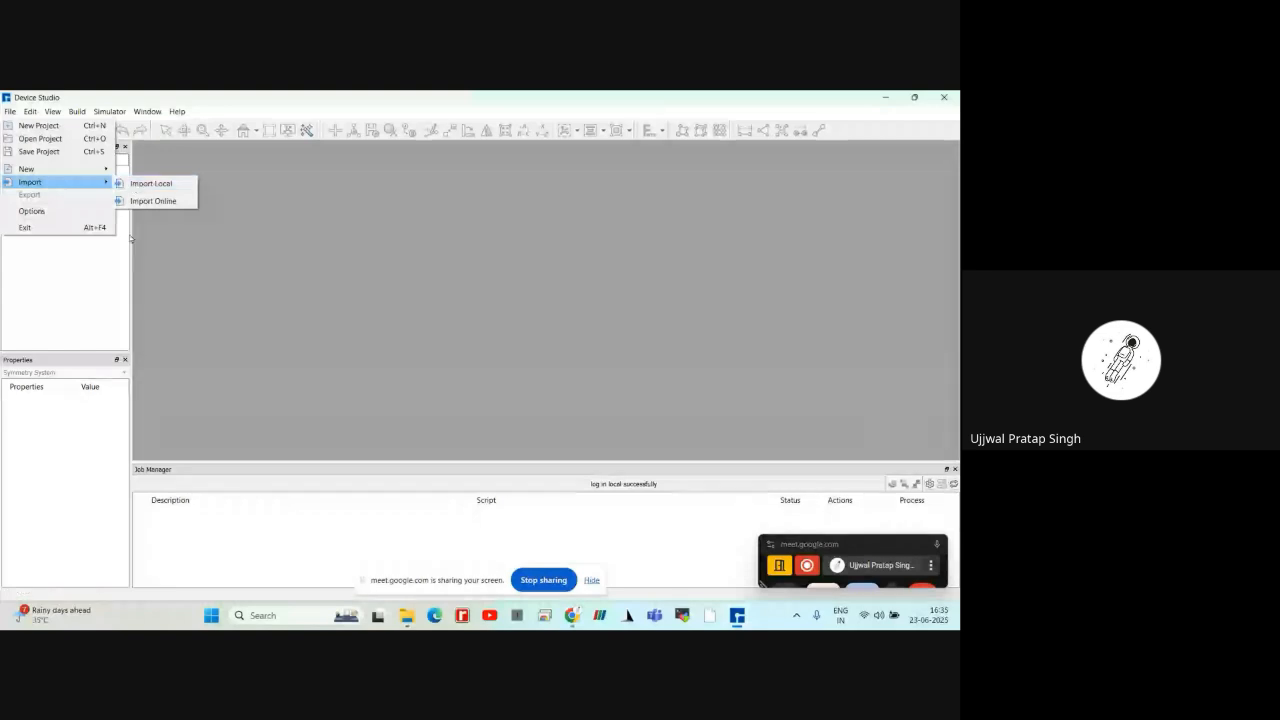
{"action": "left_click", "coordinate": [143, 236]}
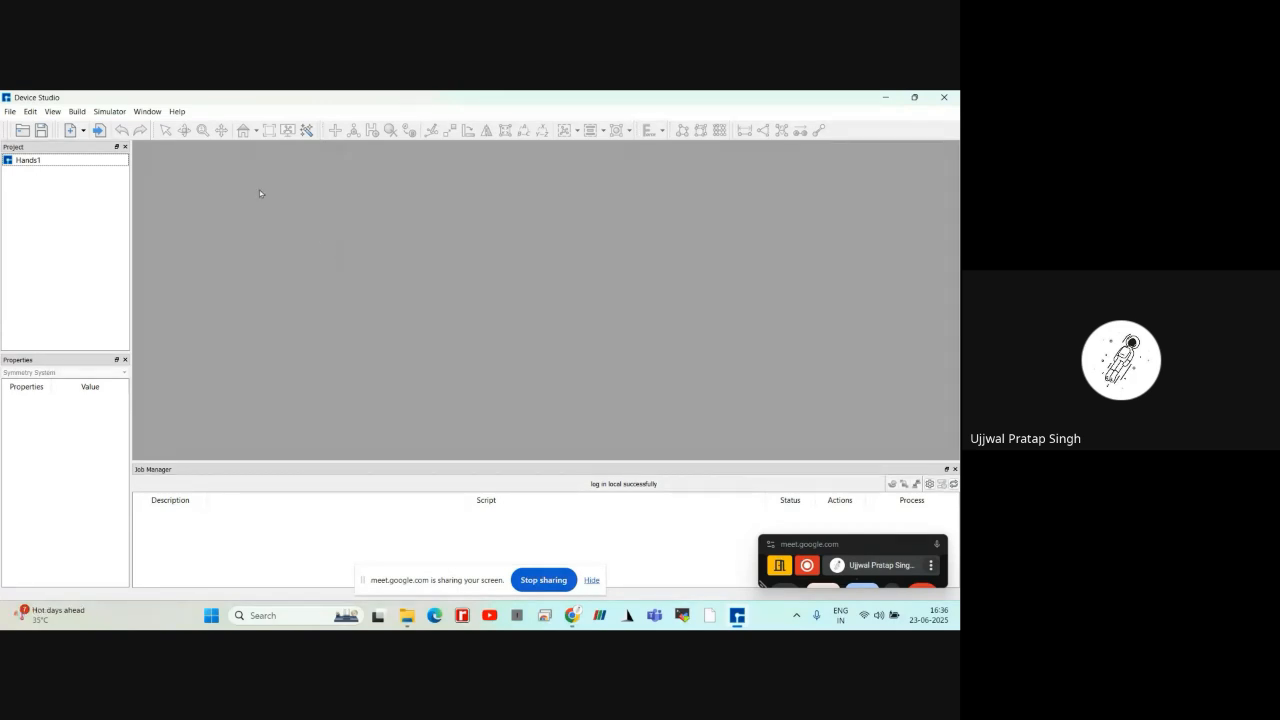
Start a local import and browse the crystals and molecules folders of organic-materials, returning to the material folder
{"action": "left_click", "coordinate": [10, 112]}
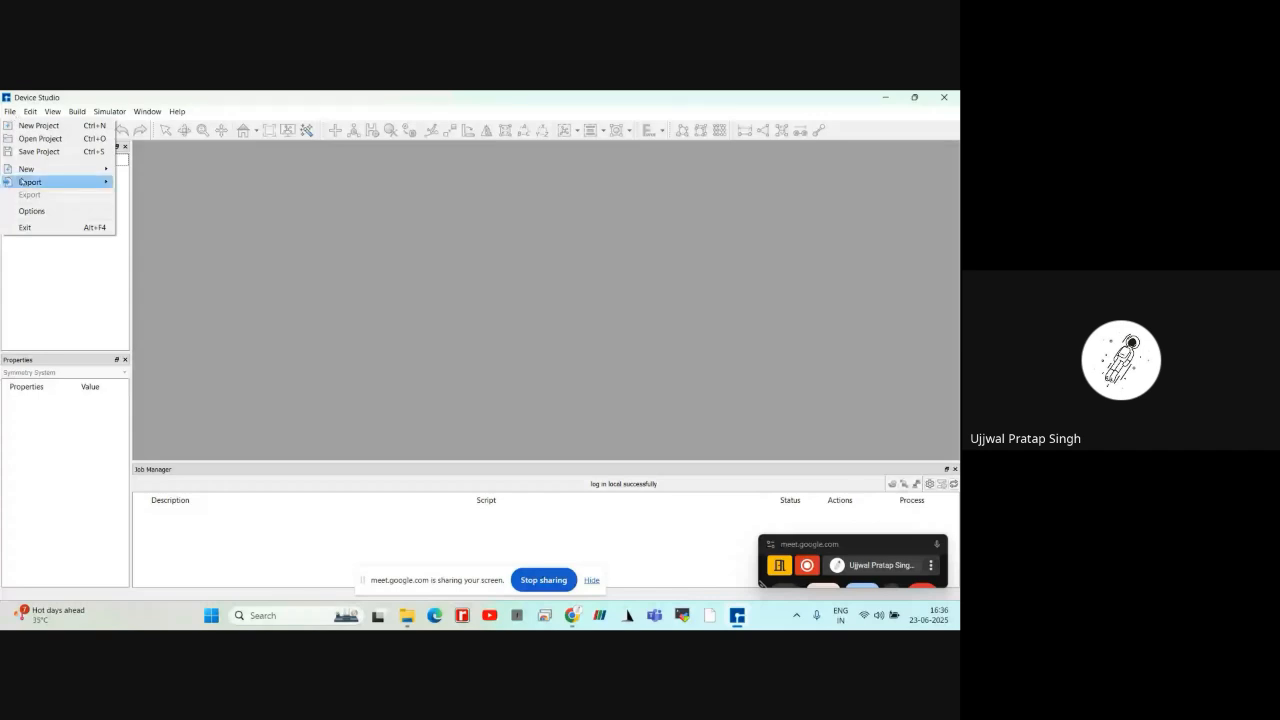
{"action": "mouse_move", "coordinate": [99, 187]}
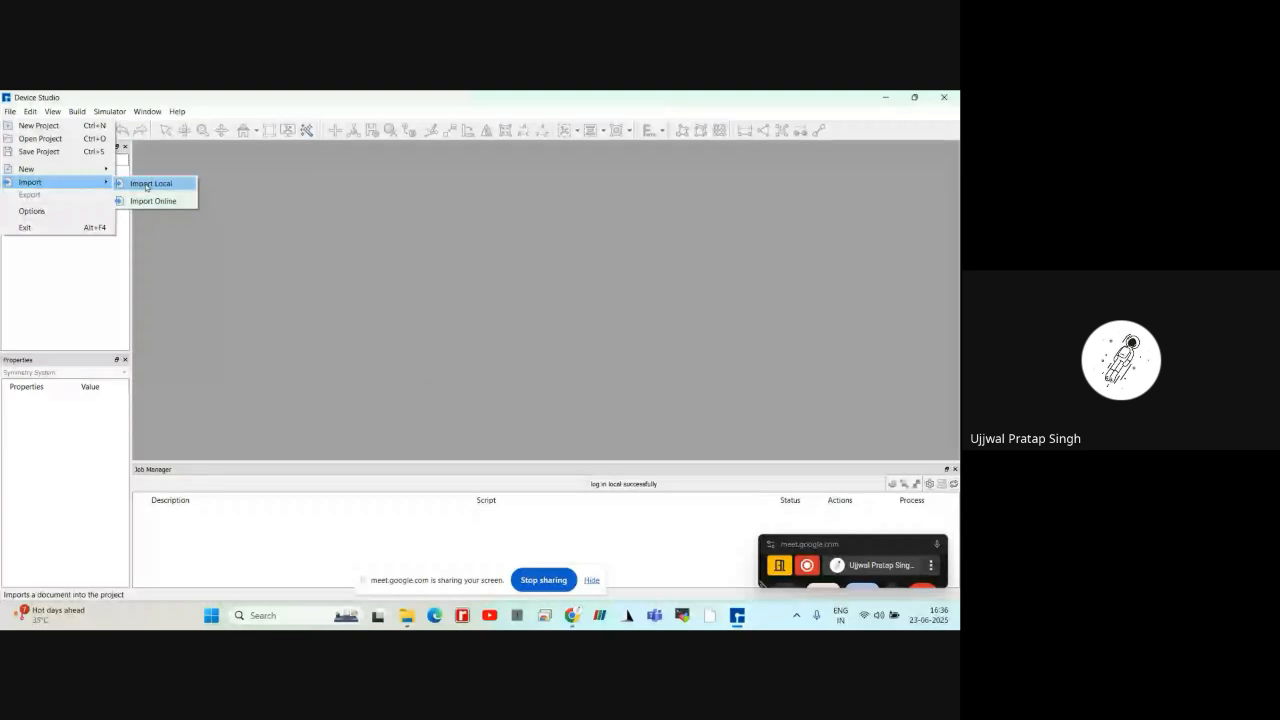
{"action": "left_click", "coordinate": [147, 186]}
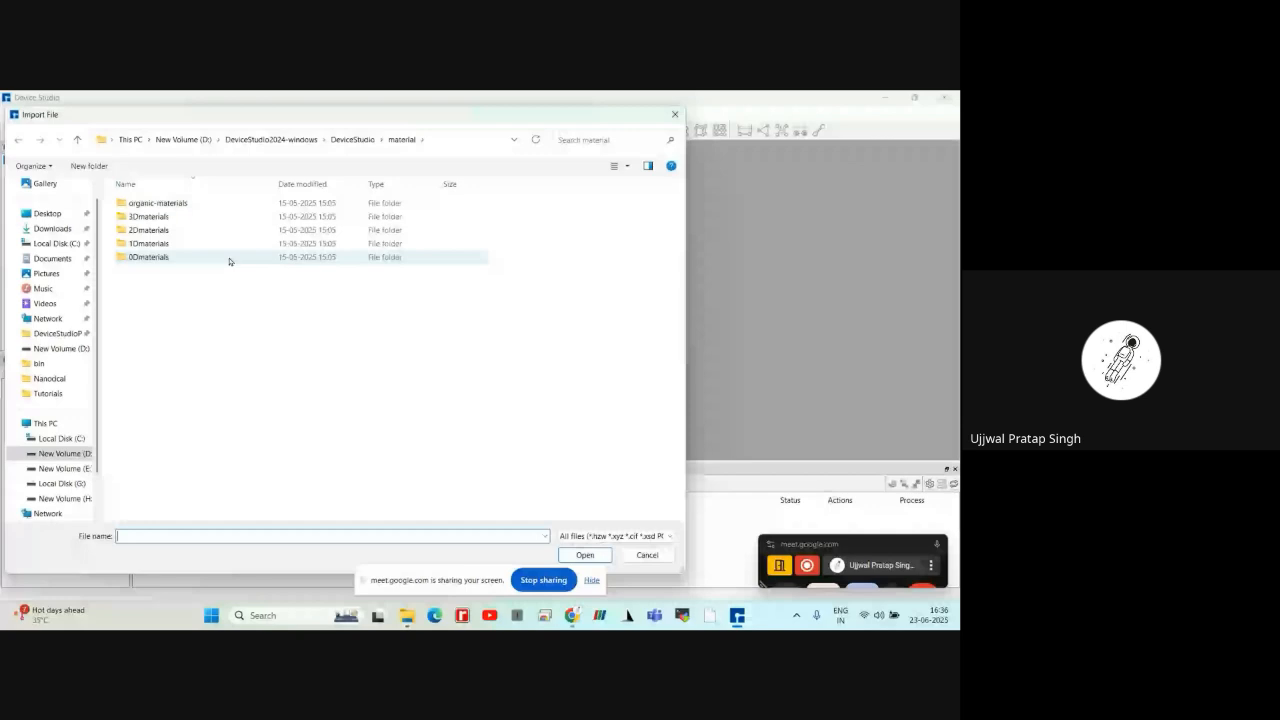
{"action": "double_click", "coordinate": [224, 205]}
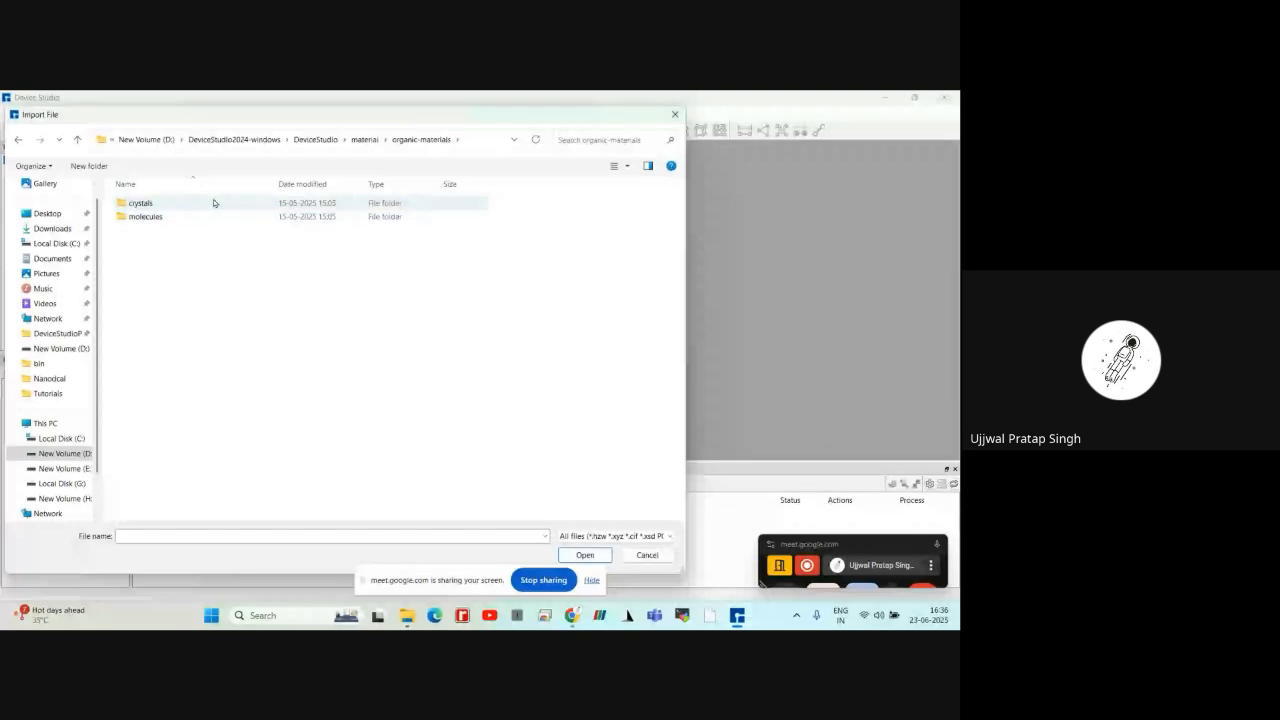
{"action": "double_click", "coordinate": [213, 203]}
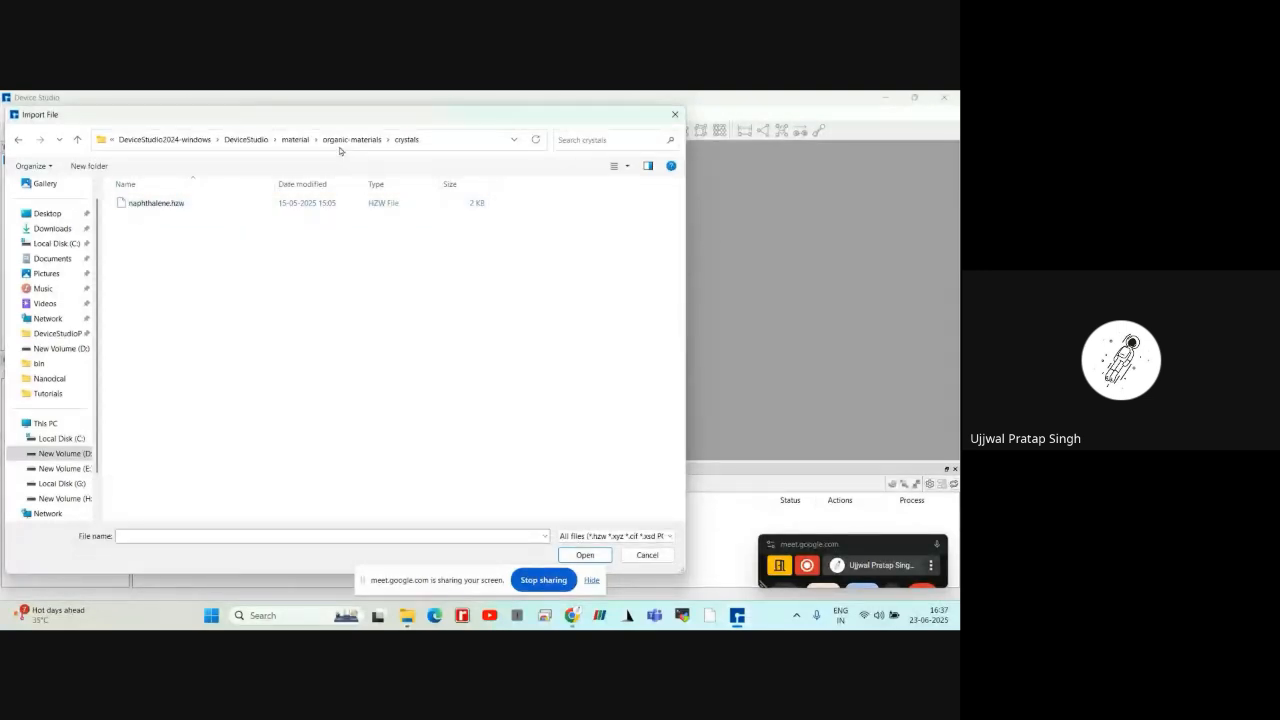
{"action": "left_click", "coordinate": [350, 139]}
{"action": "double_click", "coordinate": [232, 215]}
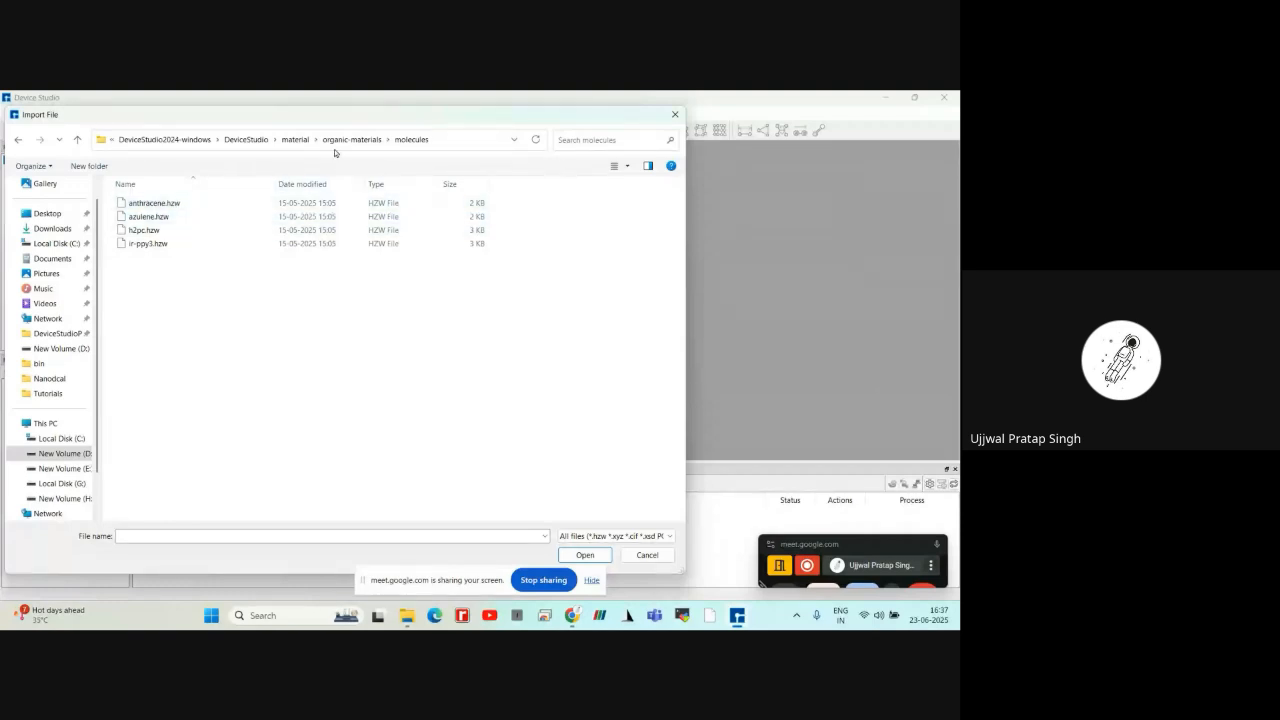
{"action": "left_click", "coordinate": [295, 139]}
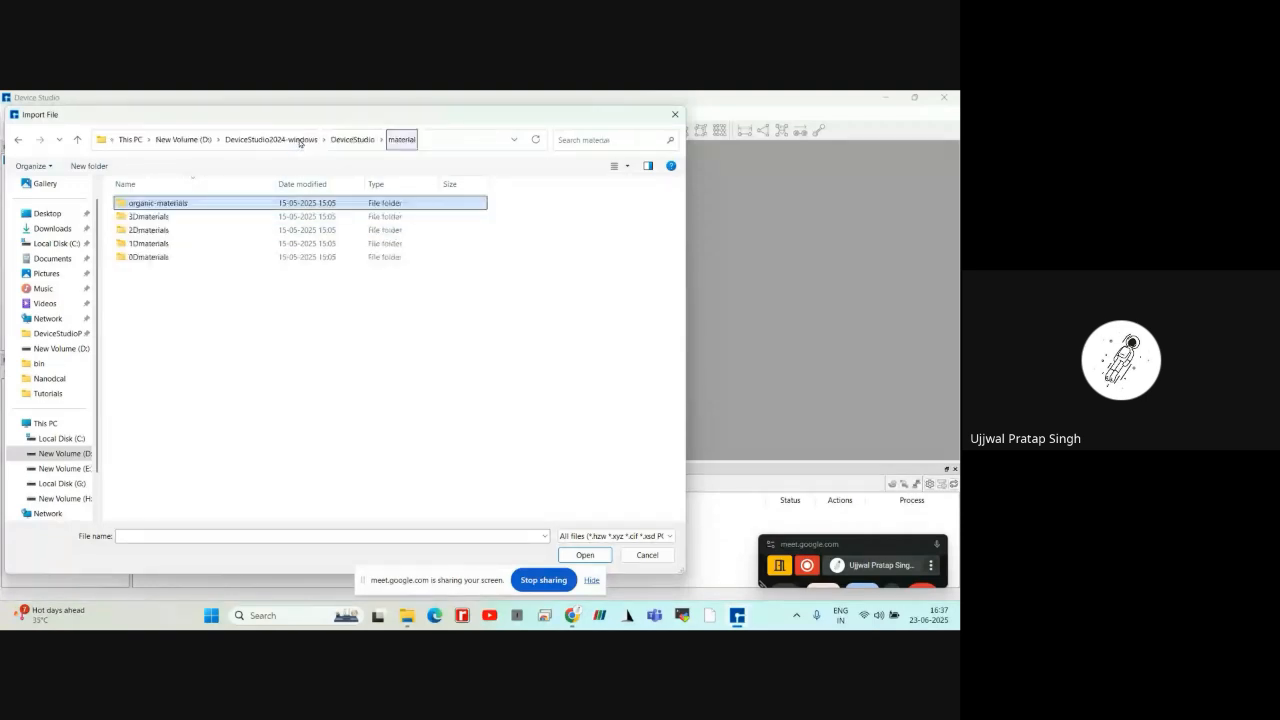
Browse the material library's 3Dmaterials\Conductor\Pure_metal folder and look through its .hzw structure files
{"action": "left_click", "coordinate": [195, 218]}
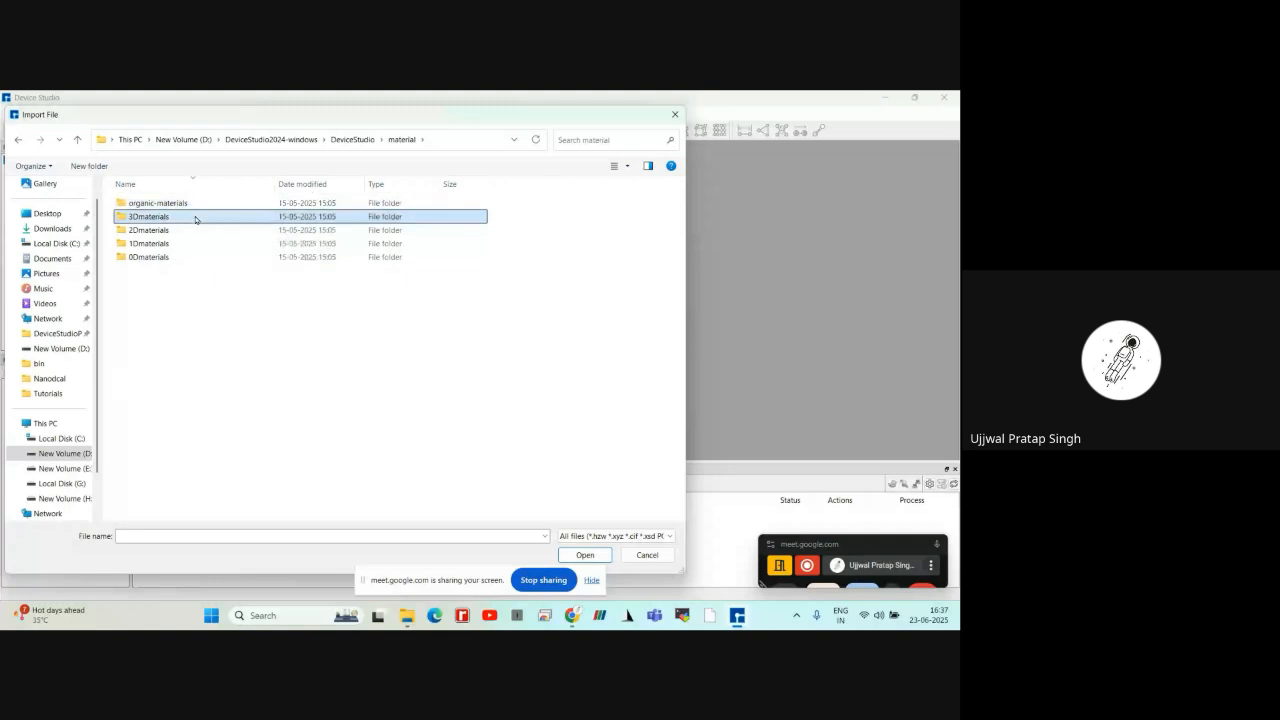
{"action": "double_click", "coordinate": [196, 219]}
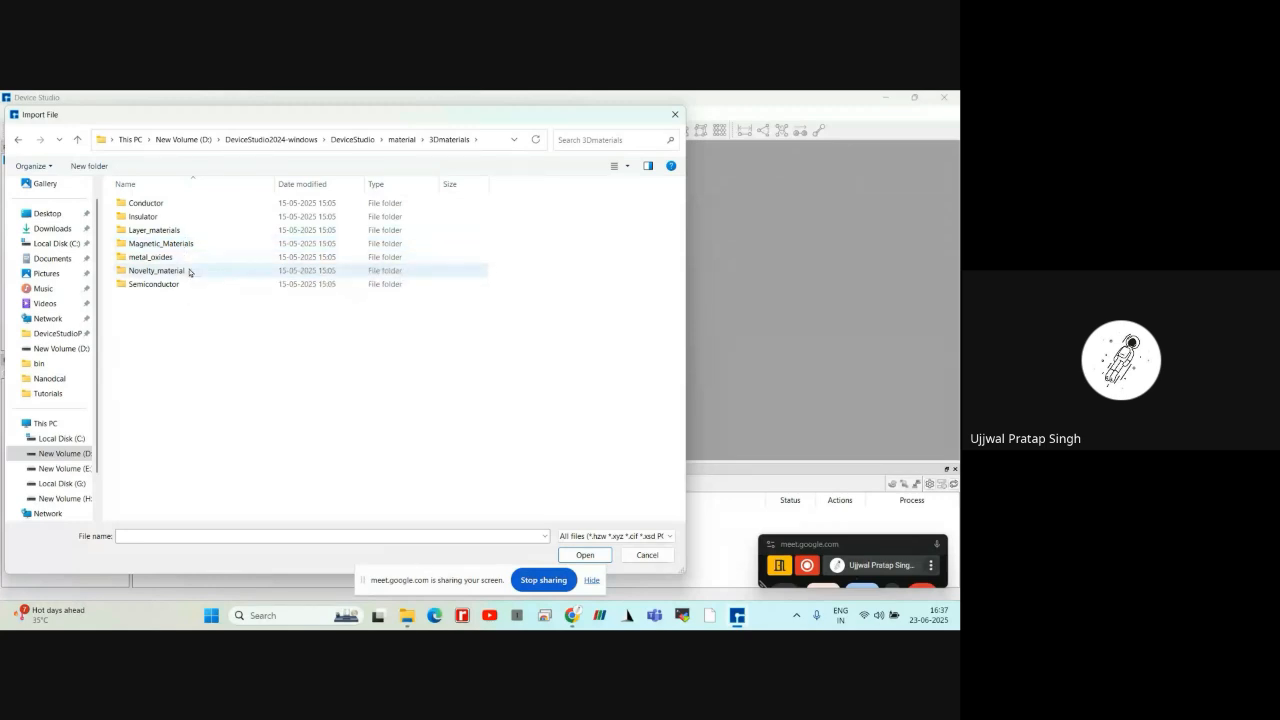
{"action": "double_click", "coordinate": [194, 207]}
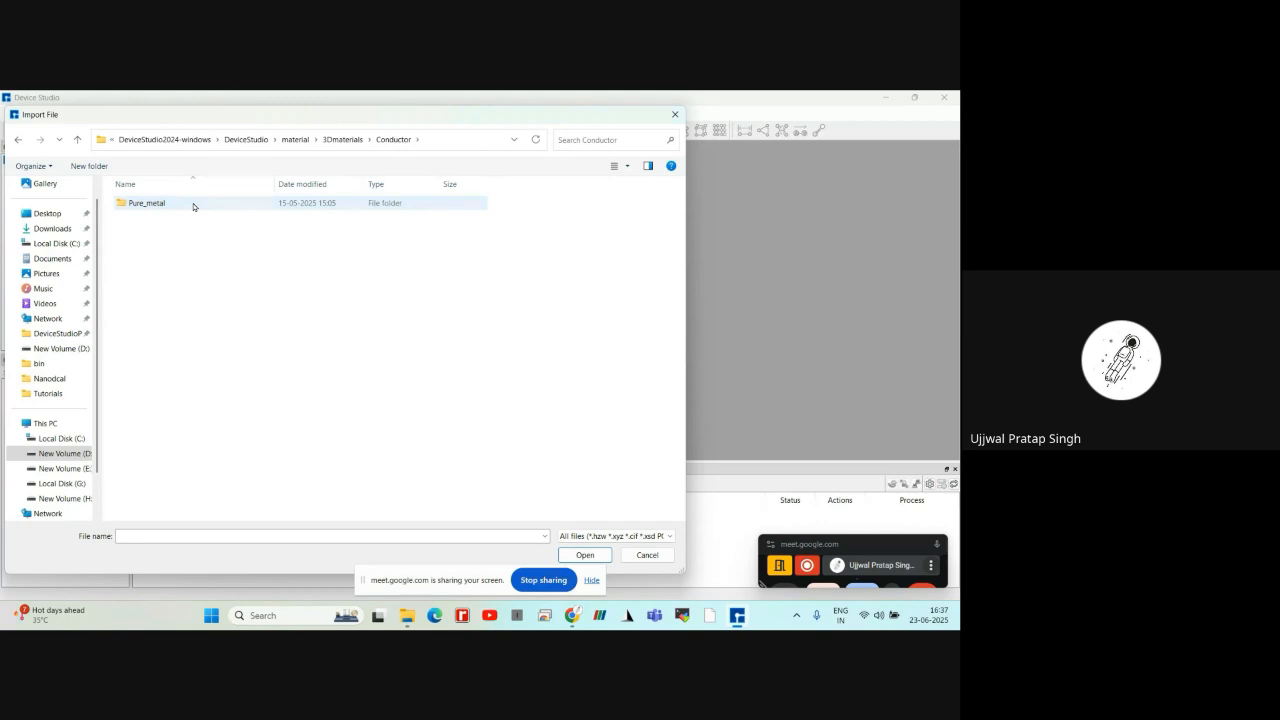
{"action": "left_click", "coordinate": [194, 207]}
{"action": "double_click", "coordinate": [194, 207]}
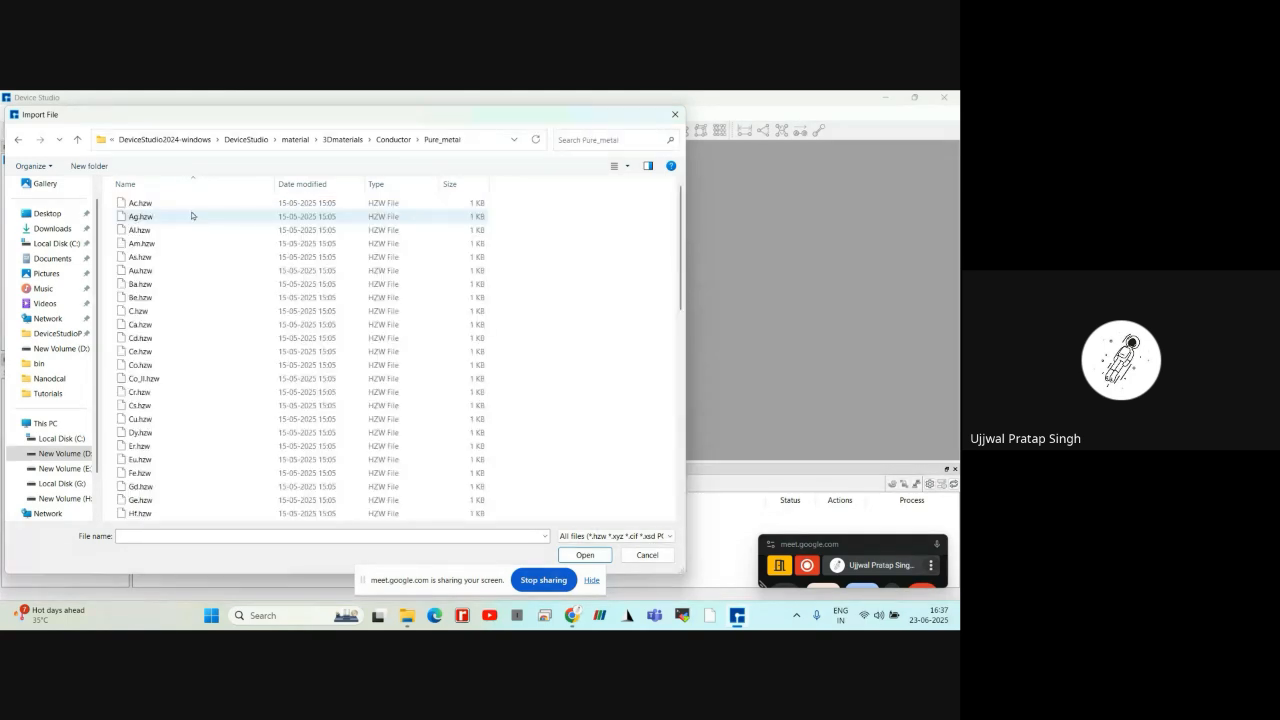
{"action": "scroll", "coordinate": [190, 279], "scroll_direction": "down", "scroll_amount": 15}
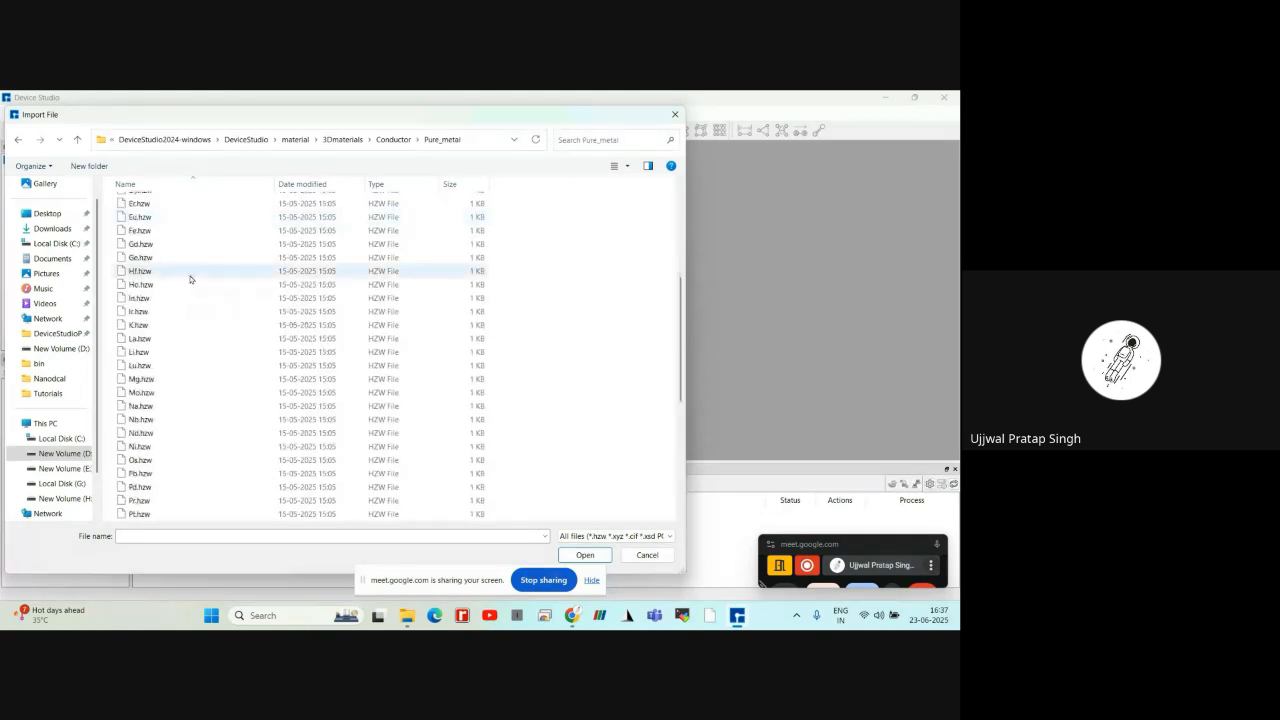
Look through the .hzw structure files in the Insulator and Layer_materials folders of 3Dmaterials, returning to 3Dmaterials
{"action": "left_click", "coordinate": [340, 141]}
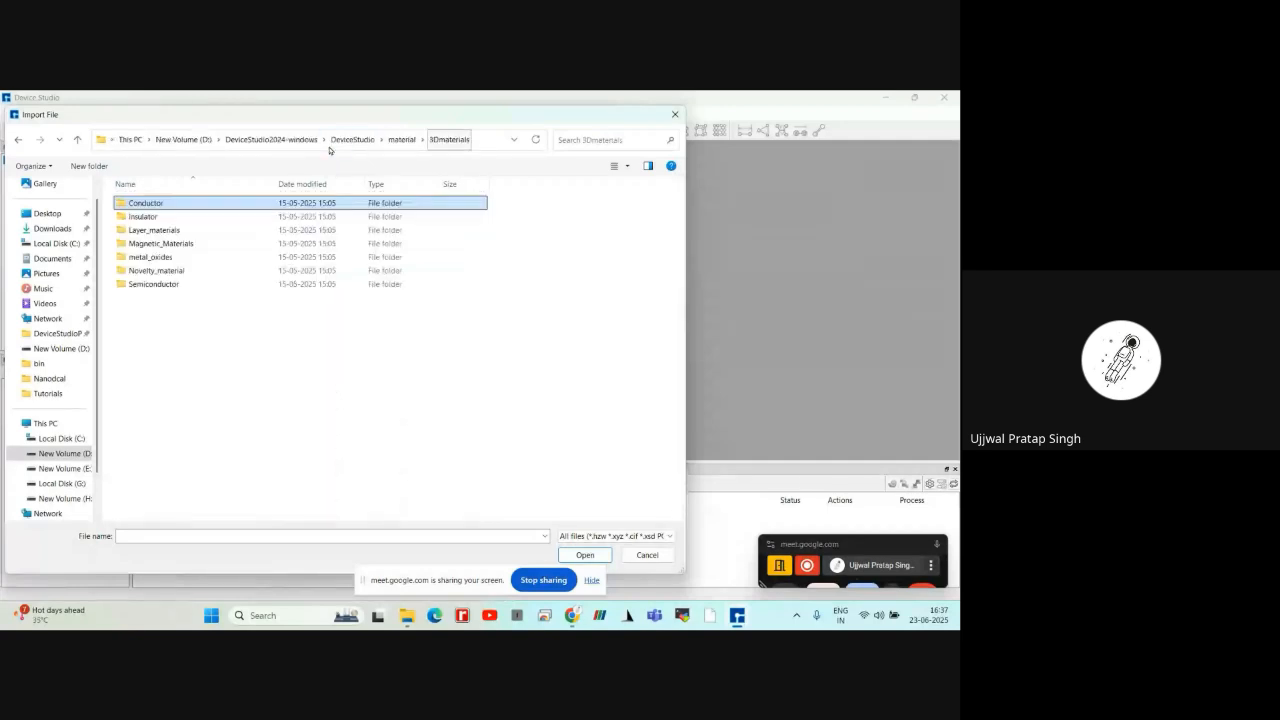
{"action": "double_click", "coordinate": [269, 217]}
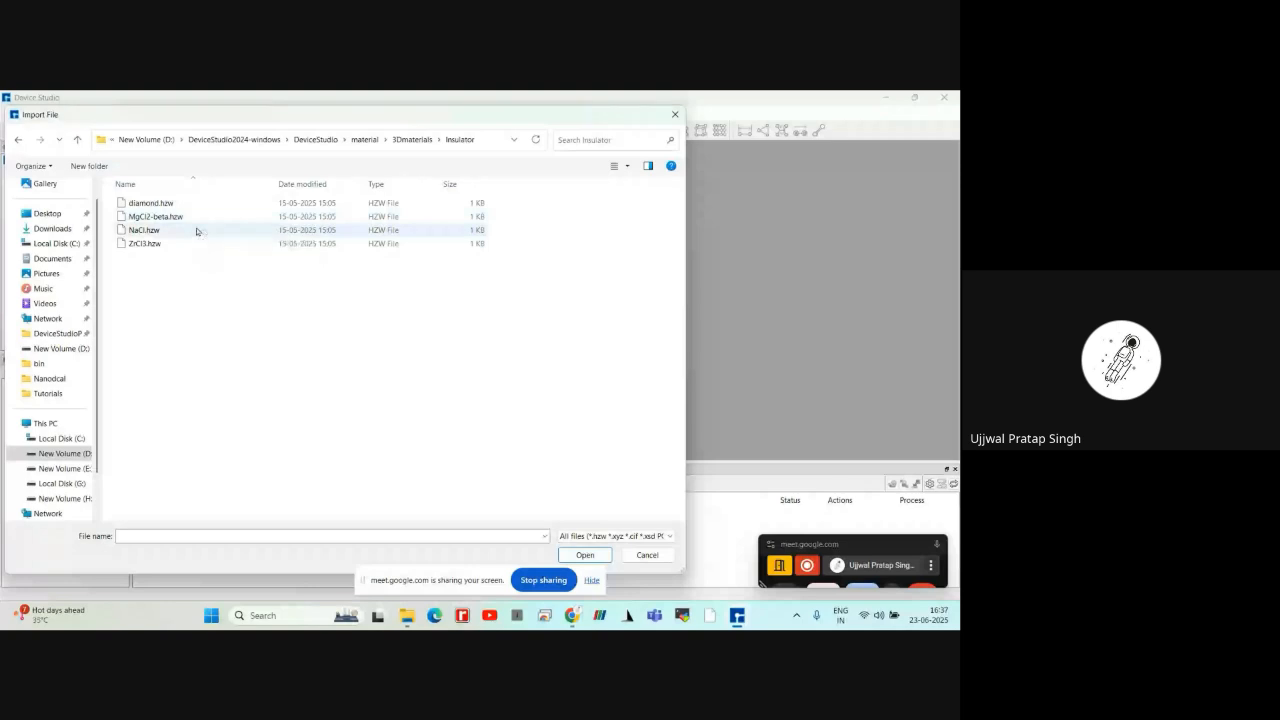
{"action": "left_click", "coordinate": [411, 140]}
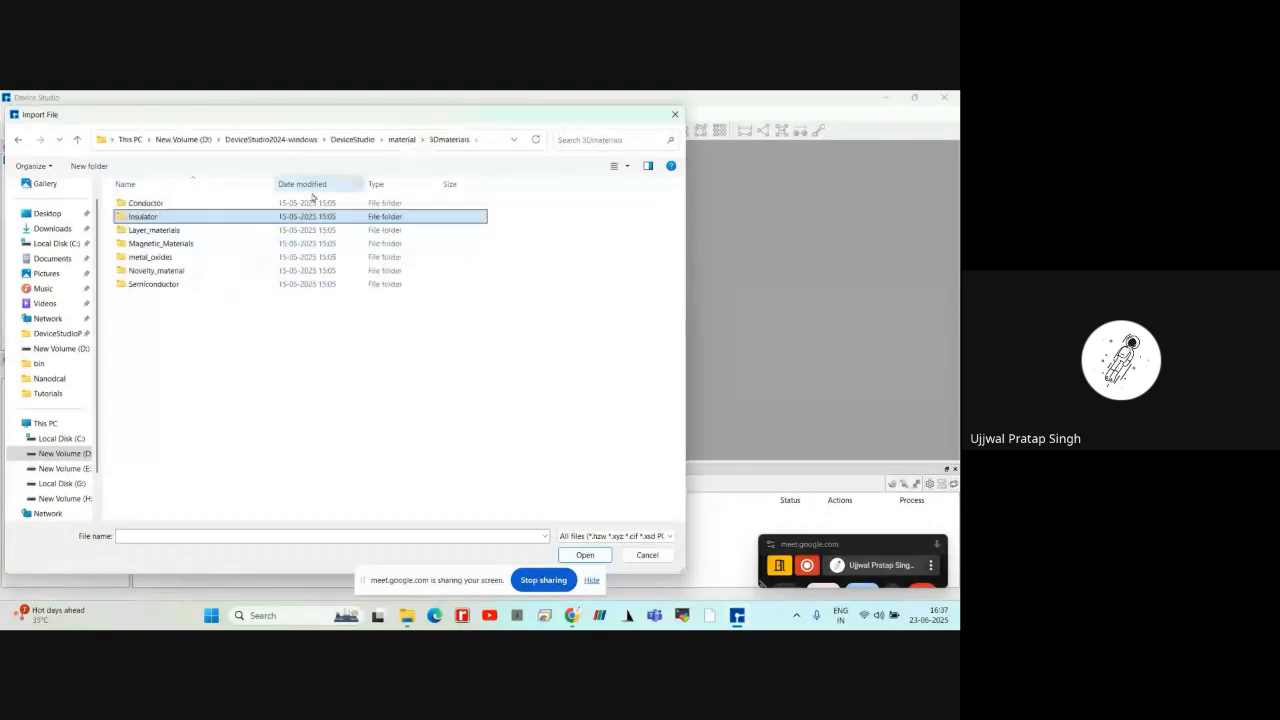
{"action": "double_click", "coordinate": [230, 219]}
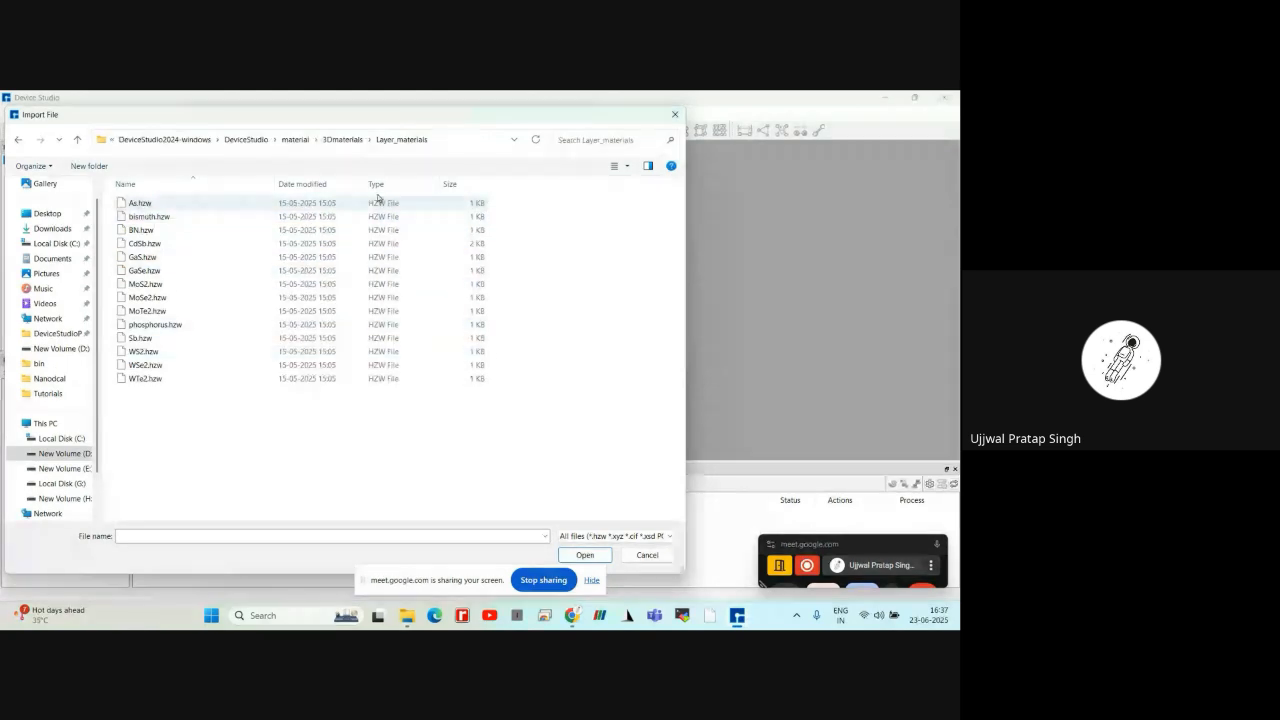
{"action": "left_click", "coordinate": [343, 140]}
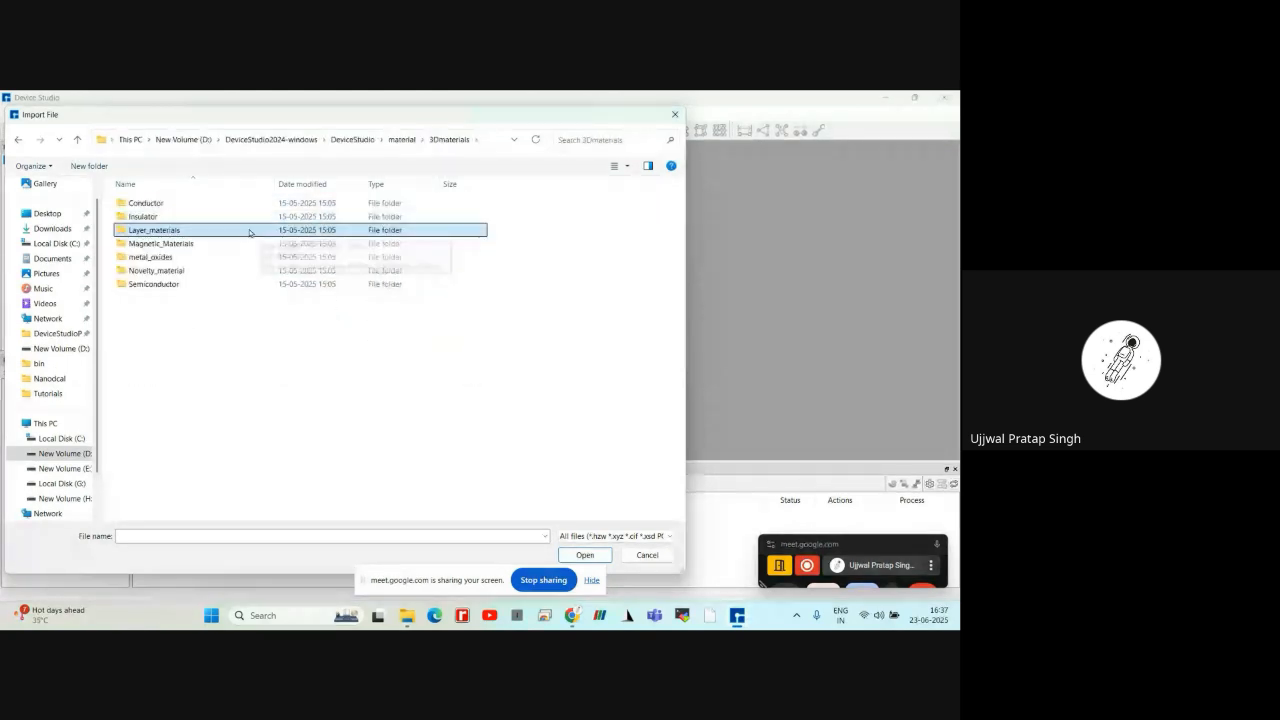
Look through the structure files in the Magnetic_Materials and metal_oxides folders of 3Dmaterials, returning to 3Dmaterials
{"action": "double_click", "coordinate": [222, 241]}
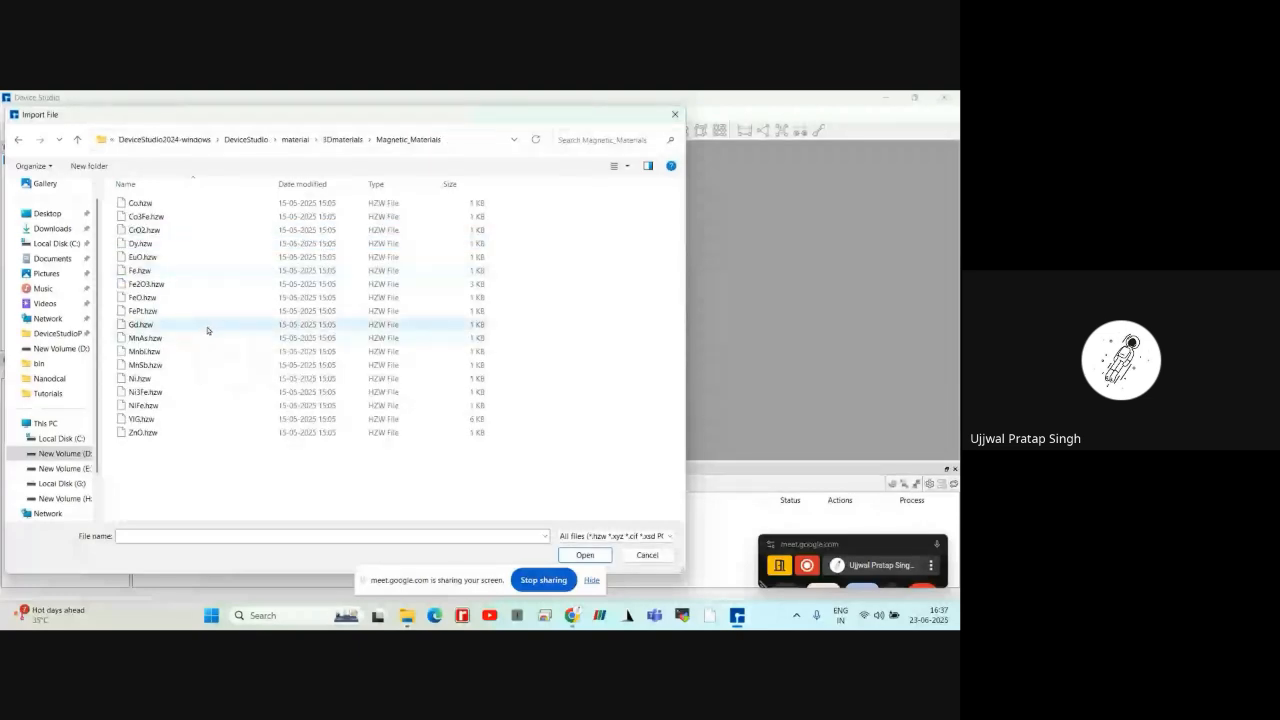
{"action": "left_click", "coordinate": [343, 139]}
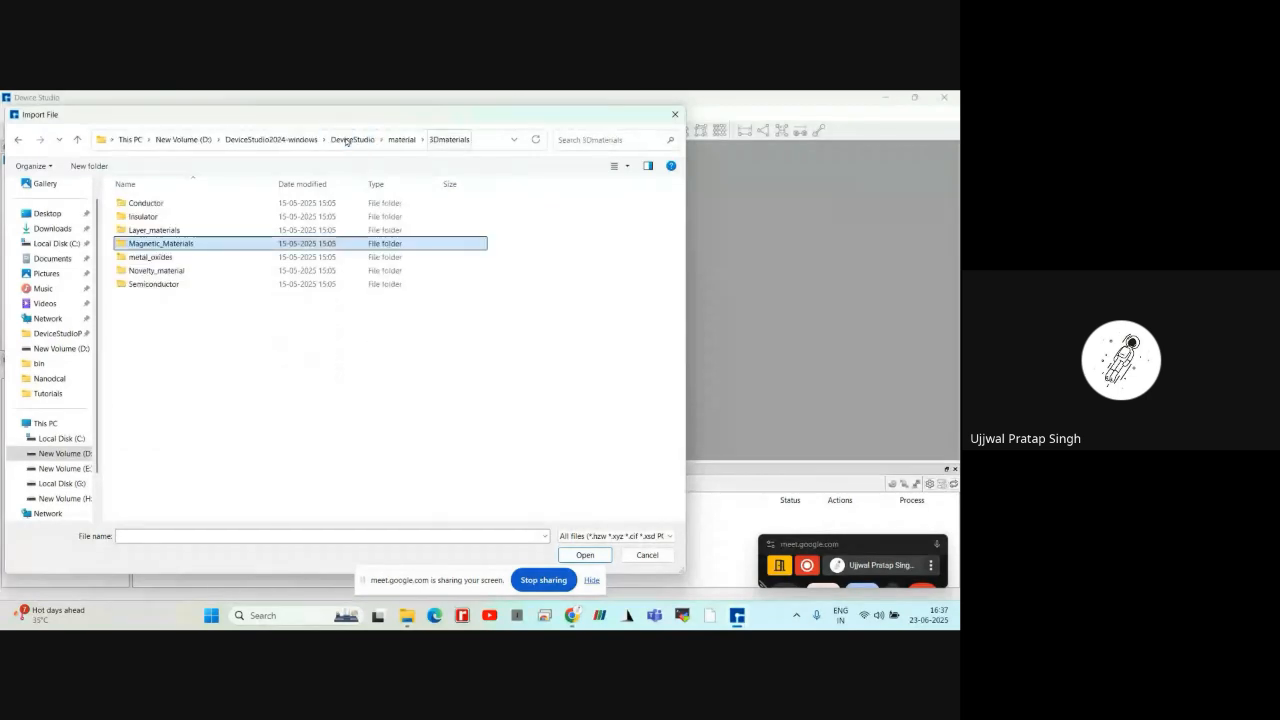
{"action": "double_click", "coordinate": [198, 258]}
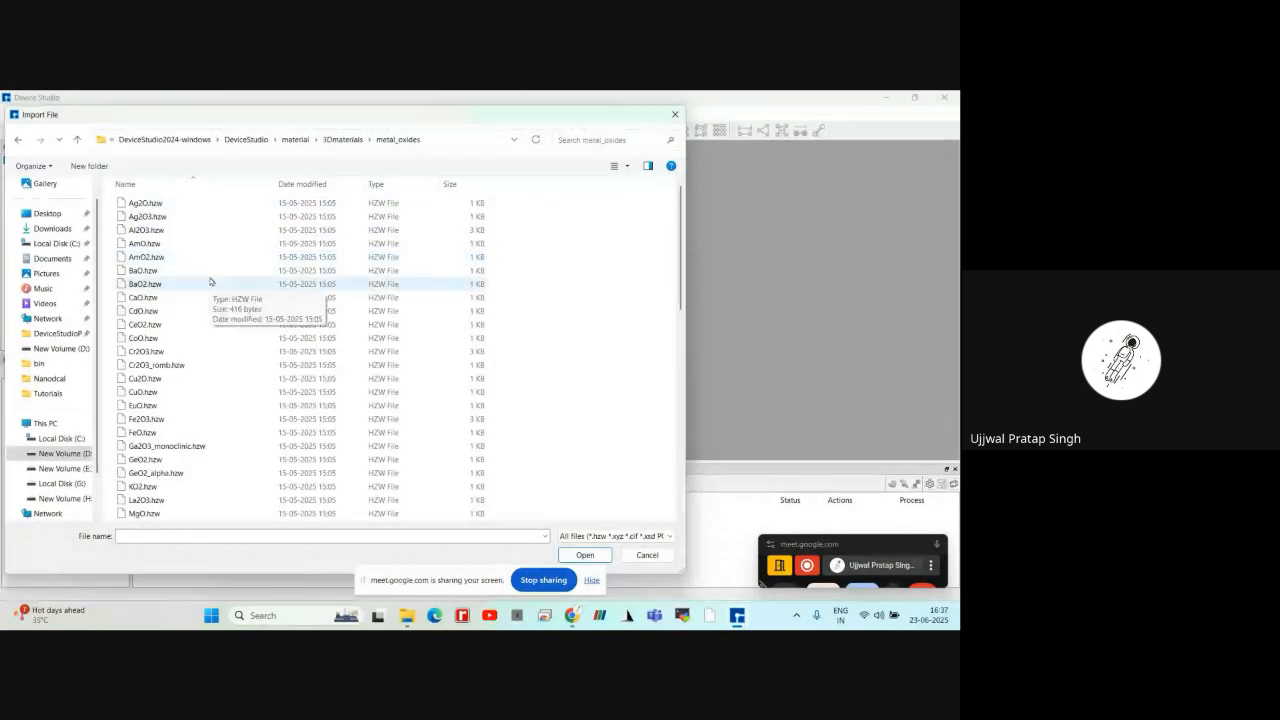
{"action": "scroll", "coordinate": [210, 281], "scroll_direction": "down", "scroll_amount": 4}
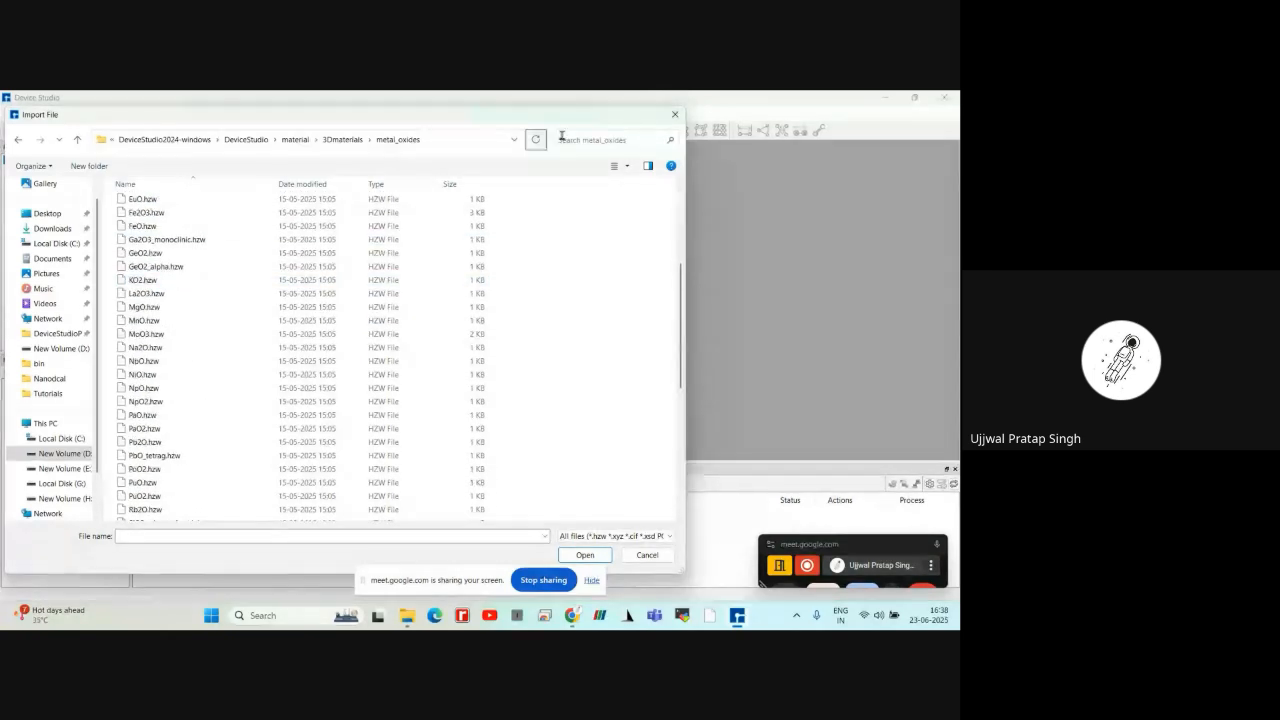
{"action": "left_click", "coordinate": [354, 139]}
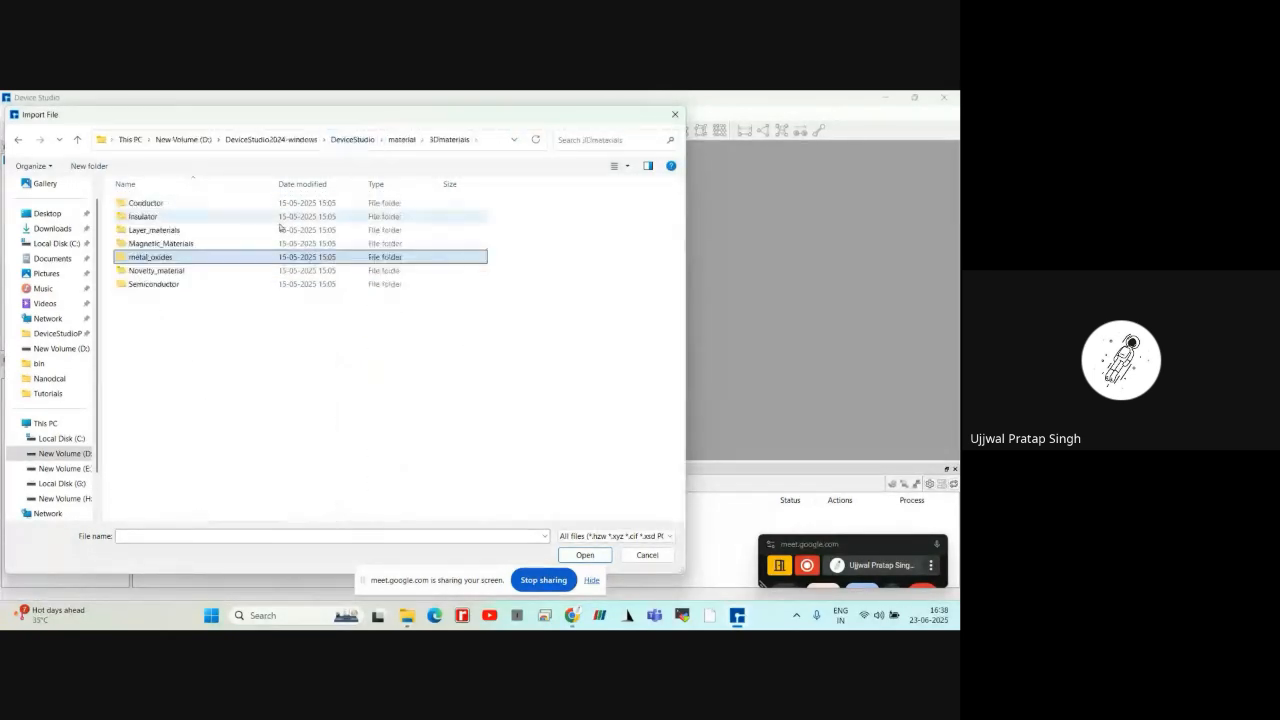
Browse the Perovskite and Topological_insulator folders within Novelty_material, returning to the 3Dmaterials folder
{"action": "left_click", "coordinate": [197, 273]}
{"action": "double_click", "coordinate": [197, 273]}
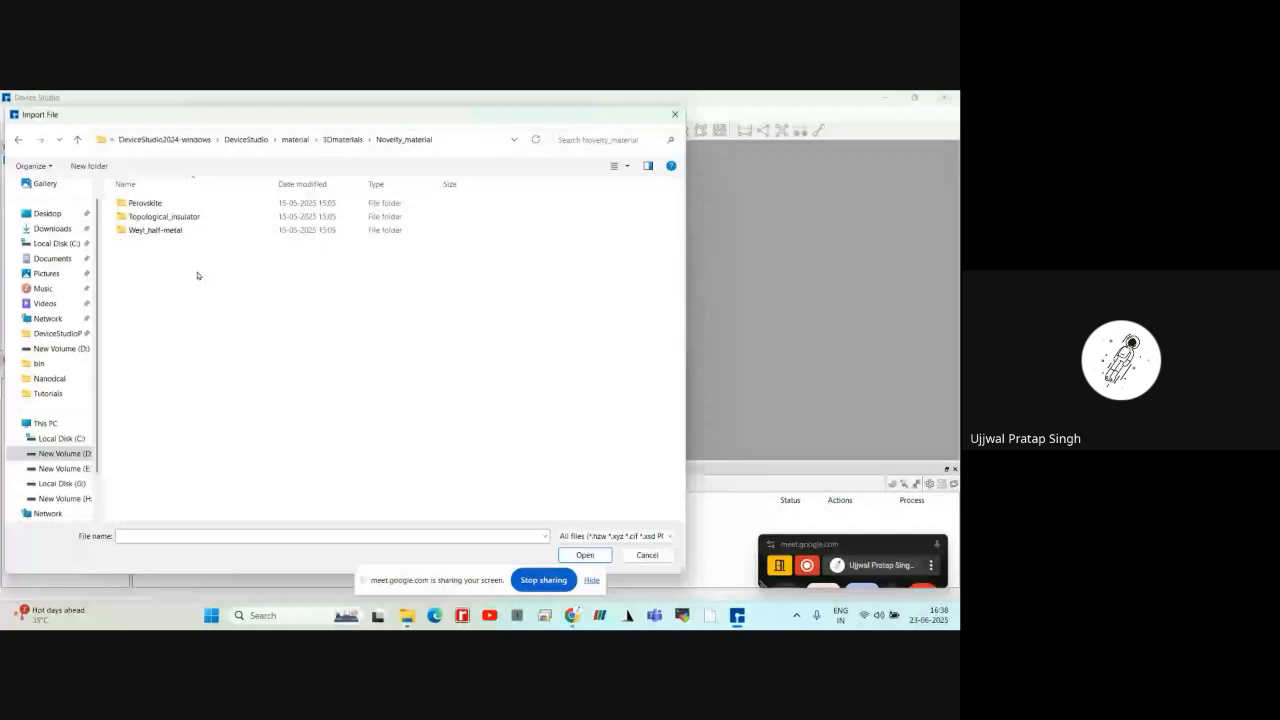
{"action": "double_click", "coordinate": [186, 204]}
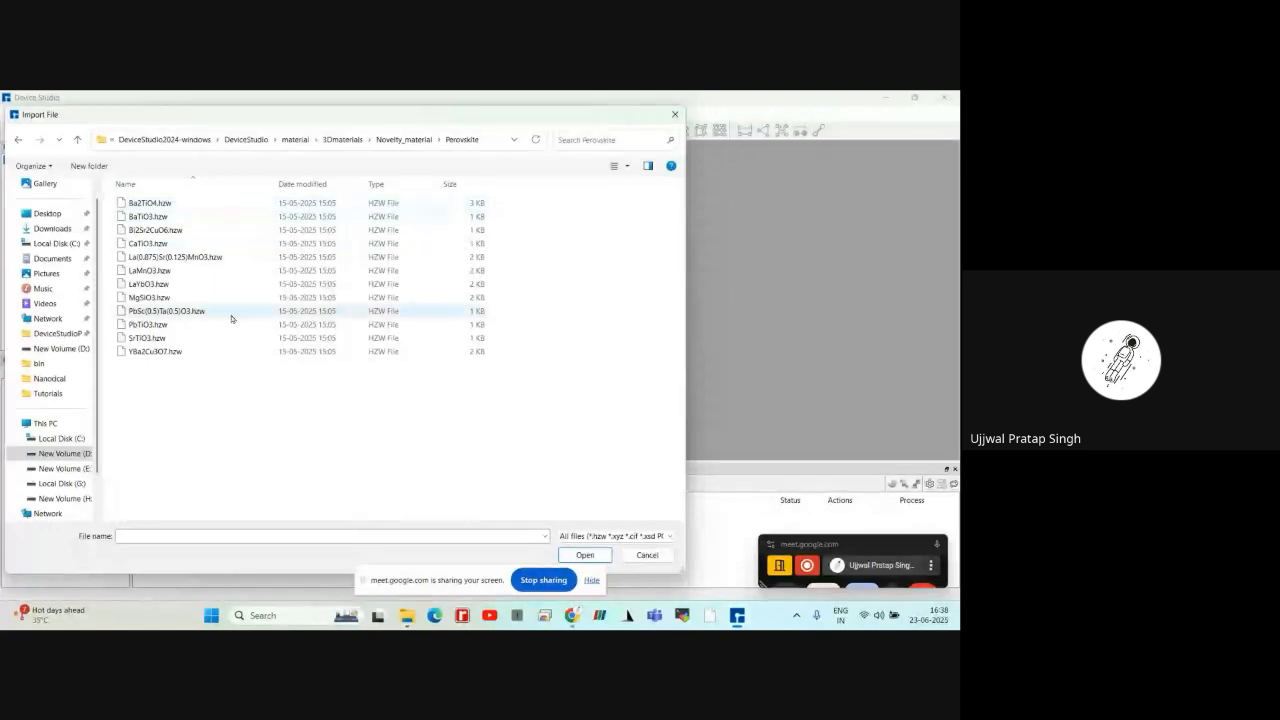
{"action": "left_click", "coordinate": [403, 139]}
{"action": "double_click", "coordinate": [308, 218]}
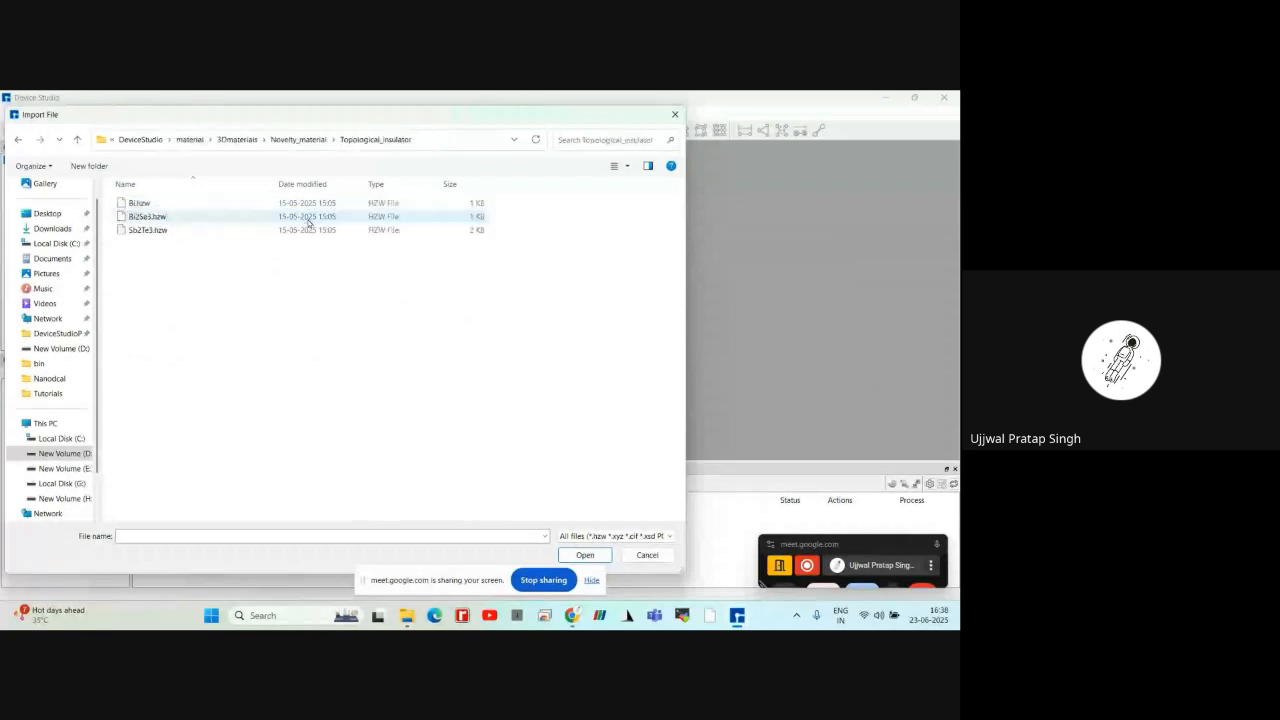
{"action": "left_click", "coordinate": [311, 140]}
{"action": "left_click", "coordinate": [343, 139]}
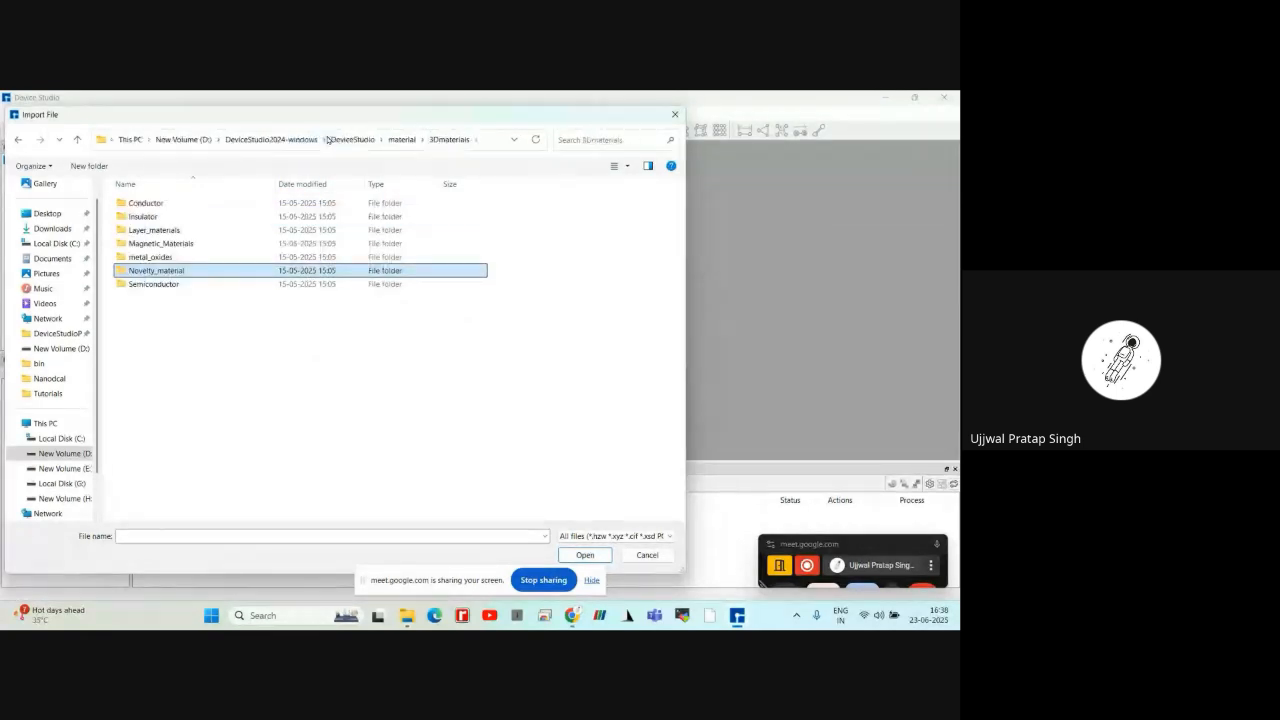
Import Si.hzw from the Semiconductor folder into the Hands1 project and maximize its structure window
{"action": "double_click", "coordinate": [178, 286]}
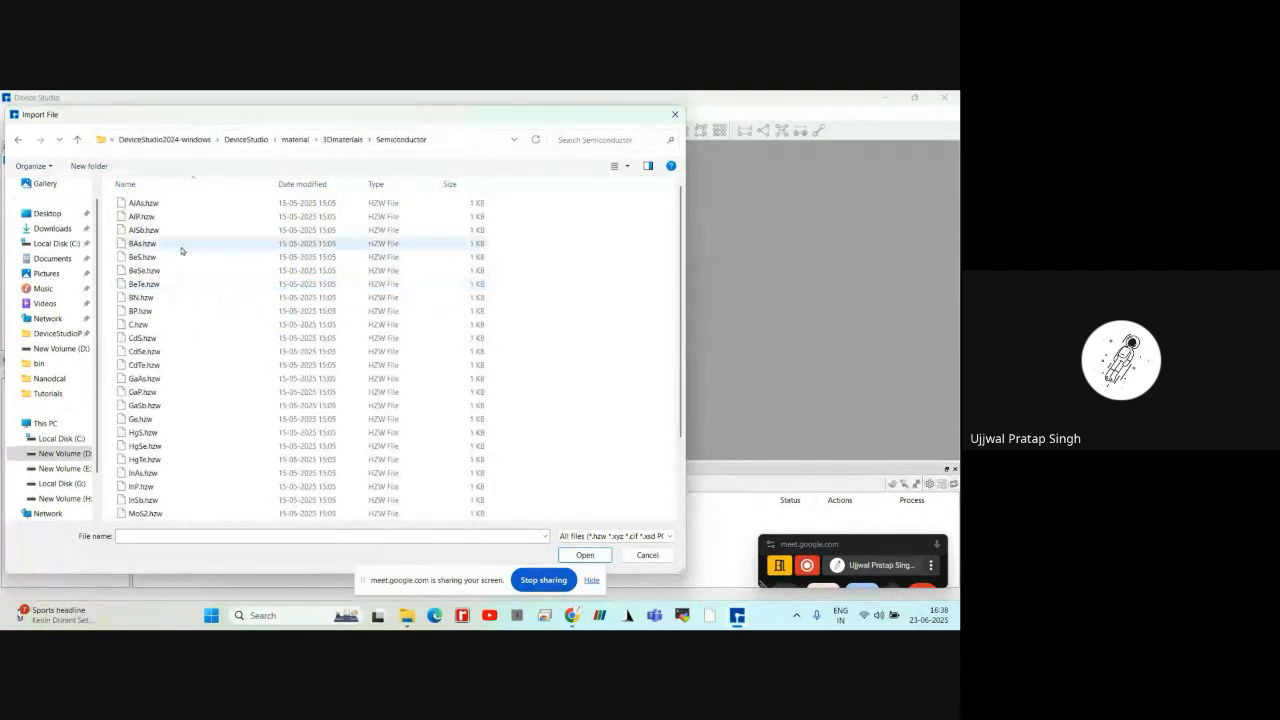
{"action": "scroll", "coordinate": [181, 251], "scroll_direction": "down", "scroll_amount": 2}
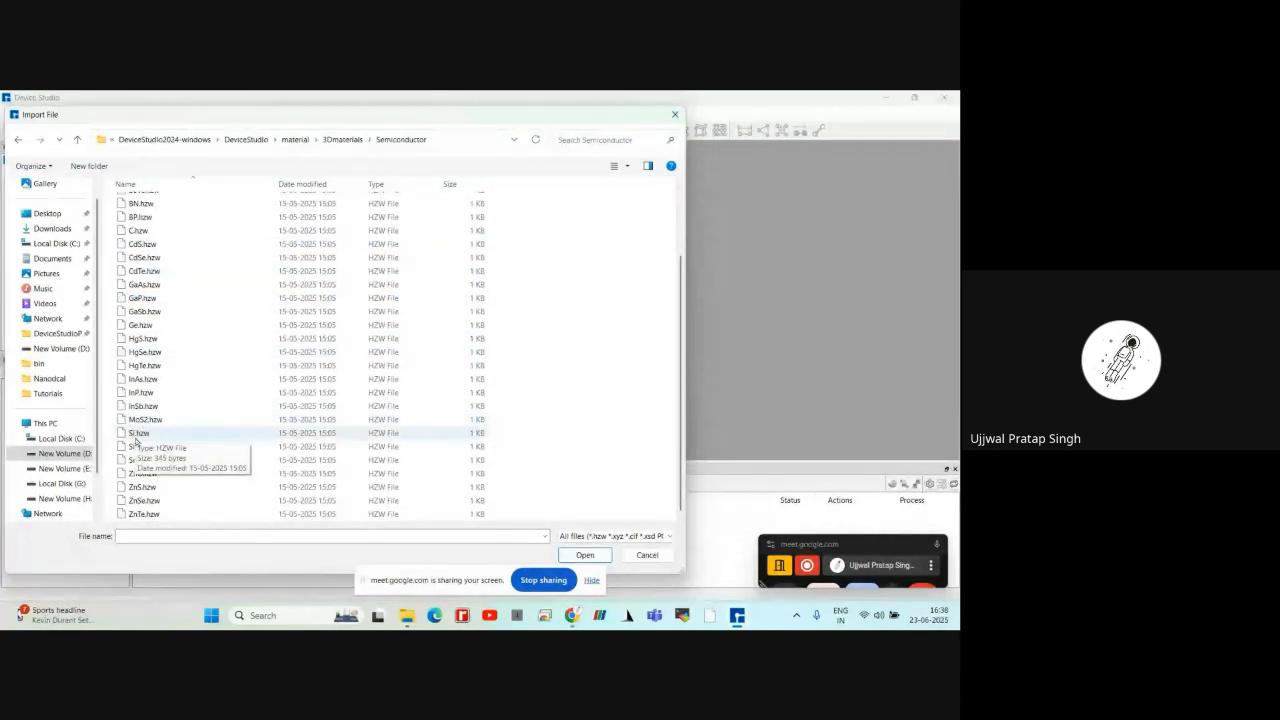
{"action": "left_click", "coordinate": [138, 433]}
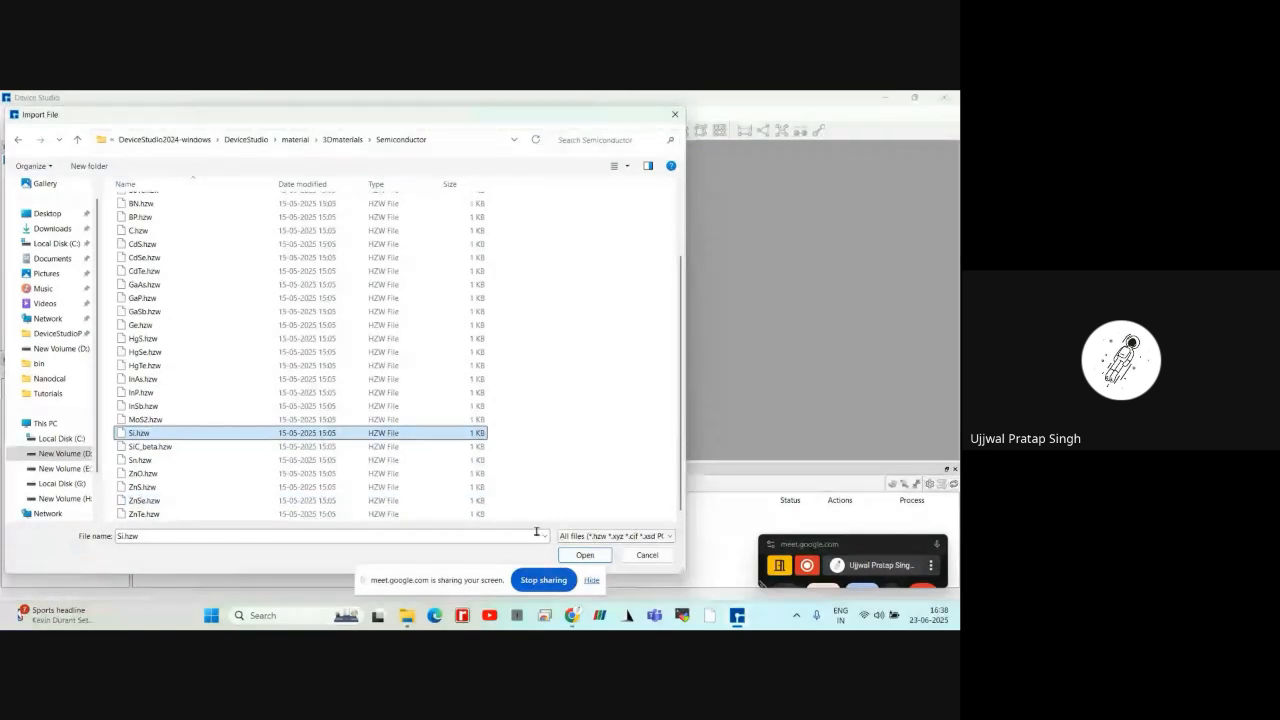
{"action": "left_click", "coordinate": [597, 537]}
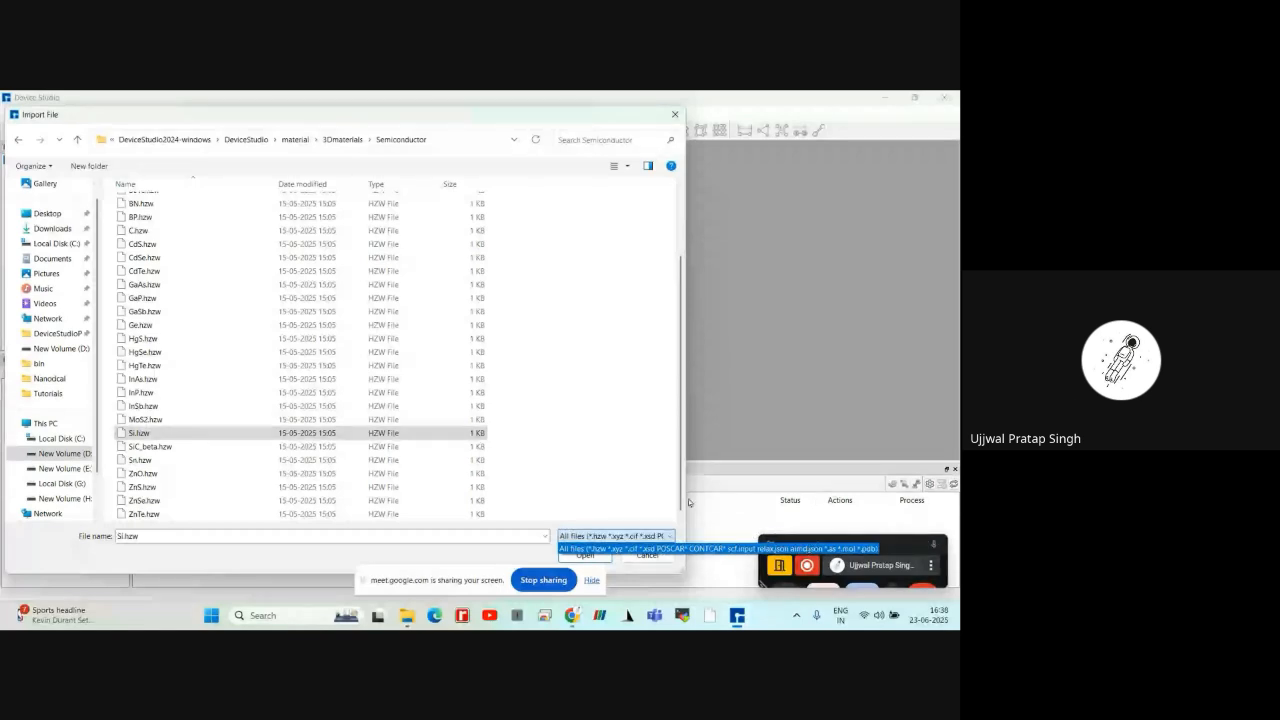
{"action": "left_click", "coordinate": [256, 435]}
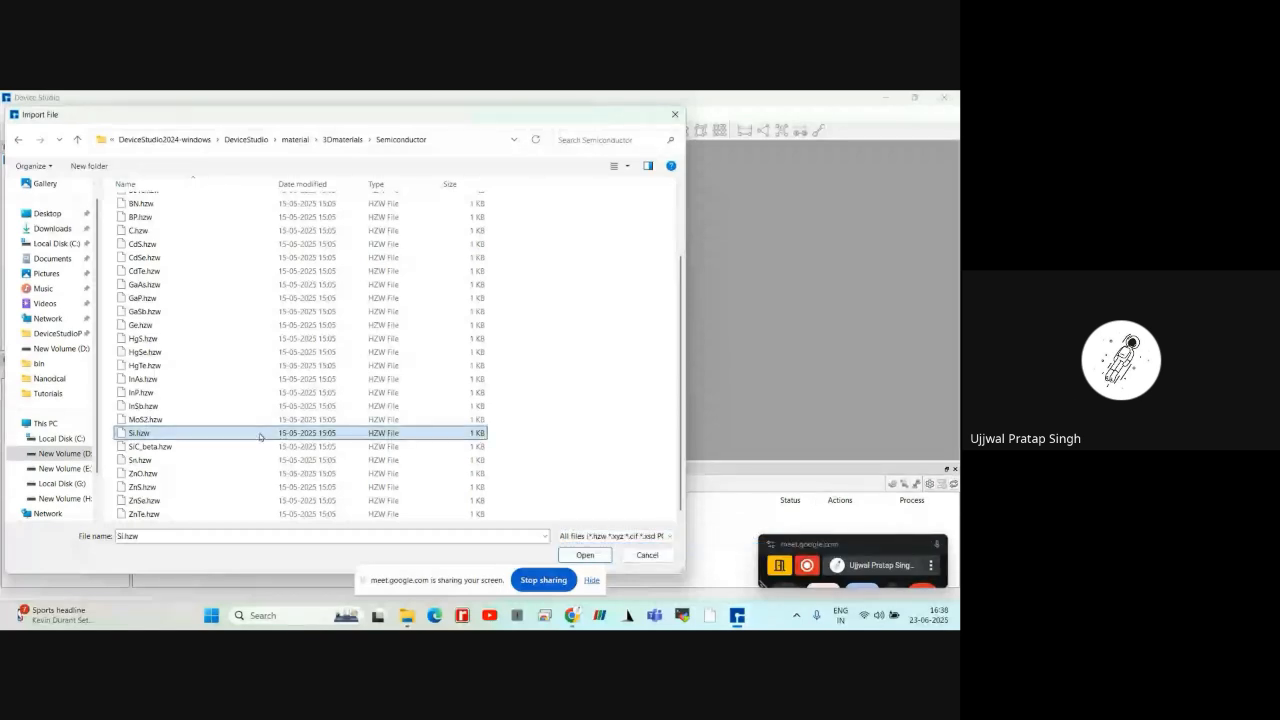
{"action": "left_click", "coordinate": [585, 555]}
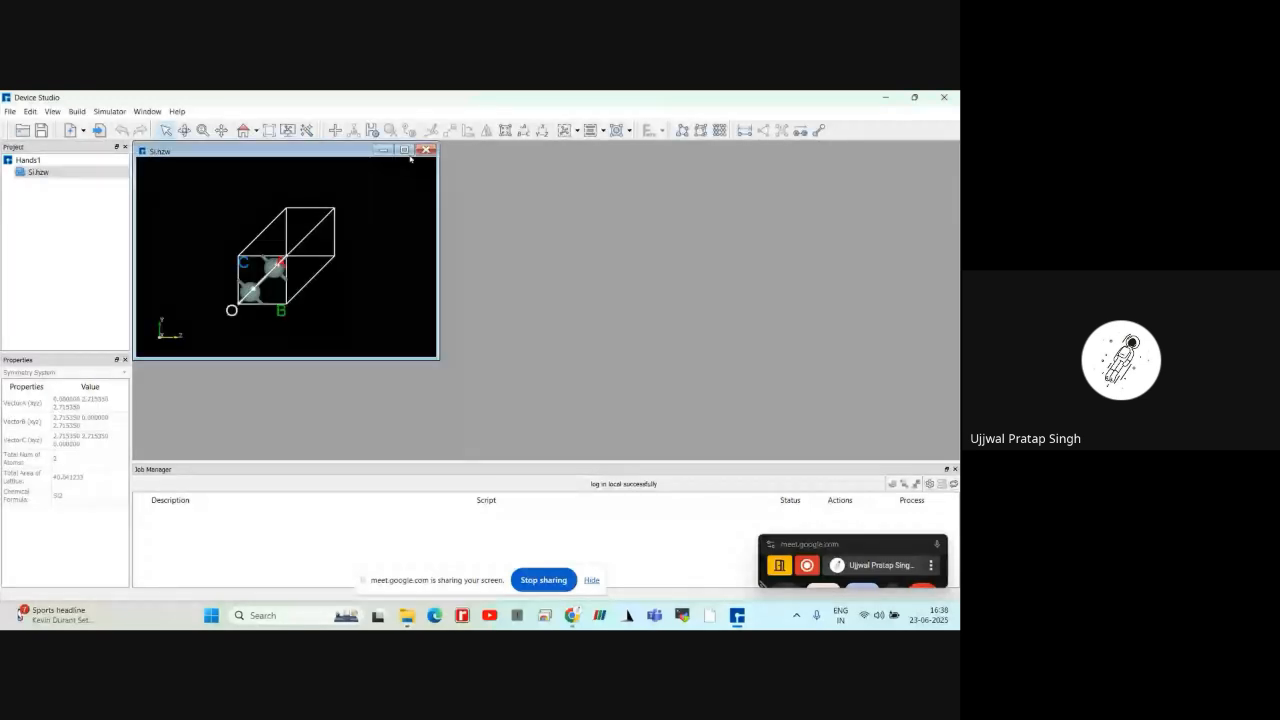
{"action": "left_click", "coordinate": [405, 150]}
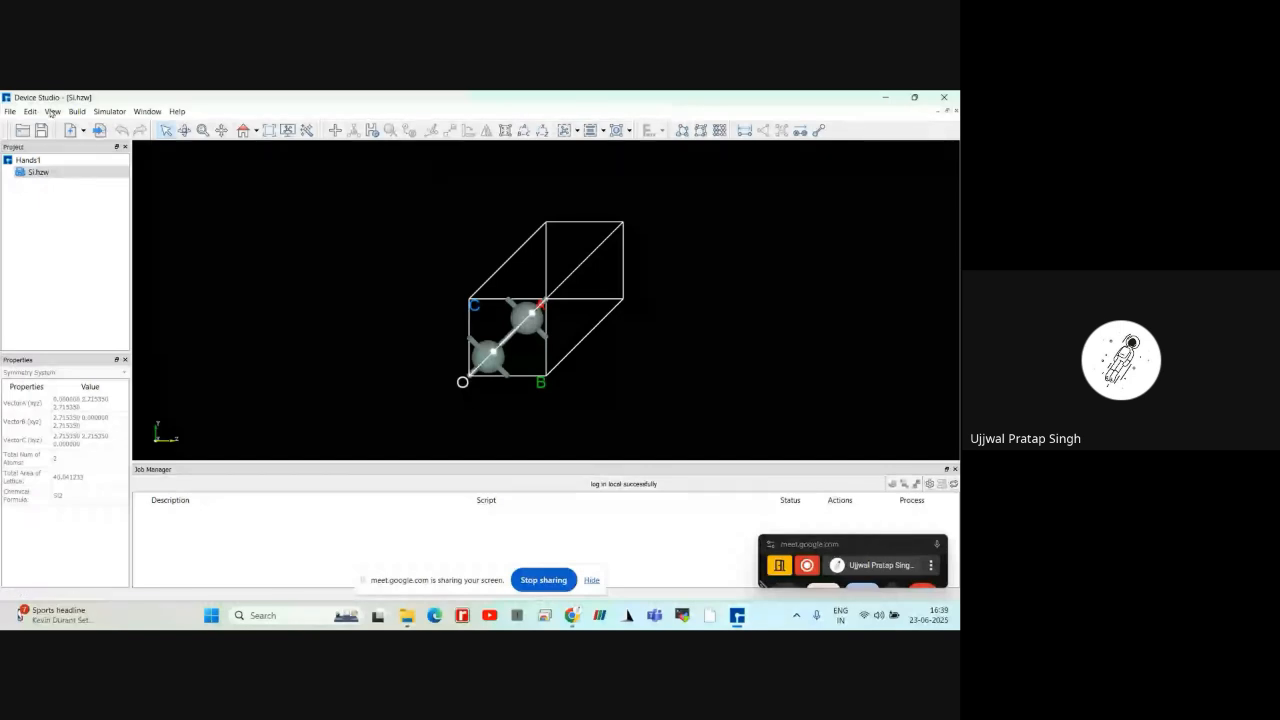
{"action": "left_click", "coordinate": [11, 113]}
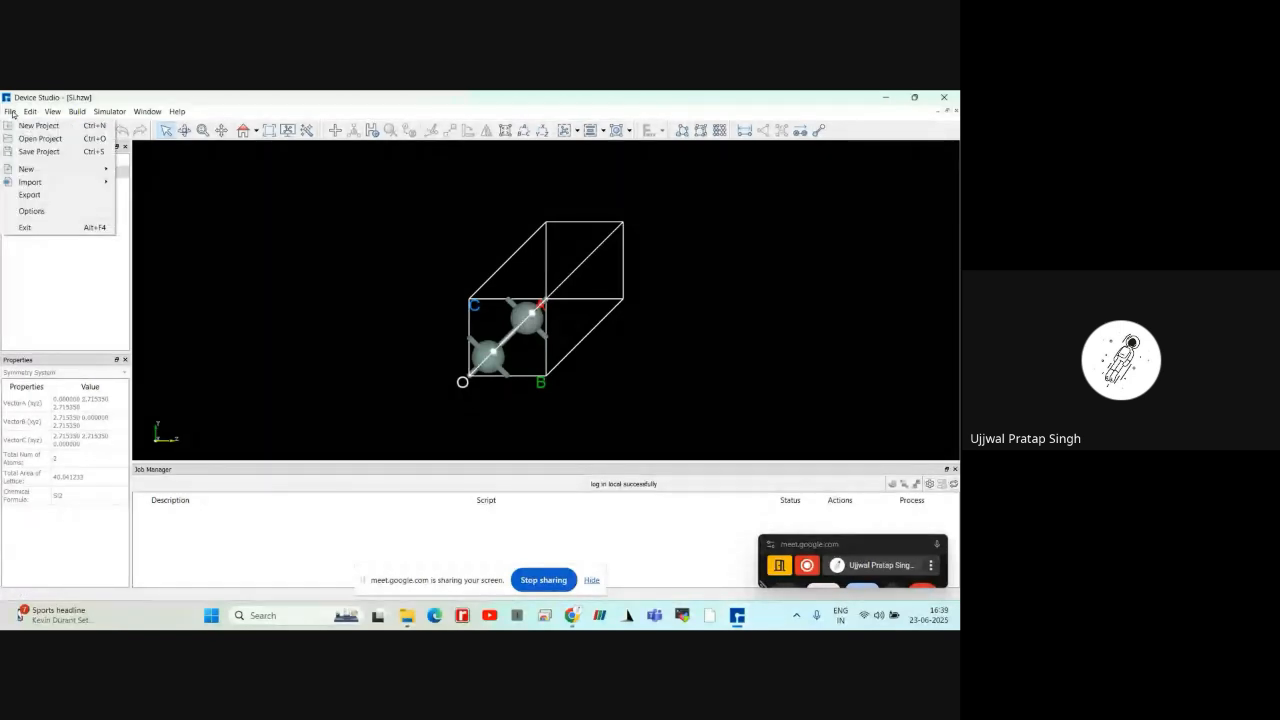
{"action": "mouse_move", "coordinate": [17, 183]}
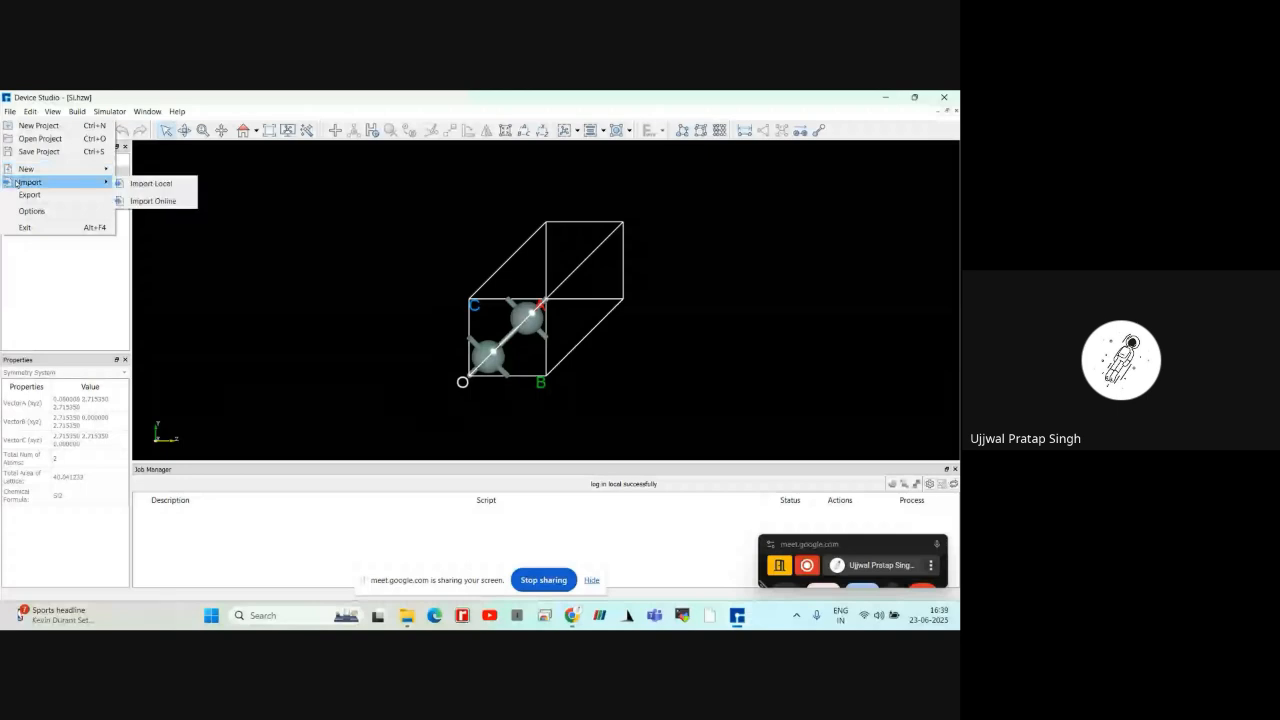
{"action": "left_click", "coordinate": [141, 184]}
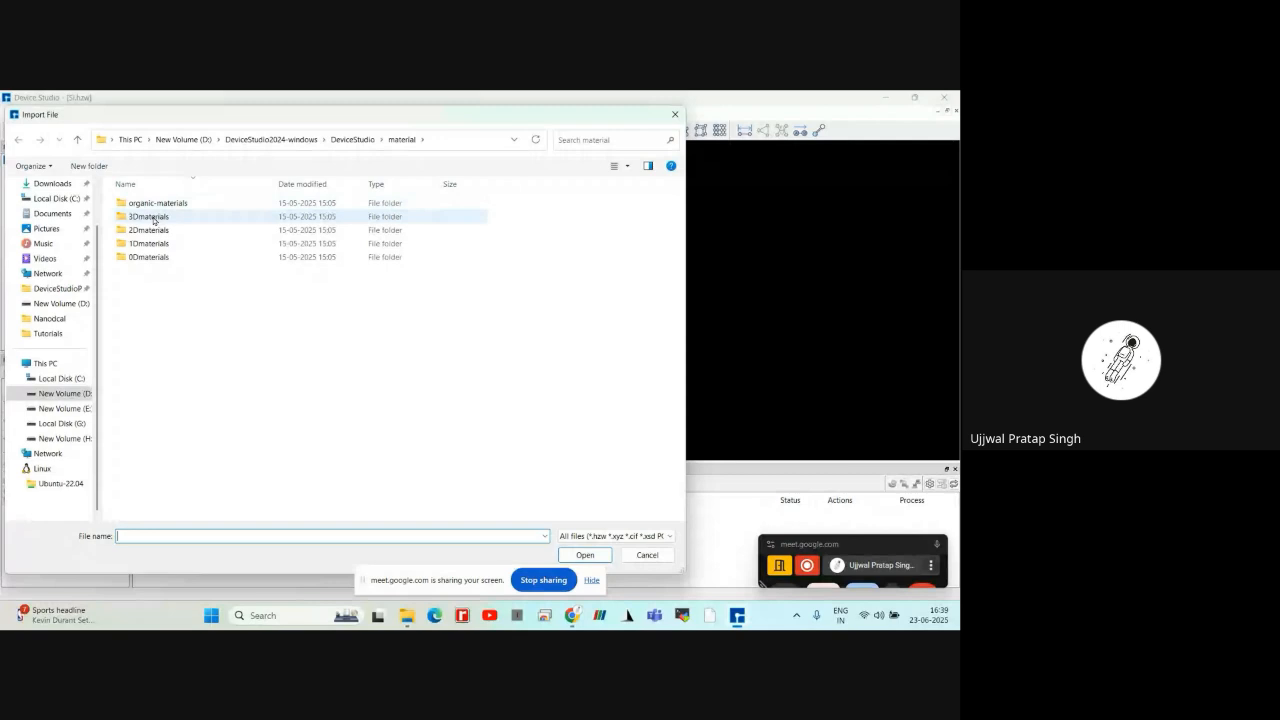
{"action": "double_click", "coordinate": [150, 217]}
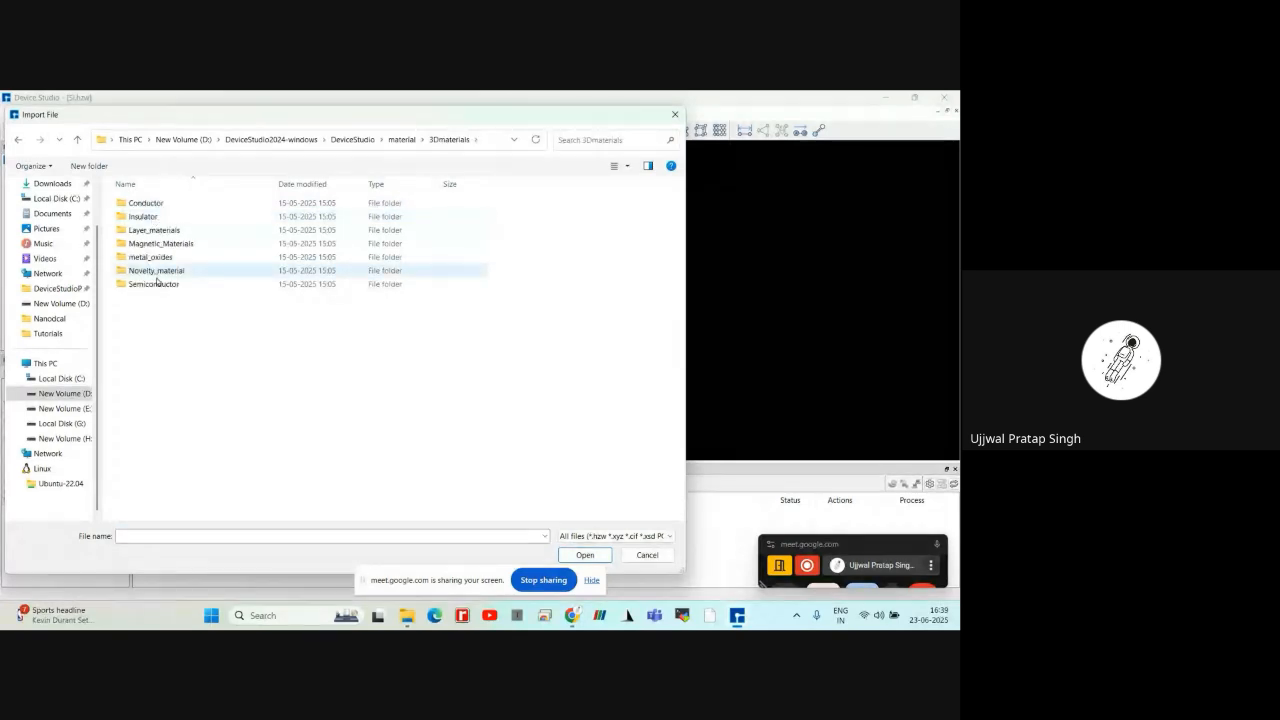
{"action": "double_click", "coordinate": [153, 285]}
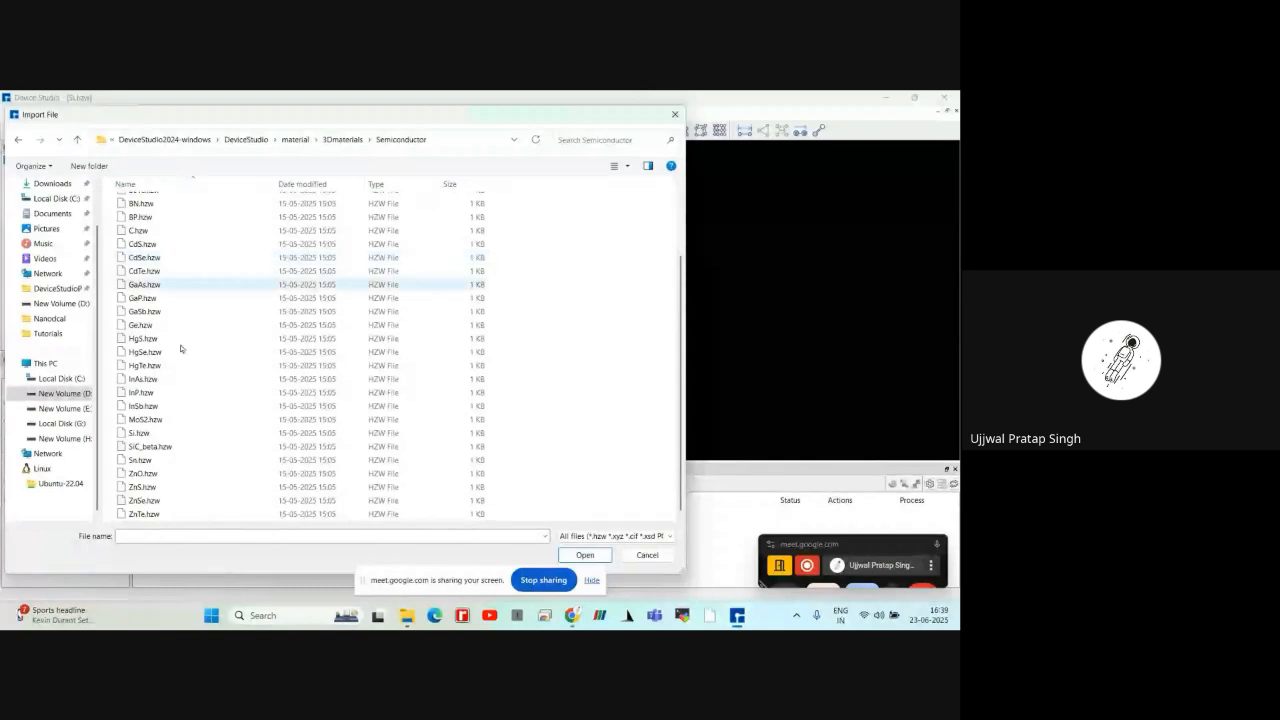
{"action": "left_click", "coordinate": [177, 432]}
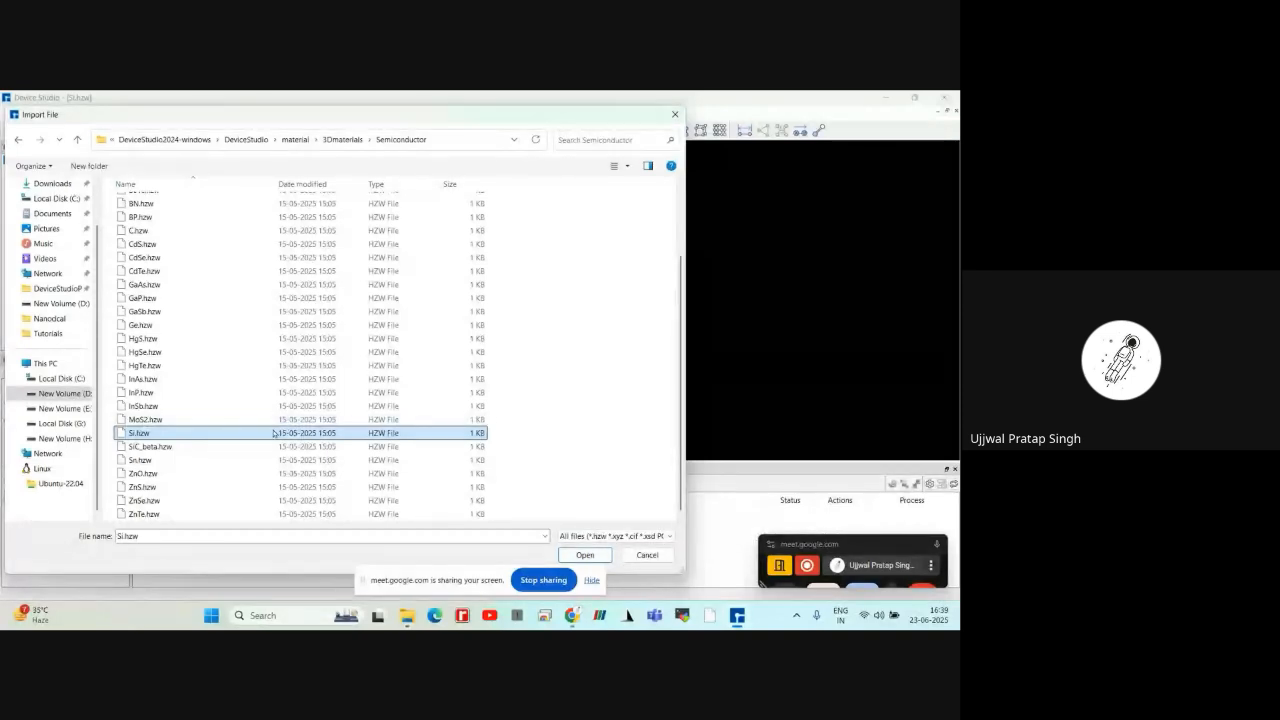
{"action": "left_click", "coordinate": [640, 558]}
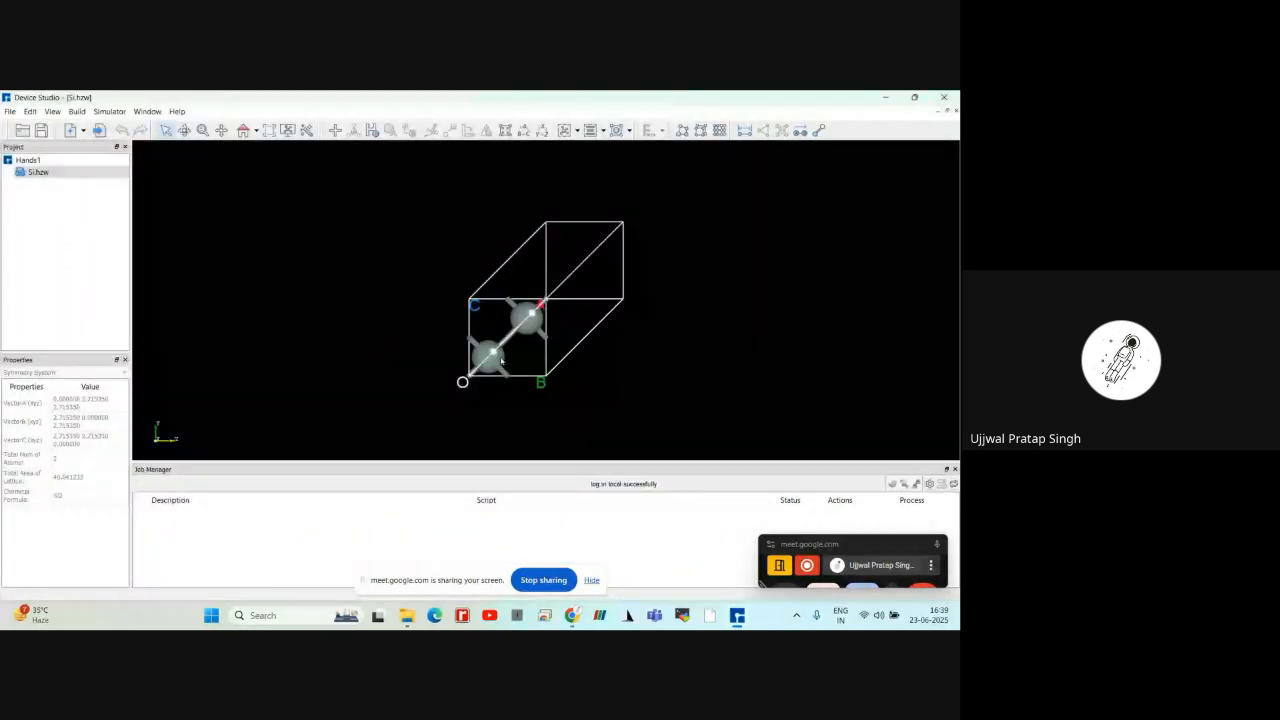
Redefine the Si.hzw crystal with the Face-centered preset, preview the new cell and build it
{"action": "scroll", "coordinate": [520, 313], "scroll_direction": "up", "scroll_amount": 2}
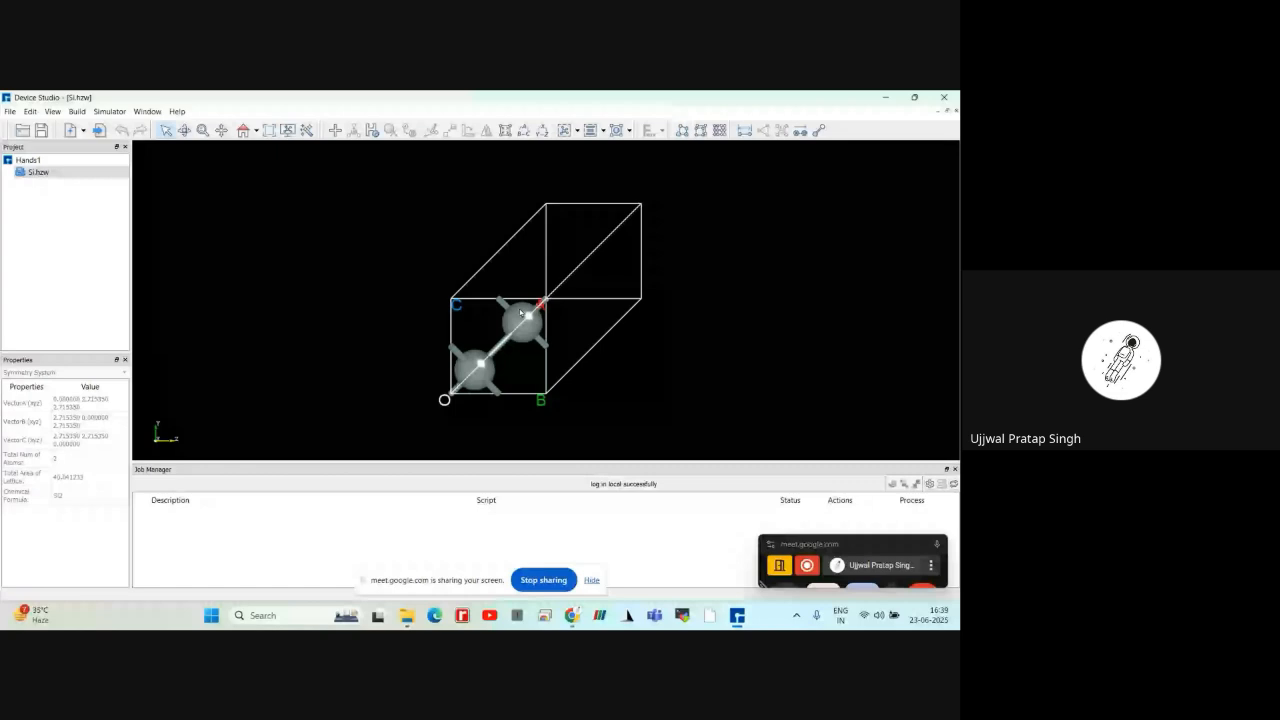
{"action": "scroll", "coordinate": [520, 313], "scroll_direction": "up", "scroll_amount": 1}
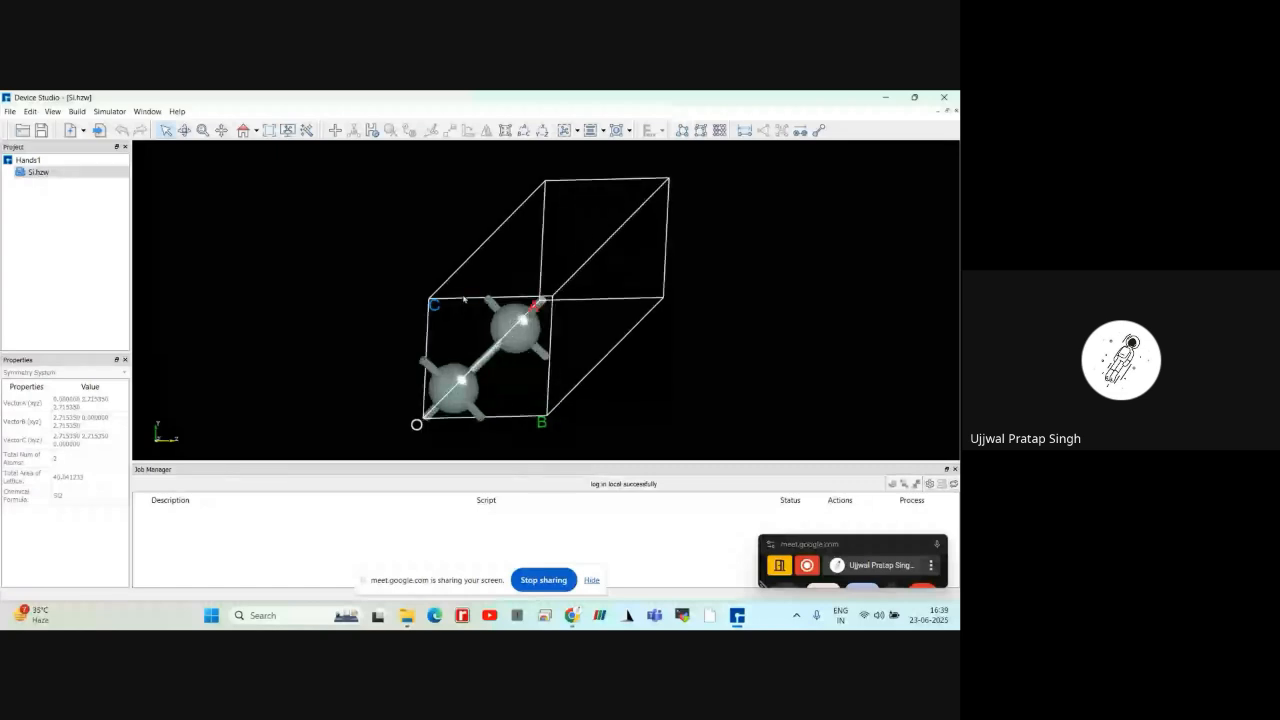
{"action": "scroll", "coordinate": [463, 298], "scroll_direction": "up", "scroll_amount": 1}
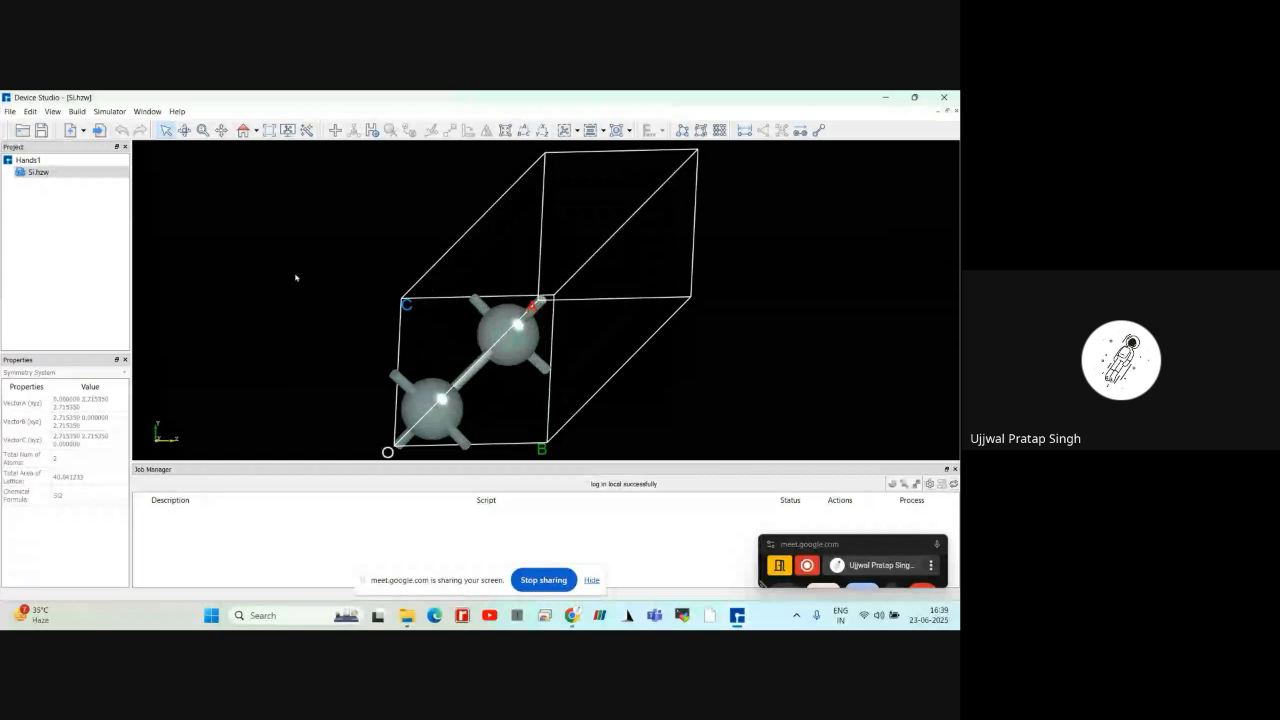
{"action": "scroll", "coordinate": [296, 278], "scroll_direction": "down", "scroll_amount": 1}
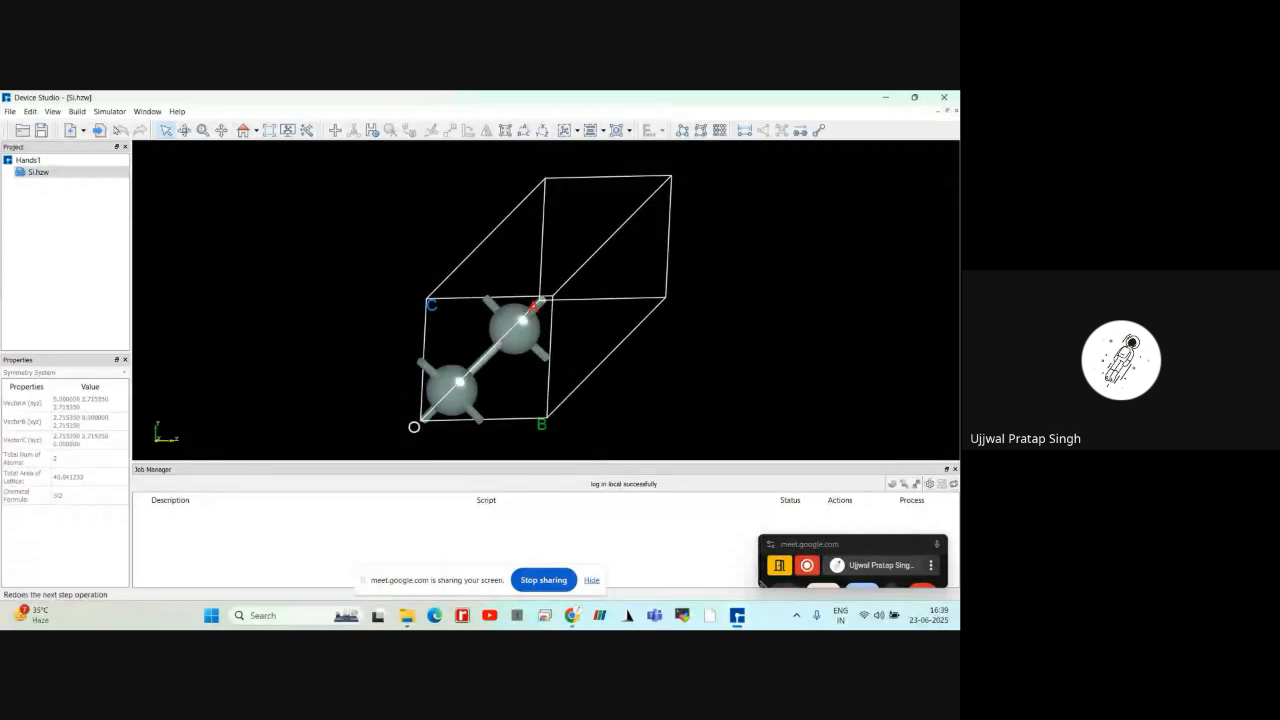
{"action": "left_click", "coordinate": [77, 111]}
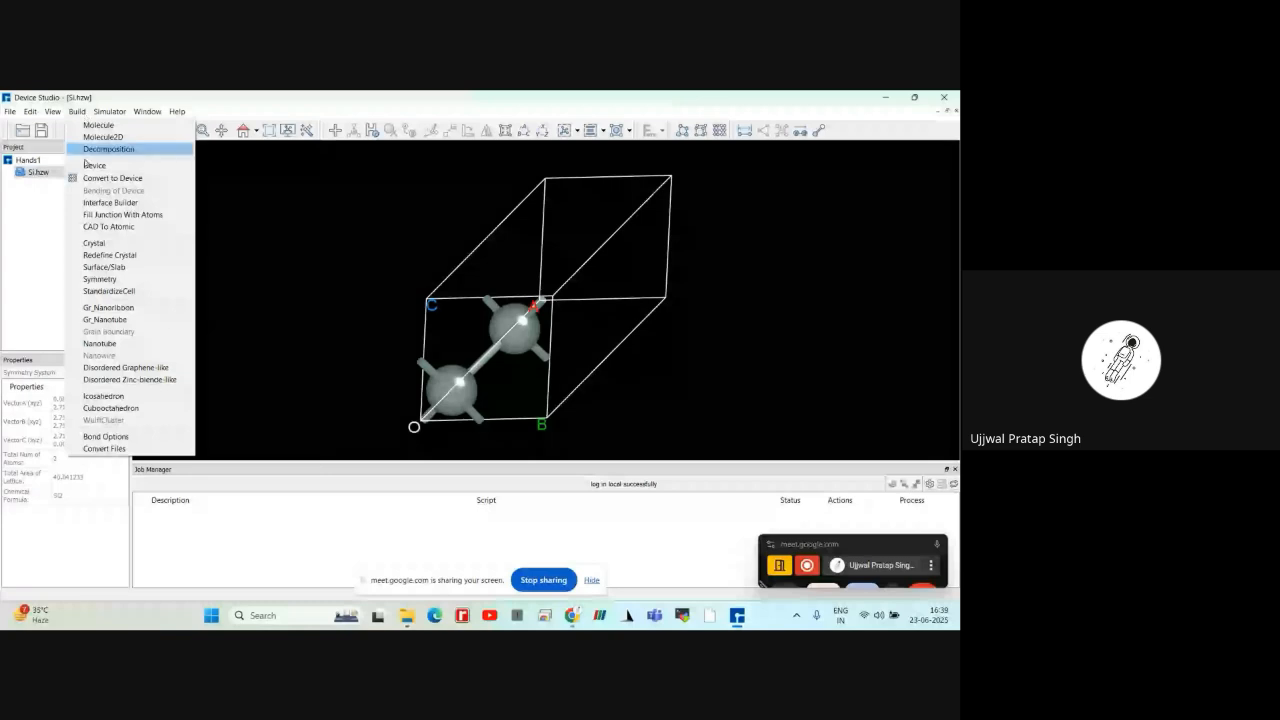
{"action": "left_click", "coordinate": [95, 257]}
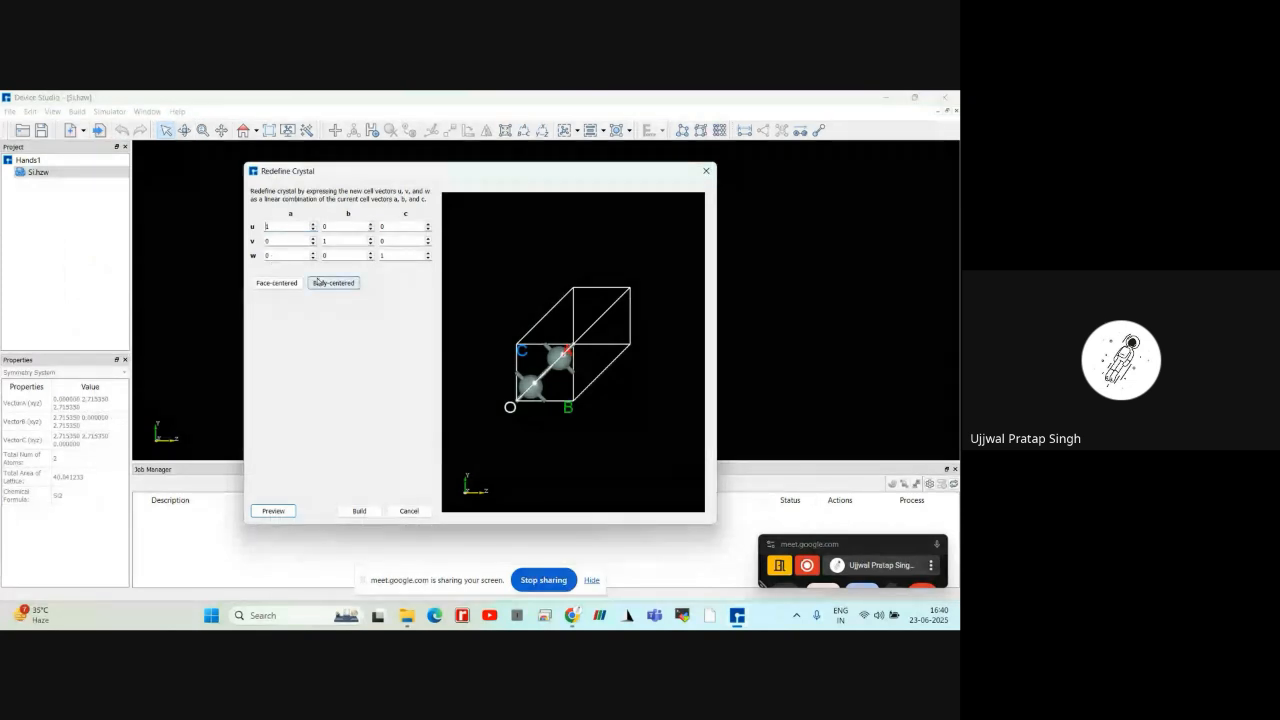
{"action": "left_click", "coordinate": [280, 285]}
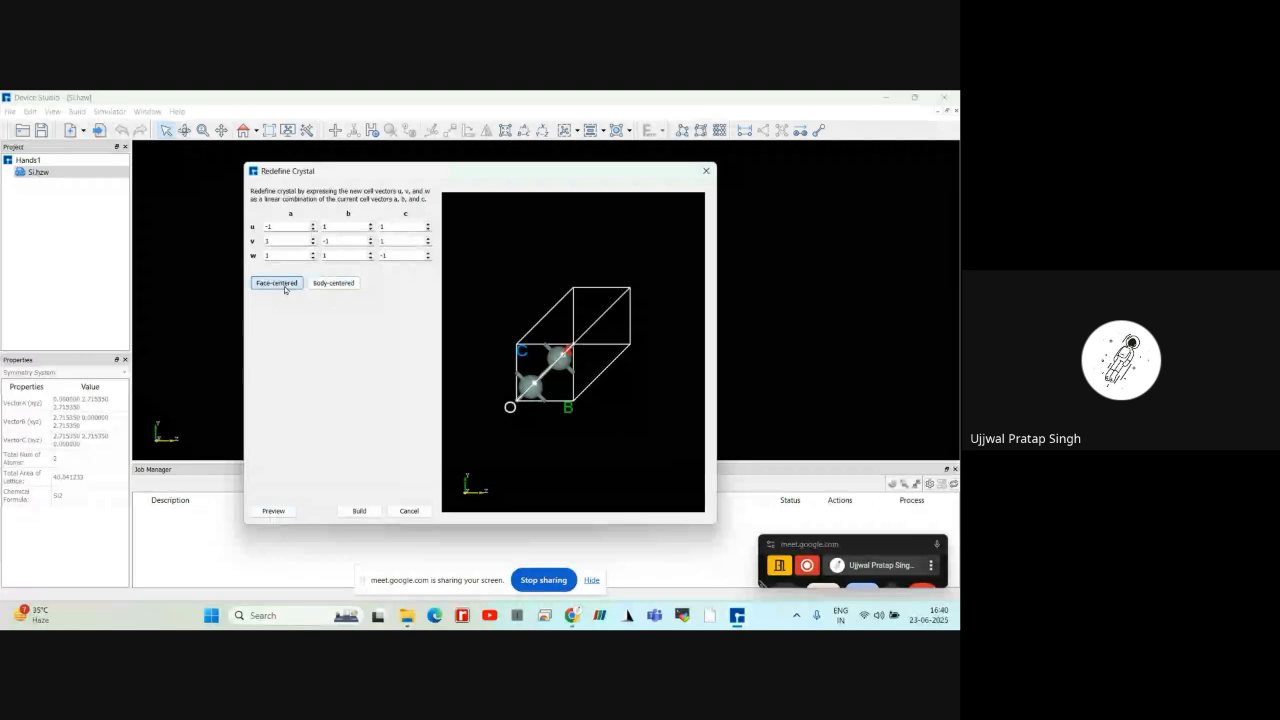
{"action": "left_click", "coordinate": [275, 511]}
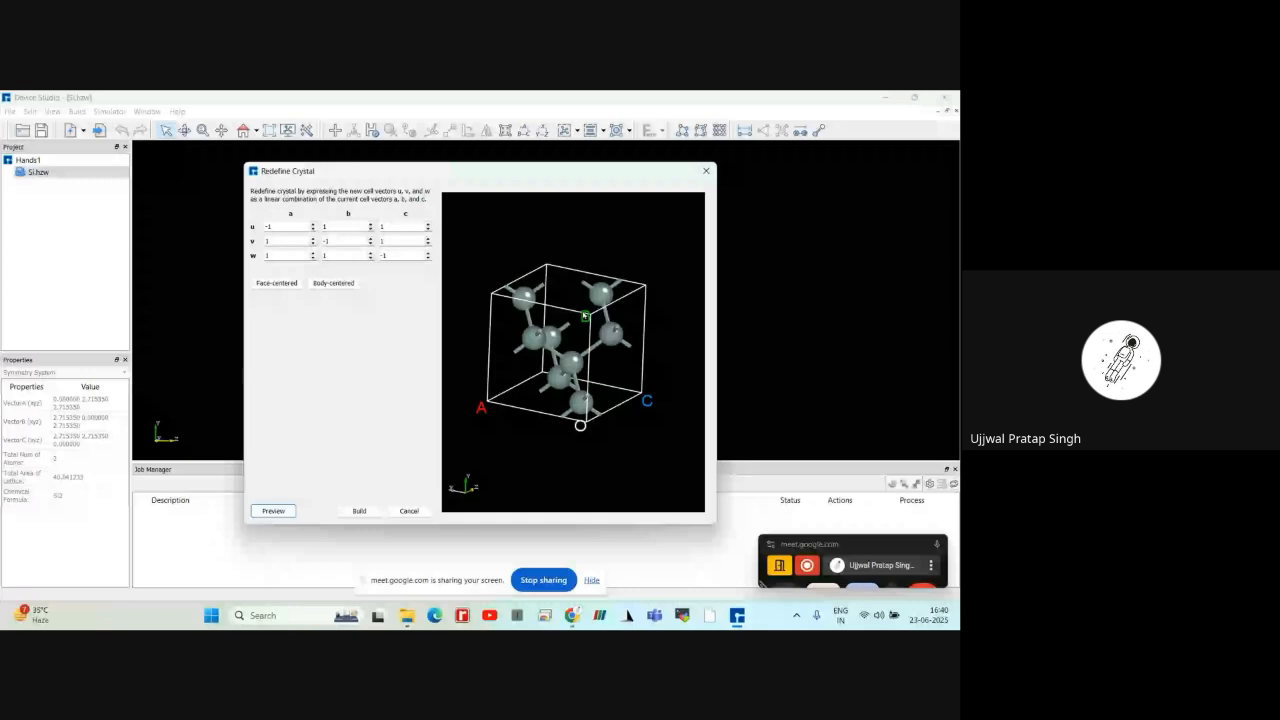
{"action": "left_click_drag", "start_coordinate": [584, 316], "coordinate": [471, 370]}
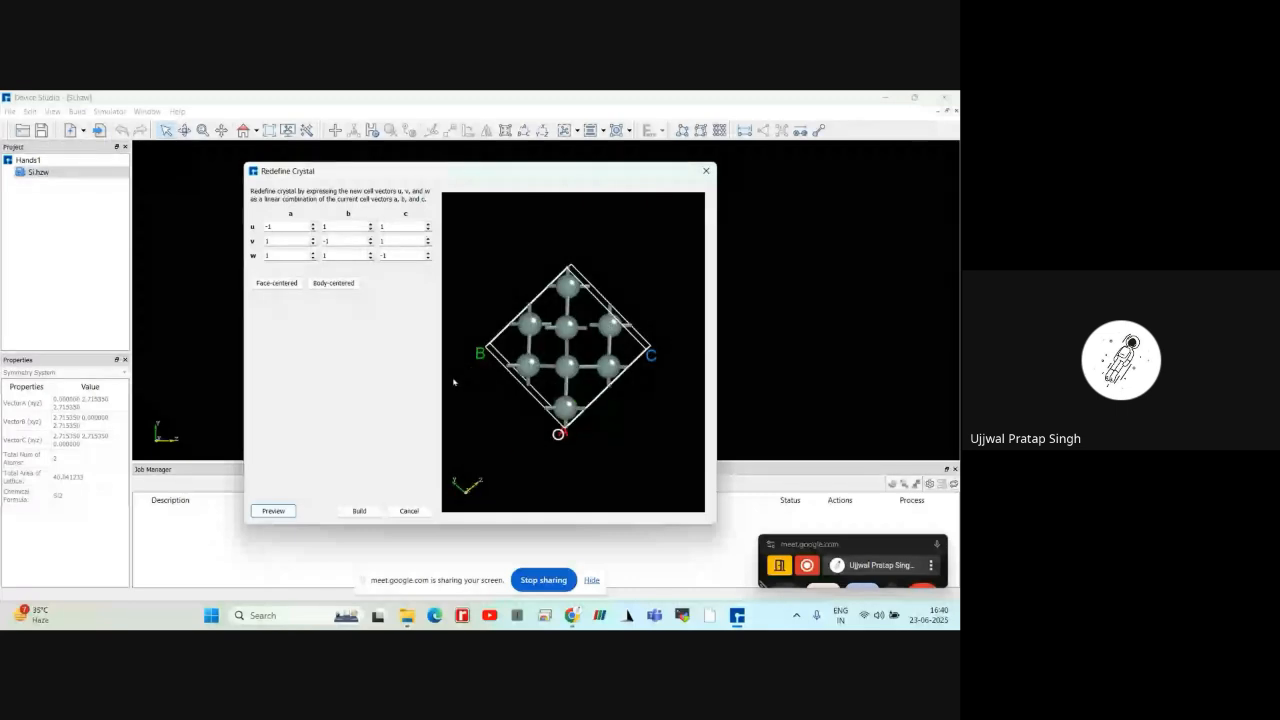
{"action": "left_click", "coordinate": [369, 512]}
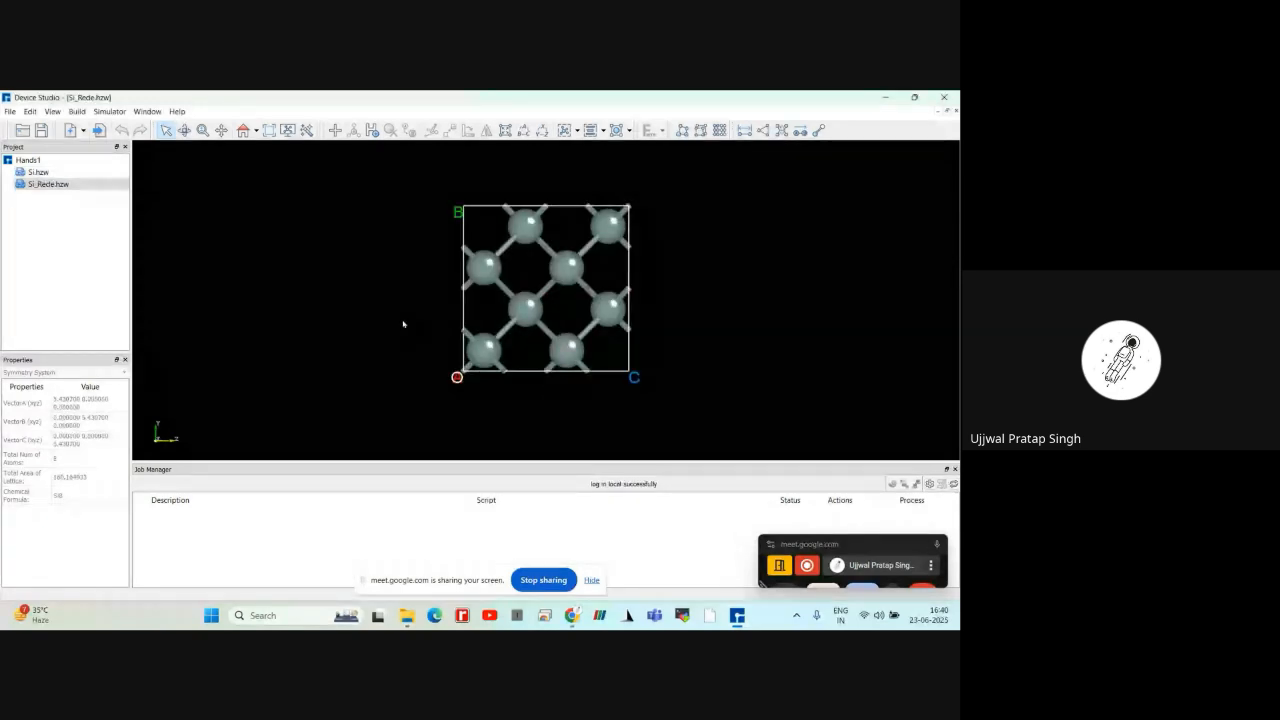
{"action": "mouse_move", "coordinate": [403, 324]}
{"action": "left_mouse_down"}
{"action": "mouse_move", "coordinate": [471, 332]}
{"action": "mouse_move", "coordinate": [400, 297]}
{"action": "mouse_move", "coordinate": [421, 328]}
{"action": "left_mouse_up"}
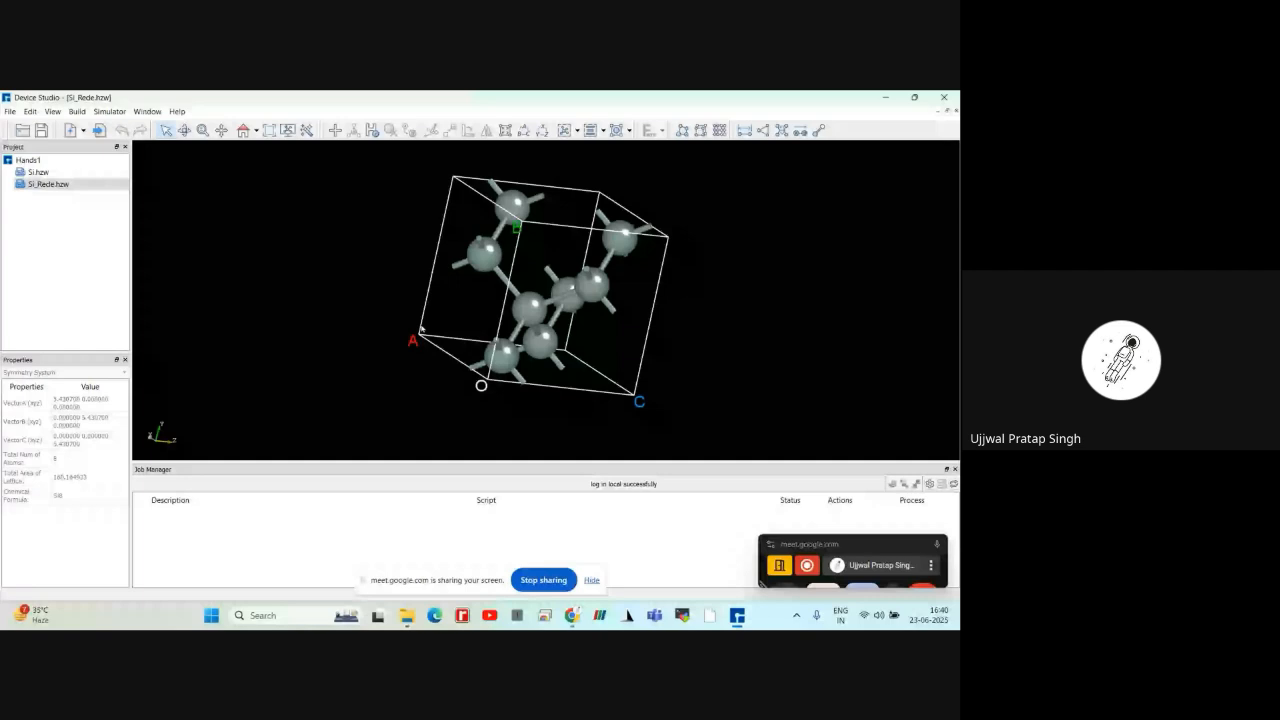
{"action": "double_click", "coordinate": [66, 172]}
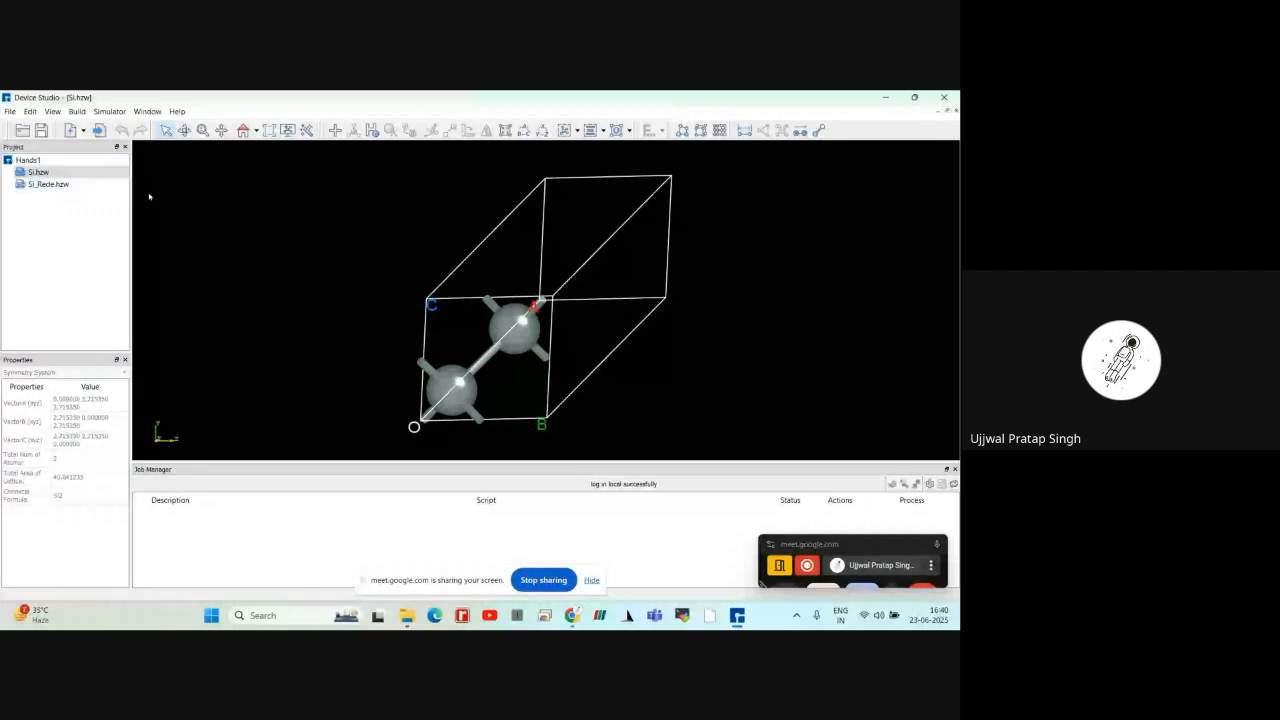
{"action": "left_click", "coordinate": [76, 111]}
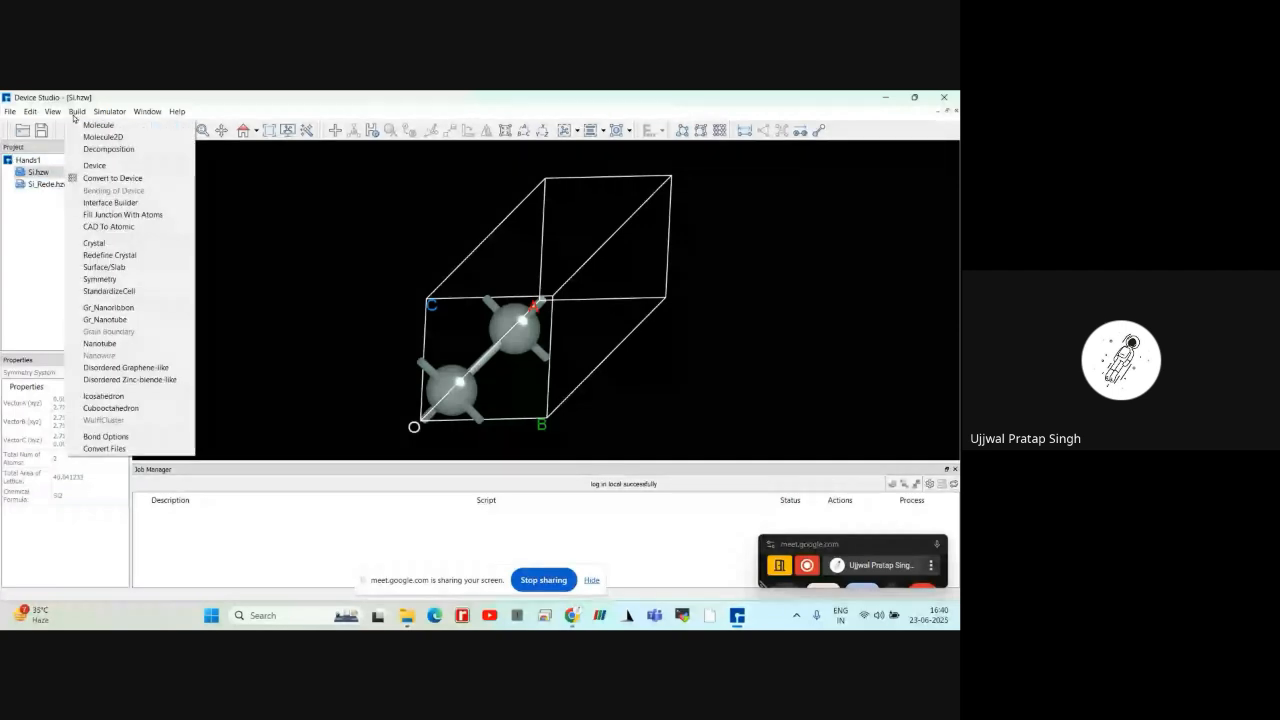
{"action": "left_click", "coordinate": [101, 256]}
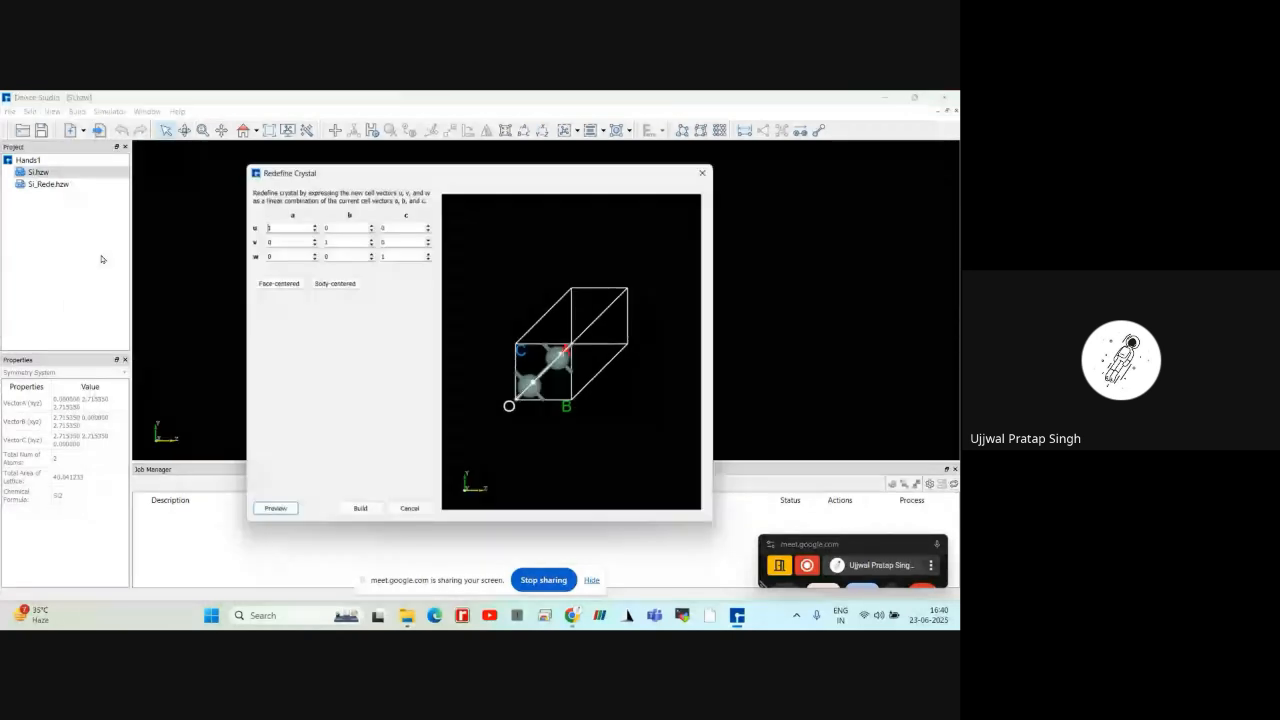
{"action": "left_click", "coordinate": [266, 285]}
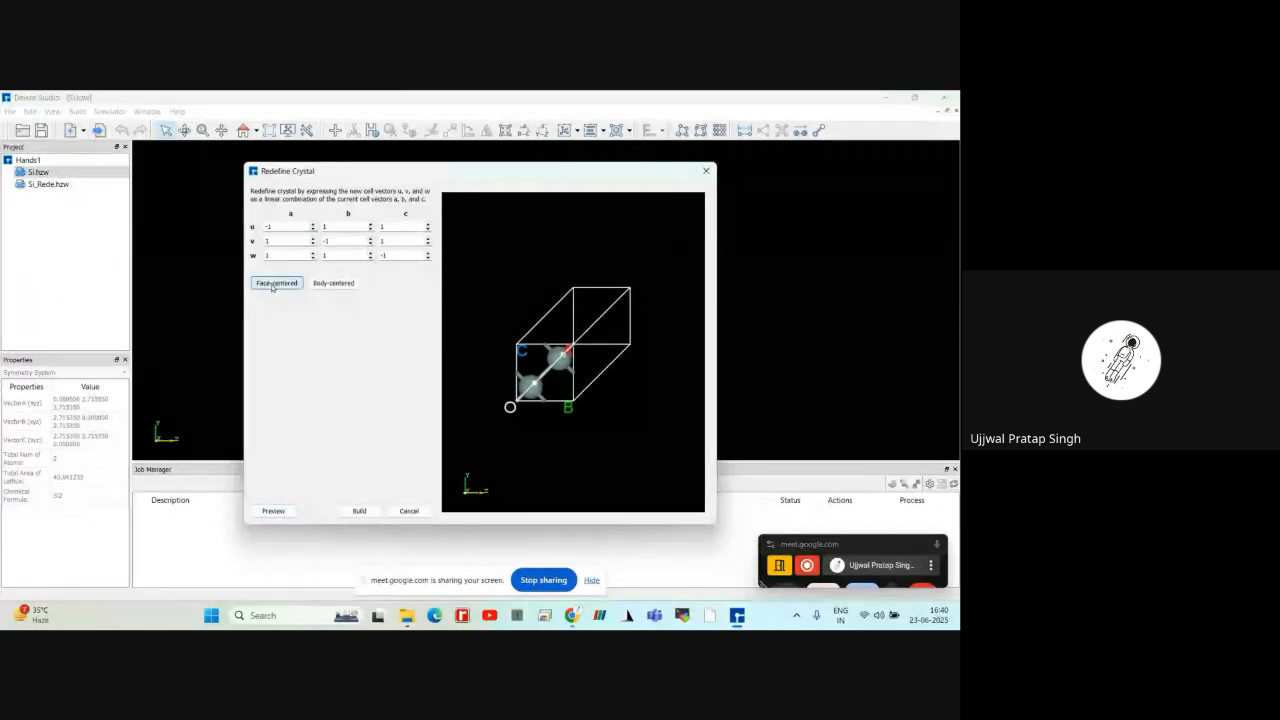
{"action": "left_click", "coordinate": [273, 511]}
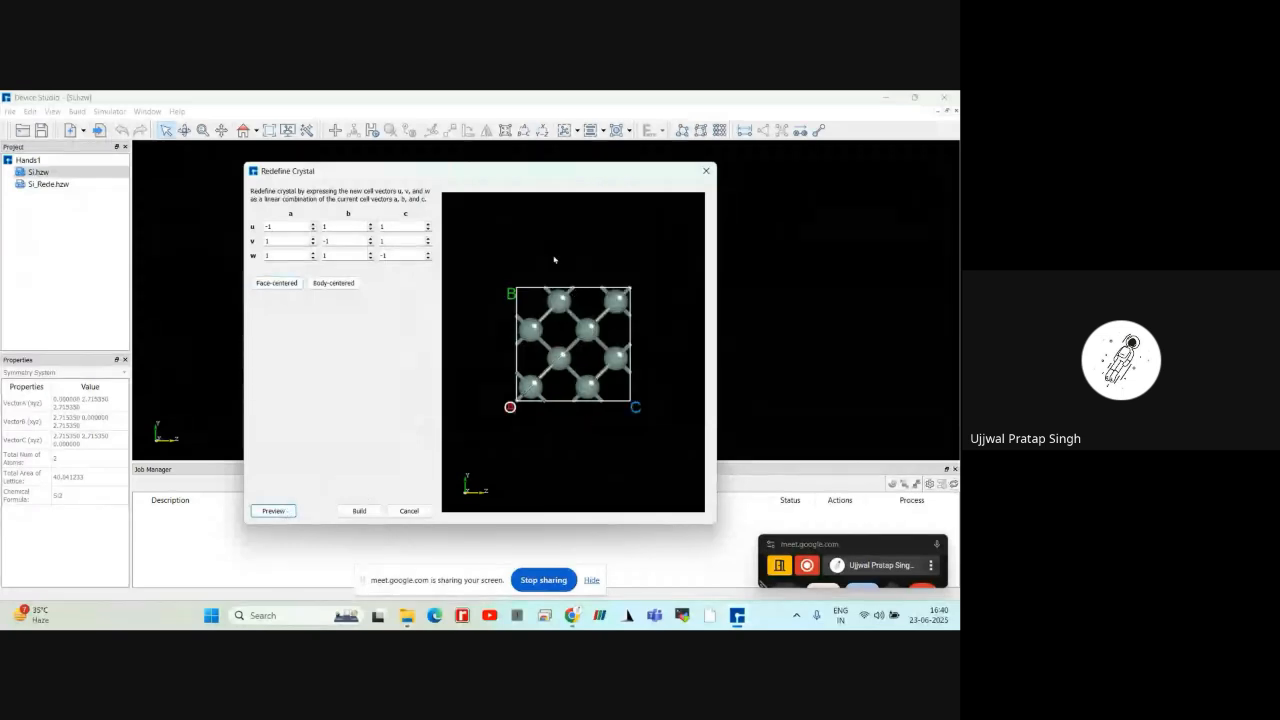
{"action": "left_click_drag", "start_coordinate": [551, 260], "coordinate": [582, 273]}
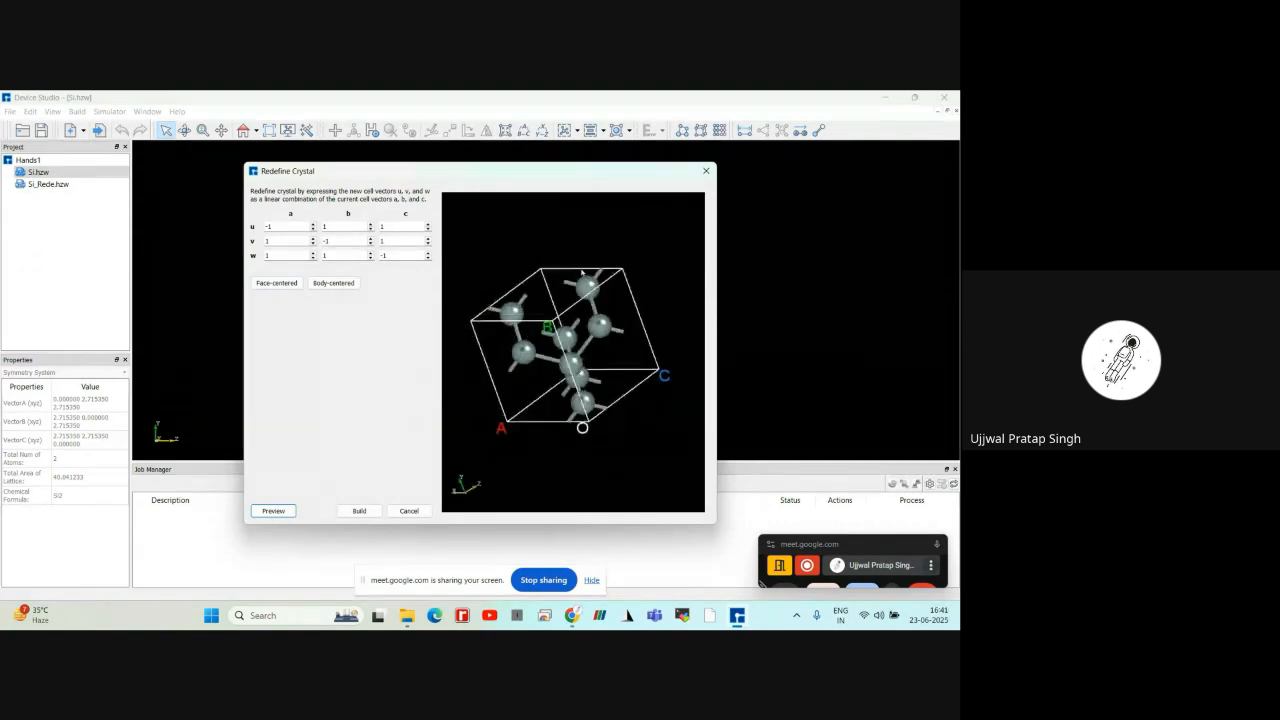
{"action": "left_click", "coordinate": [409, 511]}
Open Si_Rede.hzw, start Redefine Crystal, set the c component of vector w to 10 and preview the elongated cell
{"action": "double_click", "coordinate": [50, 184]}
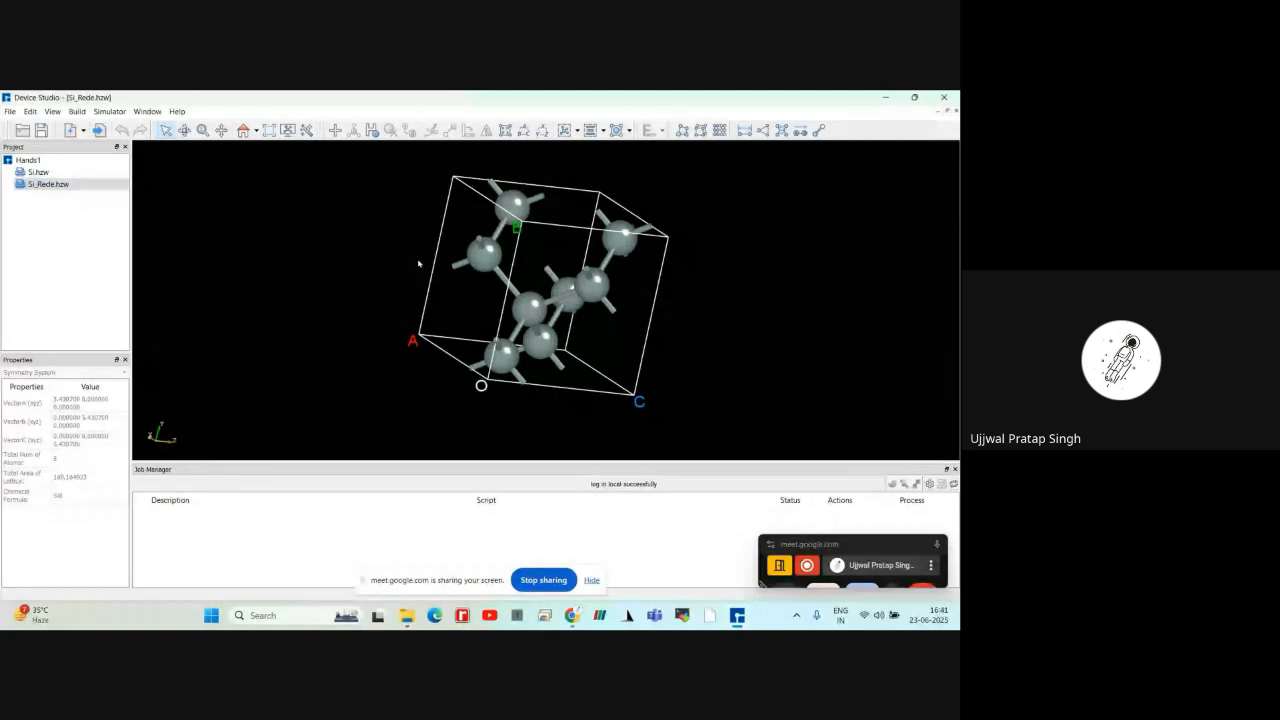
{"action": "left_click_drag", "start_coordinate": [420, 260], "coordinate": [385, 278]}
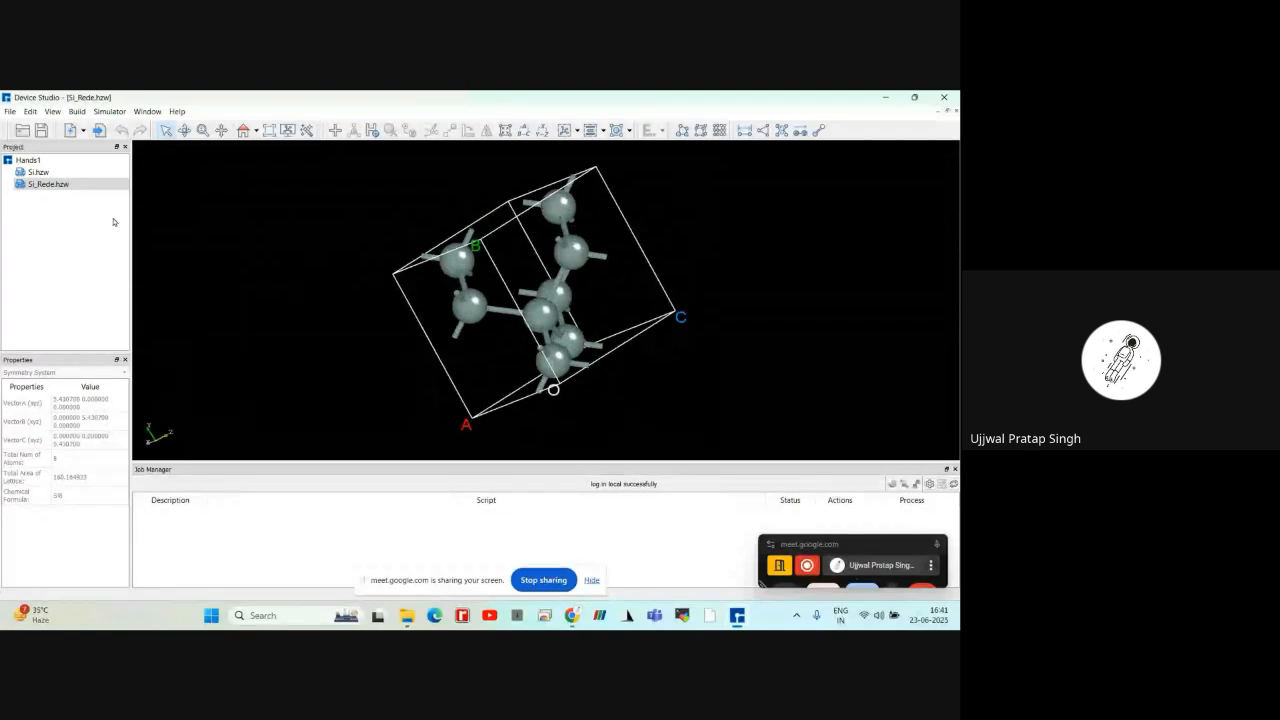
{"action": "left_click", "coordinate": [96, 186]}
{"action": "left_click", "coordinate": [79, 112]}
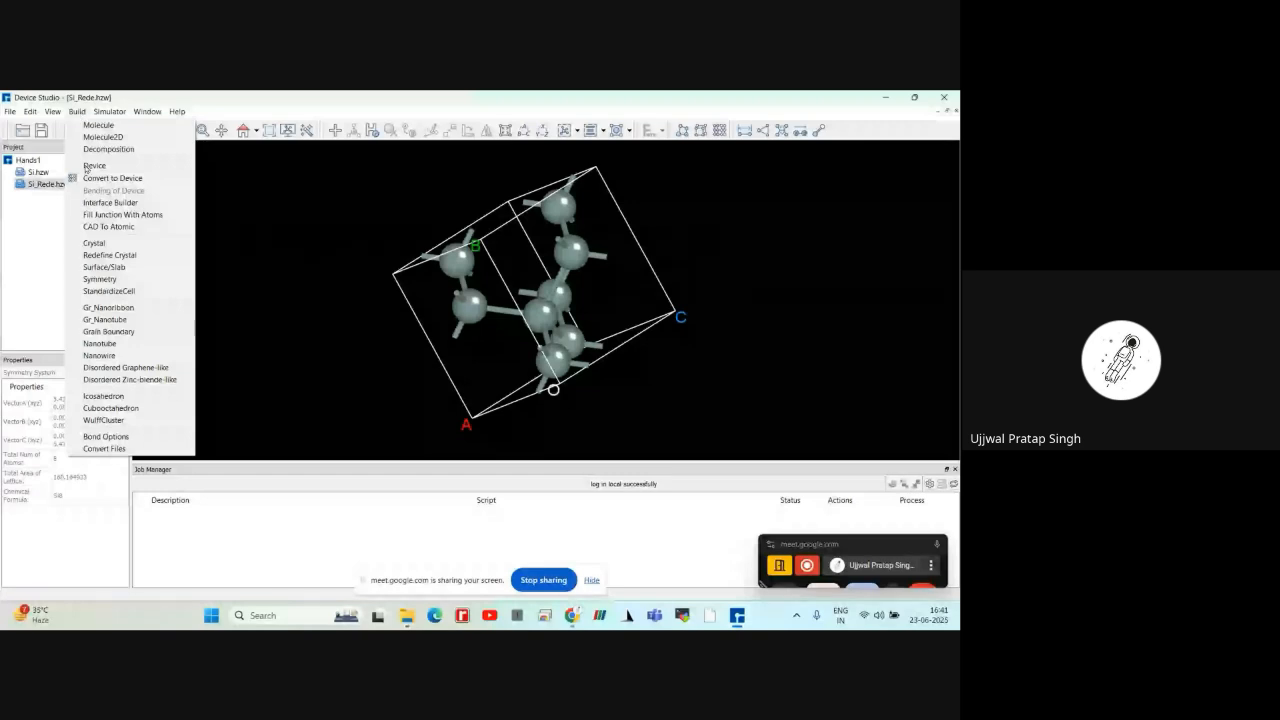
{"action": "left_click", "coordinate": [103, 256]}
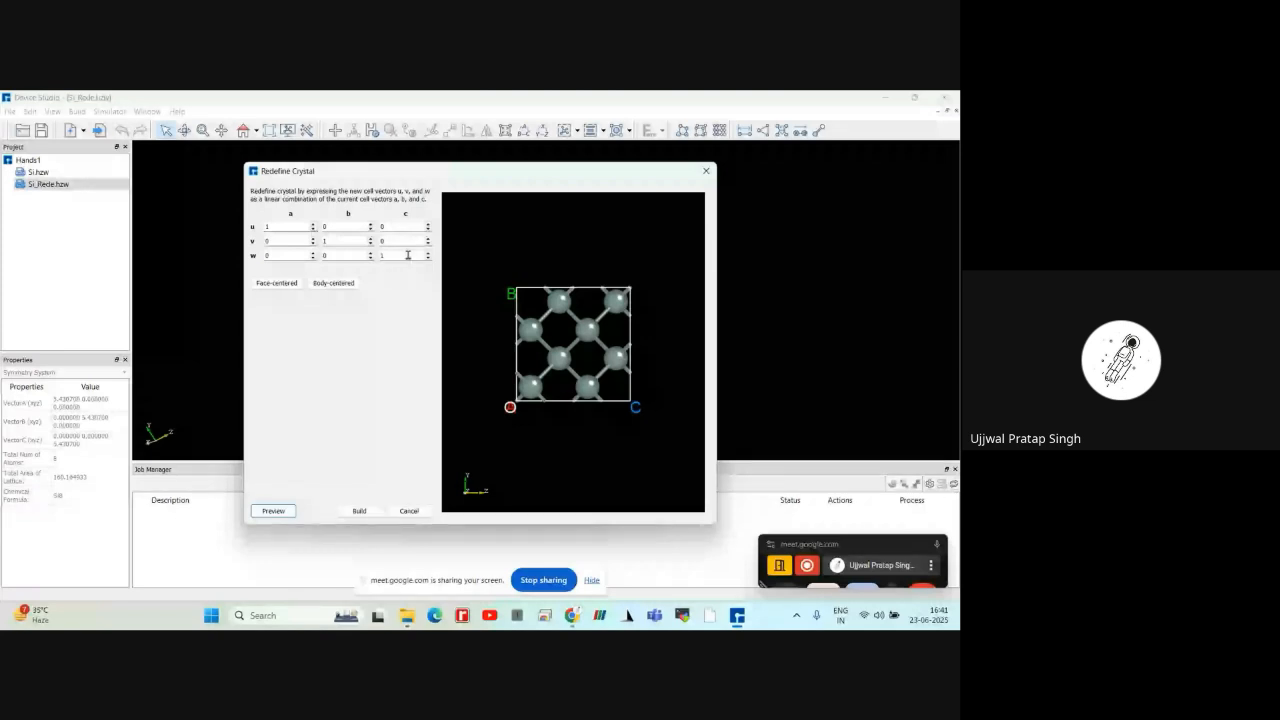
{"action": "left_click", "coordinate": [429, 255]}
{"action": "left_click", "coordinate": [429, 255]}
{"action": "left_click", "coordinate": [284, 510]}
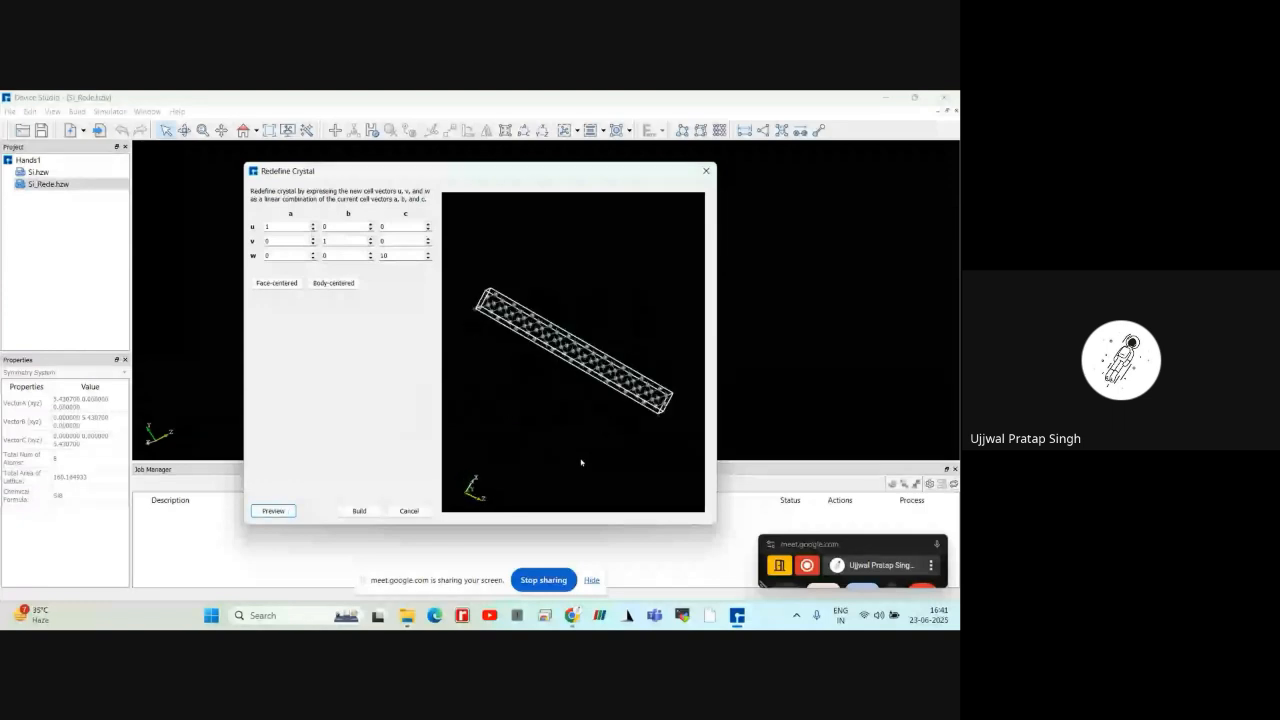
{"action": "left_click_drag", "start_coordinate": [581, 462], "coordinate": [590, 352]}
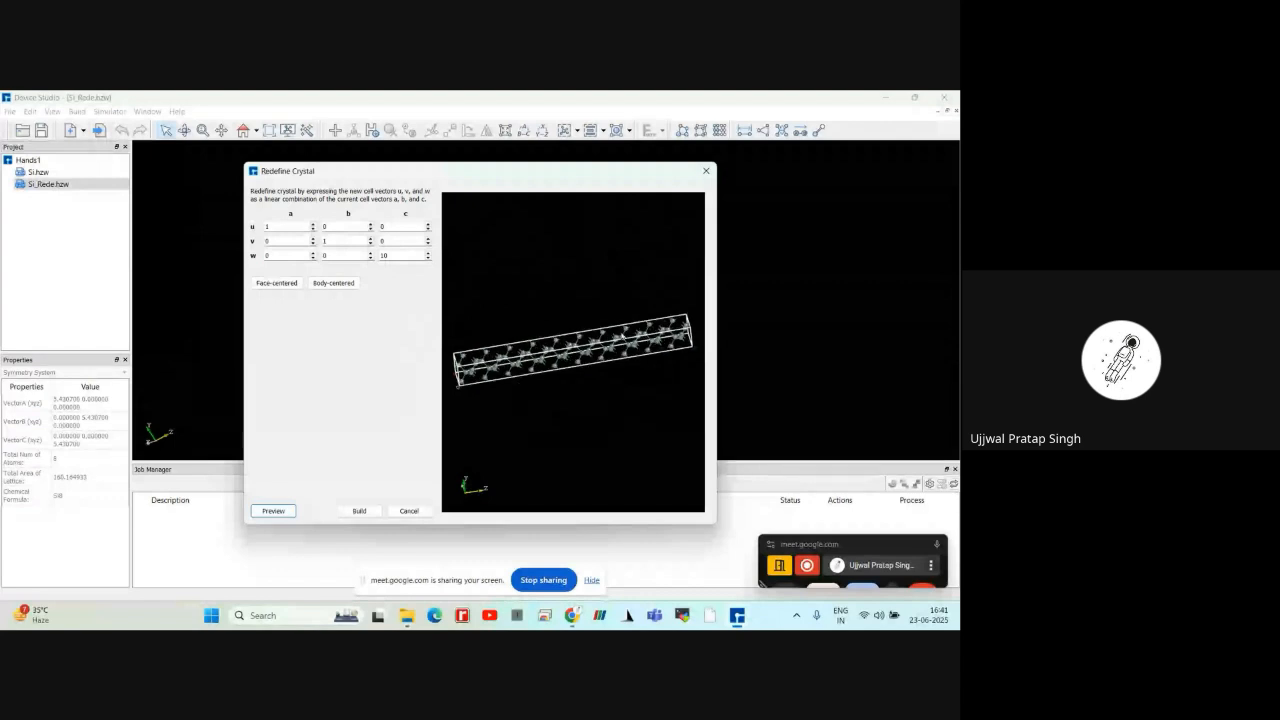
{"action": "scroll", "coordinate": [595, 355], "scroll_direction": "up", "scroll_amount": 3}
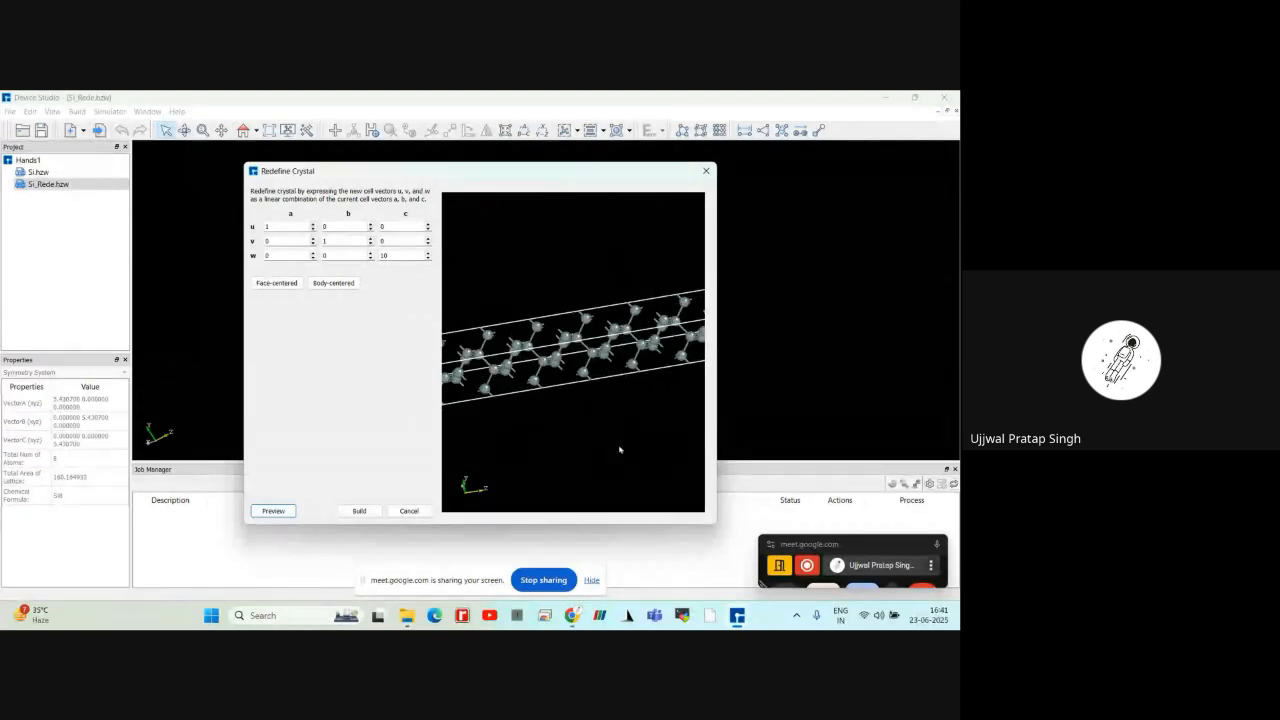
{"action": "scroll", "coordinate": [600, 410], "scroll_direction": "down", "scroll_amount": 5}
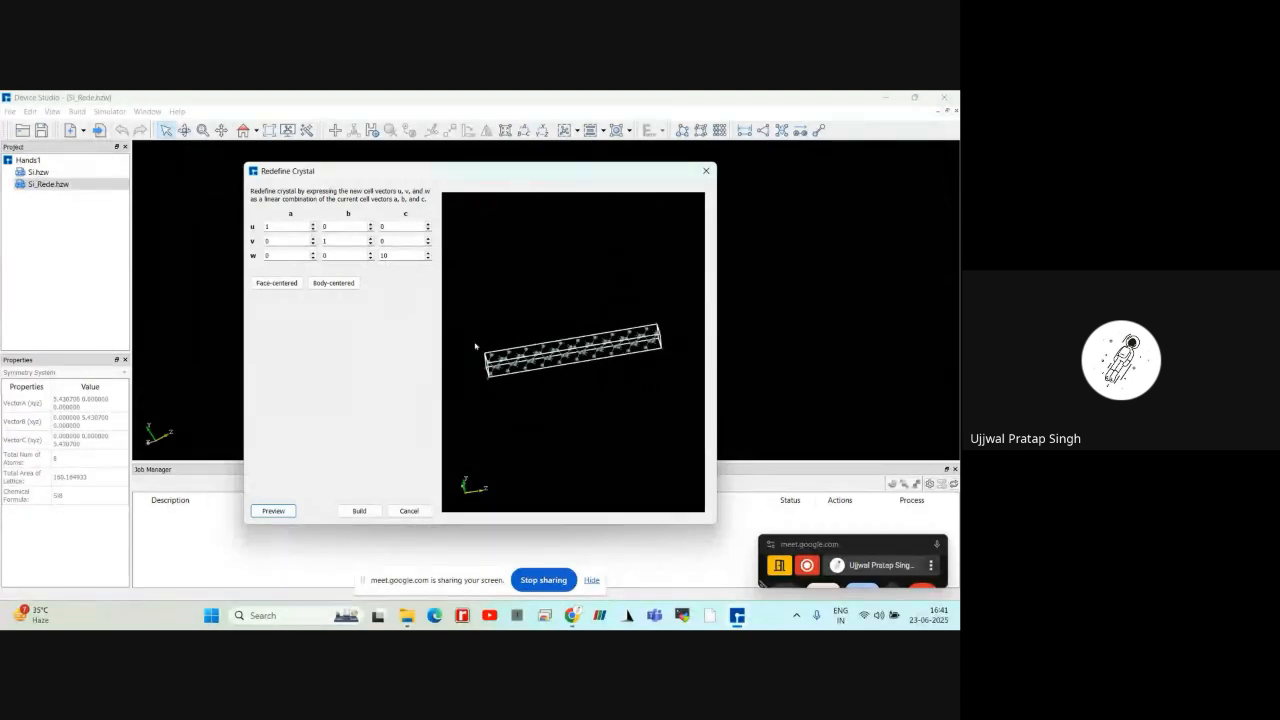
Try setting the b component of v and the a component of u to 2, and preview the thicker cell
{"action": "left_click", "coordinate": [346, 244]}
{"action": "key", "text": "BackSpace"}
{"action": "left_click", "coordinate": [280, 231]}
{"action": "key", "text": "BackSpace"}
{"action": "type", "text": "2"}
{"action": "left_click", "coordinate": [274, 510]}
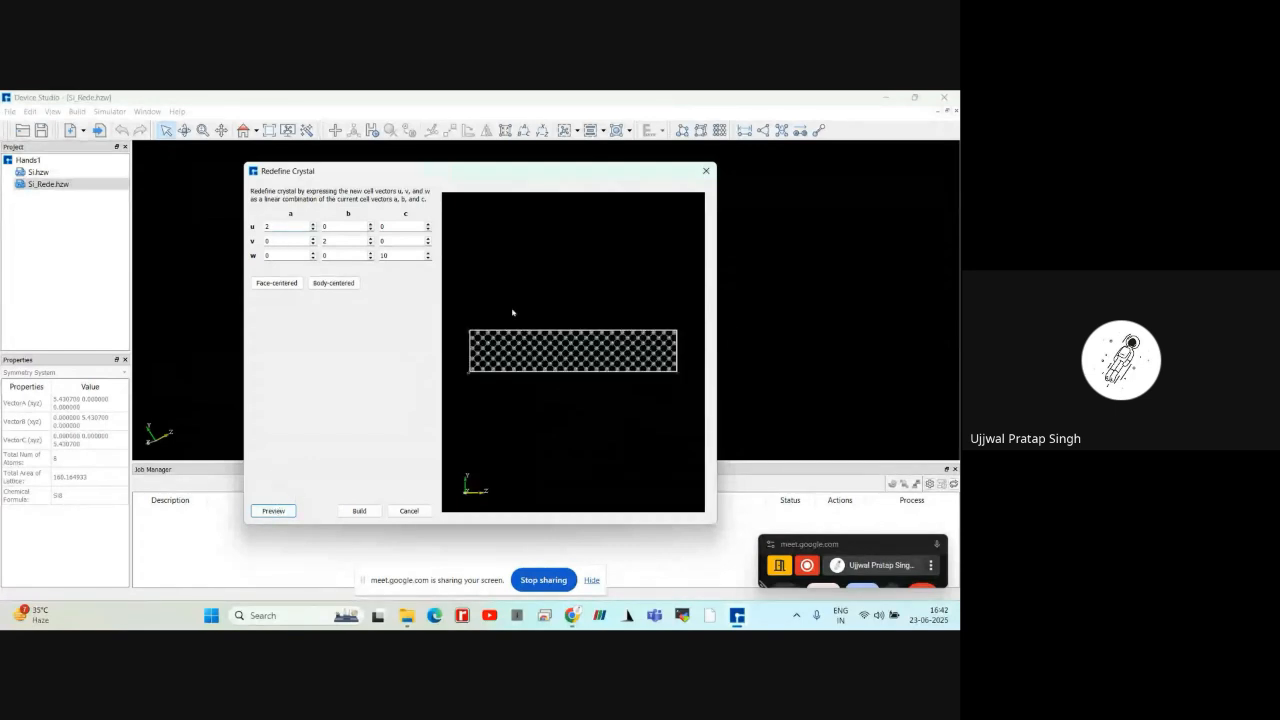
{"action": "left_click_drag", "start_coordinate": [512, 313], "coordinate": [559, 419]}
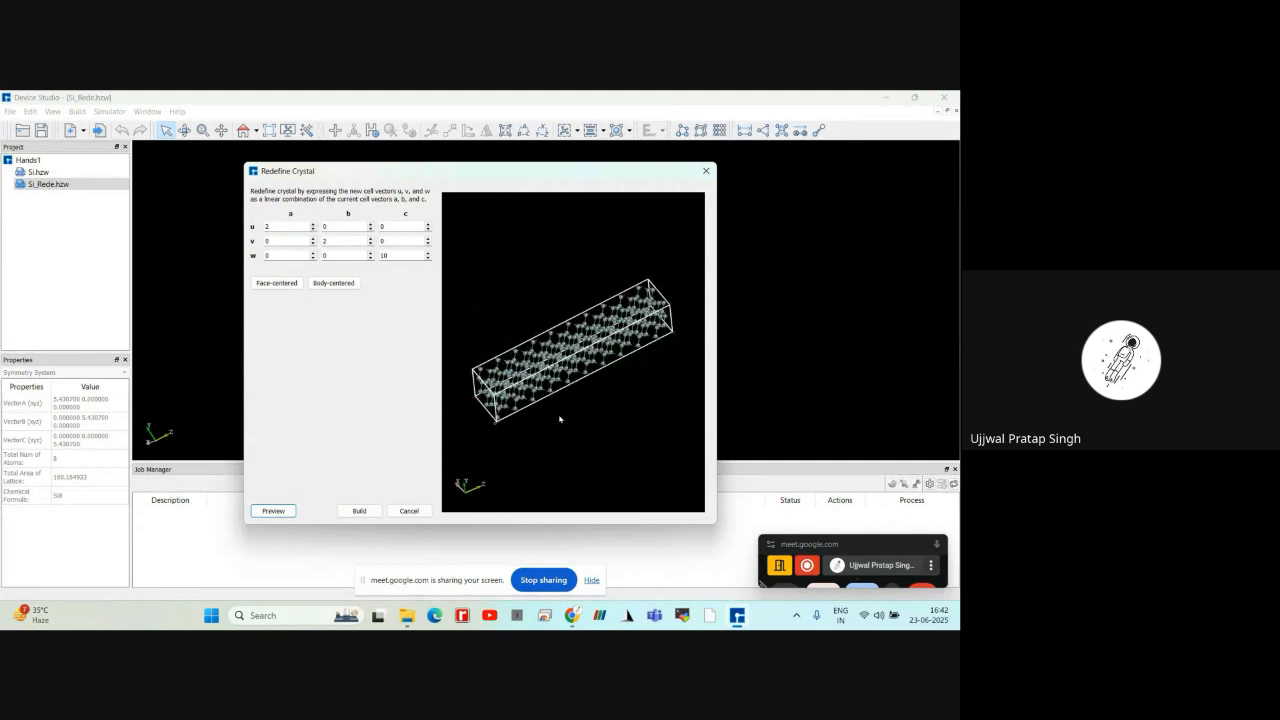
{"action": "scroll", "coordinate": [559, 419], "scroll_direction": "down", "scroll_amount": 2}
{"action": "scroll", "coordinate": [559, 419], "scroll_direction": "up", "scroll_amount": 2}
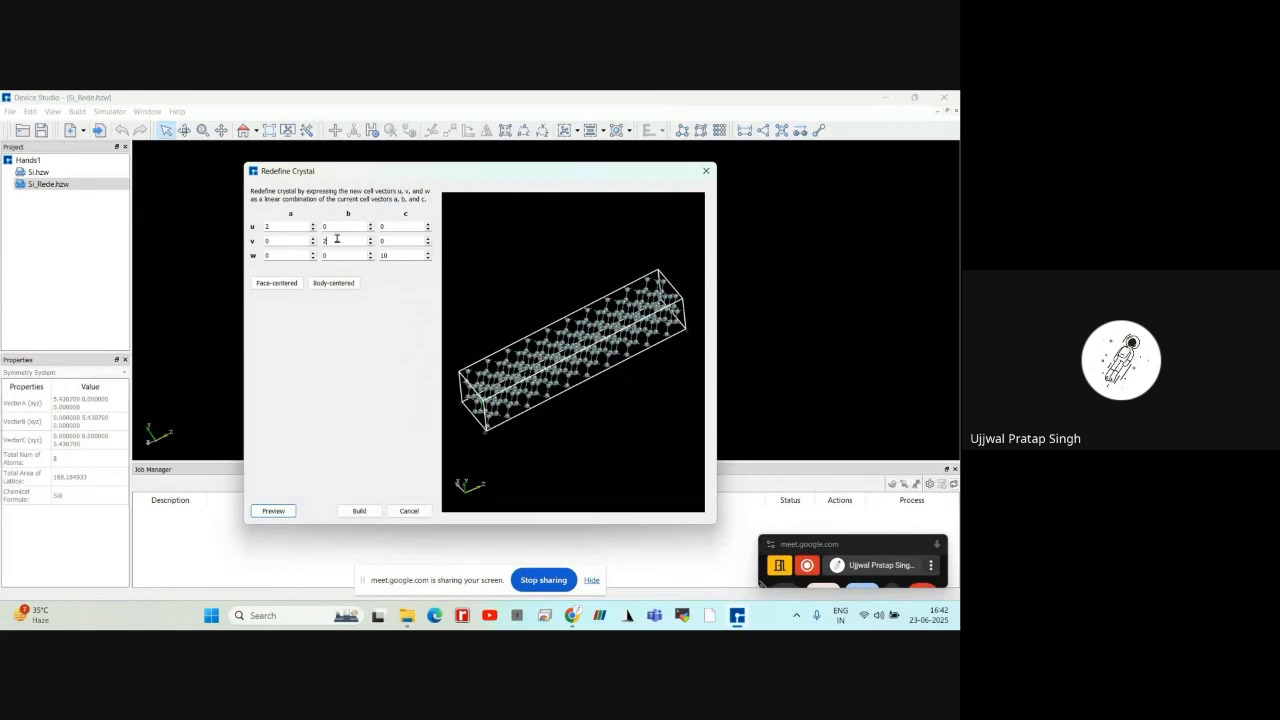
Set the b component of v and the a component of u to 1, preview the cell and build it
{"action": "left_click_drag", "start_coordinate": [337, 239], "coordinate": [256, 225]}
{"action": "type", "text": "11"}
{"action": "left_click", "coordinate": [273, 511]}
{"action": "left_click_drag", "start_coordinate": [556, 320], "coordinate": [684, 383]}
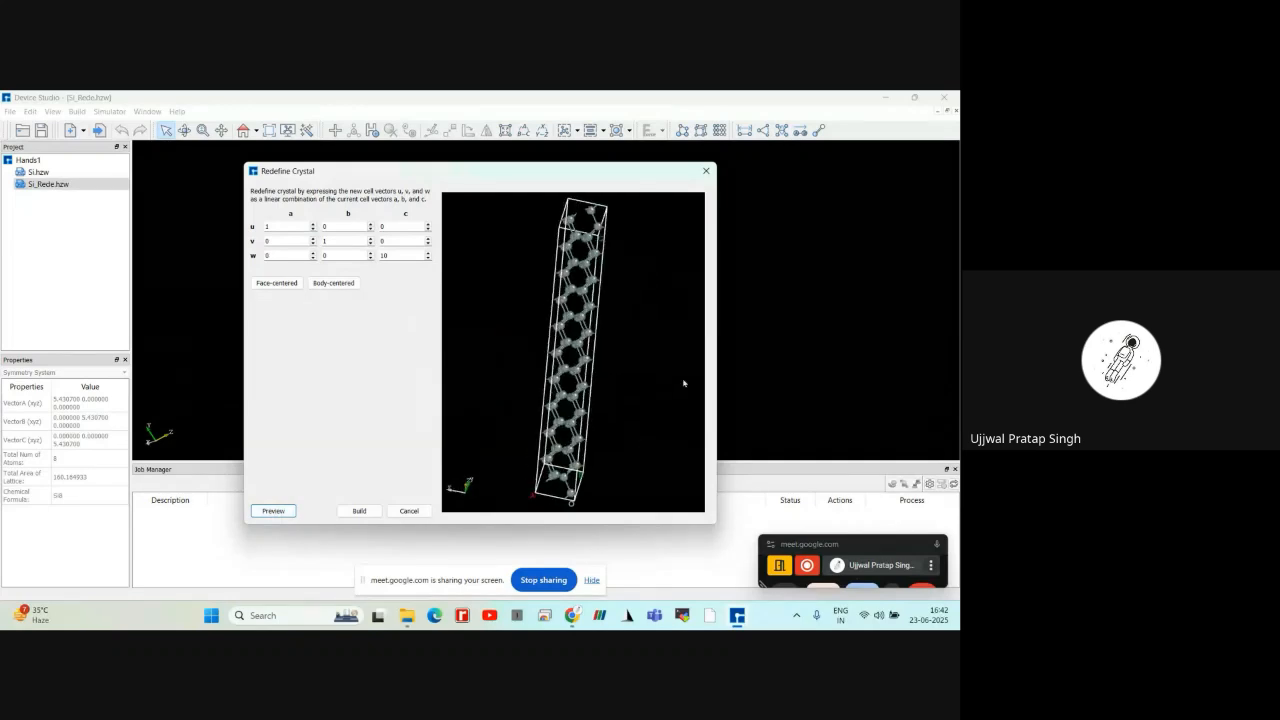
{"action": "left_click", "coordinate": [375, 508]}
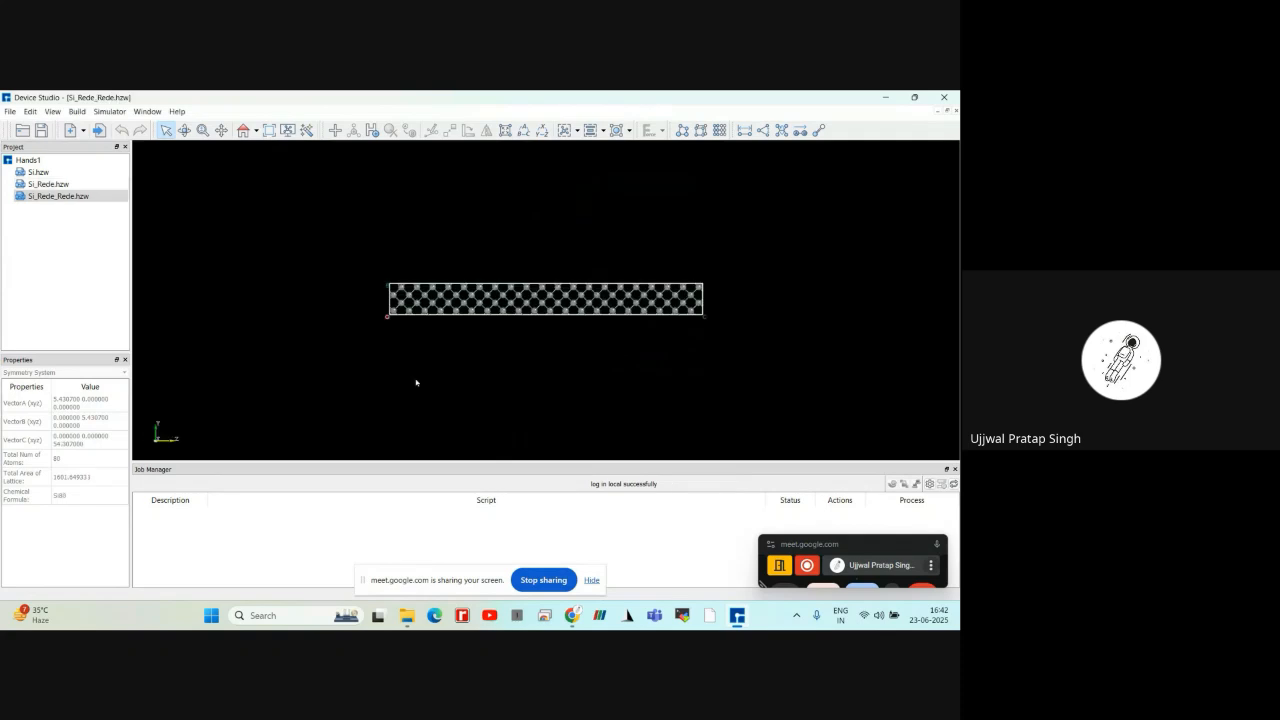
{"action": "scroll", "coordinate": [417, 382], "scroll_direction": "up", "scroll_amount": 9}
{"action": "scroll", "coordinate": [418, 380], "scroll_direction": "down", "scroll_amount": 3}
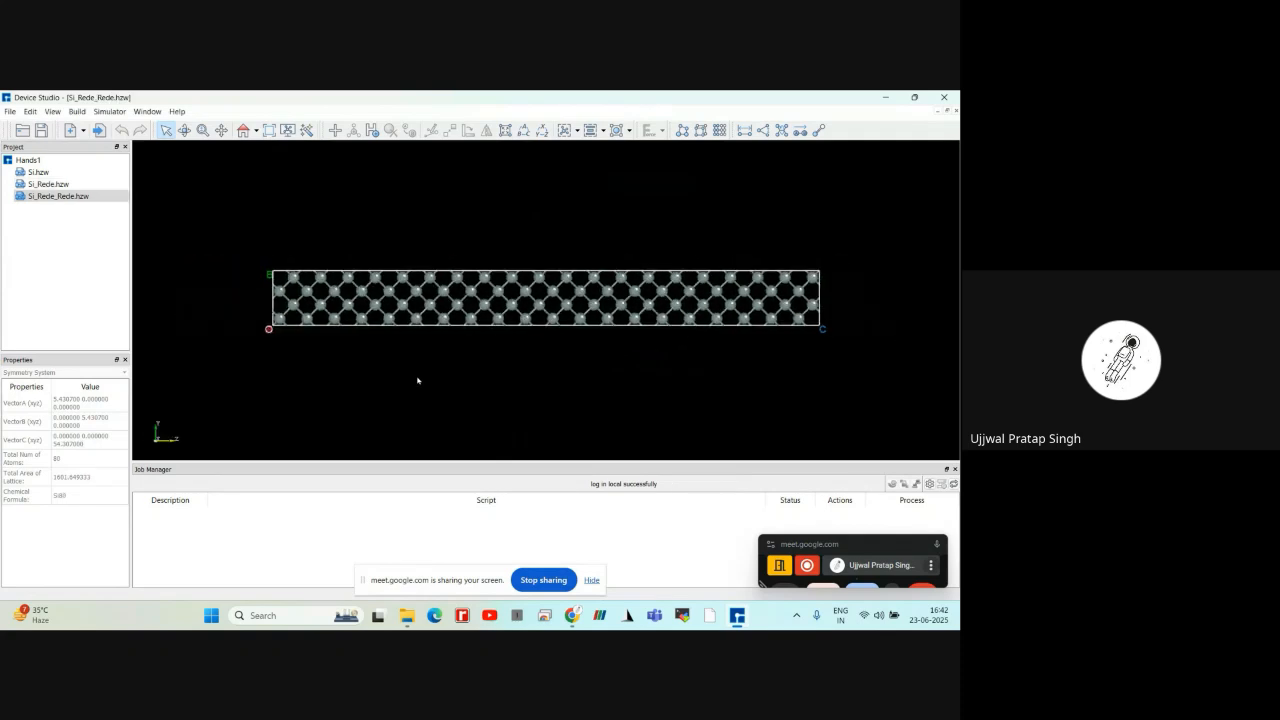
{"action": "scroll", "coordinate": [355, 319], "scroll_direction": "up", "scroll_amount": 1}
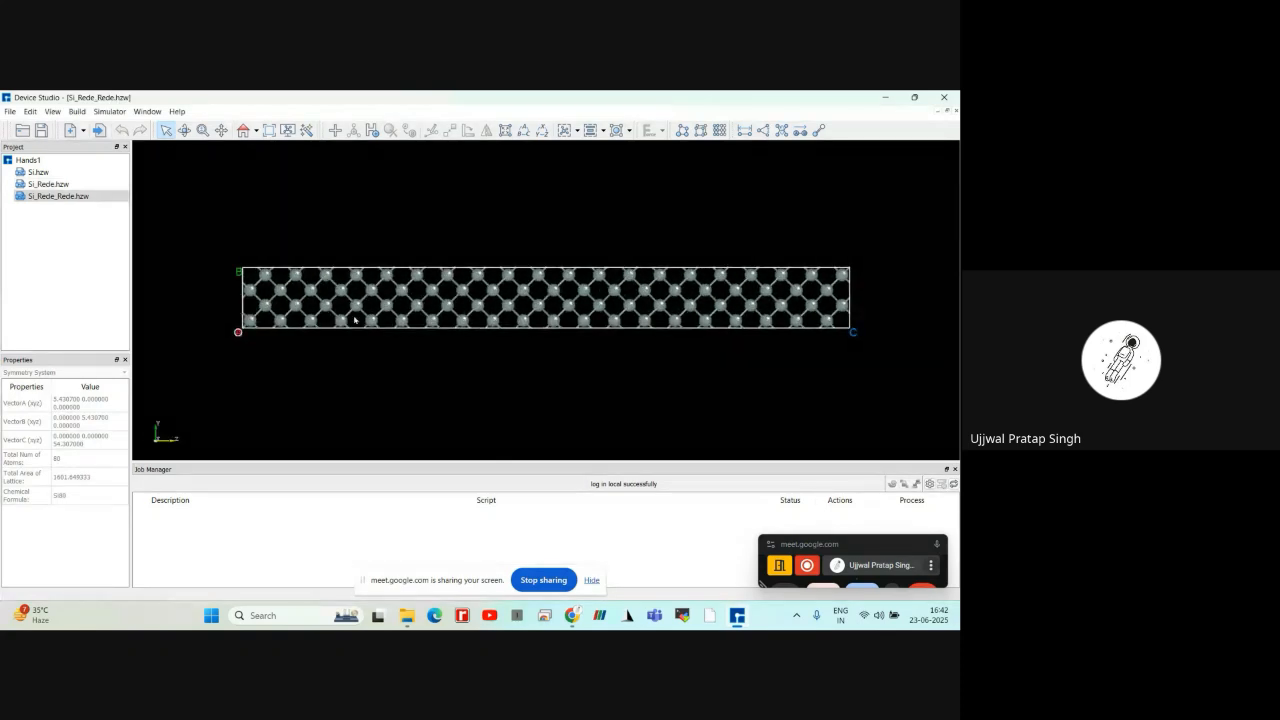
{"action": "scroll", "coordinate": [355, 319], "scroll_direction": "up", "scroll_amount": 2}
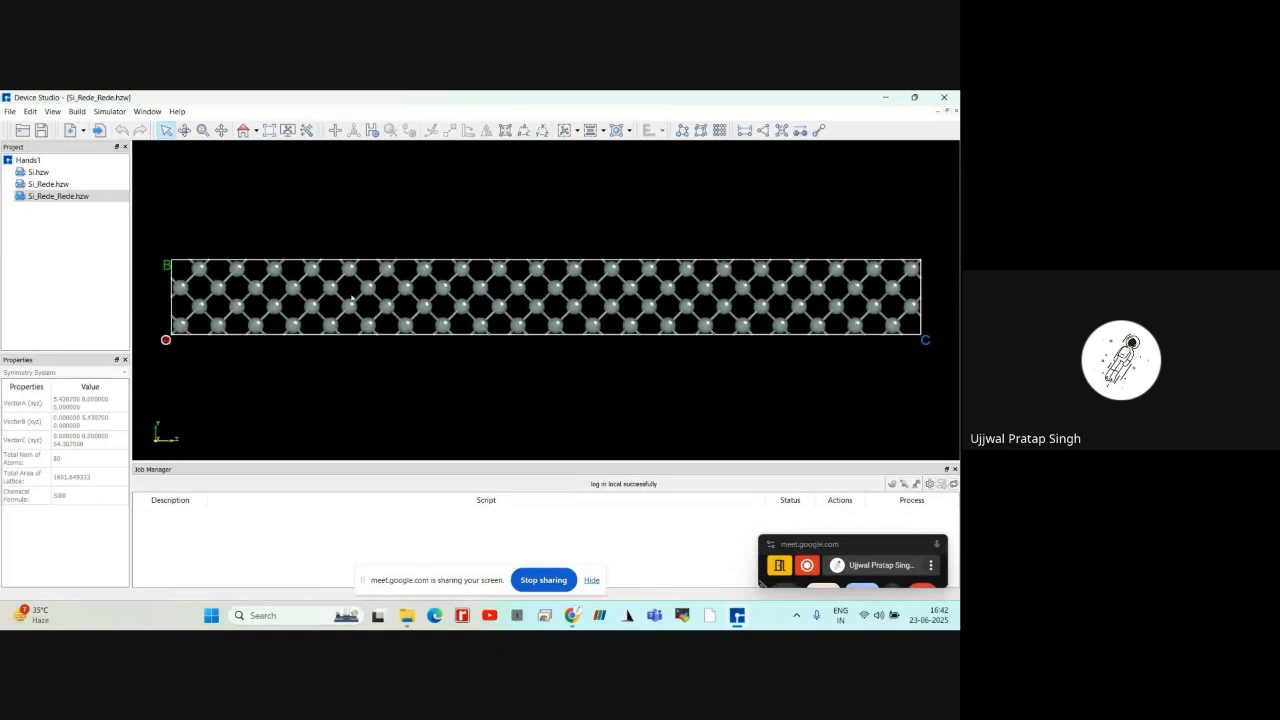
{"action": "left_click_drag", "start_coordinate": [351, 227], "coordinate": [417, 241]}
Open Si_Rede.hzw, preview its Redefine Crystal result with the c component of vector w set to 10, and cancel without building
{"action": "double_click", "coordinate": [59, 187]}
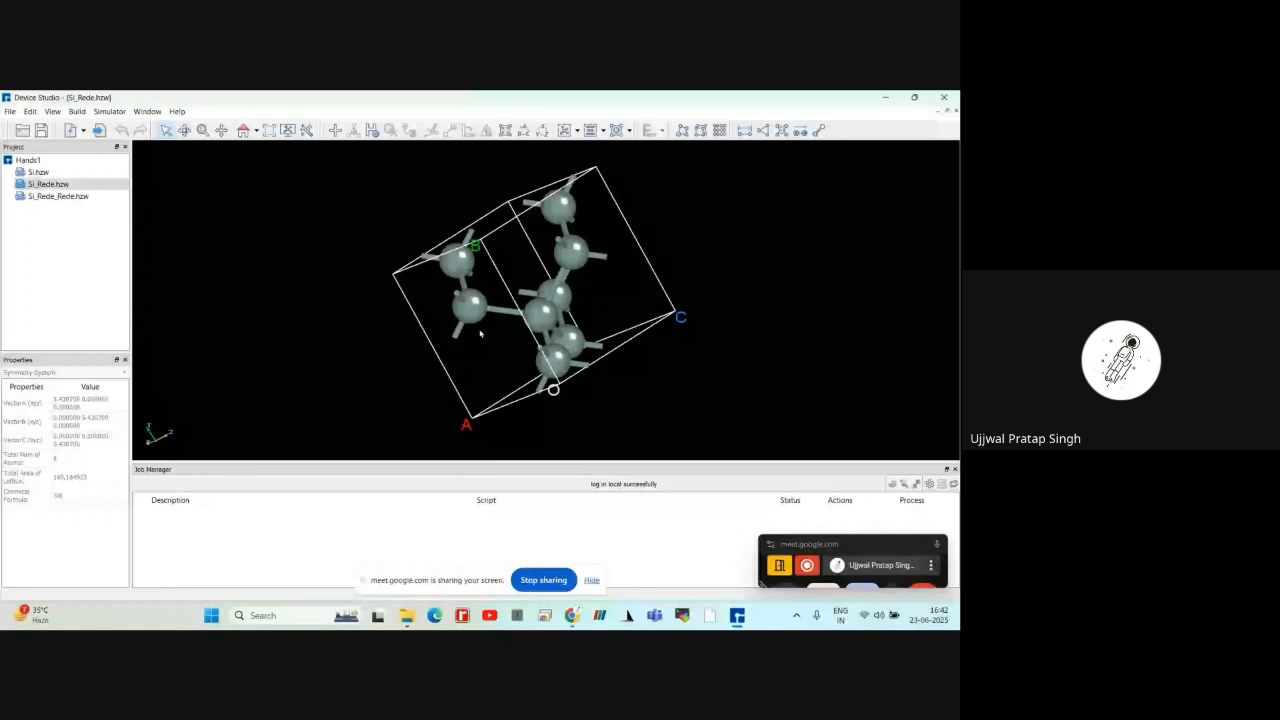
{"action": "left_click", "coordinate": [78, 111]}
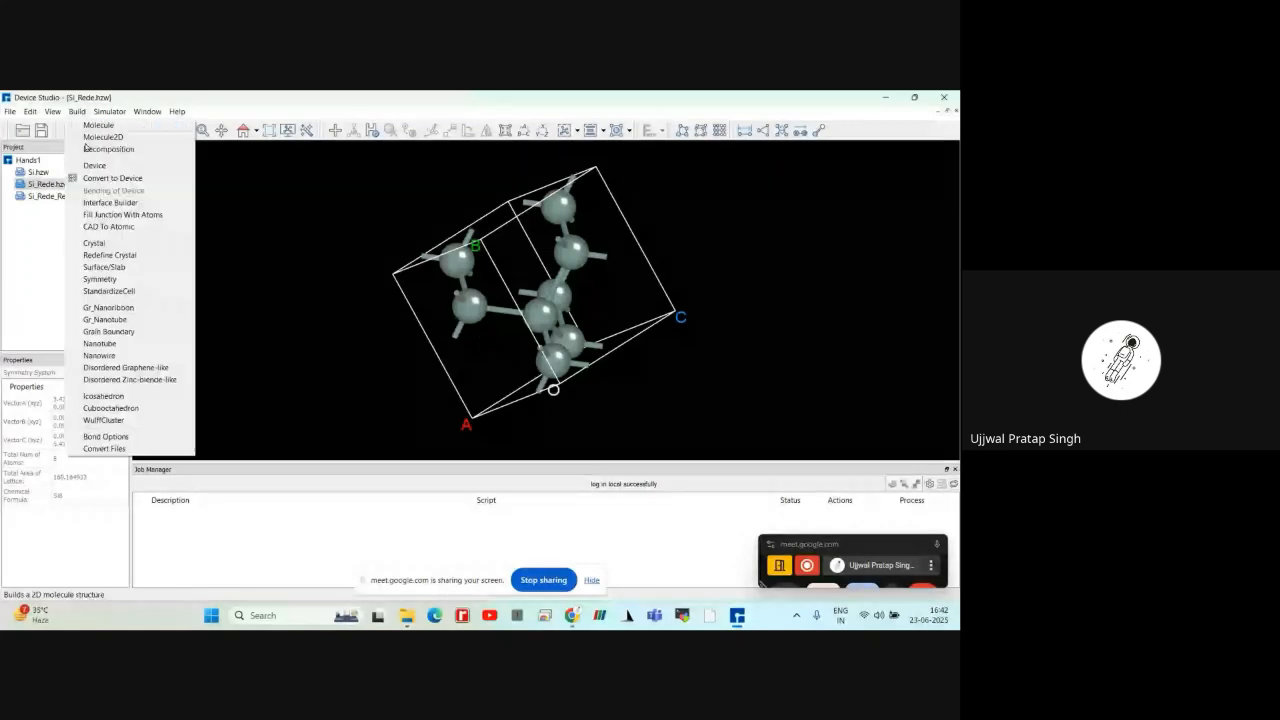
{"action": "left_click", "coordinate": [110, 254]}
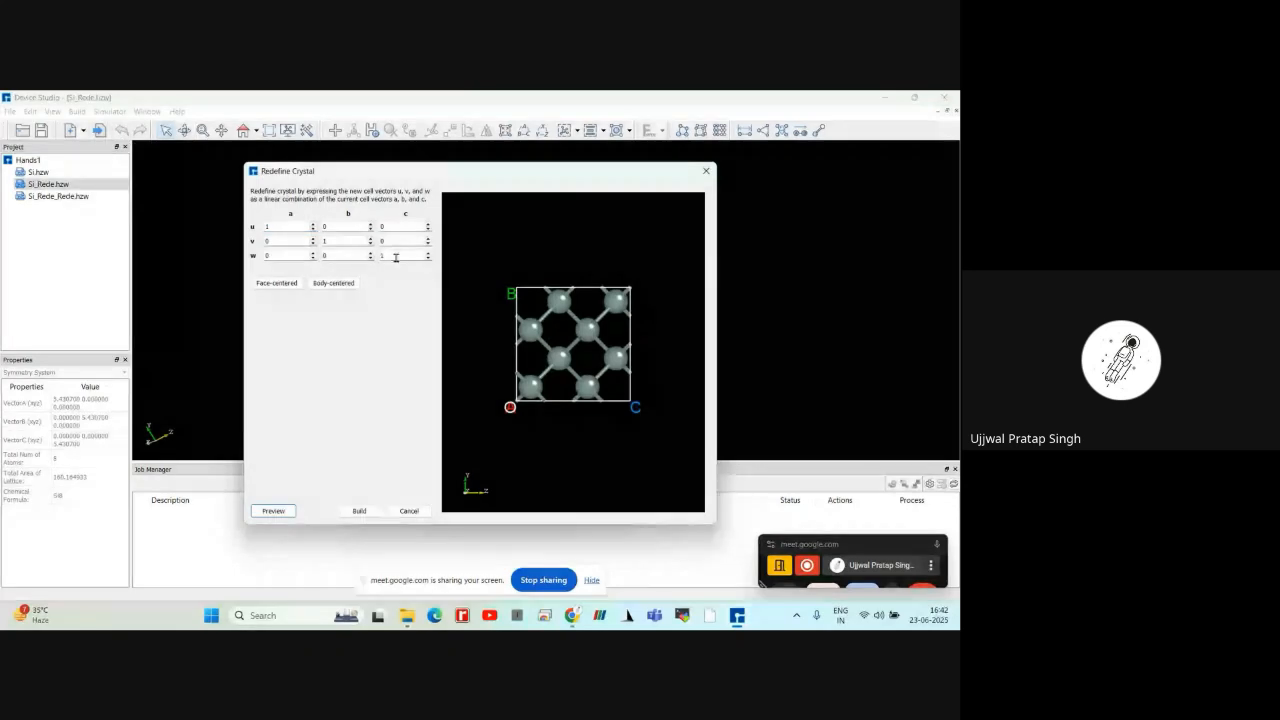
{"action": "type", "text": "0"}
{"action": "key", "text": "Return"}
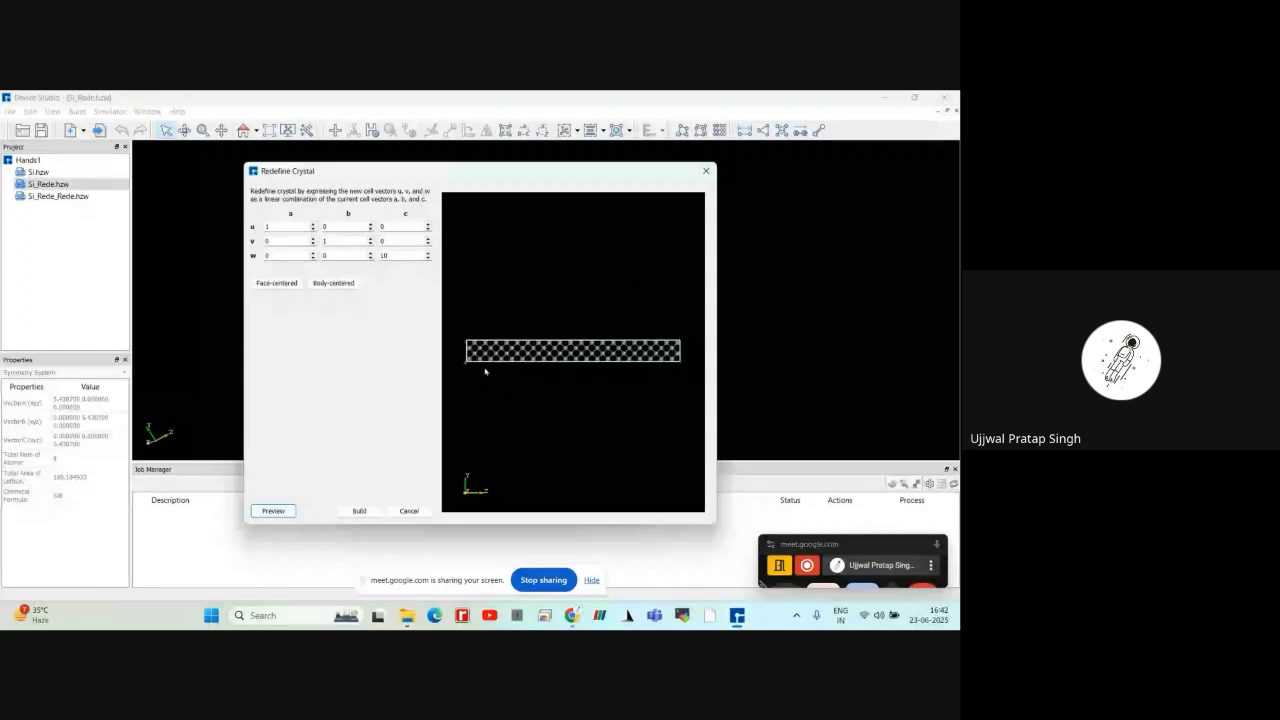
{"action": "left_click_drag", "start_coordinate": [485, 371], "coordinate": [573, 319]}
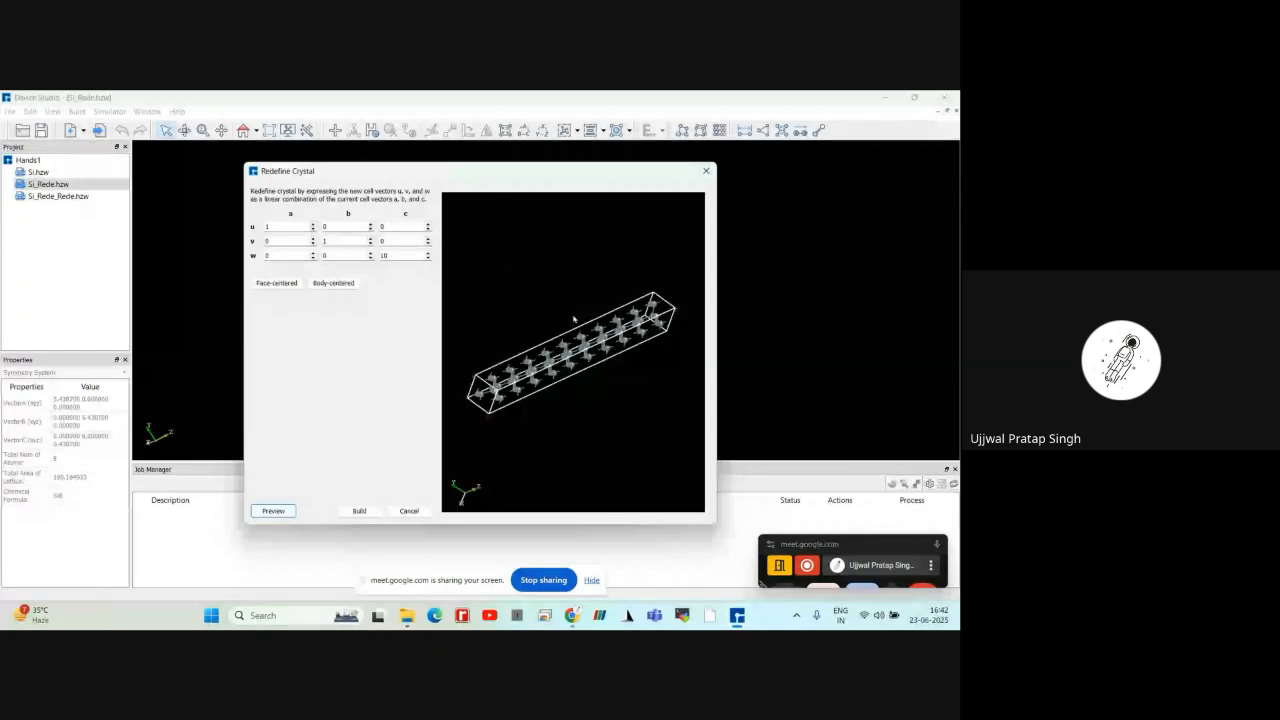
{"action": "left_click", "coordinate": [359, 511]}
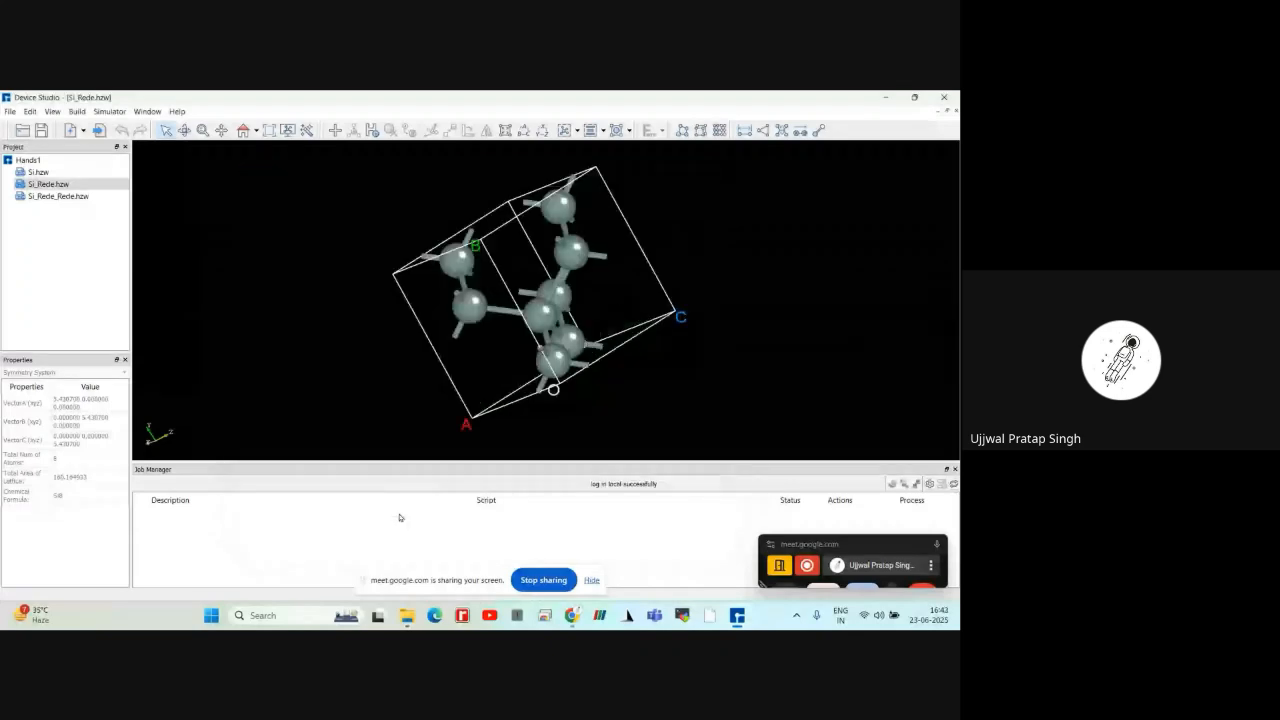
Open Si_Rede_Rede.hzw and examine the elongated cell in the xy and xz orientations
{"action": "double_click", "coordinate": [88, 196]}
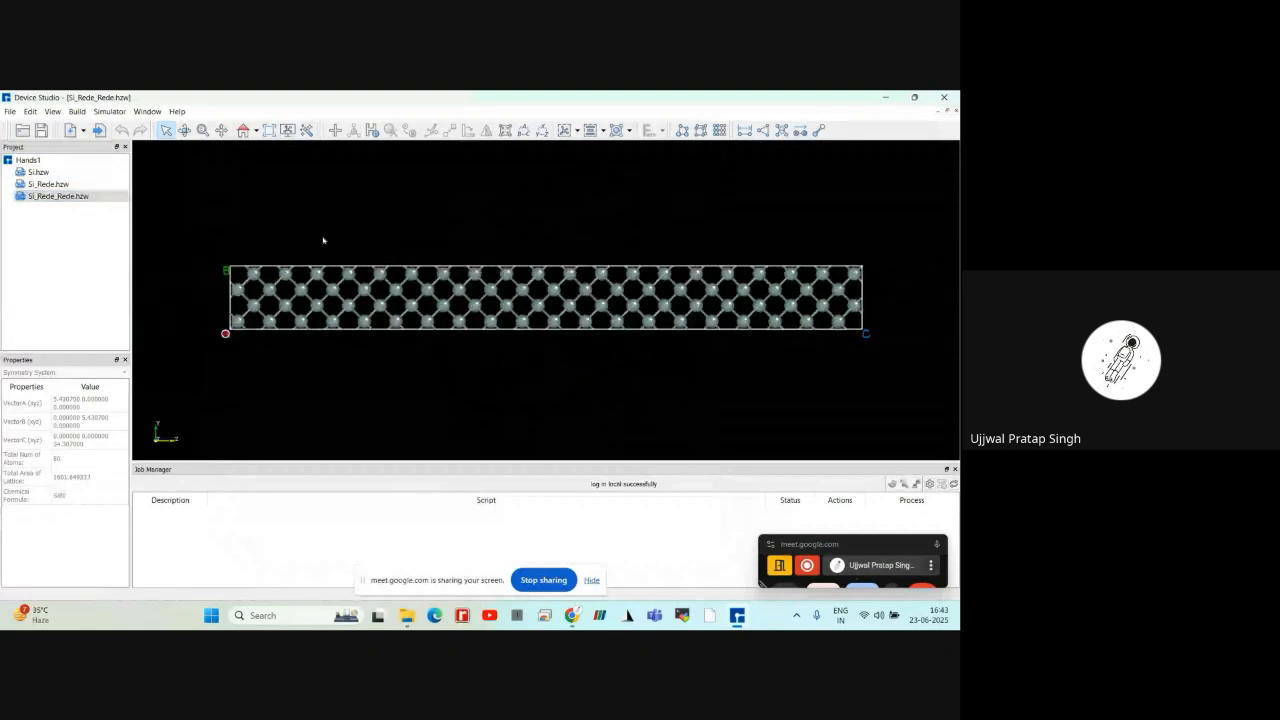
{"action": "left_click", "coordinate": [256, 132]}
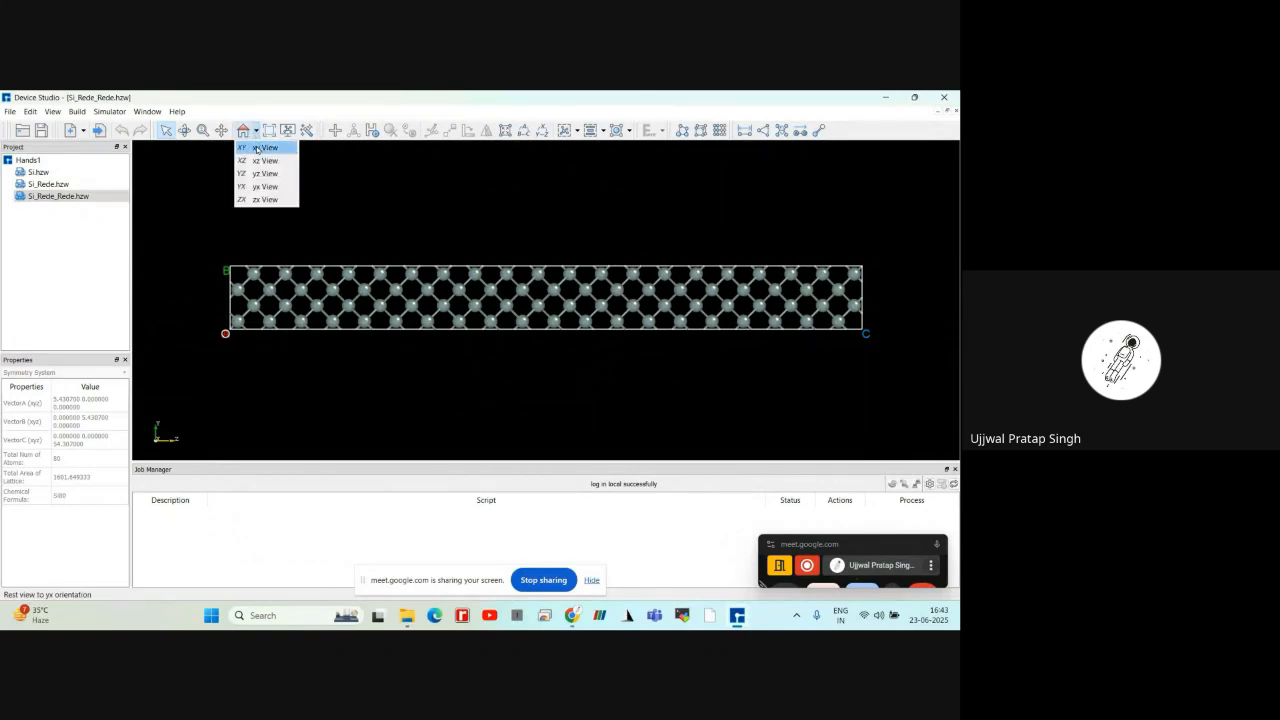
{"action": "left_click", "coordinate": [257, 148]}
{"action": "scroll", "coordinate": [412, 360], "scroll_direction": "up", "scroll_amount": 3}
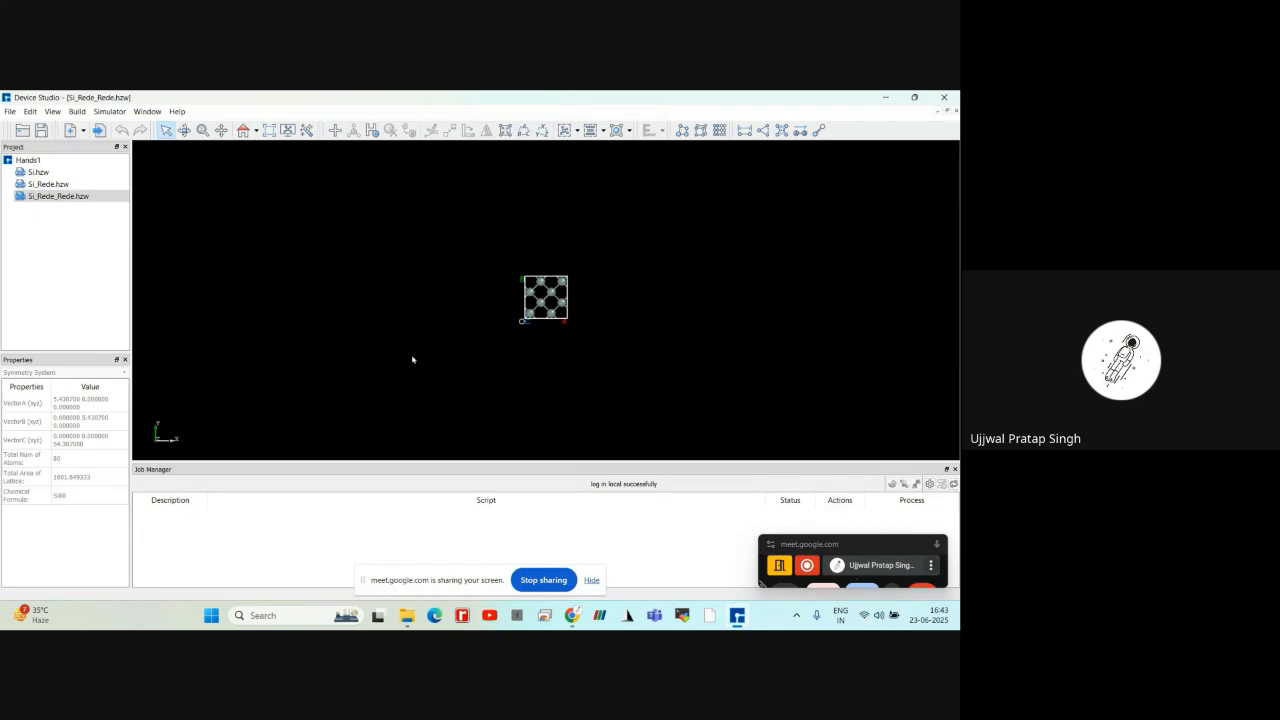
{"action": "scroll", "coordinate": [412, 360], "scroll_direction": "up", "scroll_amount": 5}
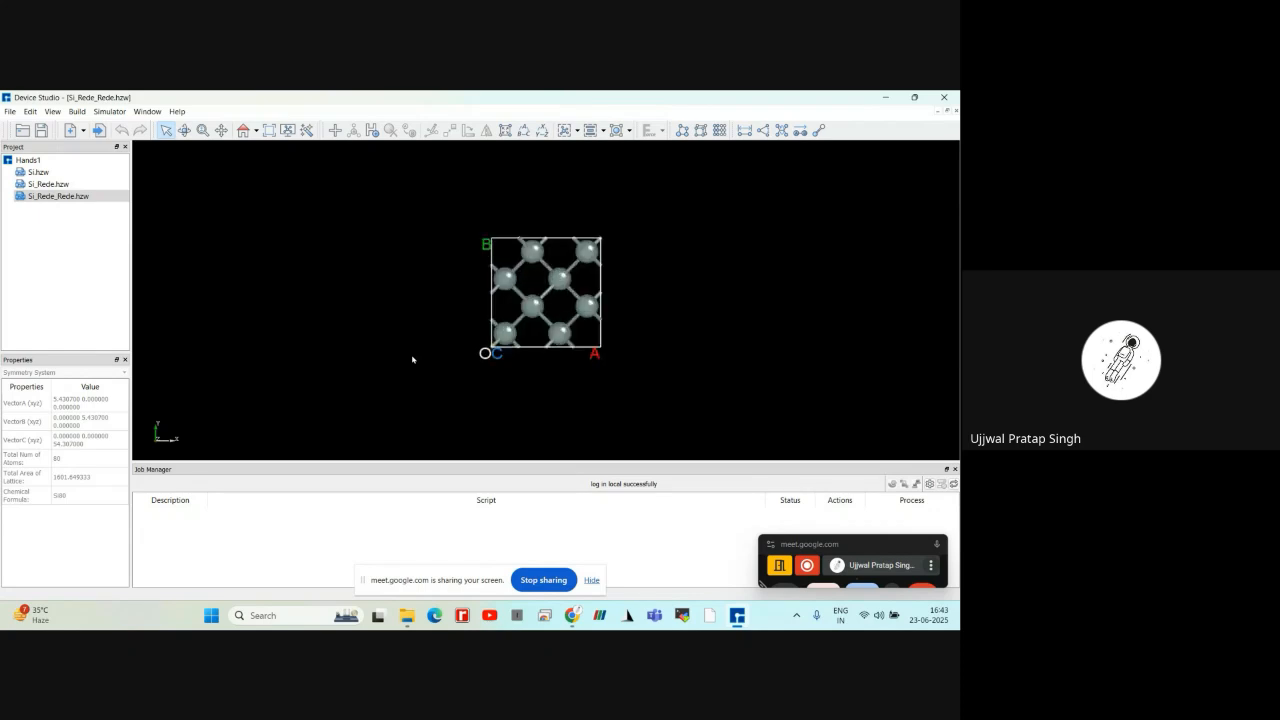
{"action": "left_click", "coordinate": [256, 130]}
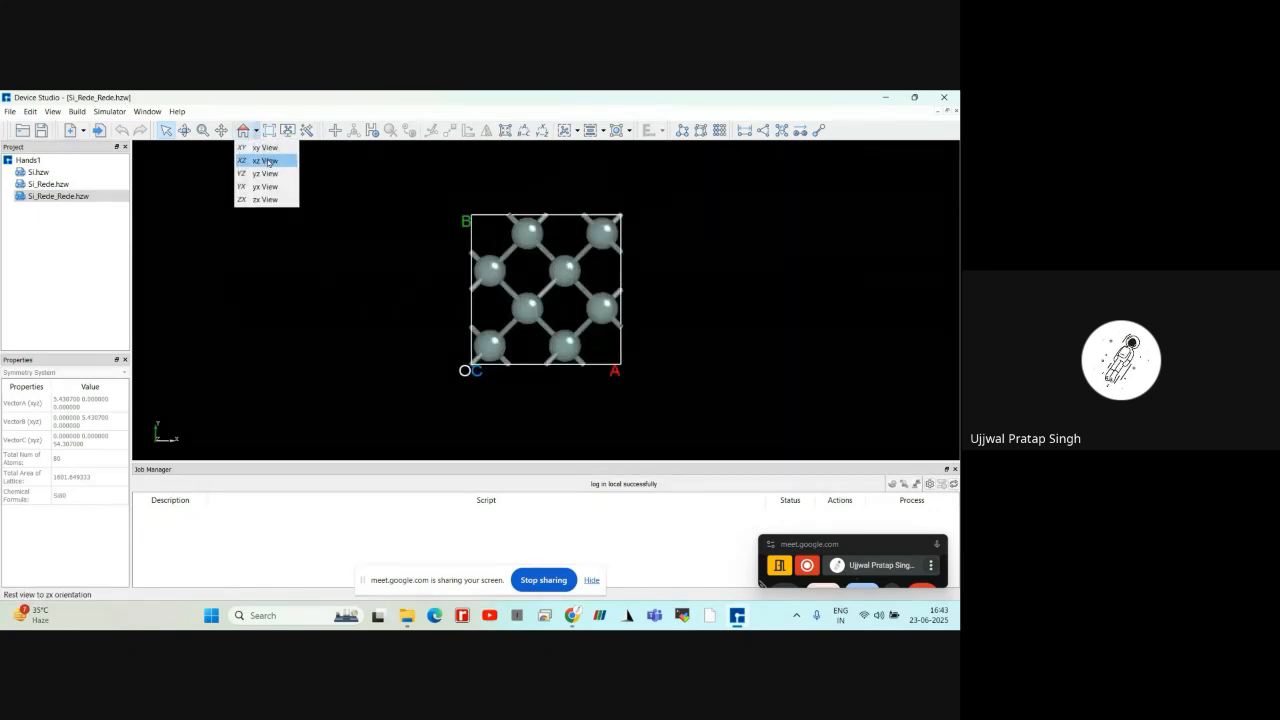
{"action": "left_click", "coordinate": [265, 160]}
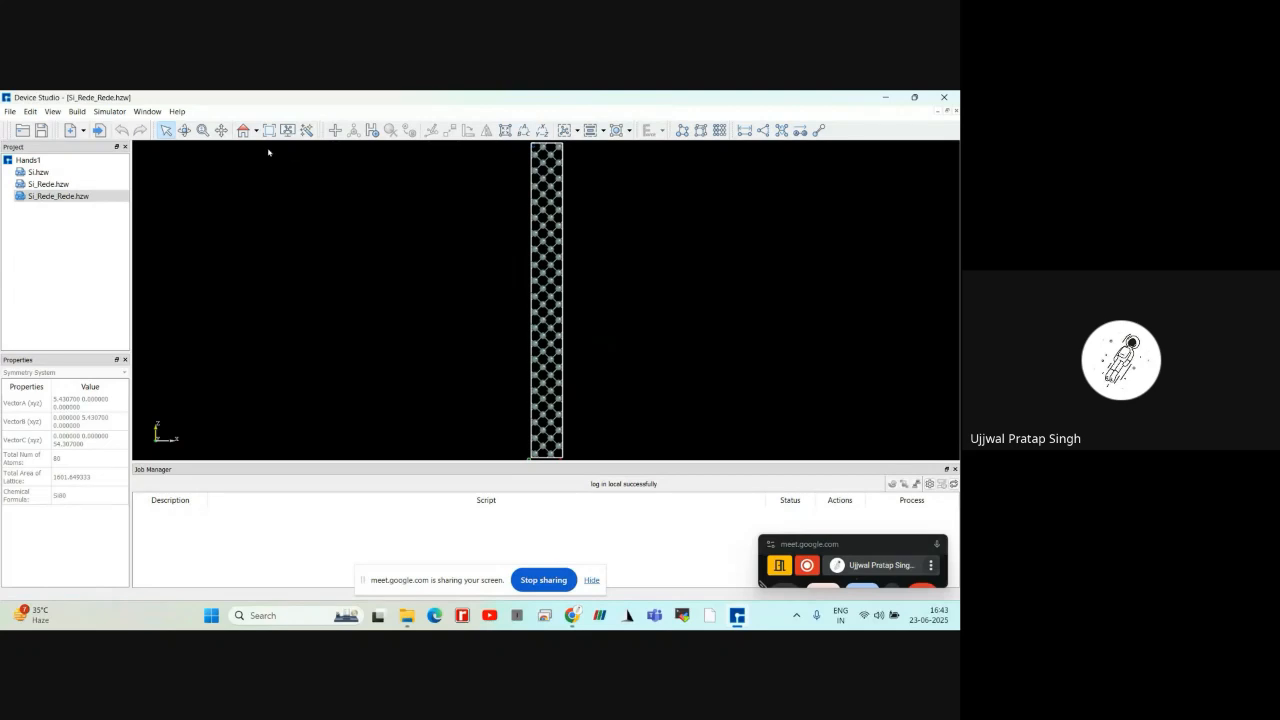
Examine the elongated cell in the yz, yx and zx orientations and at an oblique angle
{"action": "left_click", "coordinate": [256, 130]}
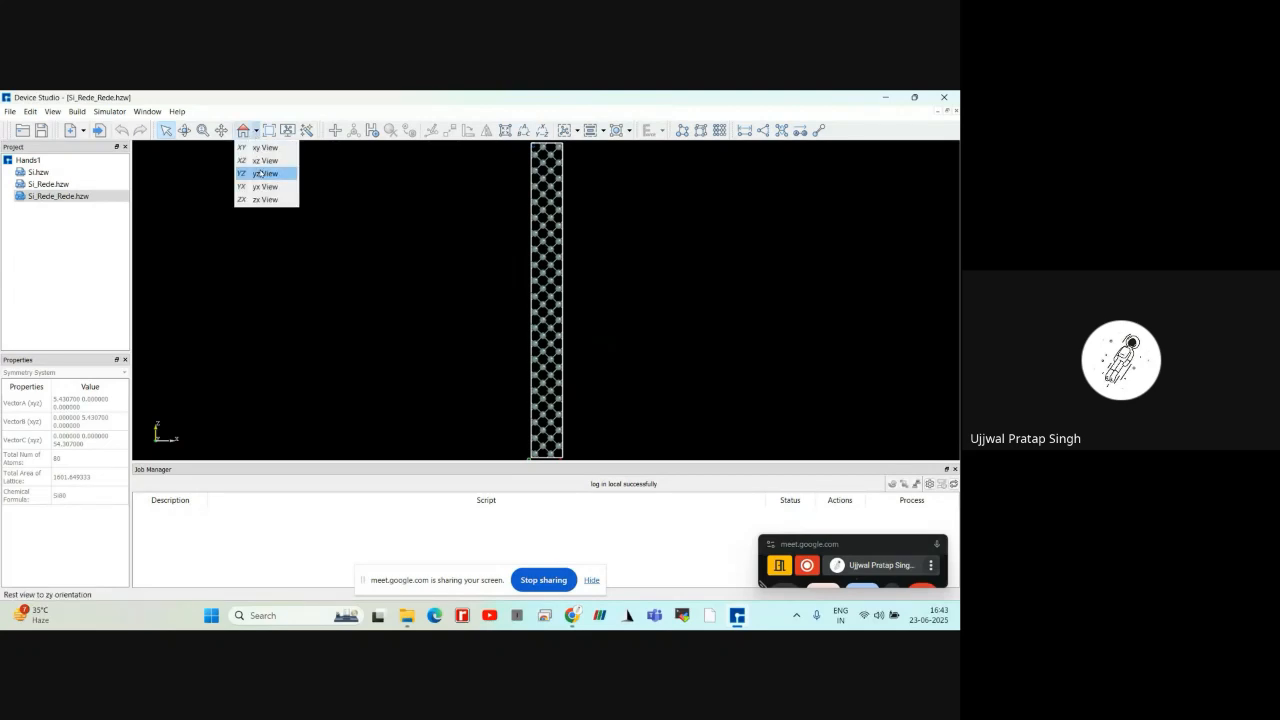
{"action": "left_click", "coordinate": [260, 173]}
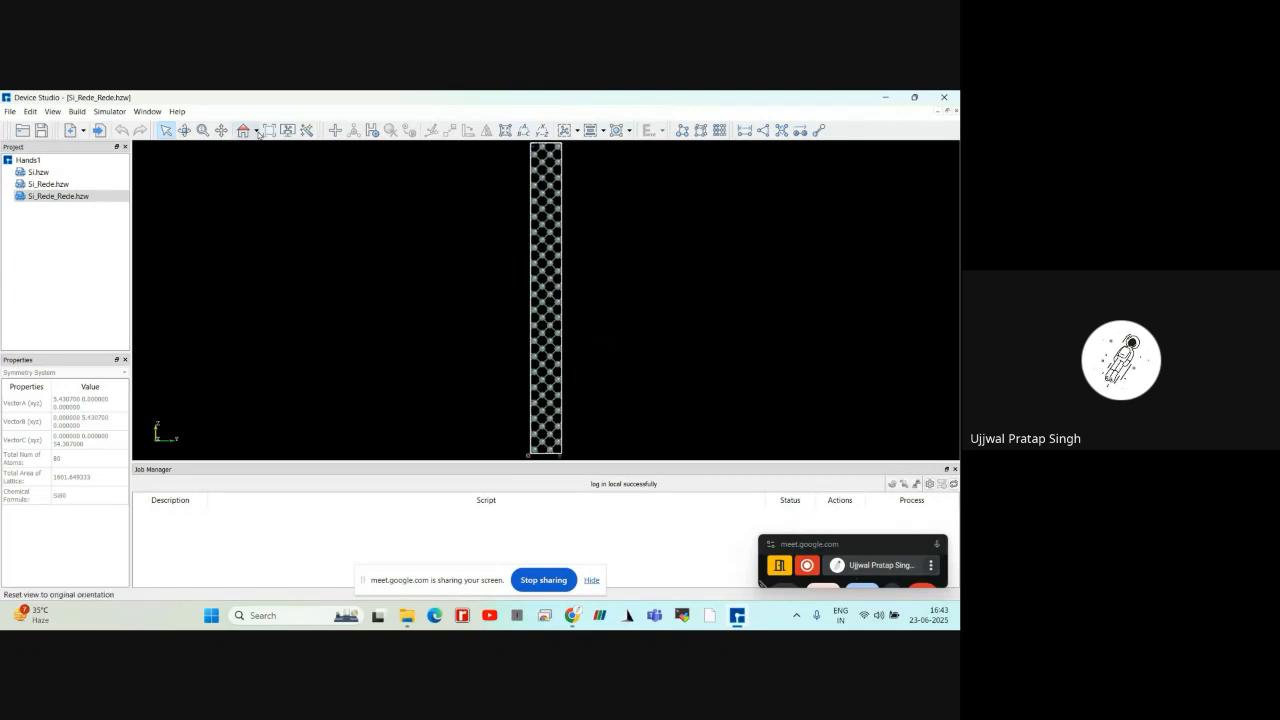
{"action": "left_click", "coordinate": [256, 130]}
{"action": "left_click", "coordinate": [265, 187]}
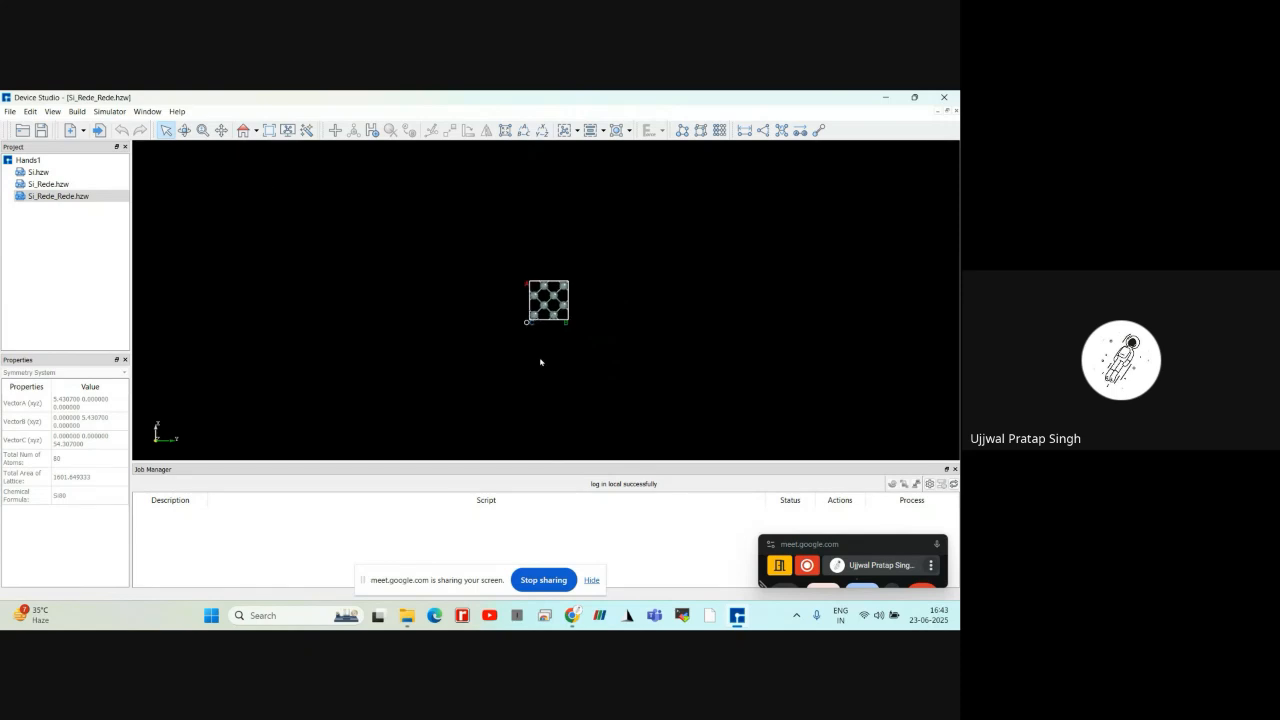
{"action": "left_click", "coordinate": [256, 130]}
{"action": "left_click", "coordinate": [264, 200]}
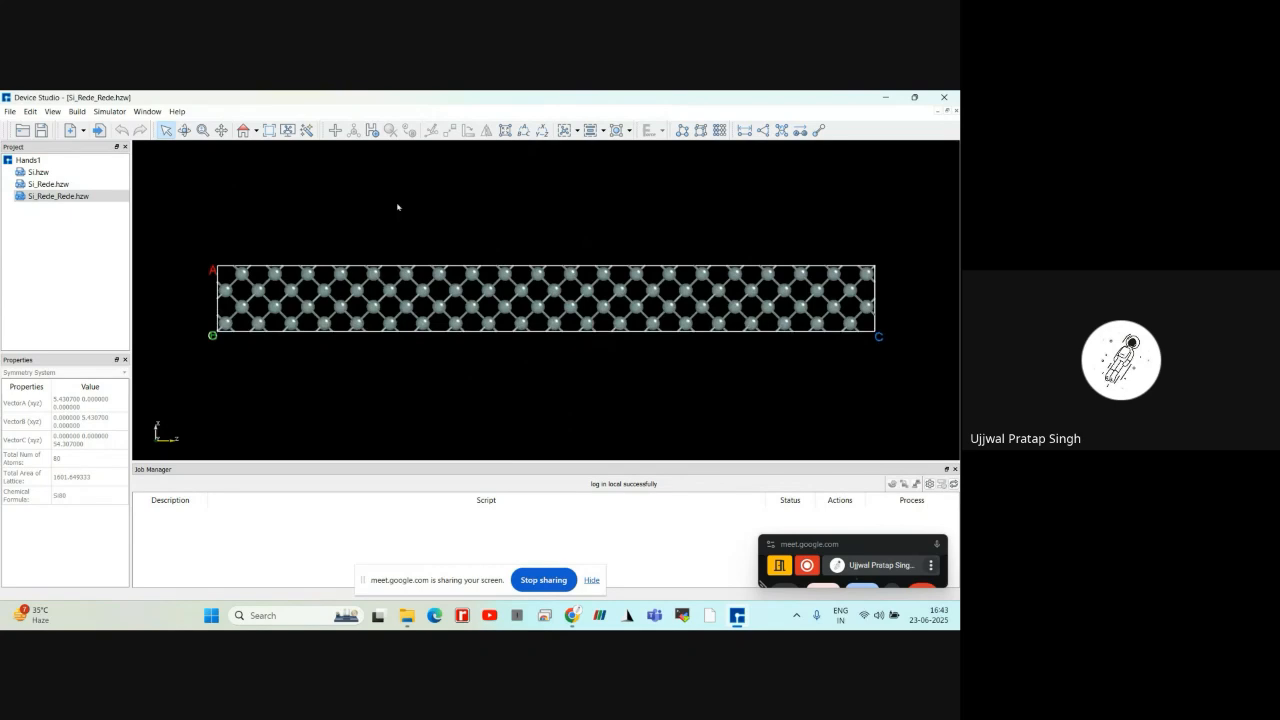
{"action": "left_click_drag", "start_coordinate": [397, 206], "coordinate": [229, 418]}
{"action": "left_click_drag", "start_coordinate": [452, 308], "coordinate": [413, 223]}
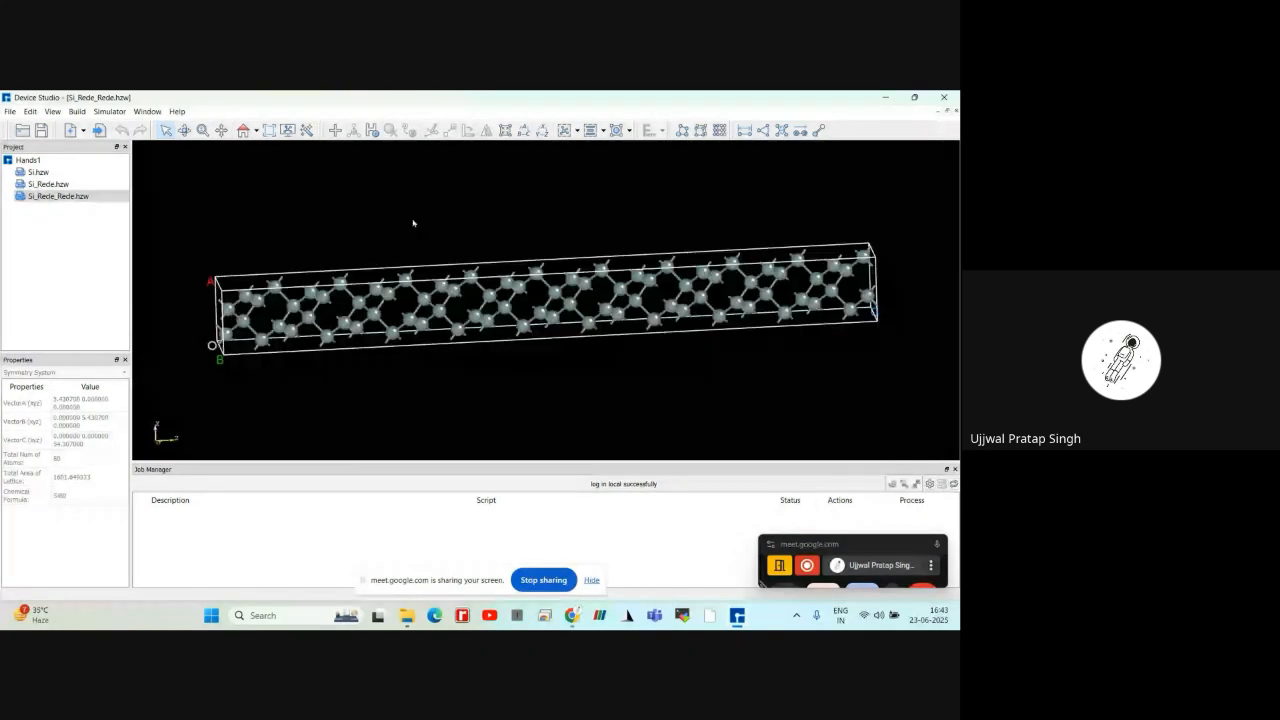
Compare the elongated cell's end and side faces again in the xy, xz, yz and yx orientations
{"action": "left_click", "coordinate": [256, 132]}
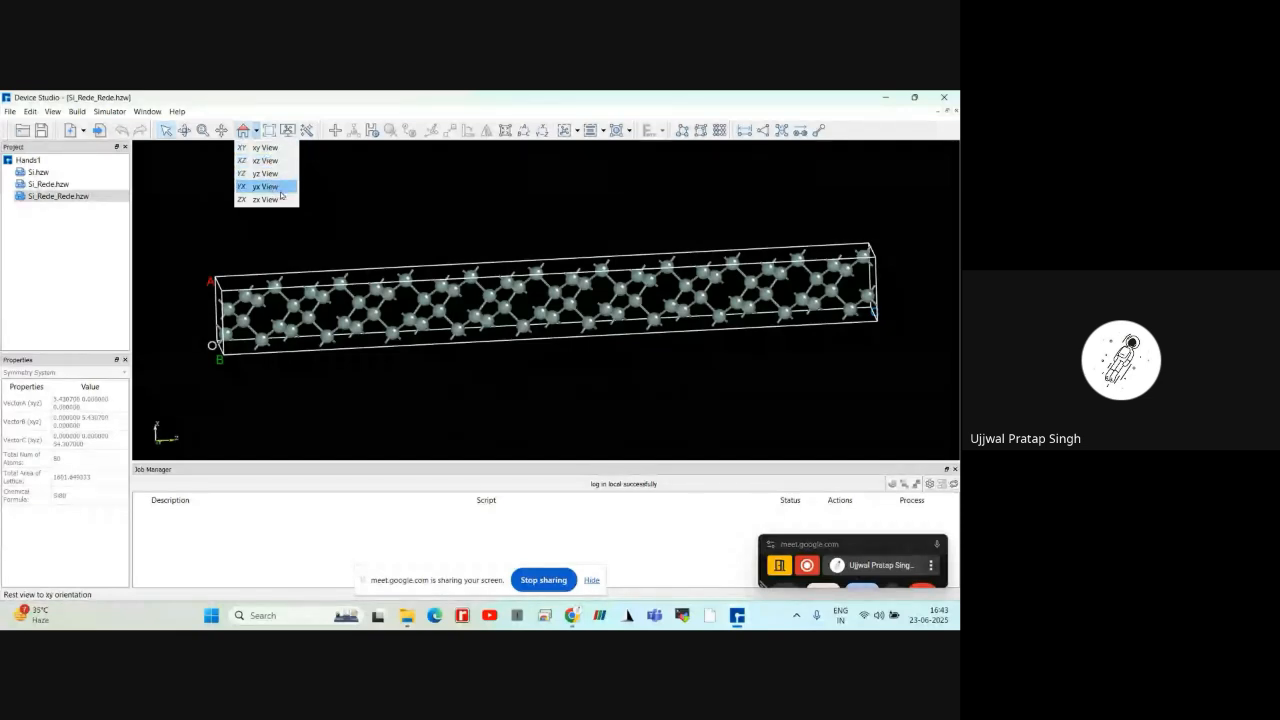
{"action": "left_click", "coordinate": [272, 150]}
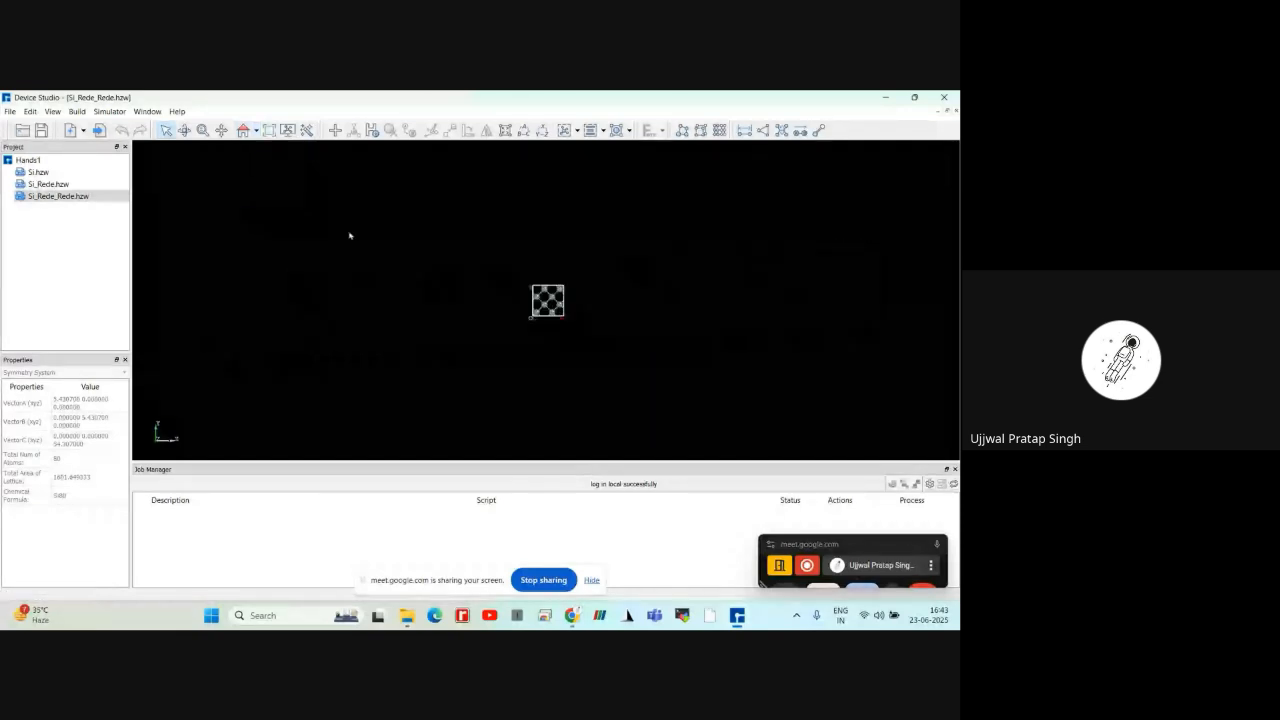
{"action": "left_click", "coordinate": [255, 131]}
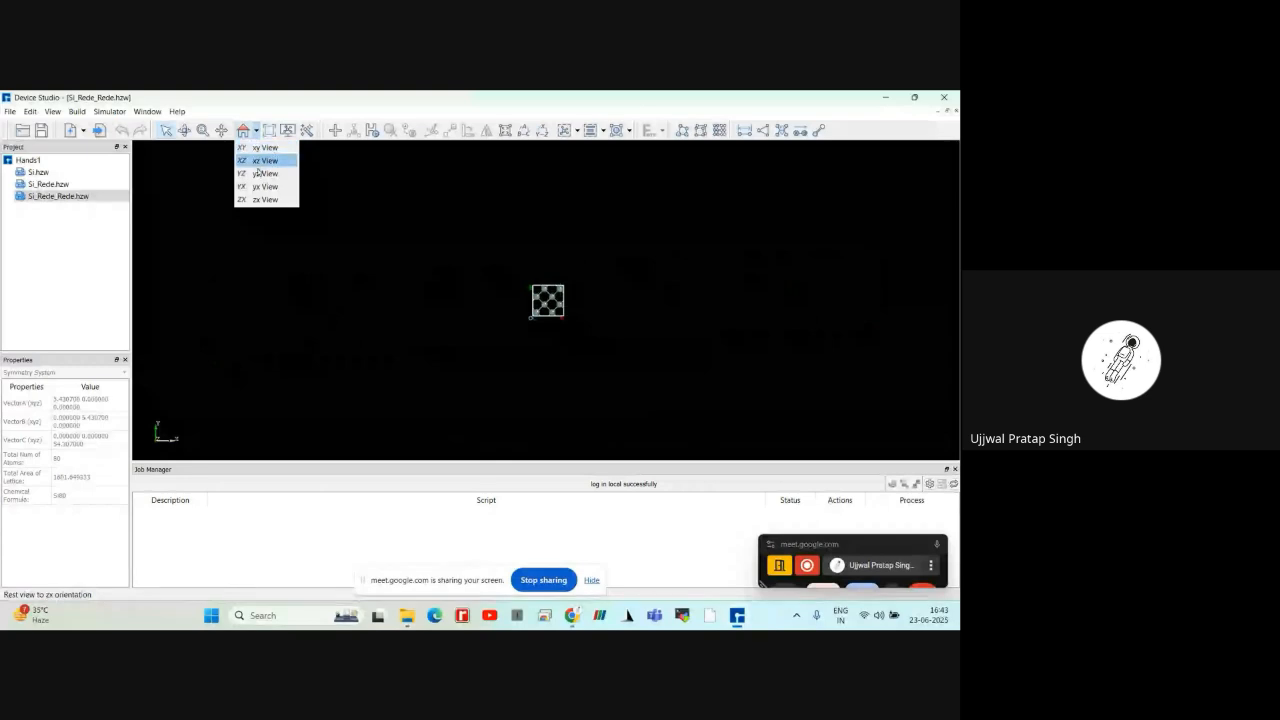
{"action": "left_click", "coordinate": [265, 160]}
{"action": "left_click", "coordinate": [255, 131]}
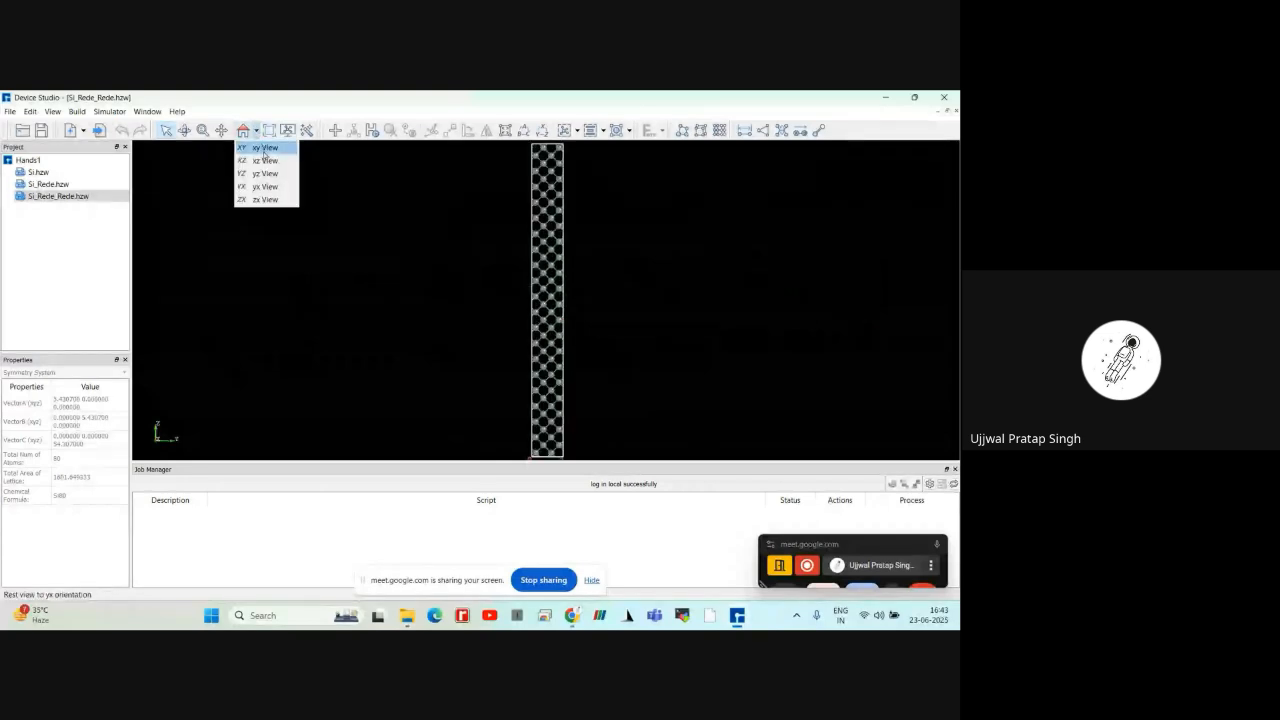
{"action": "left_click", "coordinate": [264, 161]}
{"action": "left_click", "coordinate": [255, 131]}
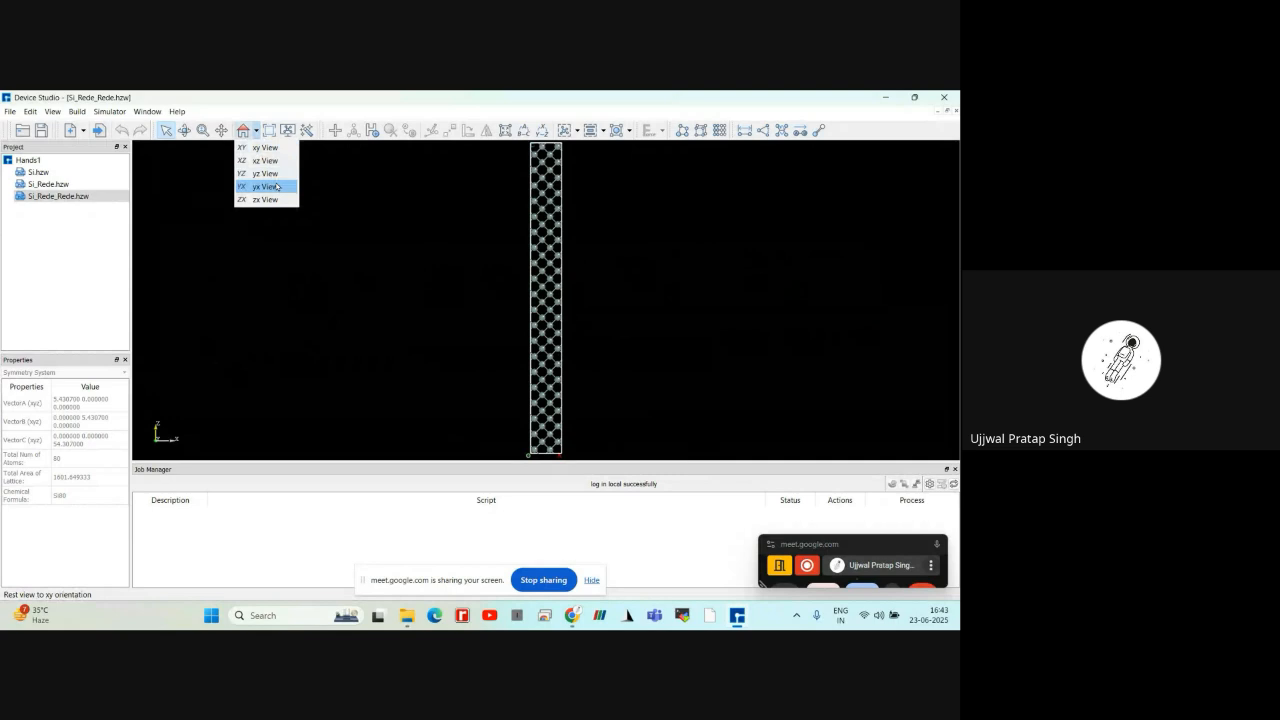
{"action": "left_click", "coordinate": [277, 186]}
Orient the elongated silicon cell to the zx view and inspect its side face
{"action": "left_click", "coordinate": [255, 133]}
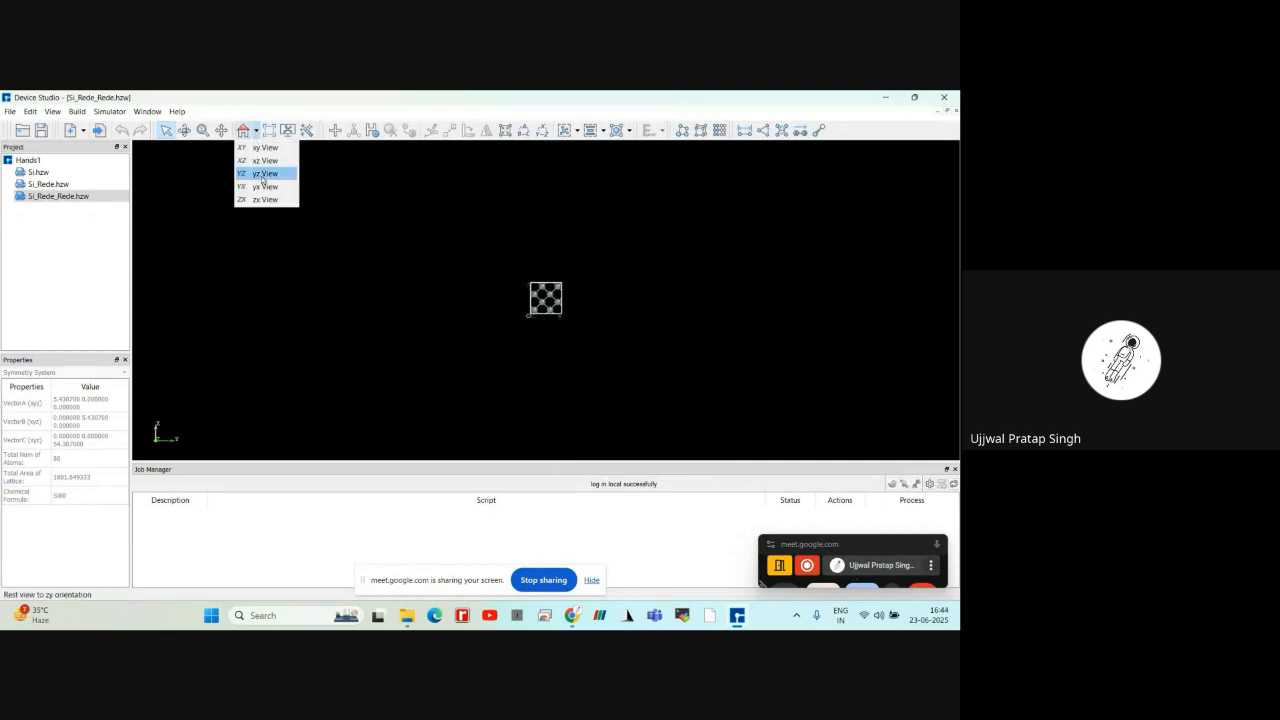
{"action": "left_click", "coordinate": [265, 199]}
{"action": "scroll", "coordinate": [358, 236], "scroll_direction": "up", "scroll_amount": 3}
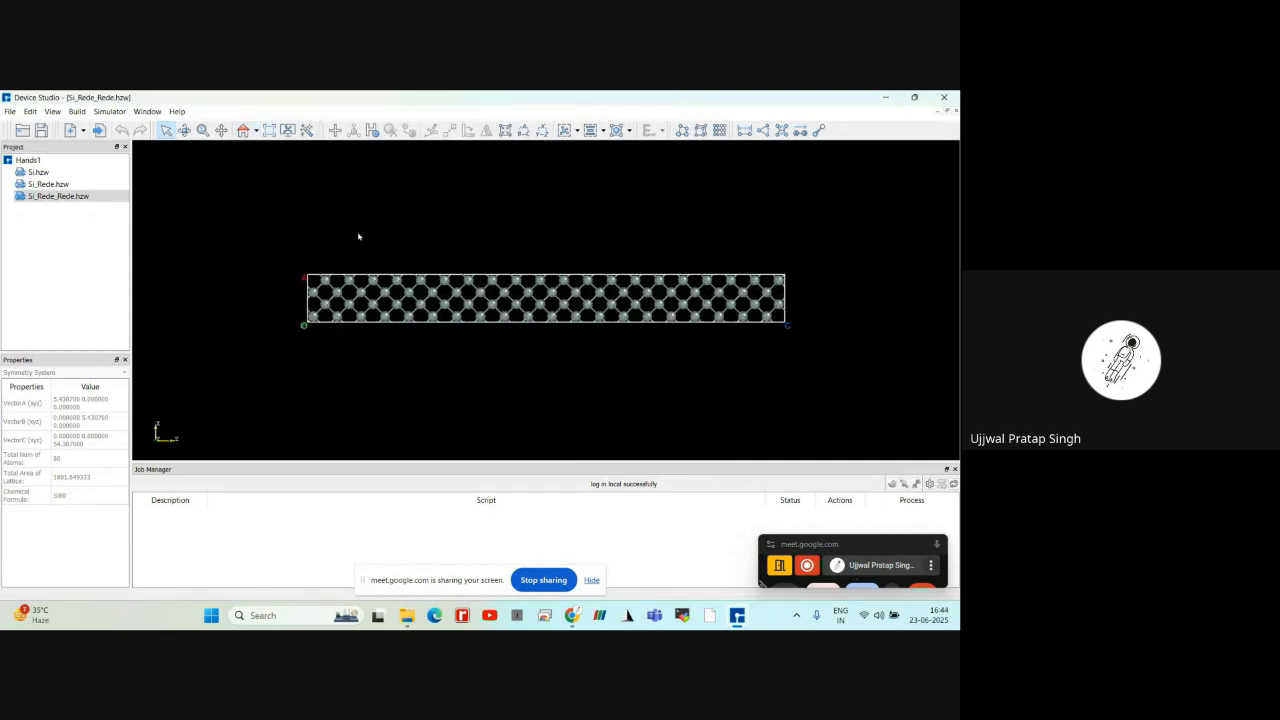
{"action": "left_click", "coordinate": [256, 130]}
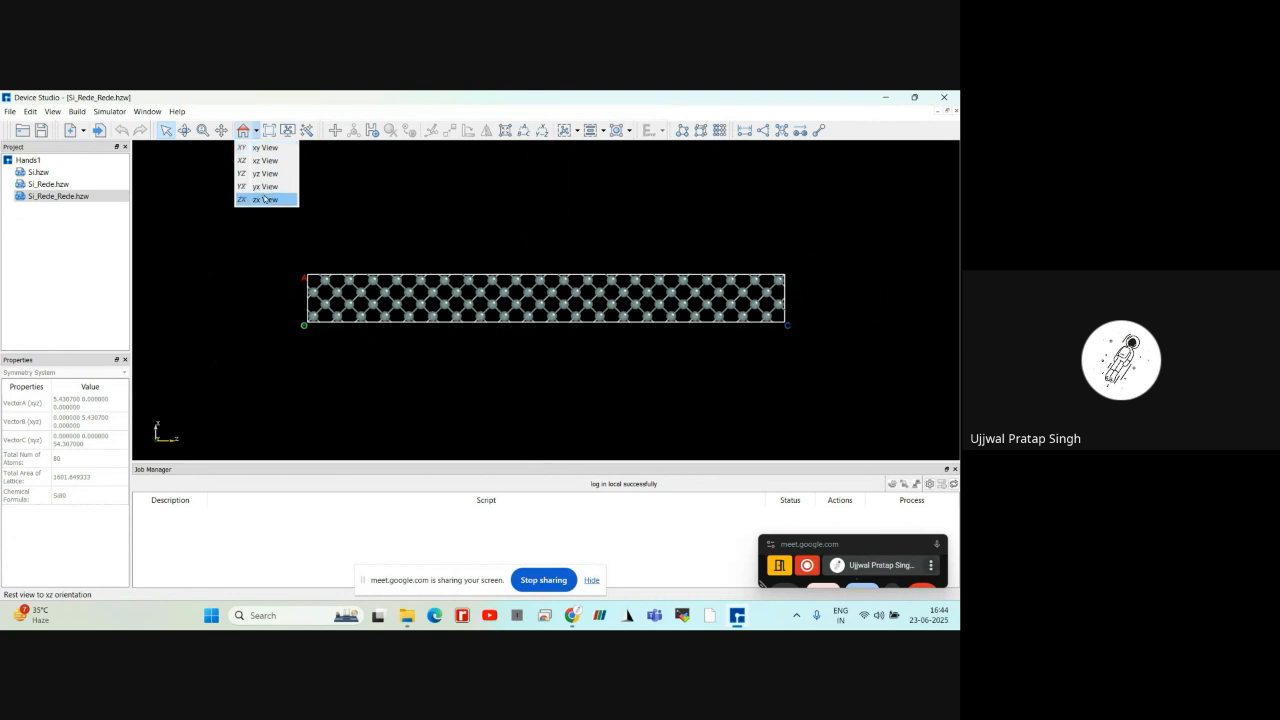
{"action": "left_click", "coordinate": [264, 198]}
{"action": "scroll", "coordinate": [285, 248], "scroll_direction": "up", "scroll_amount": 4}
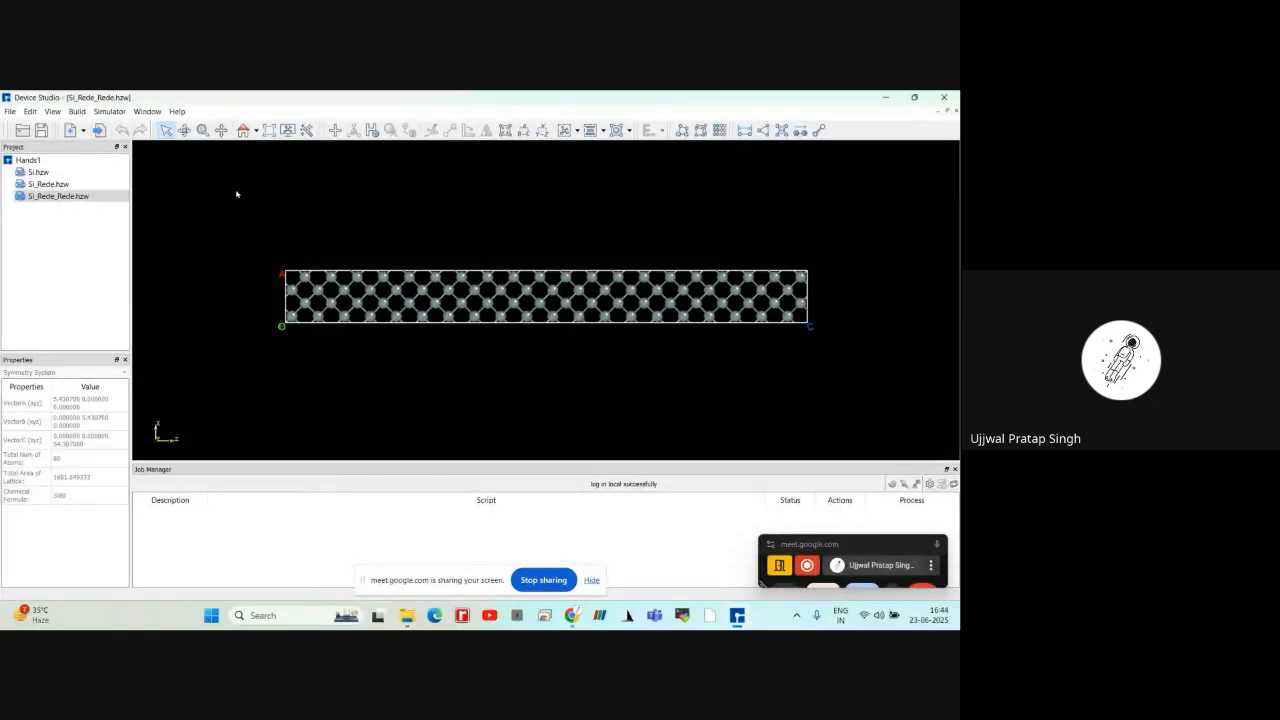
{"action": "scroll", "coordinate": [360, 278], "scroll_direction": "up", "scroll_amount": 1}
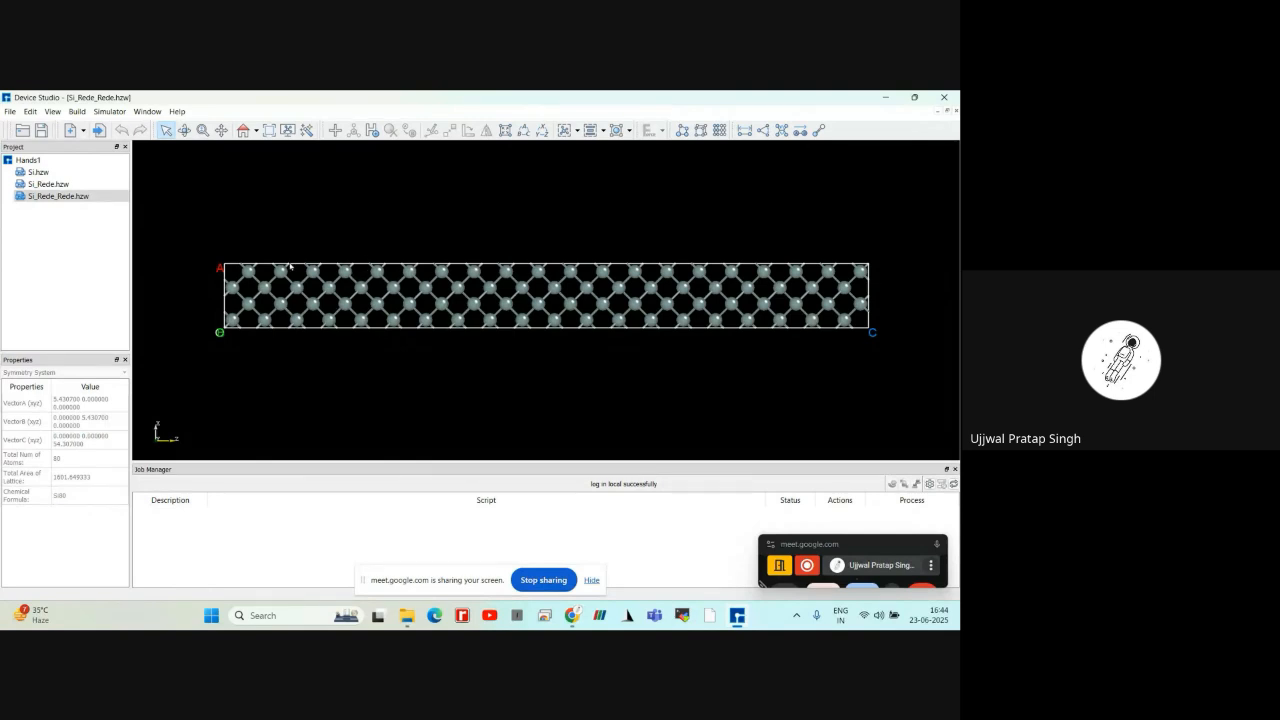
Delete the sixth silicon atom from the O-A edge in the uppermost row of the elongated cell and inspect the vacancy
{"action": "left_click", "coordinate": [409, 270]}
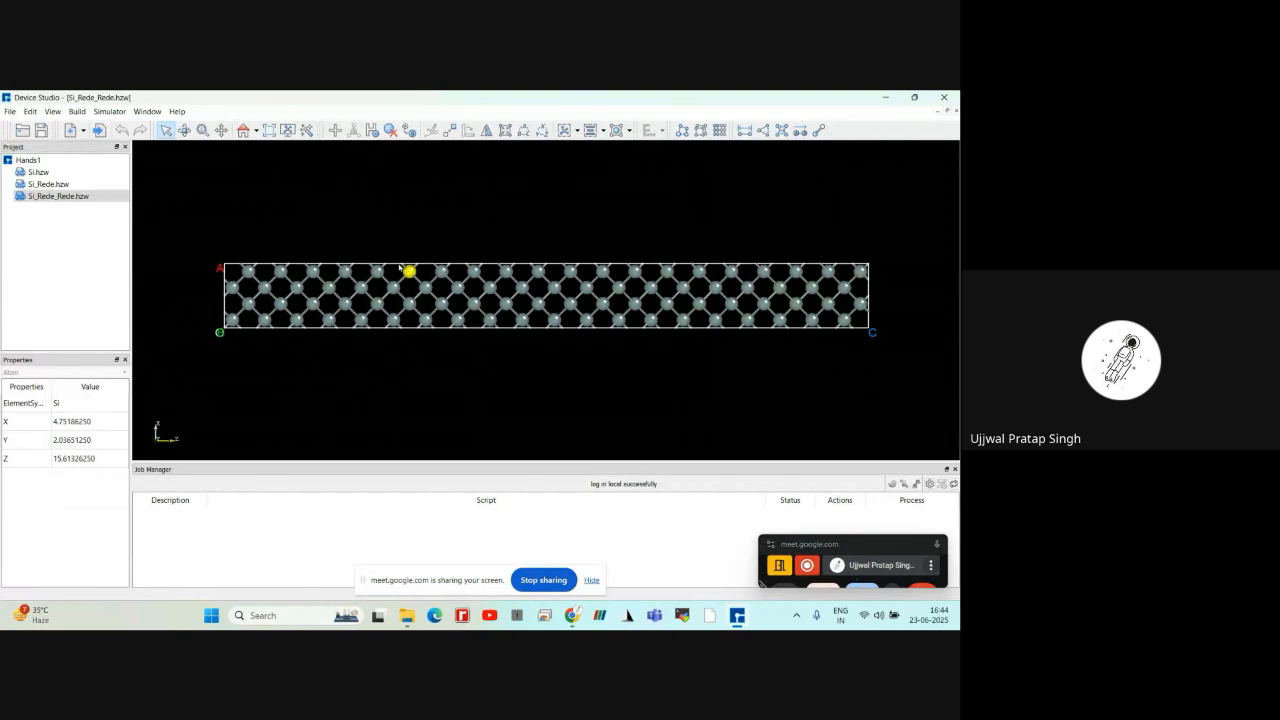
{"action": "left_click", "coordinate": [412, 270]}
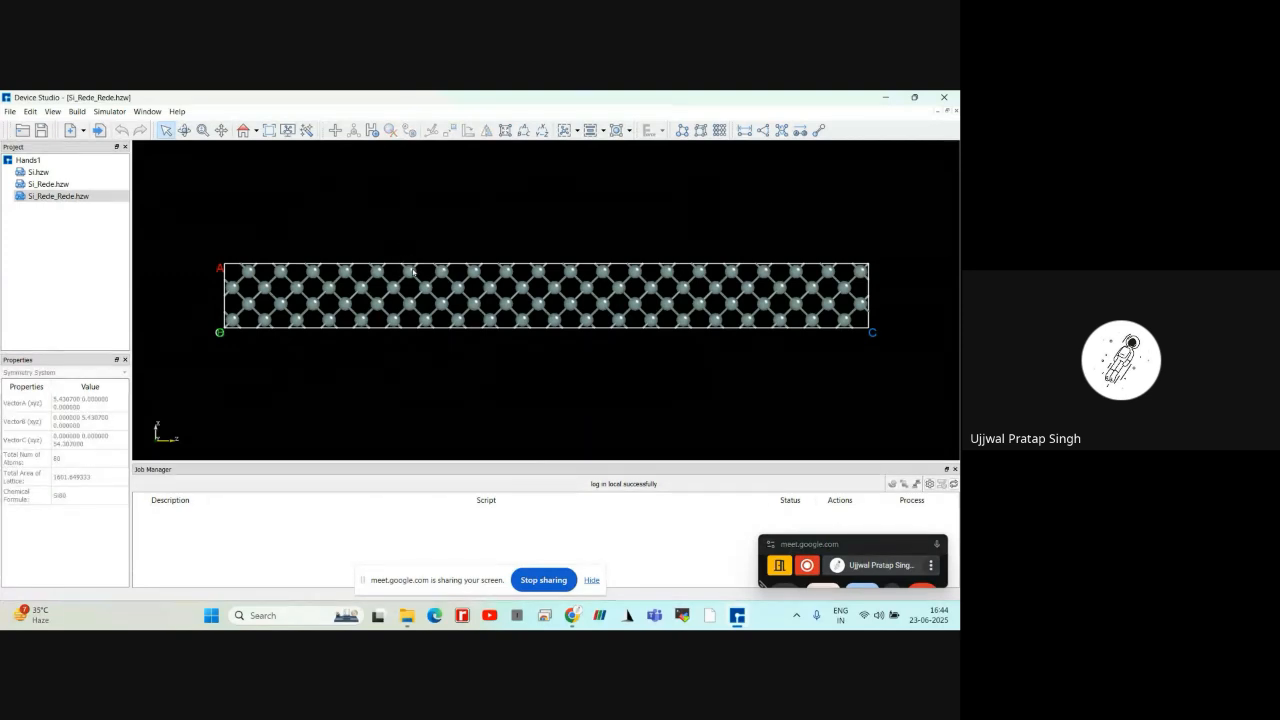
{"action": "left_click", "coordinate": [410, 270]}
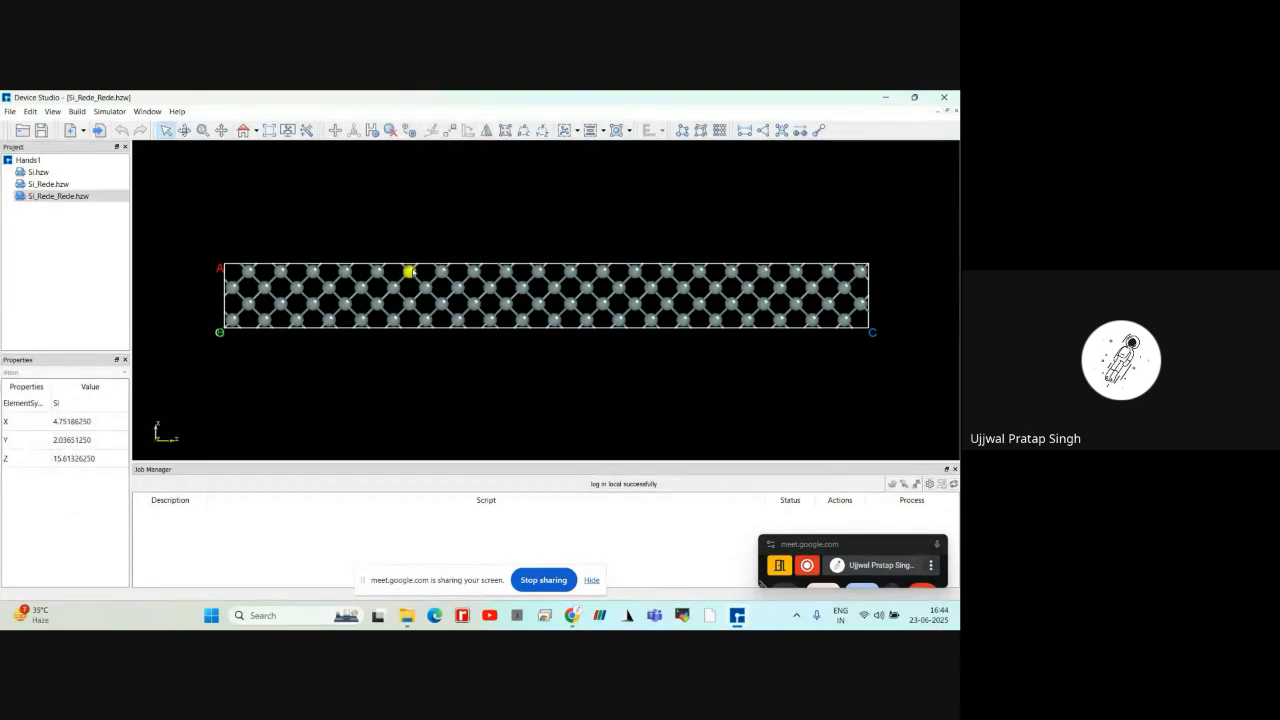
{"action": "left_click", "coordinate": [391, 132]}
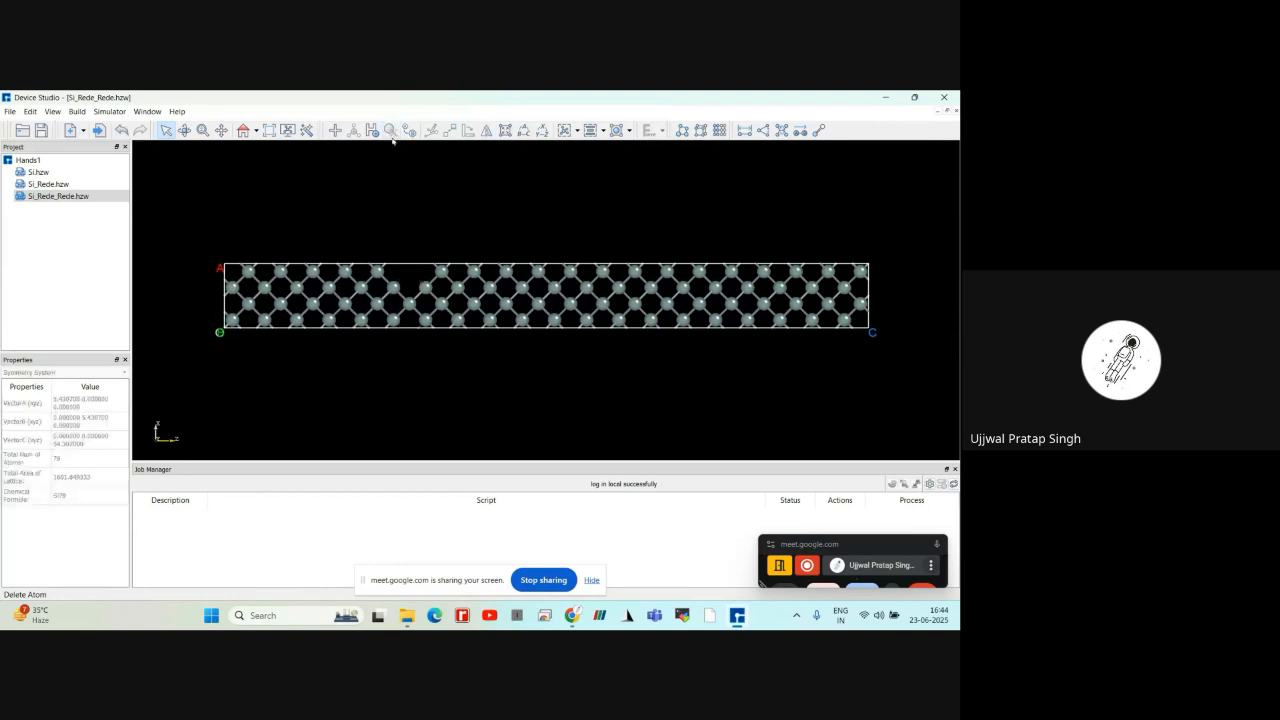
{"action": "scroll", "coordinate": [420, 272], "scroll_direction": "up", "scroll_amount": 1}
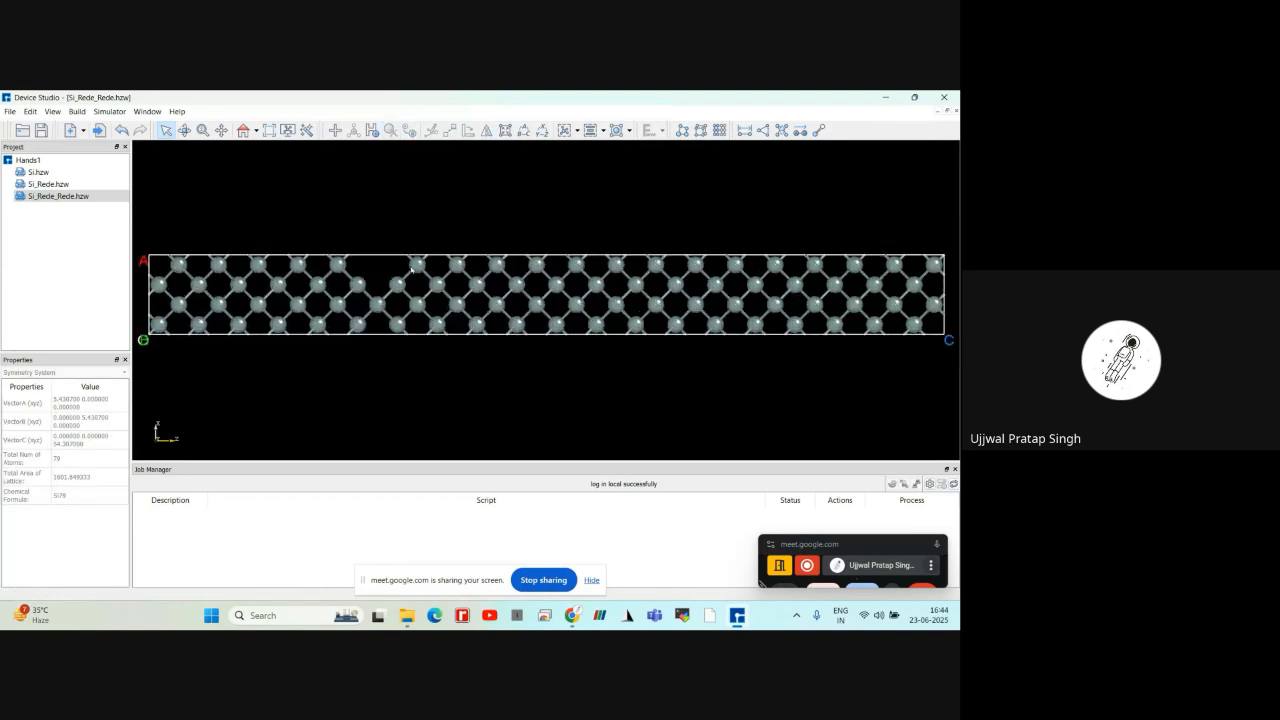
{"action": "right_click_drag", "start_coordinate": [385, 244], "coordinate": [371, 209]}
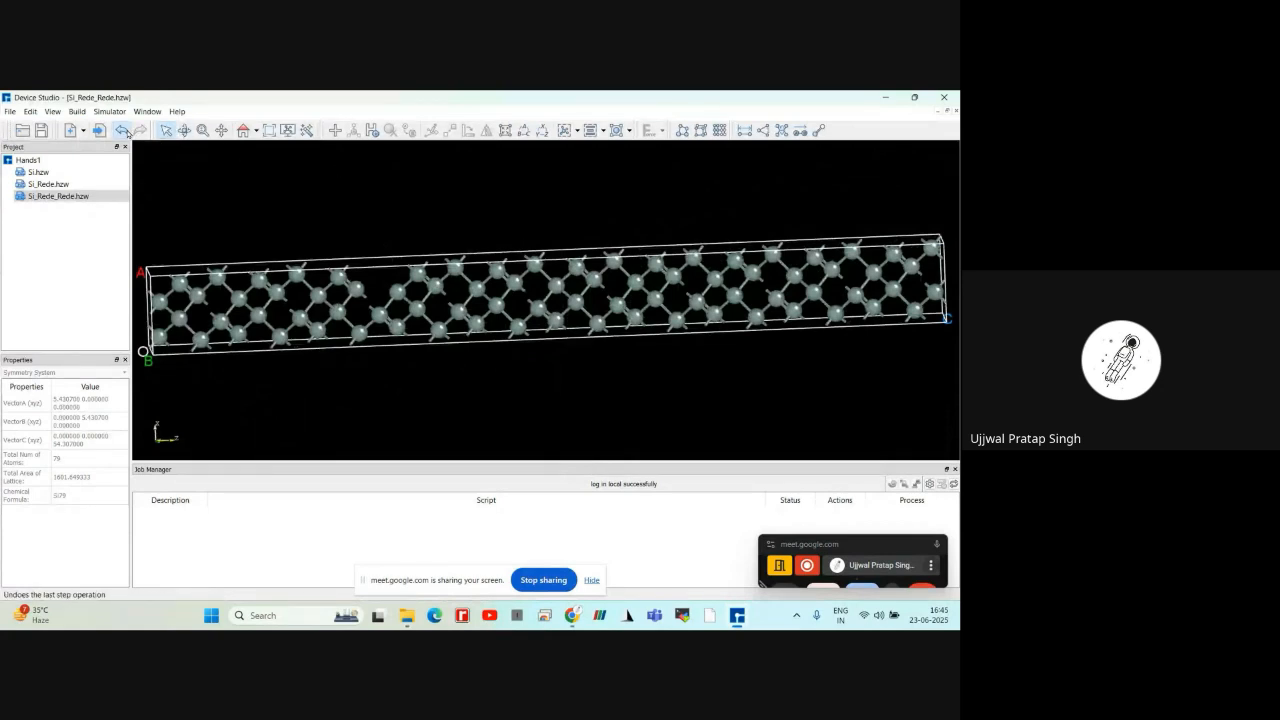
Undo the last atom deletion in the elongated cell
{"action": "left_click", "coordinate": [140, 130]}
{"action": "scroll", "coordinate": [420, 266], "scroll_direction": "down", "scroll_amount": 2}
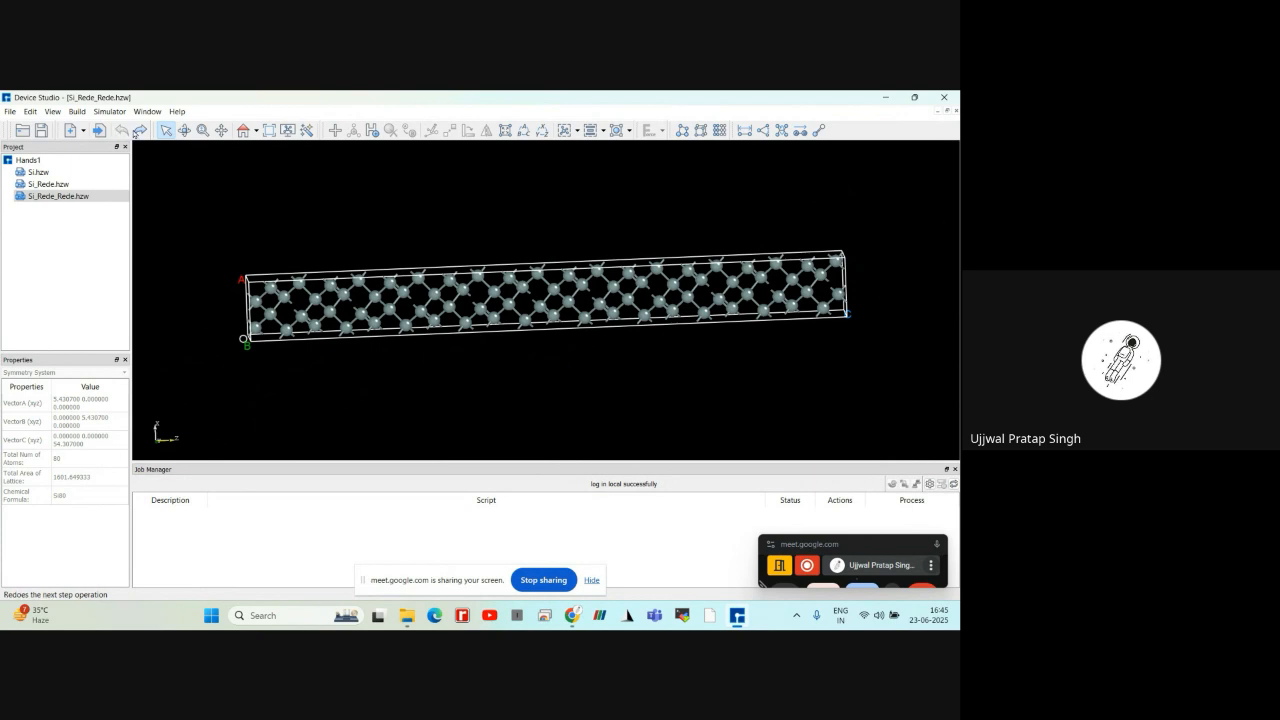
{"action": "scroll", "coordinate": [420, 266], "scroll_direction": "down", "scroll_amount": 1}
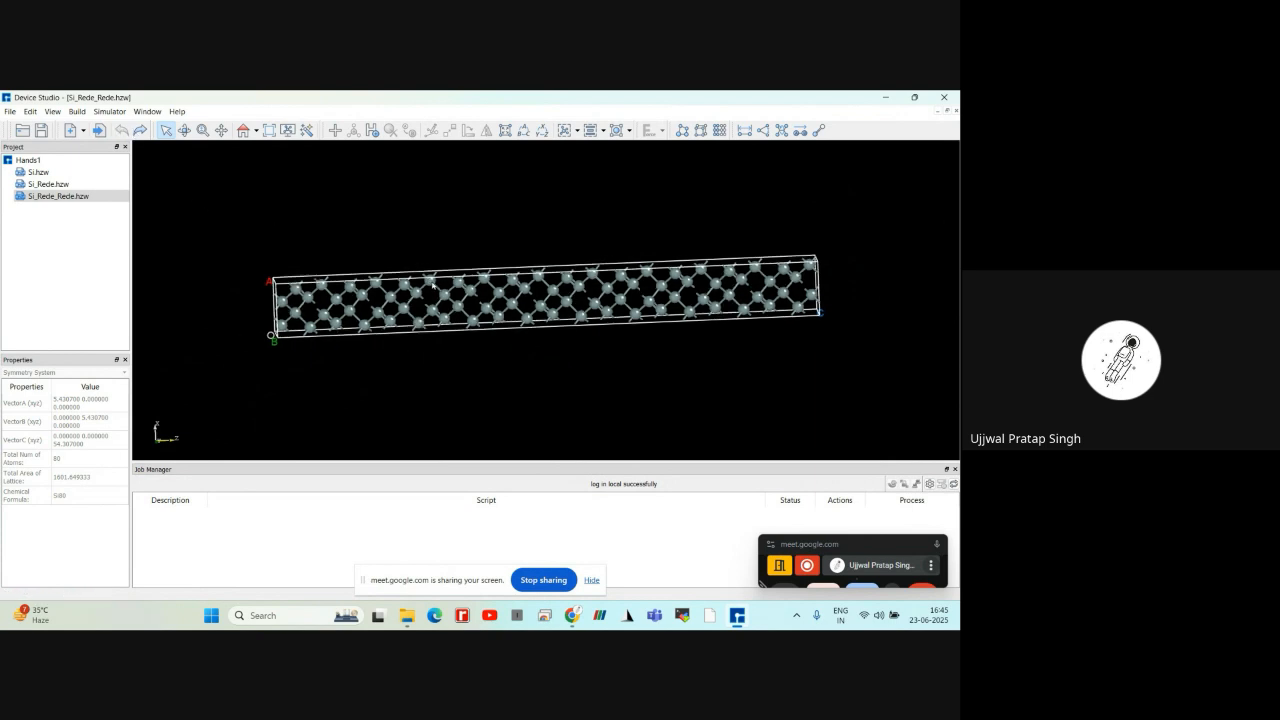
Delete the sixth silicon atom from the O-A edge in the elongated cell's uppermost row once more
{"action": "left_click", "coordinate": [429, 282]}
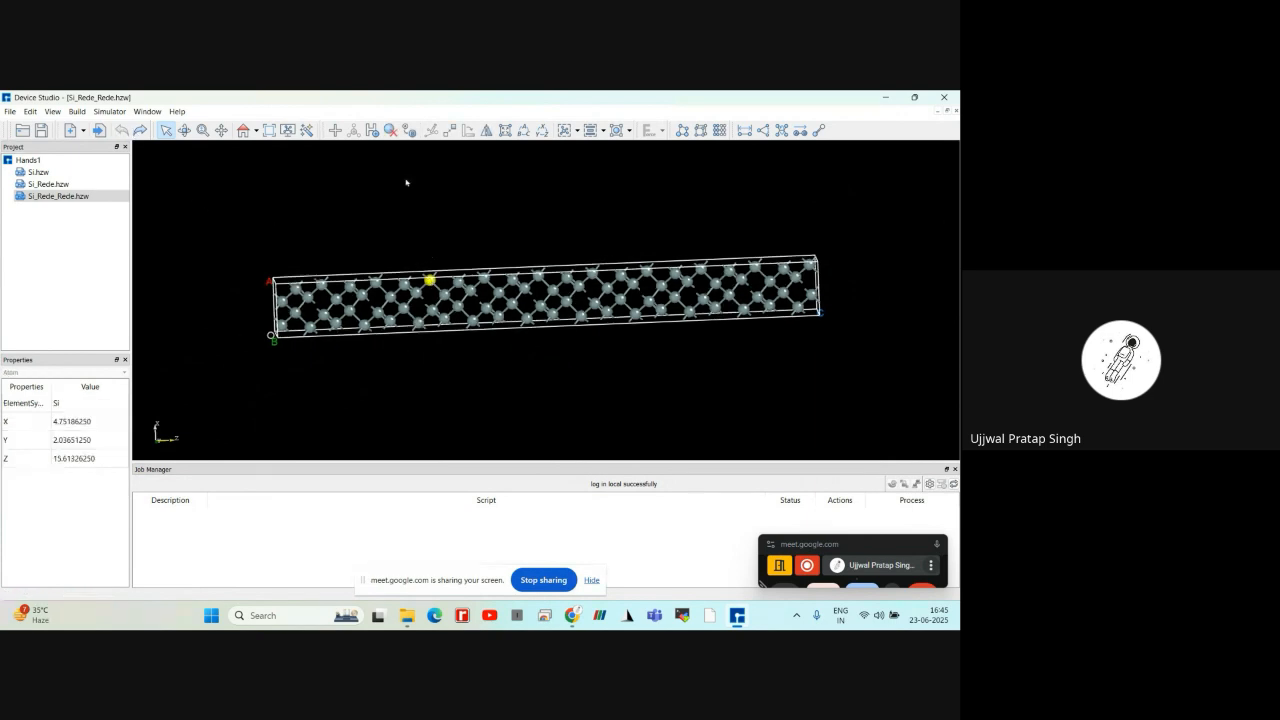
{"action": "left_click", "coordinate": [391, 131]}
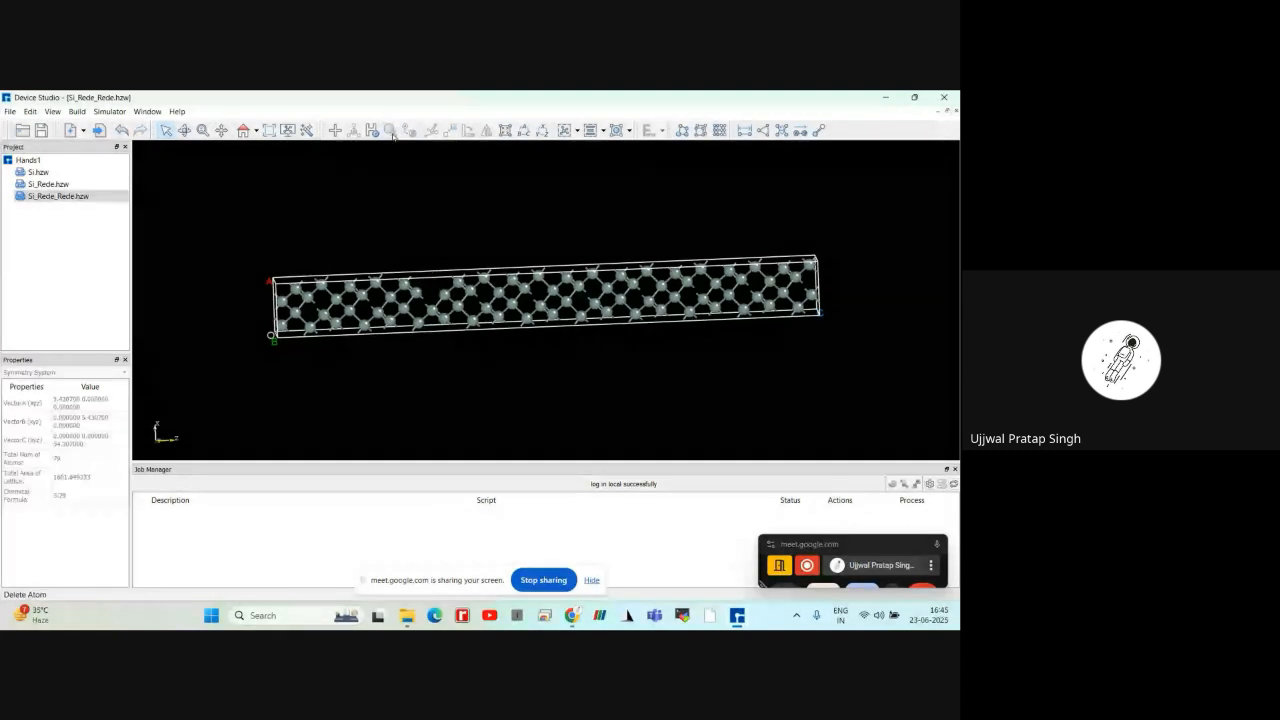
{"action": "scroll", "coordinate": [508, 348], "scroll_direction": "down", "scroll_amount": 2}
{"action": "scroll", "coordinate": [404, 257], "scroll_direction": "up", "scroll_amount": 2}
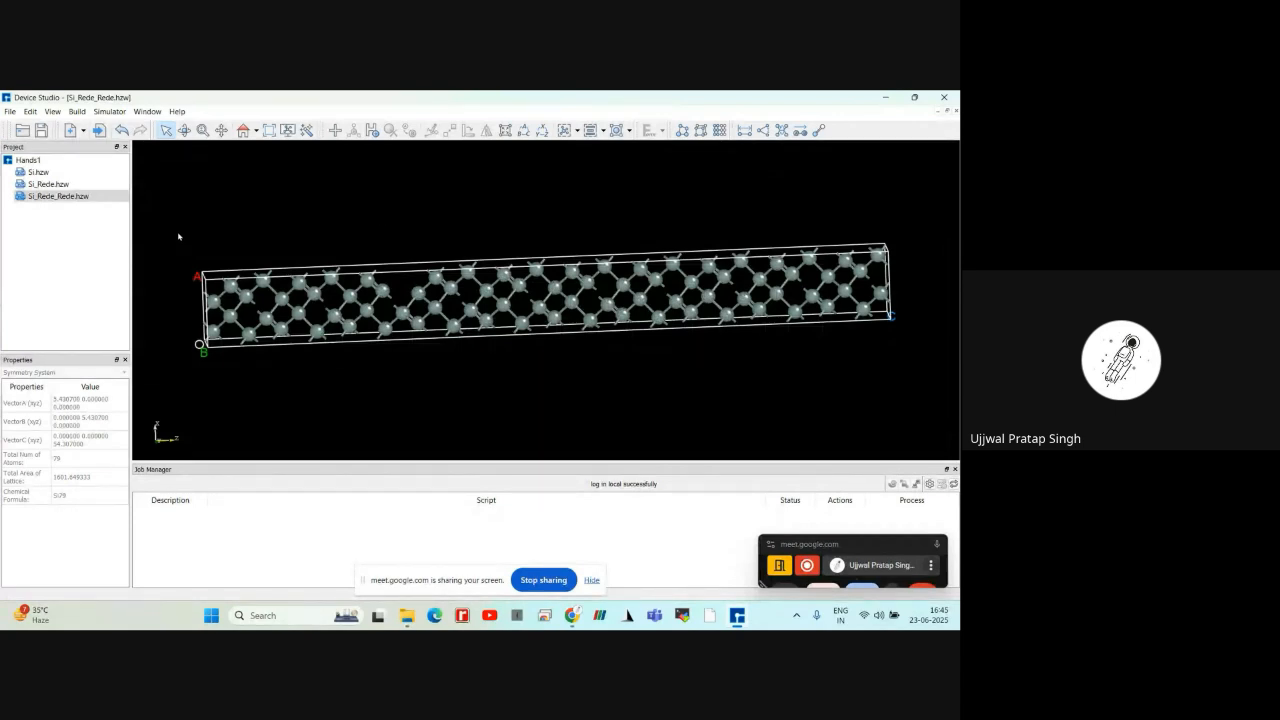
Reset the view to its original orientation, then select and delete the whole uppermost row of silicon atoms along the B side
{"action": "left_click_drag", "start_coordinate": [177, 235], "coordinate": [590, 291]}
{"action": "left_click", "coordinate": [469, 206]}
{"action": "left_click", "coordinate": [243, 133]}
{"action": "scroll", "coordinate": [380, 289], "scroll_direction": "up", "scroll_amount": 3}
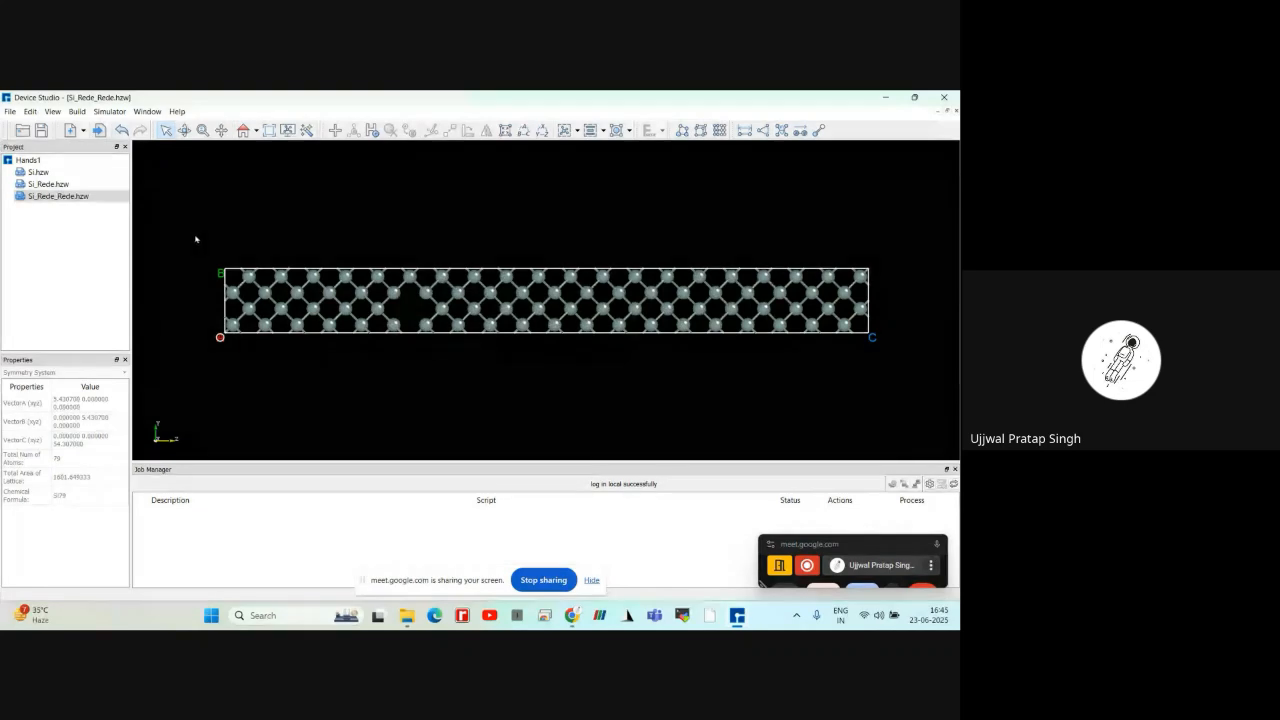
{"action": "left_click_drag", "start_coordinate": [194, 235], "coordinate": [878, 288]}
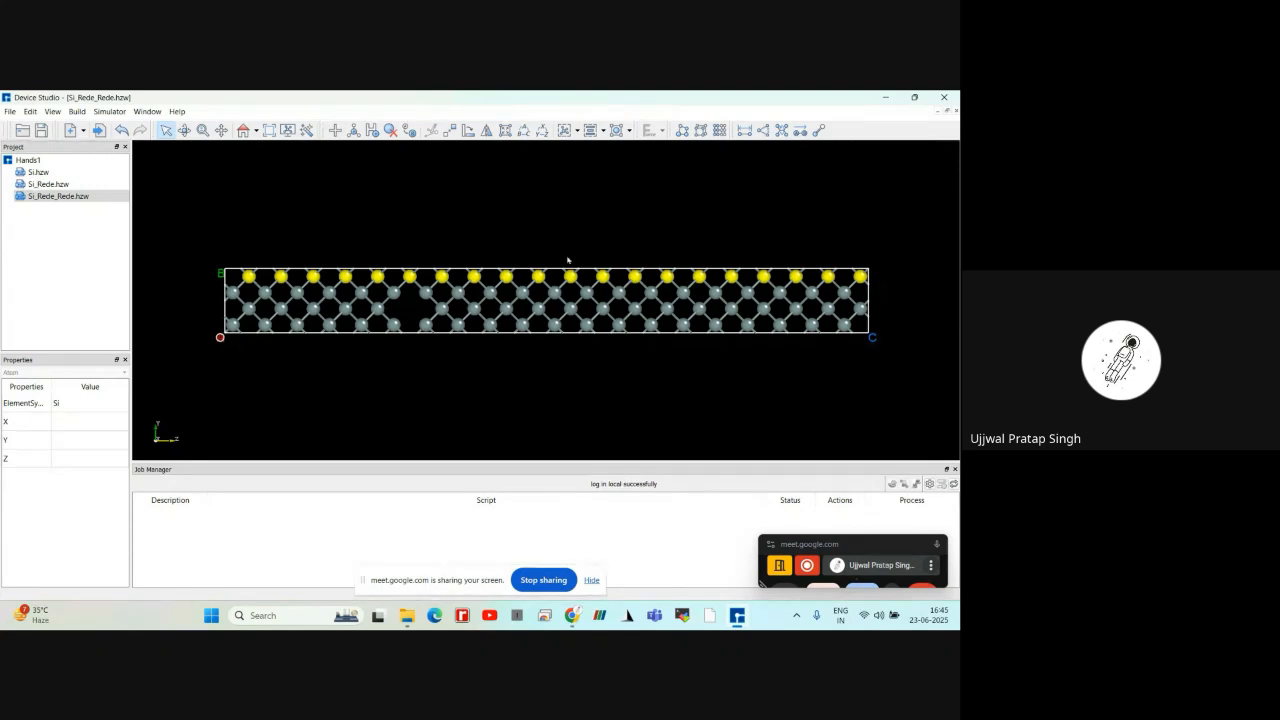
{"action": "left_click", "coordinate": [393, 132]}
{"action": "scroll", "coordinate": [417, 277], "scroll_direction": "up", "scroll_amount": 5}
{"action": "scroll", "coordinate": [412, 271], "scroll_direction": "down", "scroll_amount": 4}
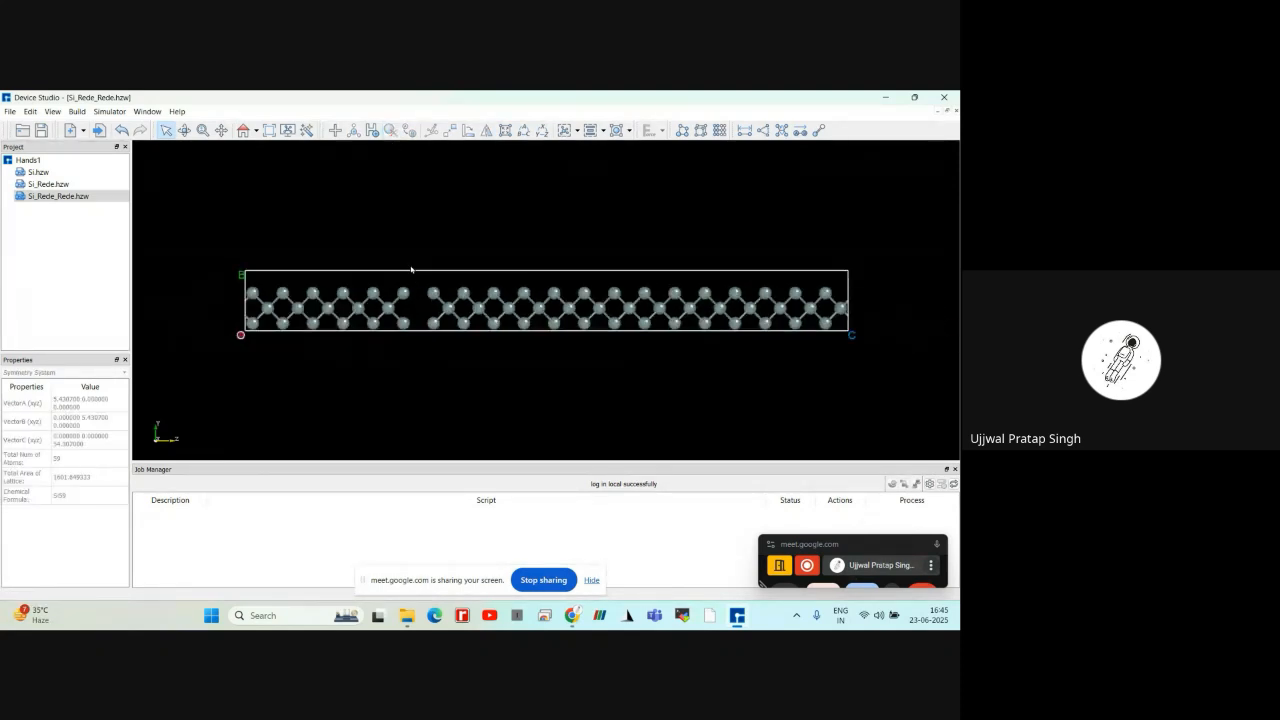
Tilt the elongated cell slightly and undo the deletion of its uppermost atom row
{"action": "mouse_move", "coordinate": [396, 227]}
{"action": "right_mouse_down"}
{"action": "mouse_move", "coordinate": [420, 282]}
{"action": "mouse_move", "coordinate": [401, 234]}
{"action": "right_mouse_up"}
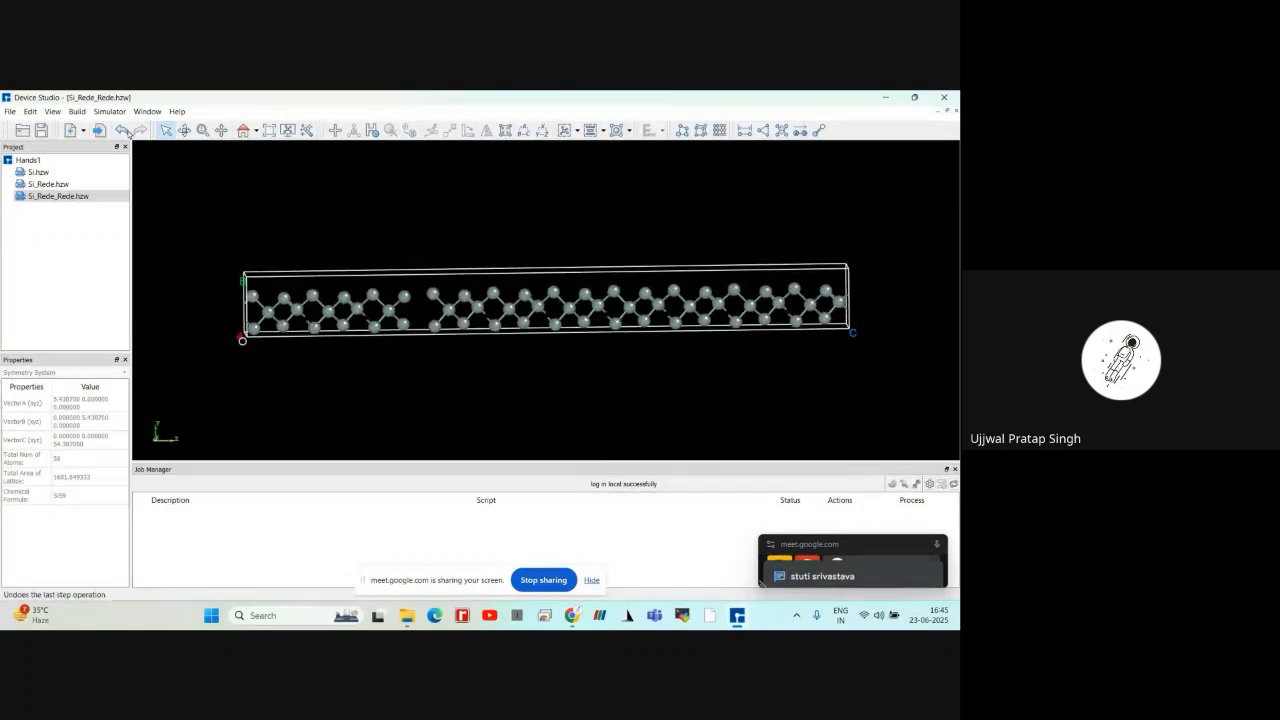
{"action": "left_click", "coordinate": [121, 130]}
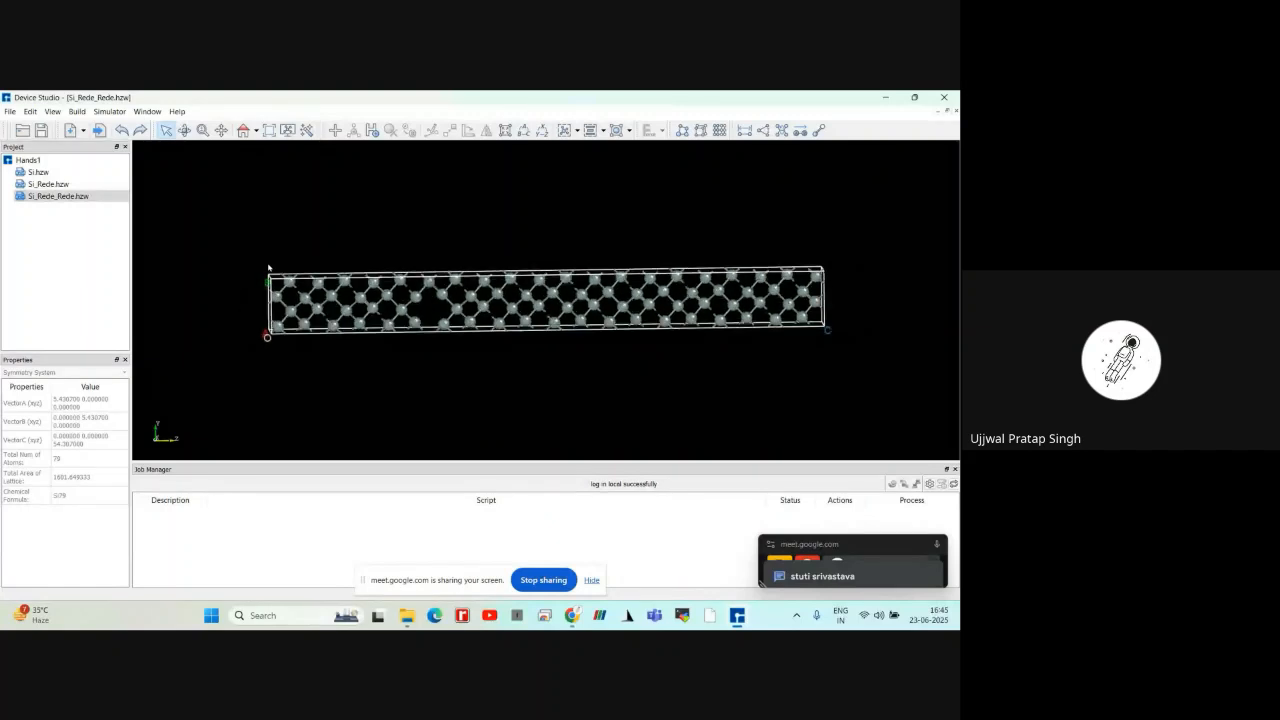
{"action": "scroll", "coordinate": [268, 267], "scroll_direction": "up", "scroll_amount": 1}
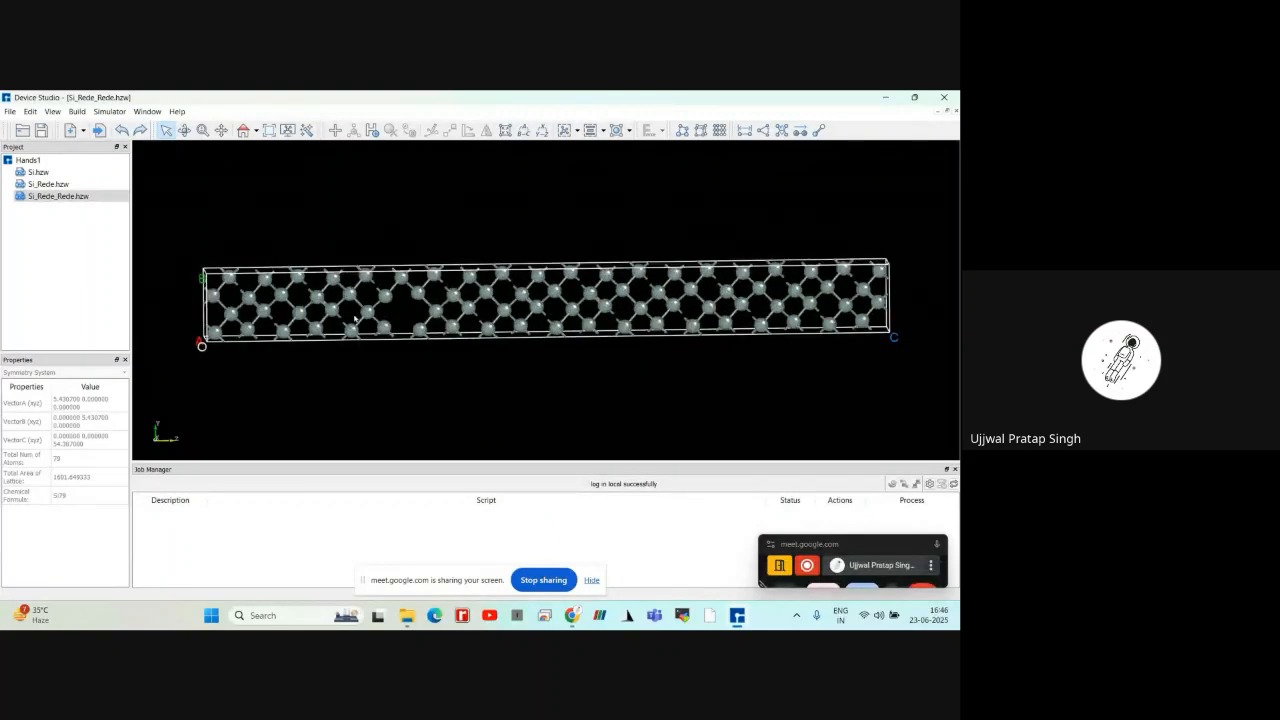
Delete the uppermost silicon row in the tilted view, together with two atoms just beneath it near the C end
{"action": "left_click", "coordinate": [385, 296]}
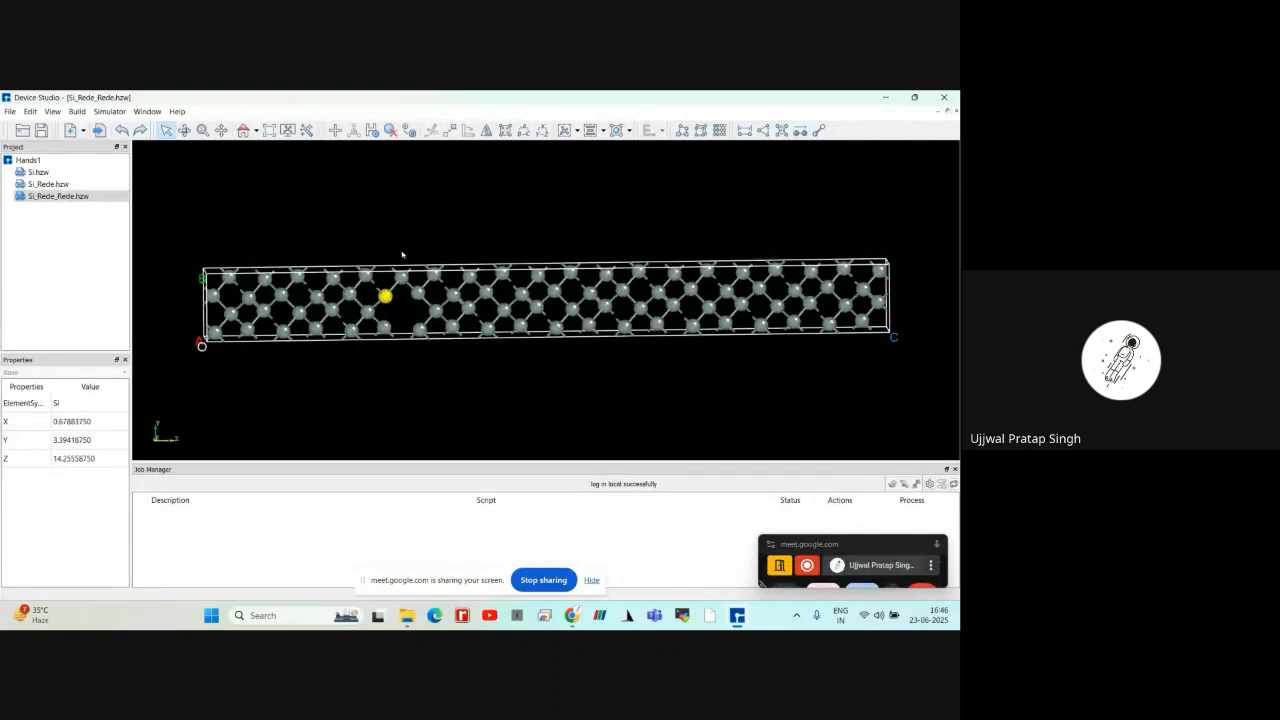
{"action": "key", "text": "Delete"}
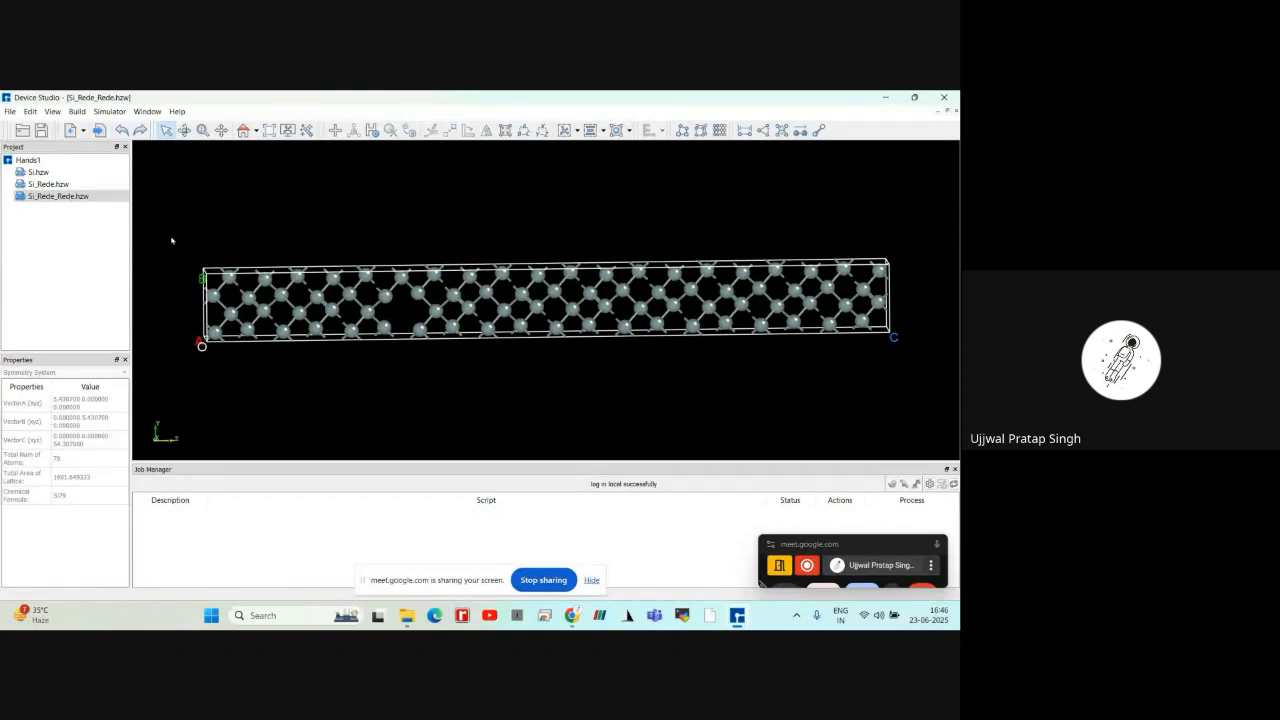
{"action": "left_click_drag", "start_coordinate": [166, 240], "coordinate": [892, 286]}
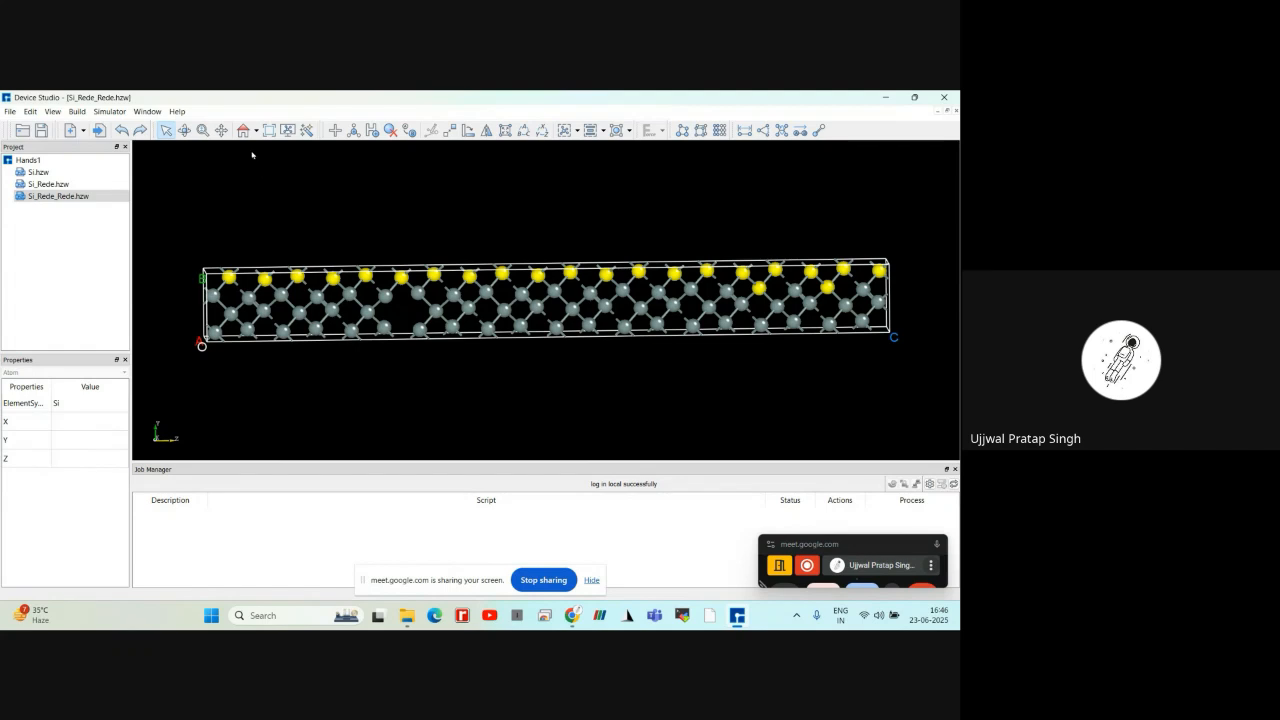
{"action": "left_click", "coordinate": [394, 133]}
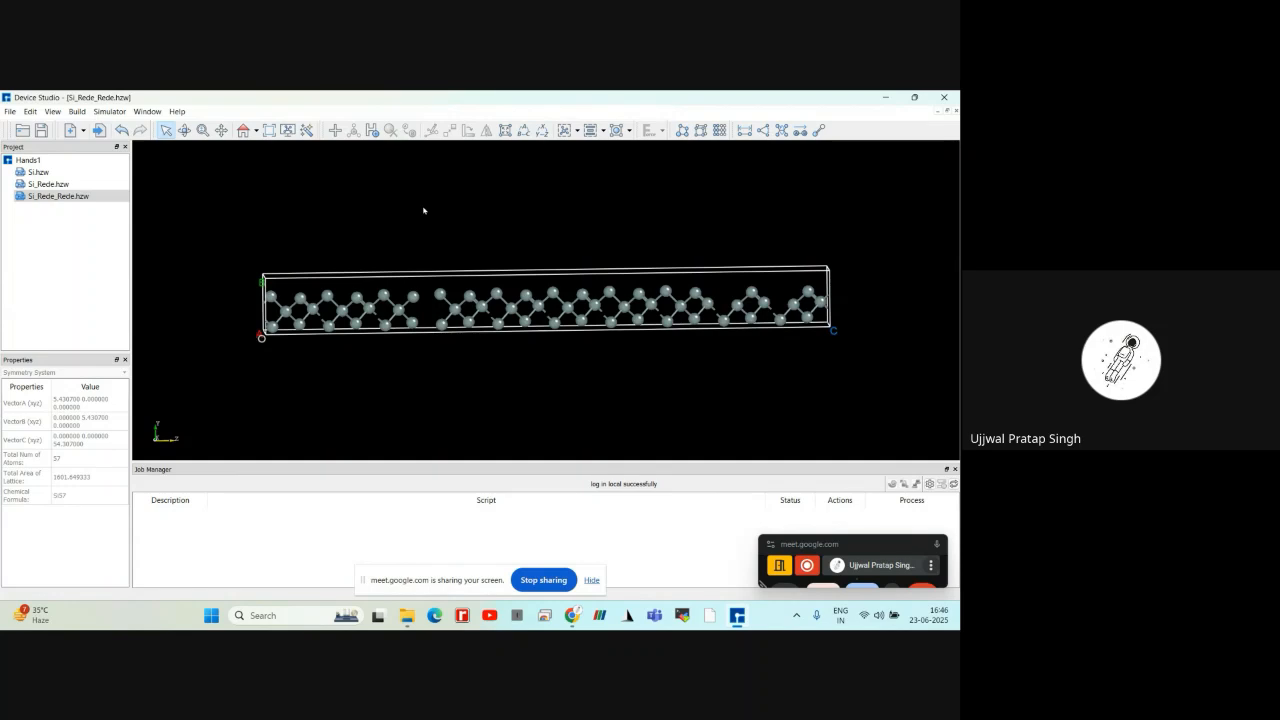
{"action": "scroll", "coordinate": [424, 211], "scroll_direction": "up", "scroll_amount": 2}
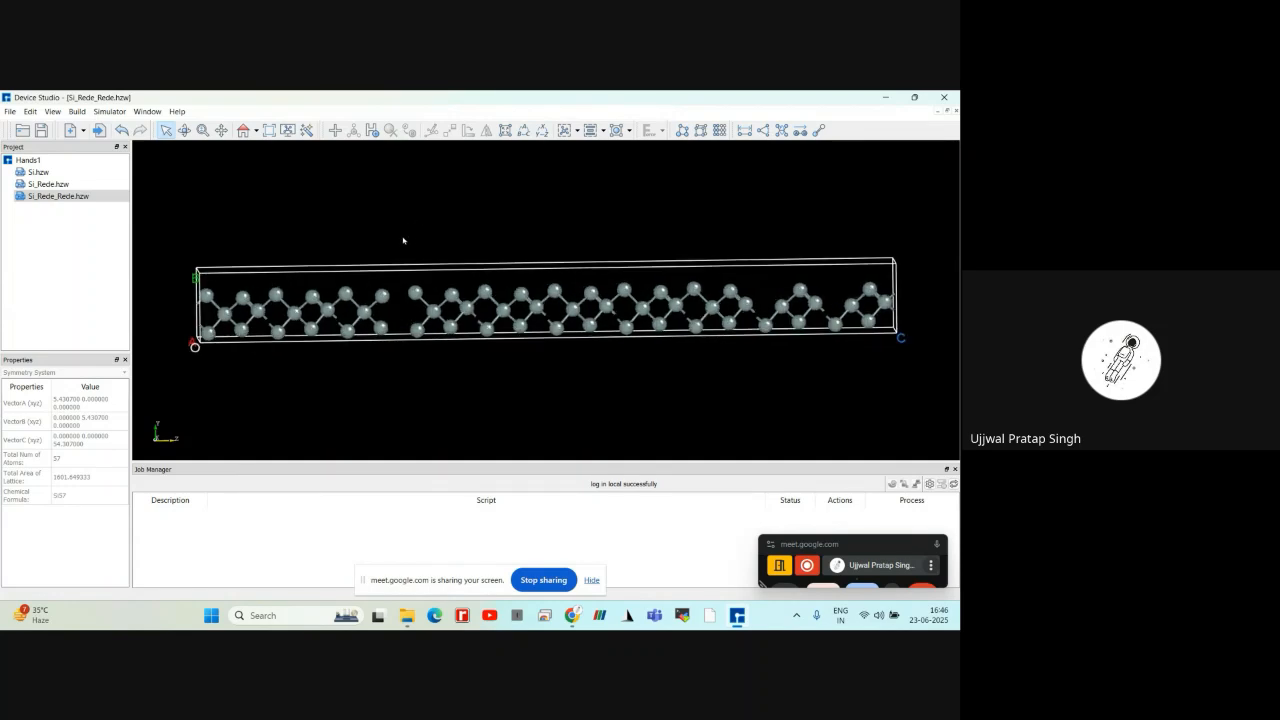
Replace the silicon atom on the O side of the gap, in the highest remaining row, with nitrogen
{"action": "left_click", "coordinate": [382, 295]}
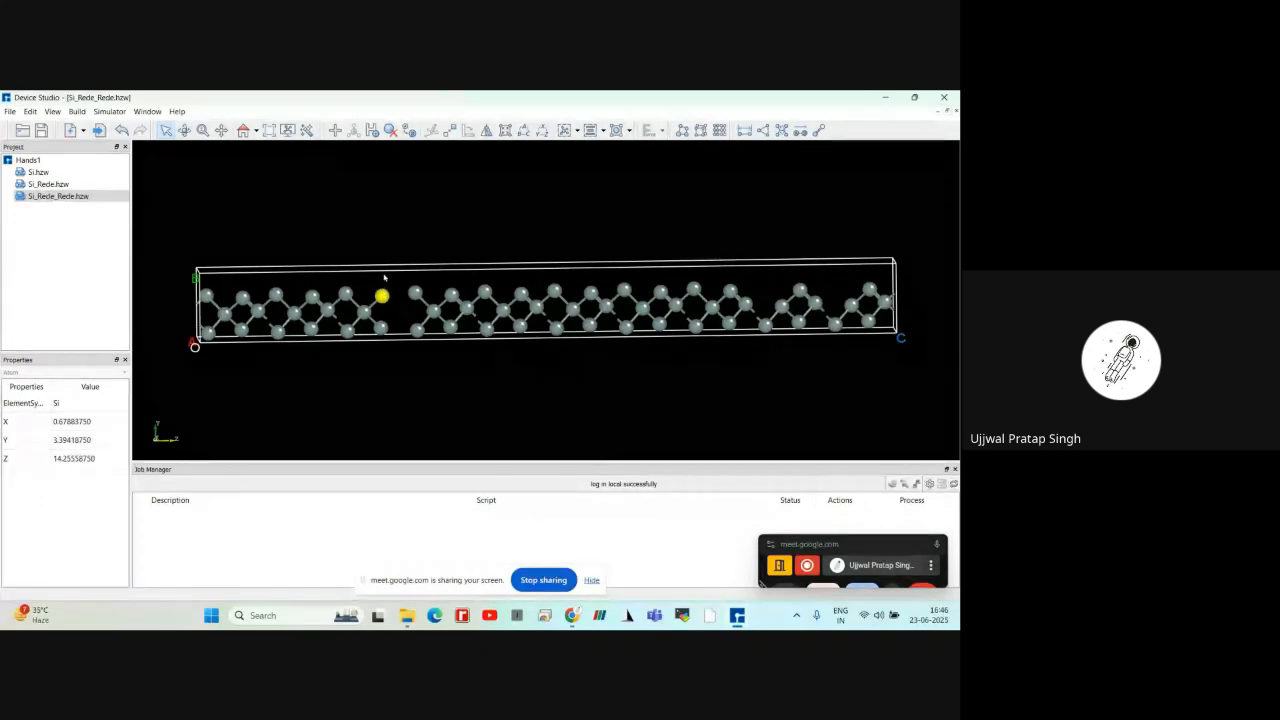
{"action": "left_click", "coordinate": [413, 136]}
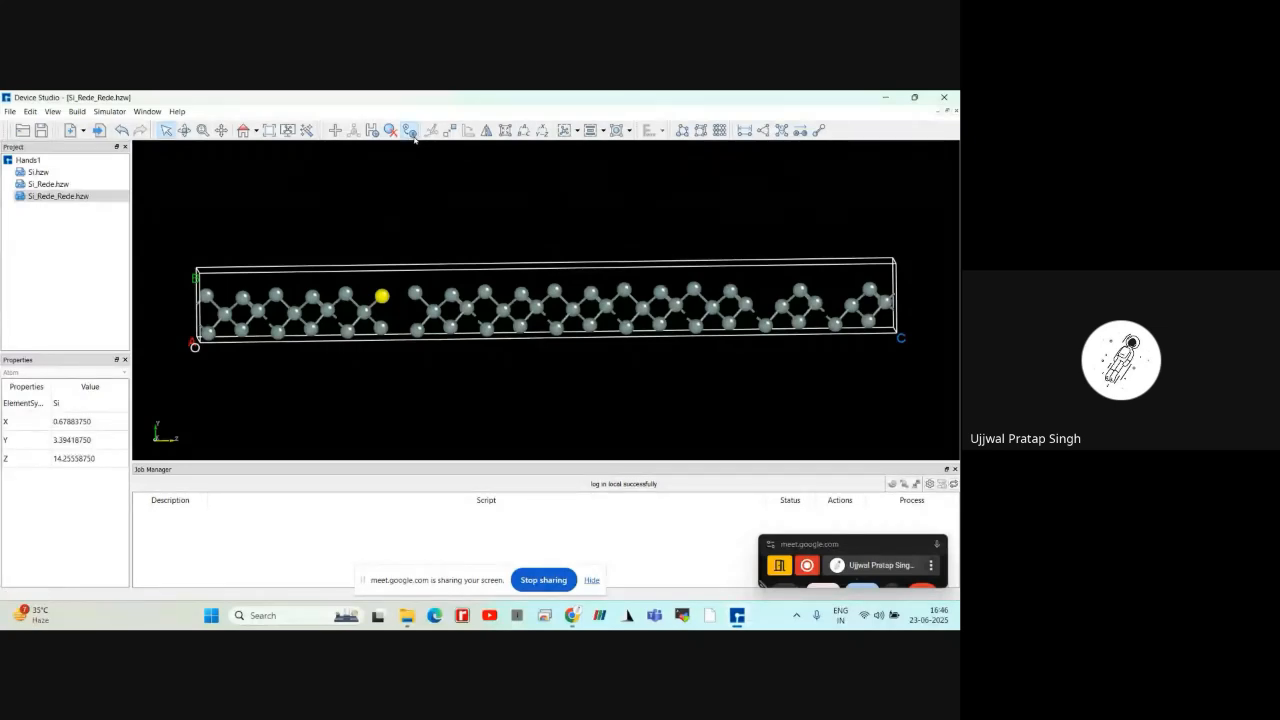
{"action": "left_click_drag", "start_coordinate": [461, 237], "coordinate": [611, 233]}
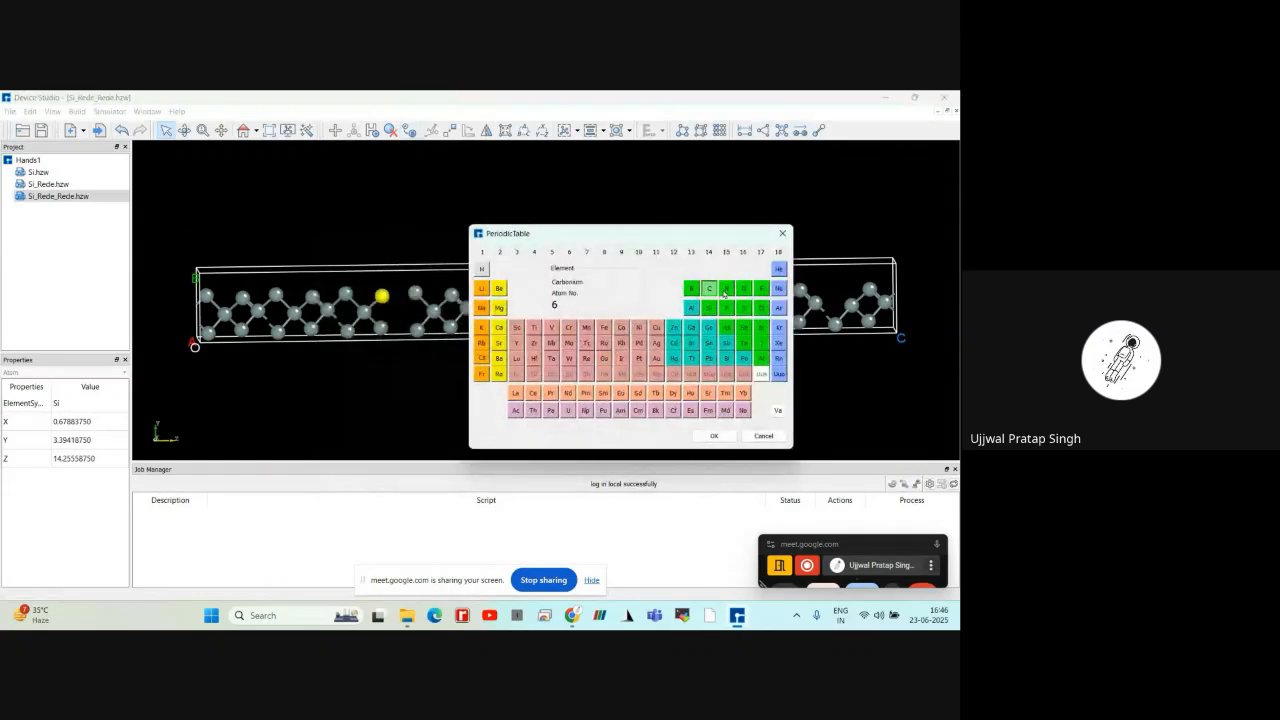
{"action": "left_click", "coordinate": [725, 290]}
{"action": "left_click", "coordinate": [714, 435]}
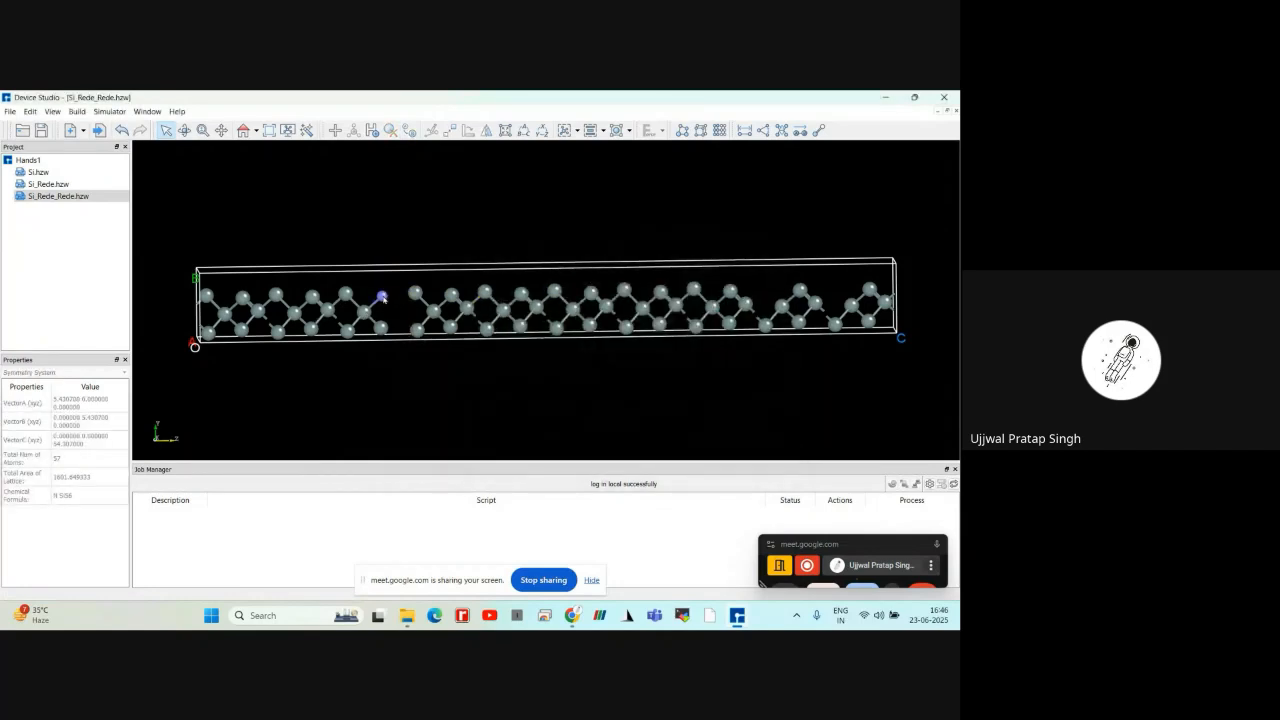
{"action": "scroll", "coordinate": [353, 300], "scroll_direction": "up", "scroll_amount": 2}
{"action": "scroll", "coordinate": [300, 304], "scroll_direction": "down", "scroll_amount": 3}
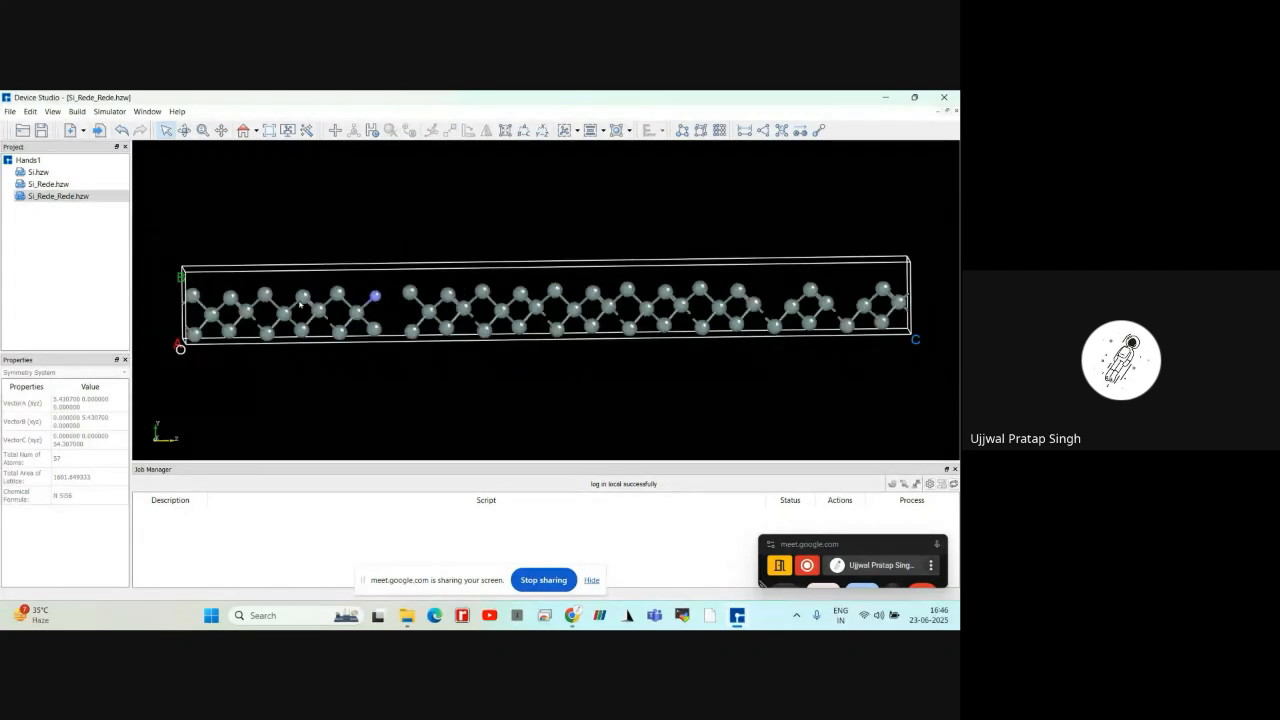
{"action": "scroll", "coordinate": [300, 304], "scroll_direction": "down", "scroll_amount": 1}
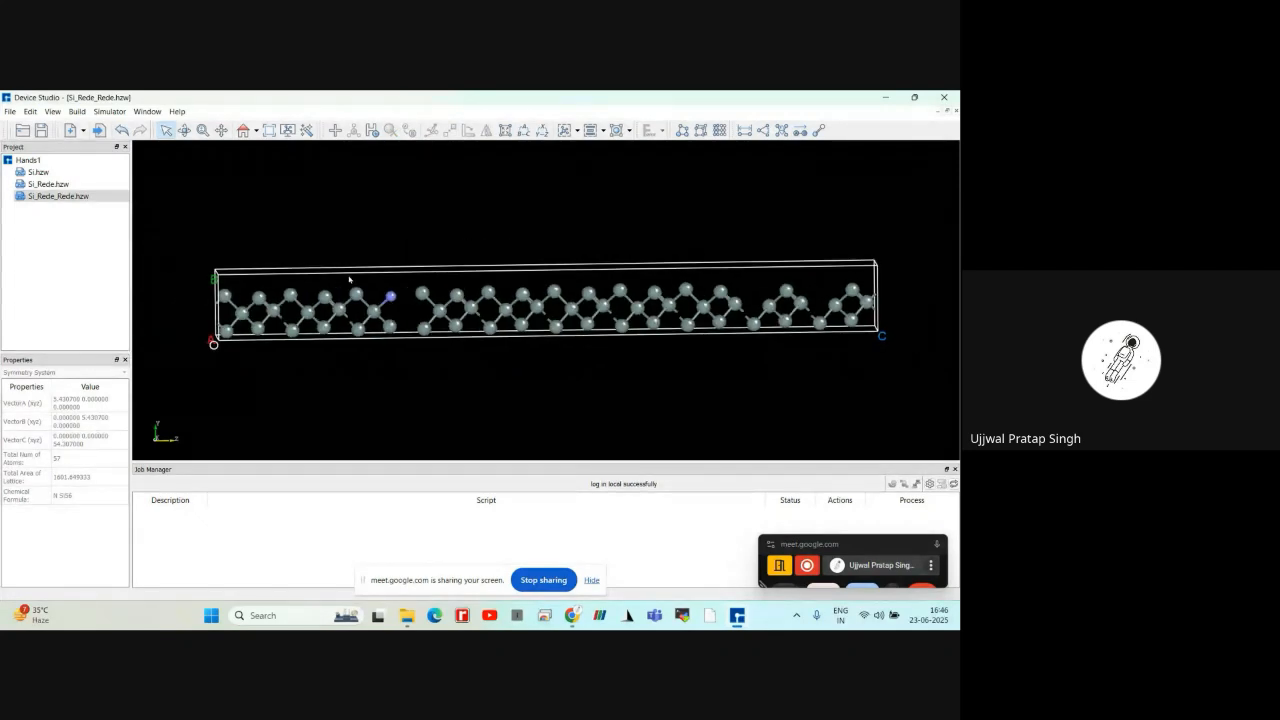
Undo the nitrogen substitution and replace the same silicon atom beside the gap with oxygen
{"action": "left_click", "coordinate": [122, 132]}
{"action": "left_click", "coordinate": [391, 297]}
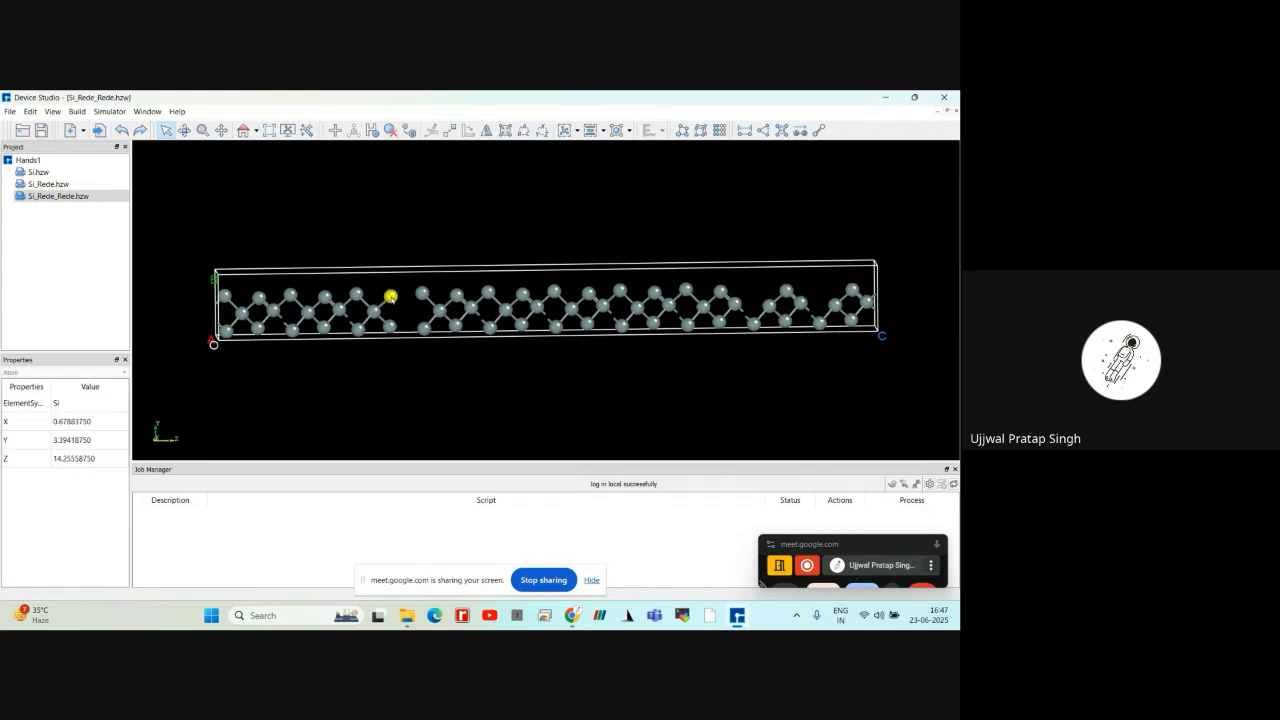
{"action": "left_click", "coordinate": [416, 134]}
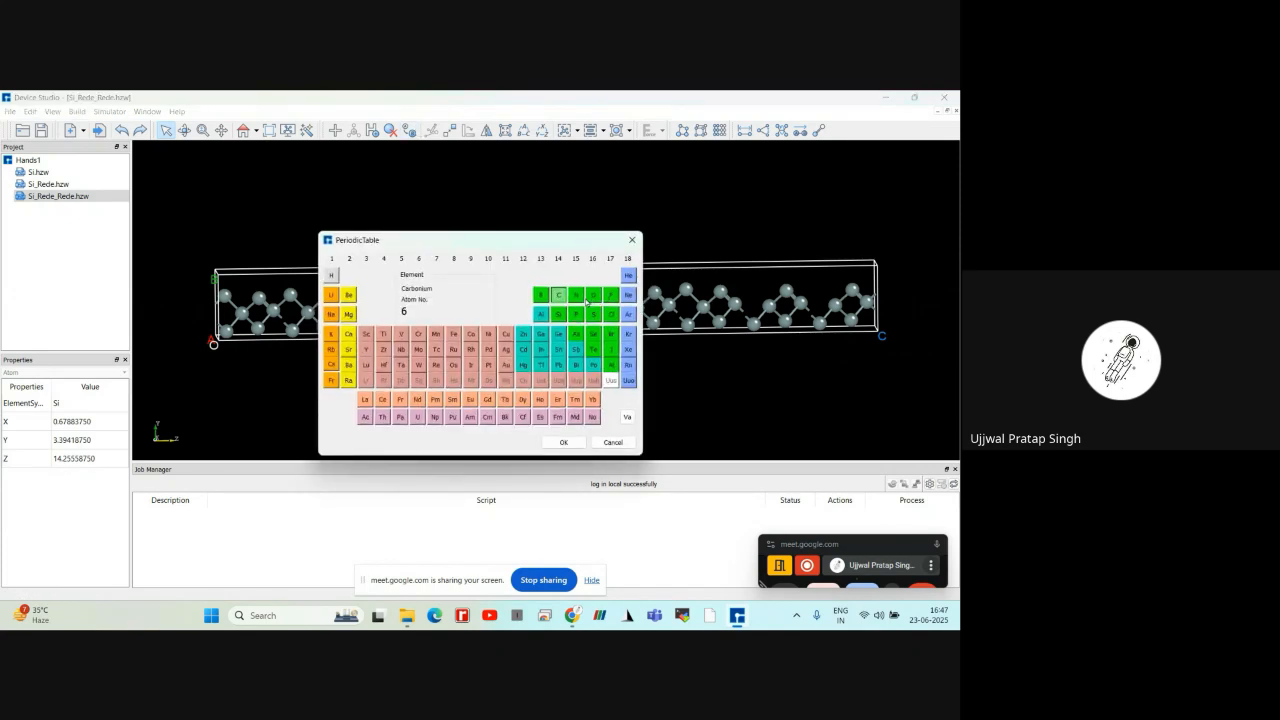
{"action": "left_click", "coordinate": [577, 295]}
{"action": "left_click", "coordinate": [593, 295]}
{"action": "left_click", "coordinate": [564, 441]}
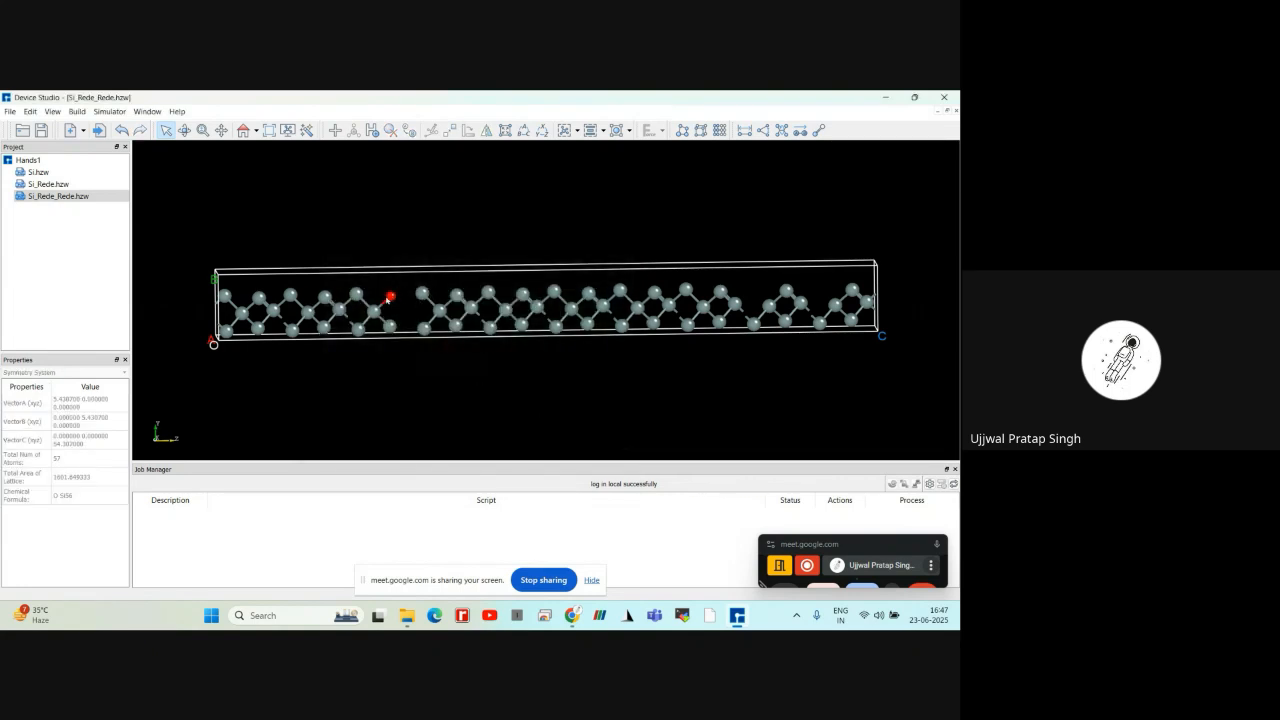
Examine the element and coordinates of the oxygen atom and its bonded silicon neighbour, and check the structure's chemical formula
{"action": "left_click", "coordinate": [390, 298]}
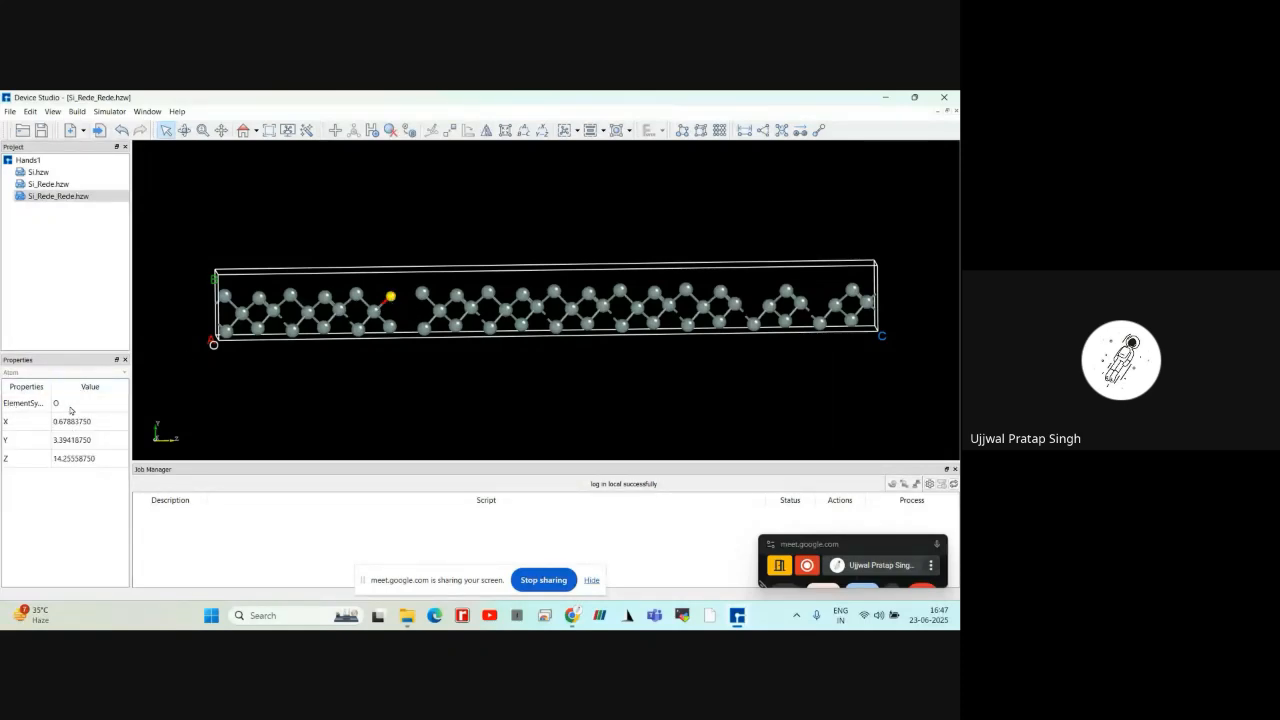
{"action": "left_click", "coordinate": [398, 365]}
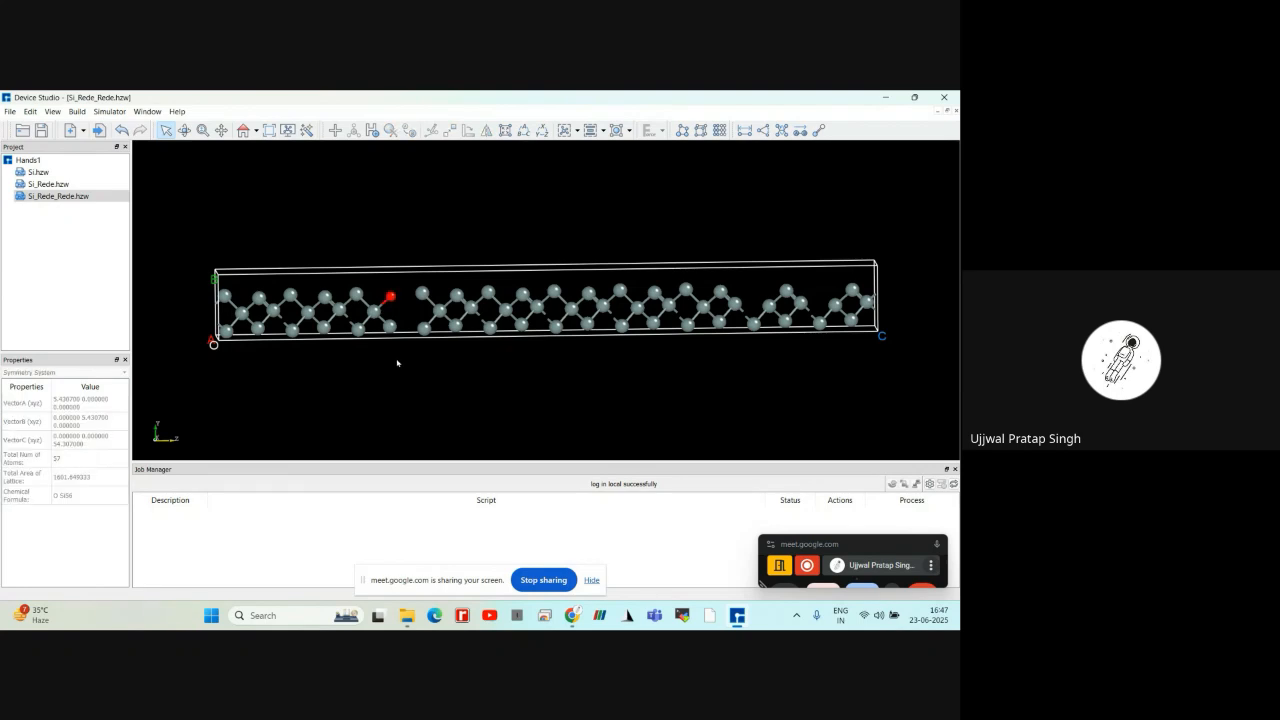
{"action": "left_click", "coordinate": [377, 318]}
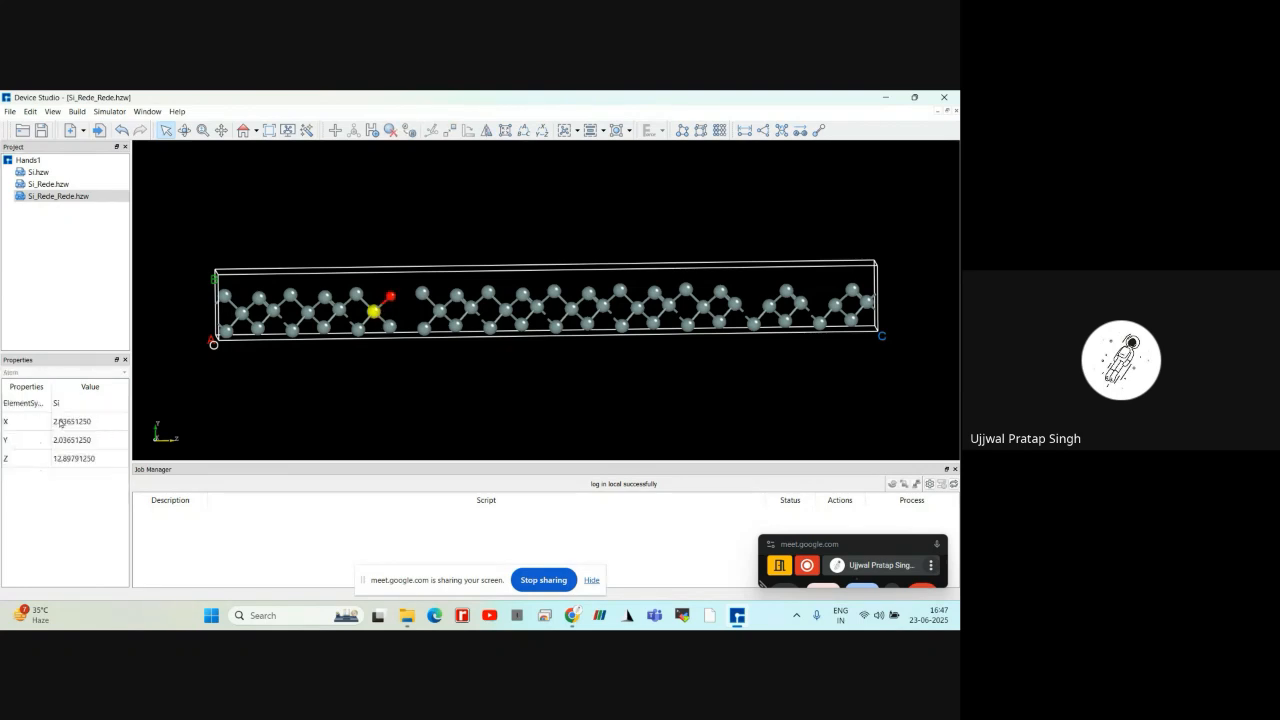
{"action": "left_click", "coordinate": [440, 438]}
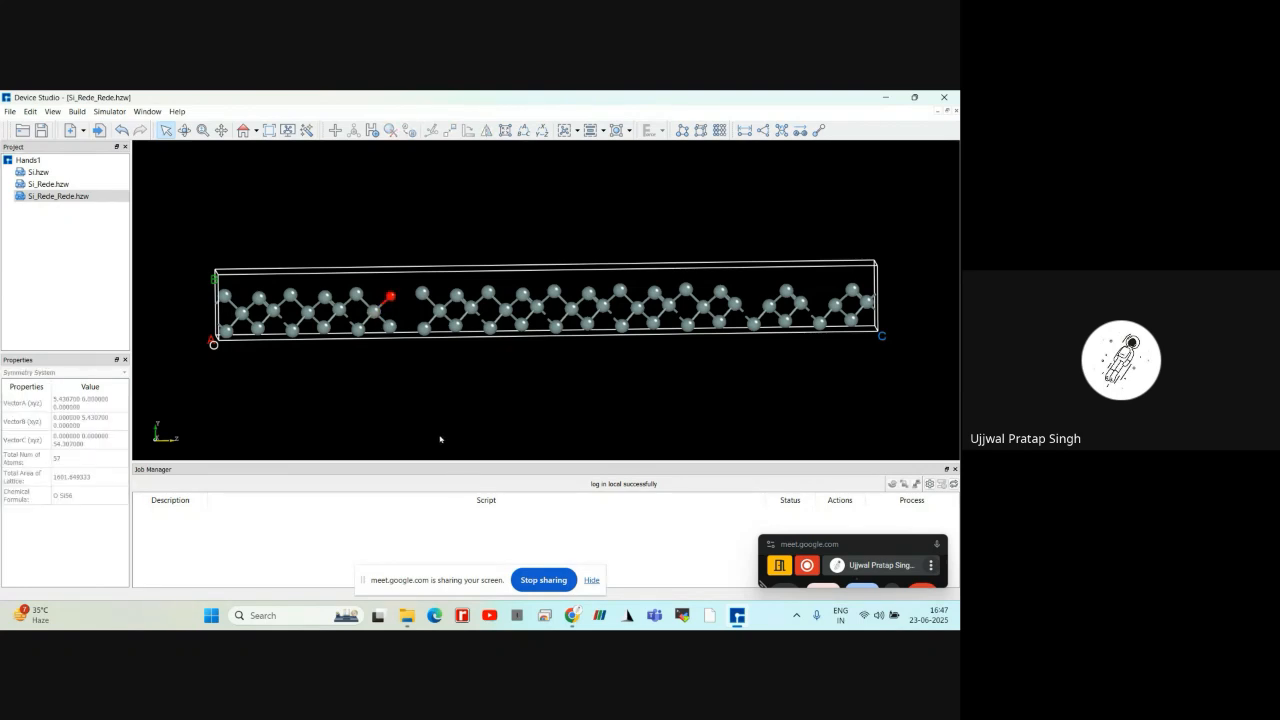
{"action": "scroll", "coordinate": [440, 439], "scroll_direction": "up", "scroll_amount": 2}
{"action": "scroll", "coordinate": [440, 439], "scroll_direction": "down", "scroll_amount": 3}
{"action": "scroll", "coordinate": [440, 439], "scroll_direction": "up", "scroll_amount": 2}
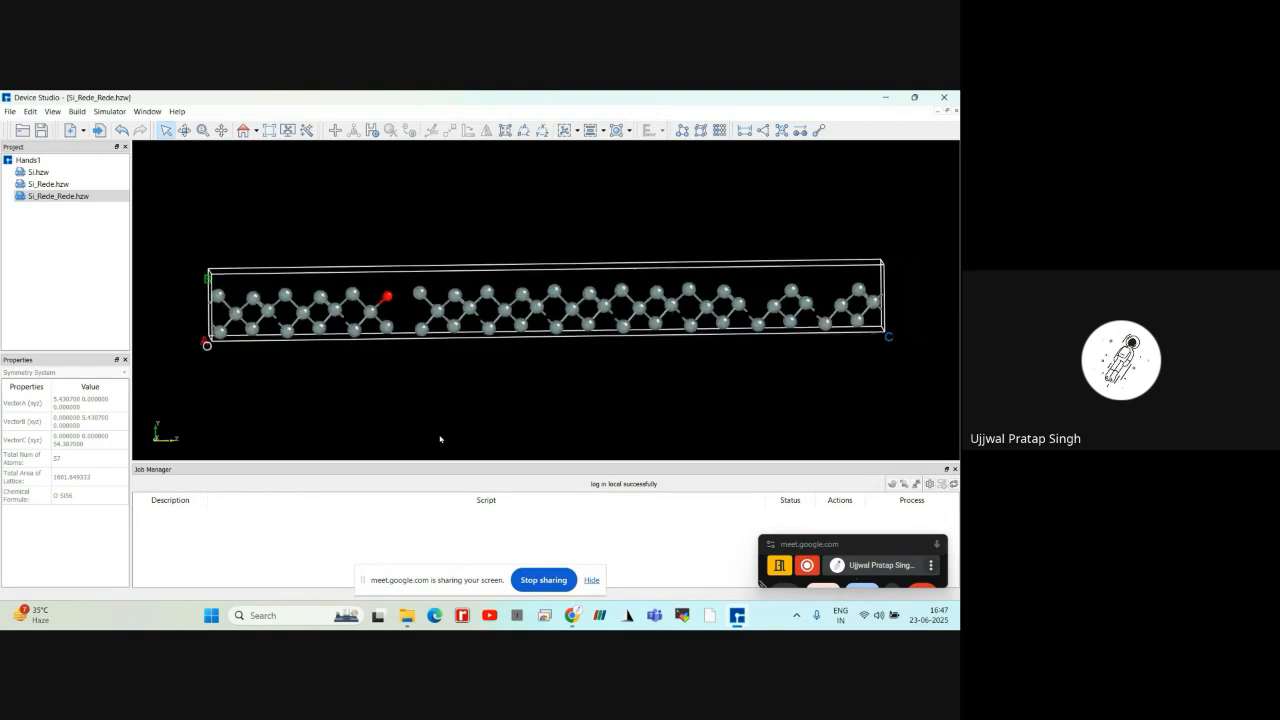
{"action": "left_click", "coordinate": [388, 297]}
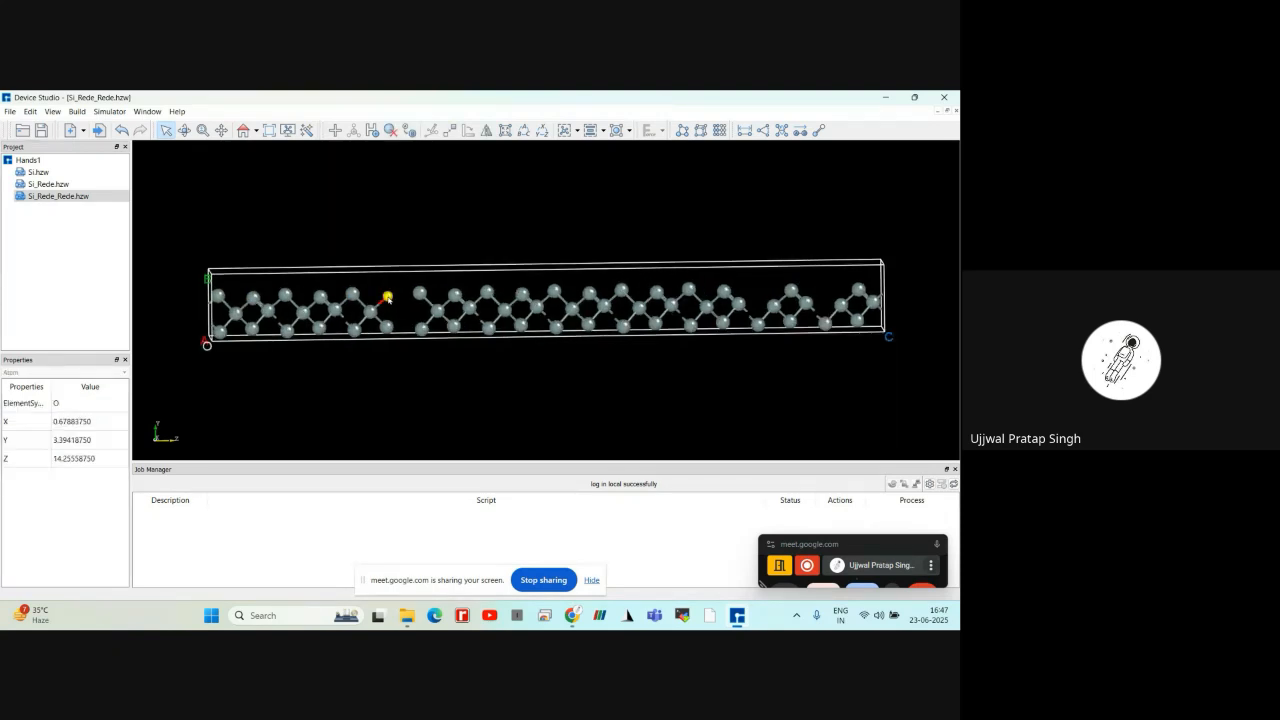
{"action": "left_click", "coordinate": [329, 387]}
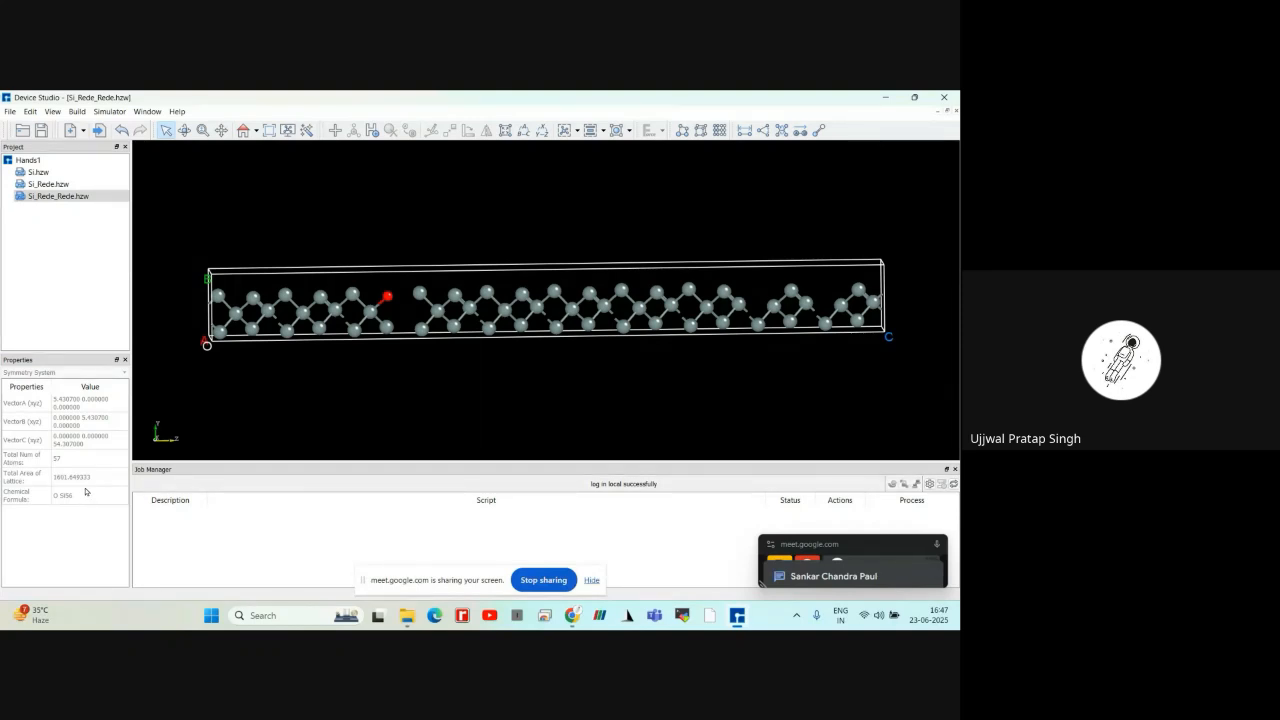
Undo the oxygen substitution, the row deletion and the single-atom deletion to restore the full elongated silicon cell
{"action": "left_click", "coordinate": [122, 131]}
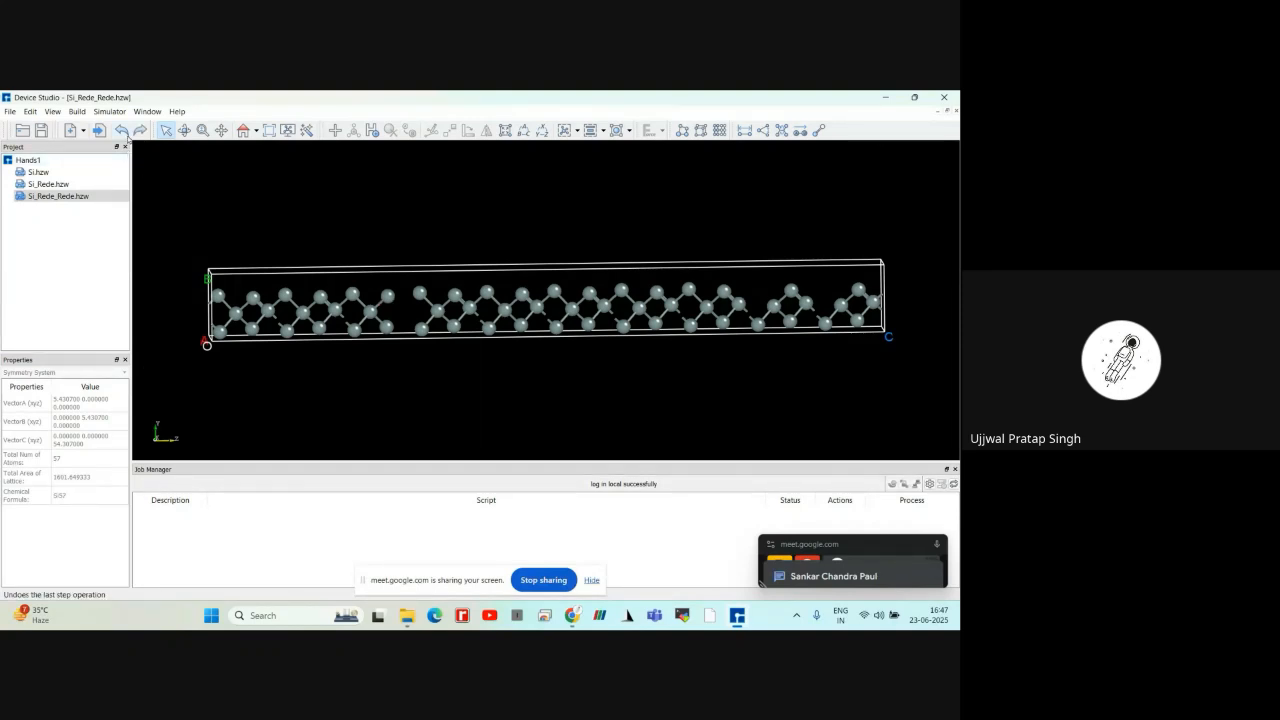
{"action": "left_click", "coordinate": [122, 131]}
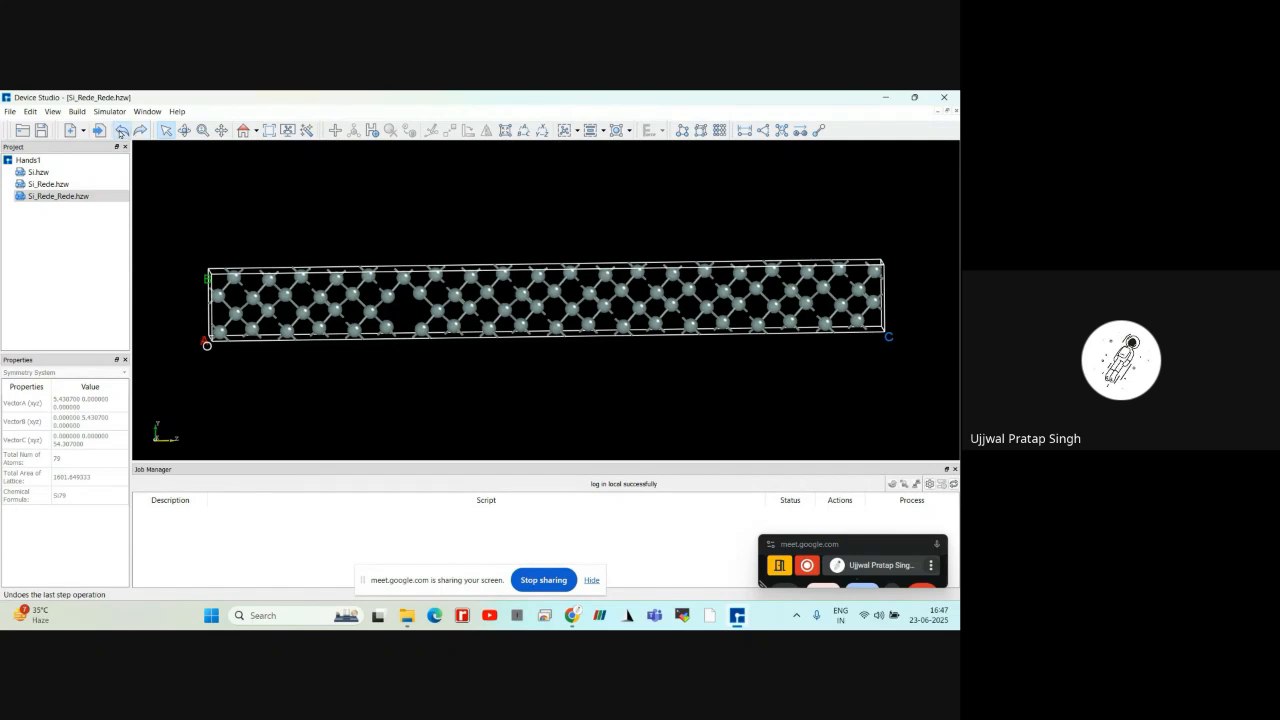
{"action": "left_click", "coordinate": [122, 131]}
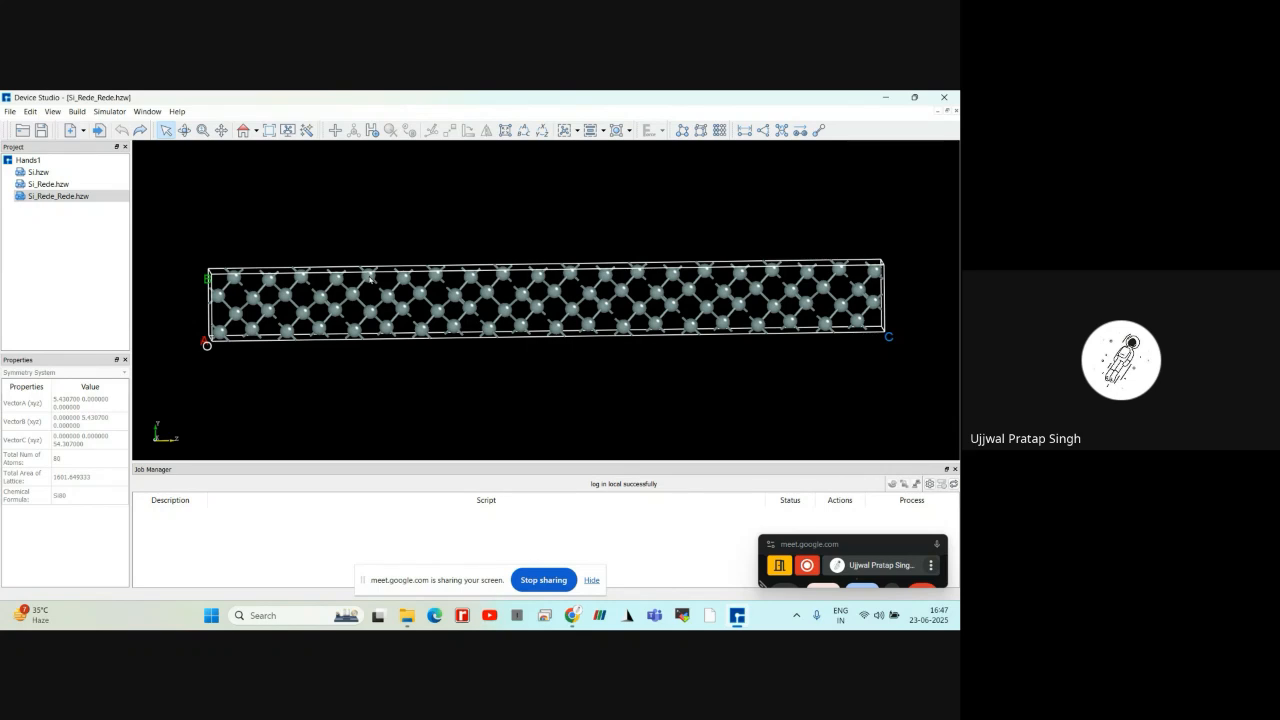
Delete the fifth silicon atom from the O end of the highest row and the remaining atoms of that row
{"action": "left_click", "coordinate": [369, 276]}
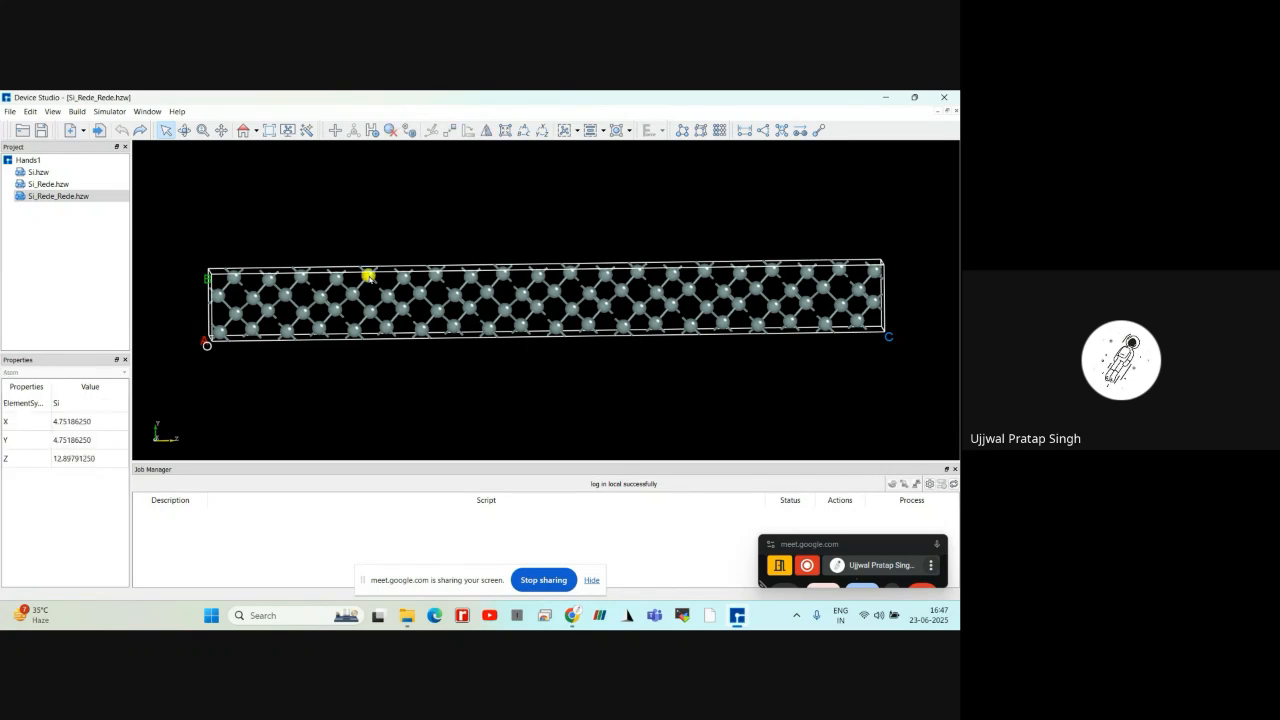
{"action": "left_click", "coordinate": [388, 131]}
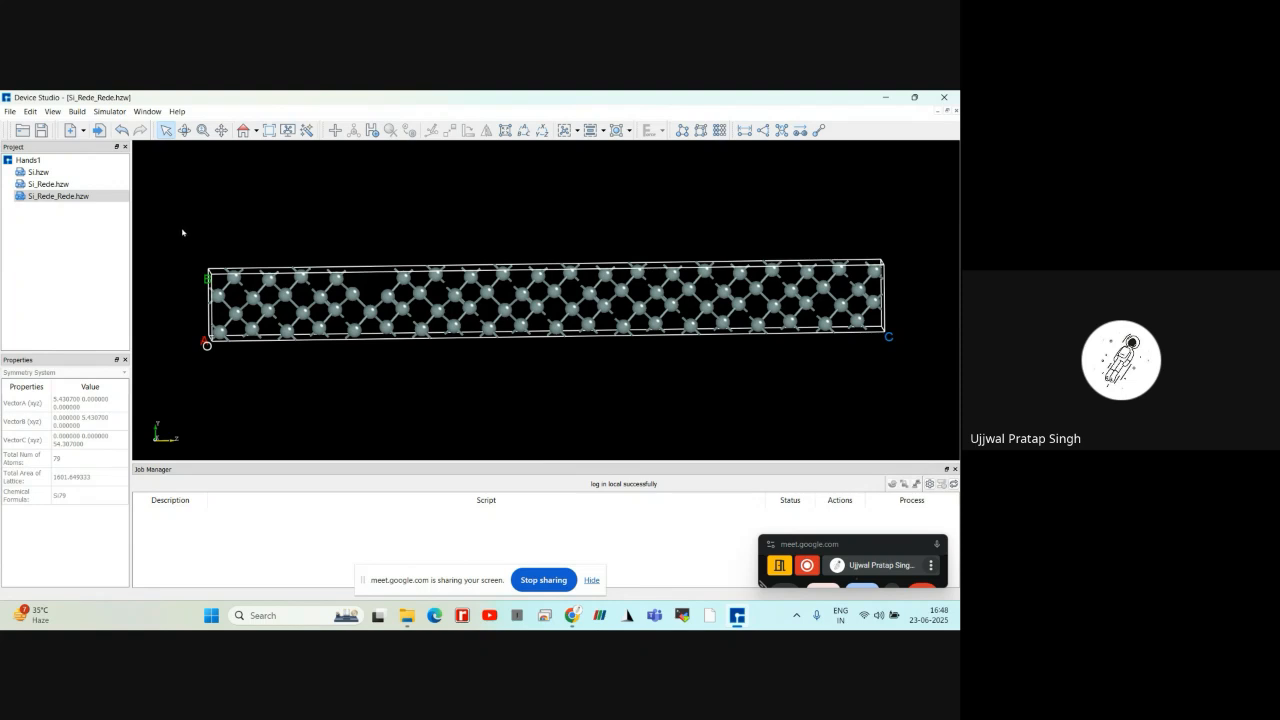
{"action": "left_click_drag", "start_coordinate": [178, 230], "coordinate": [373, 297]}
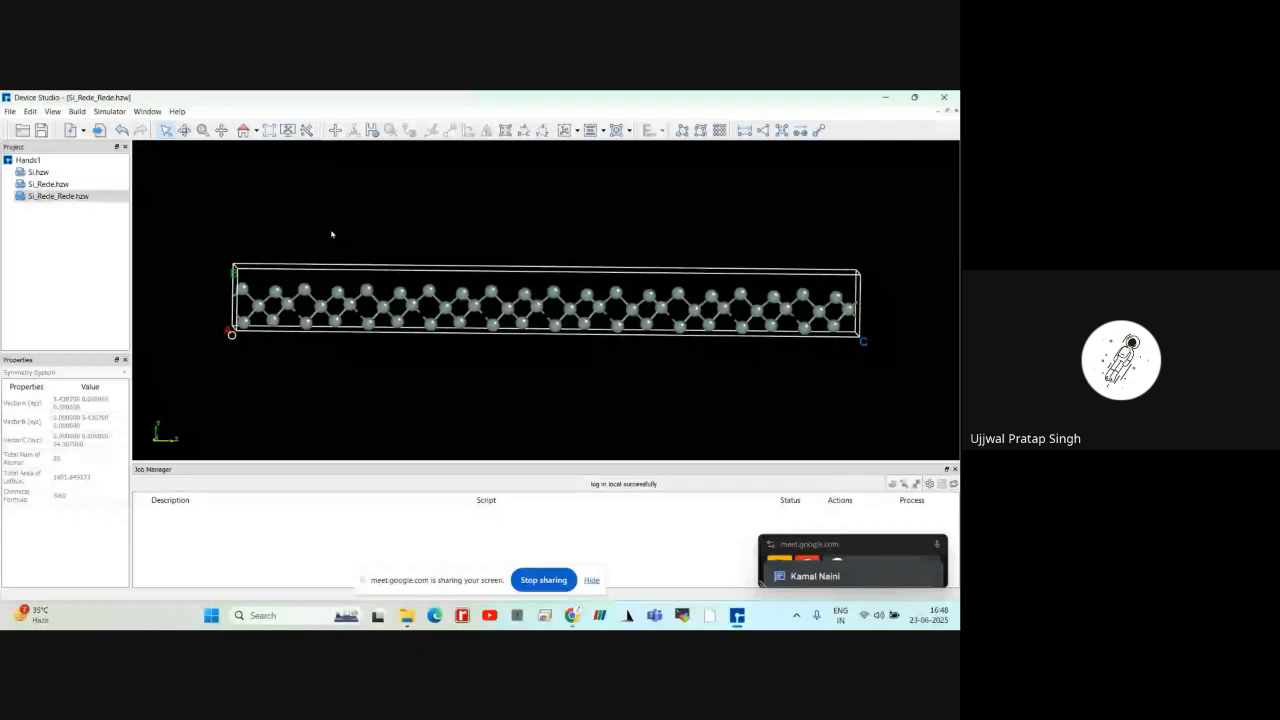
Replace the third silicon atom from the O end of the highest remaining row with nitrogen
{"action": "left_click", "coordinate": [304, 290]}
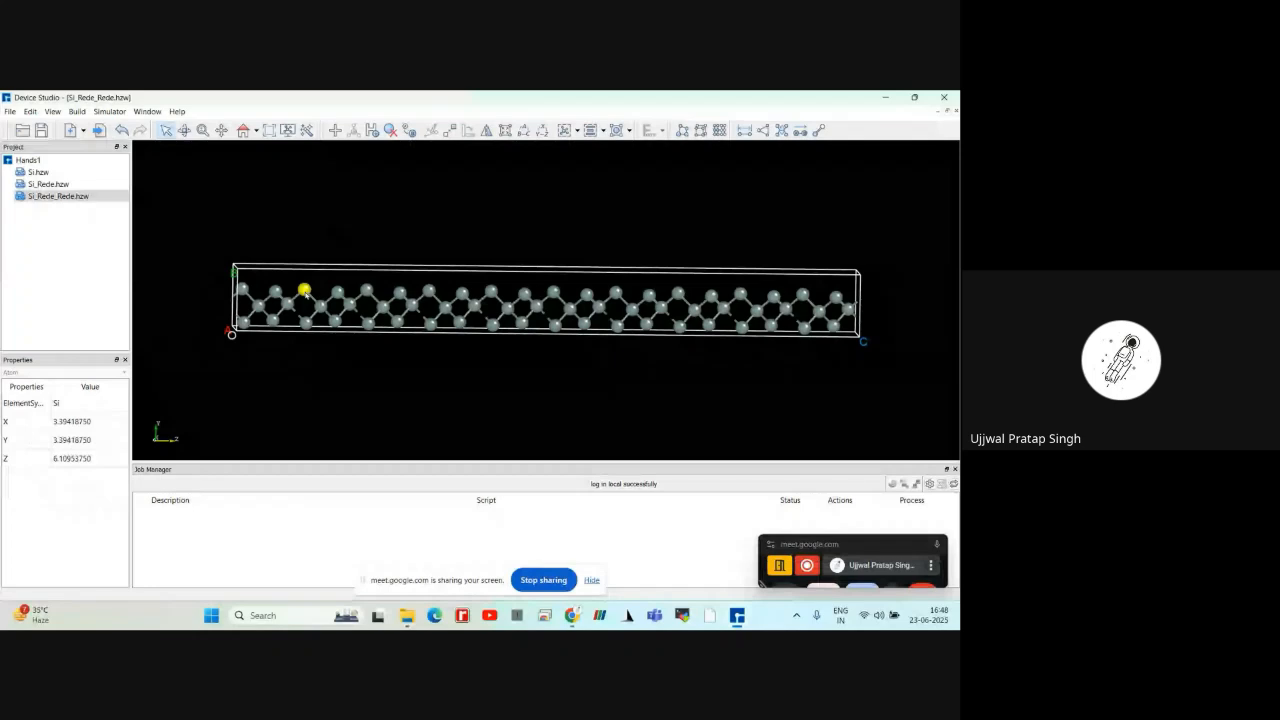
{"action": "left_click", "coordinate": [409, 133]}
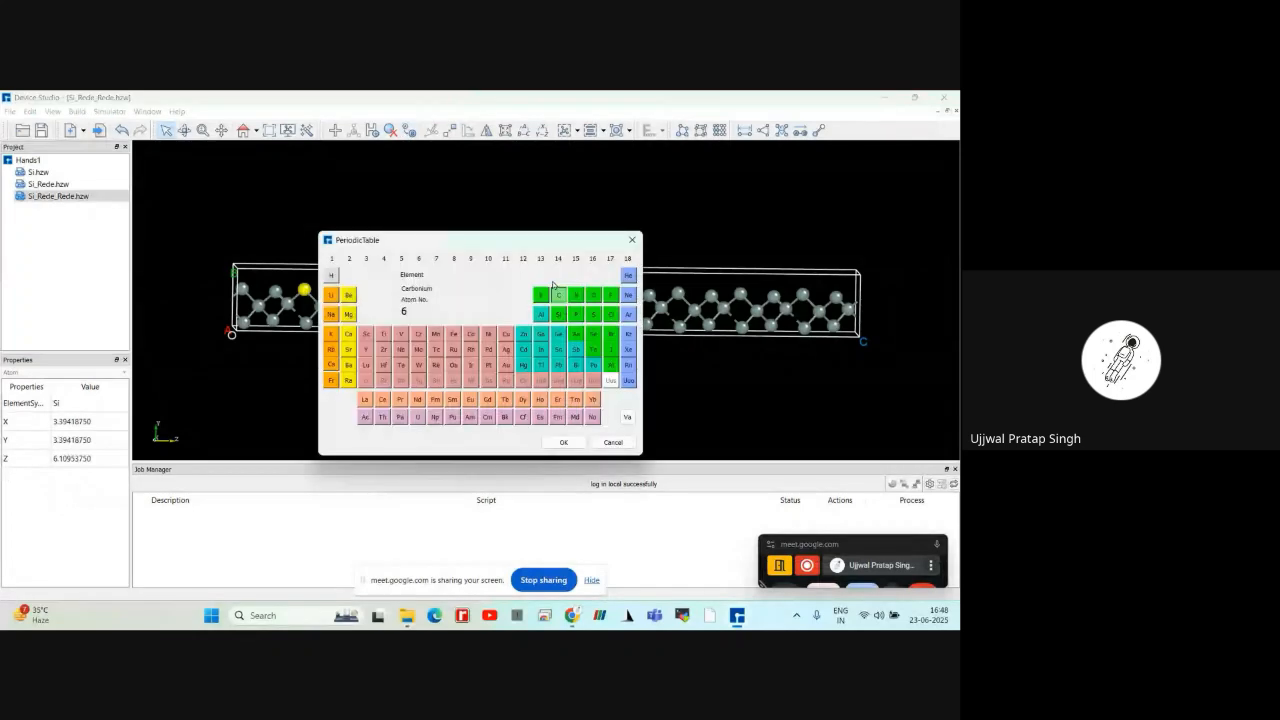
{"action": "double_click", "coordinate": [576, 295]}
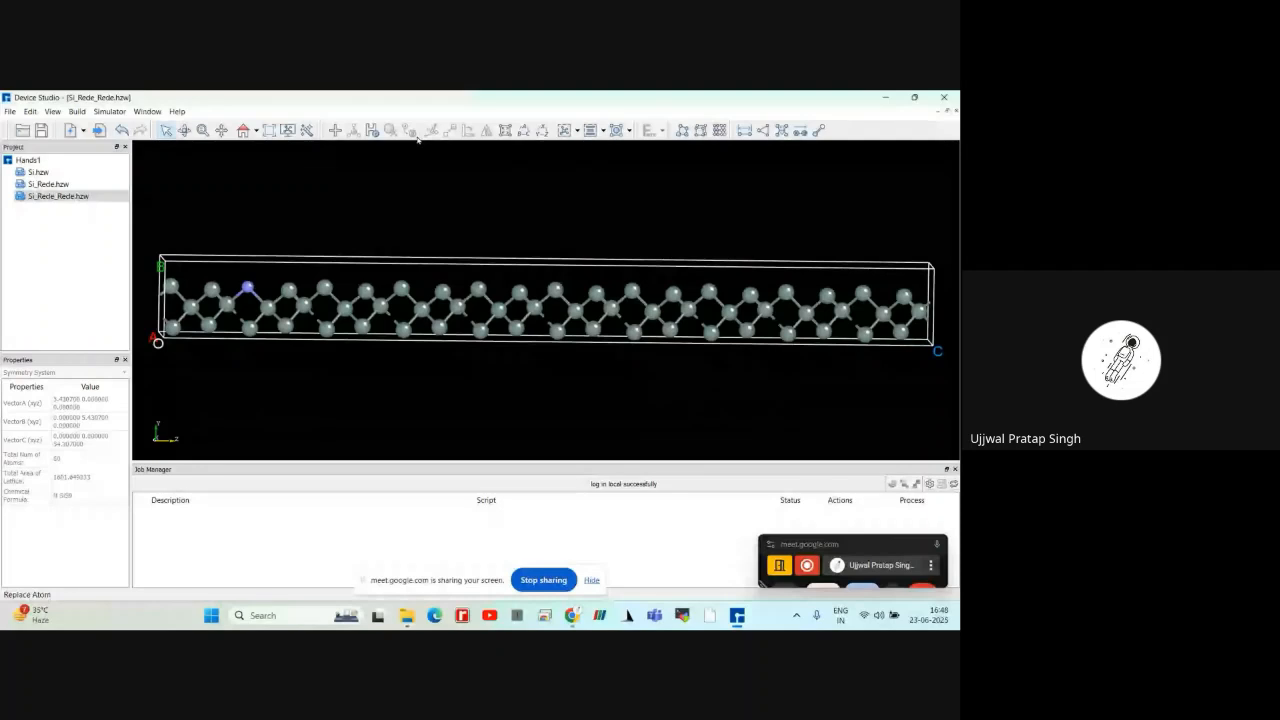
Check the nitrogen atom's element and coordinates, and examine the modified structure from its original orientation
{"action": "left_click", "coordinate": [247, 287]}
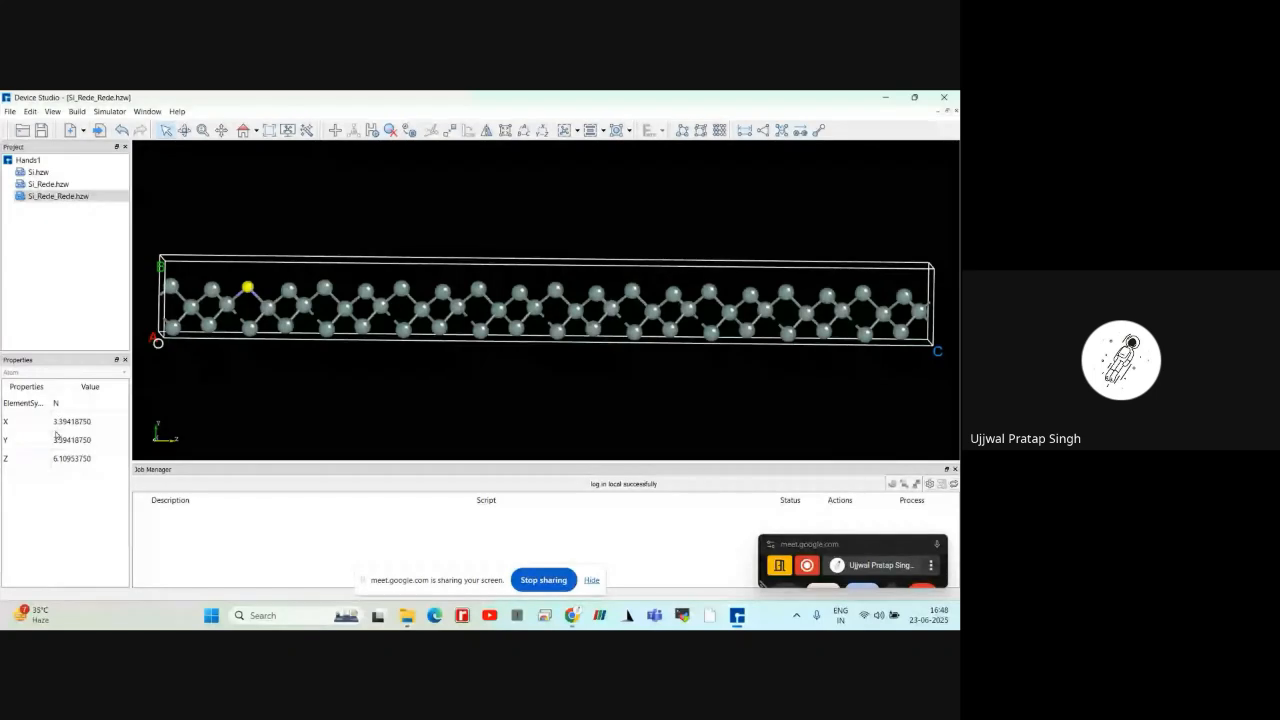
{"action": "left_click", "coordinate": [337, 360]}
{"action": "scroll", "coordinate": [337, 360], "scroll_direction": "down", "scroll_amount": 3}
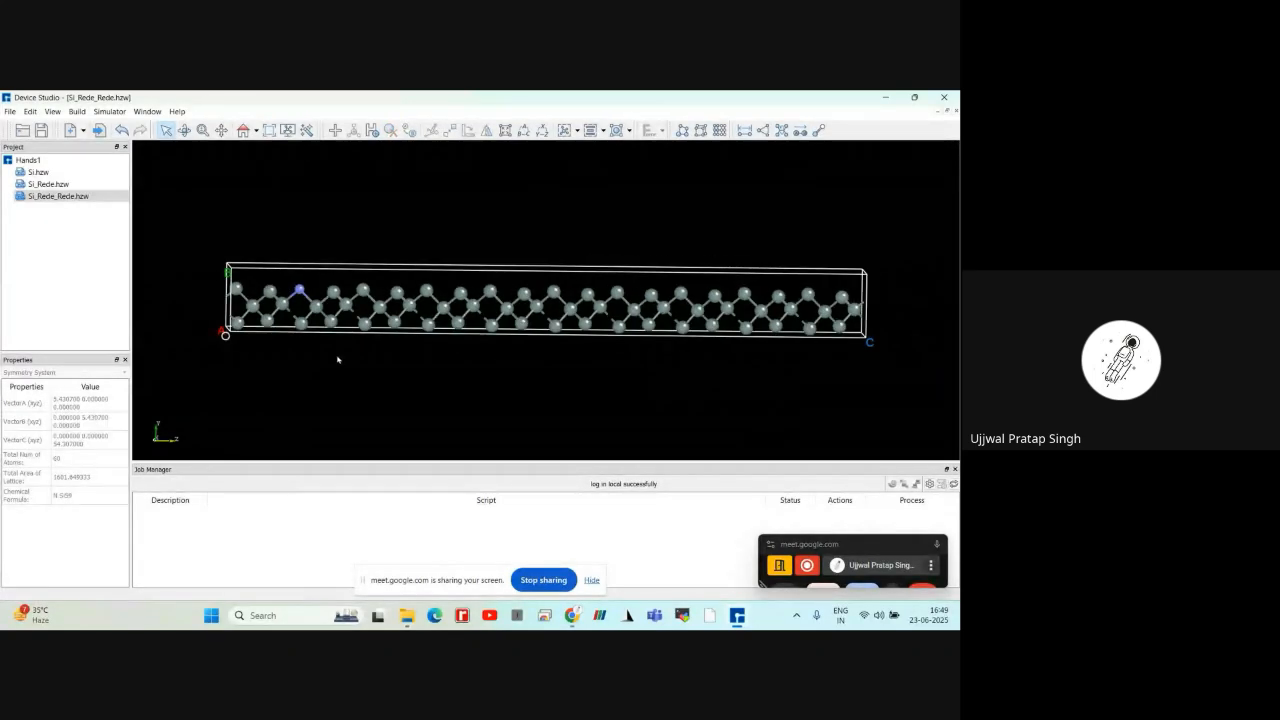
{"action": "right_click_drag", "start_coordinate": [266, 255], "coordinate": [256, 249]}
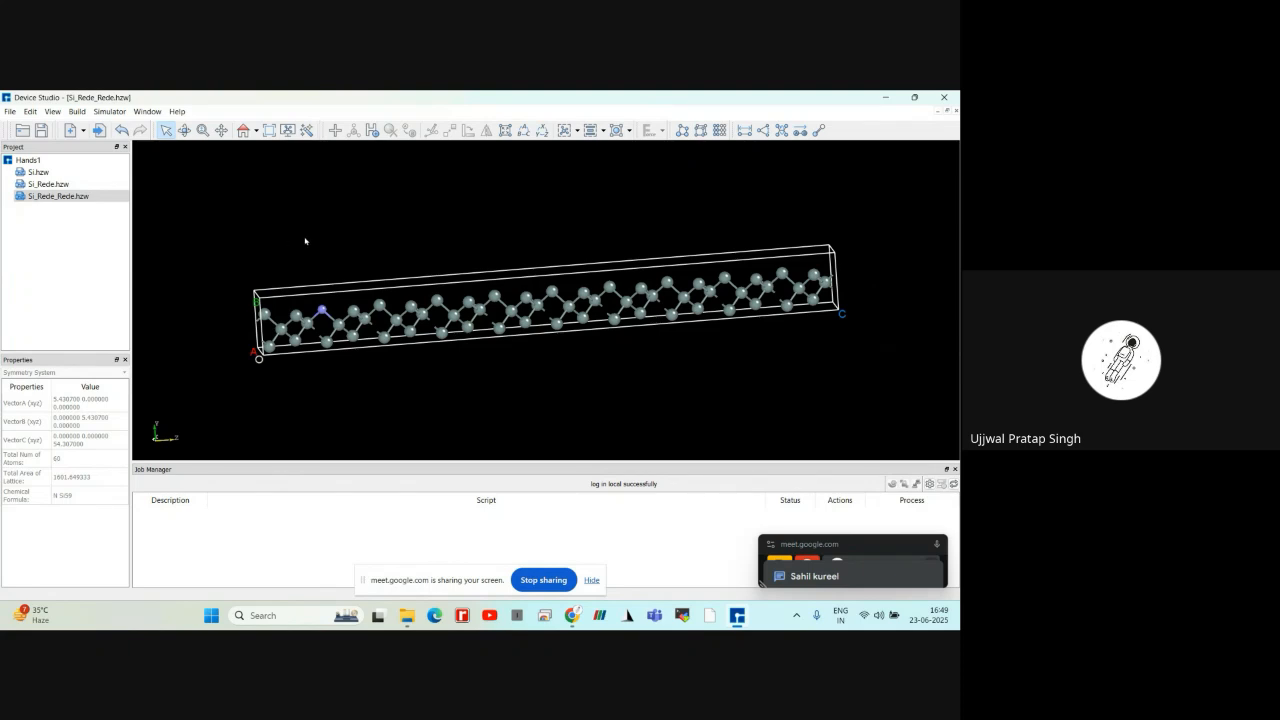
{"action": "left_click", "coordinate": [242, 130]}
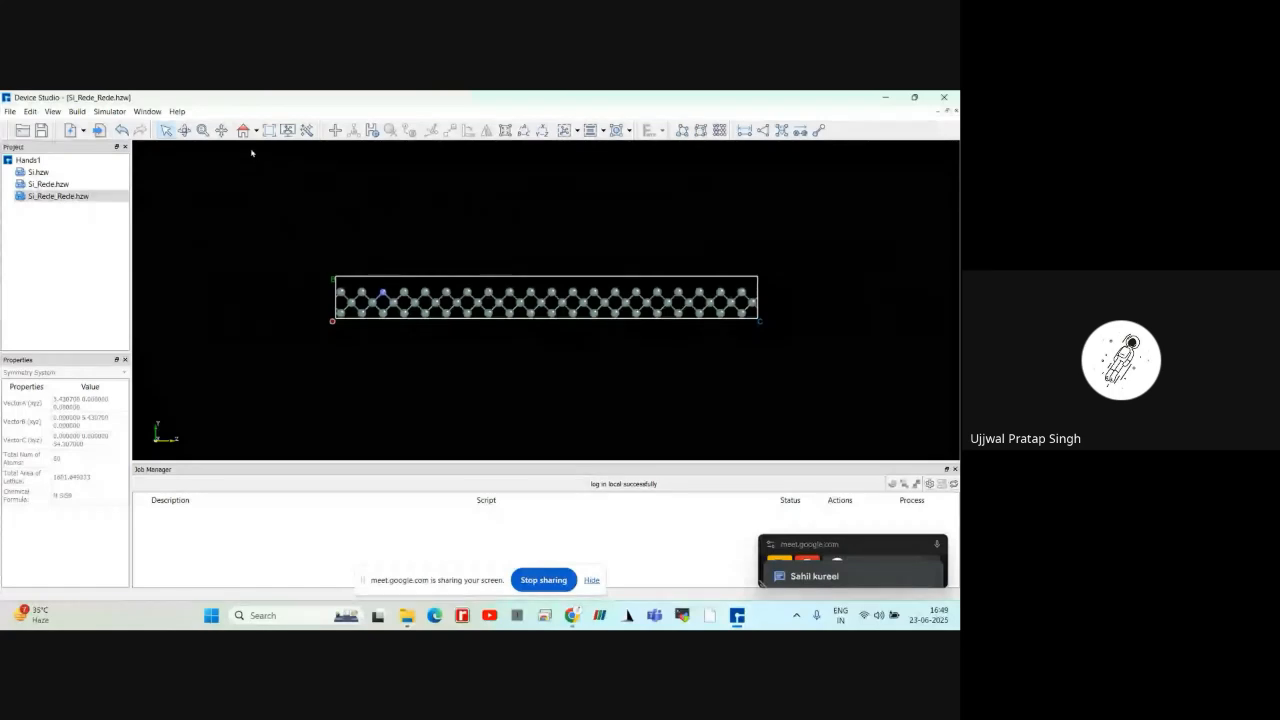
{"action": "scroll", "coordinate": [257, 231], "scroll_direction": "up", "scroll_amount": 3}
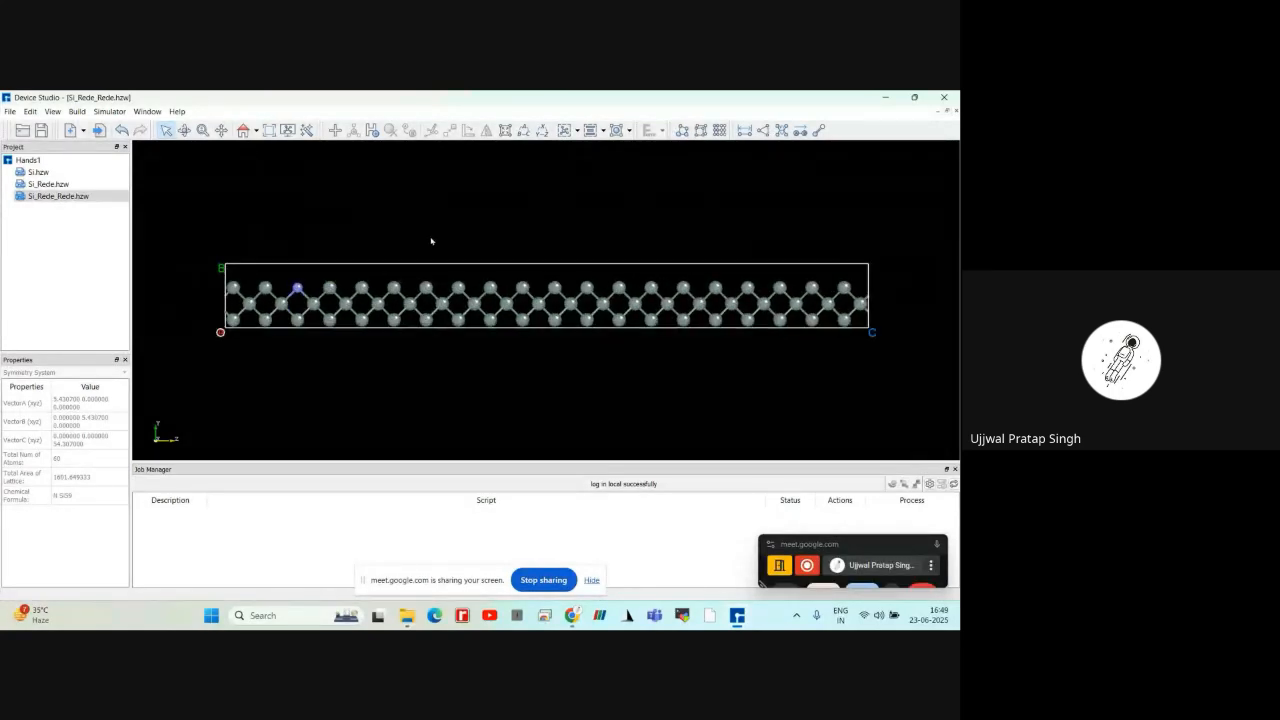
{"action": "mouse_move", "coordinate": [432, 241]}
{"action": "right_mouse_down"}
{"action": "mouse_move", "coordinate": [466, 291]}
{"action": "mouse_move", "coordinate": [443, 234]}
{"action": "mouse_move", "coordinate": [443, 246]}
{"action": "right_mouse_up"}
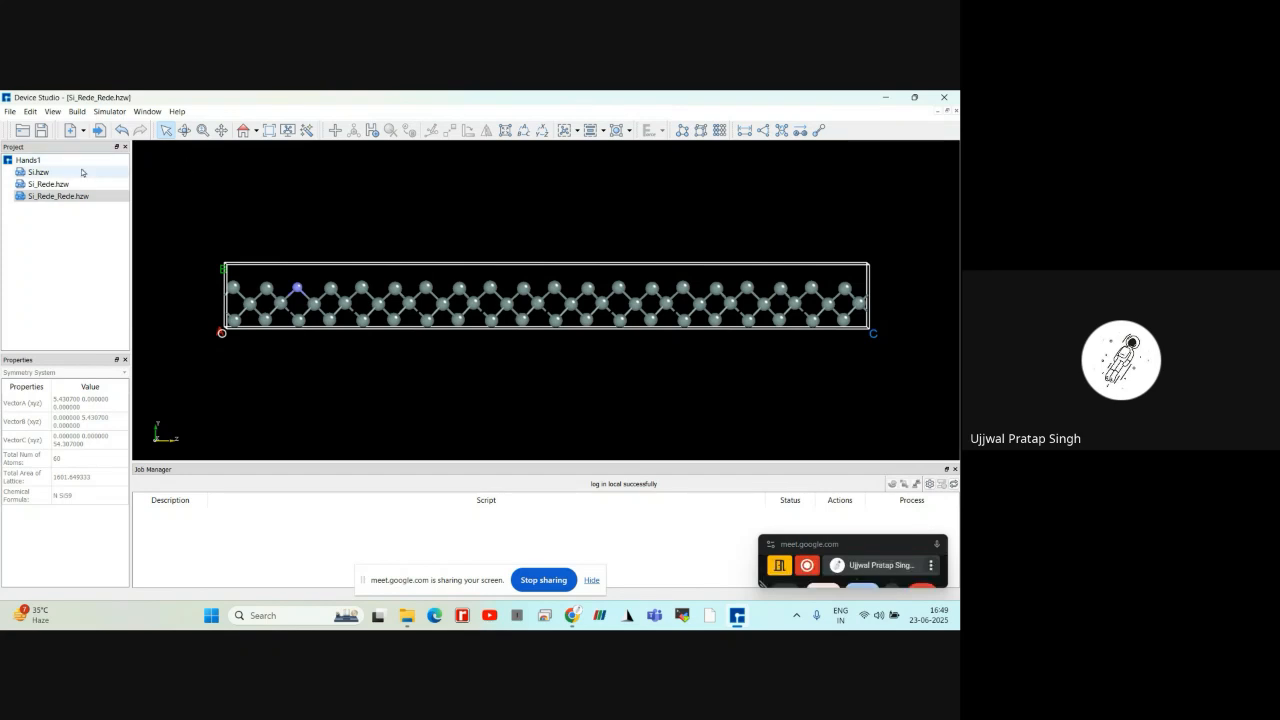
Import the local crystal file AlN.cif from the Downloads folder into the project
{"action": "left_click", "coordinate": [12, 111]}
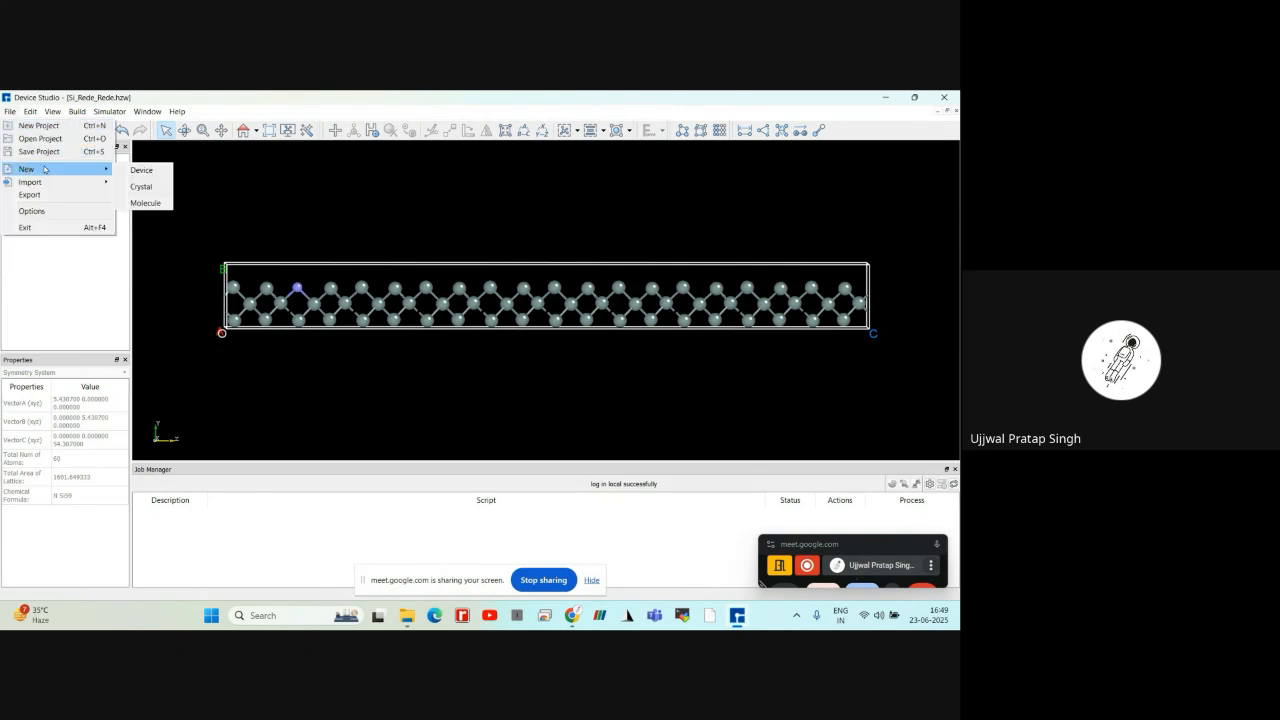
{"action": "mouse_move", "coordinate": [84, 184]}
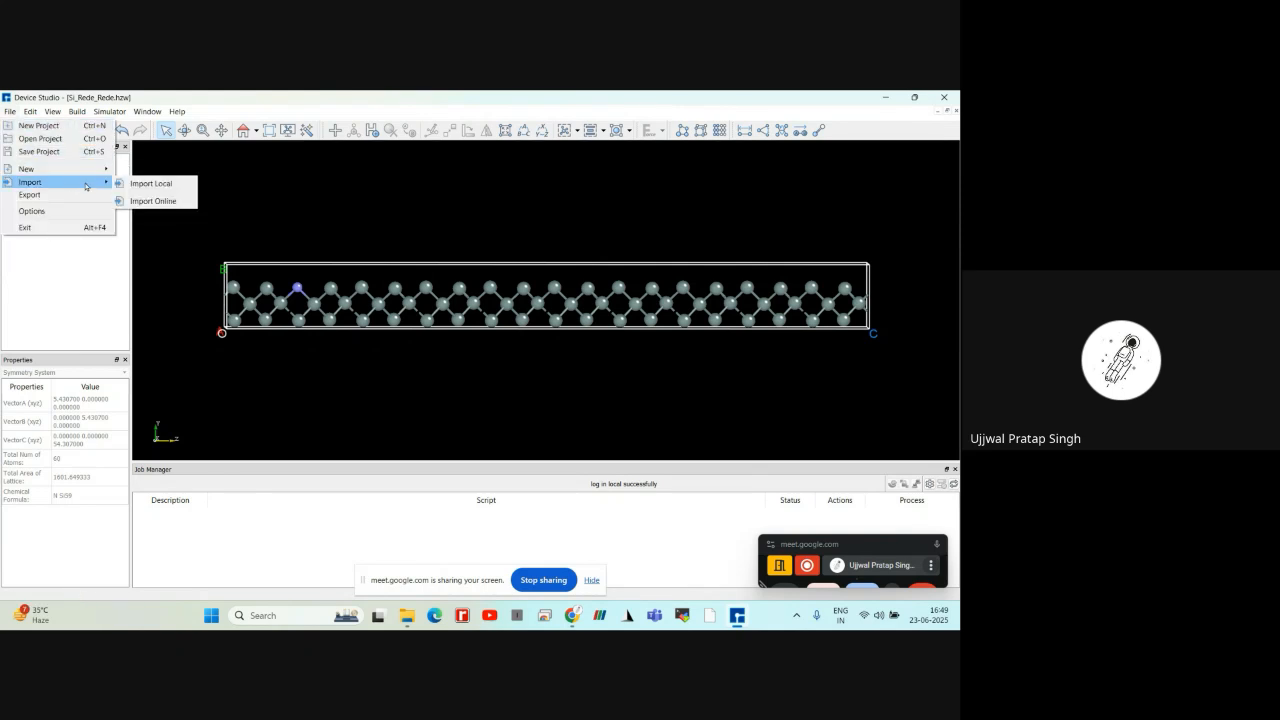
{"action": "left_click", "coordinate": [152, 183]}
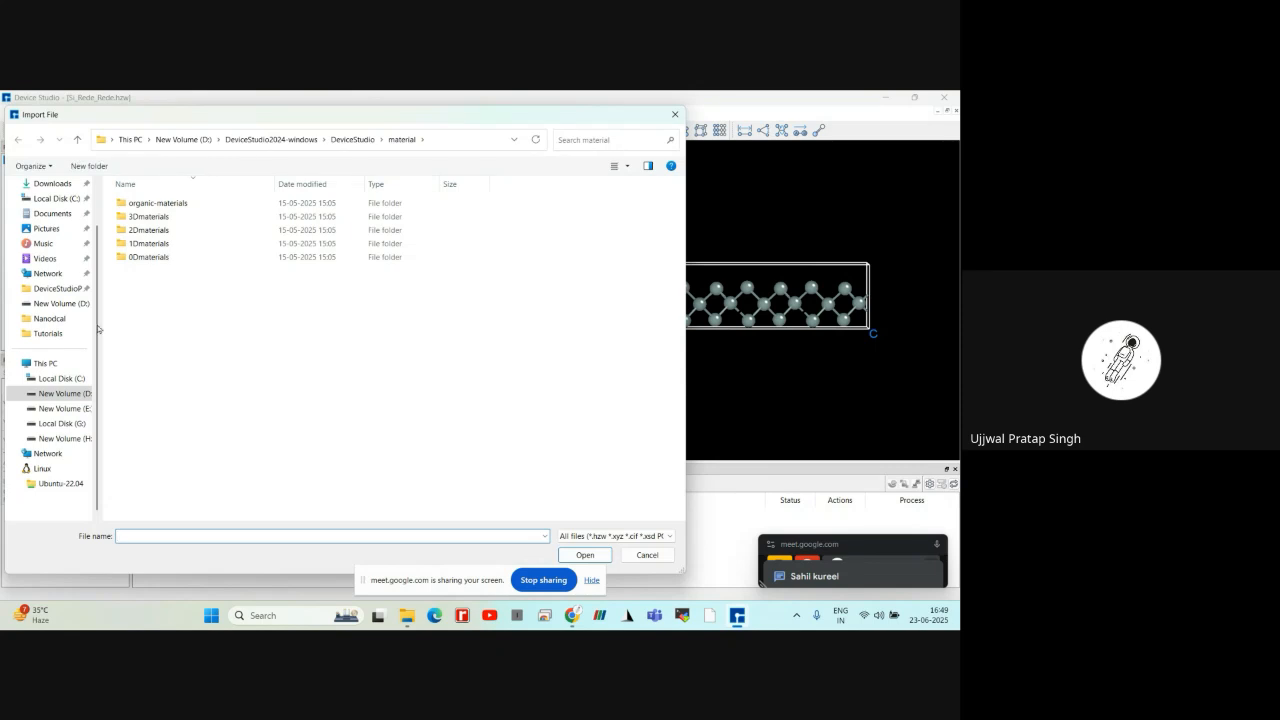
{"action": "left_click", "coordinate": [50, 184]}
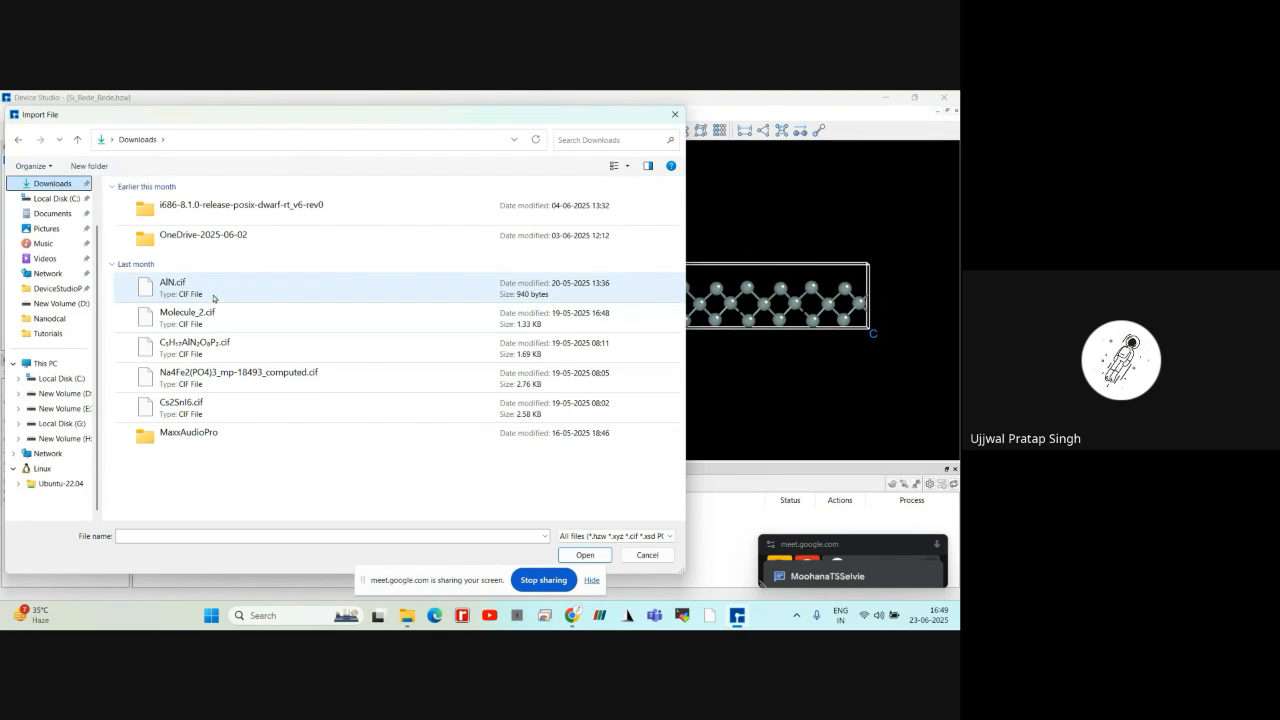
{"action": "left_click", "coordinate": [216, 291]}
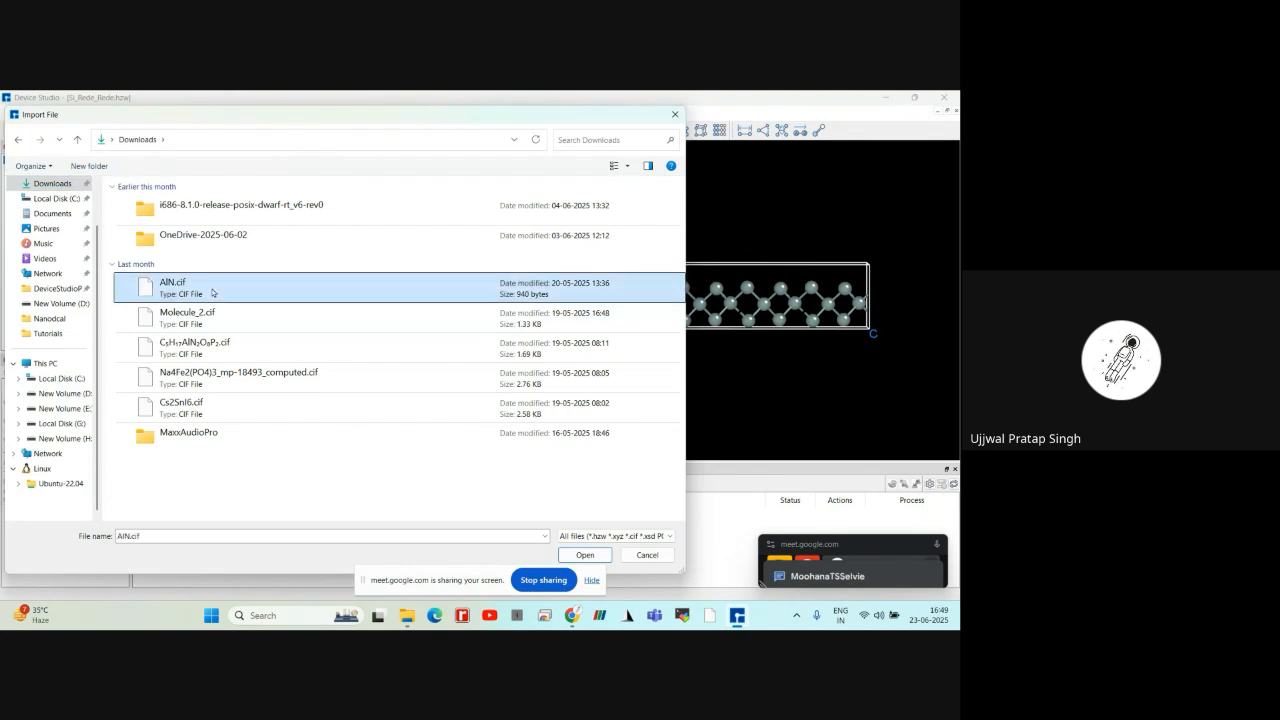
{"action": "left_click", "coordinate": [574, 556]}
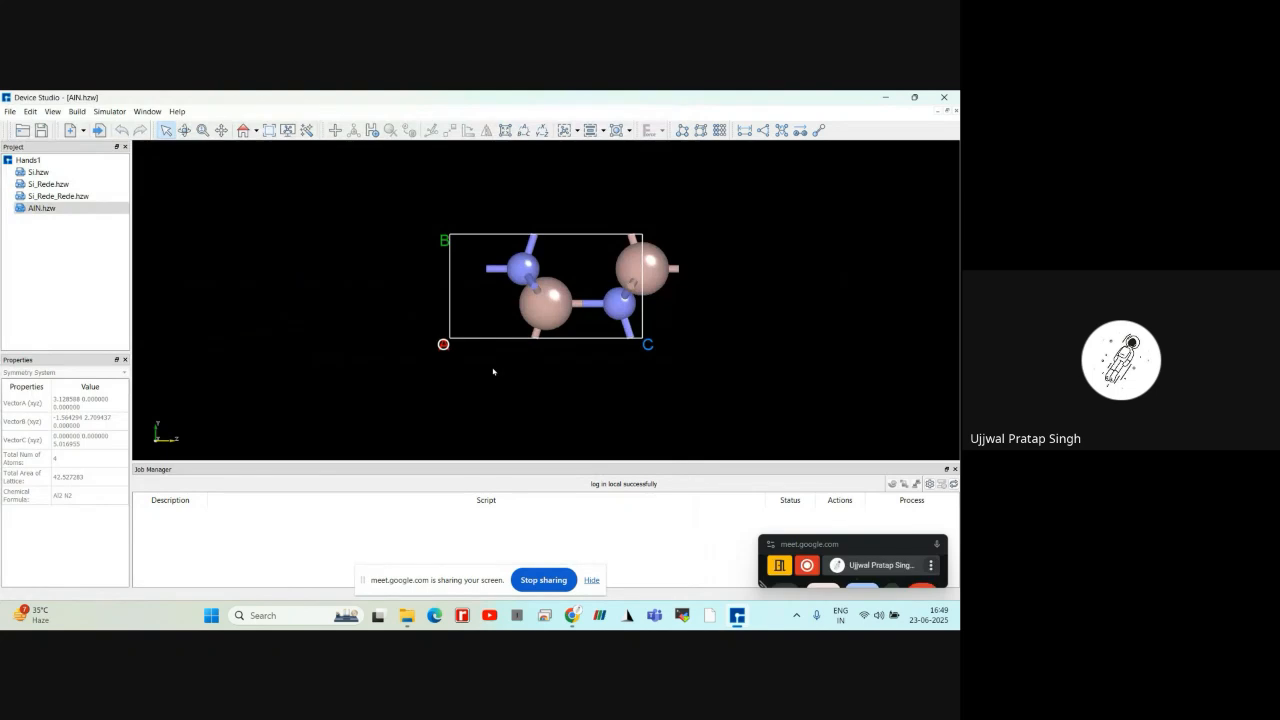
{"action": "scroll", "coordinate": [493, 371], "scroll_direction": "down", "scroll_amount": 1}
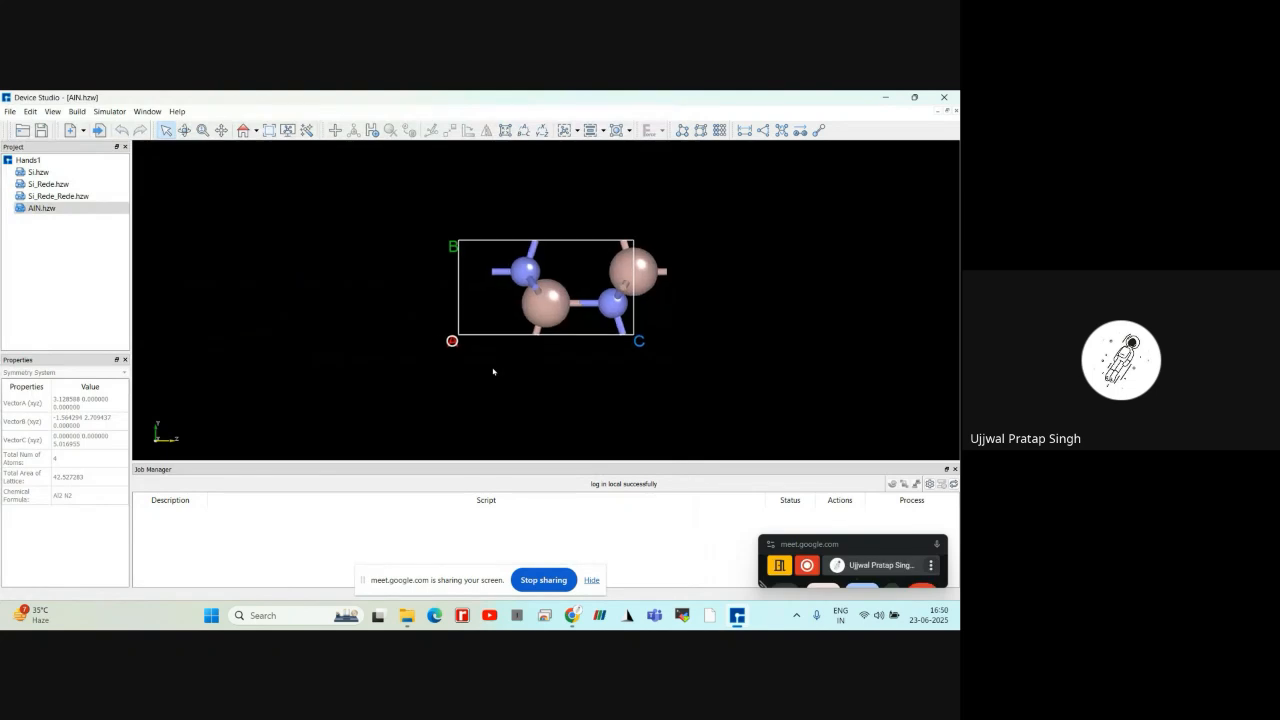
{"action": "scroll", "coordinate": [488, 371], "scroll_direction": "up", "scroll_amount": 1}
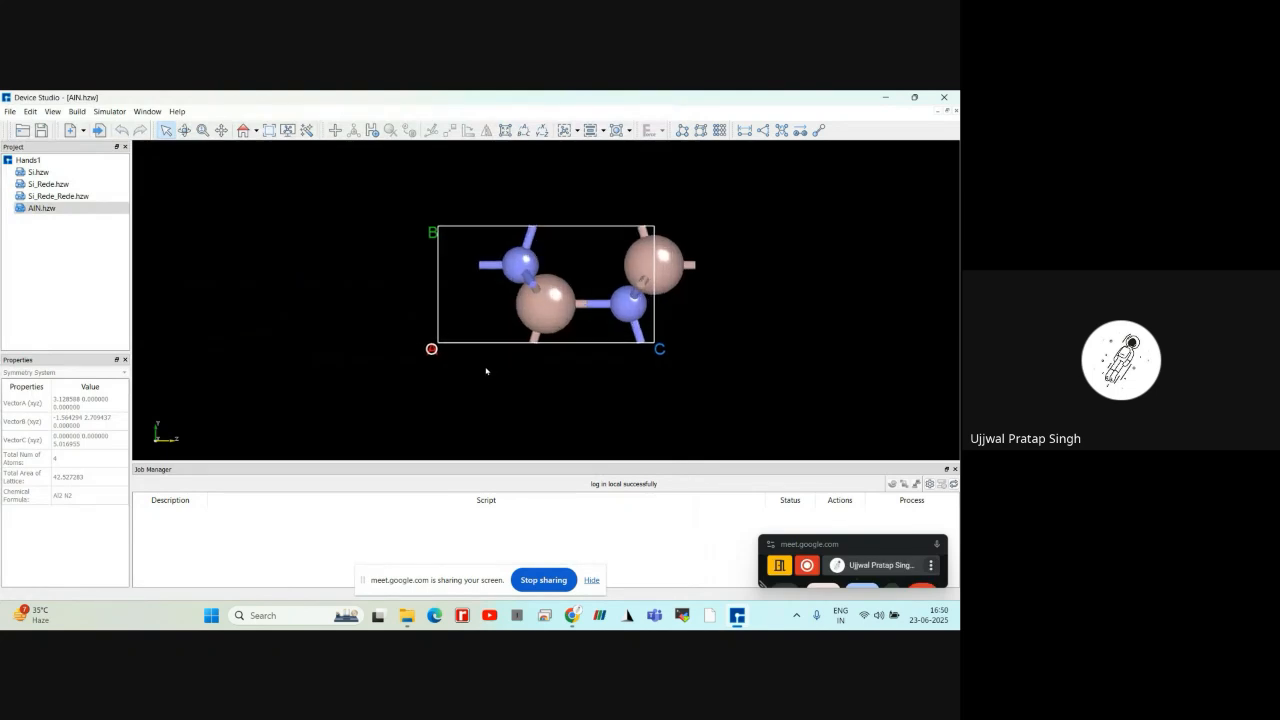
Return to Si_Rede_Rede.hzw and undo its nitrogen substitution, row deletion and single-atom deletion
{"action": "left_click", "coordinate": [82, 199]}
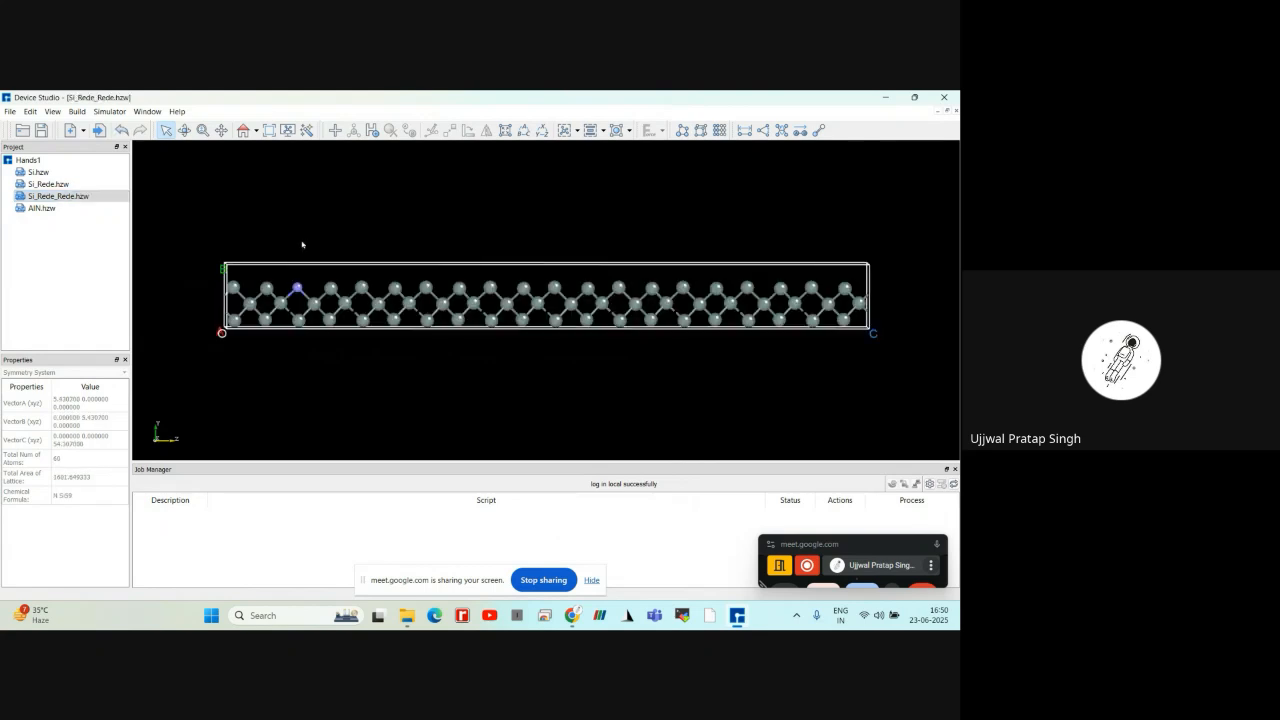
{"action": "left_click", "coordinate": [126, 137]}
{"action": "left_click", "coordinate": [126, 137]}
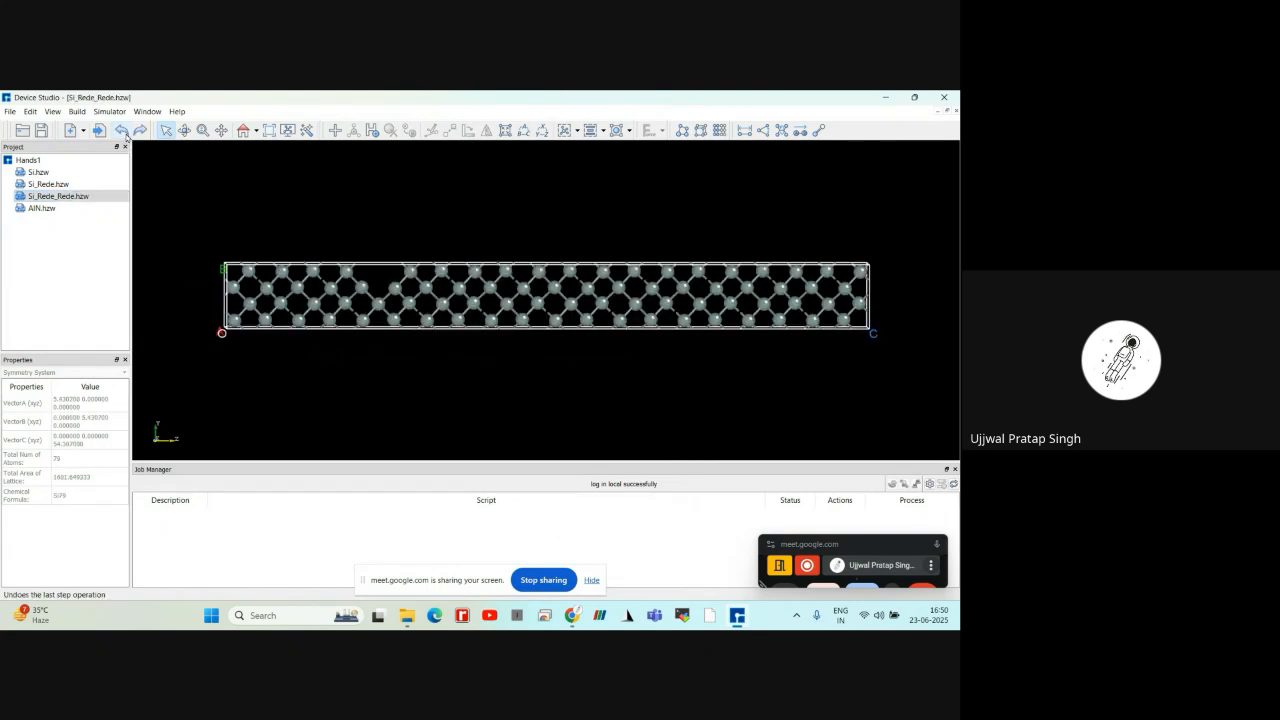
{"action": "left_click", "coordinate": [124, 135]}
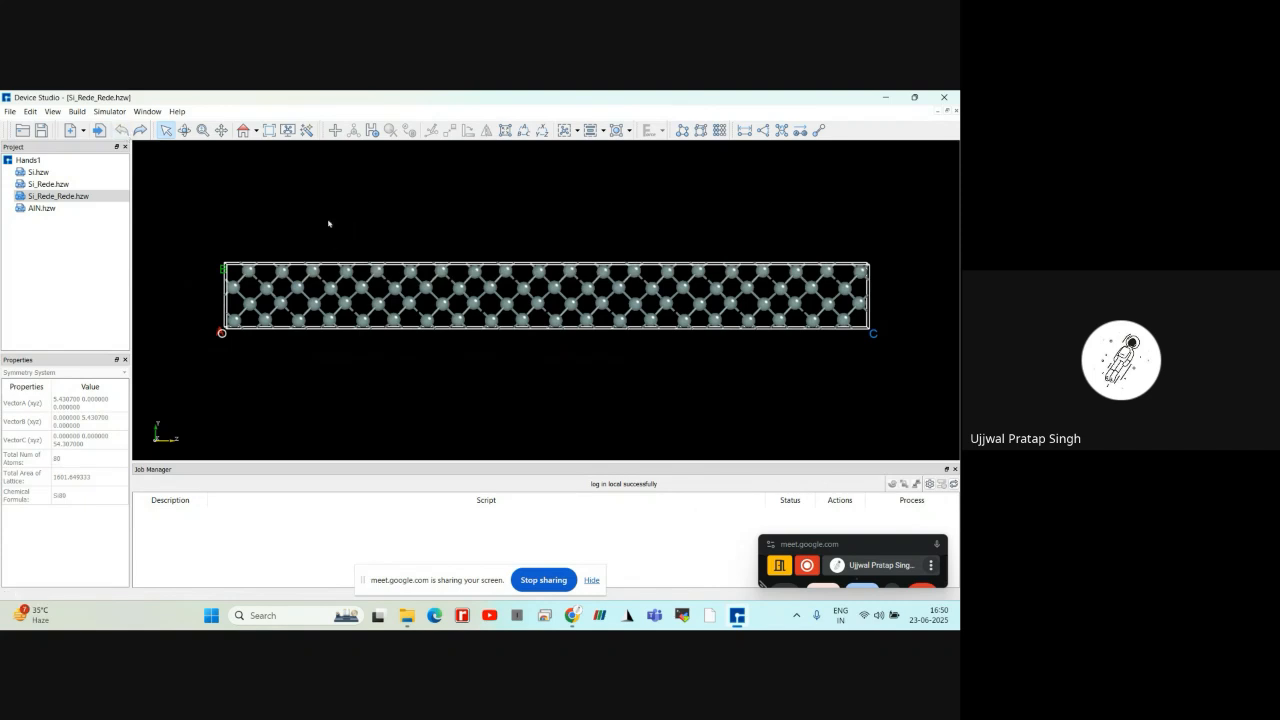
Delete the third silicon atom from the O end of the highest row and the rest of that row in the original orientation
{"action": "left_click", "coordinate": [243, 131]}
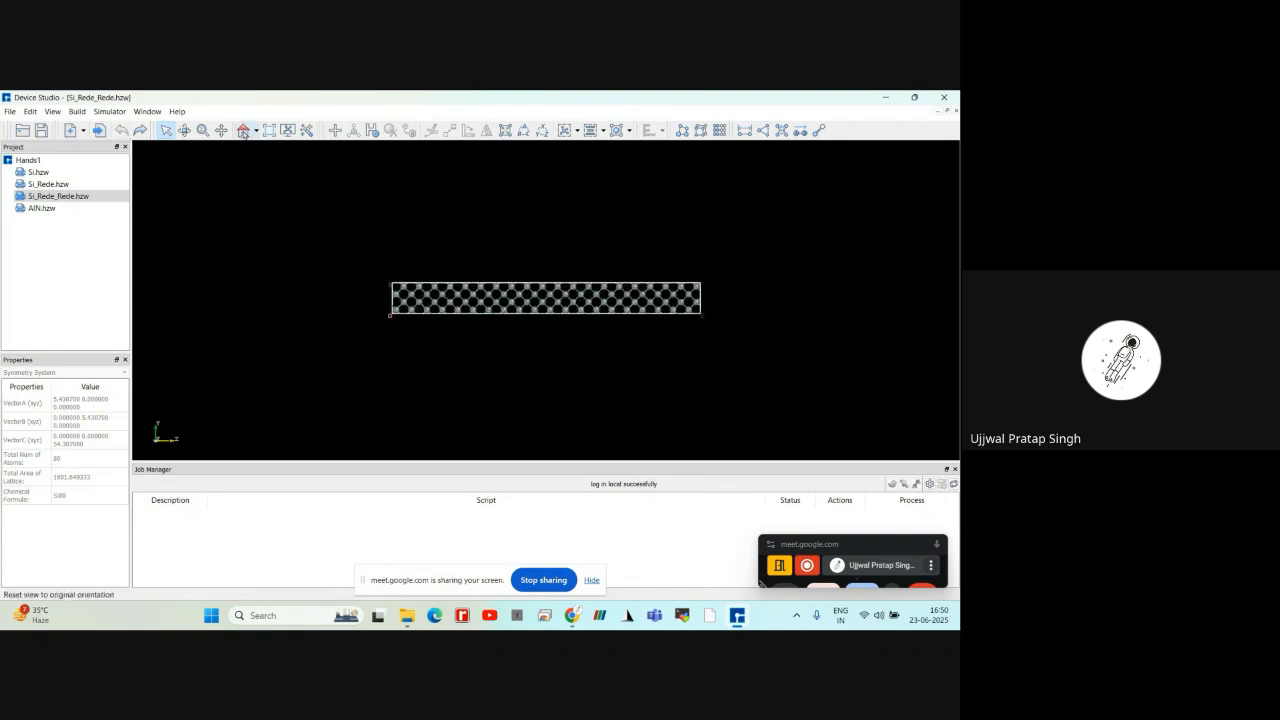
{"action": "scroll", "coordinate": [298, 239], "scroll_direction": "up", "scroll_amount": 4}
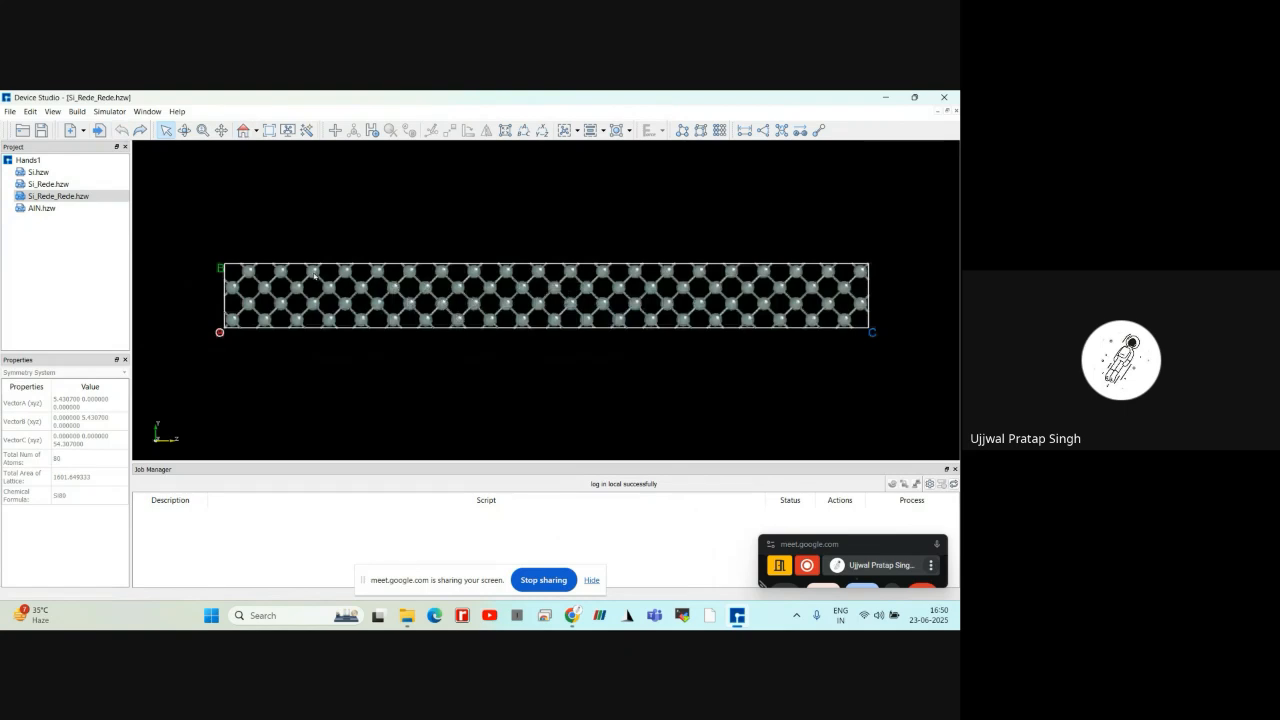
{"action": "left_click", "coordinate": [314, 273]}
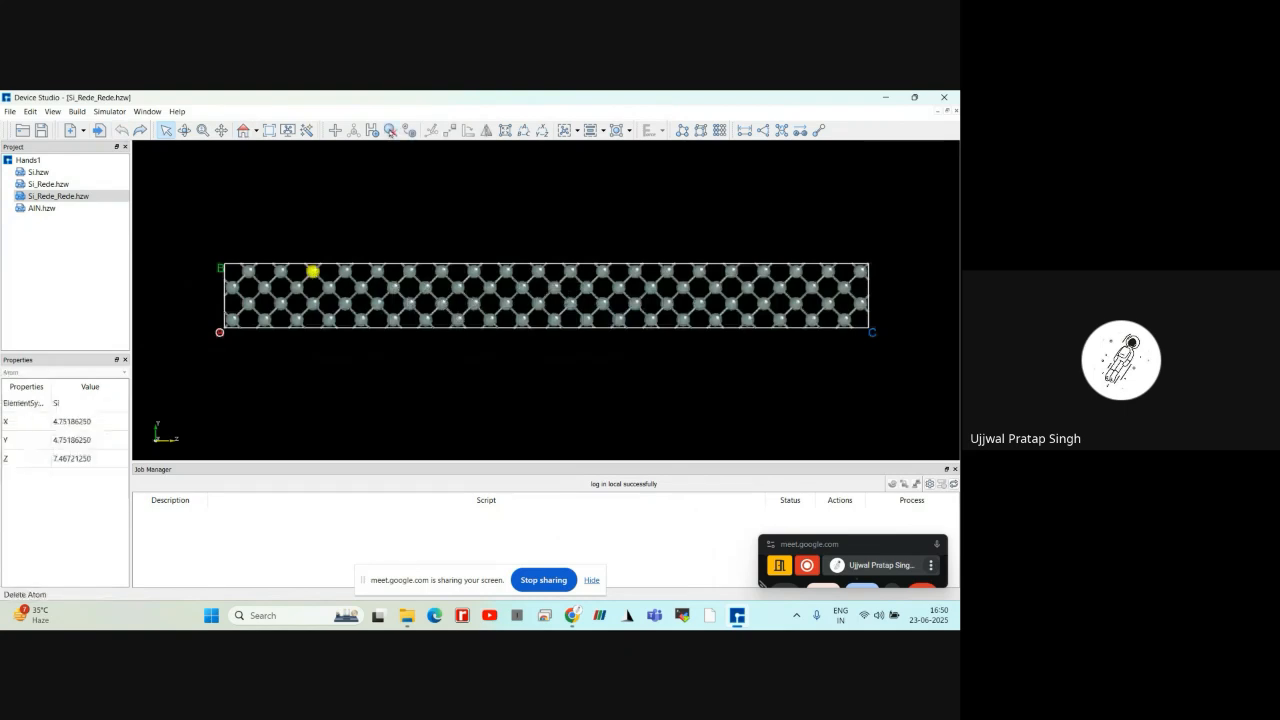
{"action": "left_click", "coordinate": [394, 133]}
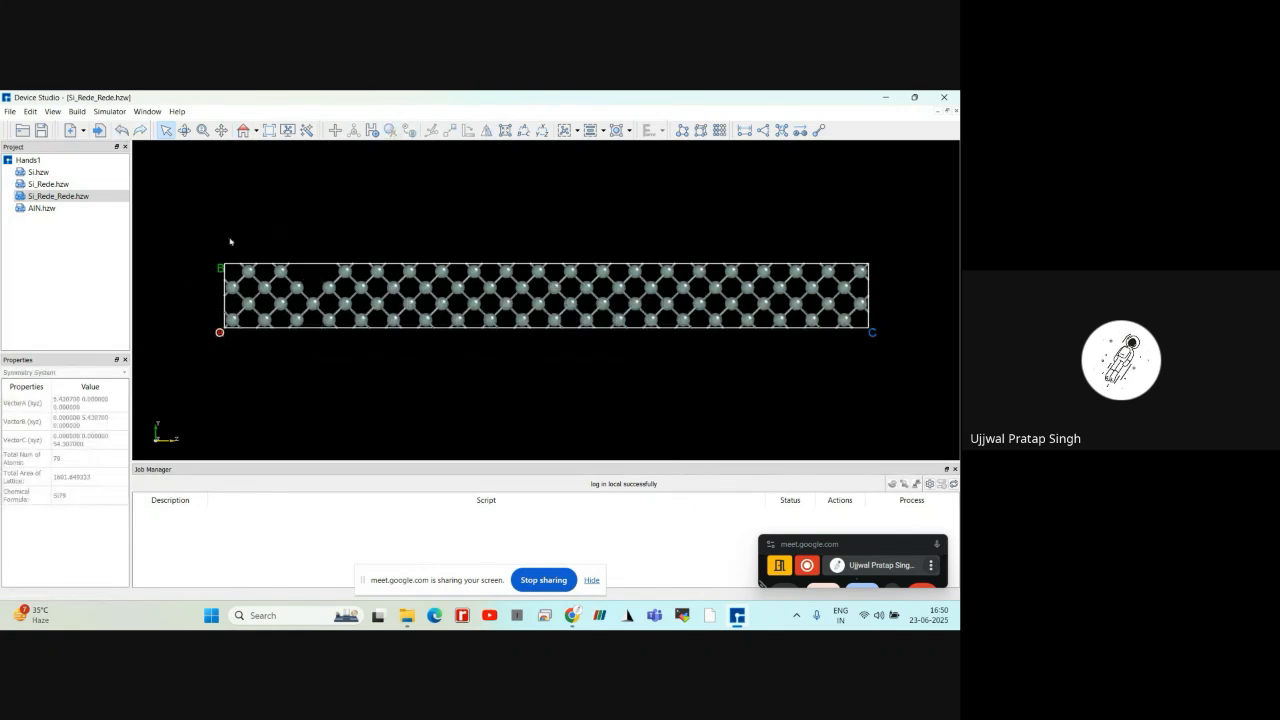
{"action": "left_click_drag", "start_coordinate": [198, 235], "coordinate": [874, 281]}
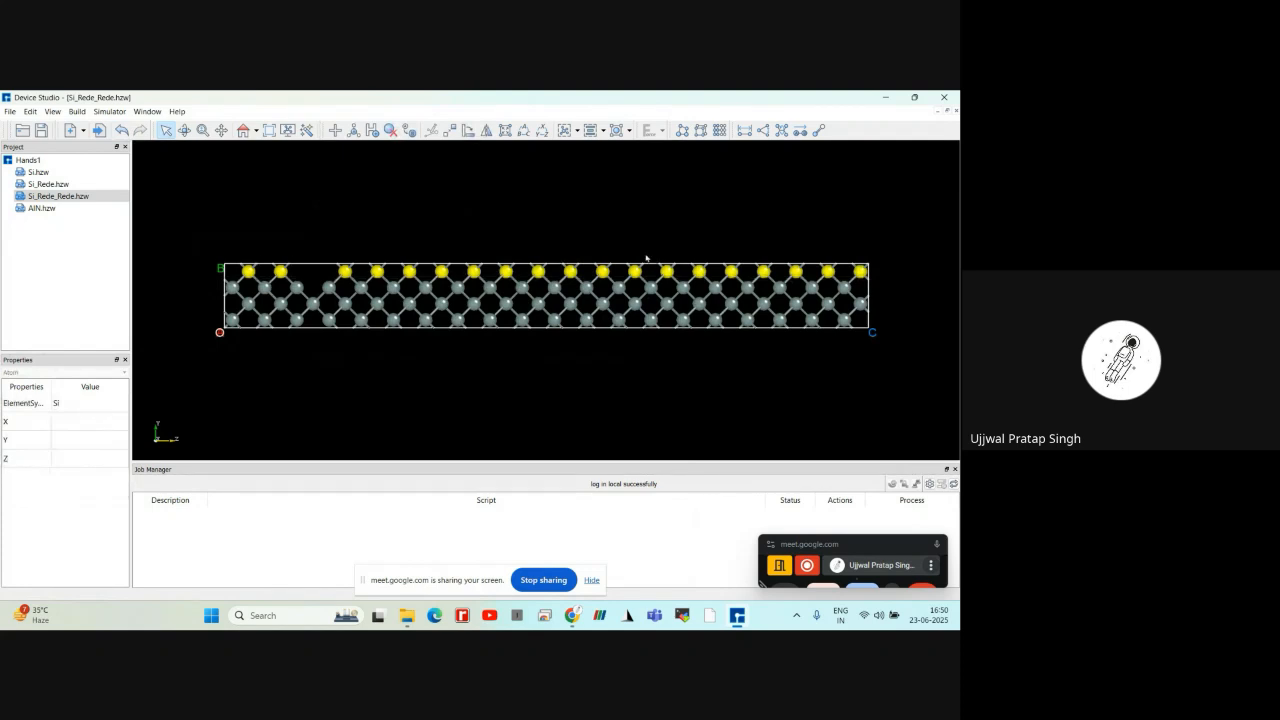
{"action": "left_click", "coordinate": [389, 133]}
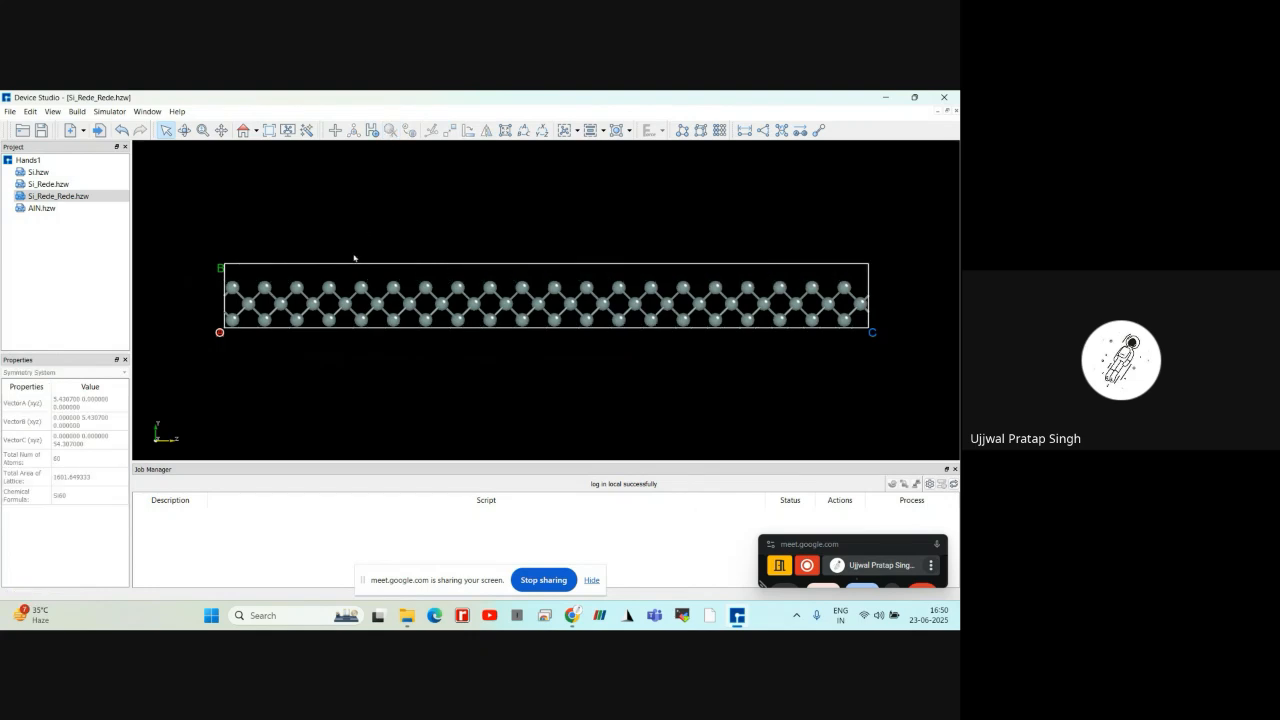
Replace the fourth silicon atom from the O end of the highest remaining row with nitrogen
{"action": "left_click", "coordinate": [329, 285]}
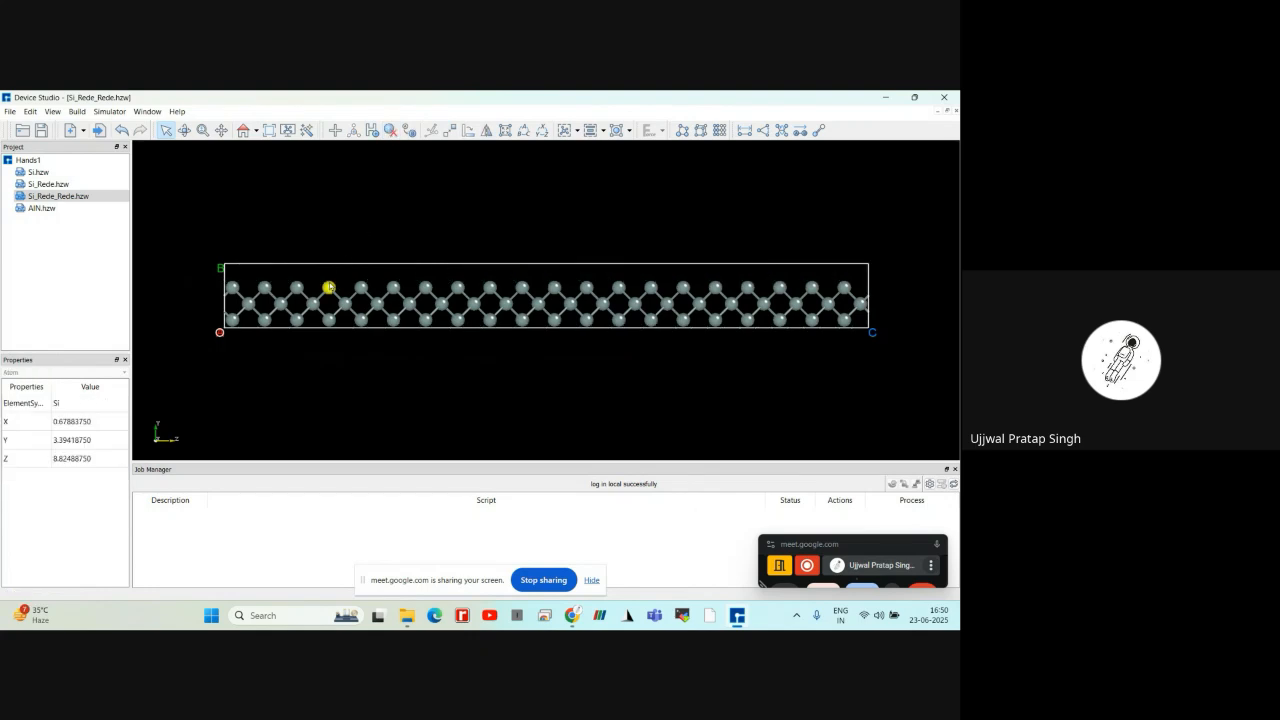
{"action": "left_click", "coordinate": [409, 131]}
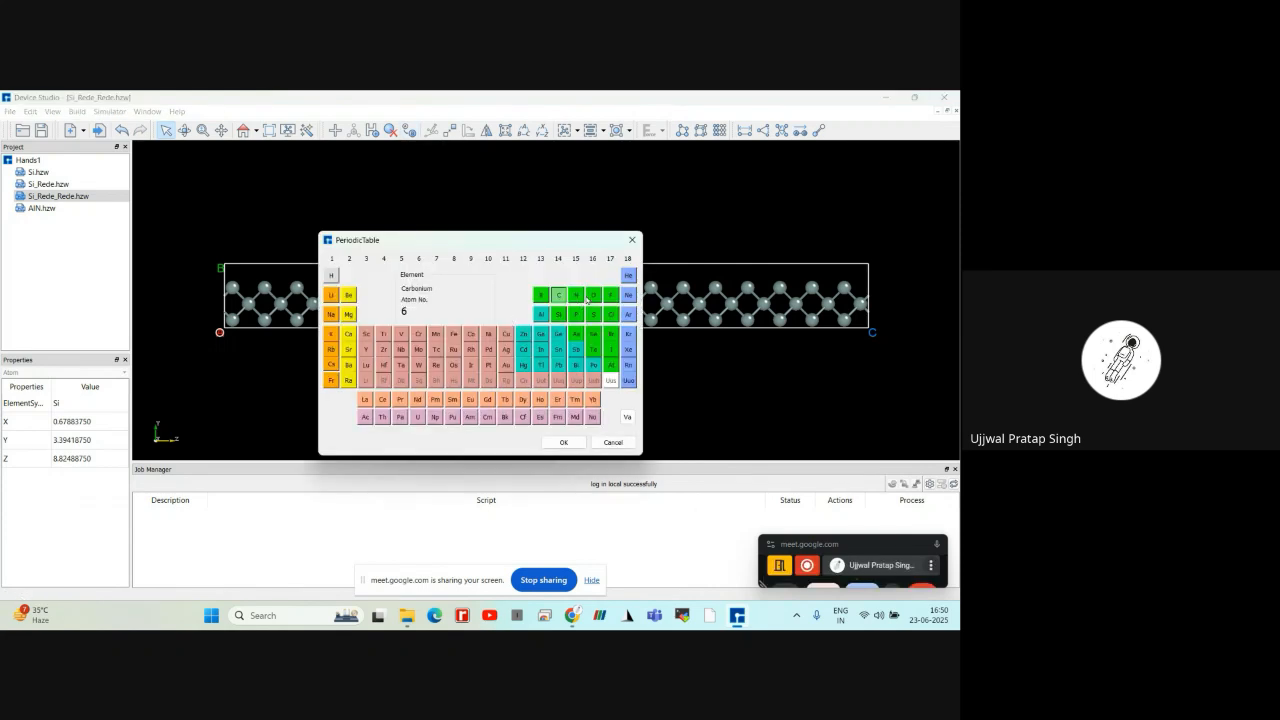
{"action": "left_click", "coordinate": [578, 296]}
{"action": "left_click", "coordinate": [563, 442]}
{"action": "left_click", "coordinate": [349, 346]}
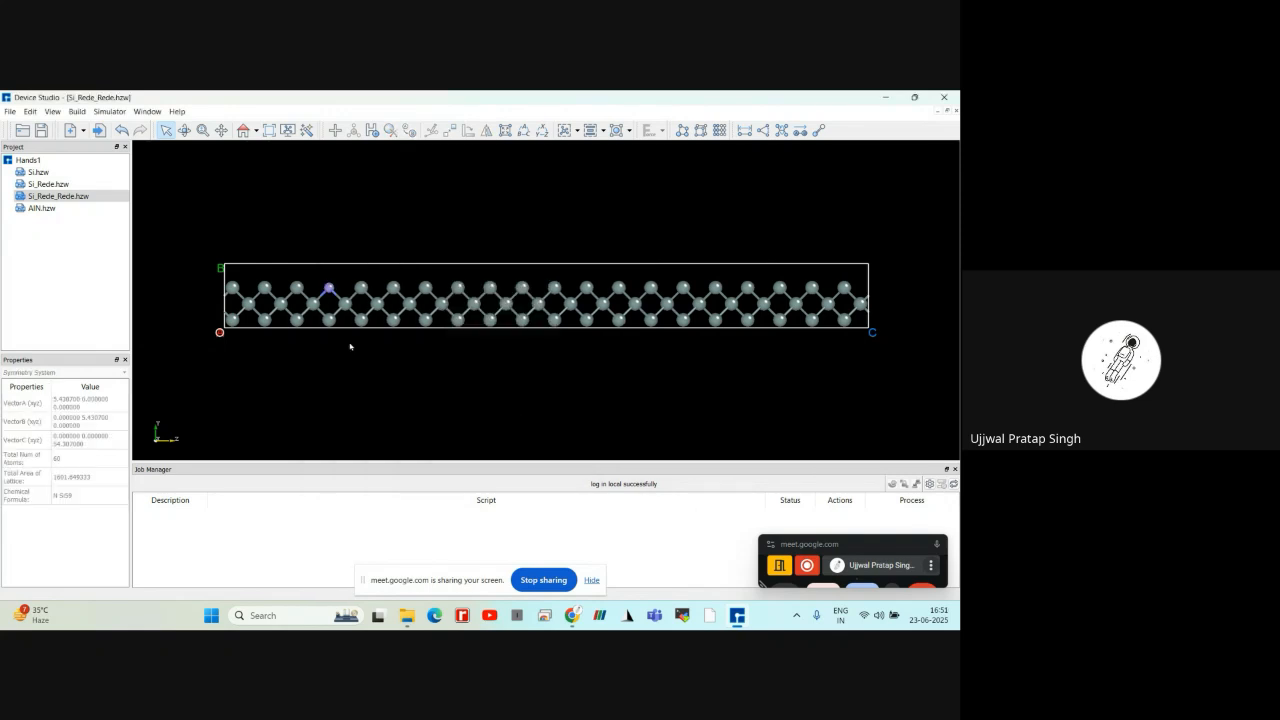
Check the element and coordinates of the newly substituted nitrogen atom
{"action": "scroll", "coordinate": [338, 306], "scroll_direction": "up", "scroll_amount": 2}
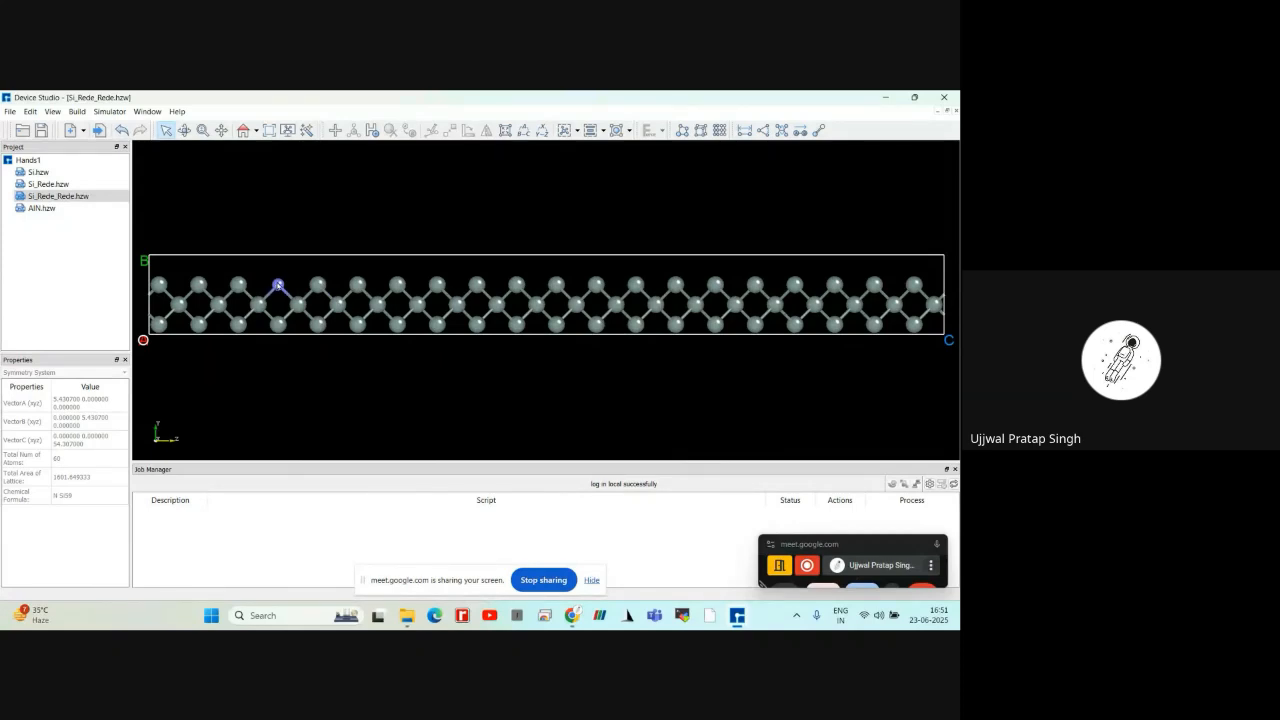
{"action": "left_click", "coordinate": [278, 286]}
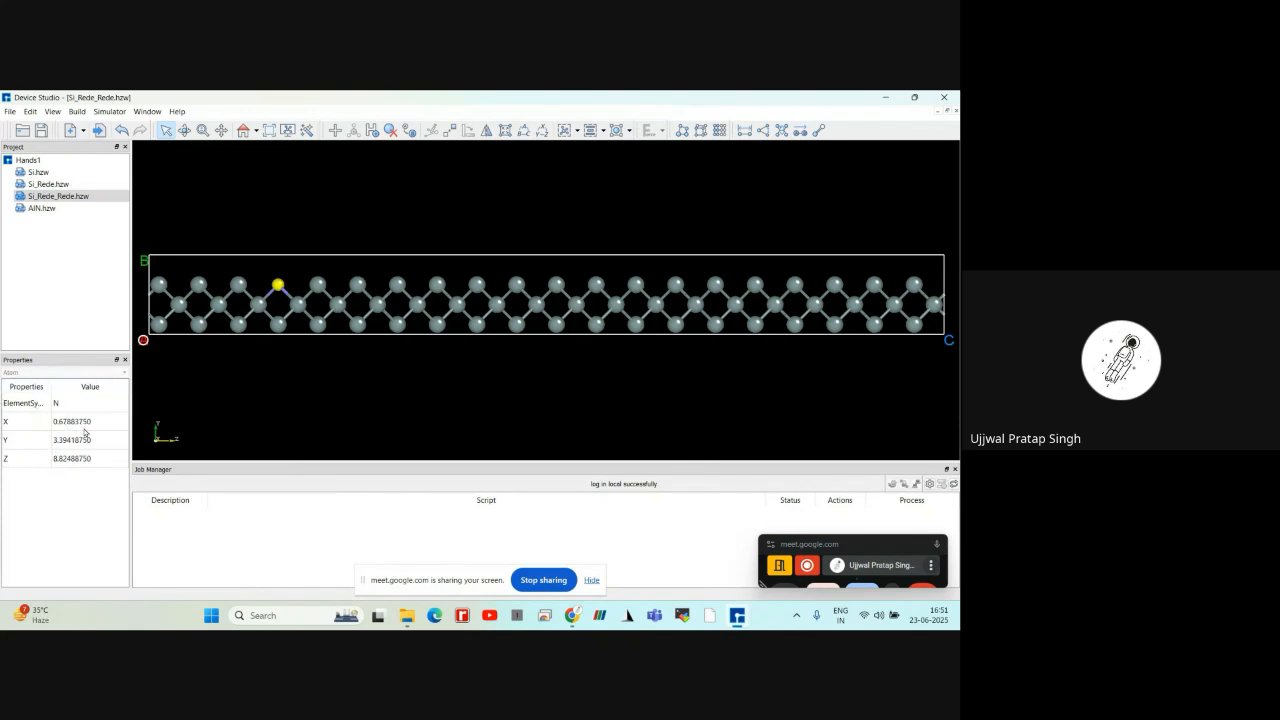
{"action": "left_click", "coordinate": [236, 390]}
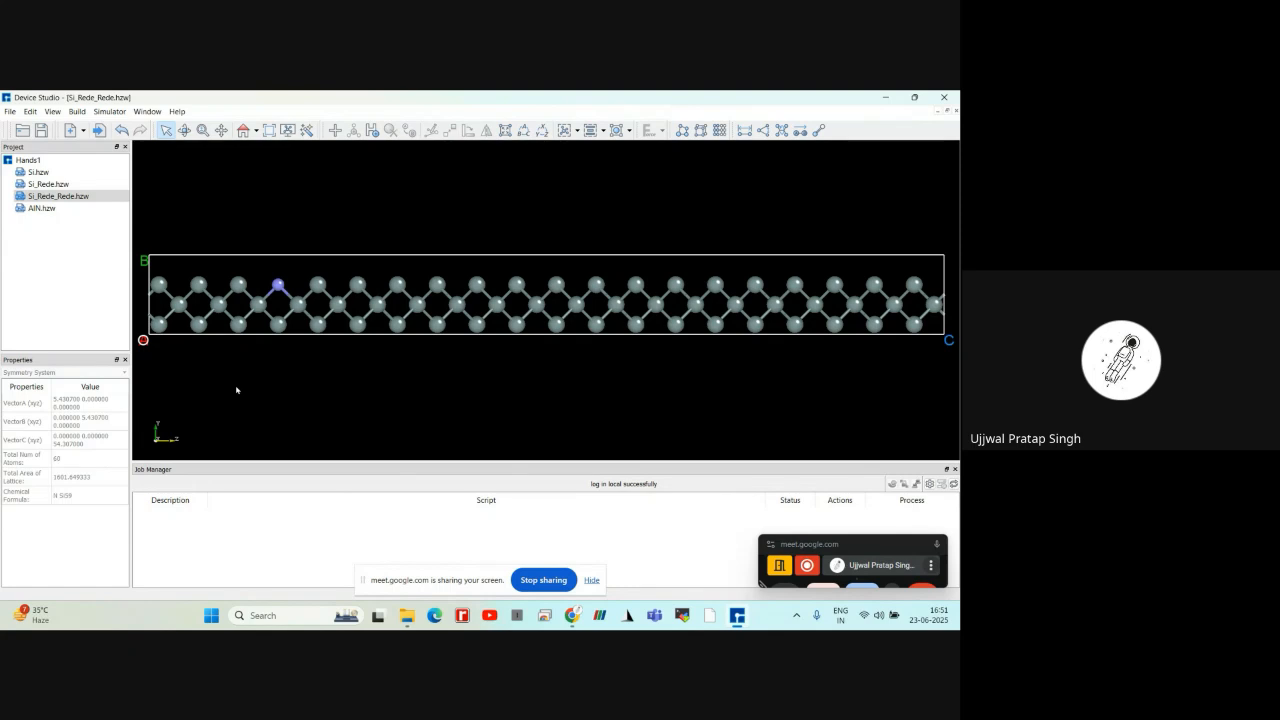
{"action": "scroll", "coordinate": [236, 390], "scroll_direction": "down", "scroll_amount": 3}
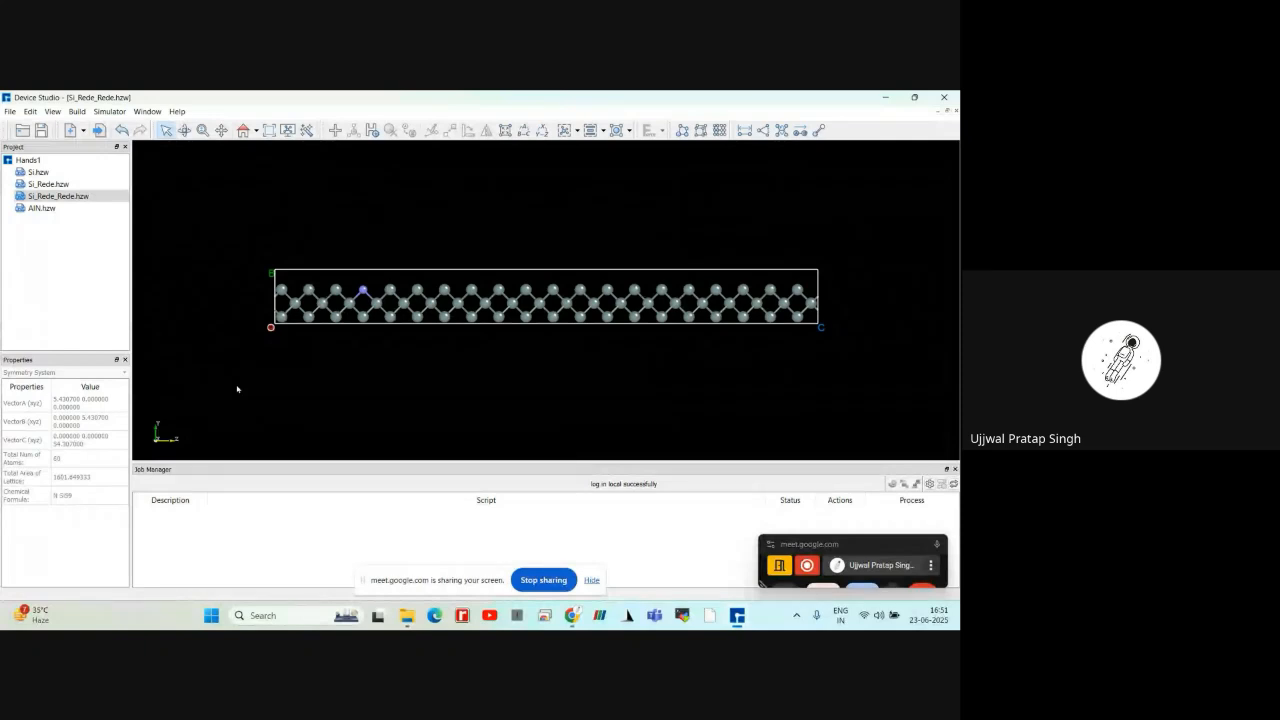
{"action": "scroll", "coordinate": [237, 389], "scroll_direction": "up", "scroll_amount": 2}
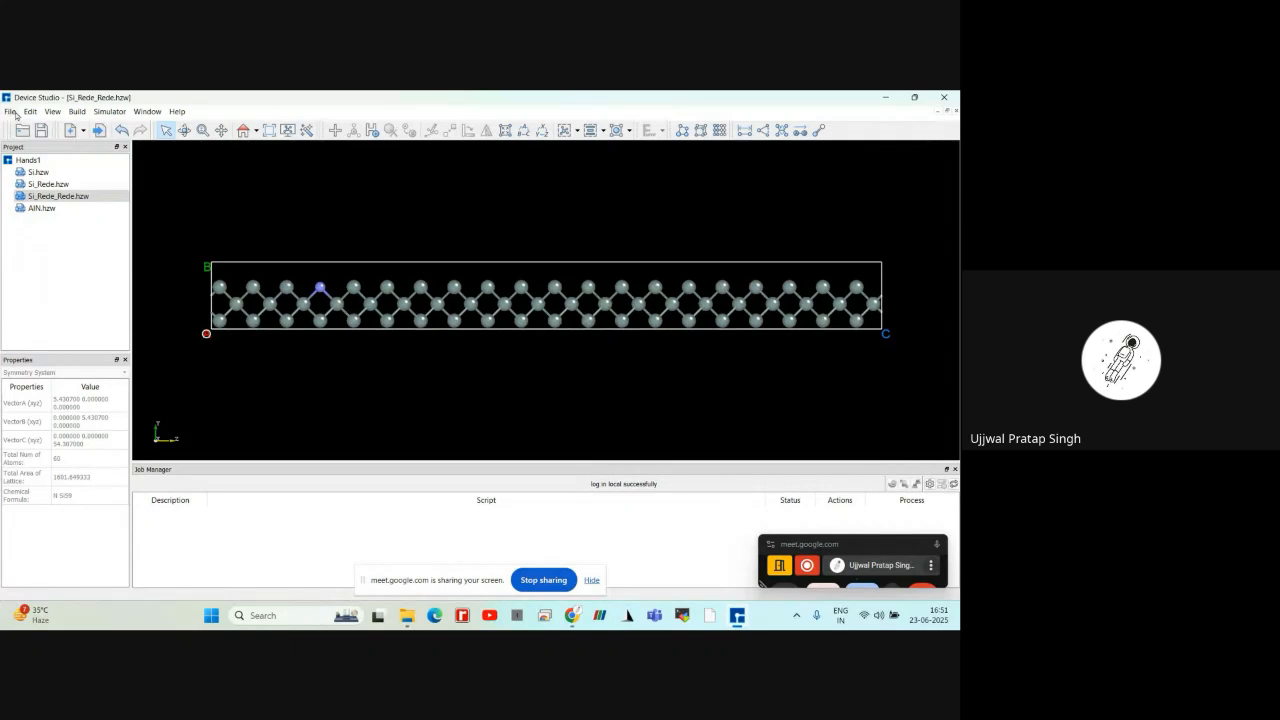
{"action": "scroll", "coordinate": [240, 296], "scroll_direction": "down", "scroll_amount": 1}
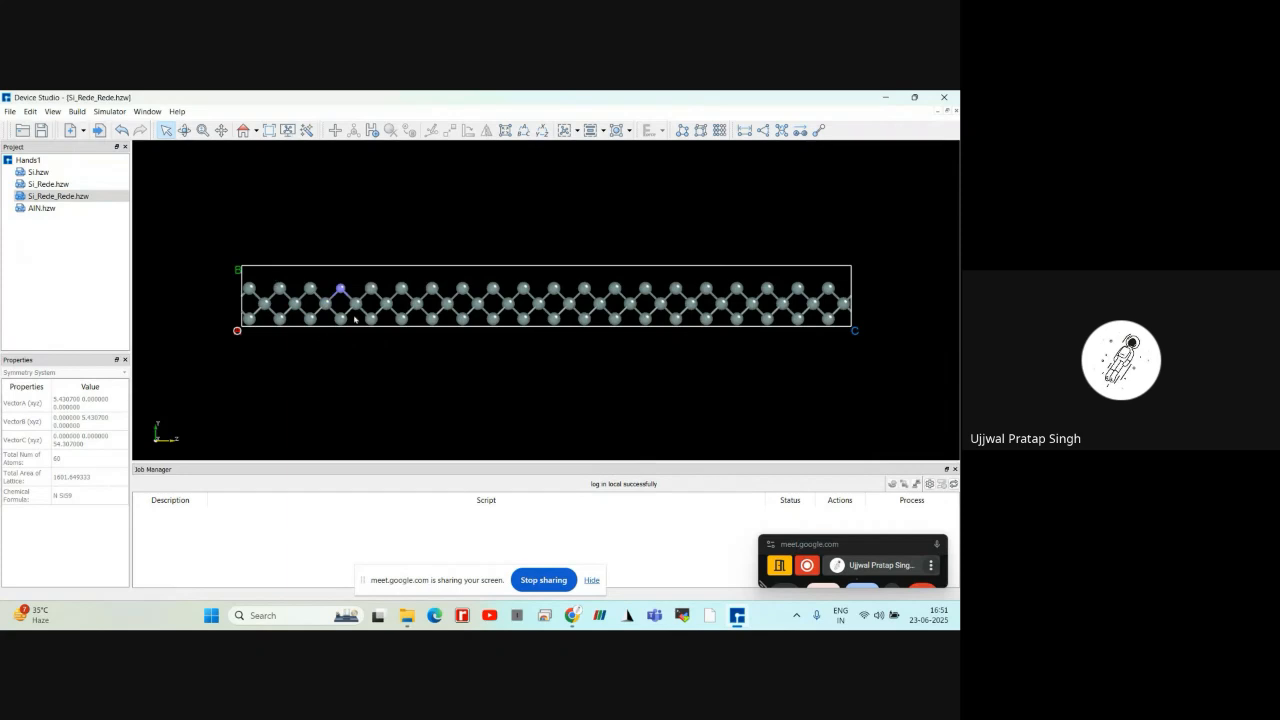
{"action": "scroll", "coordinate": [340, 311], "scroll_direction": "up", "scroll_amount": 1}
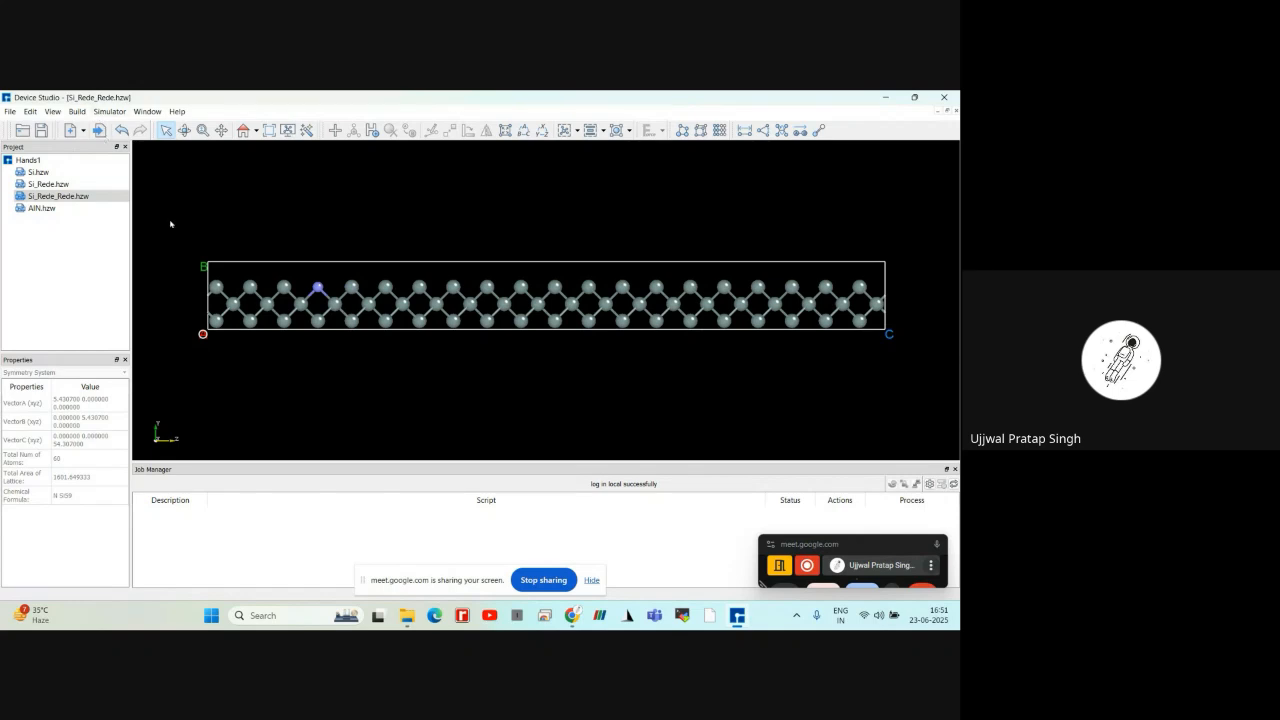
Import the local crystal file AlN.cif from the Downloads folder, inspect its cell in 3D and restore the default view
{"action": "left_click", "coordinate": [12, 111]}
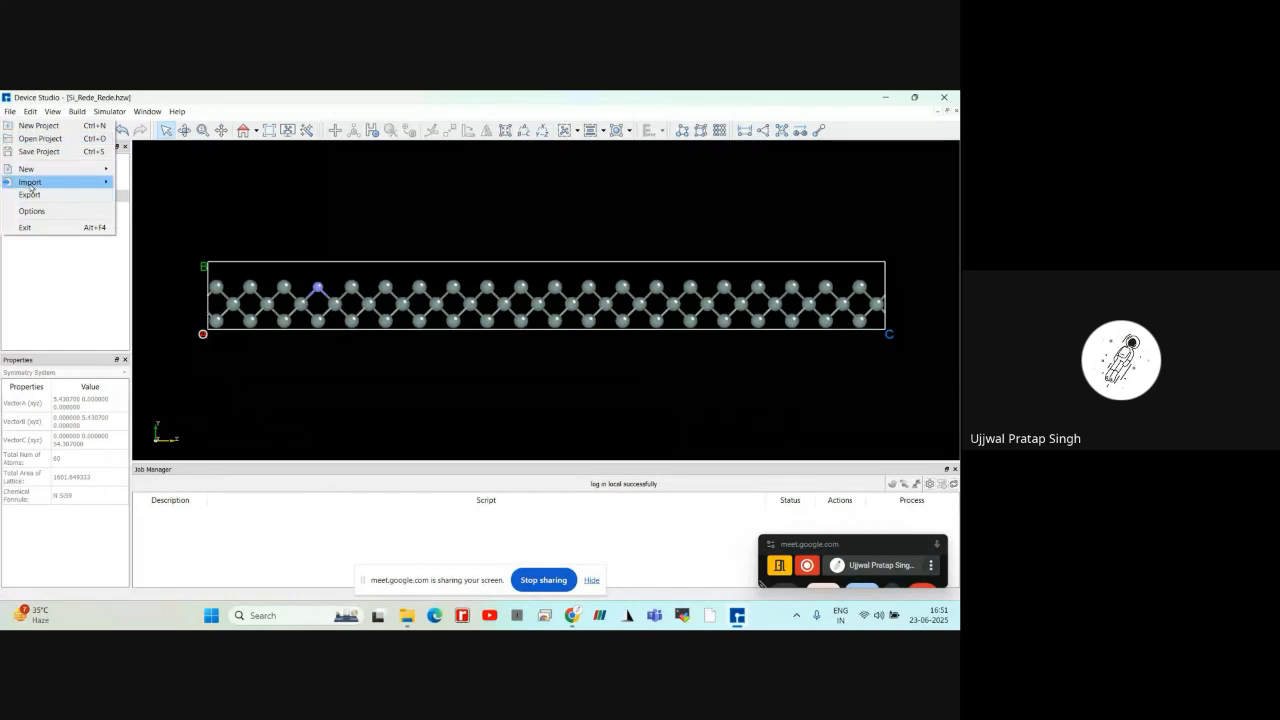
{"action": "mouse_move", "coordinate": [31, 187]}
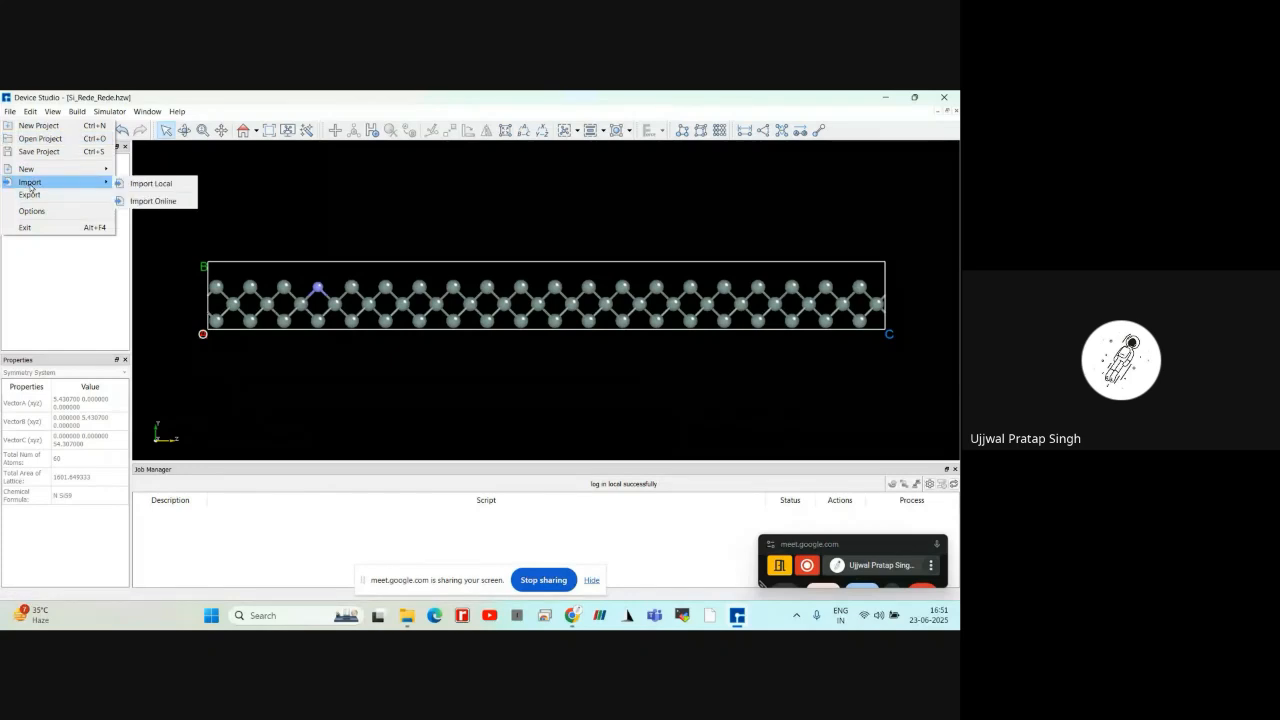
{"action": "left_click", "coordinate": [149, 184]}
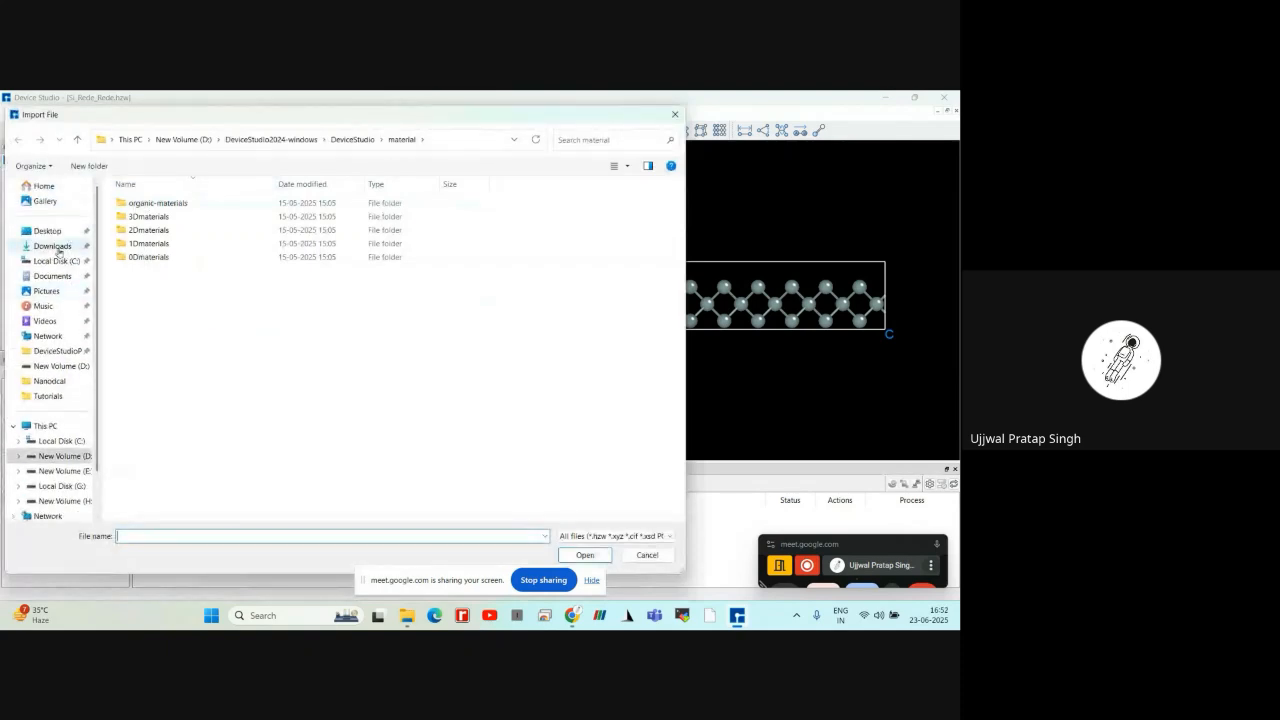
{"action": "left_click", "coordinate": [55, 247]}
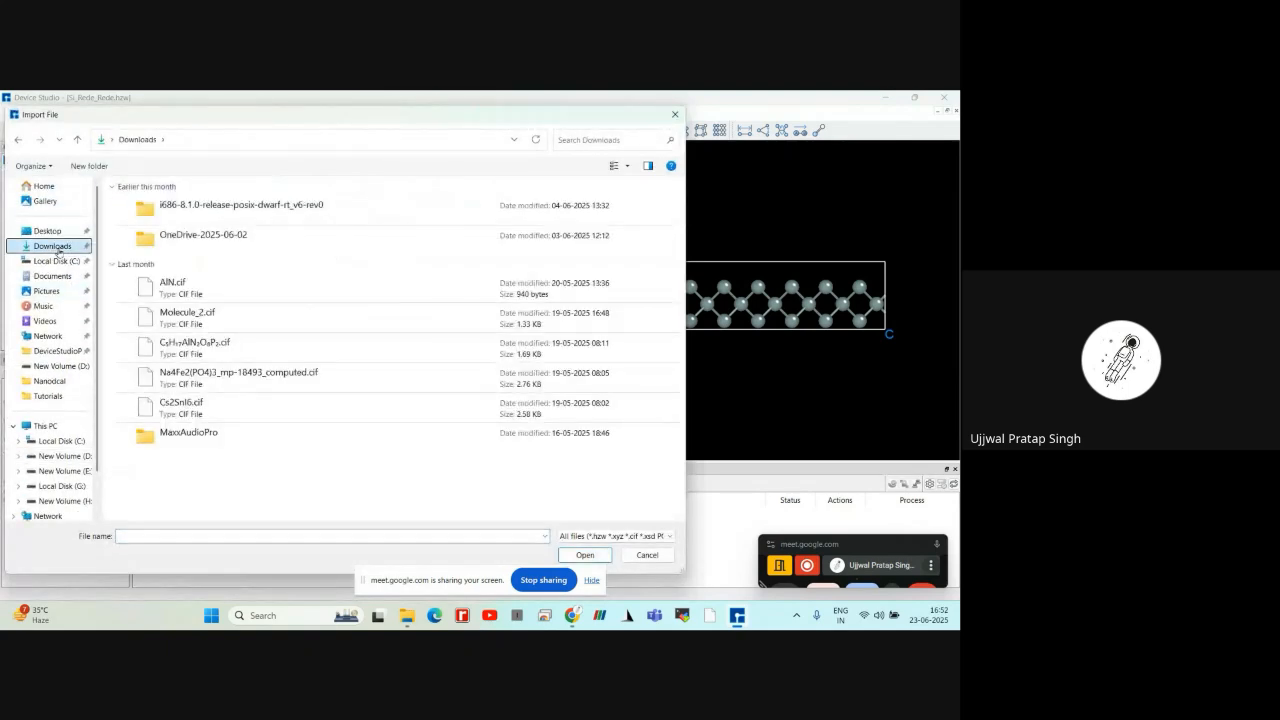
{"action": "left_click", "coordinate": [195, 294]}
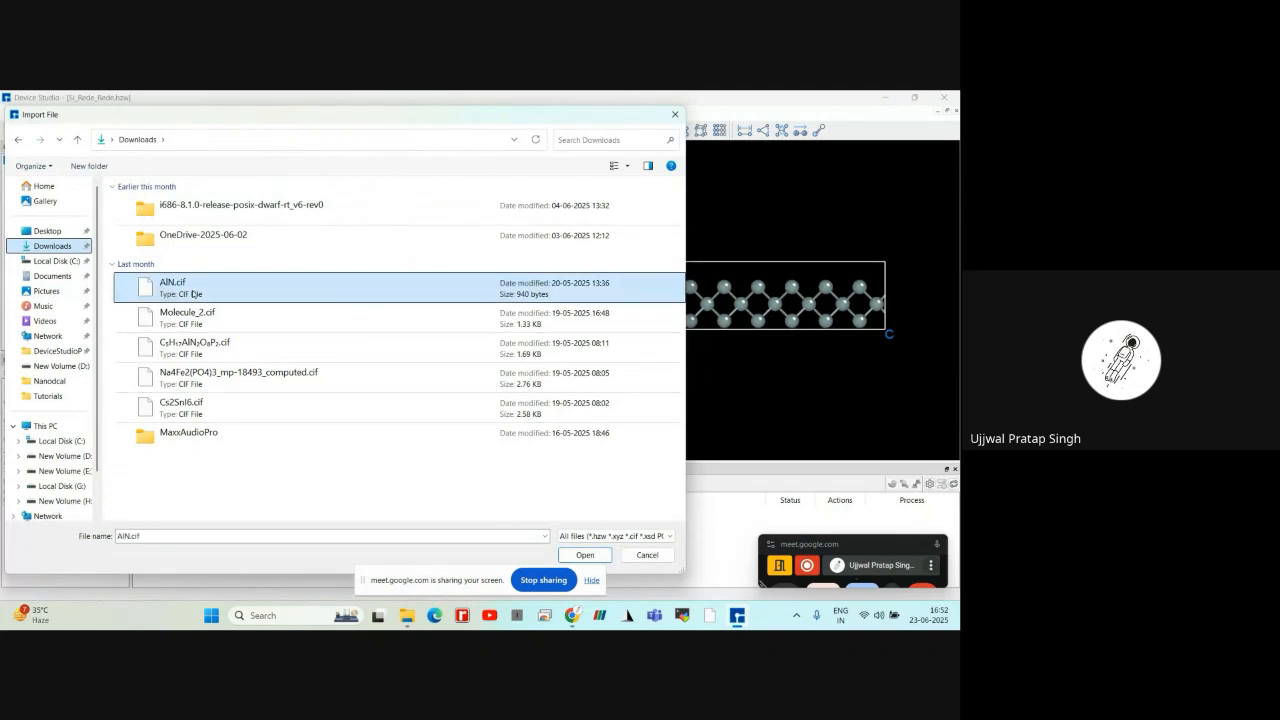
{"action": "left_click", "coordinate": [572, 555]}
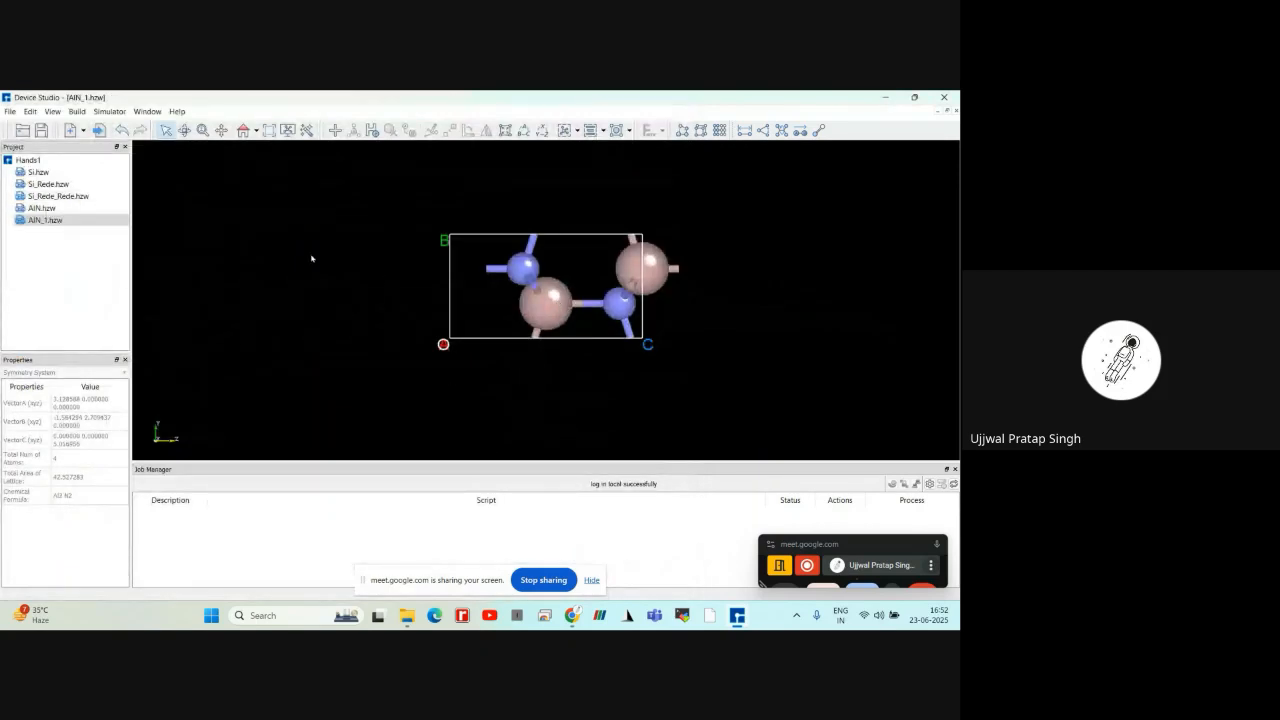
{"action": "scroll", "coordinate": [355, 301], "scroll_direction": "up", "scroll_amount": 1}
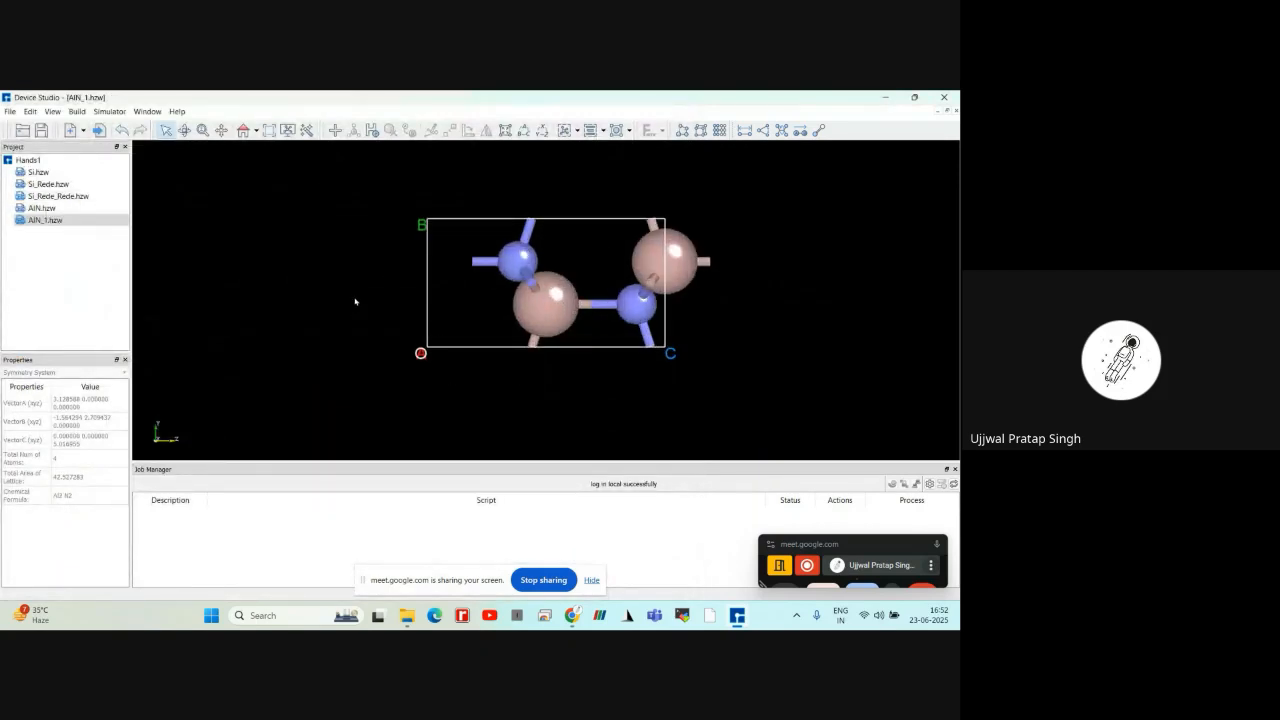
{"action": "left_click_drag", "start_coordinate": [346, 268], "coordinate": [391, 330]}
{"action": "right_click_drag", "start_coordinate": [369, 279], "coordinate": [335, 251]}
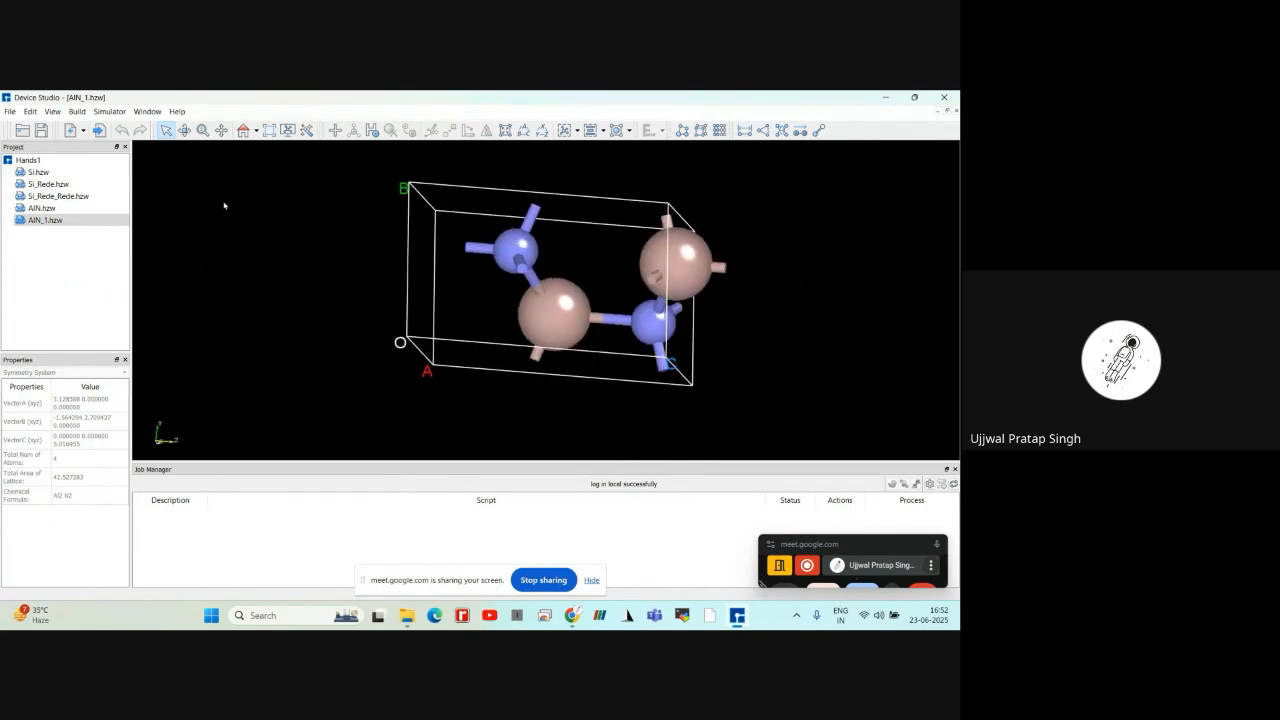
{"action": "left_click", "coordinate": [243, 130]}
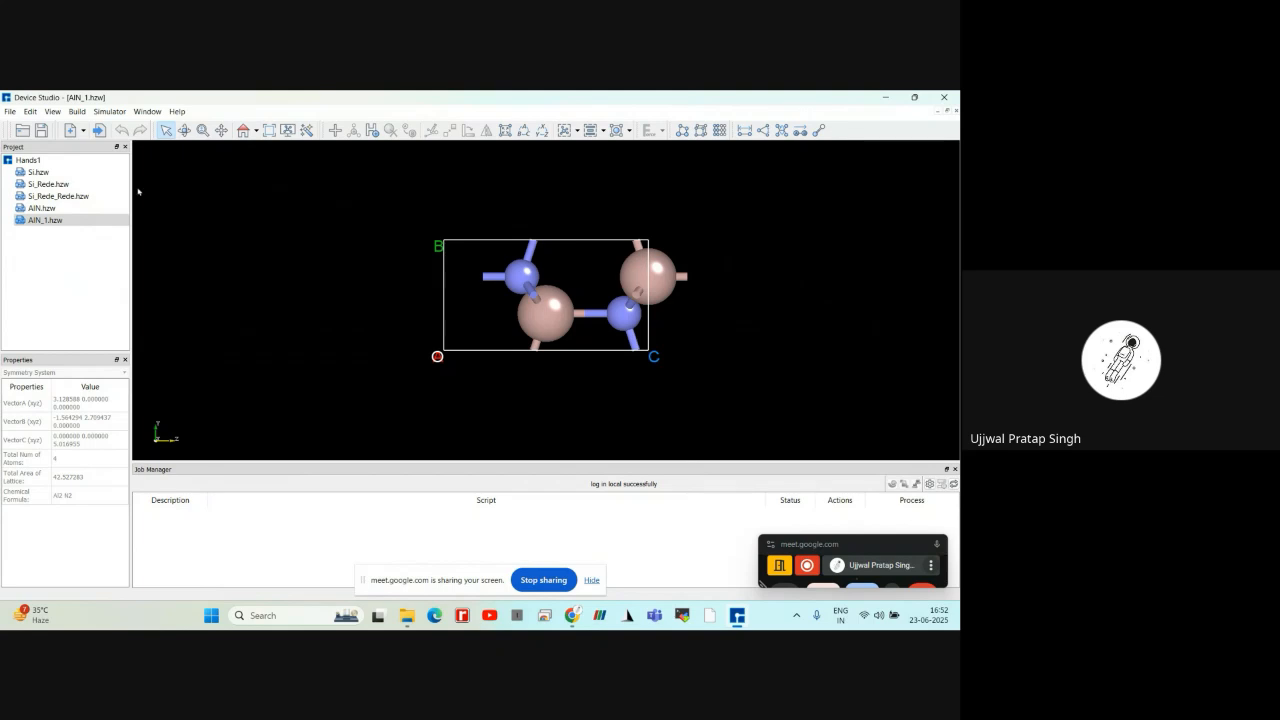
Start an online import from the Materials Project and search for the chemical formula MoS2
{"action": "left_click", "coordinate": [10, 112]}
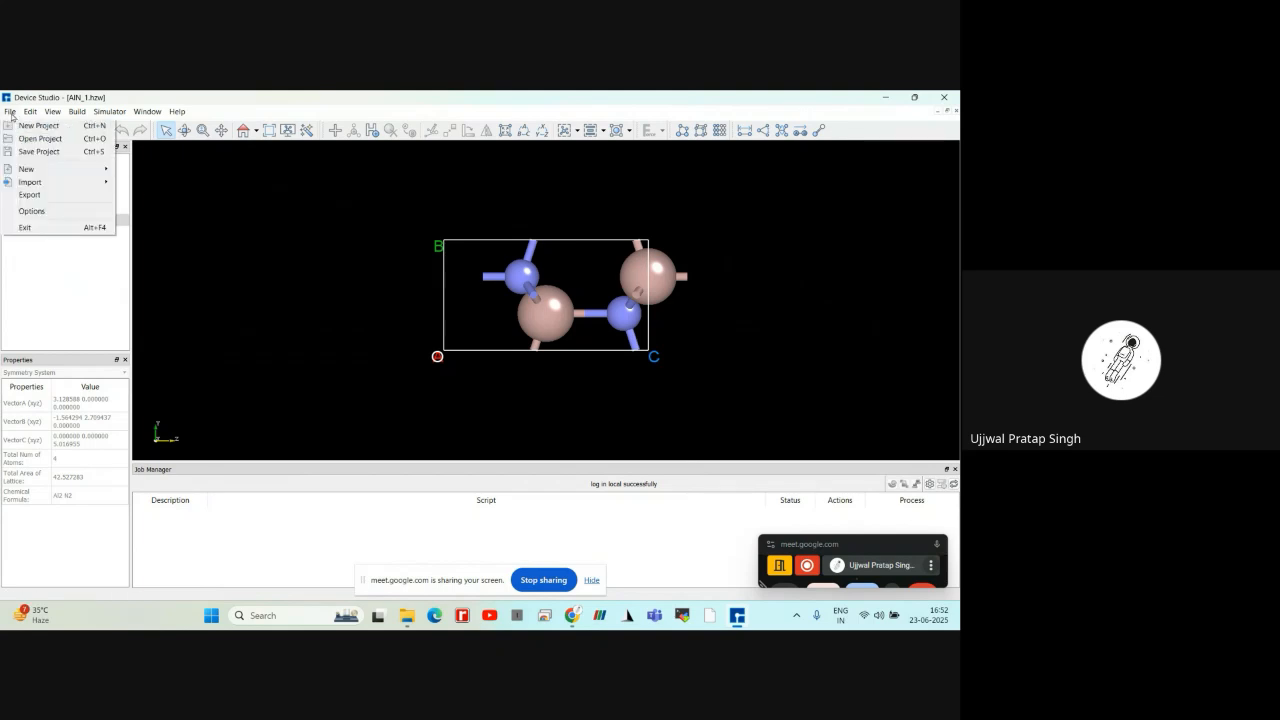
{"action": "mouse_move", "coordinate": [70, 186]}
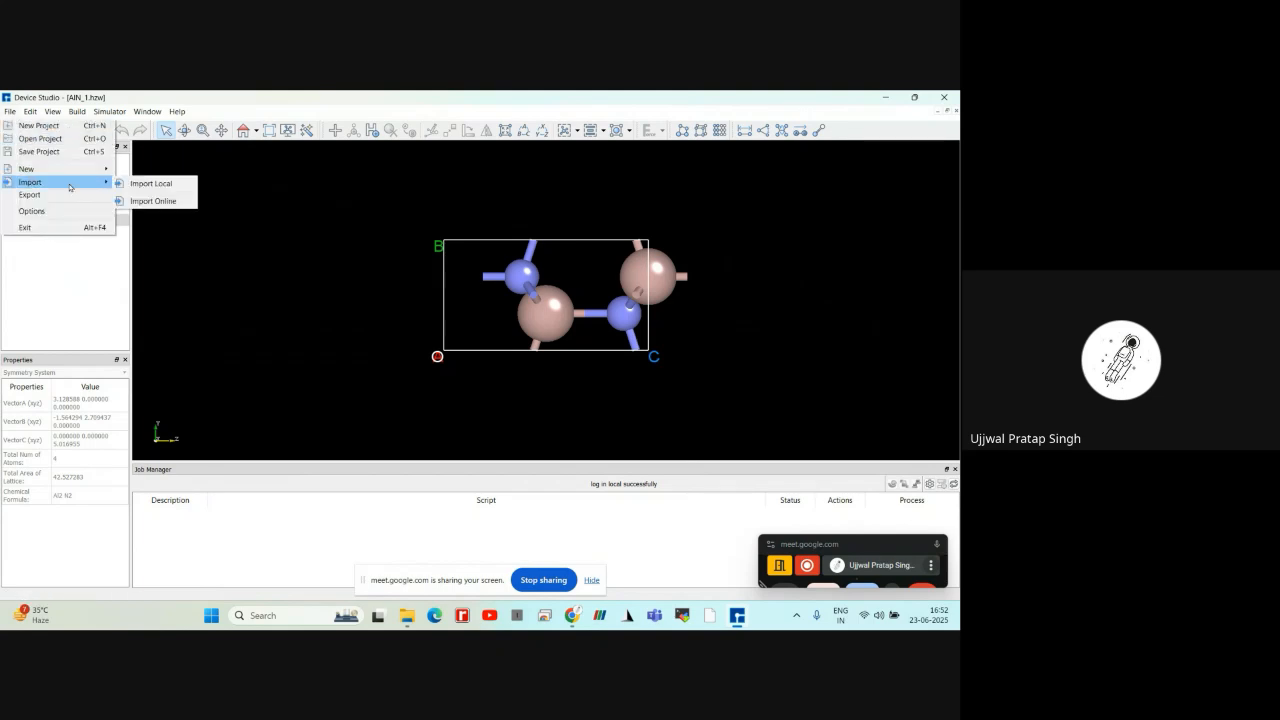
{"action": "left_click", "coordinate": [138, 202]}
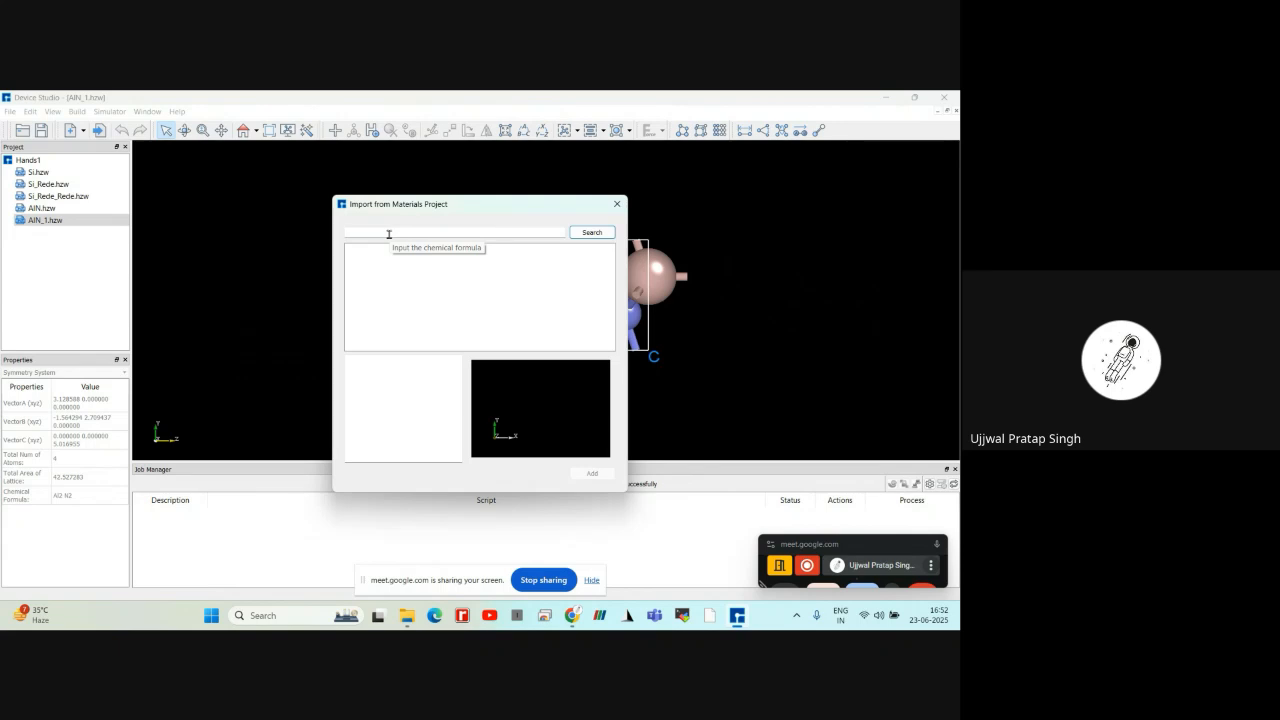
{"action": "type", "text": "MoS2"}
{"action": "left_click", "coordinate": [584, 235]}
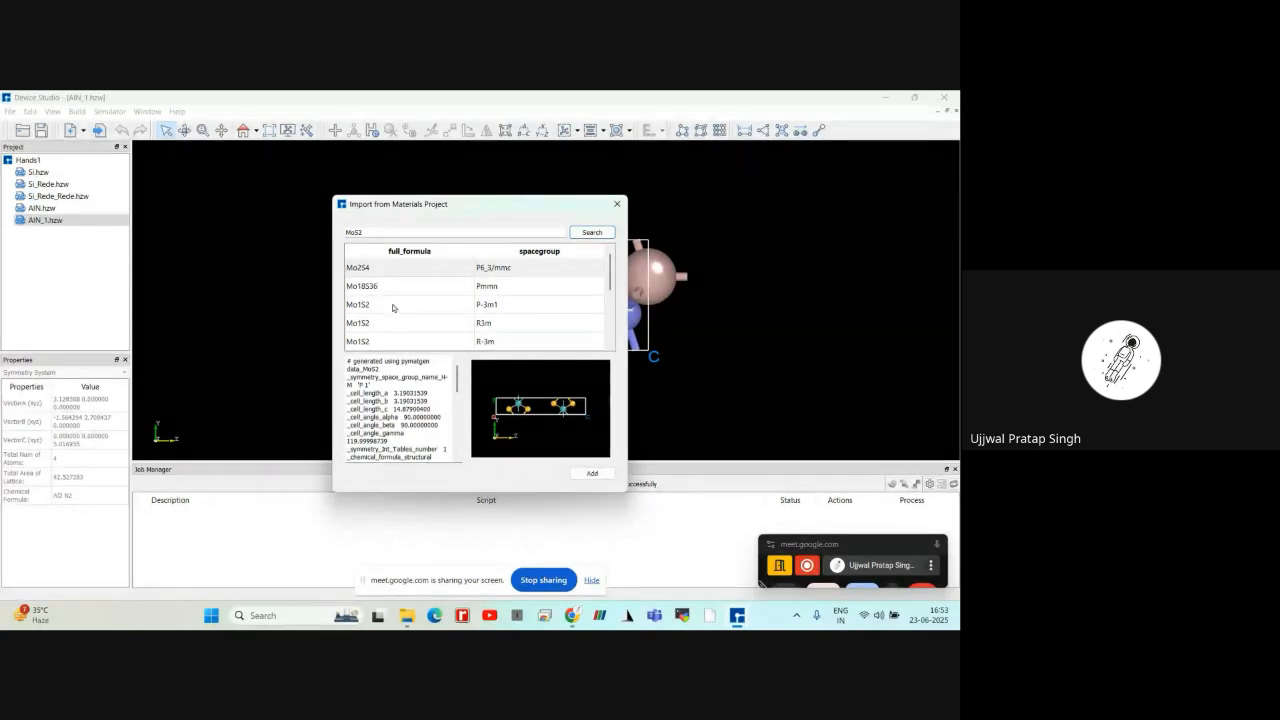
Review the crystal data of the Mo1S2 entry with space group R-3m and add that structure to the project
{"action": "left_click", "coordinate": [399, 342]}
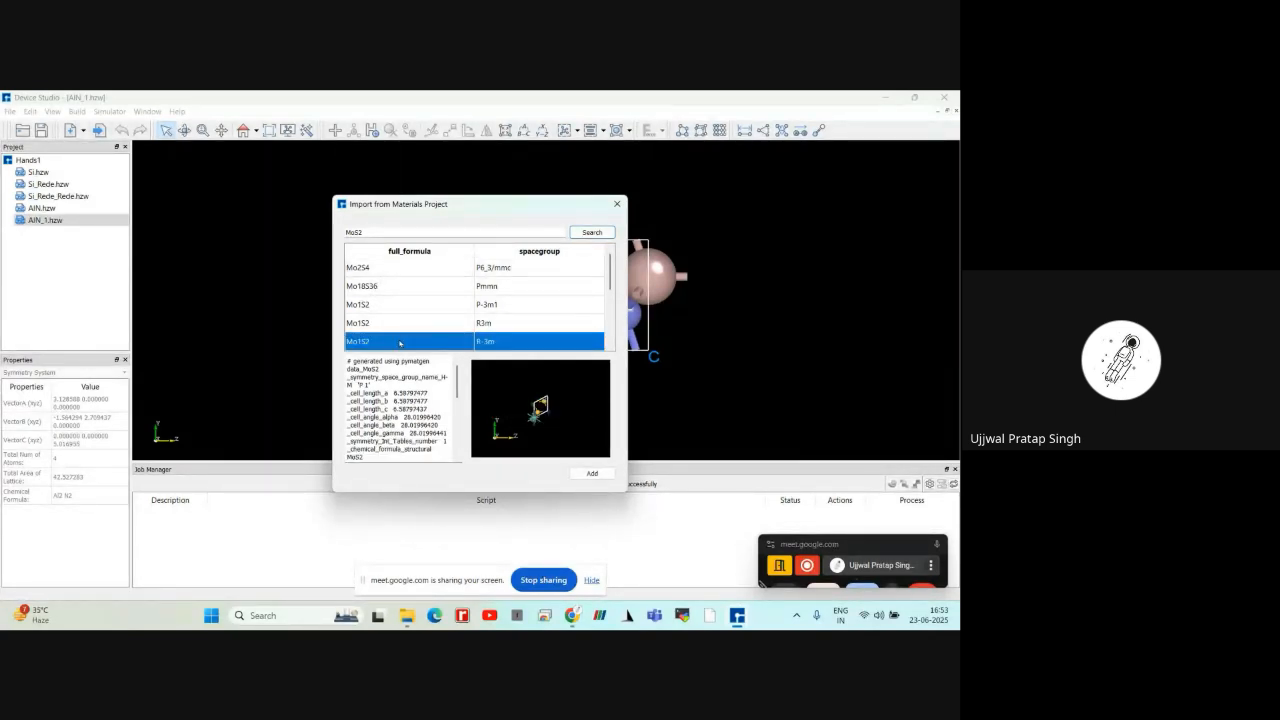
{"action": "scroll", "coordinate": [402, 357], "scroll_direction": "down", "scroll_amount": 3}
{"action": "scroll", "coordinate": [402, 360], "scroll_direction": "up", "scroll_amount": 3}
{"action": "scroll", "coordinate": [388, 402], "scroll_direction": "down", "scroll_amount": 3}
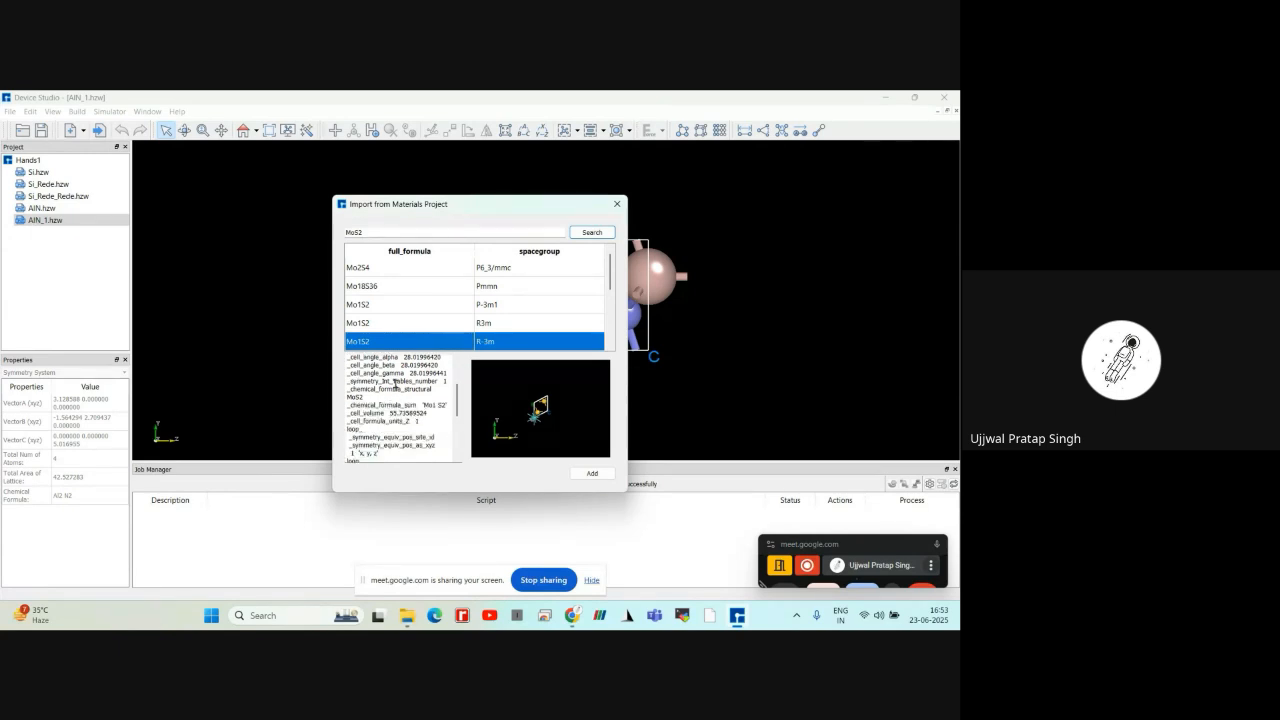
{"action": "scroll", "coordinate": [395, 383], "scroll_direction": "up", "scroll_amount": 3}
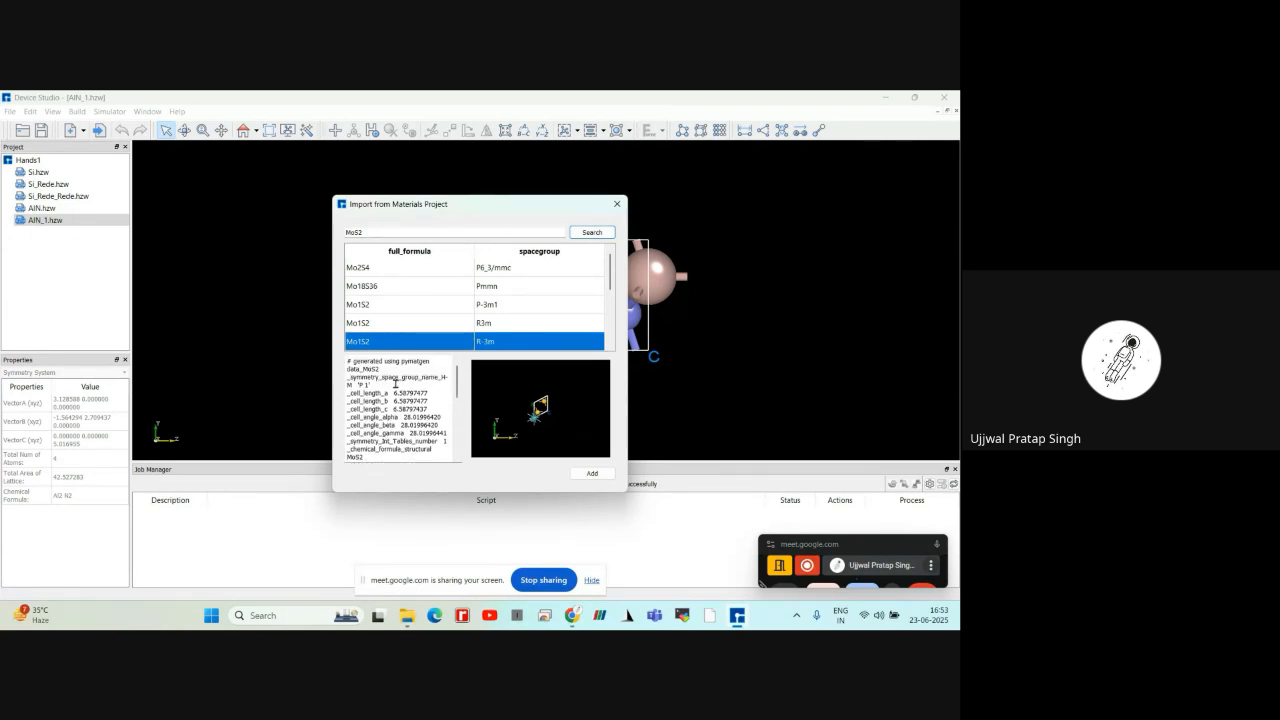
{"action": "left_click", "coordinate": [589, 475]}
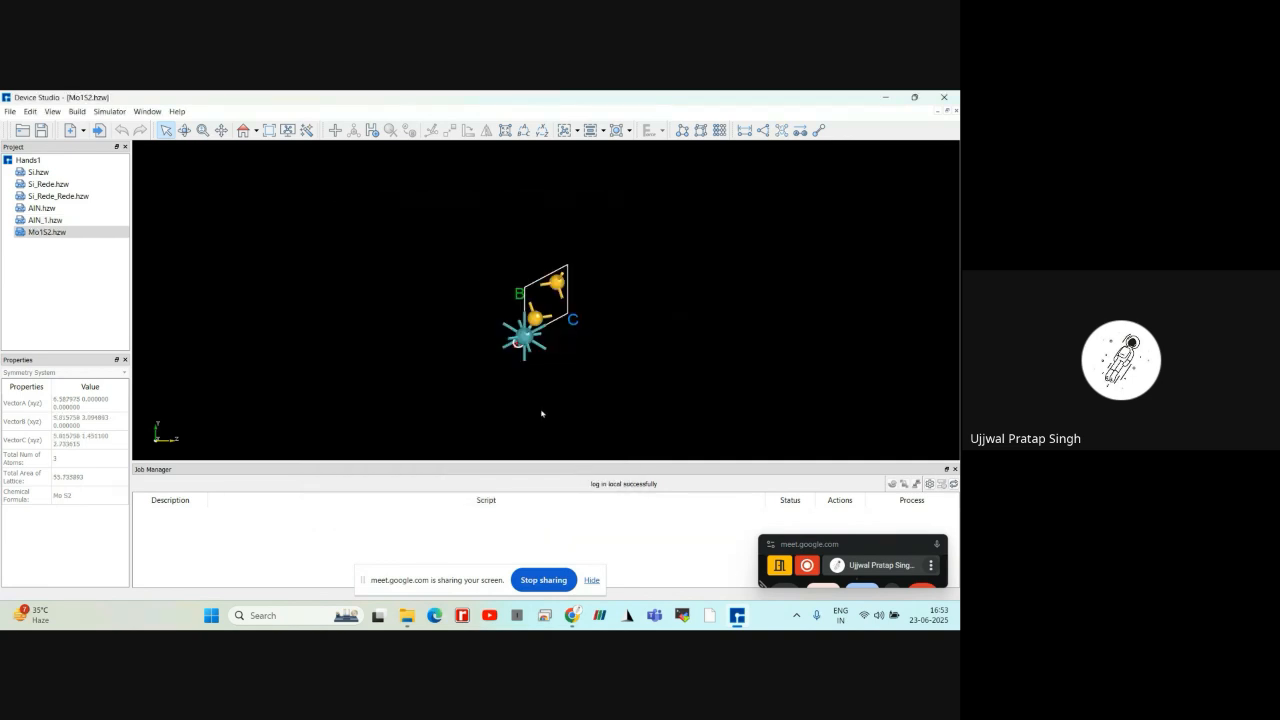
{"action": "scroll", "coordinate": [542, 413], "scroll_direction": "up", "scroll_amount": 5}
{"action": "right_click_drag", "start_coordinate": [446, 294], "coordinate": [320, 223]}
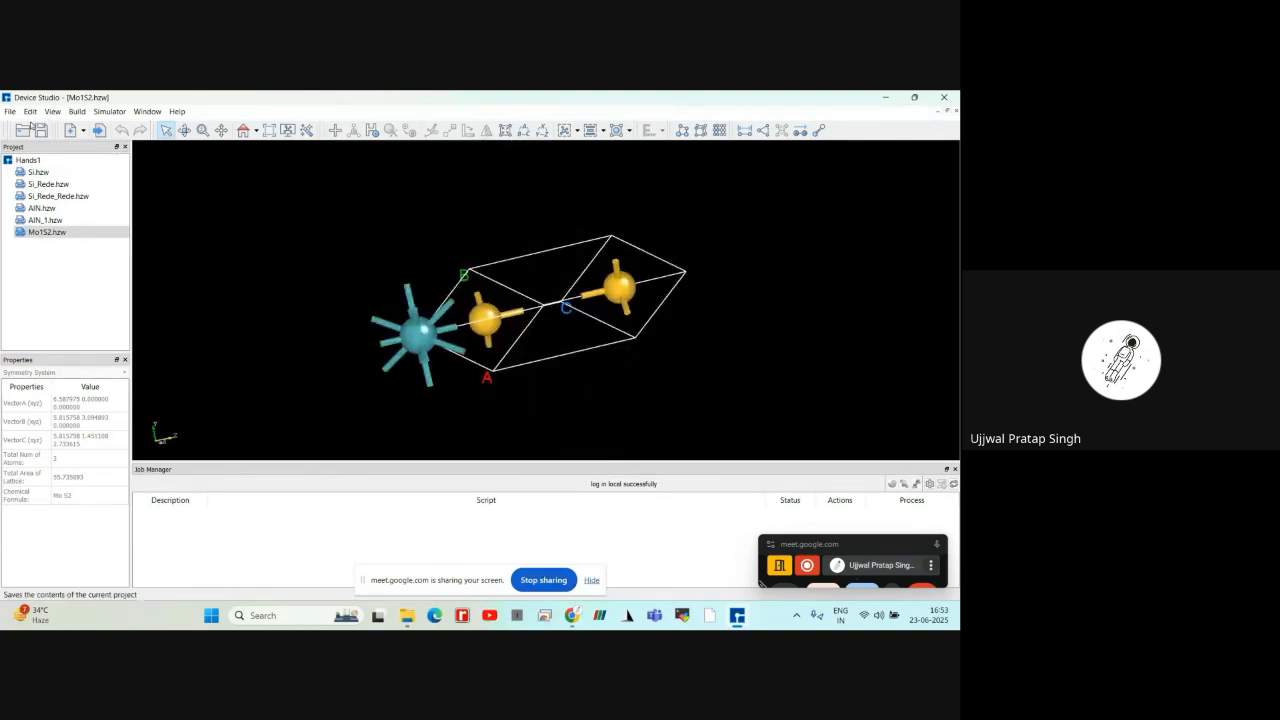
Start another online import from the Materials Project and search for the chemical formula NaCl
{"action": "left_click", "coordinate": [9, 112]}
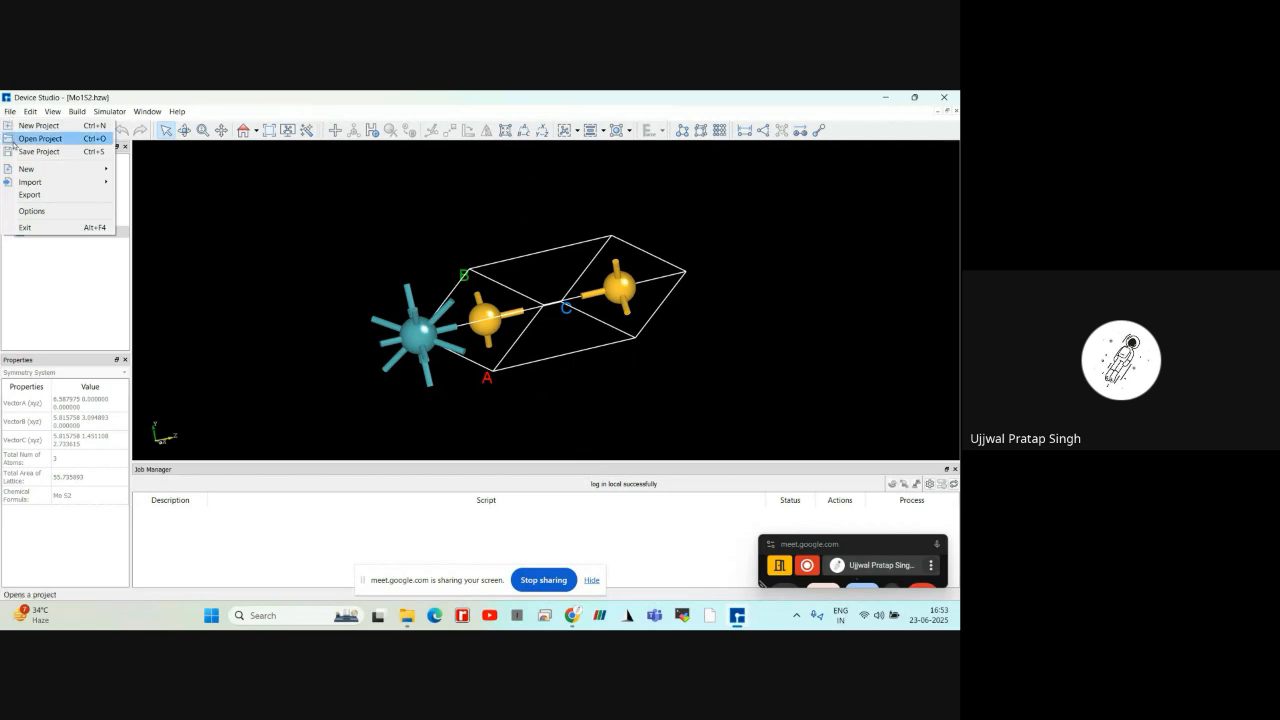
{"action": "mouse_move", "coordinate": [25, 183]}
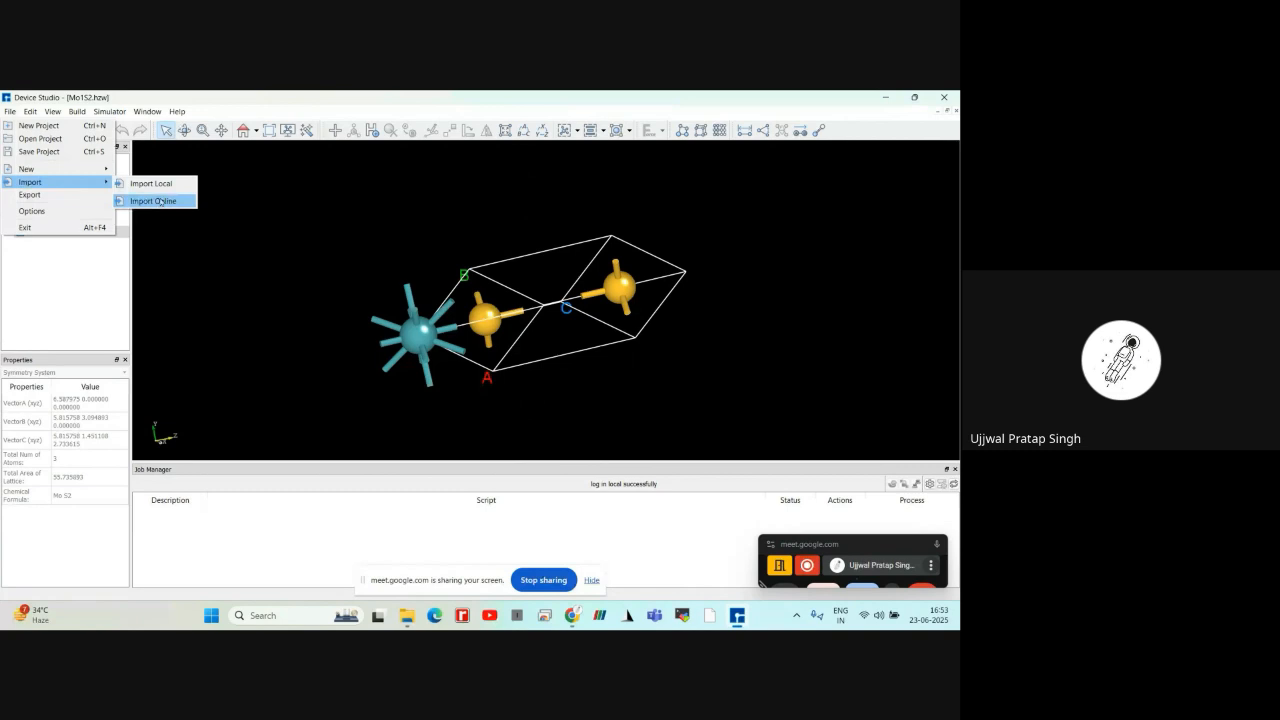
{"action": "left_click", "coordinate": [160, 202]}
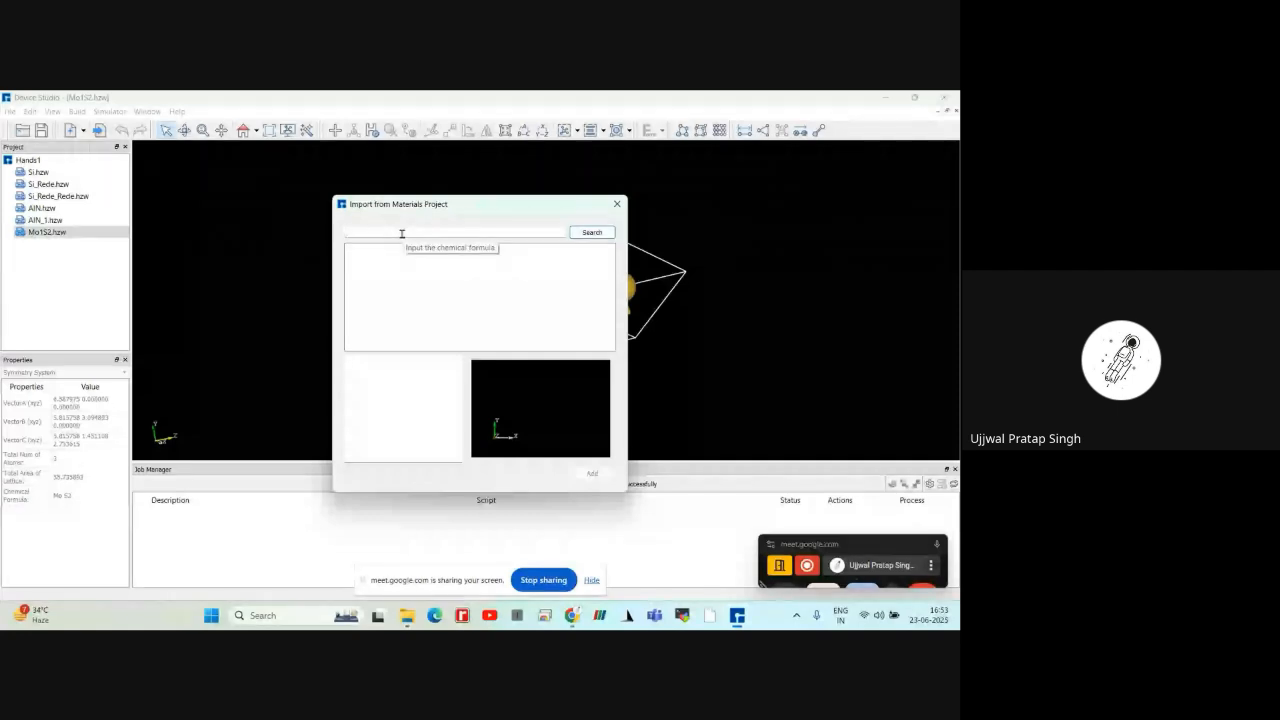
{"action": "left_click", "coordinate": [401, 234]}
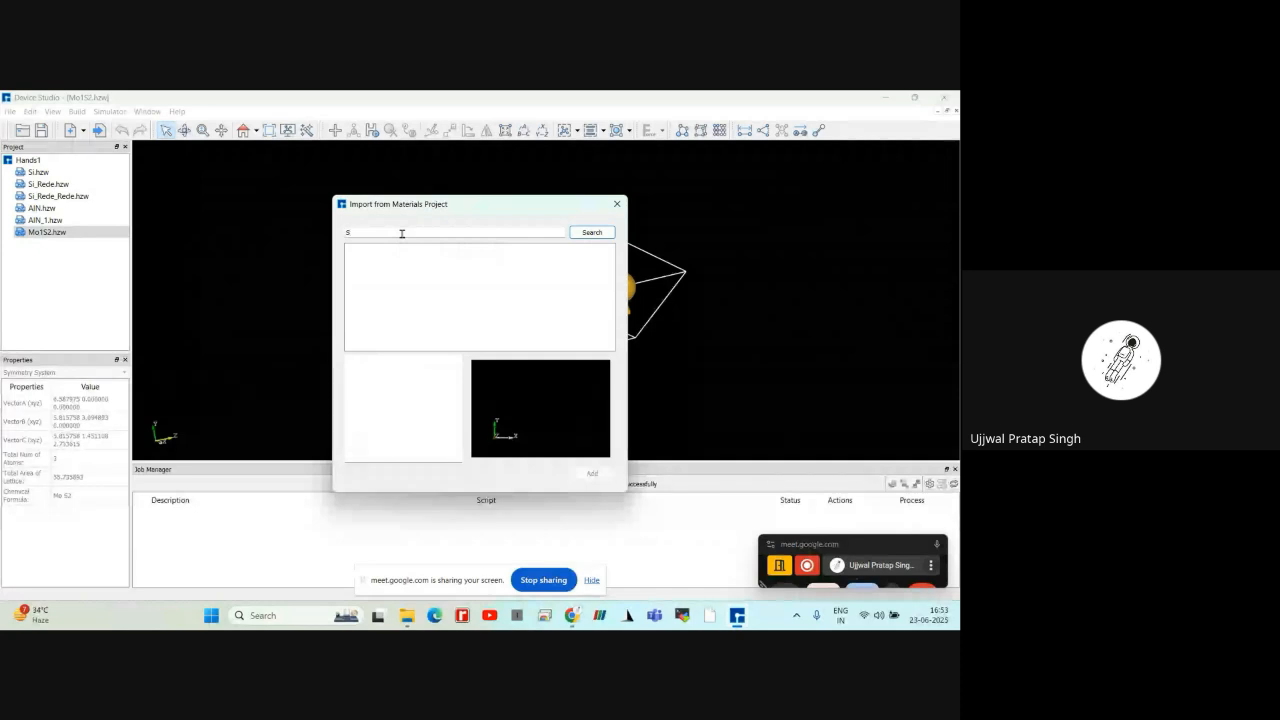
{"action": "type", "text": "S"}
{"action": "key", "text": "BackSpace"}
{"action": "type", "text": "NaCl"}
{"action": "left_click", "coordinate": [592, 234]}
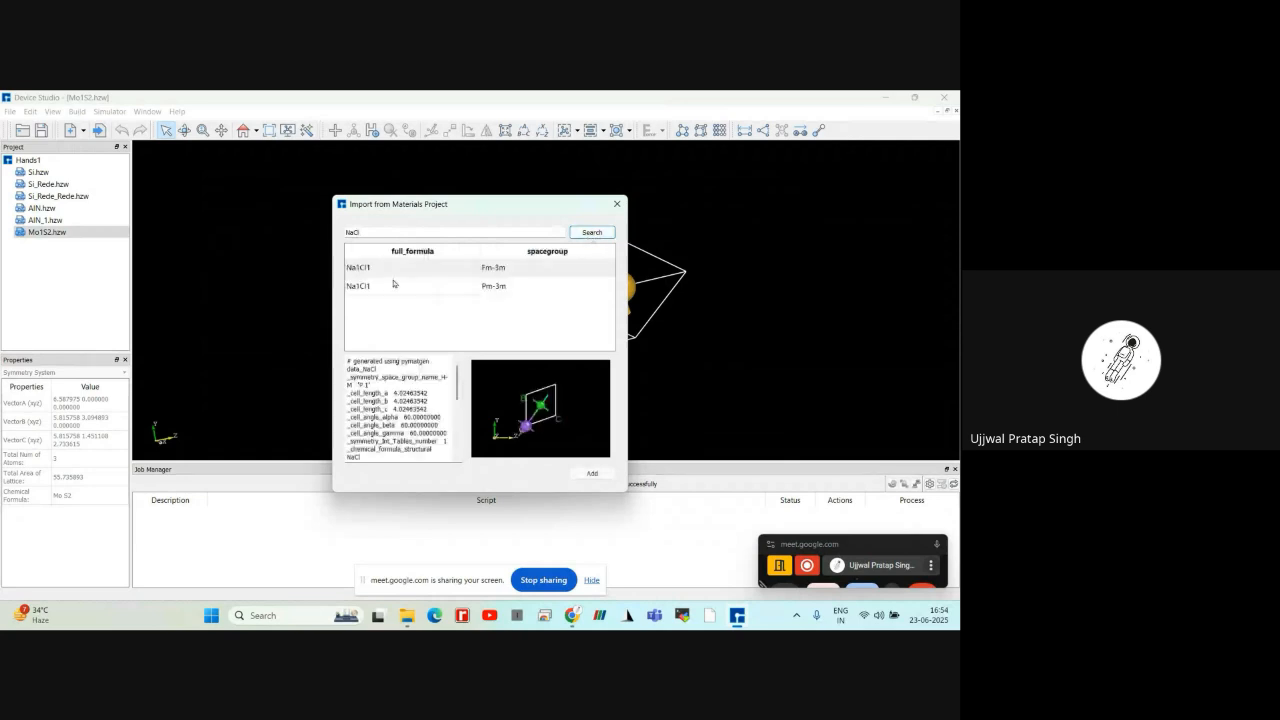
Add the Na1Cl1 entry with space group Pm-3m to the project and inspect its cell in 3D
{"action": "left_click", "coordinate": [484, 286]}
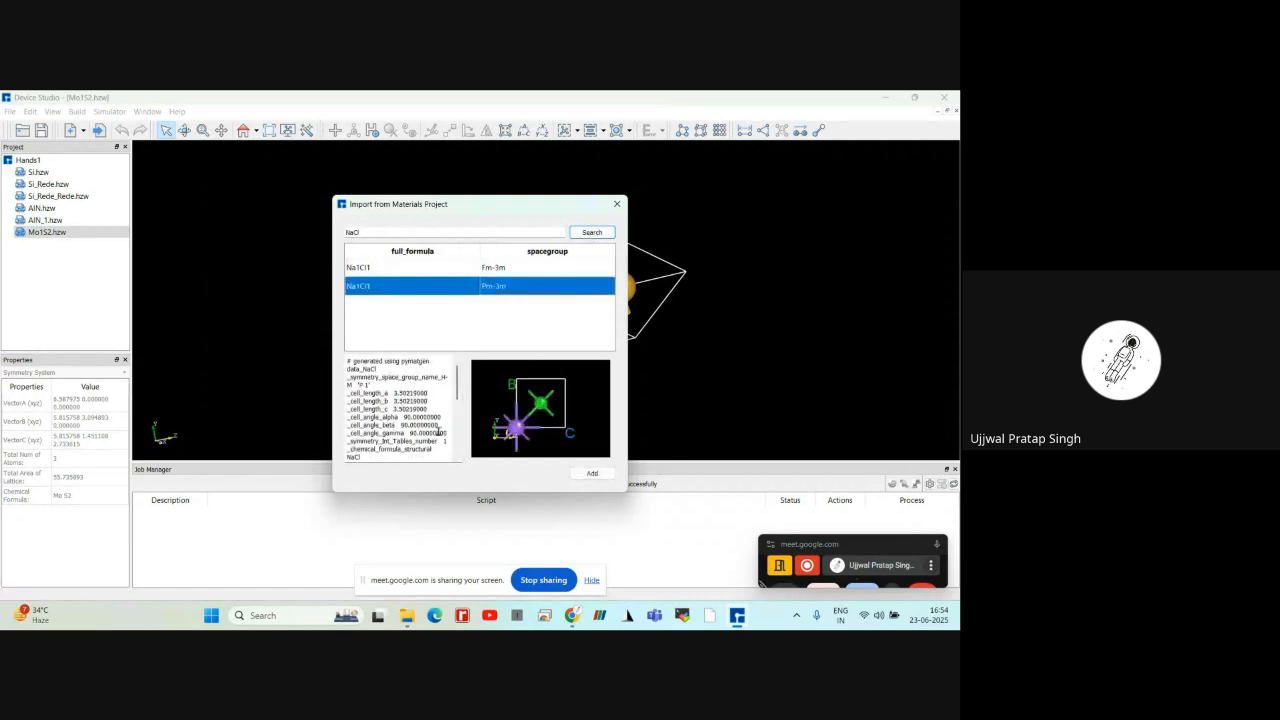
{"action": "left_click", "coordinate": [588, 473]}
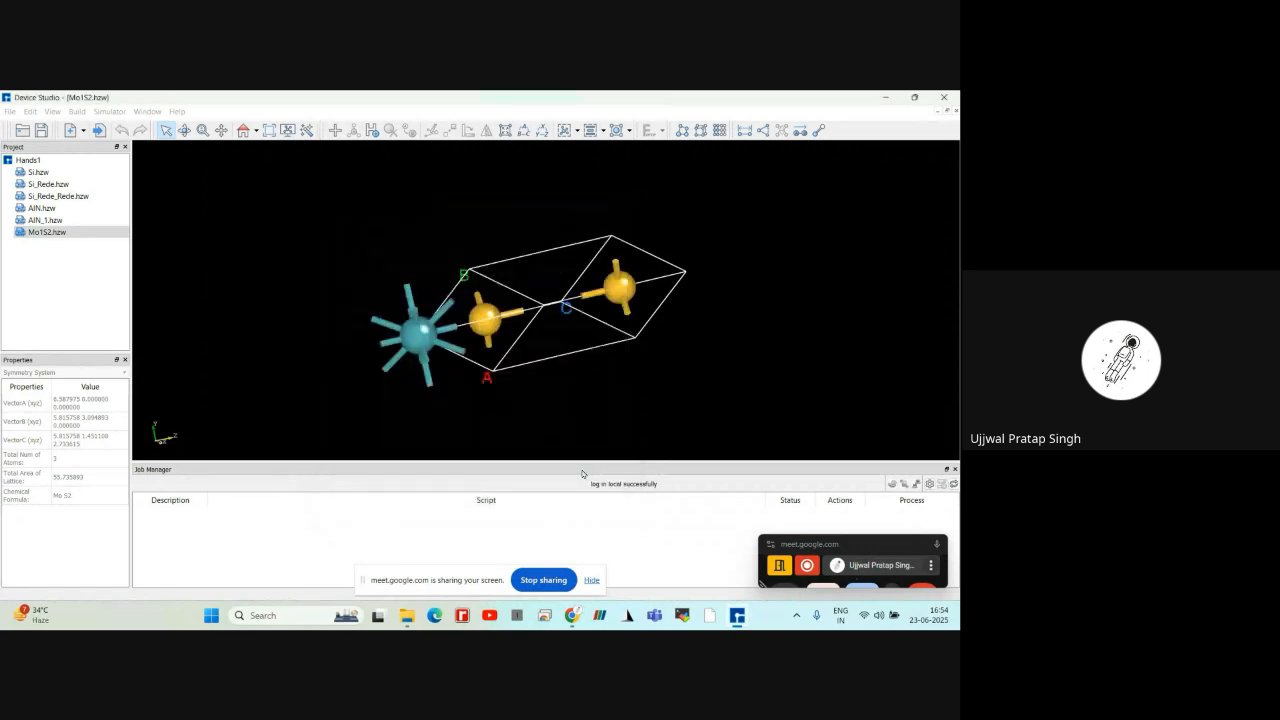
{"action": "right_click_drag", "start_coordinate": [364, 259], "coordinate": [325, 248]}
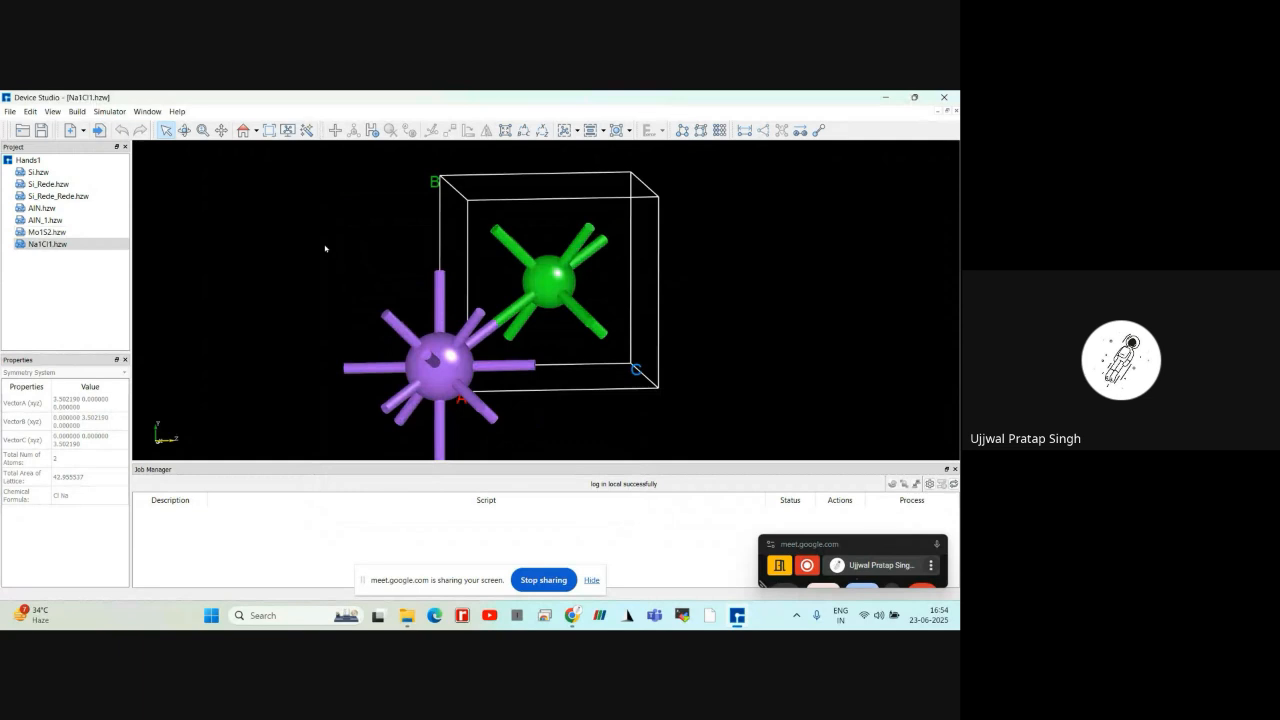
{"action": "scroll", "coordinate": [325, 248], "scroll_direction": "down", "scroll_amount": 3}
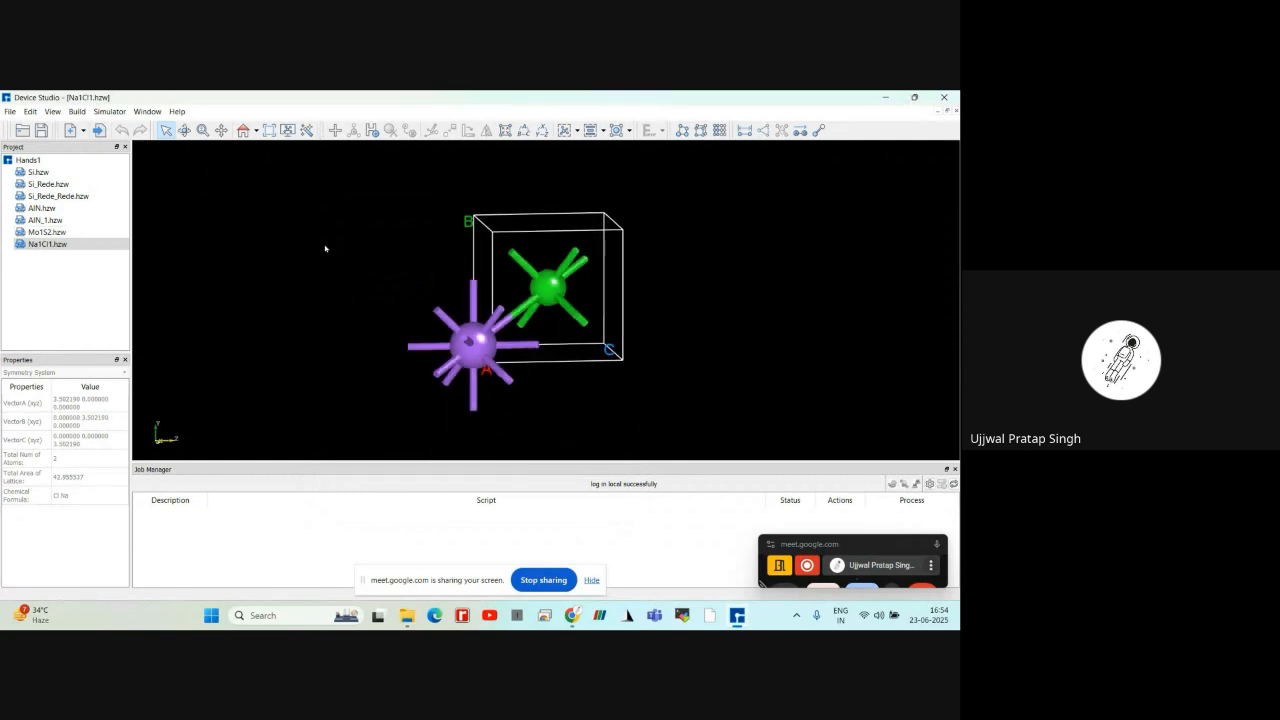
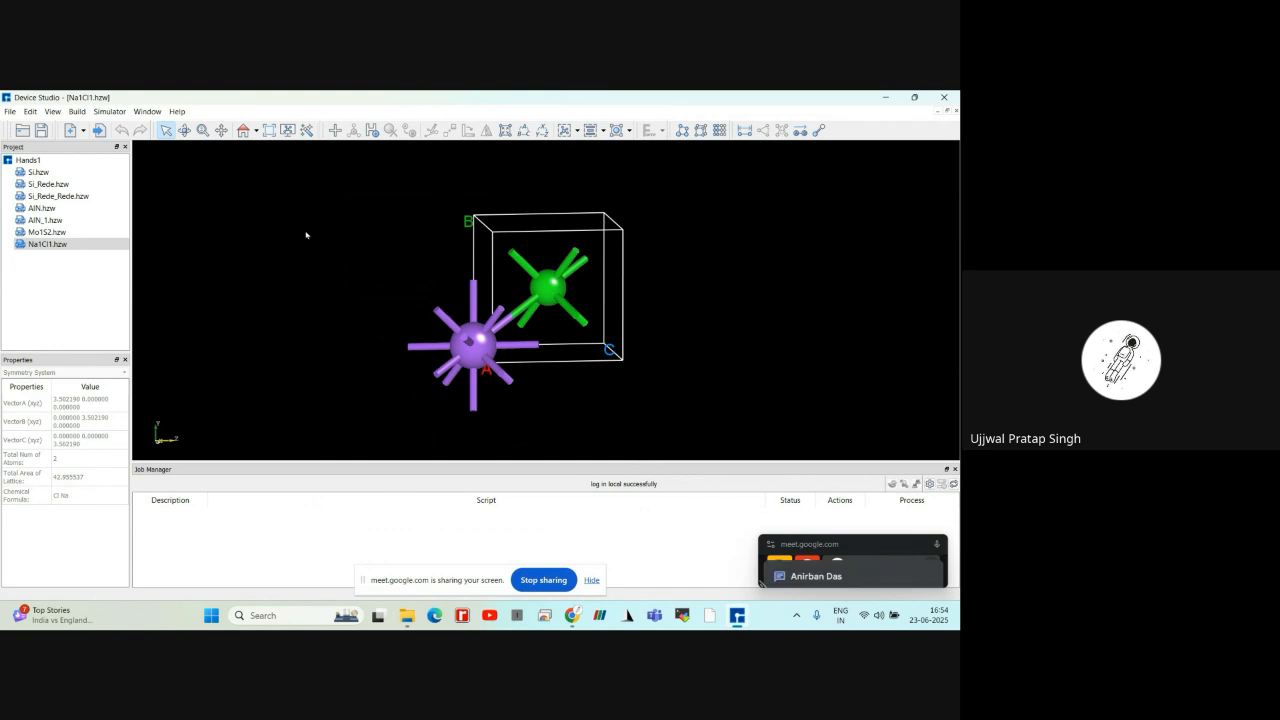
Start a local file import, browse the Downloads folder and check the supported file formats without importing anything
{"action": "left_click", "coordinate": [12, 112]}
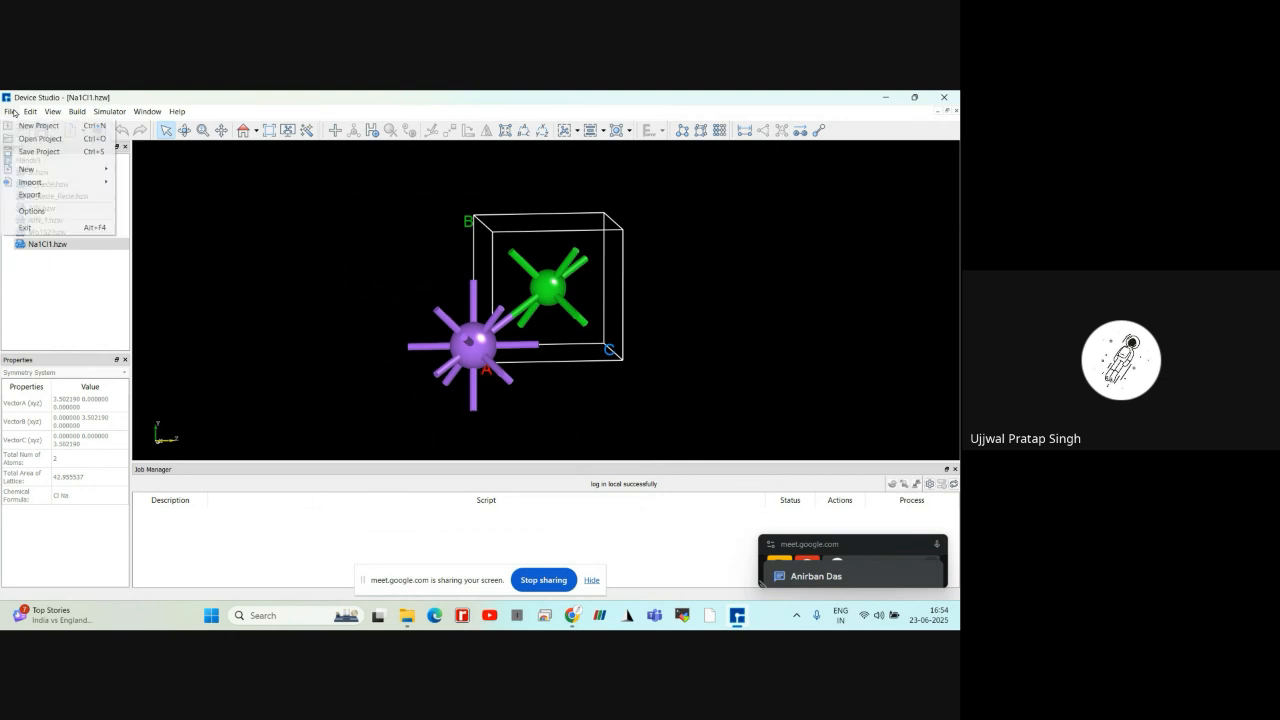
{"action": "mouse_move", "coordinate": [33, 183]}
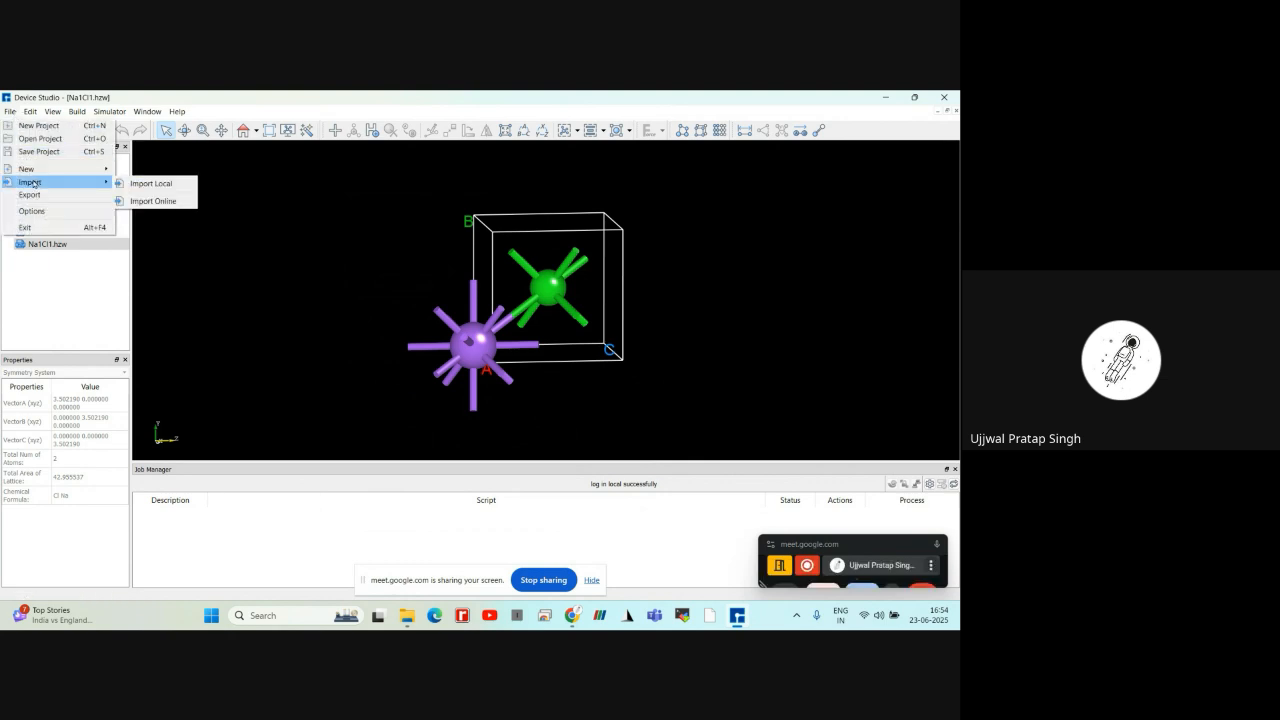
{"action": "left_click", "coordinate": [148, 189]}
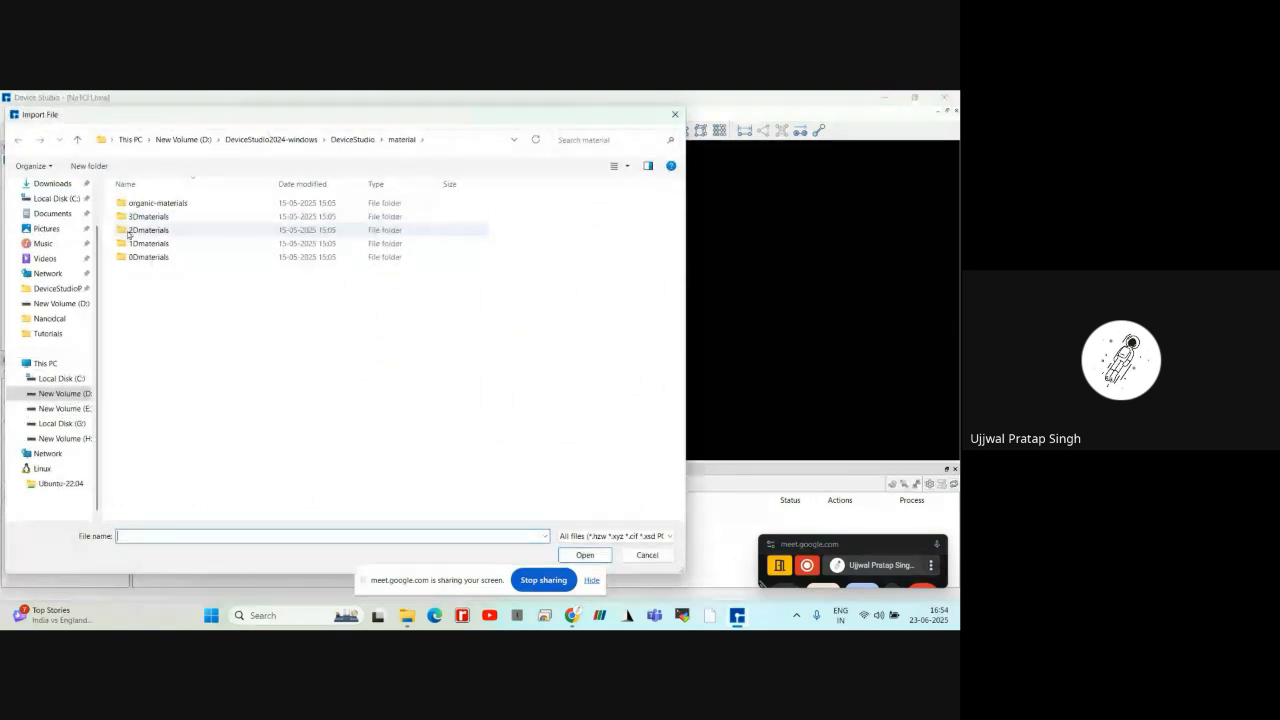
{"action": "scroll", "coordinate": [77, 238], "scroll_direction": "up", "scroll_amount": 2}
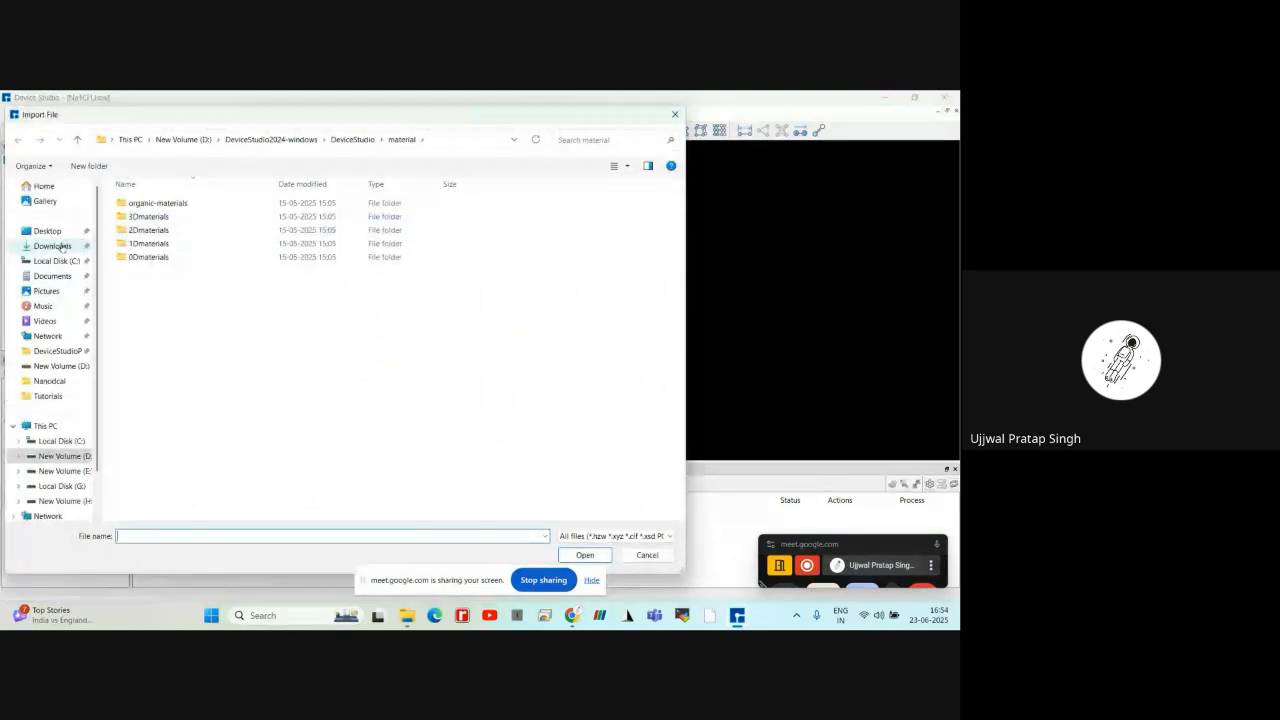
{"action": "left_click", "coordinate": [62, 246]}
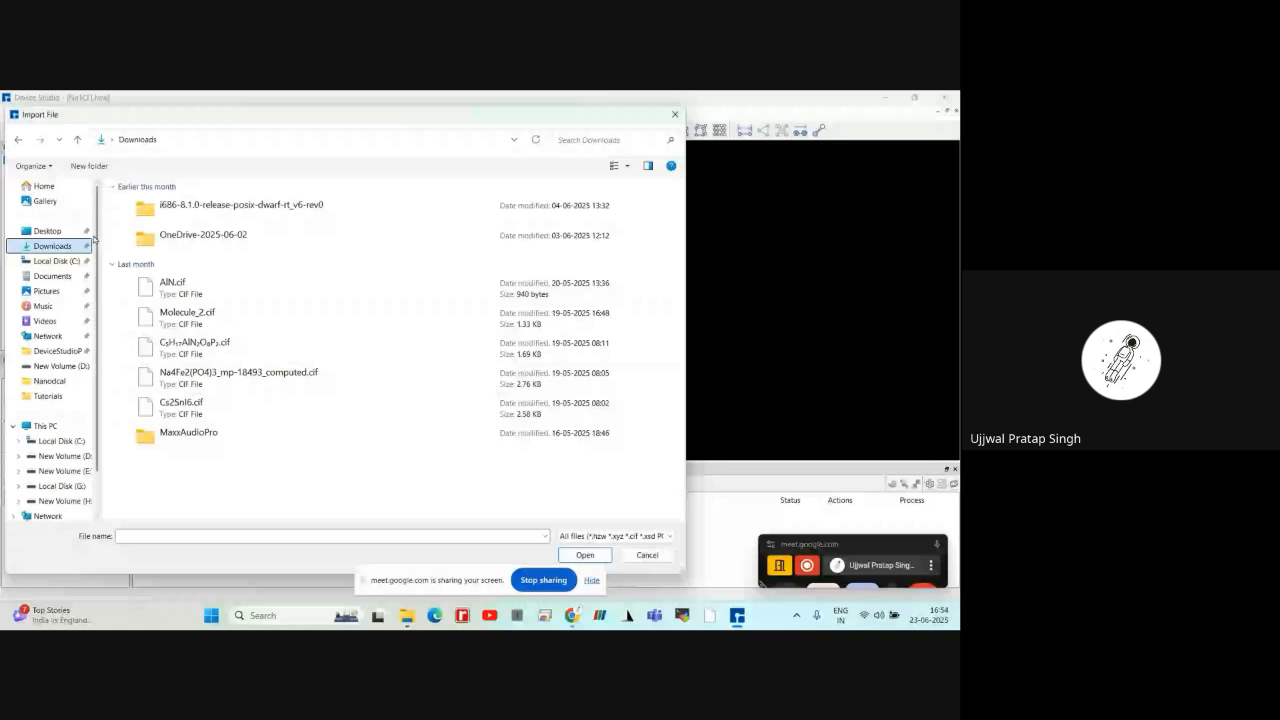
{"action": "left_click", "coordinate": [582, 538]}
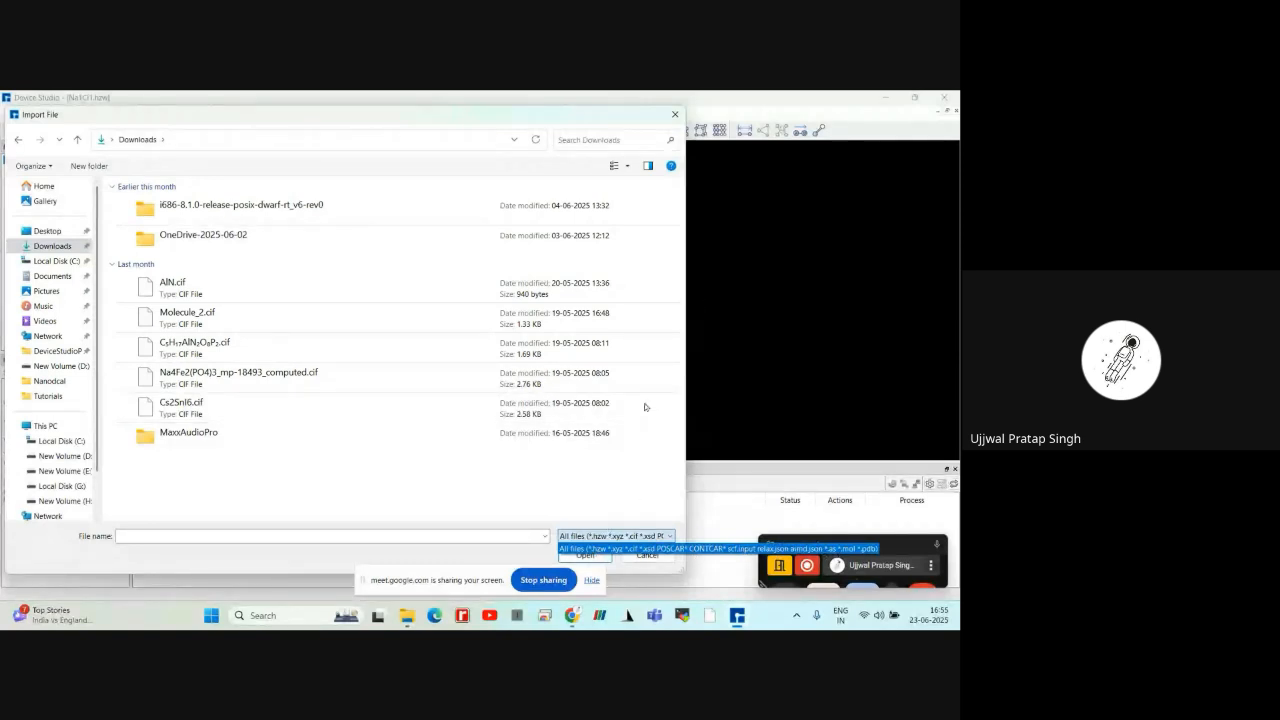
{"action": "left_click", "coordinate": [675, 114]}
{"action": "left_click", "coordinate": [675, 114]}
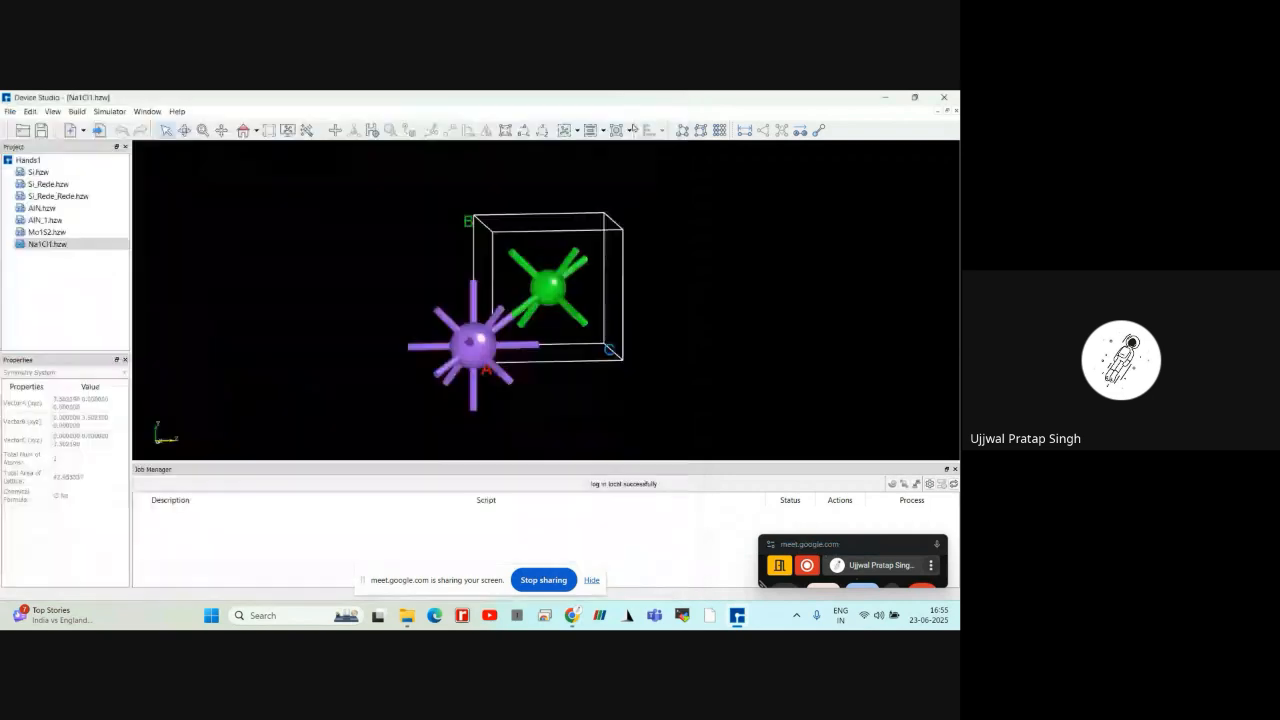
{"action": "left_click", "coordinate": [11, 111]}
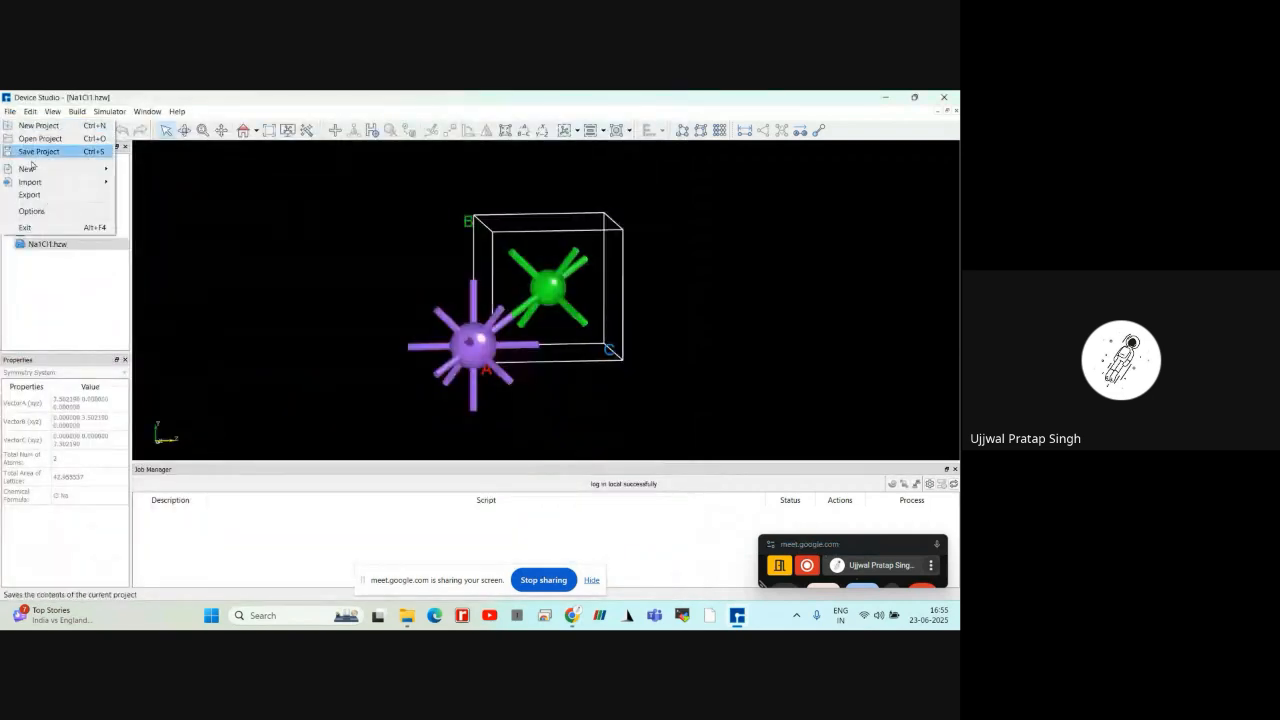
{"action": "mouse_move", "coordinate": [38, 184]}
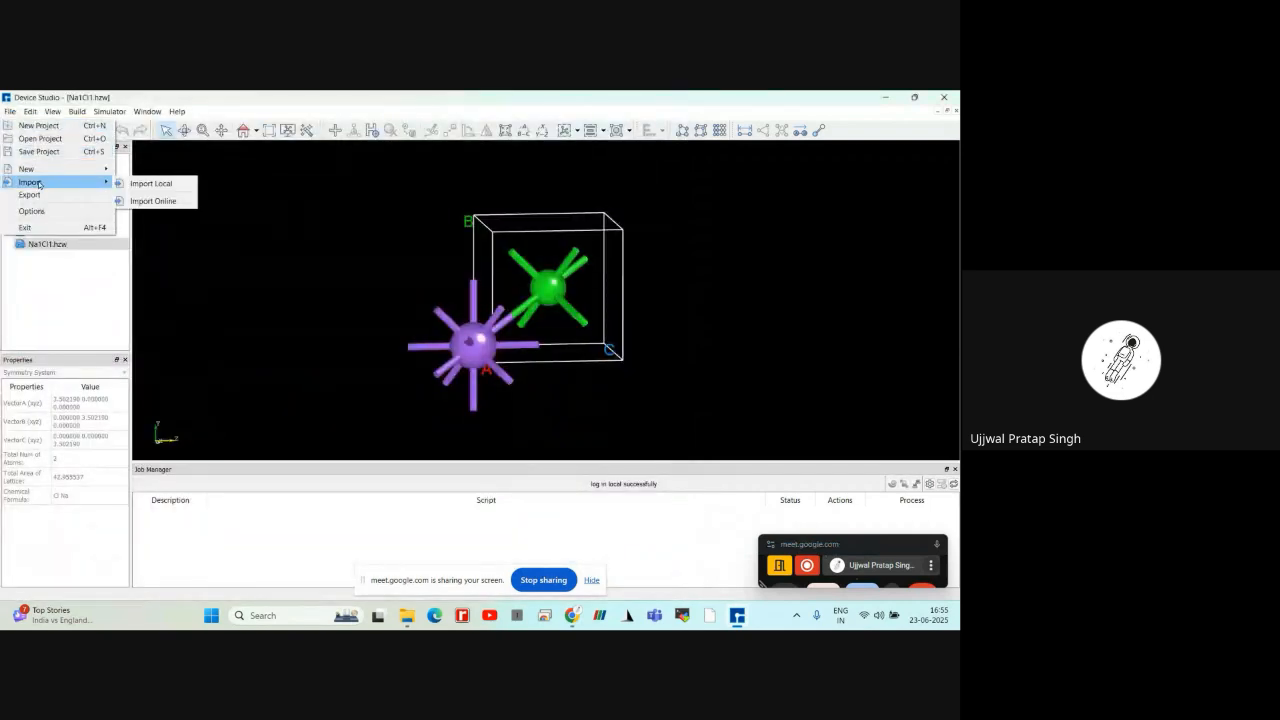
{"action": "left_click", "coordinate": [141, 201]}
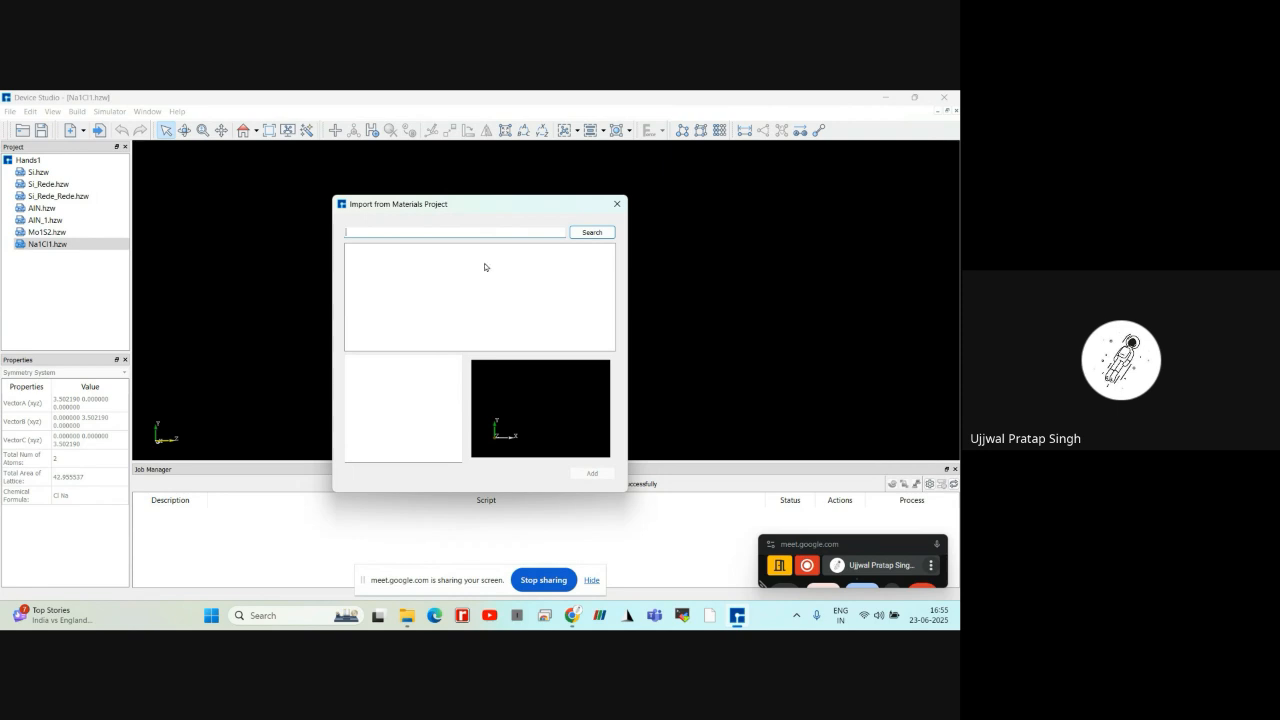
{"action": "left_click", "coordinate": [618, 205]}
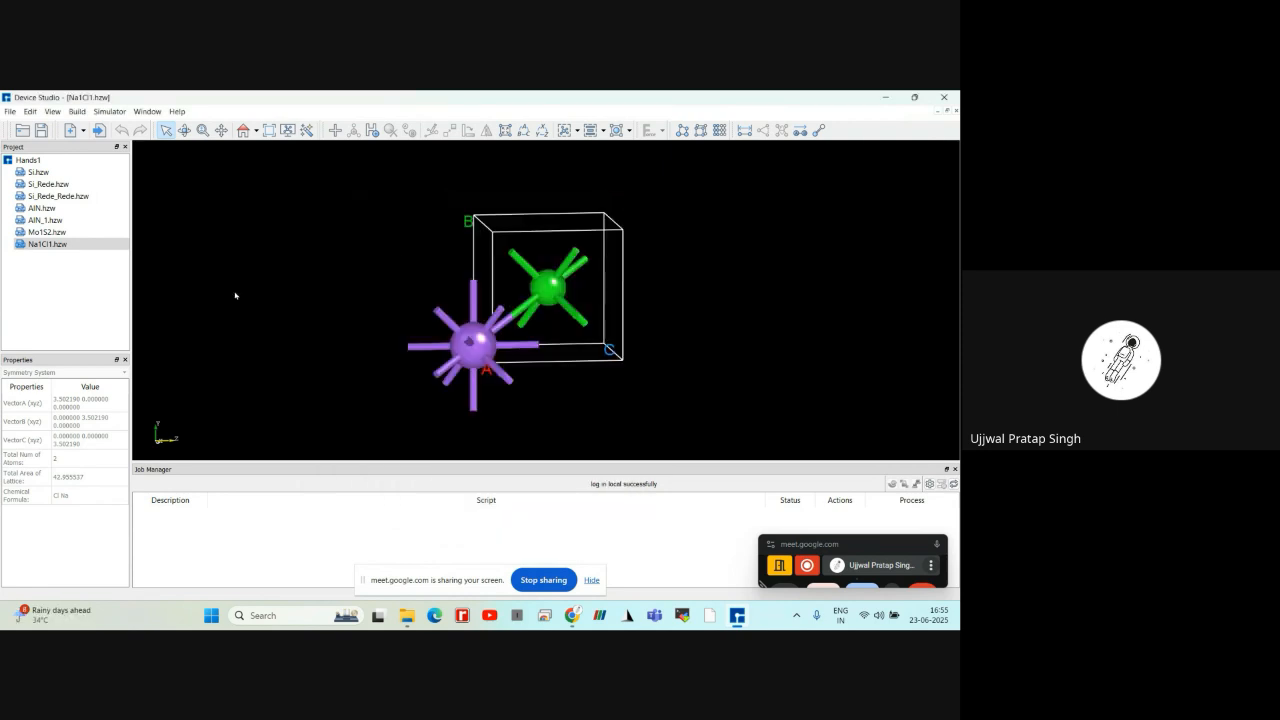
{"action": "scroll", "coordinate": [236, 295], "scroll_direction": "down", "scroll_amount": 1}
{"action": "scroll", "coordinate": [236, 295], "scroll_direction": "up", "scroll_amount": 2}
{"action": "mouse_move", "coordinate": [236, 295]}
{"action": "right_mouse_down"}
{"action": "mouse_move", "coordinate": [249, 314]}
{"action": "mouse_move", "coordinate": [241, 295]}
{"action": "right_mouse_up"}
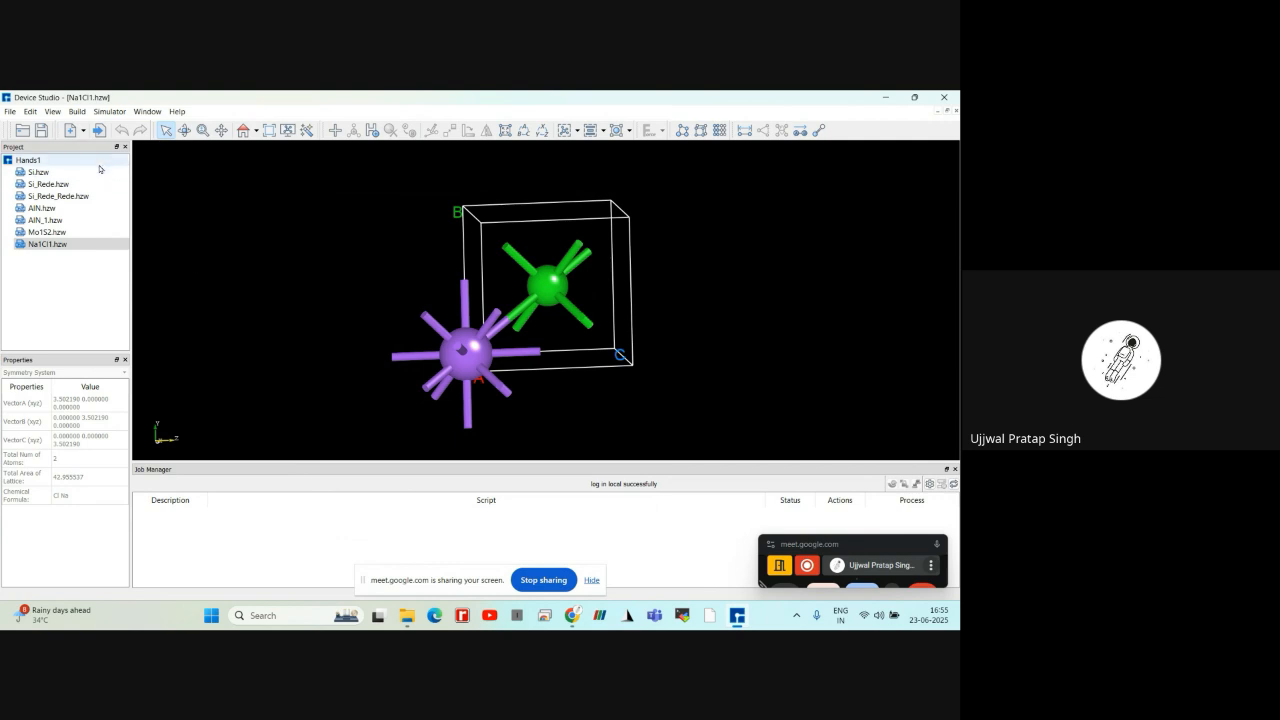
Examine the space groups available for a new crystal, leave it at 1 P1 and close the dialog without building
{"action": "left_click", "coordinate": [11, 112]}
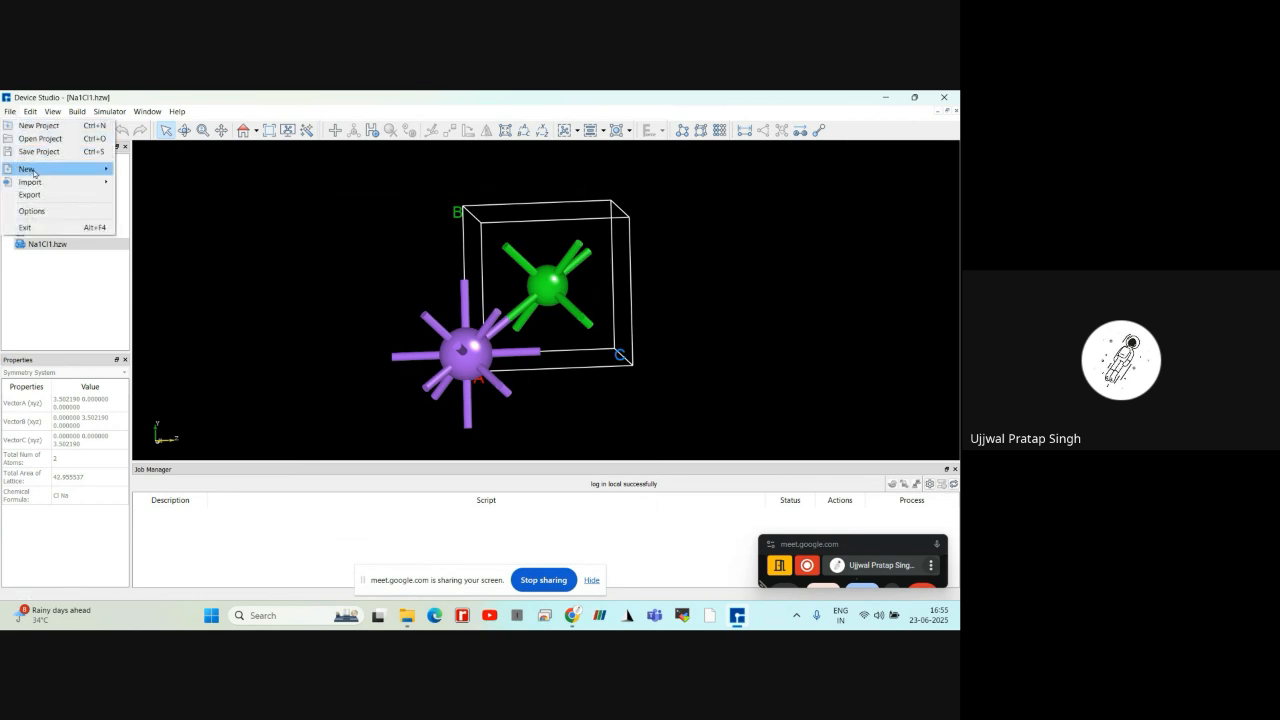
{"action": "mouse_move", "coordinate": [40, 174]}
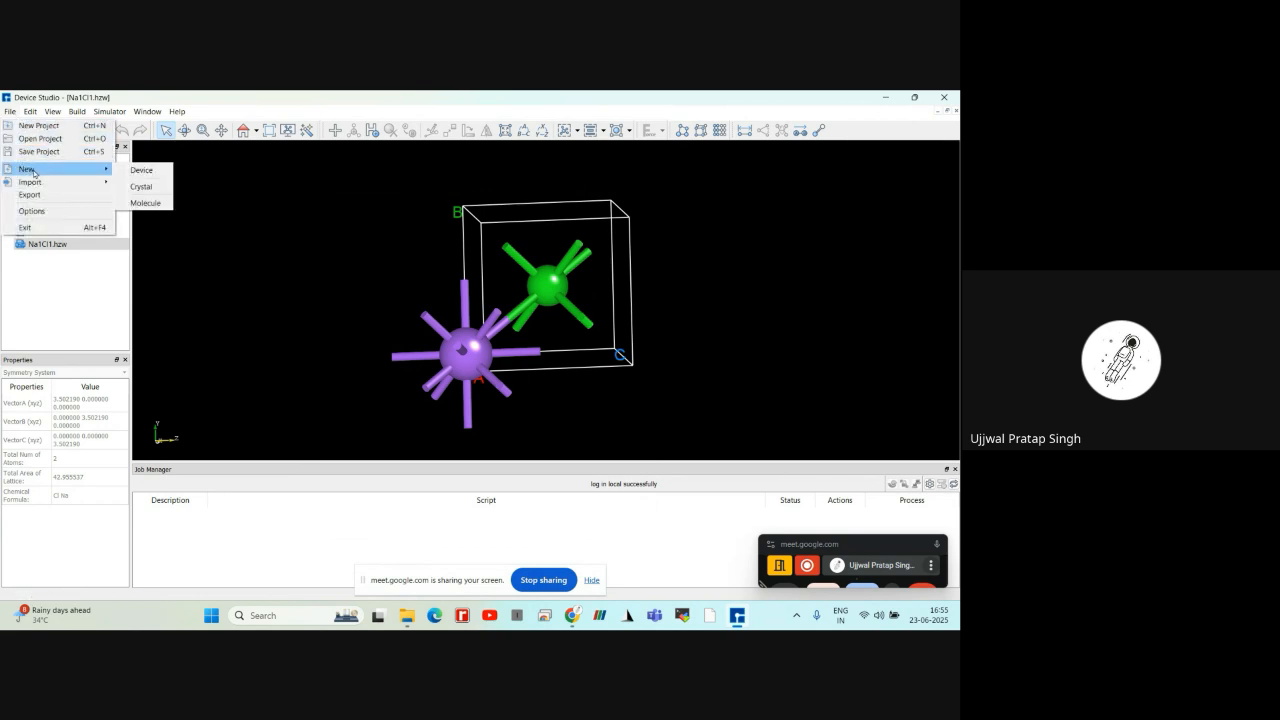
{"action": "left_click", "coordinate": [138, 187]}
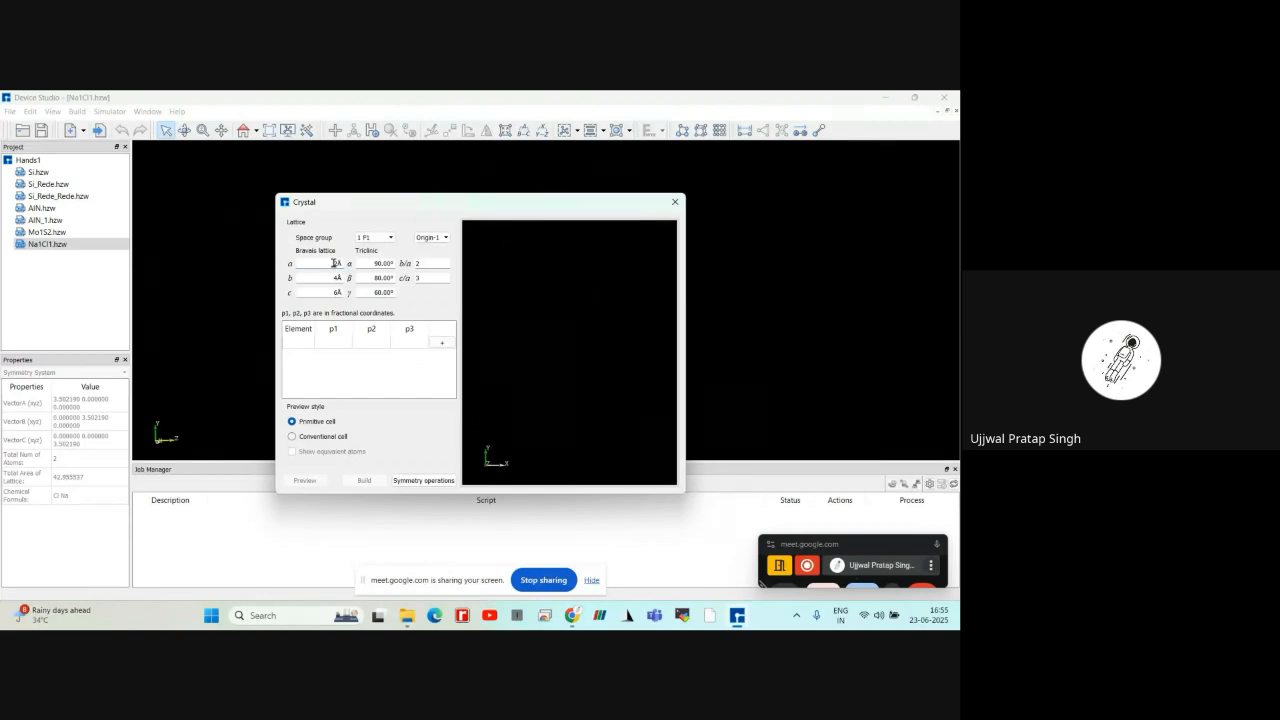
{"action": "left_click", "coordinate": [373, 238]}
{"action": "scroll", "coordinate": [371, 260], "scroll_direction": "down", "scroll_amount": 12}
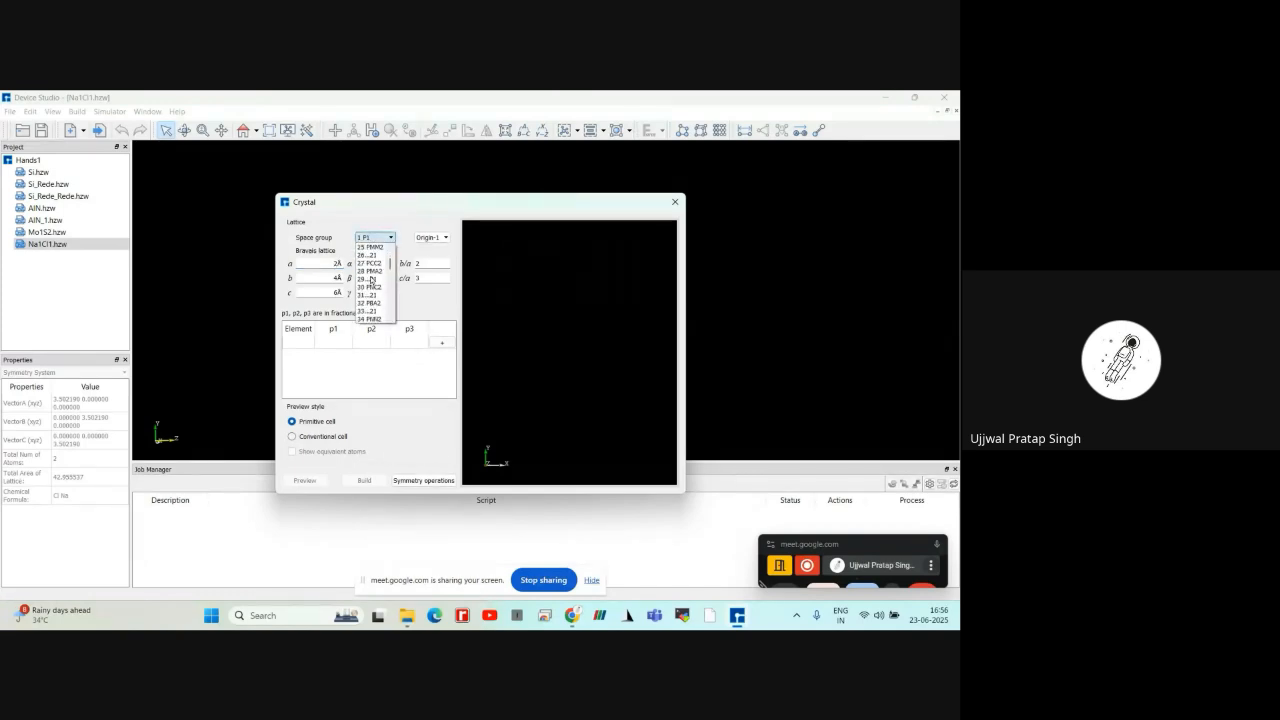
{"action": "scroll", "coordinate": [371, 279], "scroll_direction": "down", "scroll_amount": 20}
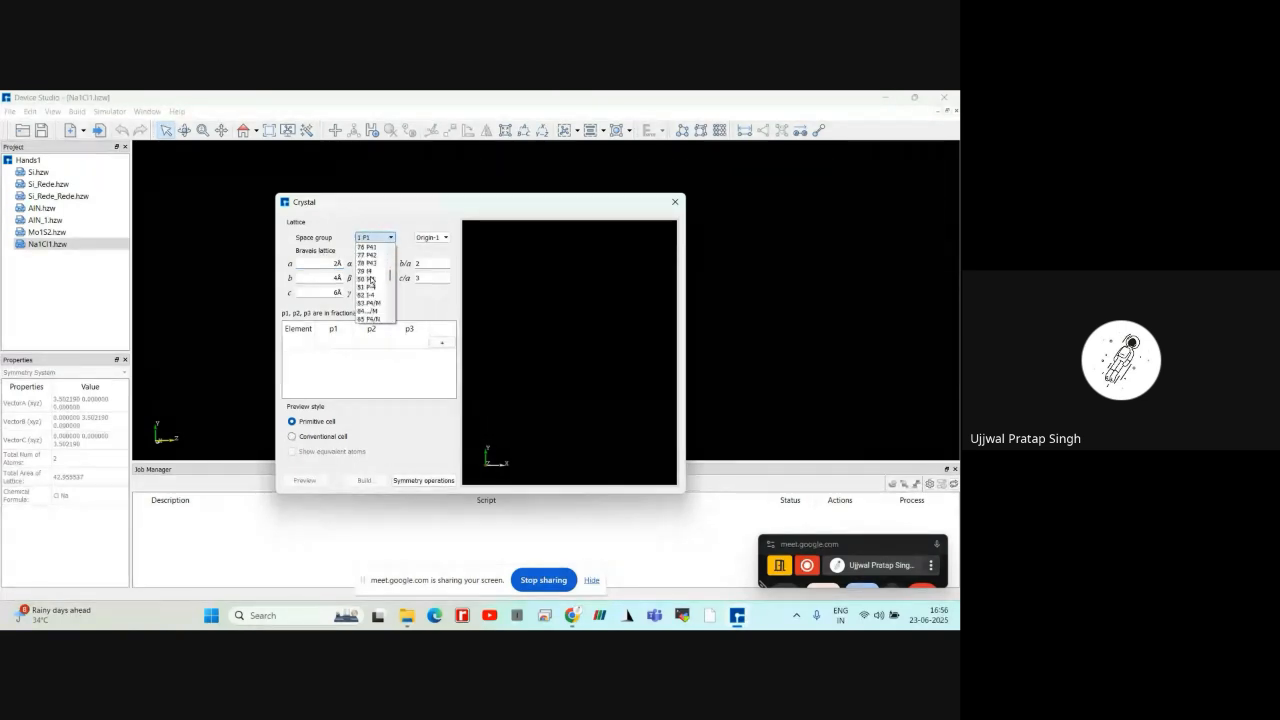
{"action": "scroll", "coordinate": [371, 279], "scroll_direction": "down", "scroll_amount": 3}
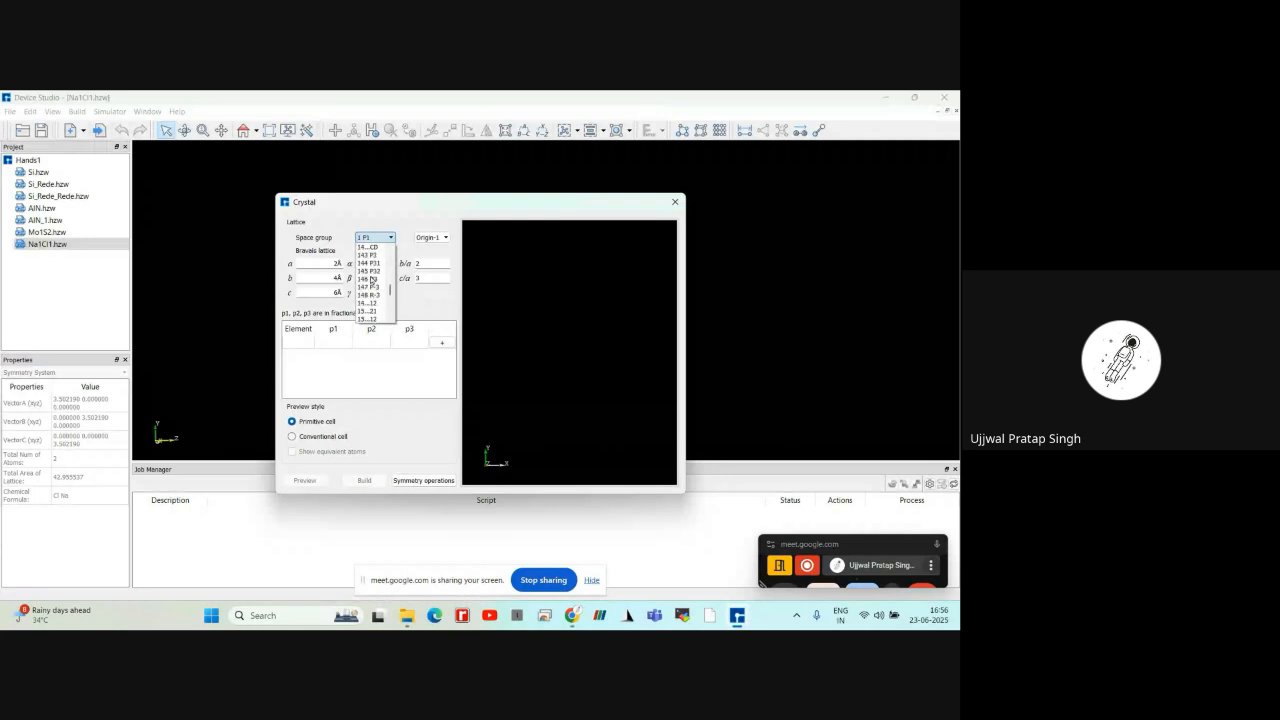
{"action": "scroll", "coordinate": [371, 280], "scroll_direction": "up", "scroll_amount": 8}
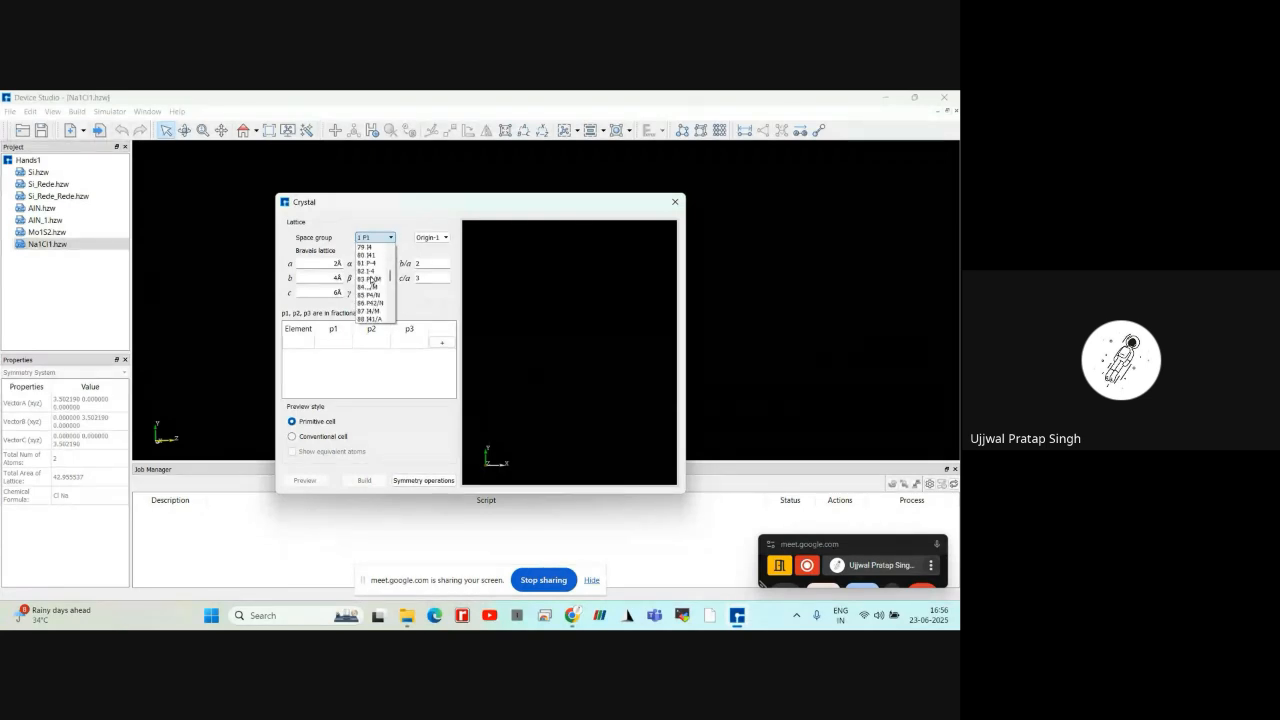
{"action": "scroll", "coordinate": [371, 281], "scroll_direction": "up", "scroll_amount": 13}
{"action": "scroll", "coordinate": [371, 281], "scroll_direction": "up", "scroll_amount": 4}
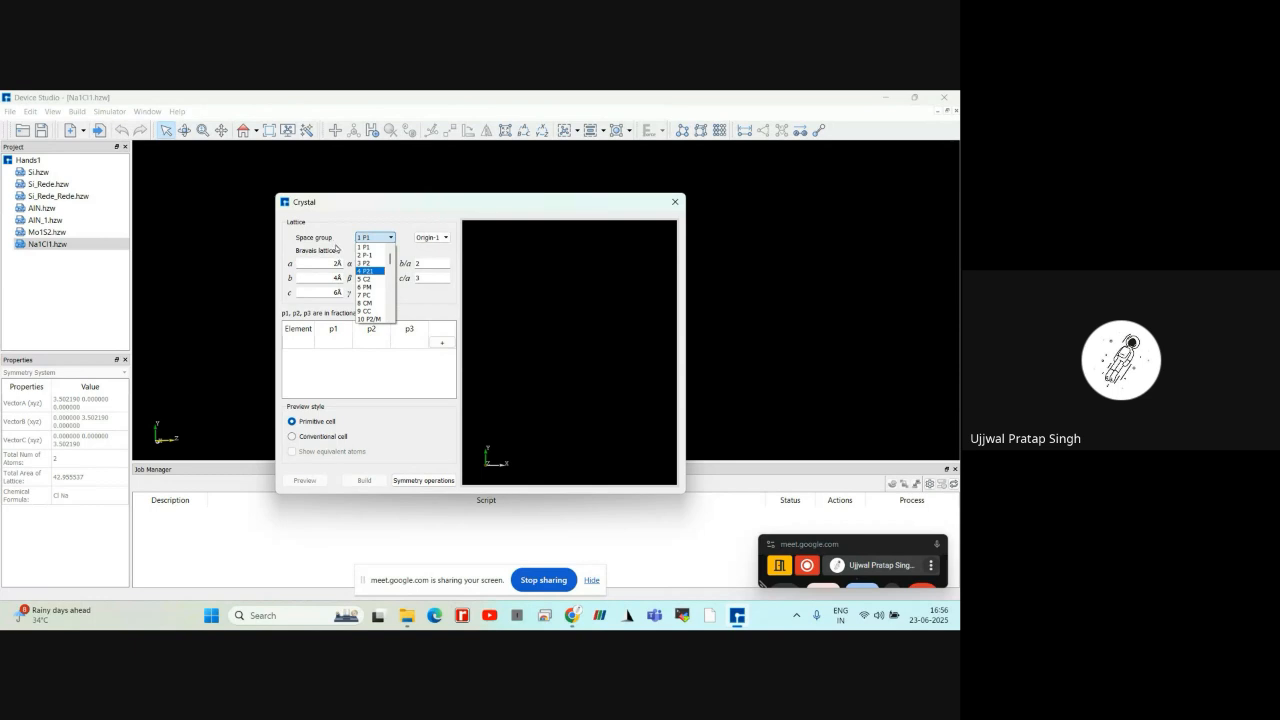
{"action": "left_click", "coordinate": [370, 249]}
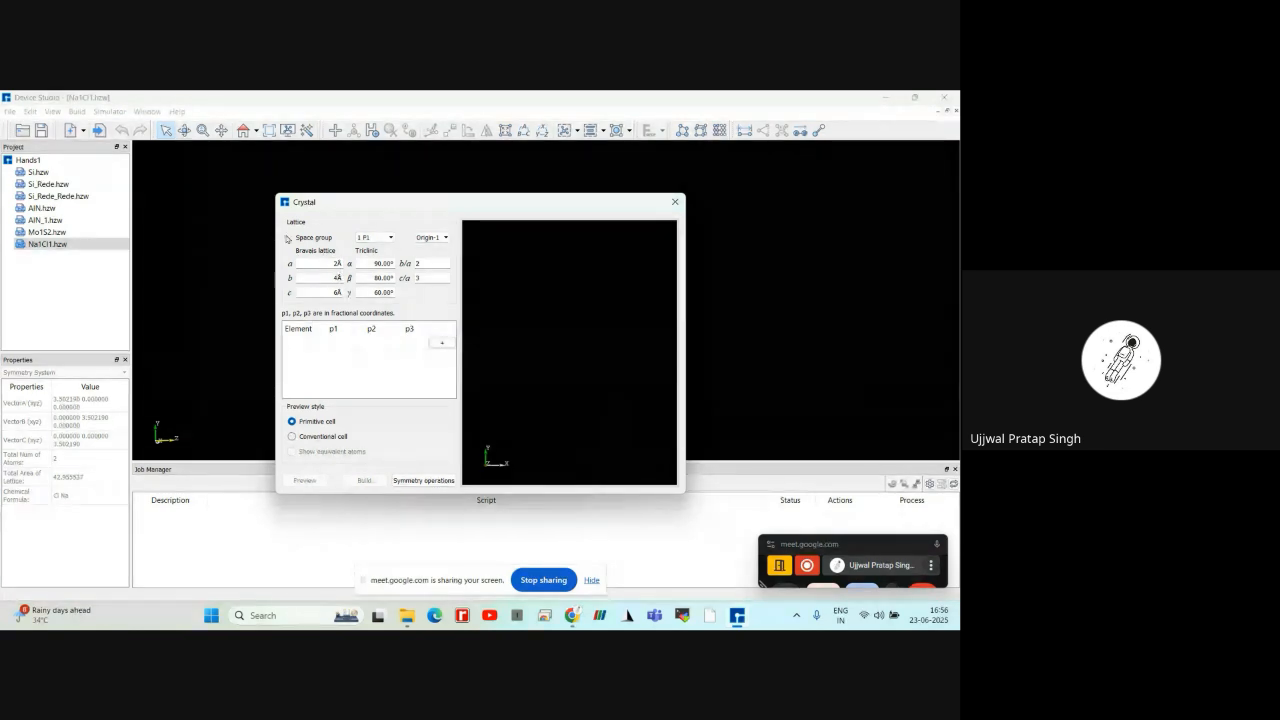
{"action": "left_click", "coordinate": [674, 204]}
Start a new crystal and set its lattice lengths a, b and c to 5.62 Å
{"action": "left_click", "coordinate": [12, 111]}
{"action": "mouse_move", "coordinate": [60, 169]}
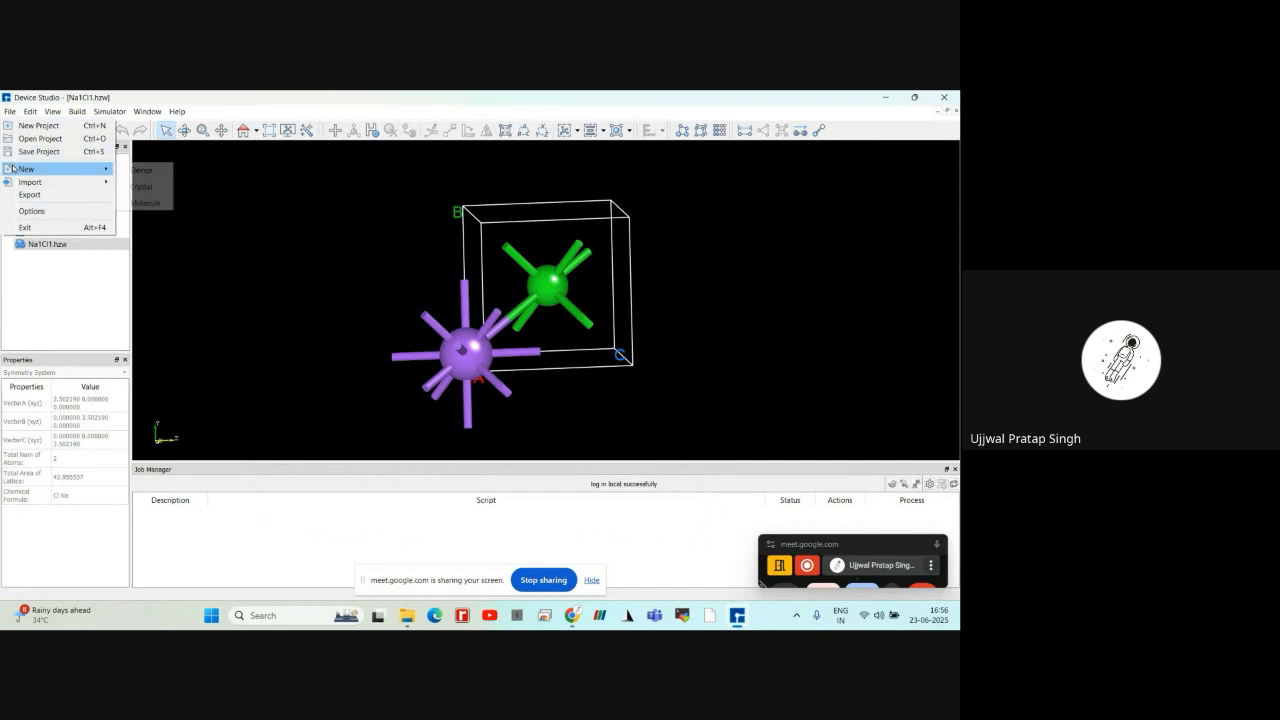
{"action": "left_click", "coordinate": [129, 186]}
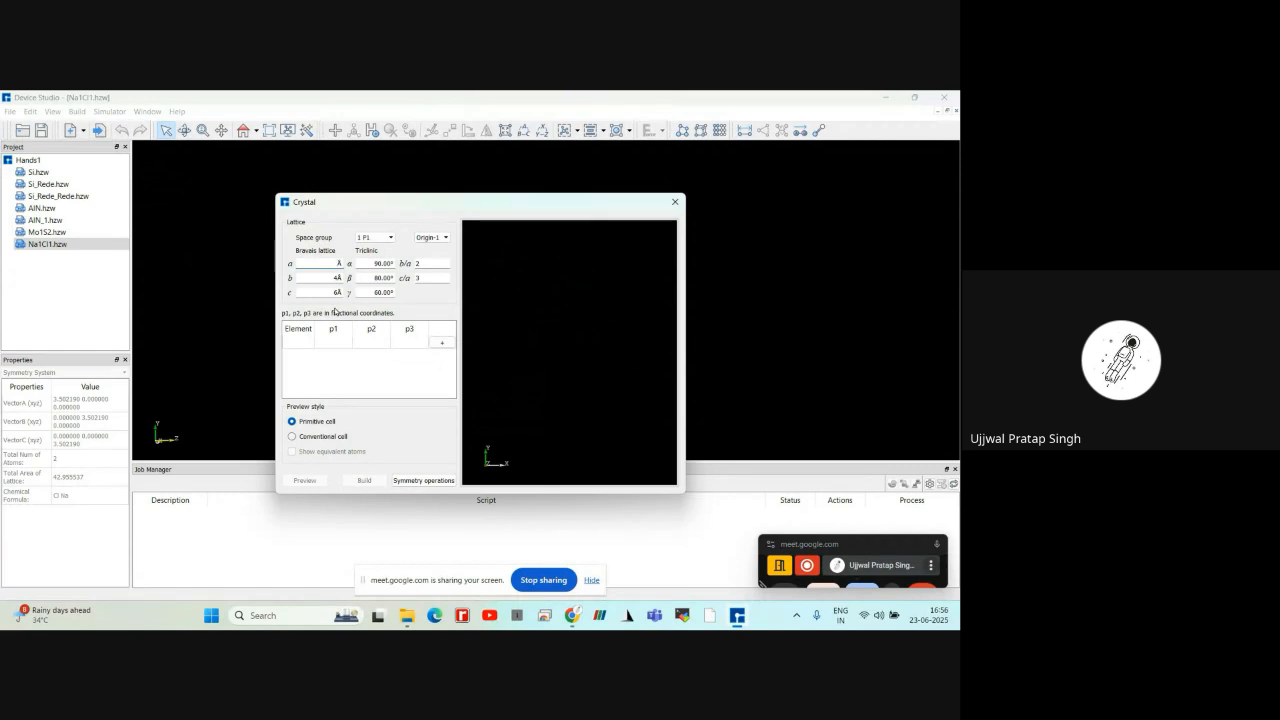
{"action": "type", "text": "3"}
{"action": "type", "text": "5"}
{"action": "type", "text": ".62"}
{"action": "left_click", "coordinate": [338, 280]}
{"action": "left_click", "coordinate": [337, 292]}
{"action": "type", "text": "62"}
{"action": "left_click", "coordinate": [338, 293]}
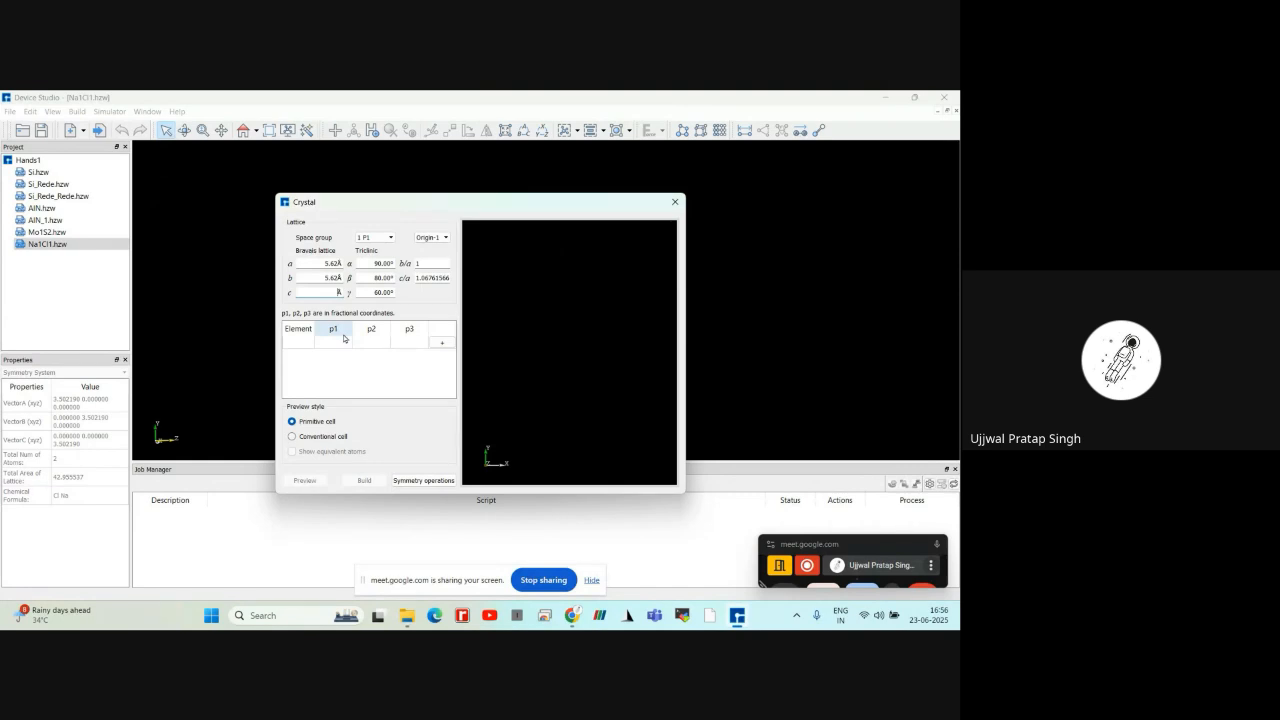
{"action": "type", "text": "5.62"}
Set the lattice angles β and γ of the new crystal to 90°
{"action": "left_click", "coordinate": [378, 277]}
{"action": "key", "text": "BackSpace"}
{"action": "type", "text": "9"}
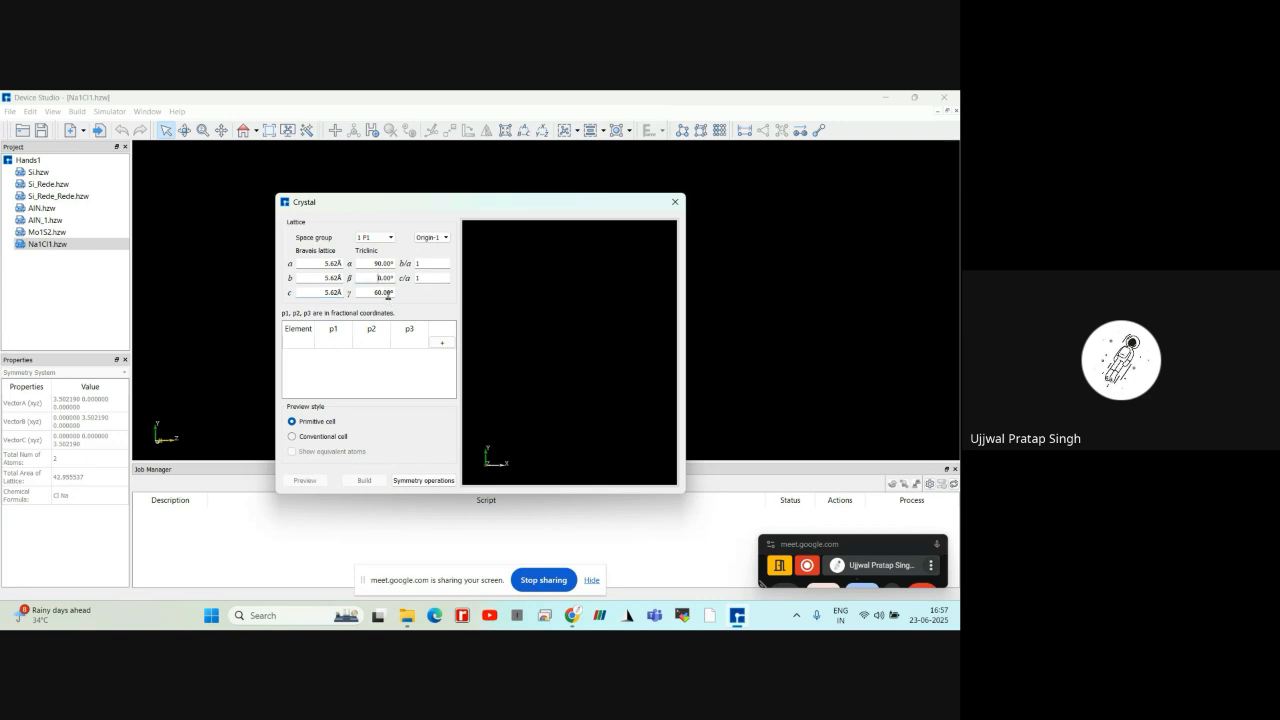
{"action": "left_click", "coordinate": [380, 294]}
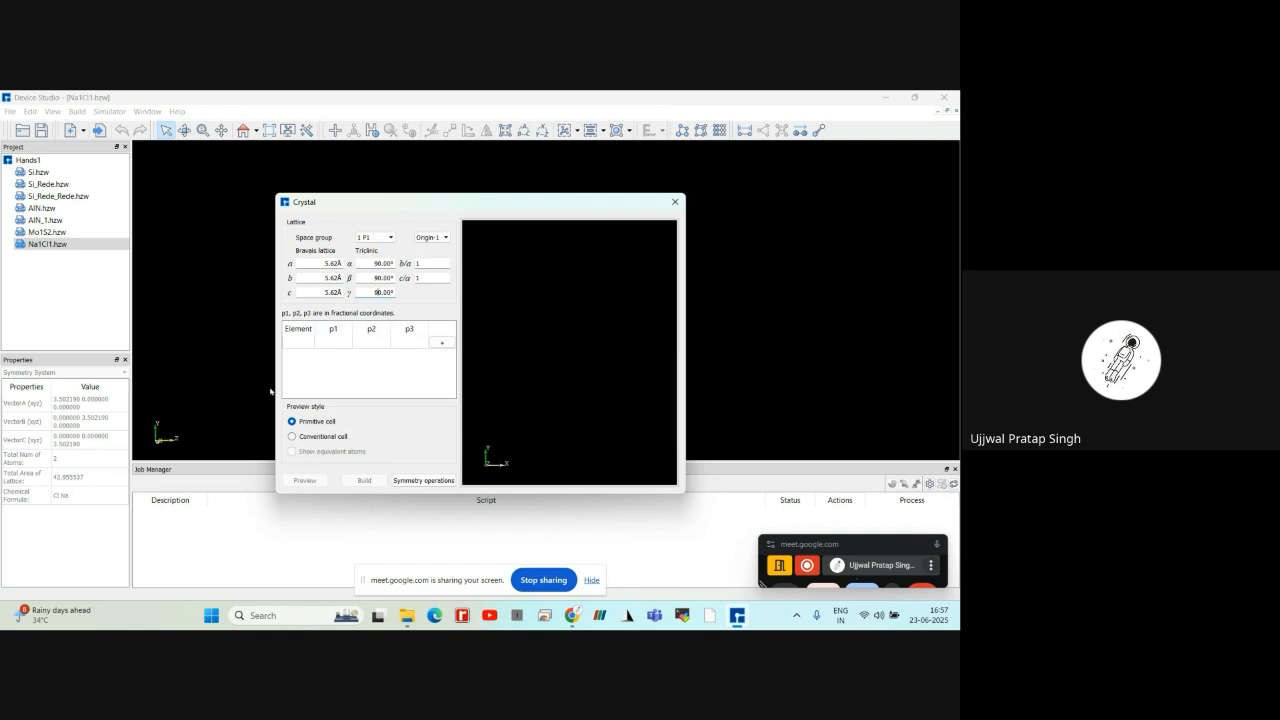
Add four Na atoms to the new crystal, all at fractional coordinates 0, 0, 0
{"action": "left_click", "coordinate": [447, 345]}
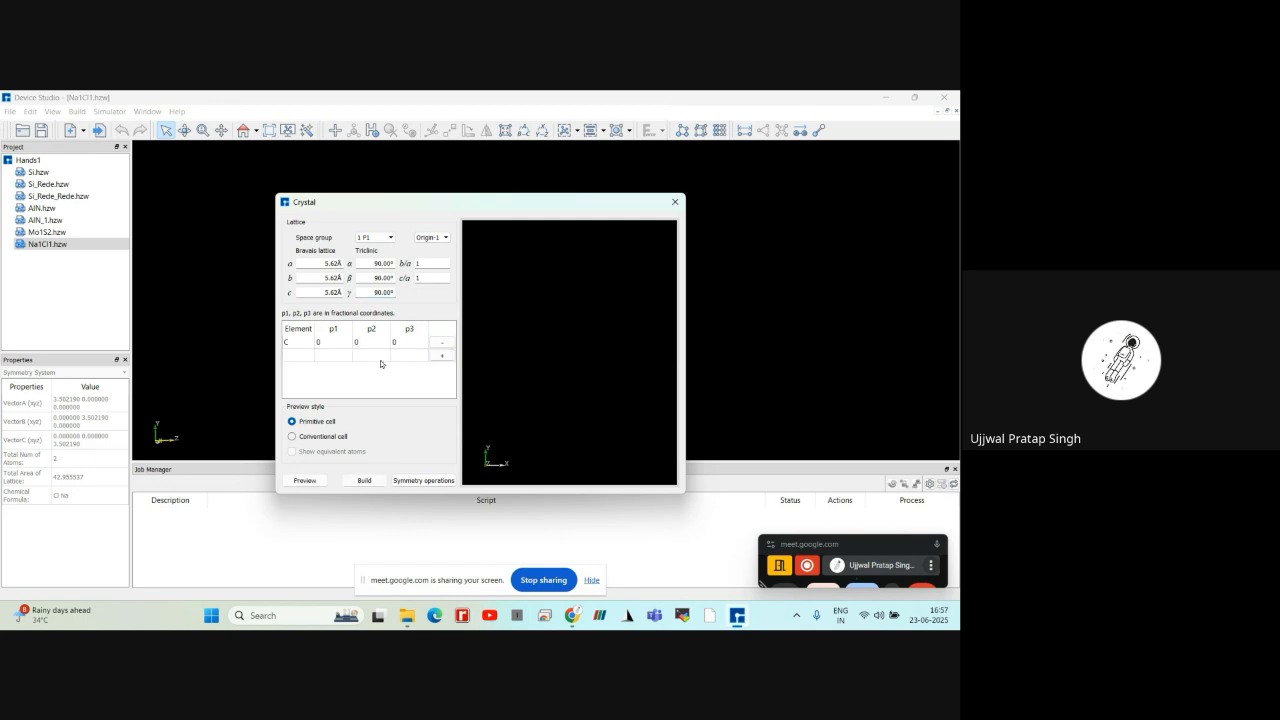
{"action": "double_click", "coordinate": [293, 346]}
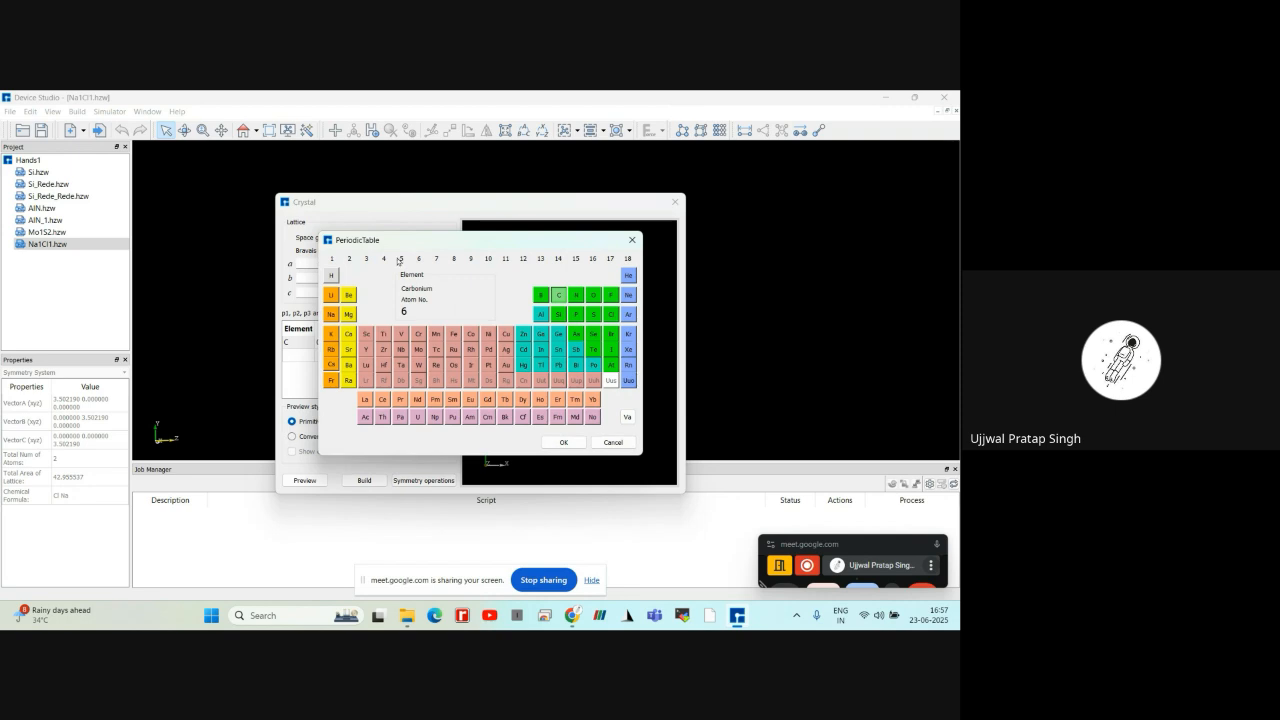
{"action": "left_click", "coordinate": [331, 317]}
{"action": "left_click", "coordinate": [564, 443]}
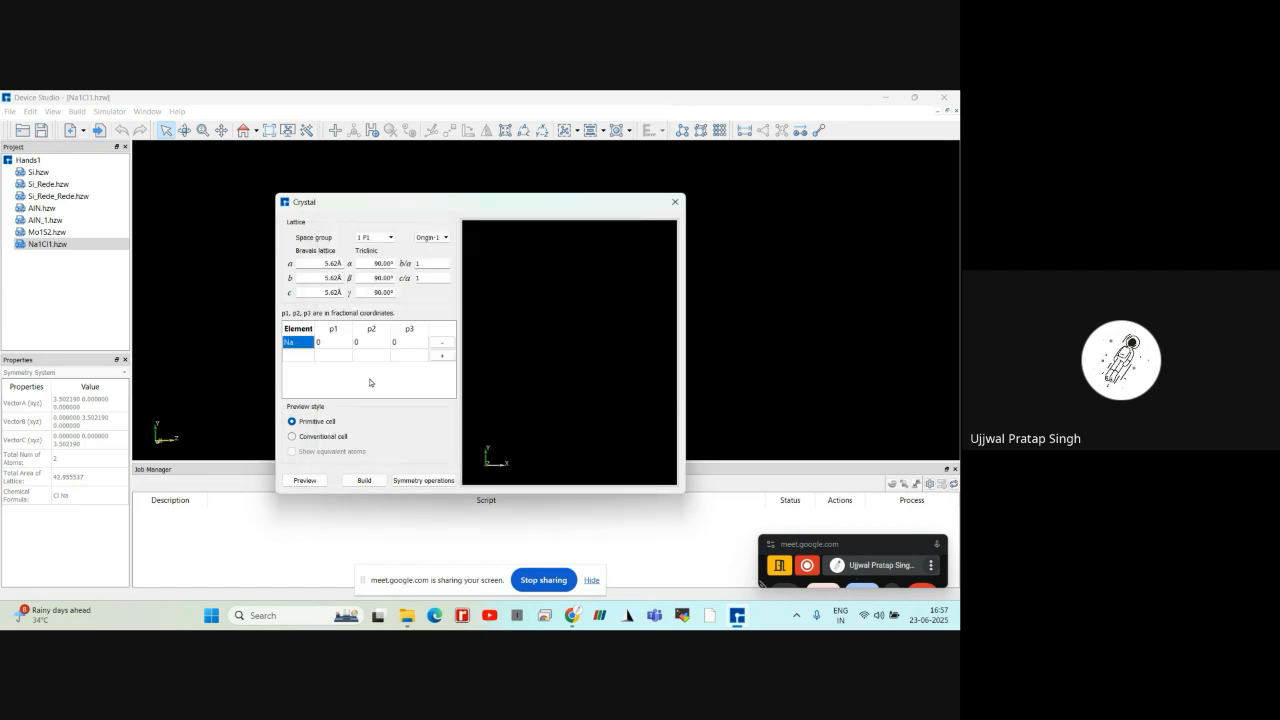
{"action": "left_click", "coordinate": [442, 358]}
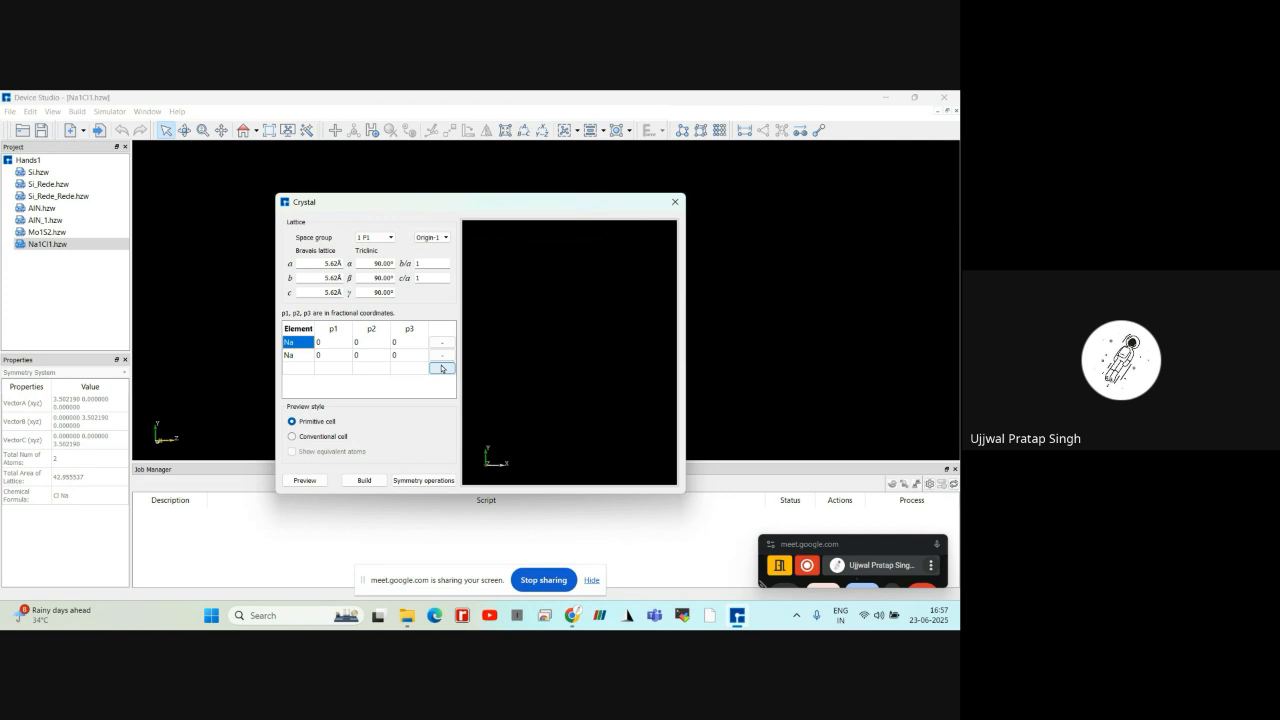
{"action": "left_click", "coordinate": [442, 368]}
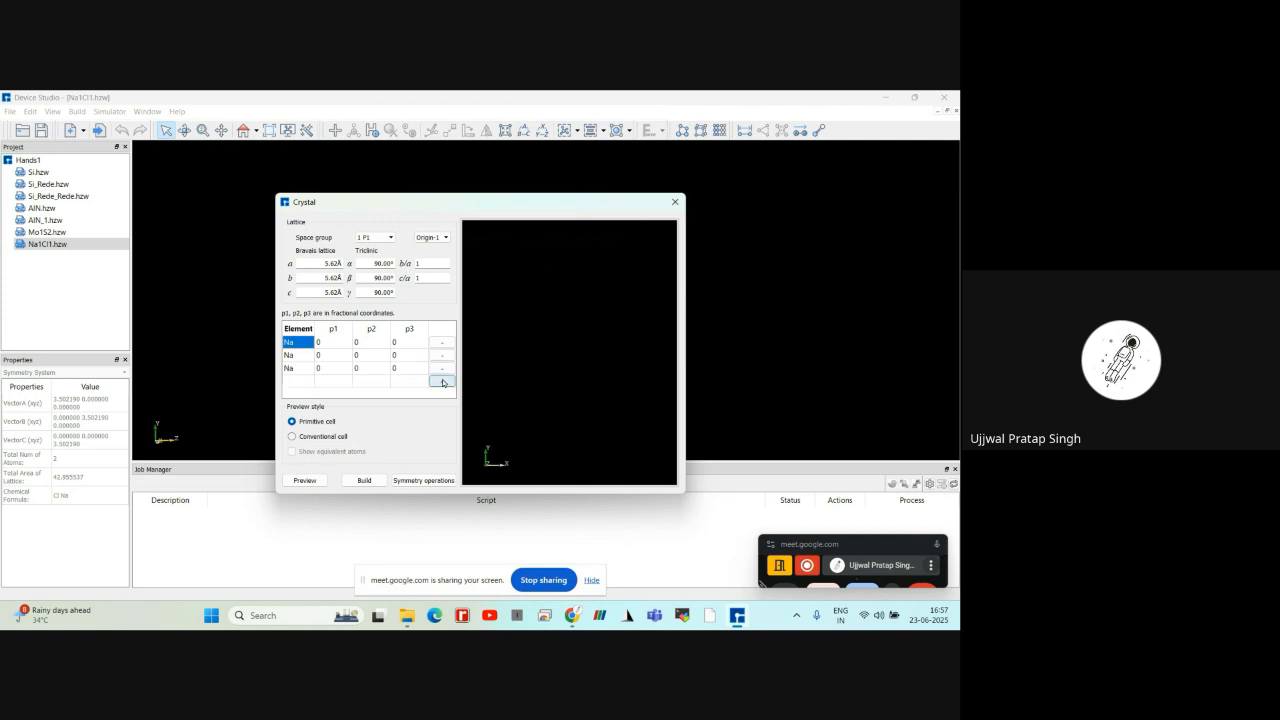
{"action": "left_click", "coordinate": [442, 382]}
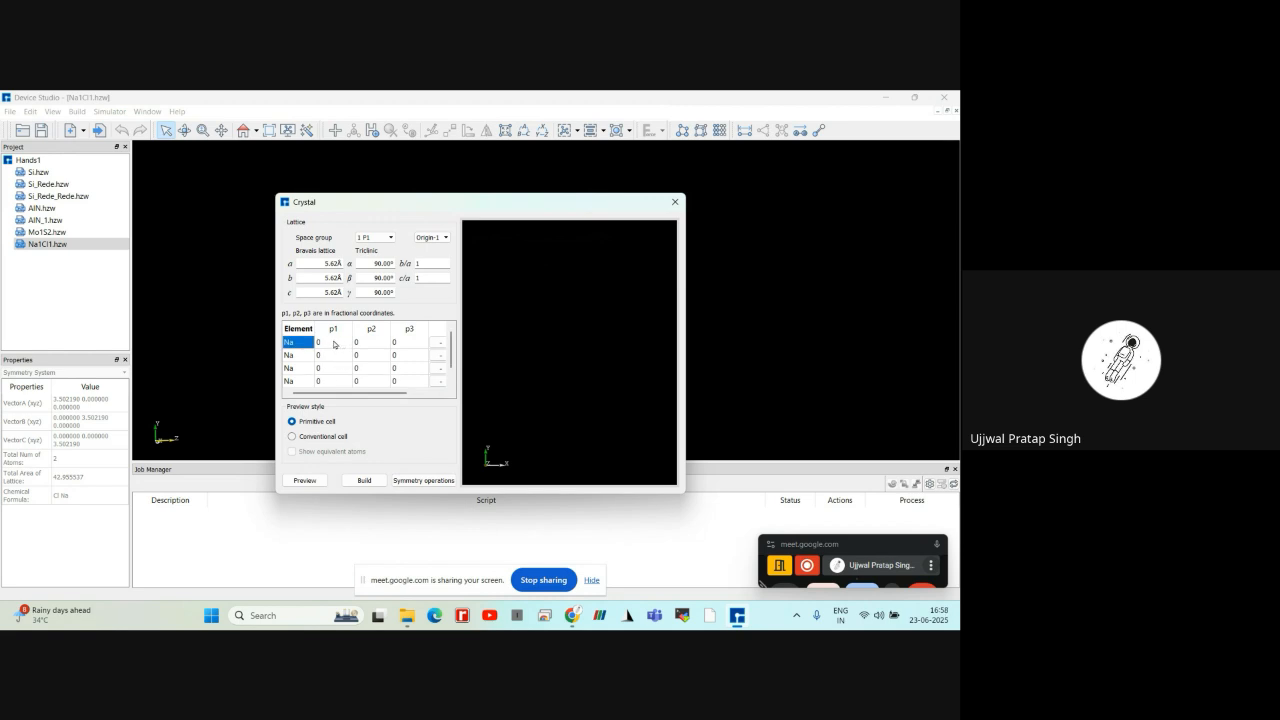
Set the second Na atom's fractional coordinates p1 and p2 to 0.5
{"action": "double_click", "coordinate": [333, 342]}
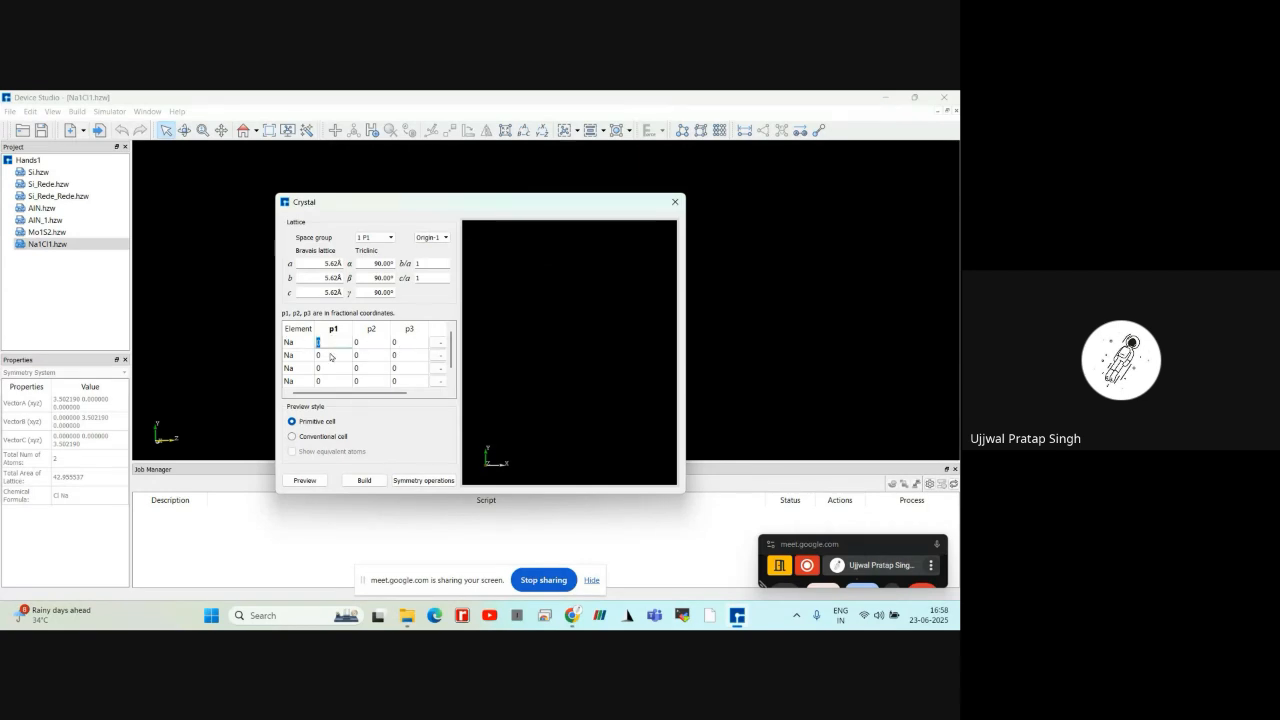
{"action": "left_click", "coordinate": [330, 356]}
{"action": "double_click", "coordinate": [332, 355]}
{"action": "type", "text": ".5"}
{"action": "double_click", "coordinate": [373, 357]}
{"action": "left_click", "coordinate": [372, 354]}
{"action": "type", "text": ".5"}
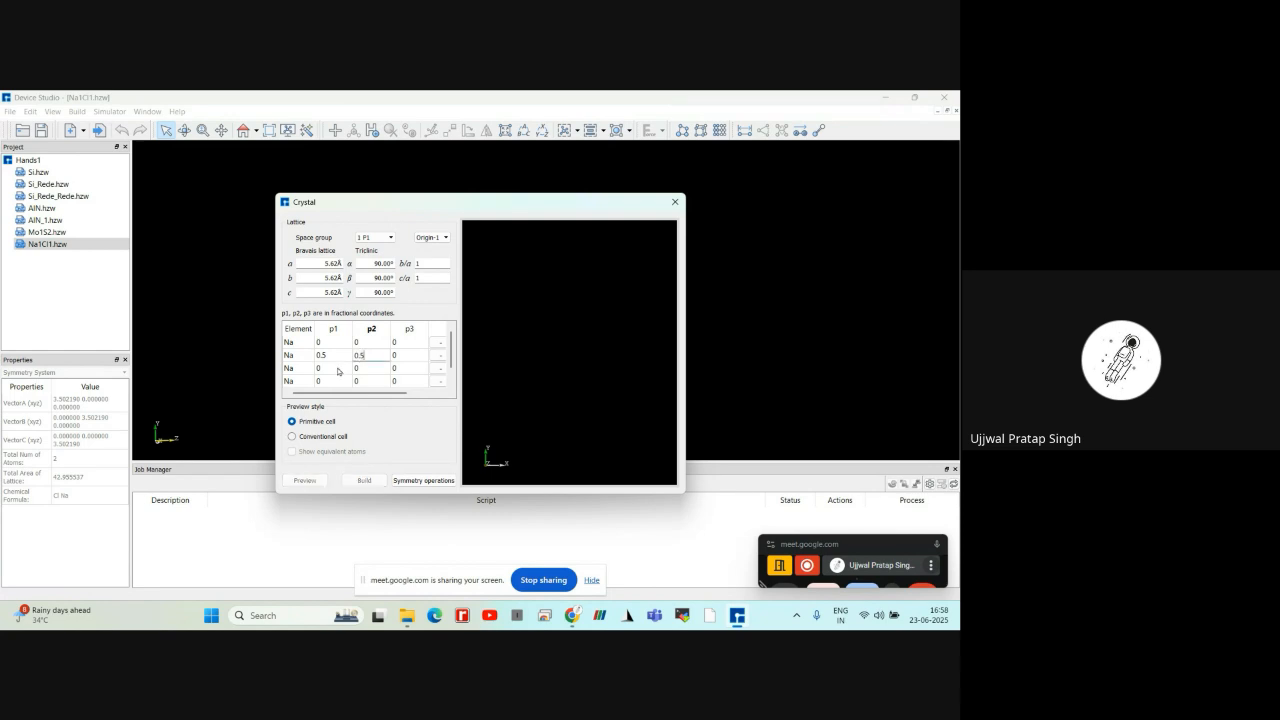
Set the third Na atom's fractional coordinates p1 and p3 to 0.5
{"action": "double_click", "coordinate": [338, 370]}
{"action": "left_click", "coordinate": [337, 368]}
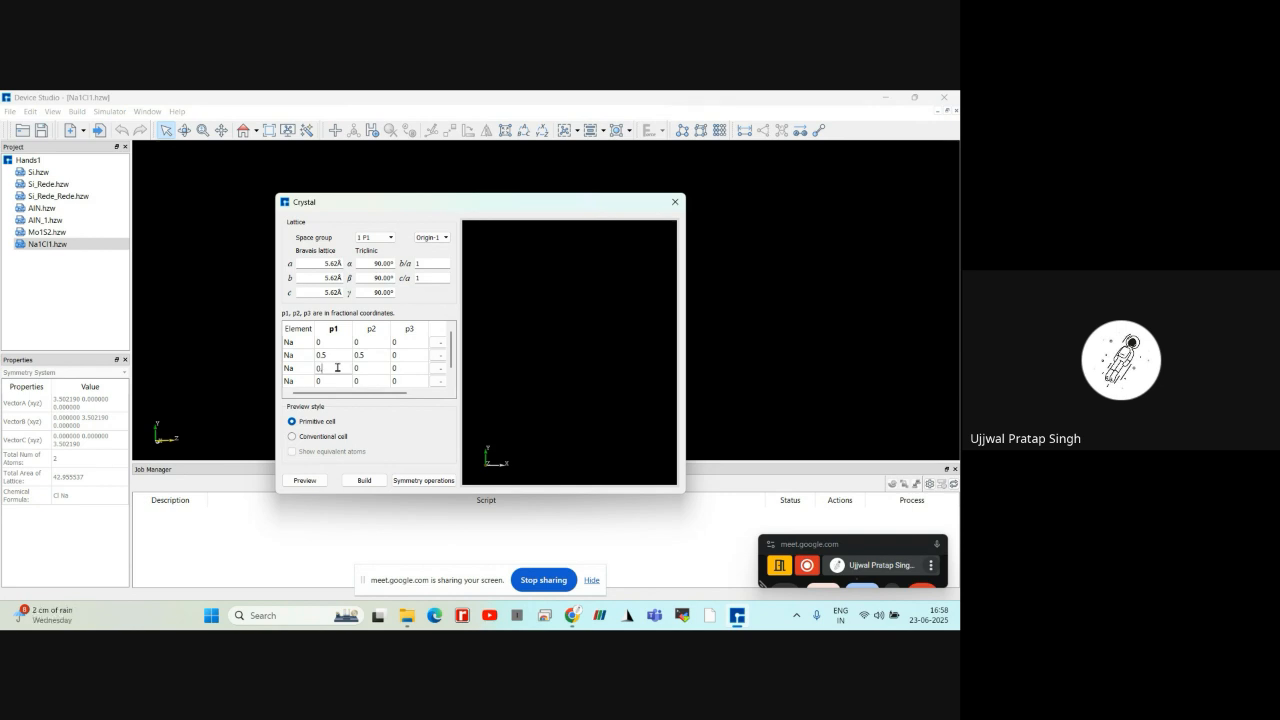
{"action": "type", "text": ".5"}
{"action": "double_click", "coordinate": [402, 368]}
{"action": "type", "text": ".5"}
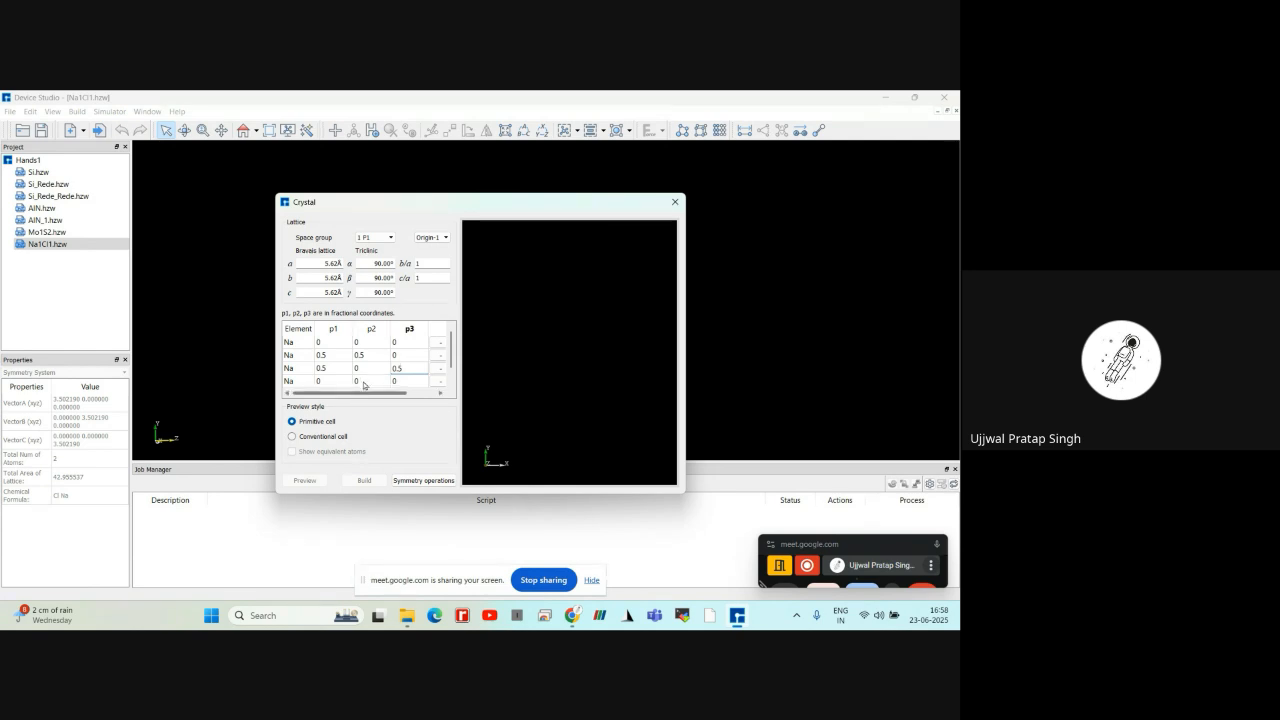
Set the fourth Na atom's fractional coordinate p2 to 0.5
{"action": "double_click", "coordinate": [362, 381]}
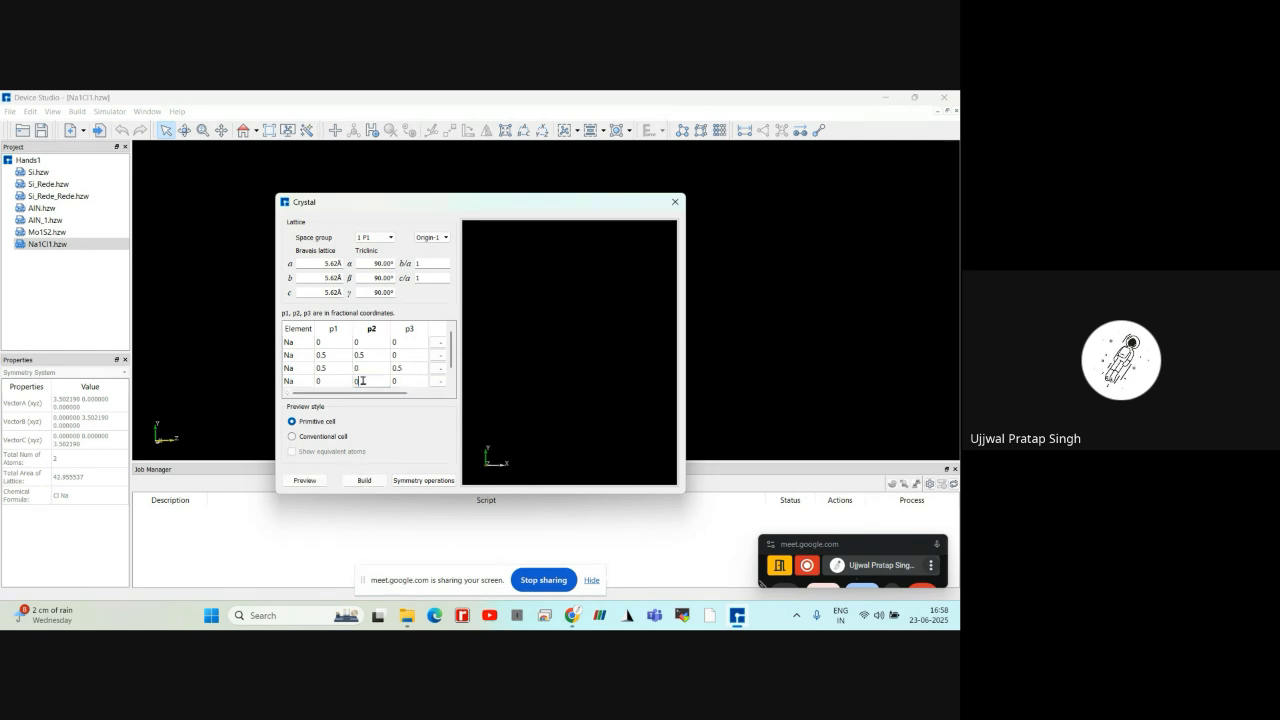
{"action": "type", "text": ".5"}
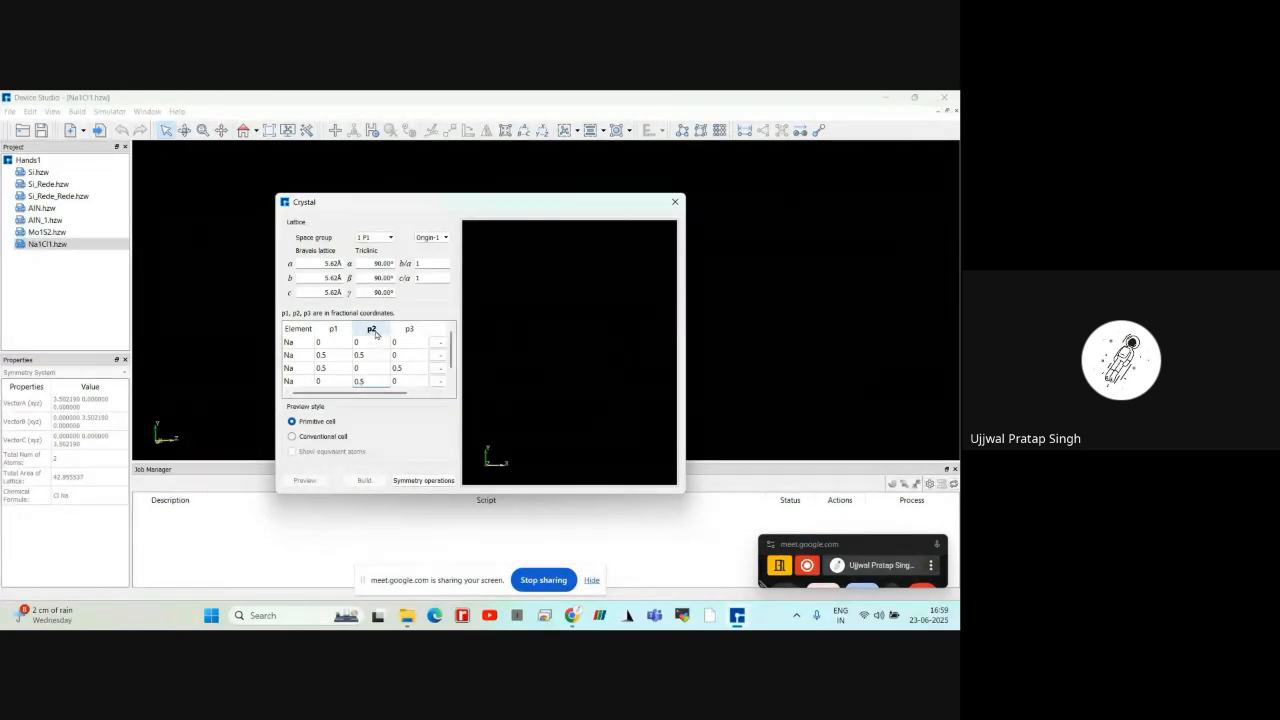
{"action": "double_click", "coordinate": [370, 380]}
Add a fifth atom at fractional coordinates 0, 0, 0 and change its element to Cl
{"action": "scroll", "coordinate": [402, 387], "scroll_direction": "down", "scroll_amount": 1}
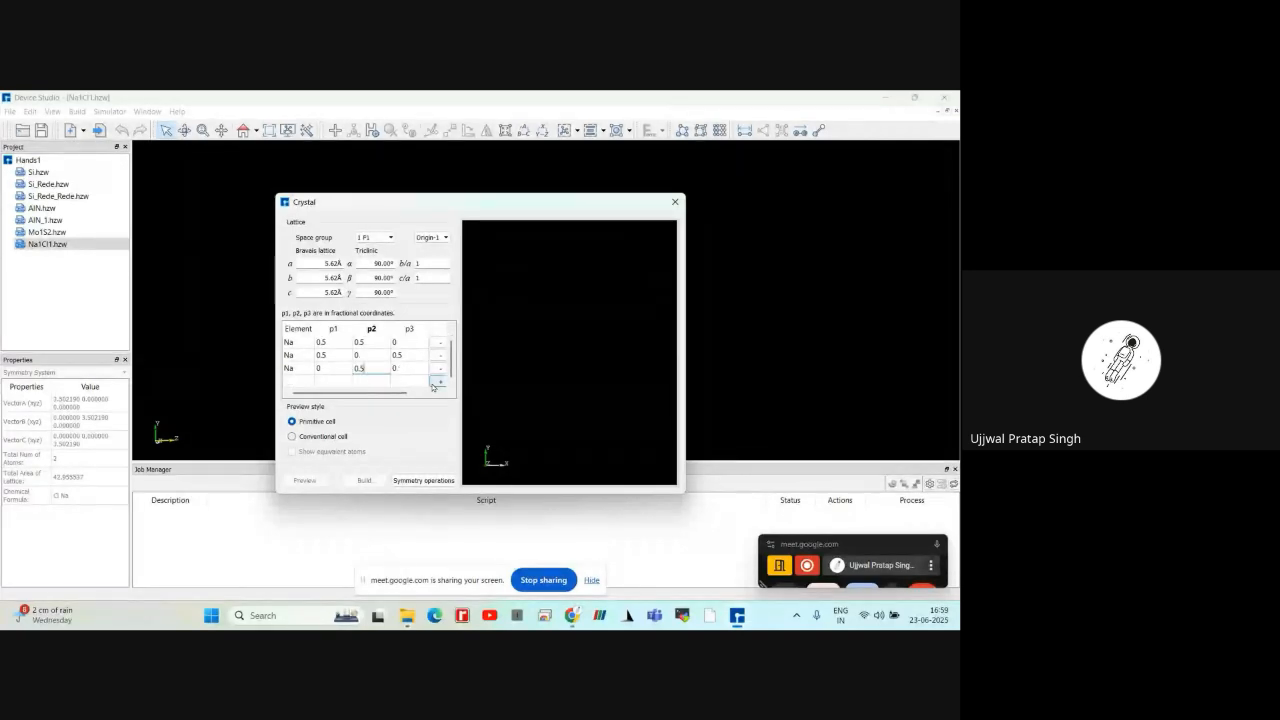
{"action": "left_click", "coordinate": [437, 381]}
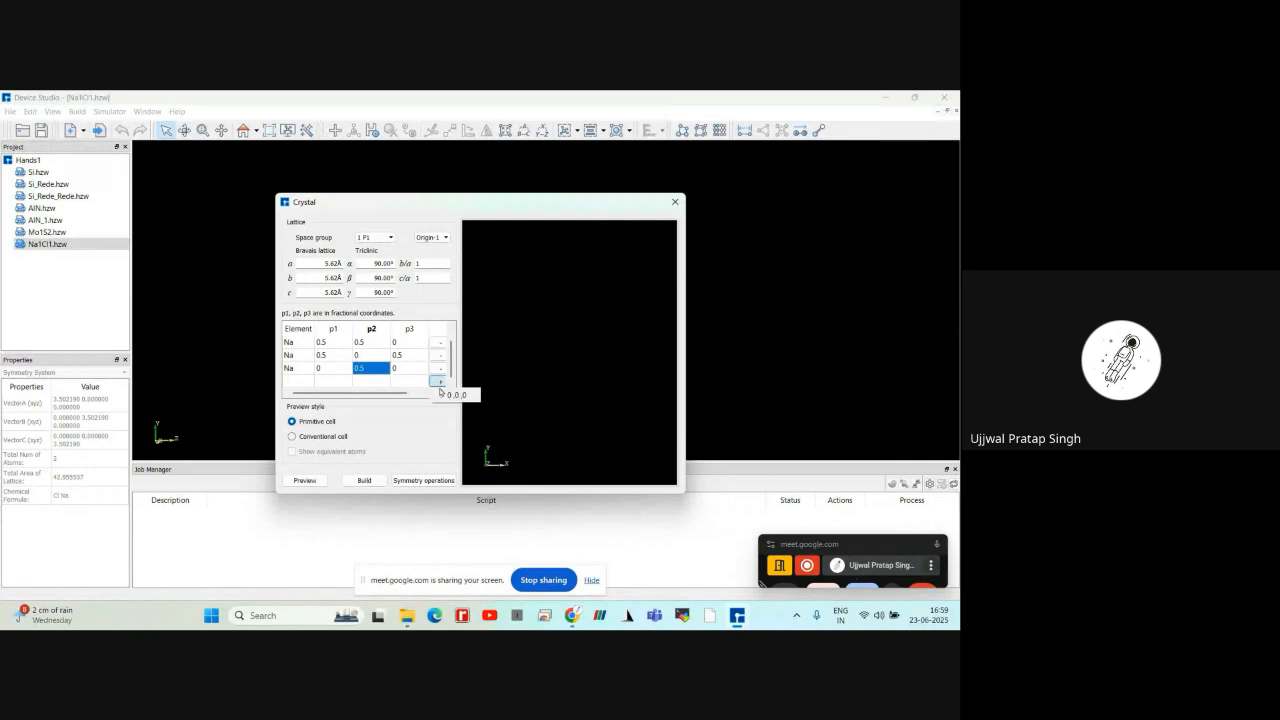
{"action": "left_click", "coordinate": [446, 394]}
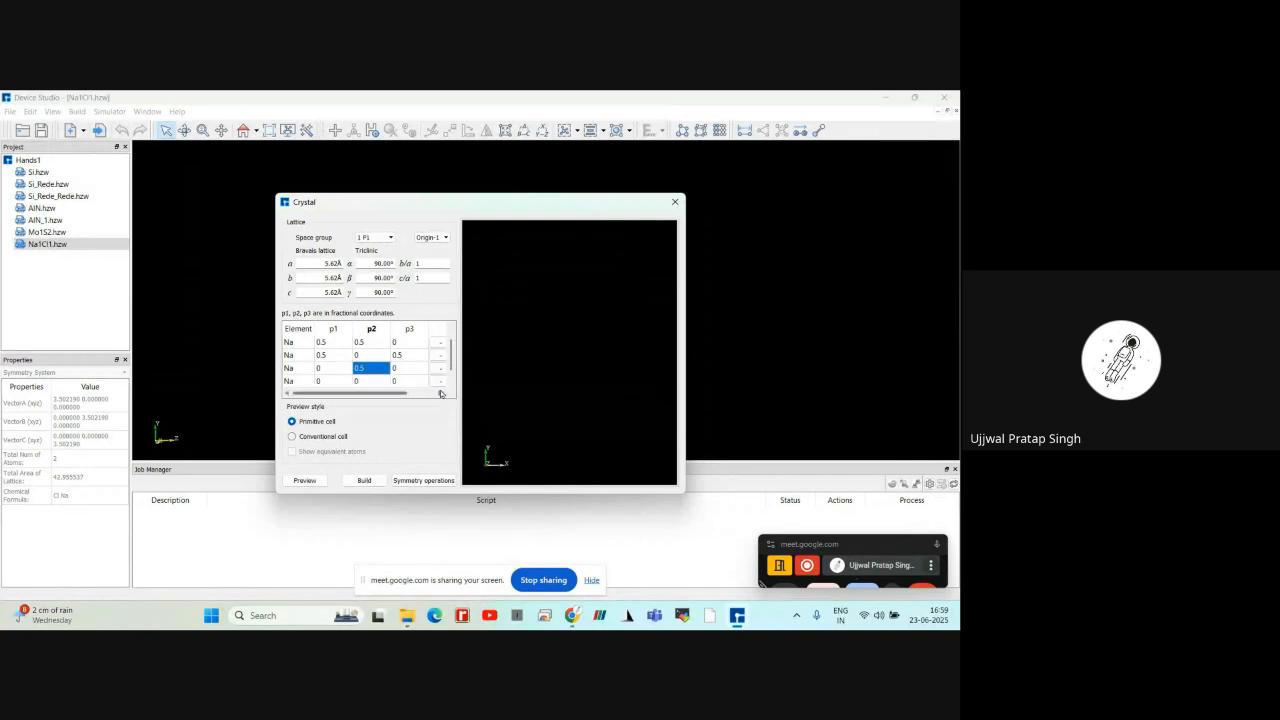
{"action": "double_click", "coordinate": [290, 381]}
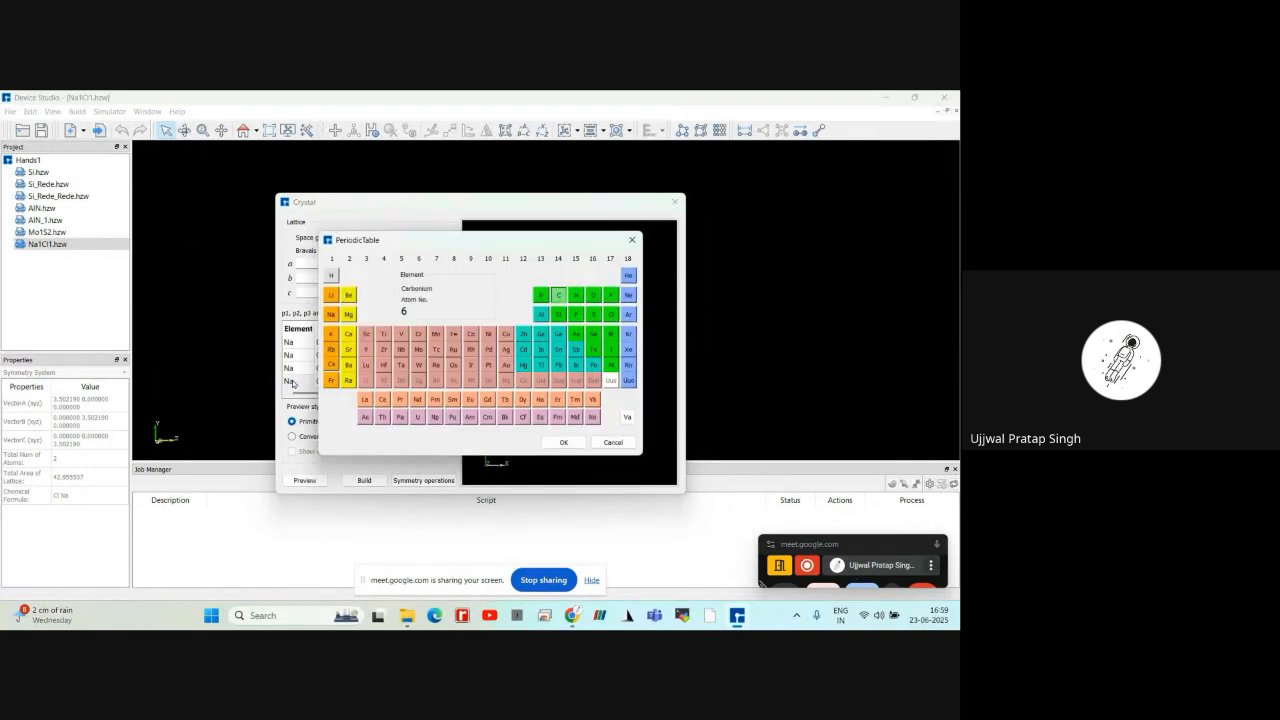
{"action": "left_click", "coordinate": [611, 316]}
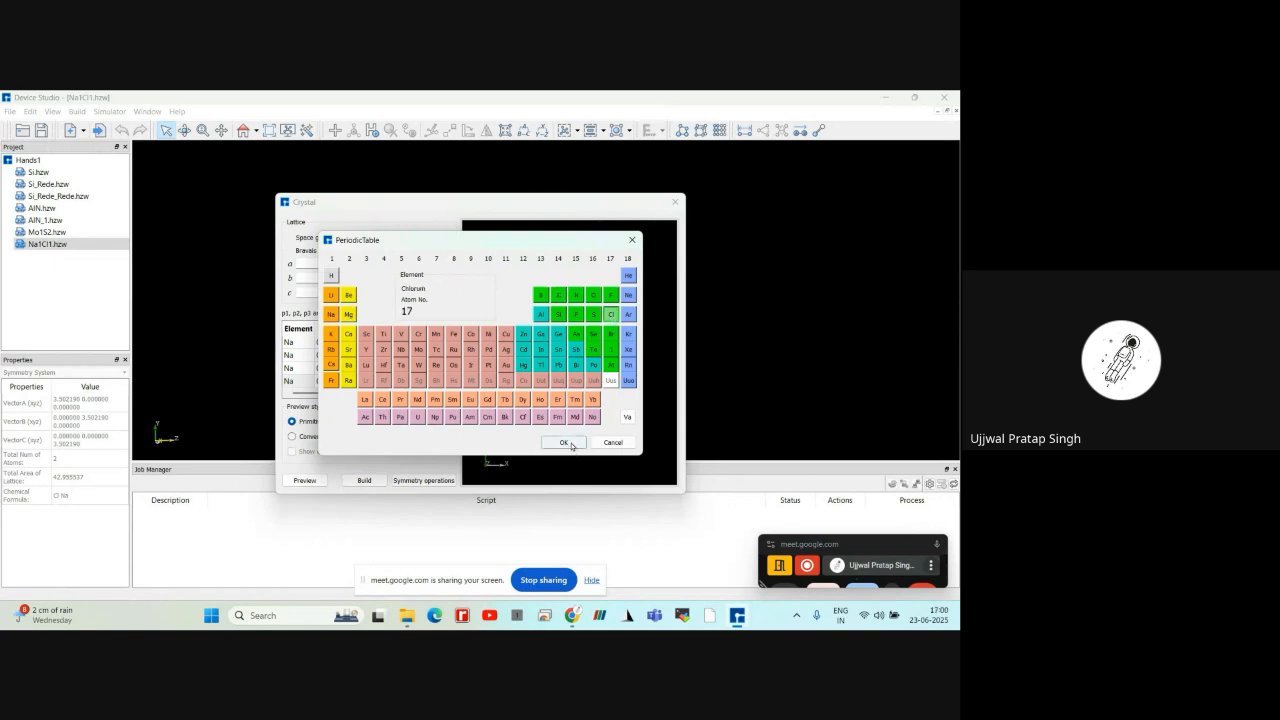
{"action": "left_click", "coordinate": [566, 443]}
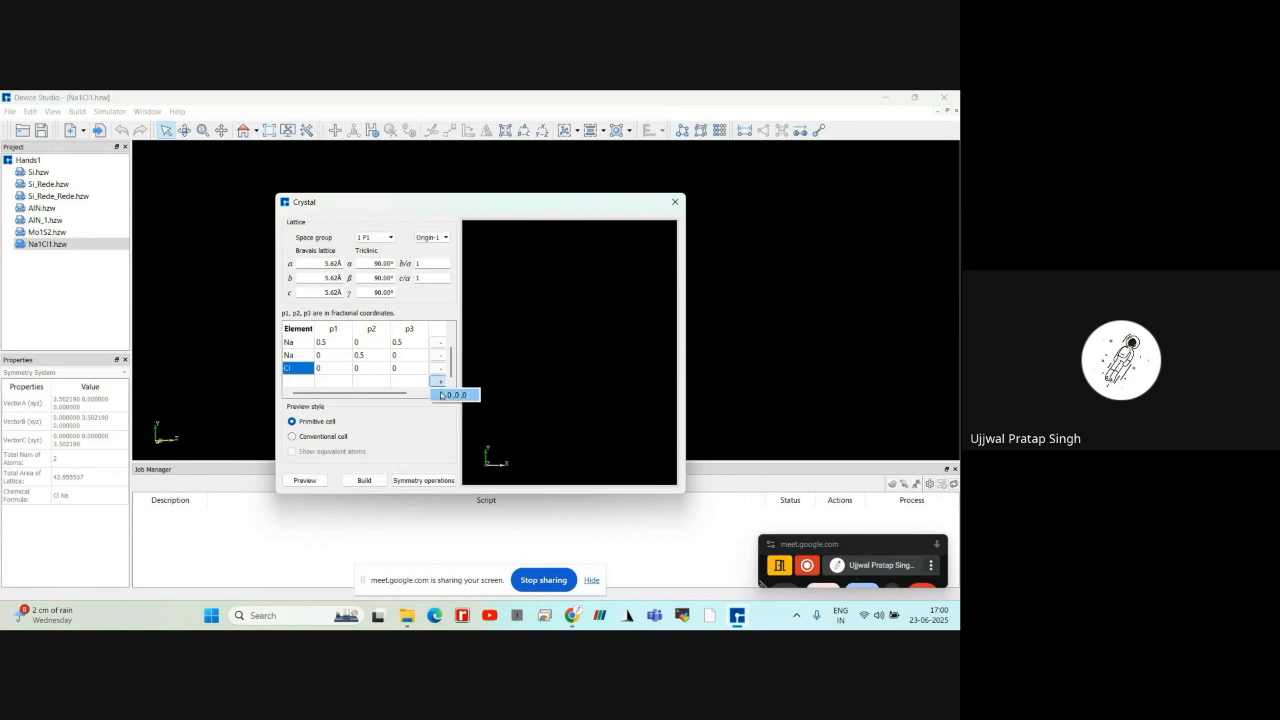
Add three more Cl atoms at fractional coordinates 0, 0, 0
{"action": "left_click", "coordinate": [437, 384]}
{"action": "scroll", "coordinate": [438, 384], "scroll_direction": "down", "scroll_amount": 1}
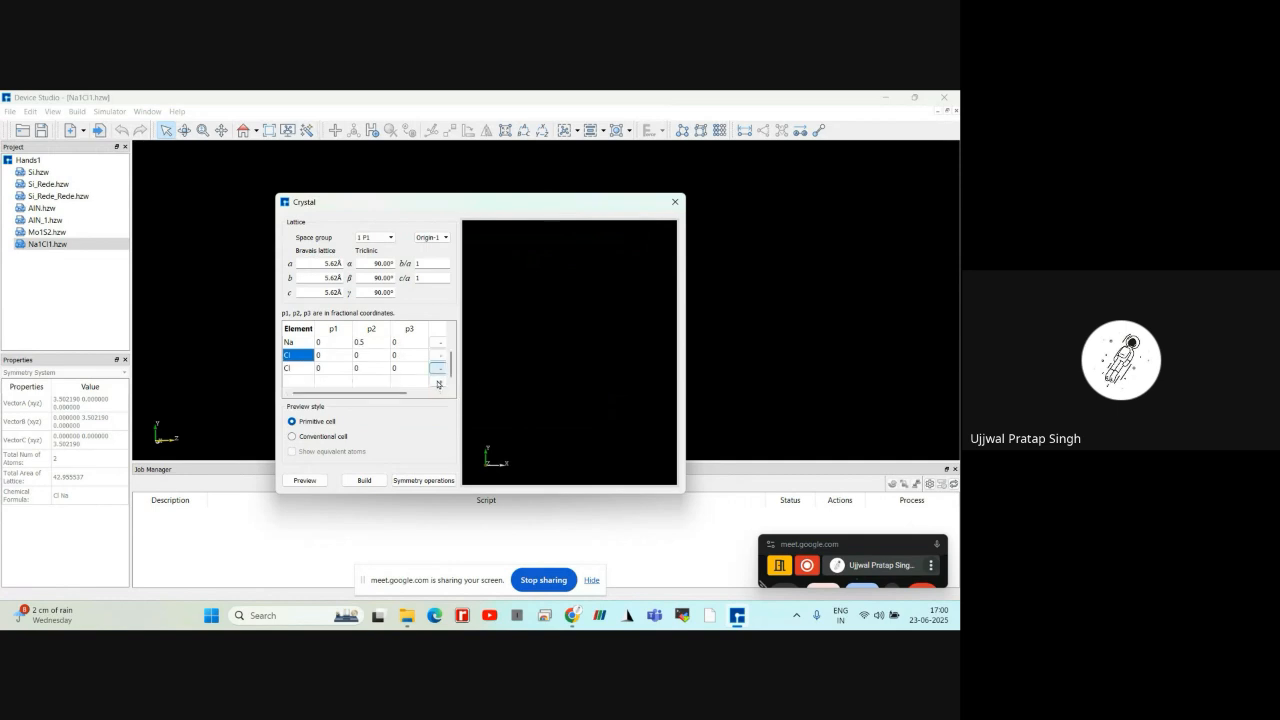
{"action": "left_click", "coordinate": [437, 384]}
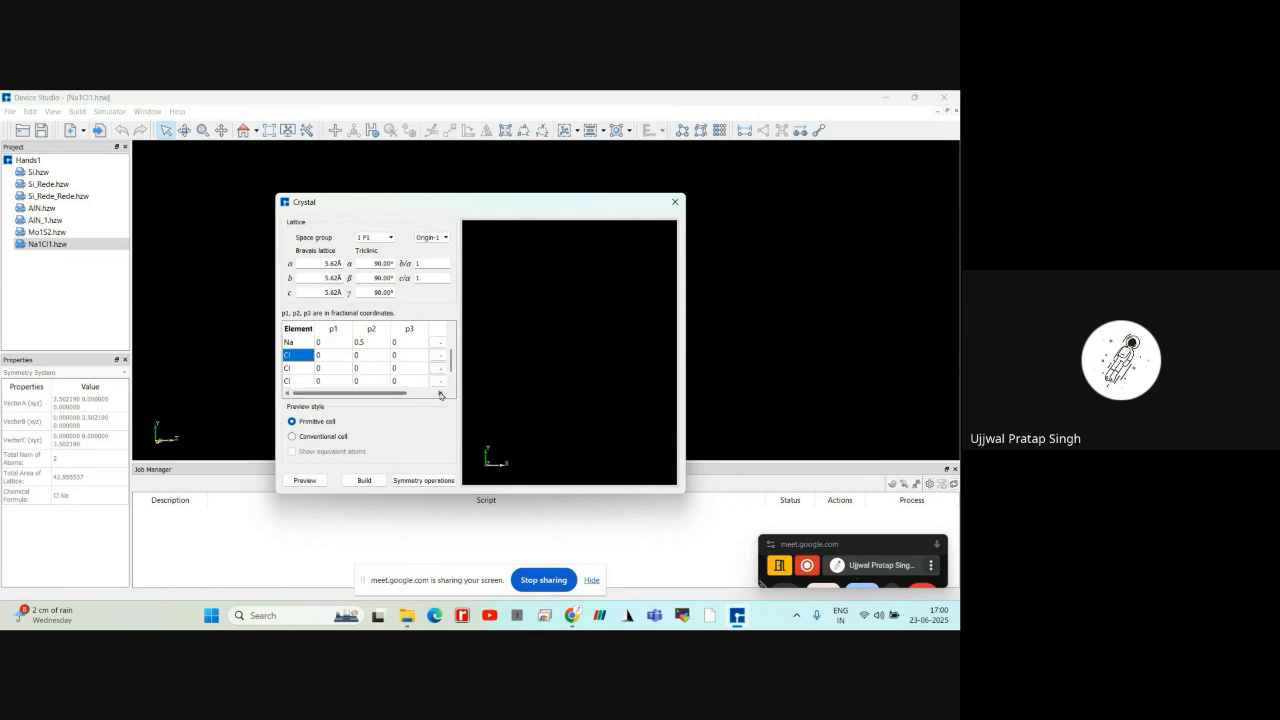
{"action": "scroll", "coordinate": [438, 388], "scroll_direction": "down", "scroll_amount": 1}
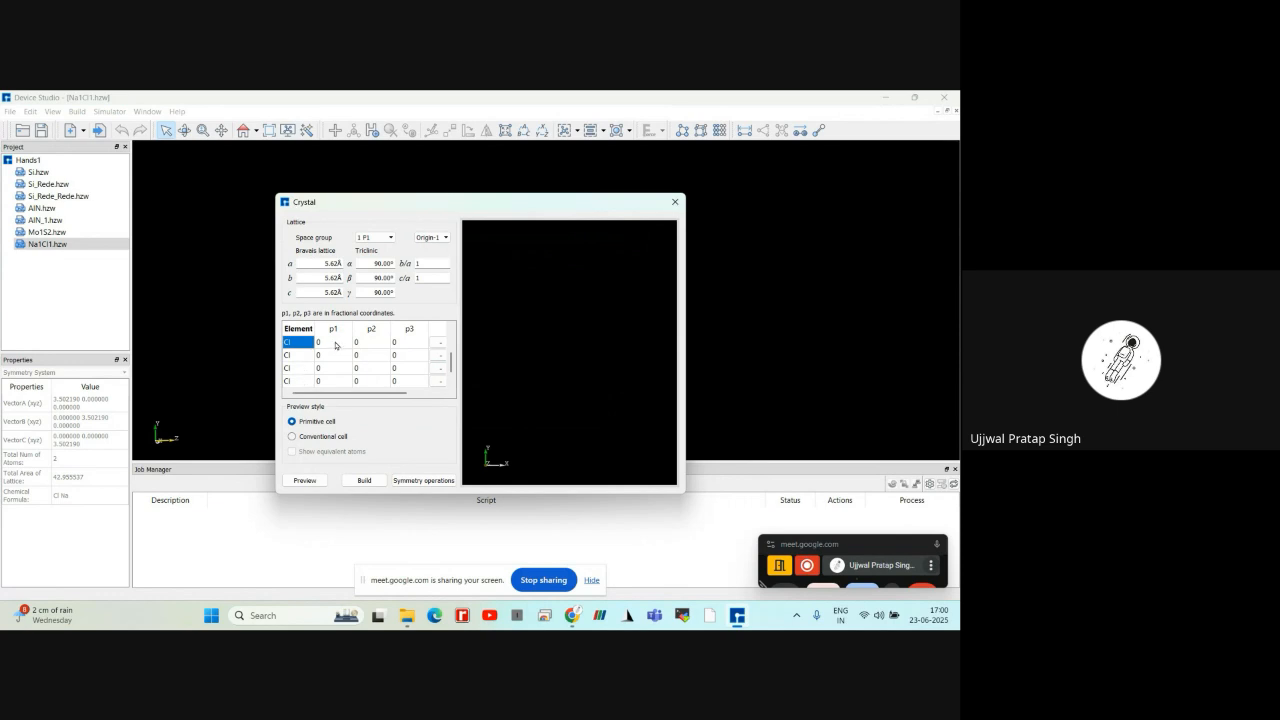
Set p1 of the first Cl atom, p2 of the second Cl atom and p3 of the third Cl atom to 0.5
{"action": "left_click", "coordinate": [336, 343]}
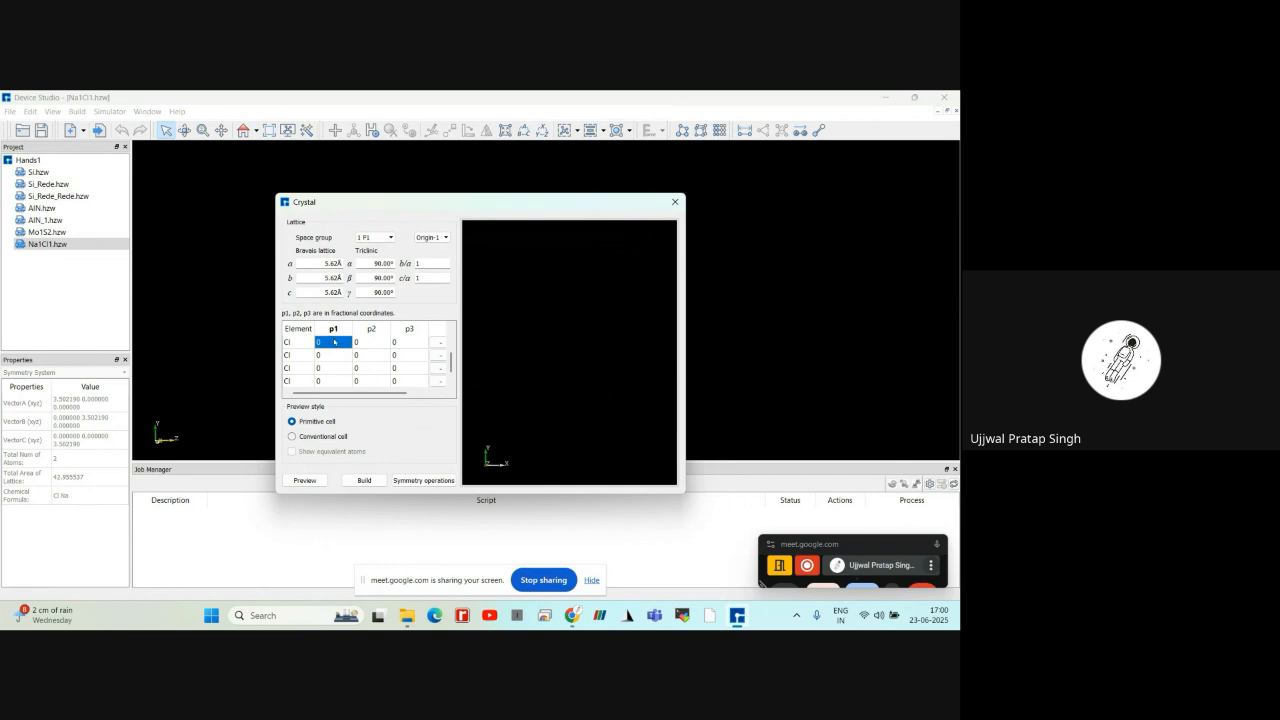
{"action": "double_click", "coordinate": [334, 342]}
{"action": "left_click", "coordinate": [334, 340]}
{"action": "type", "text": ".5"}
{"action": "double_click", "coordinate": [362, 355]}
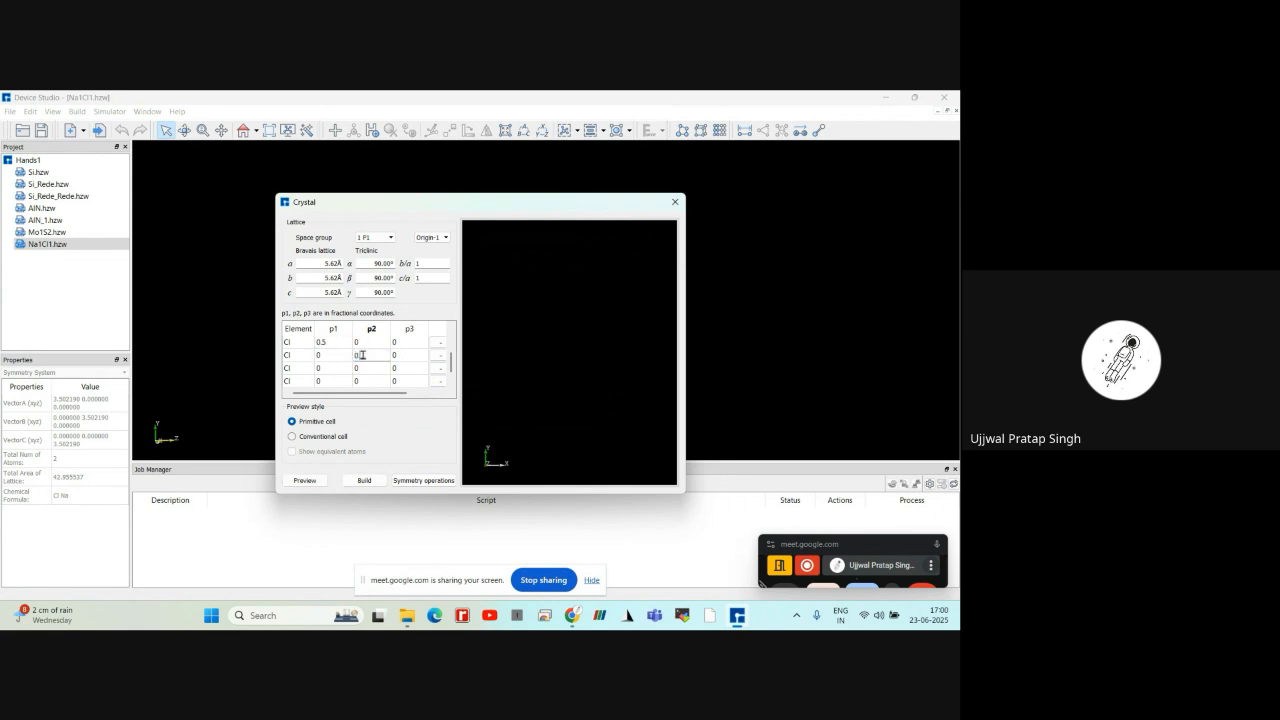
{"action": "type", "text": ".5"}
{"action": "left_click", "coordinate": [404, 370]}
{"action": "double_click", "coordinate": [404, 370]}
{"action": "type", "text": ".5"}
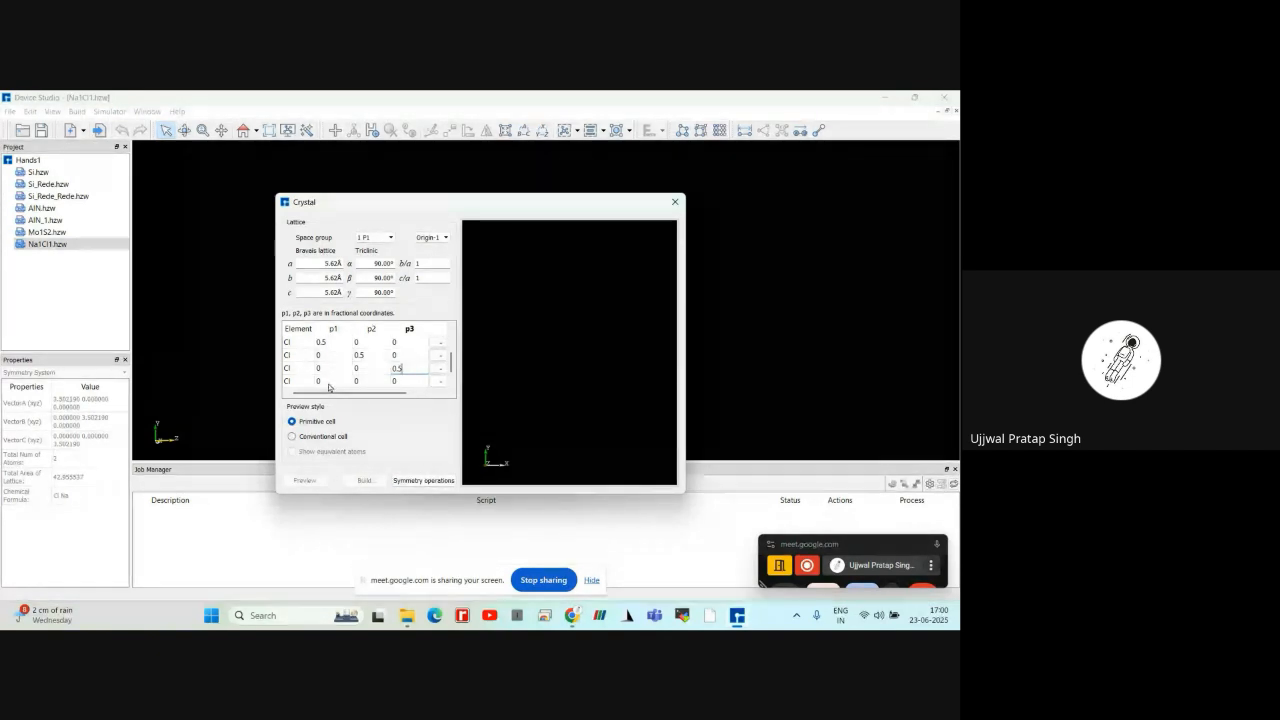
Set the fourth Cl atom's fractional coordinates p1, p2 and p3 all to 0.5
{"action": "double_click", "coordinate": [328, 383]}
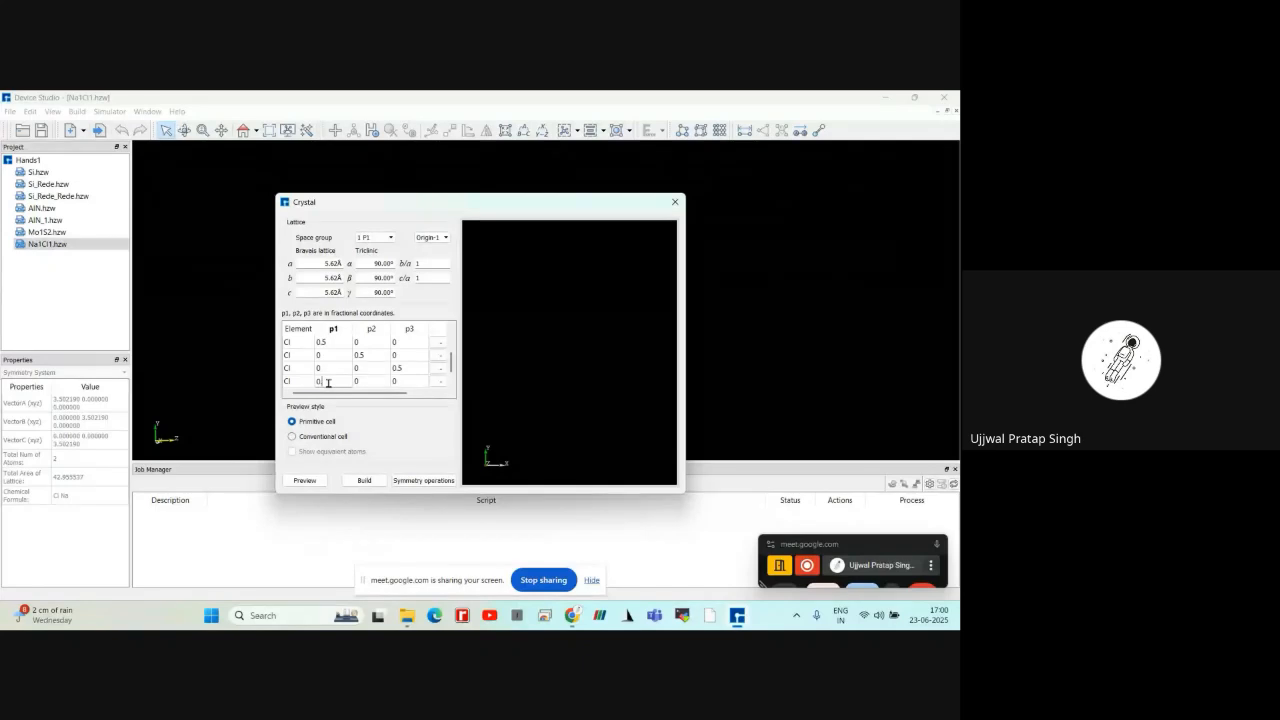
{"action": "type", "text": ".5"}
{"action": "double_click", "coordinate": [364, 381]}
{"action": "type", "text": "0.5"}
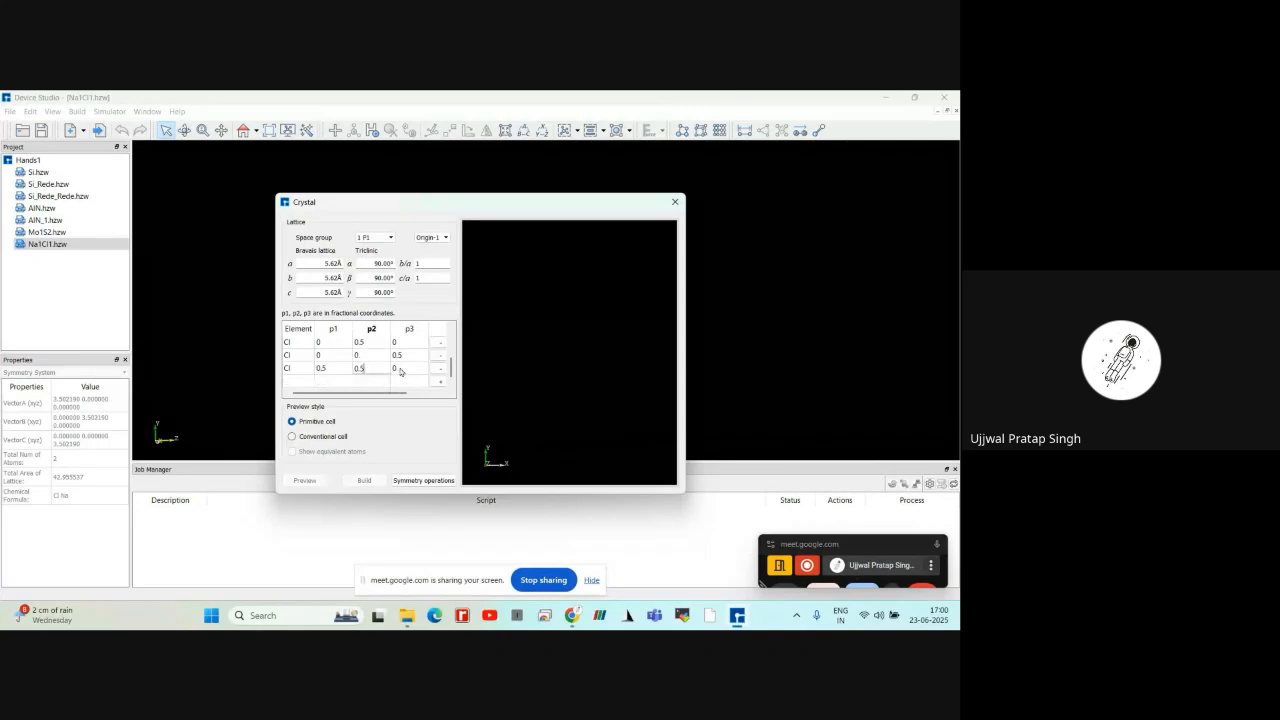
{"action": "key", "text": "Tab"}
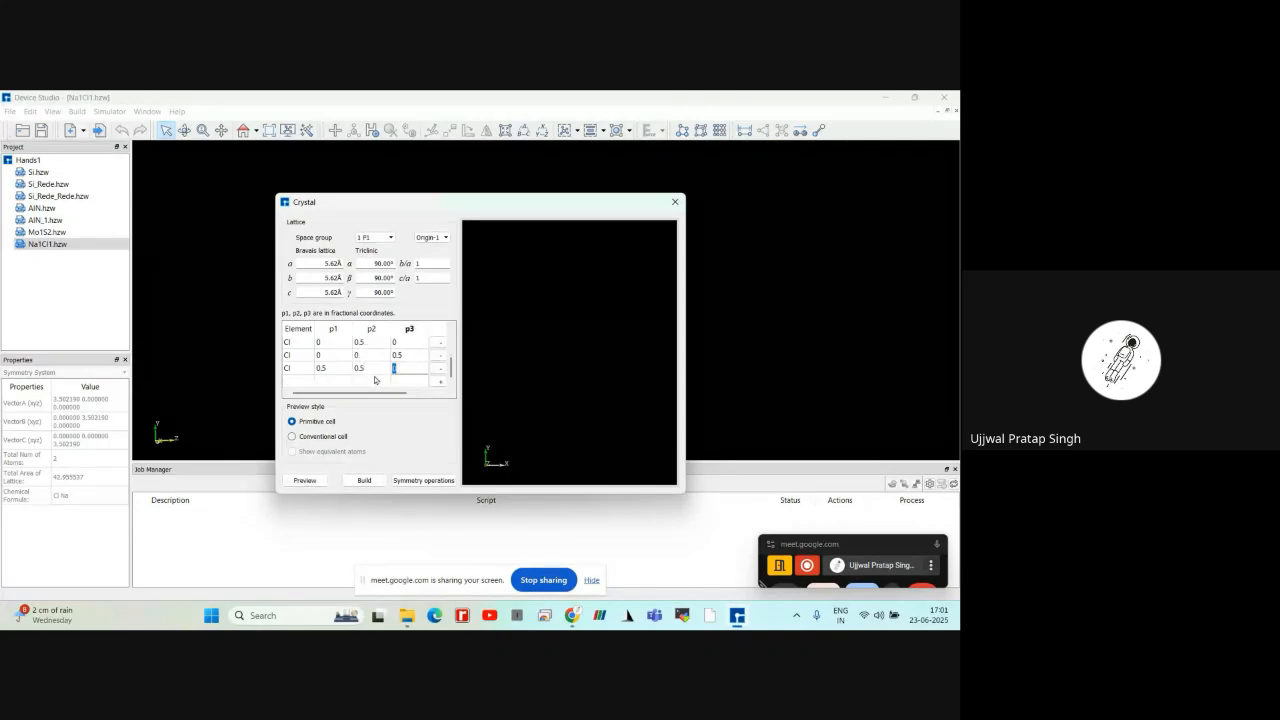
{"action": "left_click", "coordinate": [401, 368]}
{"action": "type", "text": ".5"}
Examine the available space groups, keeping 1 P1 selected, and check the coordinates of all Na and Cl atoms
{"action": "scroll", "coordinate": [372, 373], "scroll_direction": "up", "scroll_amount": 3}
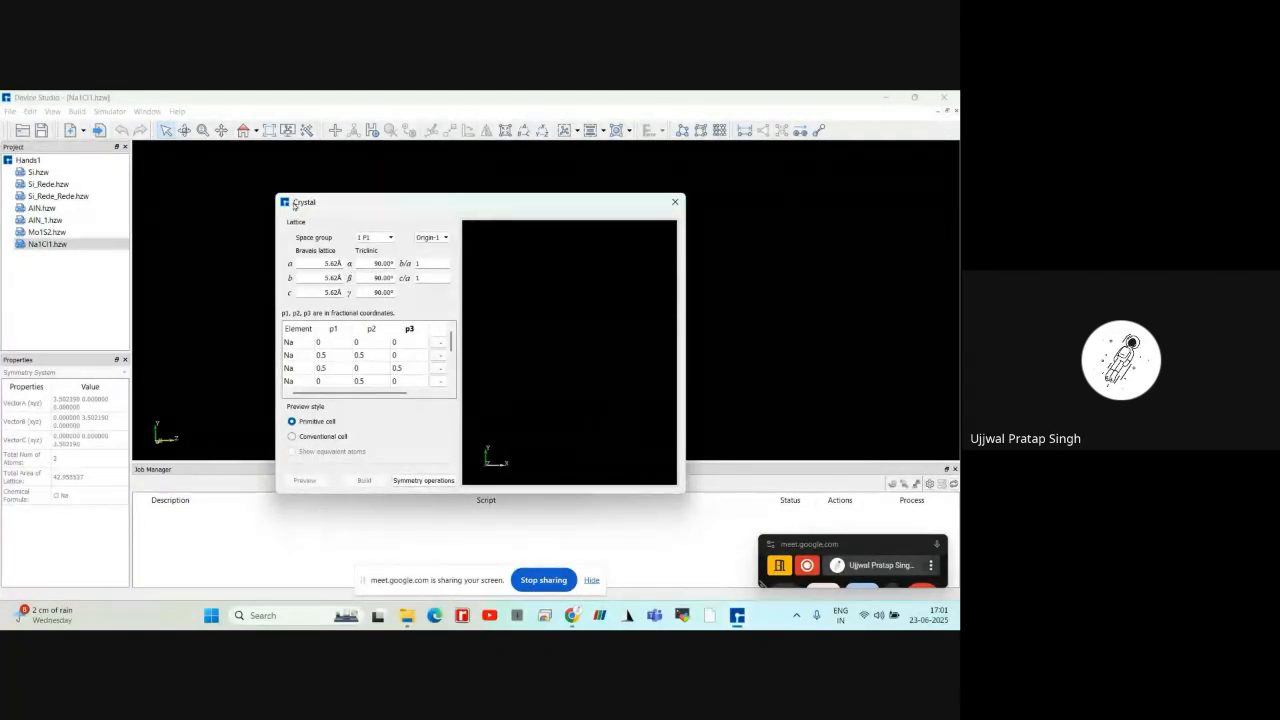
{"action": "left_click", "coordinate": [368, 238]}
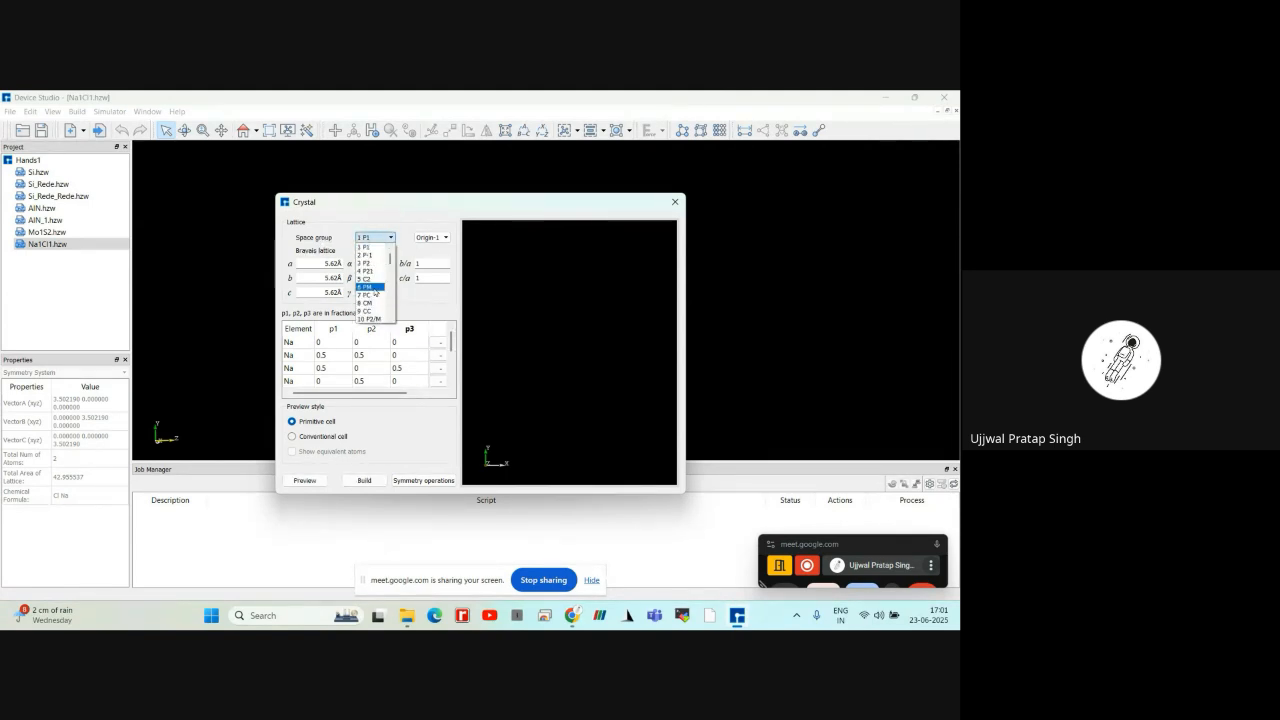
{"action": "scroll", "coordinate": [375, 292], "scroll_direction": "down", "scroll_amount": 4}
{"action": "scroll", "coordinate": [374, 275], "scroll_direction": "up", "scroll_amount": 4}
{"action": "left_click", "coordinate": [371, 248]}
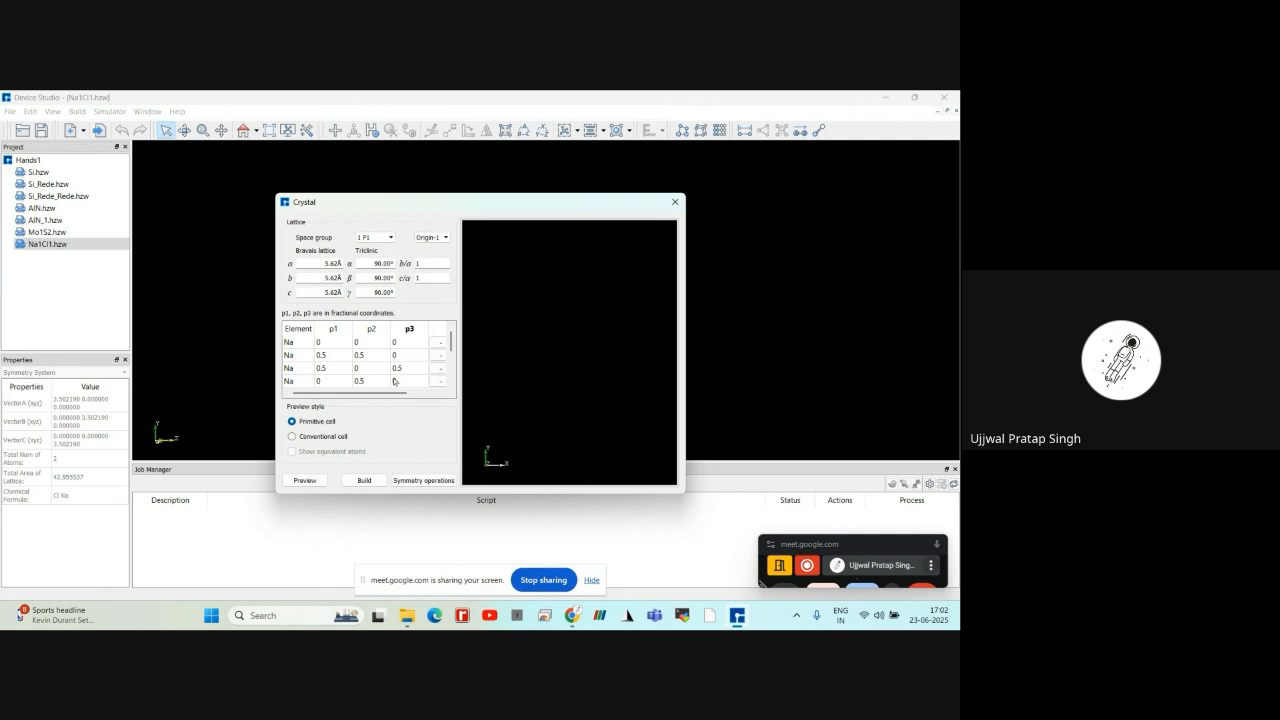
{"action": "scroll", "coordinate": [395, 383], "scroll_direction": "down", "scroll_amount": 2}
{"action": "scroll", "coordinate": [395, 383], "scroll_direction": "up", "scroll_amount": 2}
{"action": "scroll", "coordinate": [346, 370], "scroll_direction": "down", "scroll_amount": 1}
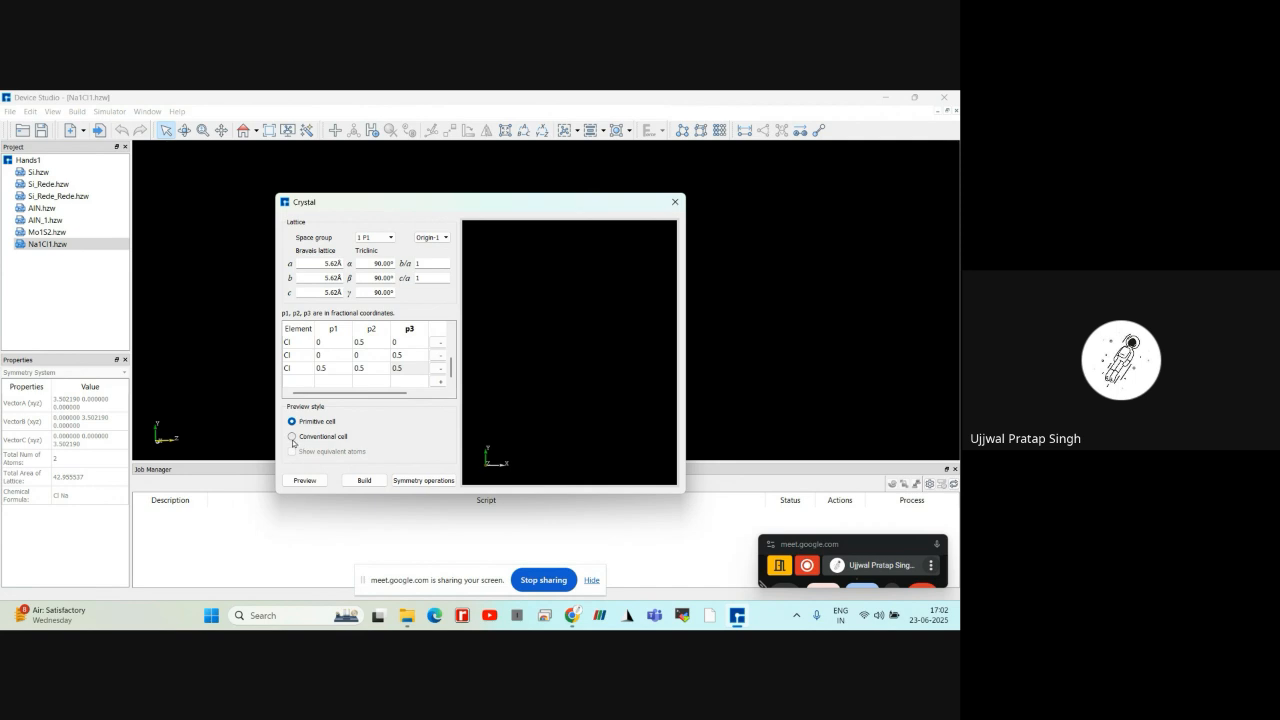
Preview the crystal as a conventional cell and inspect the structure from another angle
{"action": "left_click", "coordinate": [292, 437]}
{"action": "left_click", "coordinate": [304, 483]}
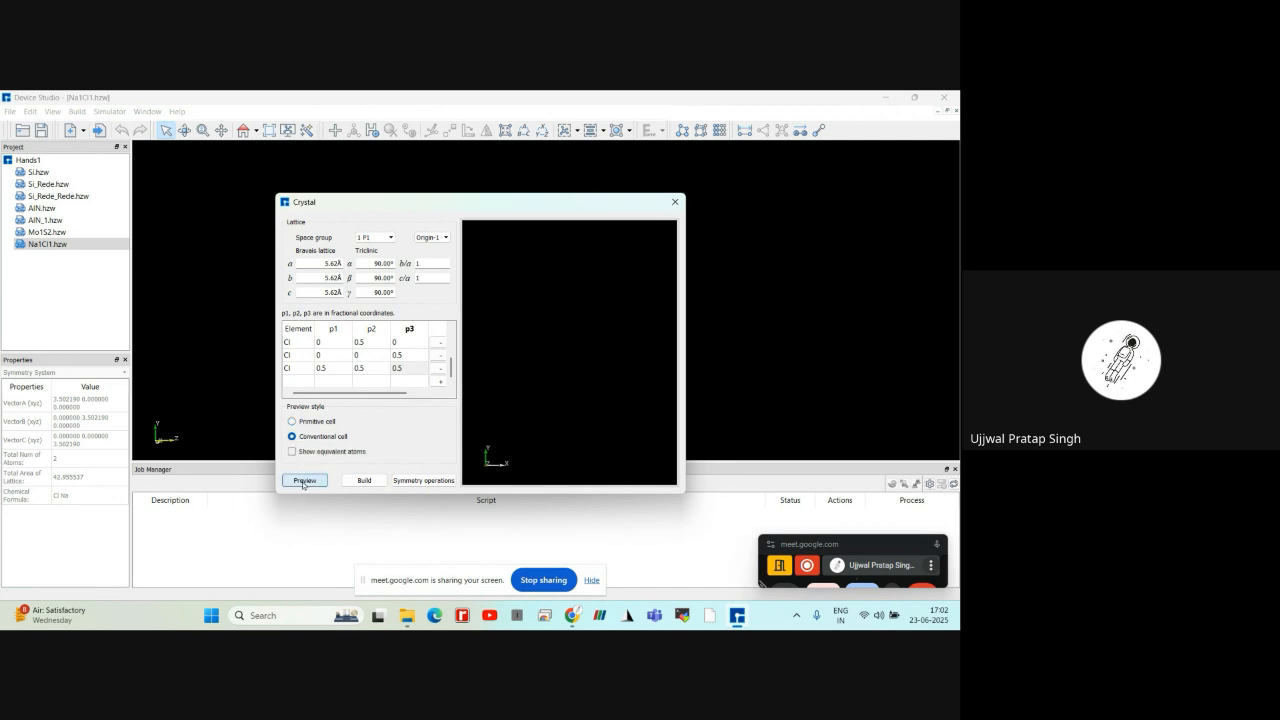
{"action": "left_click_drag", "start_coordinate": [560, 370], "coordinate": [588, 370]}
{"action": "scroll", "coordinate": [525, 385], "scroll_direction": "up", "scroll_amount": 2}
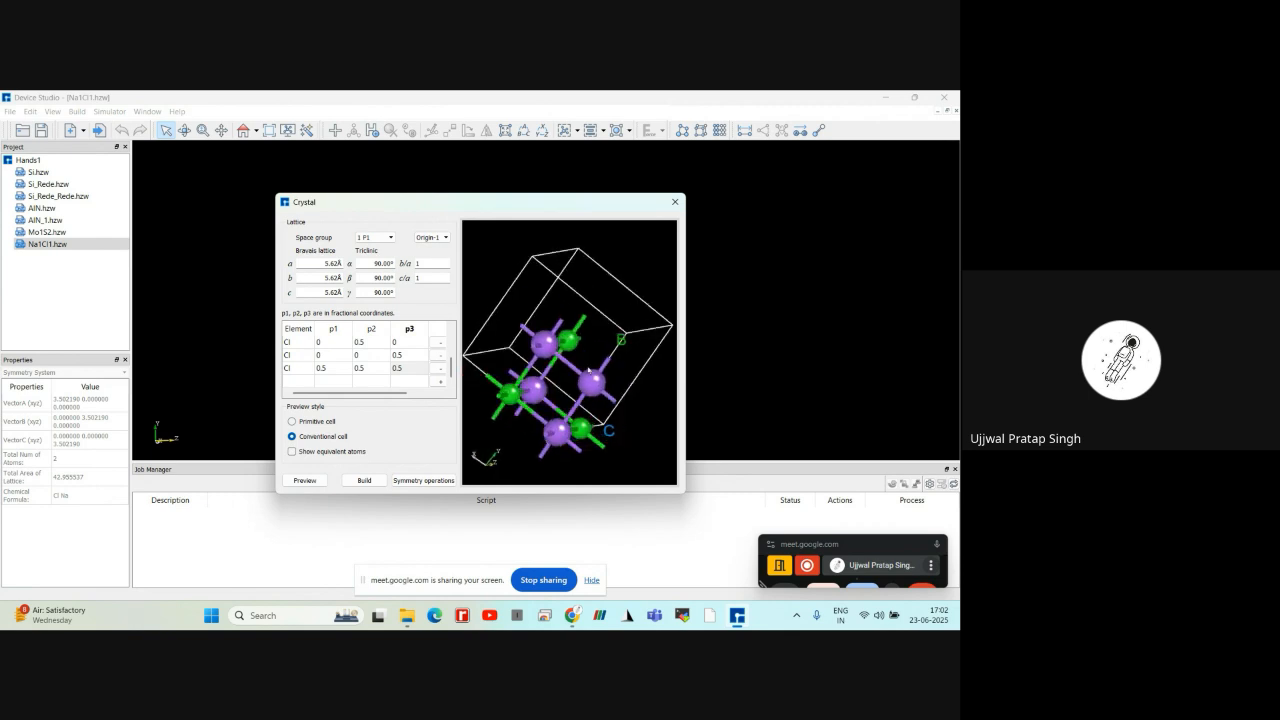
Switch the preview style back to primitive cell and preview the structure
{"action": "left_click", "coordinate": [298, 423]}
{"action": "left_click", "coordinate": [305, 480]}
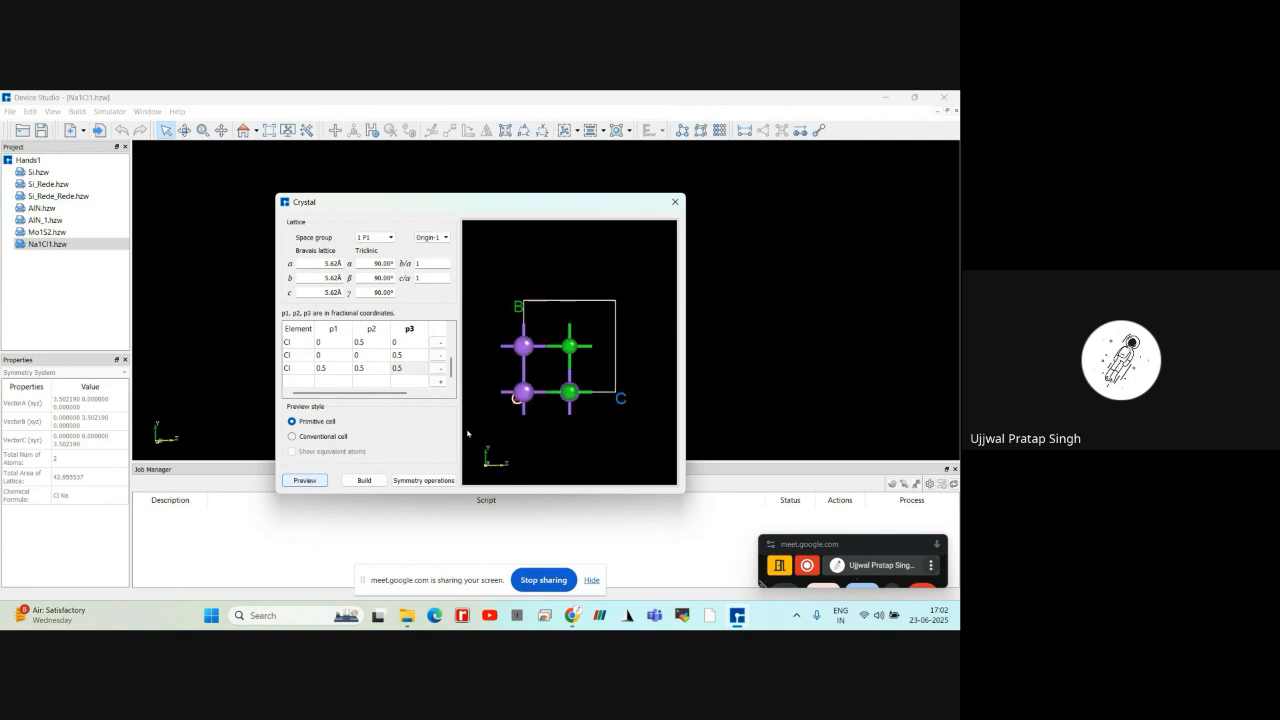
{"action": "left_click_drag", "start_coordinate": [526, 342], "coordinate": [488, 438]}
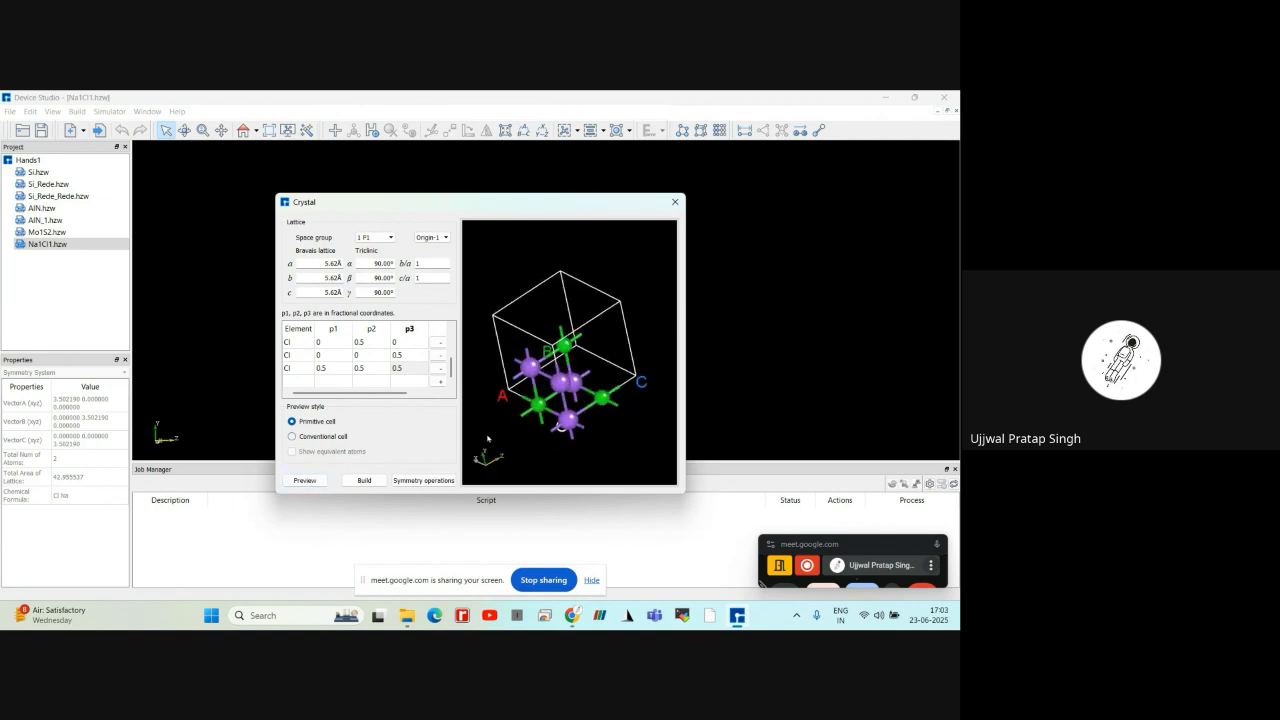
Build the NaCl crystal from the entered lattice and atoms and inspect it in 3D
{"action": "left_click", "coordinate": [364, 480]}
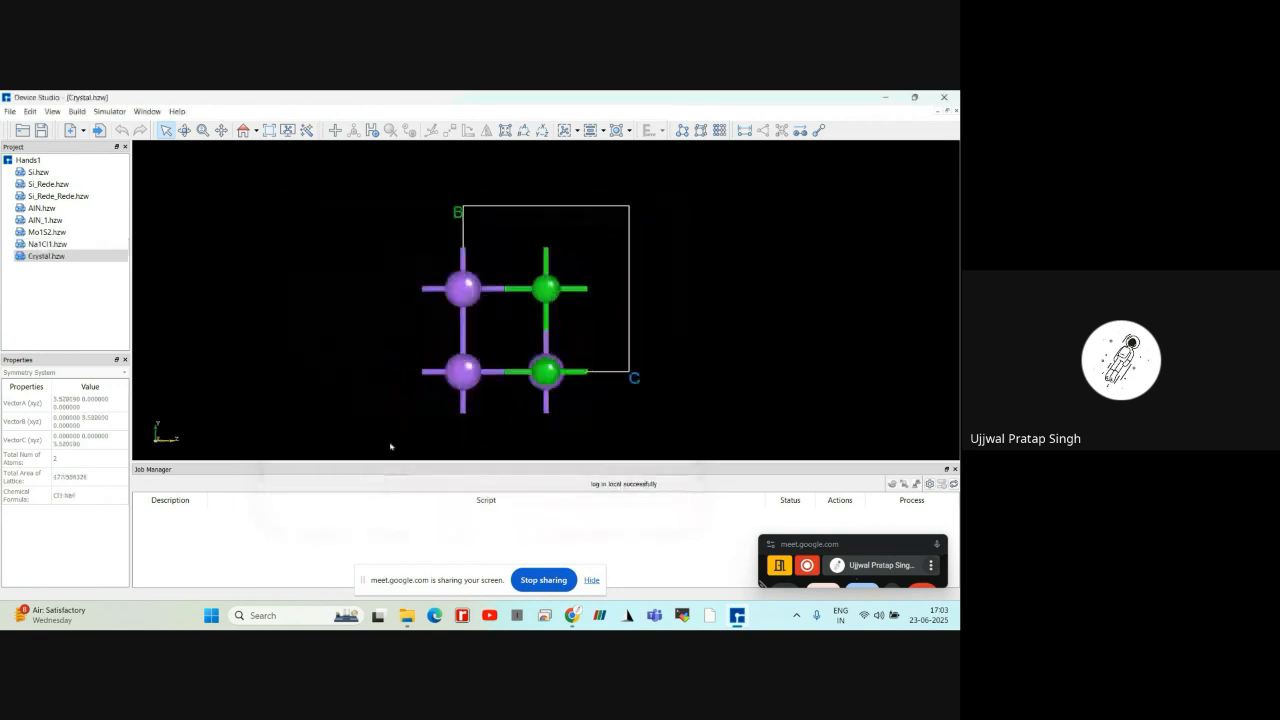
{"action": "scroll", "coordinate": [308, 241], "scroll_direction": "up", "scroll_amount": 2}
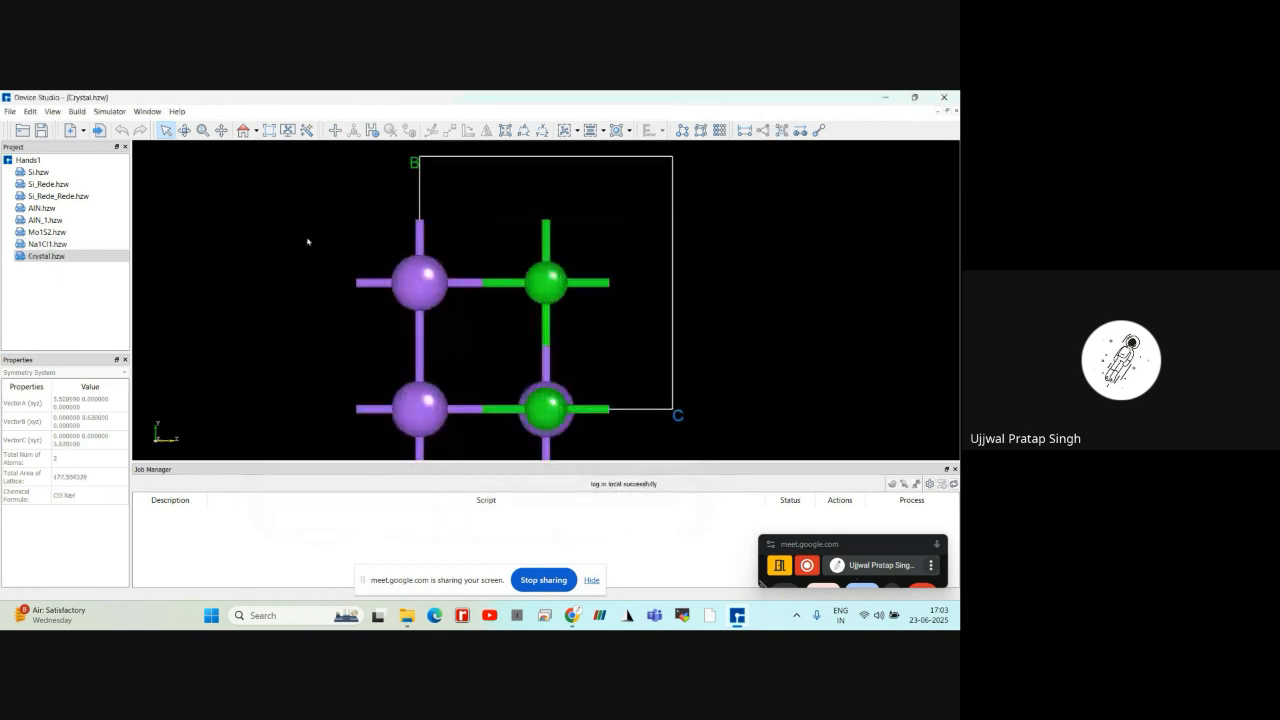
{"action": "right_click_drag", "start_coordinate": [308, 241], "coordinate": [340, 262]}
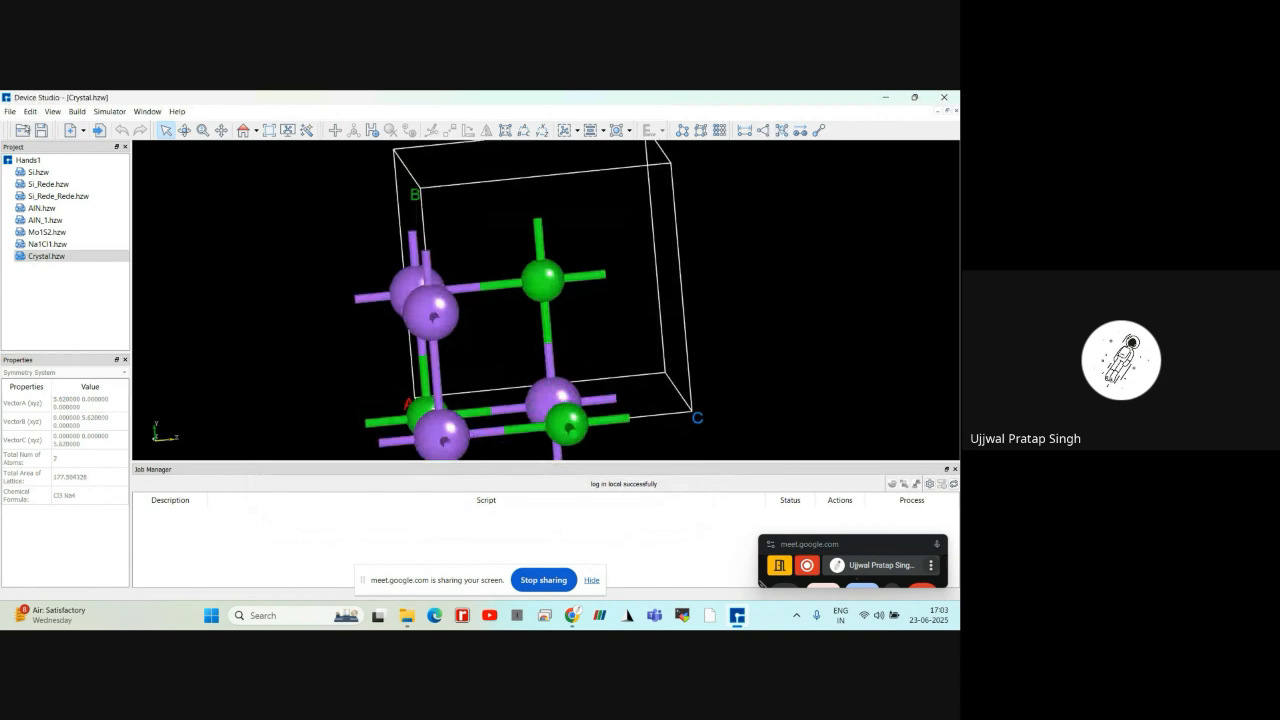
{"action": "left_click", "coordinate": [8, 112]}
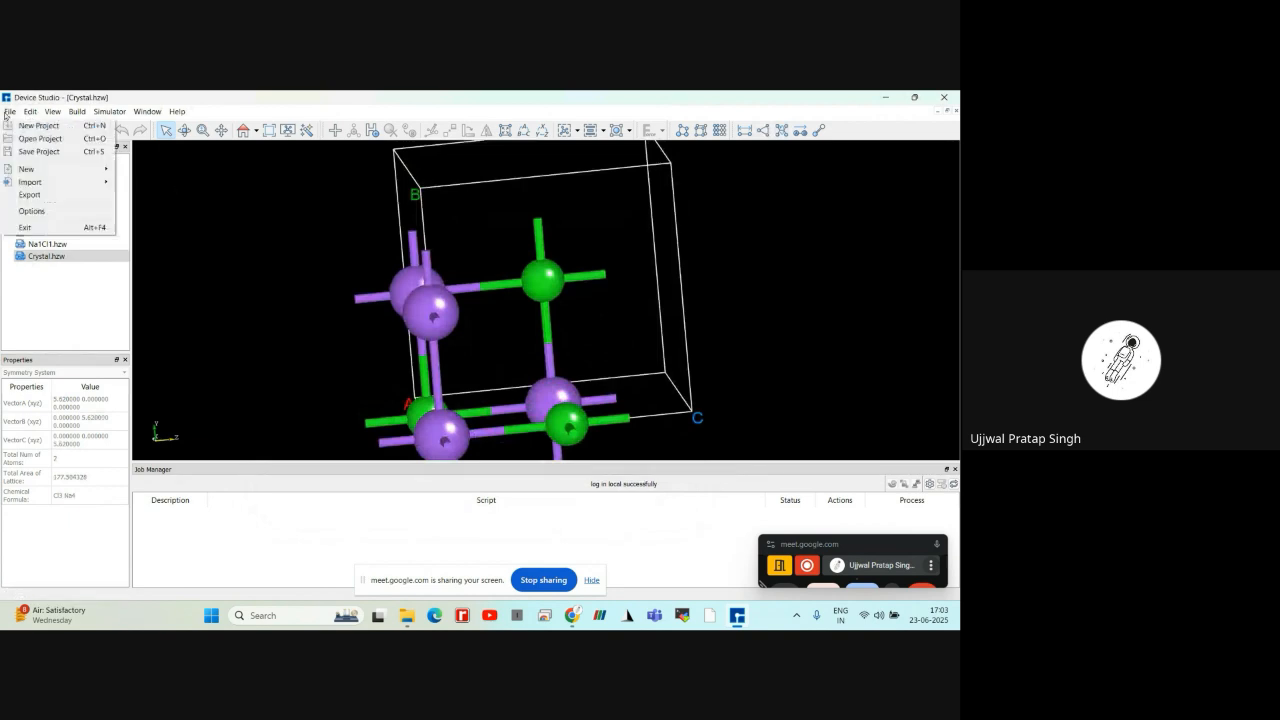
{"action": "mouse_move", "coordinate": [29, 171]}
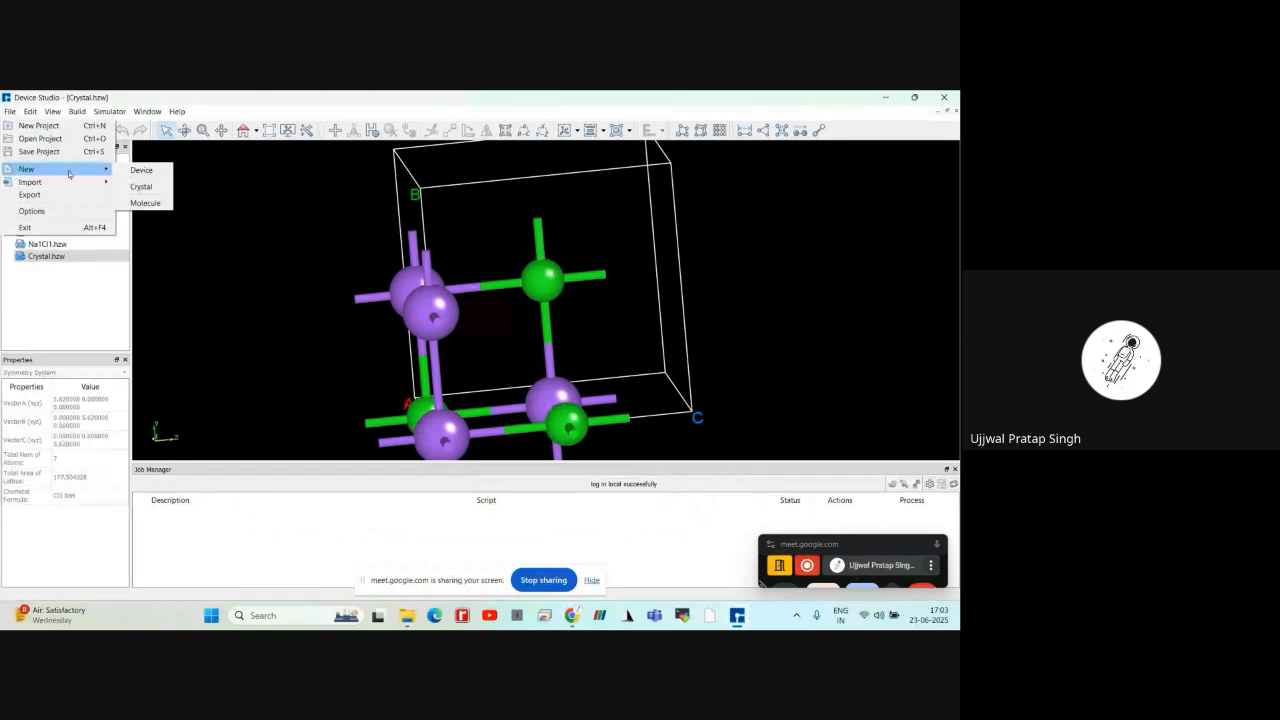
{"action": "left_click", "coordinate": [137, 187]}
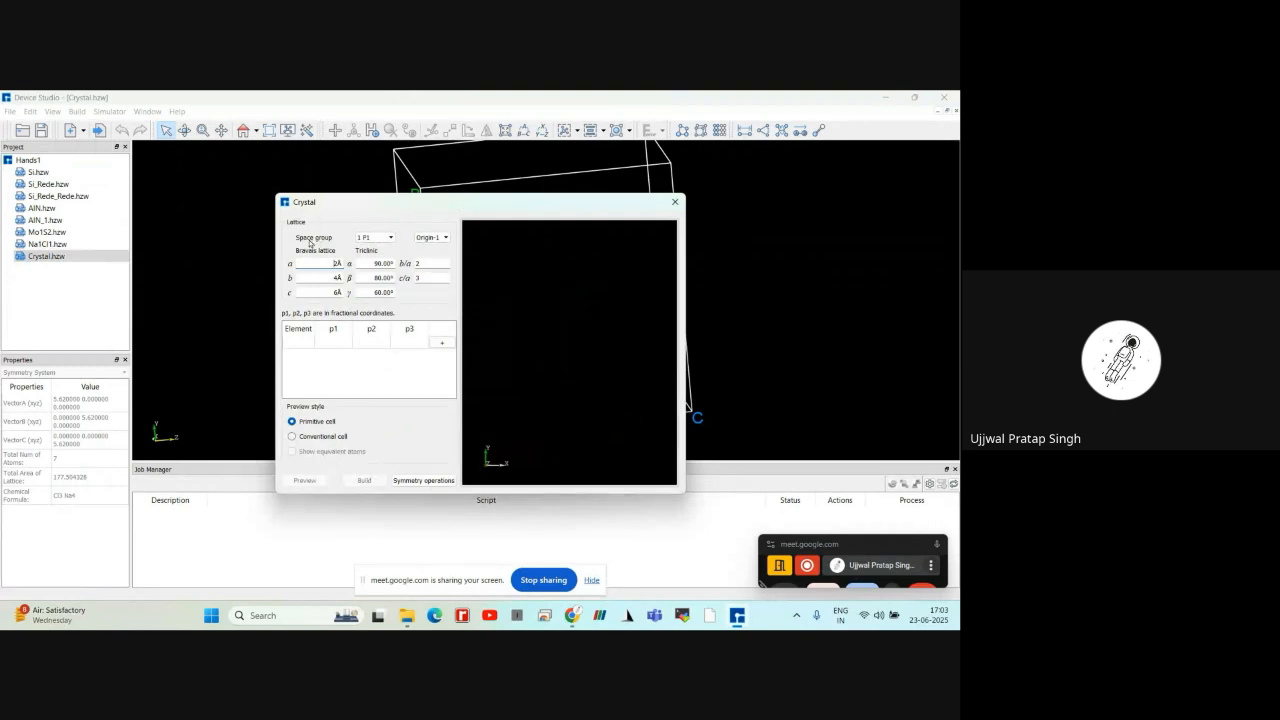
{"action": "left_click", "coordinate": [362, 243]}
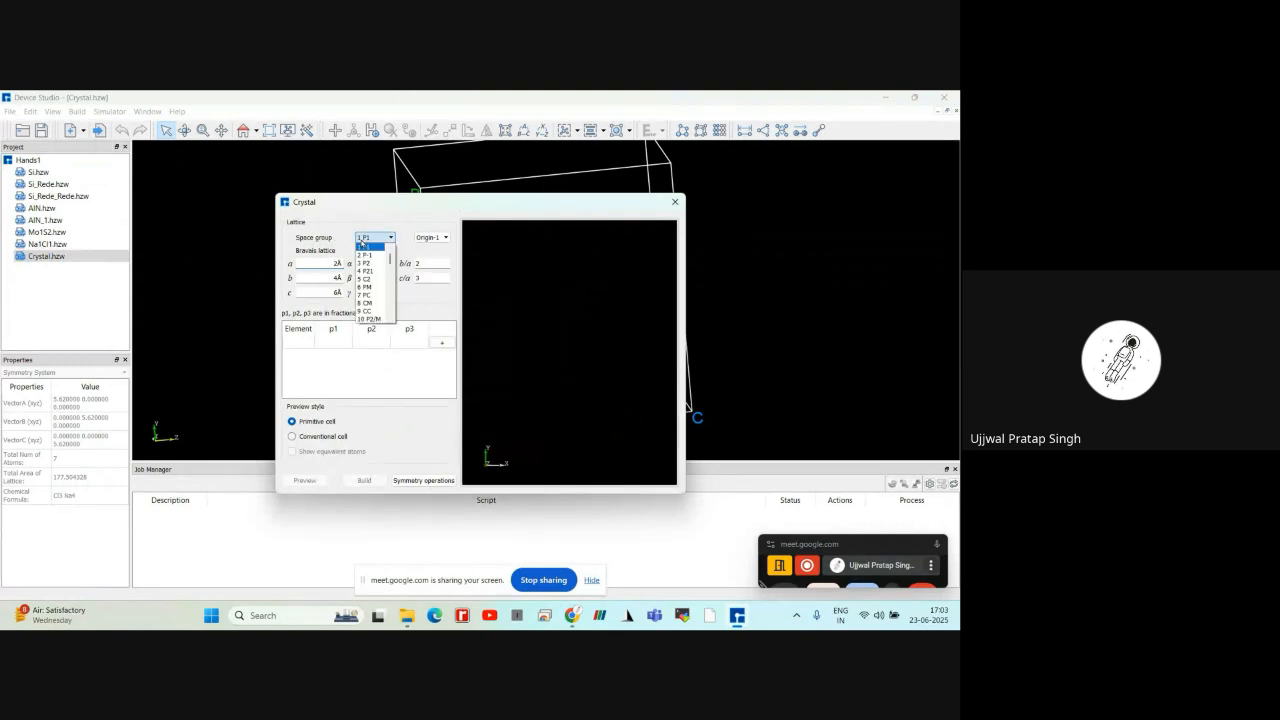
{"action": "left_click", "coordinate": [363, 246]}
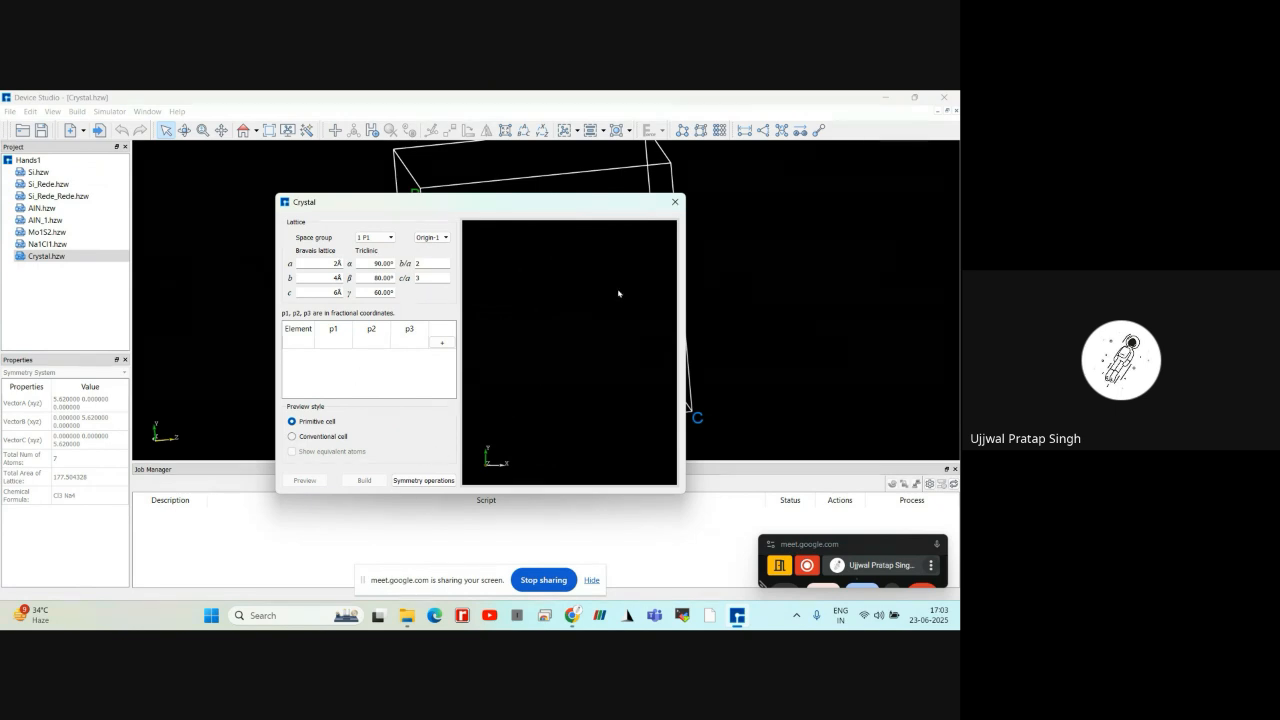
{"action": "left_click", "coordinate": [675, 202]}
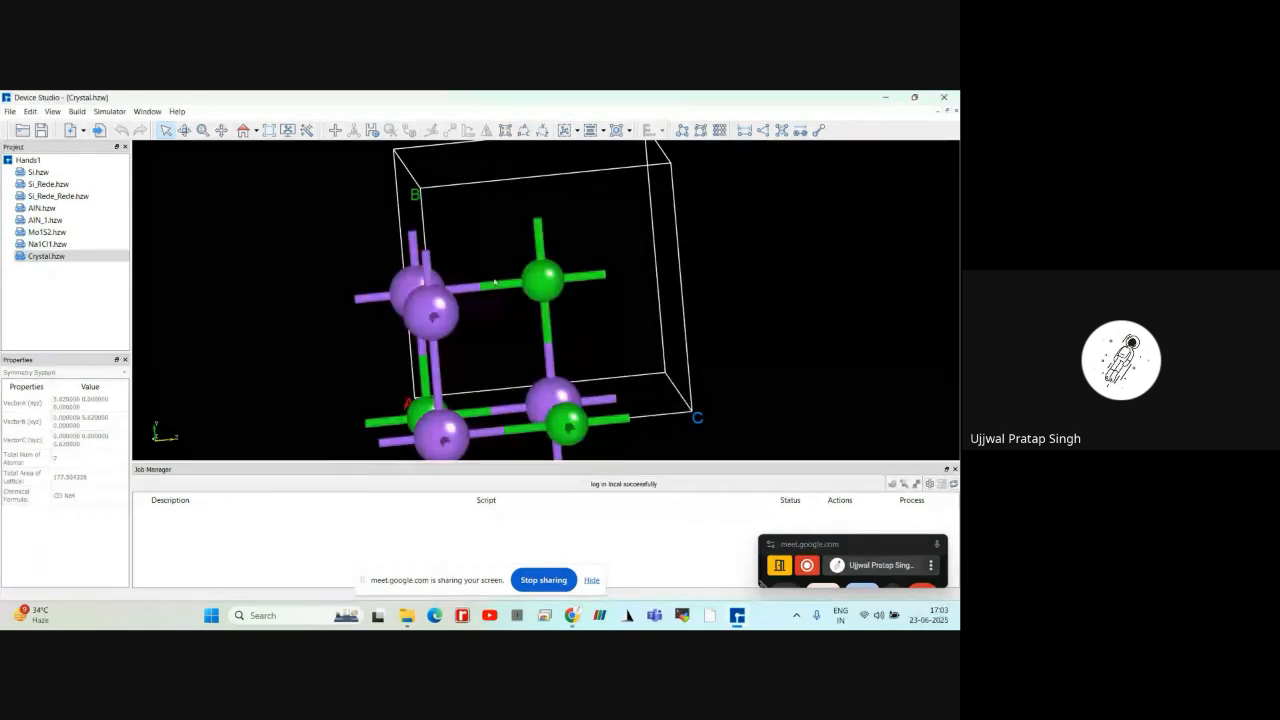
Review the Redefine Crystal cell-vector settings for the NaCl crystal and close them without building
{"action": "scroll", "coordinate": [484, 281], "scroll_direction": "down", "scroll_amount": 1}
{"action": "right_click_drag", "start_coordinate": [312, 268], "coordinate": [285, 246]}
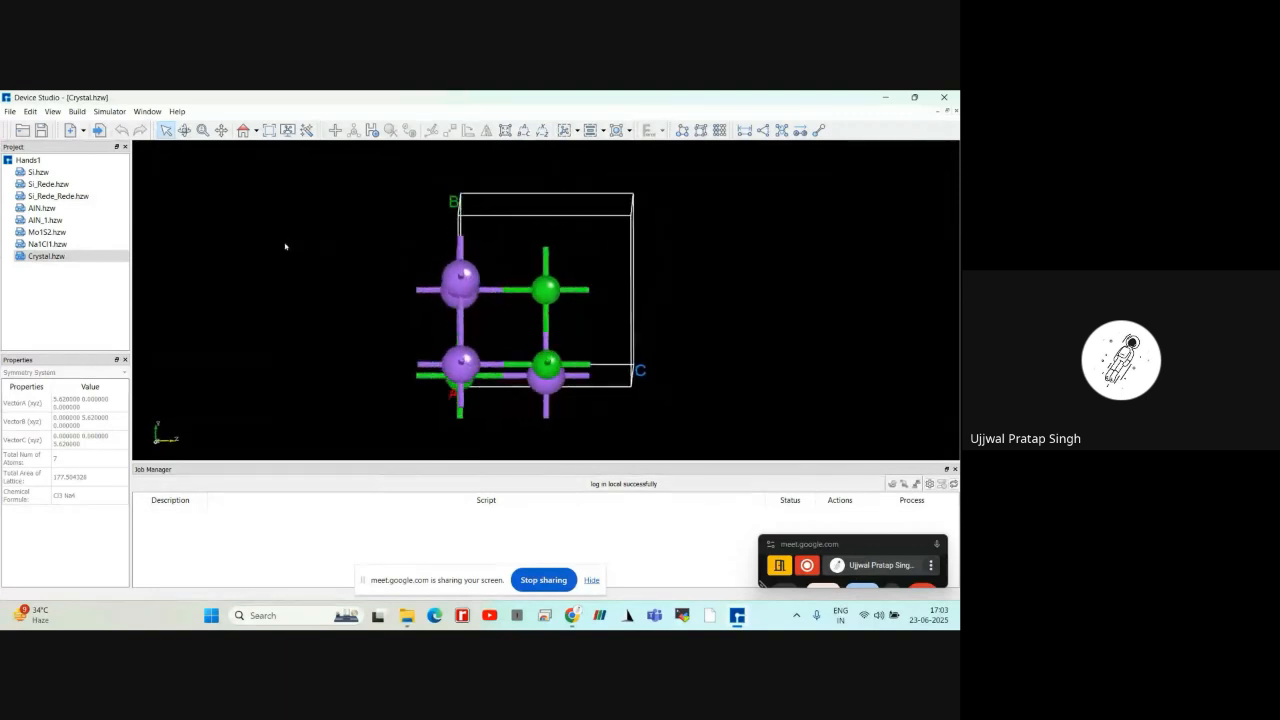
{"action": "left_click", "coordinate": [78, 111]}
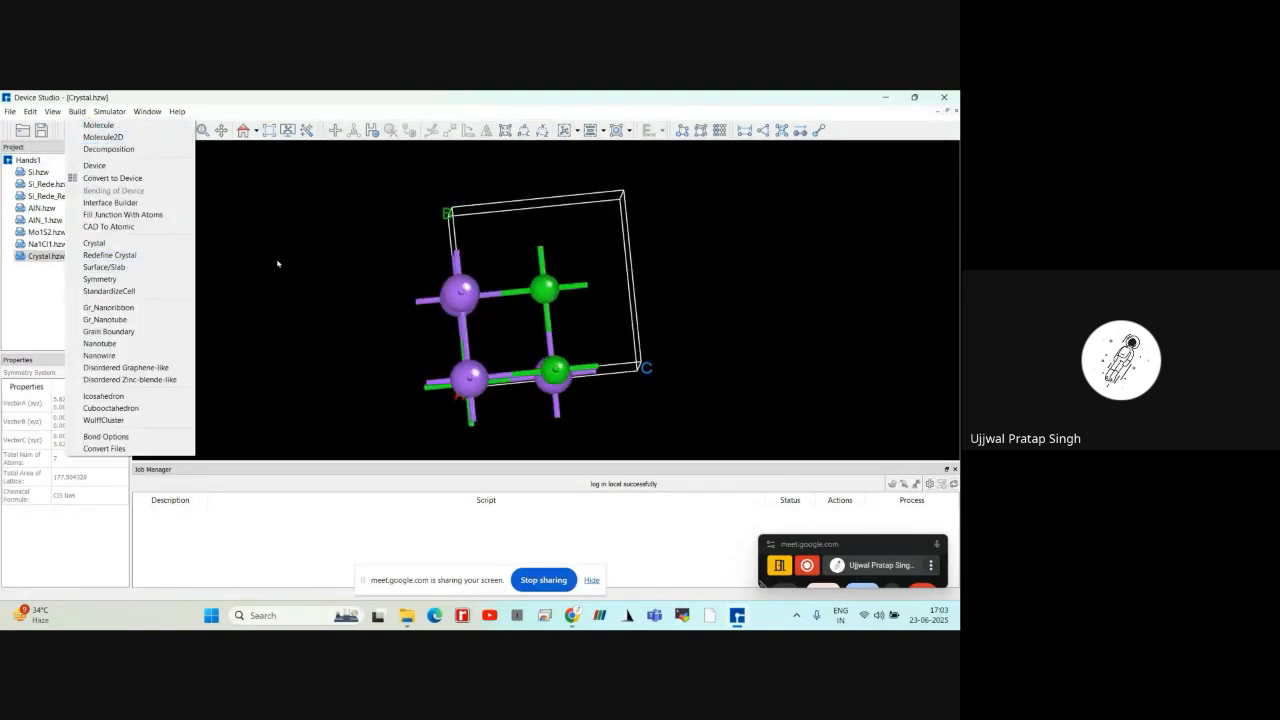
{"action": "left_click", "coordinate": [162, 256]}
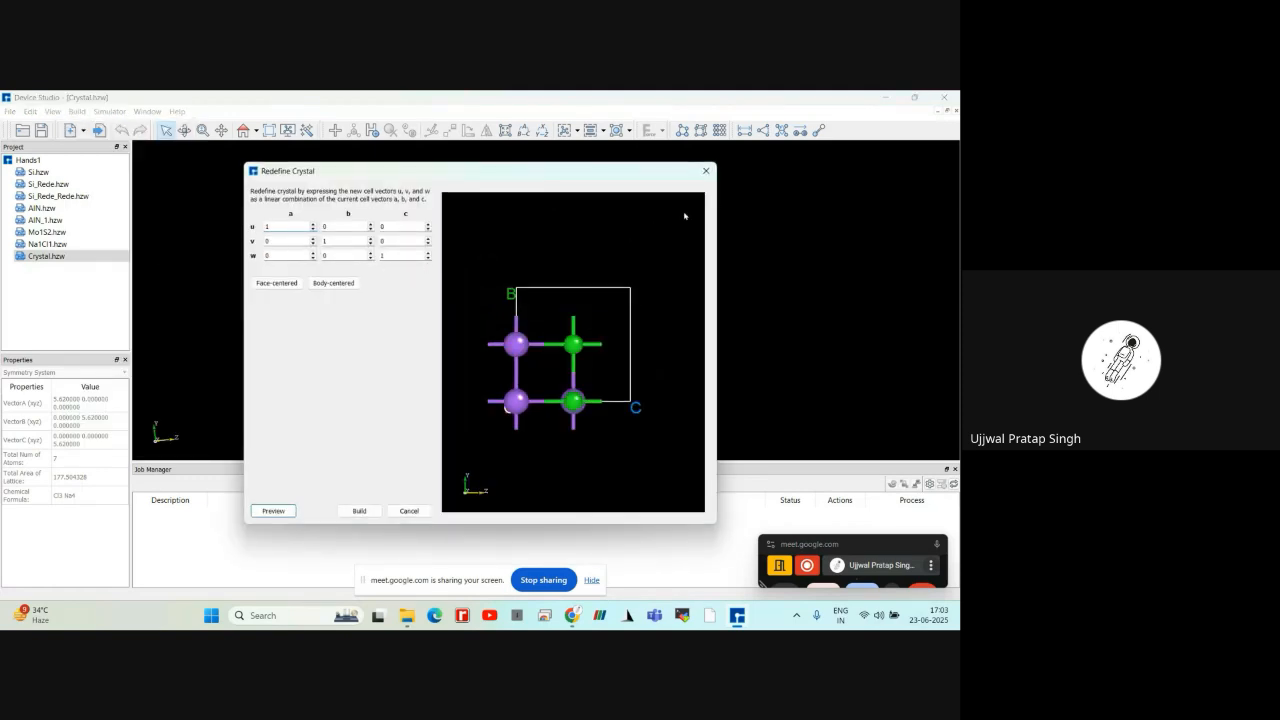
{"action": "left_click", "coordinate": [712, 178]}
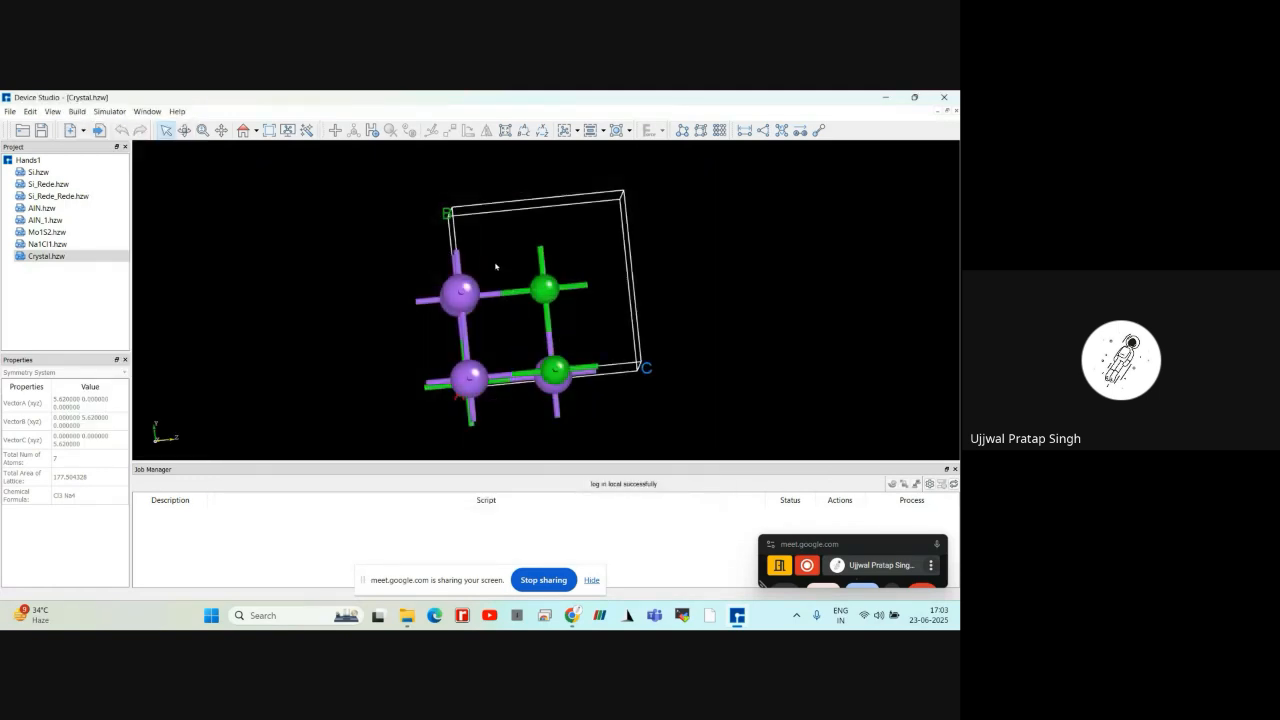
Inspect the NaCl crystal from several angles and check the element and coordinates of its Cl atoms
{"action": "scroll", "coordinate": [495, 266], "scroll_direction": "down", "scroll_amount": 2}
{"action": "right_click_drag", "start_coordinate": [661, 283], "coordinate": [646, 327]}
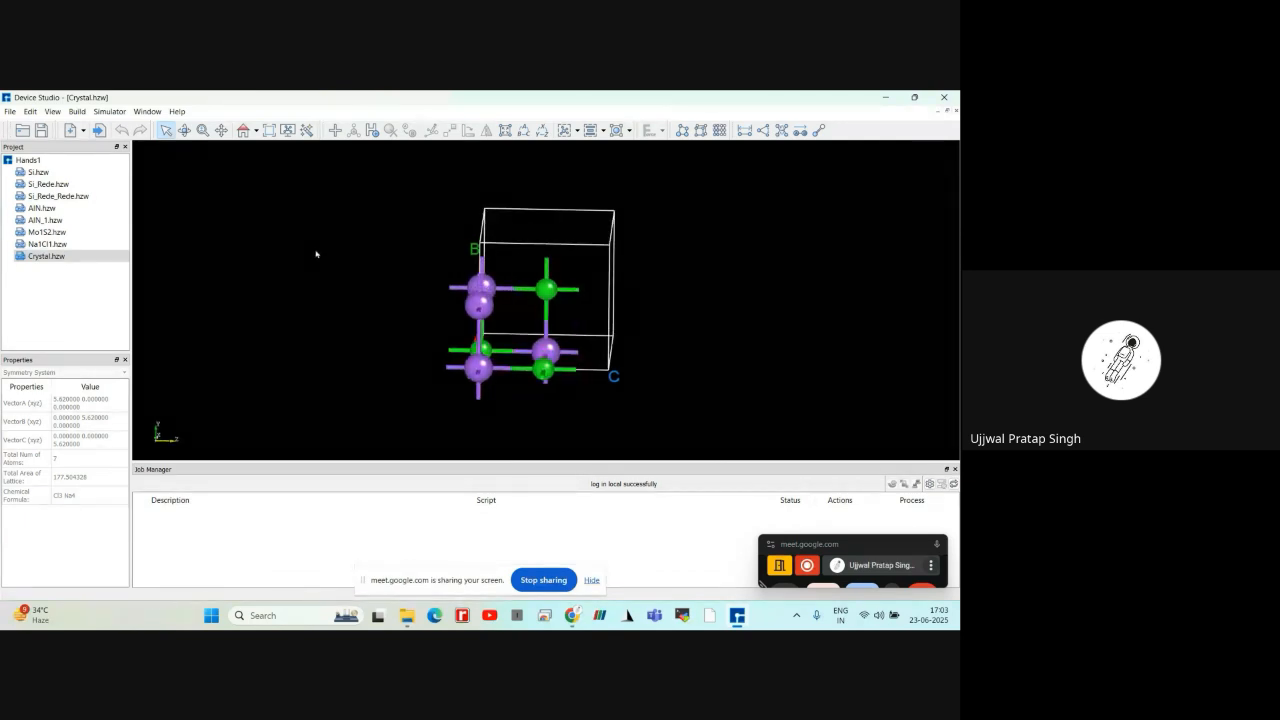
{"action": "scroll", "coordinate": [374, 285], "scroll_direction": "up", "scroll_amount": 1}
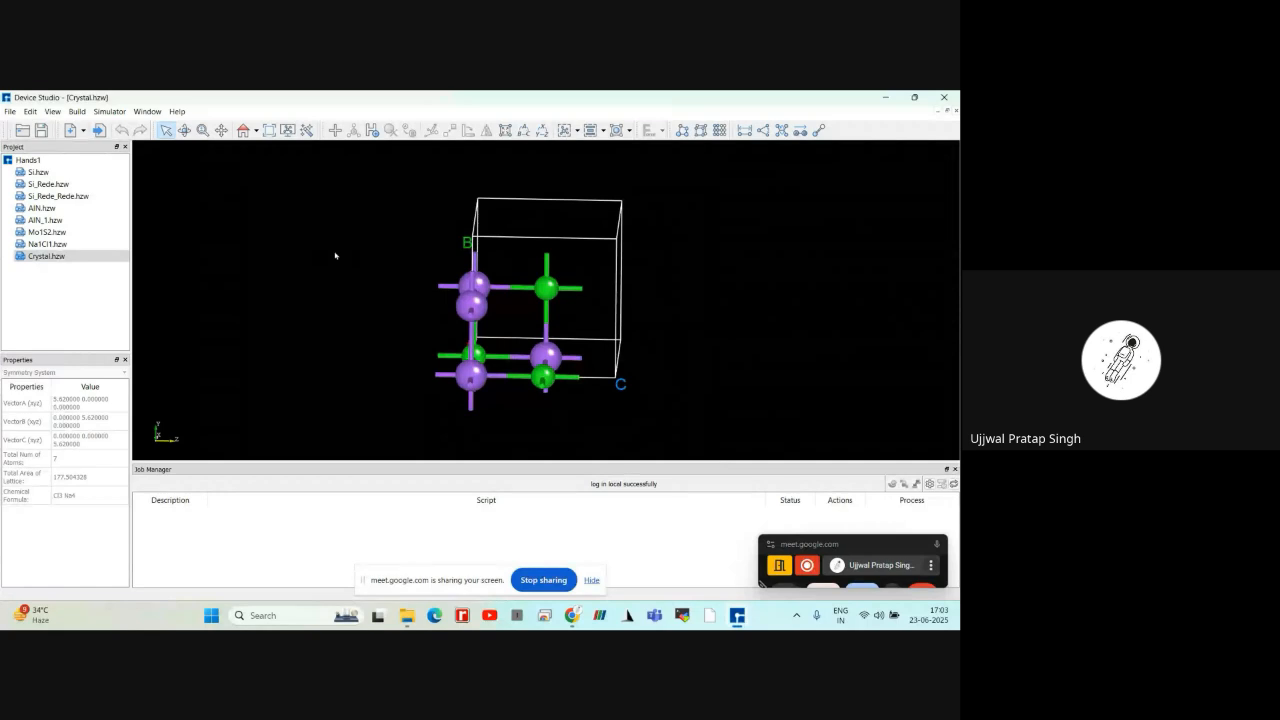
{"action": "right_click_drag", "start_coordinate": [335, 256], "coordinate": [392, 253]}
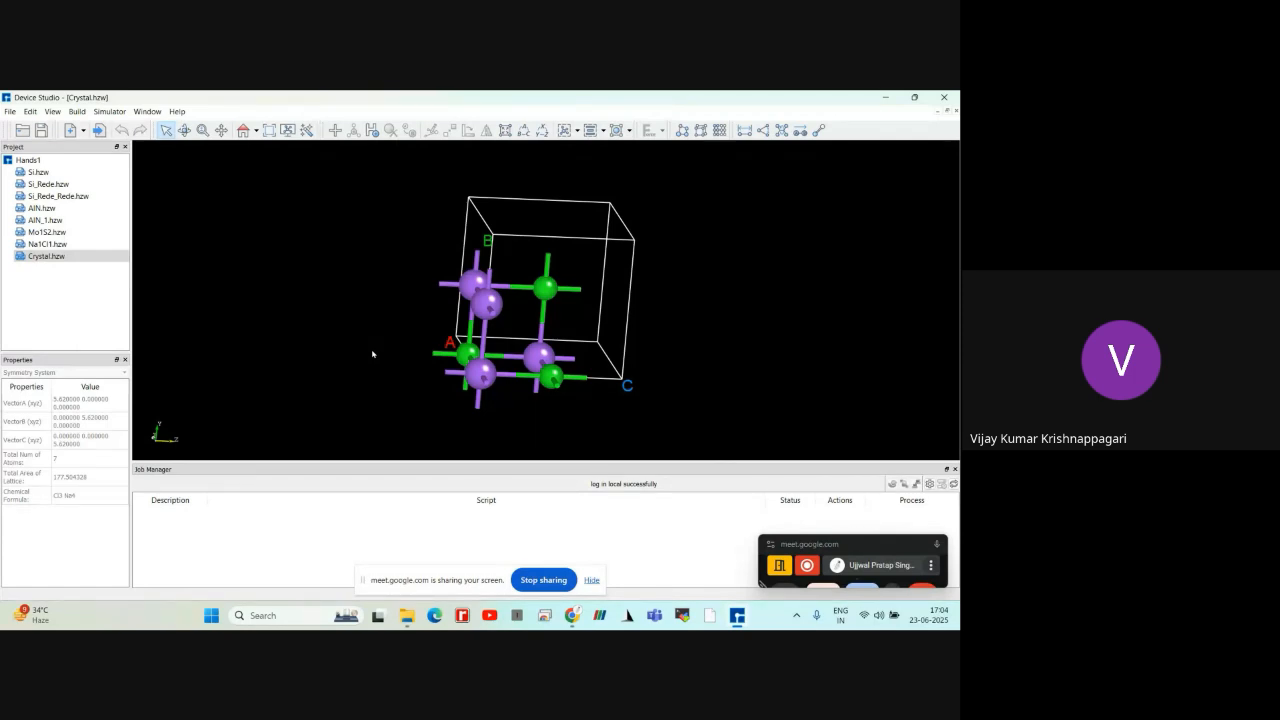
{"action": "left_click_drag", "start_coordinate": [372, 354], "coordinate": [469, 394]}
{"action": "left_click", "coordinate": [574, 375]}
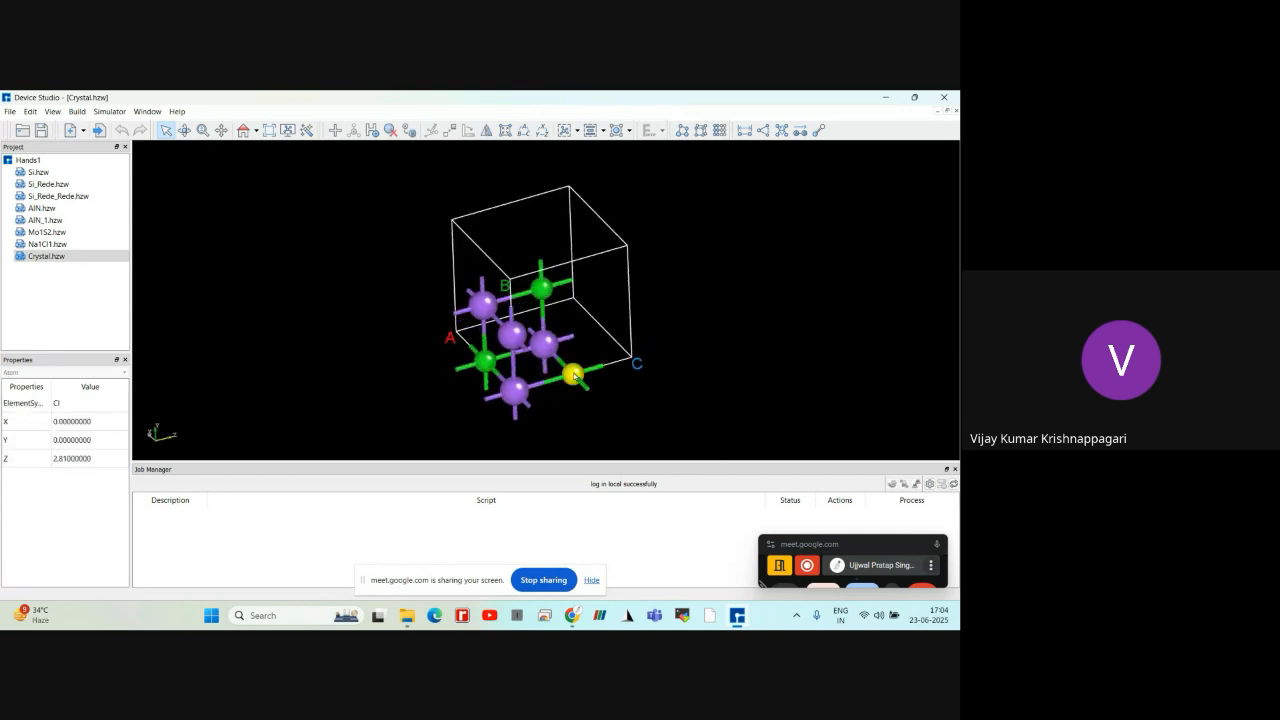
{"action": "left_click", "coordinate": [485, 360]}
{"action": "left_click", "coordinate": [541, 287]}
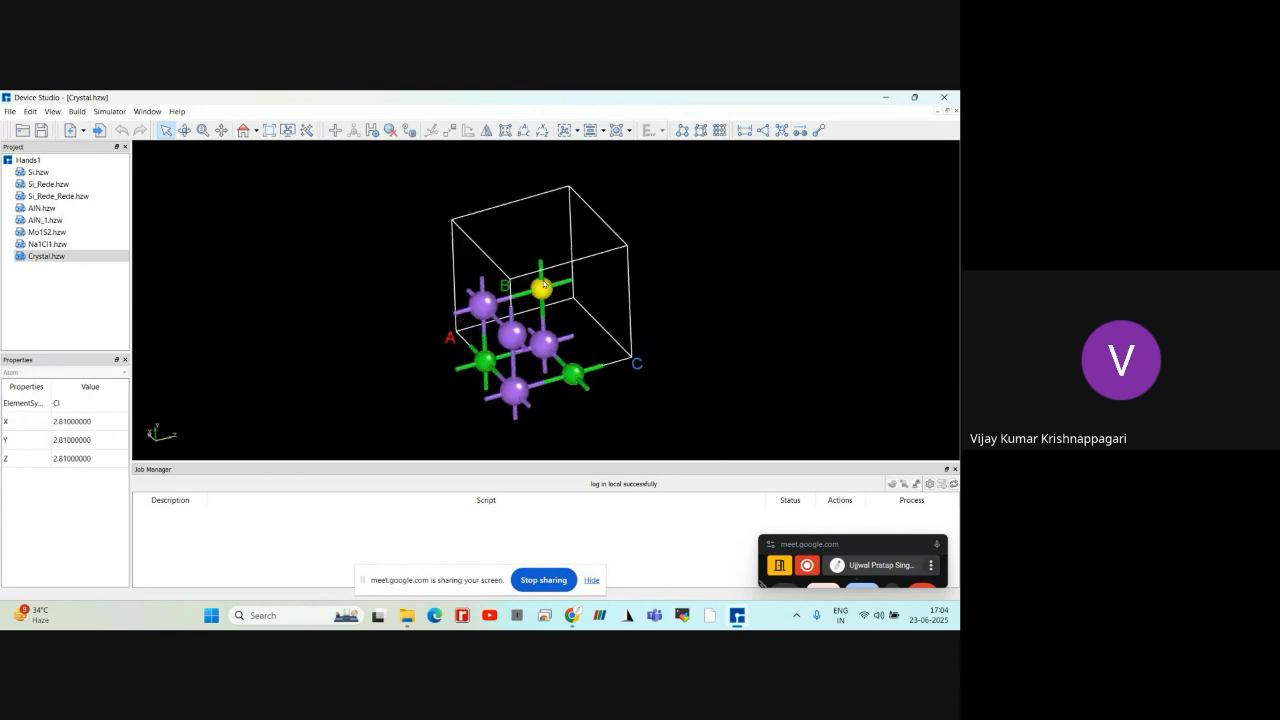
{"action": "scroll", "coordinate": [394, 349], "scroll_direction": "down", "scroll_amount": 2}
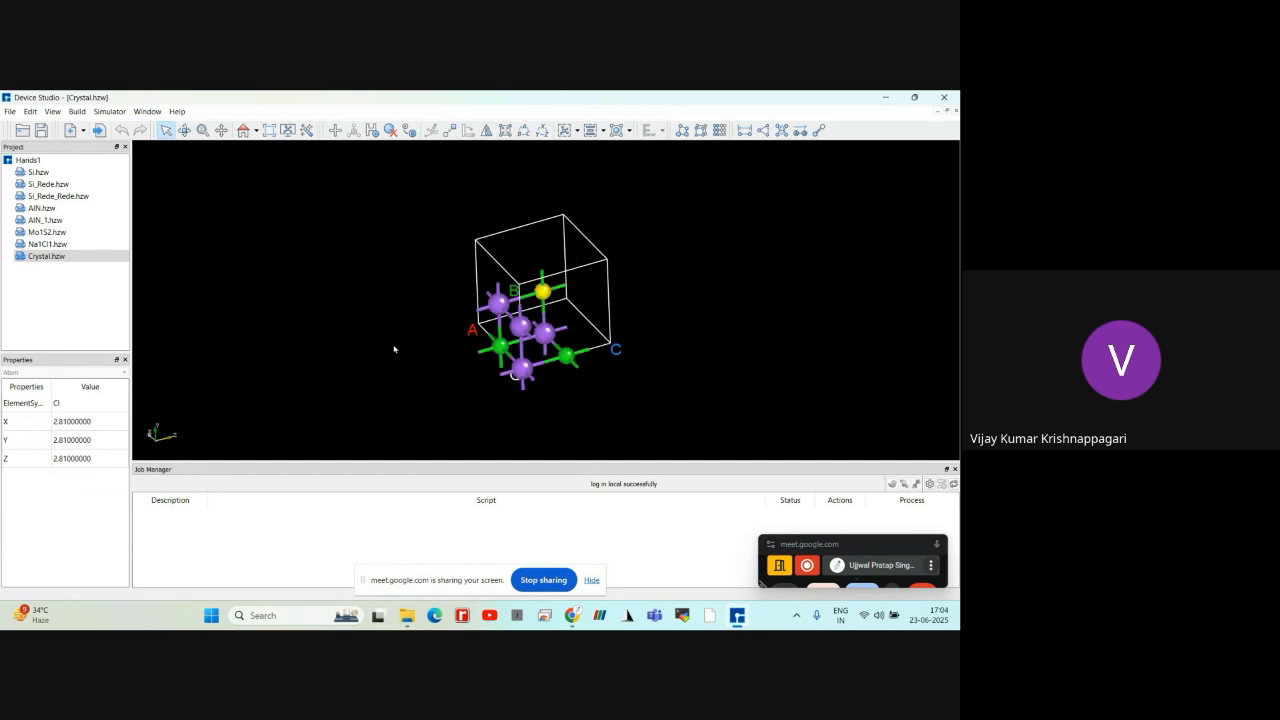
{"action": "left_click_drag", "start_coordinate": [392, 345], "coordinate": [301, 306]}
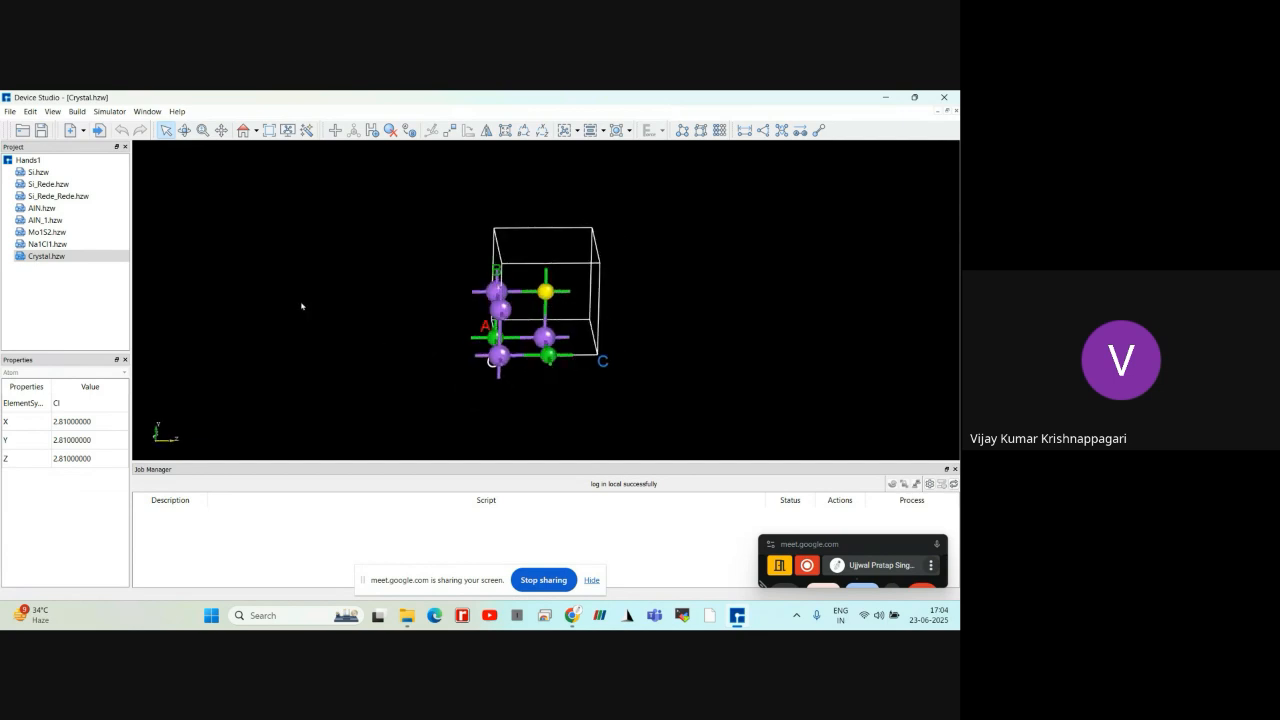
{"action": "left_click", "coordinate": [277, 297]}
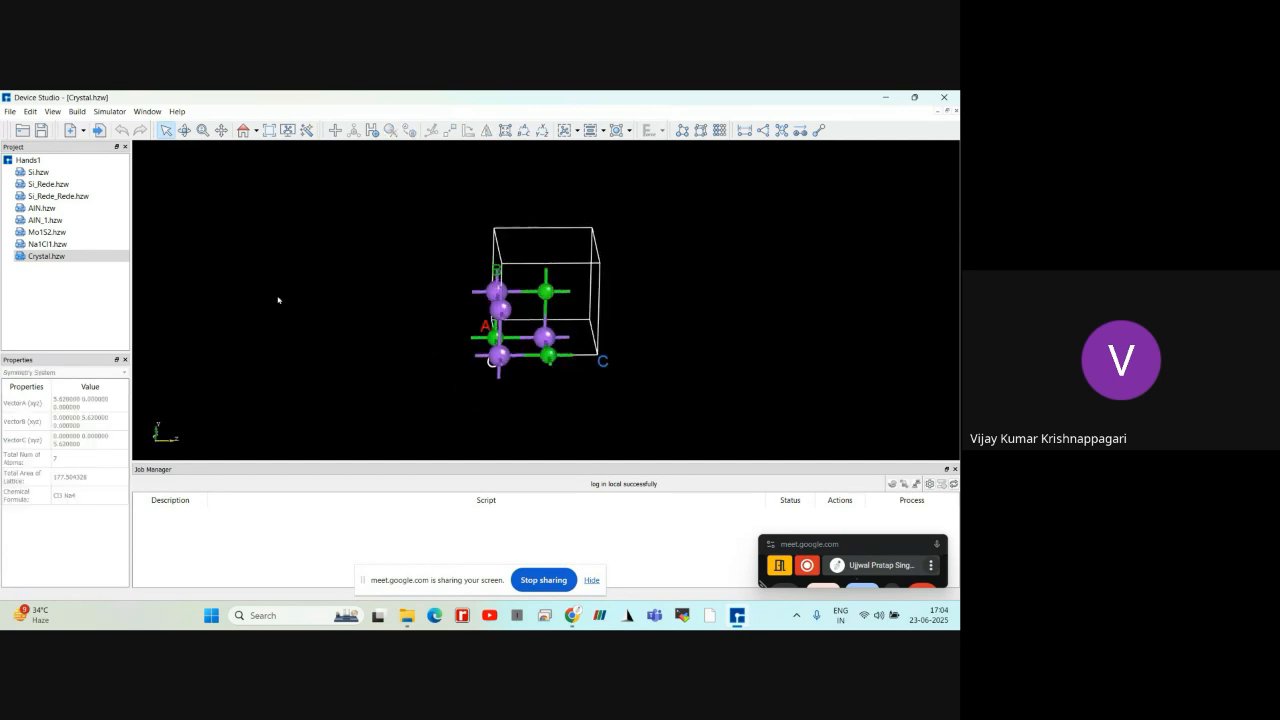
Review the lattice, atom and preview settings offered for building a new crystal and close them without building
{"action": "left_click", "coordinate": [9, 111]}
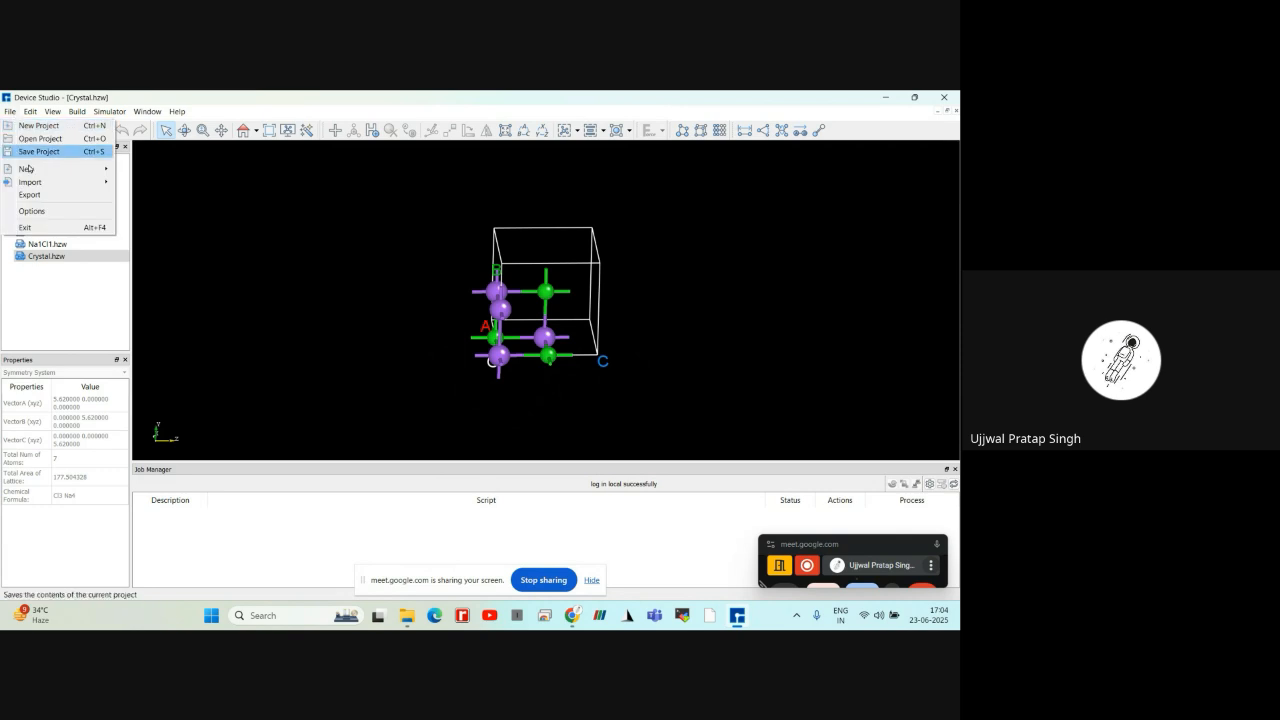
{"action": "mouse_move", "coordinate": [30, 180]}
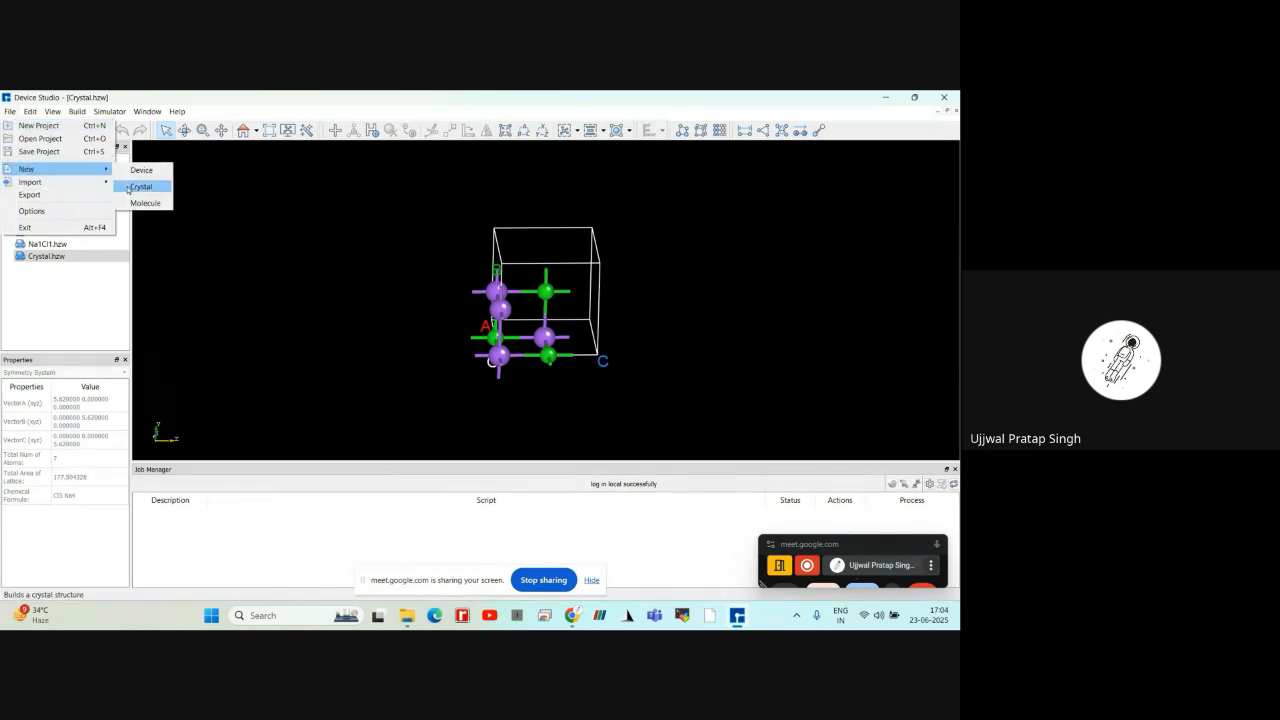
{"action": "left_click", "coordinate": [145, 186]}
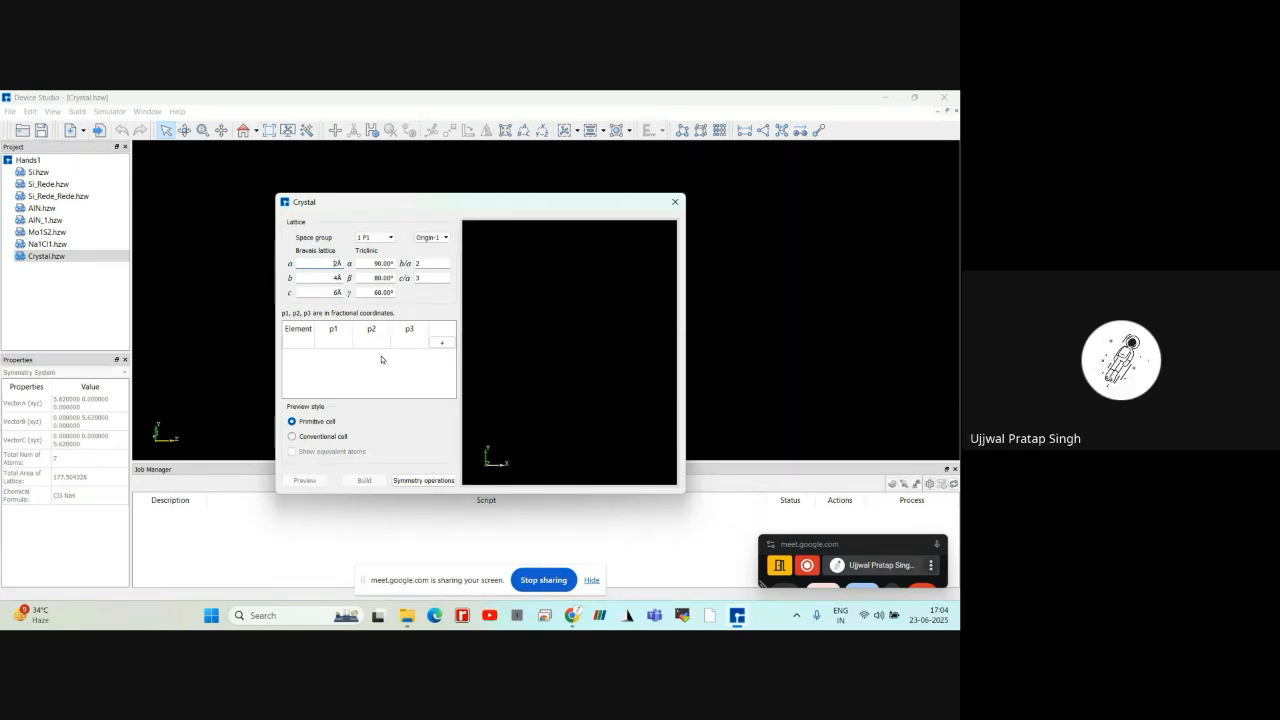
{"action": "left_click", "coordinate": [674, 202]}
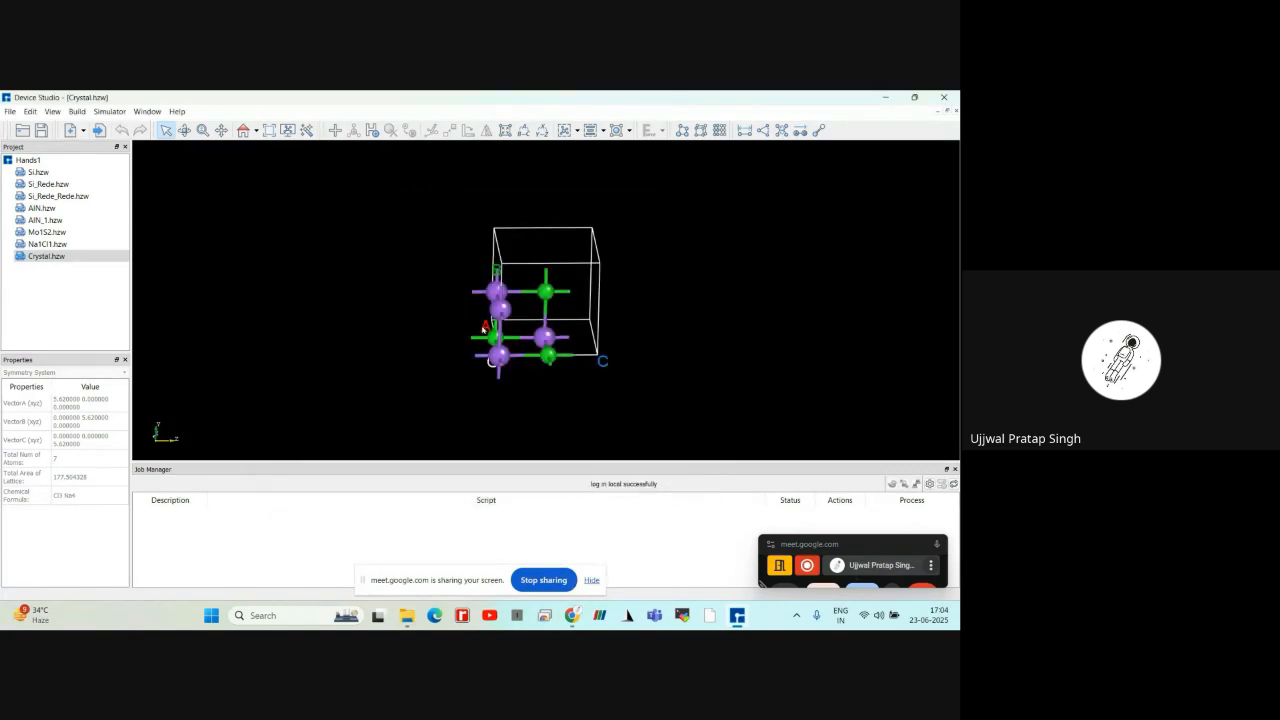
View the NaCl crystal from different angles and reset it to the home orientation facing the B-C plane
{"action": "scroll", "coordinate": [357, 303], "scroll_direction": "up", "scroll_amount": 3}
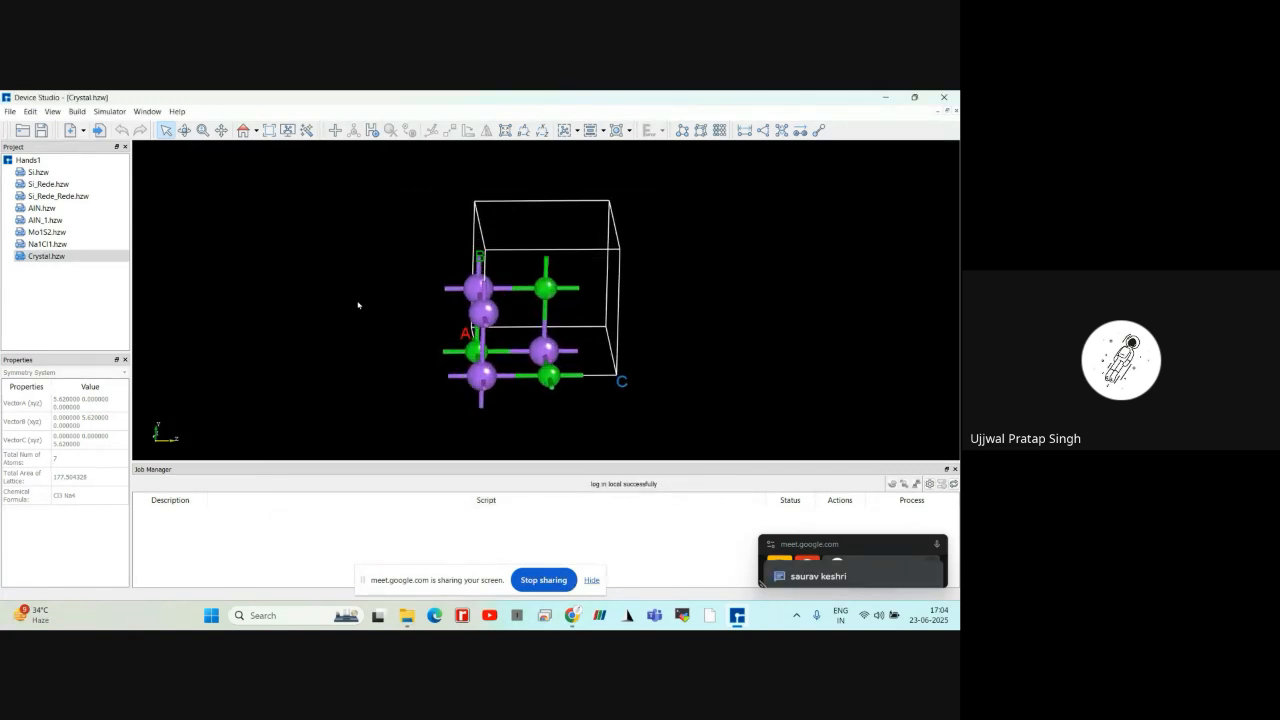
{"action": "mouse_move", "coordinate": [358, 304]}
{"action": "right_mouse_down"}
{"action": "mouse_move", "coordinate": [363, 317]}
{"action": "mouse_move", "coordinate": [340, 293]}
{"action": "right_mouse_up"}
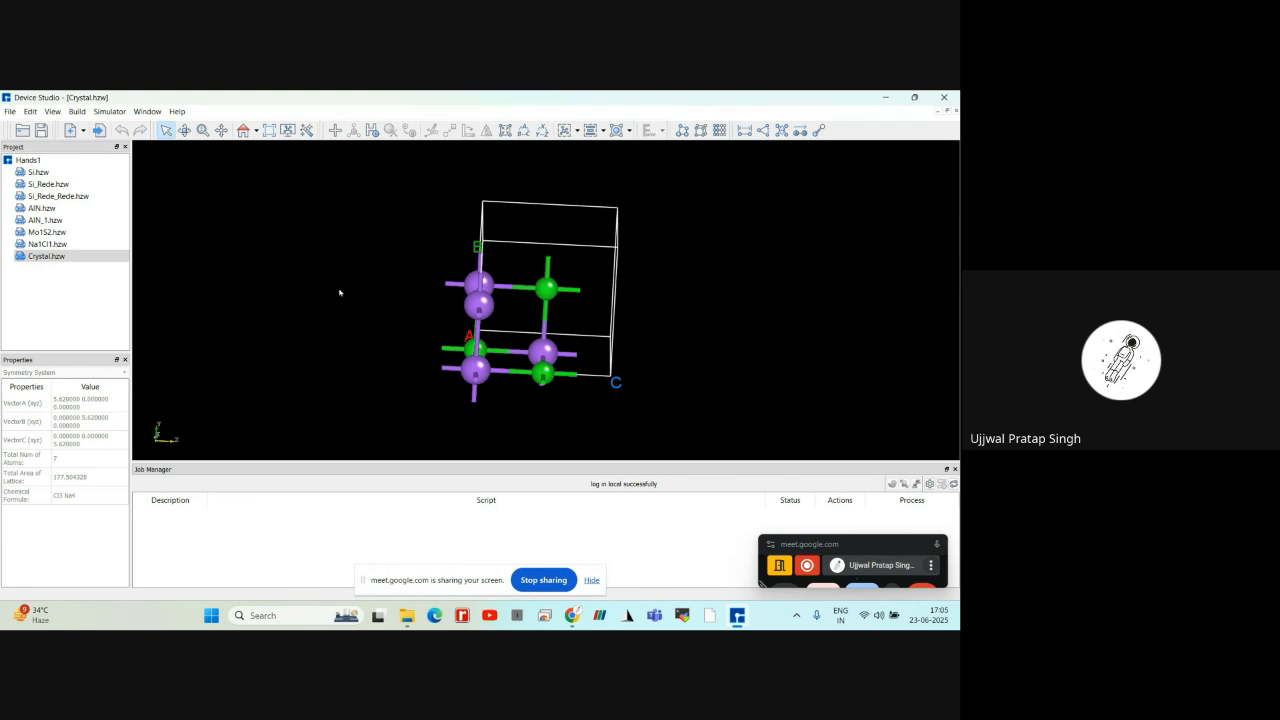
{"action": "left_click_drag", "start_coordinate": [339, 288], "coordinate": [392, 316]}
{"action": "right_click_drag", "start_coordinate": [396, 314], "coordinate": [375, 280]}
{"action": "left_click", "coordinate": [243, 130]}
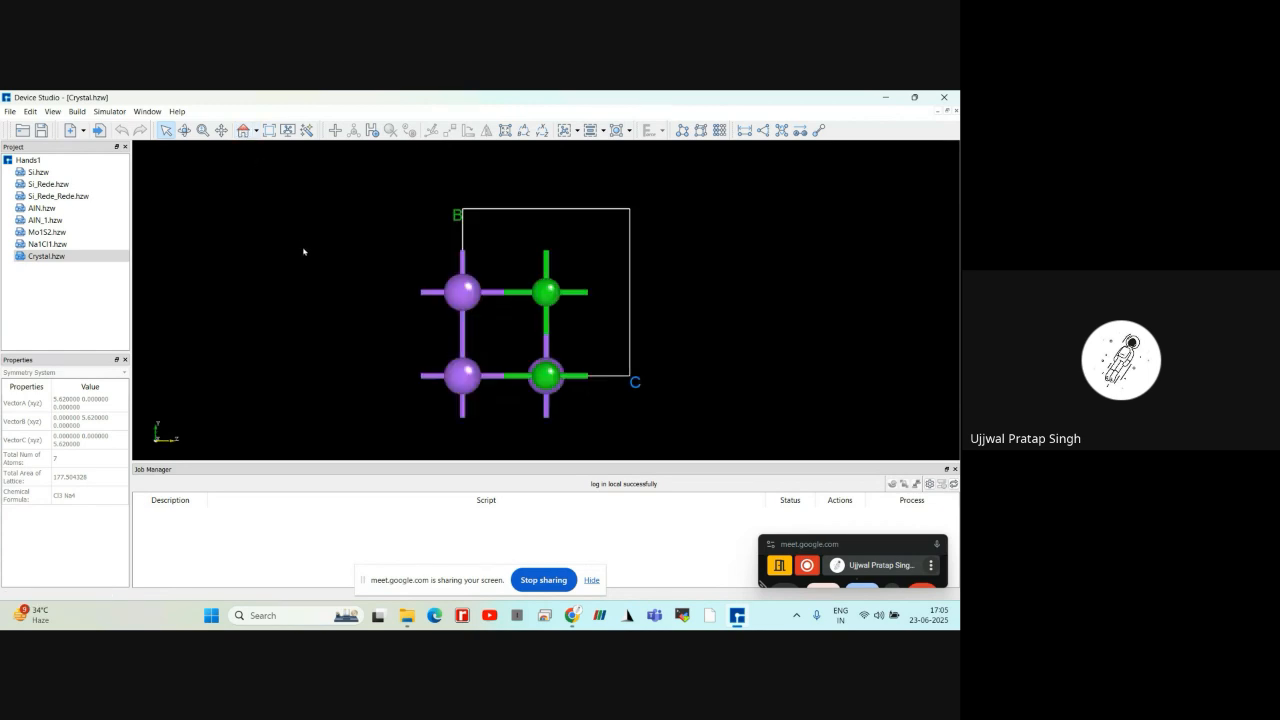
{"action": "scroll", "coordinate": [306, 263], "scroll_direction": "down", "scroll_amount": 1}
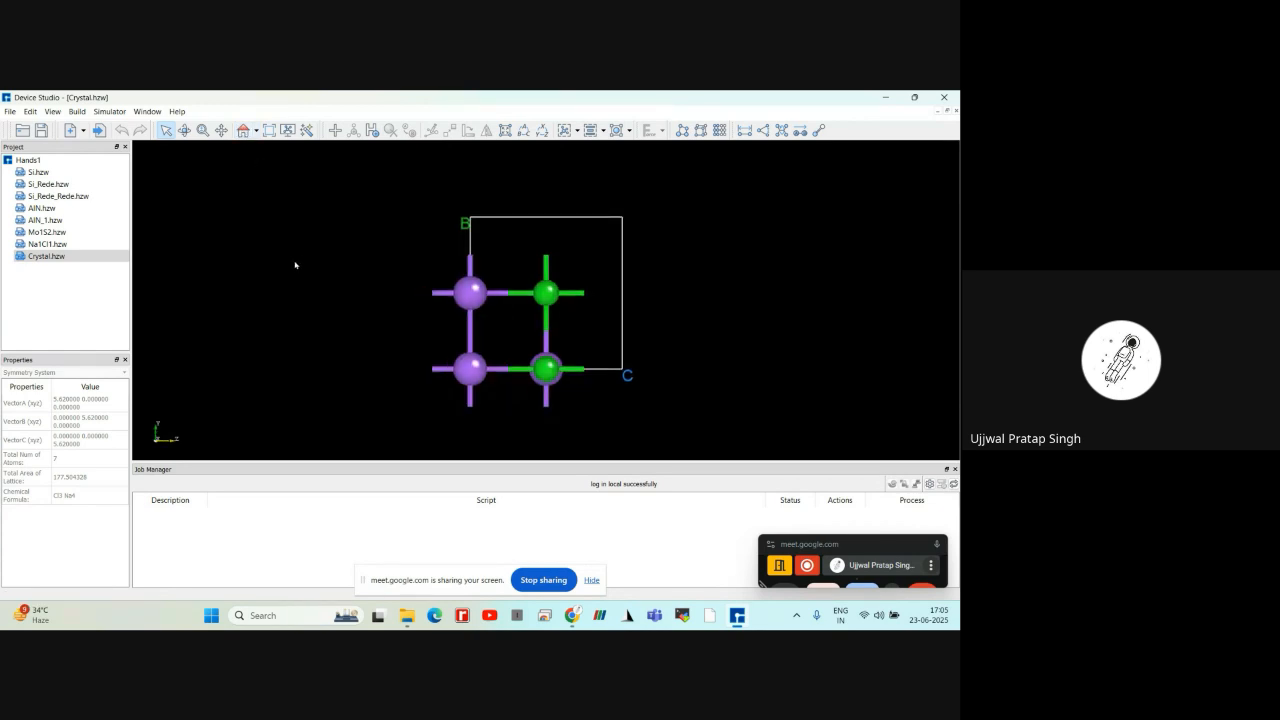
{"action": "scroll", "coordinate": [295, 265], "scroll_direction": "up", "scroll_amount": 1}
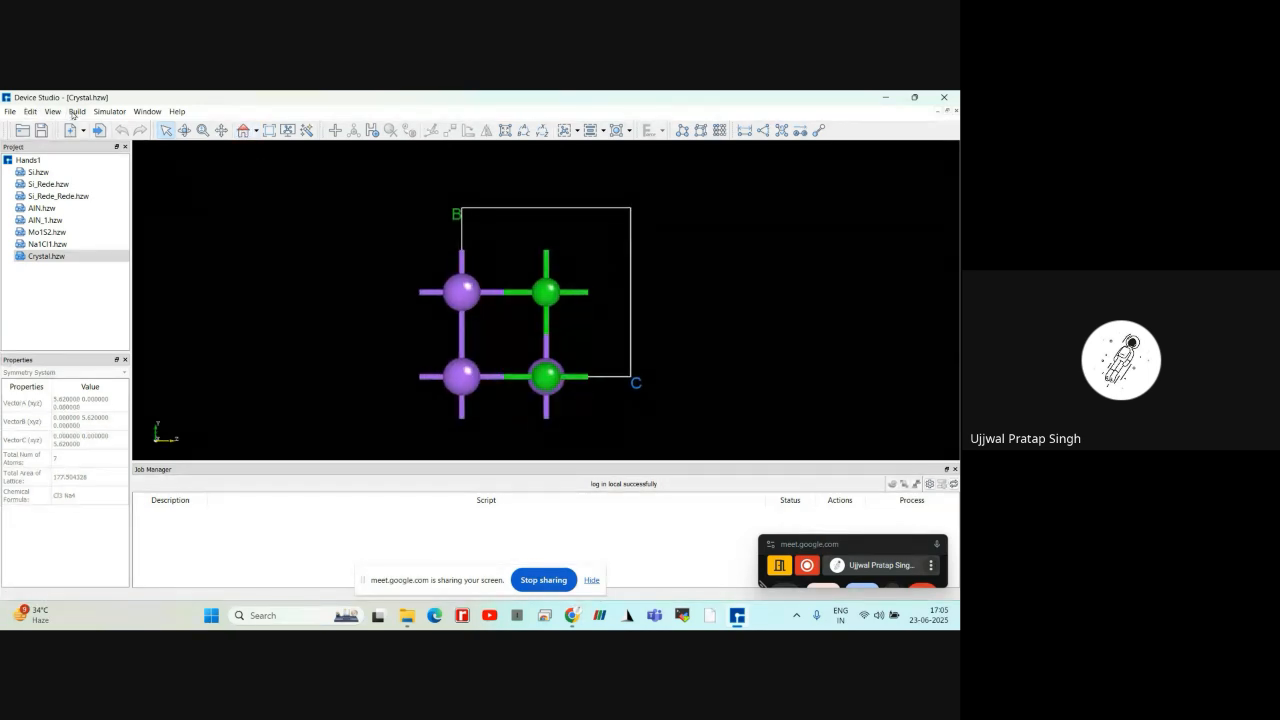
Start building a new device using the L-C-R structure
{"action": "left_click", "coordinate": [10, 111]}
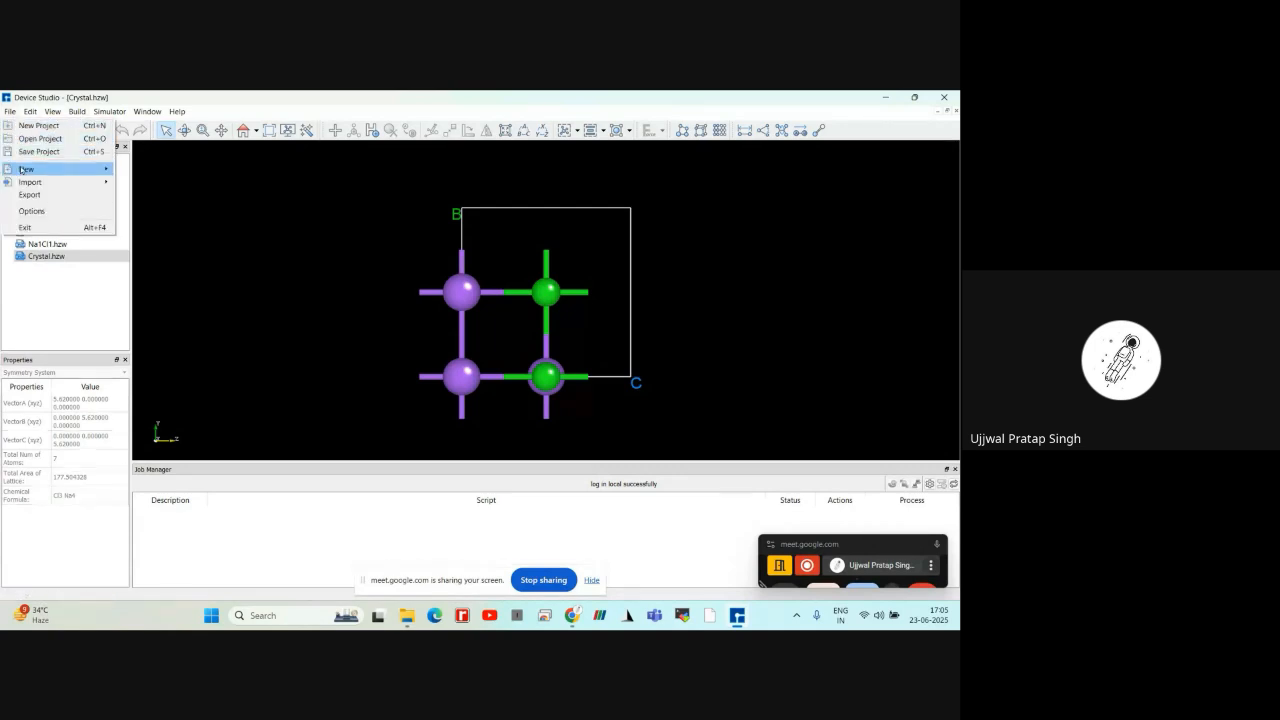
{"action": "mouse_move", "coordinate": [110, 171]}
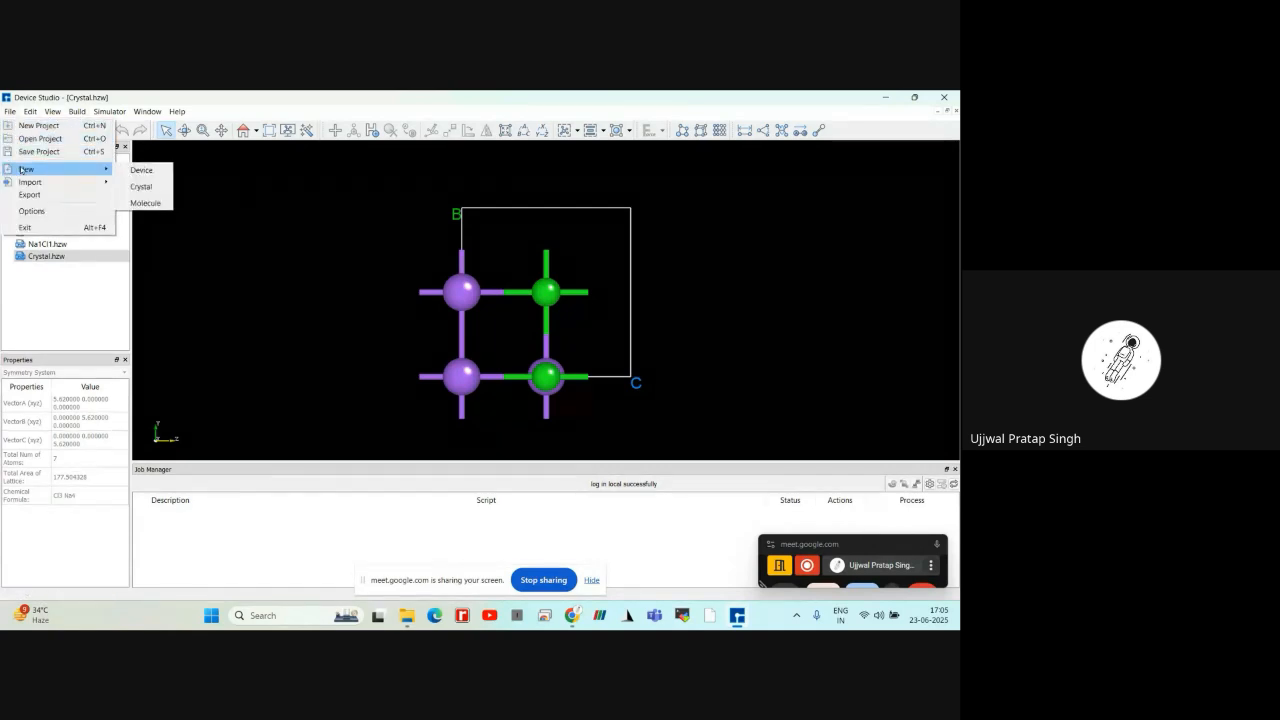
{"action": "left_click", "coordinate": [138, 171]}
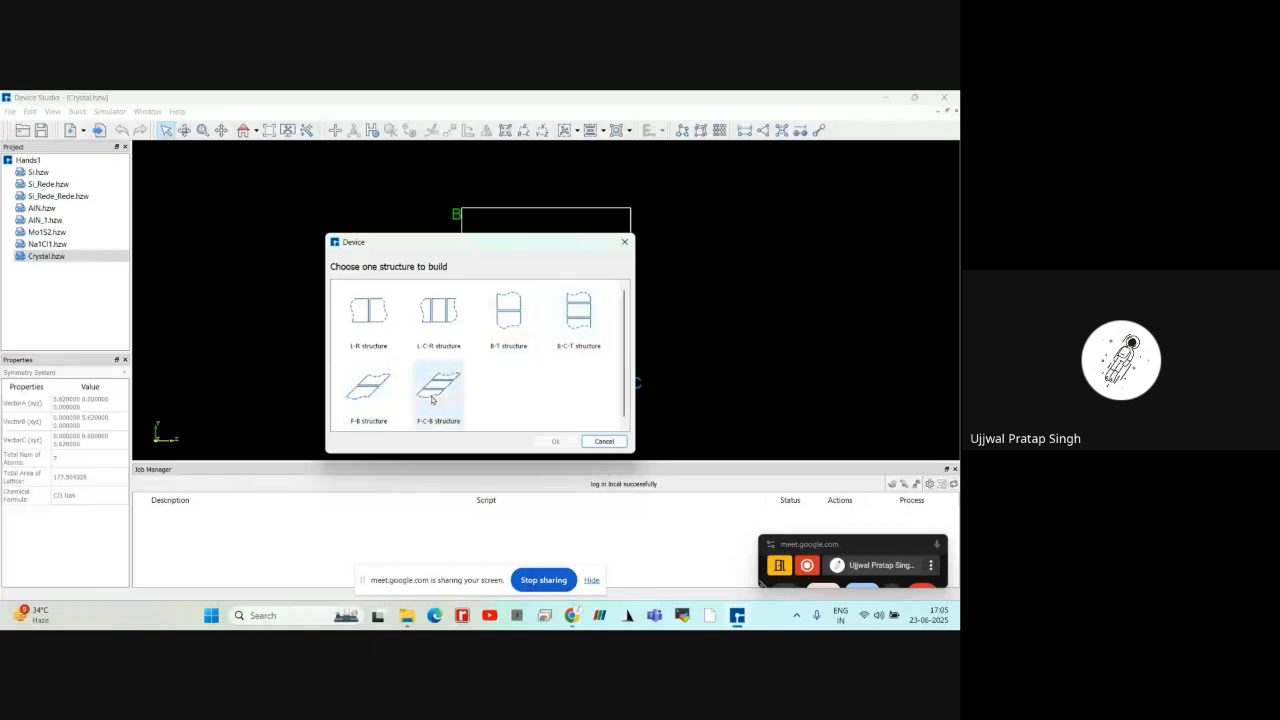
{"action": "left_click", "coordinate": [432, 318]}
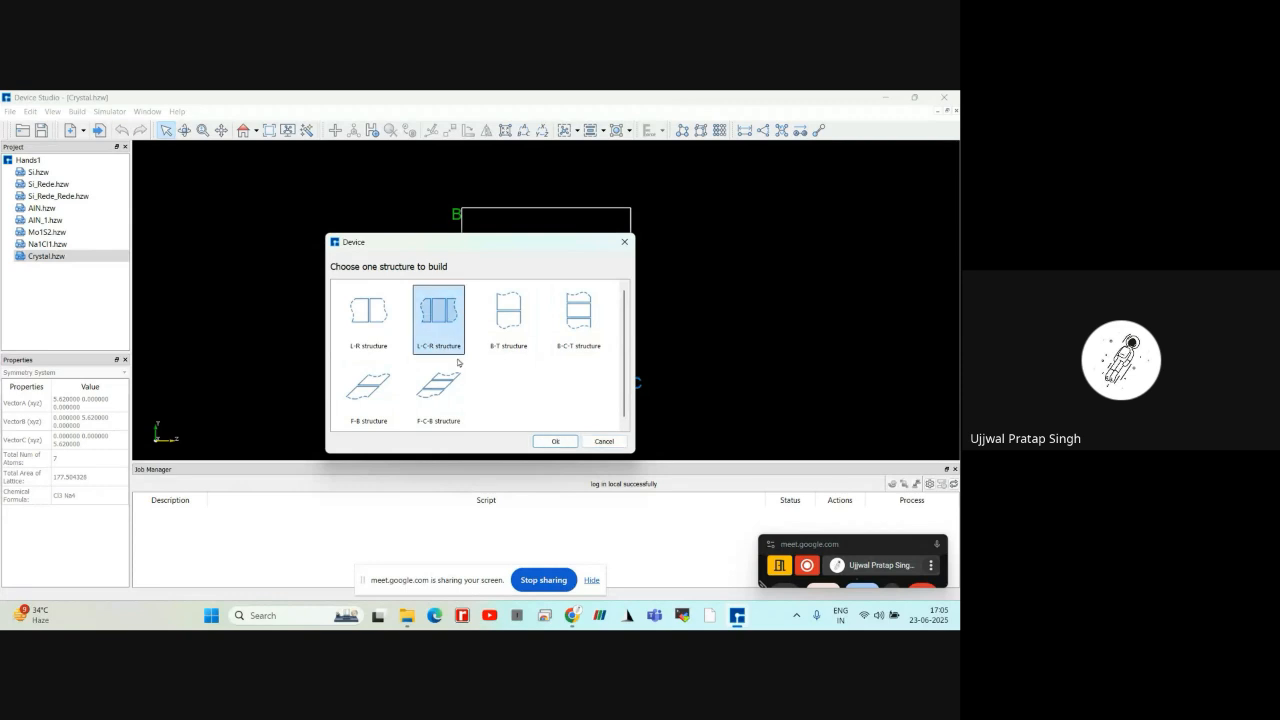
{"action": "left_click", "coordinate": [552, 442]}
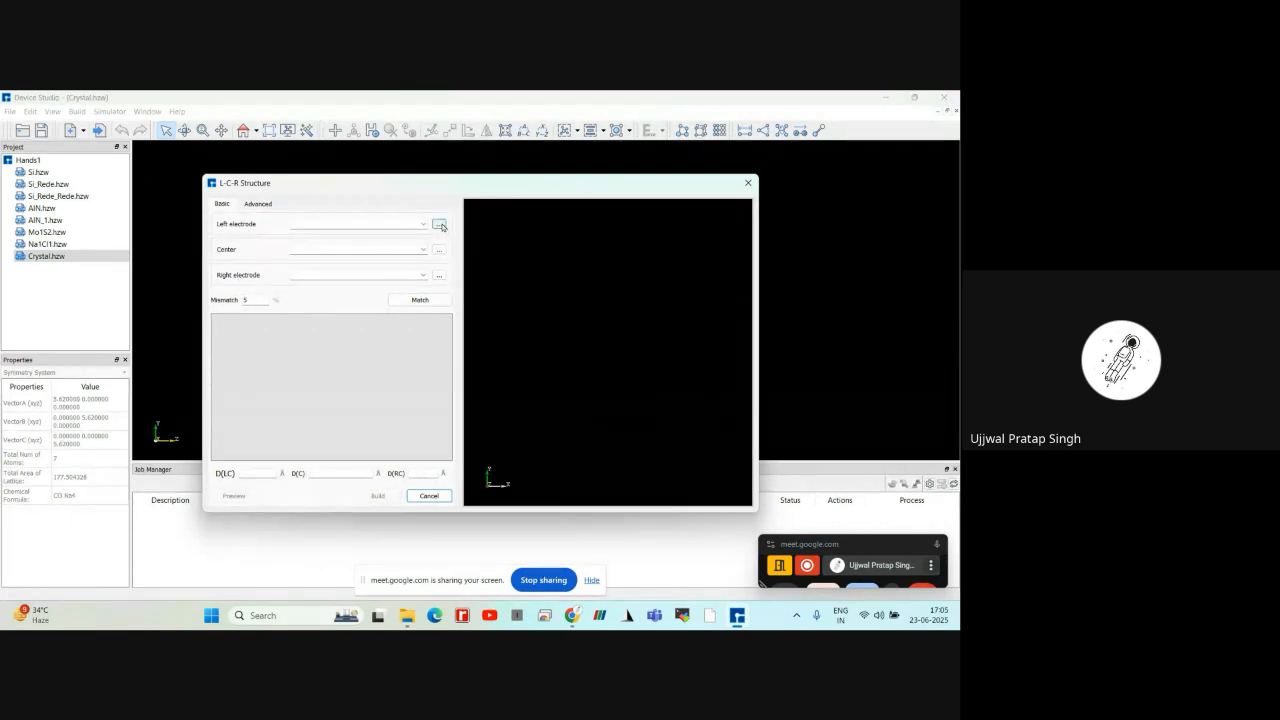
Load InAs.hzw from the material/3Dmaterials/Semiconductor folder as the left electrode of the L-C-R structure
{"action": "left_click", "coordinate": [438, 226]}
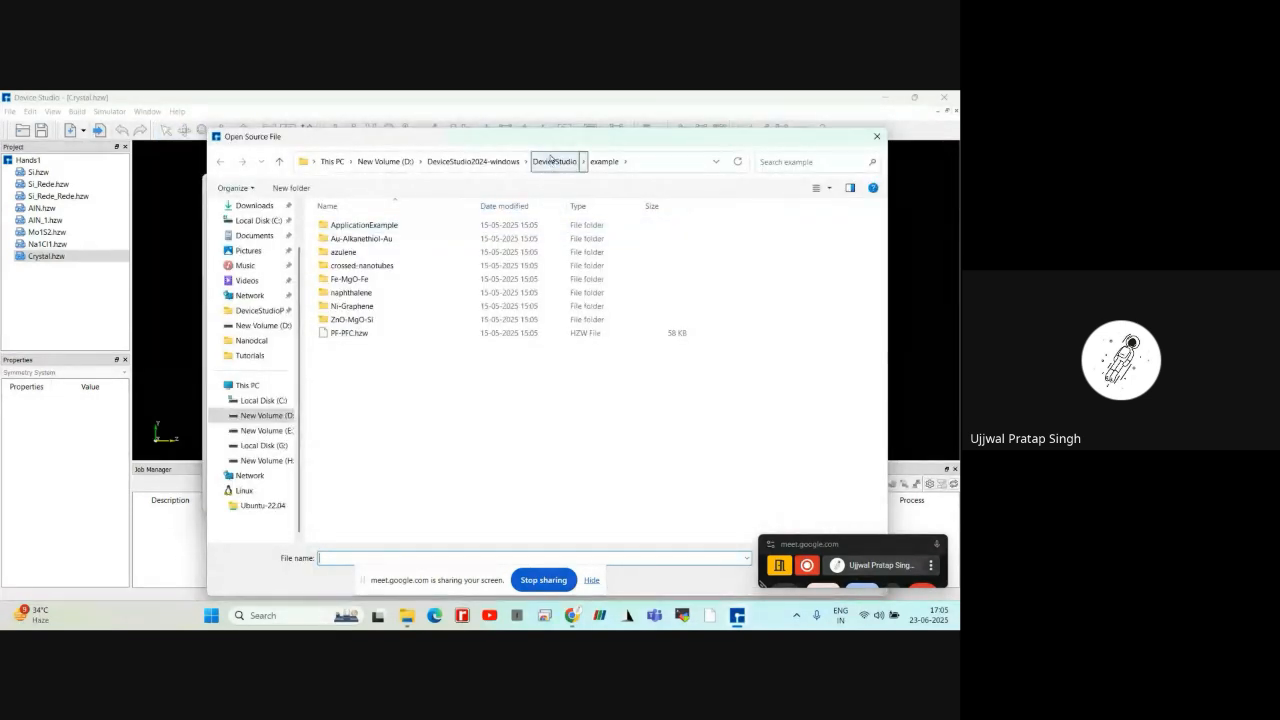
{"action": "left_click", "coordinate": [551, 161]}
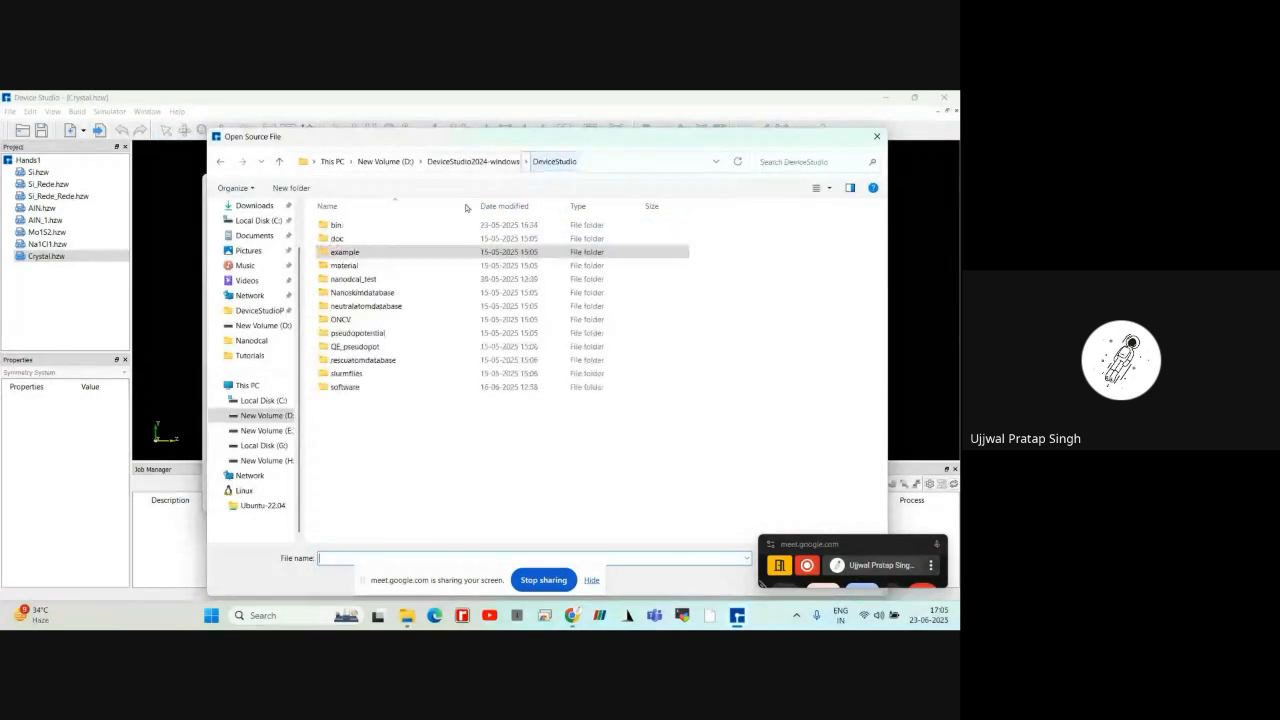
{"action": "double_click", "coordinate": [387, 268]}
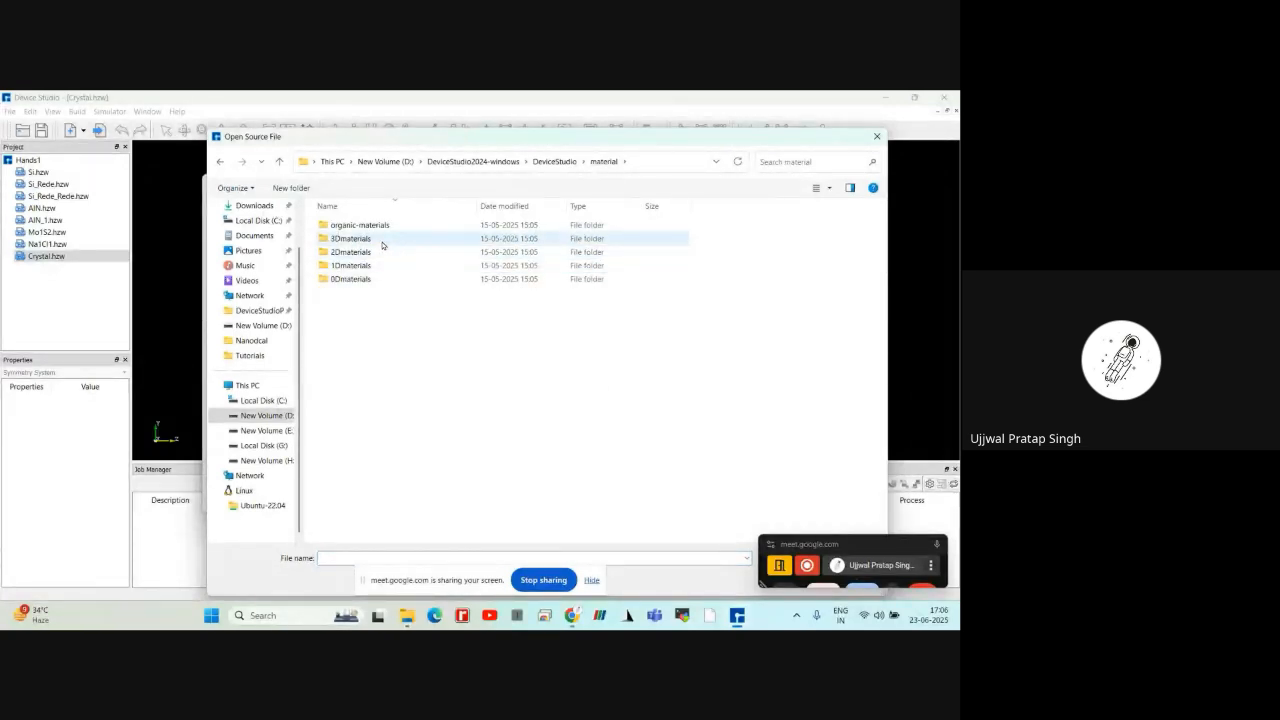
{"action": "double_click", "coordinate": [382, 241]}
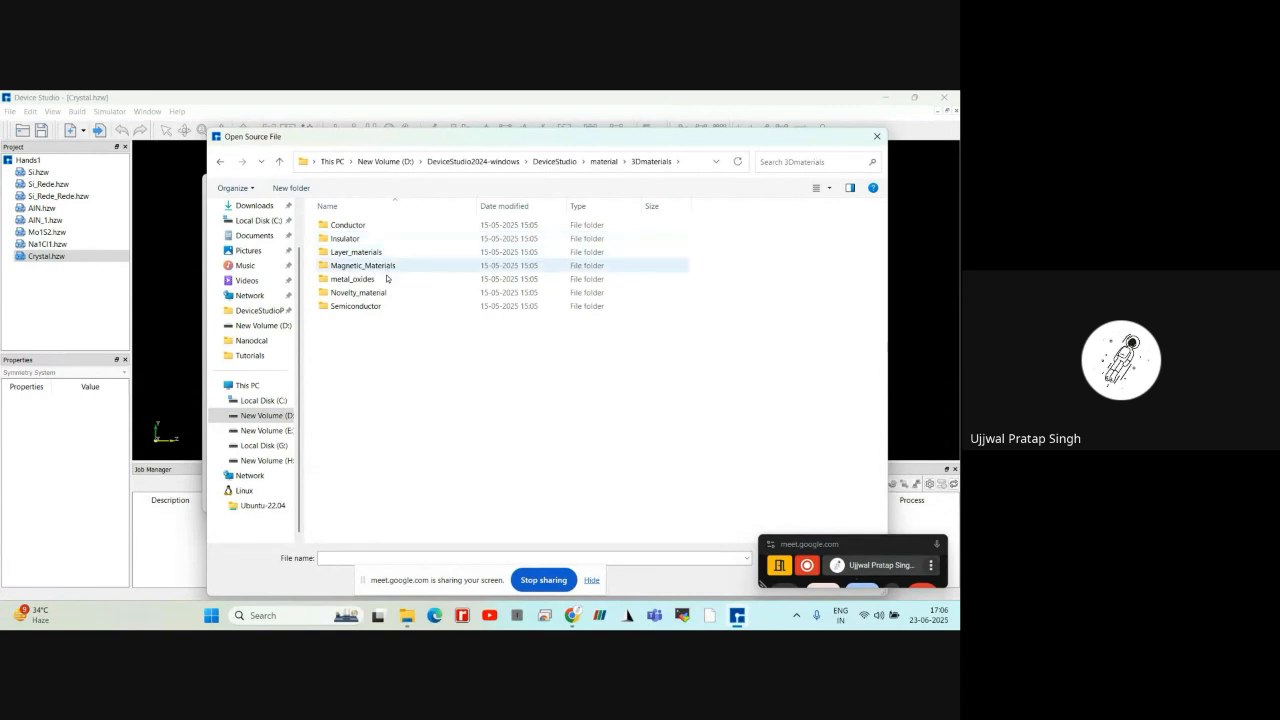
{"action": "double_click", "coordinate": [388, 306]}
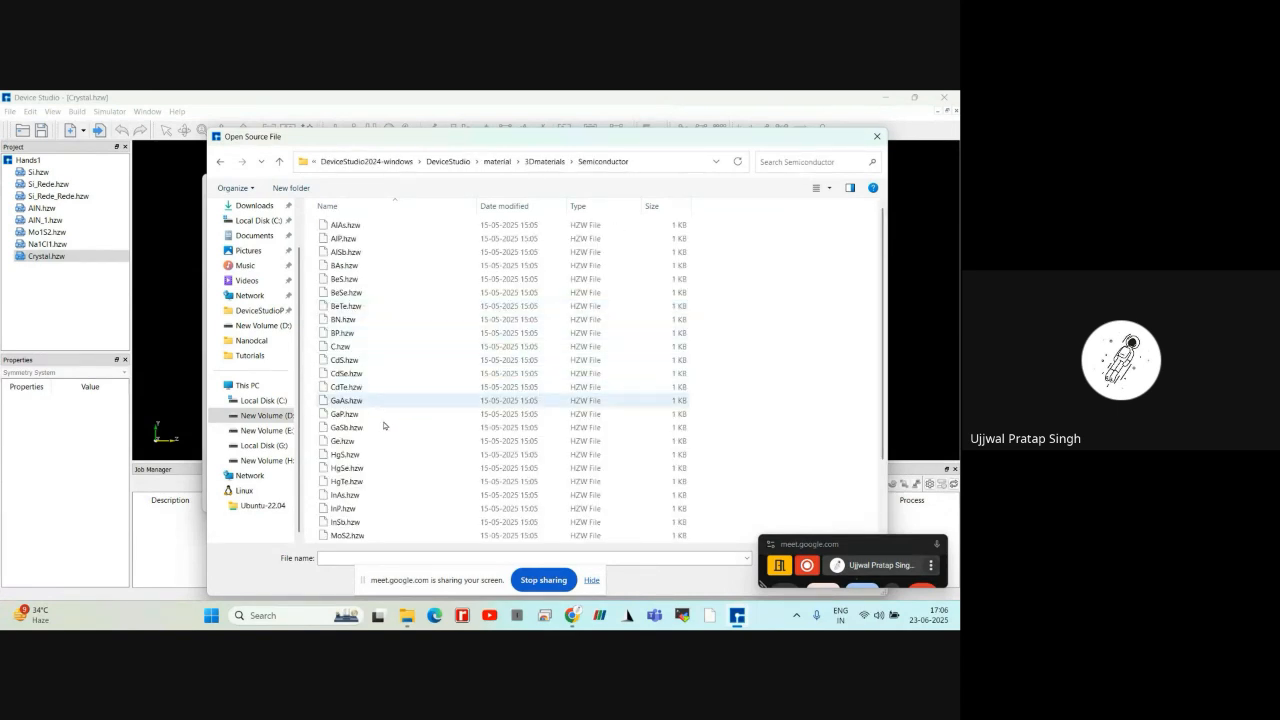
{"action": "left_click", "coordinate": [367, 494]}
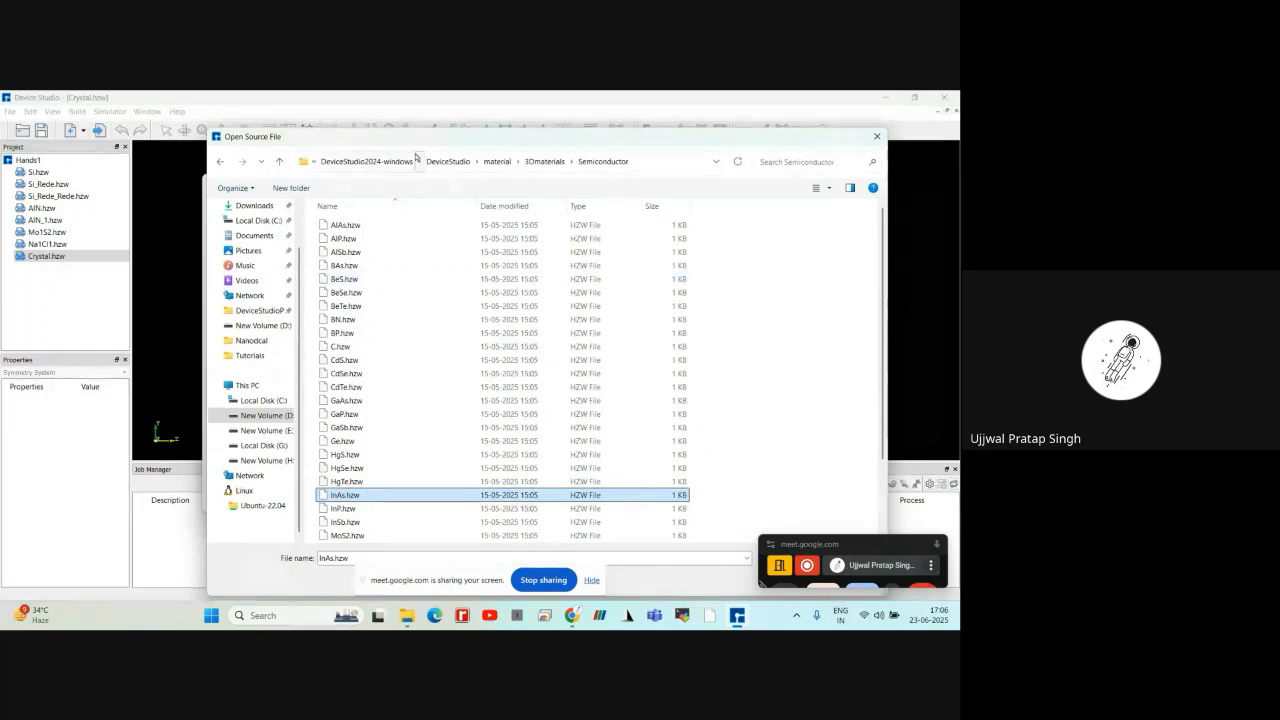
{"action": "left_click_drag", "start_coordinate": [417, 137], "coordinate": [301, 101]}
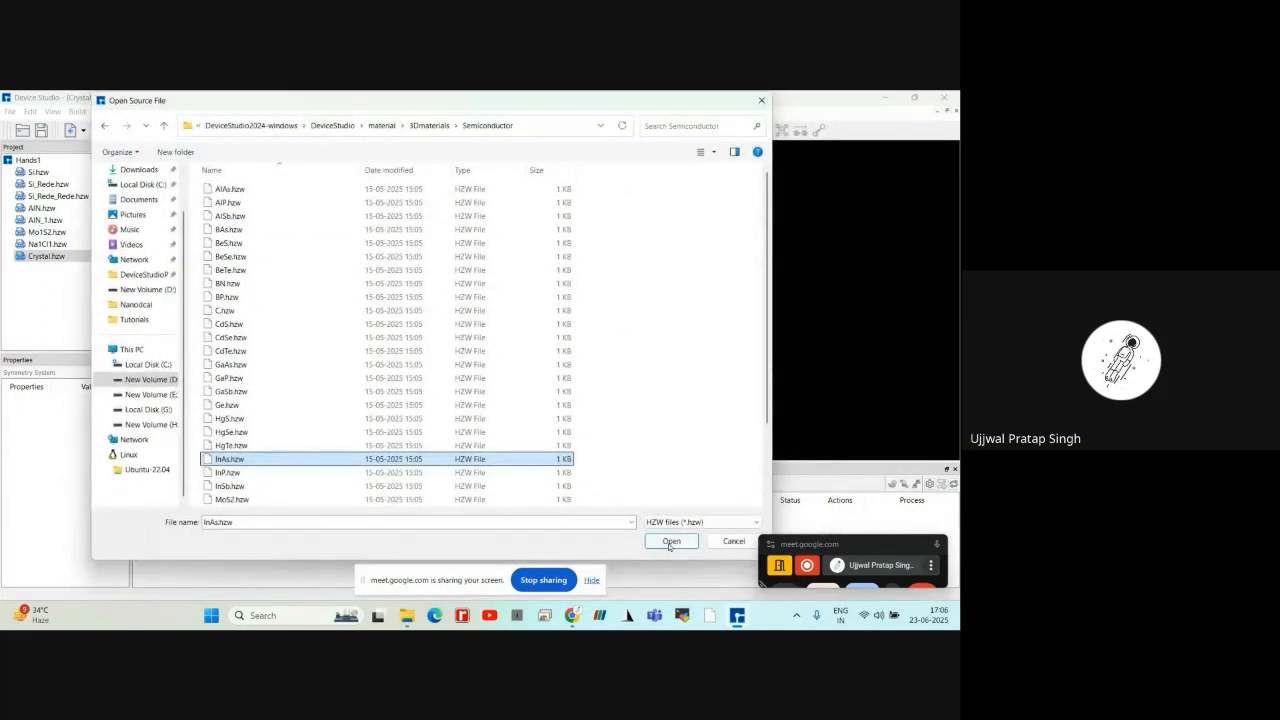
{"action": "left_click", "coordinate": [671, 541]}
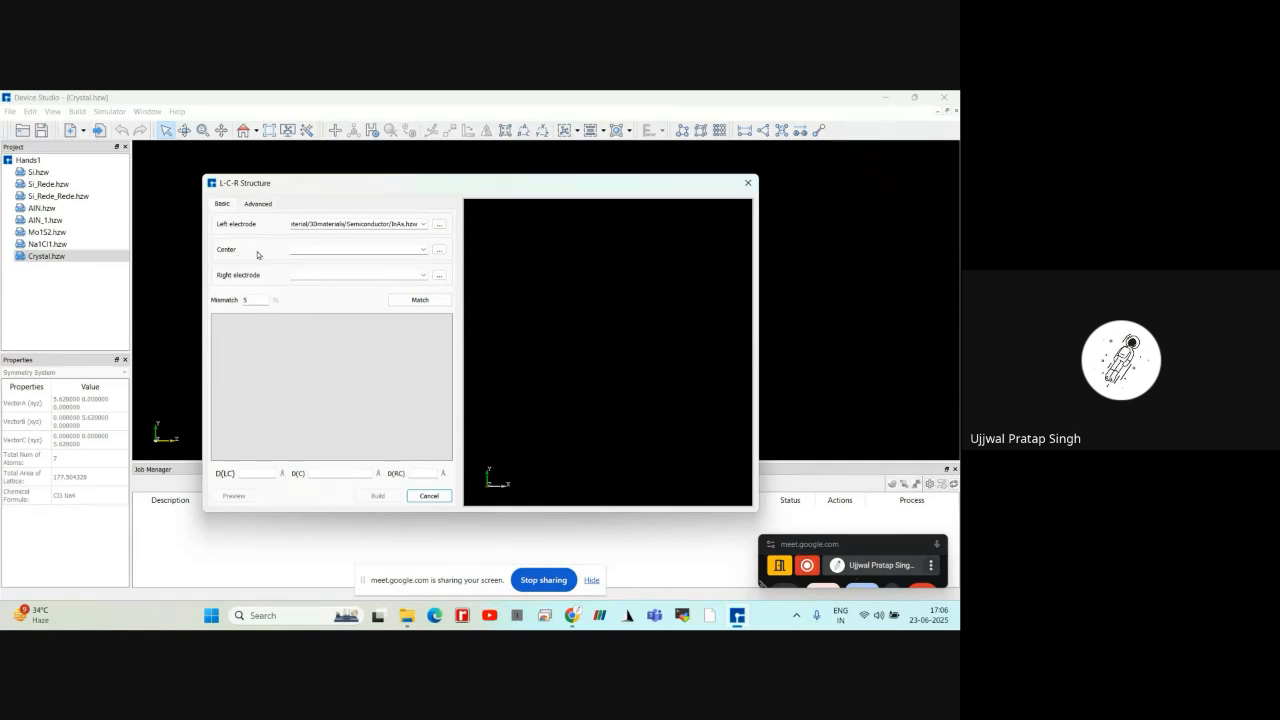
Load Si.hzw from the material/3Dmaterials/Semiconductor folder as the center of the L-C-R structure
{"action": "left_click", "coordinate": [438, 253]}
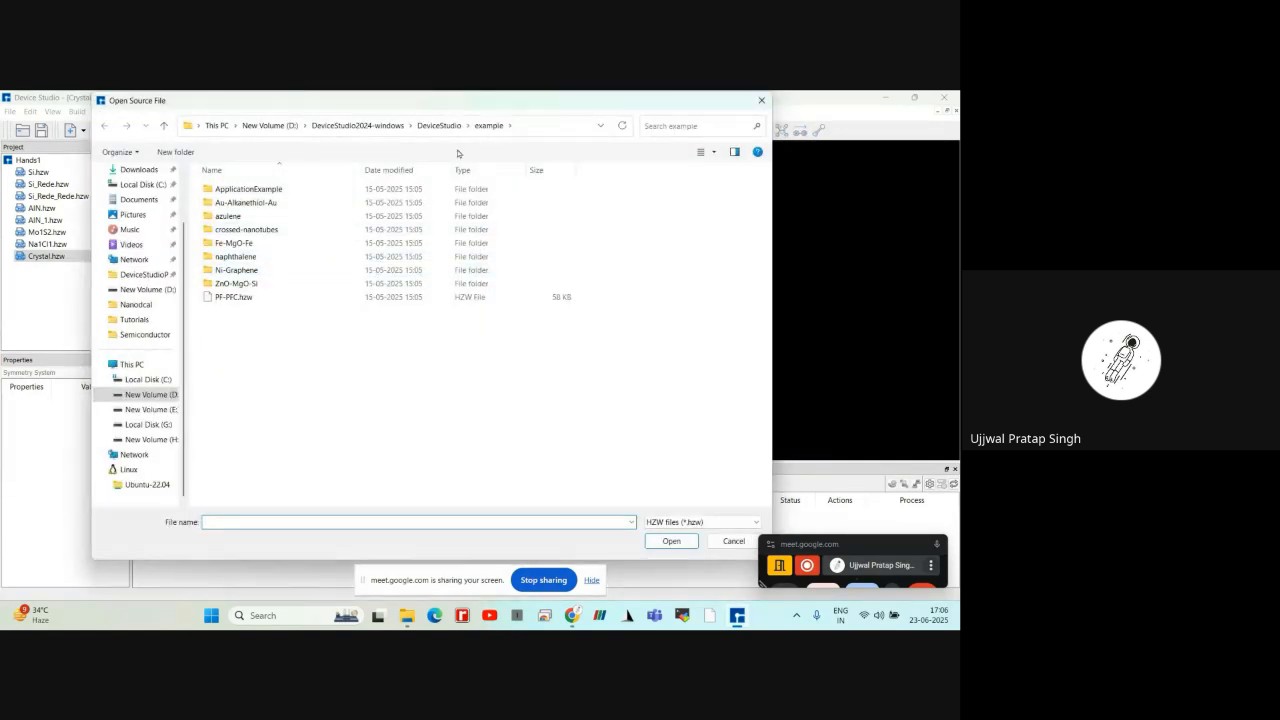
{"action": "left_click", "coordinate": [439, 125]}
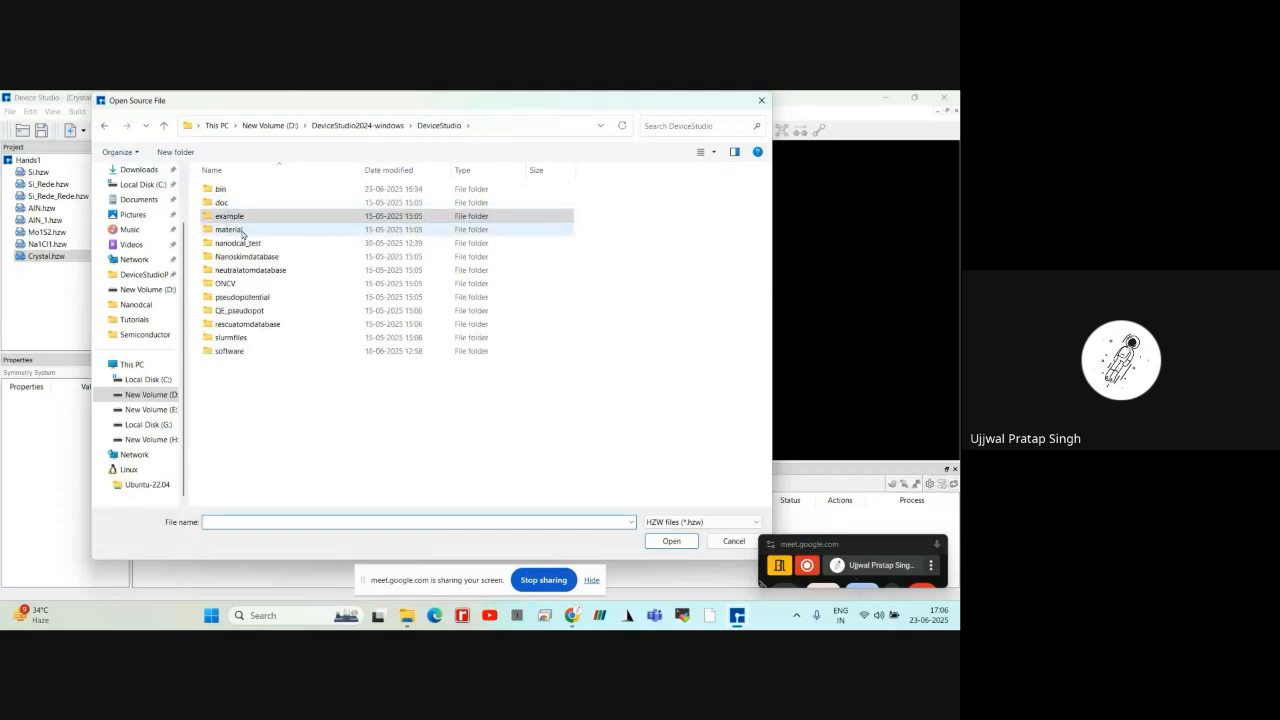
{"action": "double_click", "coordinate": [242, 230]}
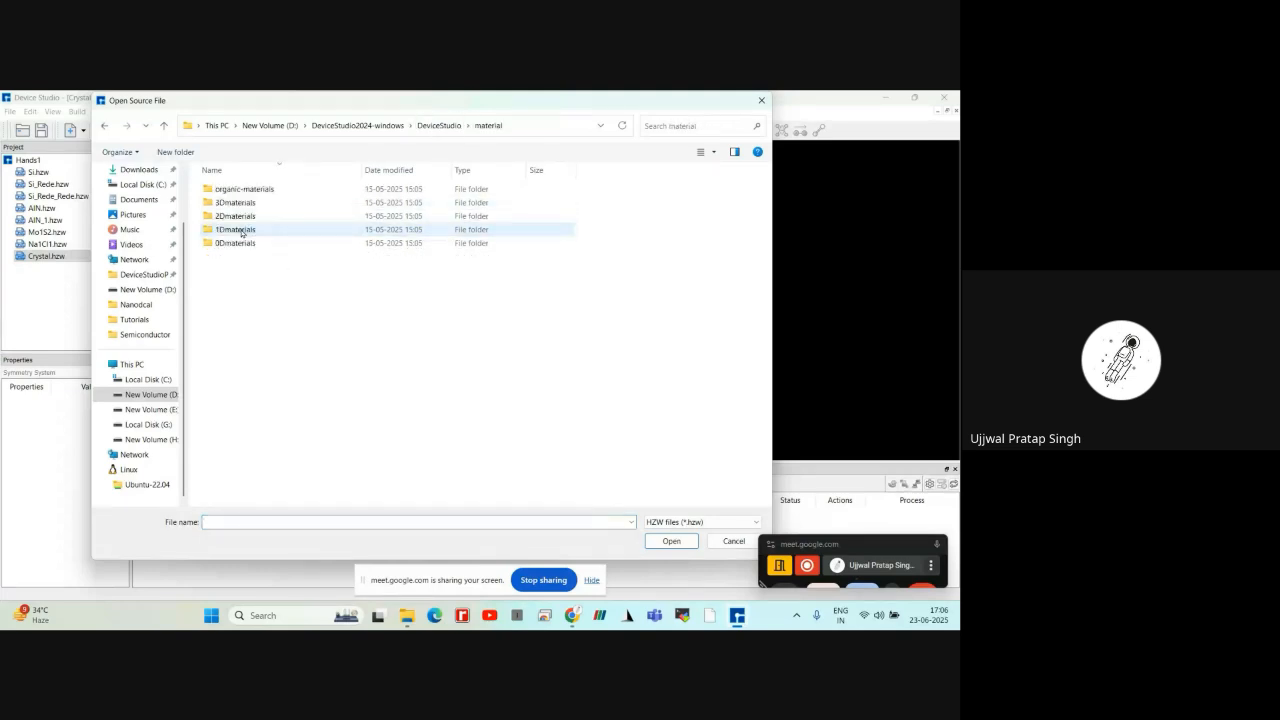
{"action": "double_click", "coordinate": [244, 203]}
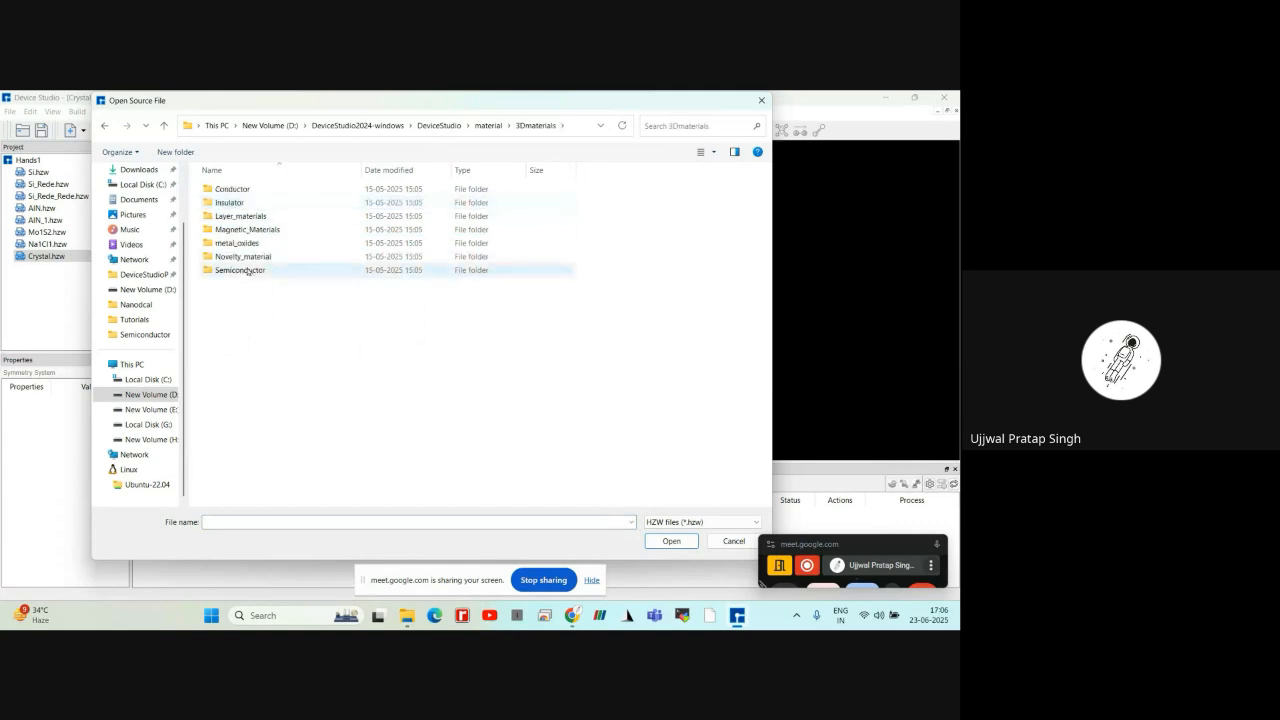
{"action": "double_click", "coordinate": [243, 270]}
{"action": "scroll", "coordinate": [250, 275], "scroll_direction": "down", "scroll_amount": 2}
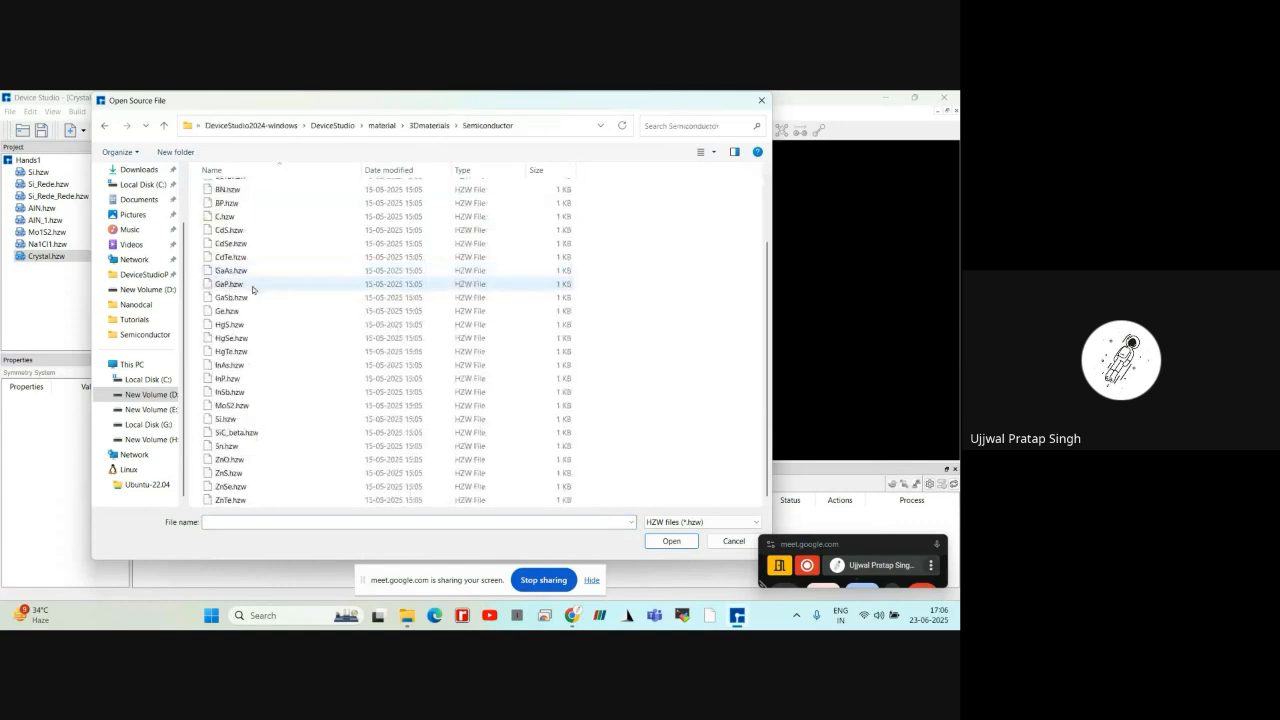
{"action": "left_click", "coordinate": [251, 418]}
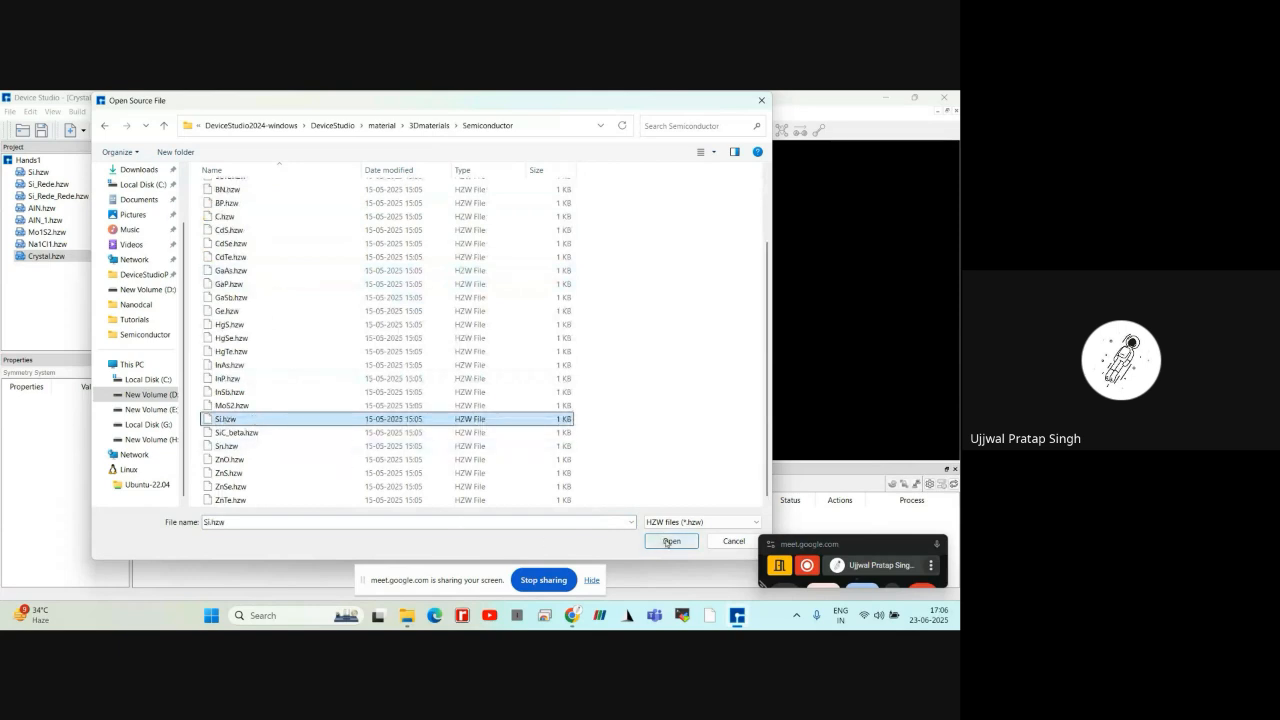
{"action": "left_click", "coordinate": [670, 541]}
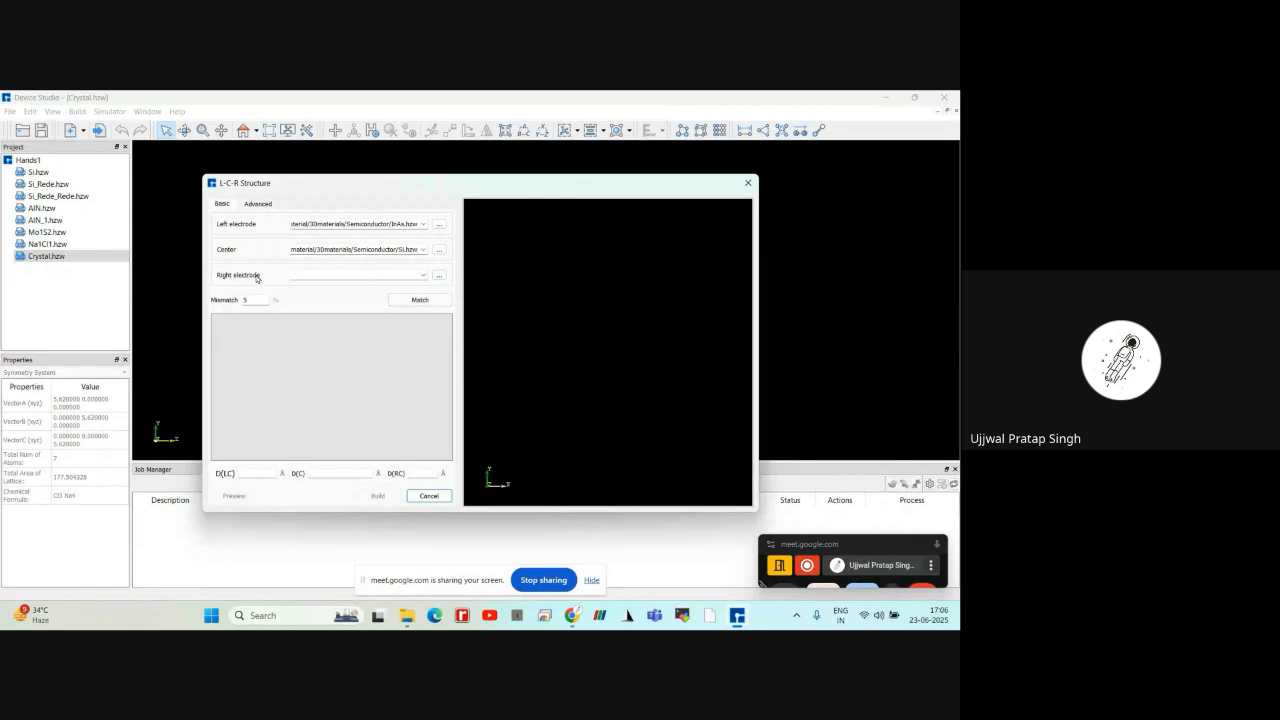
Load InAs.hzw from the material/3Dmaterials/Semiconductor folder as the right electrode of the L-C-R structure
{"action": "left_click", "coordinate": [439, 276]}
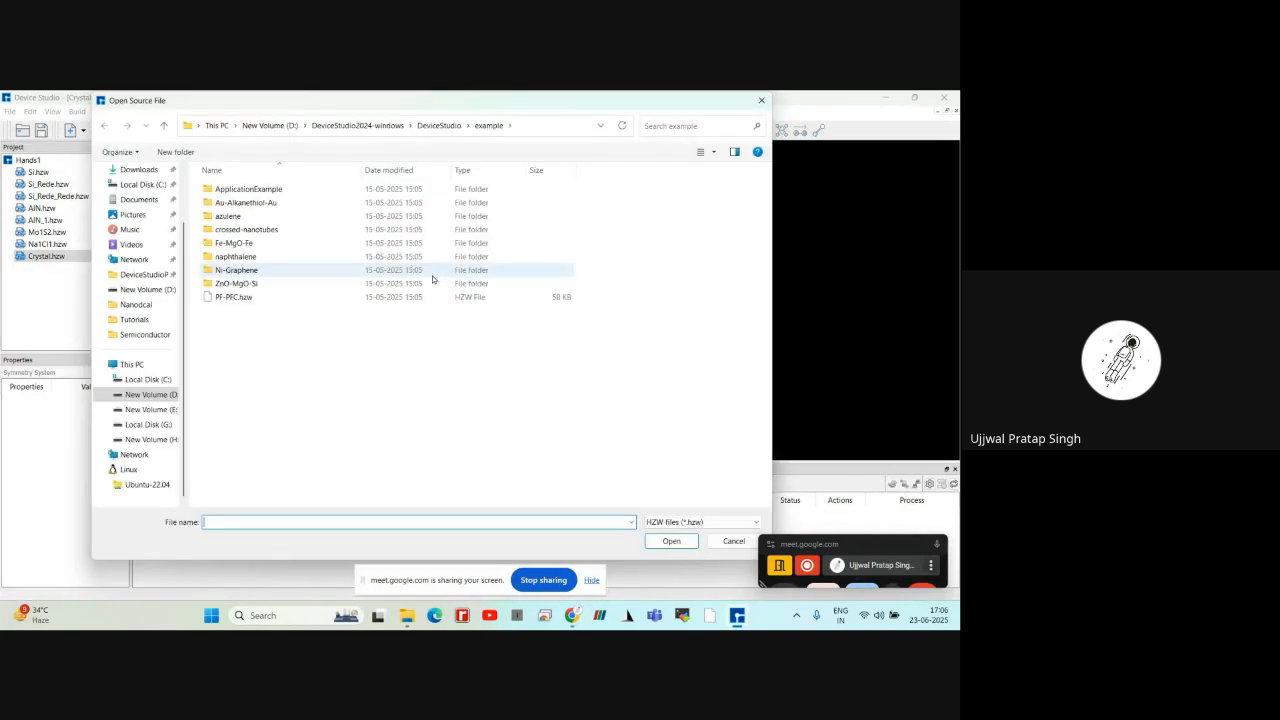
{"action": "left_click", "coordinate": [446, 128]}
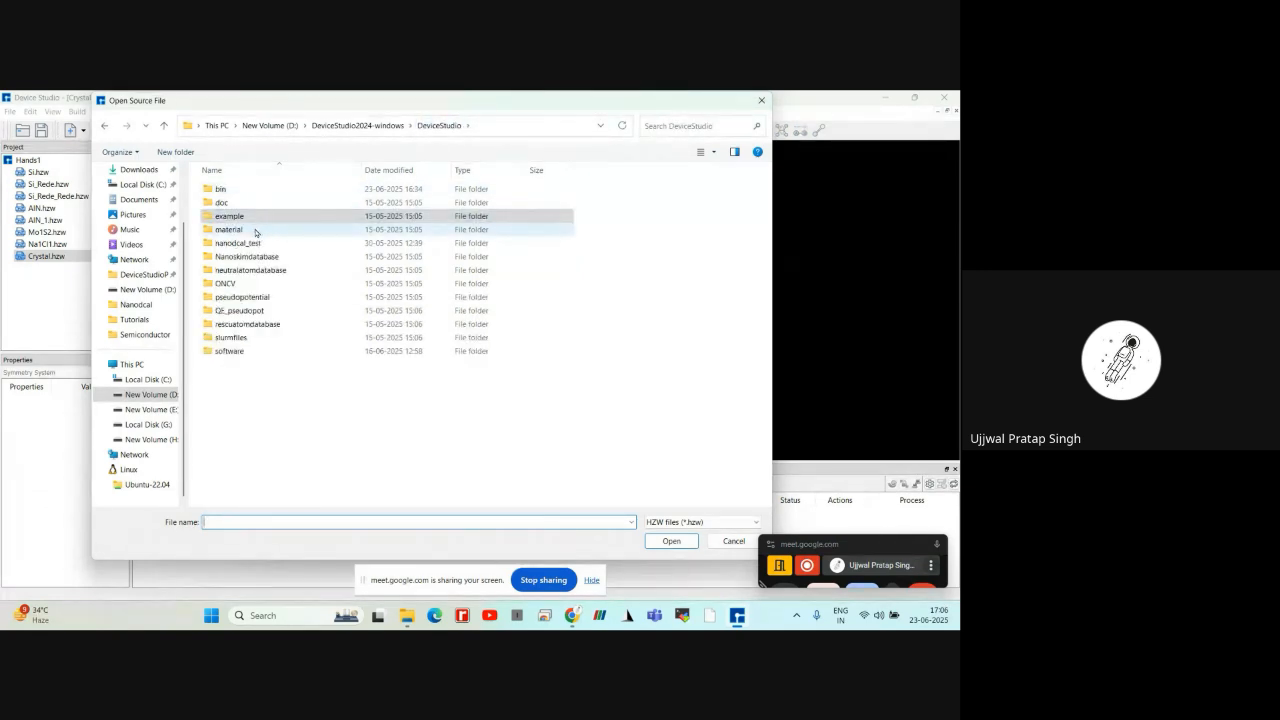
{"action": "double_click", "coordinate": [242, 230]}
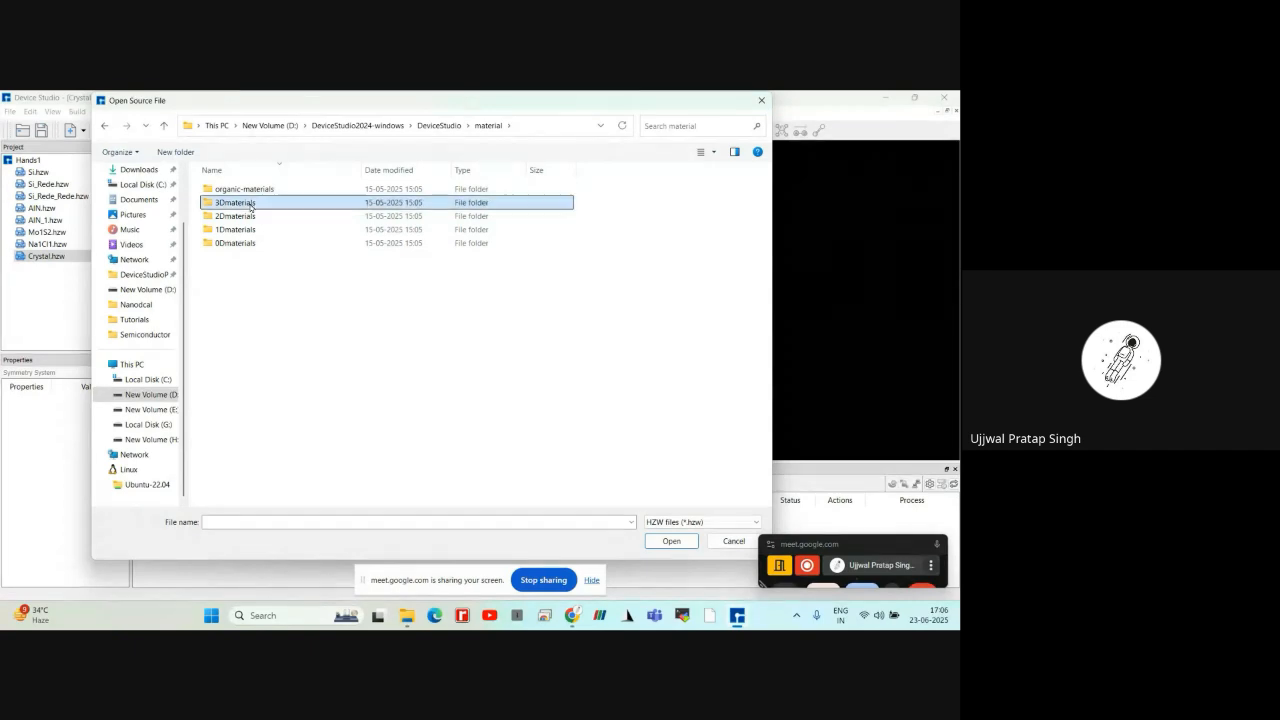
{"action": "double_click", "coordinate": [245, 203]}
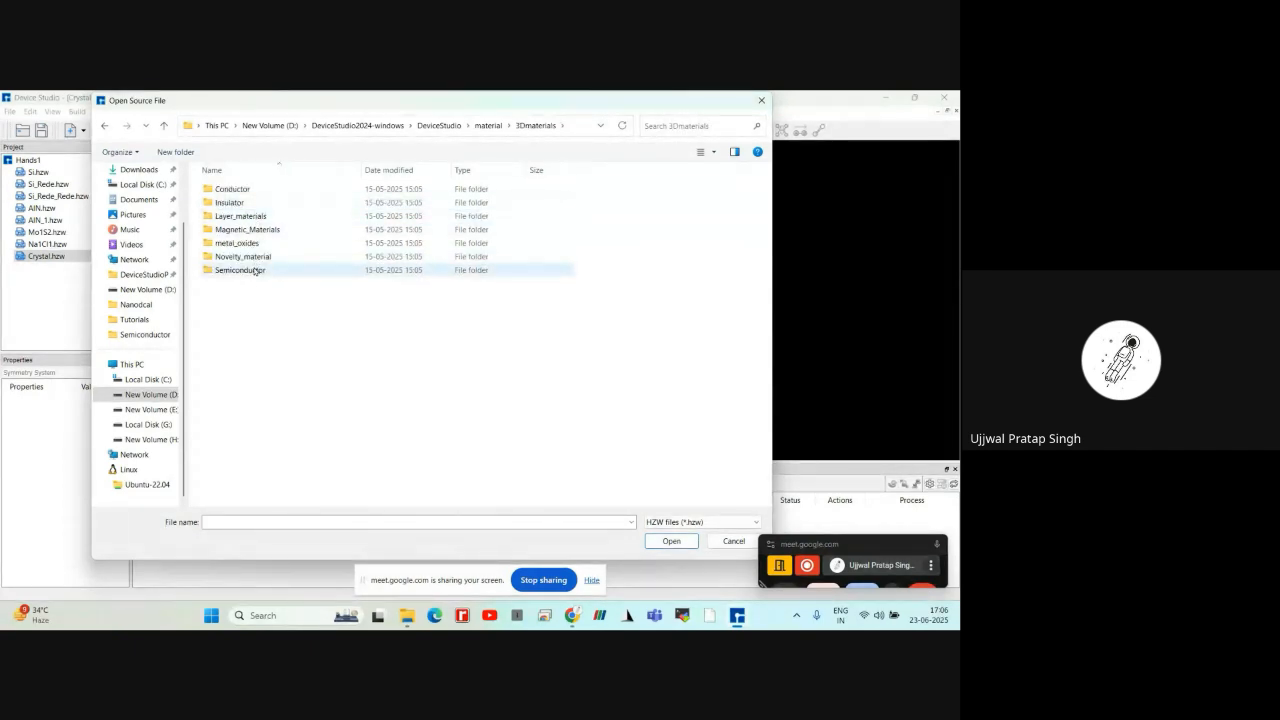
{"action": "double_click", "coordinate": [256, 270]}
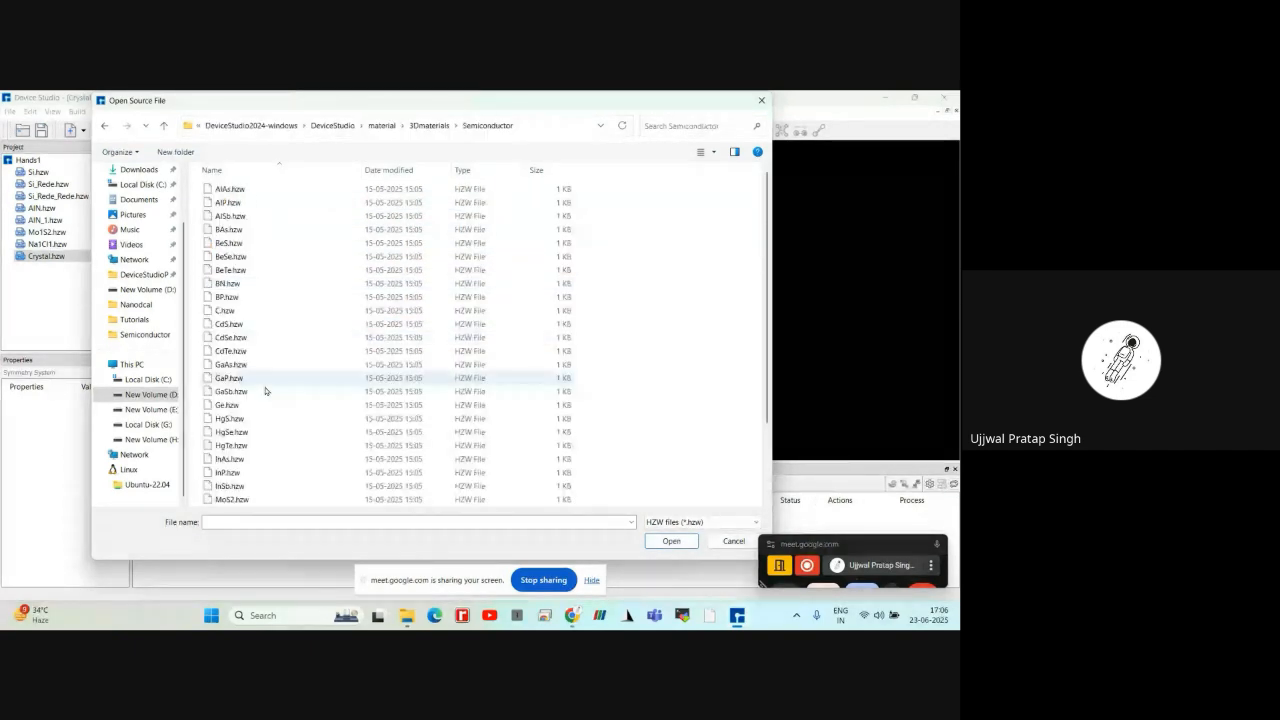
{"action": "left_click", "coordinate": [258, 458]}
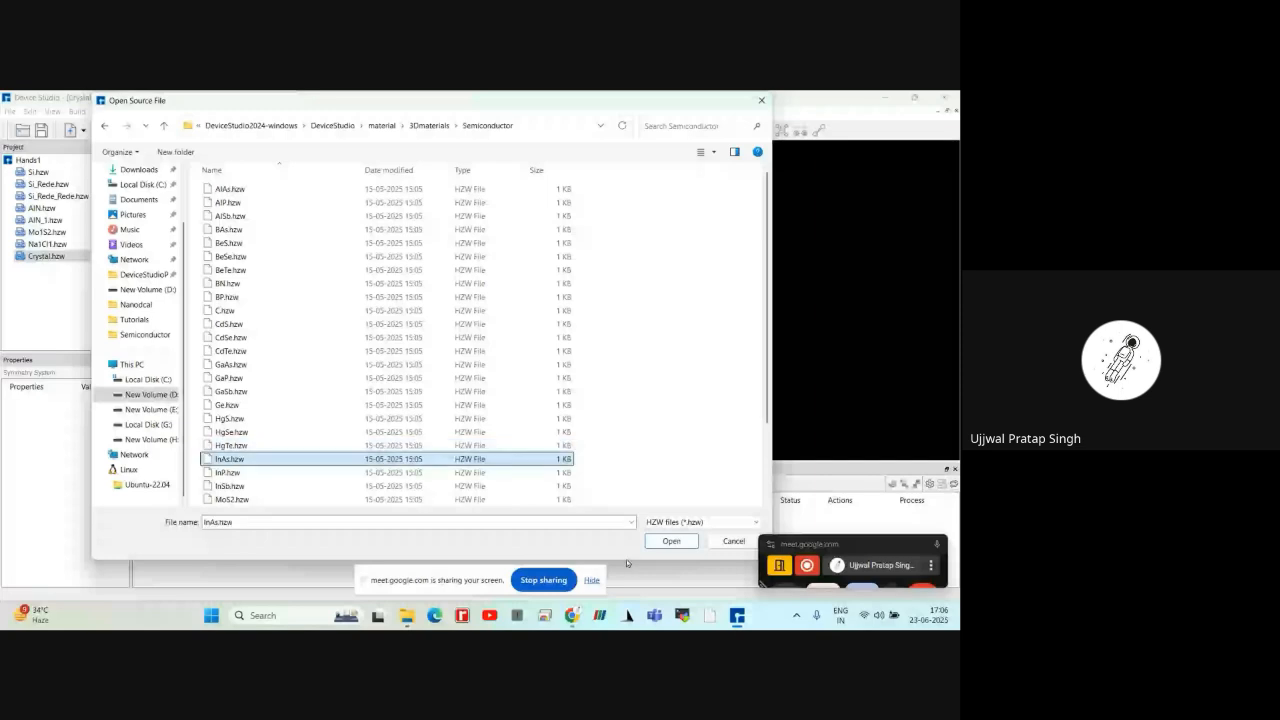
{"action": "key", "text": "Return"}
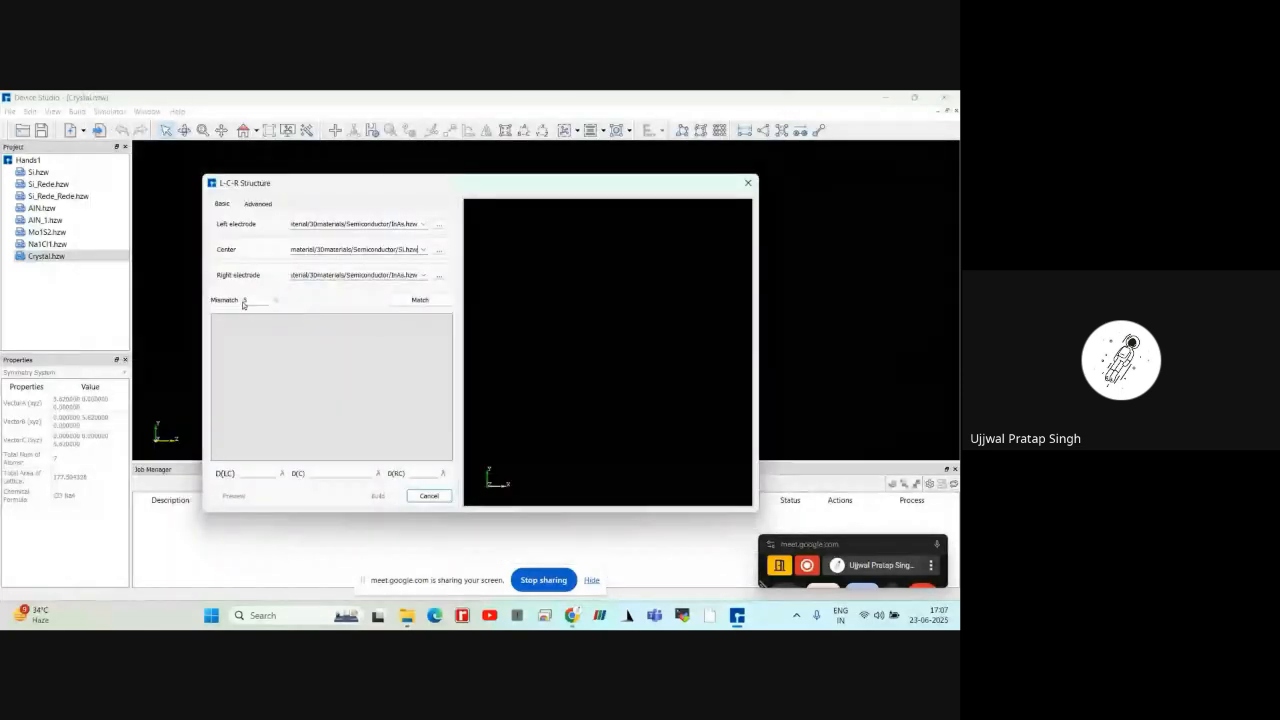
Match the electrodes and center at 5% mismatch and preview the L-C-R structure from an angle
{"action": "left_click", "coordinate": [403, 301]}
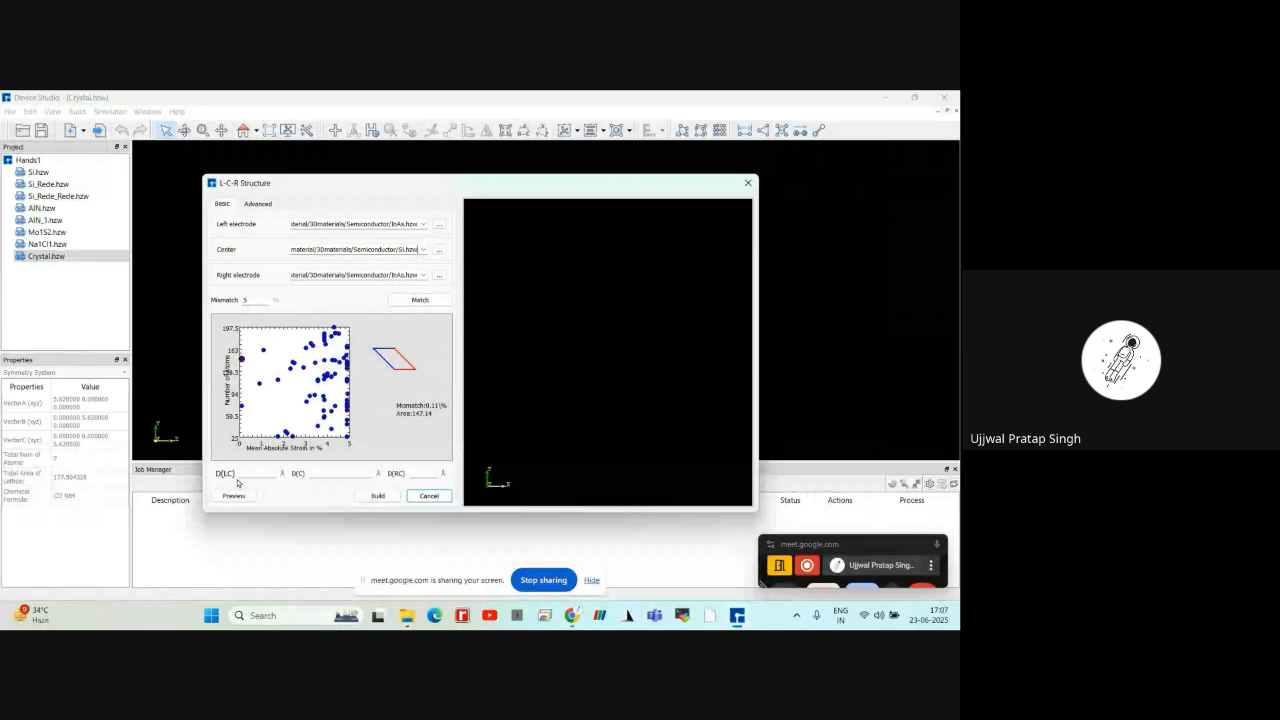
{"action": "left_click", "coordinate": [235, 495]}
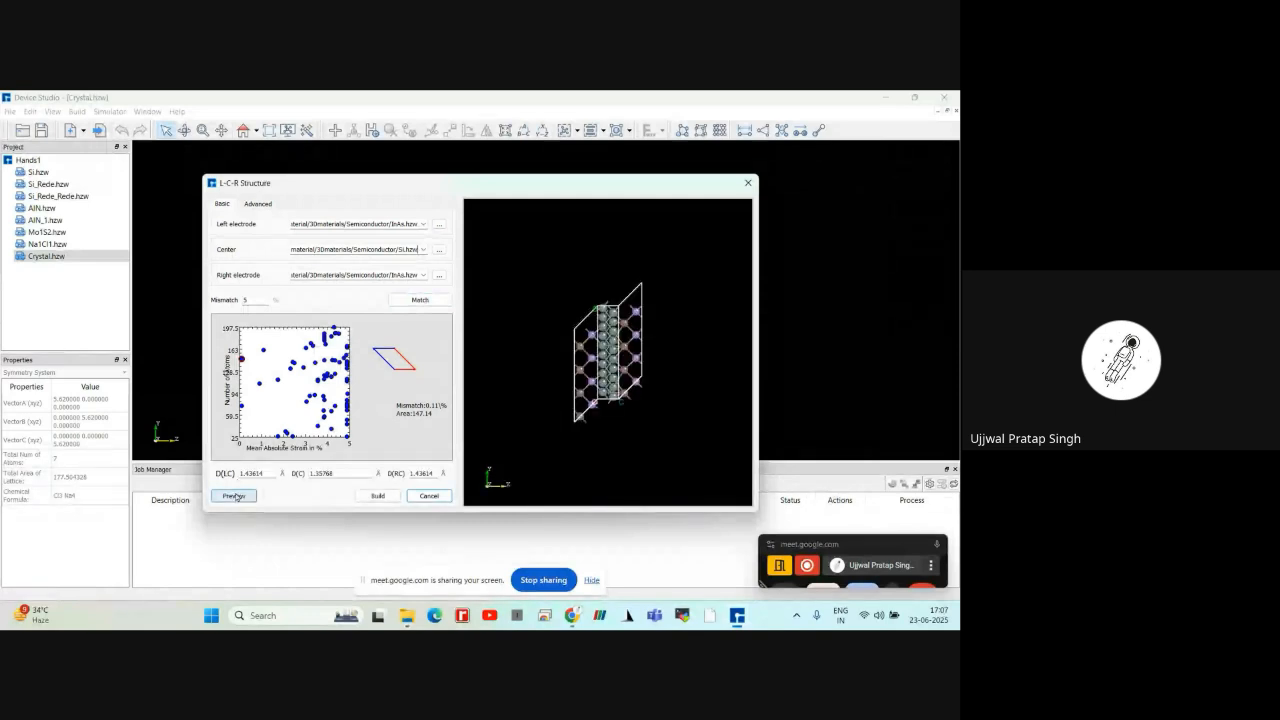
{"action": "scroll", "coordinate": [622, 408], "scroll_direction": "up", "scroll_amount": 5}
{"action": "mouse_move", "coordinate": [551, 273]}
{"action": "right_mouse_down"}
{"action": "mouse_move", "coordinate": [608, 332]}
{"action": "mouse_move", "coordinate": [549, 305]}
{"action": "mouse_move", "coordinate": [537, 228]}
{"action": "mouse_move", "coordinate": [538, 254]}
{"action": "right_mouse_up"}
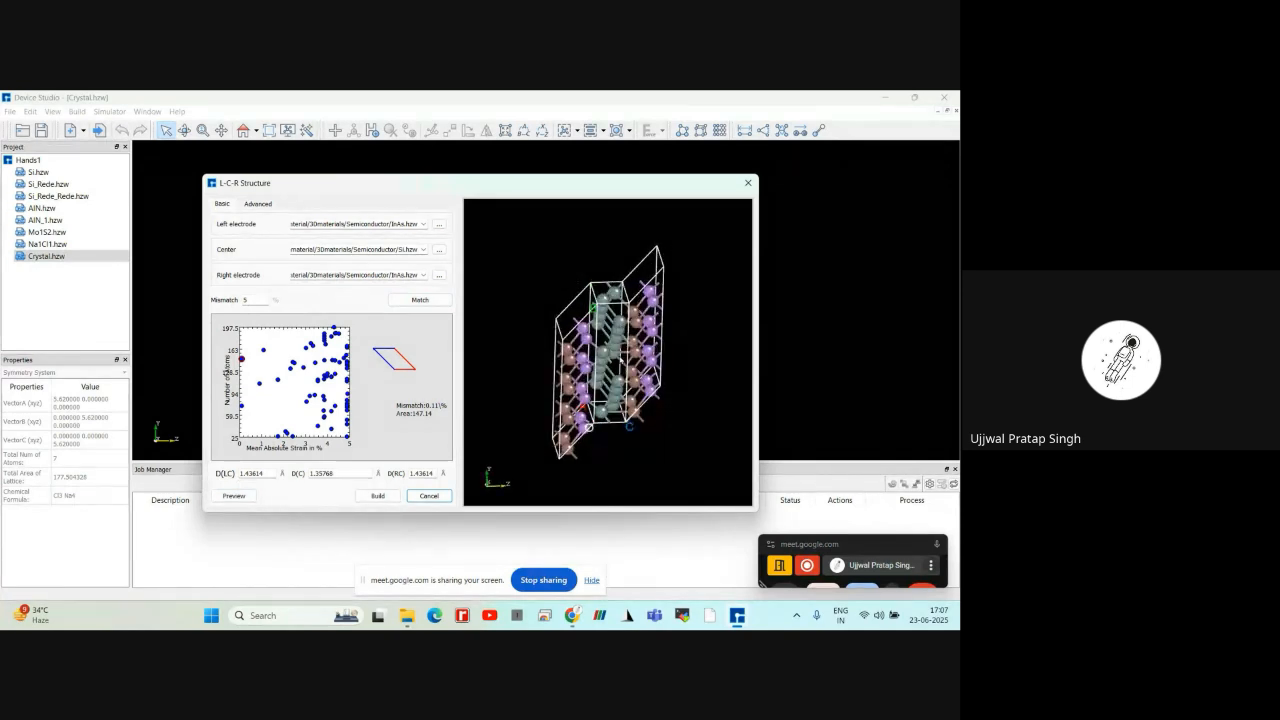
{"action": "scroll", "coordinate": [533, 408], "scroll_direction": "up", "scroll_amount": 3}
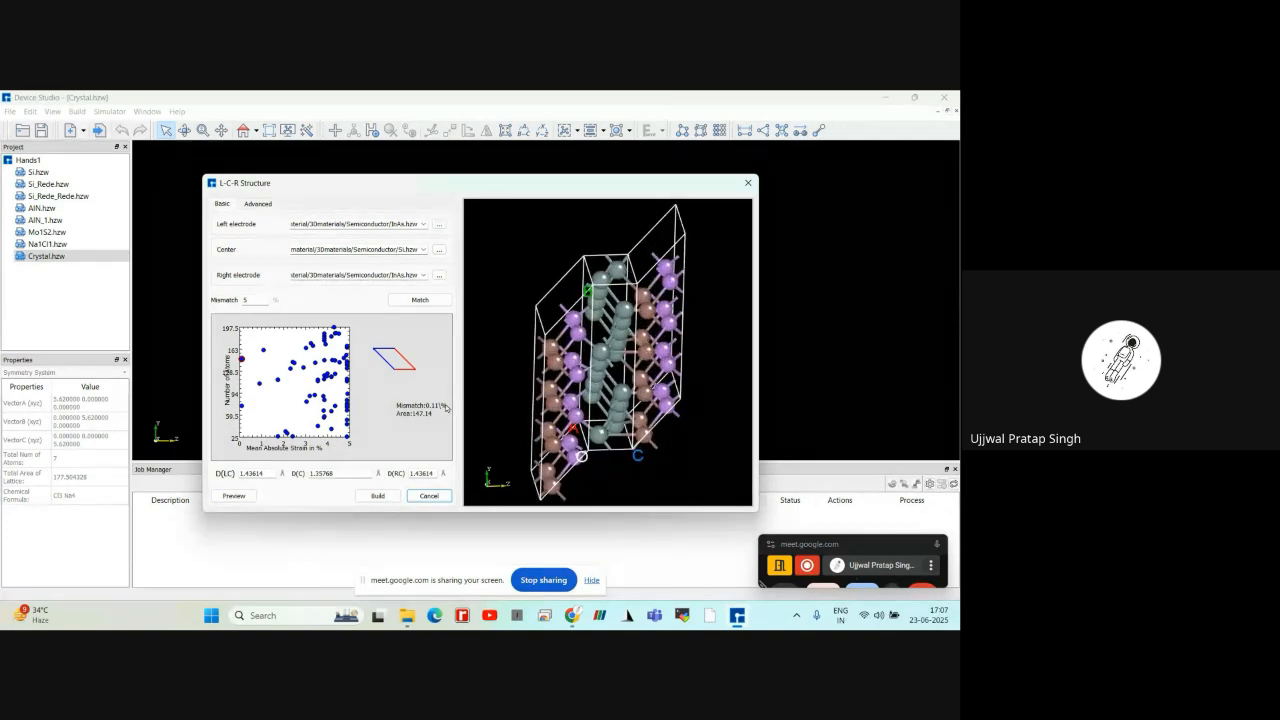
{"action": "scroll", "coordinate": [506, 314], "scroll_direction": "down", "scroll_amount": 3}
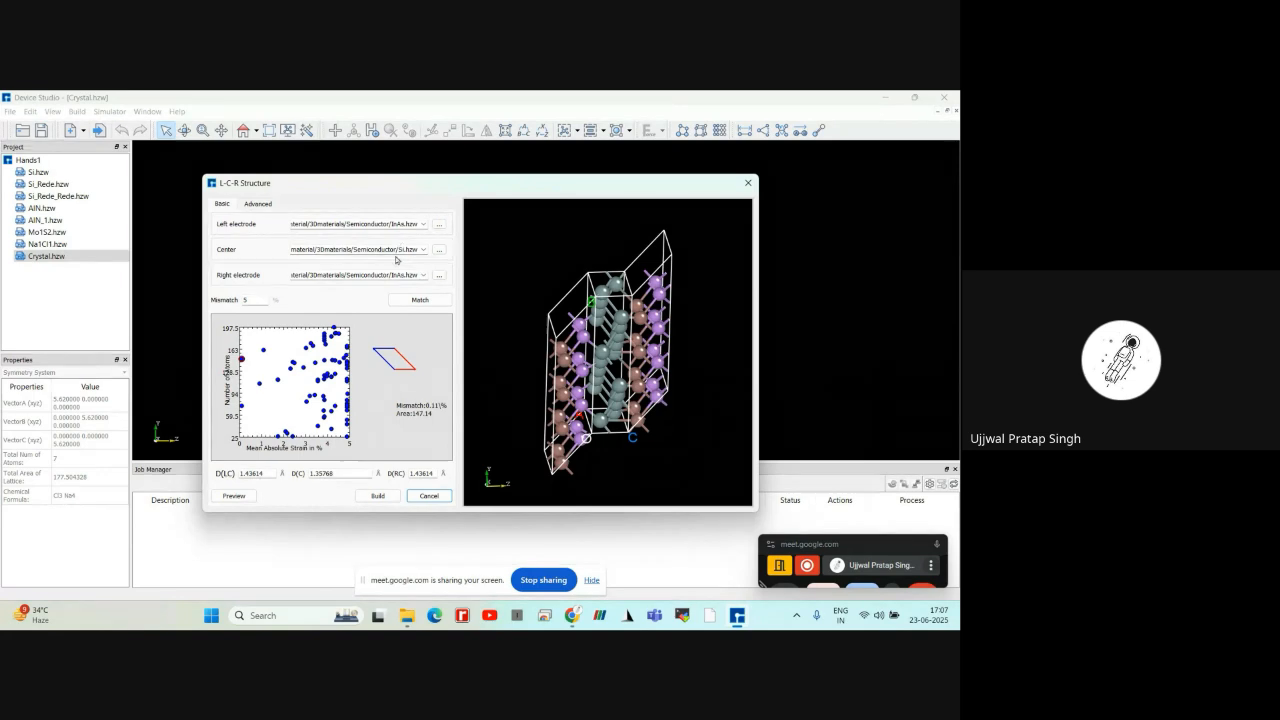
Preview the L-C-R structure with the default surface vectors of the advanced settings and inspect it from an angle
{"action": "left_click", "coordinate": [266, 205]}
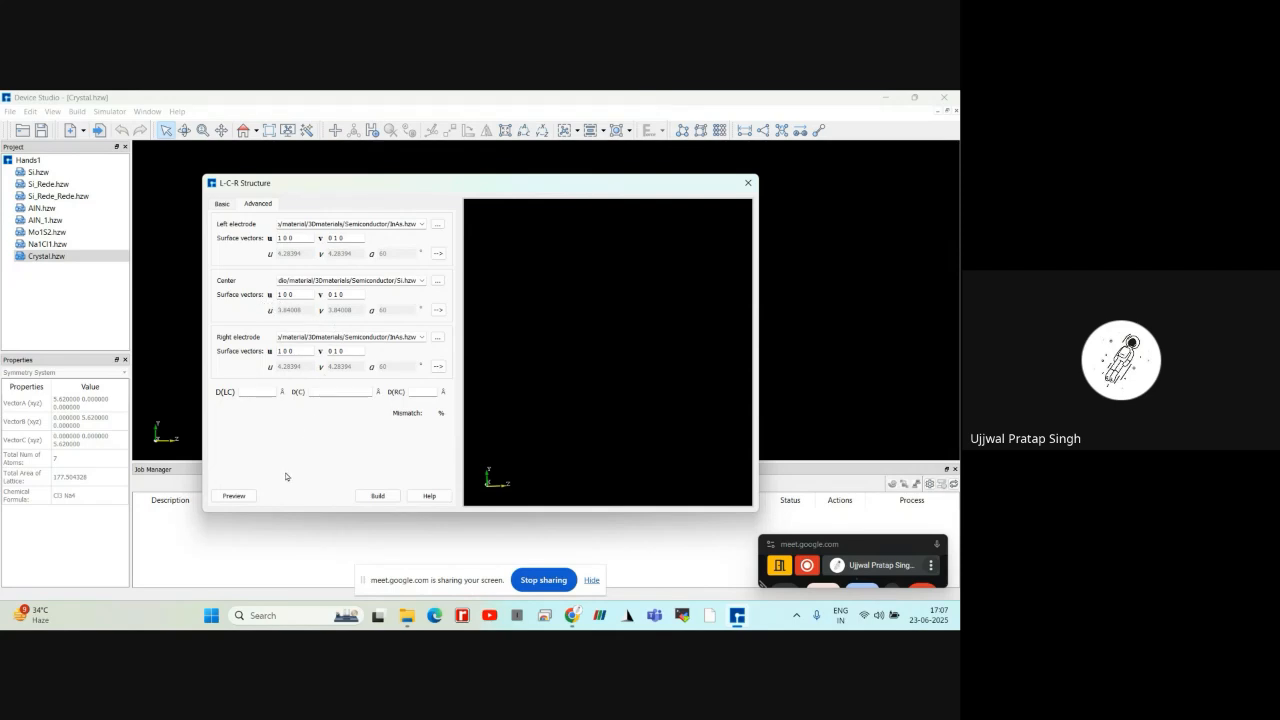
{"action": "left_click", "coordinate": [250, 496]}
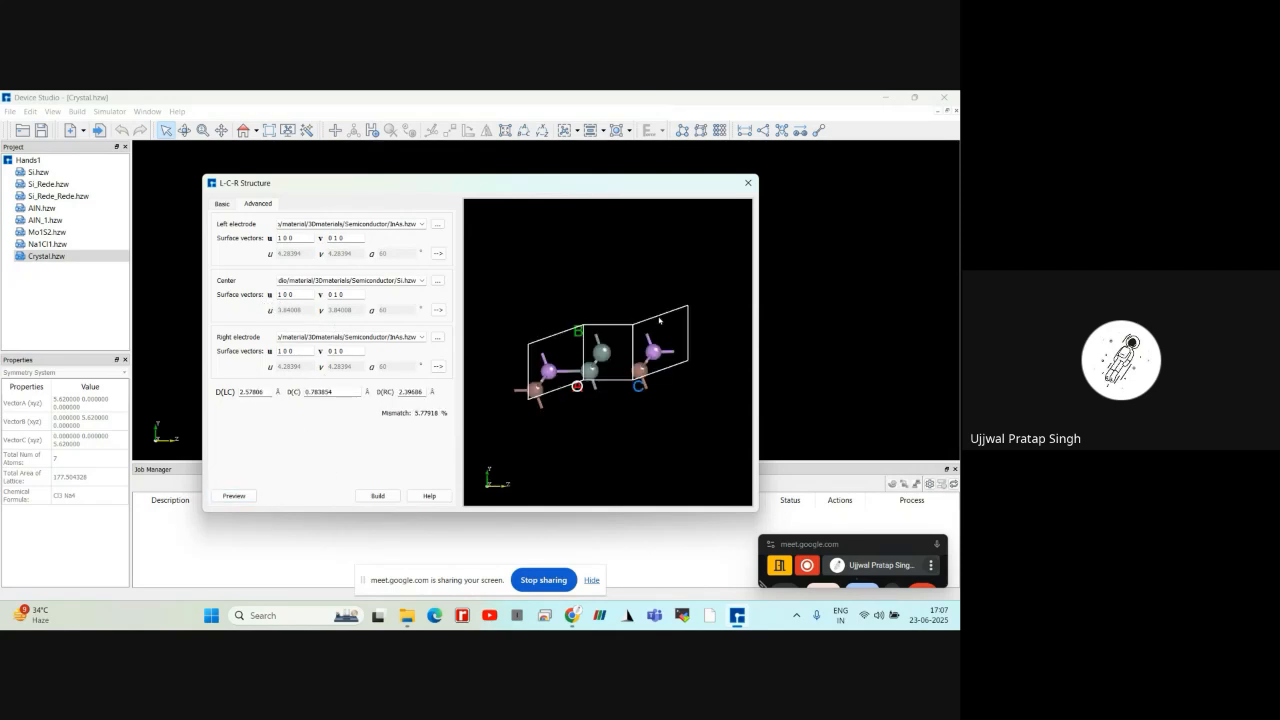
{"action": "mouse_move", "coordinate": [660, 323]}
{"action": "left_mouse_down"}
{"action": "mouse_move", "coordinate": [650, 366]}
{"action": "mouse_move", "coordinate": [620, 380]}
{"action": "left_mouse_up"}
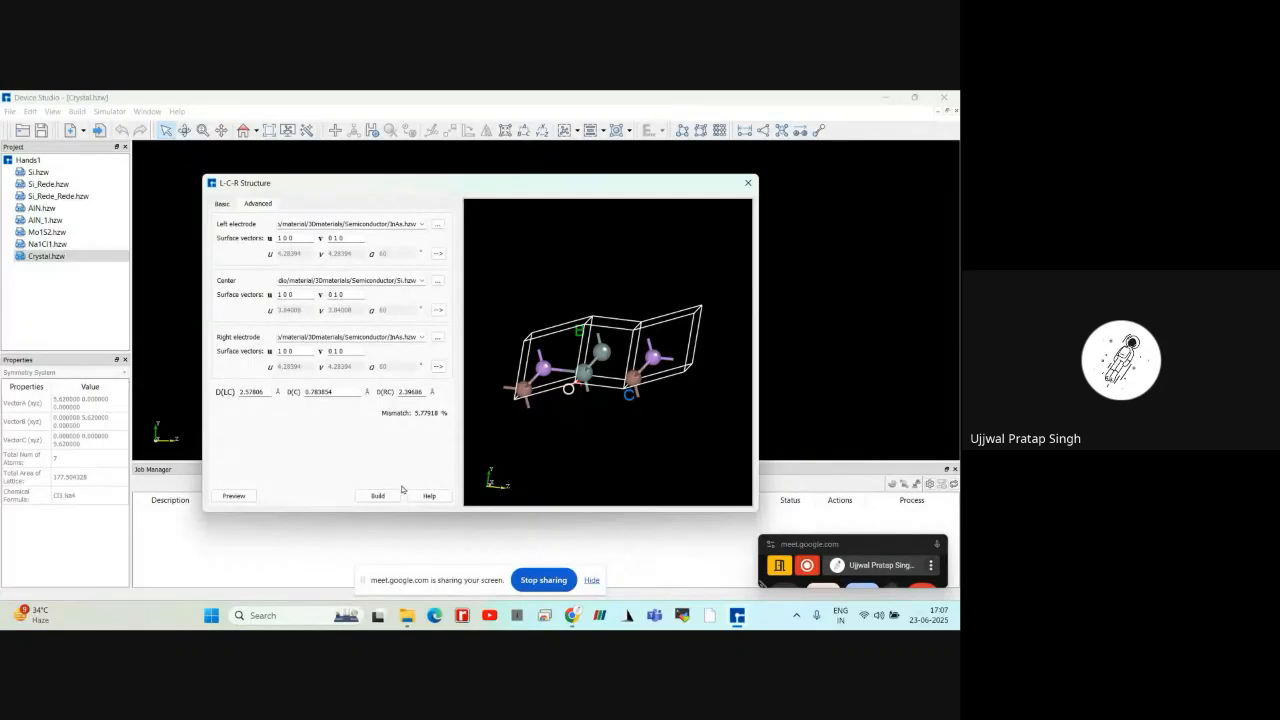
Match the InAs electrodes and Si center in the basic settings at 5% mismatch, preview the result and build the L-C-R device
{"action": "left_click", "coordinate": [224, 206]}
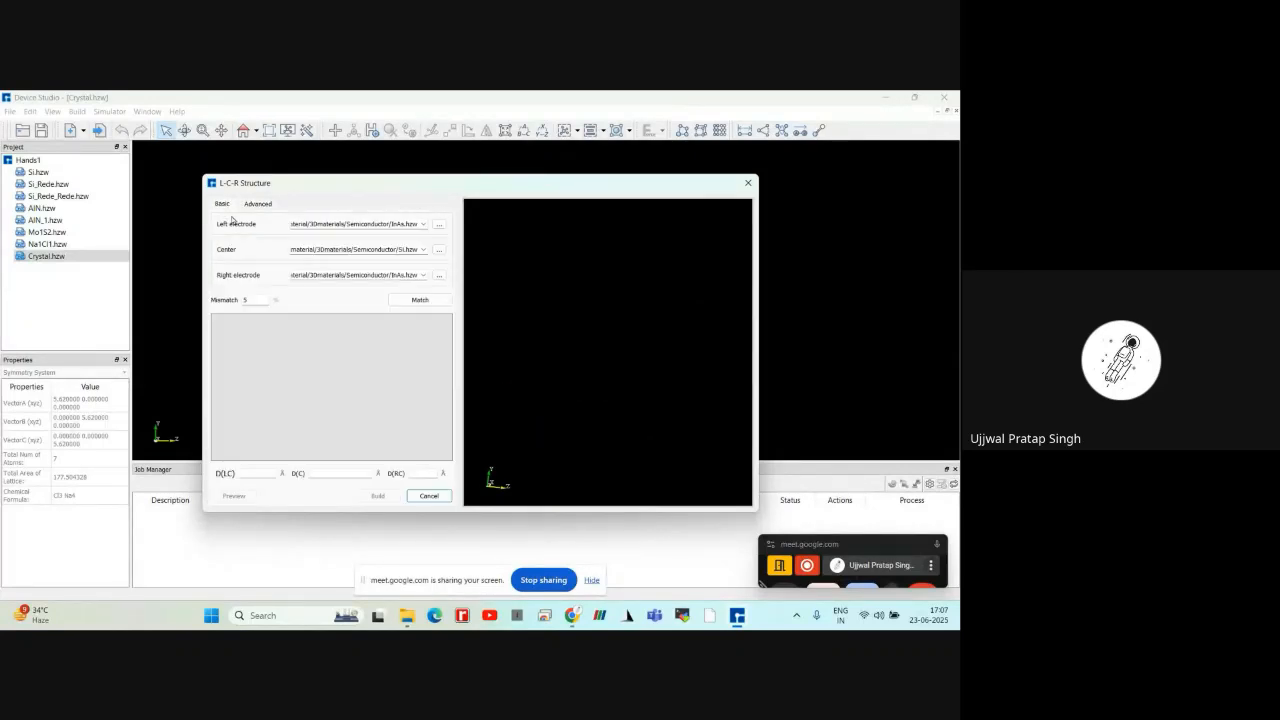
{"action": "left_click", "coordinate": [410, 302]}
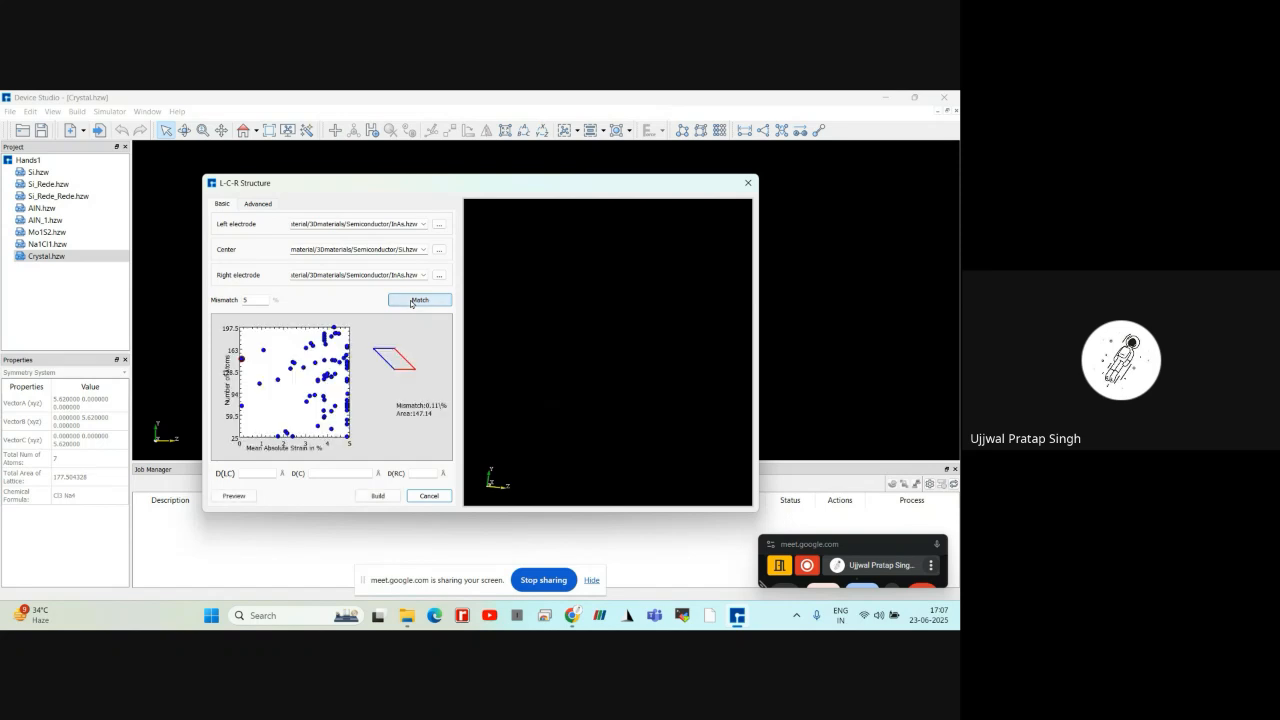
{"action": "left_click", "coordinate": [235, 496]}
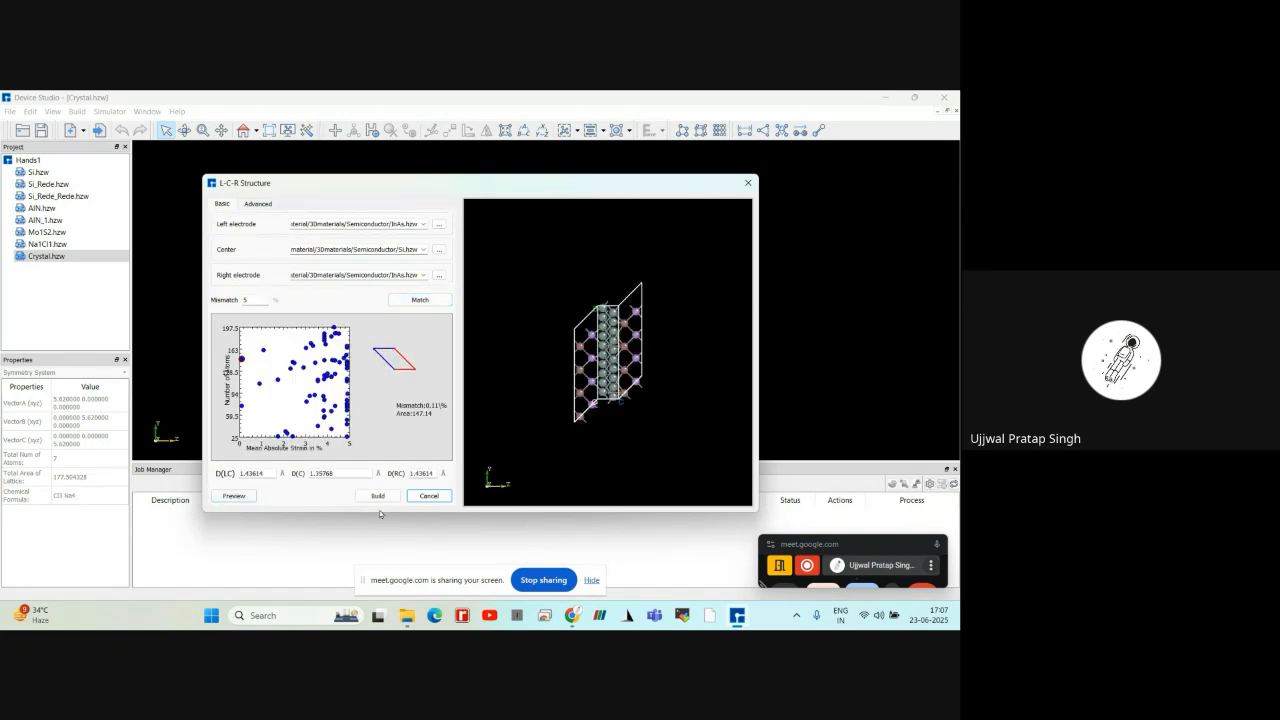
{"action": "left_click", "coordinate": [378, 496]}
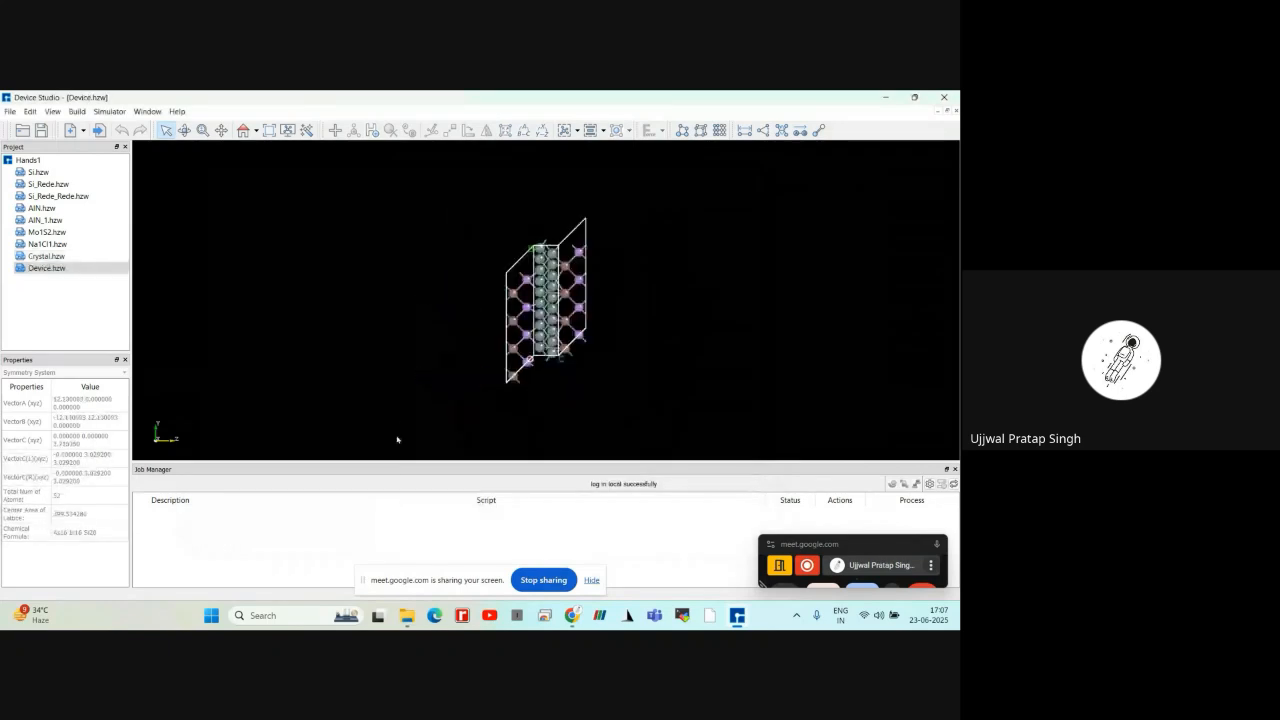
{"action": "scroll", "coordinate": [430, 381], "scroll_direction": "up", "scroll_amount": 4}
{"action": "right_click_drag", "start_coordinate": [447, 346], "coordinate": [579, 328]}
{"action": "scroll", "coordinate": [643, 277], "scroll_direction": "down", "scroll_amount": 4}
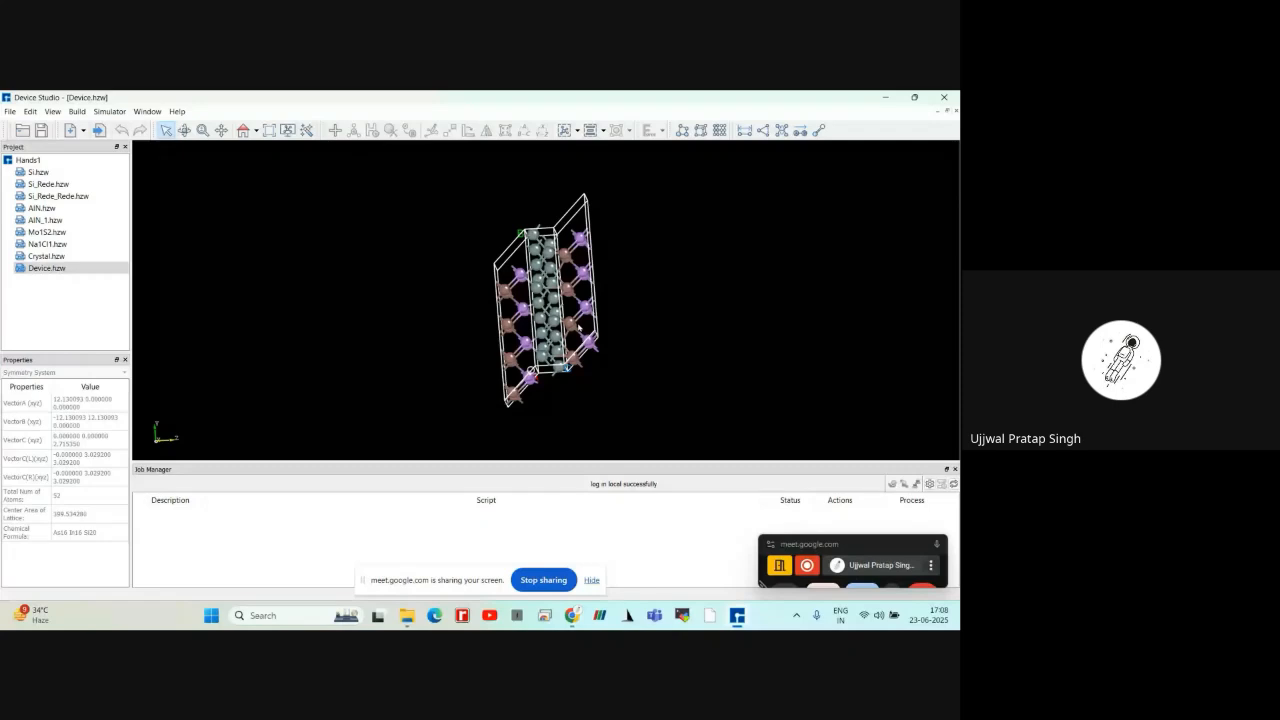
Start building another new device using the L-C-R structure
{"action": "left_click", "coordinate": [12, 112]}
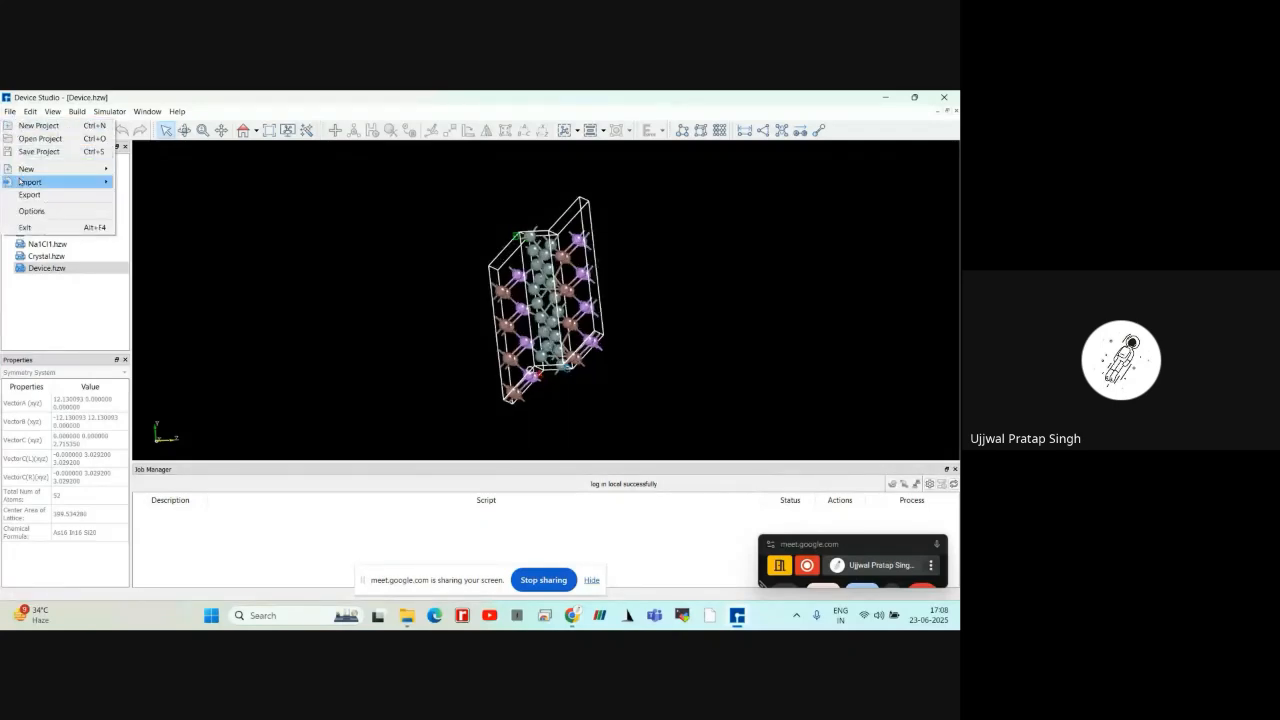
{"action": "mouse_move", "coordinate": [30, 169]}
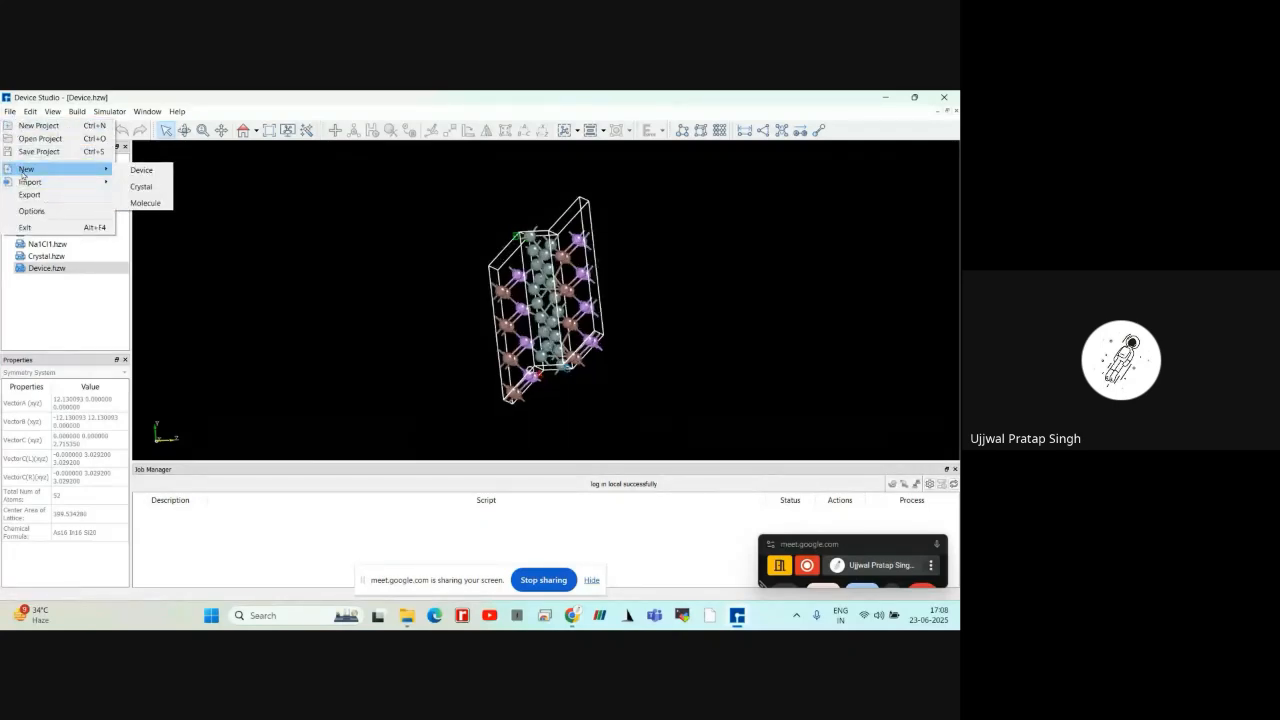
{"action": "left_click", "coordinate": [138, 171]}
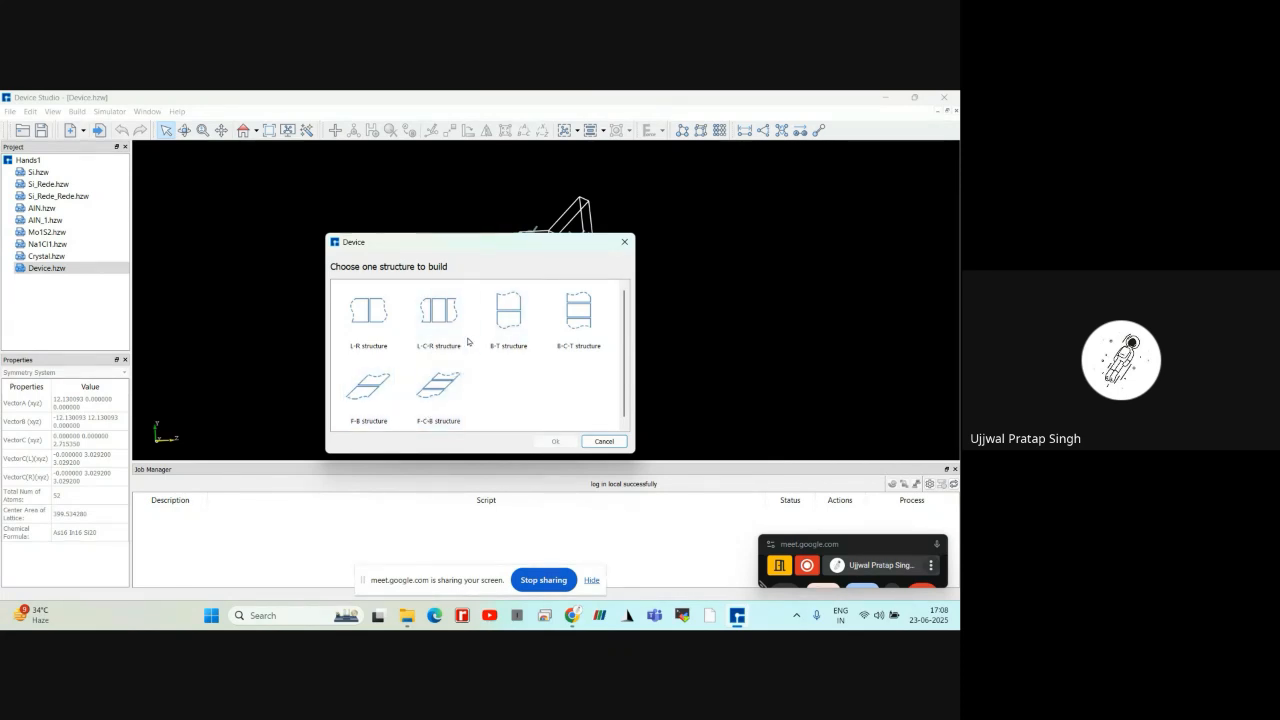
{"action": "left_click", "coordinate": [439, 326]}
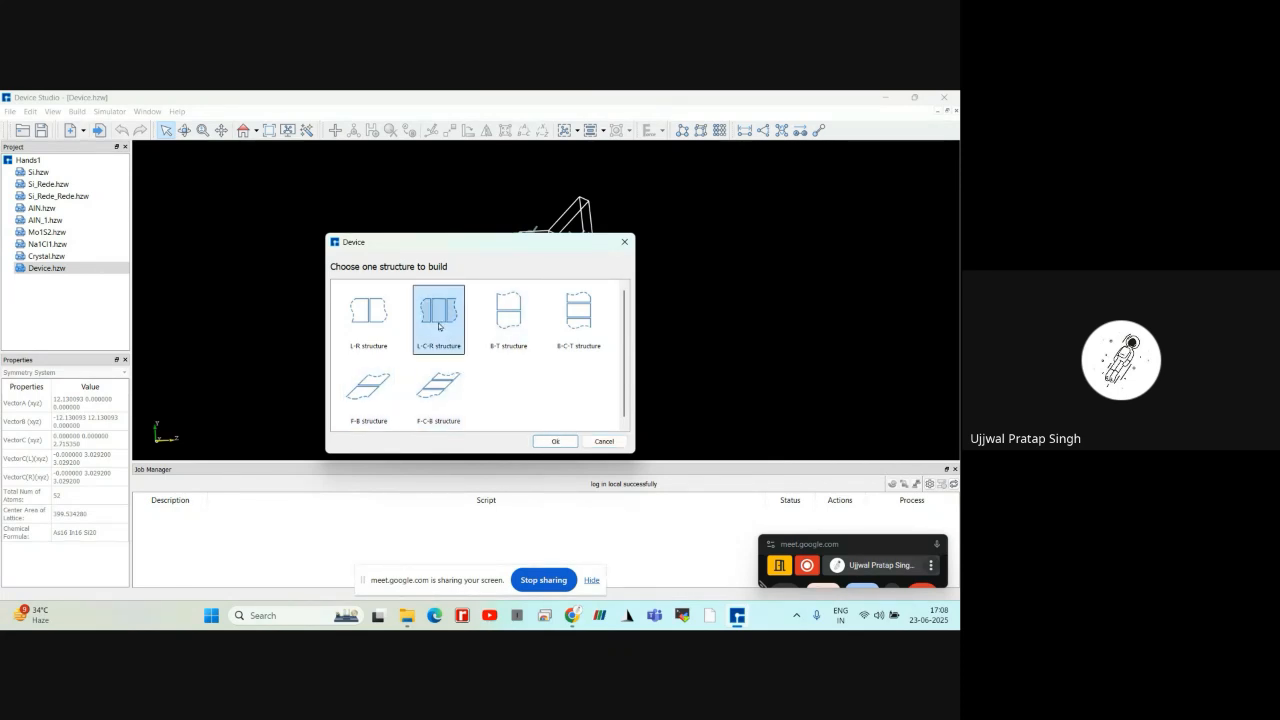
{"action": "left_click", "coordinate": [545, 442]}
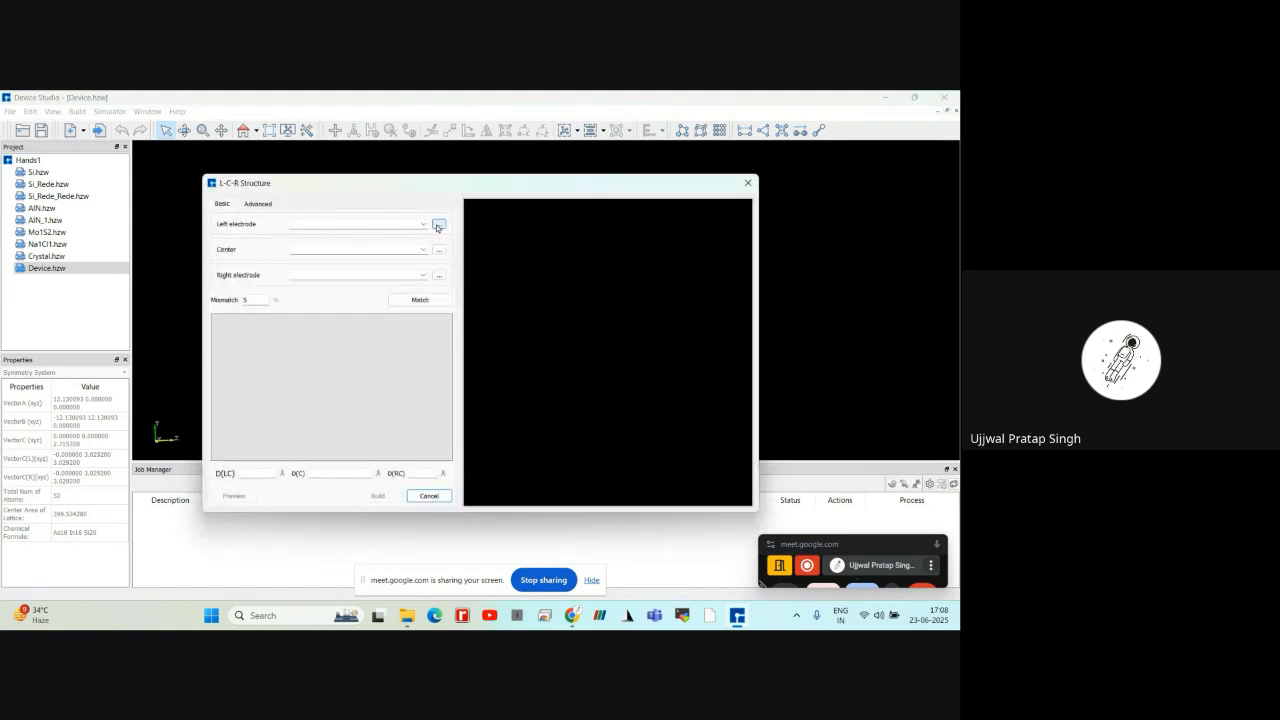
{"action": "left_click", "coordinate": [437, 226]}
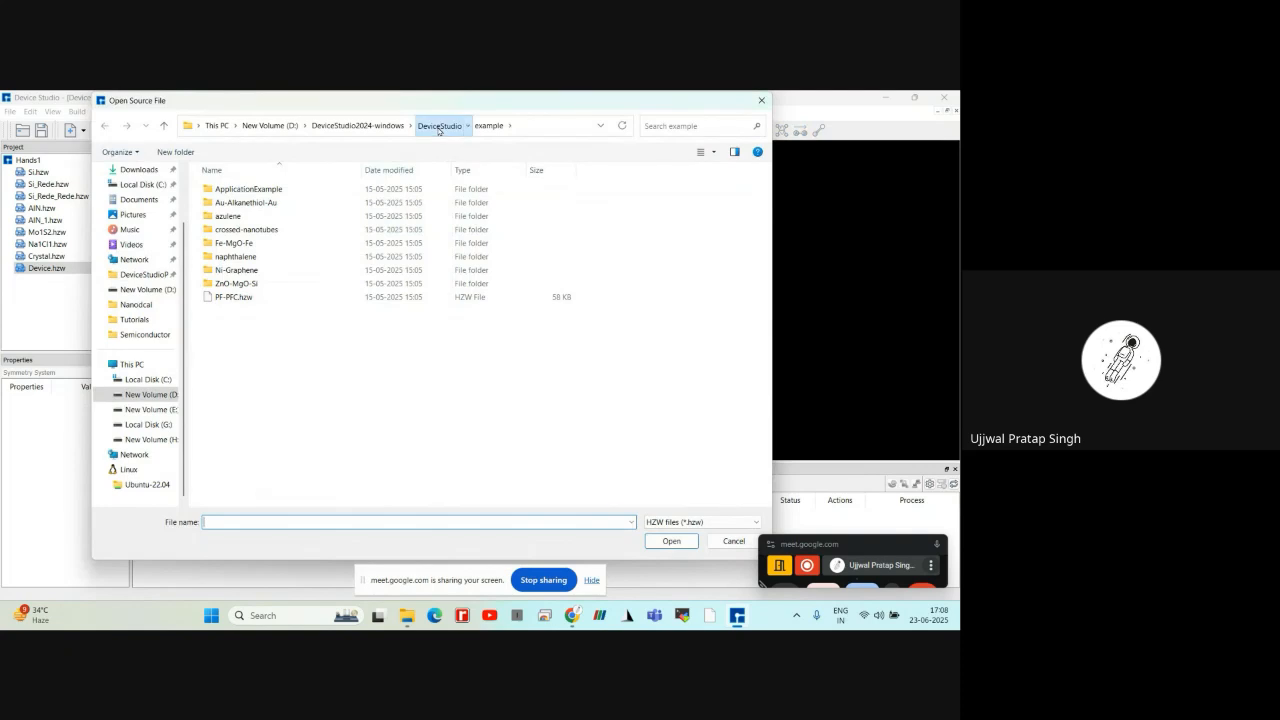
{"action": "left_click", "coordinate": [358, 214]}
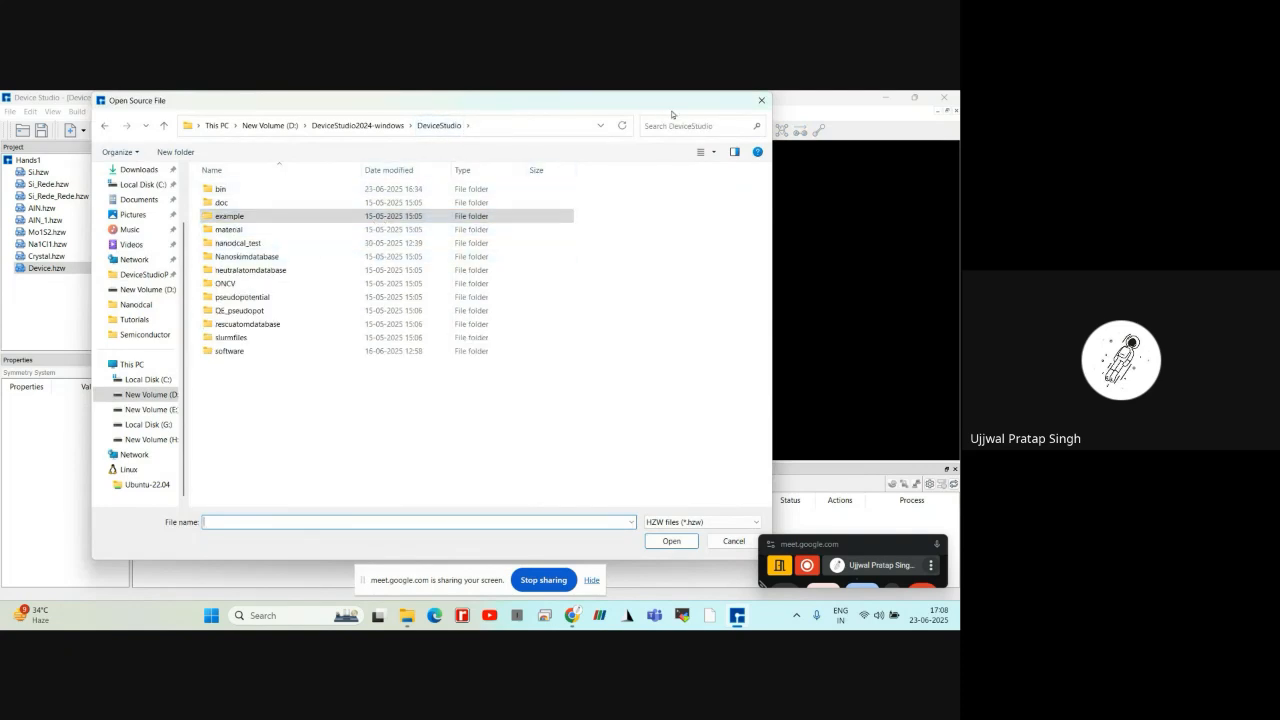
{"action": "left_click", "coordinate": [760, 101]}
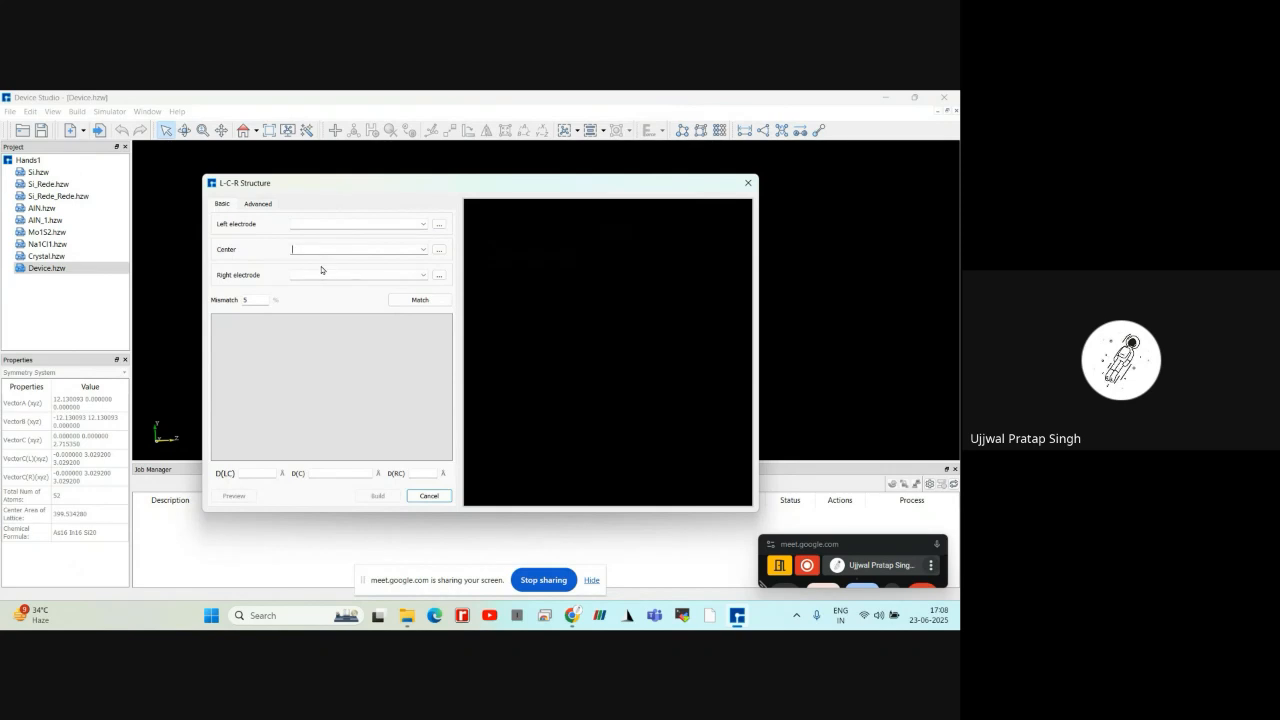
{"action": "left_click", "coordinate": [425, 304]}
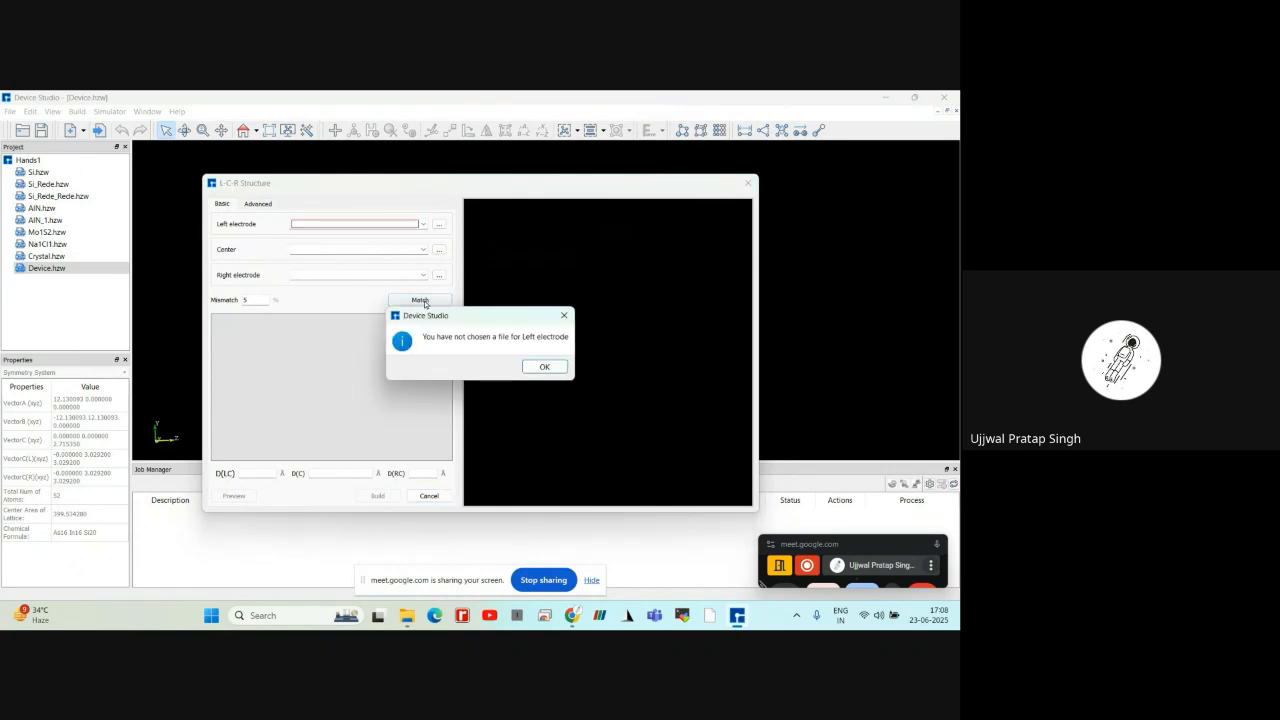
{"action": "left_click", "coordinate": [533, 368]}
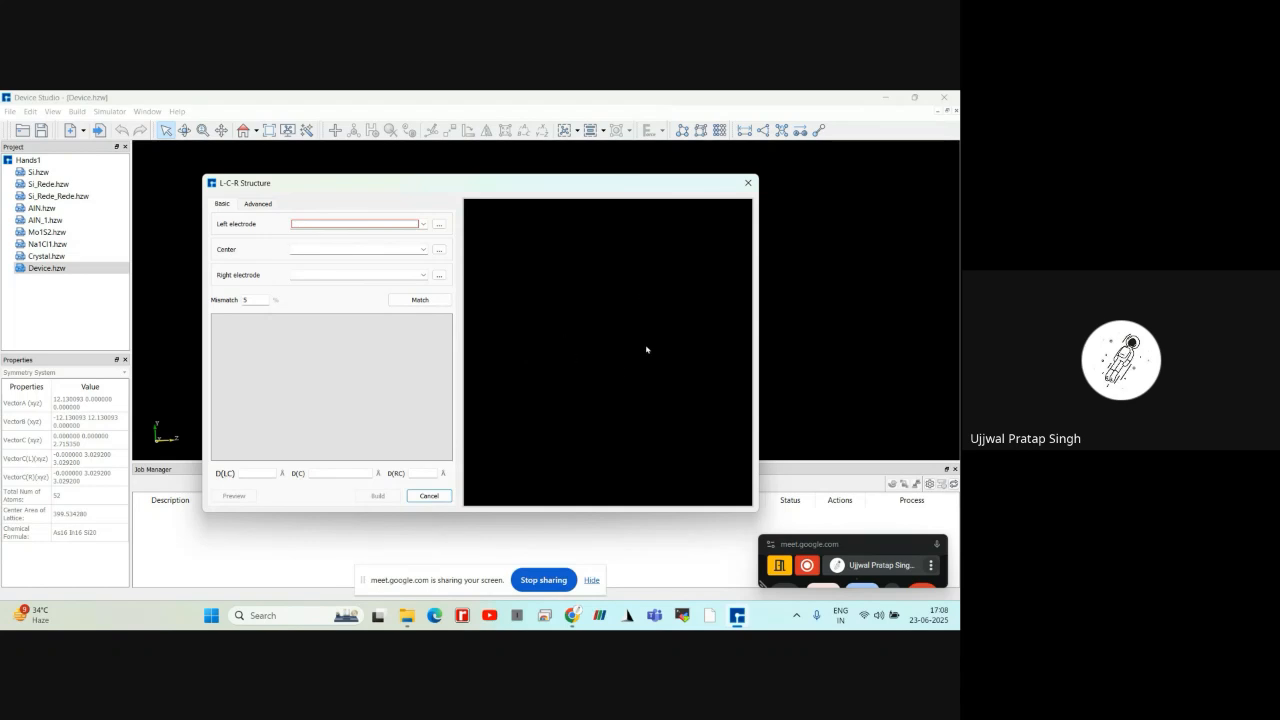
{"action": "left_click", "coordinate": [748, 183]}
Examine the built L-C-R device with its InAs electrodes and Si center from an angle
{"action": "scroll", "coordinate": [472, 295], "scroll_direction": "down", "scroll_amount": 3}
{"action": "scroll", "coordinate": [467, 295], "scroll_direction": "up", "scroll_amount": 3}
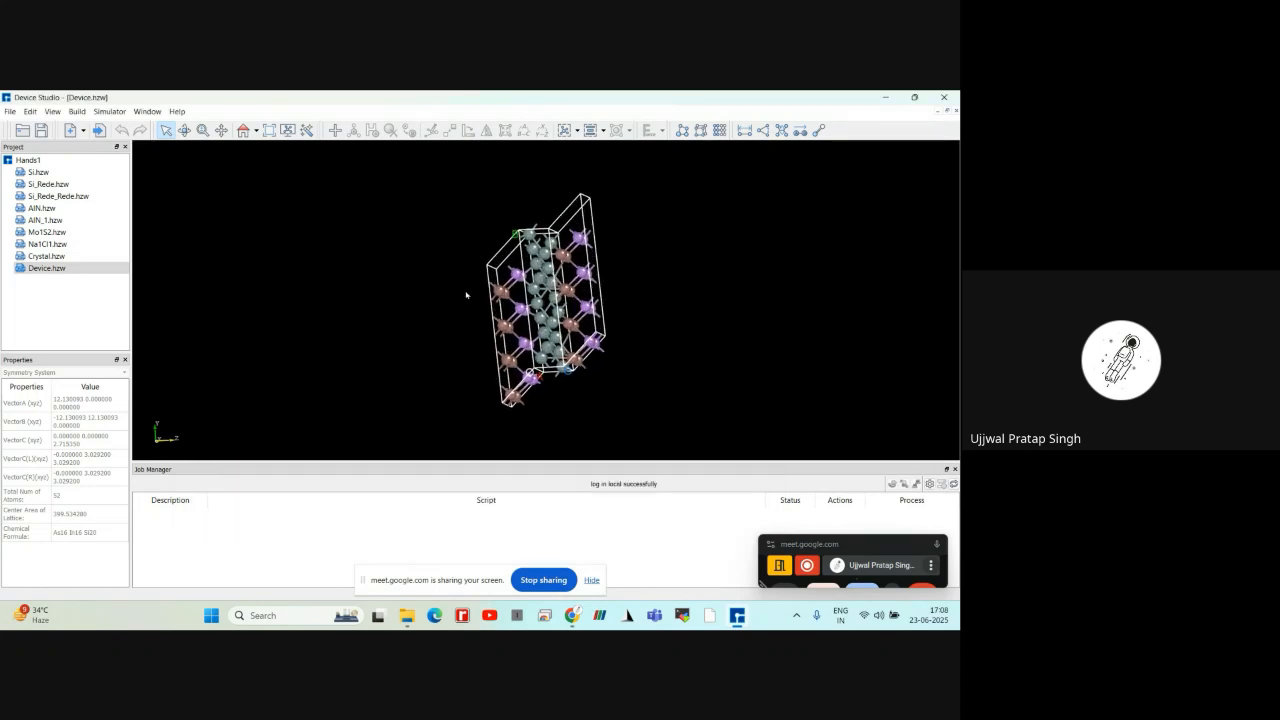
{"action": "scroll", "coordinate": [466, 295], "scroll_direction": "up", "scroll_amount": 4}
{"action": "right_click_drag", "start_coordinate": [466, 295], "coordinate": [519, 323]}
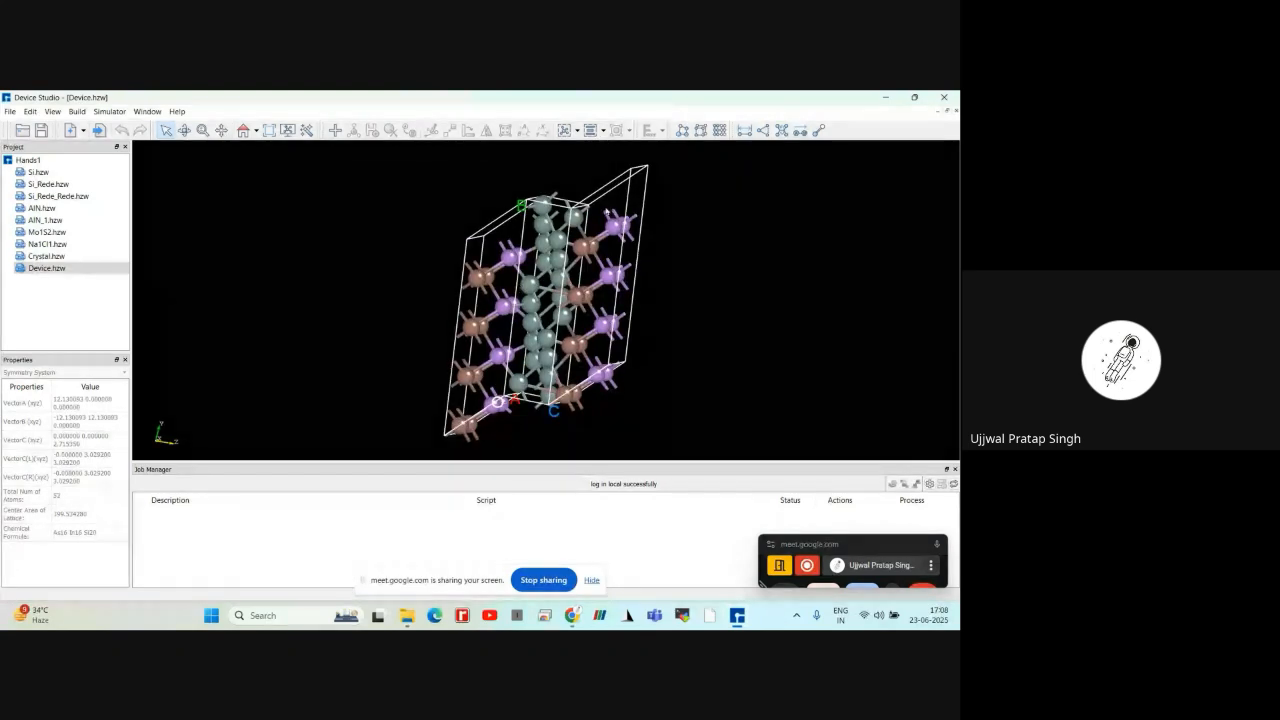
{"action": "scroll", "coordinate": [462, 317], "scroll_direction": "down", "scroll_amount": 2}
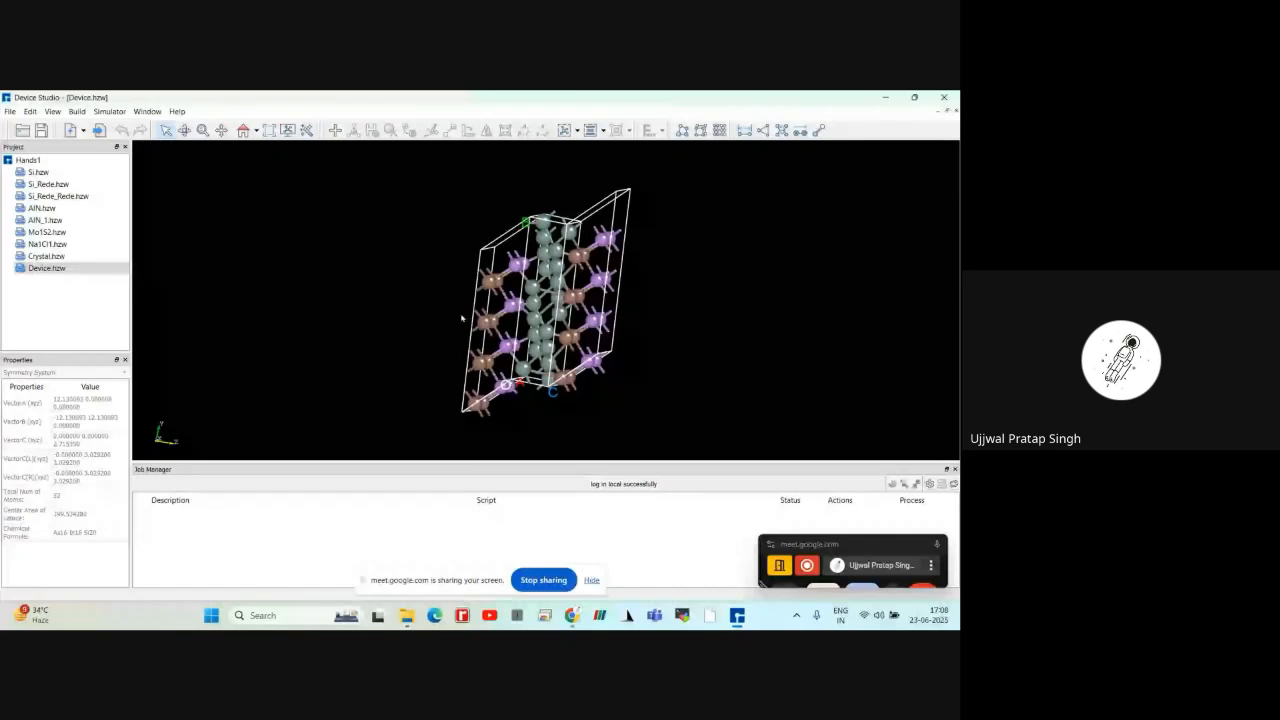
{"action": "scroll", "coordinate": [462, 317], "scroll_direction": "up", "scroll_amount": 1}
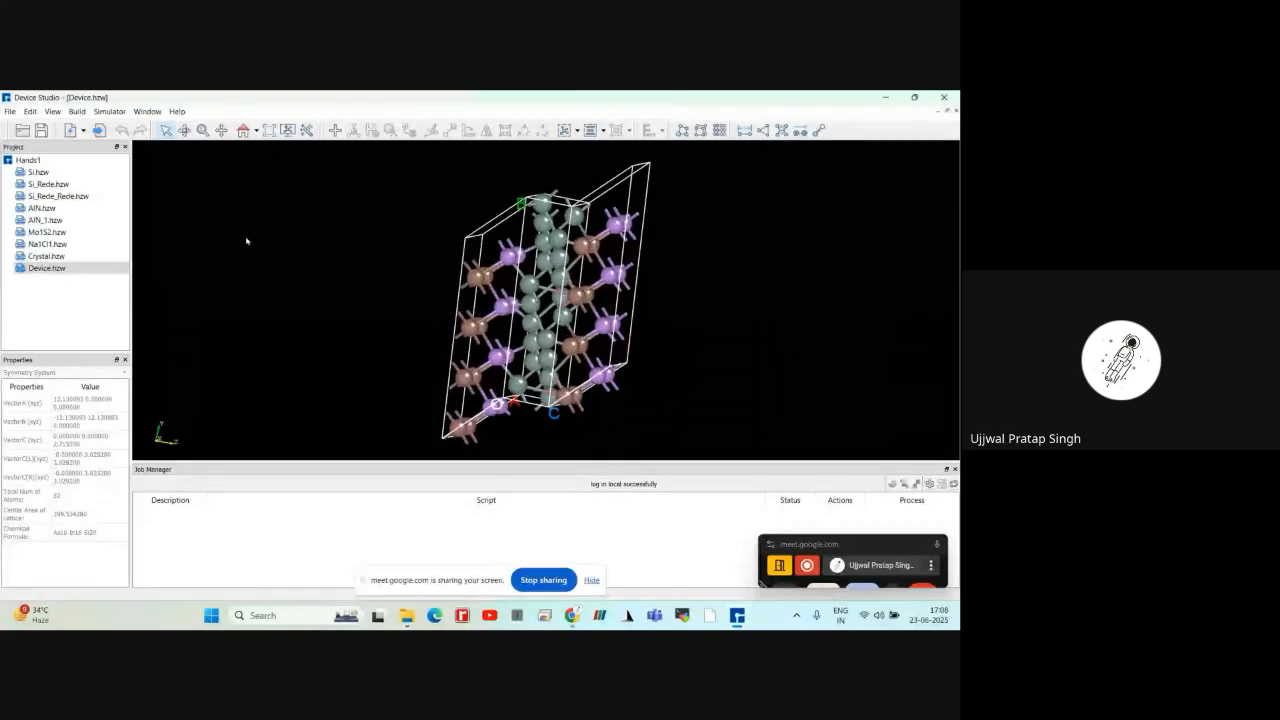
{"action": "left_click", "coordinate": [10, 111]}
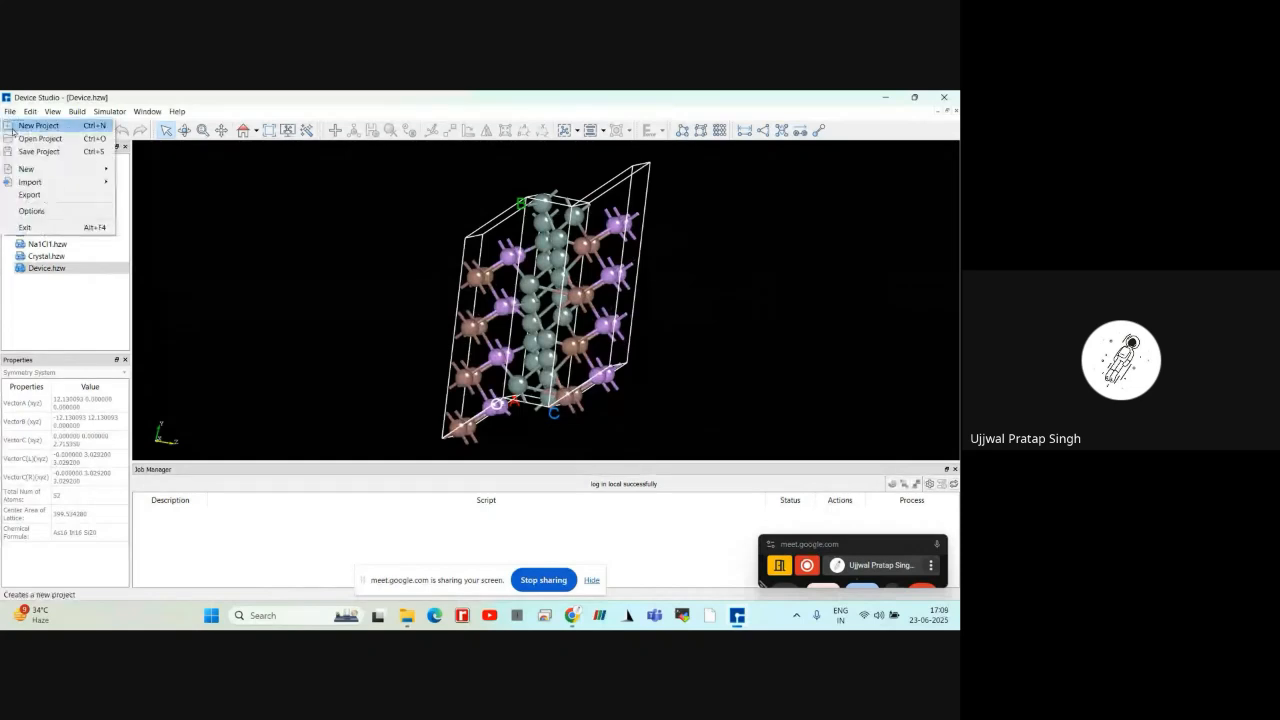
{"action": "mouse_move", "coordinate": [24, 170]}
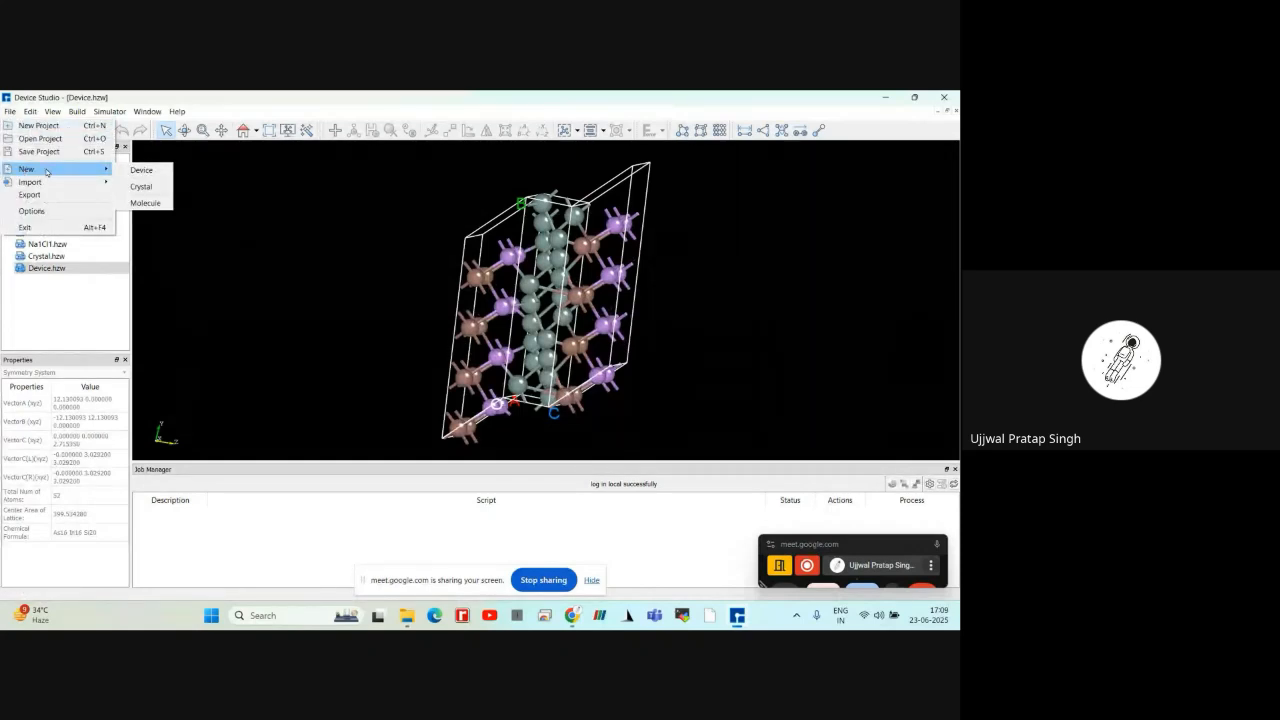
{"action": "left_click", "coordinate": [143, 204]}
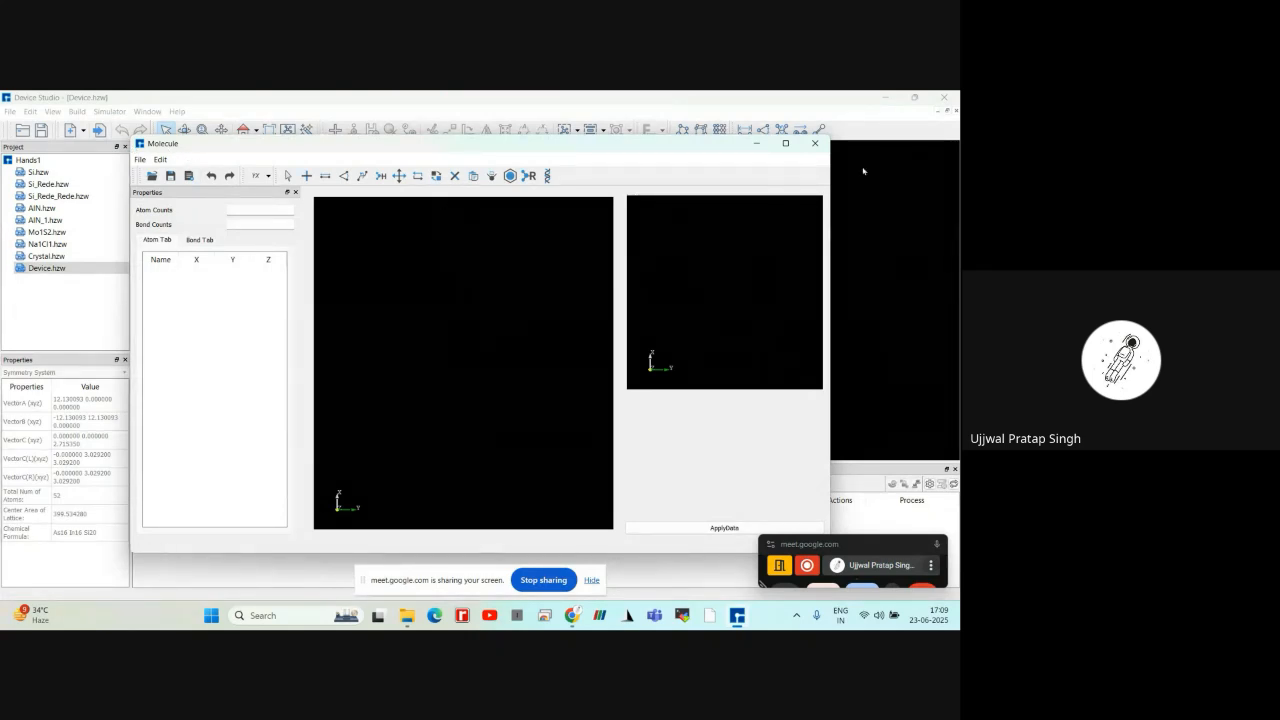
{"action": "left_click", "coordinate": [815, 143]}
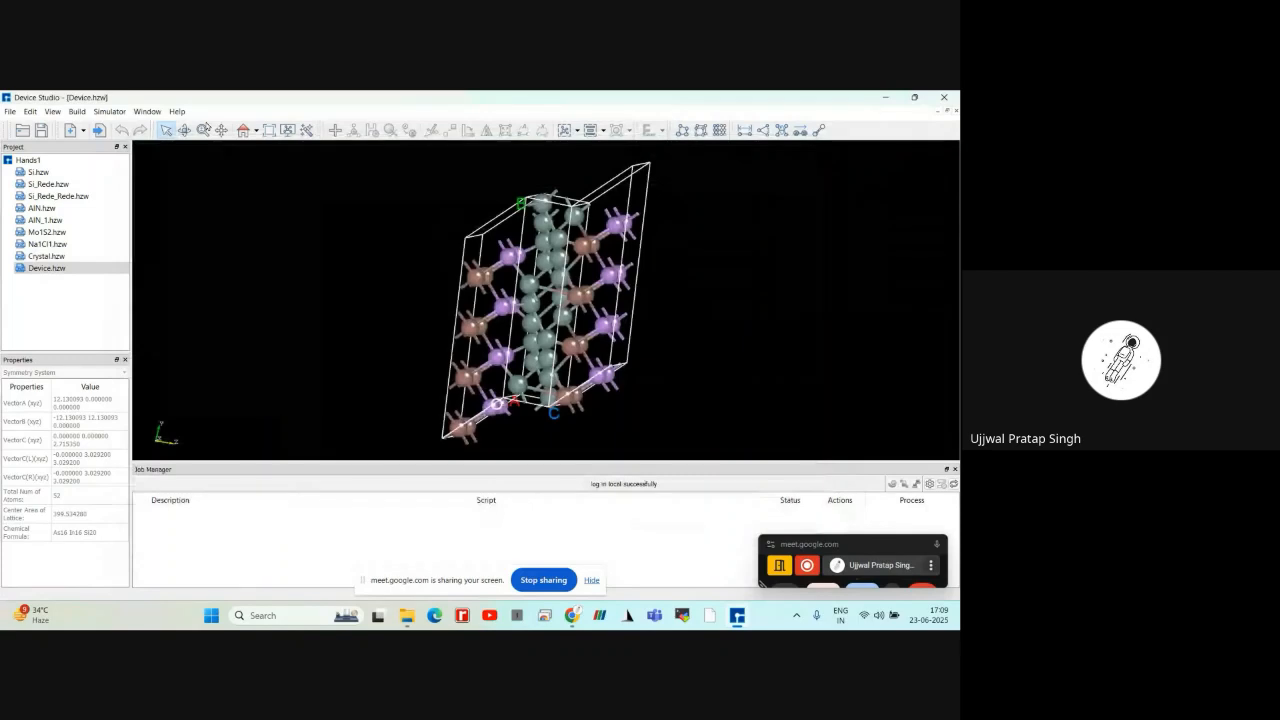
Try placing a benzene ring fragment in a new molecule with its upper-left carbon as the picked atom, and close the molecule editor
{"action": "left_click", "coordinate": [10, 111]}
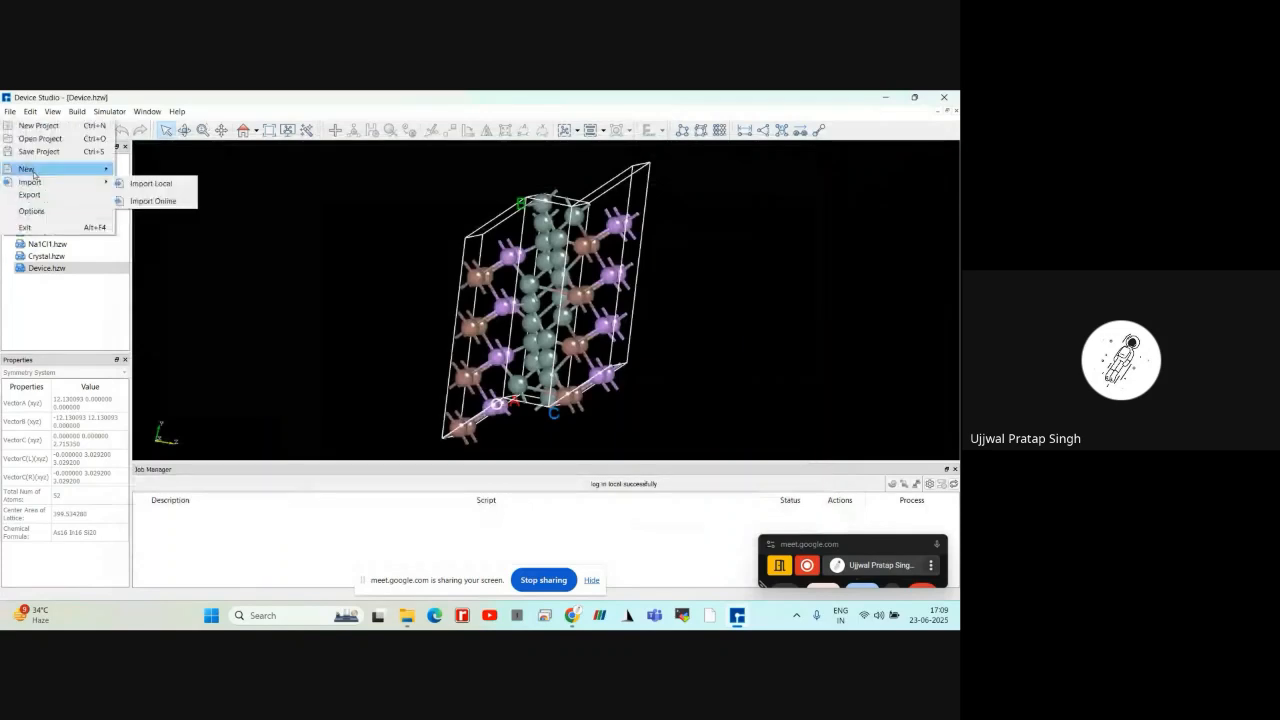
{"action": "mouse_move", "coordinate": [108, 182]}
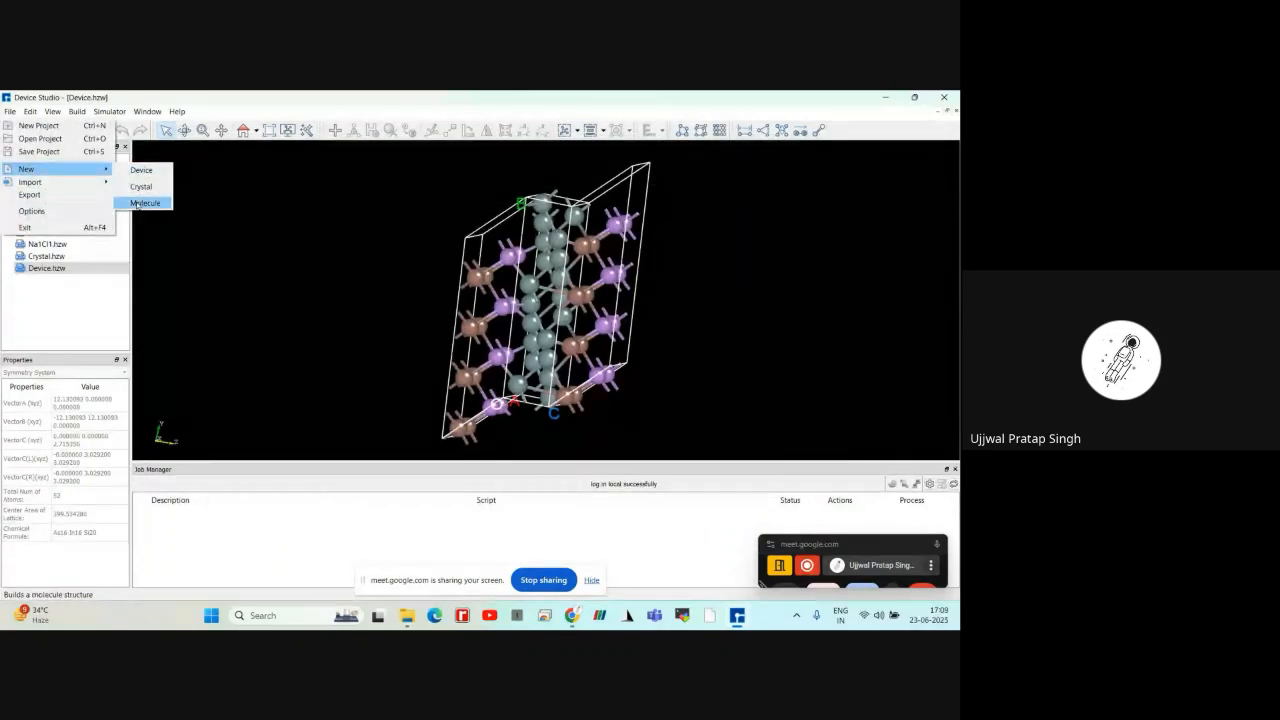
{"action": "left_click", "coordinate": [140, 203]}
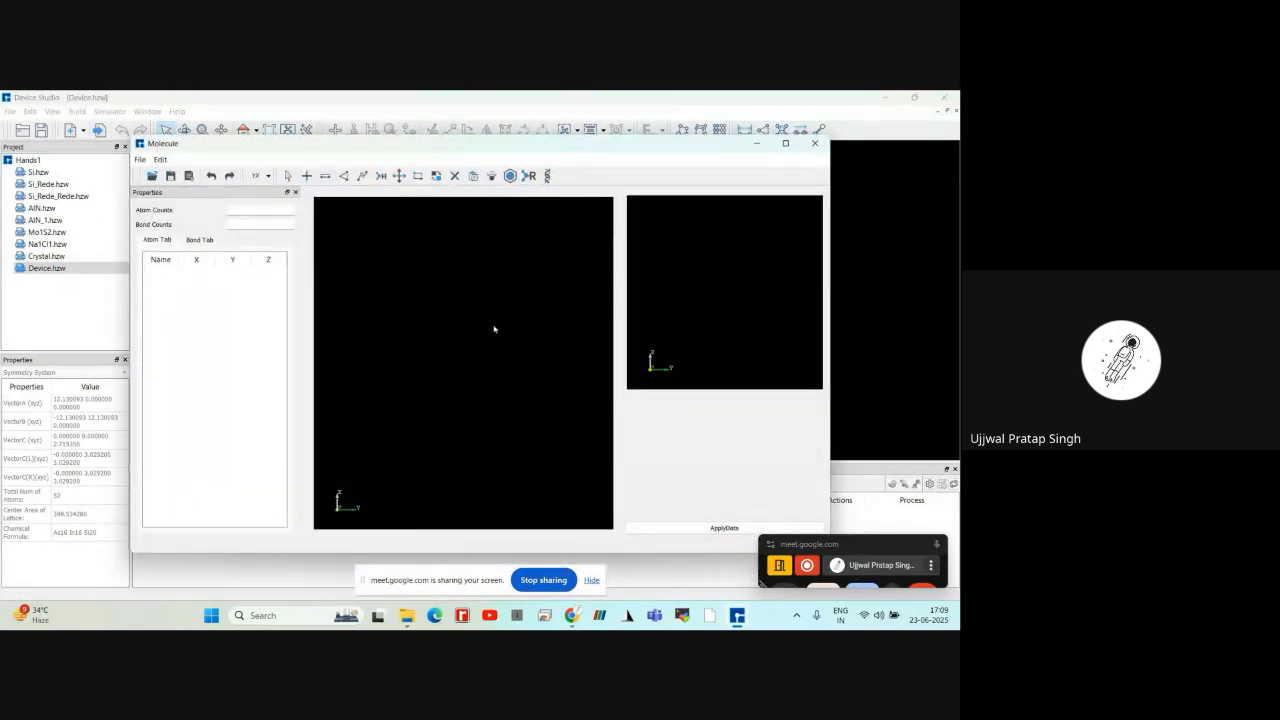
{"action": "left_click", "coordinate": [509, 178]}
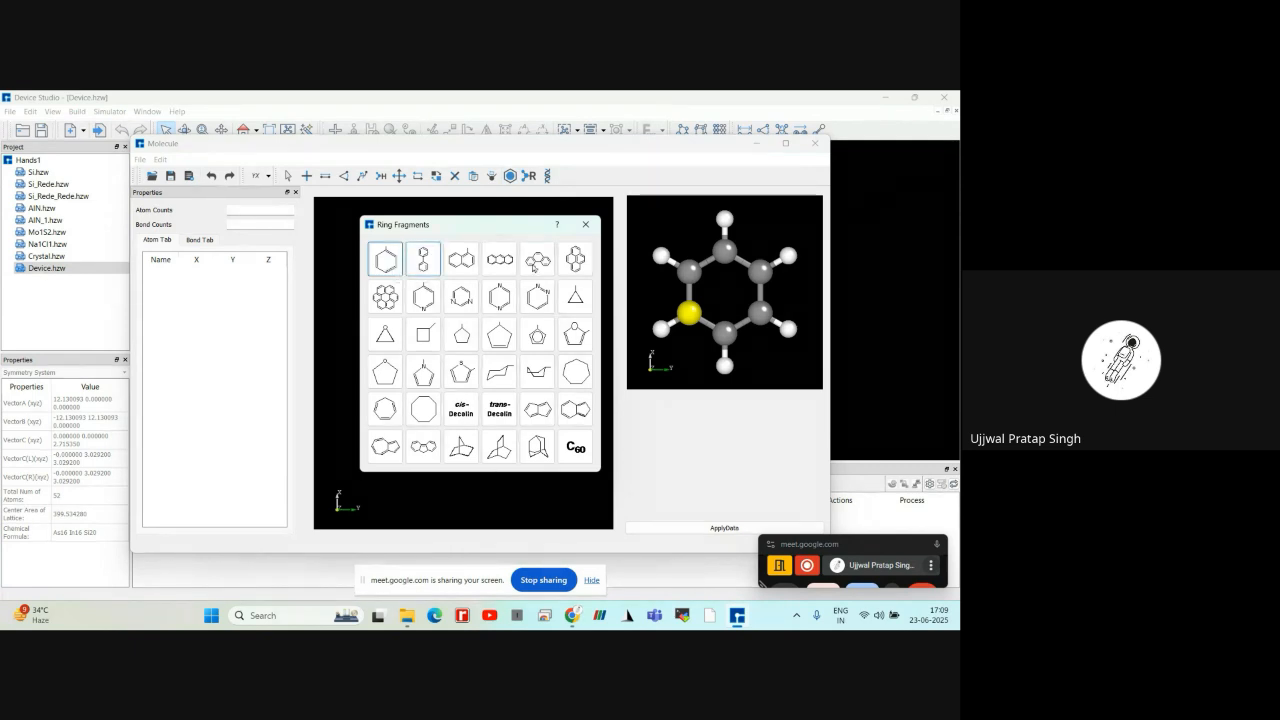
{"action": "left_click", "coordinate": [586, 225]}
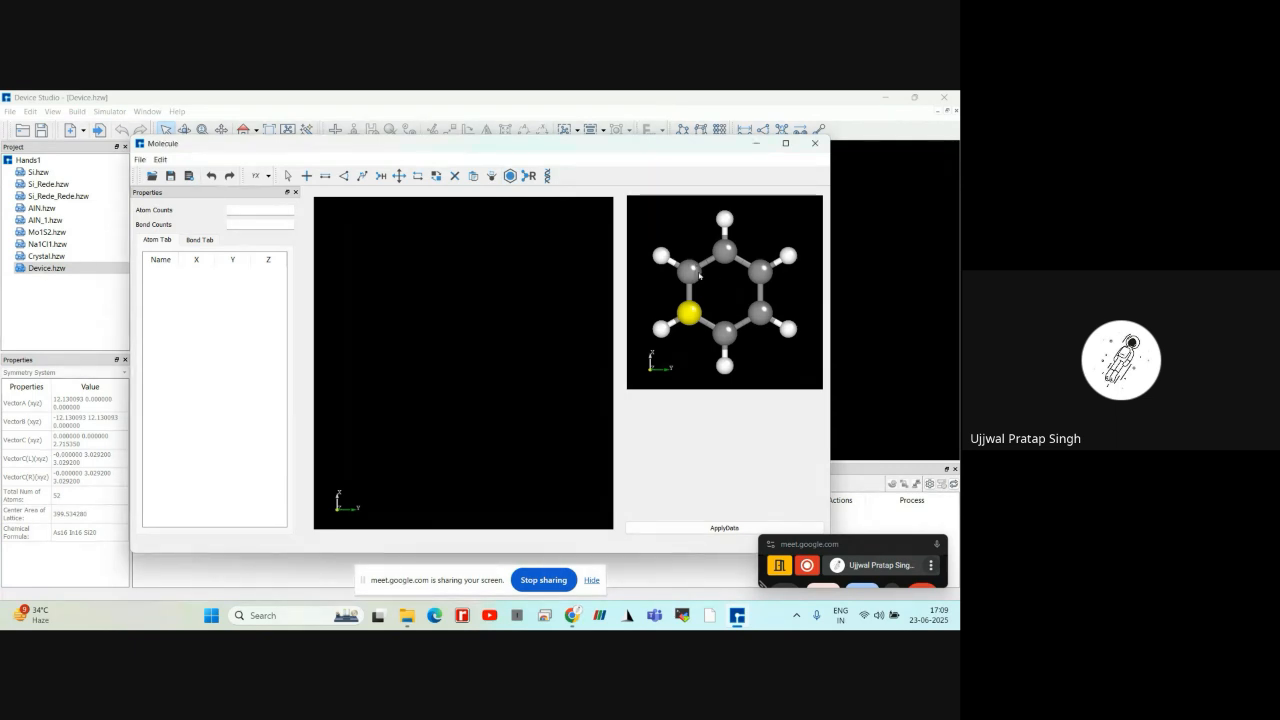
{"action": "left_click", "coordinate": [688, 271]}
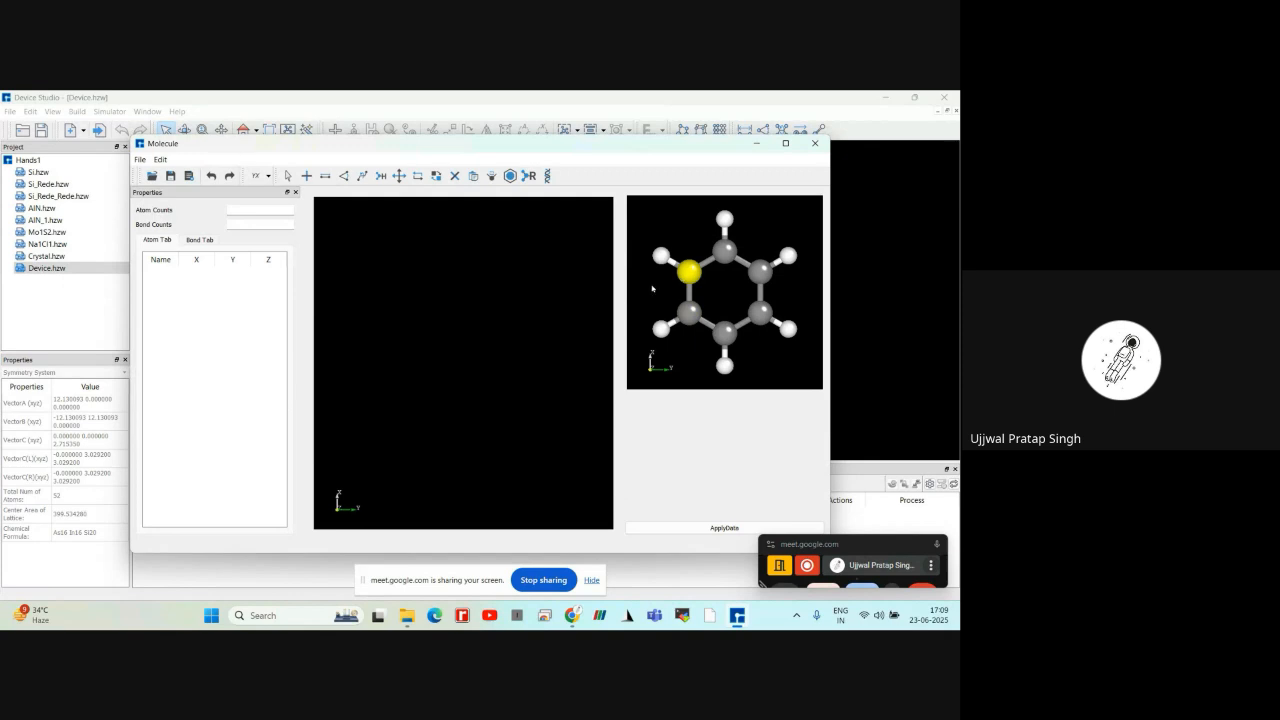
{"action": "left_click", "coordinate": [480, 316]}
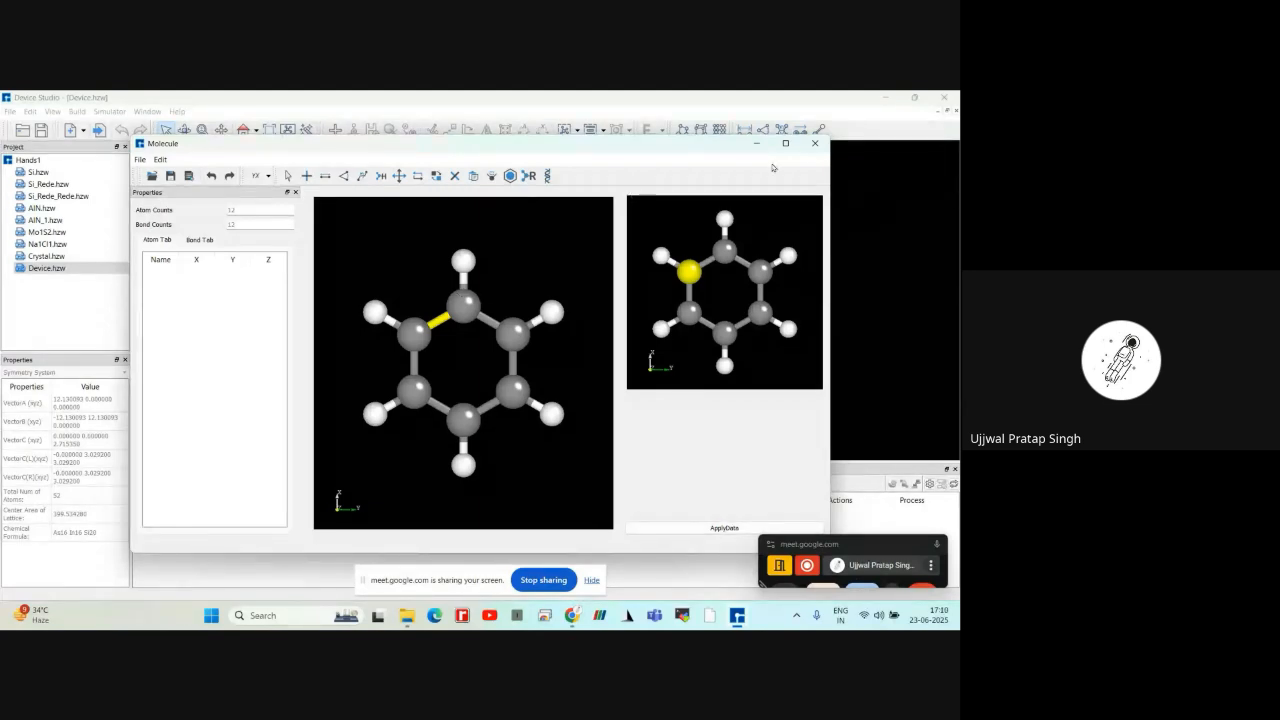
{"action": "left_click", "coordinate": [809, 151]}
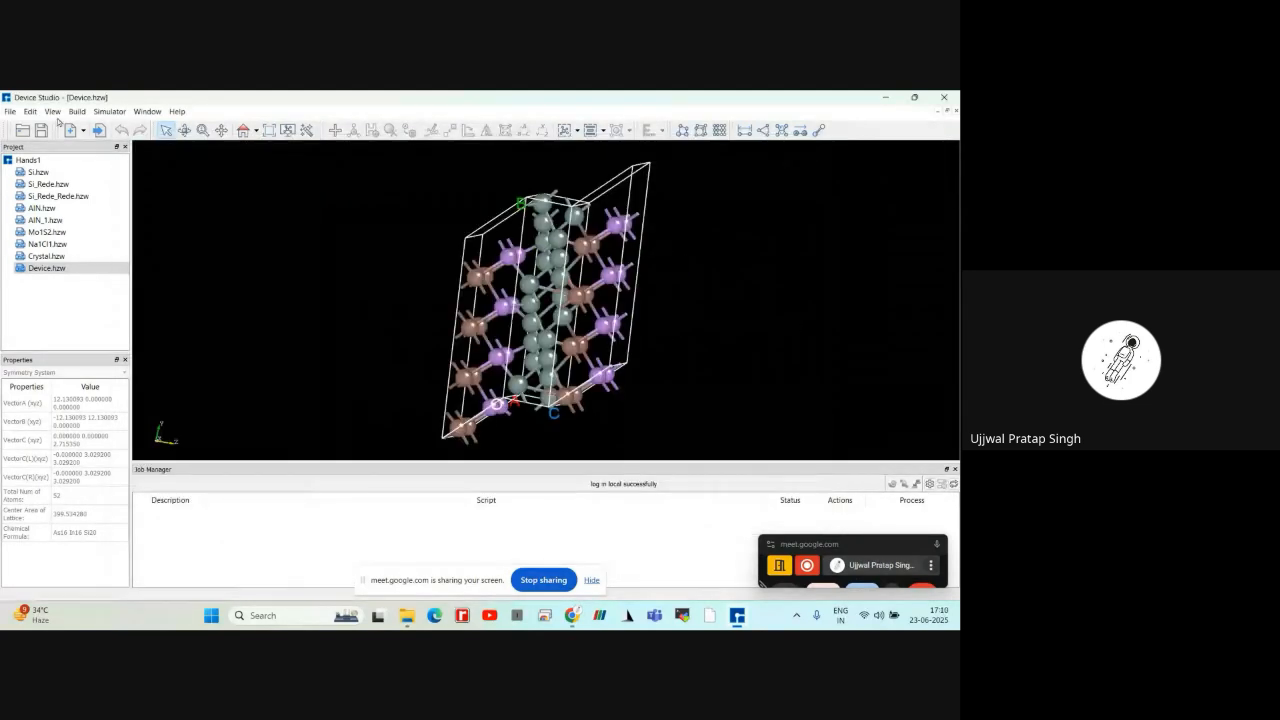
Create a new molecule and place a benzene ring from the ring fragments in the empty workspace
{"action": "left_click", "coordinate": [12, 111]}
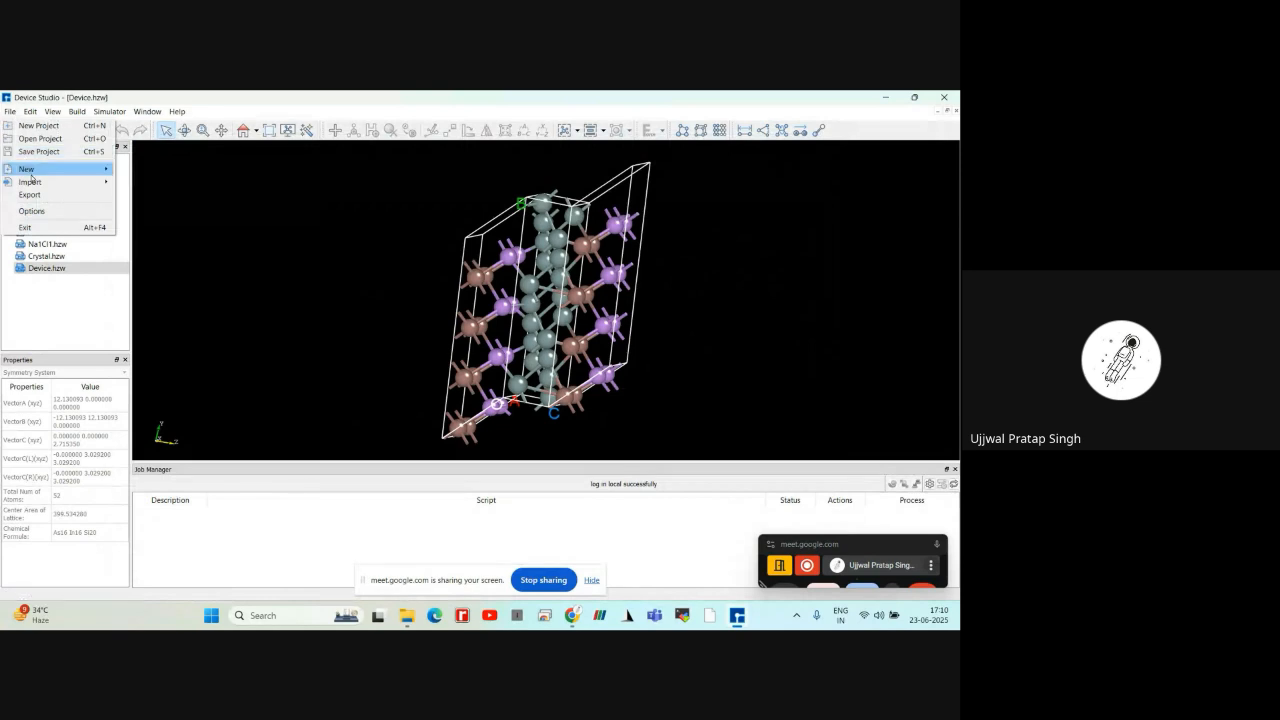
{"action": "mouse_move", "coordinate": [35, 169]}
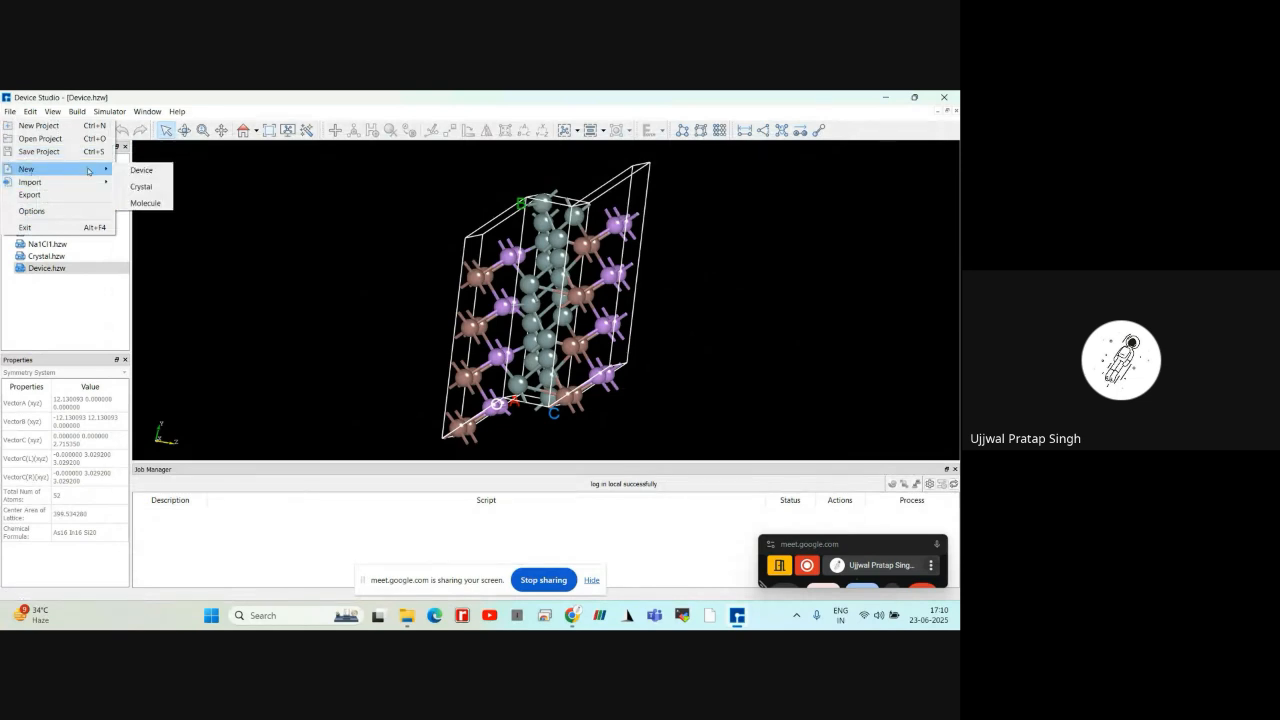
{"action": "left_click", "coordinate": [141, 201]}
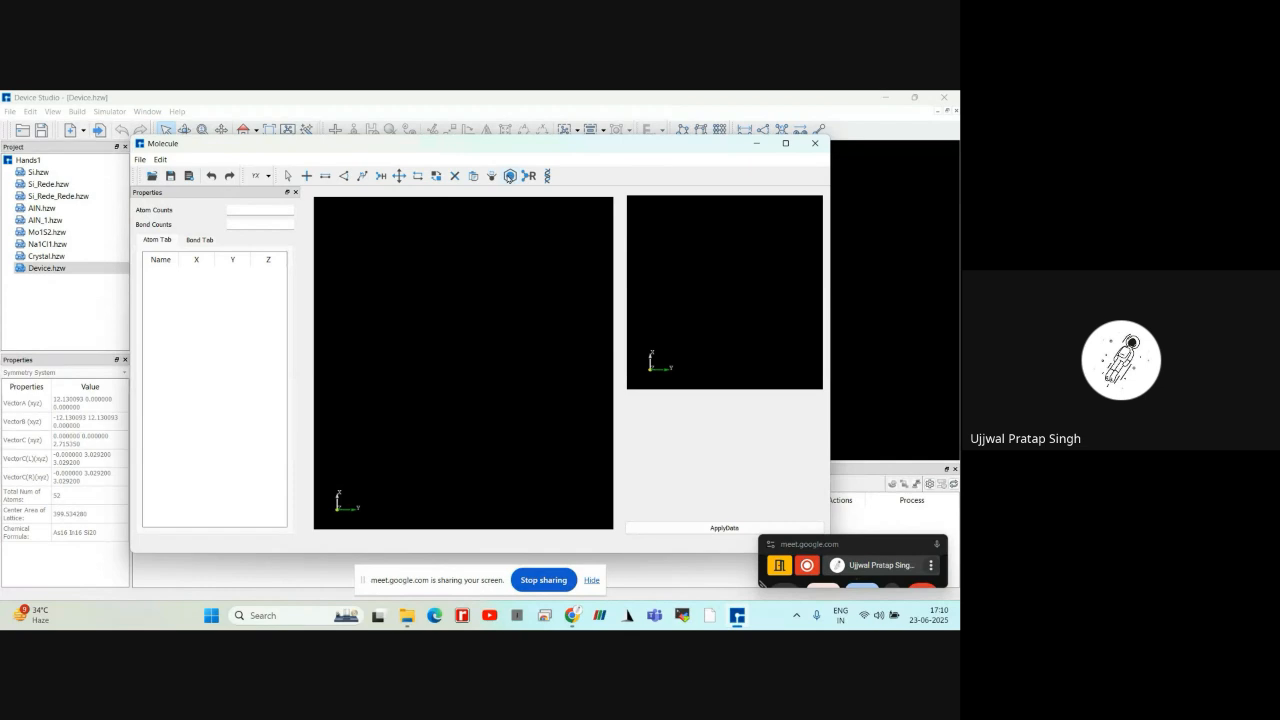
{"action": "left_click", "coordinate": [510, 176]}
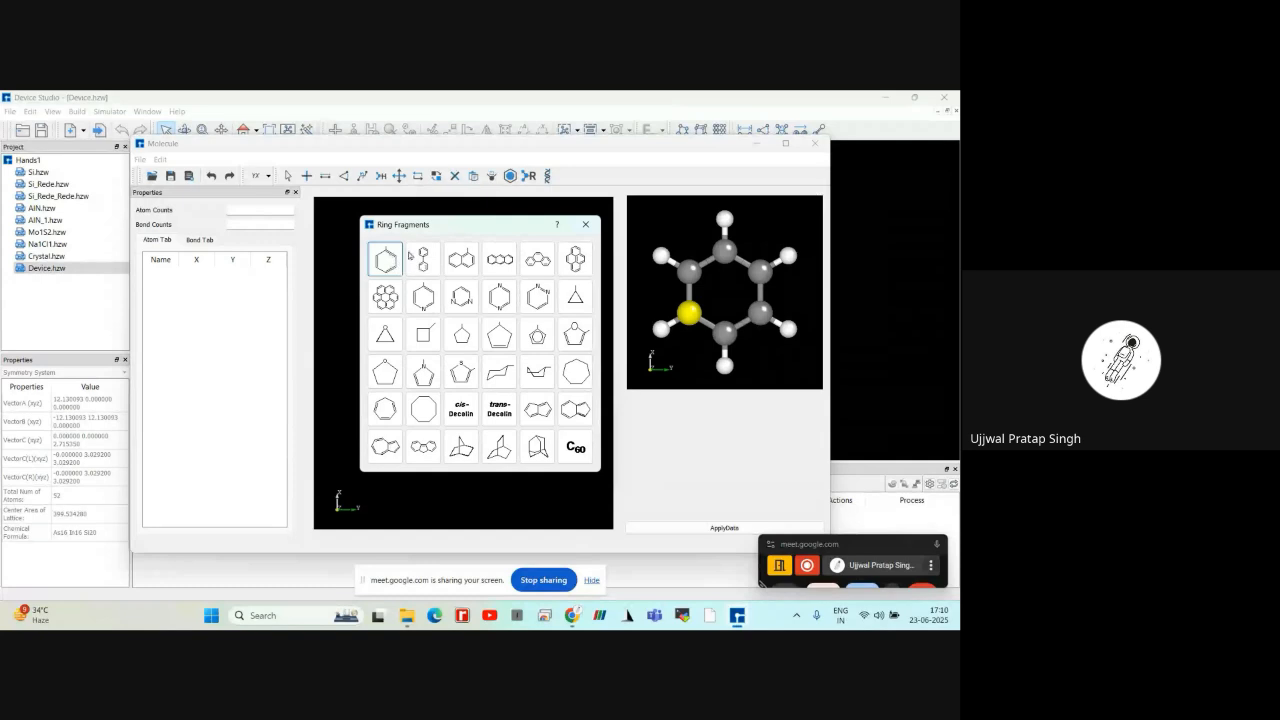
{"action": "left_click", "coordinate": [588, 228]}
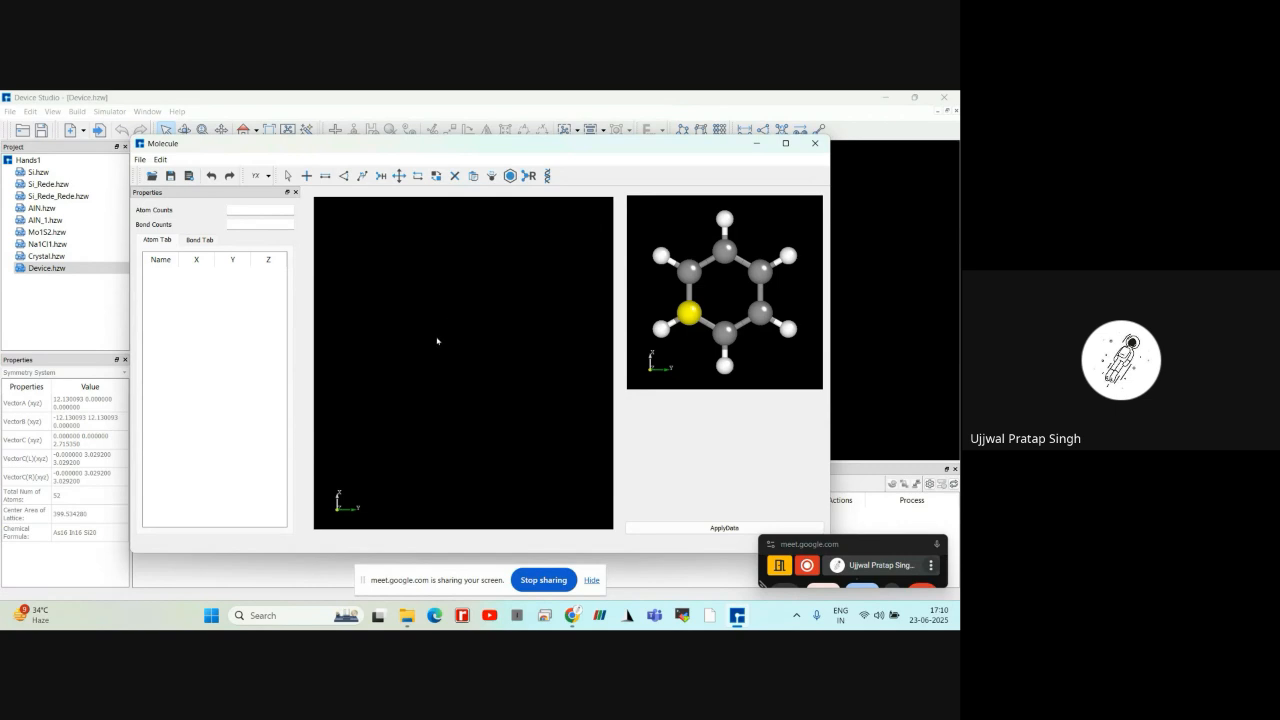
{"action": "left_click", "coordinate": [461, 336]}
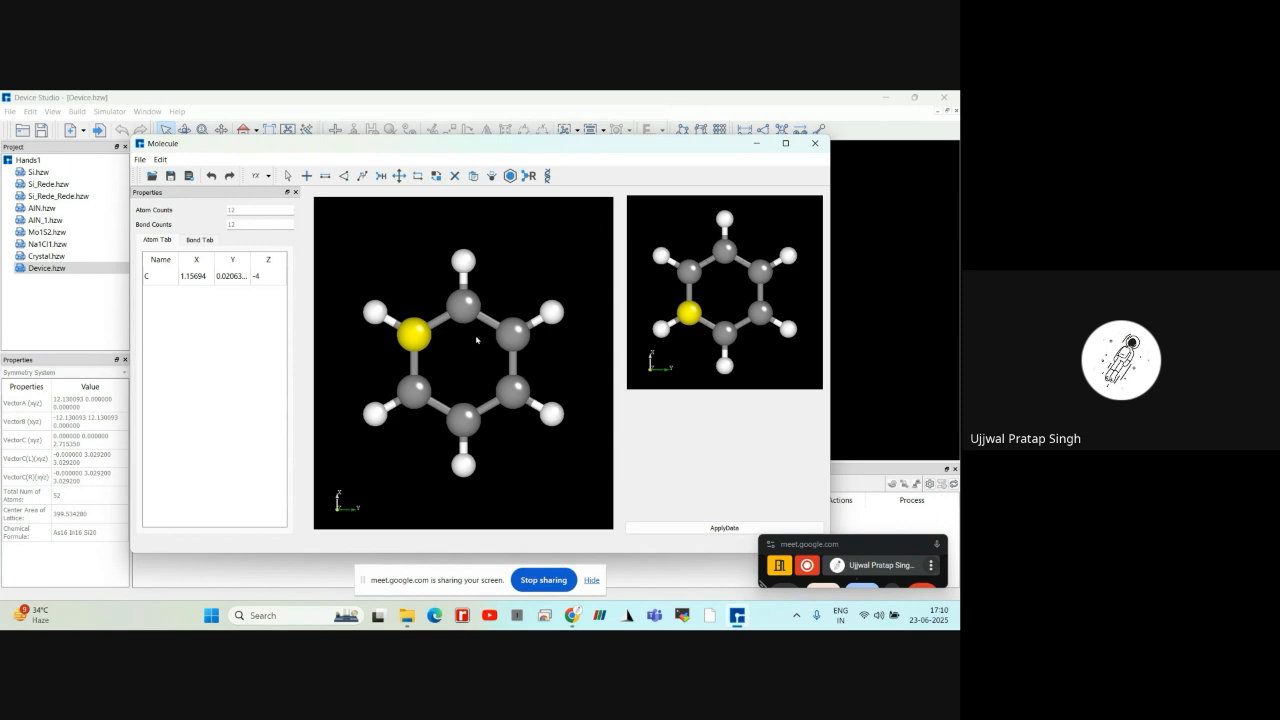
Add two more benzene rings above the first one, and undo both additions
{"action": "scroll", "coordinate": [458, 355], "scroll_direction": "down", "scroll_amount": 2}
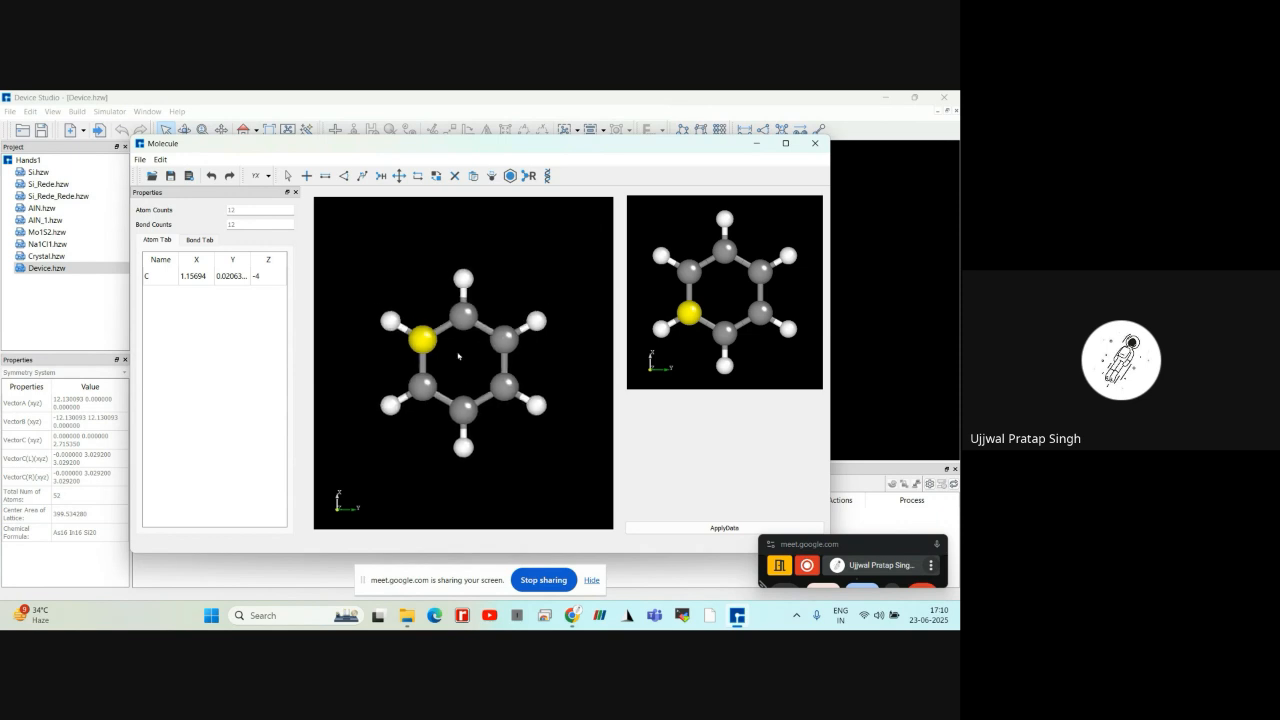
{"action": "right_click_drag", "start_coordinate": [457, 263], "coordinate": [458, 284]}
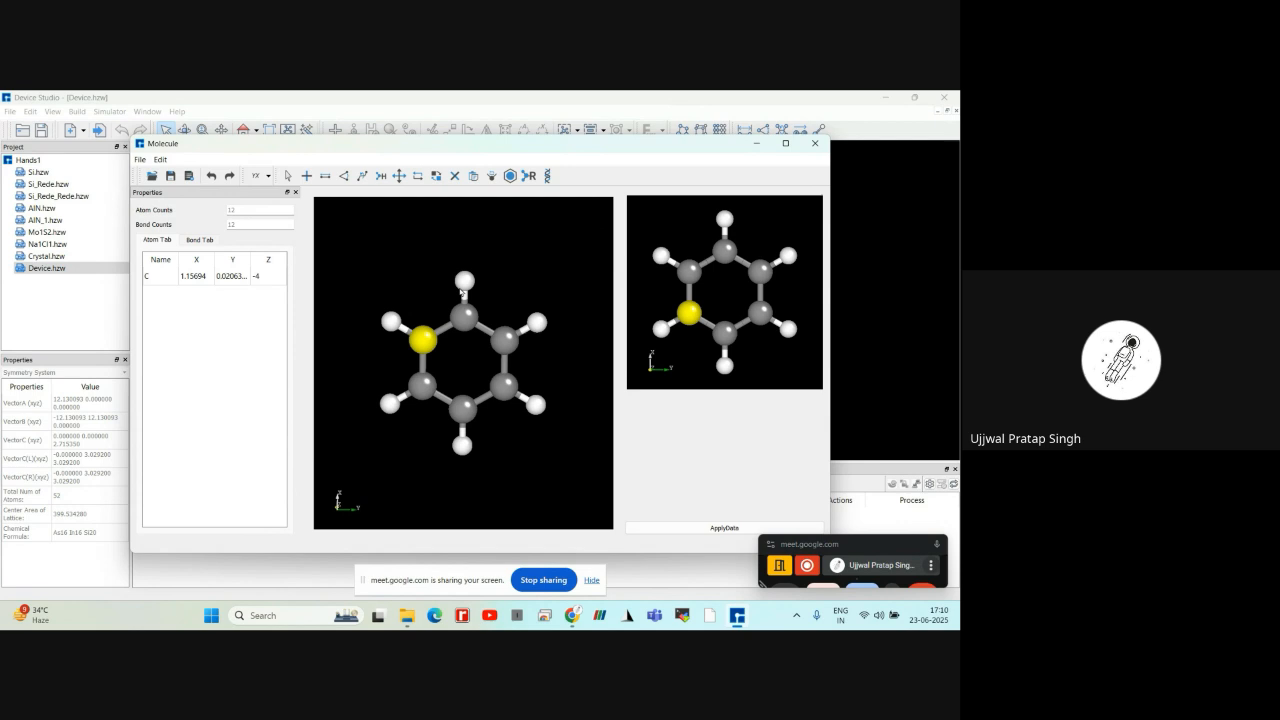
{"action": "left_click", "coordinate": [407, 253]}
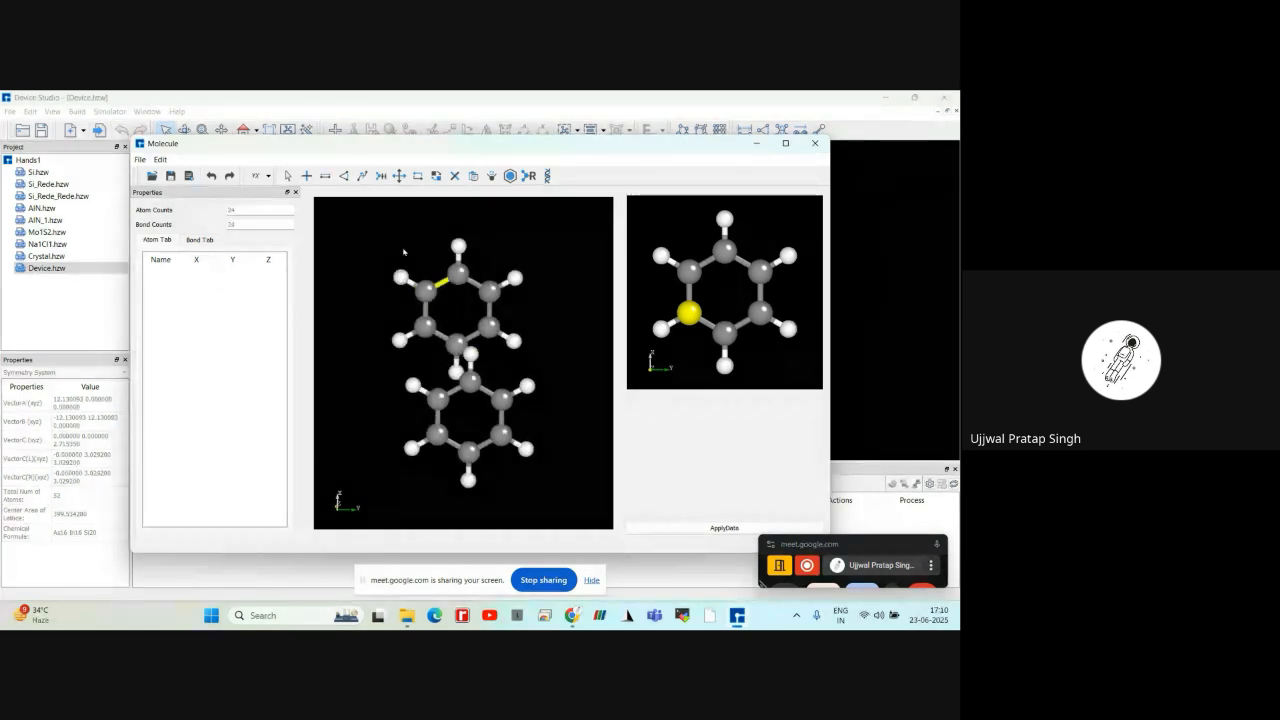
{"action": "left_click", "coordinate": [404, 252]}
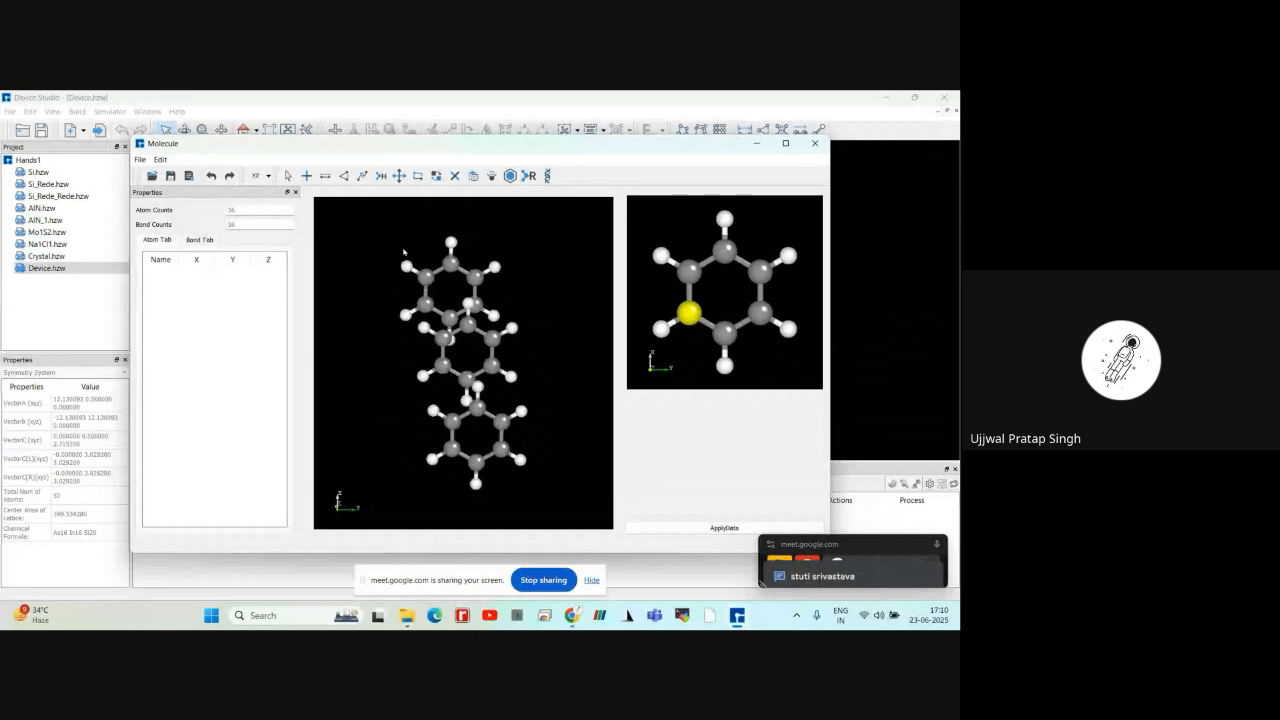
{"action": "left_click", "coordinate": [214, 178]}
{"action": "left_click", "coordinate": [214, 178]}
Try to modify the bond angle of the benzene ring at its upper-left carbon and the hydrogen attached to it
{"action": "scroll", "coordinate": [457, 336], "scroll_direction": "down", "scroll_amount": 1}
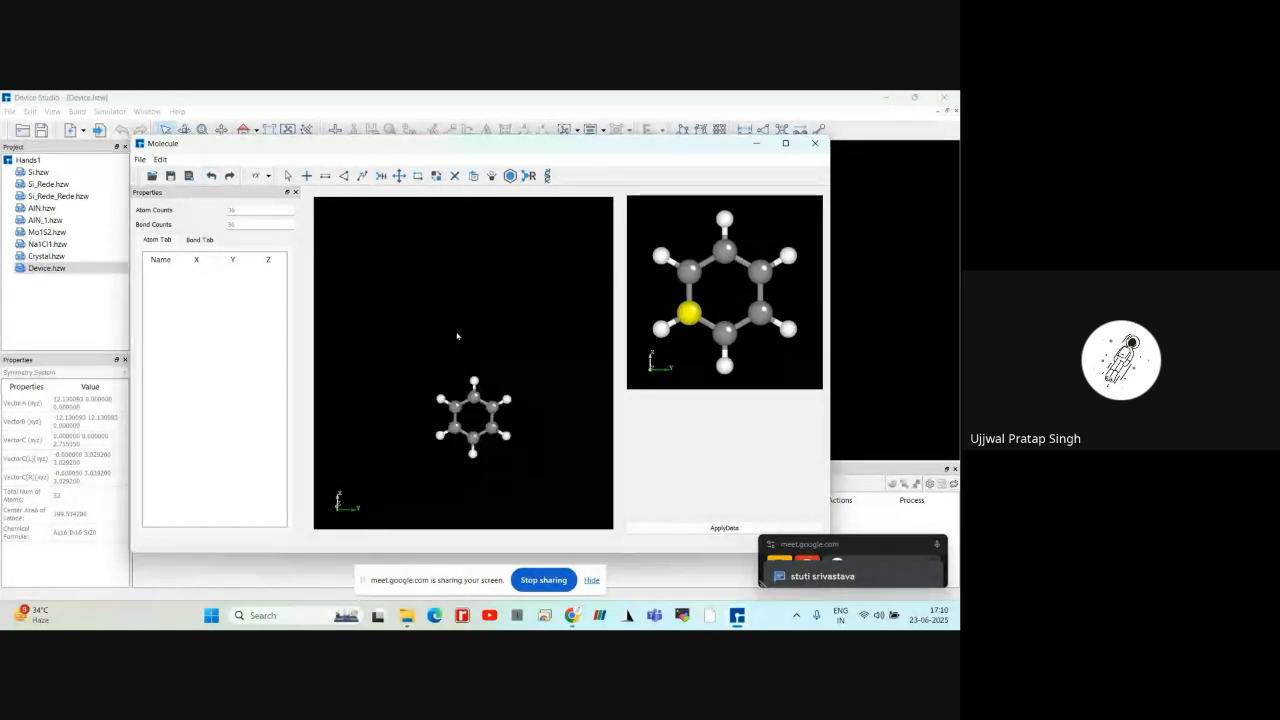
{"action": "scroll", "coordinate": [457, 336], "scroll_direction": "up", "scroll_amount": 2}
{"action": "left_click_drag", "start_coordinate": [580, 401], "coordinate": [543, 356]}
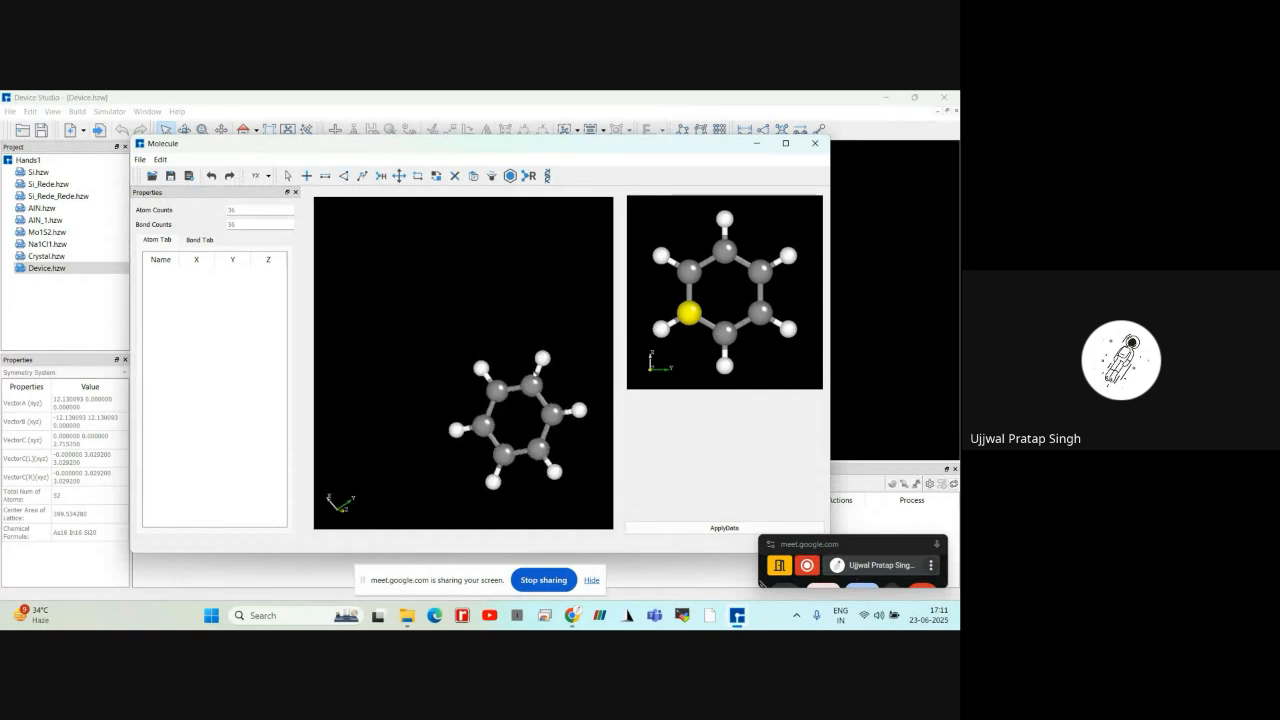
{"action": "left_click", "coordinate": [345, 178]}
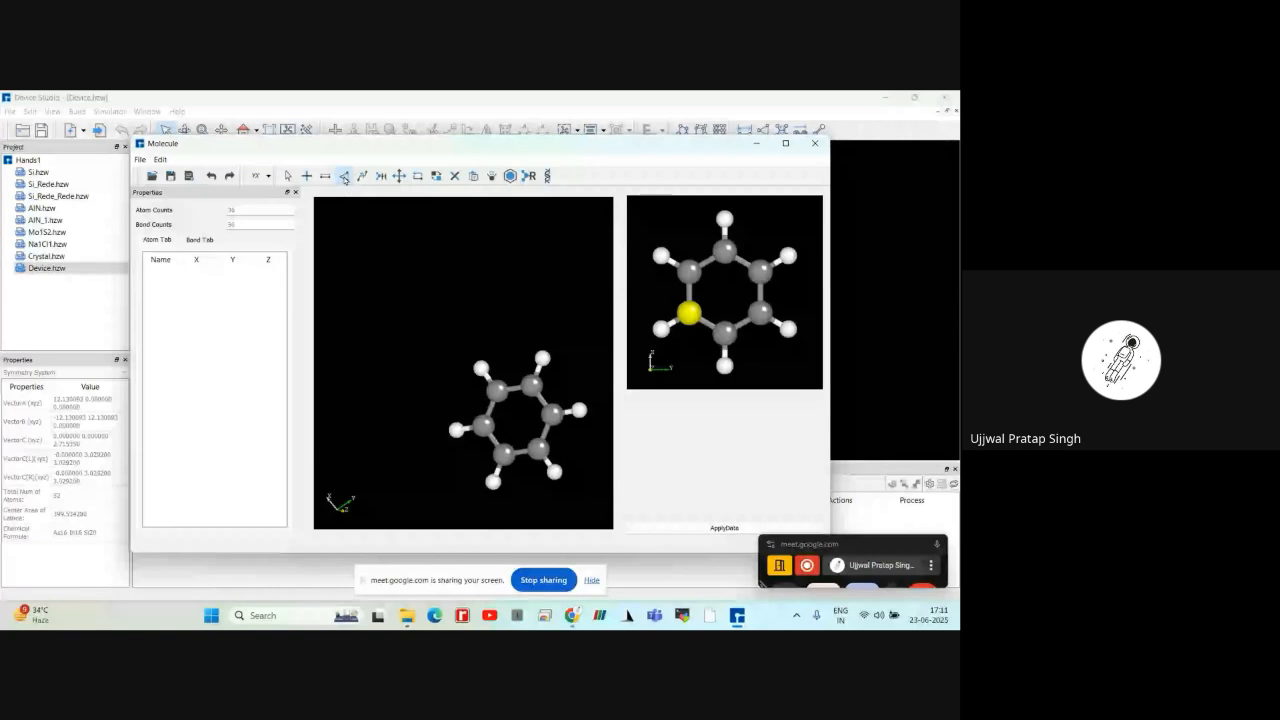
{"action": "left_click", "coordinate": [498, 392]}
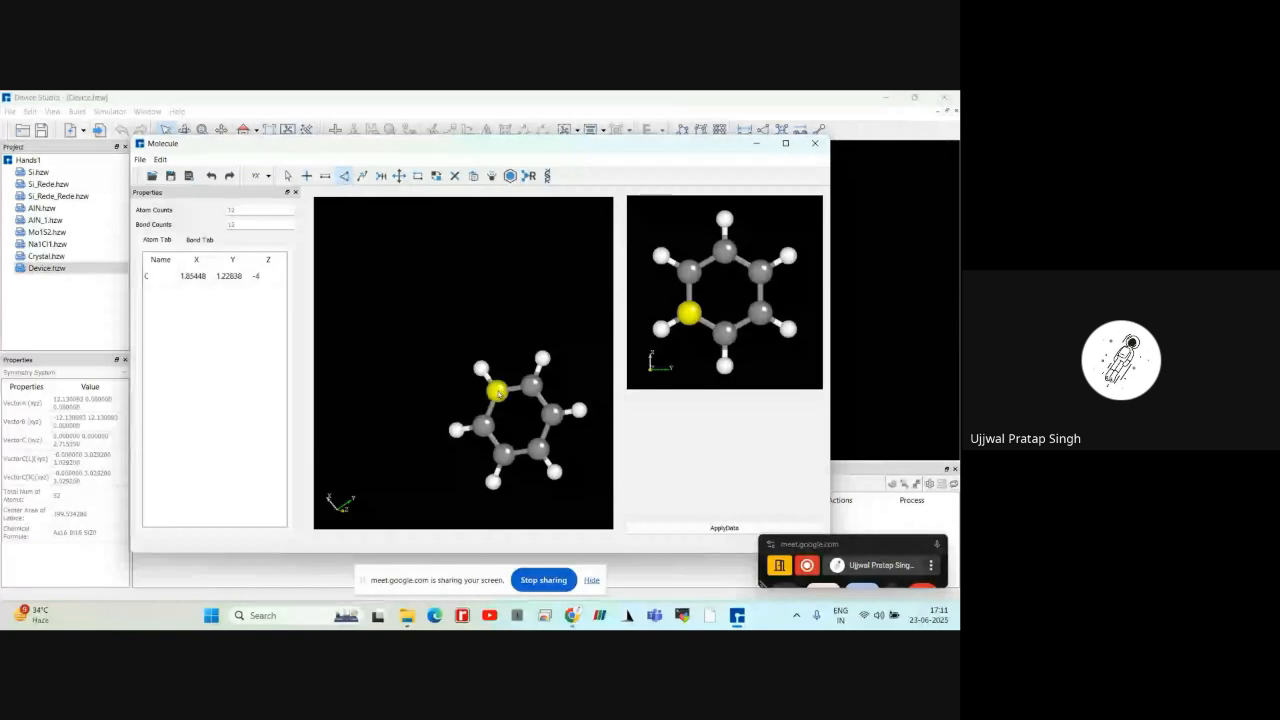
{"action": "left_click", "coordinate": [482, 369]}
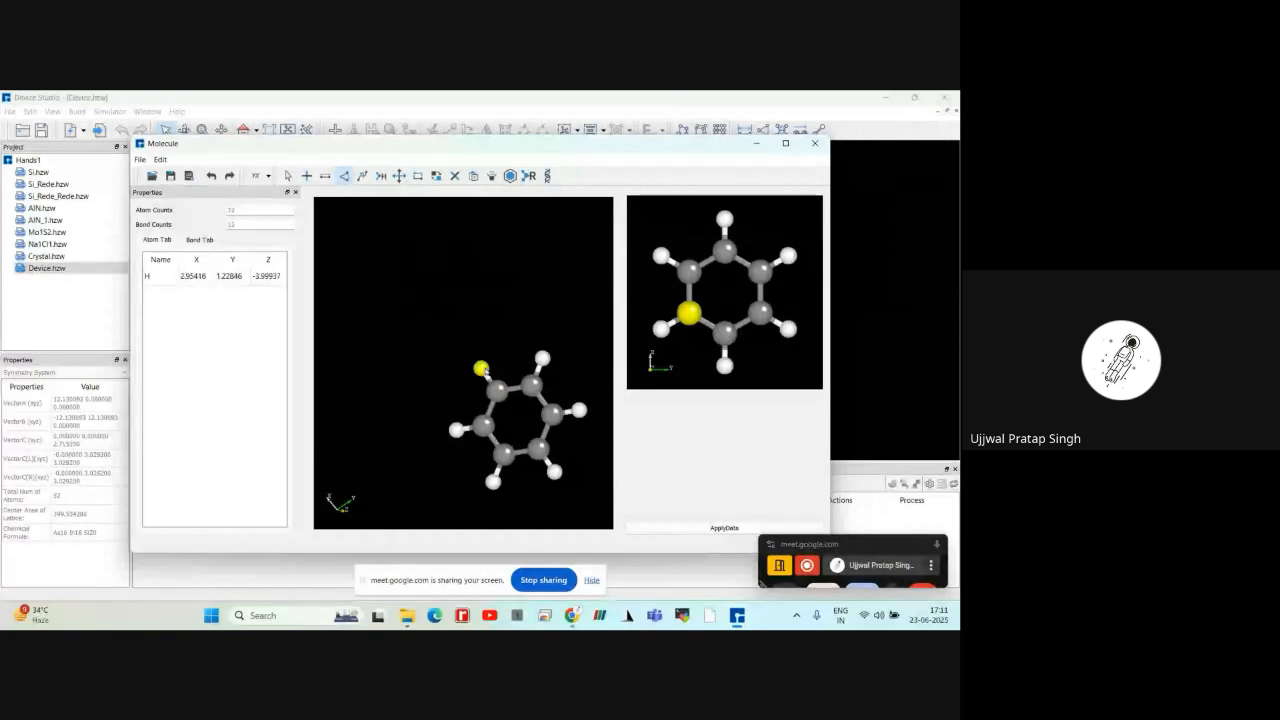
{"action": "left_click", "coordinate": [498, 392]}
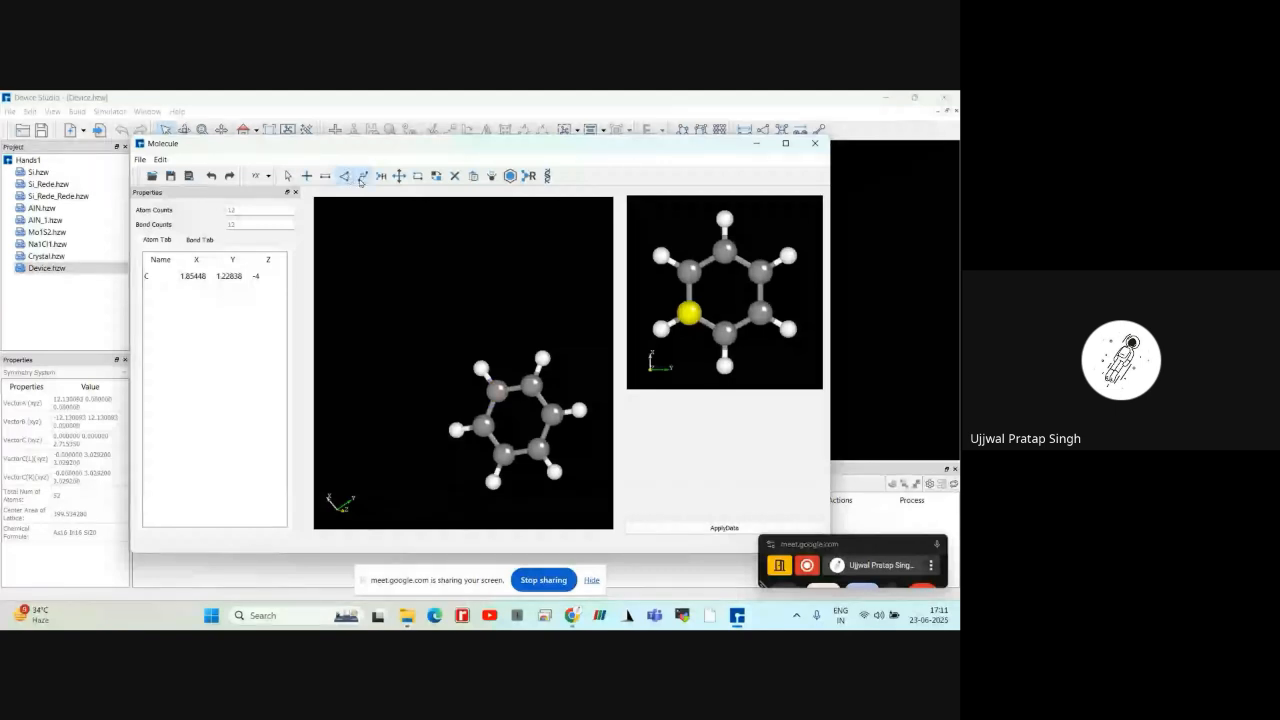
{"action": "left_click", "coordinate": [362, 177]}
{"action": "left_click", "coordinate": [481, 368]}
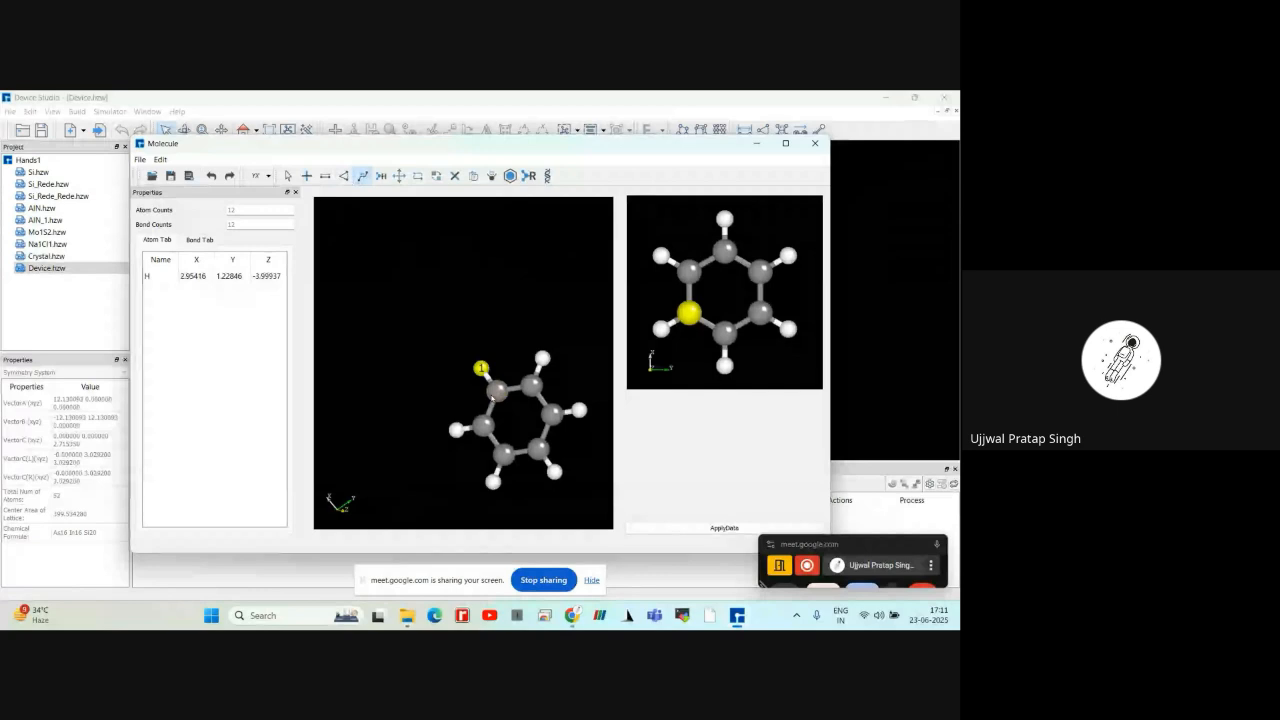
{"action": "left_click", "coordinate": [493, 398]}
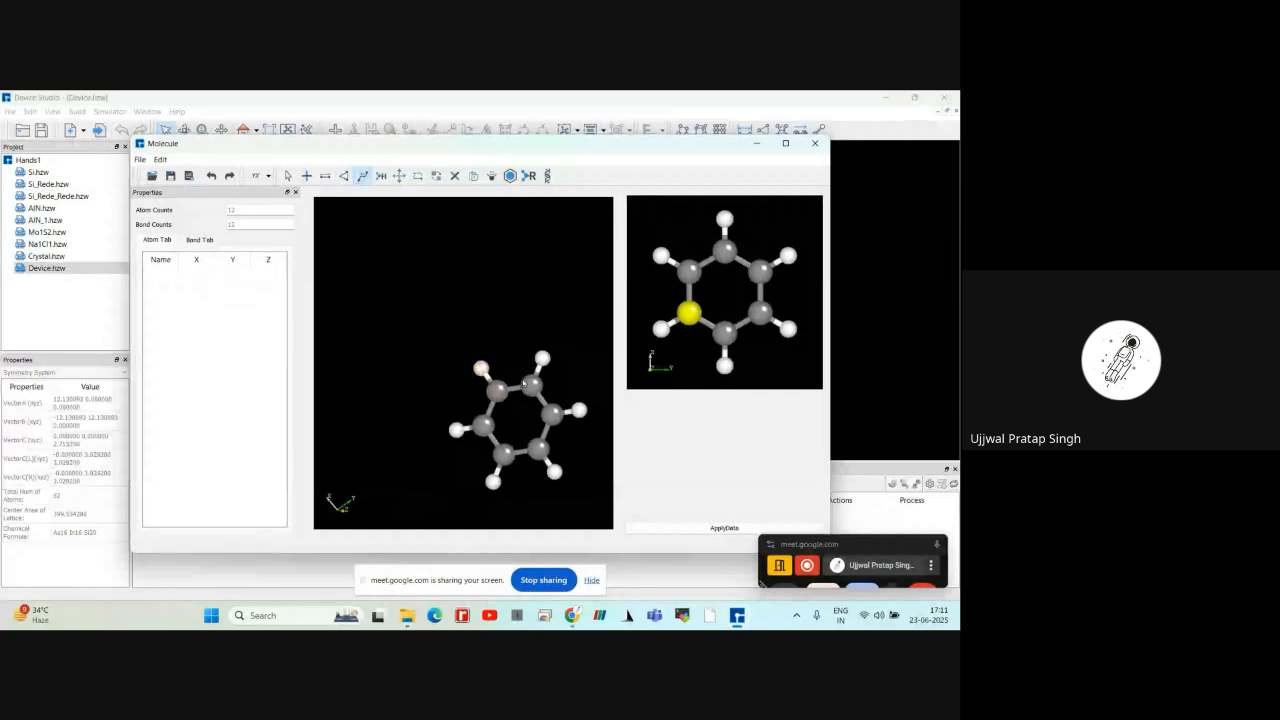
{"action": "scroll", "coordinate": [597, 514], "scroll_direction": "up", "scroll_amount": 3}
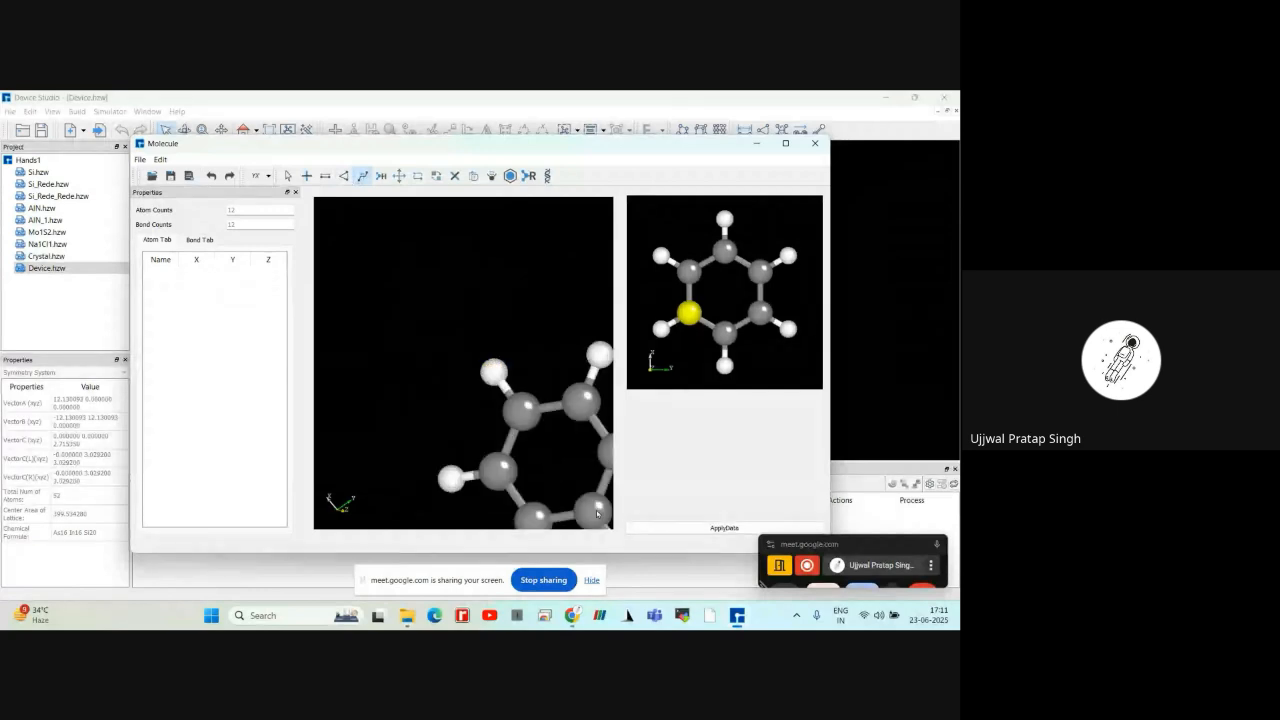
{"action": "scroll", "coordinate": [597, 514], "scroll_direction": "down", "scroll_amount": 1}
{"action": "left_click_drag", "start_coordinate": [597, 514], "coordinate": [529, 368]}
{"action": "scroll", "coordinate": [529, 368], "scroll_direction": "down", "scroll_amount": 2}
{"action": "left_click_drag", "start_coordinate": [463, 344], "coordinate": [498, 390]}
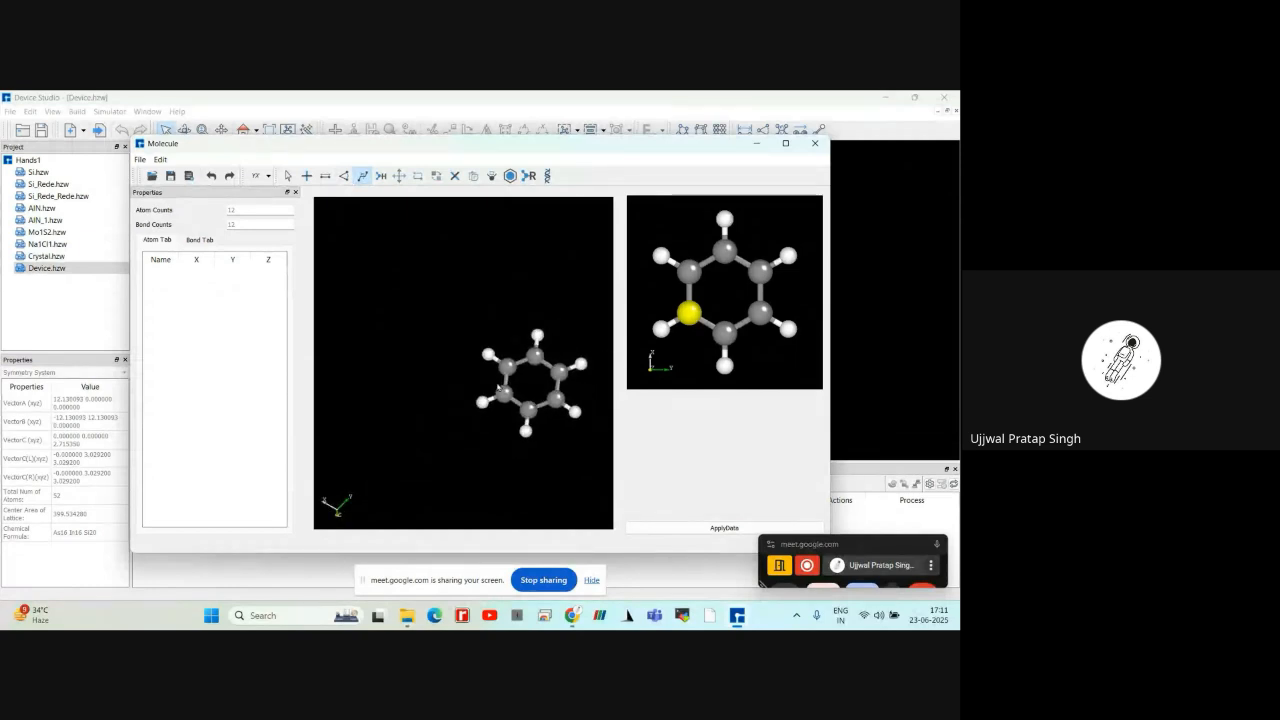
{"action": "scroll", "coordinate": [498, 388], "scroll_direction": "up", "scroll_amount": 3}
{"action": "left_click", "coordinate": [528, 373]}
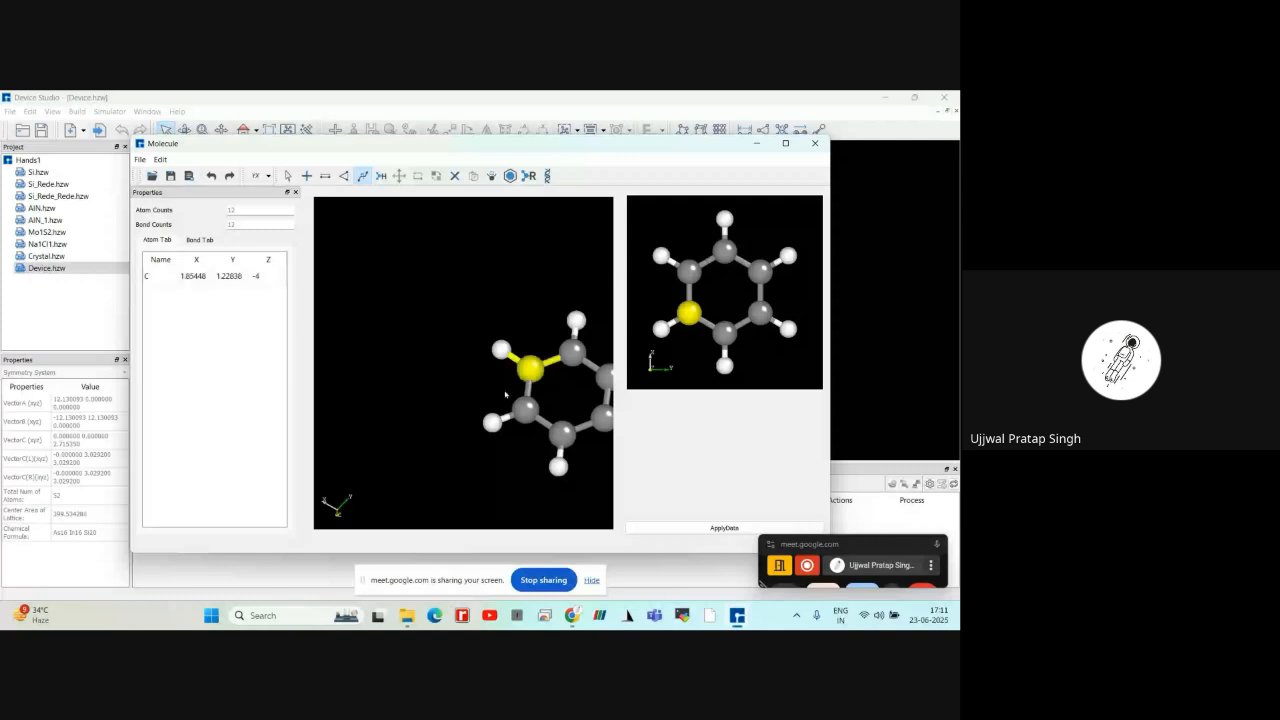
{"action": "scroll", "coordinate": [505, 395], "scroll_direction": "down", "scroll_amount": 3}
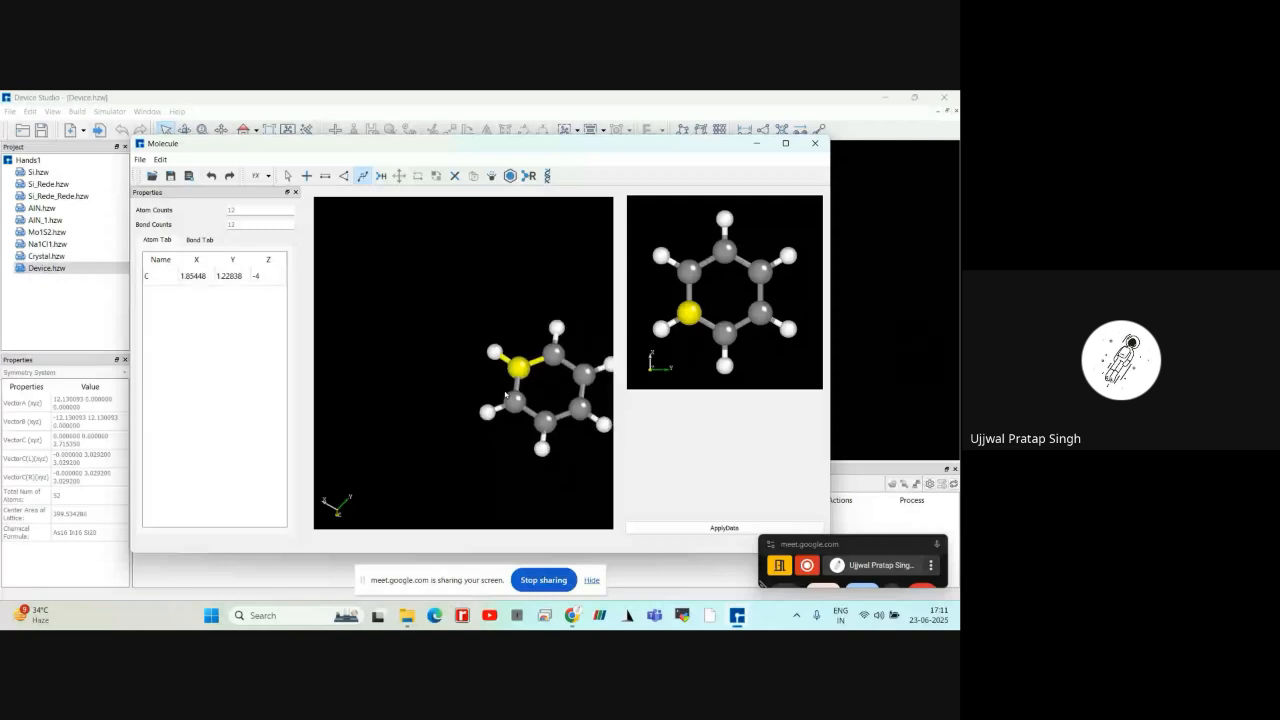
{"action": "left_click", "coordinate": [561, 436]}
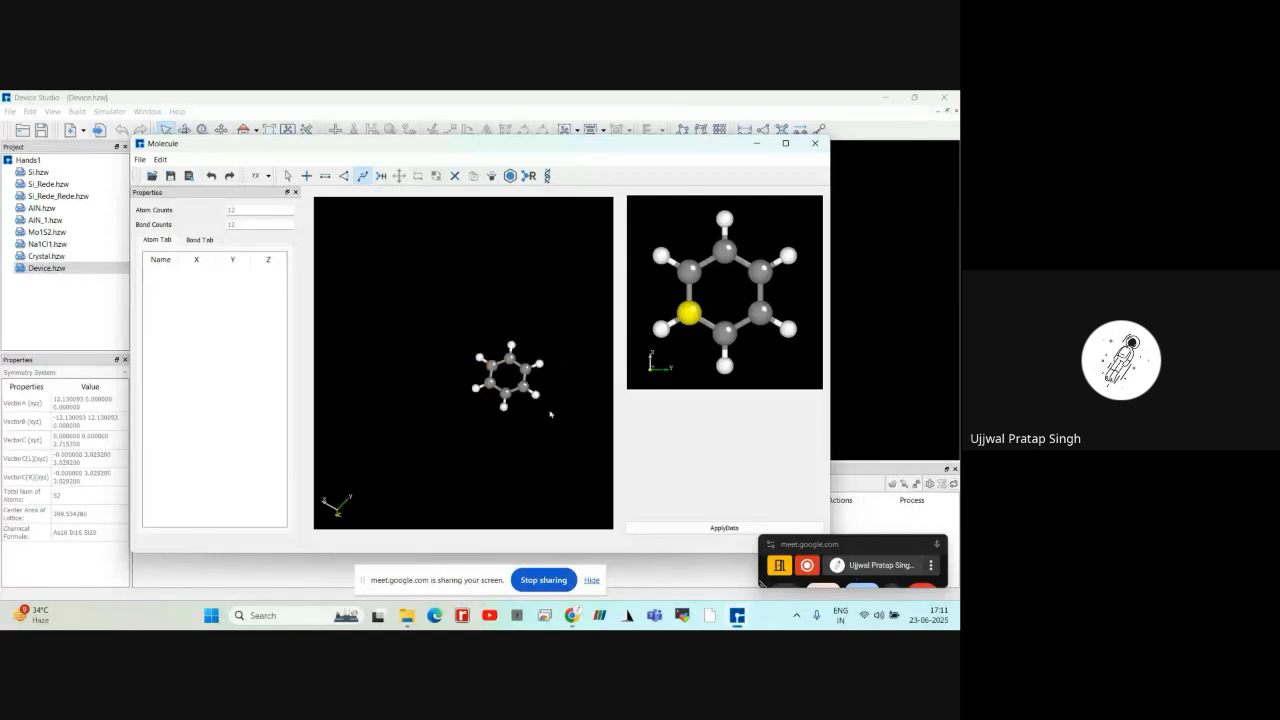
Open the bond settings for the benzene ring's topmost hydrogen and the carbon it is attached to
{"action": "left_click", "coordinate": [322, 181]}
{"action": "scroll", "coordinate": [519, 388], "scroll_direction": "up", "scroll_amount": 1}
{"action": "scroll", "coordinate": [519, 388], "scroll_direction": "up", "scroll_amount": 1}
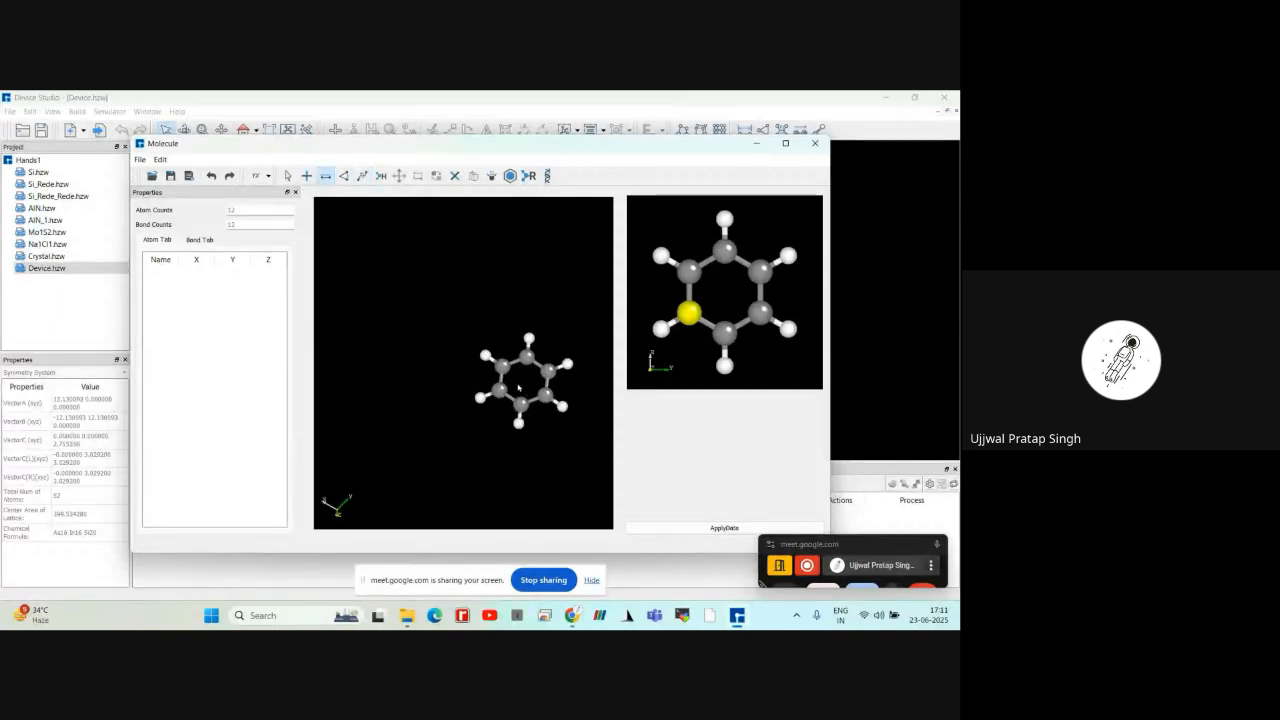
{"action": "left_click", "coordinate": [529, 339]}
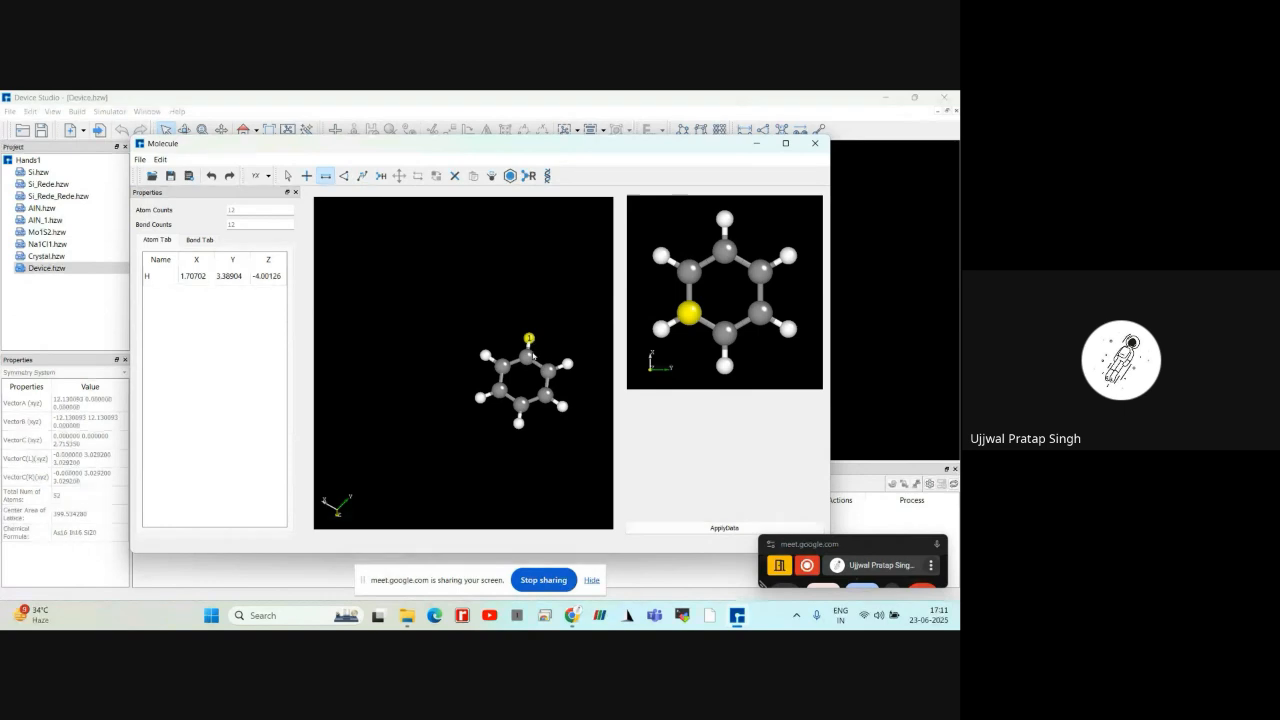
{"action": "left_click", "coordinate": [526, 357]}
{"action": "left_click", "coordinate": [582, 272]}
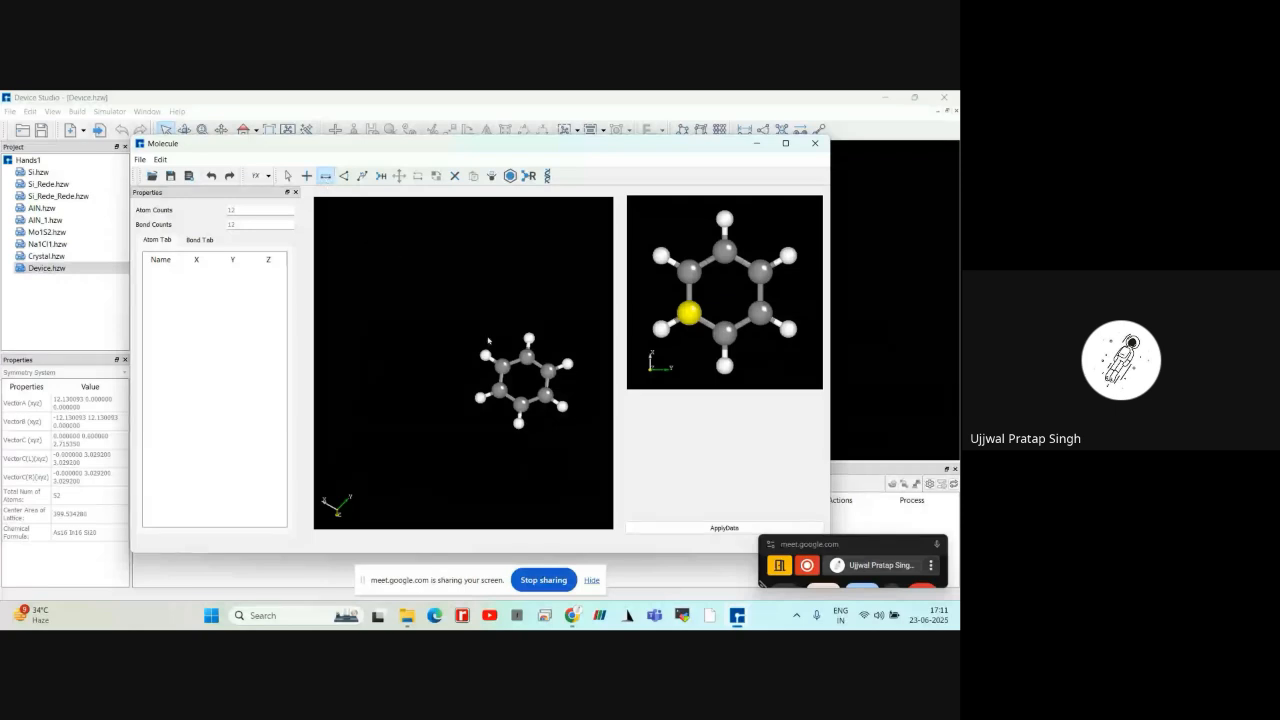
{"action": "scroll", "coordinate": [530, 373], "scroll_direction": "up", "scroll_amount": 1}
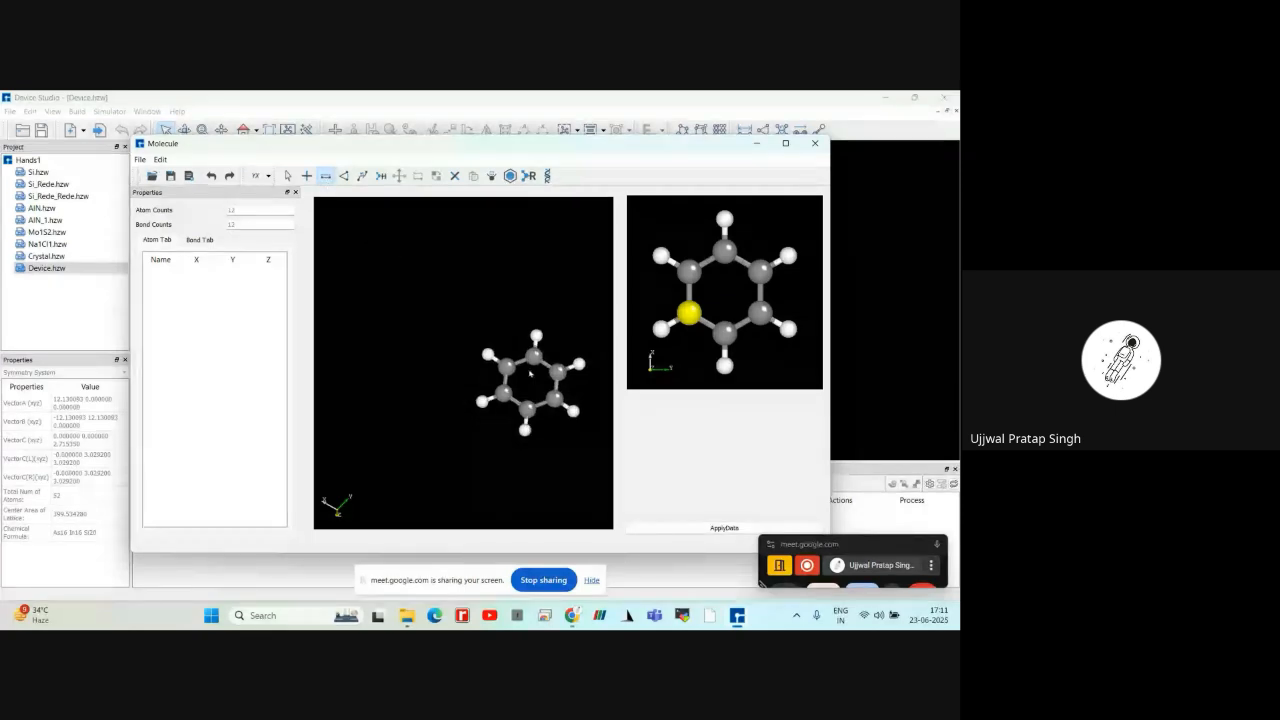
{"action": "scroll", "coordinate": [530, 373], "scroll_direction": "up", "scroll_amount": 3}
{"action": "left_click", "coordinate": [563, 326]}
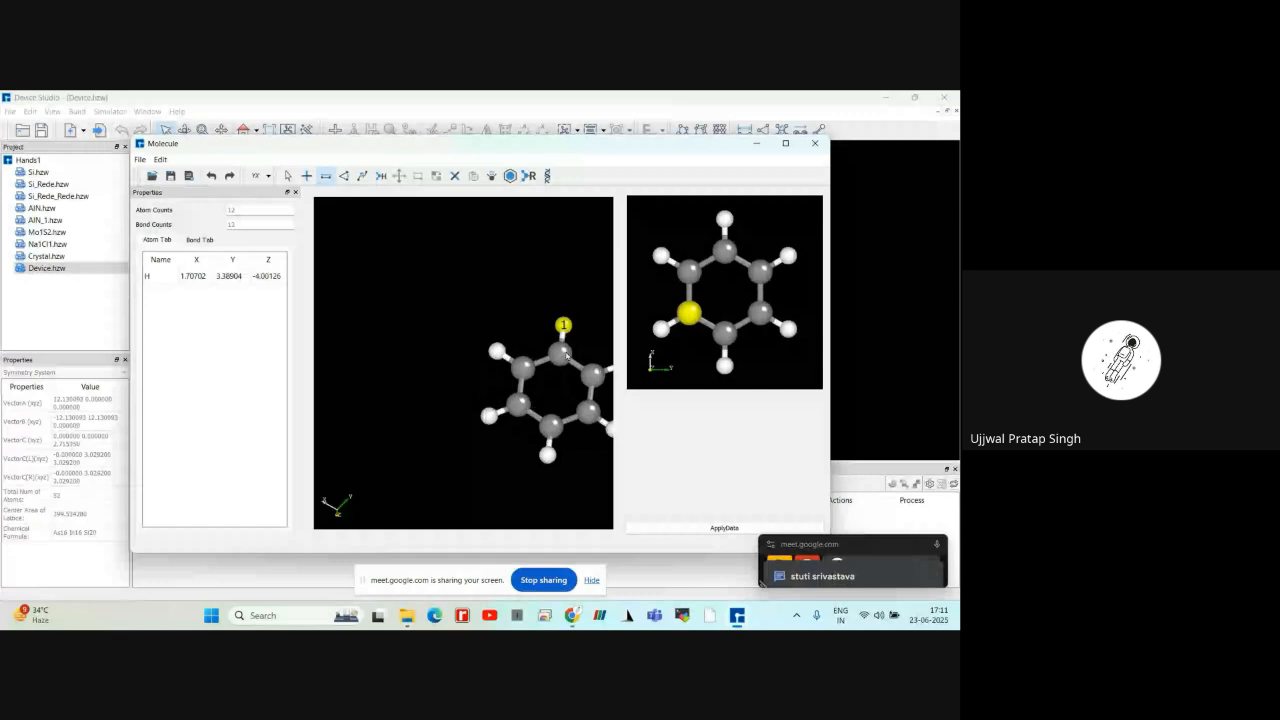
{"action": "left_click", "coordinate": [566, 354]}
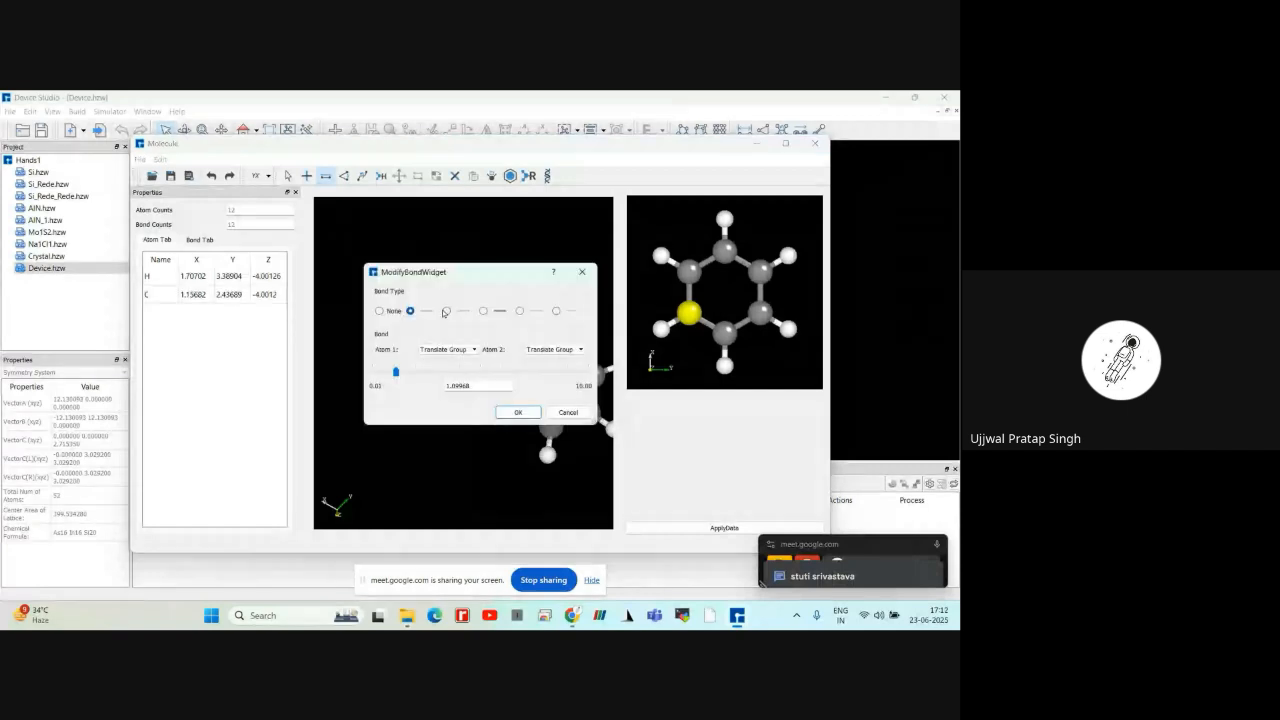
{"action": "left_click_drag", "start_coordinate": [442, 273], "coordinate": [310, 248]}
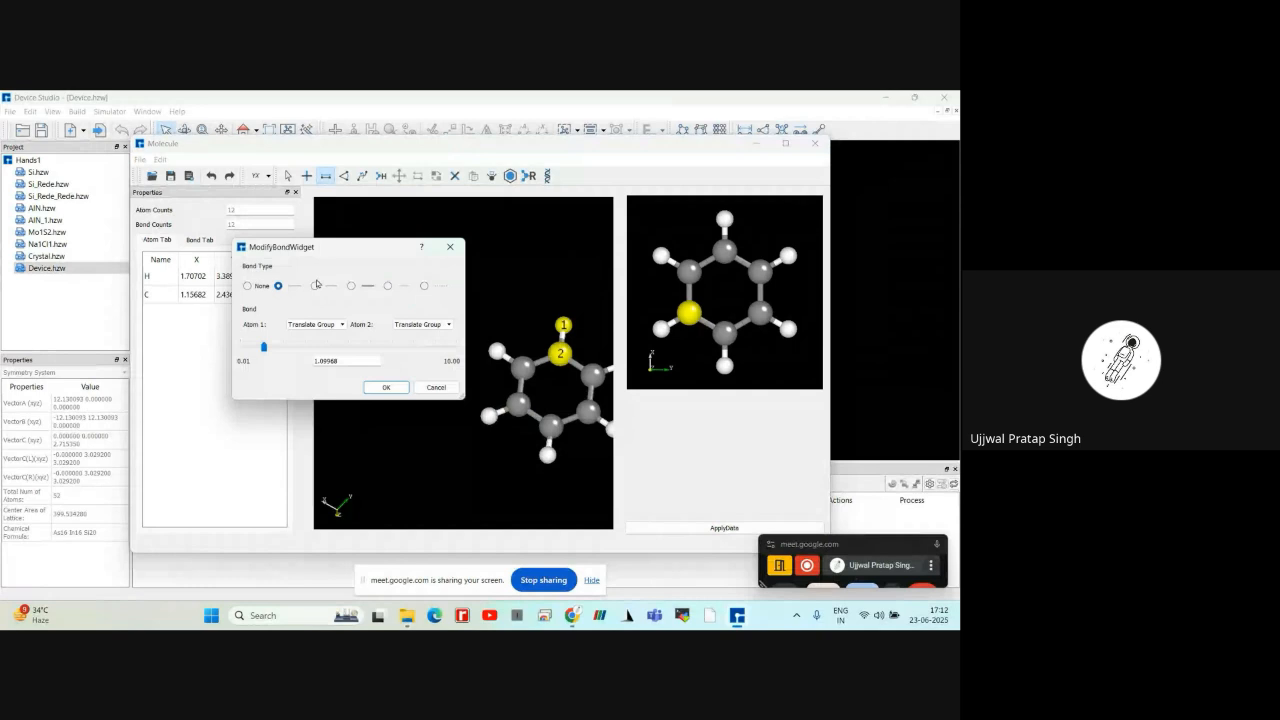
Try a double bond and the bond type after it between the topmost hydrogen and its carbon, and restore the single bond
{"action": "left_click", "coordinate": [315, 285]}
{"action": "left_click", "coordinate": [351, 286]}
{"action": "left_click", "coordinate": [279, 286]}
Set the bond length between the topmost hydrogen and its carbon to 0.98 and accept the change
{"action": "mouse_move", "coordinate": [264, 347]}
{"action": "left_mouse_down"}
{"action": "mouse_move", "coordinate": [314, 349]}
{"action": "mouse_move", "coordinate": [280, 361]}
{"action": "mouse_move", "coordinate": [340, 363]}
{"action": "mouse_move", "coordinate": [276, 348]}
{"action": "left_mouse_up"}
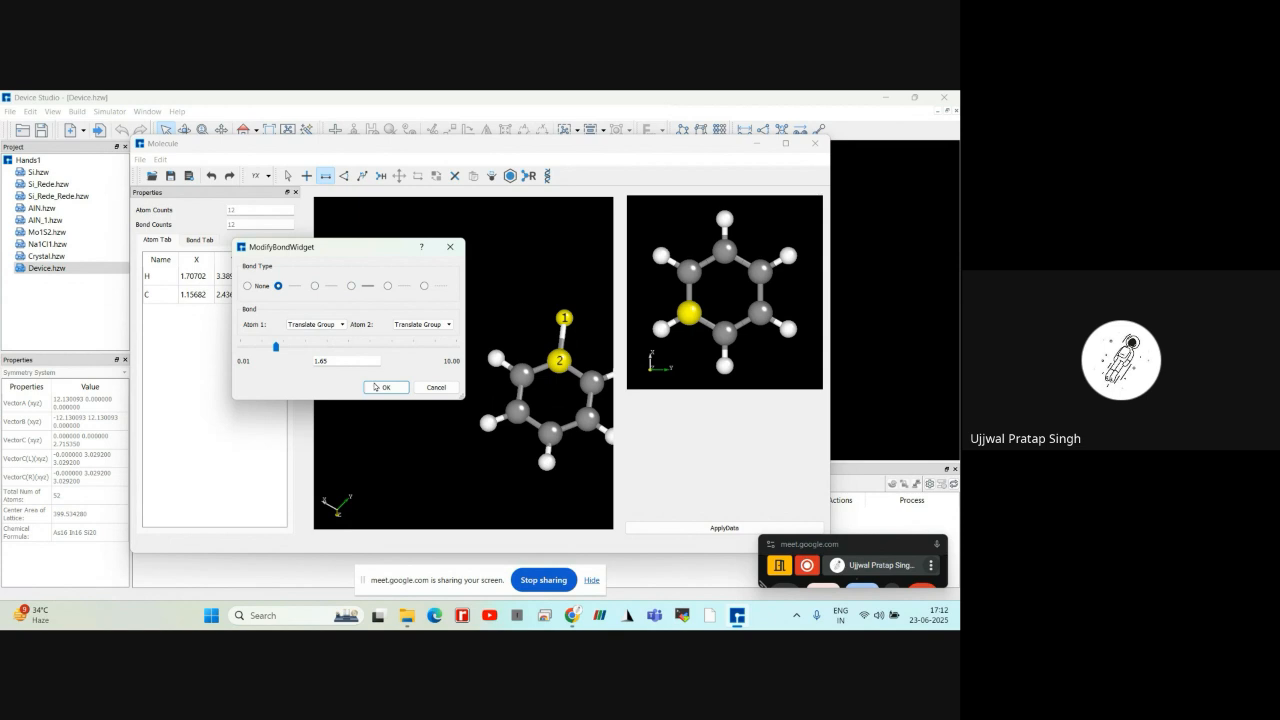
{"action": "left_click_drag", "start_coordinate": [277, 347], "coordinate": [261, 347]}
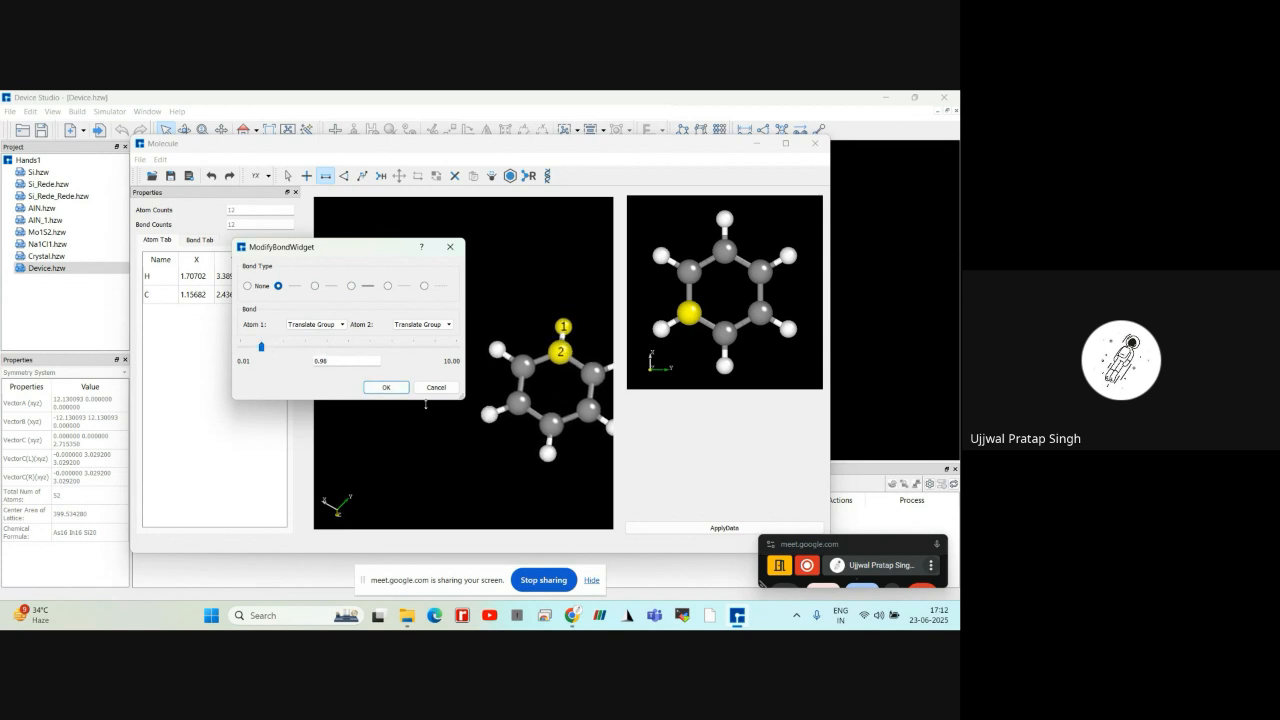
{"action": "left_click", "coordinate": [387, 388]}
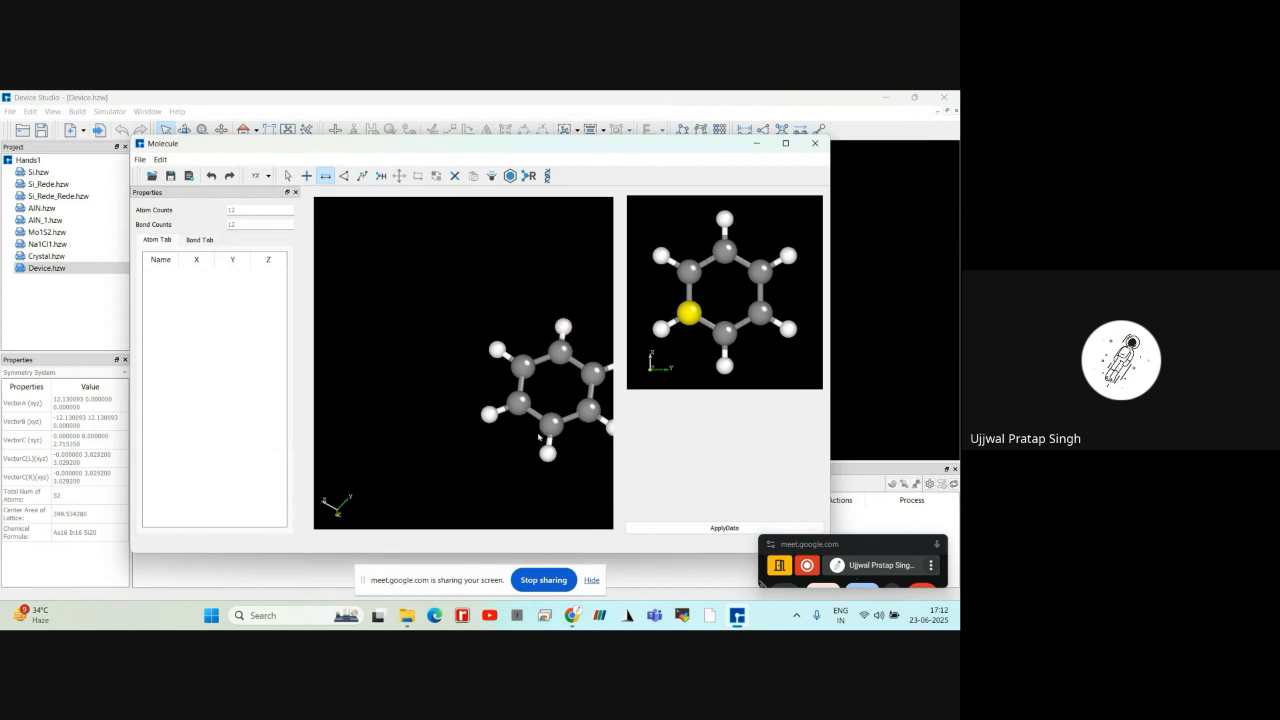
Try setting the angle between the upper-left hydrogen, its carbon and the topmost carbon to 113, with atoms 1 and 2 Fixed
{"action": "left_click", "coordinate": [344, 177]}
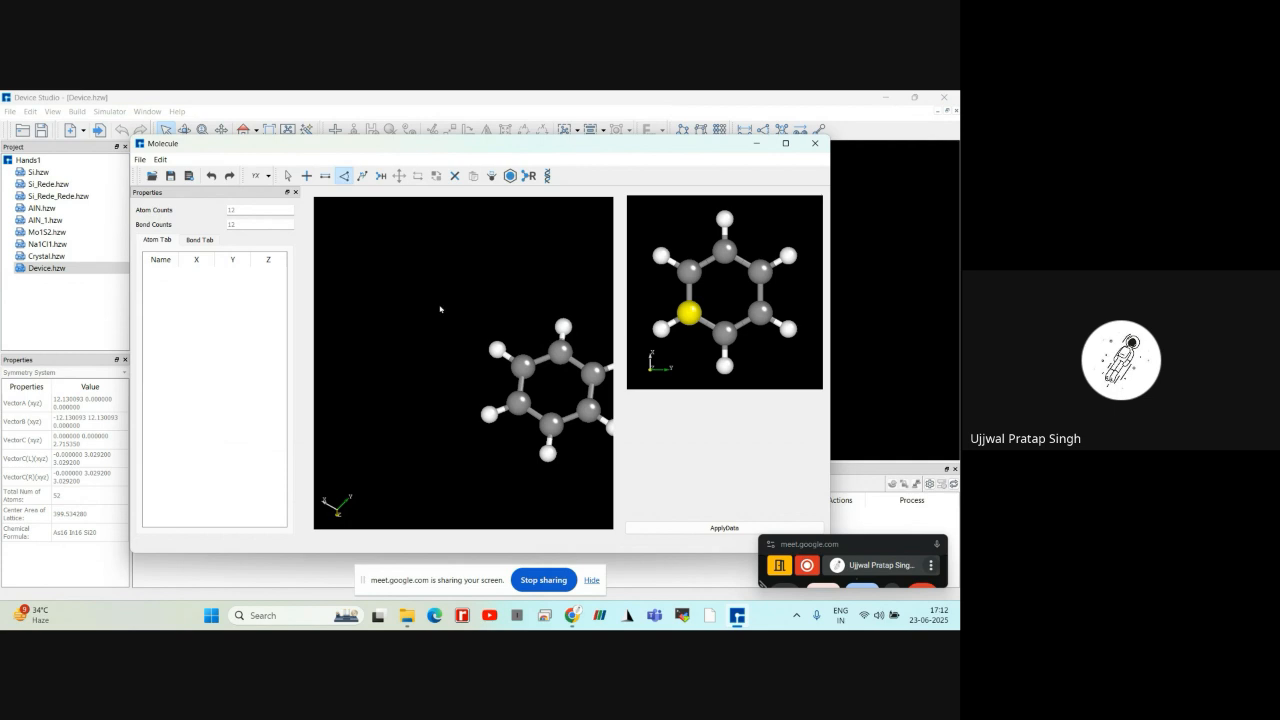
{"action": "left_click", "coordinate": [498, 349]}
{"action": "left_click", "coordinate": [521, 369]}
{"action": "left_click", "coordinate": [563, 352]}
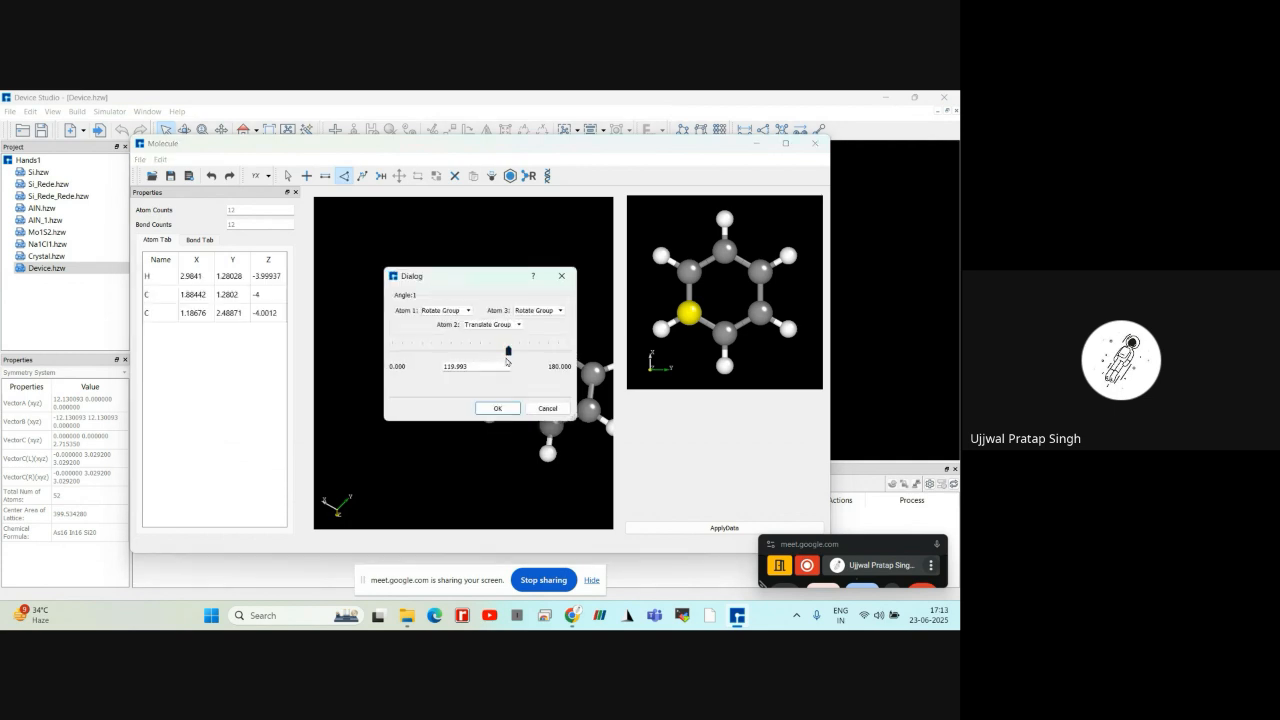
{"action": "left_click_drag", "start_coordinate": [485, 284], "coordinate": [290, 254]}
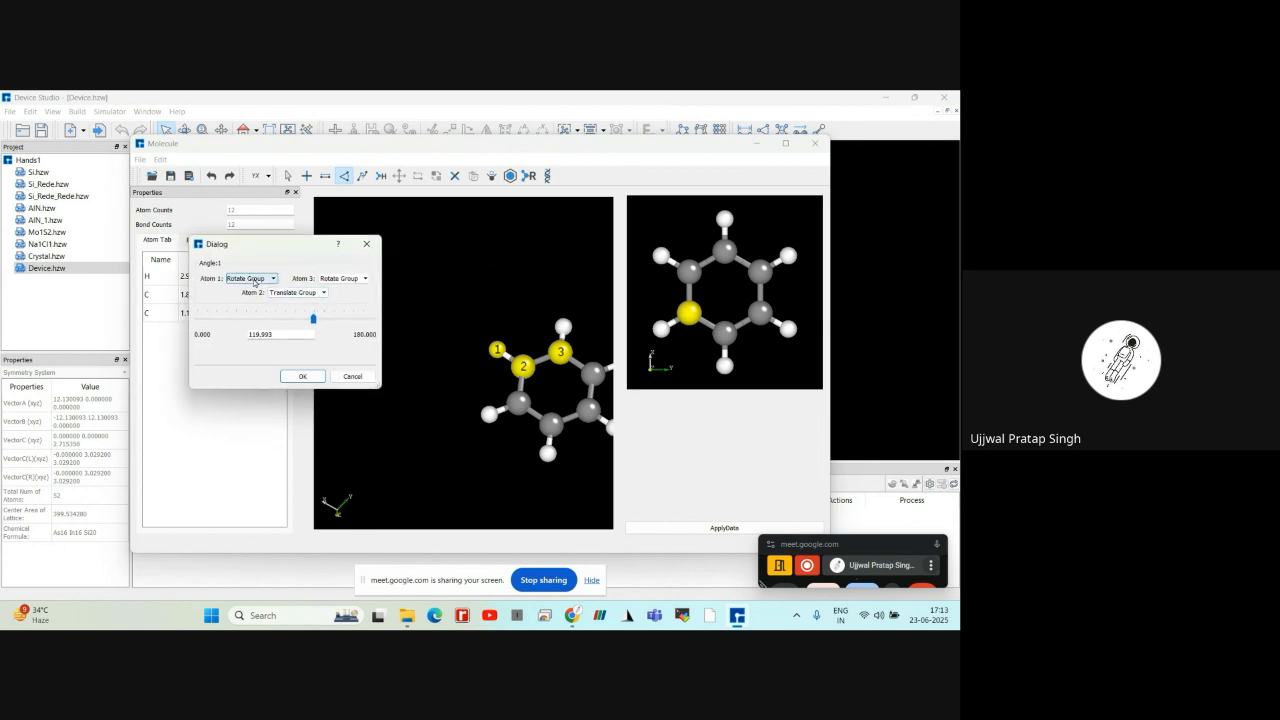
{"action": "left_click", "coordinate": [254, 282]}
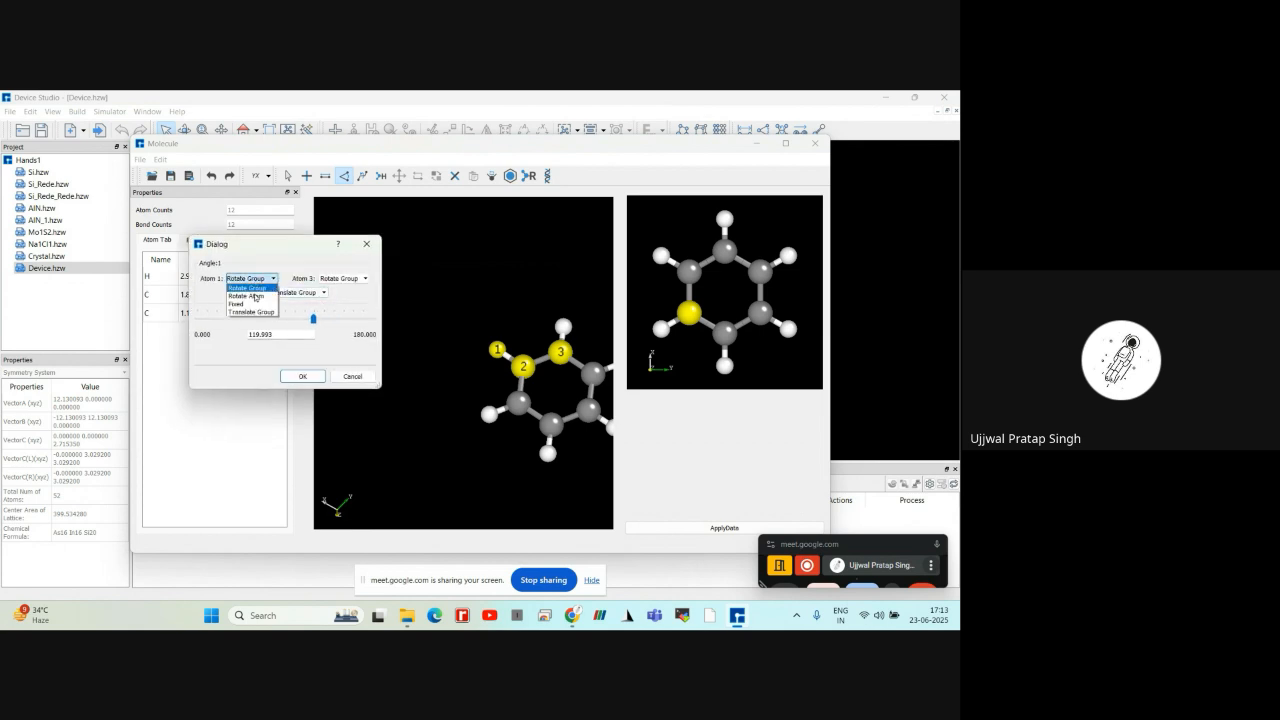
{"action": "left_click", "coordinate": [250, 304]}
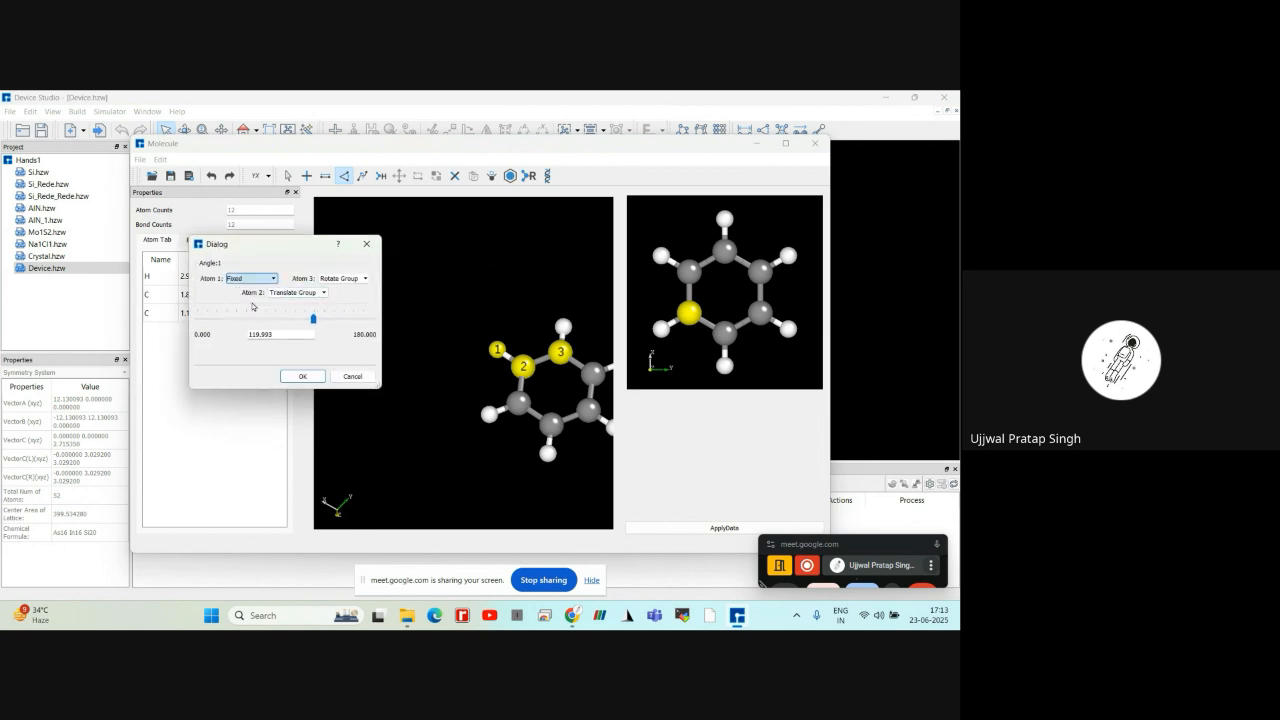
{"action": "left_click", "coordinate": [312, 293]}
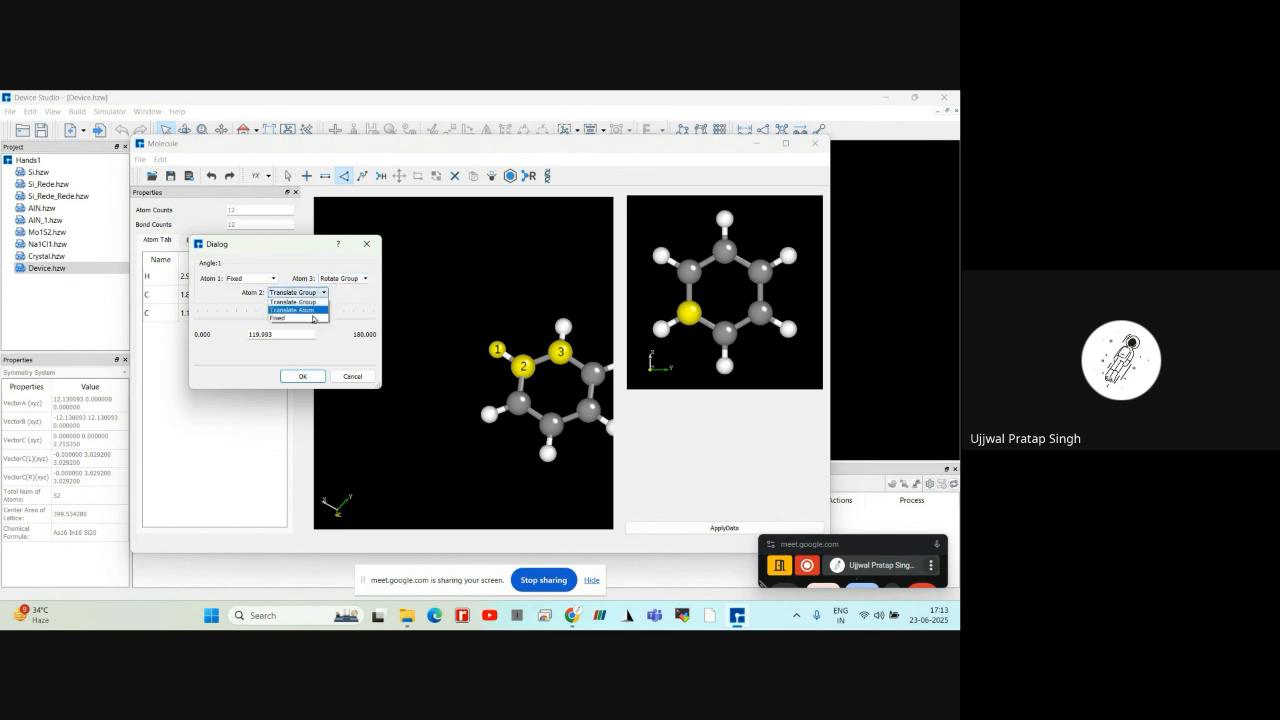
{"action": "left_click", "coordinate": [312, 318]}
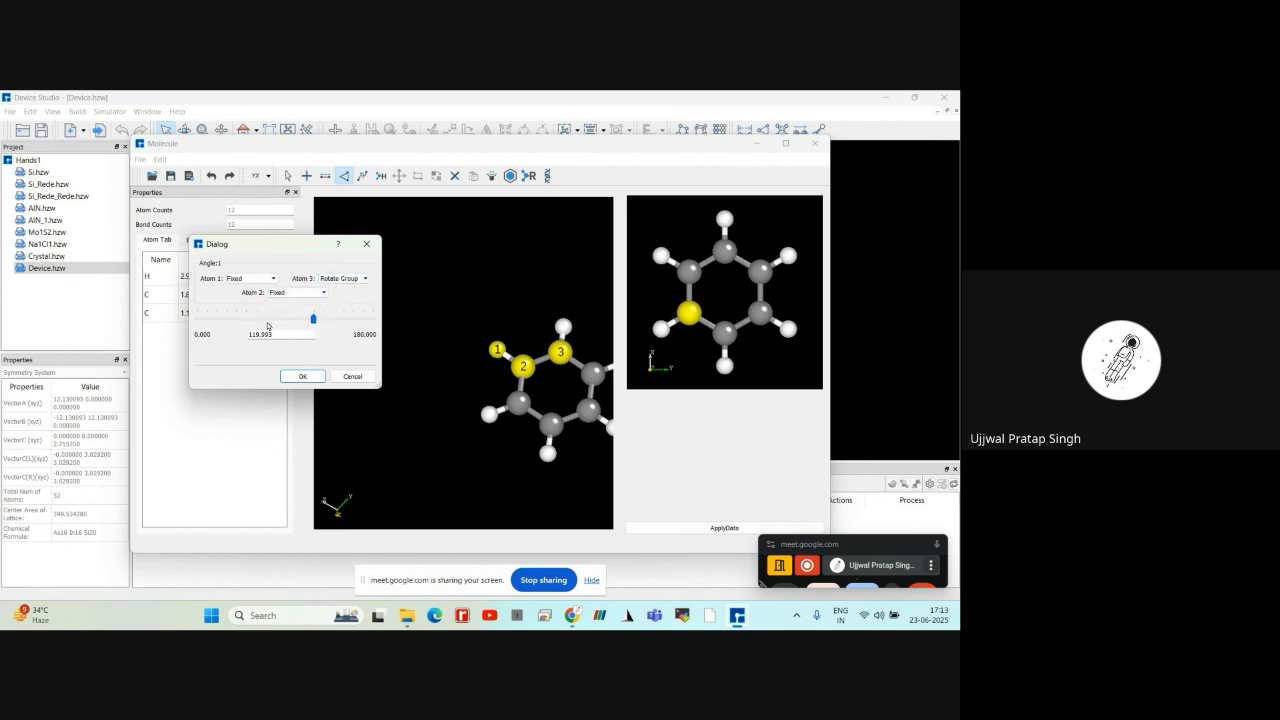
{"action": "mouse_move", "coordinate": [313, 318]}
{"action": "left_mouse_down"}
{"action": "mouse_move", "coordinate": [326, 319]}
{"action": "mouse_move", "coordinate": [306, 320]}
{"action": "left_mouse_up"}
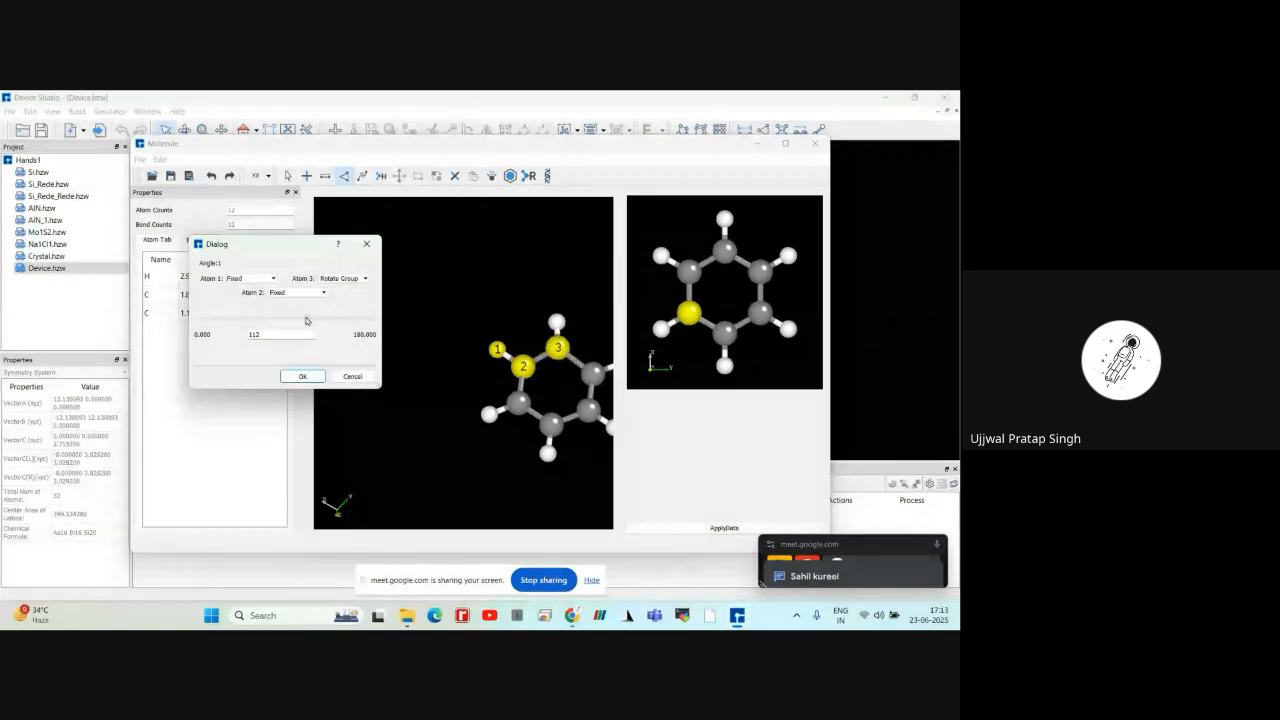
Try the angle at 110 with atom 1 as Rotate Atom and atom 2 as Translate Group, and cancel the angle modification
{"action": "left_click", "coordinate": [298, 292]}
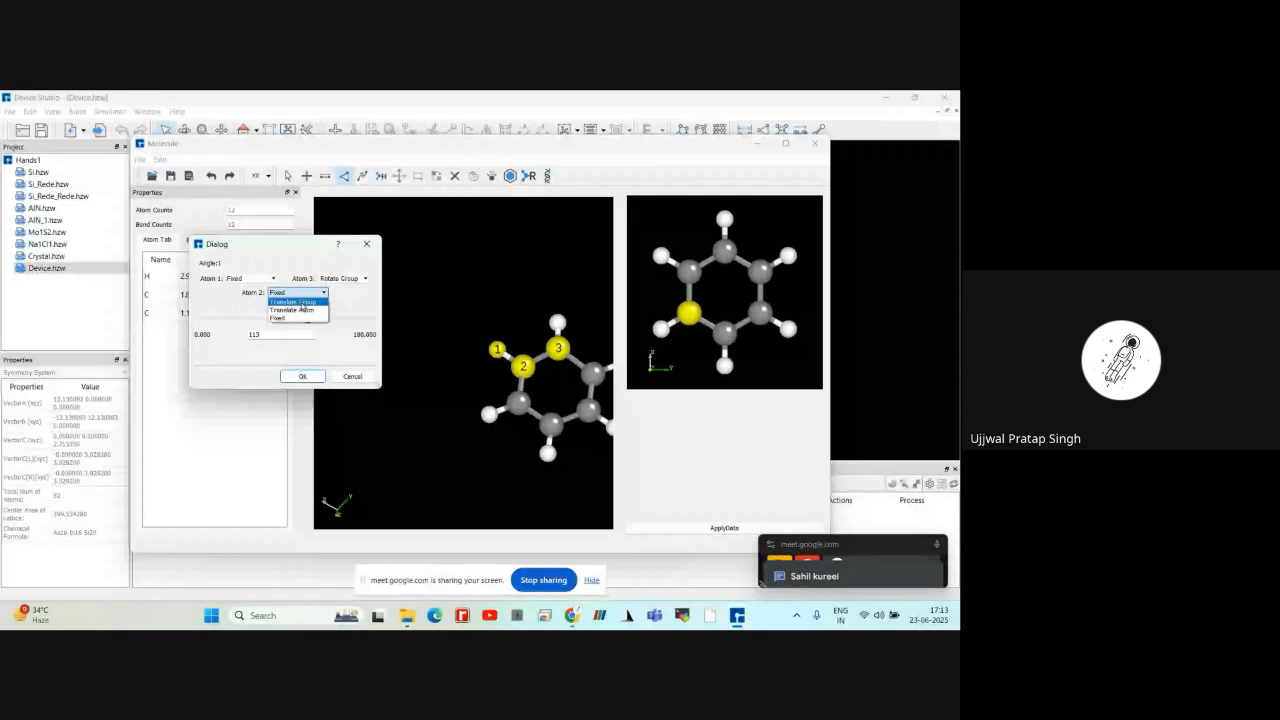
{"action": "left_click", "coordinate": [302, 303]}
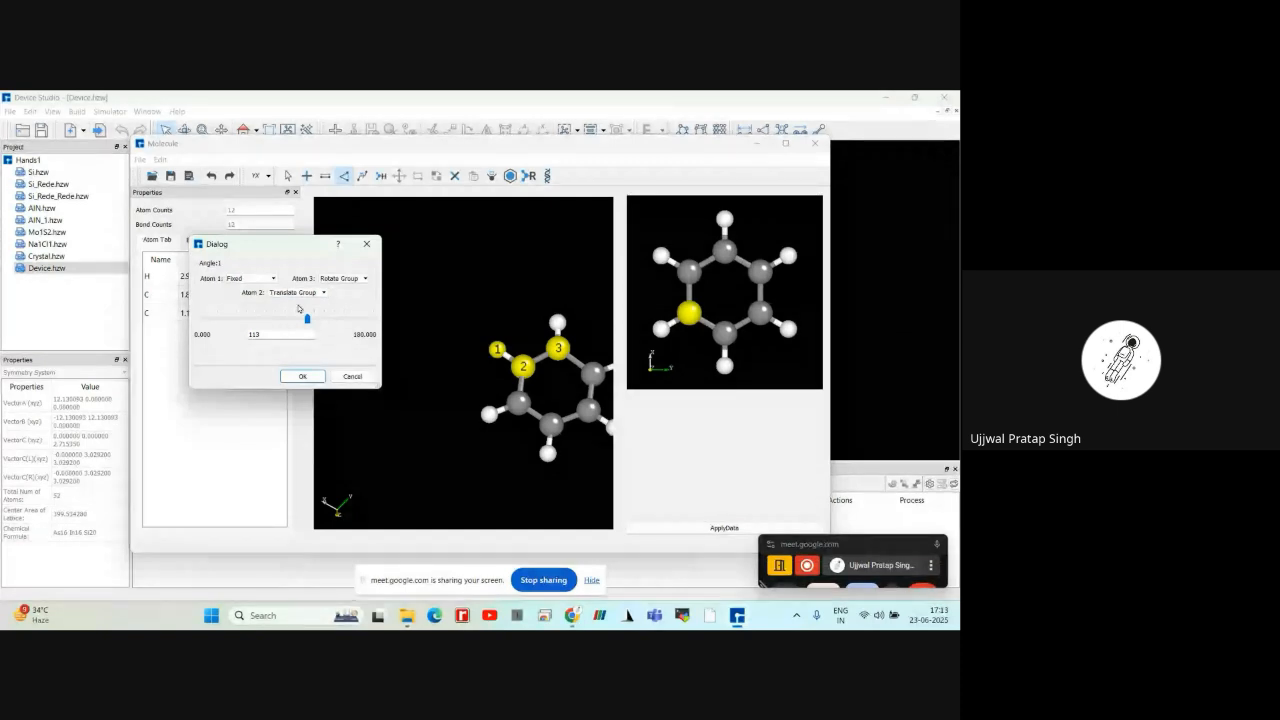
{"action": "left_click", "coordinate": [250, 279]}
{"action": "left_click", "coordinate": [252, 305]}
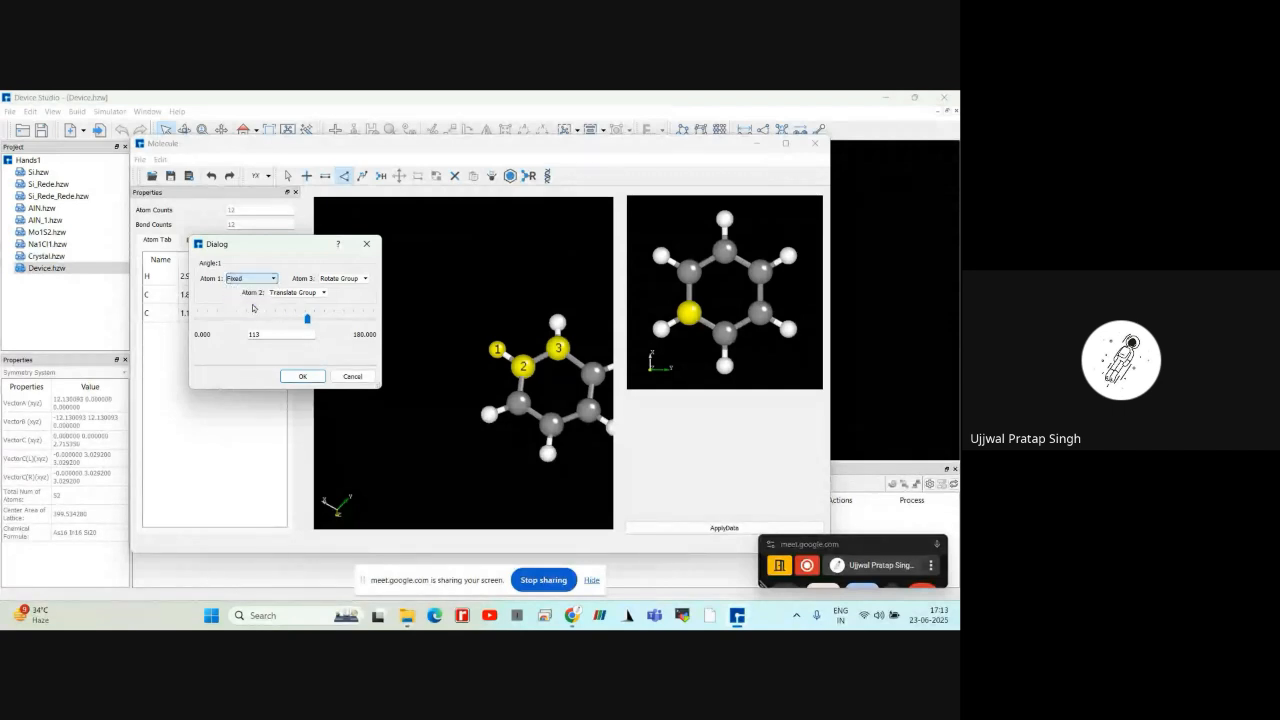
{"action": "left_click", "coordinate": [255, 279]}
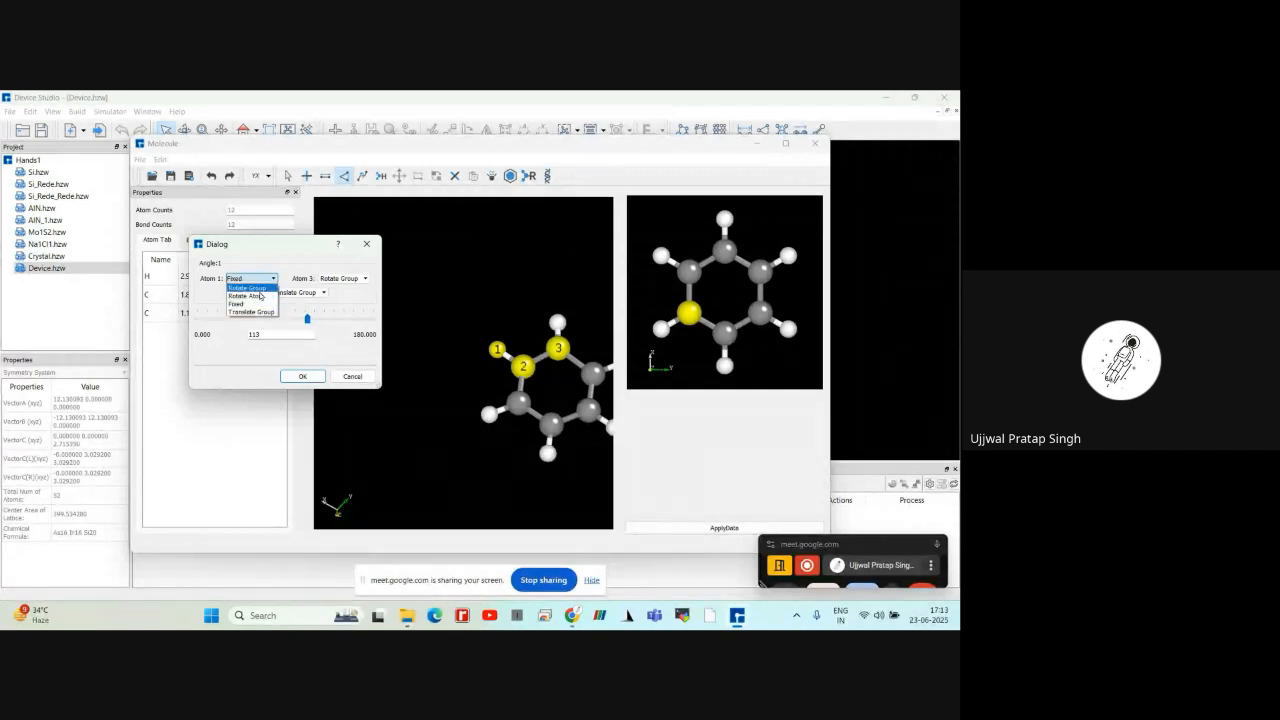
{"action": "left_click", "coordinate": [260, 292]}
{"action": "left_click", "coordinate": [308, 319]}
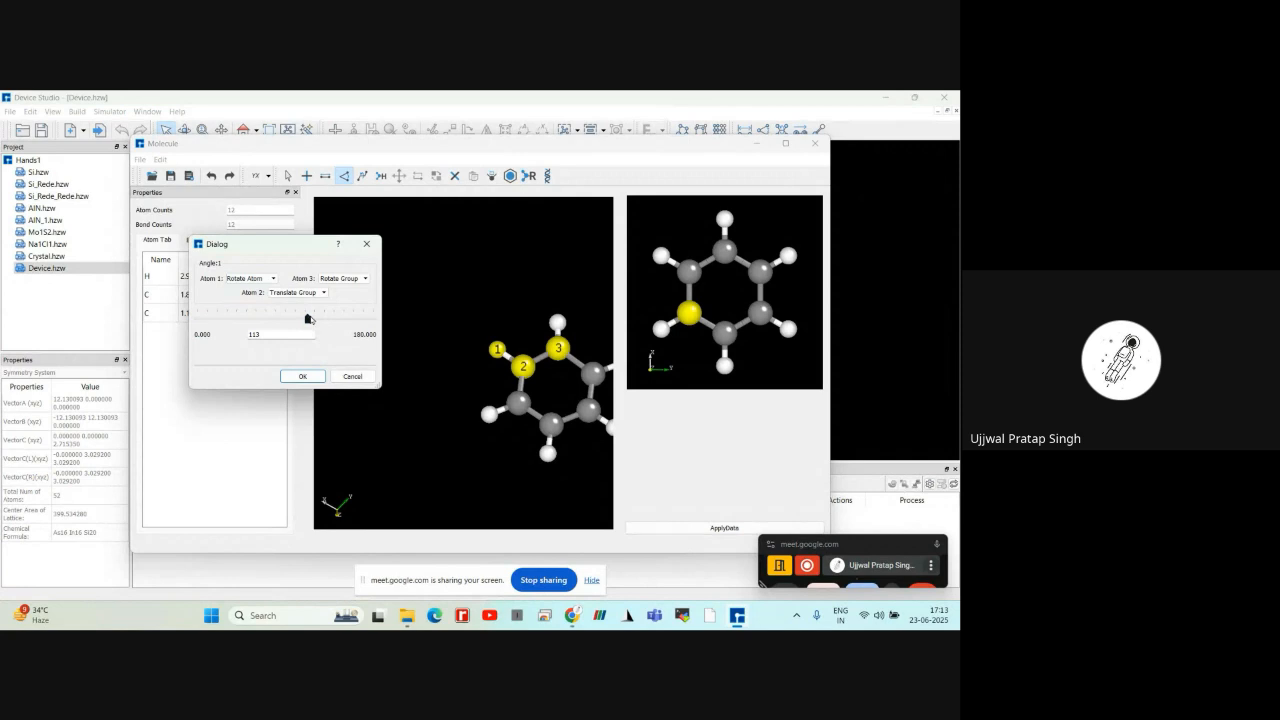
{"action": "mouse_move", "coordinate": [308, 319]}
{"action": "left_mouse_down"}
{"action": "mouse_move", "coordinate": [276, 322]}
{"action": "mouse_move", "coordinate": [306, 320]}
{"action": "left_mouse_up"}
{"action": "left_click", "coordinate": [298, 293]}
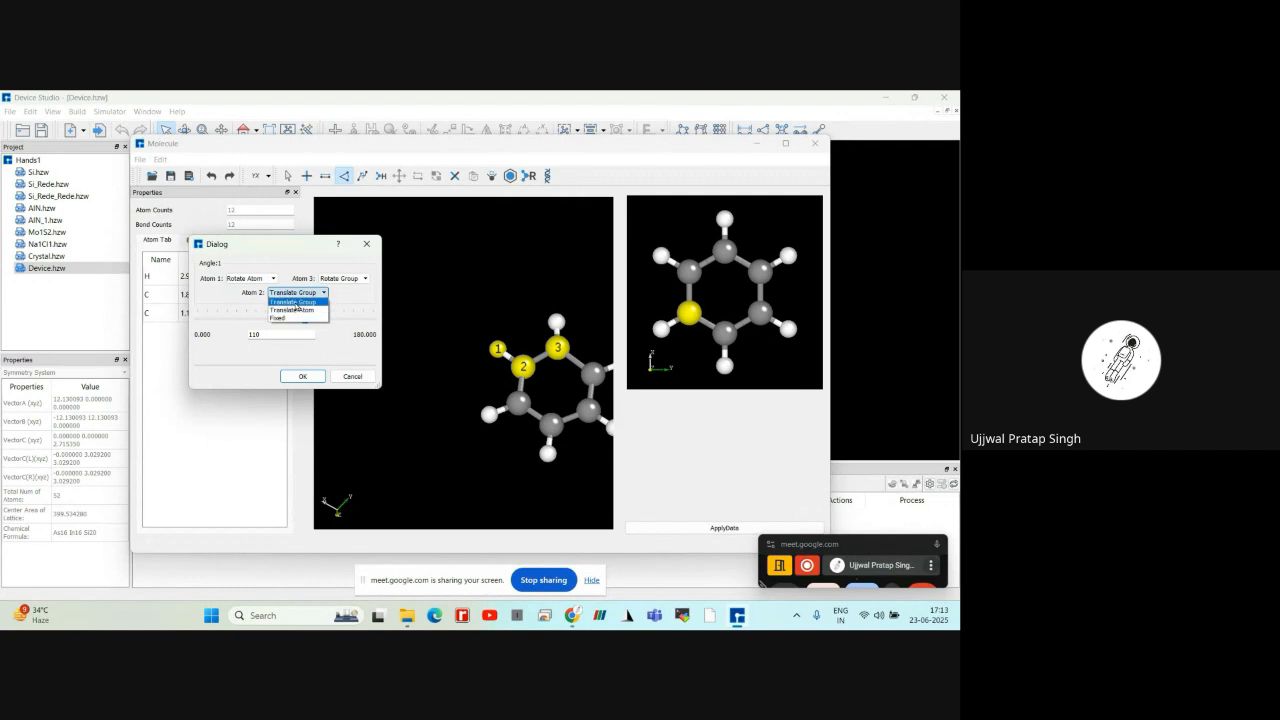
{"action": "left_click", "coordinate": [295, 303]}
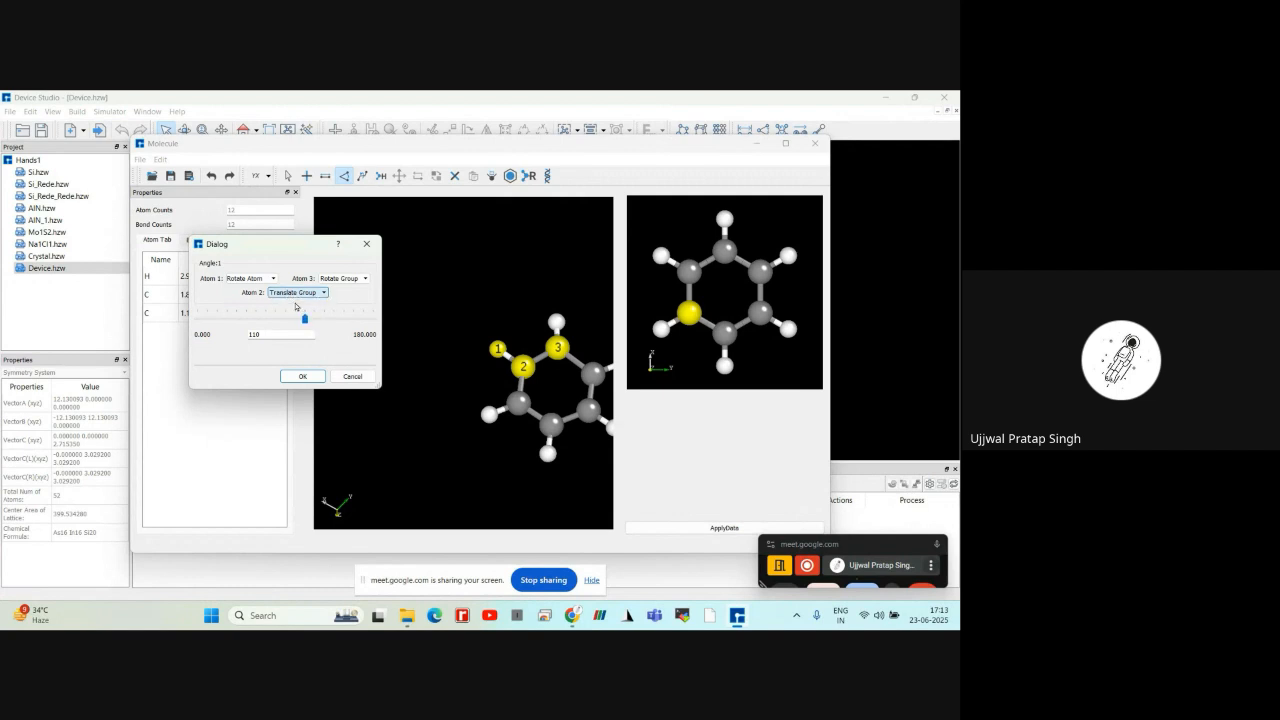
{"action": "left_click", "coordinate": [352, 376]}
Select the single N Atom fragment for adding and replace the benzene ring's topmost hydrogen with it
{"action": "scroll", "coordinate": [459, 402], "scroll_direction": "down", "scroll_amount": 4}
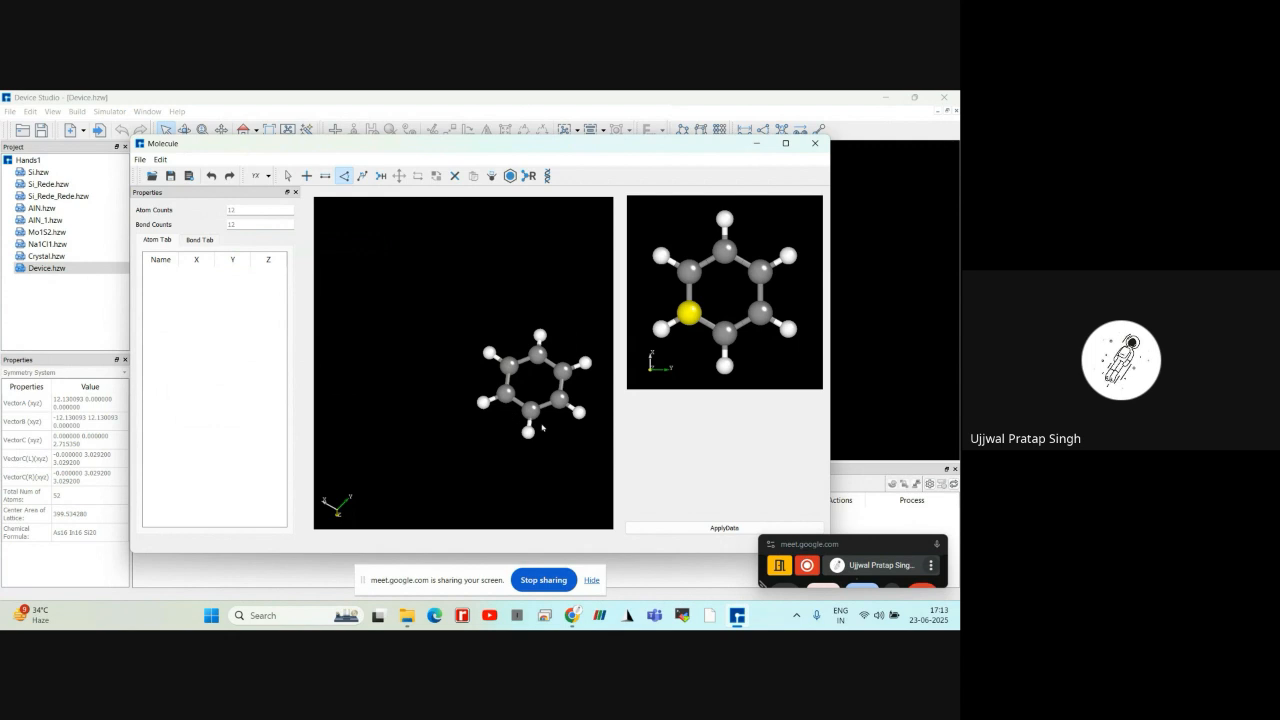
{"action": "left_click", "coordinate": [308, 177]}
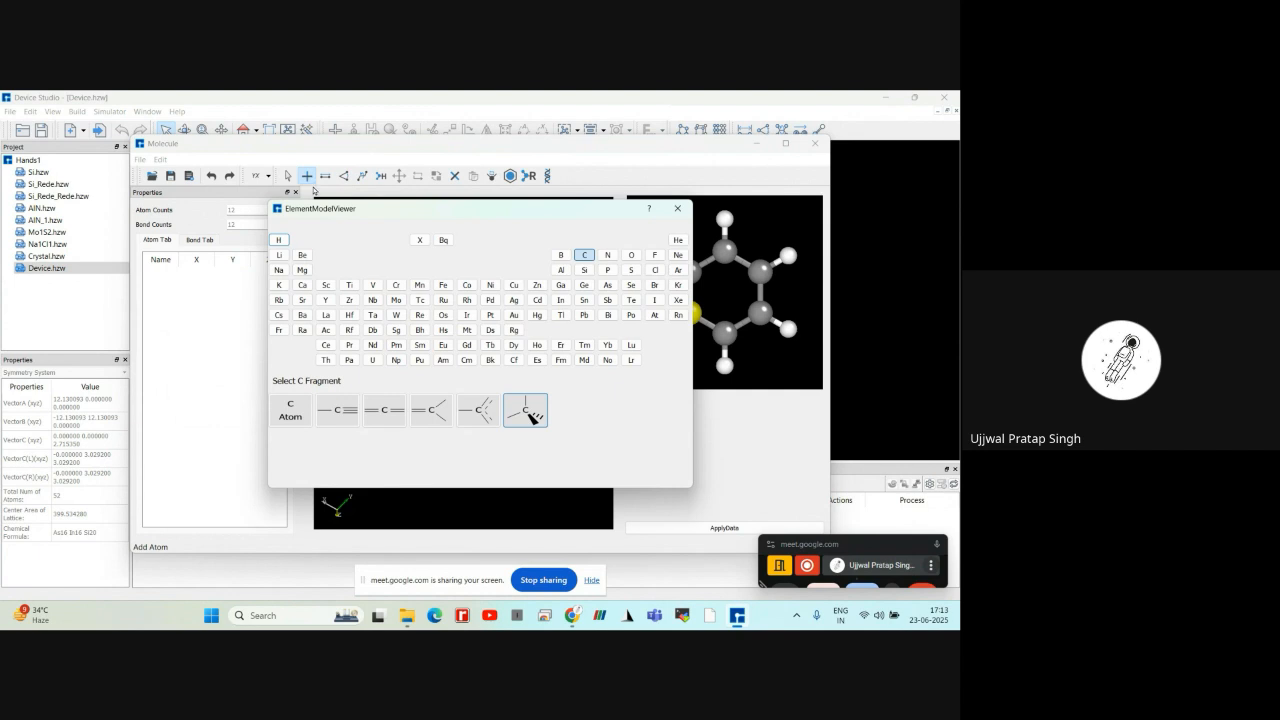
{"action": "left_click", "coordinate": [606, 259]}
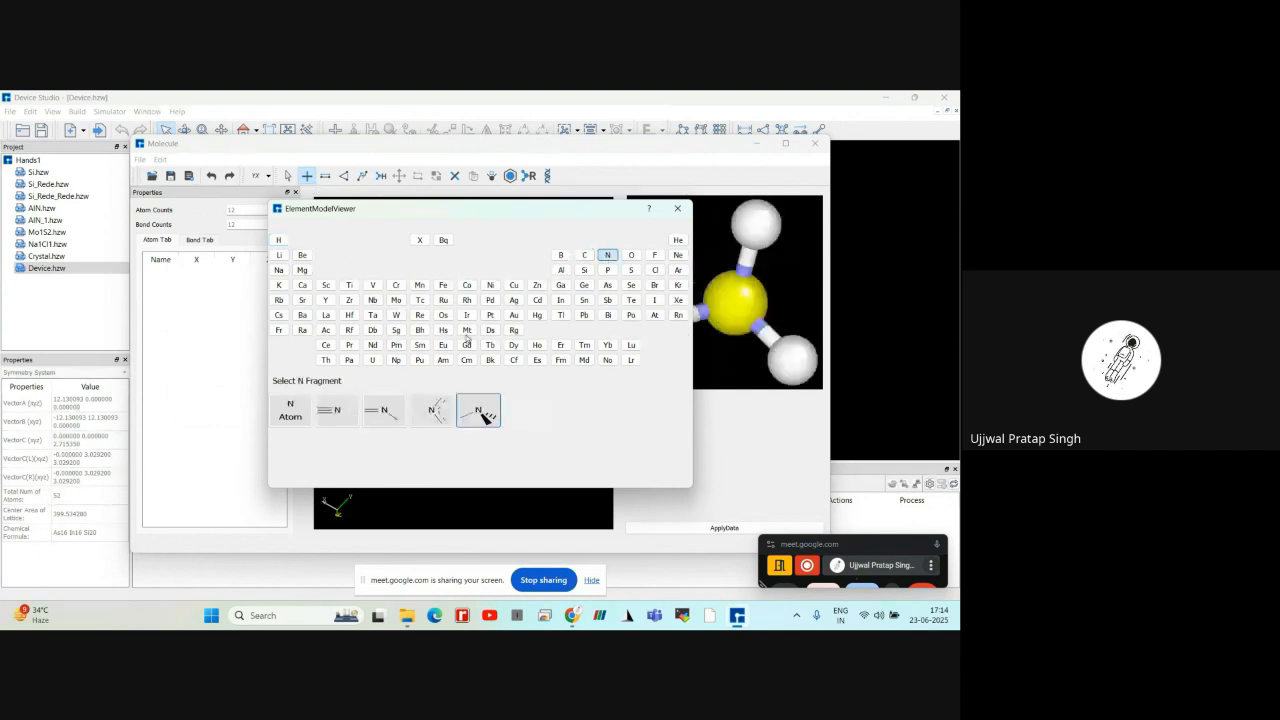
{"action": "left_click", "coordinate": [296, 409]}
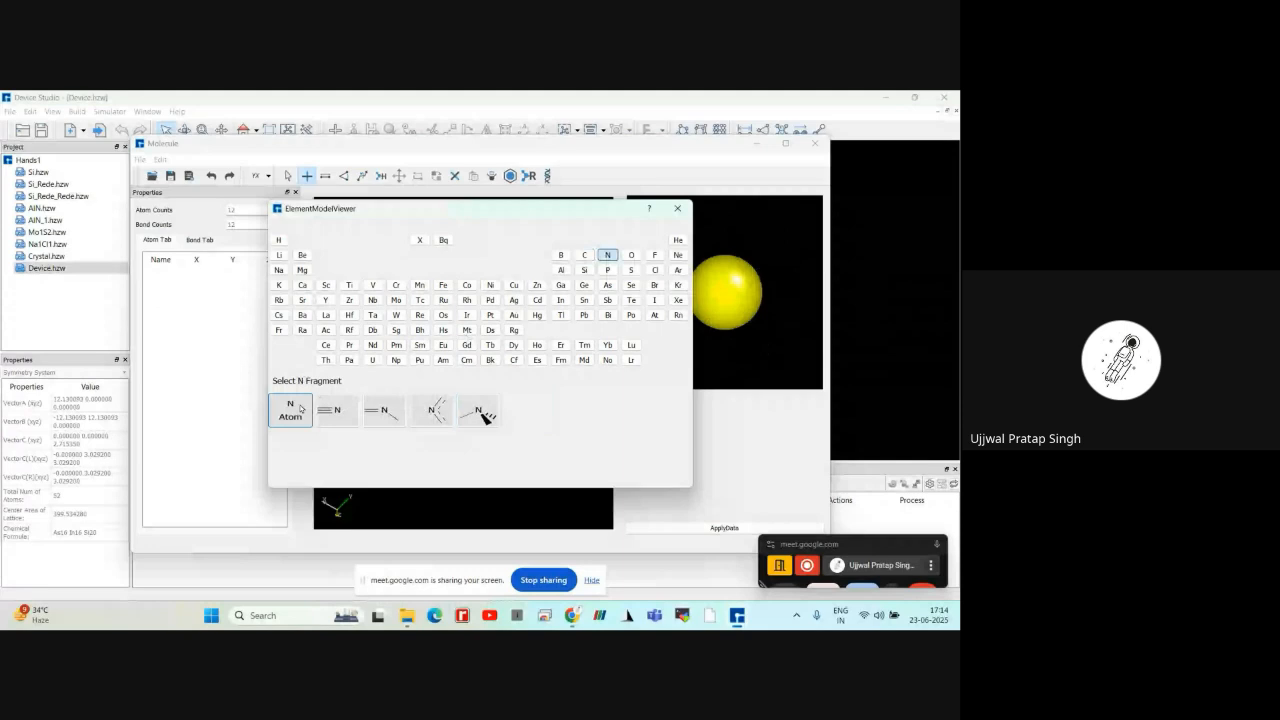
{"action": "left_click", "coordinate": [677, 208]}
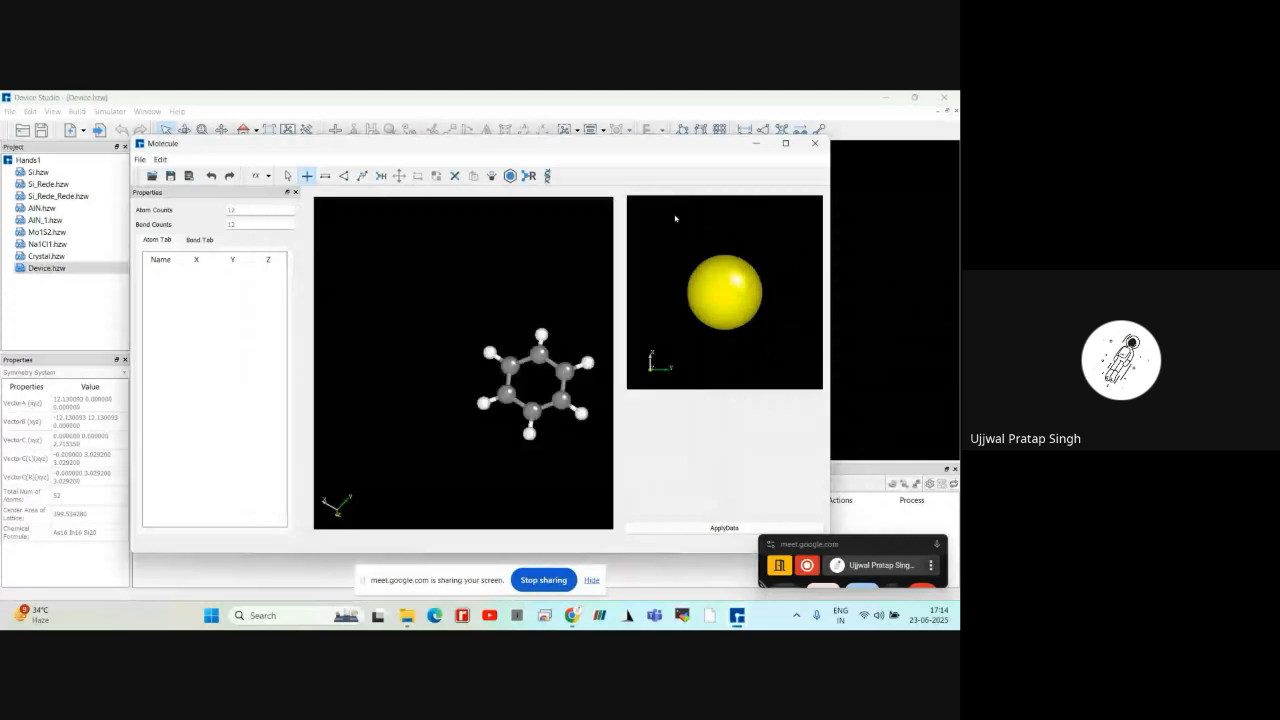
{"action": "left_click", "coordinate": [541, 335]}
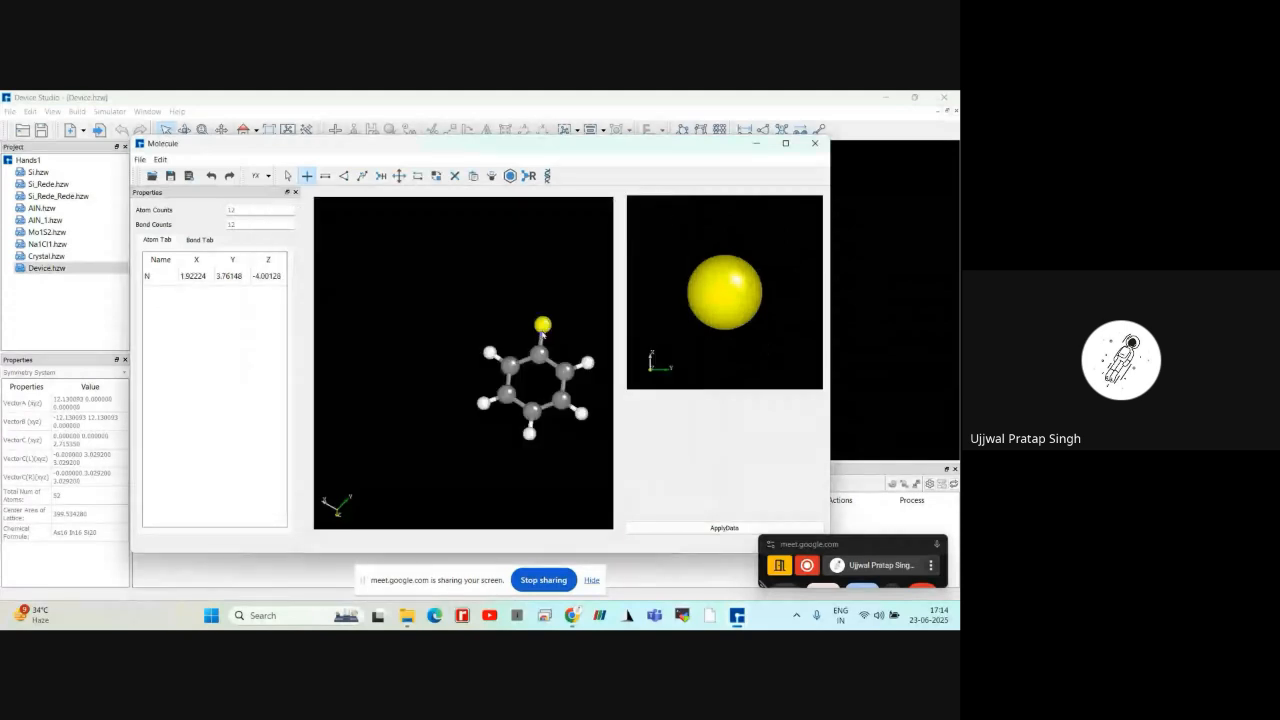
Undo the stray extra nitrogen and replace the ring's lower-right and lower-left hydrogens with nitrogen atoms
{"action": "left_click", "coordinate": [529, 314]}
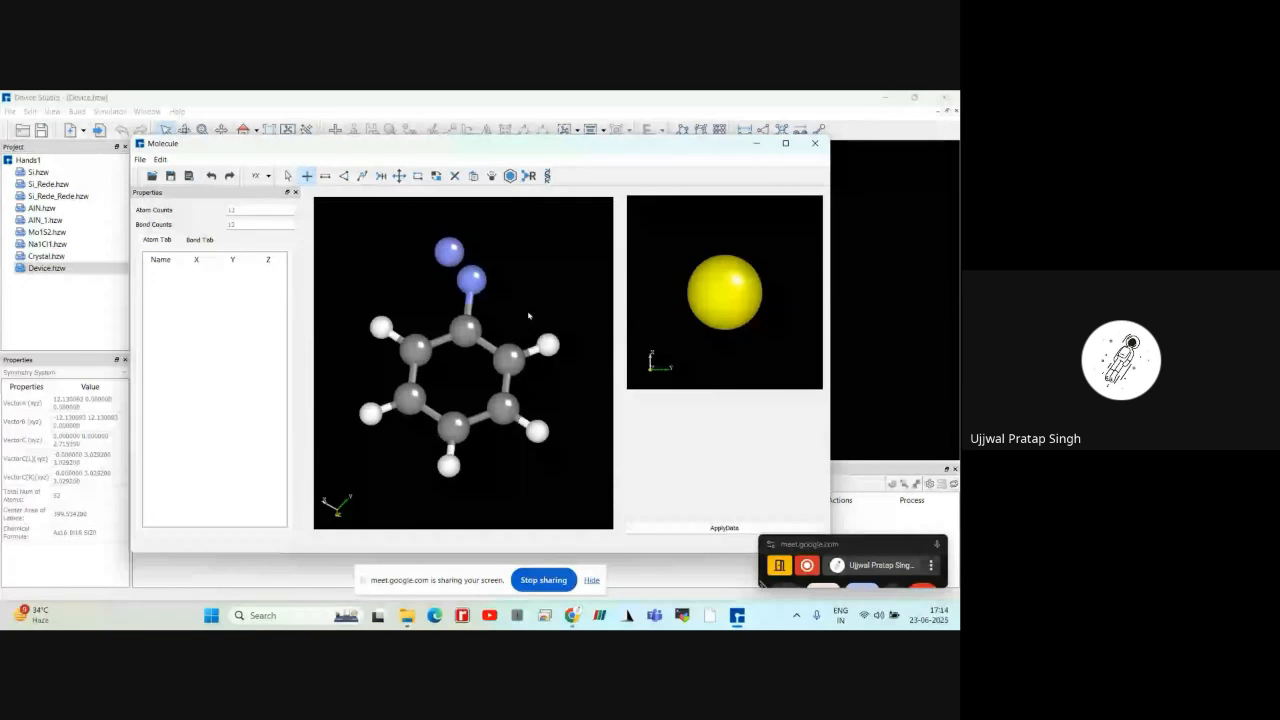
{"action": "left_click", "coordinate": [211, 175]}
{"action": "left_click", "coordinate": [536, 432]}
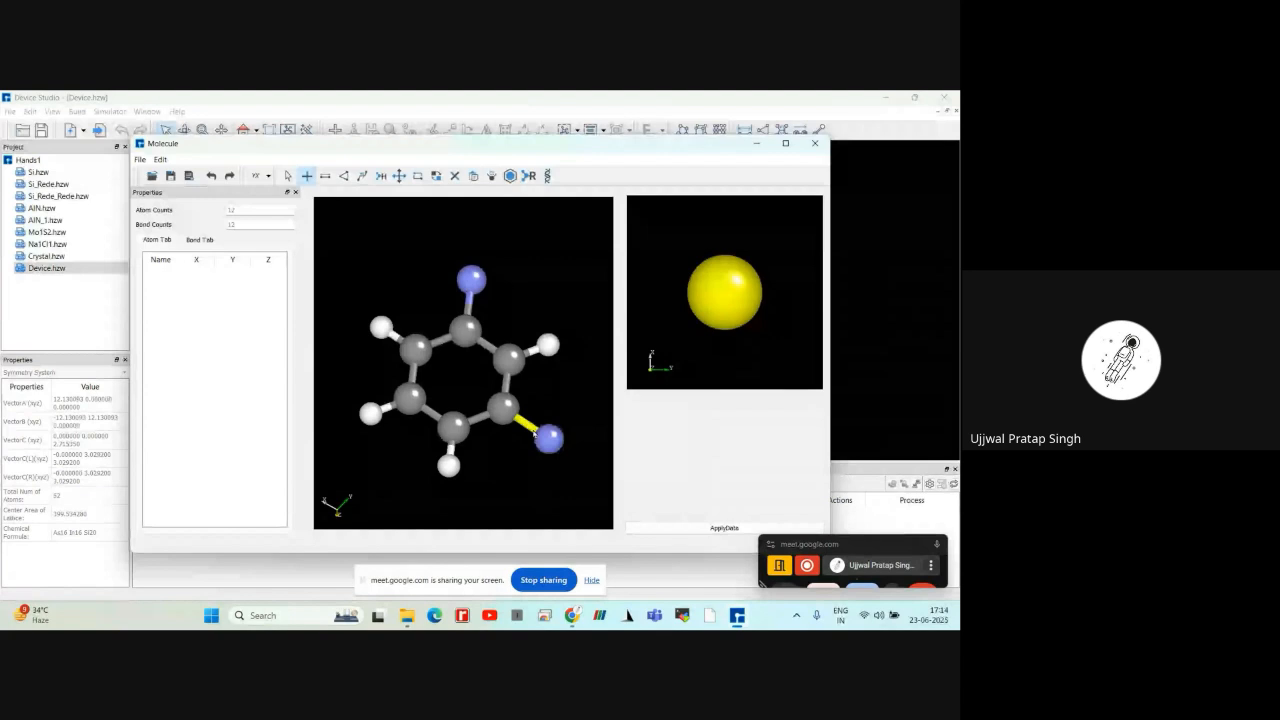
{"action": "left_click", "coordinate": [377, 417]}
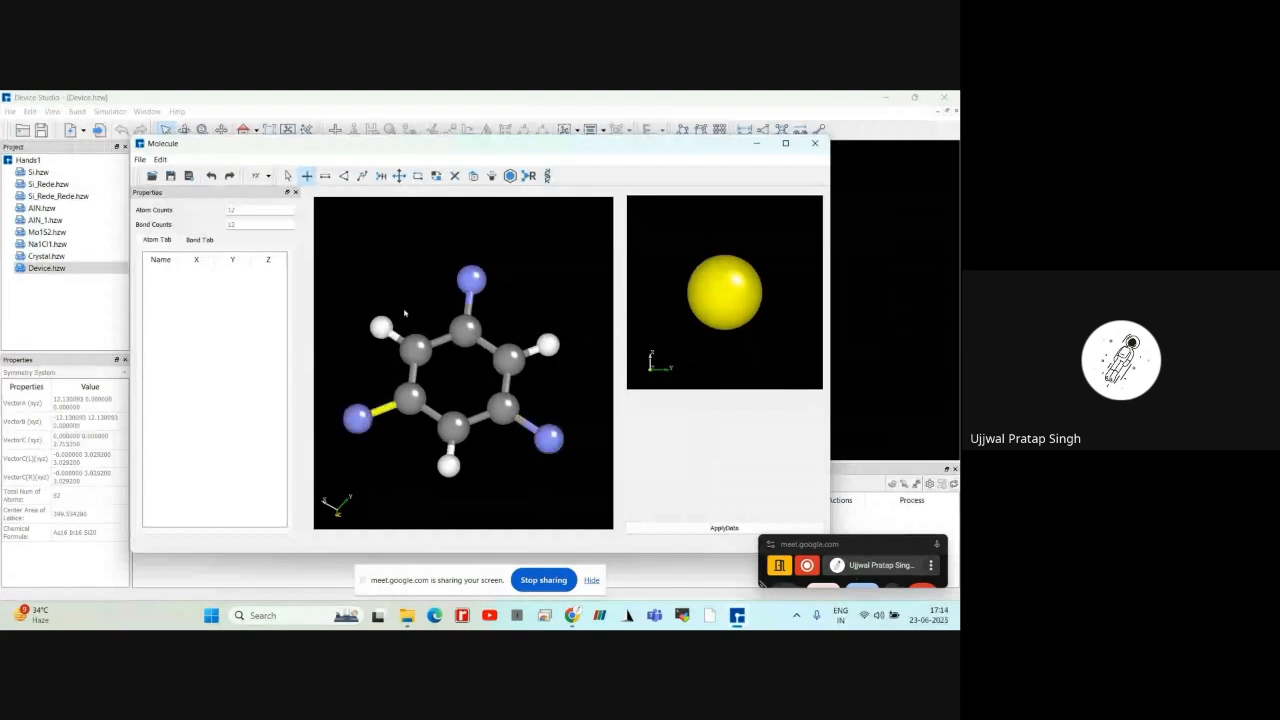
Add two hydrogen atoms to each of the three nitrogens attached to the ring
{"action": "left_click", "coordinate": [382, 177]}
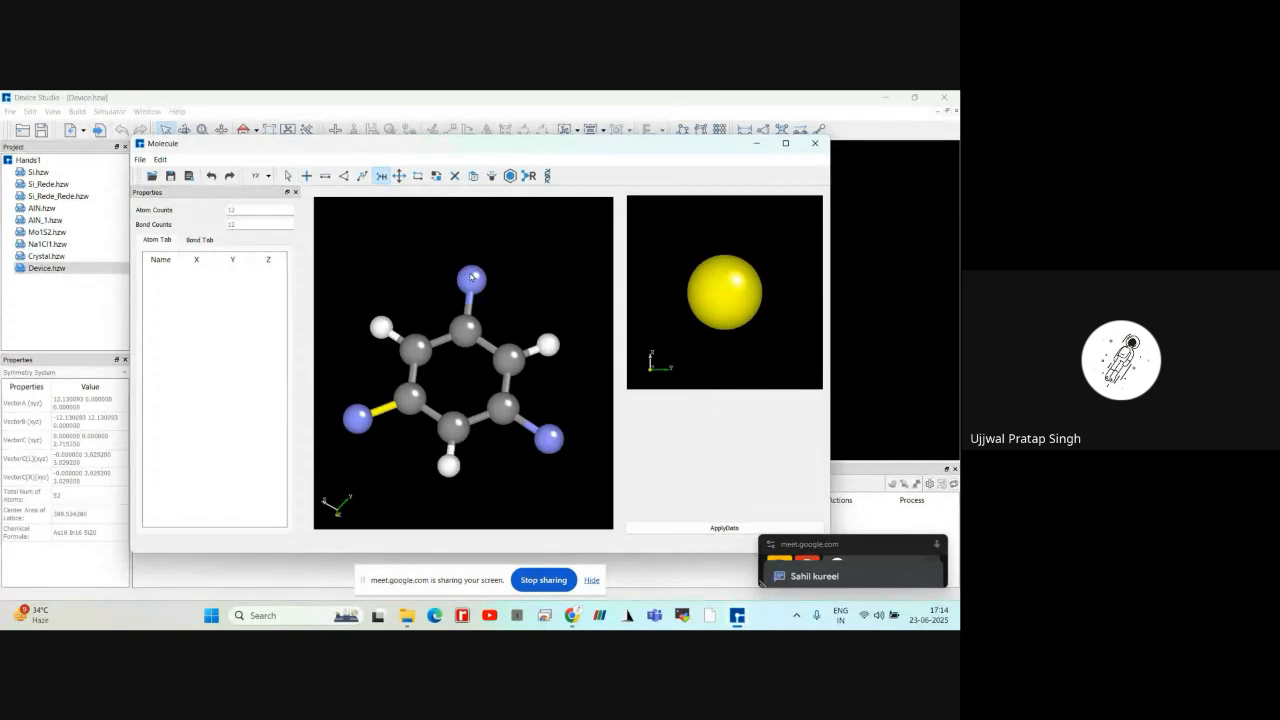
{"action": "left_click", "coordinate": [471, 277]}
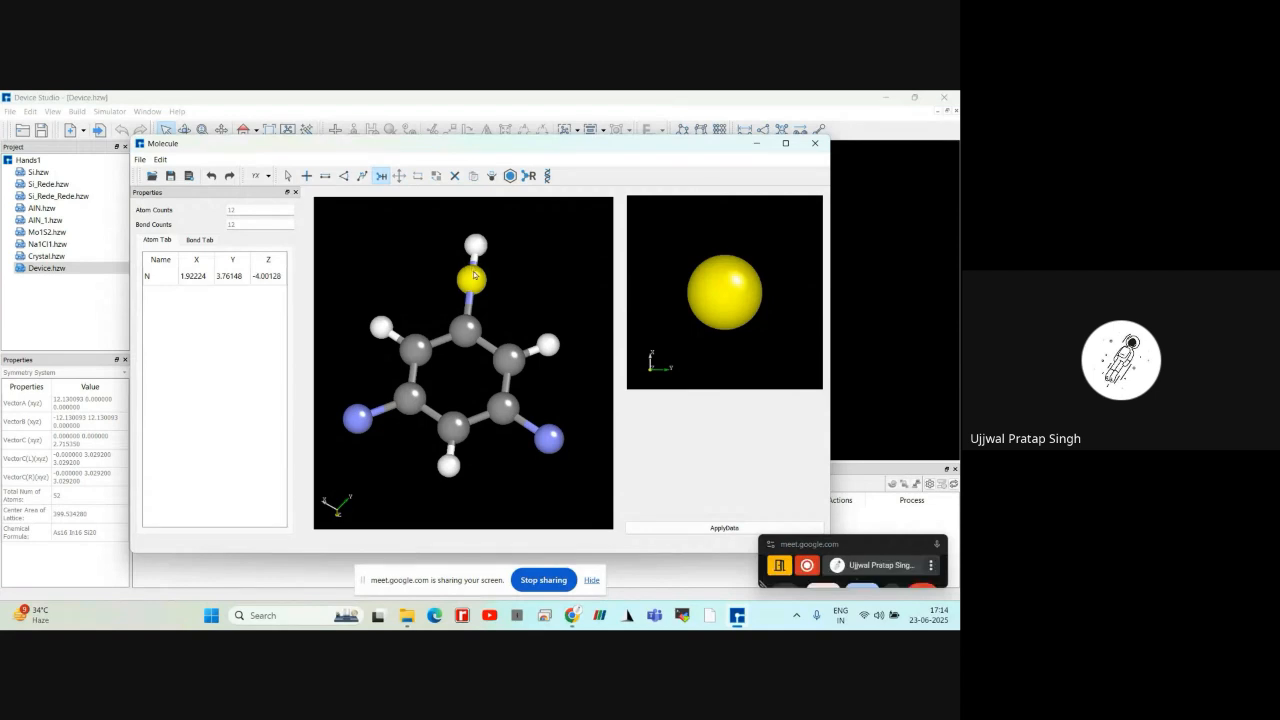
{"action": "left_click", "coordinate": [474, 278]}
{"action": "left_click_drag", "start_coordinate": [414, 277], "coordinate": [505, 313]}
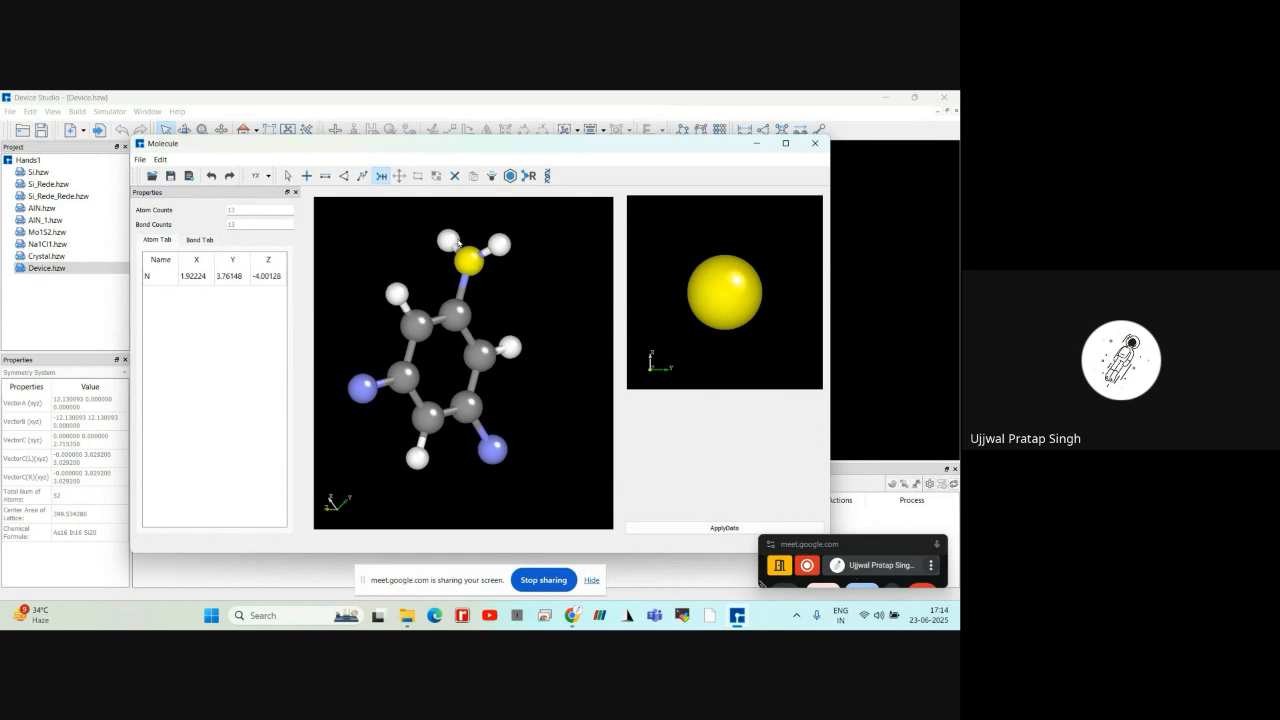
{"action": "left_click", "coordinate": [494, 449]}
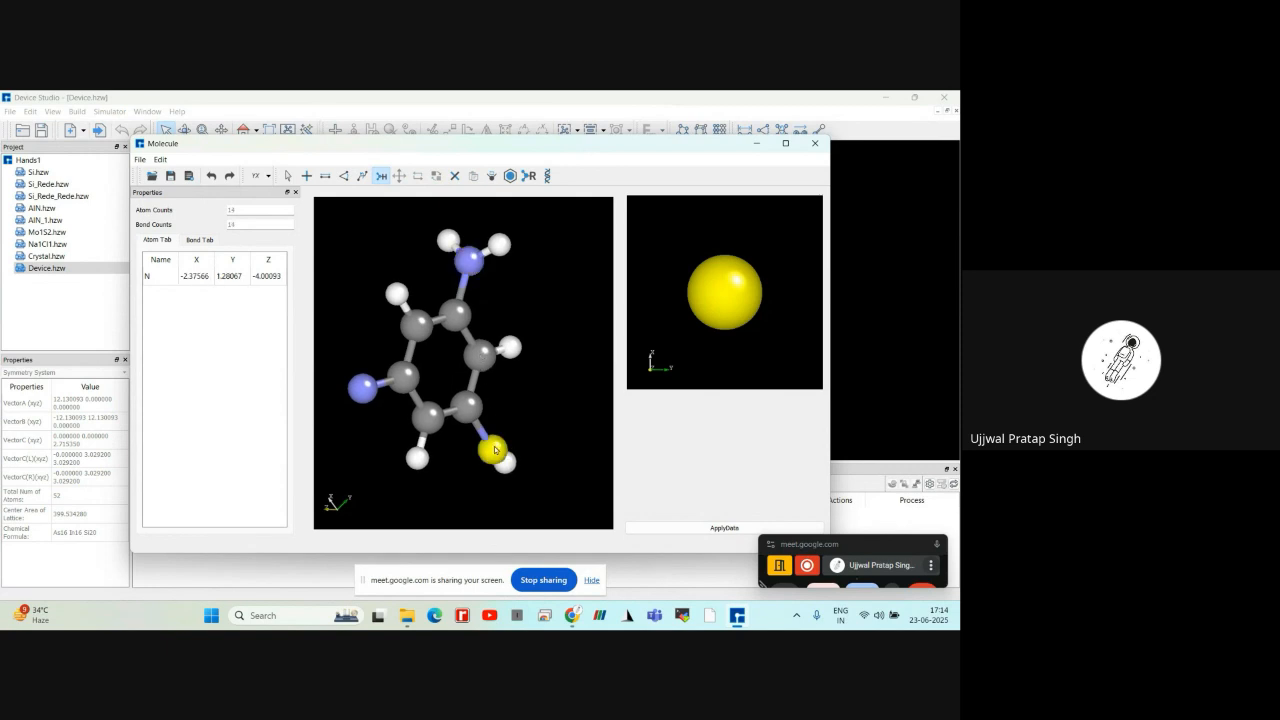
{"action": "left_click", "coordinate": [496, 449]}
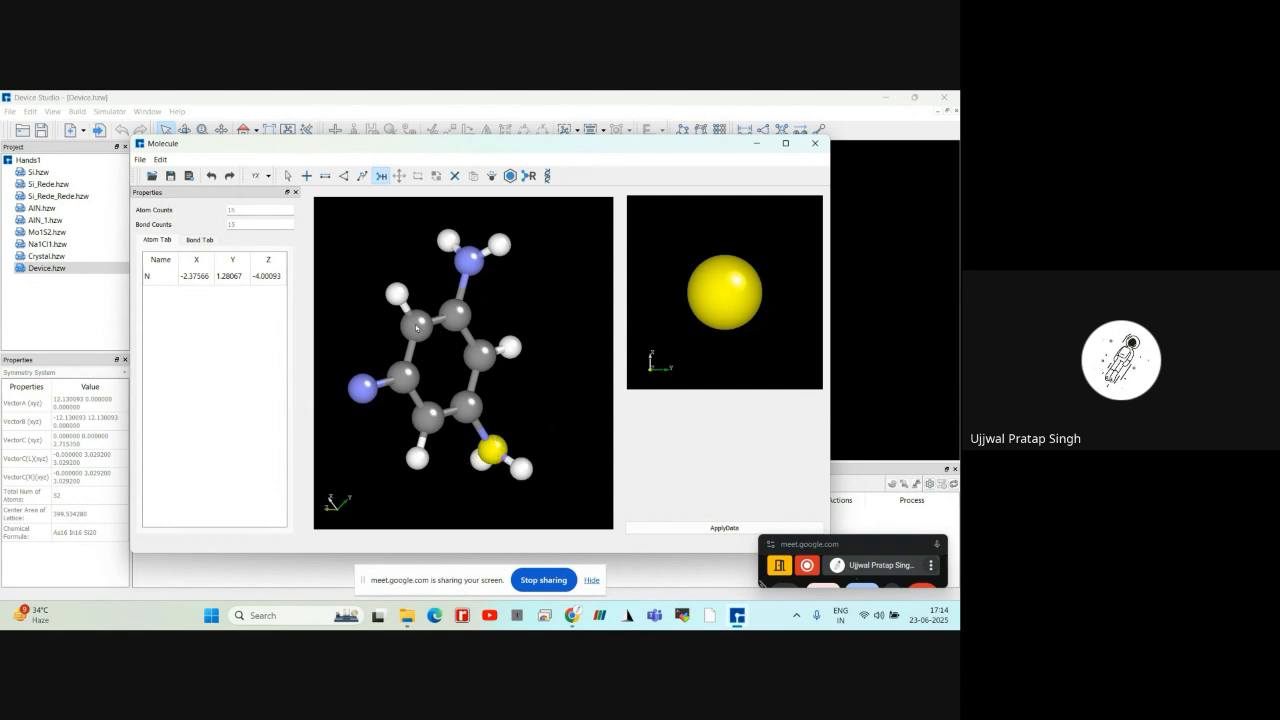
{"action": "left_click", "coordinate": [363, 388]}
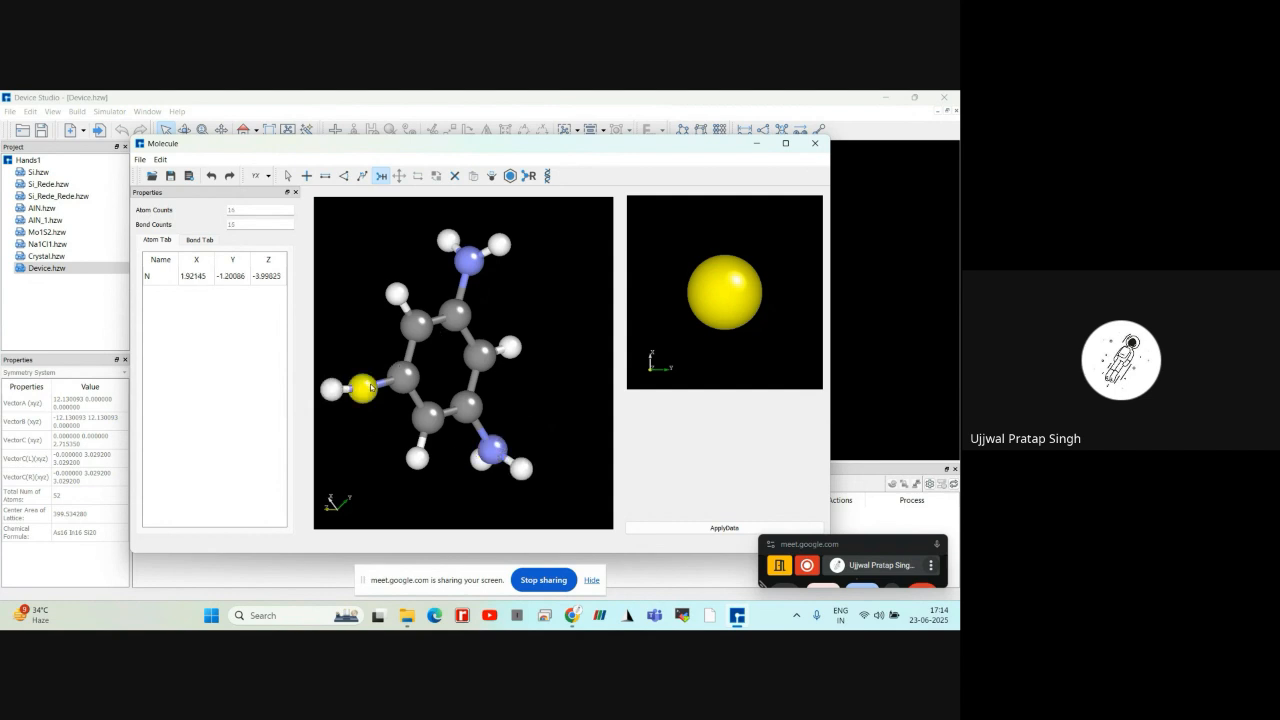
{"action": "left_click", "coordinate": [370, 387]}
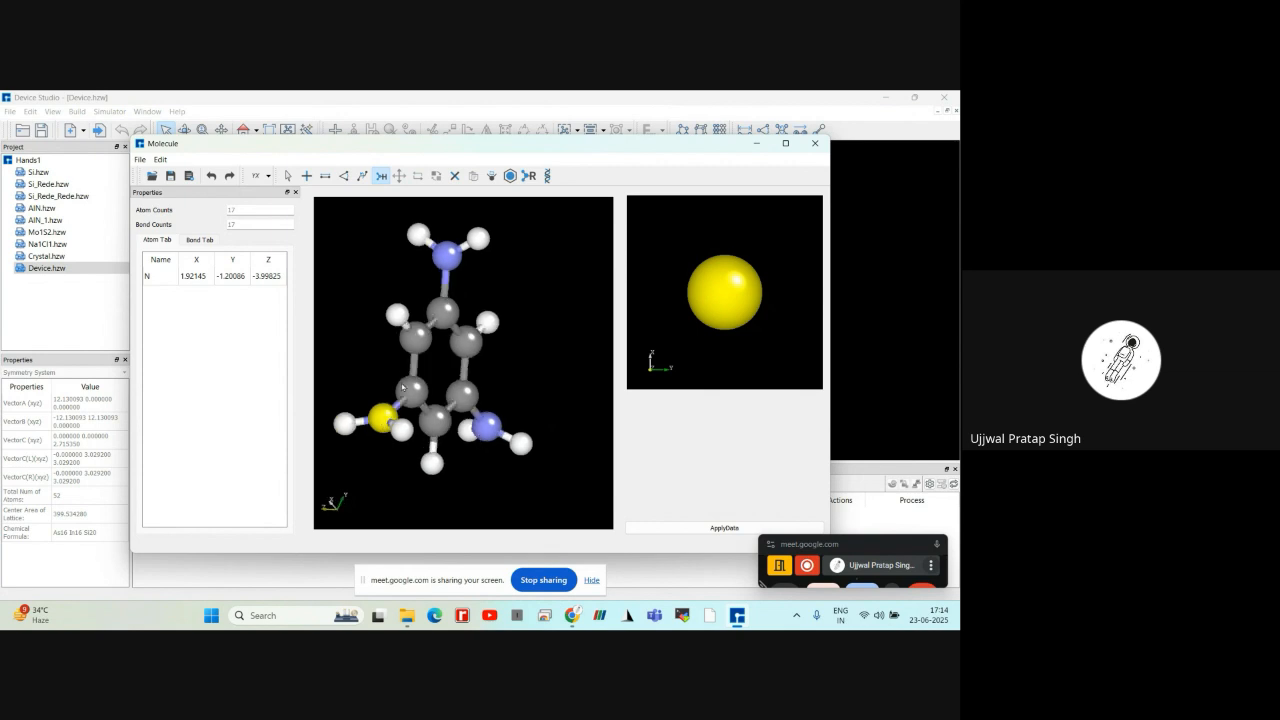
Apply the finished molecule with its three NH2 groups to the project and view it tilted
{"action": "middle_click_drag", "start_coordinate": [370, 380], "coordinate": [402, 493]}
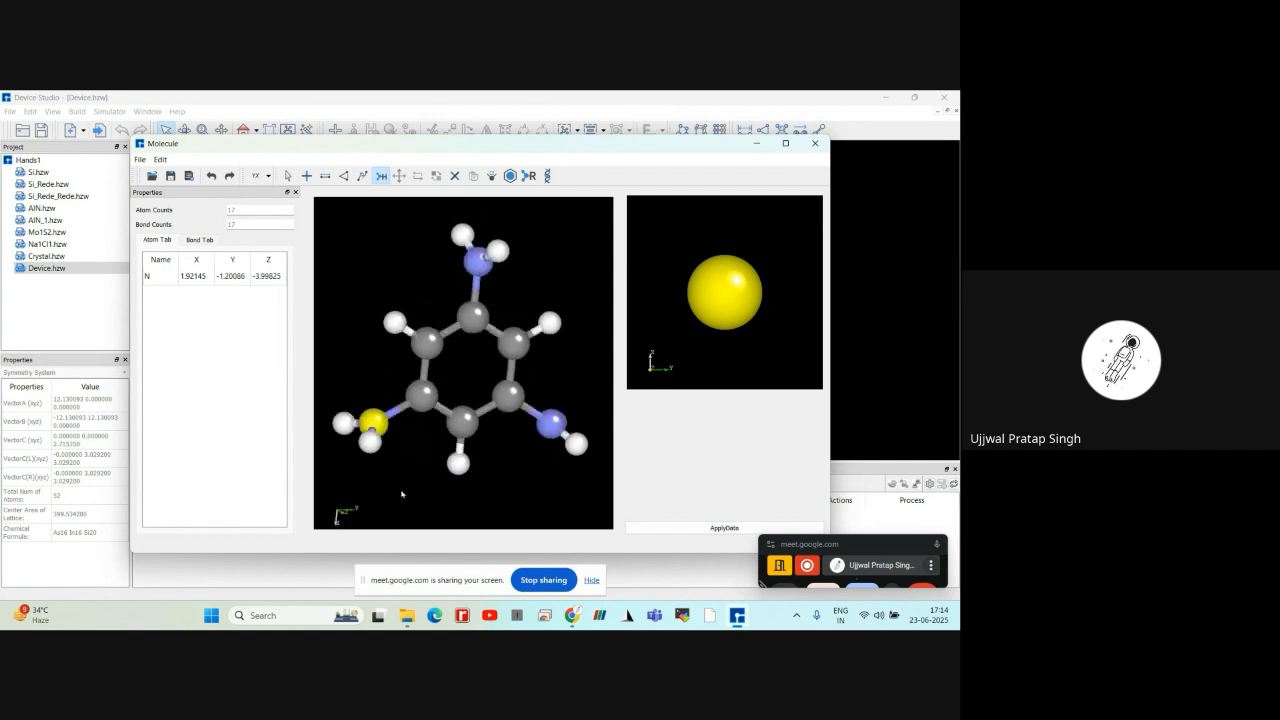
{"action": "left_click", "coordinate": [727, 527]}
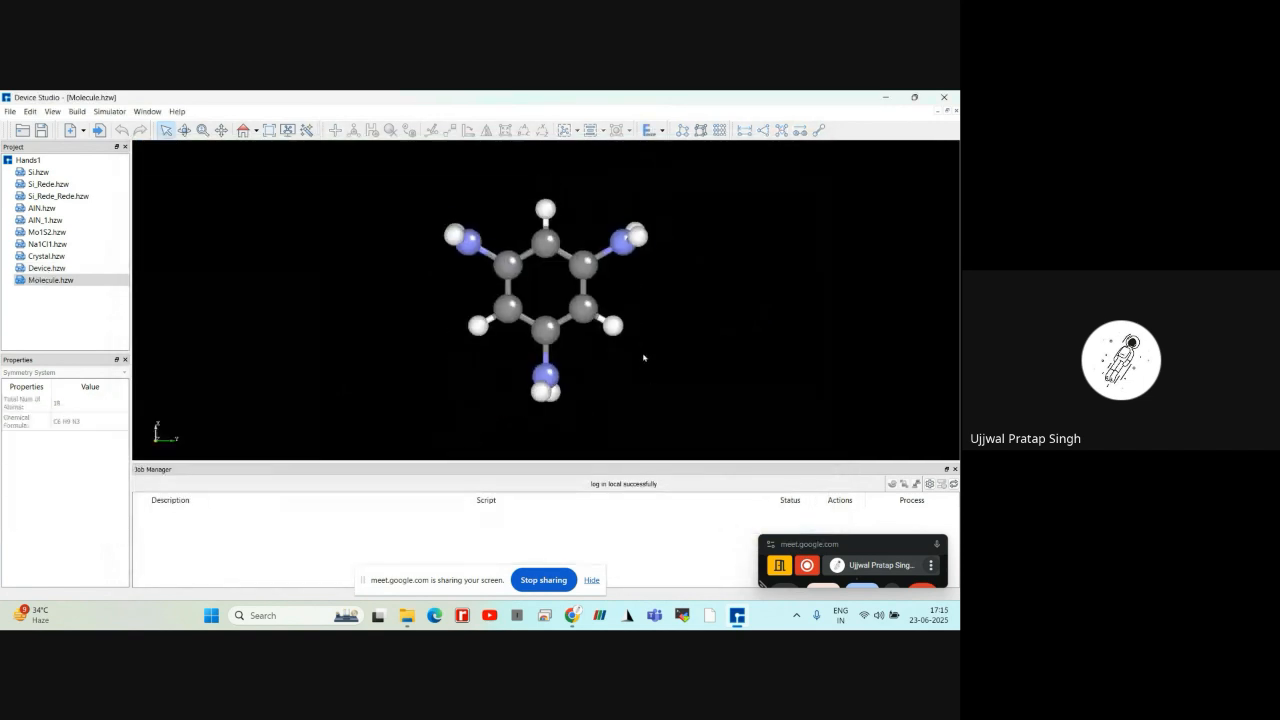
{"action": "middle_click_drag", "start_coordinate": [643, 357], "coordinate": [652, 294]}
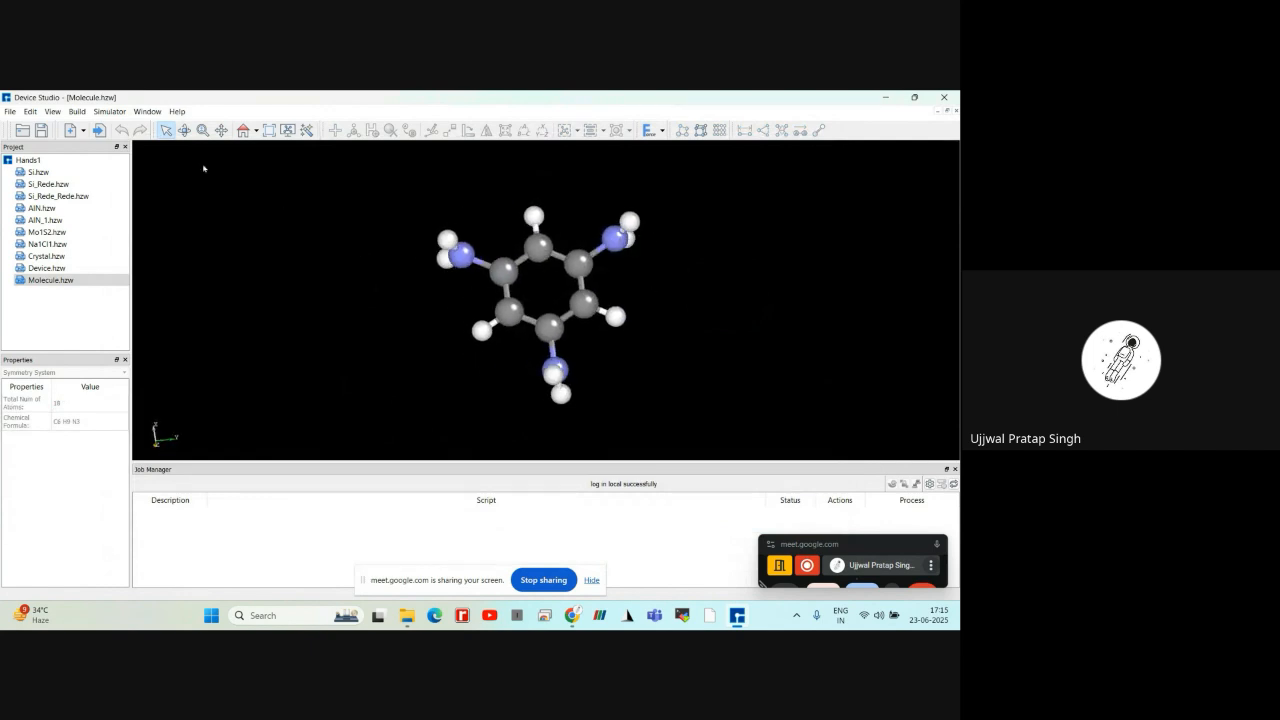
{"action": "left_click", "coordinate": [77, 112]}
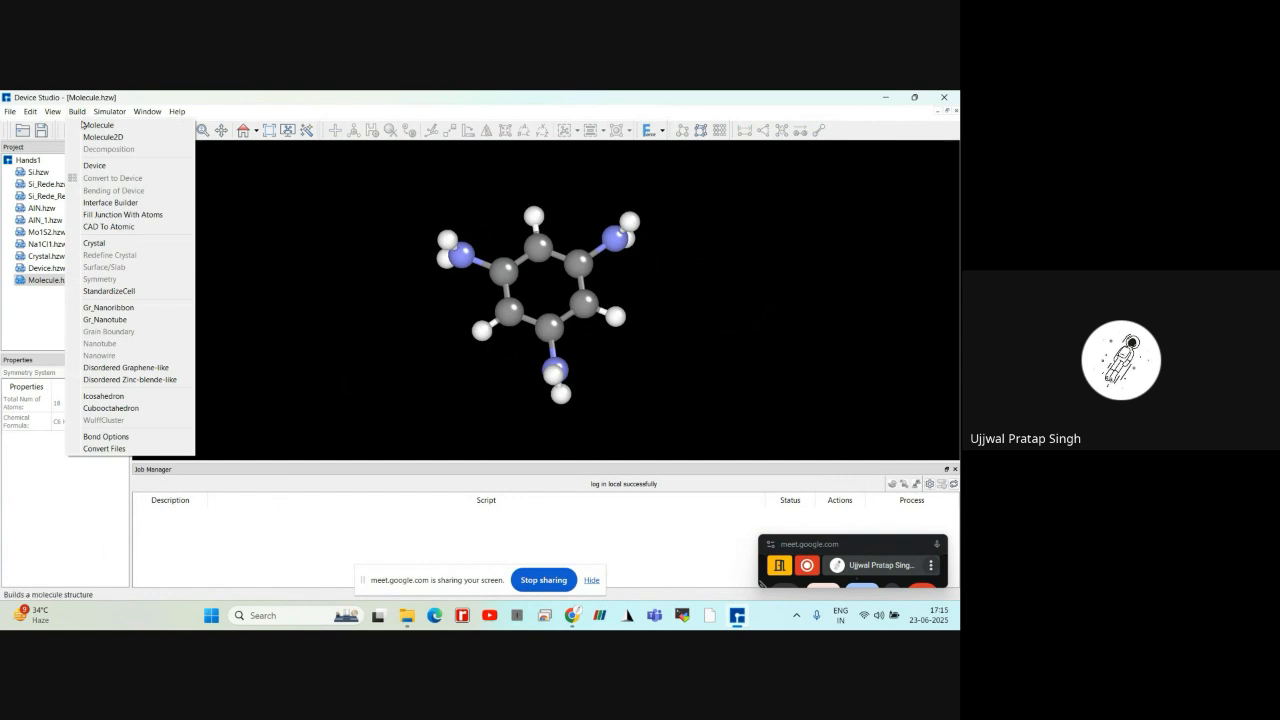
{"action": "left_click", "coordinate": [90, 125]}
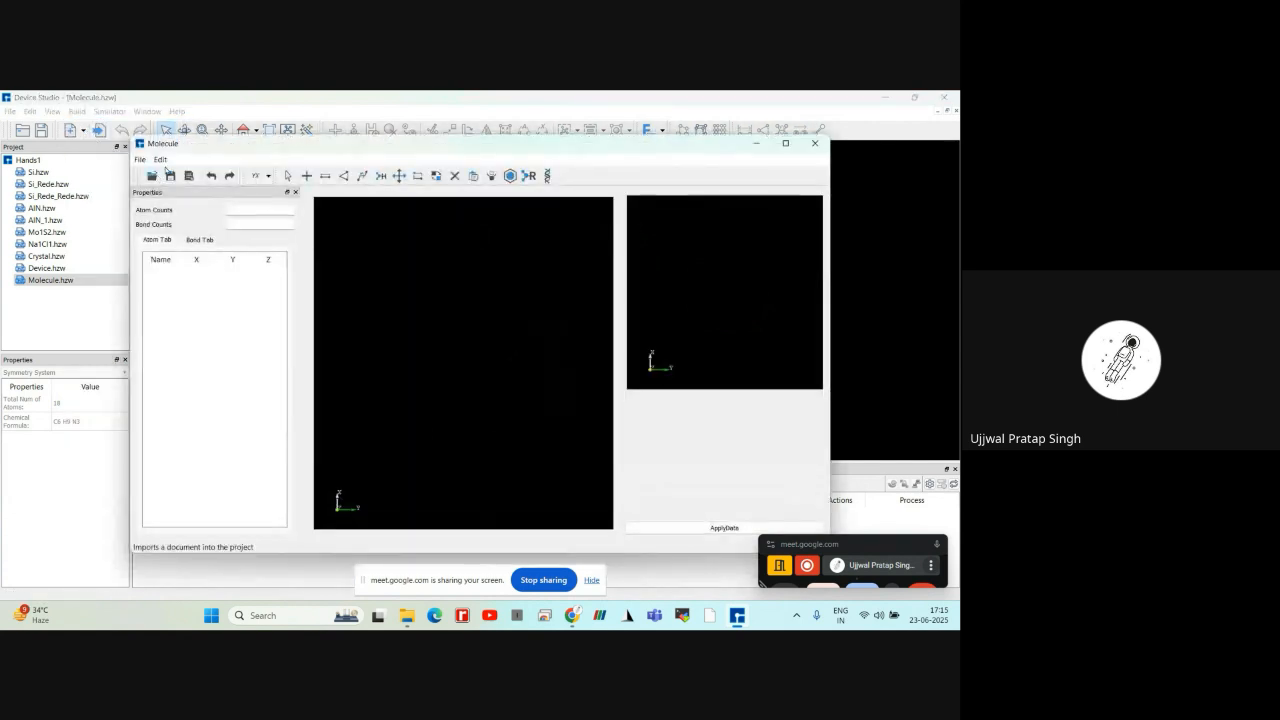
{"action": "left_click", "coordinate": [815, 143]}
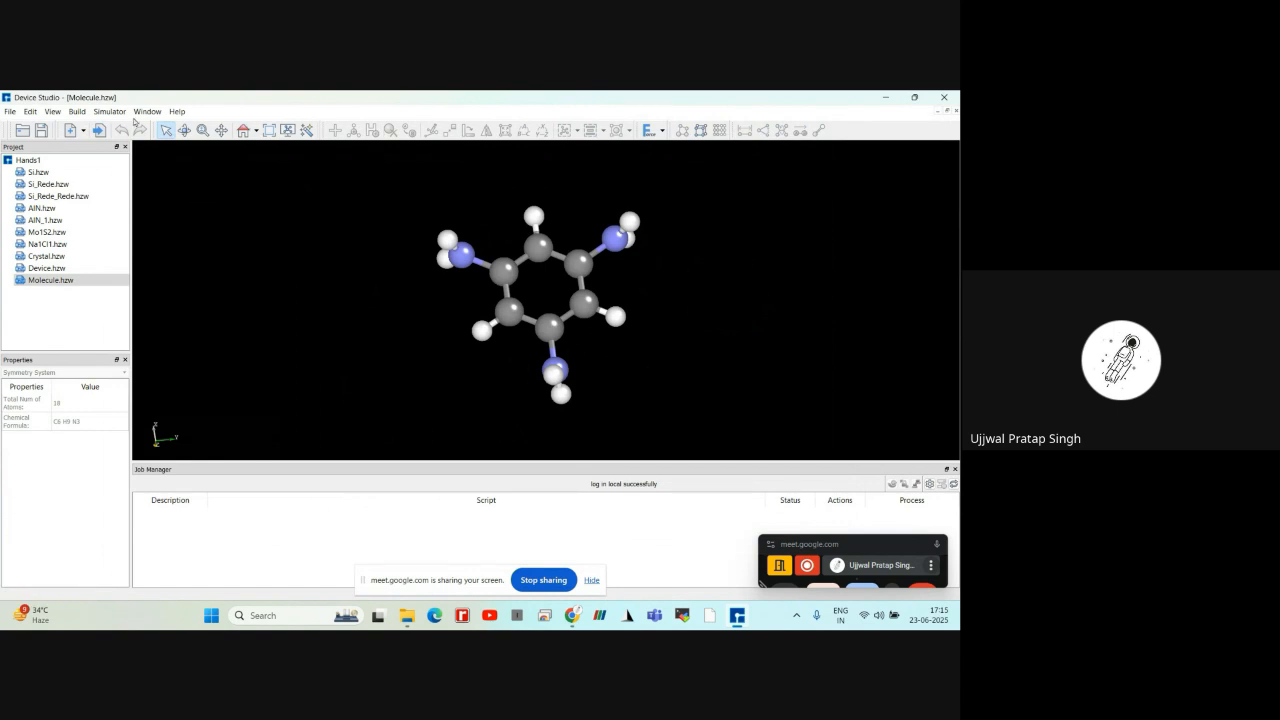
Start a new molecule in the molecule builder and place a benzene ring fragment in it
{"action": "left_click", "coordinate": [83, 112]}
{"action": "mouse_move", "coordinate": [101, 115]}
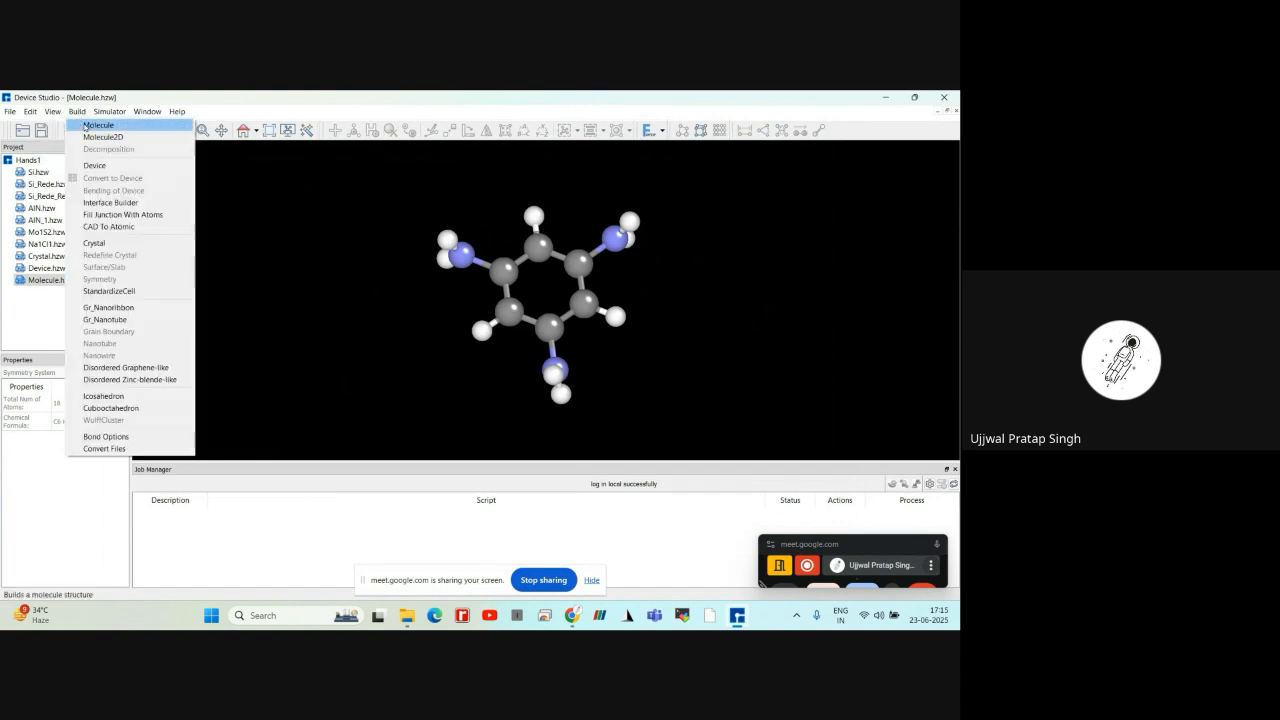
{"action": "left_click", "coordinate": [98, 125]}
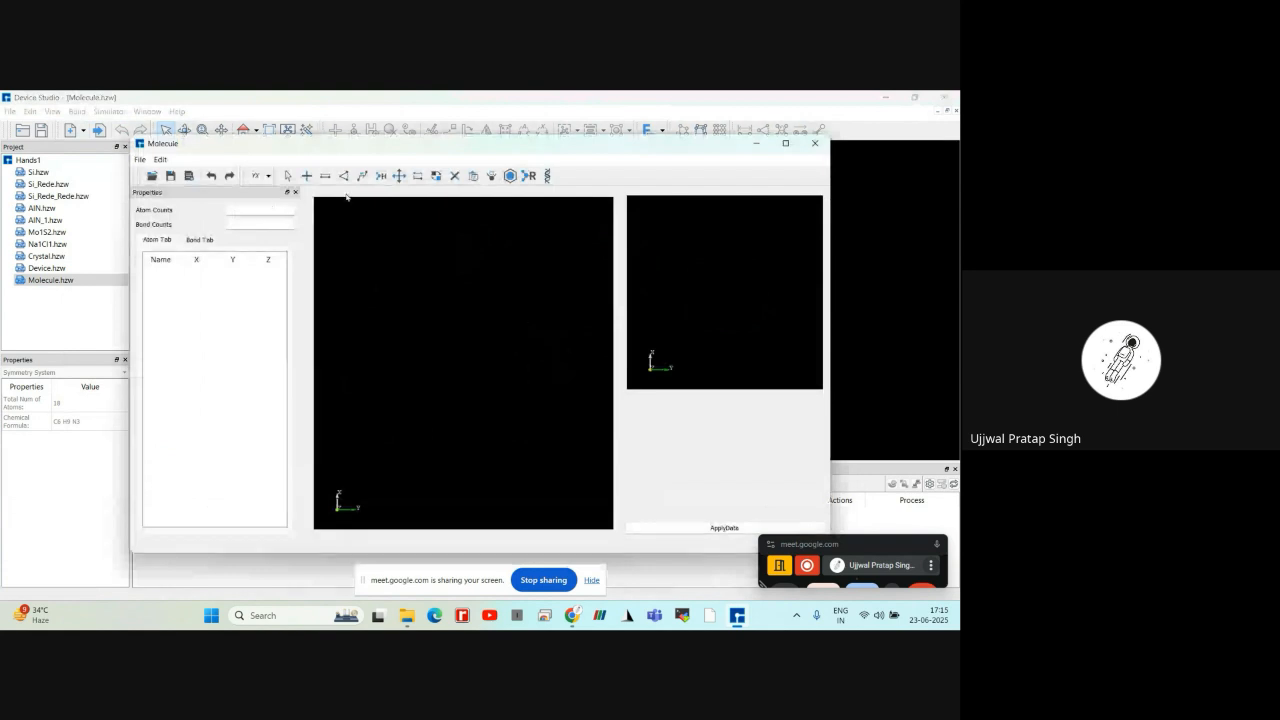
{"action": "left_click", "coordinate": [510, 176]}
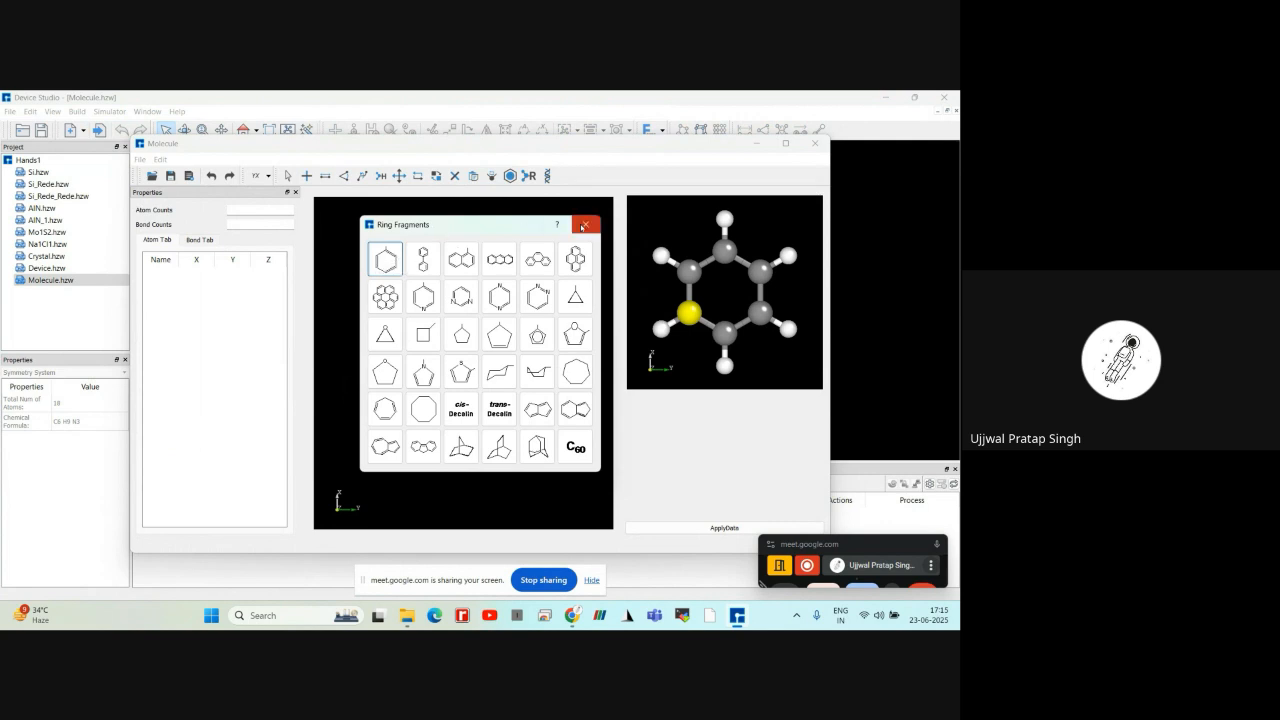
{"action": "left_click", "coordinate": [584, 225]}
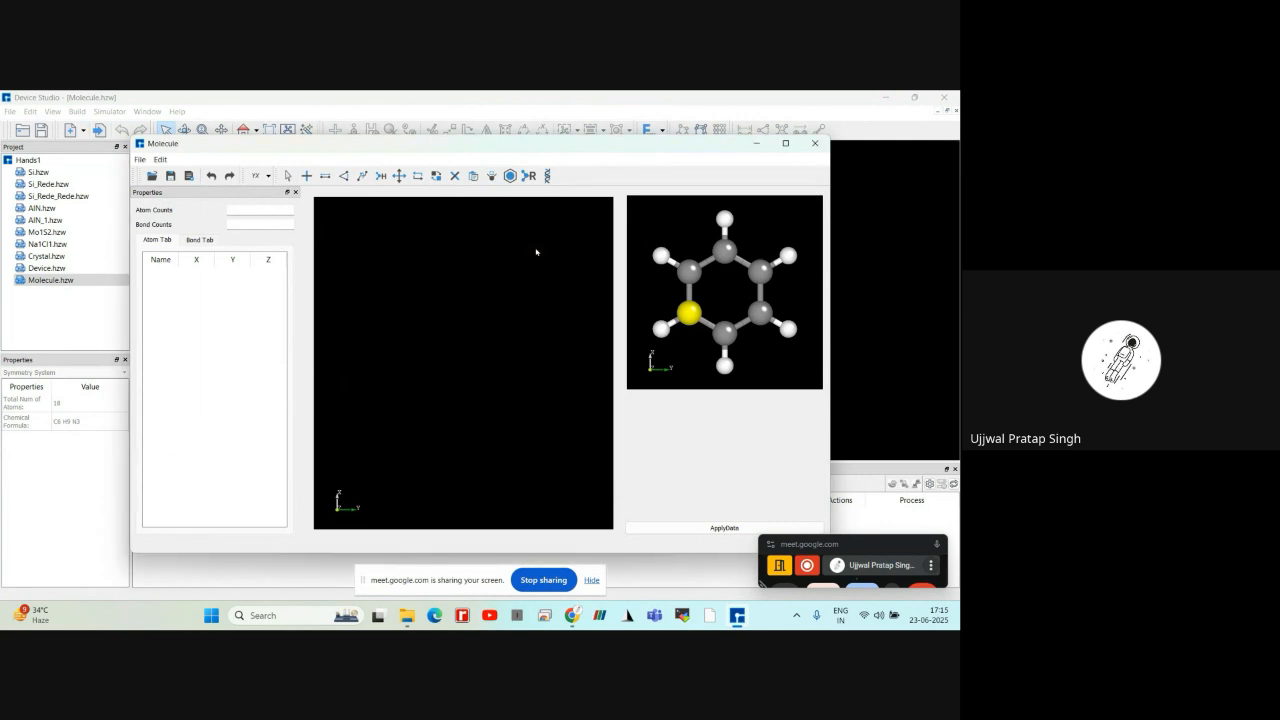
{"action": "left_click", "coordinate": [438, 316]}
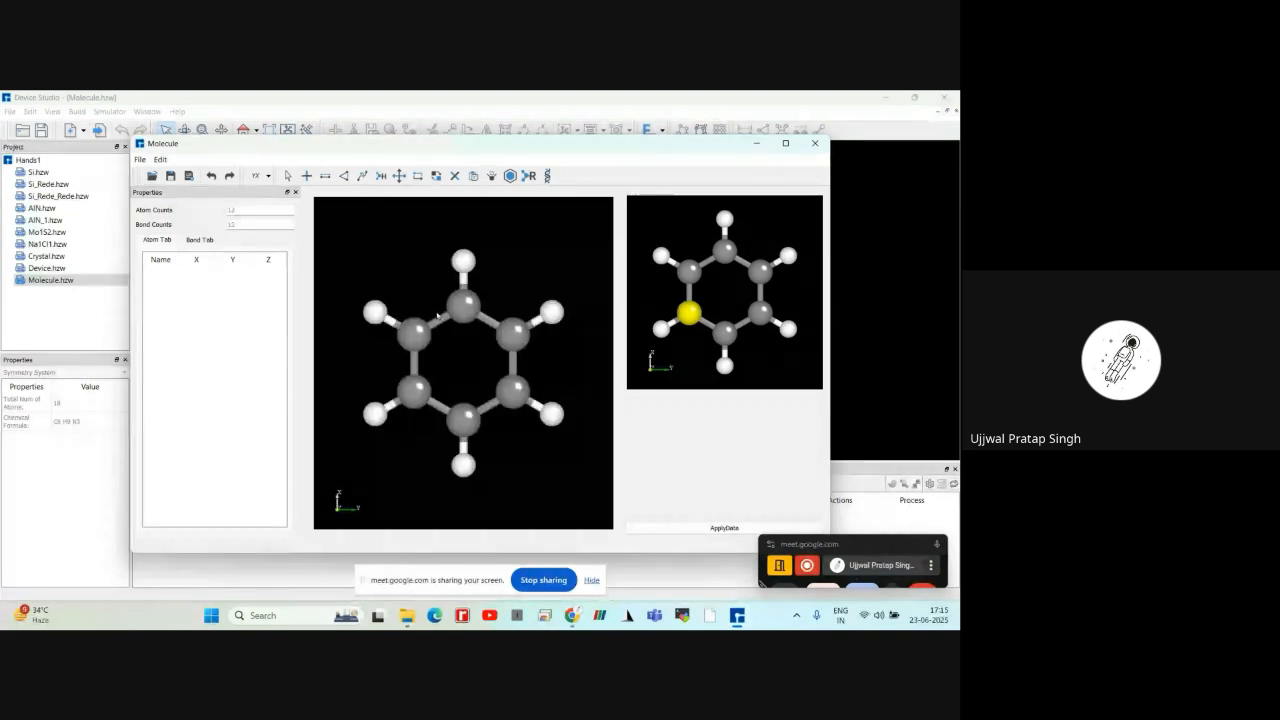
Review the bond modification settings between the topmost hydrogen and its carbon, and cancel them
{"action": "left_click", "coordinate": [325, 178]}
{"action": "left_click", "coordinate": [463, 261]}
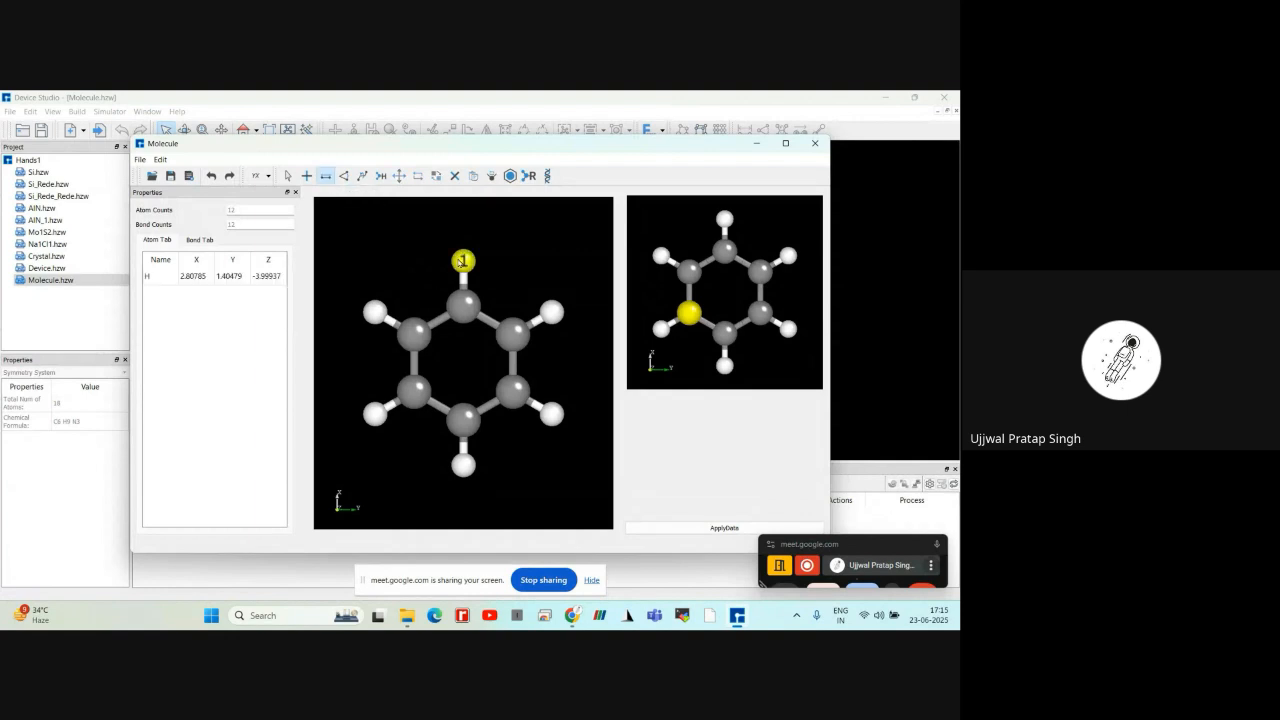
{"action": "left_click", "coordinate": [466, 306]}
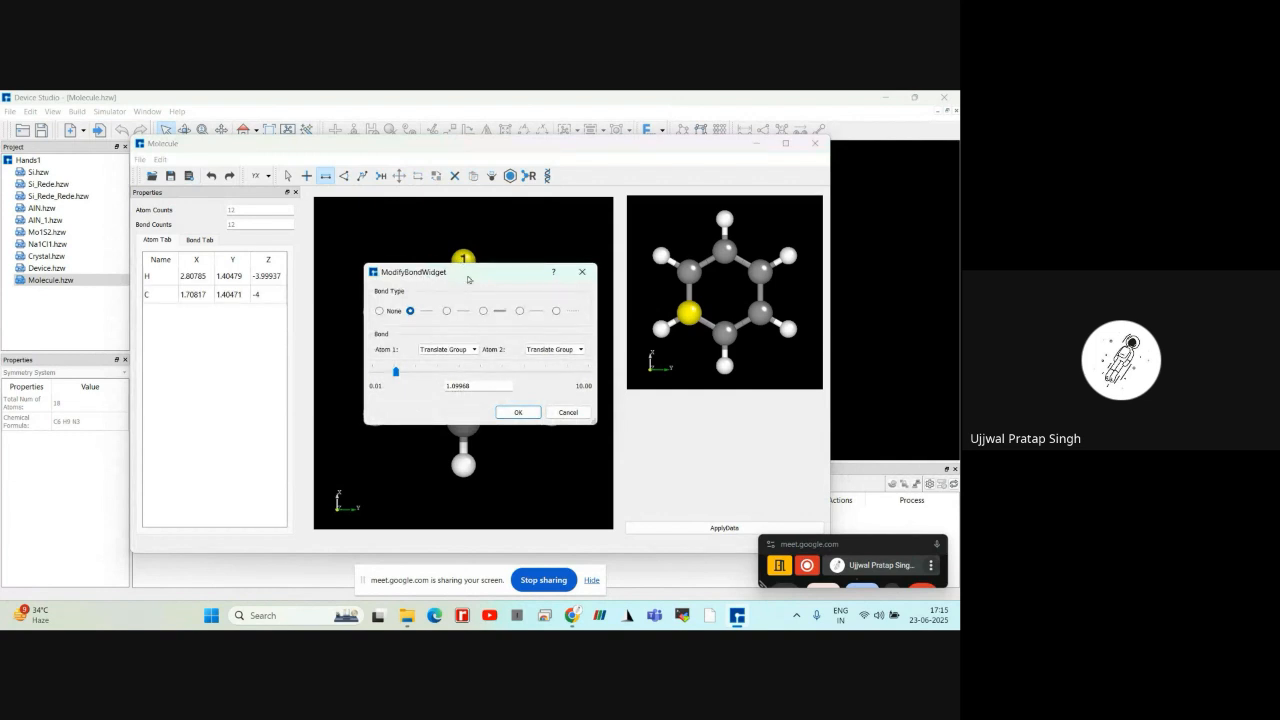
{"action": "left_click_drag", "start_coordinate": [467, 279], "coordinate": [262, 267]}
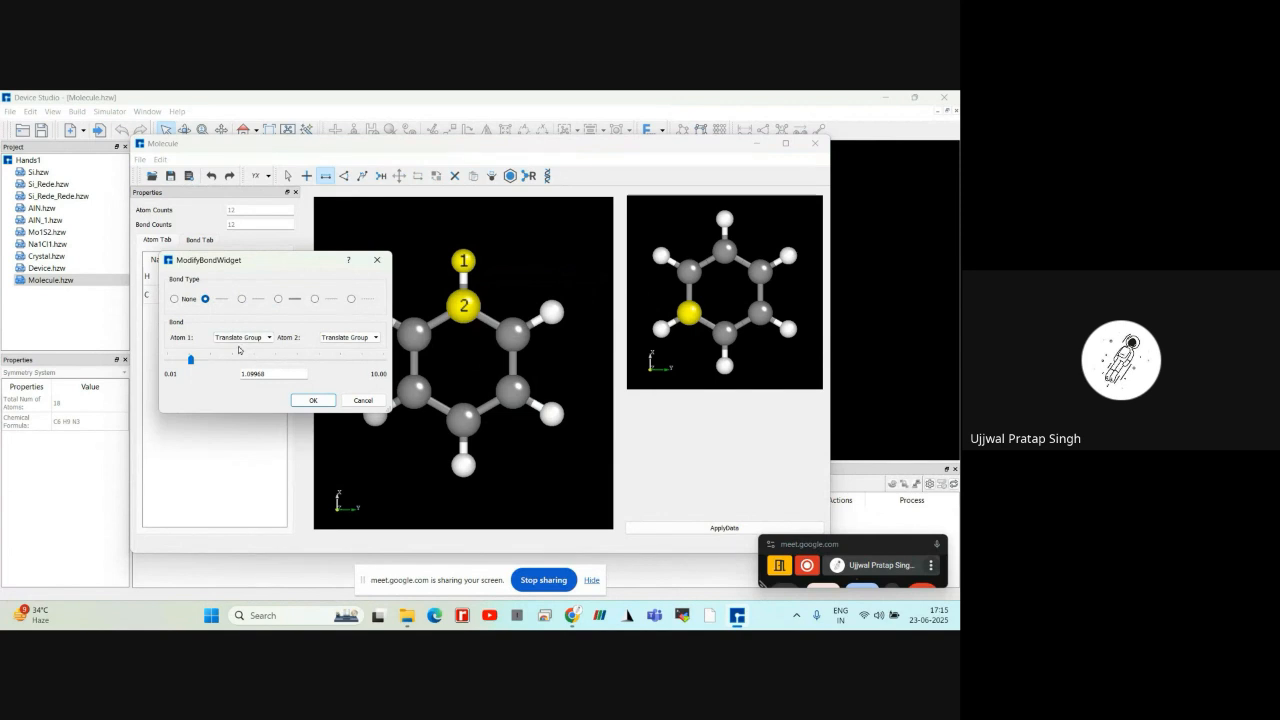
{"action": "left_click", "coordinate": [364, 401]}
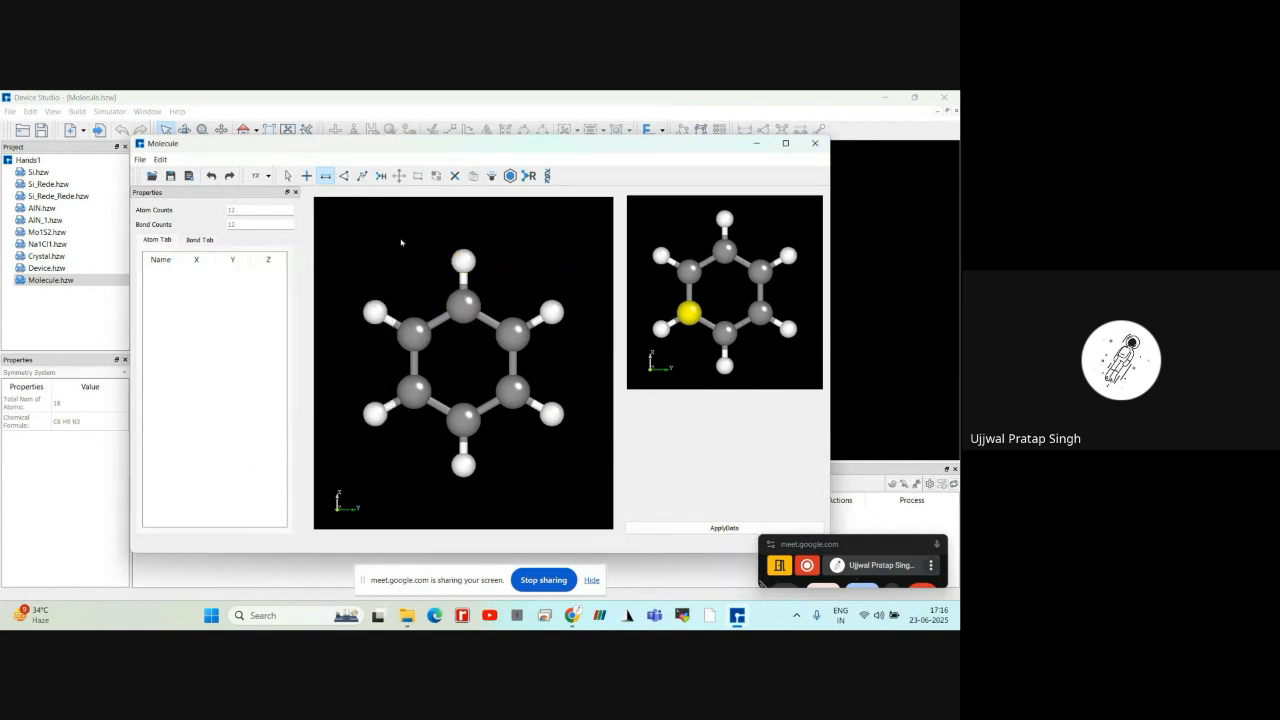
Review the angle settings for the topmost hydrogen, its carbon and the adjacent ring carbon, and close them without changes
{"action": "left_click", "coordinate": [344, 176]}
{"action": "left_click", "coordinate": [462, 264]}
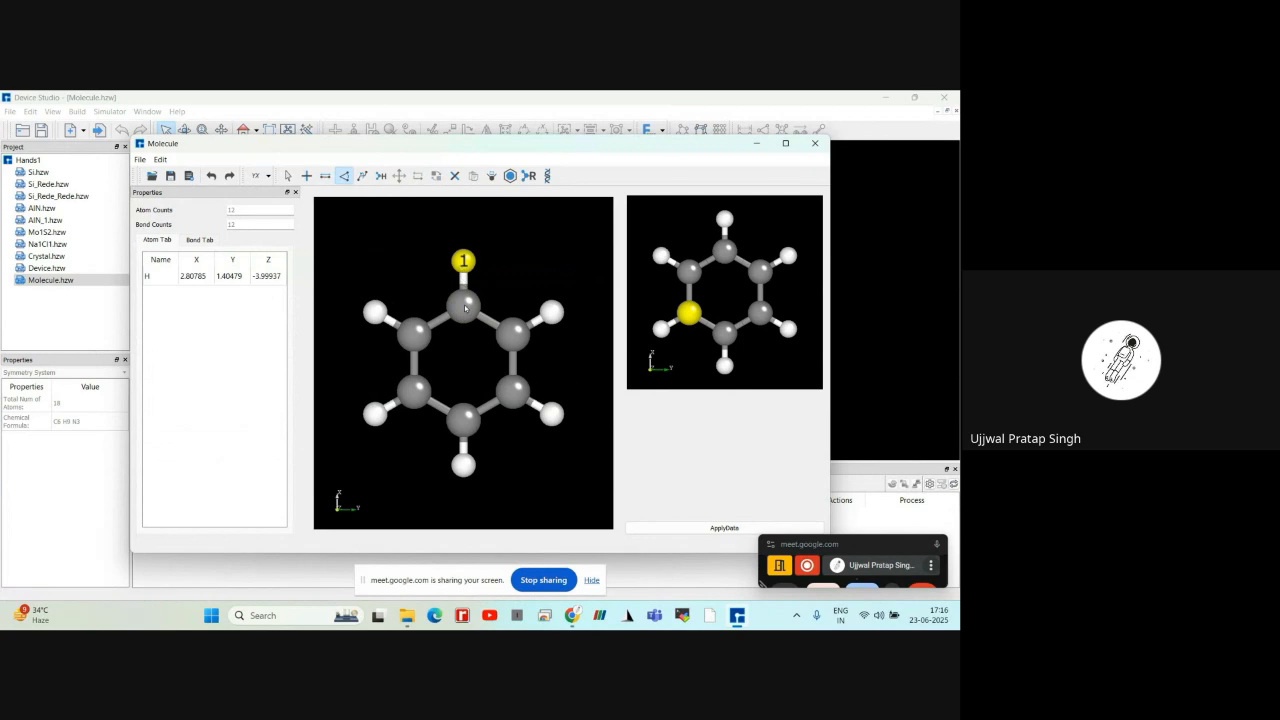
{"action": "left_click", "coordinate": [465, 308]}
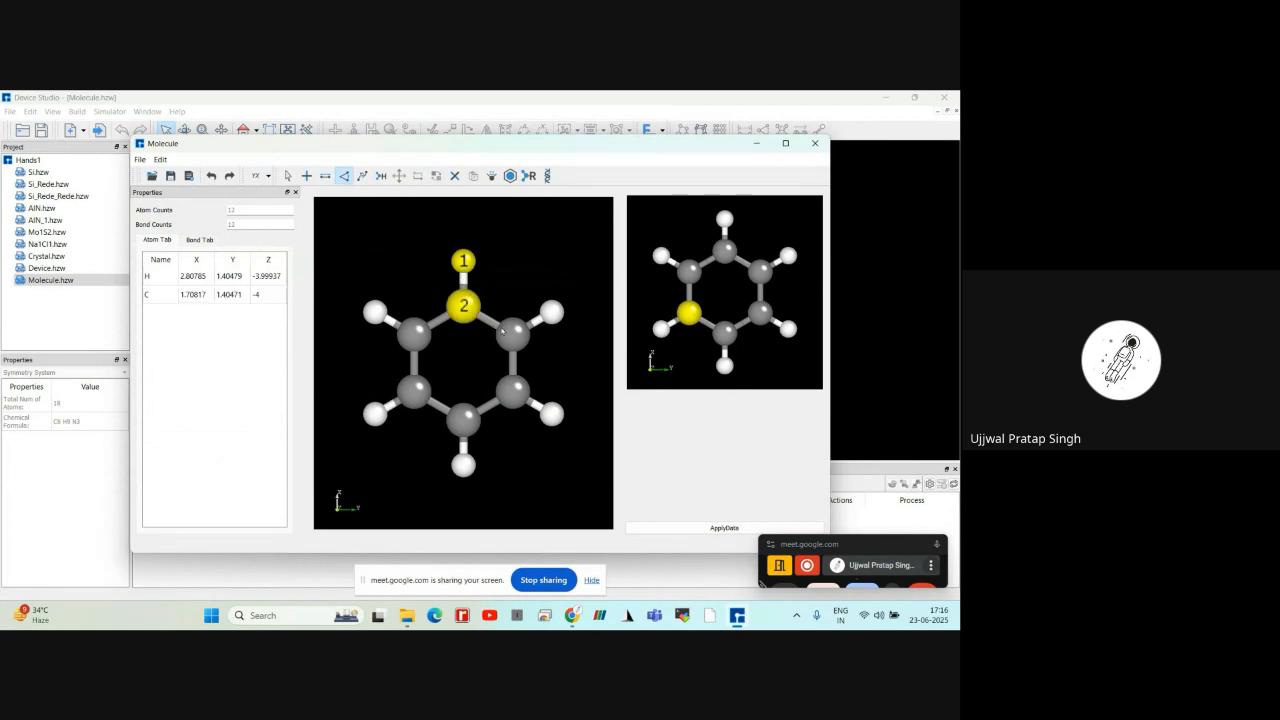
{"action": "left_click", "coordinate": [504, 332]}
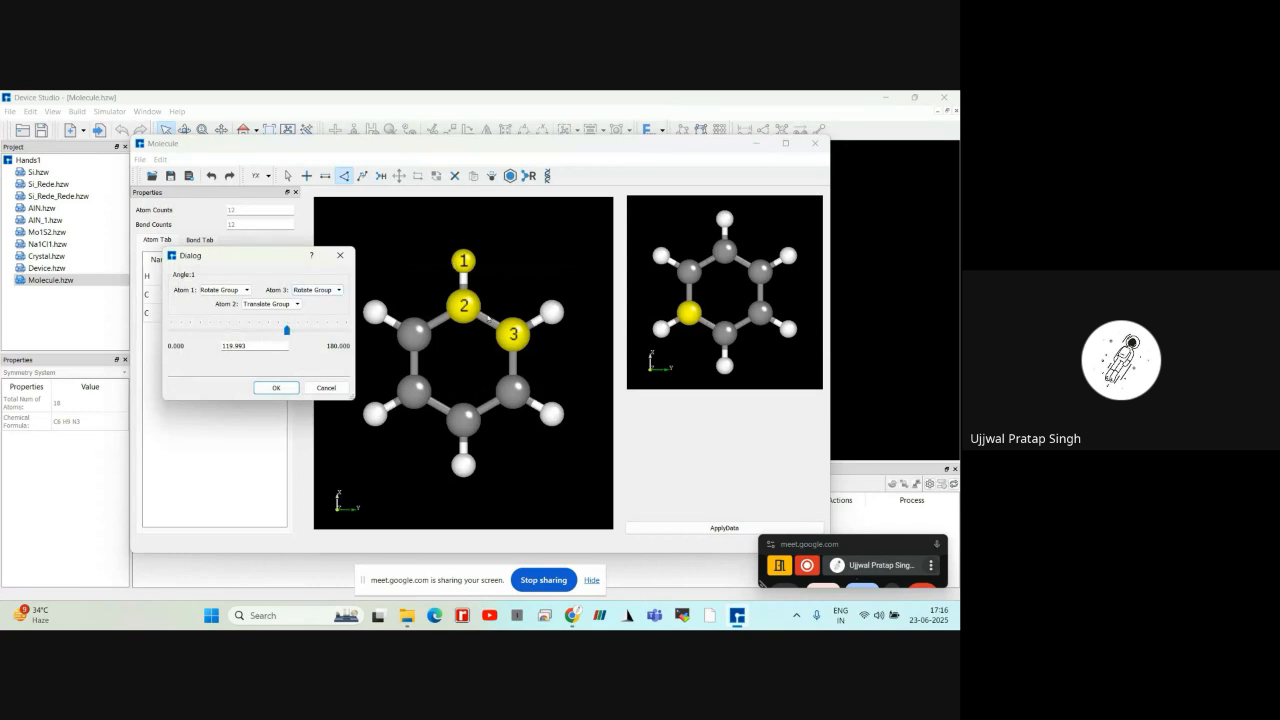
{"action": "left_click", "coordinate": [340, 255]}
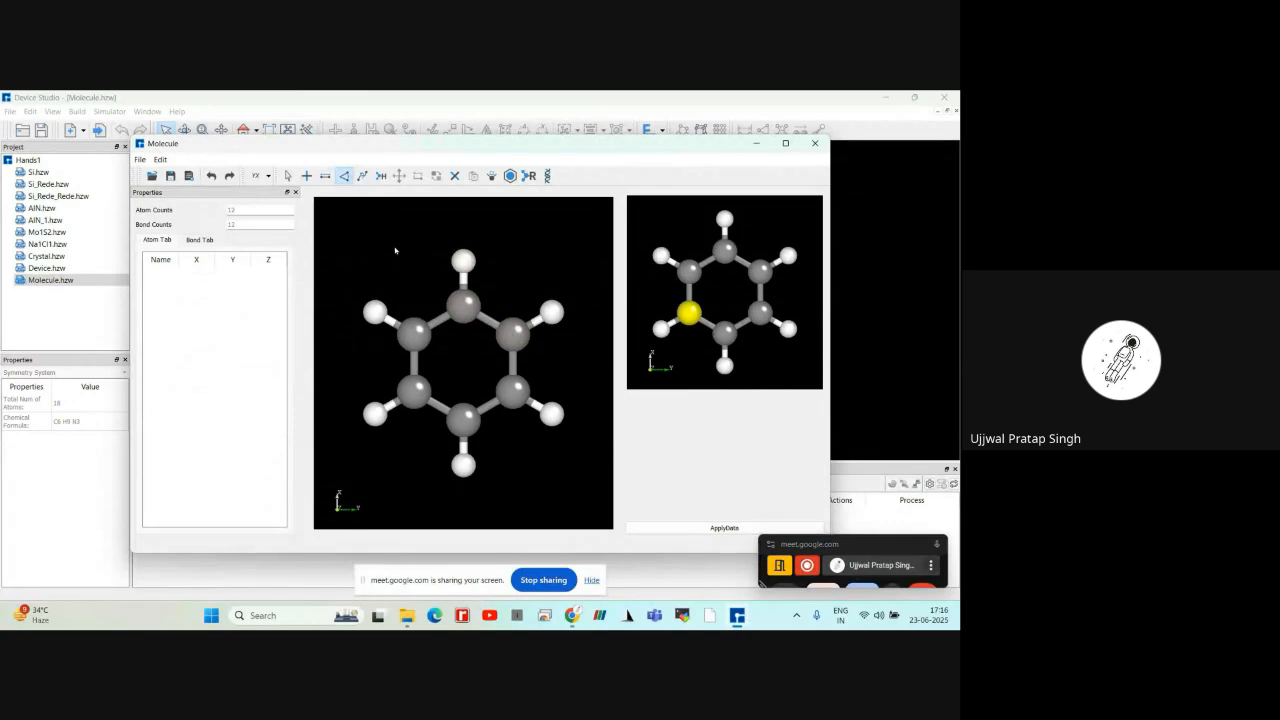
Examine the biofragment list from the alanine residues through to the N-methyl amino group, and close it without choosing any
{"action": "left_click", "coordinate": [306, 176]}
{"action": "left_click", "coordinate": [677, 209]}
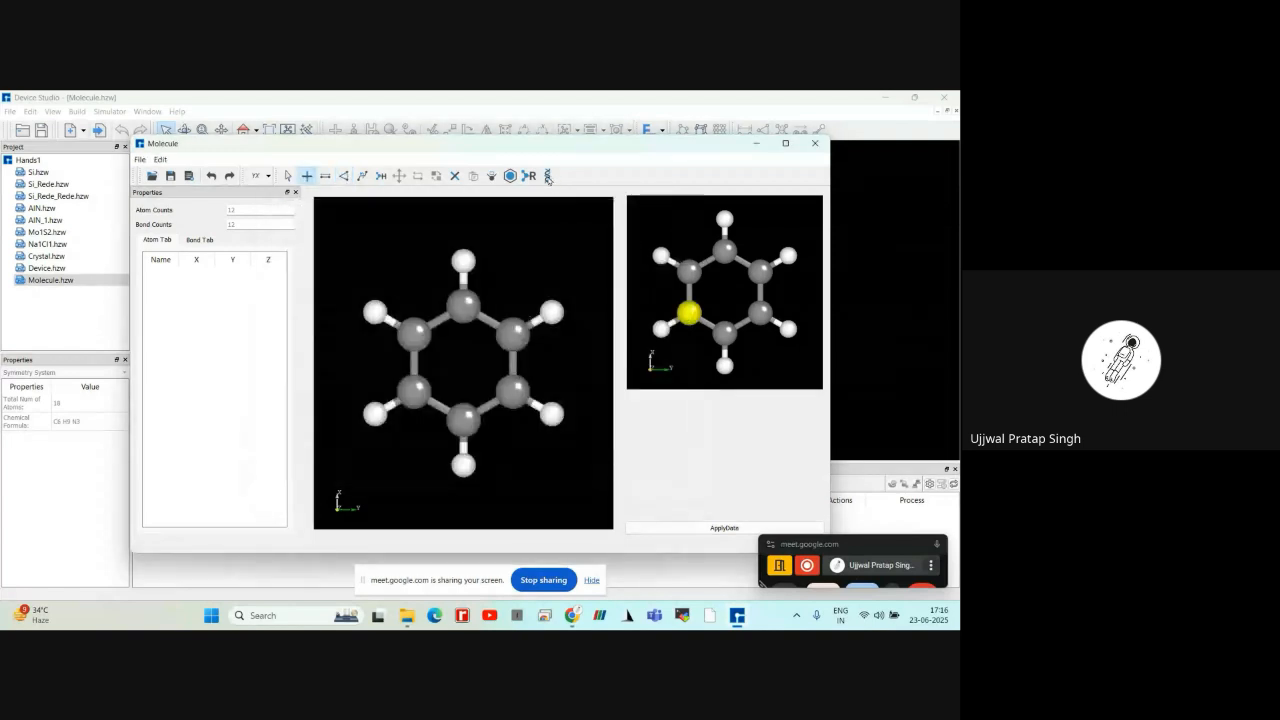
{"action": "left_click", "coordinate": [548, 177]}
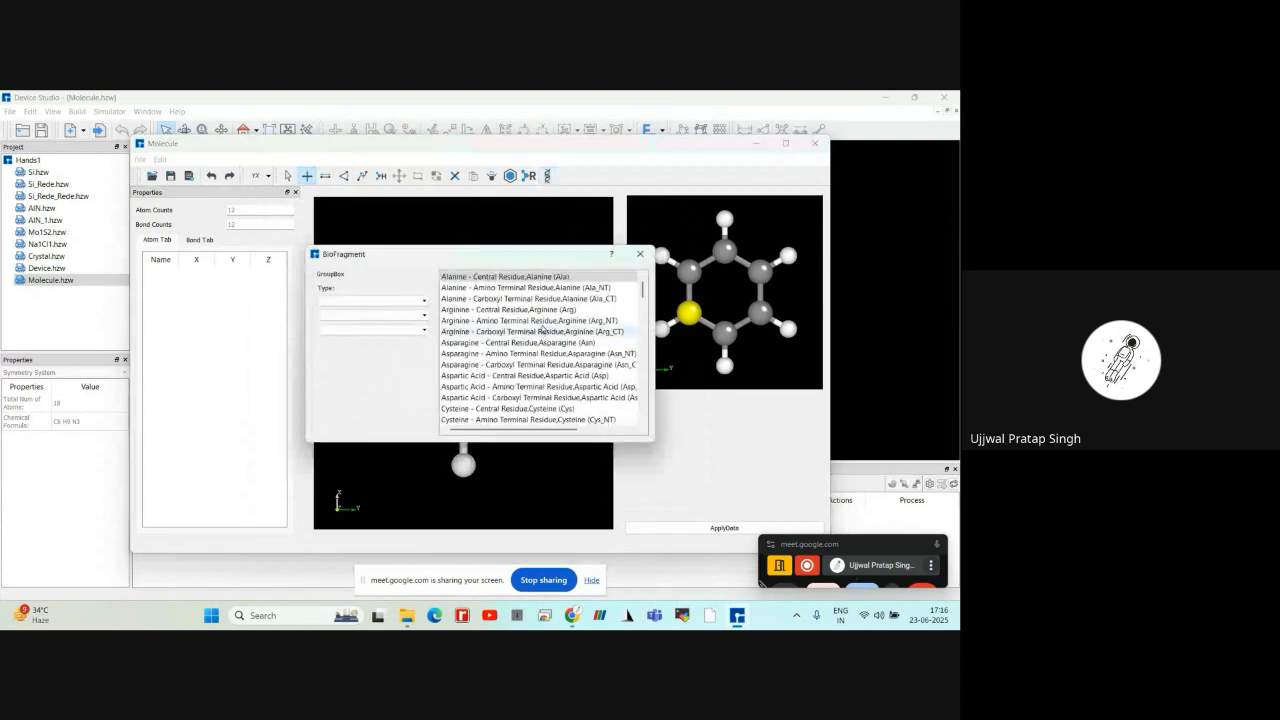
{"action": "scroll", "coordinate": [543, 336], "scroll_direction": "down", "scroll_amount": 10}
{"action": "scroll", "coordinate": [543, 328], "scroll_direction": "up", "scroll_amount": 10}
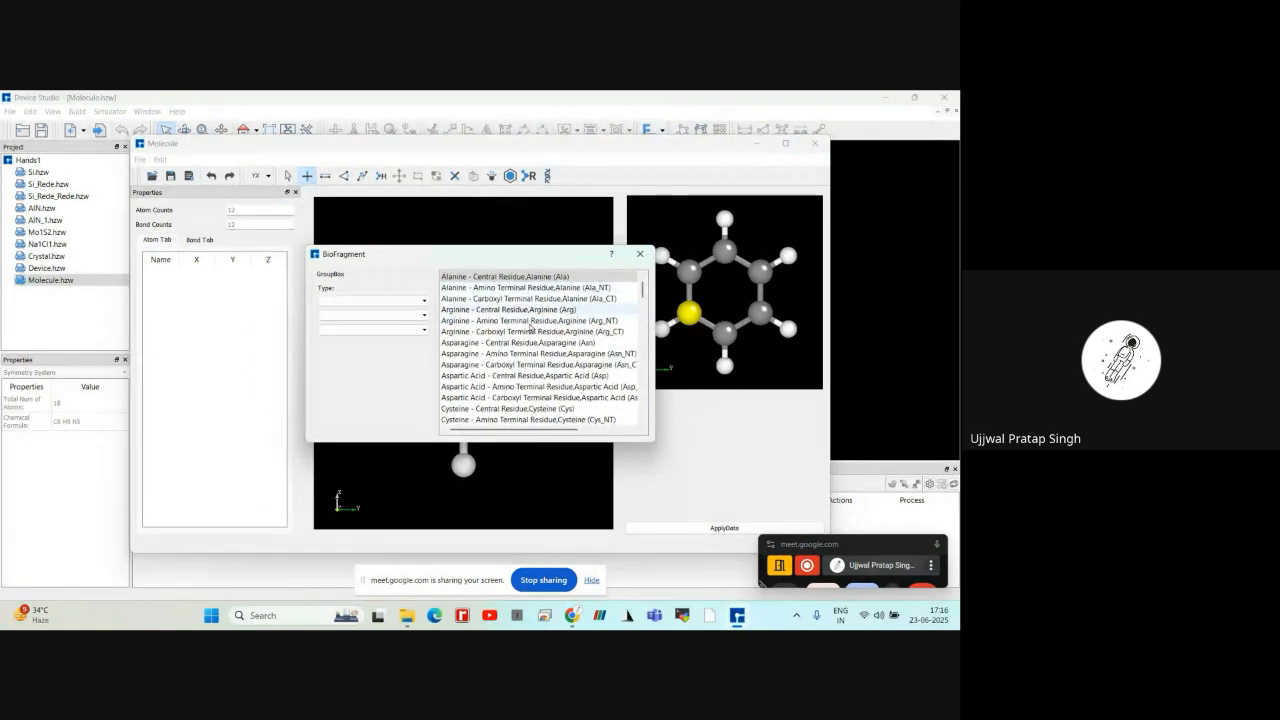
{"action": "scroll", "coordinate": [530, 328], "scroll_direction": "down", "scroll_amount": 10}
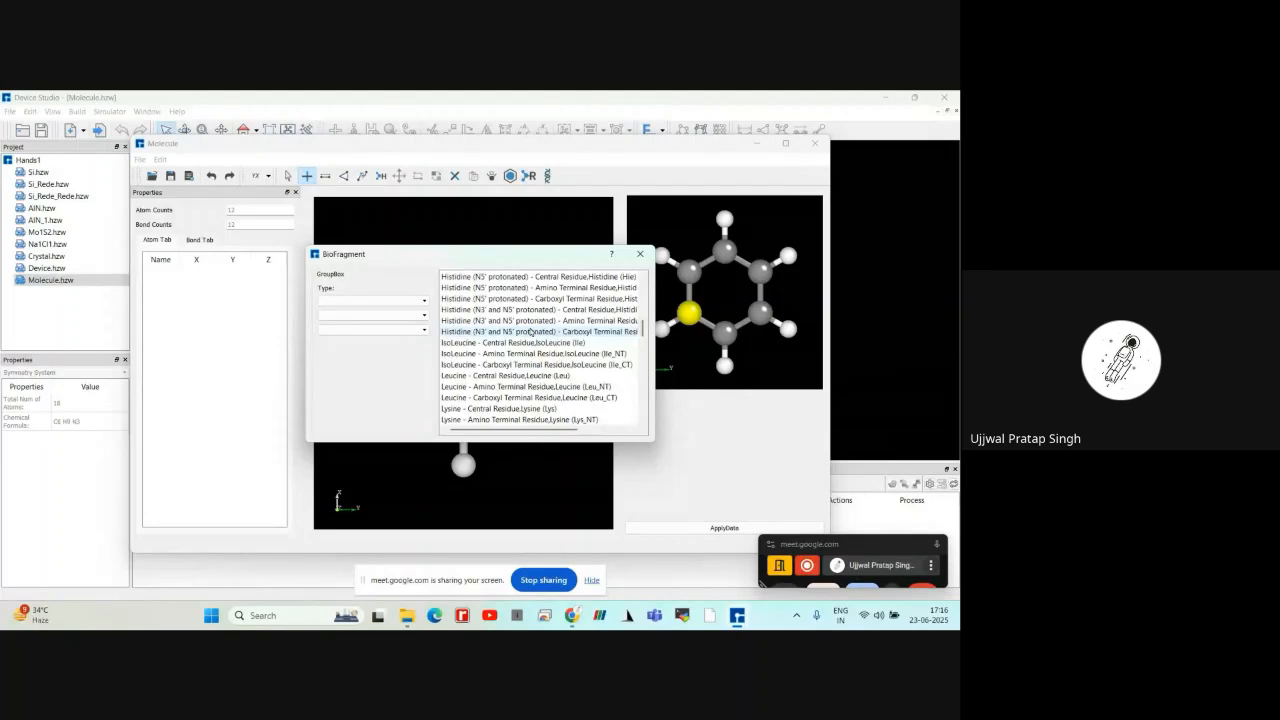
{"action": "scroll", "coordinate": [530, 332], "scroll_direction": "down", "scroll_amount": 2}
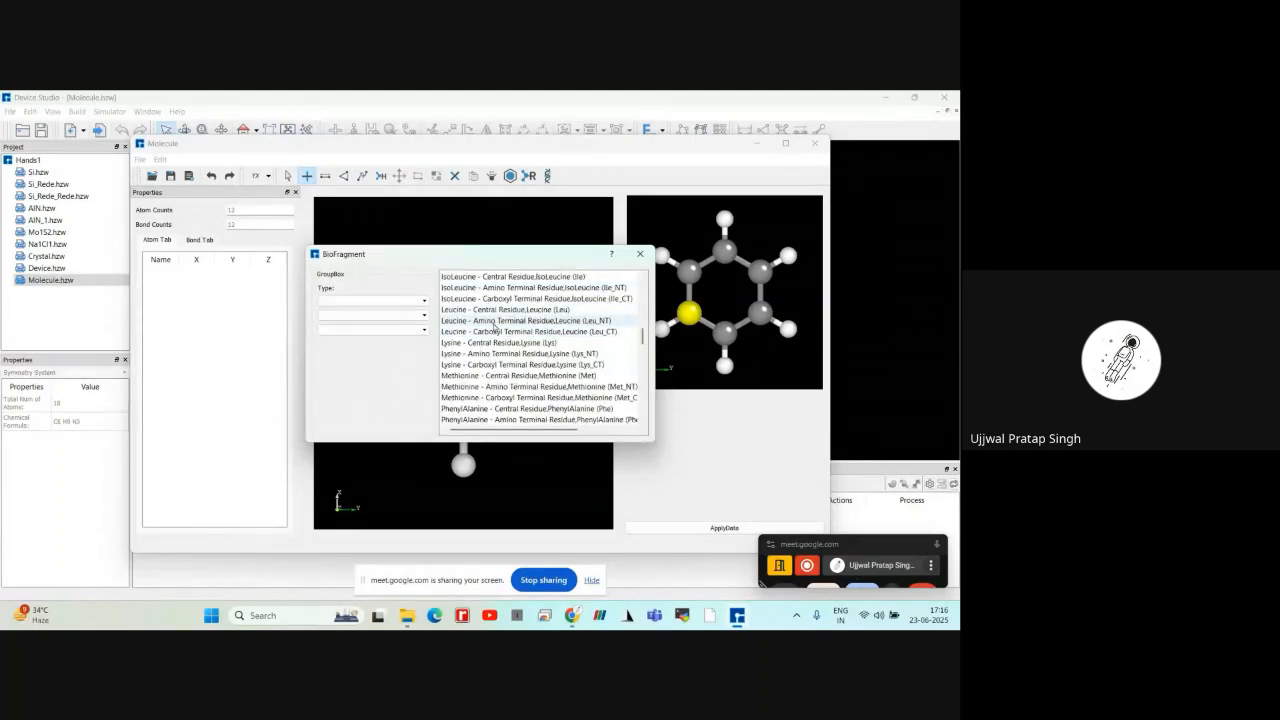
{"action": "scroll", "coordinate": [491, 332], "scroll_direction": "down", "scroll_amount": 9}
{"action": "scroll", "coordinate": [493, 325], "scroll_direction": "down", "scroll_amount": 9}
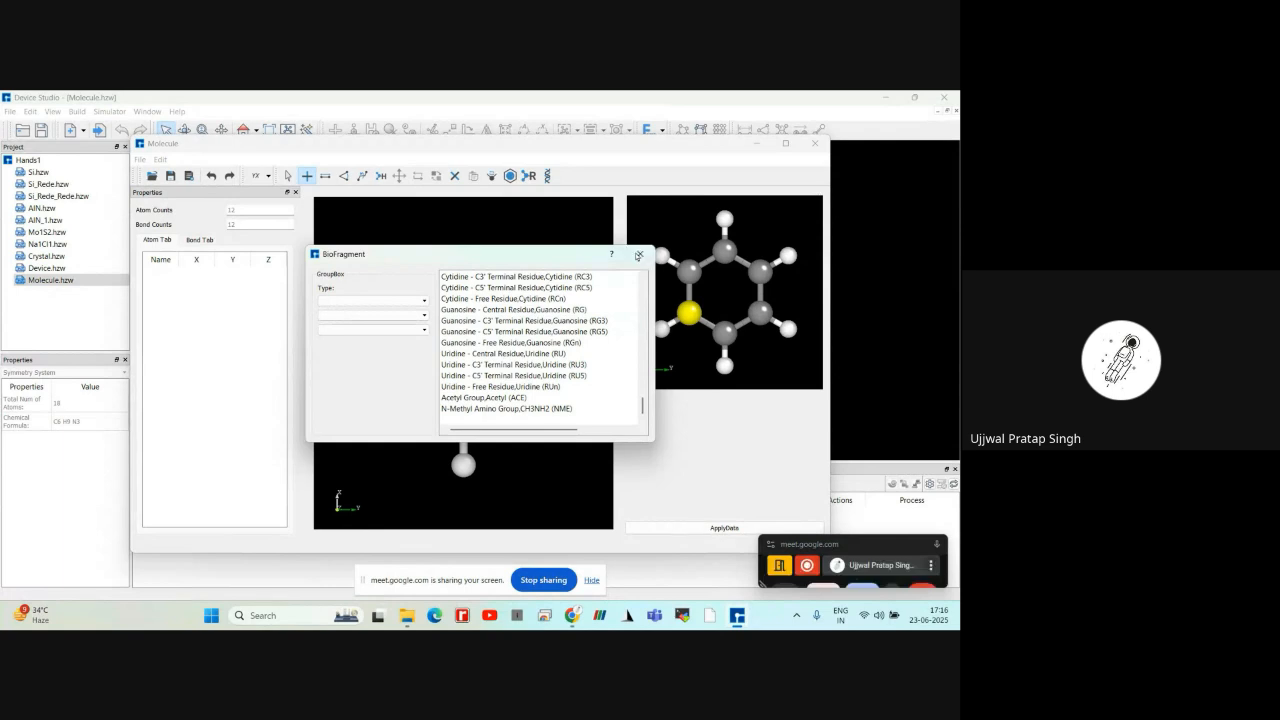
{"action": "left_click", "coordinate": [640, 254]}
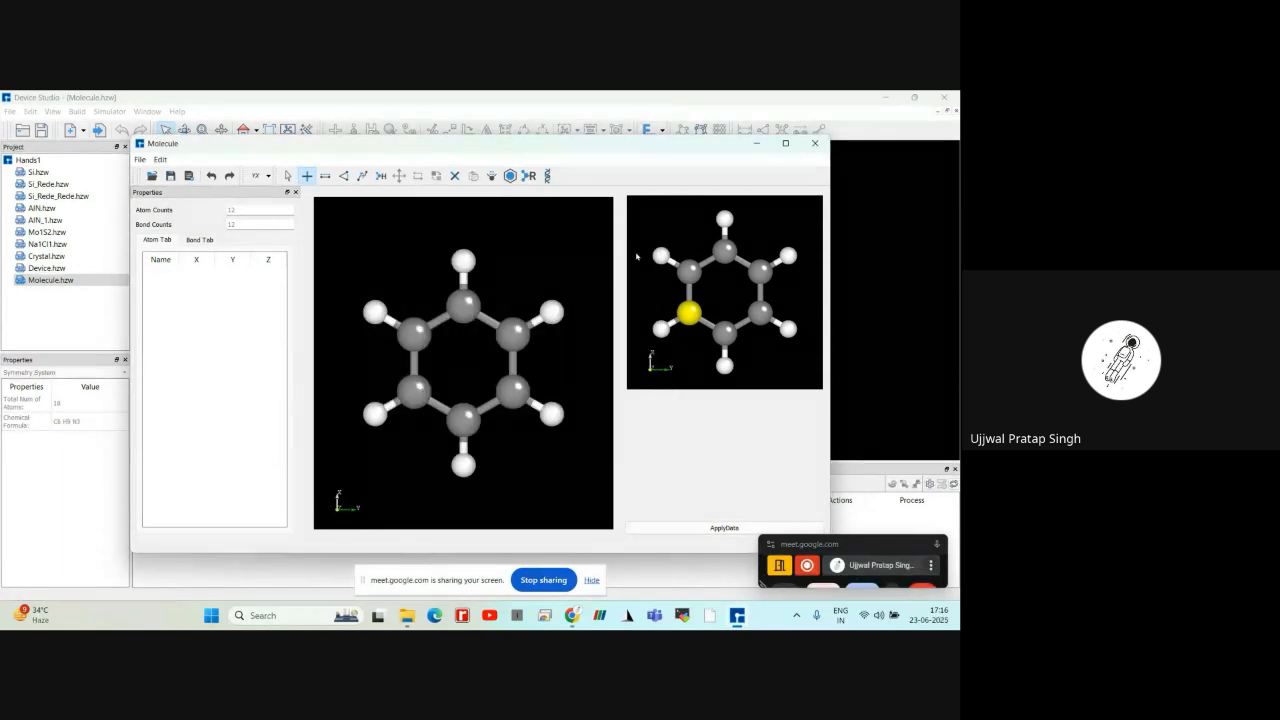
Try adding a second benzene ring diagonally above the first, undo it, and close the molecule builder without applying
{"action": "scroll", "coordinate": [563, 335], "scroll_direction": "down", "scroll_amount": 4}
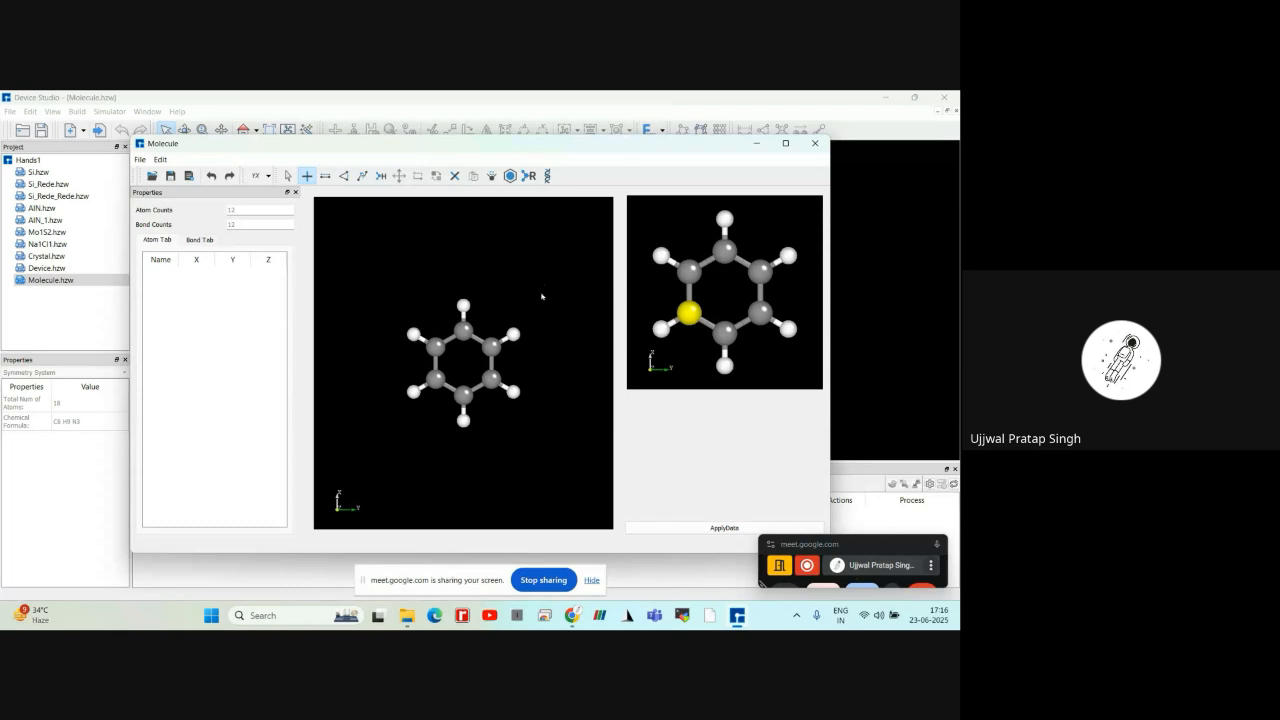
{"action": "left_click", "coordinate": [537, 306]}
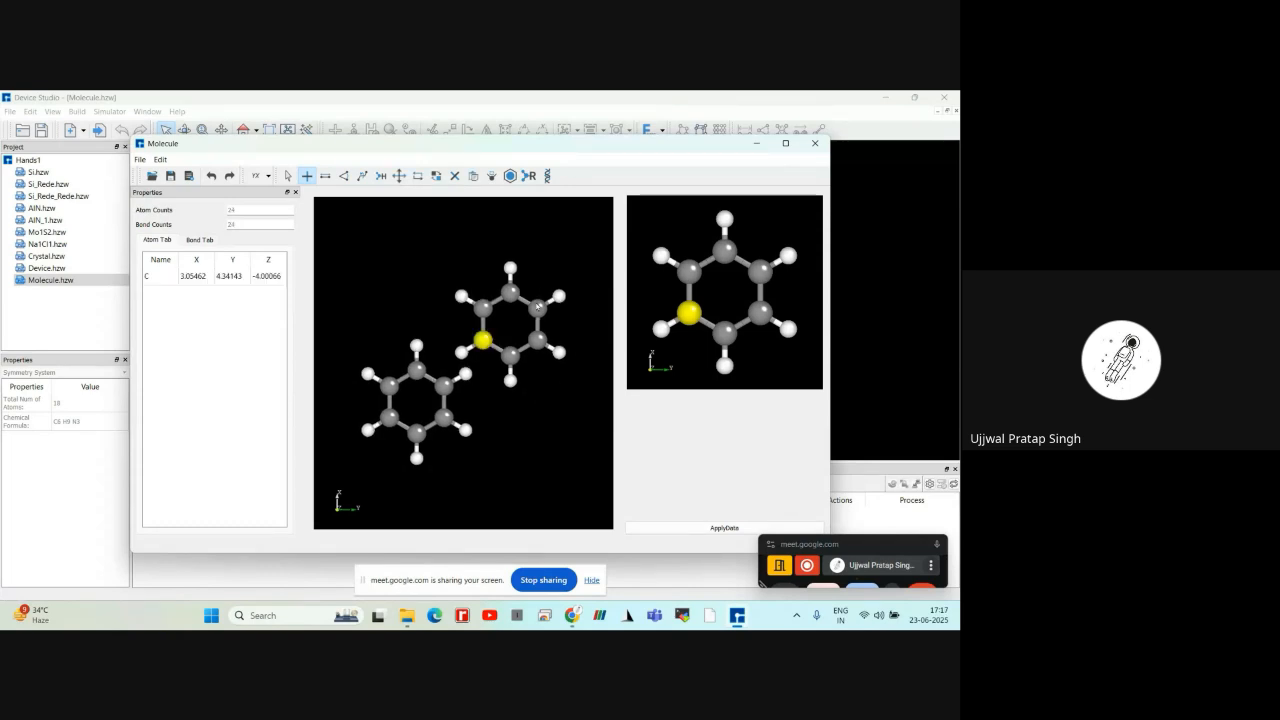
{"action": "left_click", "coordinate": [516, 337]}
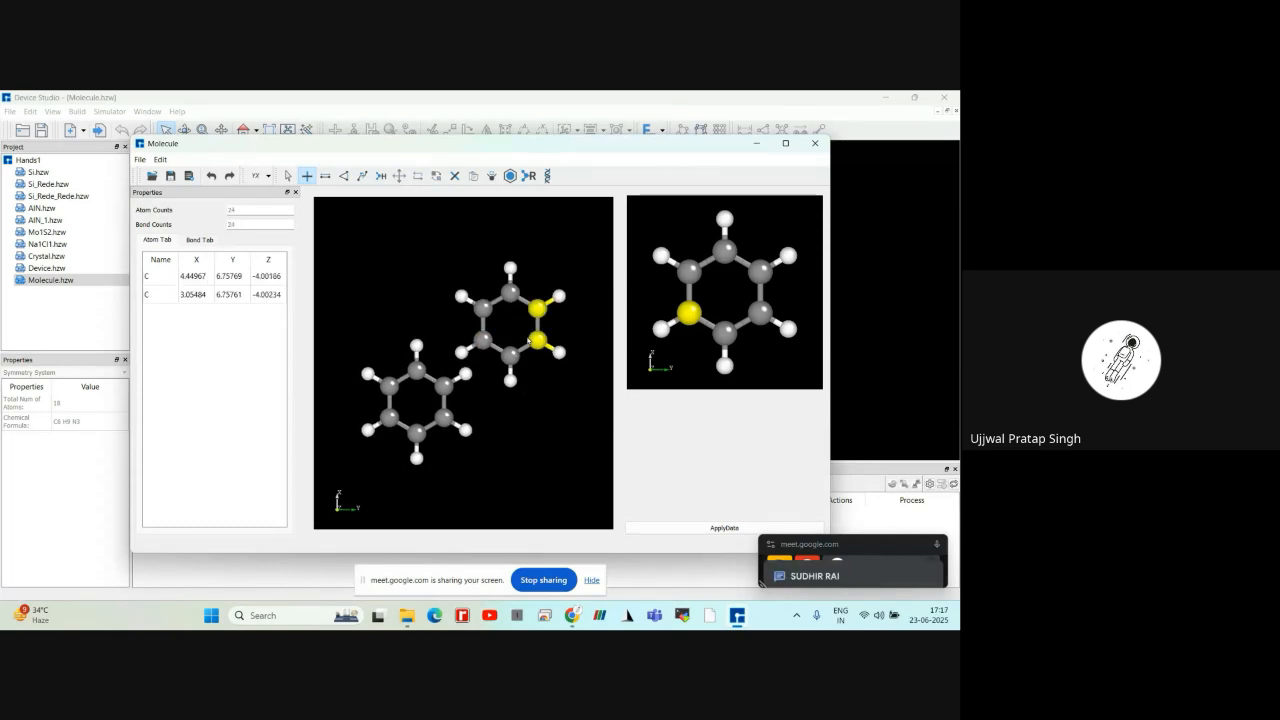
{"action": "scroll", "coordinate": [510, 332], "scroll_direction": "down", "scroll_amount": 2}
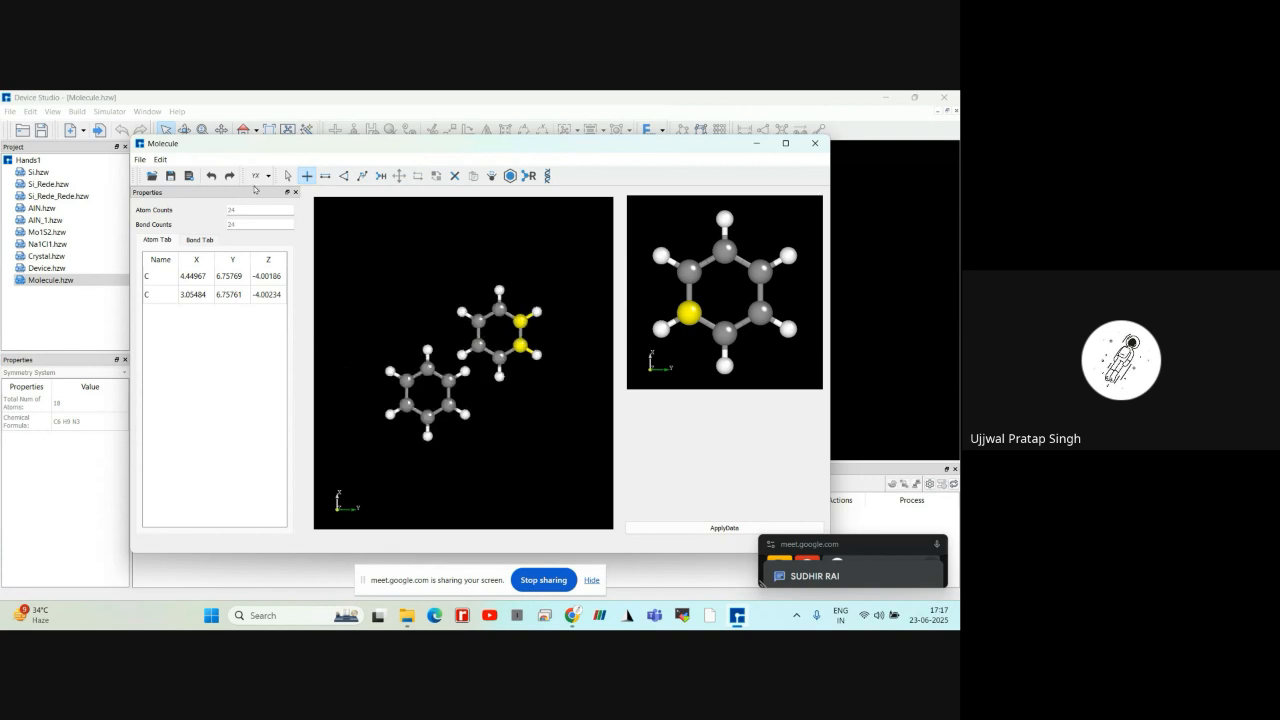
{"action": "left_click", "coordinate": [212, 176]}
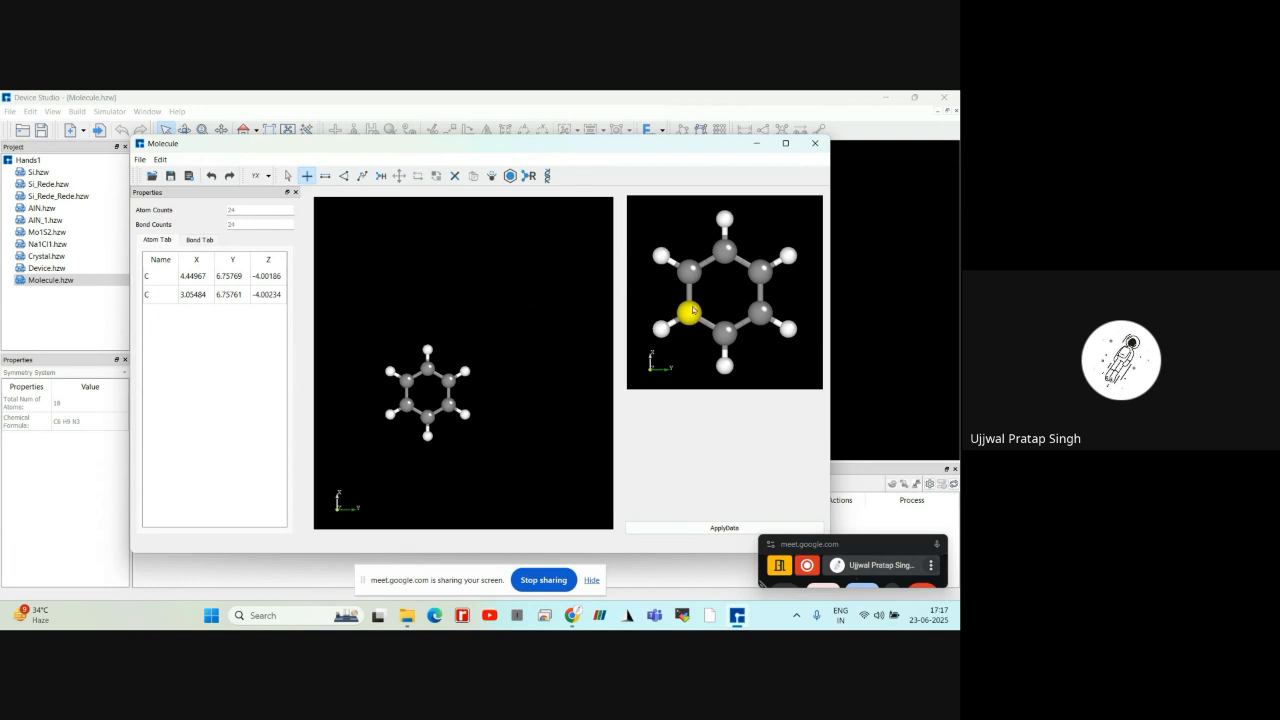
{"action": "left_click", "coordinate": [814, 143]}
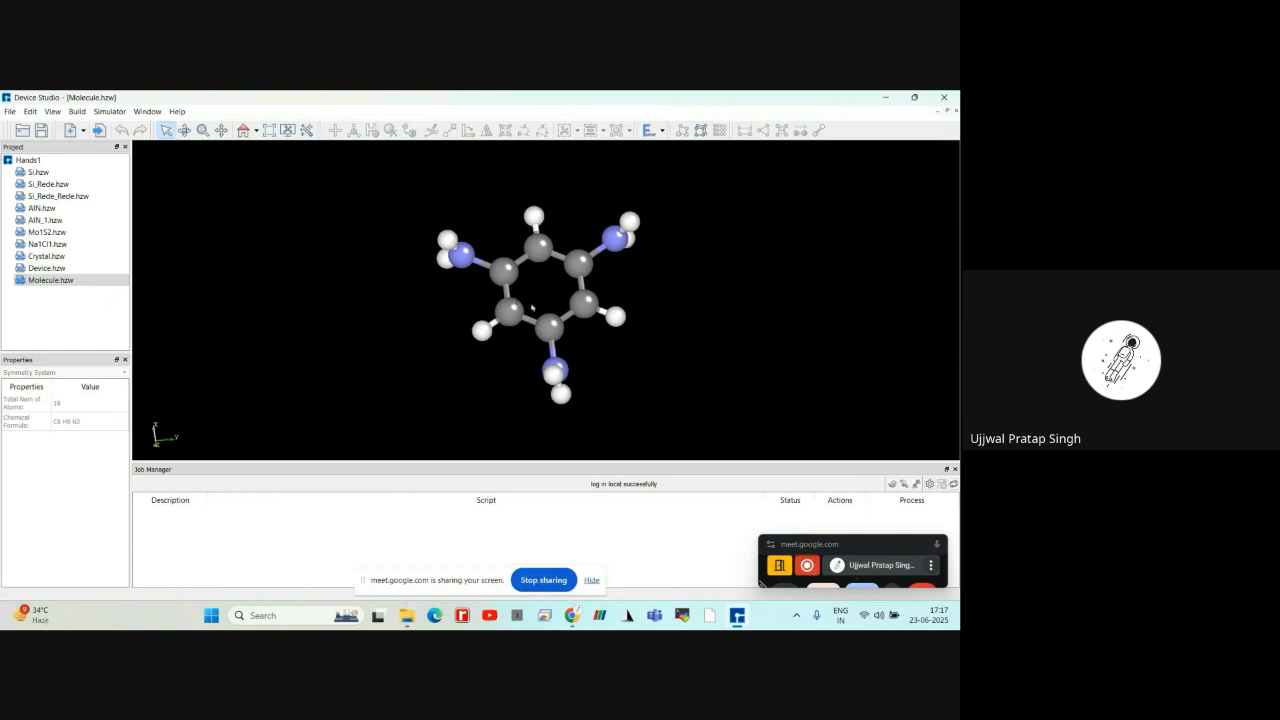
Optimize the benzene molecule carrying three amino groups using the Ghemical force field
{"action": "left_click", "coordinate": [662, 132]}
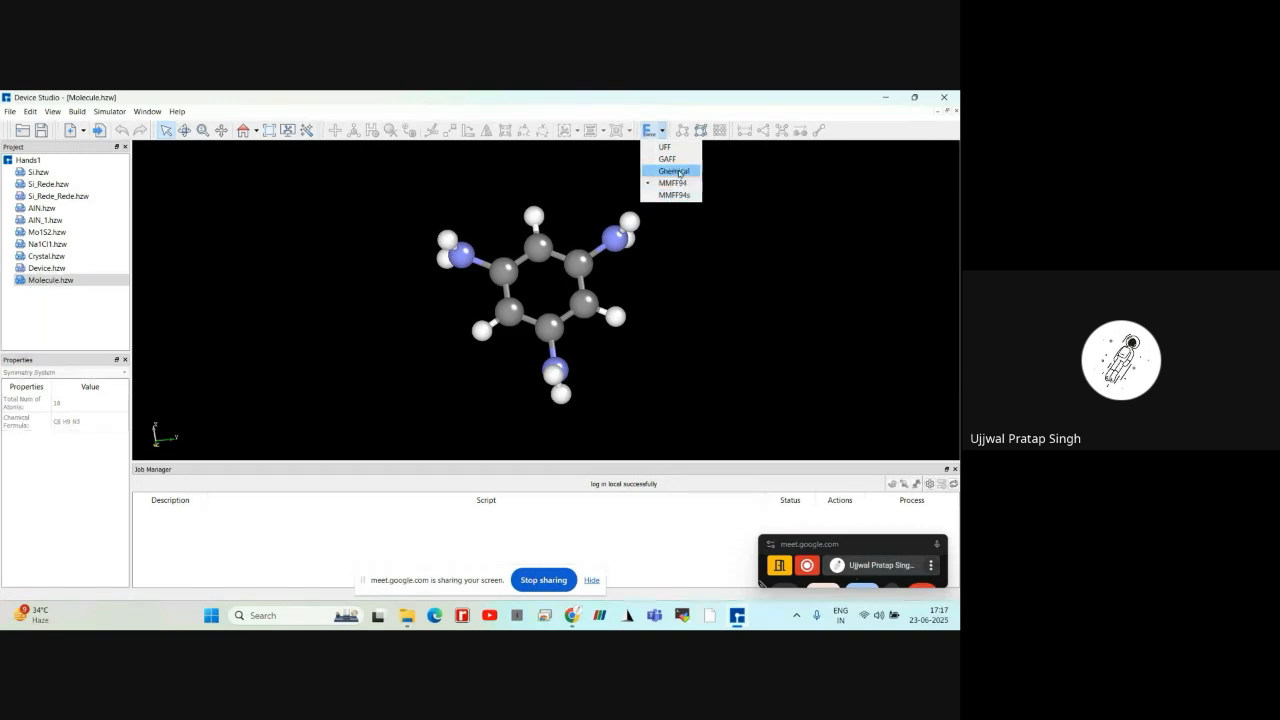
{"action": "left_click", "coordinate": [678, 166]}
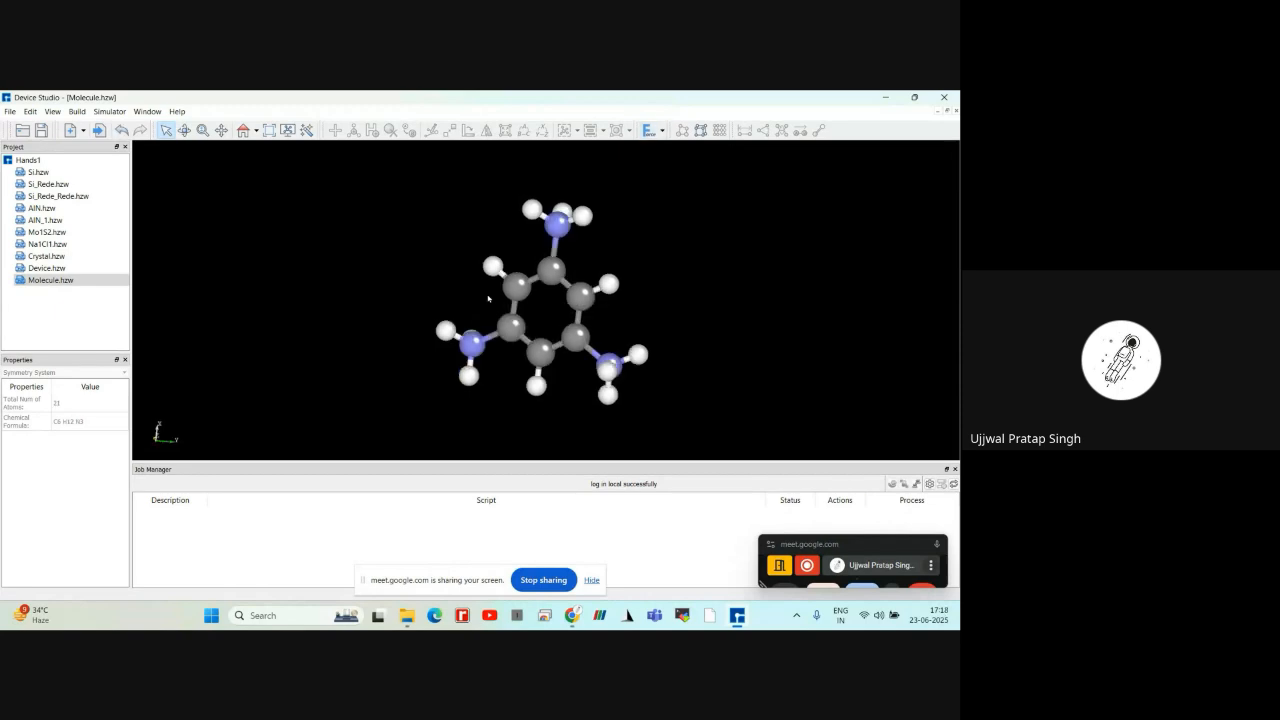
{"action": "scroll", "coordinate": [489, 298], "scroll_direction": "up", "scroll_amount": 3}
{"action": "scroll", "coordinate": [489, 298], "scroll_direction": "down", "scroll_amount": 2}
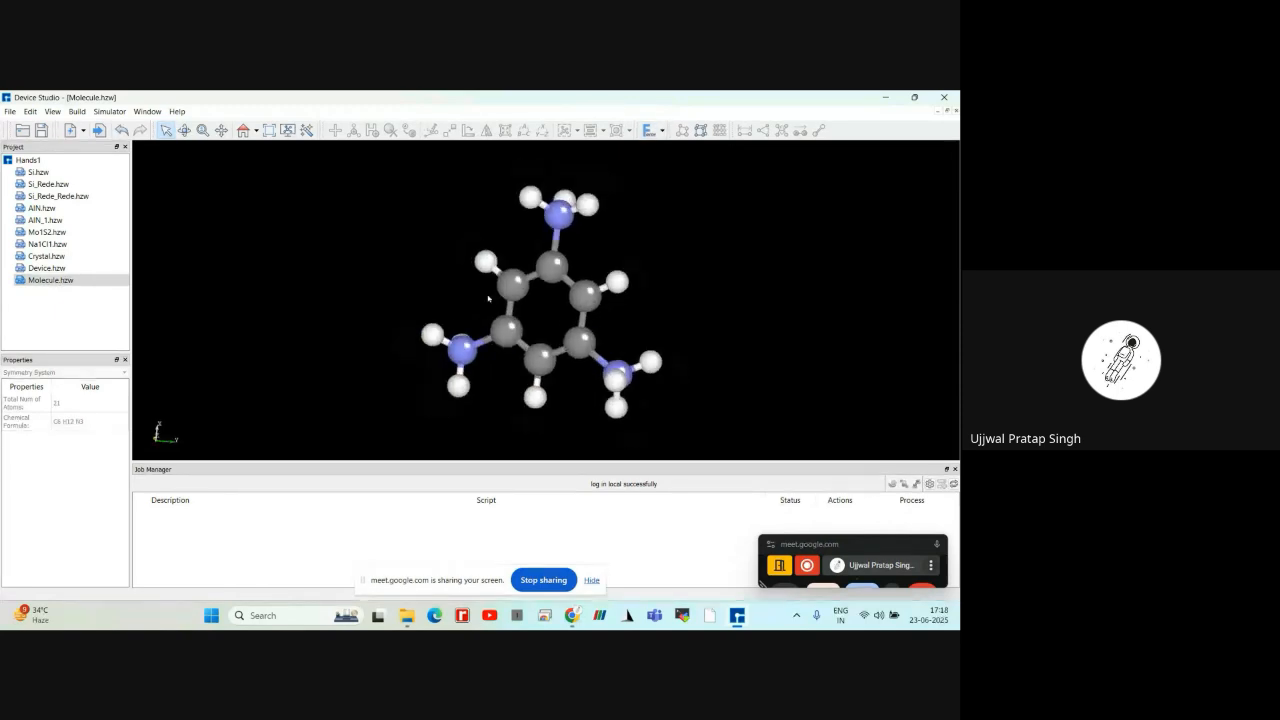
{"action": "scroll", "coordinate": [489, 298], "scroll_direction": "down", "scroll_amount": 2}
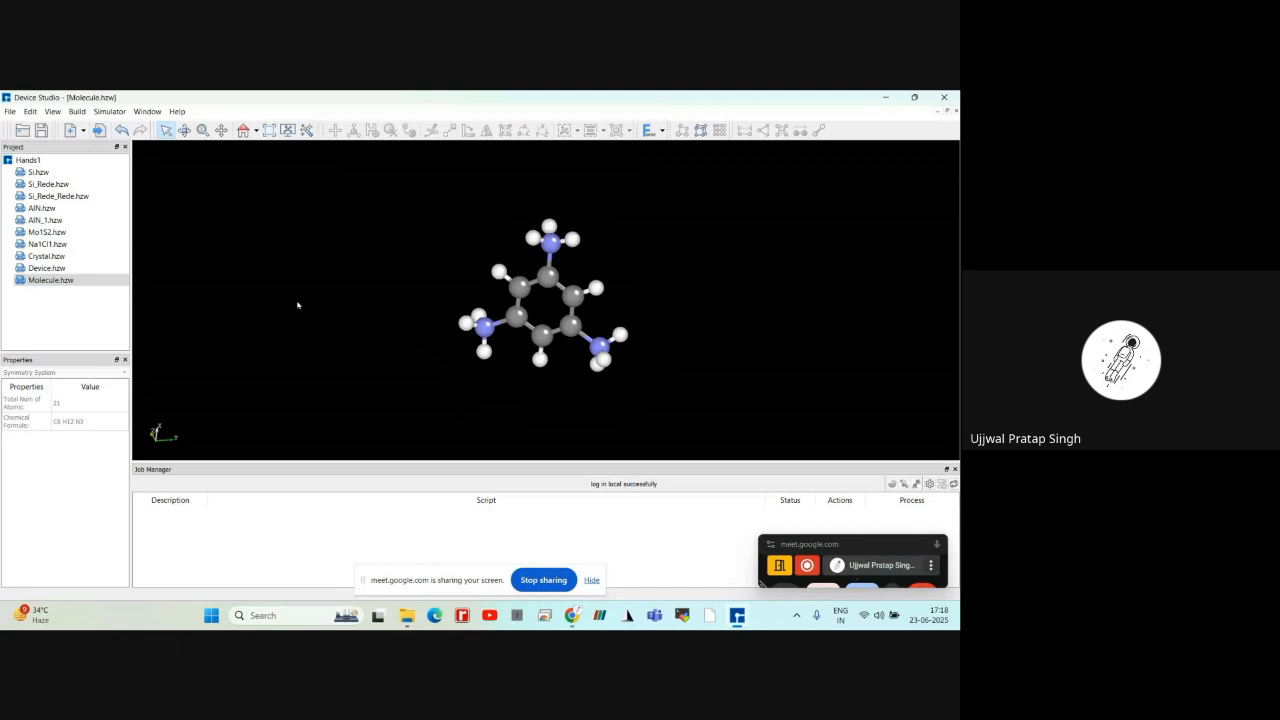
Open the Molecule2D builder for a new two-dimensional molecule structure
{"action": "left_click", "coordinate": [78, 112]}
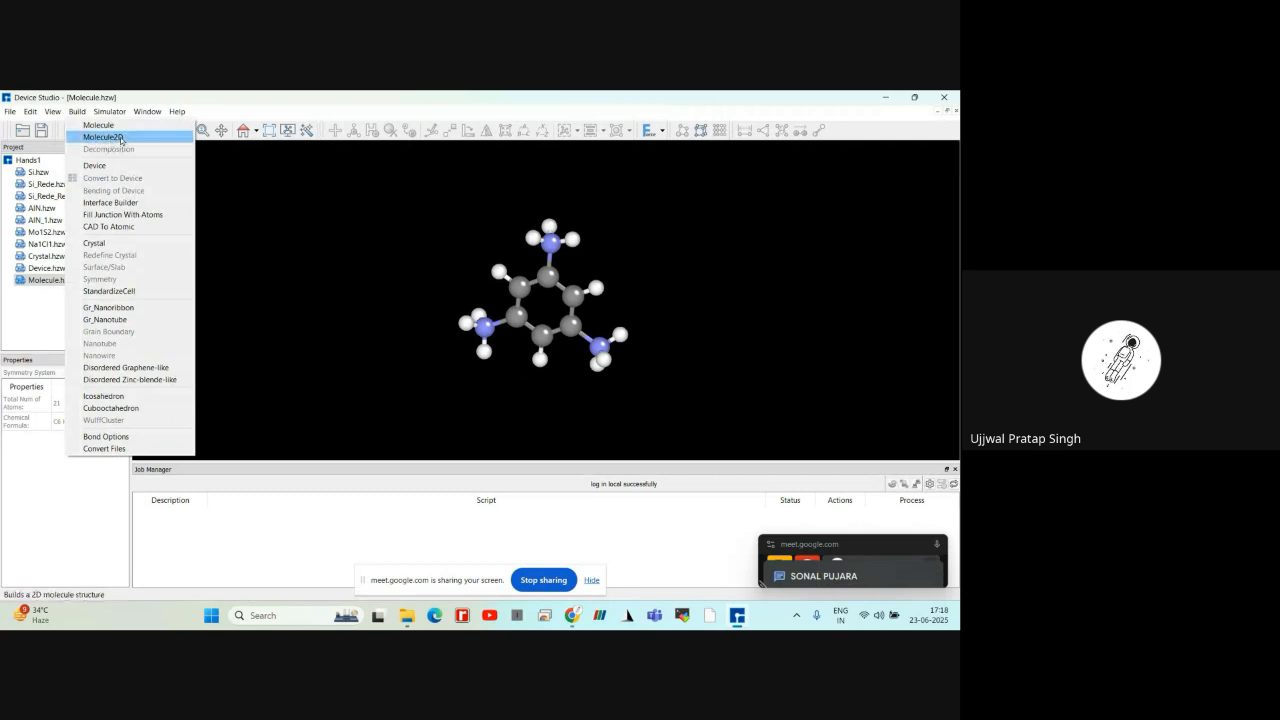
{"action": "left_click", "coordinate": [120, 140]}
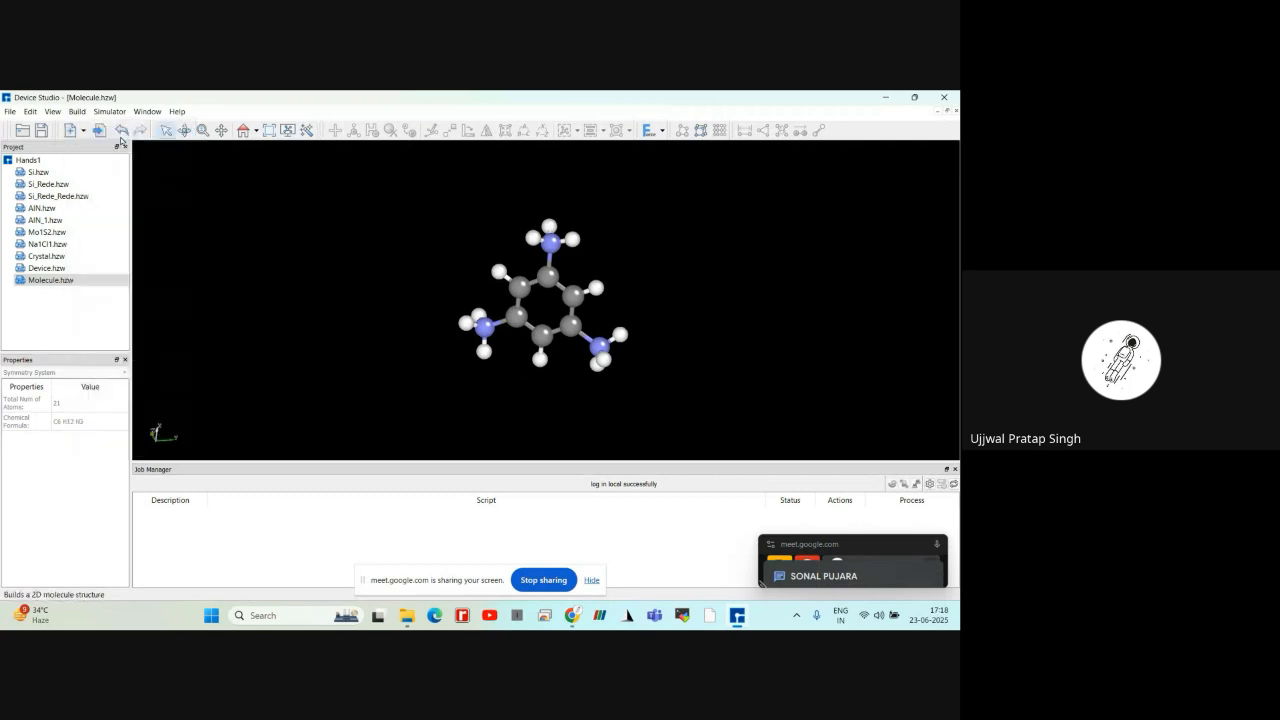
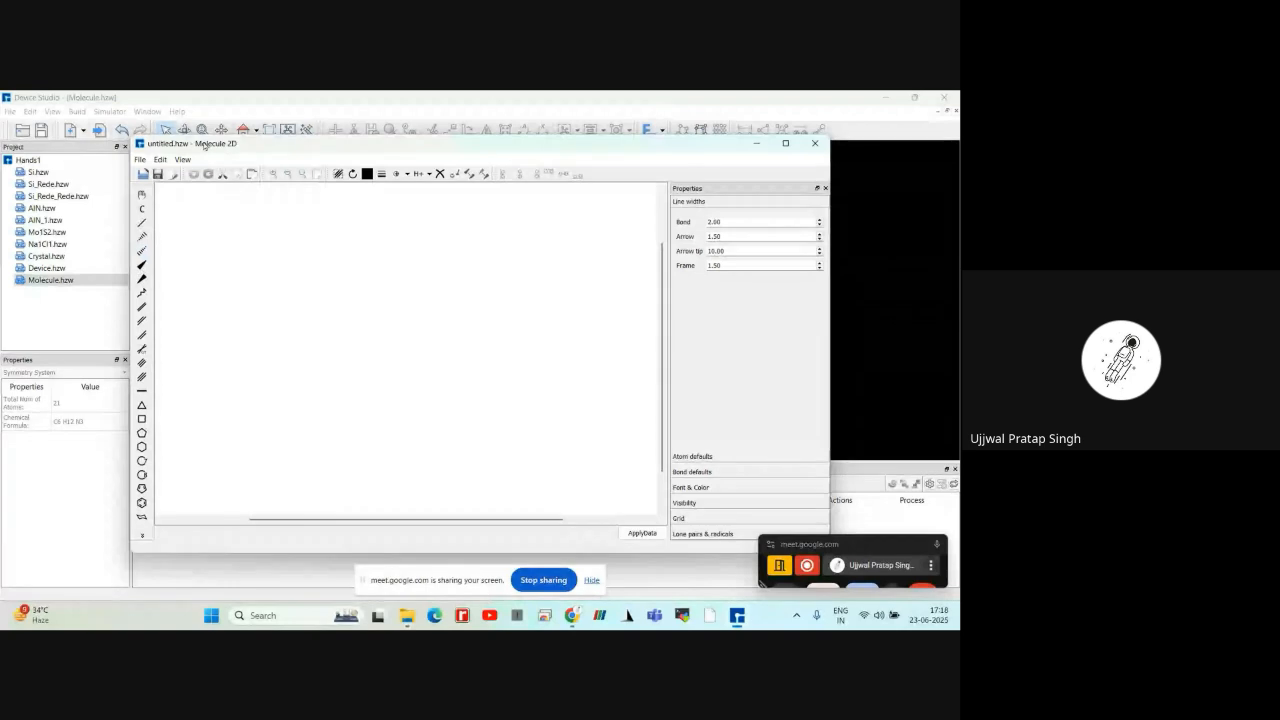
Draw a cyclohexane ring on the canvas and attach a single-bonded methyl group to its upper-right carbon
{"action": "left_click", "coordinate": [142, 447]}
{"action": "left_click", "coordinate": [348, 360]}
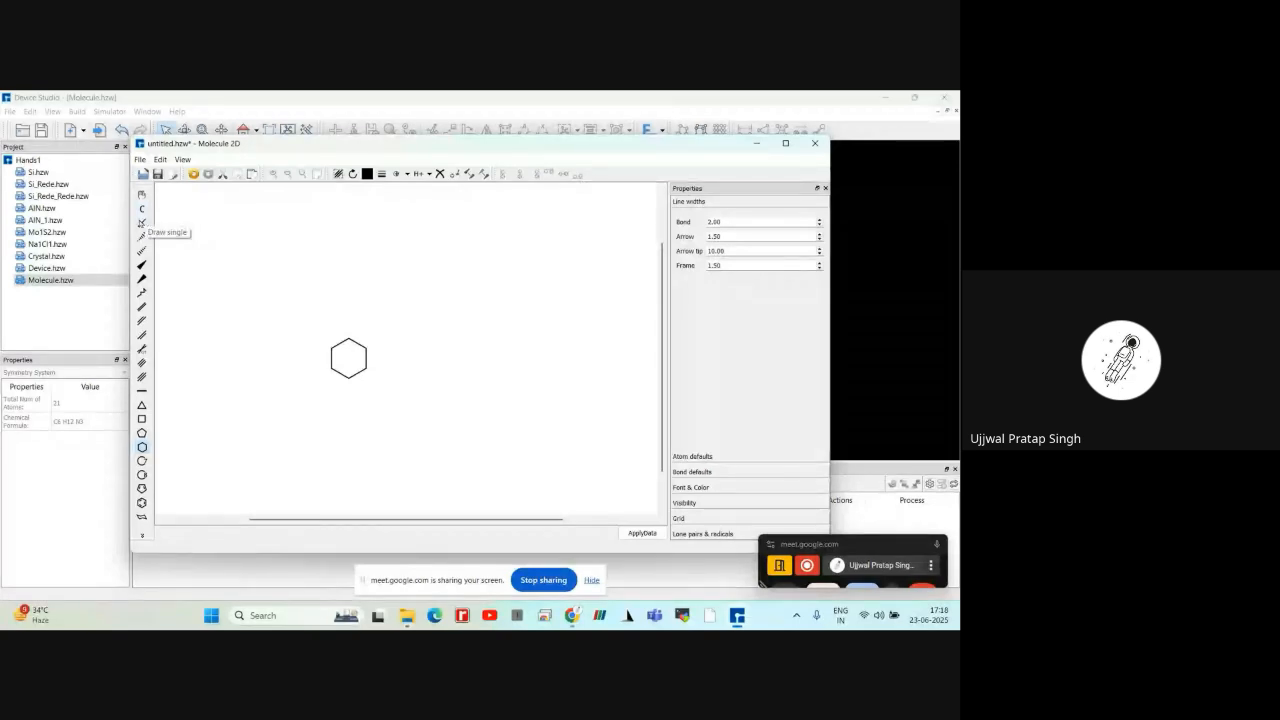
{"action": "left_click", "coordinate": [141, 223]}
{"action": "left_click", "coordinate": [351, 341]}
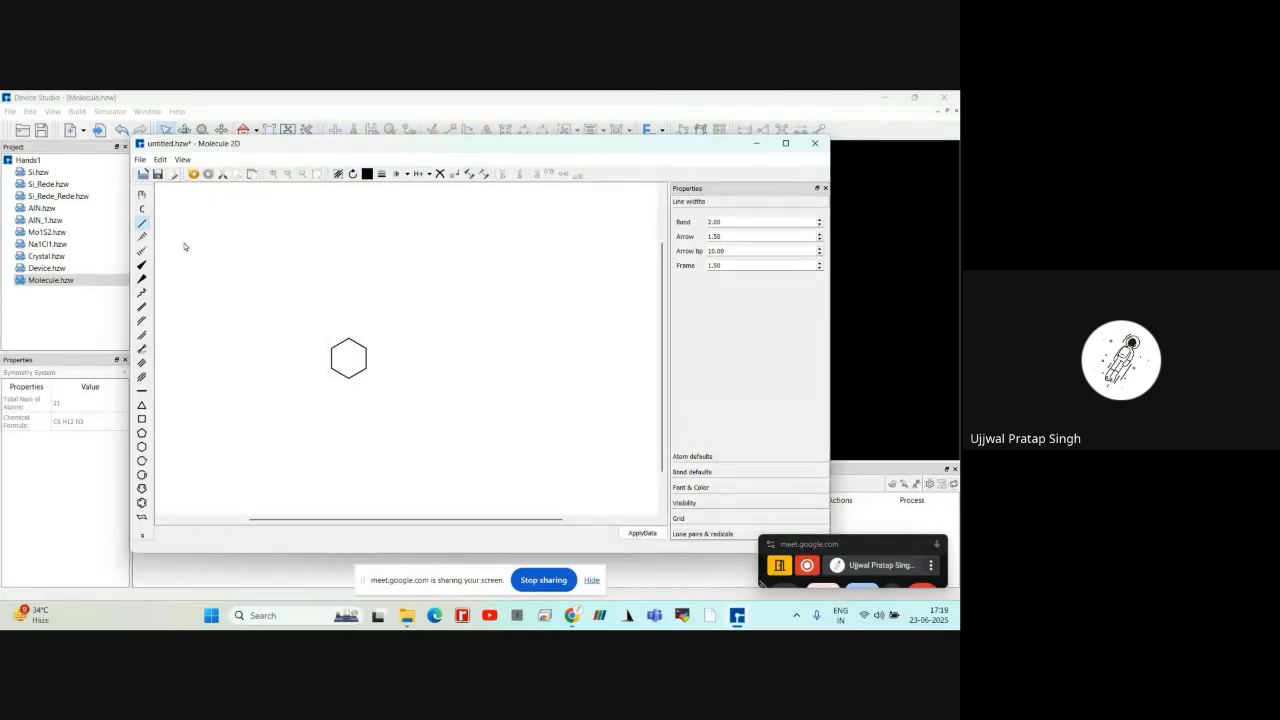
{"action": "left_click", "coordinate": [144, 224]}
{"action": "left_click", "coordinate": [351, 336]}
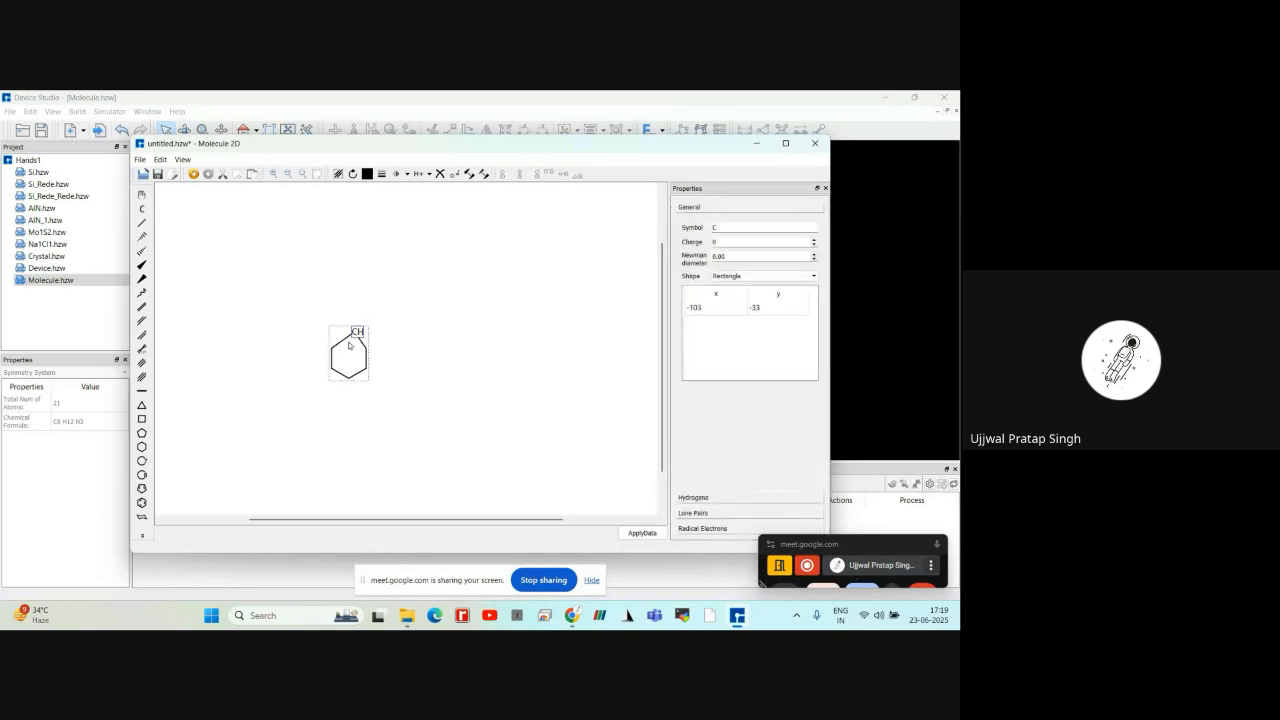
{"action": "left_click", "coordinate": [376, 292]}
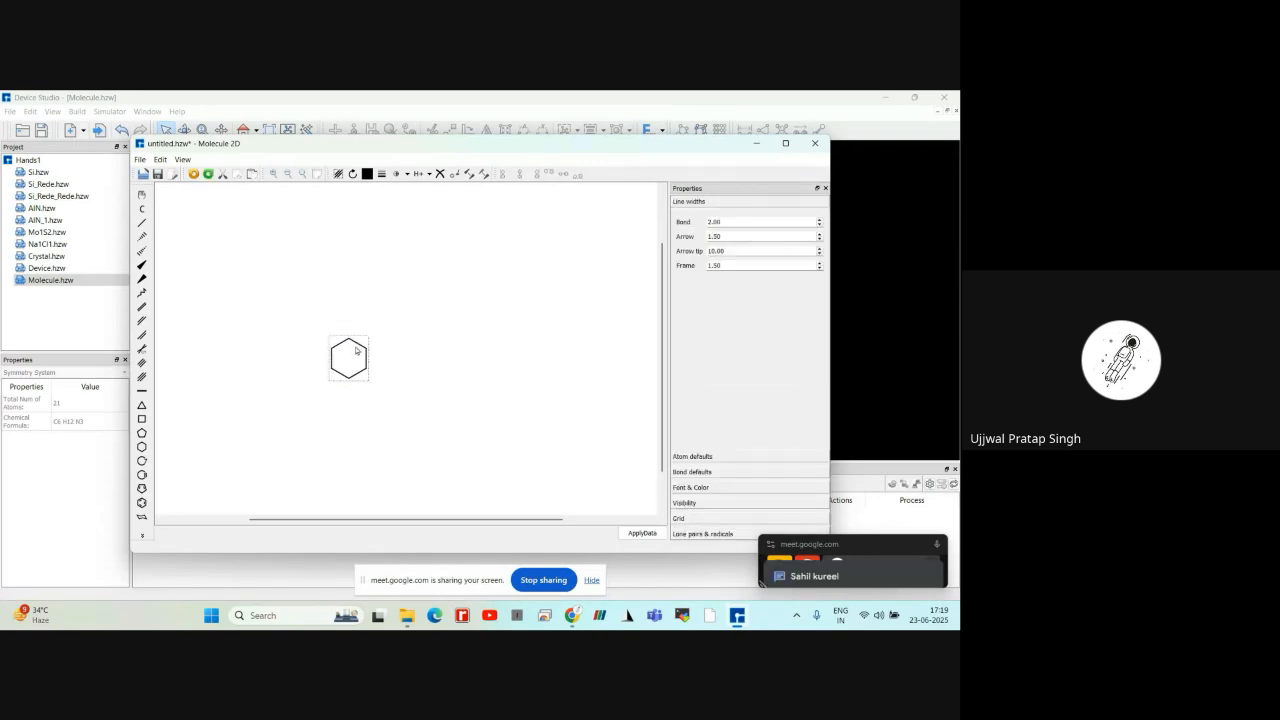
{"action": "left_click", "coordinate": [142, 223]}
{"action": "left_click", "coordinate": [378, 343]}
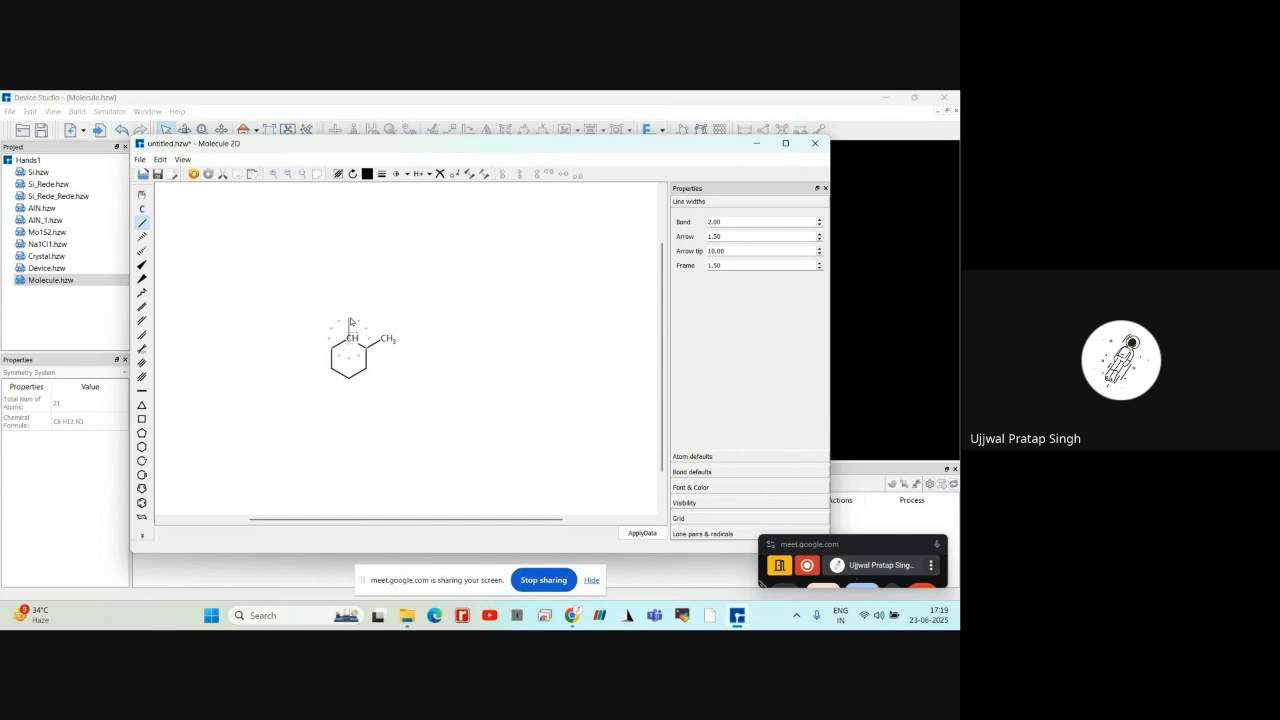
Undo the stray bond at the ring's top carbon and attach single-bonded methyl groups to the four lower-right, bottom, lower-left and upper-left carbons
{"action": "left_click_drag", "start_coordinate": [350, 339], "coordinate": [349, 321]}
{"action": "left_click", "coordinate": [349, 320]}
{"action": "key", "text": "ctrl+z"}
{"action": "left_click", "coordinate": [368, 370]}
{"action": "left_click", "coordinate": [349, 396]}
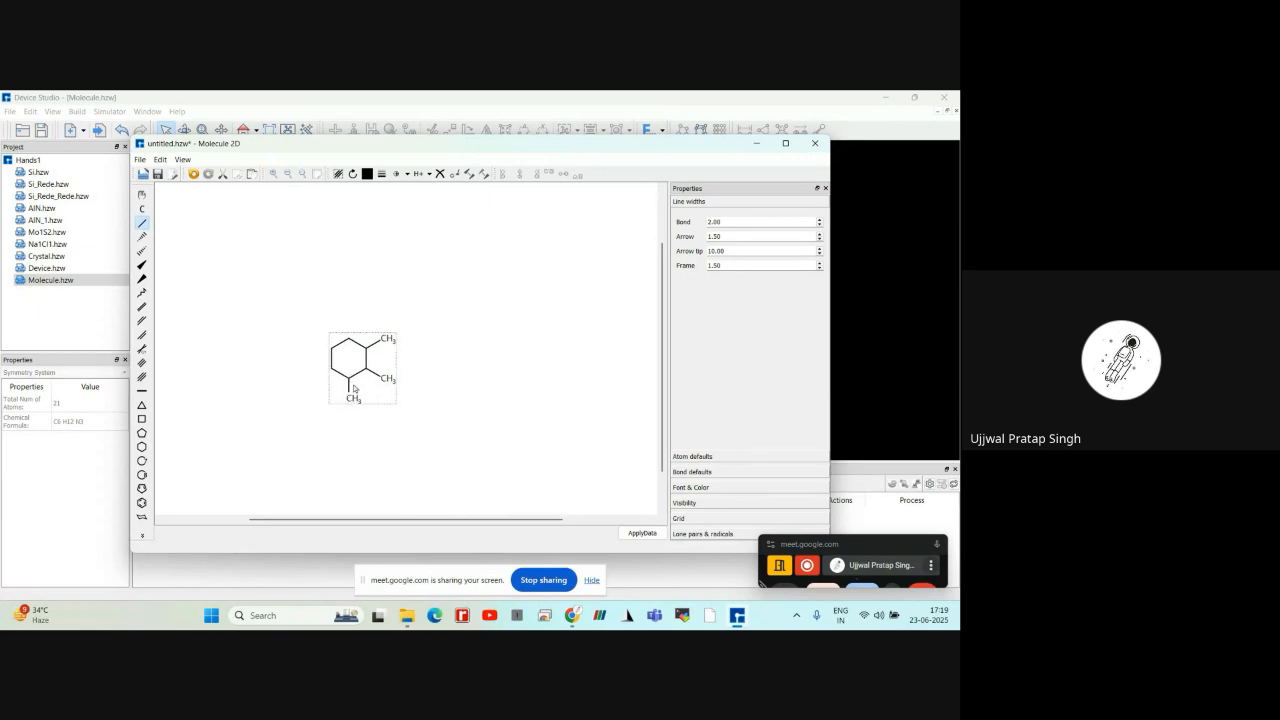
{"action": "left_click", "coordinate": [317, 377]}
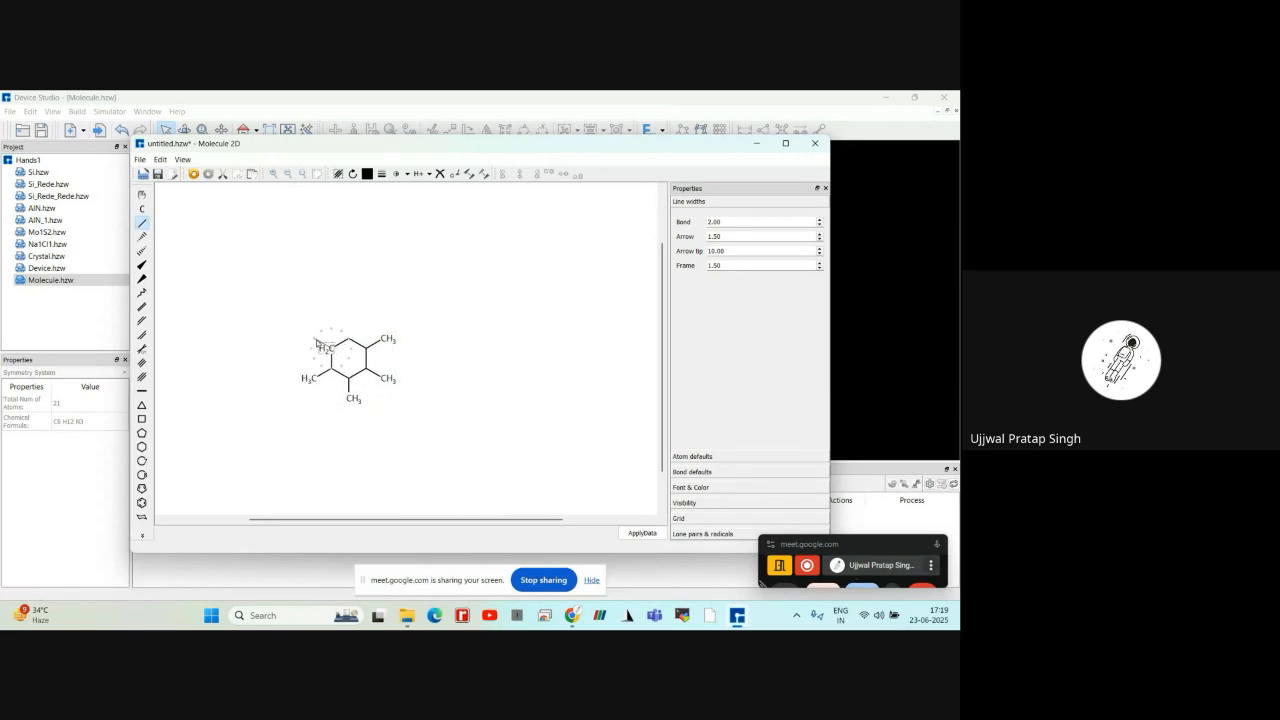
{"action": "left_click", "coordinate": [316, 343]}
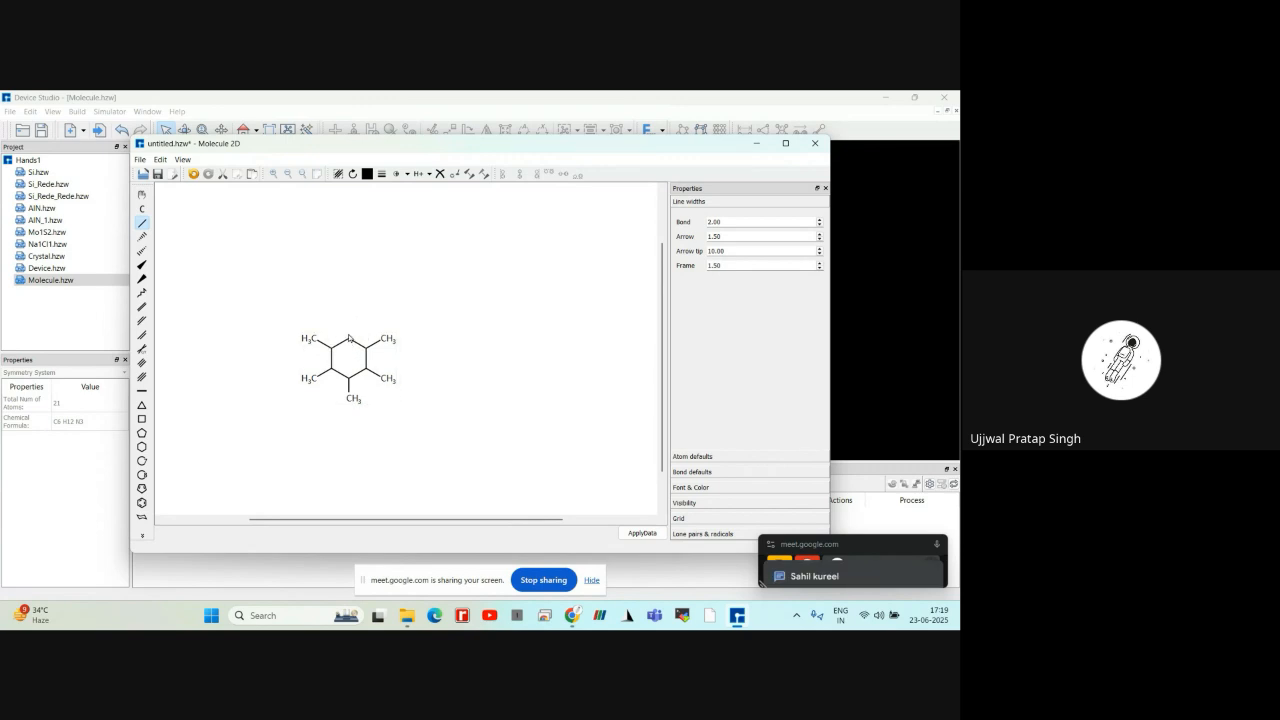
Try to attach a sixth single-bonded methyl group to the ring's top carbon, undoing each misplaced bond
{"action": "left_click", "coordinate": [348, 322]}
{"action": "key", "text": "ctrl+z"}
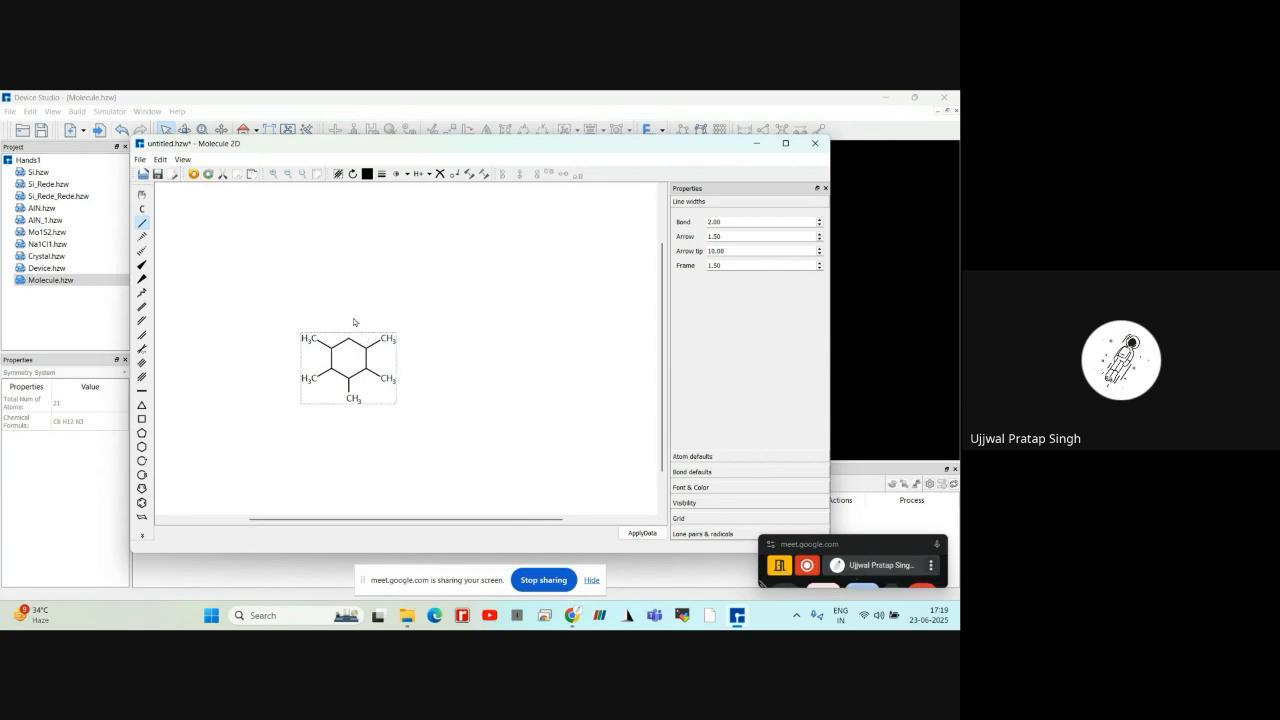
{"action": "left_click", "coordinate": [347, 320]}
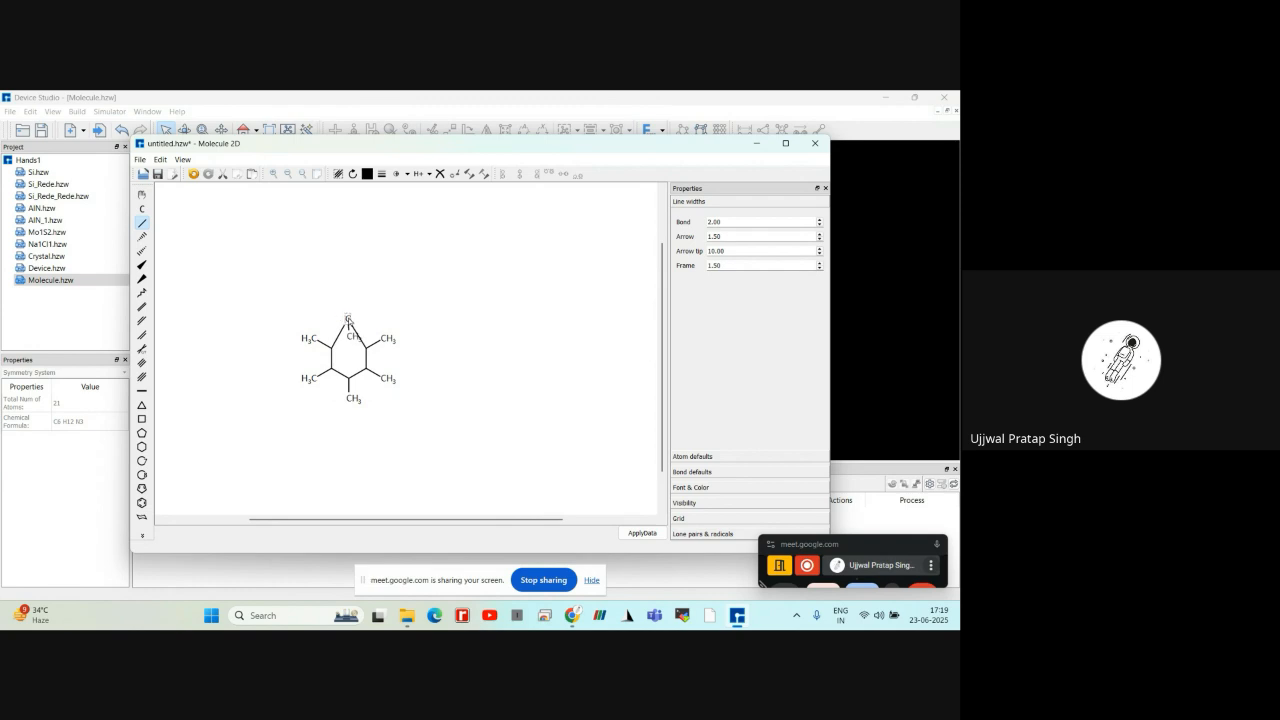
{"action": "key", "text": "ctrl+z"}
{"action": "key", "text": "ctrl+z"}
{"action": "left_click", "coordinate": [348, 321]}
{"action": "key", "text": "ctrl+z"}
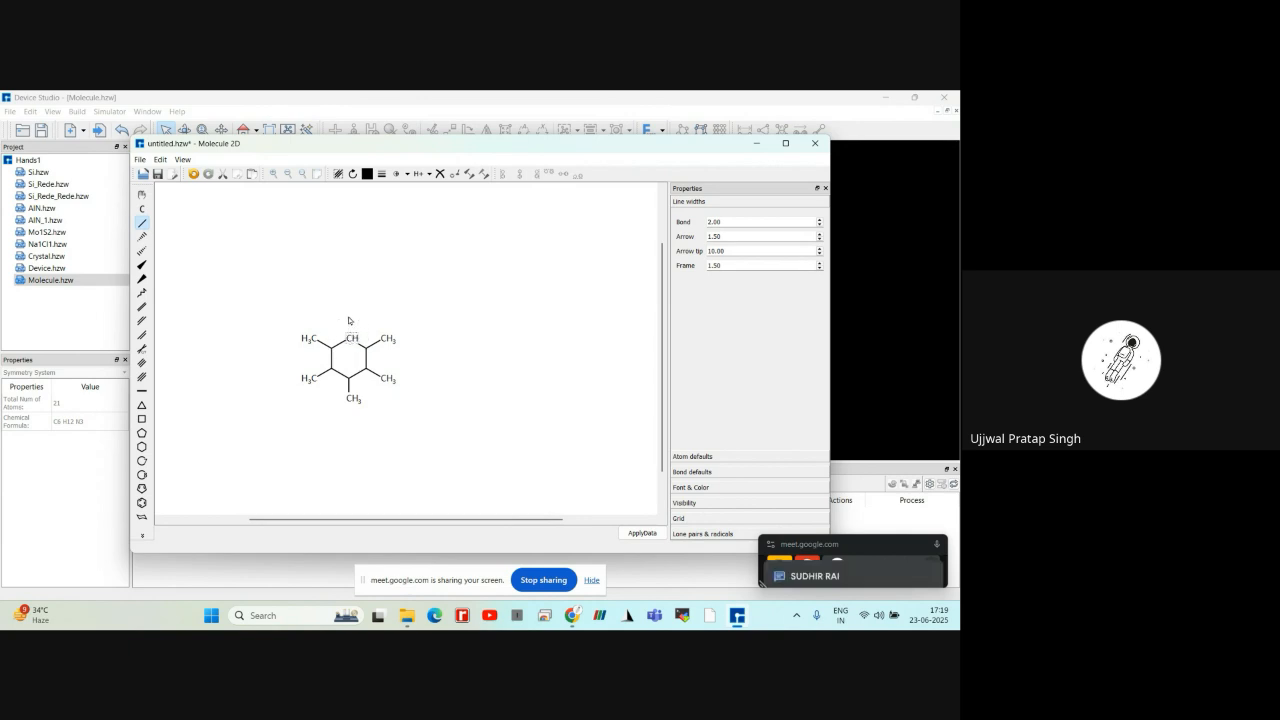
{"action": "left_click", "coordinate": [350, 325]}
{"action": "key", "text": "ctrl+z"}
{"action": "left_click", "coordinate": [342, 355]}
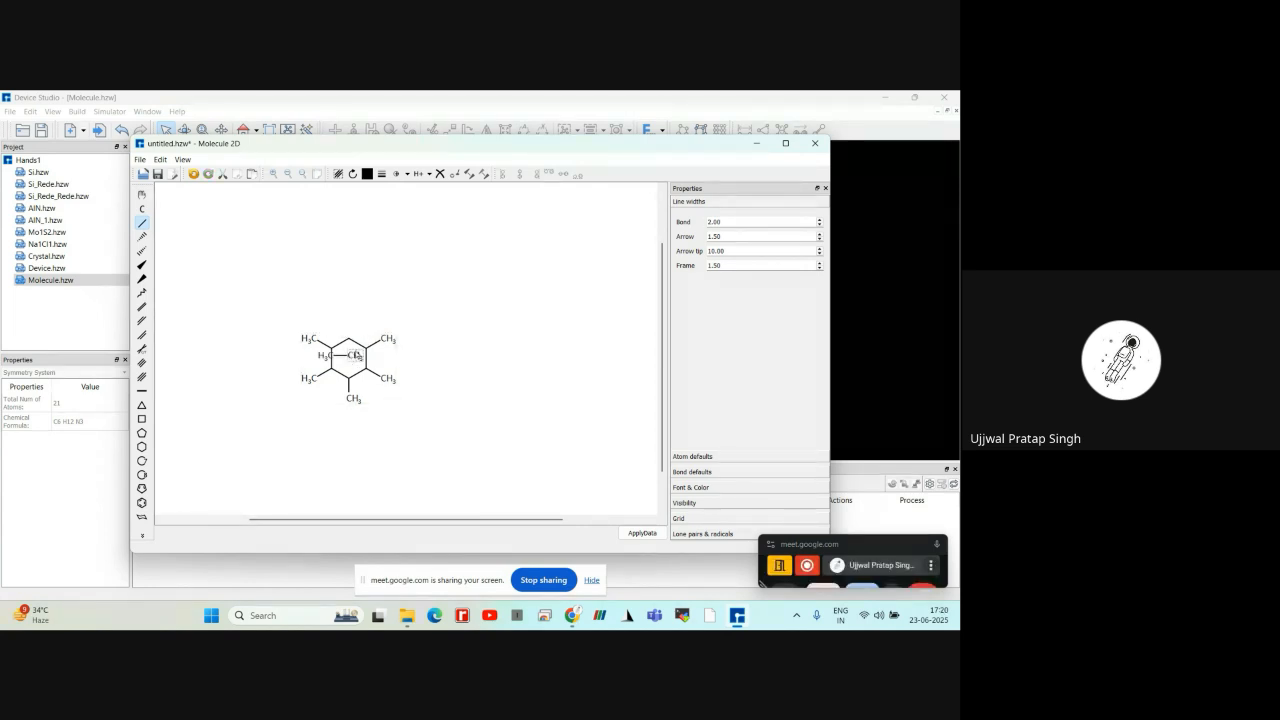
{"action": "key", "text": "ctrl+z"}
Close the 2D molecule drawing, discarding its changes, and reopen the Molecule2D builder with an empty canvas
{"action": "left_click", "coordinate": [815, 143]}
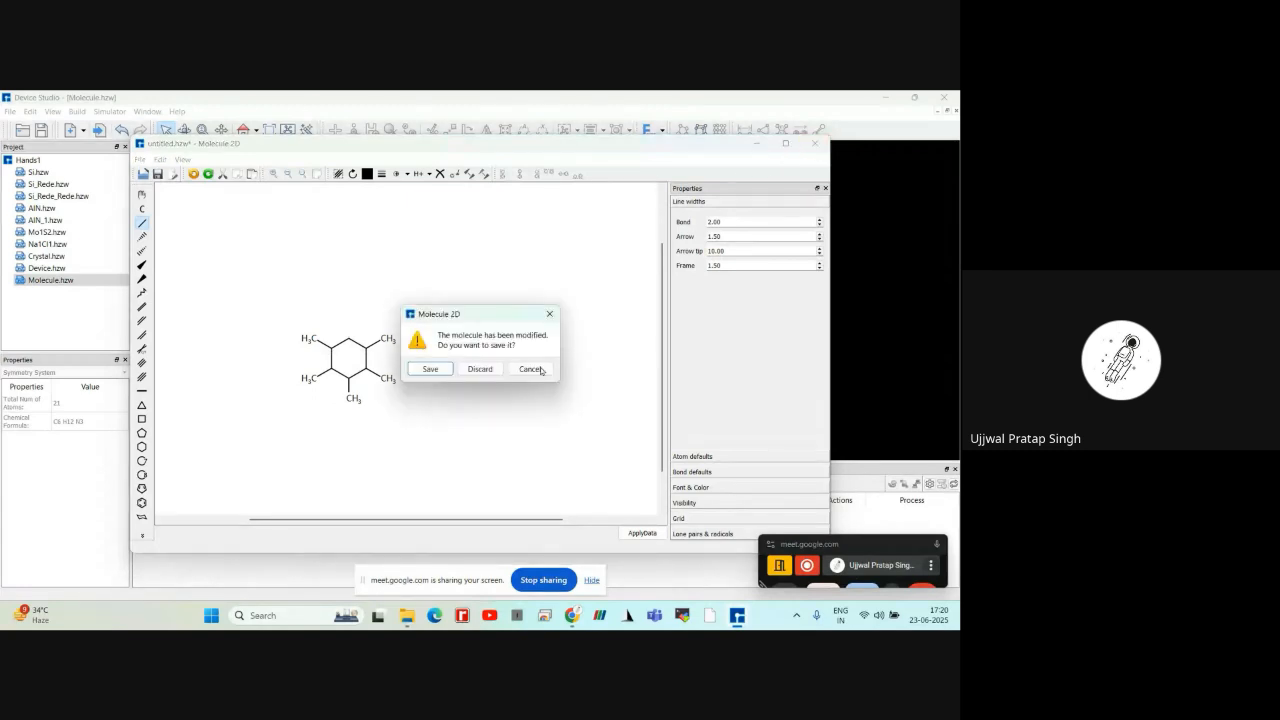
{"action": "left_click", "coordinate": [488, 373]}
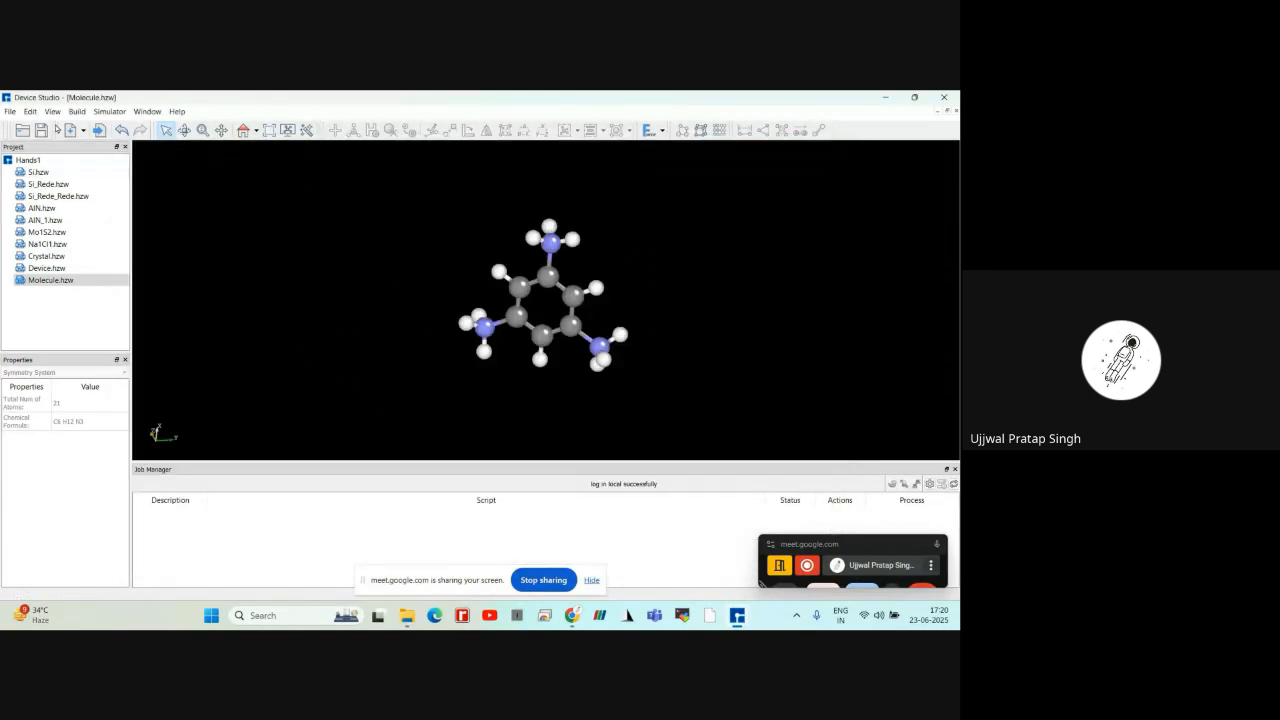
{"action": "left_click", "coordinate": [76, 112]}
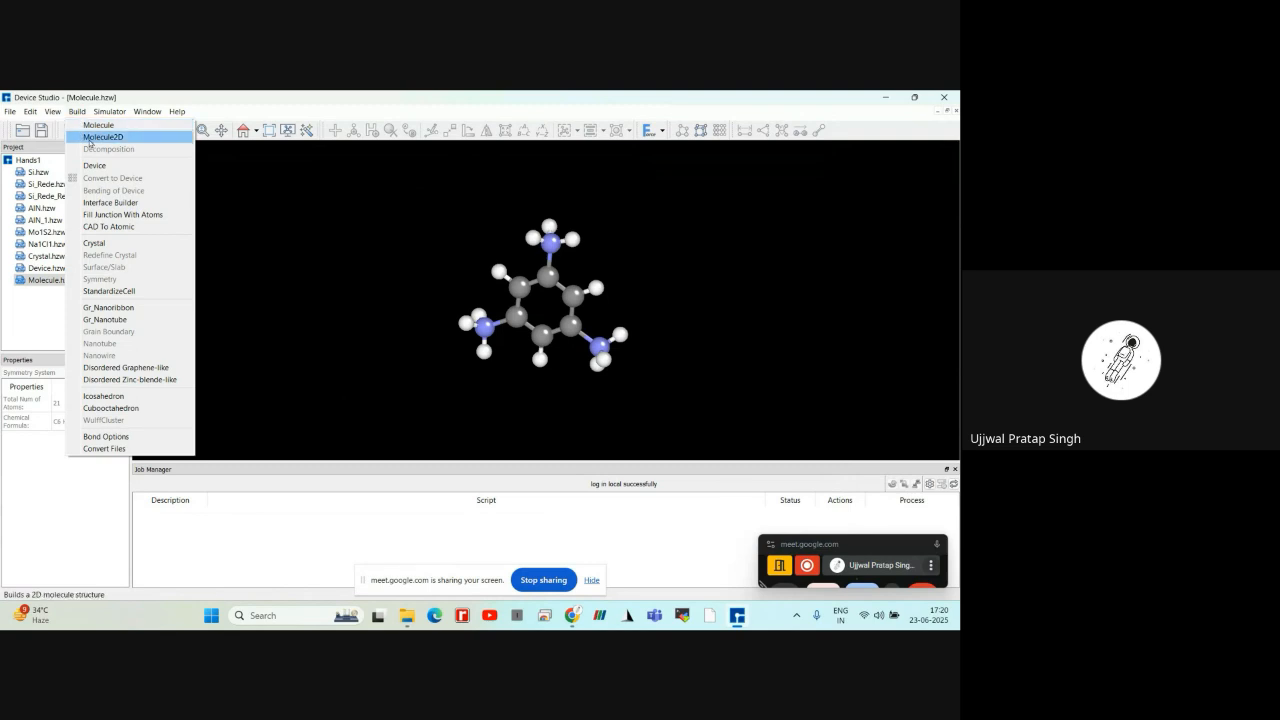
{"action": "left_click", "coordinate": [89, 138]}
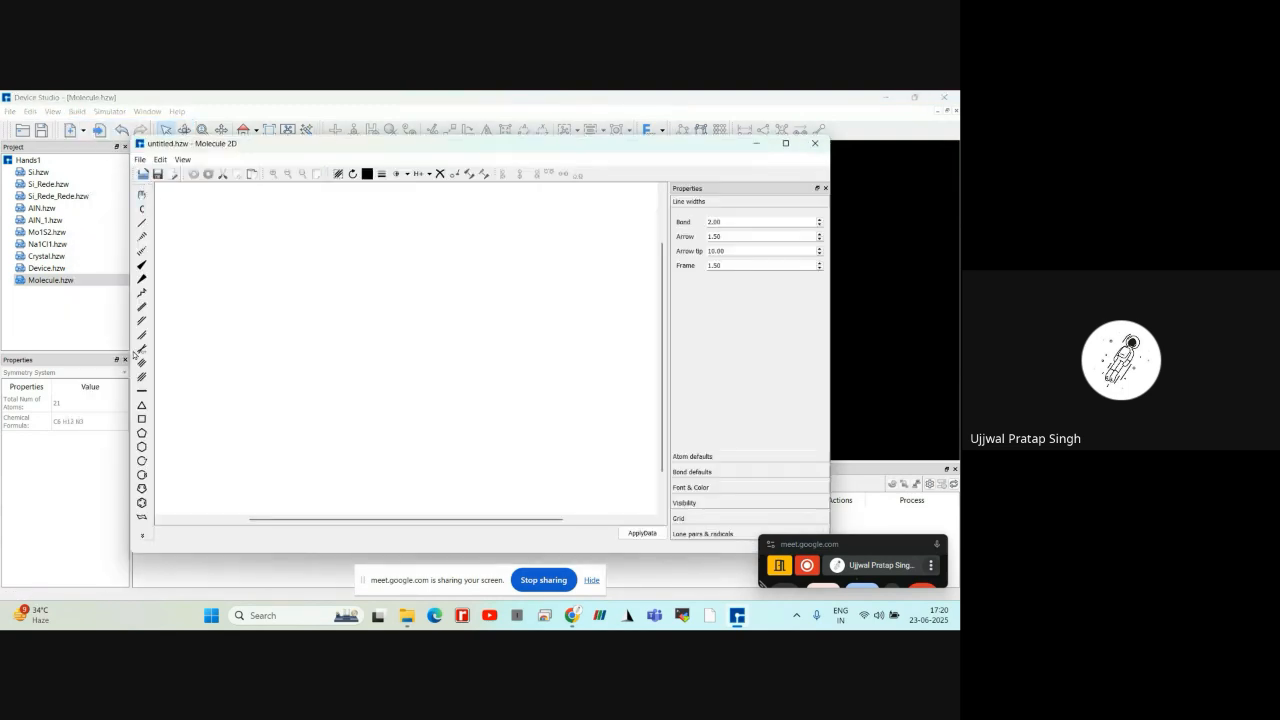
Draw a new cyclohexane ring and attach a single-bonded methyl group to each of its six carbons
{"action": "left_click", "coordinate": [145, 450]}
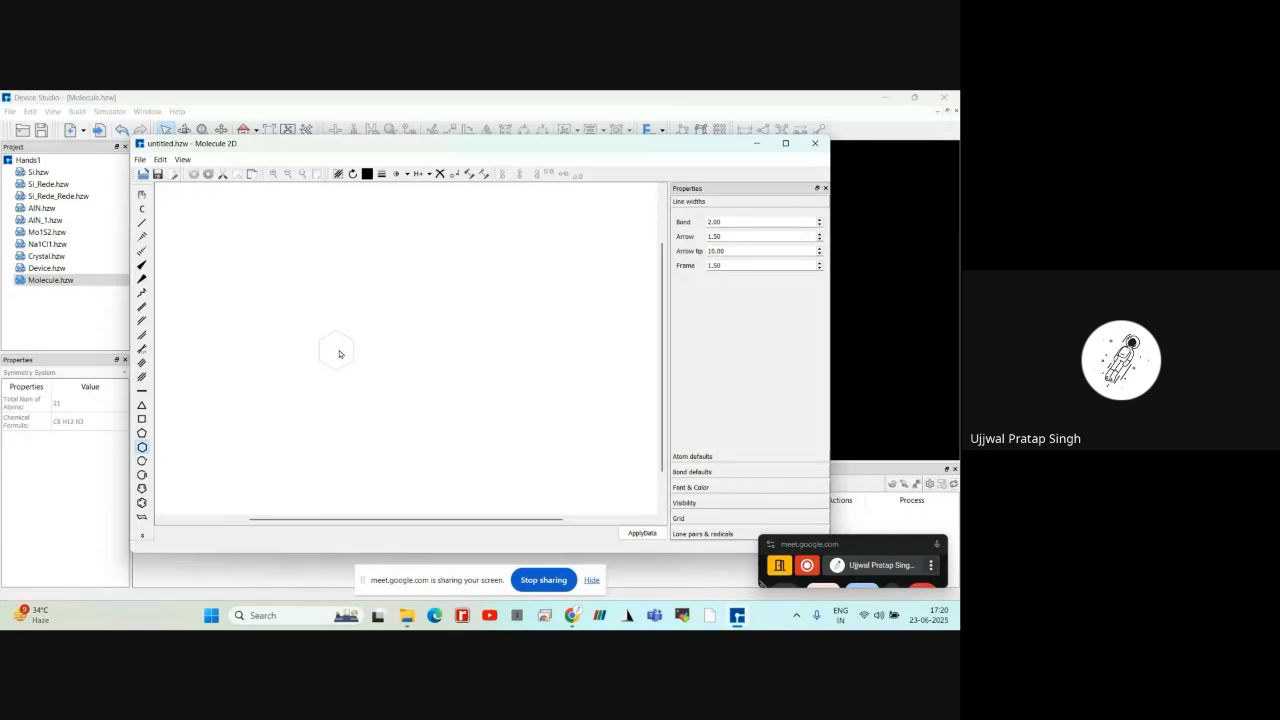
{"action": "left_click", "coordinate": [340, 350]}
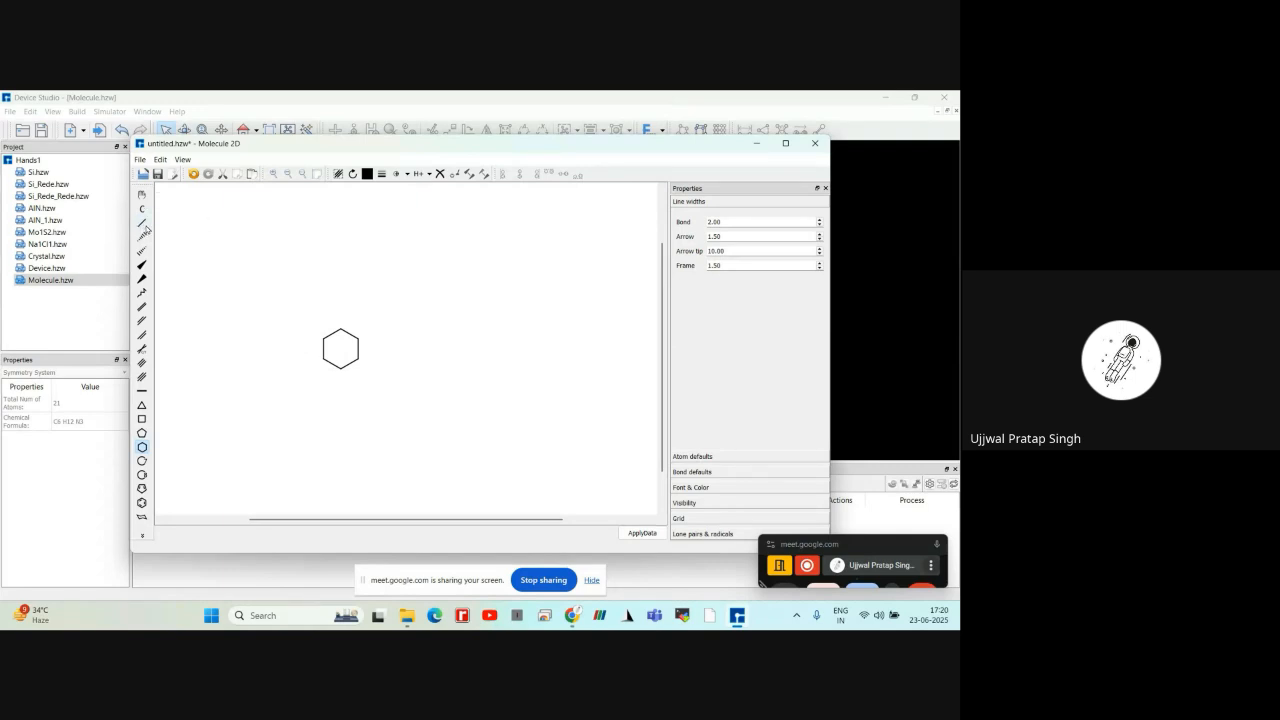
{"action": "left_click", "coordinate": [143, 223]}
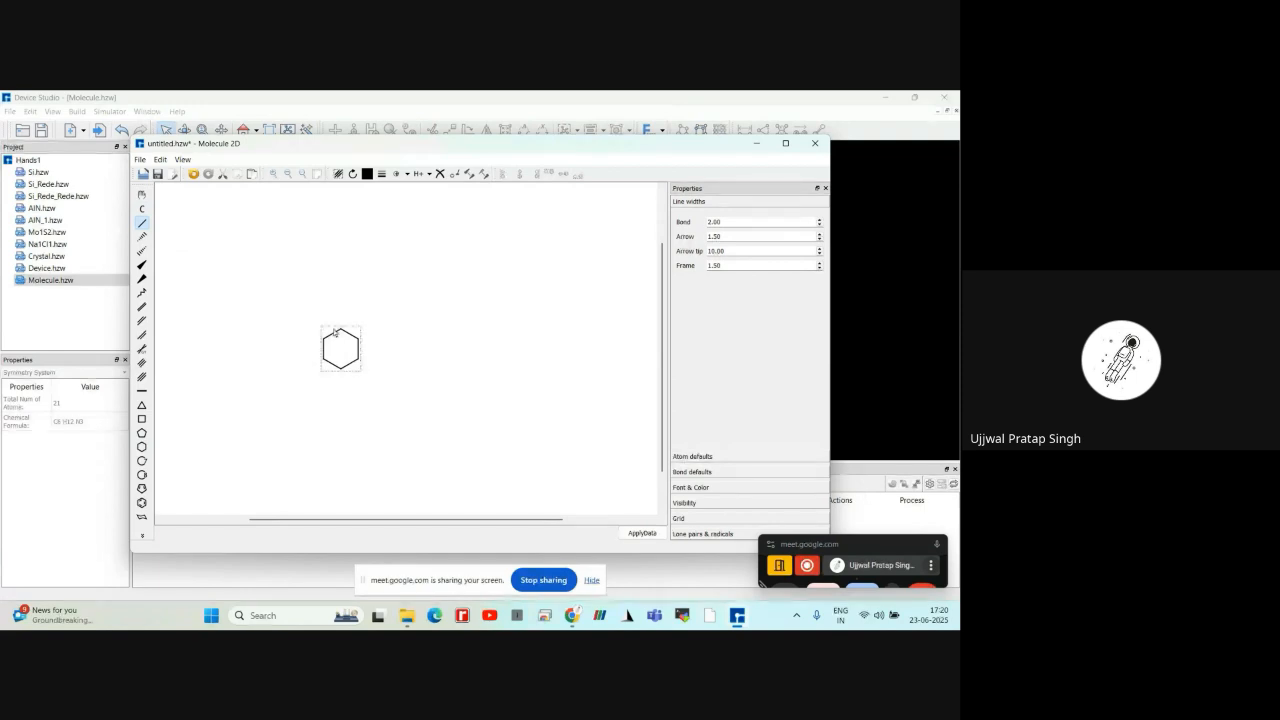
{"action": "left_click", "coordinate": [336, 331]}
{"action": "left_click", "coordinate": [340, 329]}
{"action": "left_click", "coordinate": [357, 338]}
{"action": "left_click", "coordinate": [377, 373]}
{"action": "left_click", "coordinate": [341, 372]}
{"action": "left_click", "coordinate": [322, 360]}
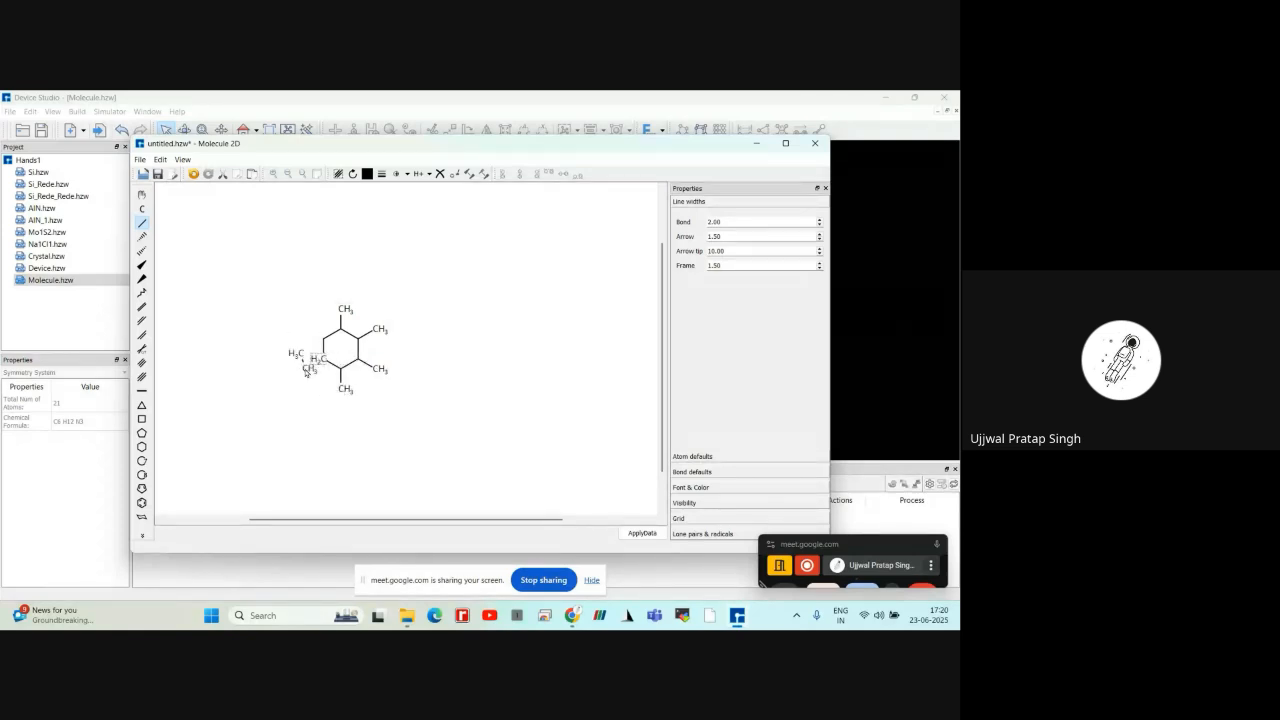
{"action": "key", "text": "ctrl+z"}
{"action": "left_click", "coordinate": [320, 360]}
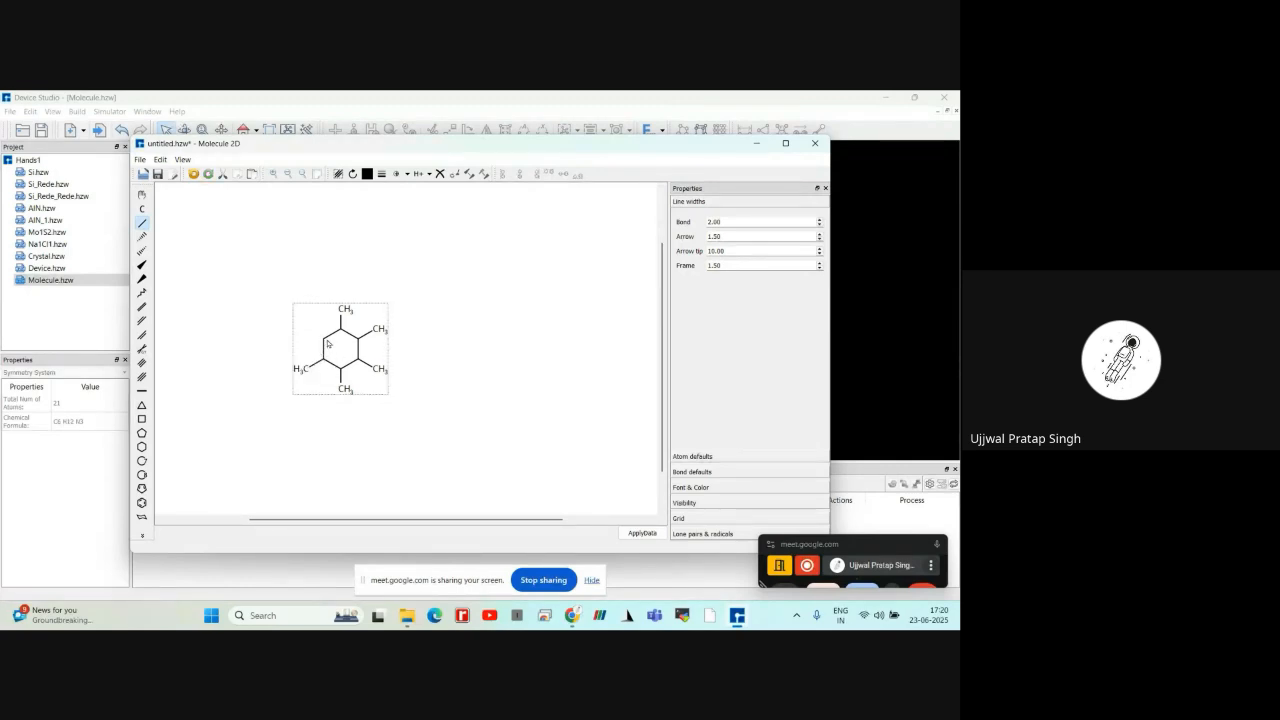
{"action": "left_click", "coordinate": [310, 336]}
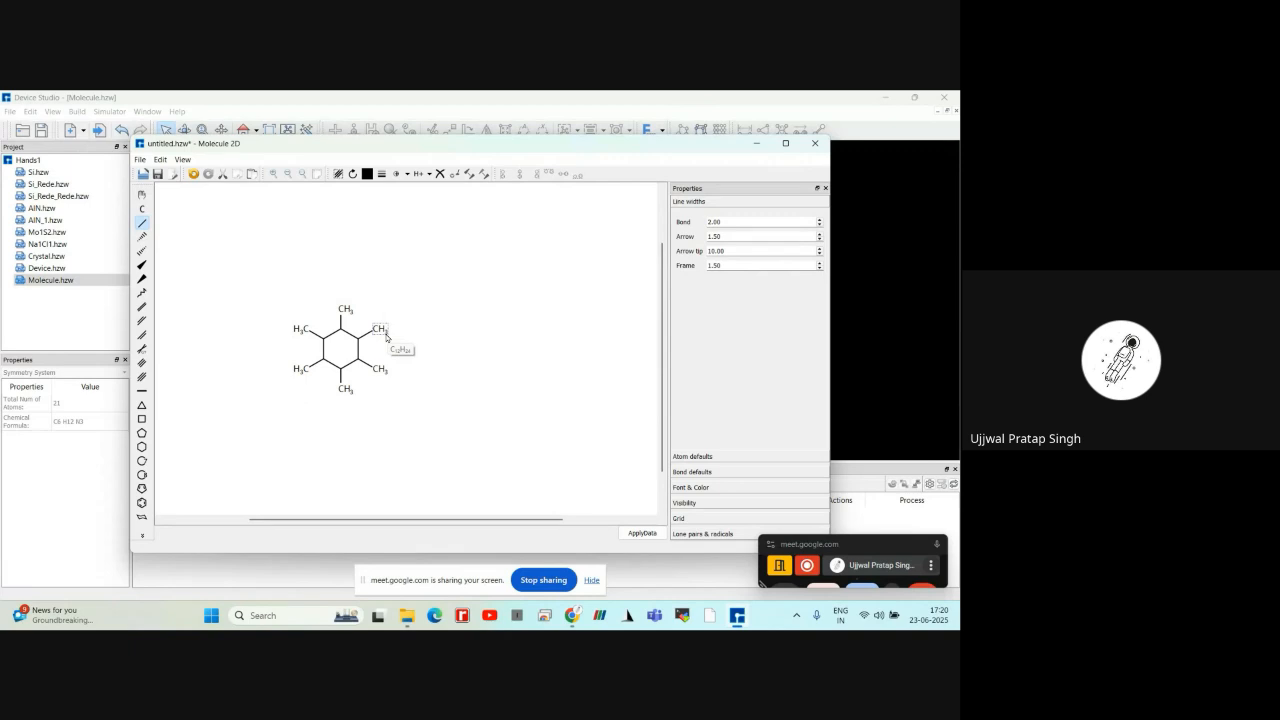
Choose hydrogen from the periodic table and replace all six methyl groups around the ring with hydrogen atoms
{"action": "scroll", "coordinate": [345, 374], "scroll_direction": "up", "scroll_amount": 3}
{"action": "scroll", "coordinate": [343, 374], "scroll_direction": "down", "scroll_amount": 5}
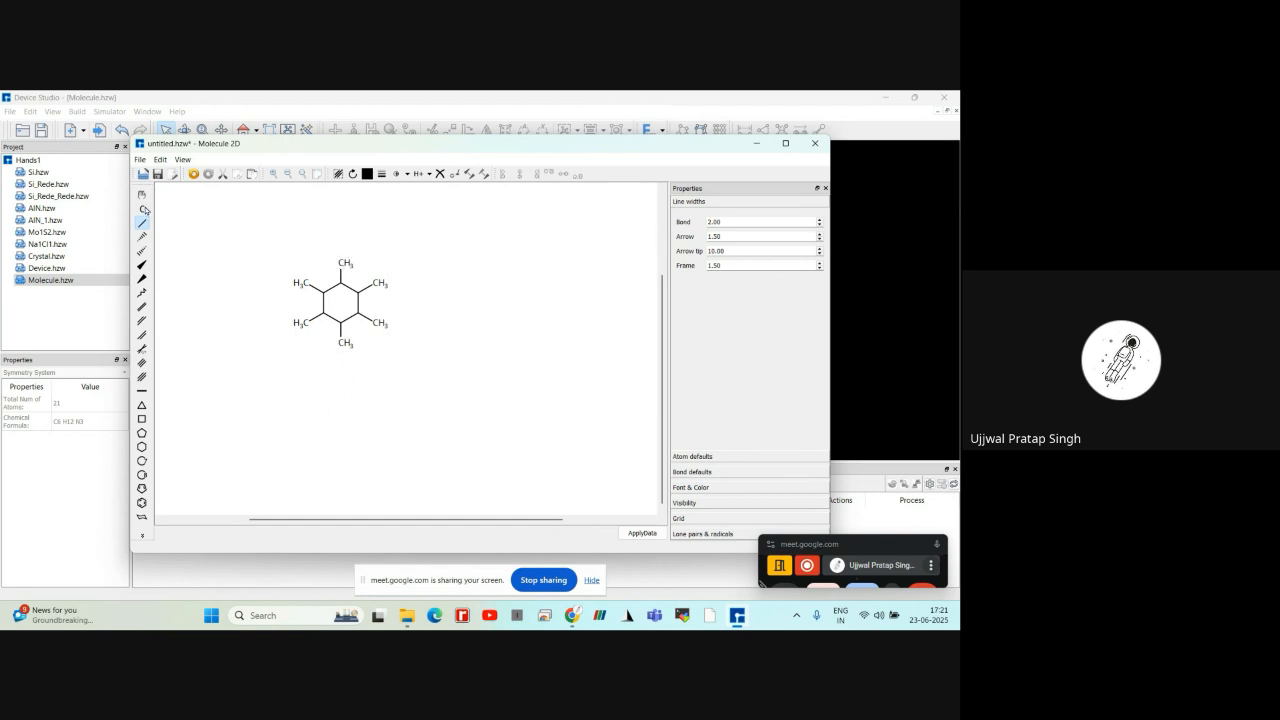
{"action": "left_click", "coordinate": [143, 209]}
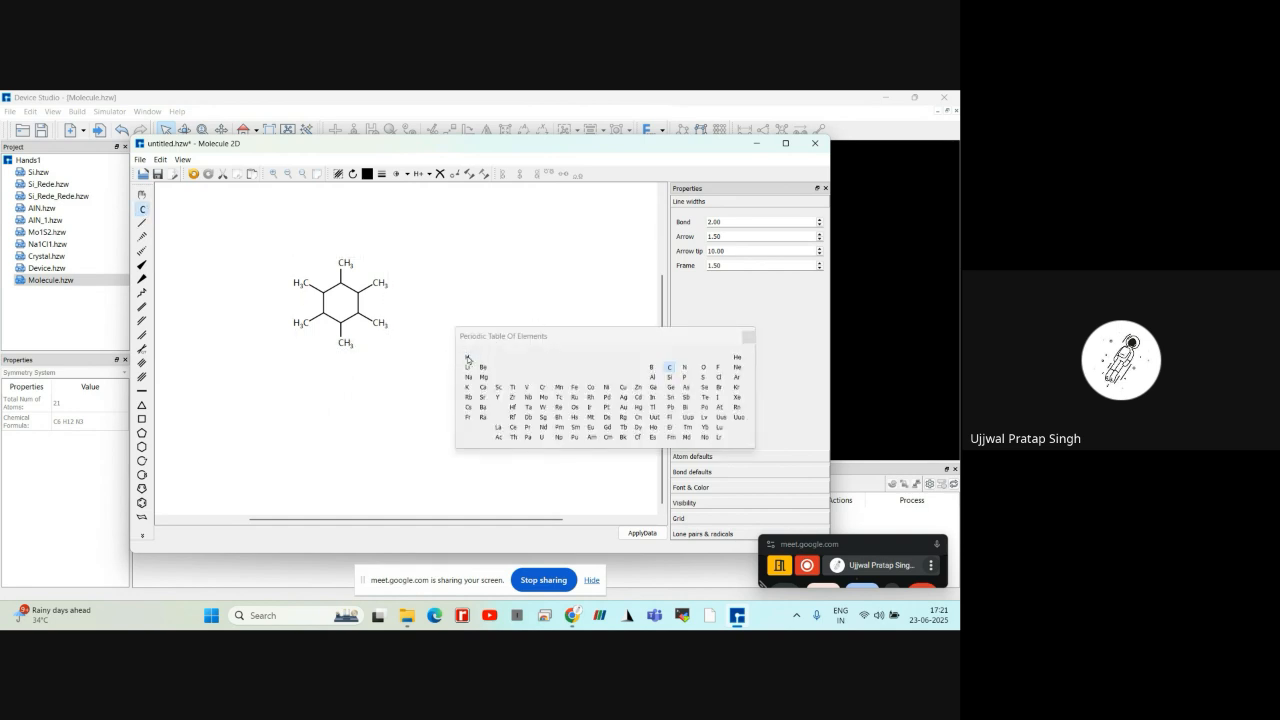
{"action": "left_click", "coordinate": [467, 358]}
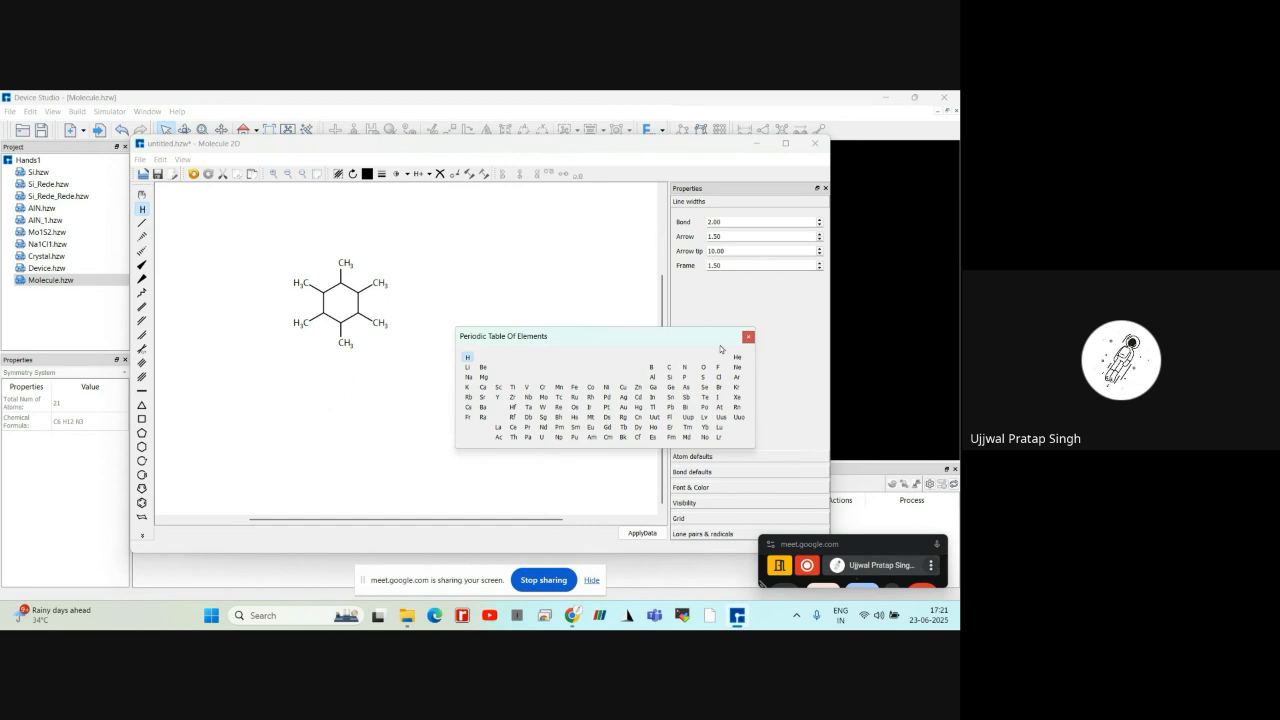
{"action": "left_click", "coordinate": [748, 337]}
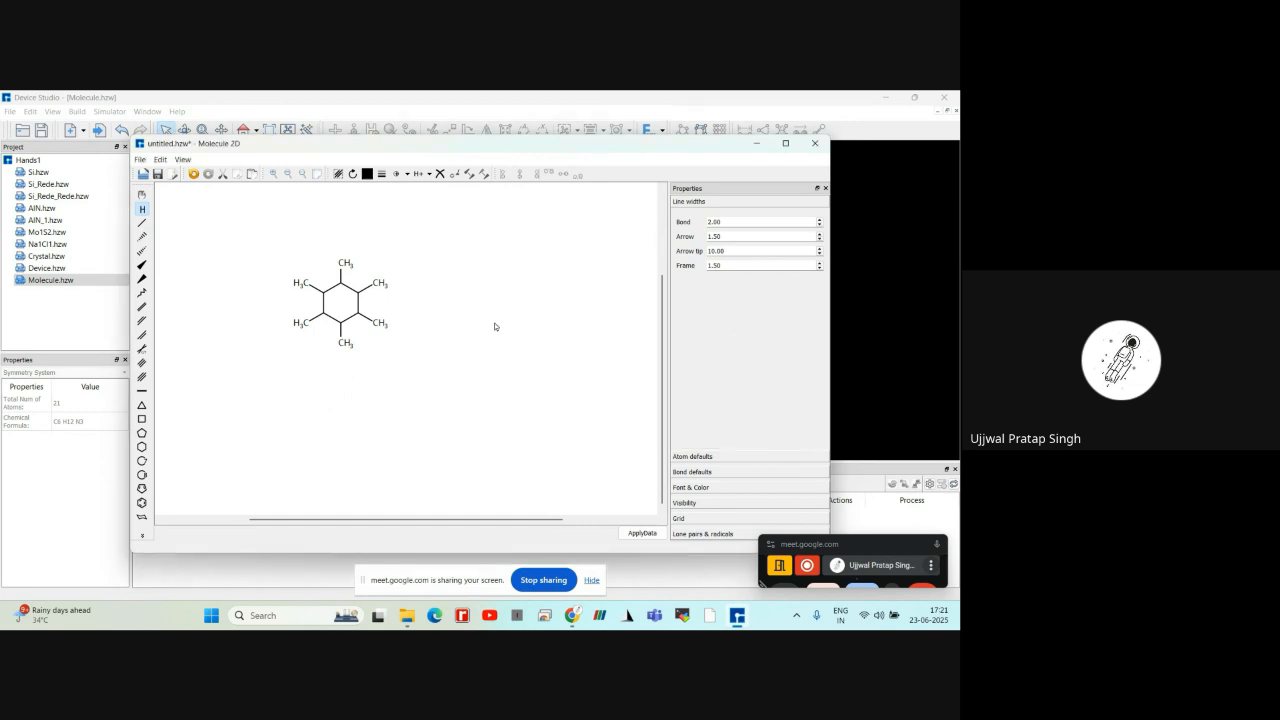
{"action": "left_click", "coordinate": [345, 264]}
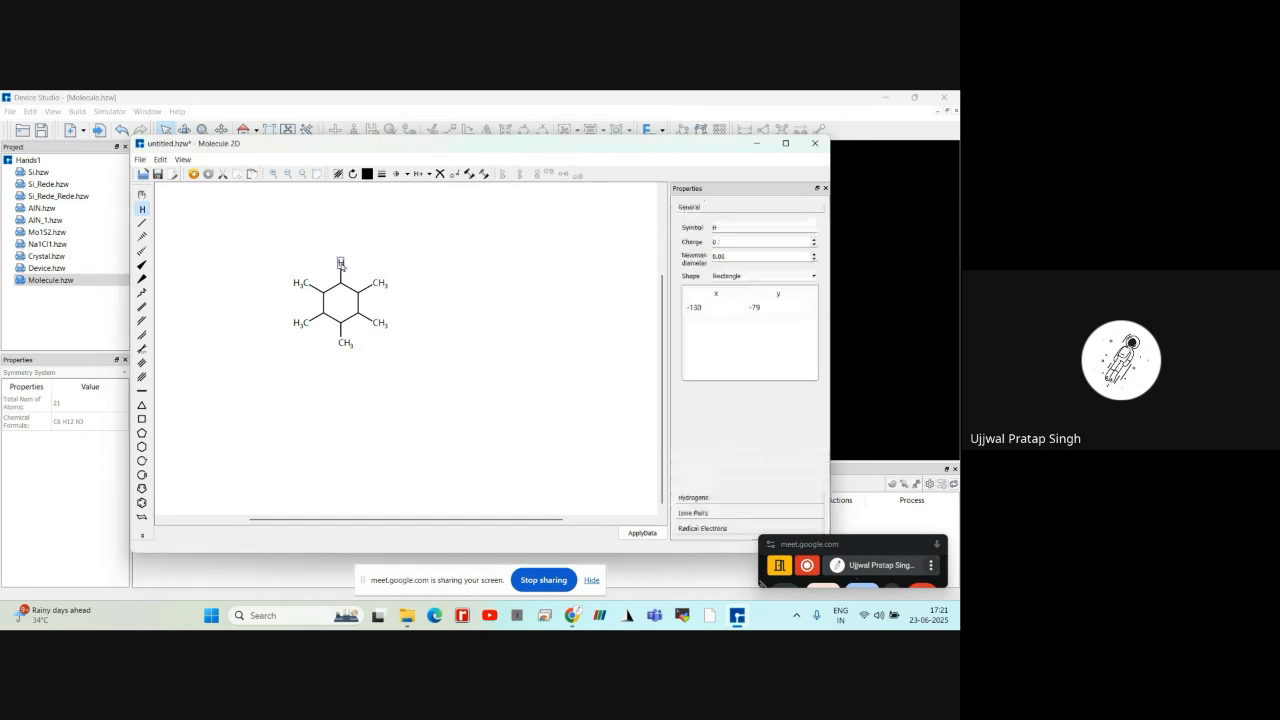
{"action": "left_click", "coordinate": [375, 285]}
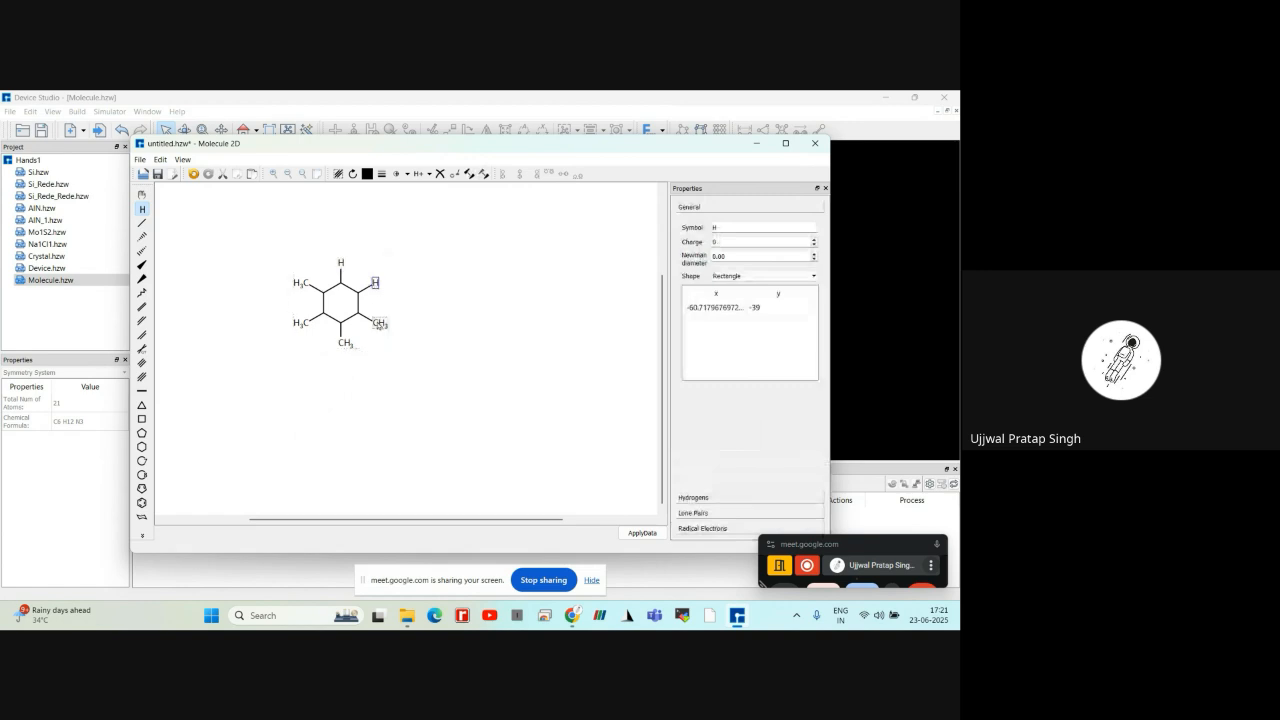
{"action": "left_click", "coordinate": [378, 325]}
{"action": "left_click", "coordinate": [341, 344]}
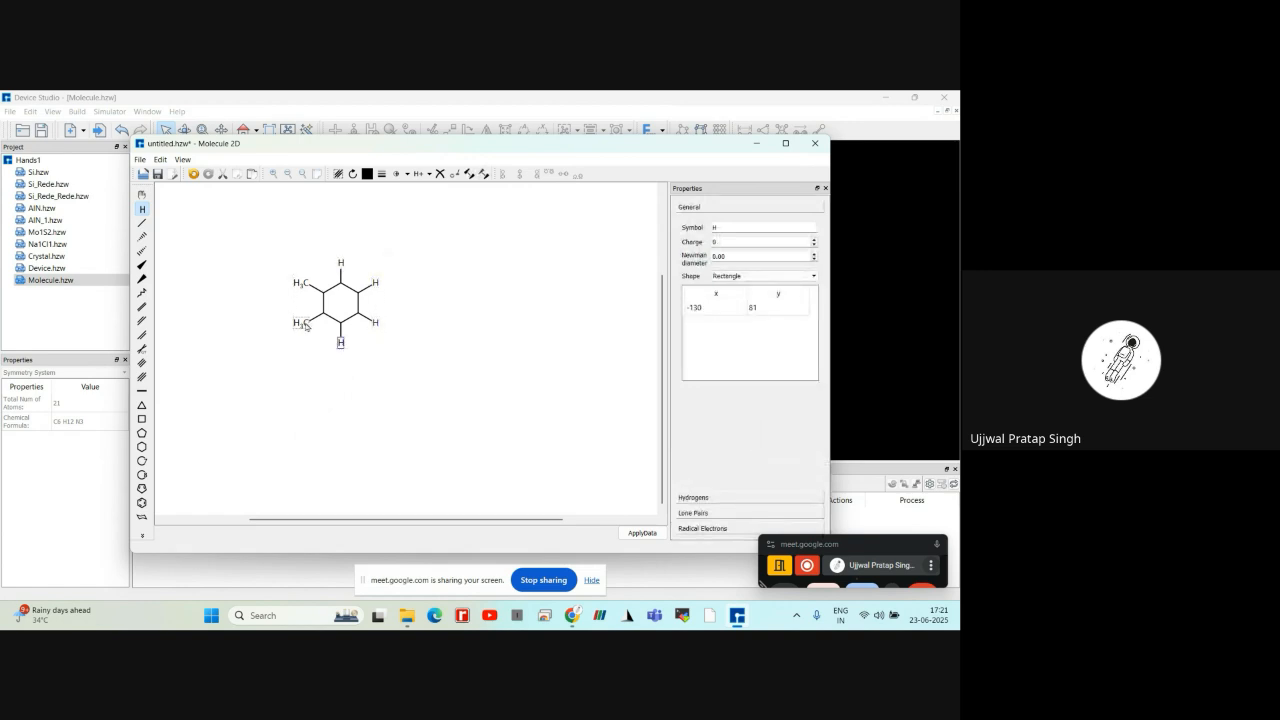
{"action": "left_click", "coordinate": [306, 323]}
{"action": "left_click", "coordinate": [305, 285]}
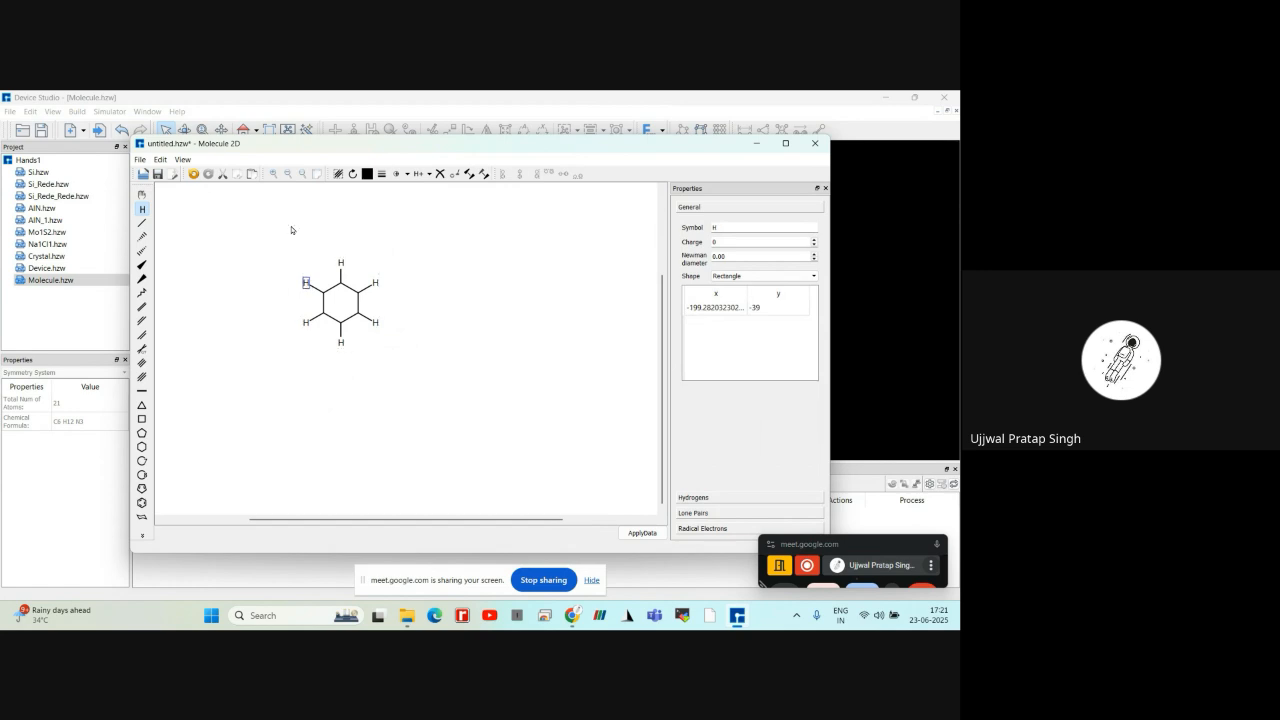
Undo the hydrogen replacements to restore the six methyl groups on the ring
{"action": "left_click", "coordinate": [193, 177]}
{"action": "left_click", "coordinate": [193, 177]}
{"action": "left_click", "coordinate": [193, 177]}
{"action": "left_click", "coordinate": [193, 177]}
{"action": "left_click", "coordinate": [193, 177]}
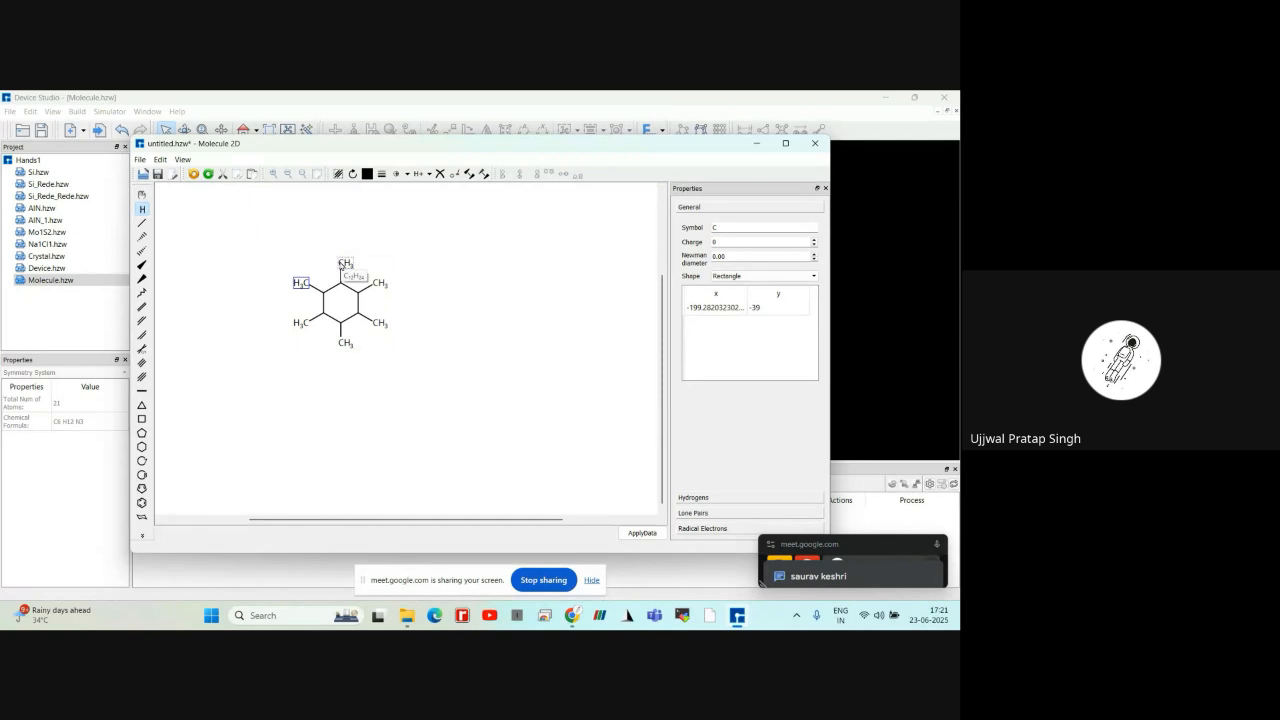
Choose hydrogen from the periodic table and replace all six methyl groups around the ring with hydrogen atoms
{"action": "left_click", "coordinate": [142, 209]}
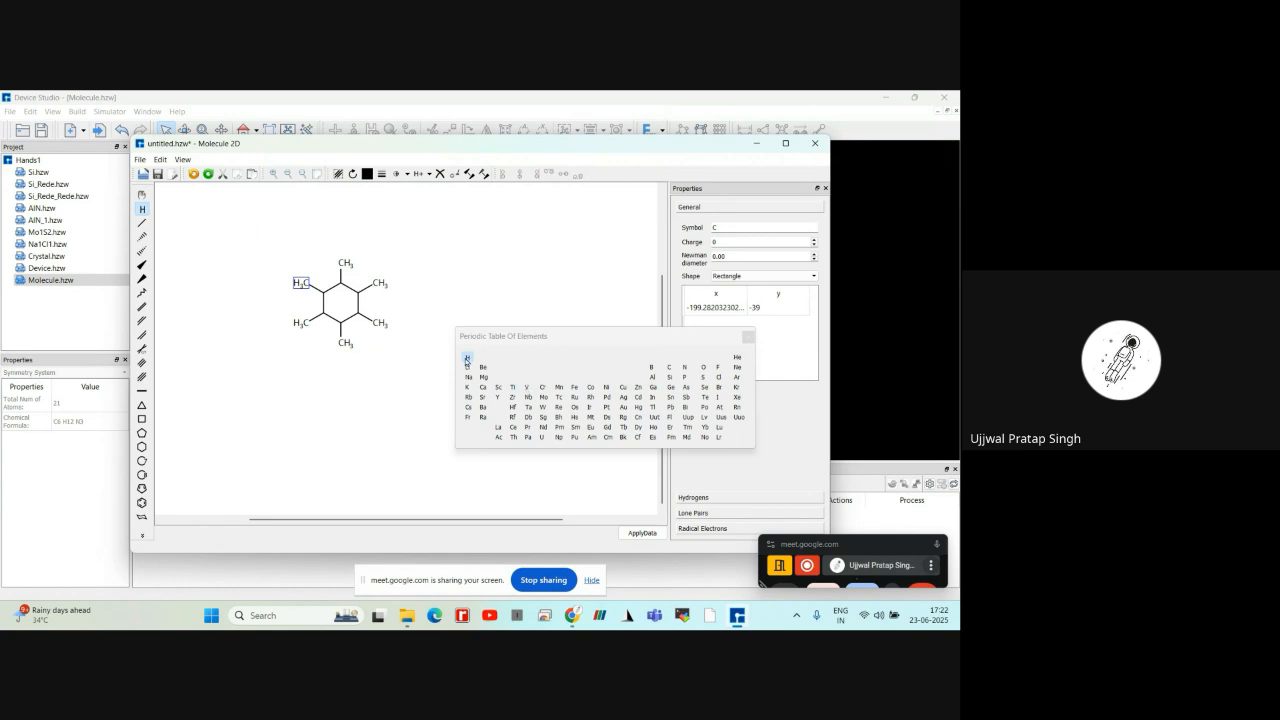
{"action": "left_click", "coordinate": [466, 360]}
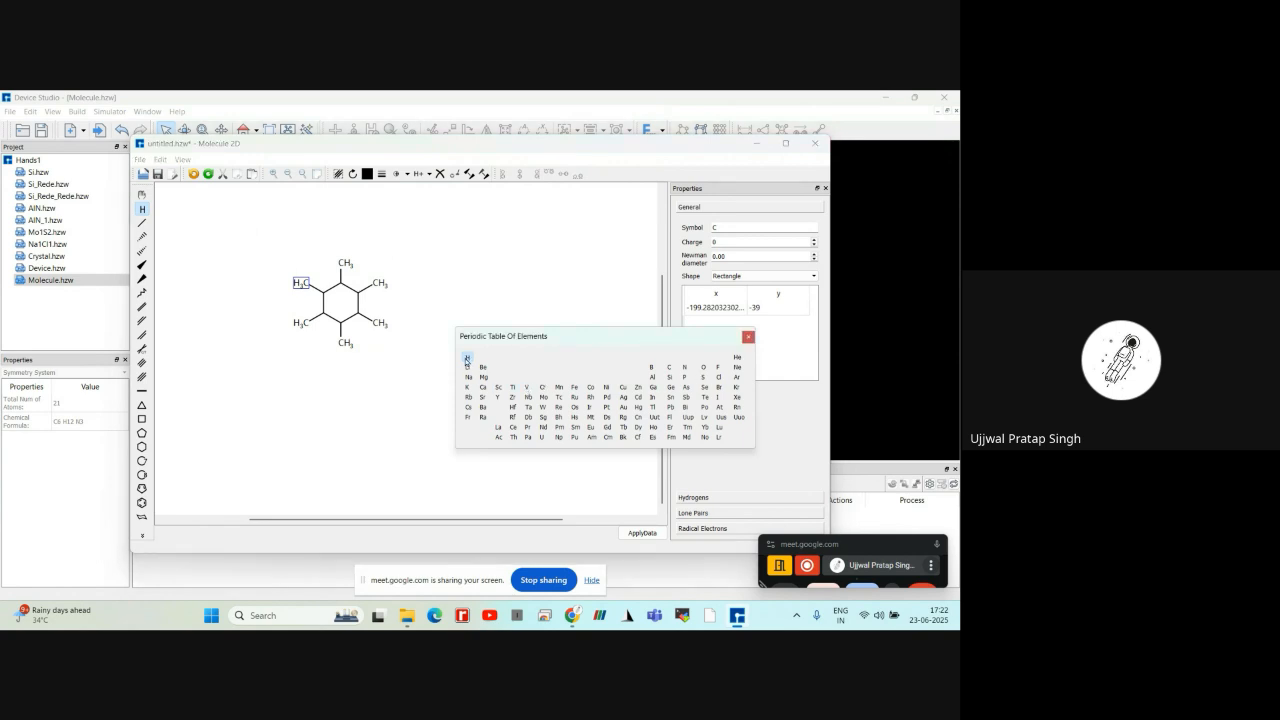
{"action": "left_click", "coordinate": [748, 337]}
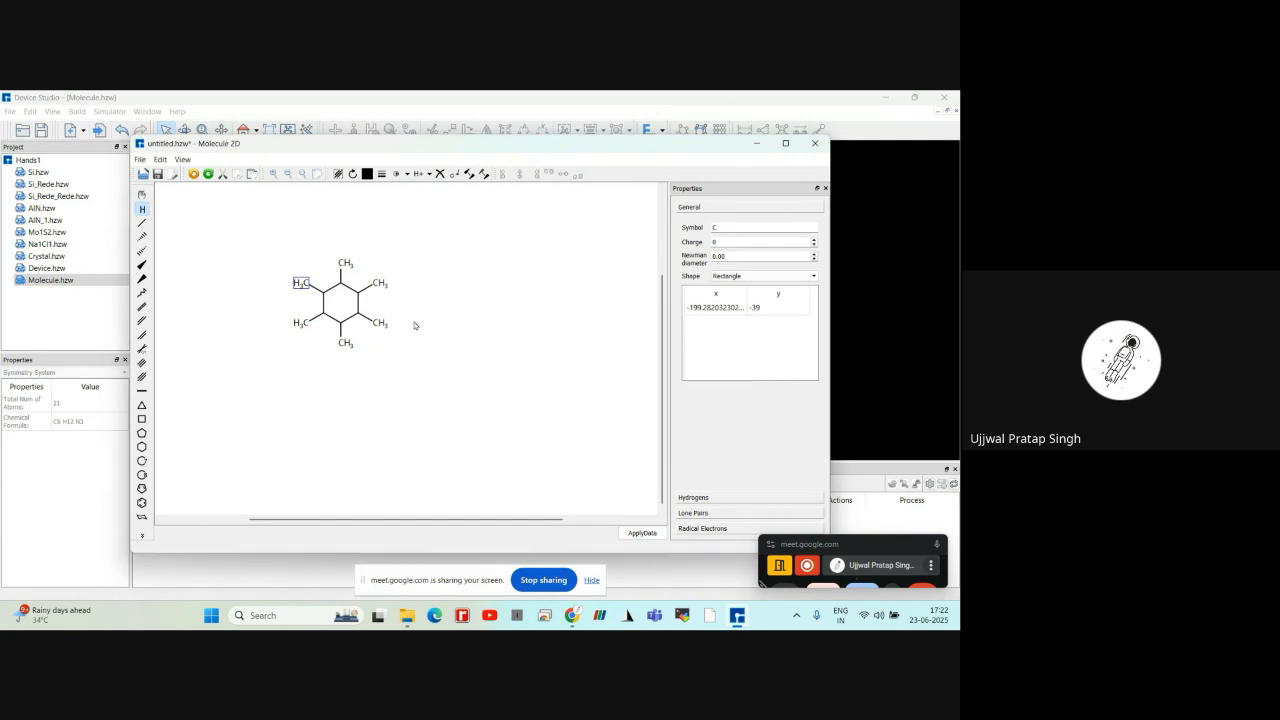
{"action": "left_click", "coordinate": [343, 266]}
{"action": "left_click", "coordinate": [379, 286]}
{"action": "left_click", "coordinate": [375, 321]}
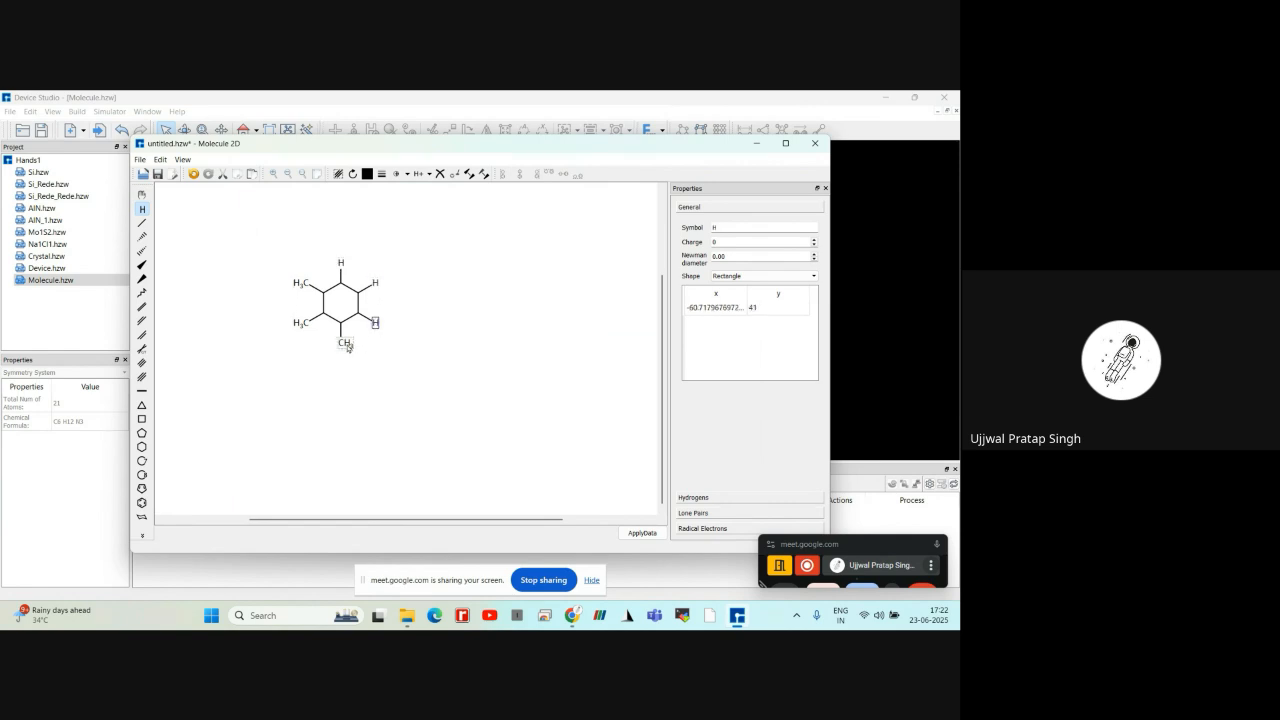
{"action": "left_click", "coordinate": [343, 344]}
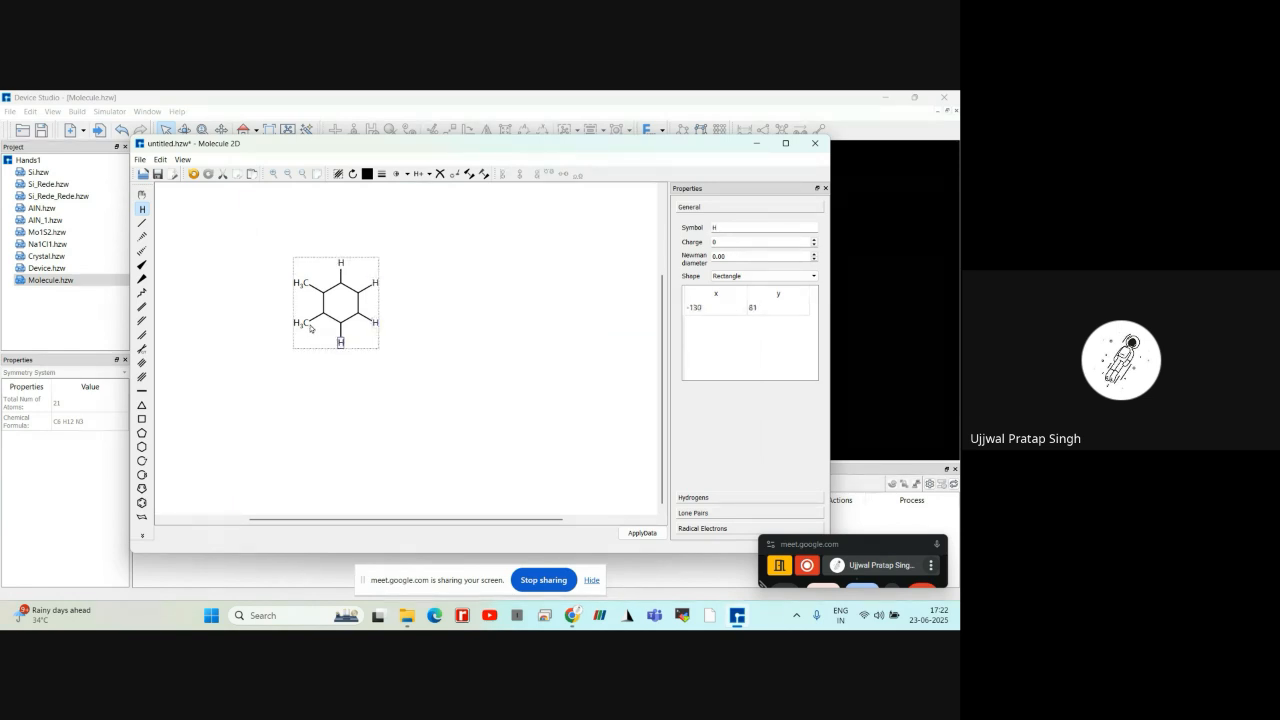
{"action": "left_click", "coordinate": [309, 327]}
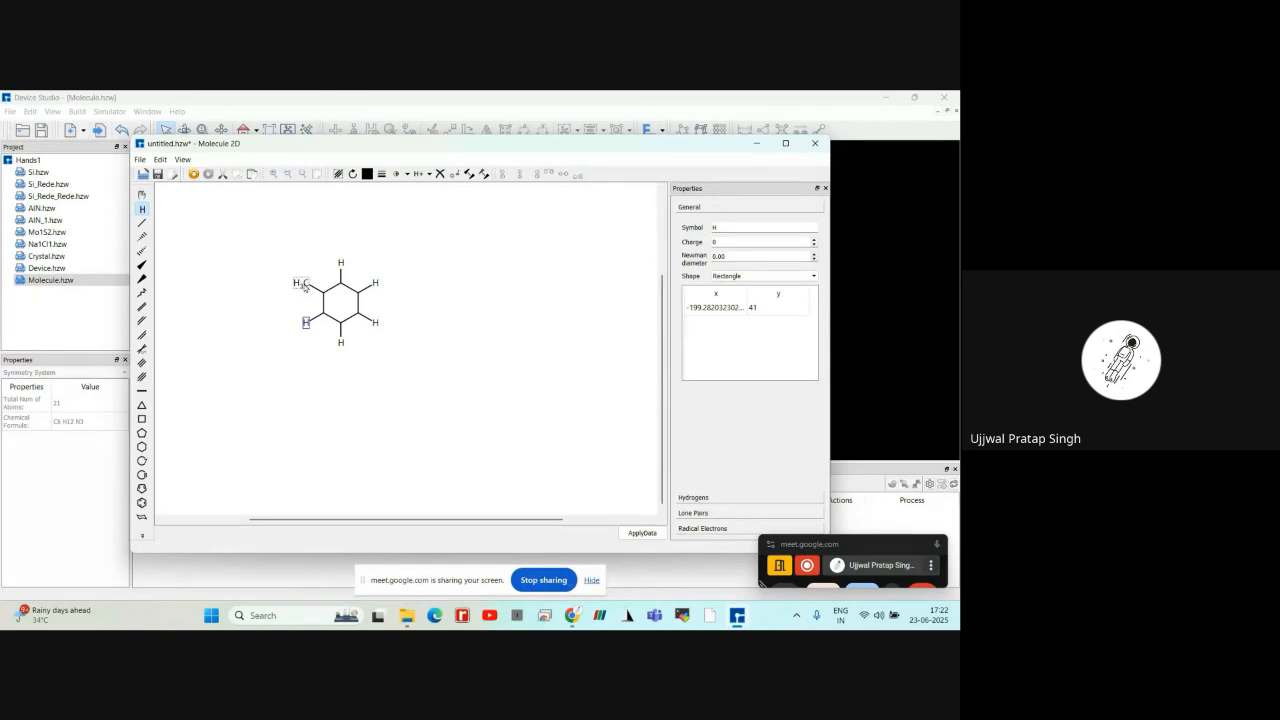
{"action": "left_click", "coordinate": [303, 285]}
Inspect the enlarged hydrogen-terminated ring and review the atom defaults, bond defaults, visibility, grid, and lone pairs and radicals settings
{"action": "scroll", "coordinate": [452, 401], "scroll_direction": "up", "scroll_amount": 1}
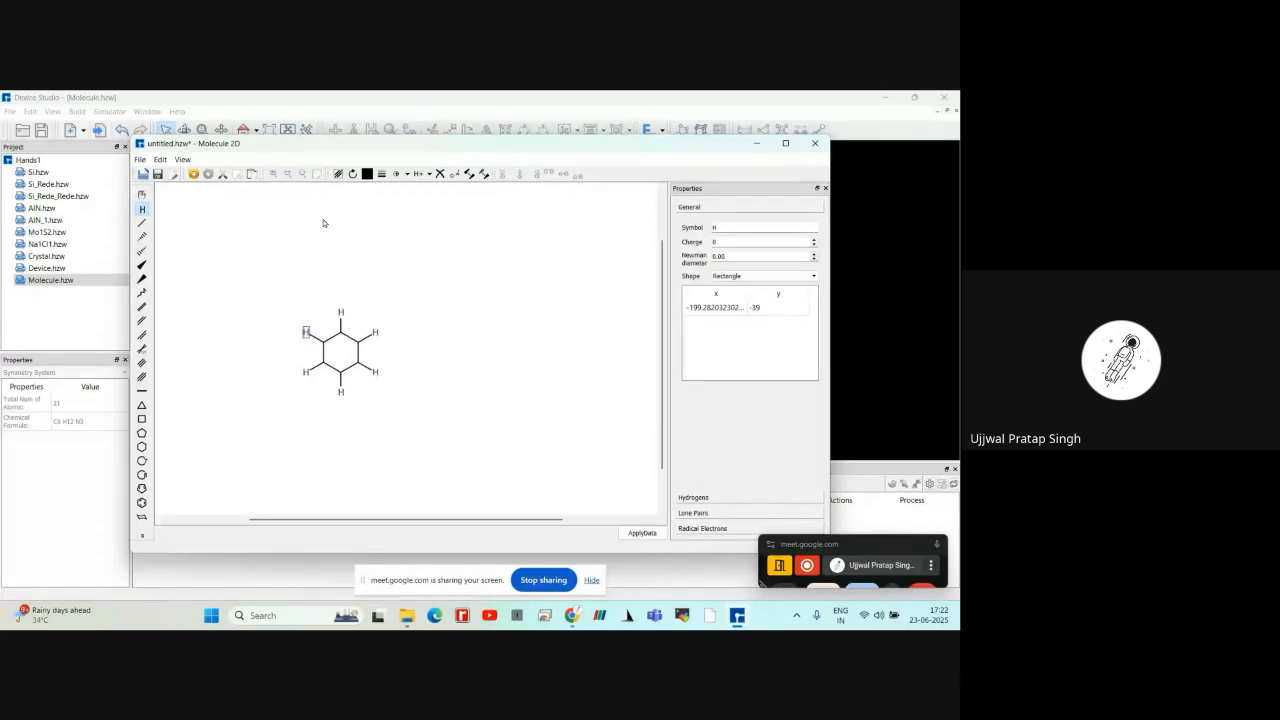
{"action": "left_click", "coordinate": [274, 174]}
{"action": "left_click", "coordinate": [274, 174]}
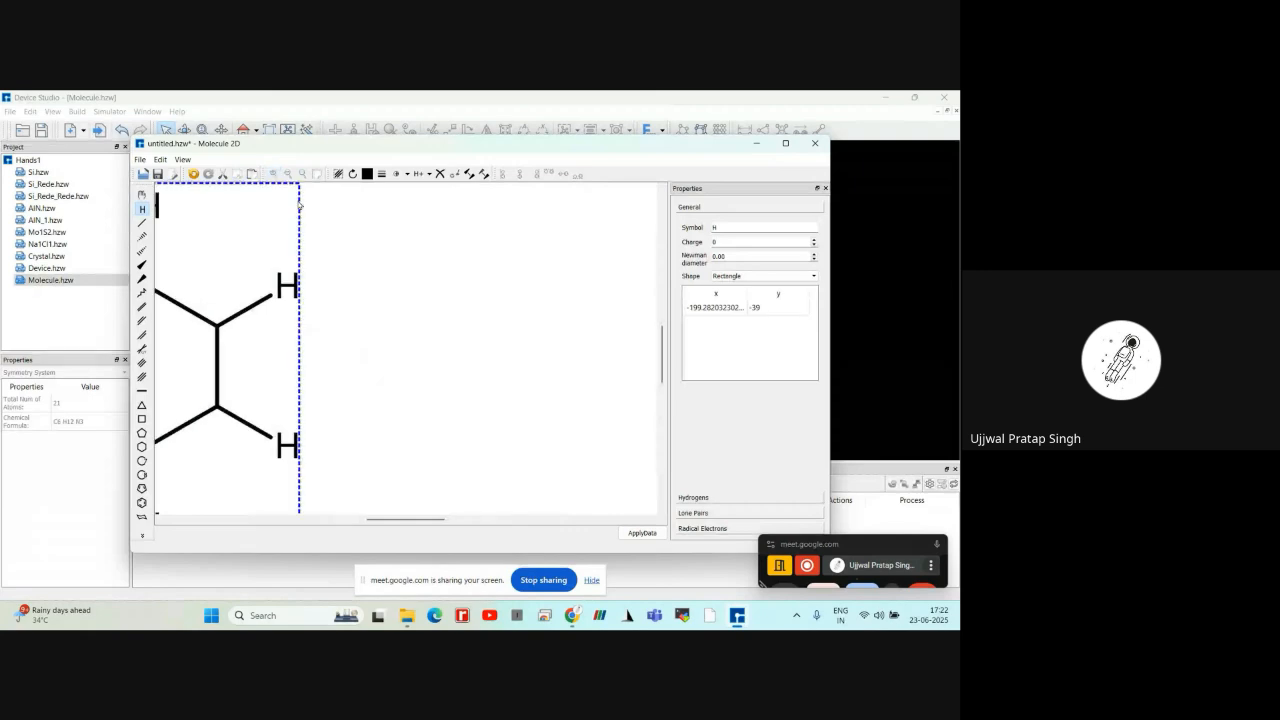
{"action": "left_click", "coordinate": [266, 174]}
{"action": "left_click", "coordinate": [266, 174]}
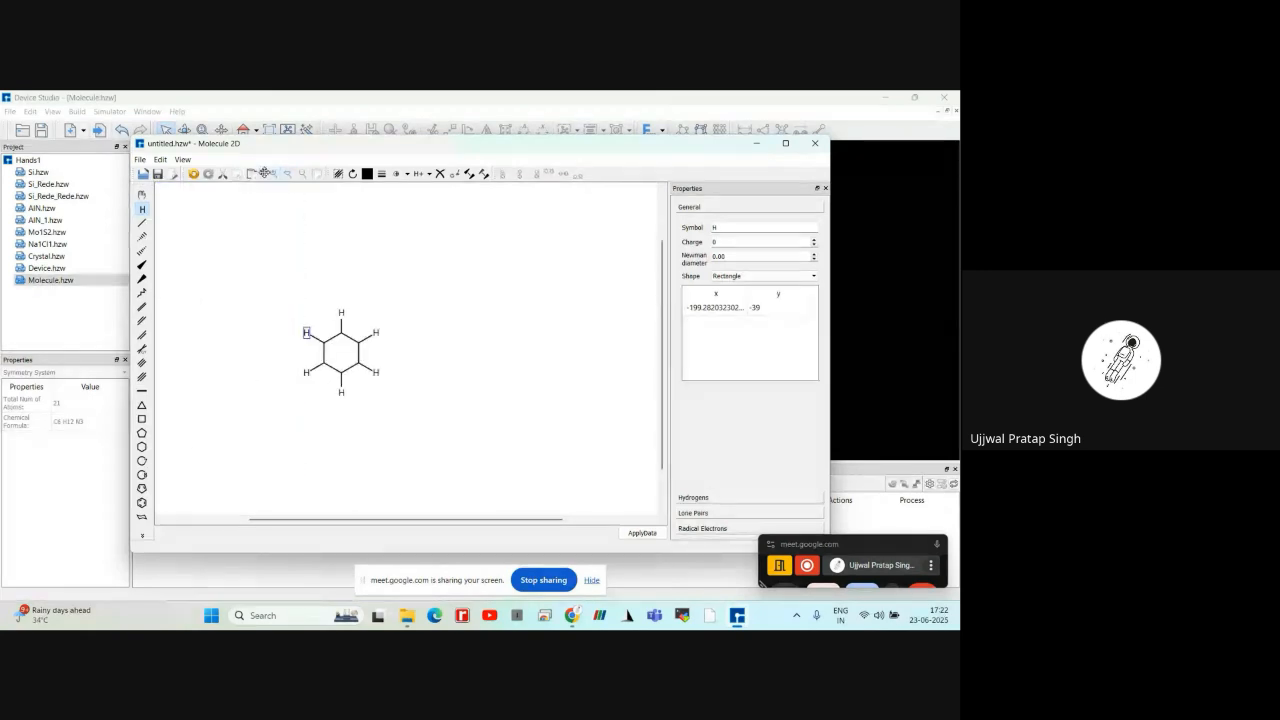
{"action": "left_click", "coordinate": [273, 174]}
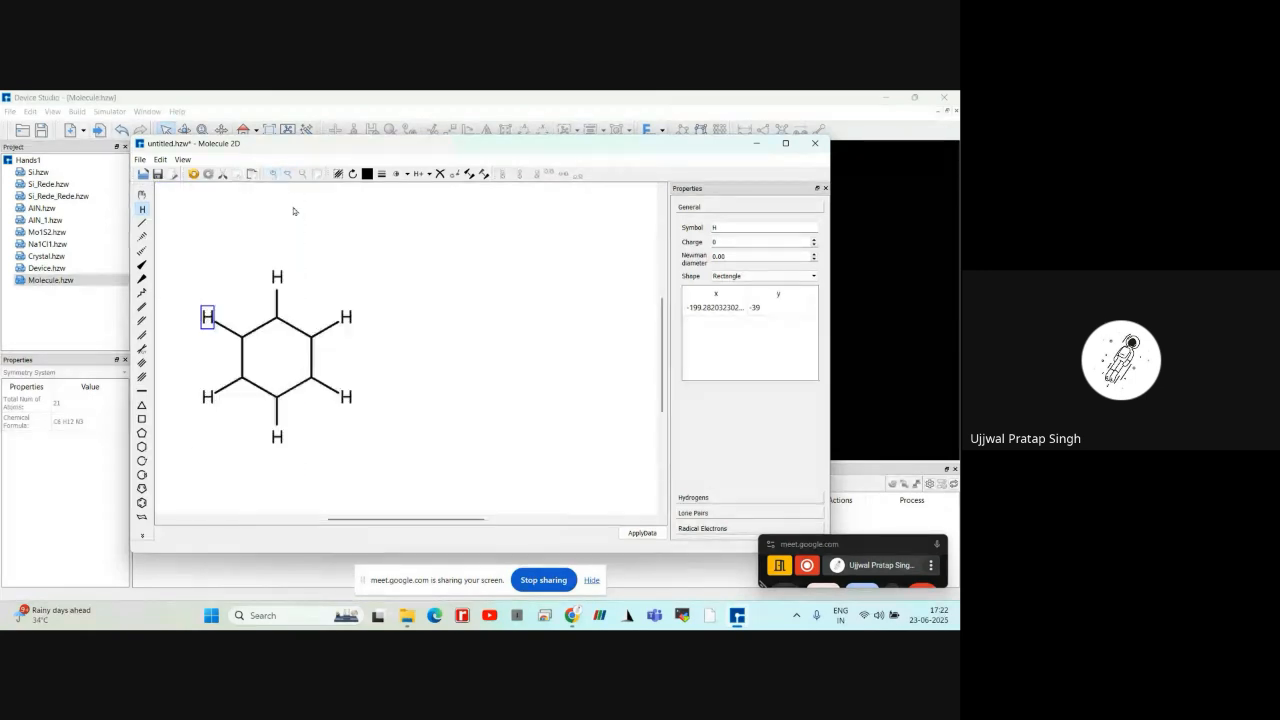
{"action": "left_click", "coordinate": [371, 276]}
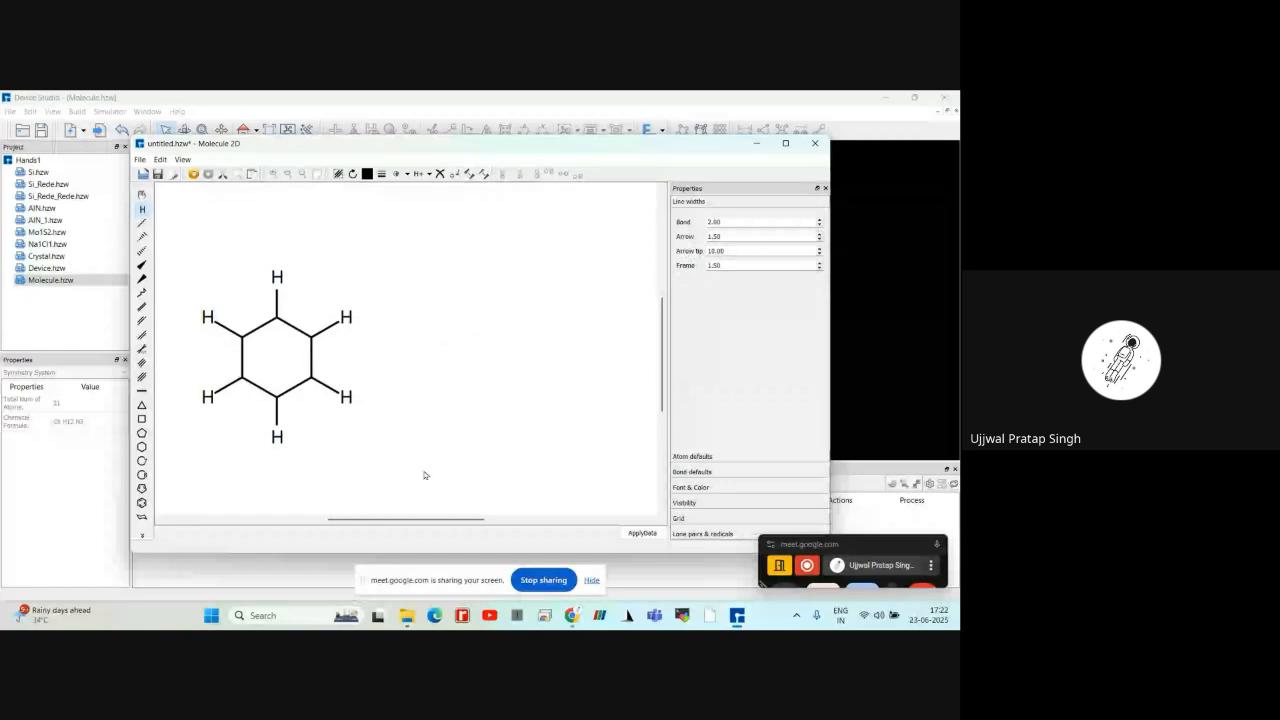
{"action": "left_click_drag", "start_coordinate": [322, 521], "coordinate": [365, 521]}
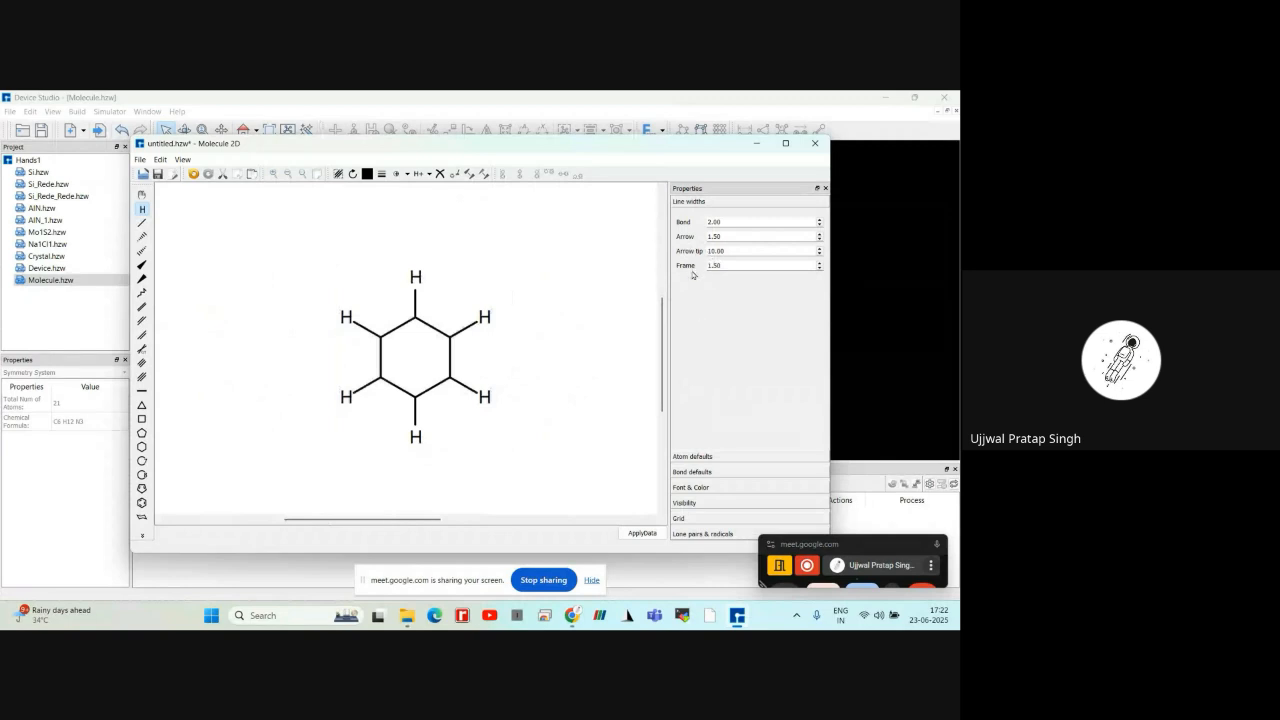
{"action": "left_click", "coordinate": [697, 459]}
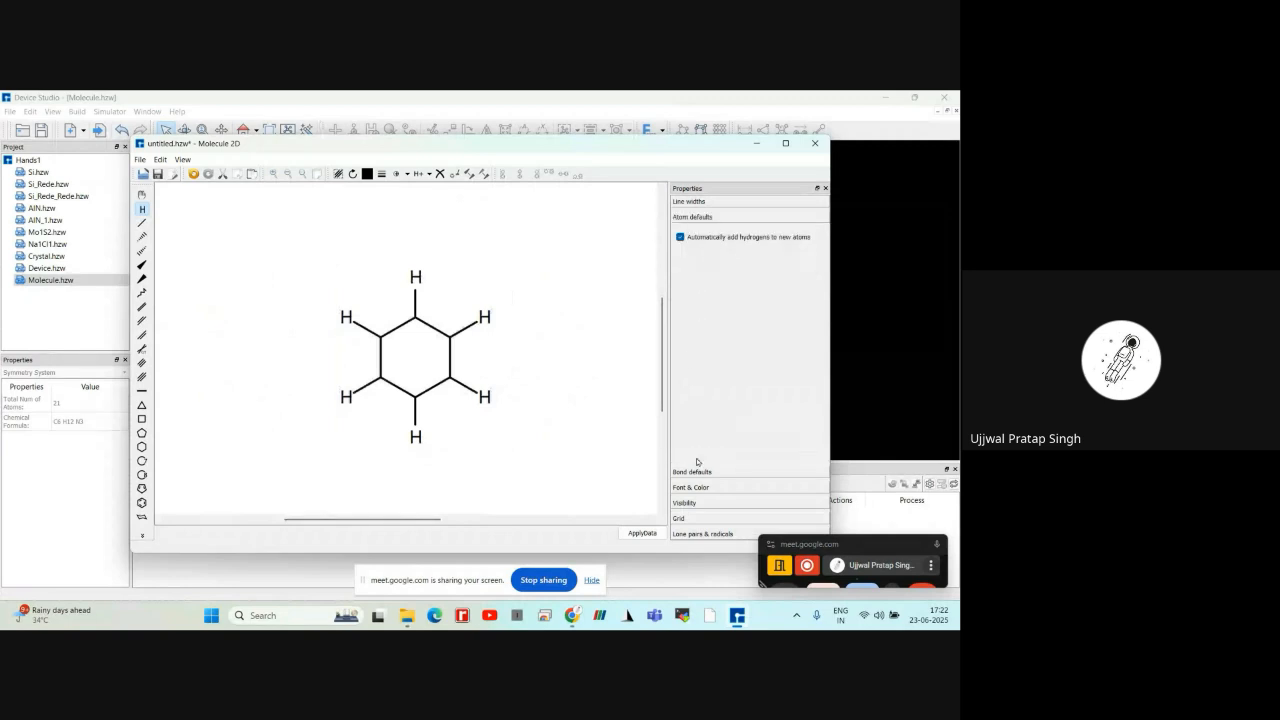
{"action": "left_click", "coordinate": [699, 470]}
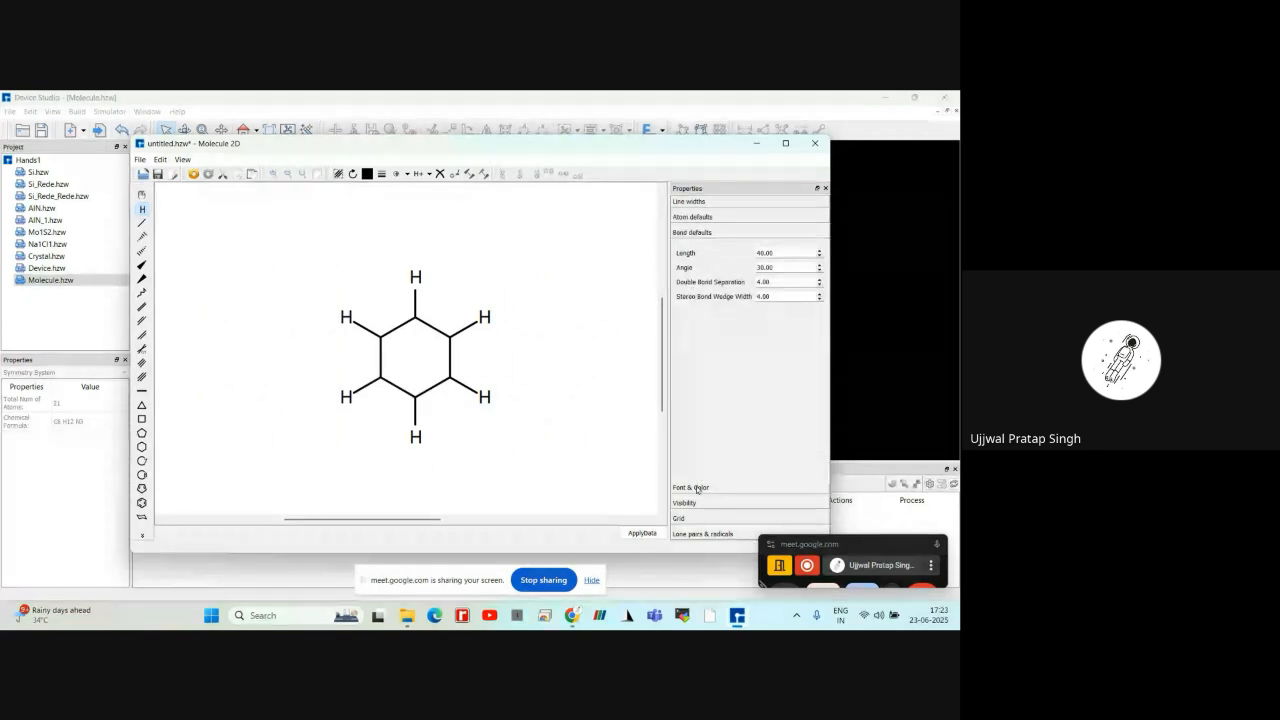
{"action": "left_click", "coordinate": [697, 503]}
{"action": "left_click", "coordinate": [697, 518]}
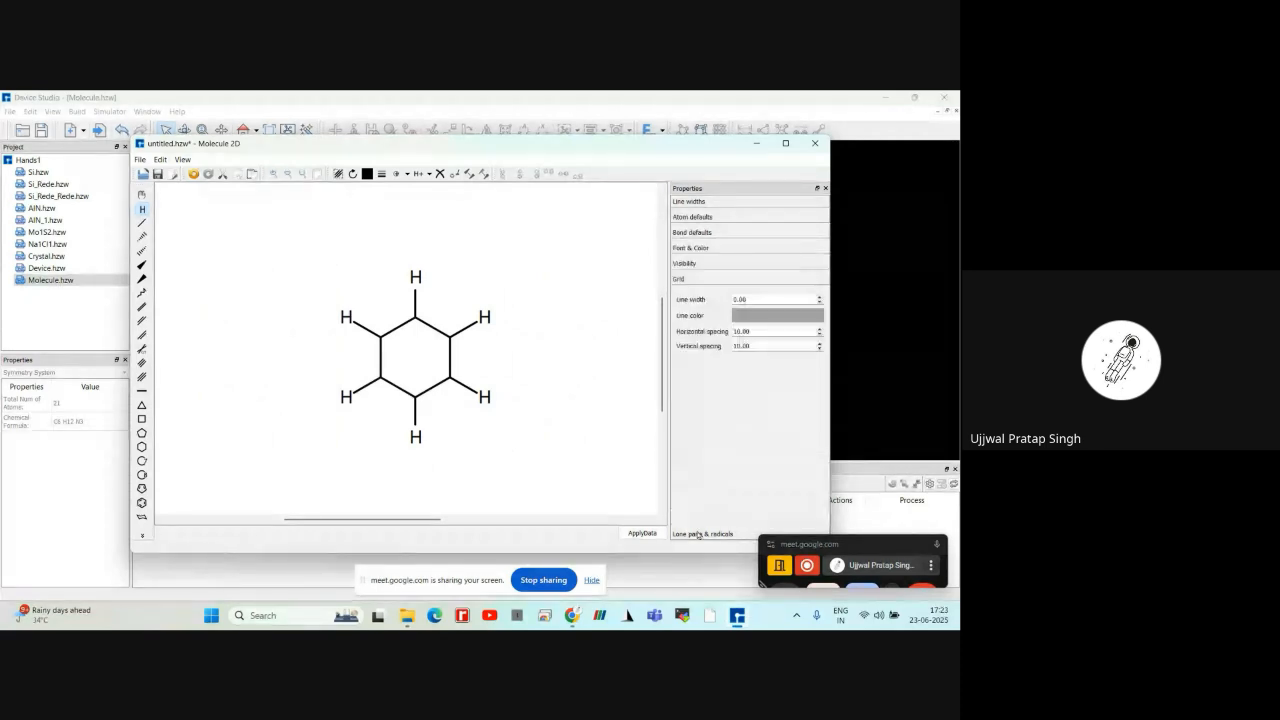
{"action": "left_click", "coordinate": [698, 533]}
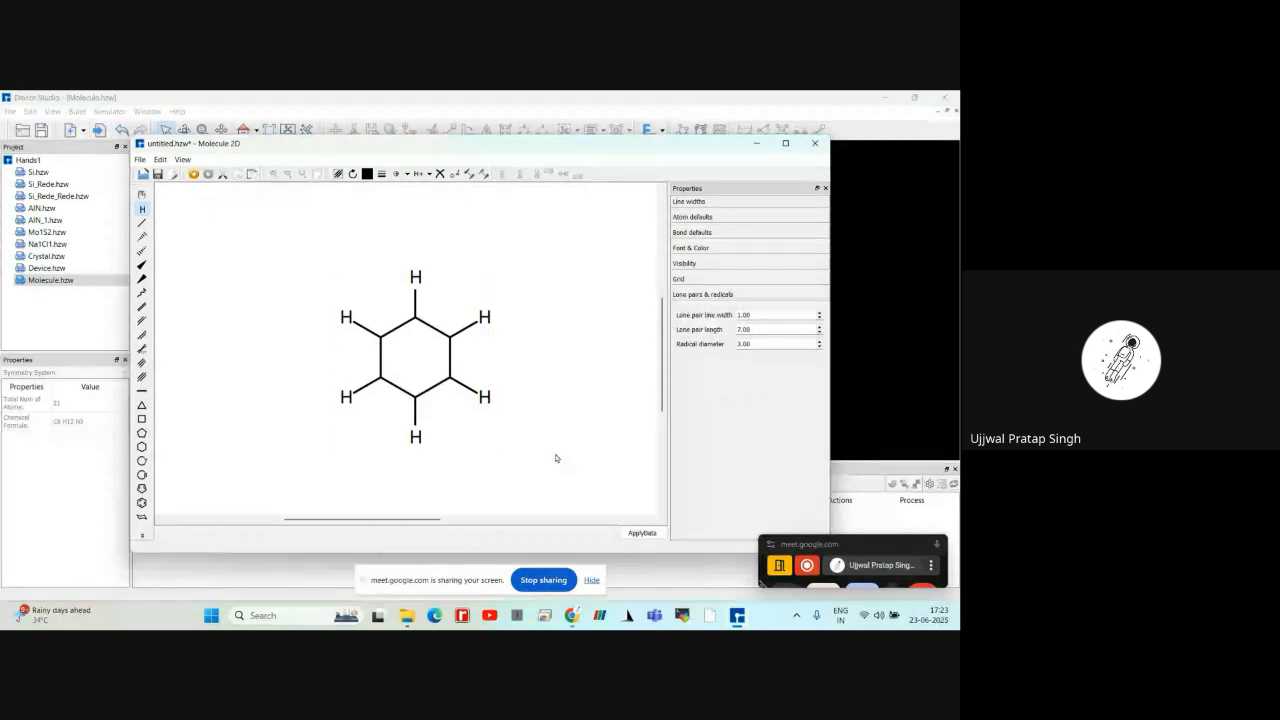
Apply the 2D ring drawing to generate its 3D molecule and inspect the structure
{"action": "left_click", "coordinate": [630, 534]}
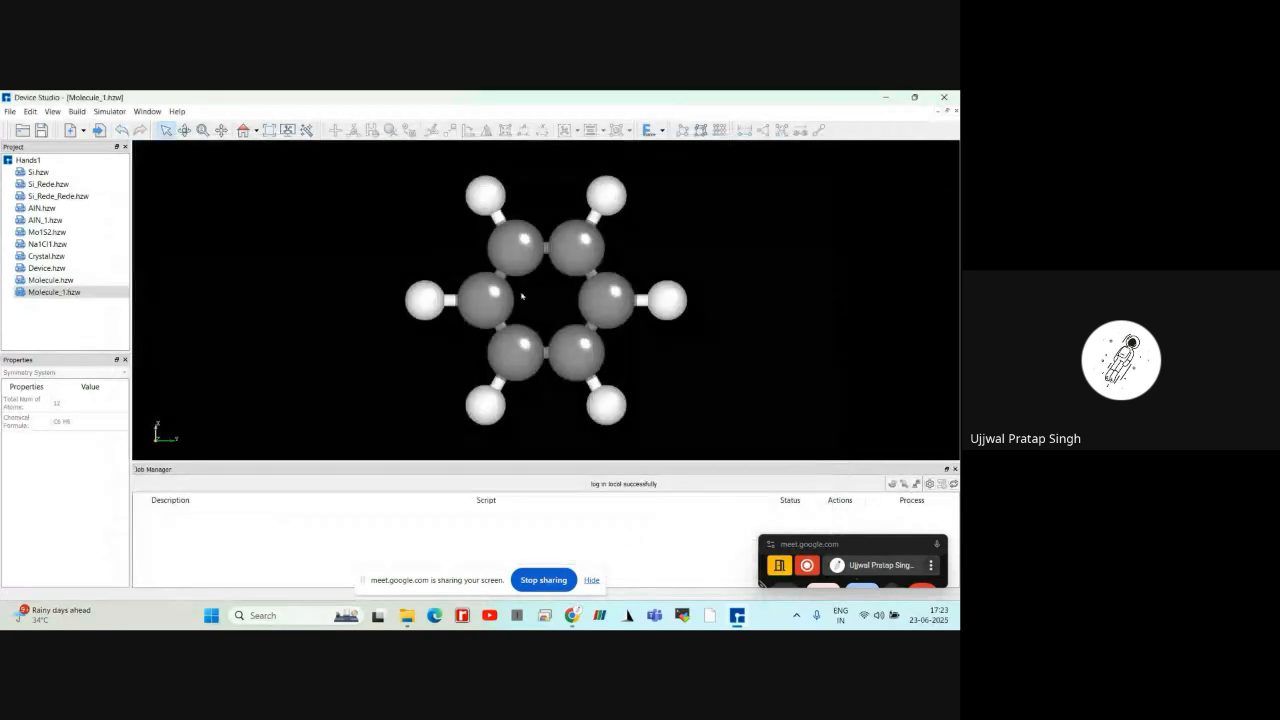
{"action": "scroll", "coordinate": [521, 294], "scroll_direction": "up", "scroll_amount": 2}
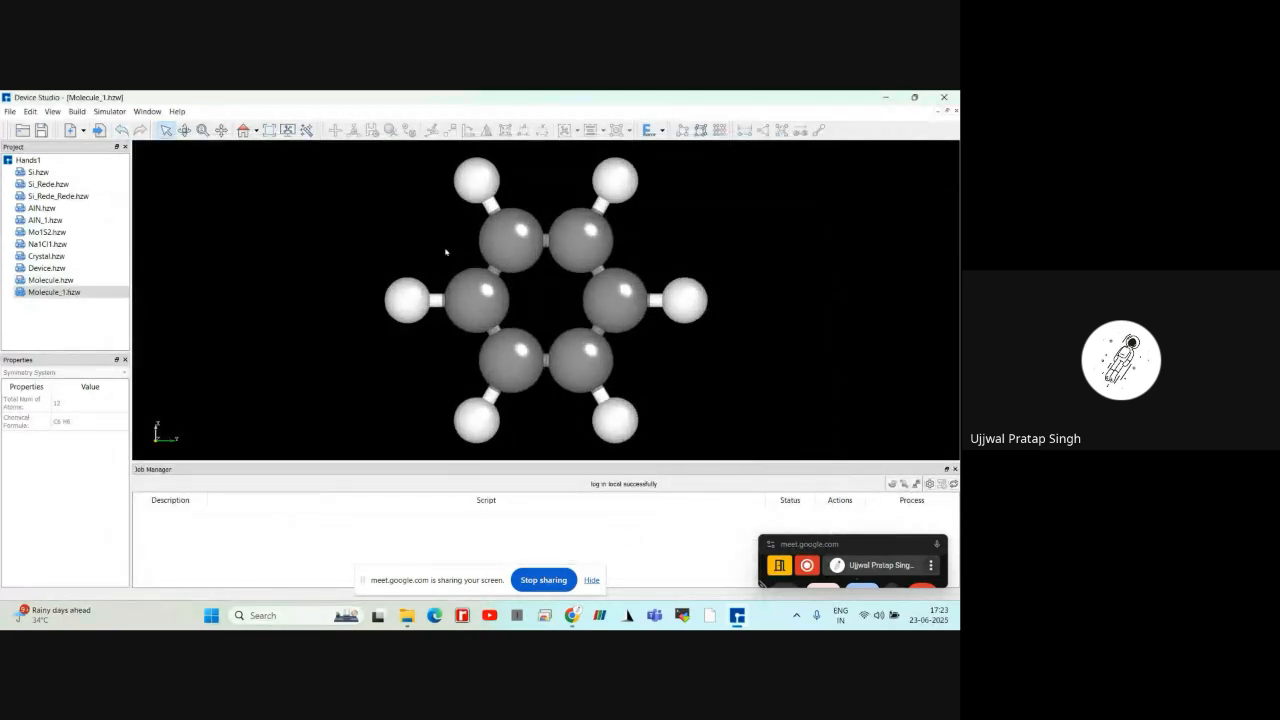
{"action": "mouse_move", "coordinate": [446, 252]}
{"action": "right_mouse_down"}
{"action": "mouse_move", "coordinate": [434, 286]}
{"action": "mouse_move", "coordinate": [443, 255]}
{"action": "right_mouse_up"}
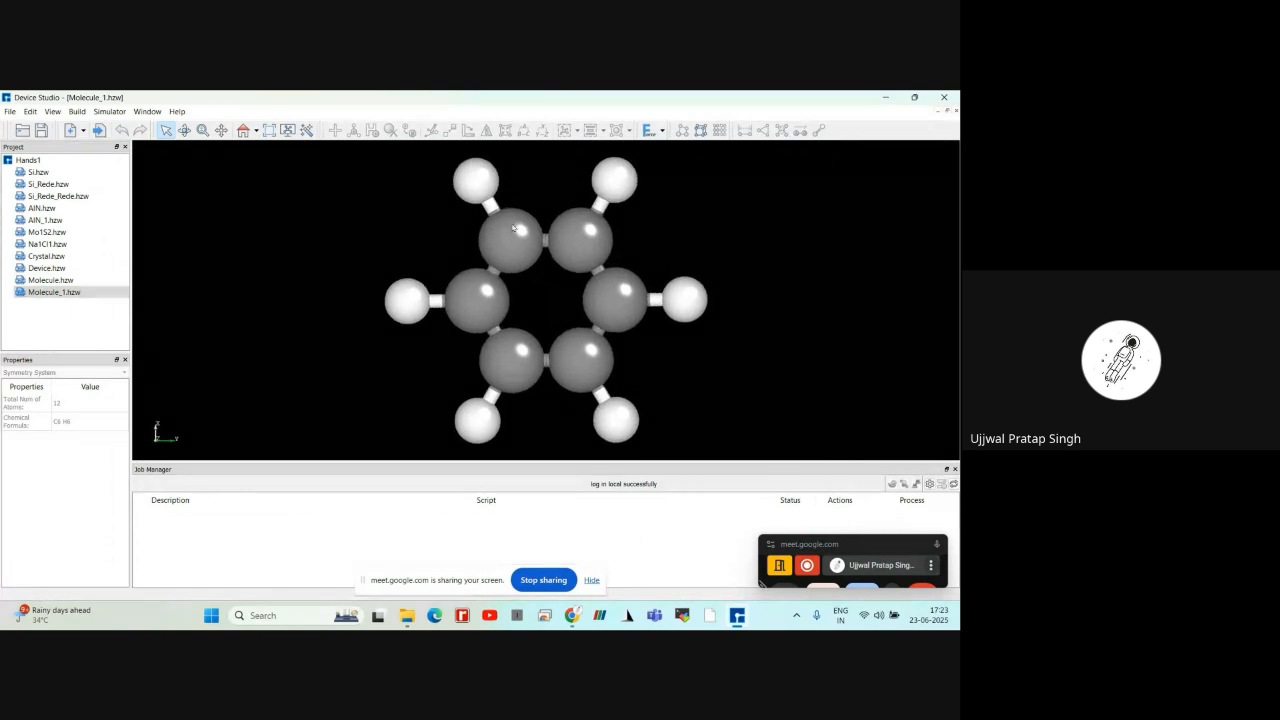
Try to optimize the 3D molecule's geometry with the UFF force field, and undo the optimization
{"action": "left_click", "coordinate": [661, 132]}
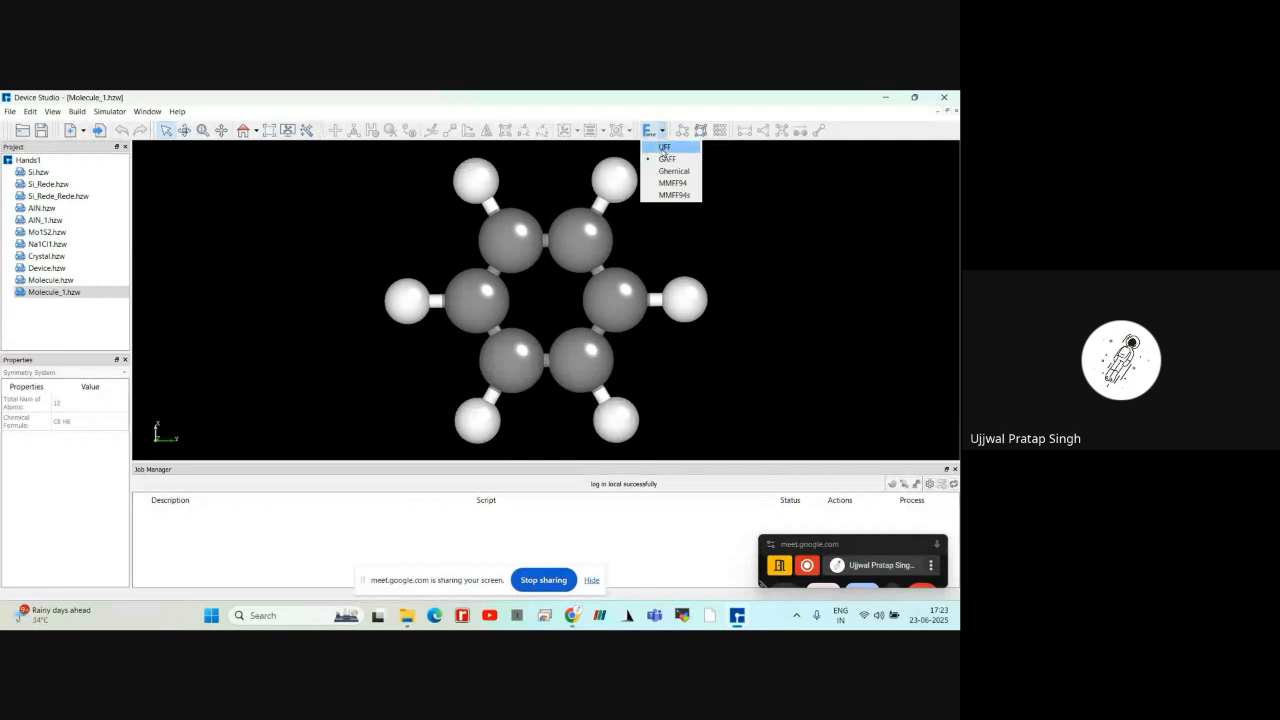
{"action": "left_click", "coordinate": [664, 148]}
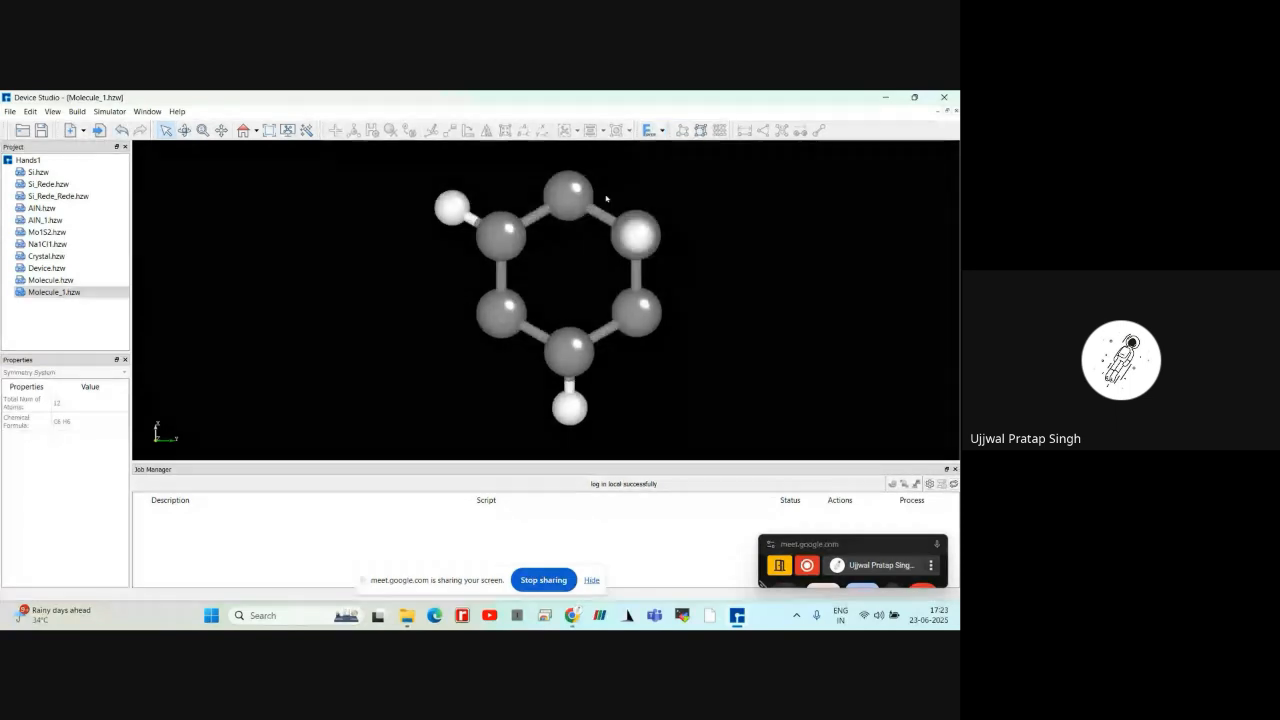
{"action": "key", "text": "ctrl+z"}
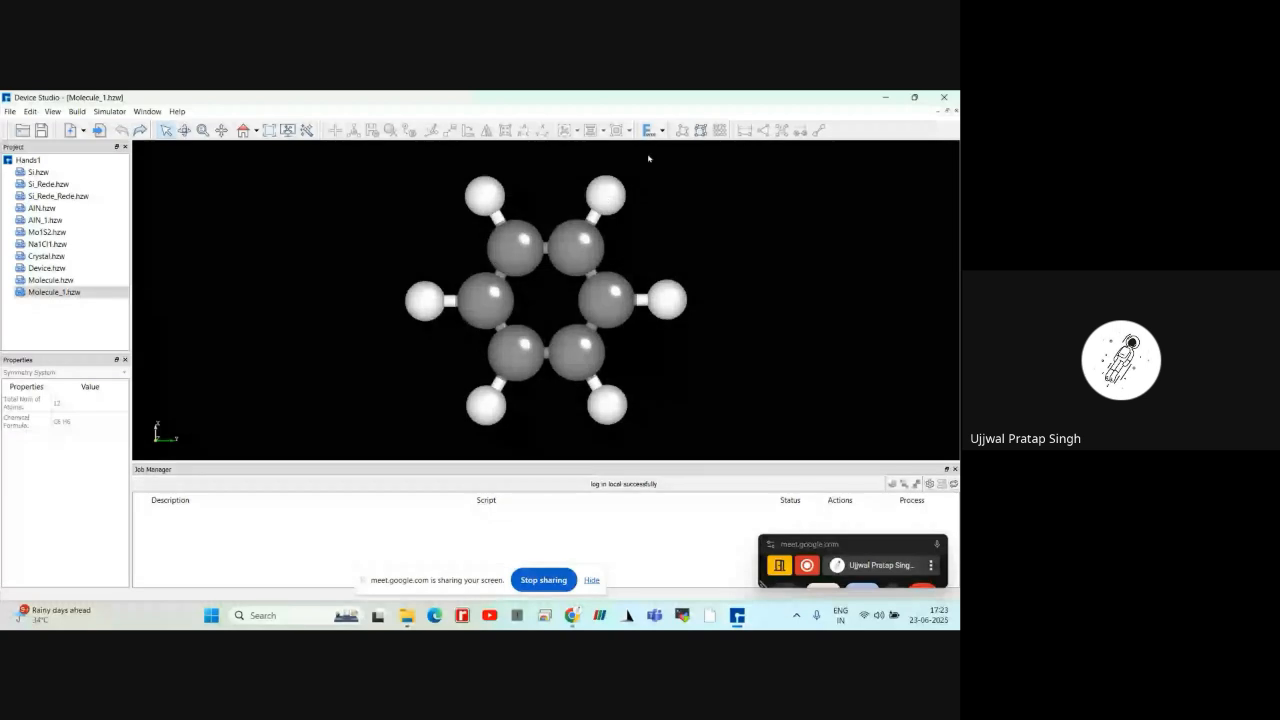
Optimize the 3D molecule's geometry with the GAFF force field
{"action": "left_click", "coordinate": [661, 130]}
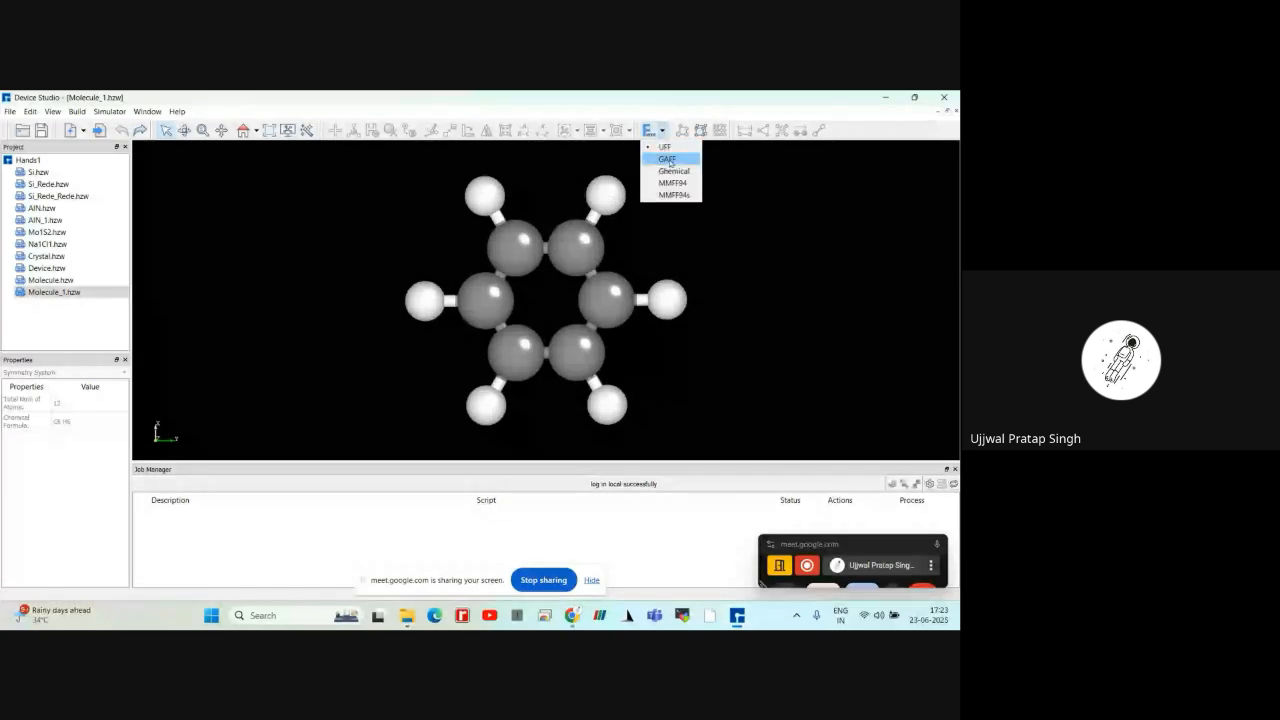
{"action": "left_click", "coordinate": [669, 160]}
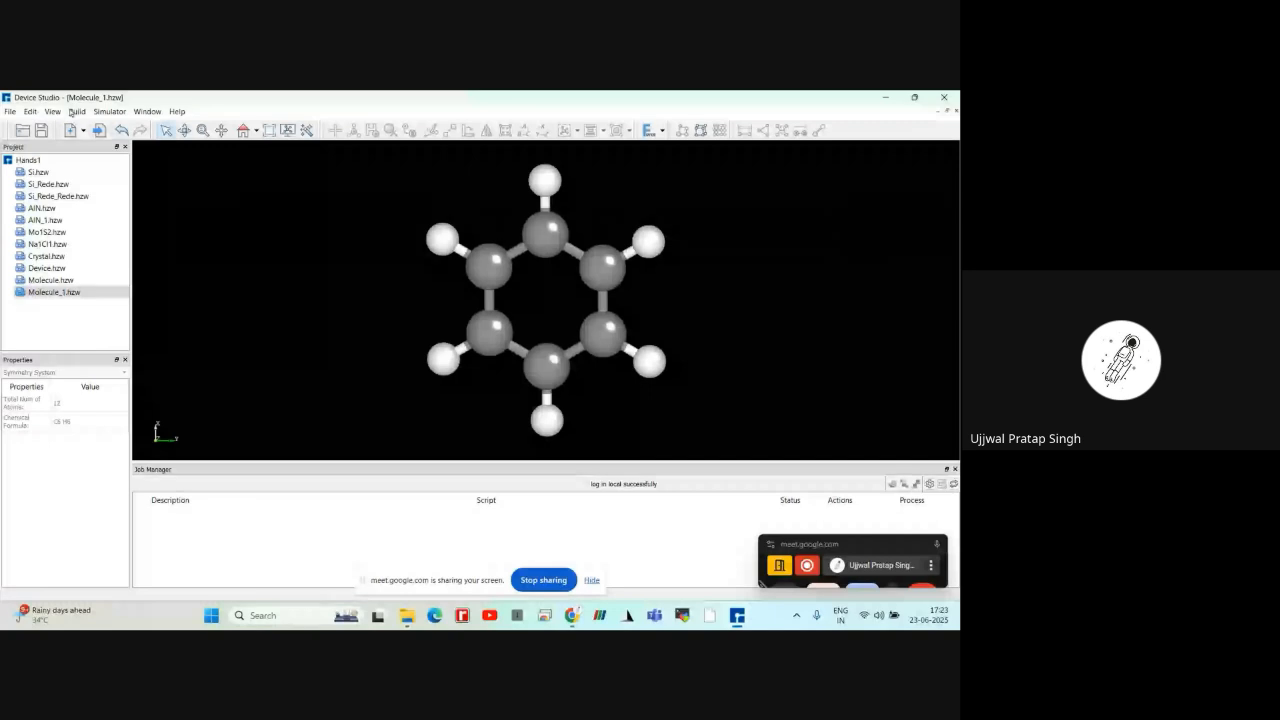
Open an empty Molecule2D builder and draw a cyclohexane ring near the middle of the canvas
{"action": "left_click", "coordinate": [74, 111]}
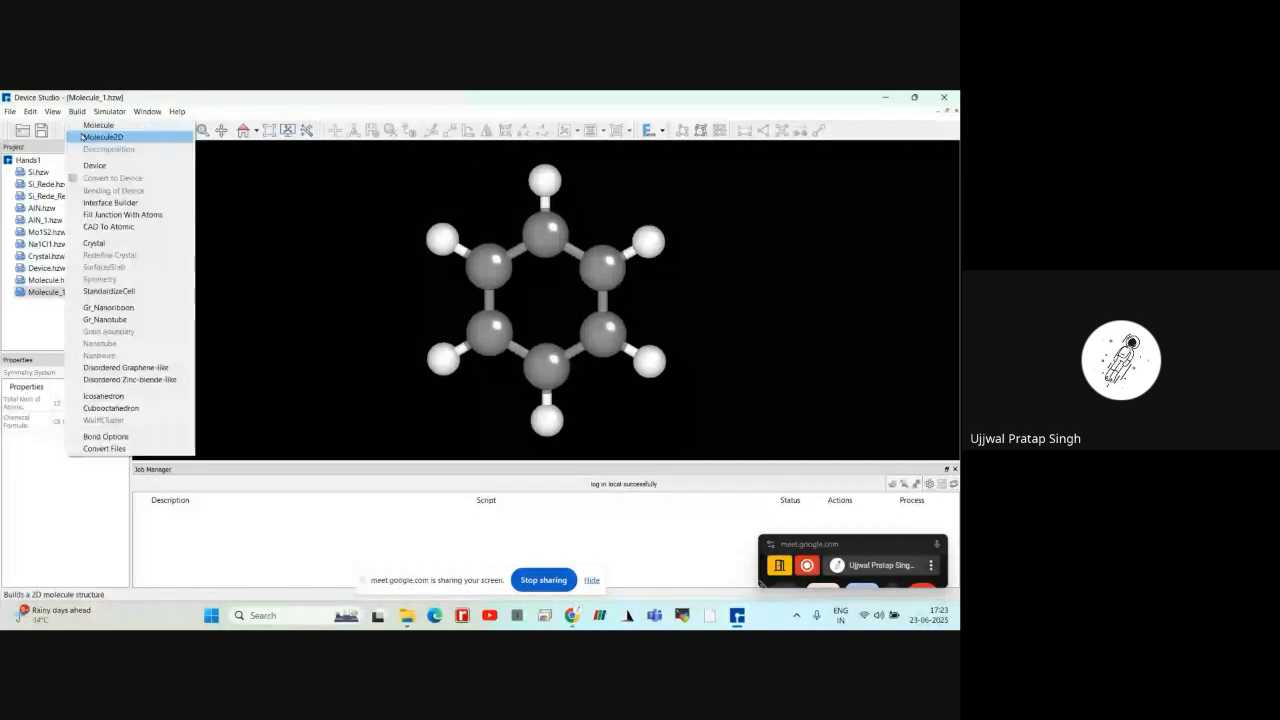
{"action": "left_click", "coordinate": [82, 136]}
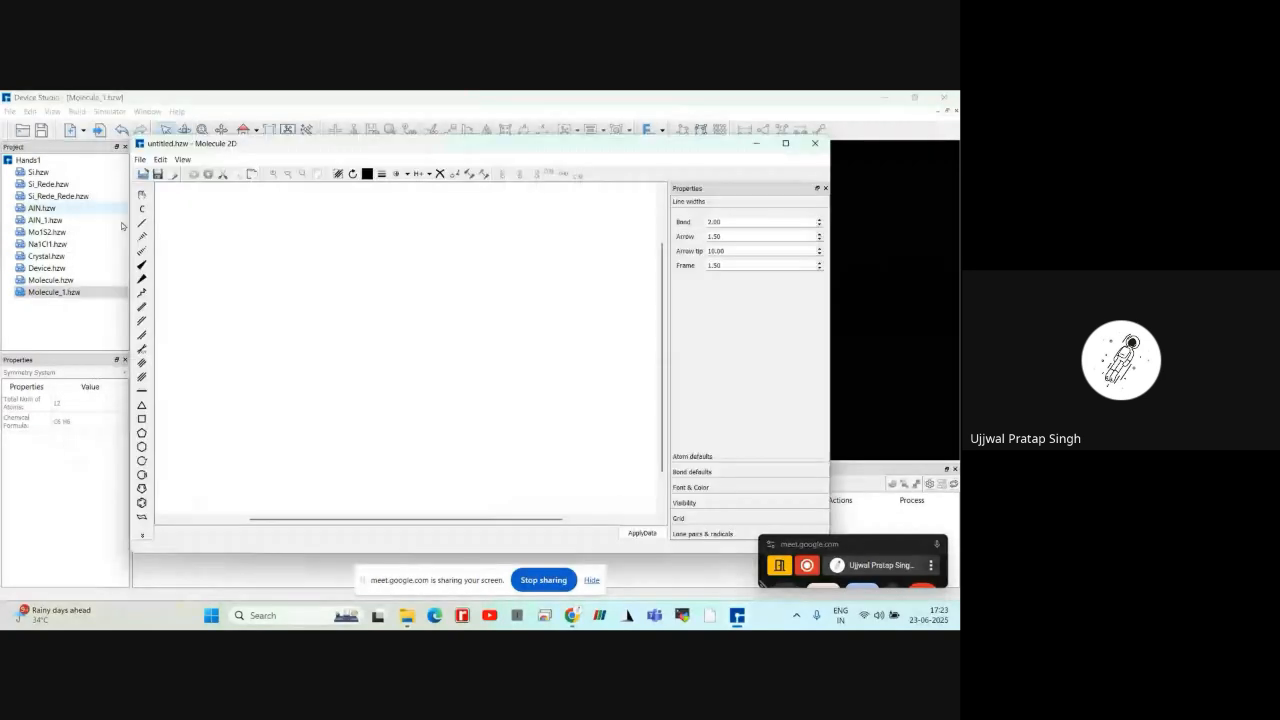
{"action": "left_click", "coordinate": [142, 450]}
{"action": "left_click", "coordinate": [364, 353]}
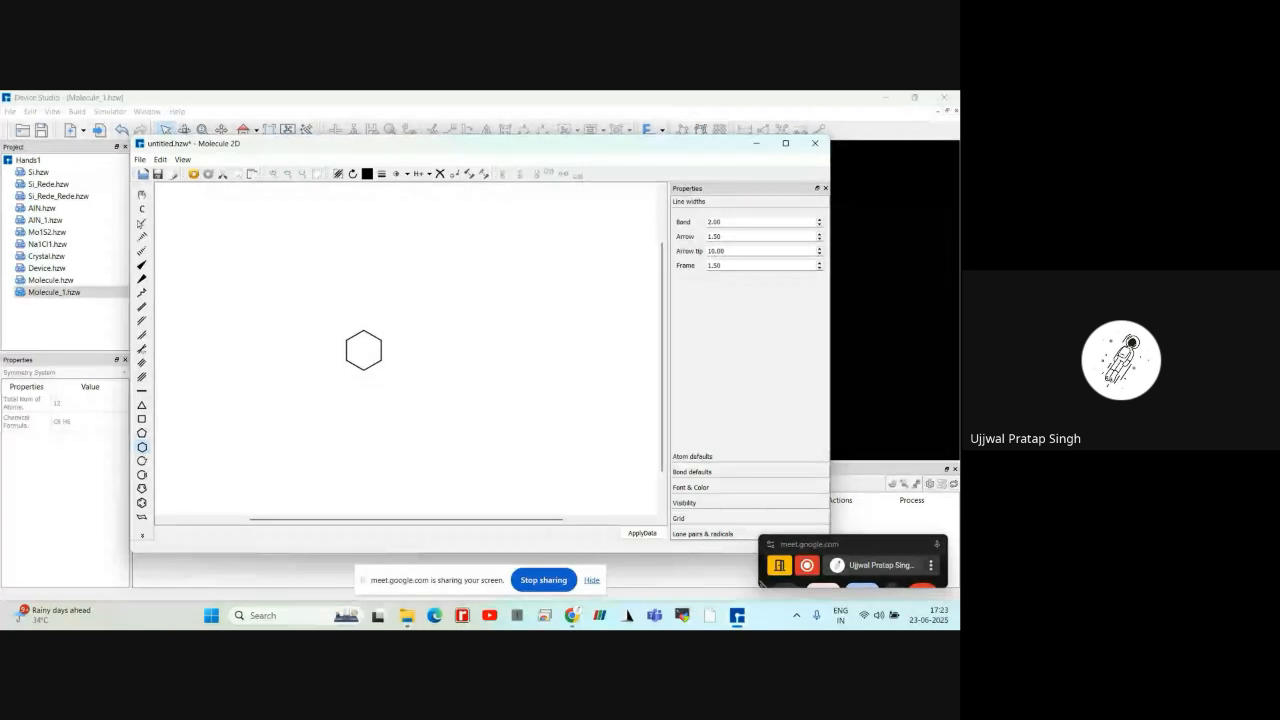
Attach a single-bonded methyl group to each of the six carbons of the new cyclohexane ring
{"action": "left_click", "coordinate": [141, 229]}
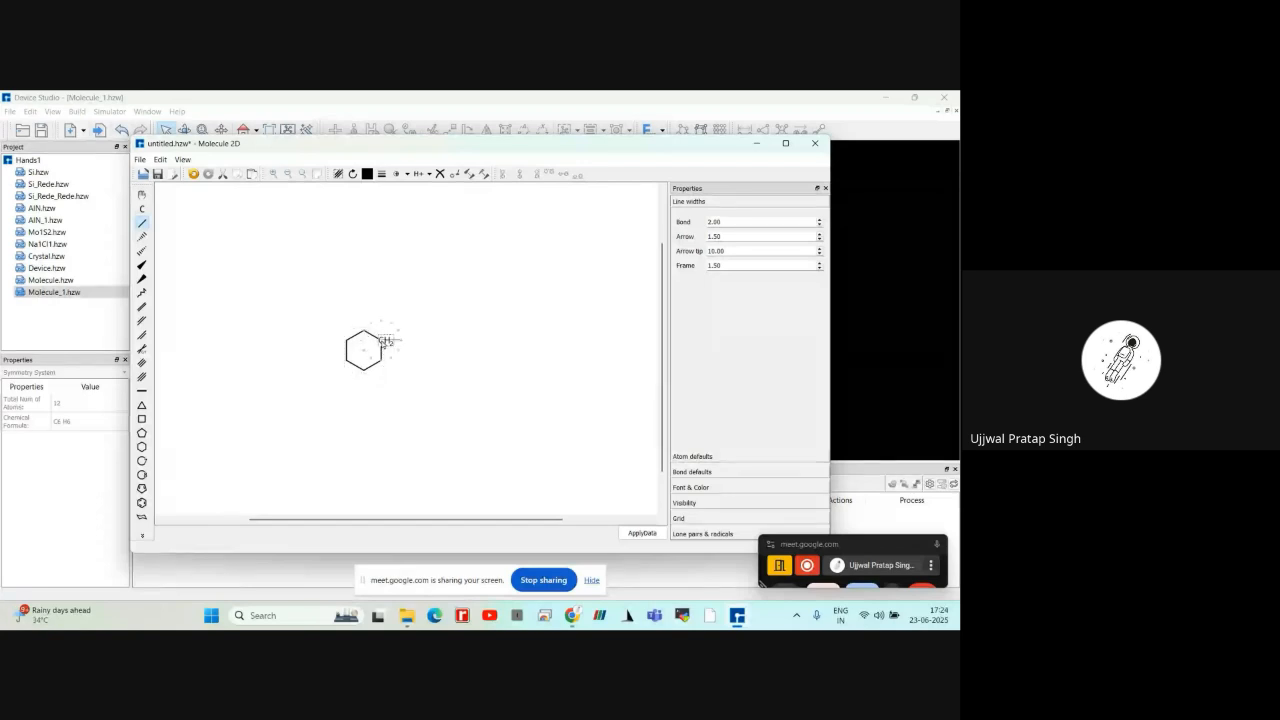
{"action": "left_click", "coordinate": [398, 340]}
{"action": "left_click", "coordinate": [387, 366]}
{"action": "left_click", "coordinate": [363, 370]}
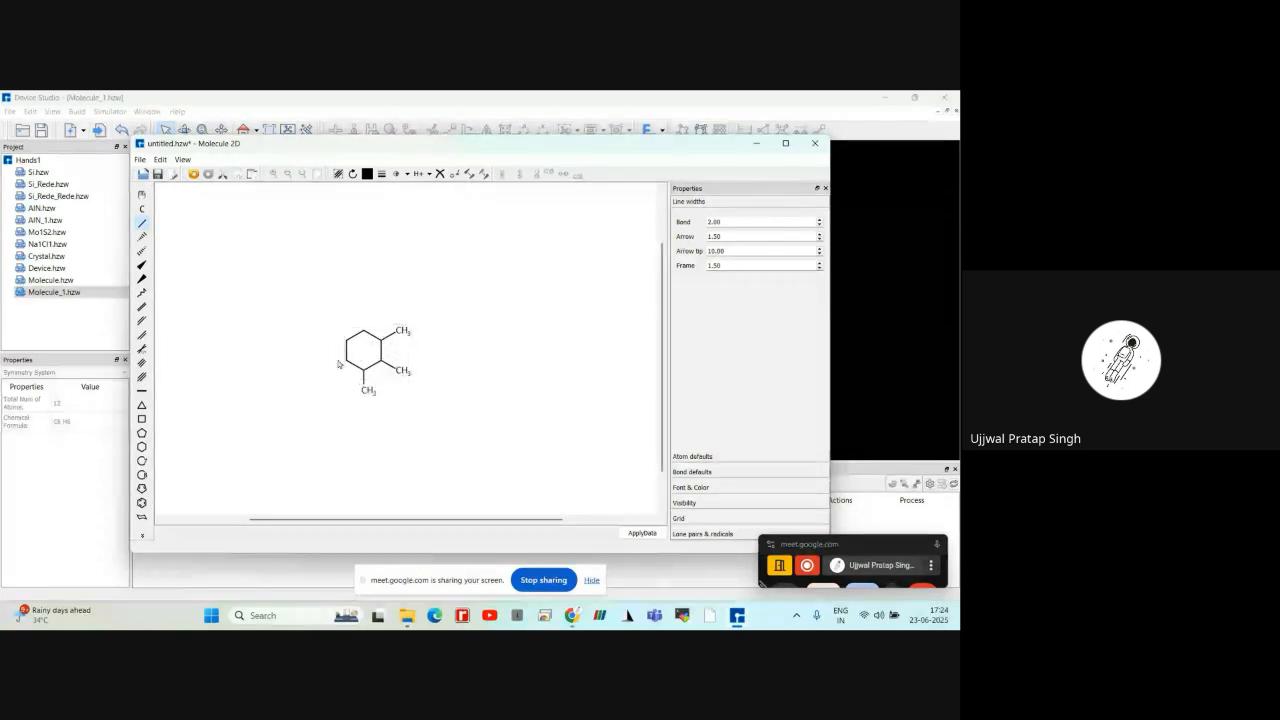
{"action": "left_click", "coordinate": [350, 363]}
{"action": "left_click", "coordinate": [348, 338]}
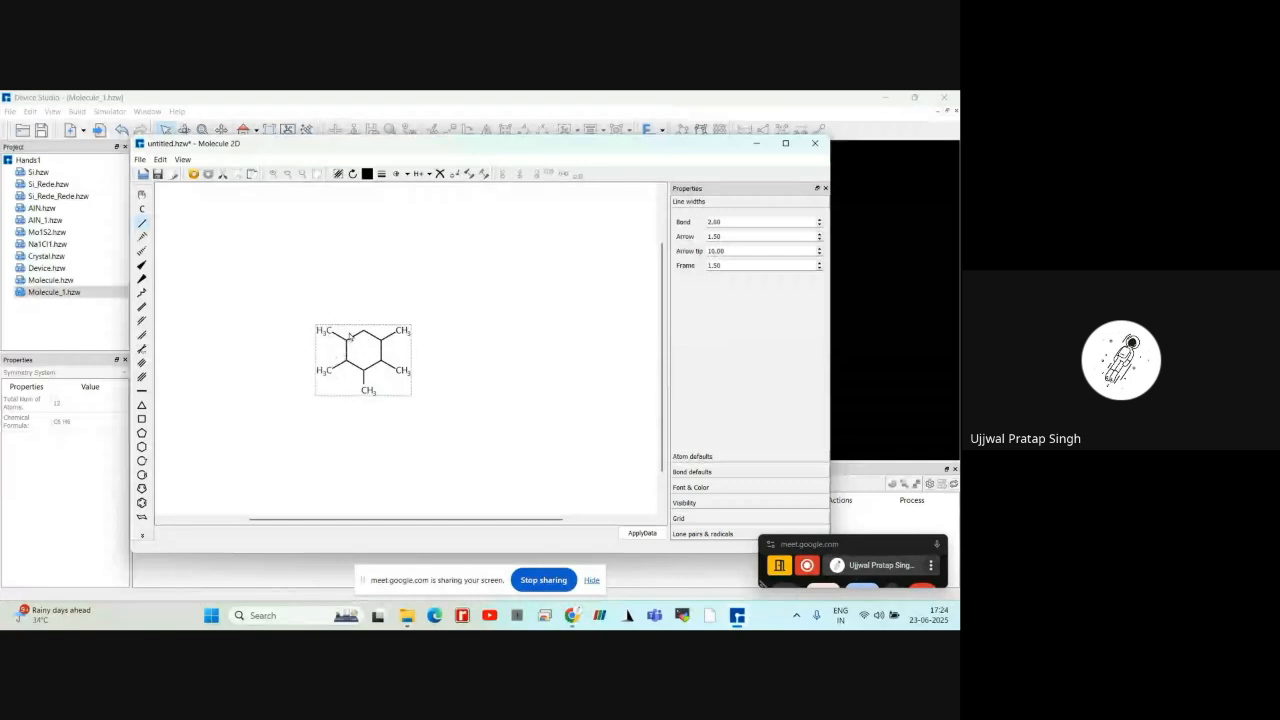
{"action": "left_click", "coordinate": [364, 330]}
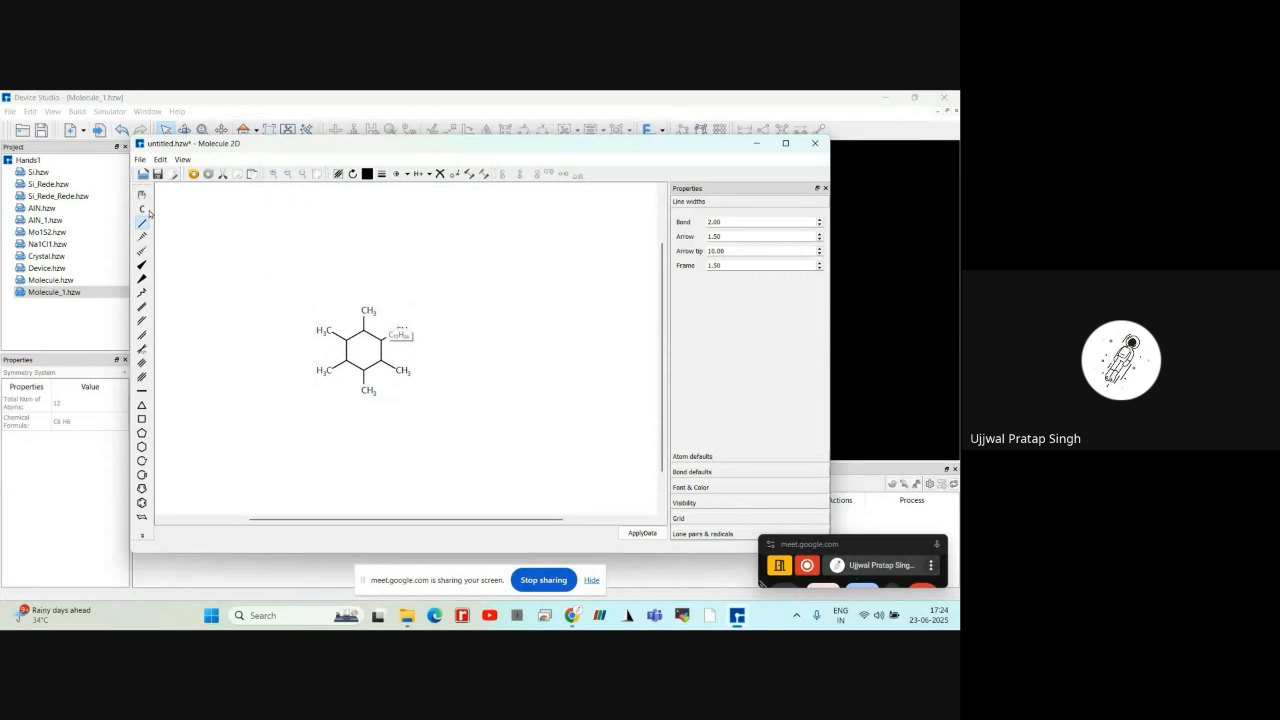
Replace the six methyl groups around the cyclohexane ring with hydrogen atoms
{"action": "left_click", "coordinate": [143, 209]}
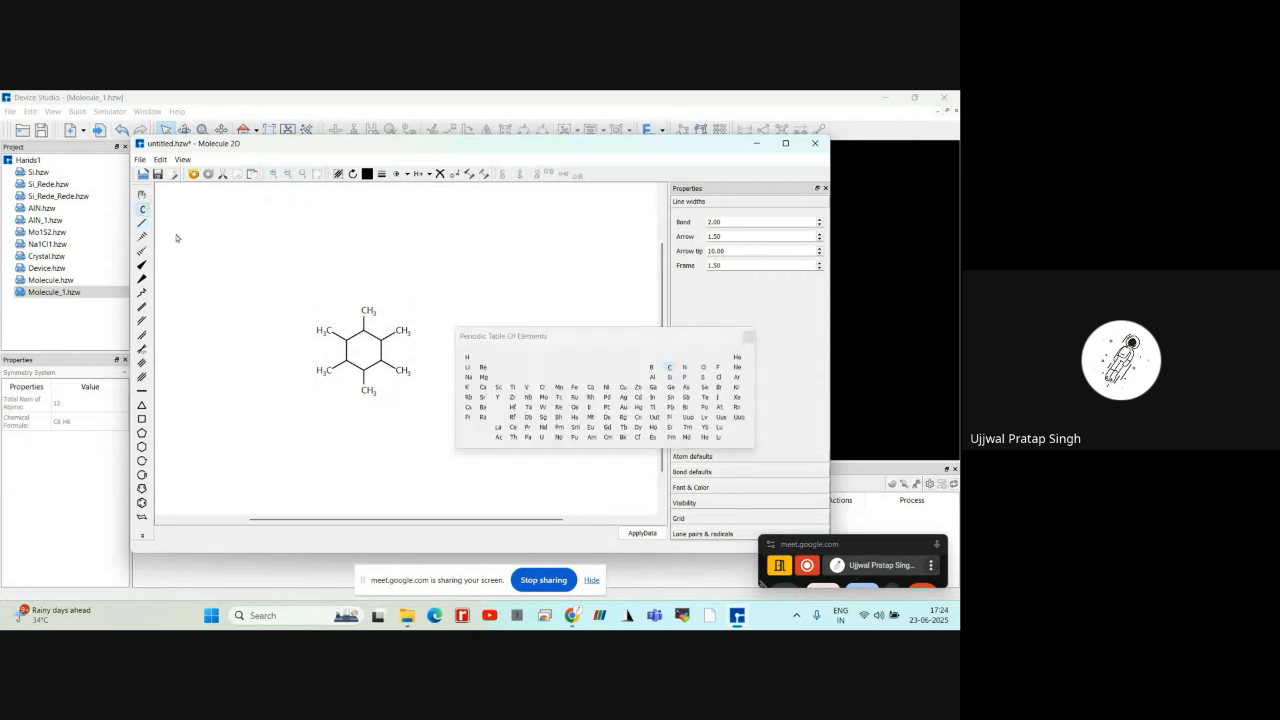
{"action": "left_click", "coordinate": [466, 360]}
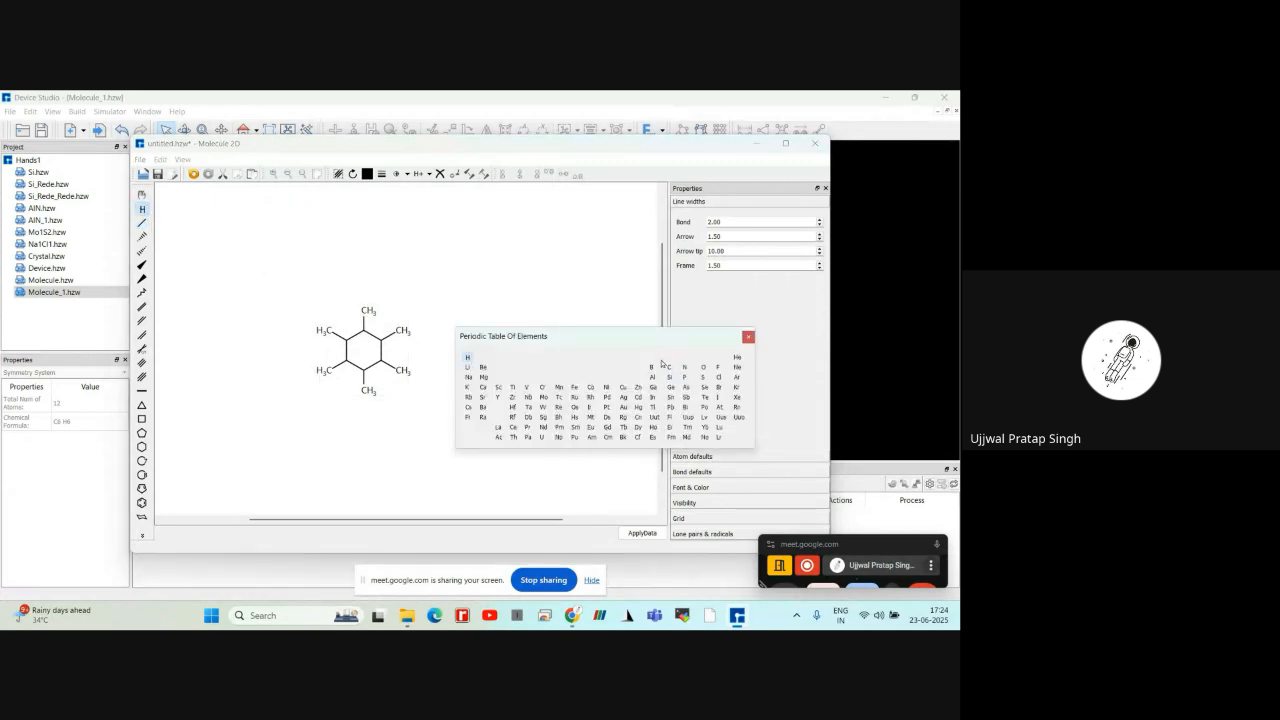
{"action": "left_click", "coordinate": [748, 337]}
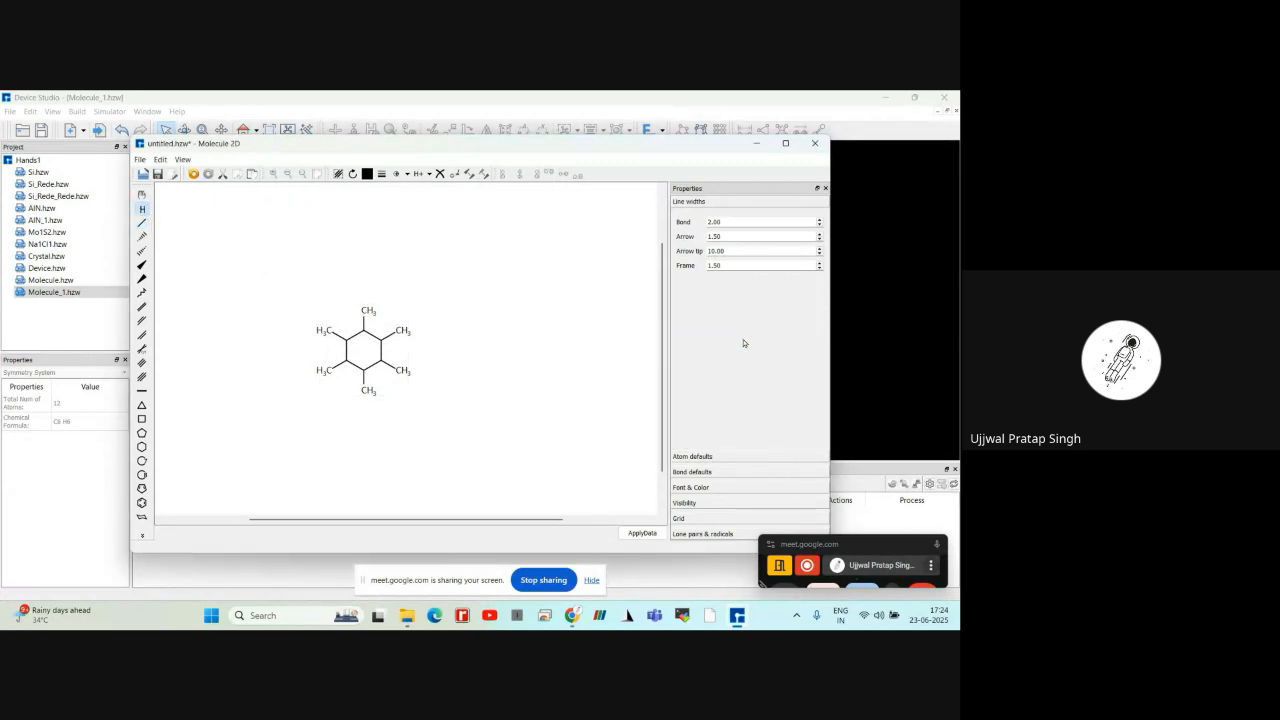
{"action": "left_click", "coordinate": [366, 318]}
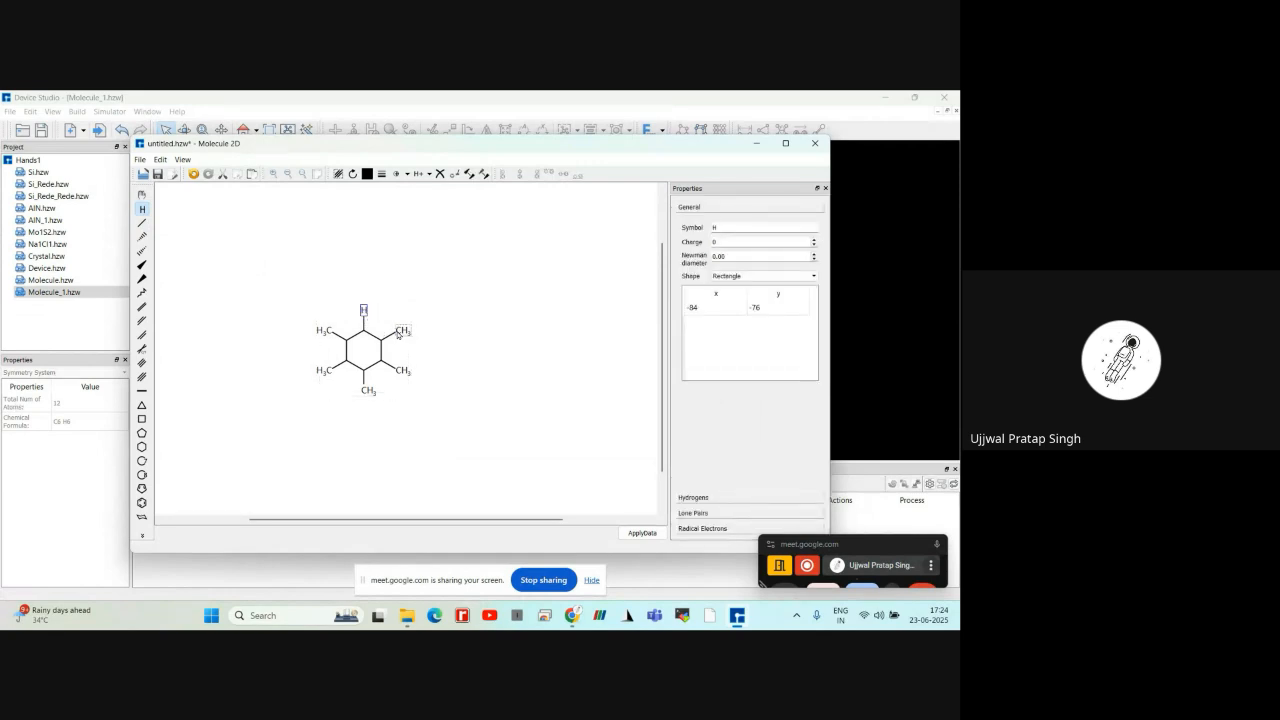
{"action": "left_click", "coordinate": [398, 332]}
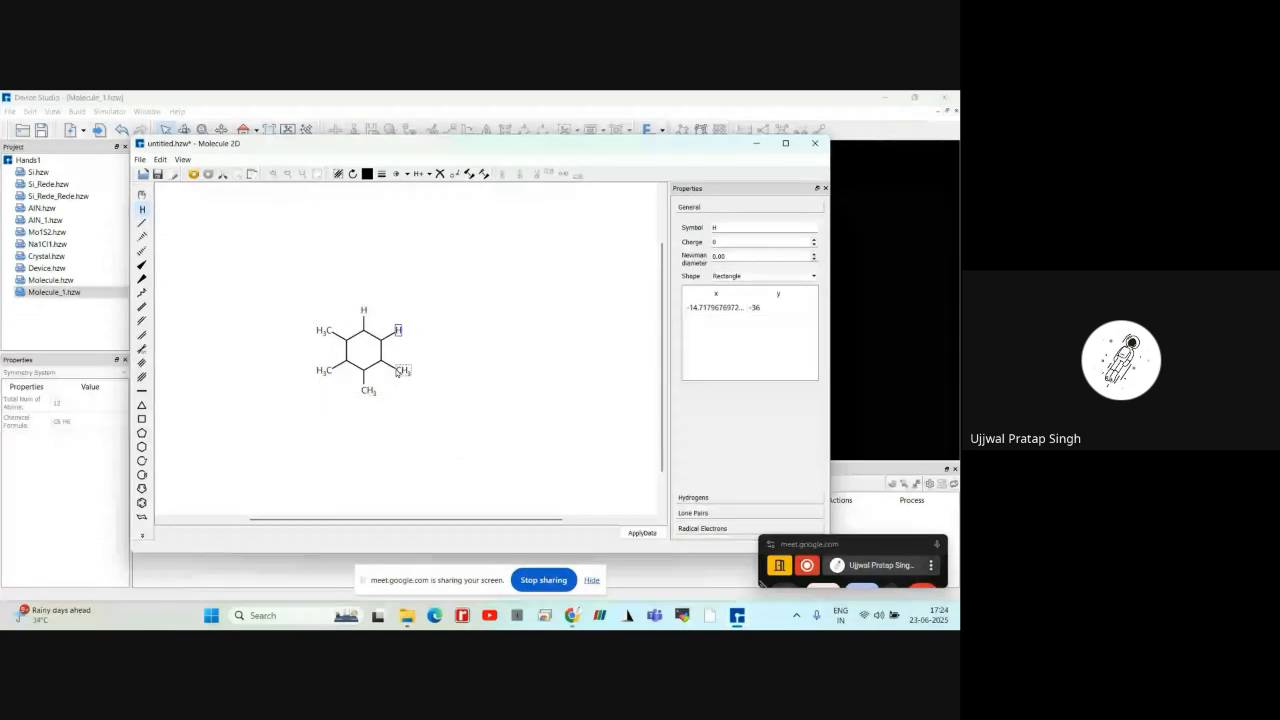
{"action": "left_click", "coordinate": [398, 371]}
{"action": "left_click", "coordinate": [366, 391]}
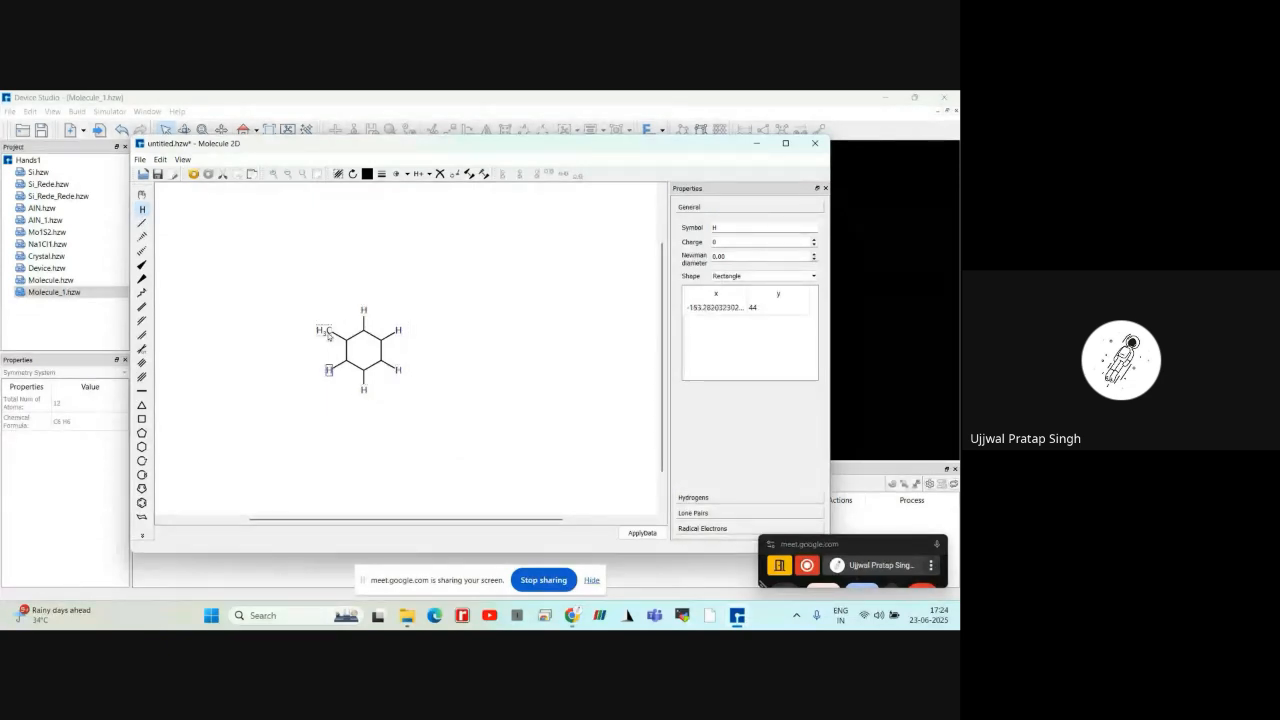
{"action": "left_click", "coordinate": [329, 370]}
{"action": "left_click", "coordinate": [328, 331]}
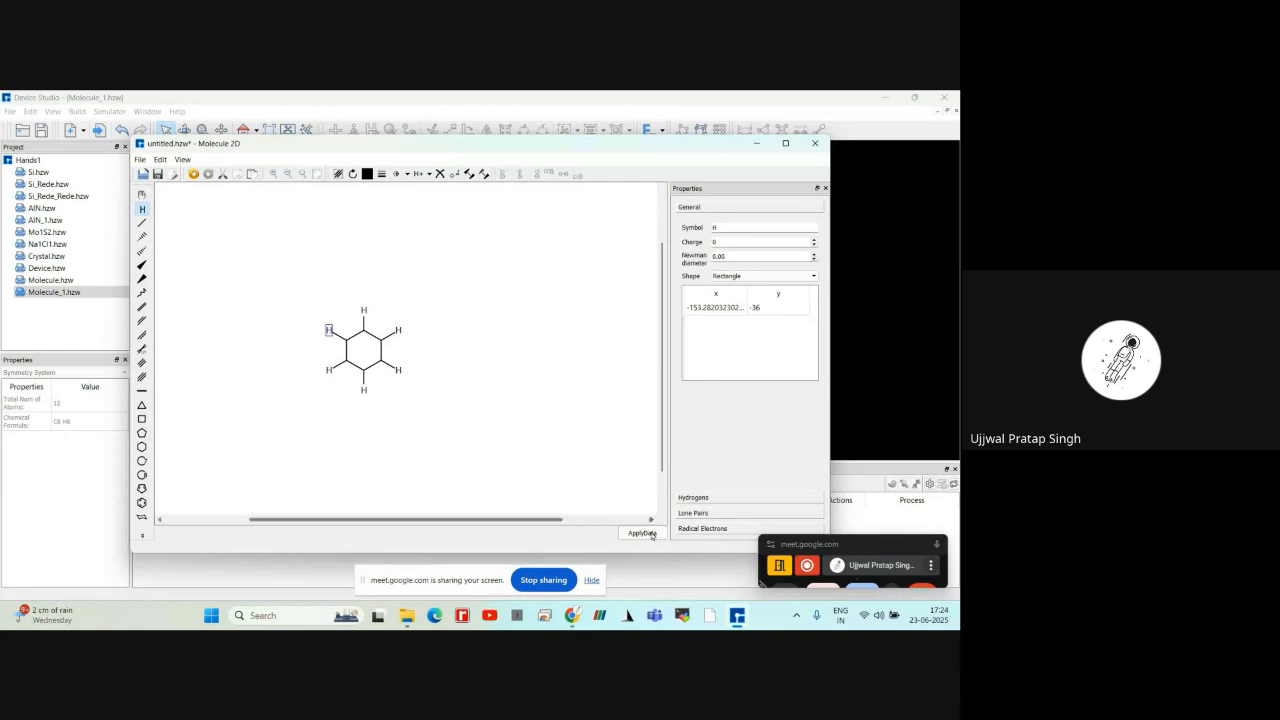
Apply the hydrogen-terminated ring to the 3D view and close the 2D builder, discarding the unsaved drawing
{"action": "left_click", "coordinate": [652, 532]}
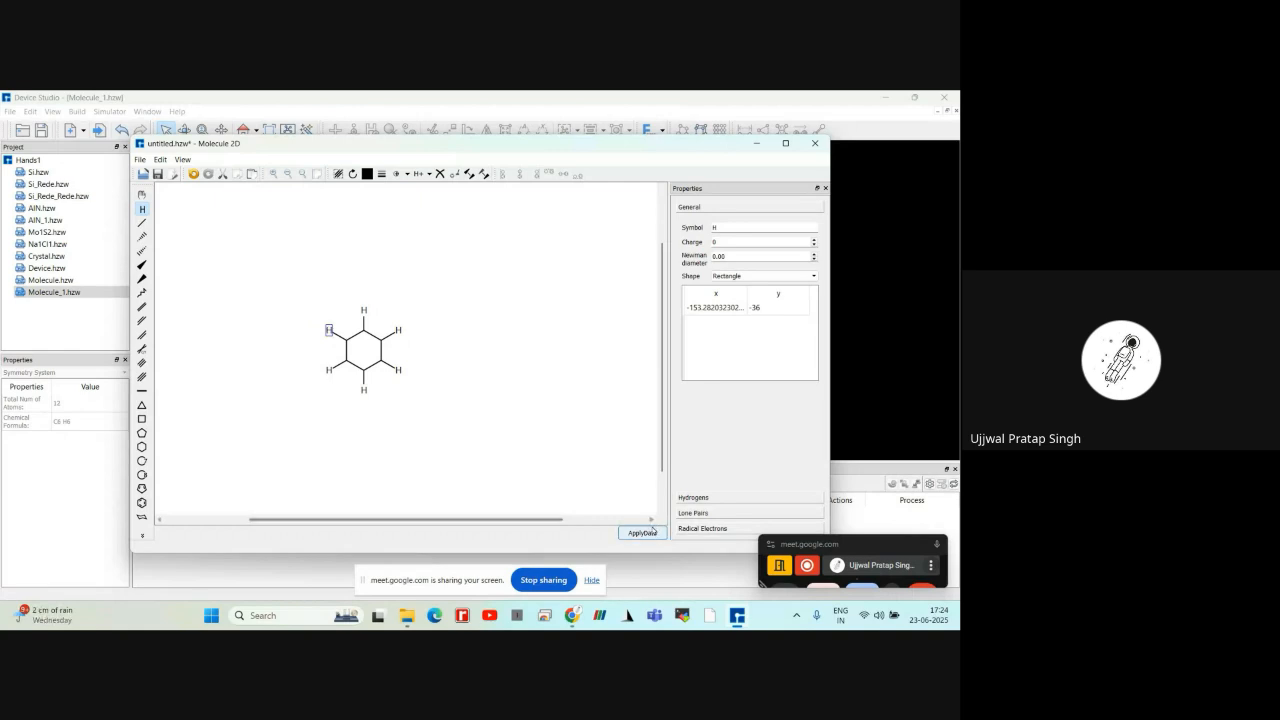
{"action": "left_click", "coordinate": [815, 143]}
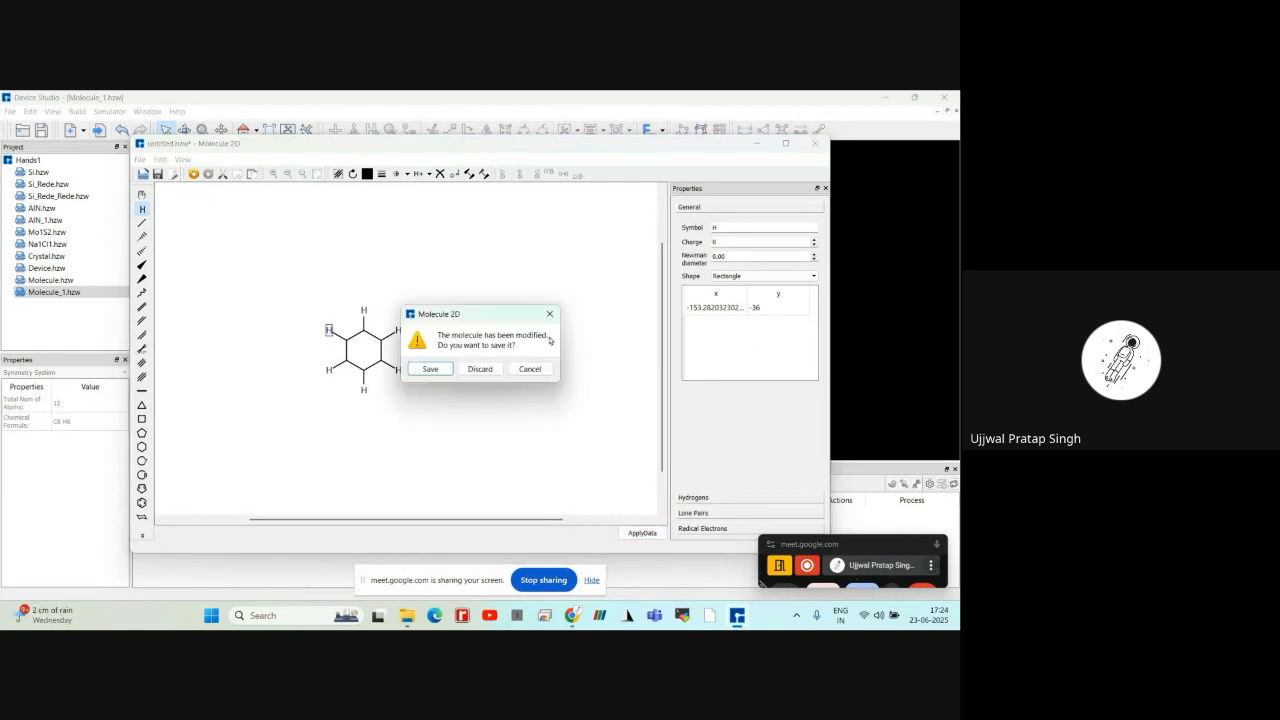
{"action": "left_click", "coordinate": [478, 367]}
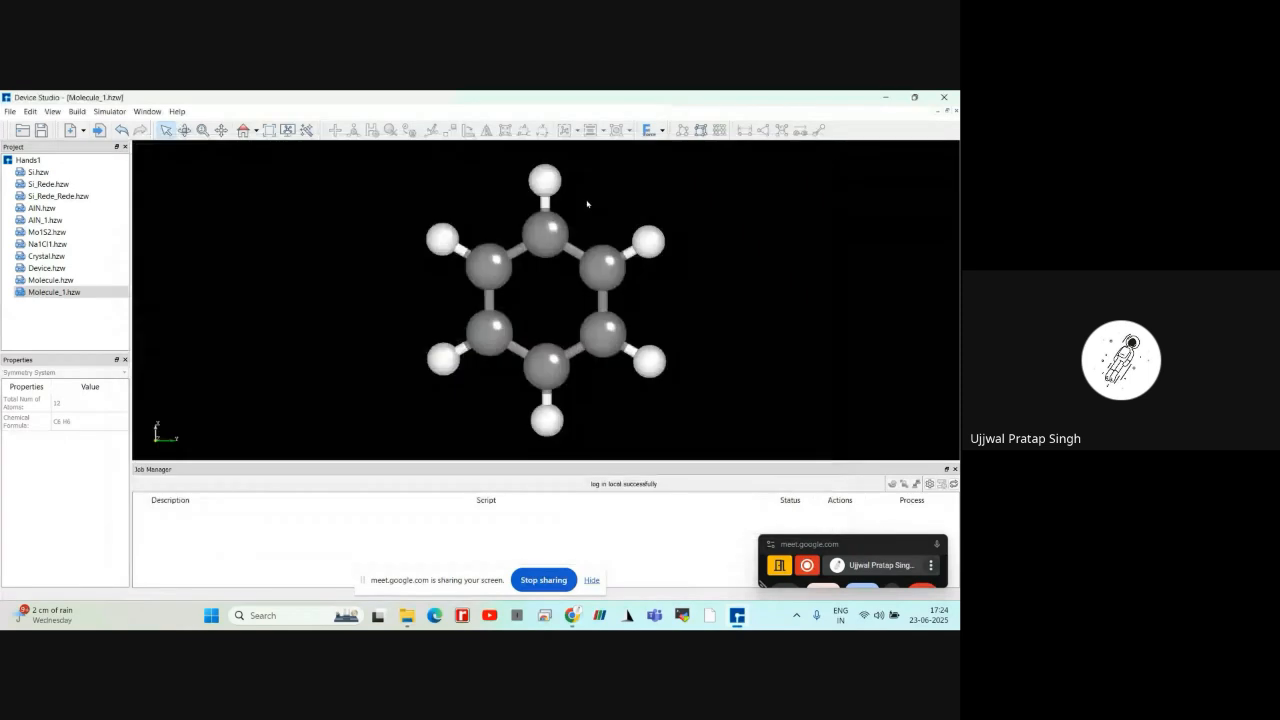
{"action": "left_click", "coordinate": [661, 131]}
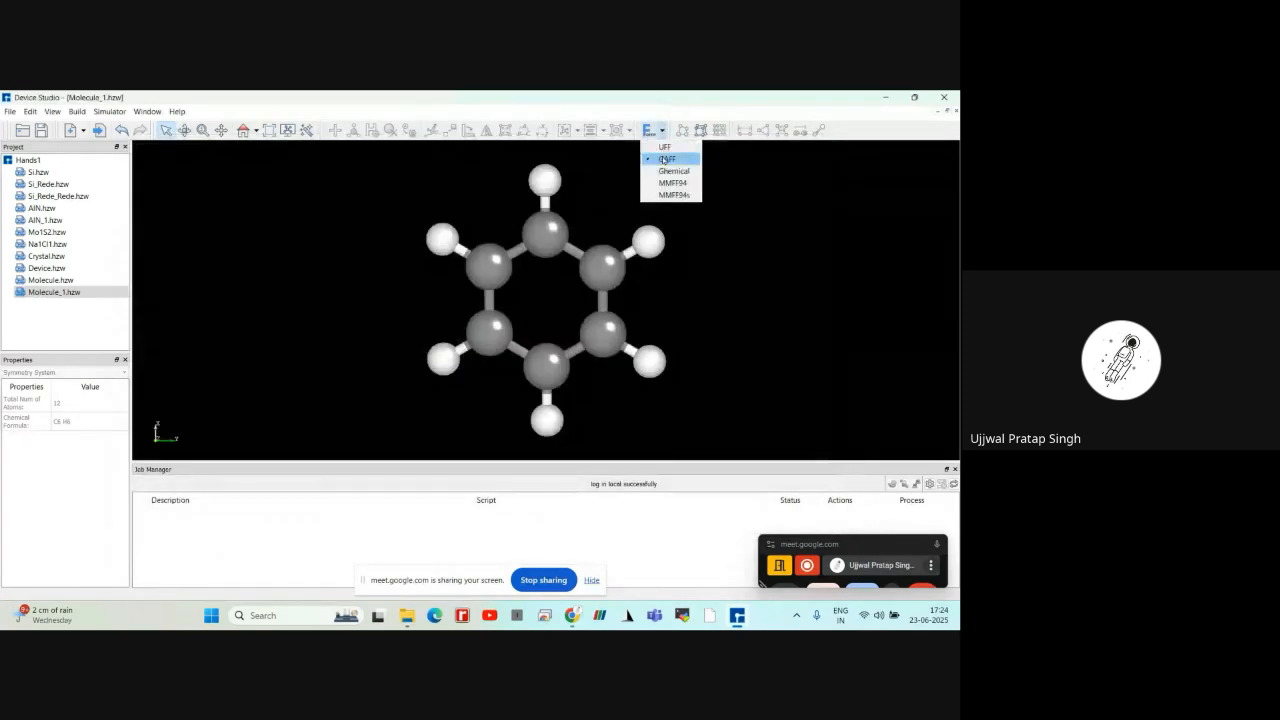
{"action": "left_click", "coordinate": [734, 177]}
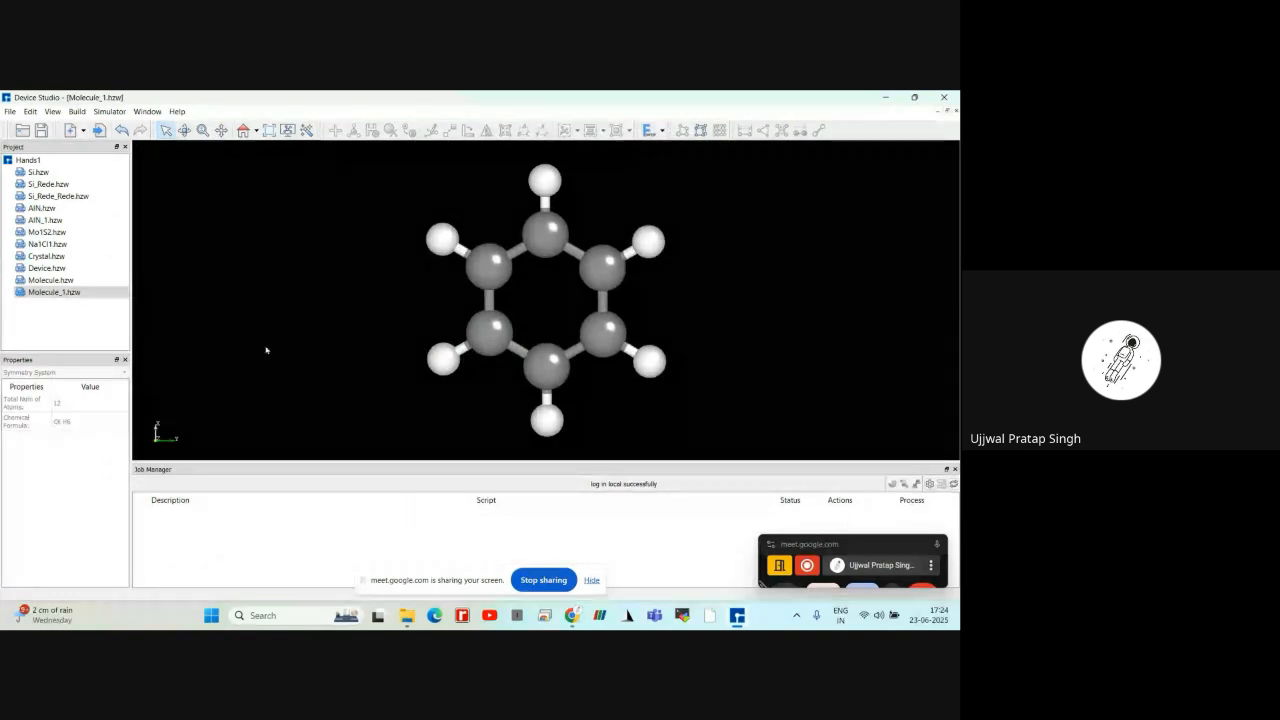
Start a new Gr_Nanoribbon structure with carbon on both Site A and Site B
{"action": "left_click", "coordinate": [76, 112]}
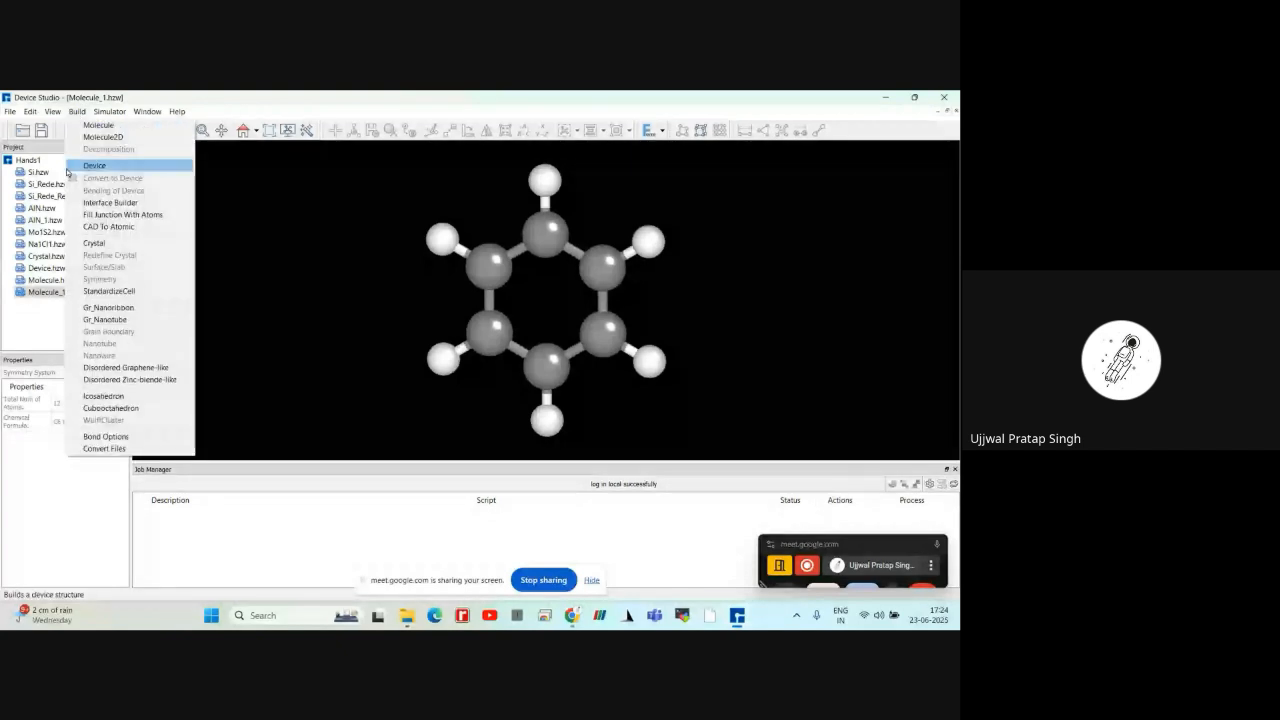
{"action": "left_click", "coordinate": [100, 309]}
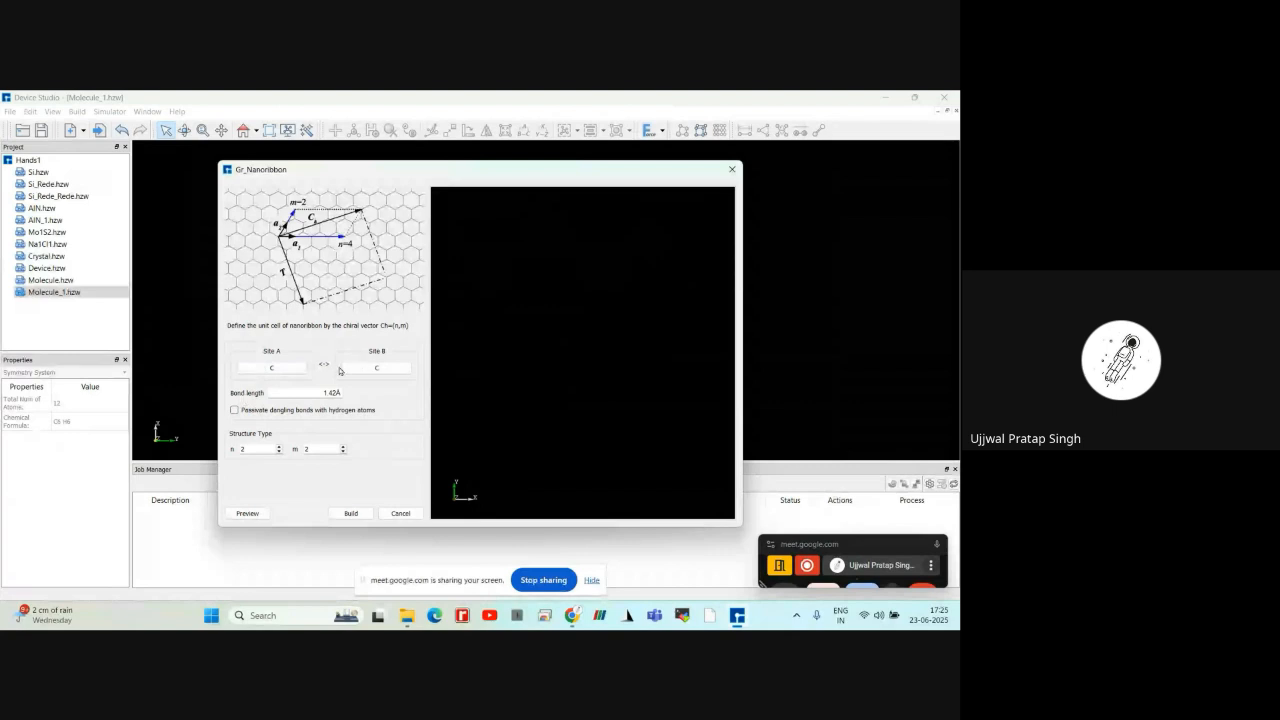
{"action": "left_click", "coordinate": [279, 369]}
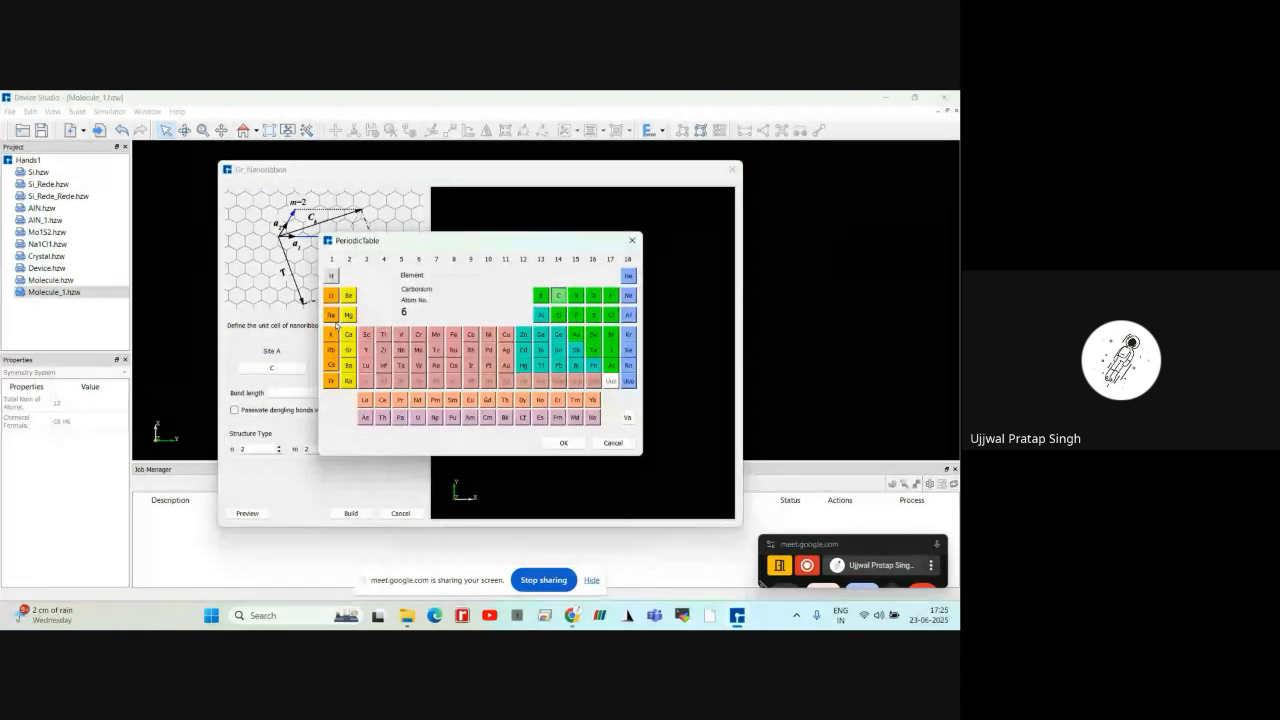
{"action": "left_click", "coordinate": [561, 443]}
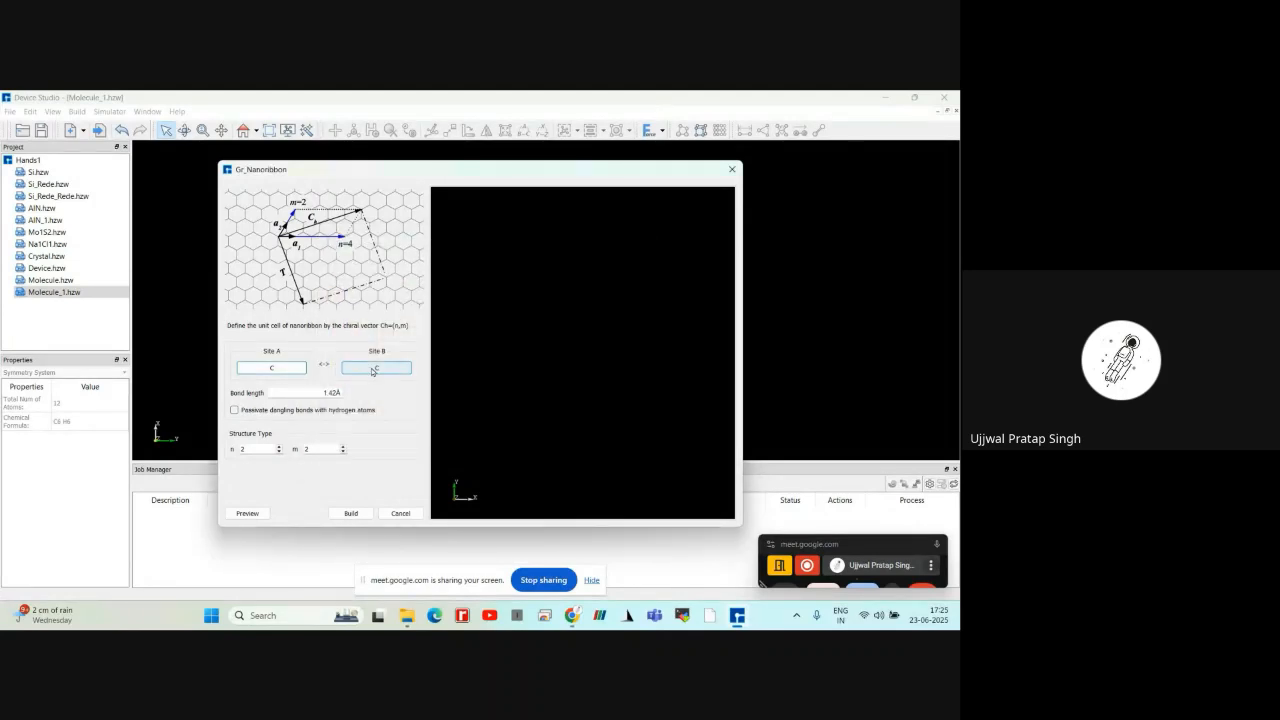
{"action": "left_click", "coordinate": [372, 369]}
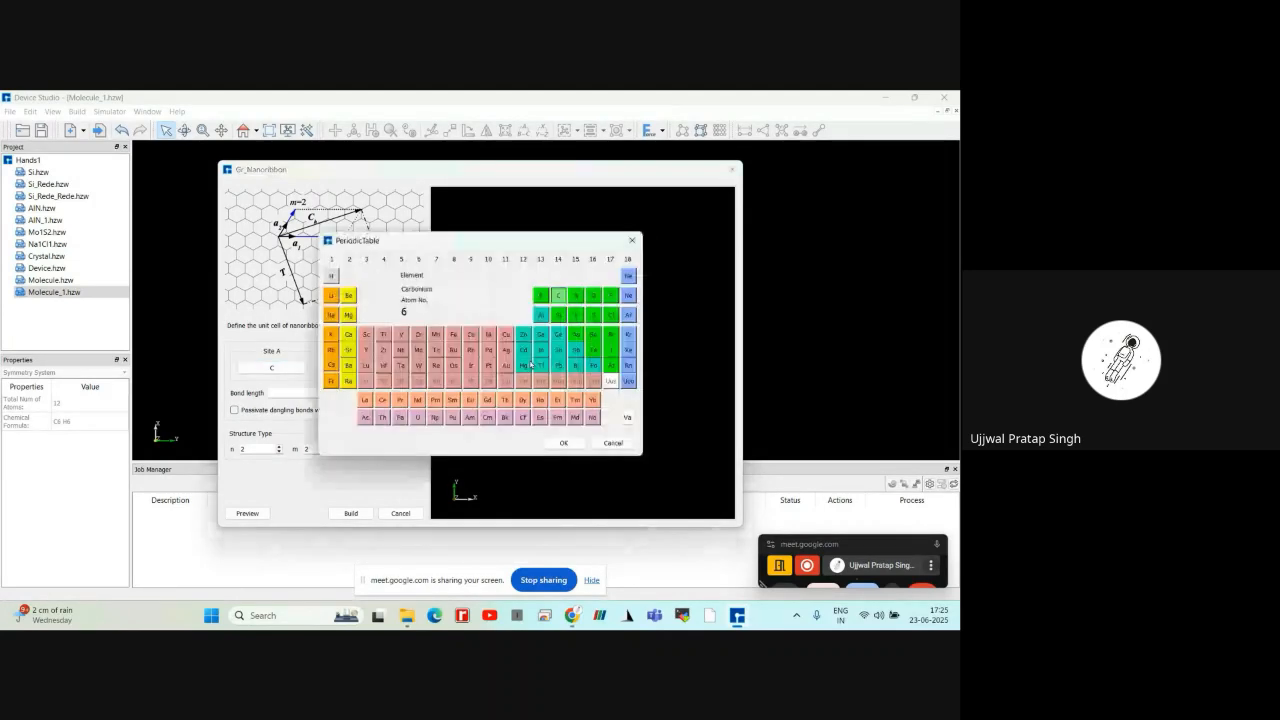
{"action": "left_click", "coordinate": [563, 443]}
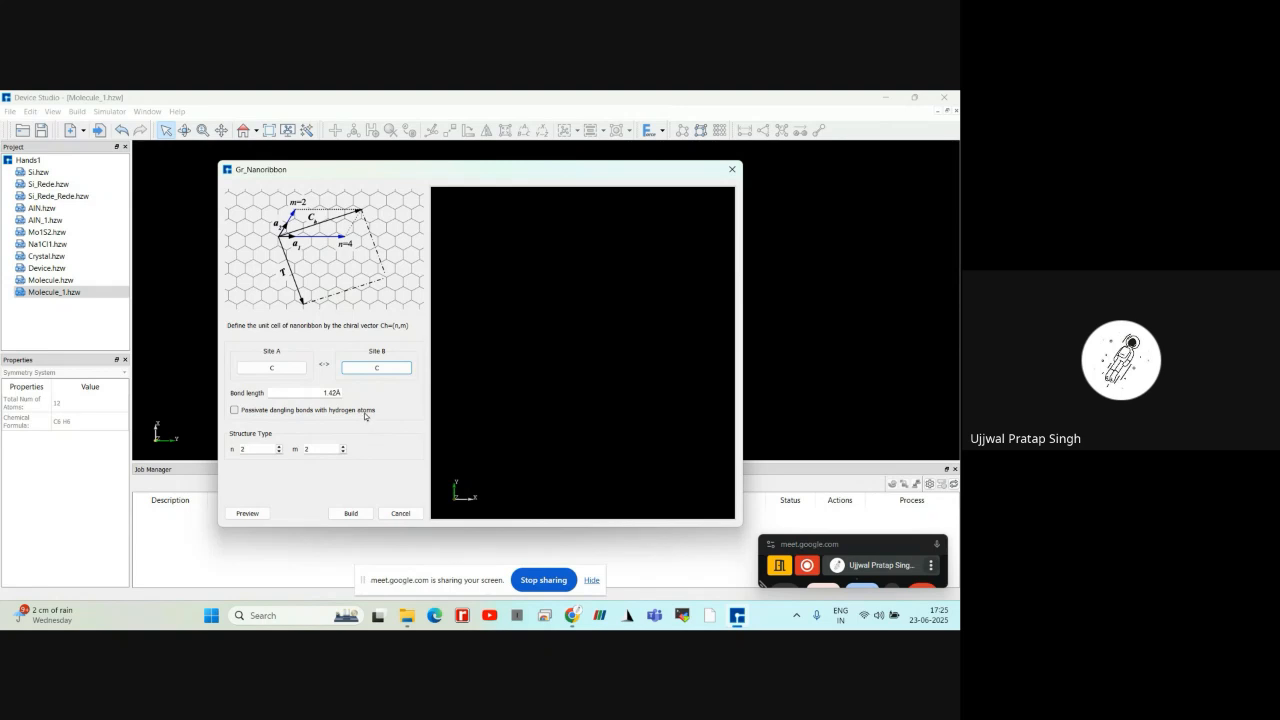
Passivate the dangling bonds with hydrogen atoms, then preview and build the nanoribbon with n = 2 and m = 2
{"action": "left_click", "coordinate": [234, 410]}
{"action": "left_click", "coordinate": [247, 513]}
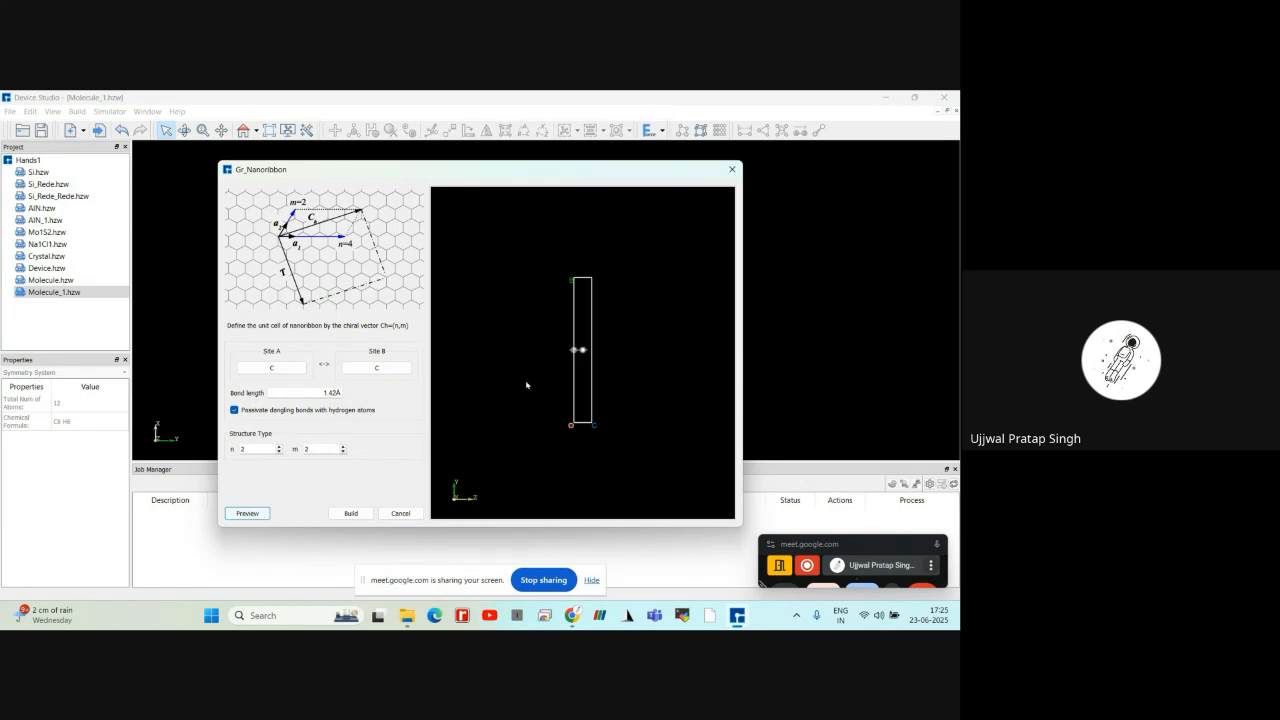
{"action": "left_click_drag", "start_coordinate": [526, 384], "coordinate": [551, 423]}
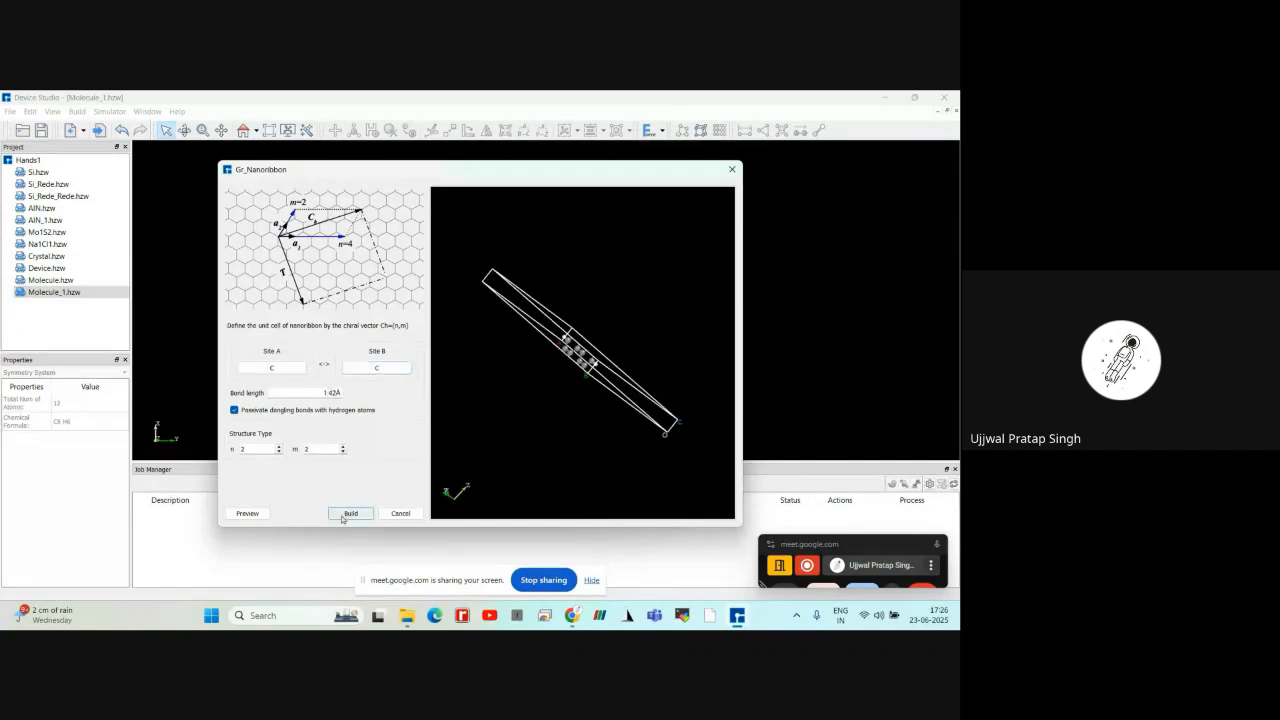
{"action": "left_click", "coordinate": [350, 513]}
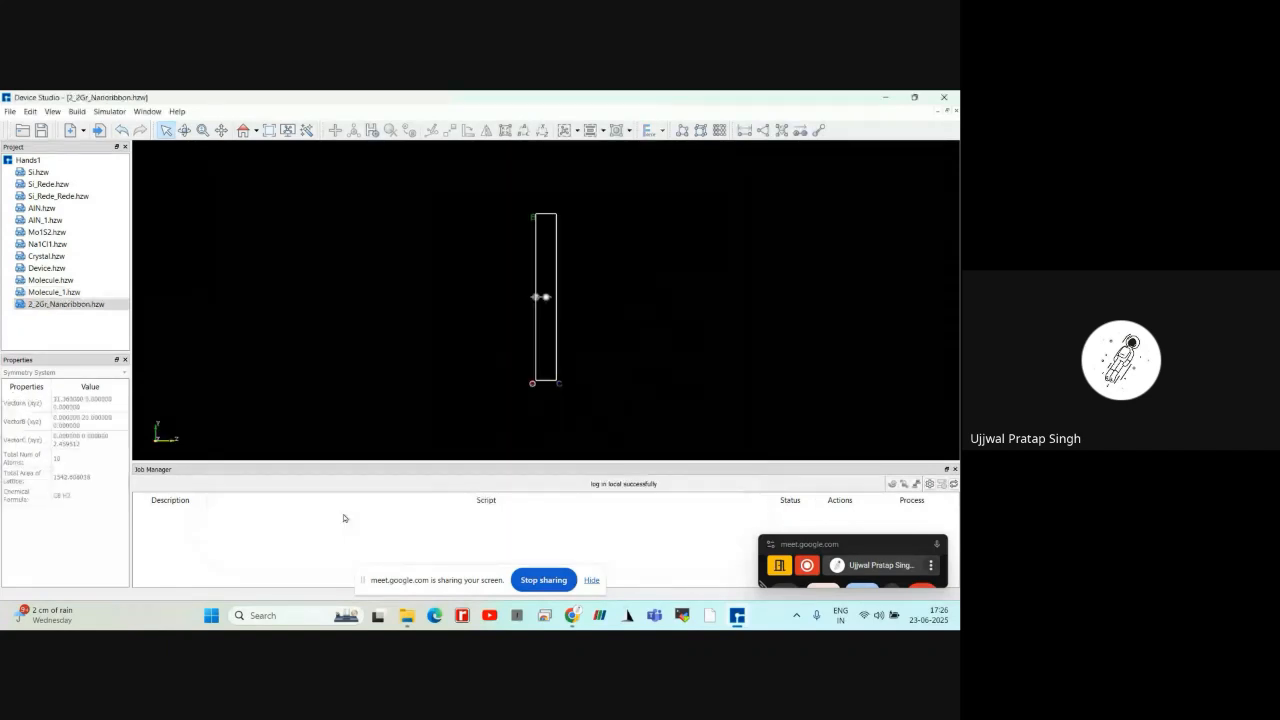
{"action": "right_click_drag", "start_coordinate": [500, 300], "coordinate": [556, 358]}
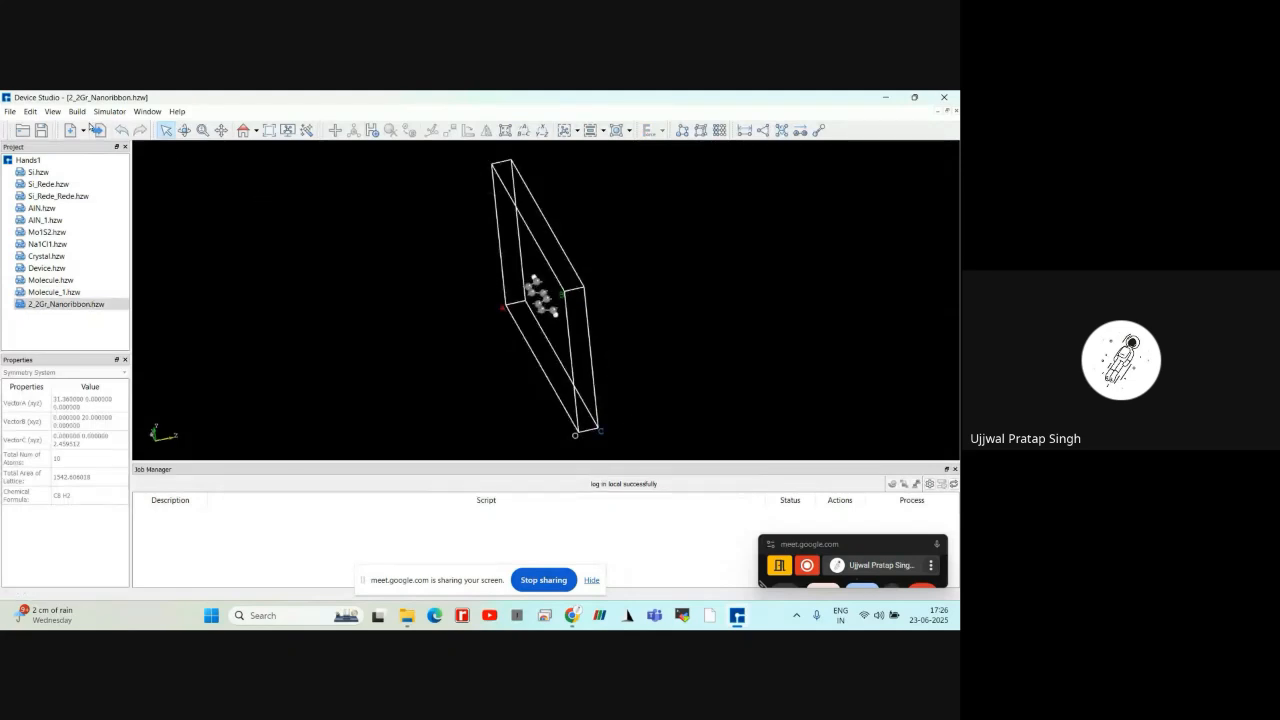
{"action": "left_click", "coordinate": [78, 112]}
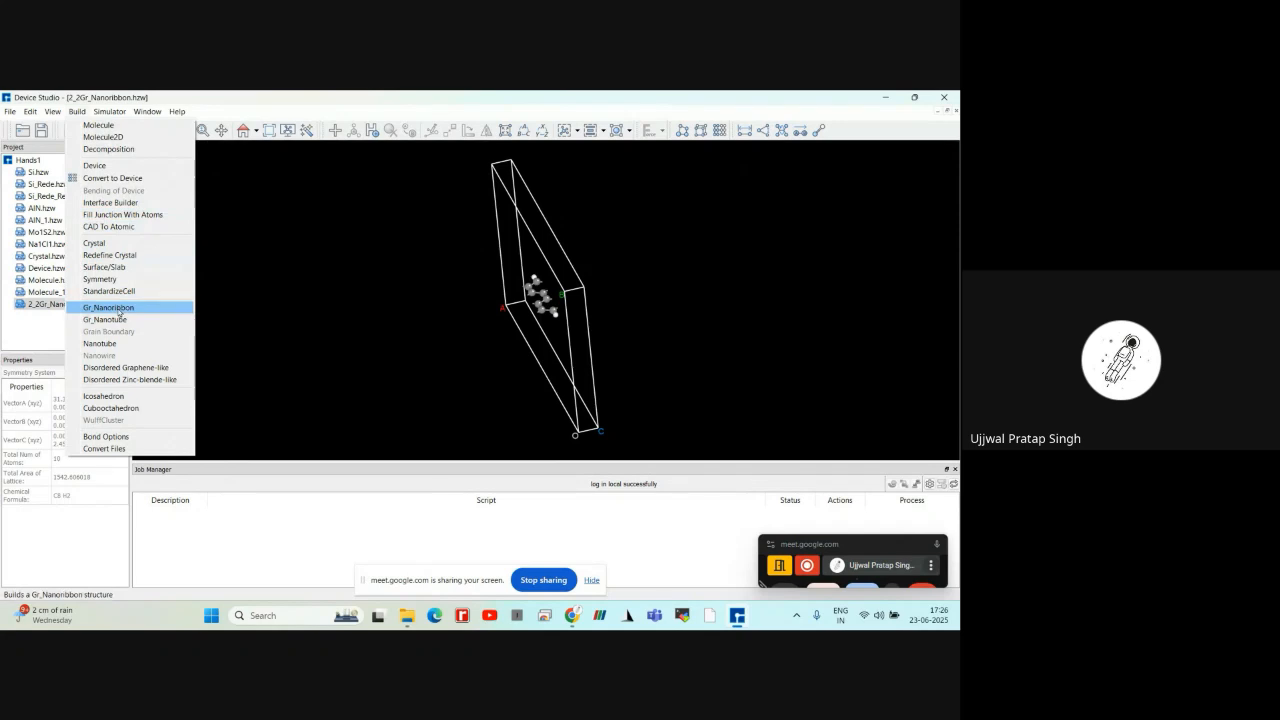
{"action": "left_click", "coordinate": [112, 308]}
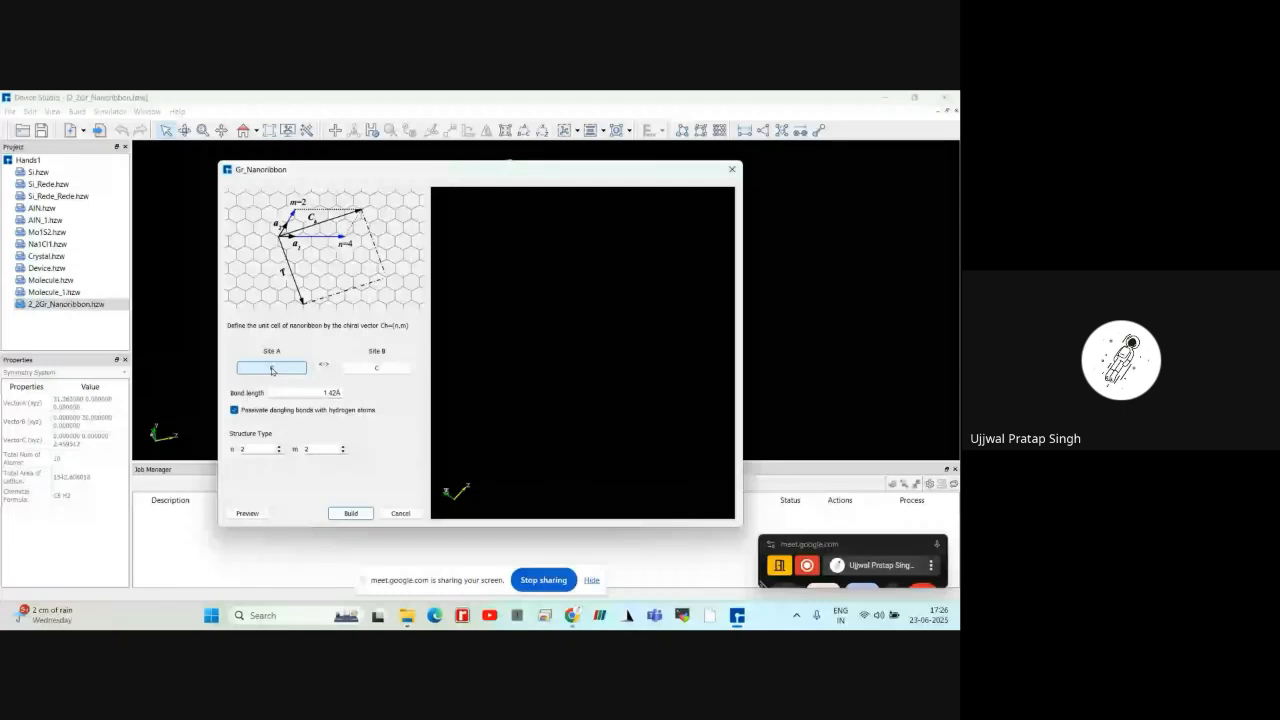
{"action": "left_click", "coordinate": [272, 369]}
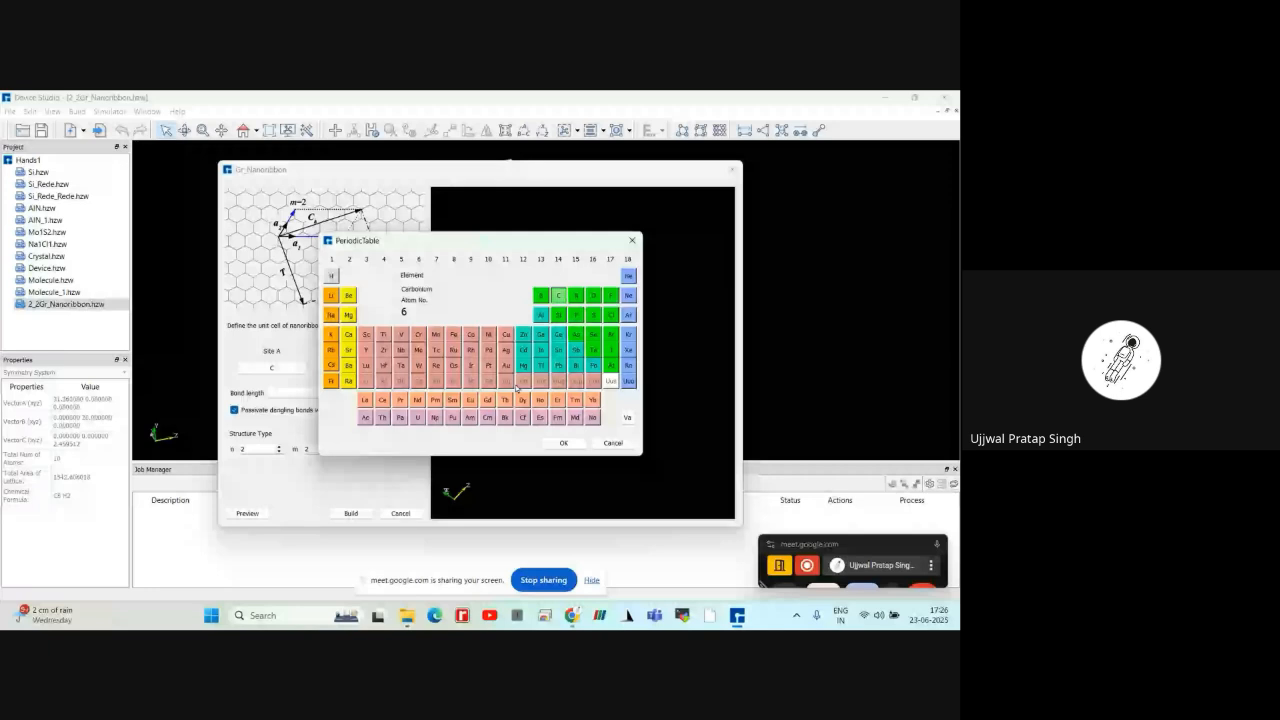
{"action": "left_click", "coordinate": [623, 445]}
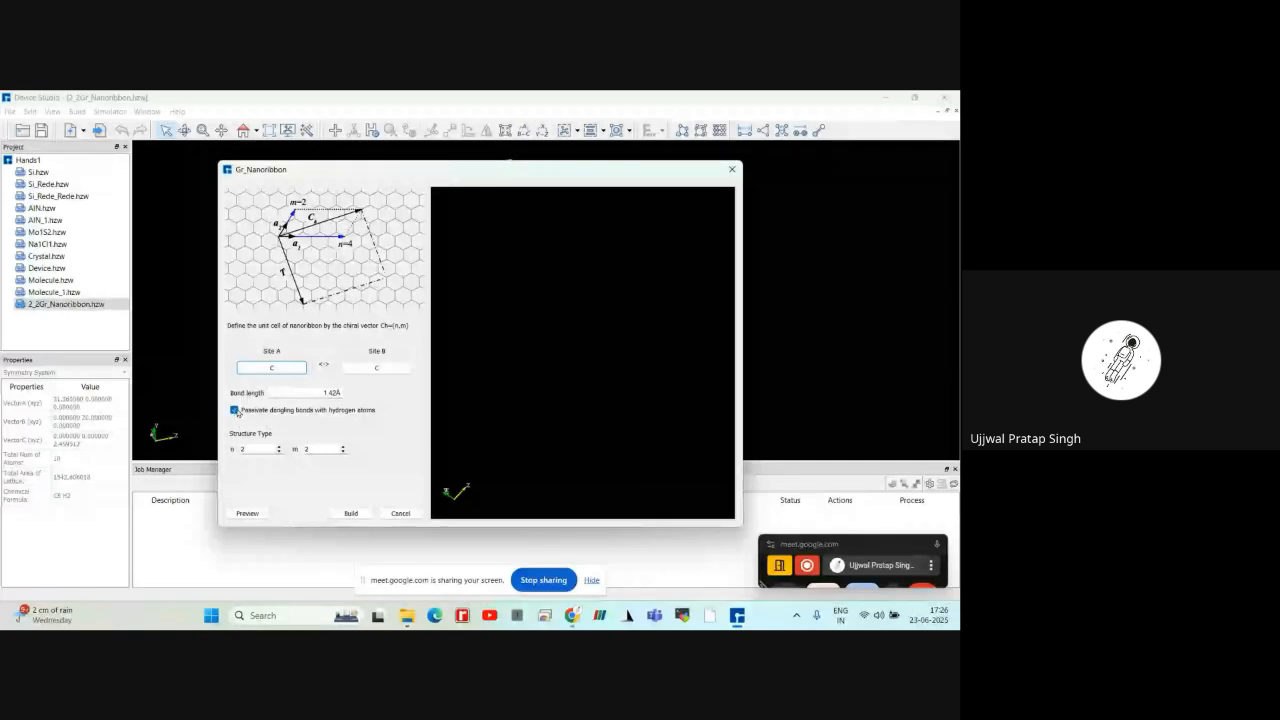
{"action": "left_click", "coordinate": [248, 514]}
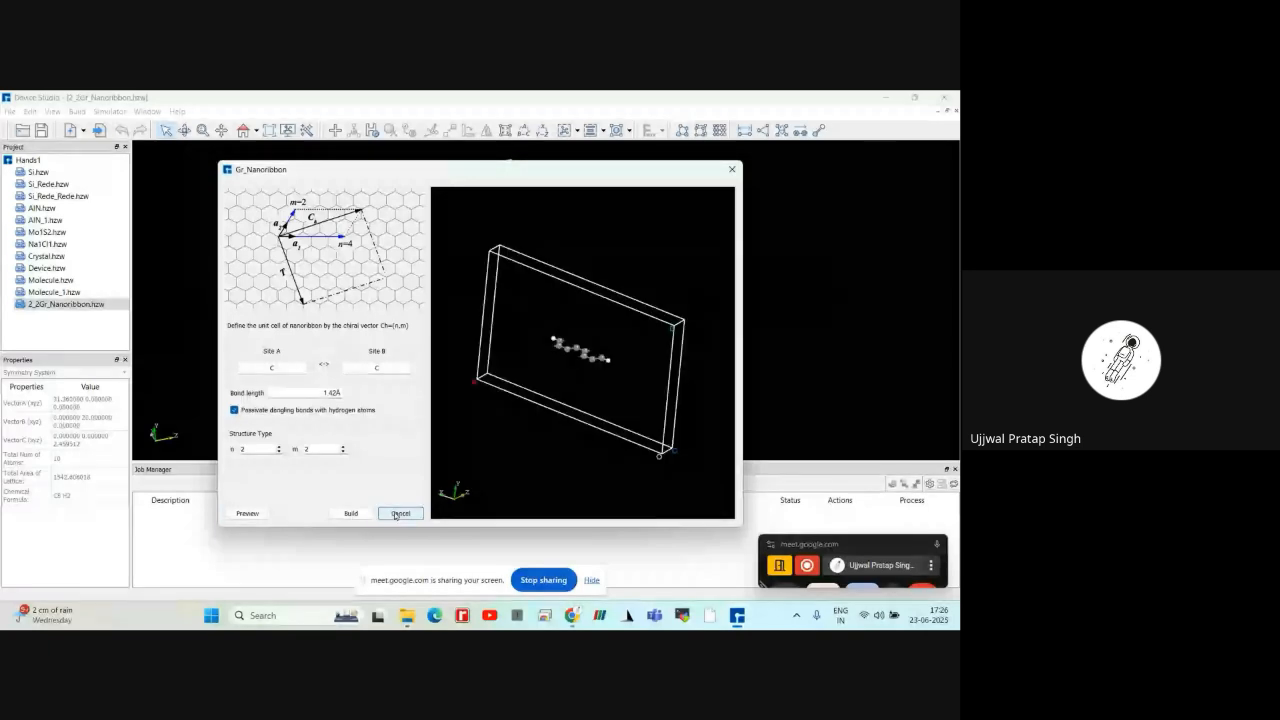
{"action": "left_click", "coordinate": [398, 514]}
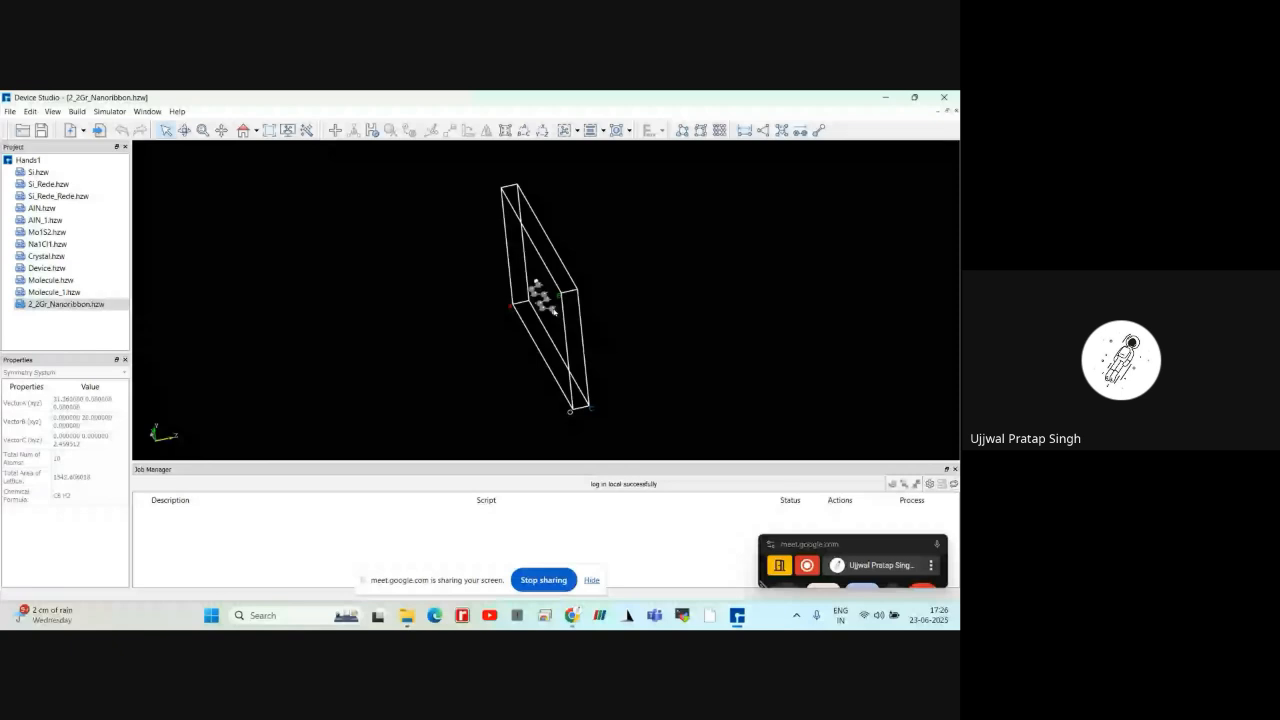
Redefine the 2_2Gr_Nanoribbon crystal with the w vector set to 10 along c, preview it, and build the extended ribbon
{"action": "left_click", "coordinate": [243, 130]}
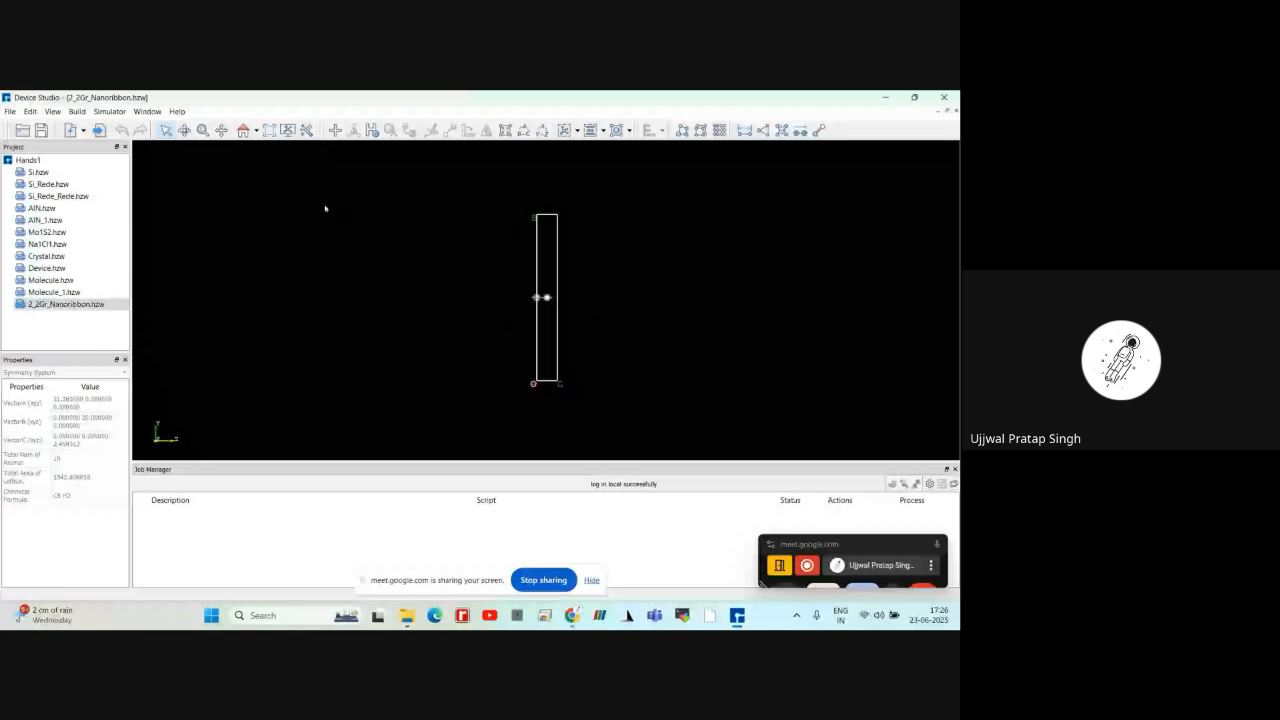
{"action": "left_click", "coordinate": [62, 306]}
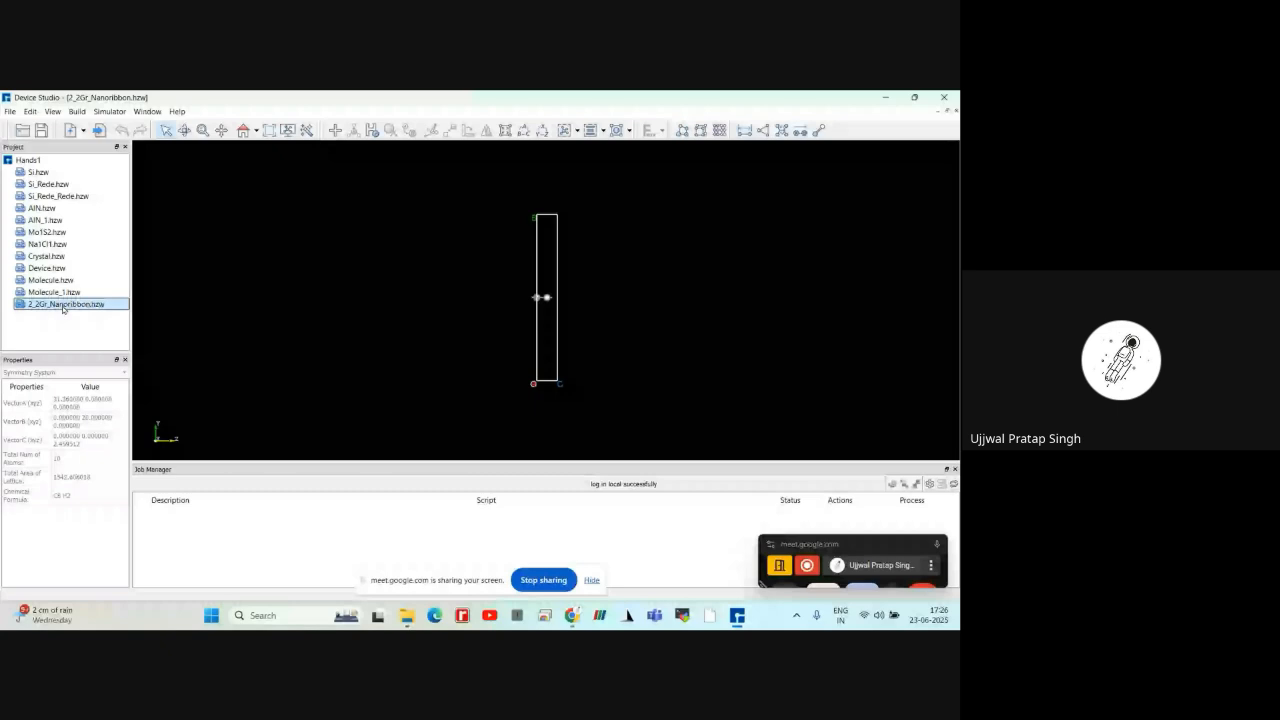
{"action": "left_click", "coordinate": [133, 148]}
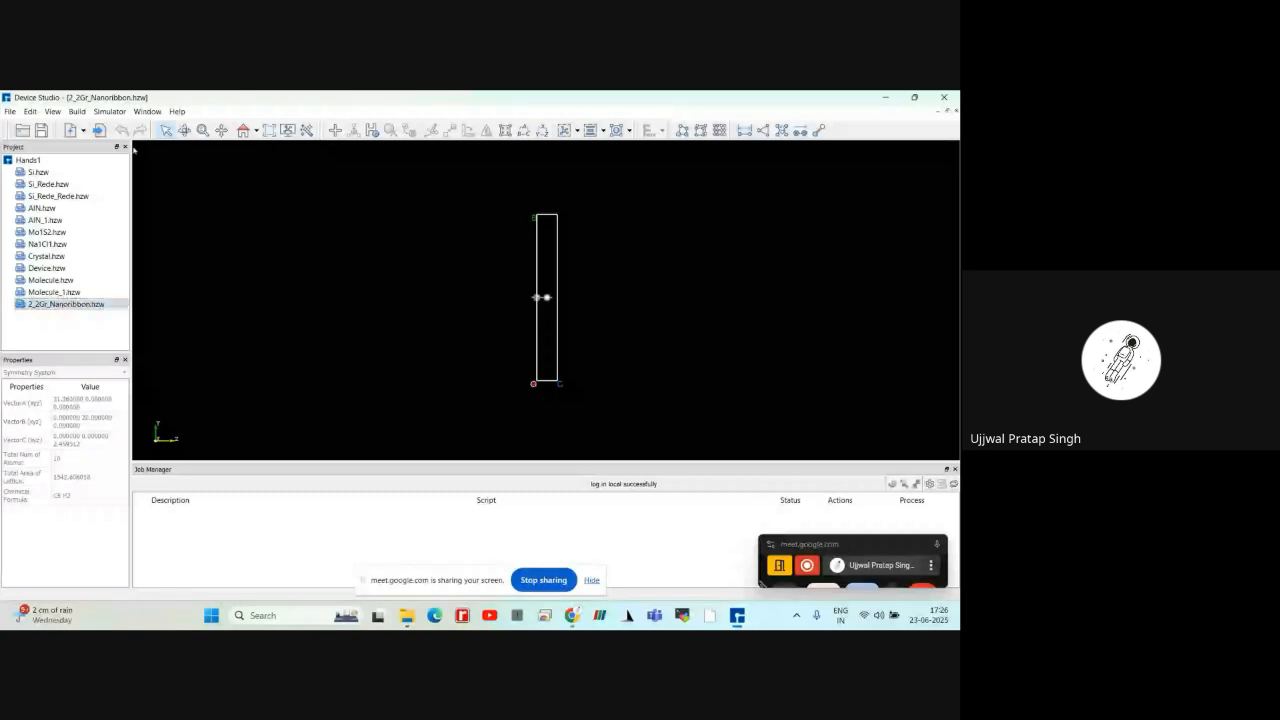
{"action": "left_click", "coordinate": [77, 112]}
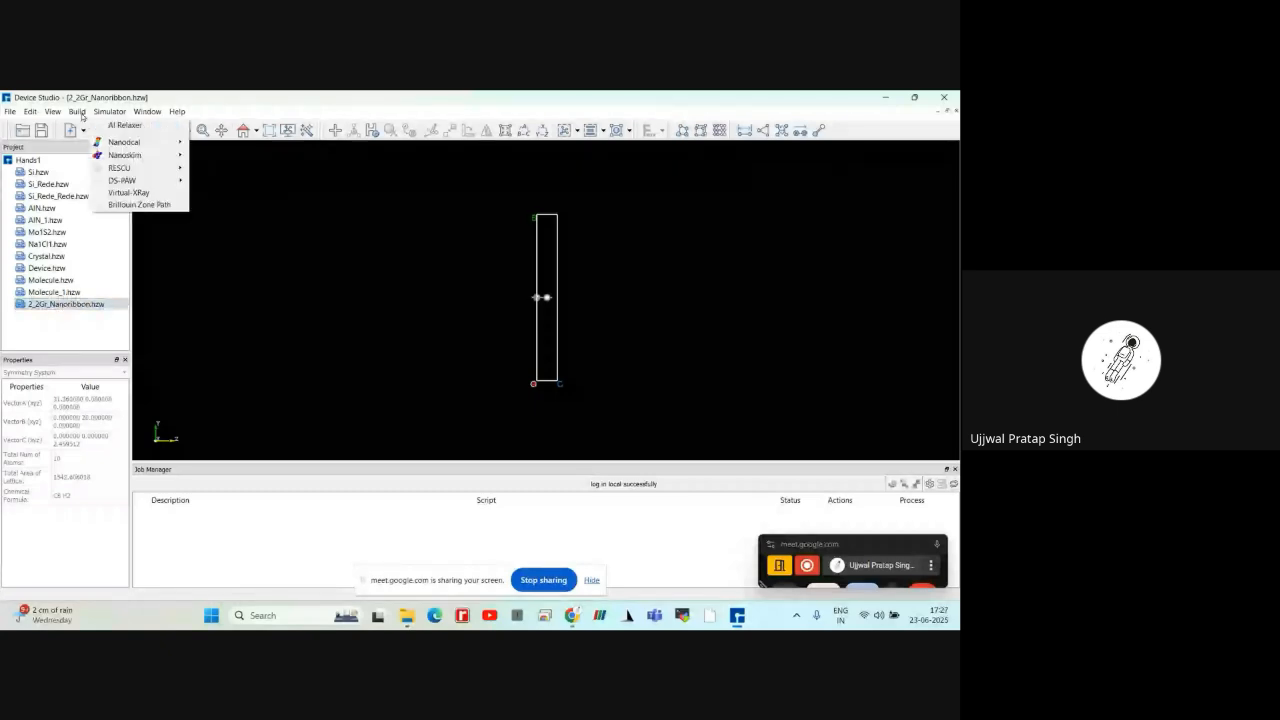
{"action": "left_click", "coordinate": [81, 116]}
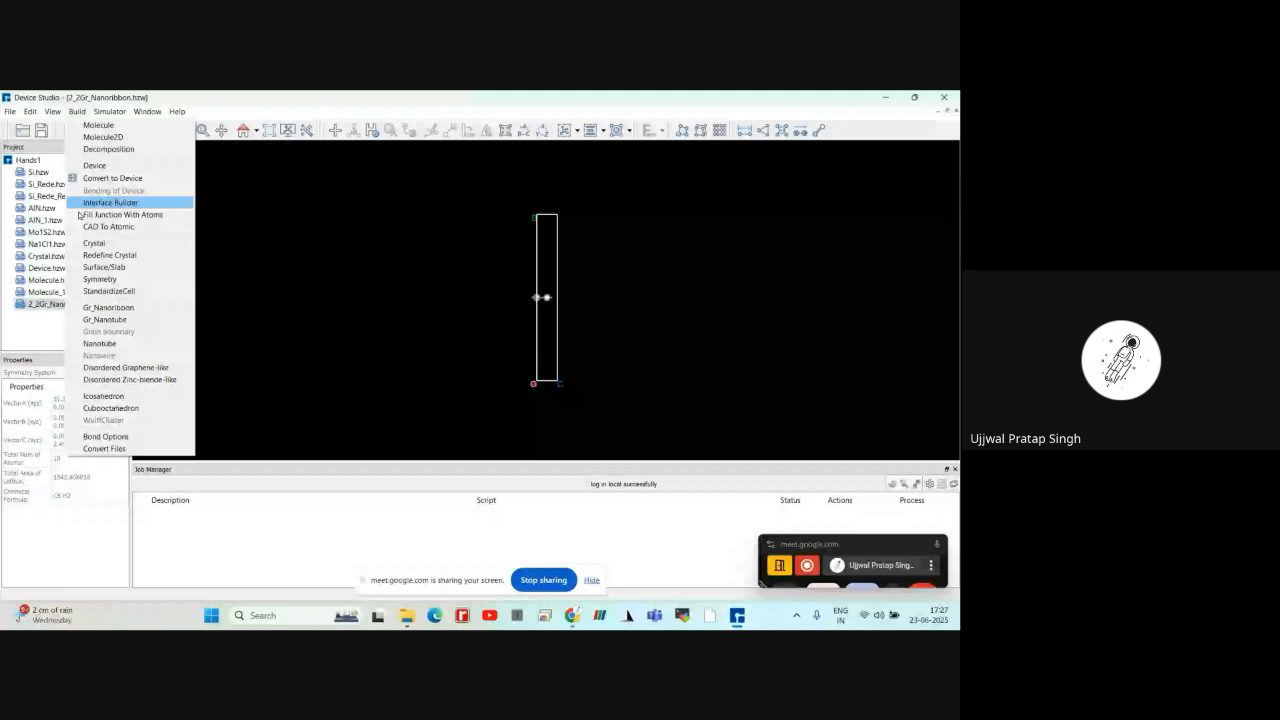
{"action": "left_click", "coordinate": [109, 255]}
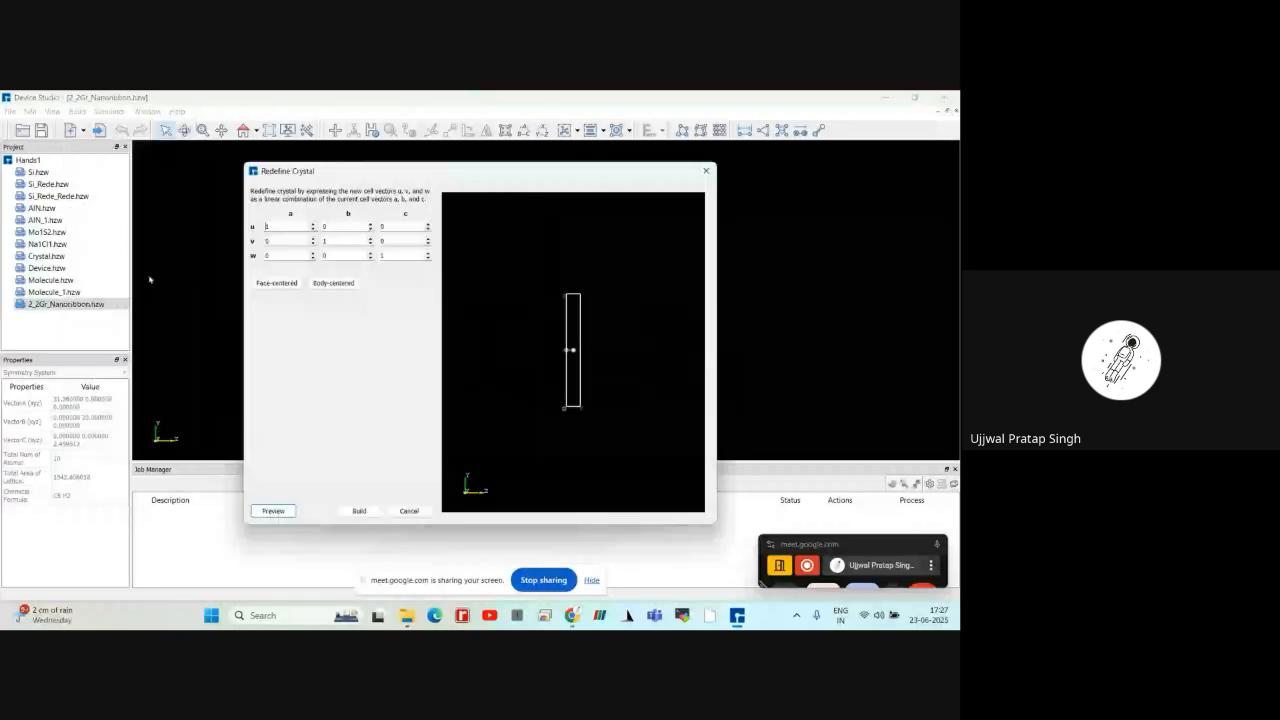
{"action": "left_click", "coordinate": [390, 255]}
{"action": "type", "text": "0"}
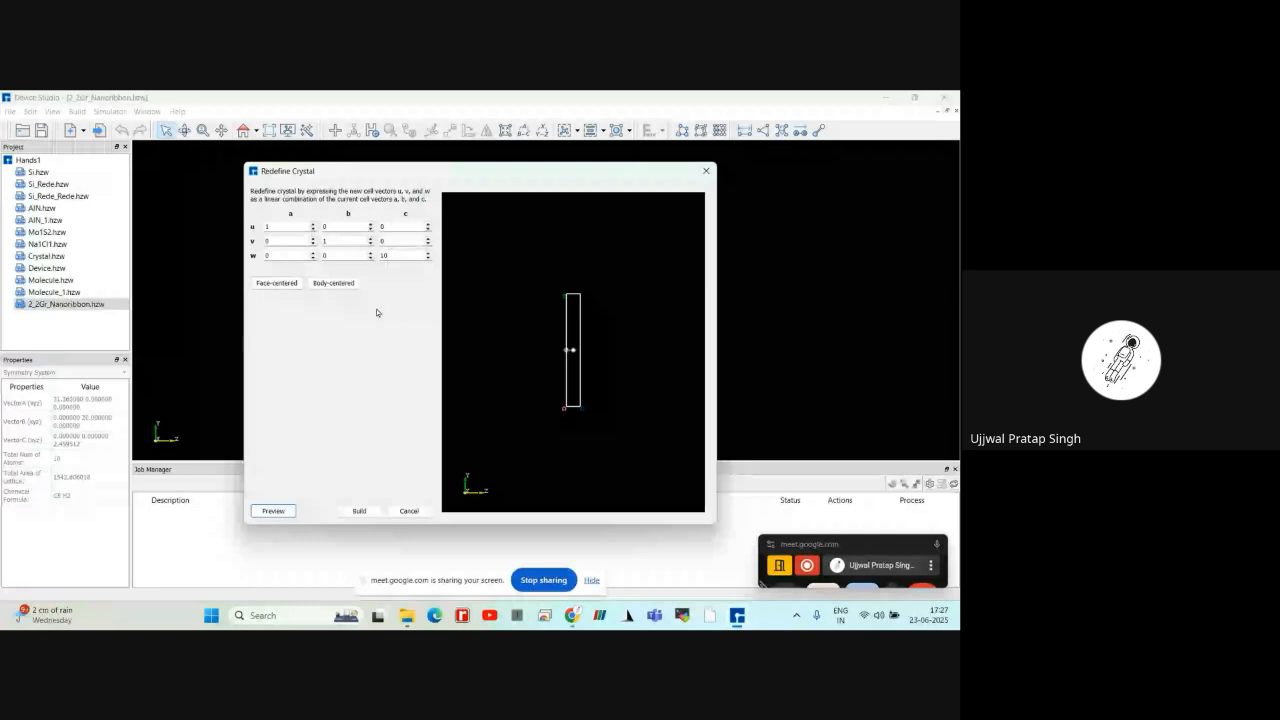
{"action": "left_click", "coordinate": [272, 512]}
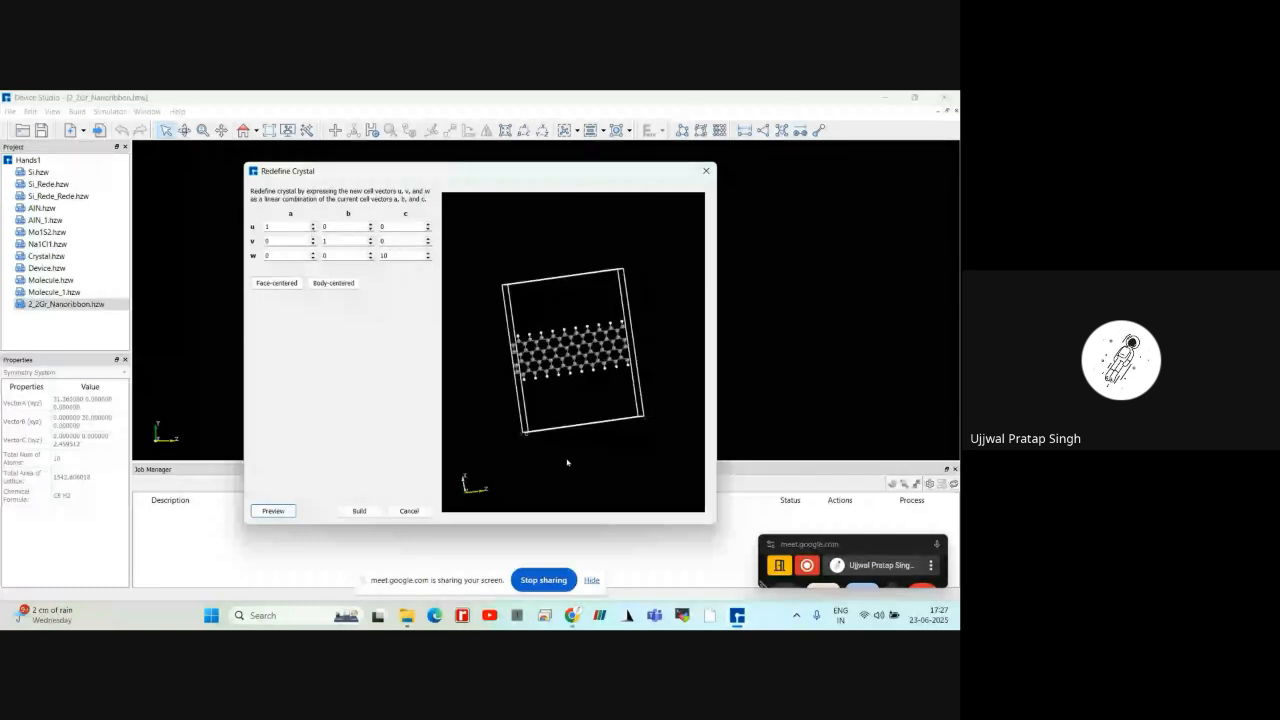
{"action": "left_click_drag", "start_coordinate": [567, 462], "coordinate": [612, 284]}
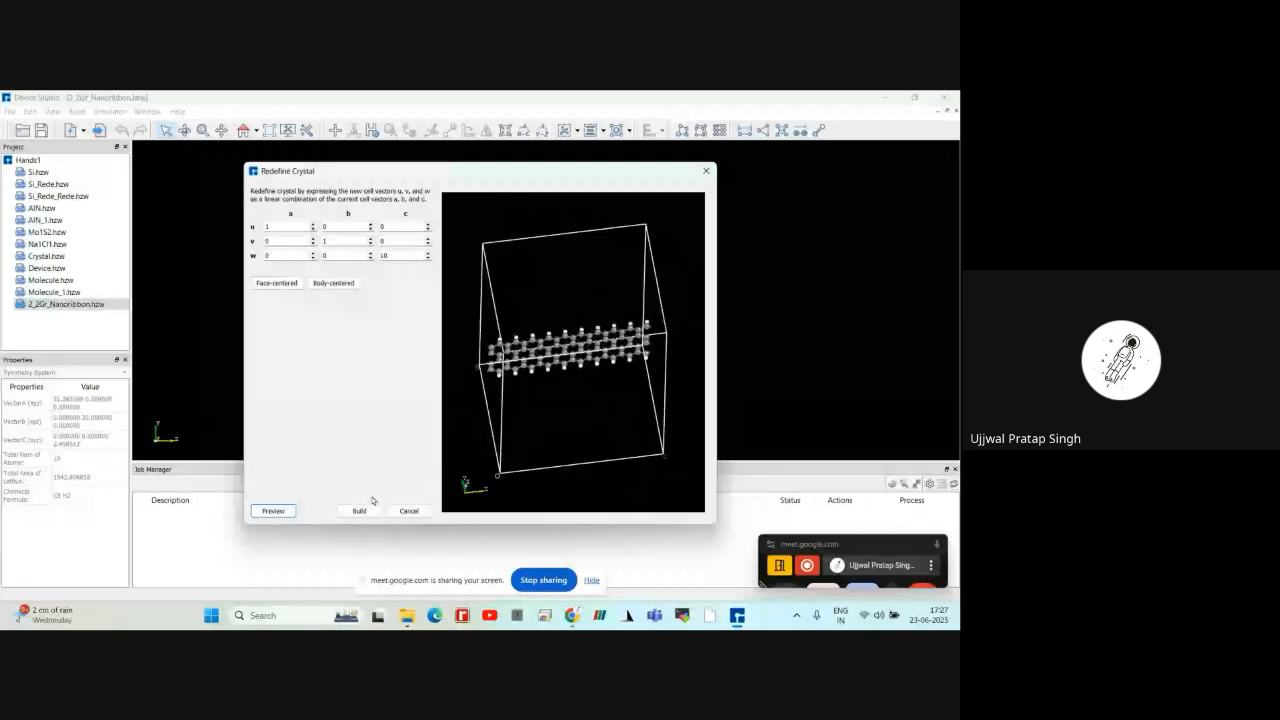
{"action": "left_click", "coordinate": [359, 510]}
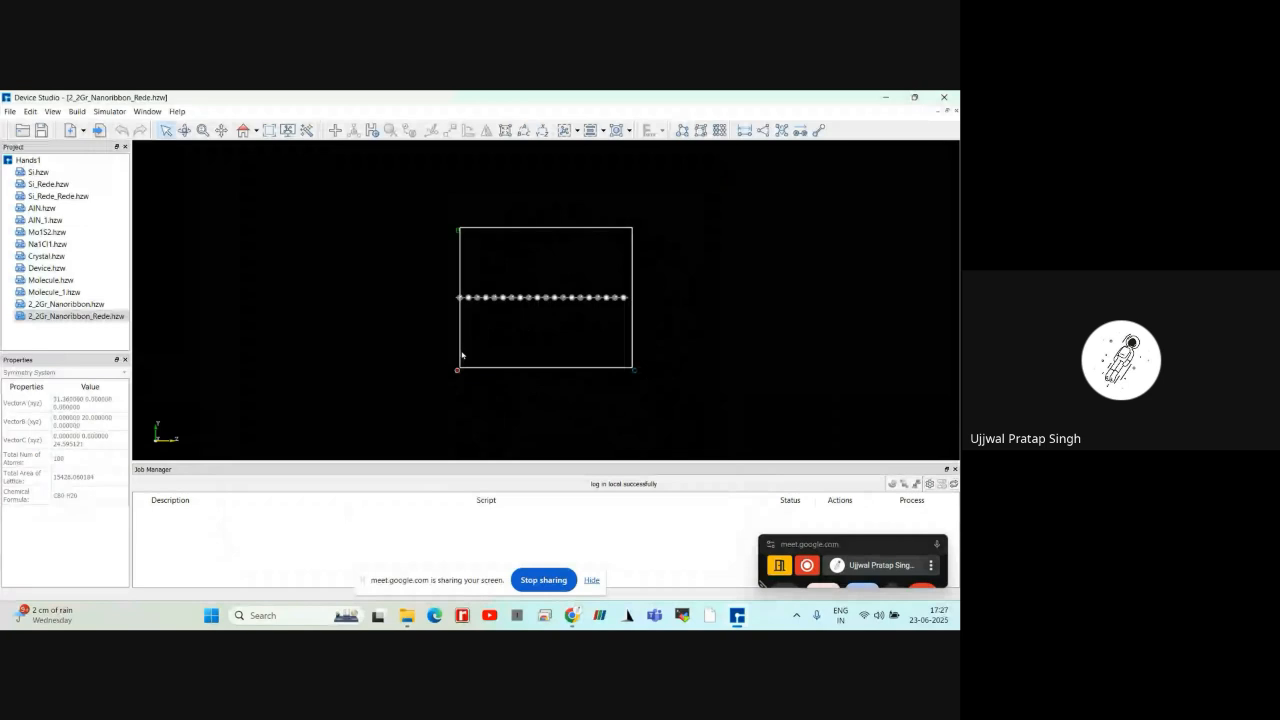
Examine the extended nanoribbon in the xy, xz, yz, yx and zx views
{"action": "scroll", "coordinate": [462, 355], "scroll_direction": "up", "scroll_amount": 2}
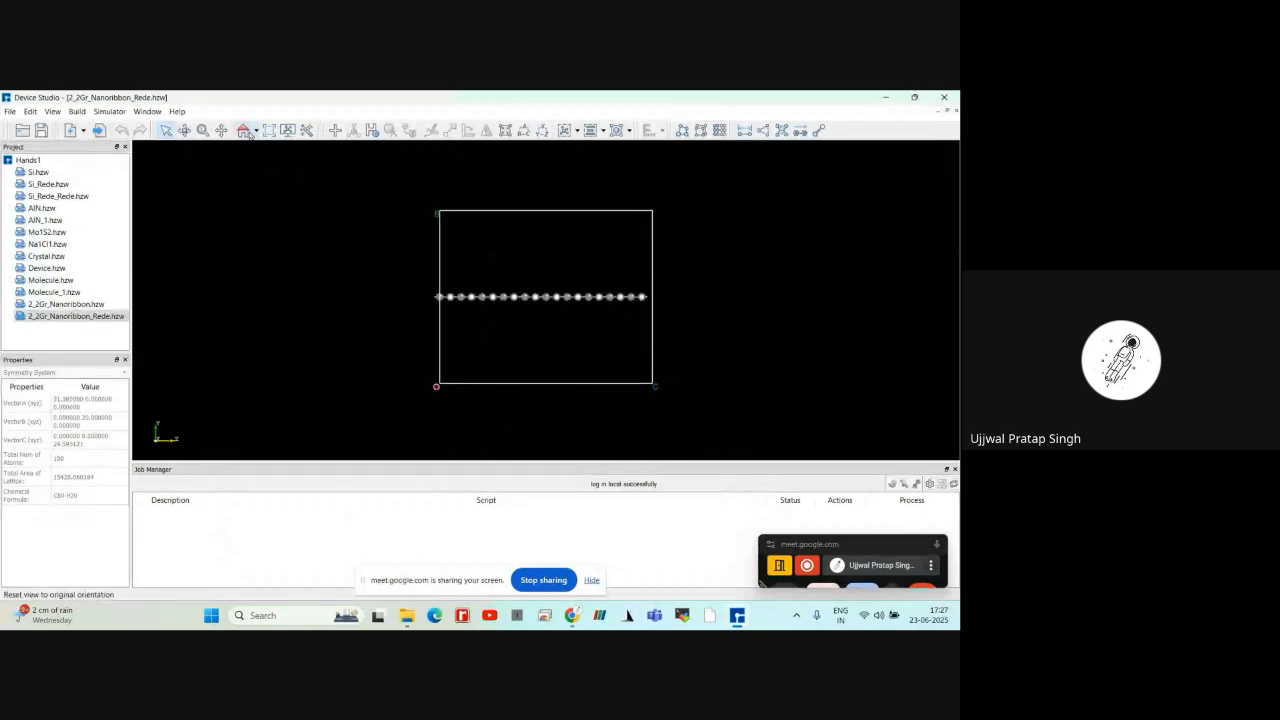
{"action": "left_click", "coordinate": [255, 131]}
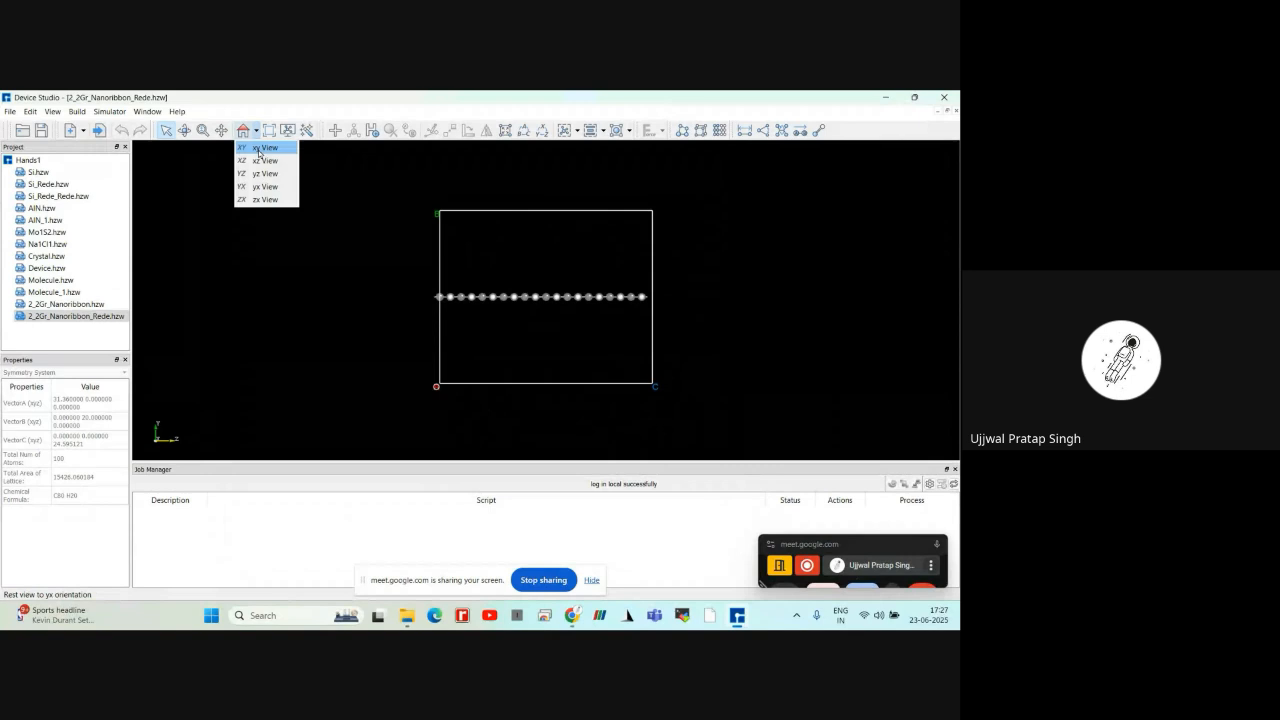
{"action": "left_click", "coordinate": [262, 148]}
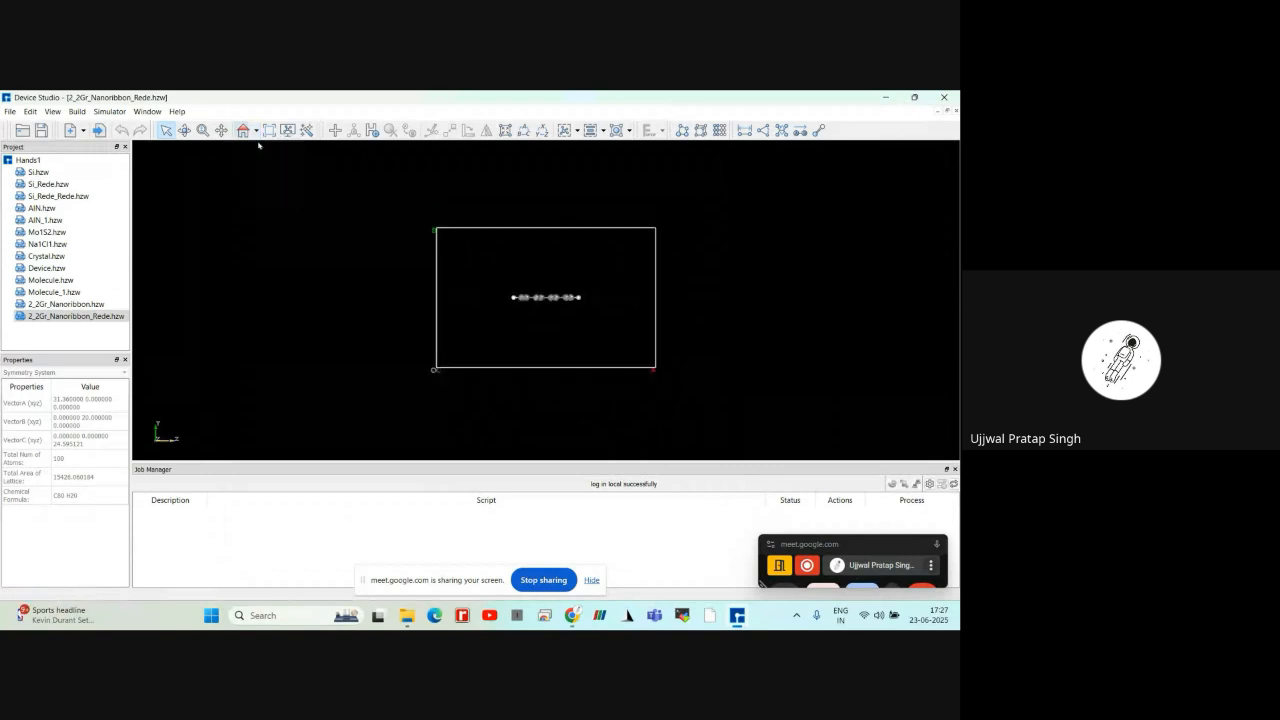
{"action": "left_click", "coordinate": [255, 131]}
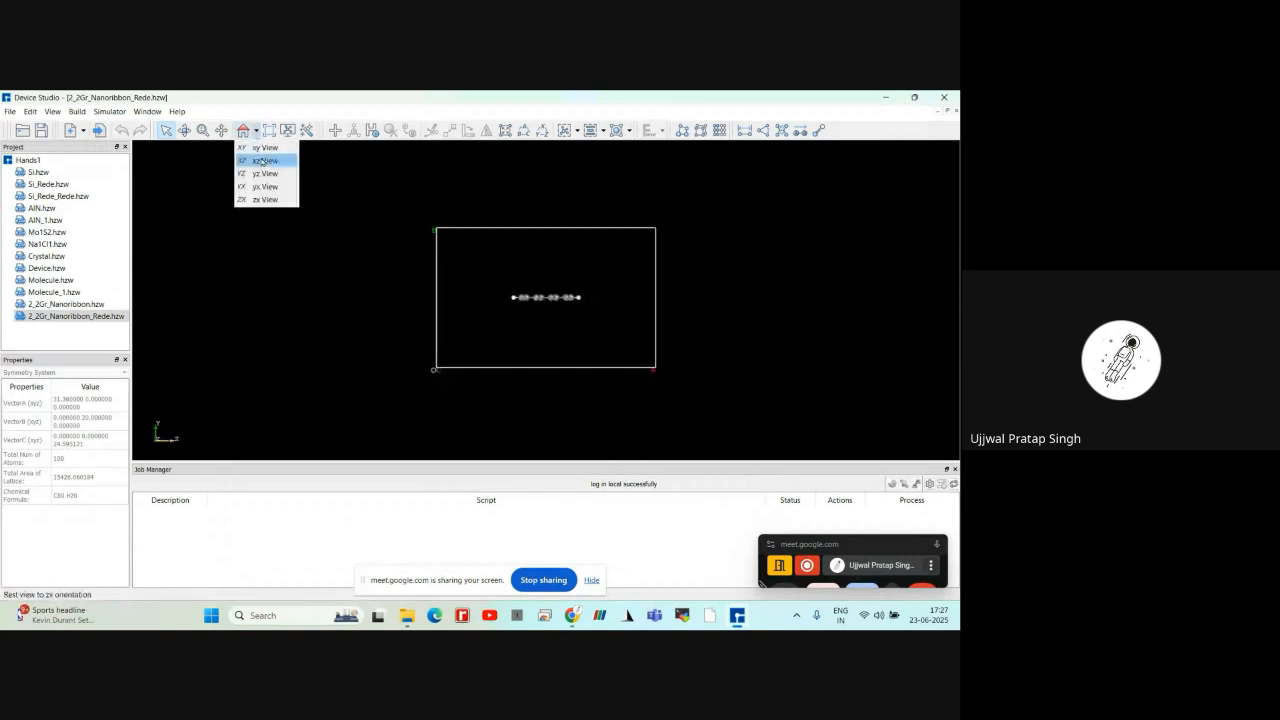
{"action": "left_click", "coordinate": [262, 161]}
{"action": "left_click", "coordinate": [255, 131]}
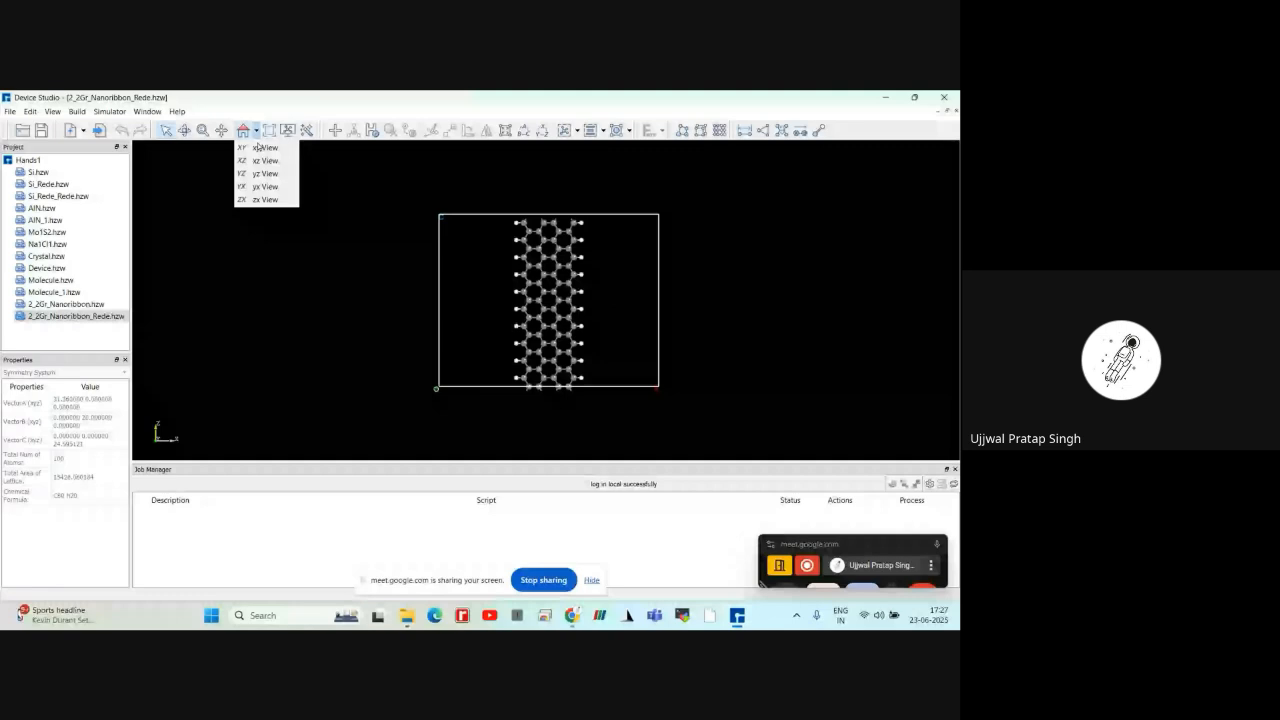
{"action": "left_click", "coordinate": [258, 148]}
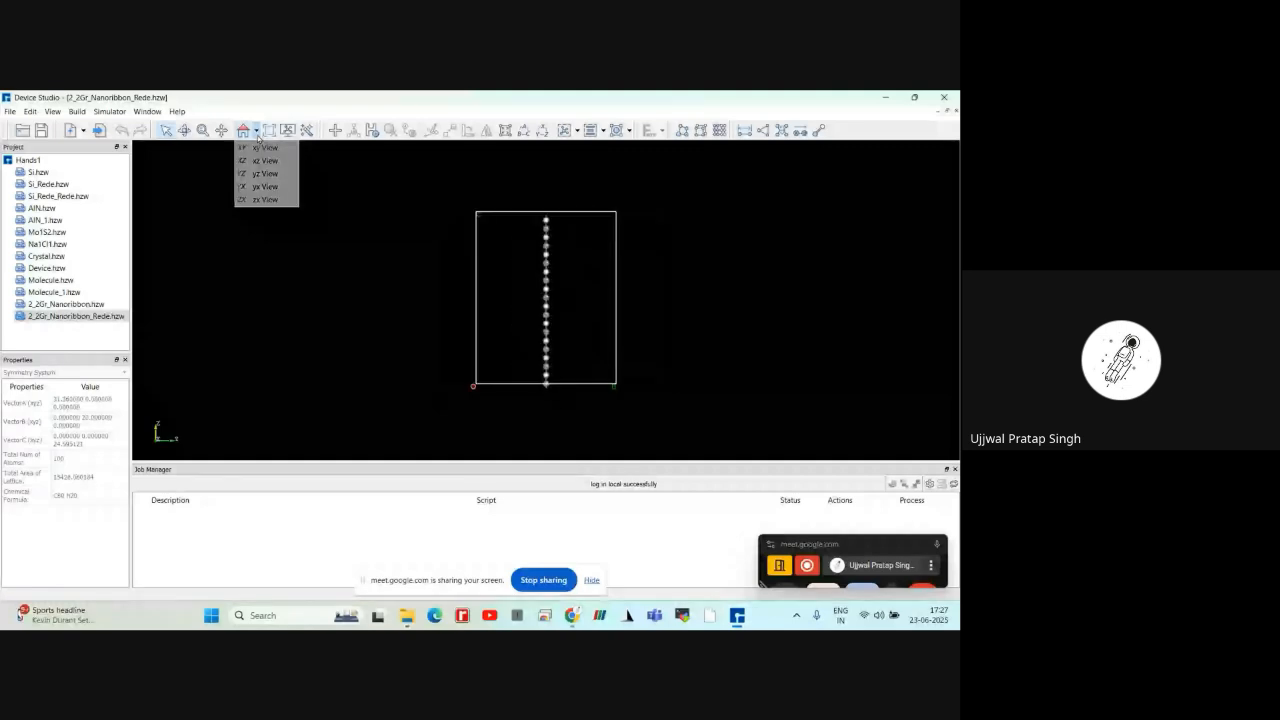
{"action": "left_click", "coordinate": [255, 131]}
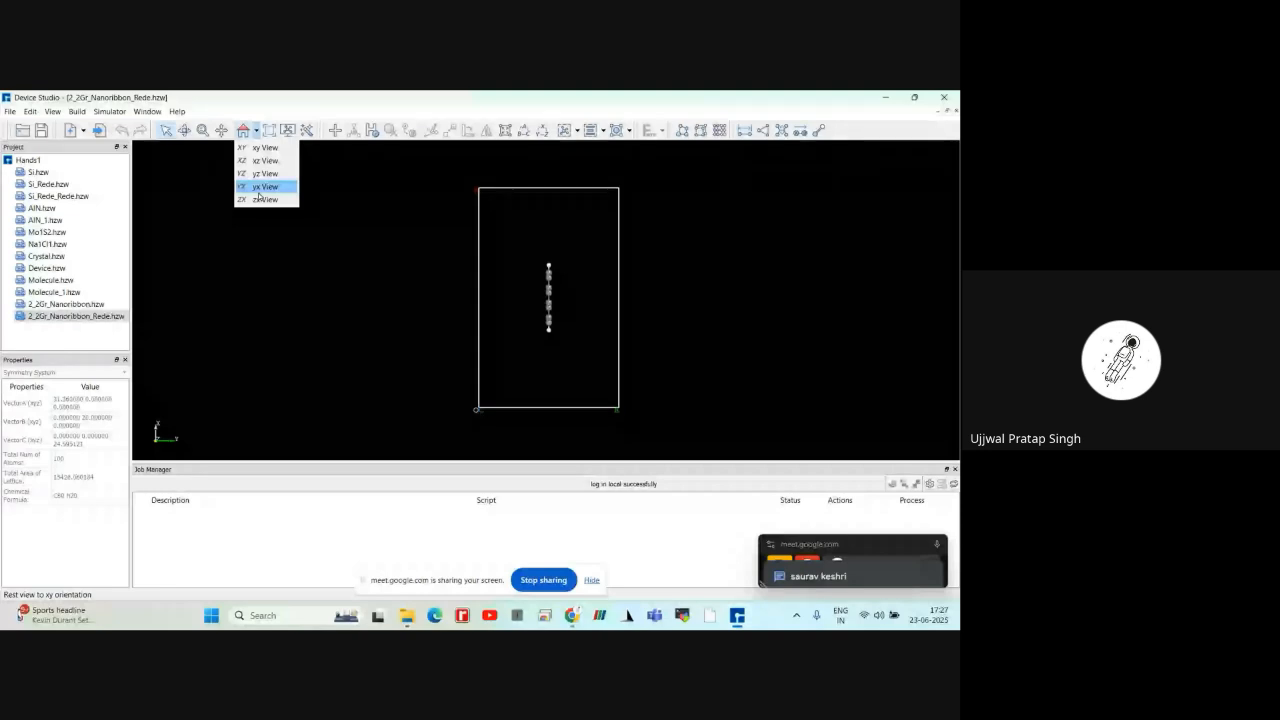
{"action": "left_click", "coordinate": [258, 192]}
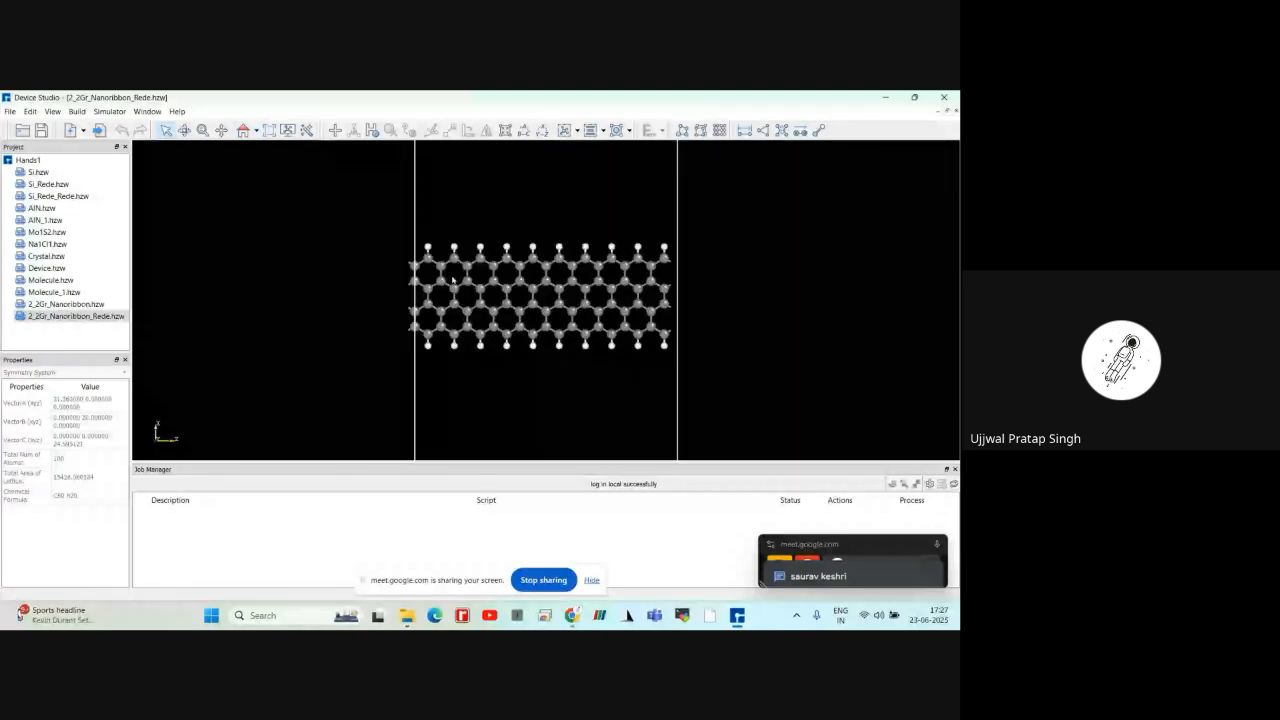
{"action": "scroll", "coordinate": [452, 281], "scroll_direction": "down", "scroll_amount": 2}
{"action": "right_click_drag", "start_coordinate": [452, 281], "coordinate": [363, 301]}
{"action": "scroll", "coordinate": [363, 301], "scroll_direction": "down", "scroll_amount": 1}
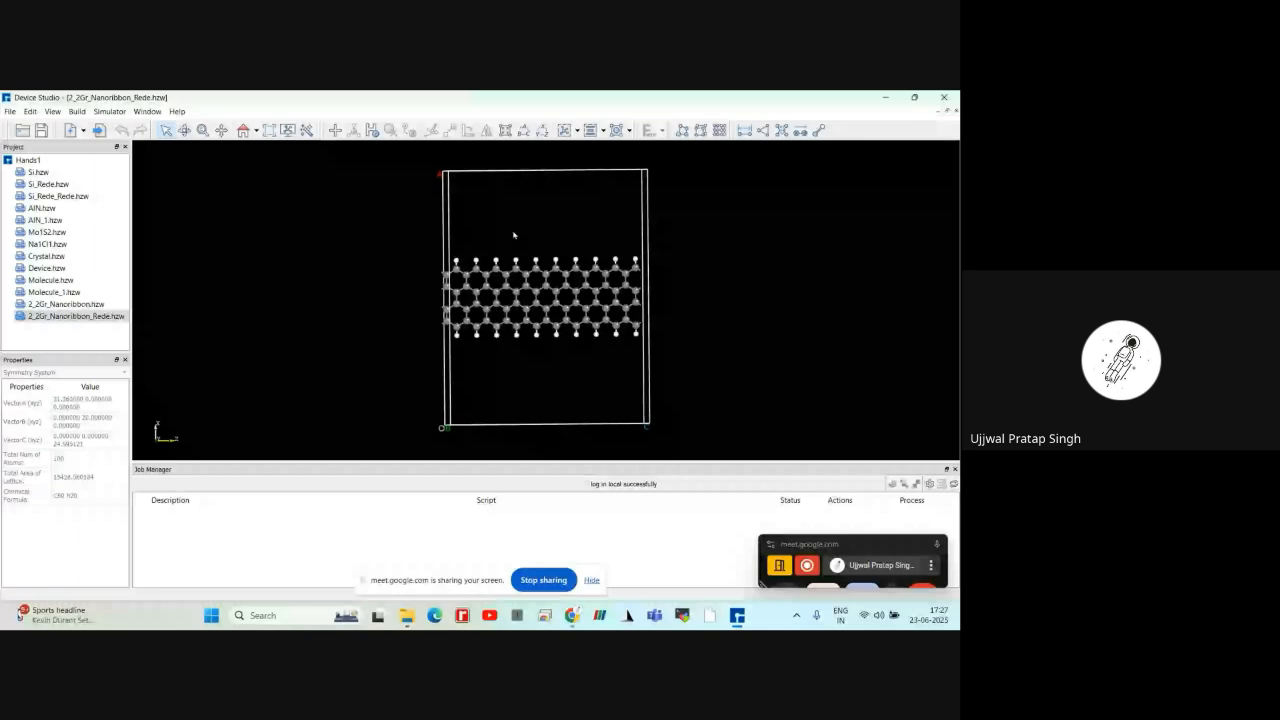
Start converting the extended nanoribbon to a device with left and right electrodes enabled, and preview it
{"action": "left_click", "coordinate": [719, 132]}
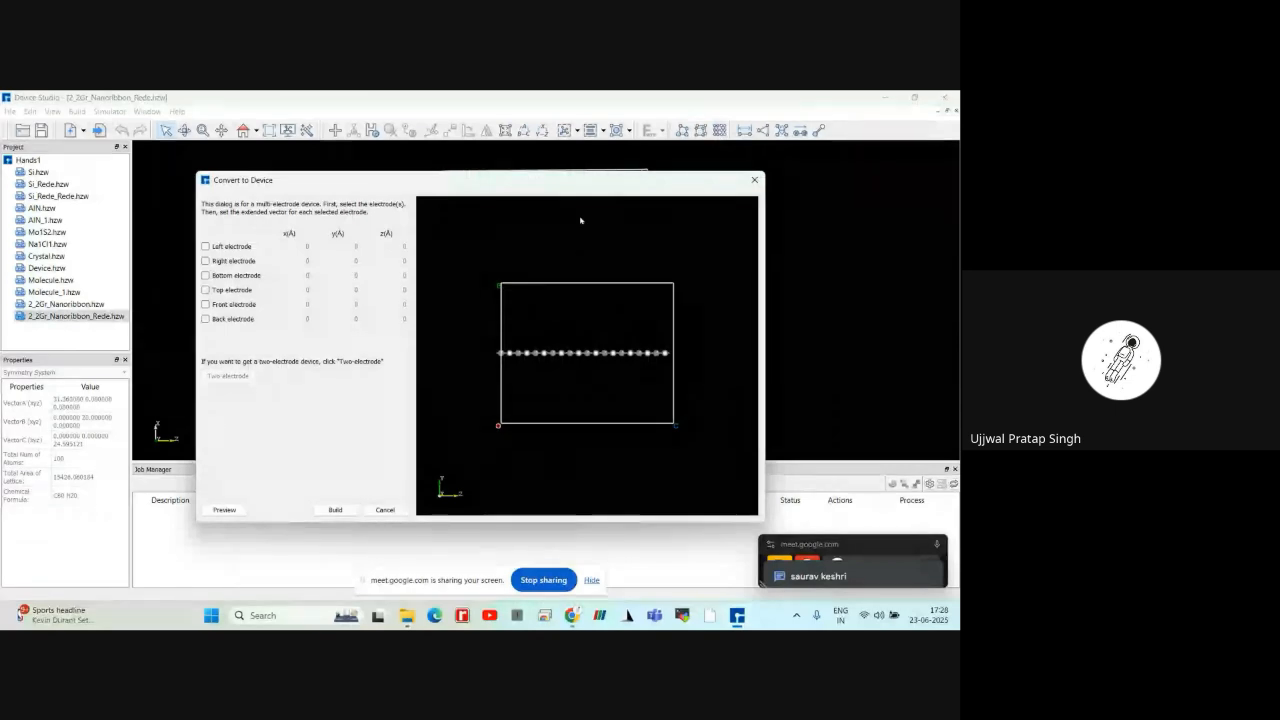
{"action": "left_click", "coordinate": [205, 247]}
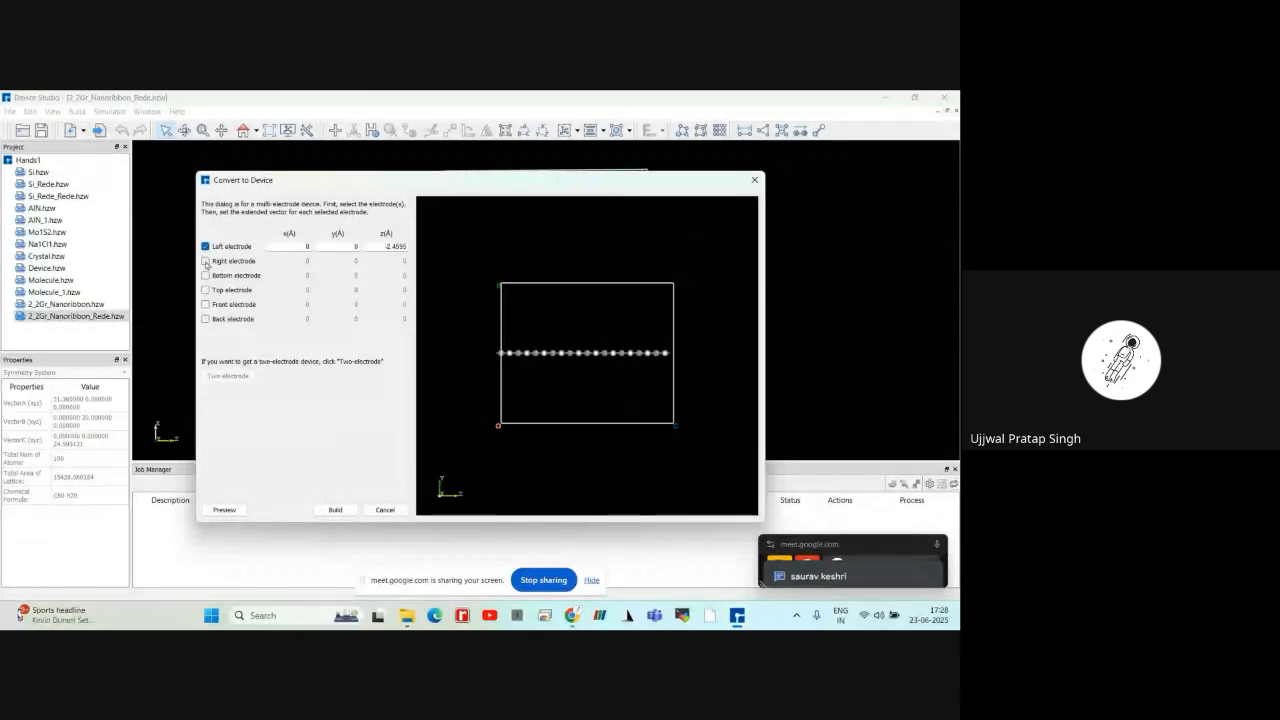
{"action": "left_click", "coordinate": [205, 261]}
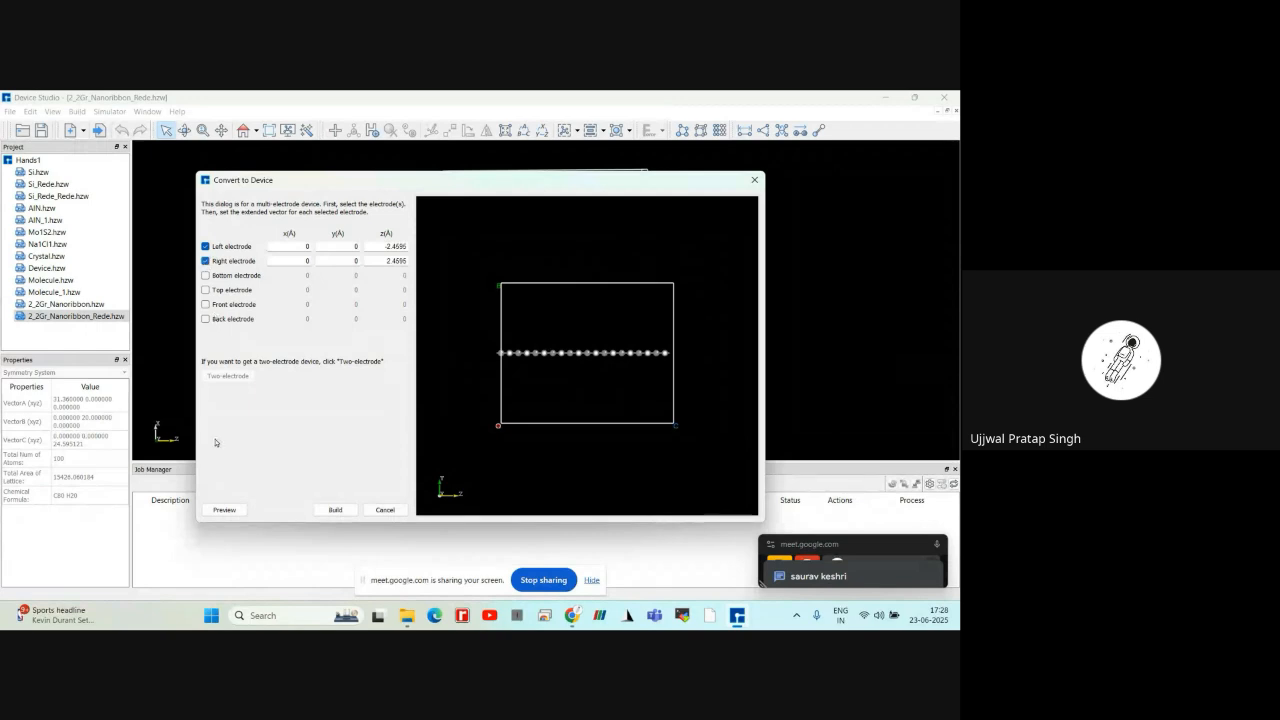
{"action": "left_click", "coordinate": [225, 513]}
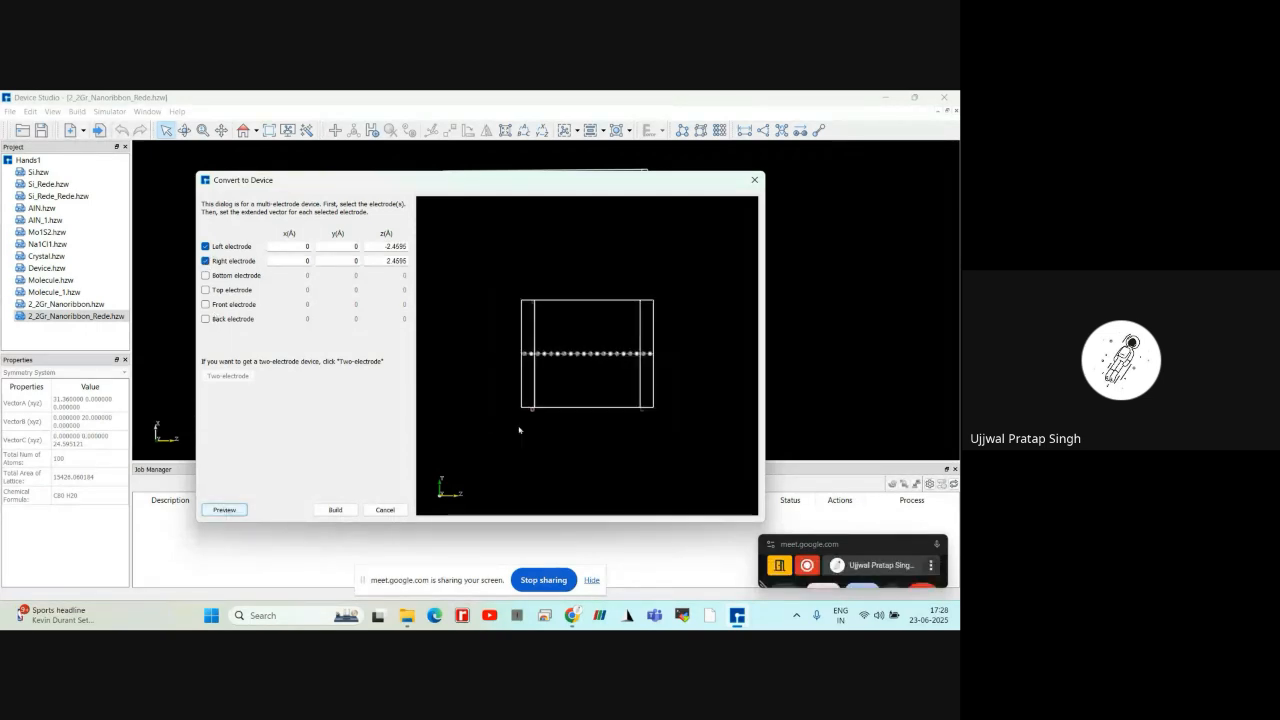
{"action": "scroll", "coordinate": [557, 383], "scroll_direction": "up", "scroll_amount": 3}
{"action": "mouse_move", "coordinate": [579, 294]}
{"action": "left_mouse_down"}
{"action": "mouse_move", "coordinate": [591, 414]}
{"action": "mouse_move", "coordinate": [585, 376]}
{"action": "left_mouse_up"}
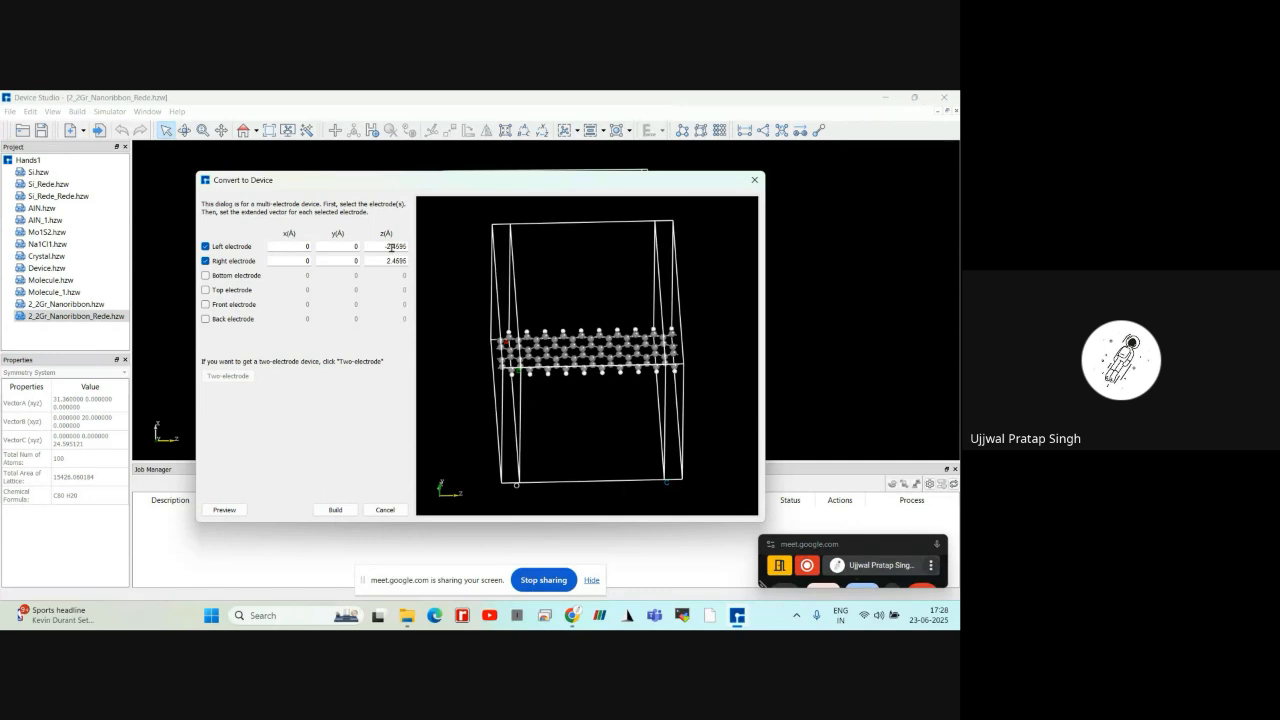
Set the left electrode's z extension to -4.4595 Å, preview the two-electrode device, and build it
{"action": "left_click", "coordinate": [390, 246]}
{"action": "type", "text": "-4."}
{"action": "type", "text": "4"}
{"action": "left_click", "coordinate": [224, 509]}
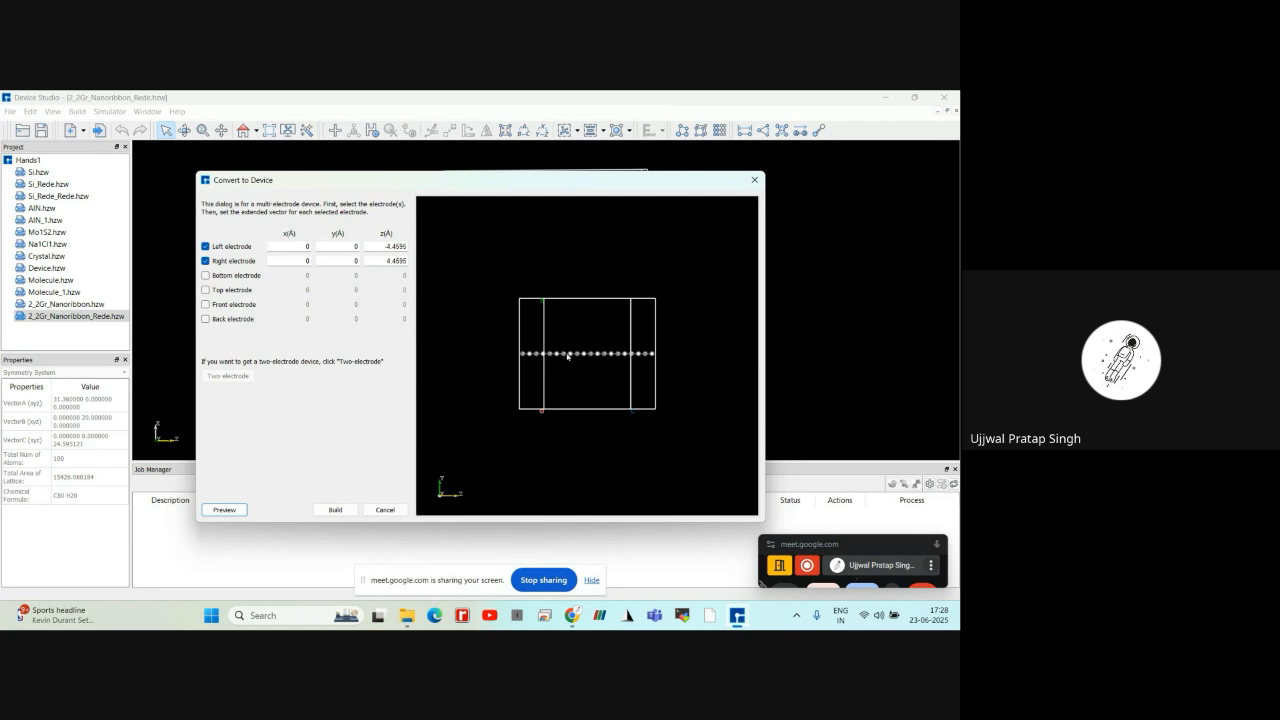
{"action": "left_click_drag", "start_coordinate": [574, 286], "coordinate": [574, 432]}
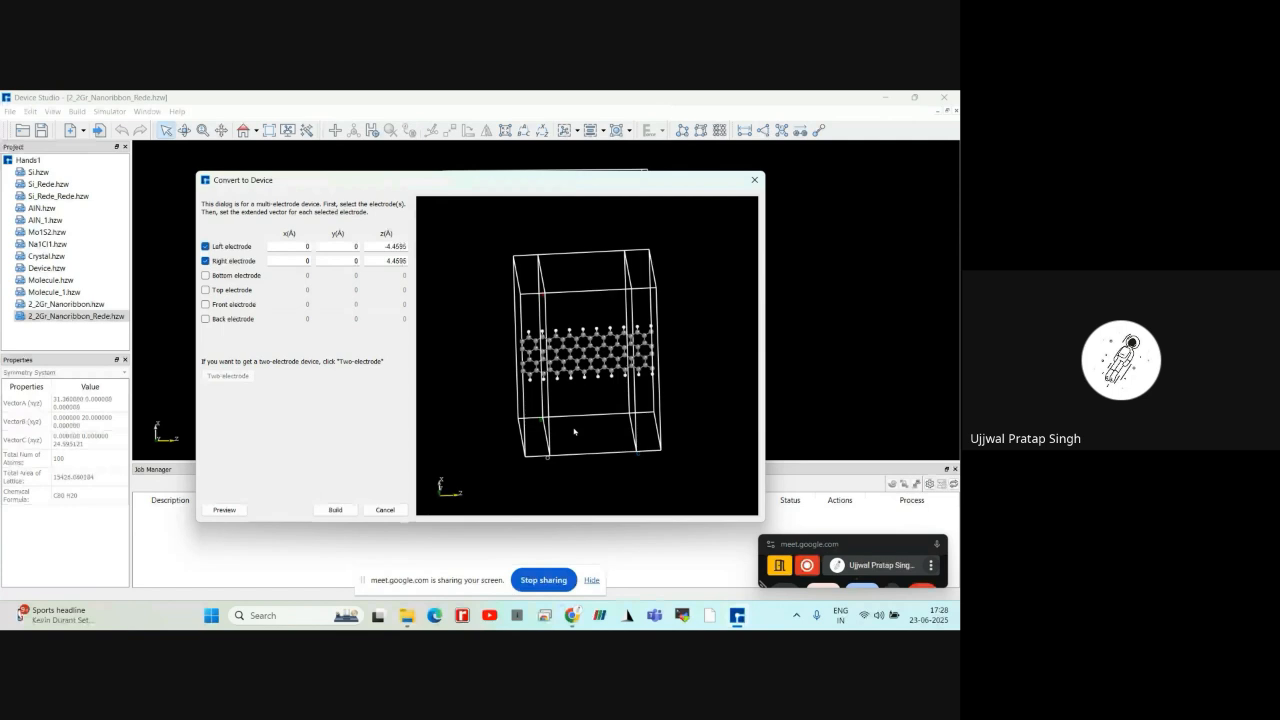
{"action": "left_click_drag", "start_coordinate": [574, 432], "coordinate": [580, 399]}
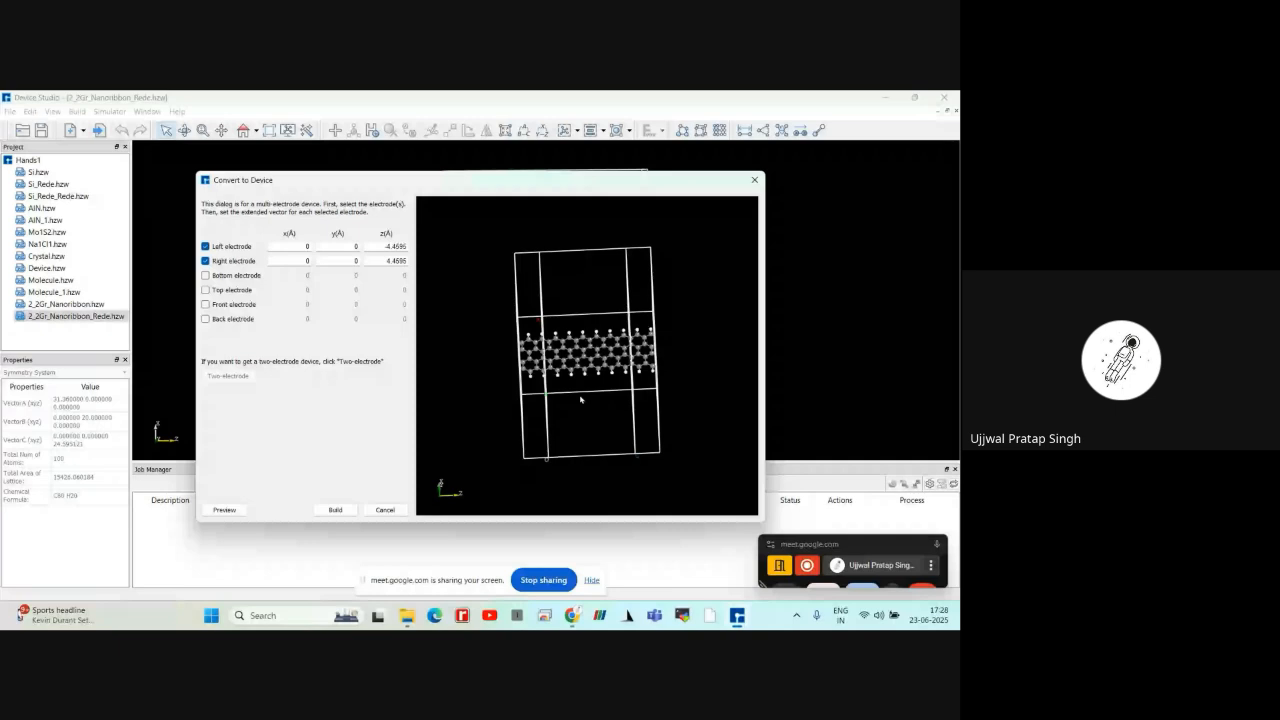
{"action": "mouse_move", "coordinate": [580, 399]}
{"action": "left_mouse_down"}
{"action": "mouse_move", "coordinate": [640, 404]}
{"action": "mouse_move", "coordinate": [568, 418]}
{"action": "left_mouse_up"}
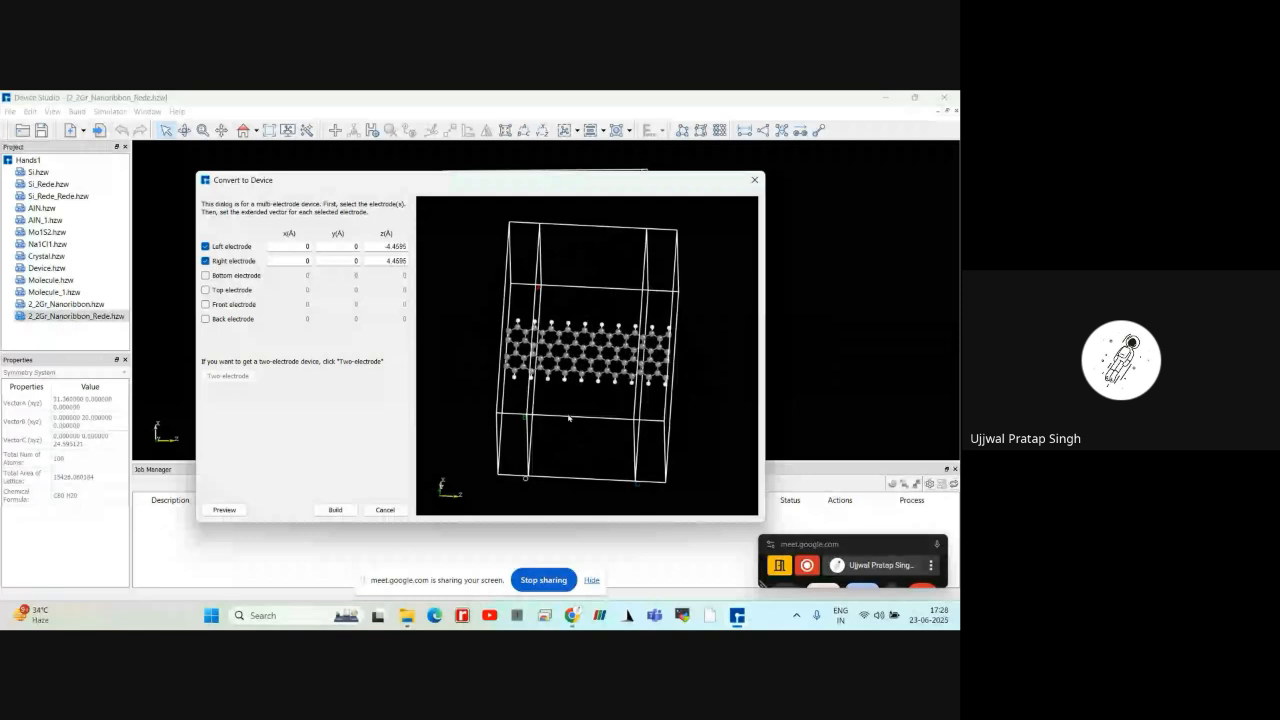
{"action": "left_click", "coordinate": [335, 510]}
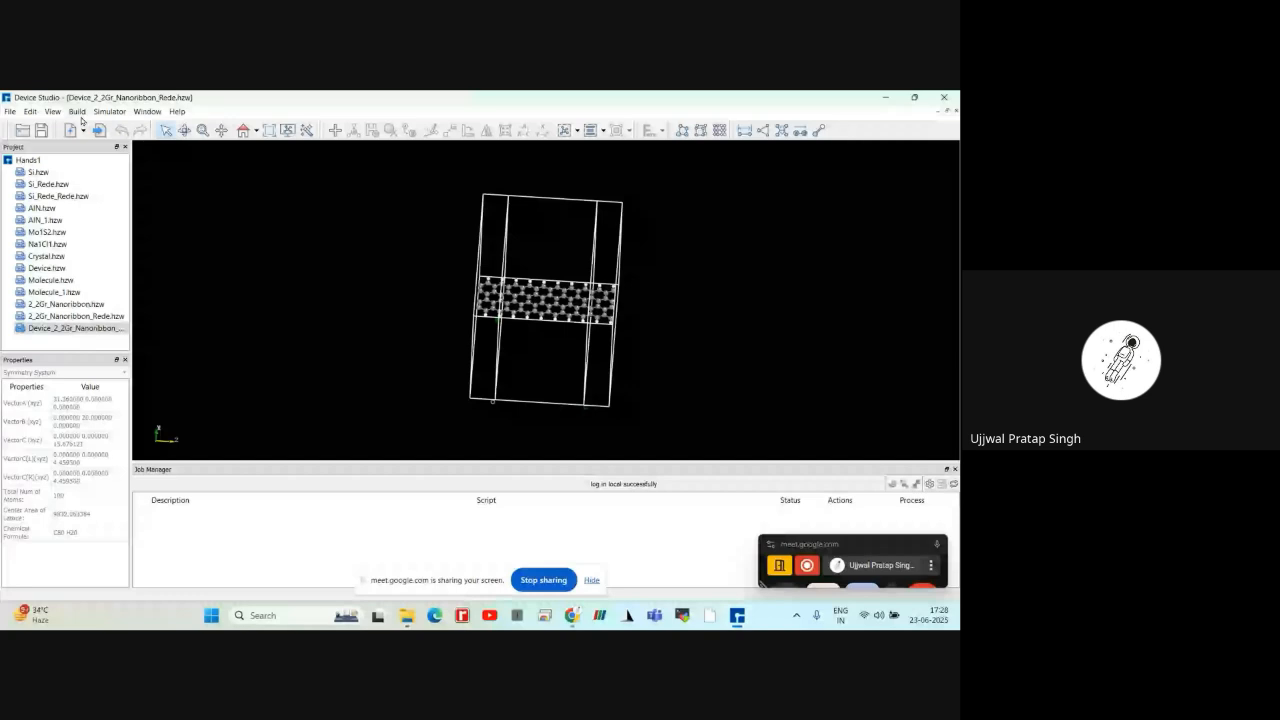
{"action": "left_click", "coordinate": [77, 111]}
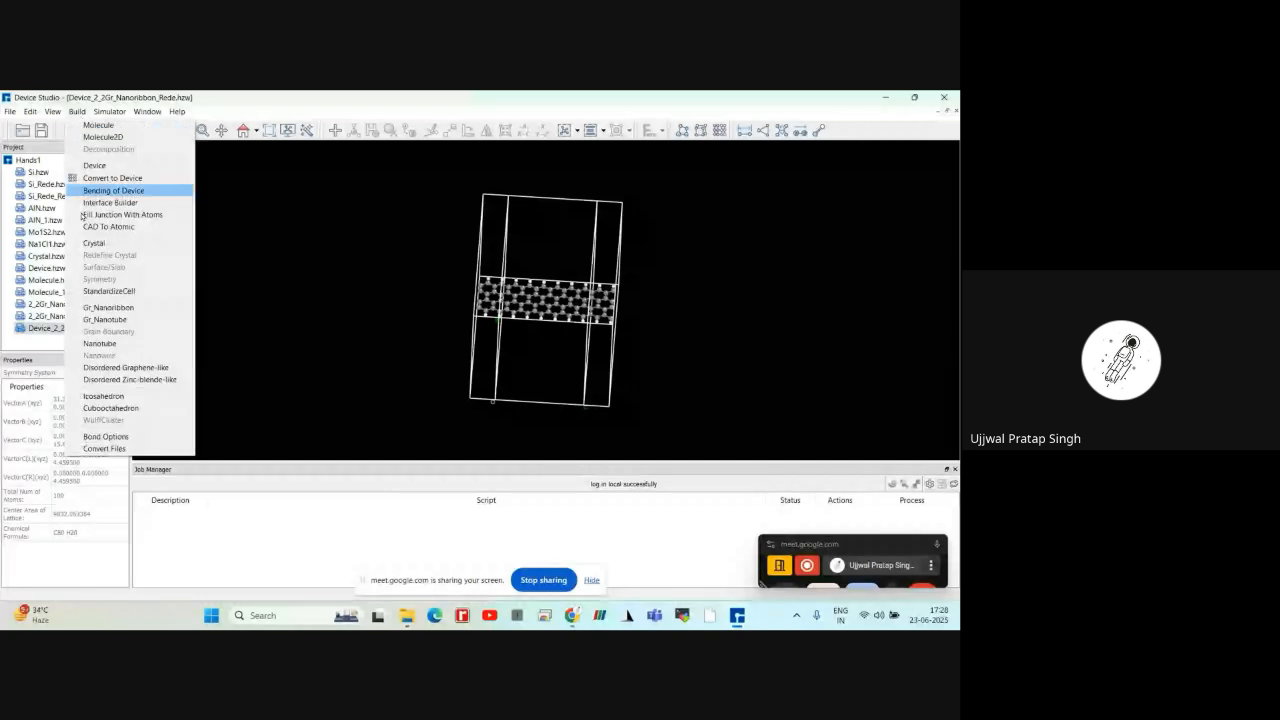
{"action": "left_click", "coordinate": [108, 307]}
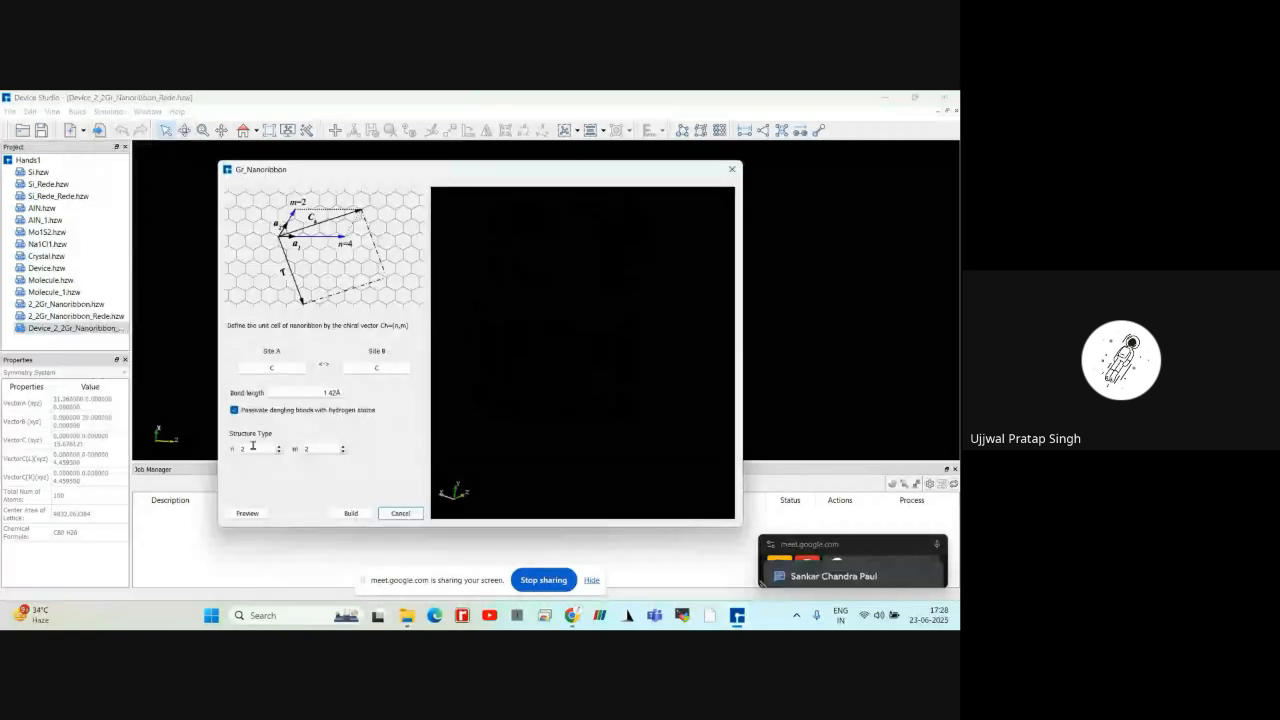
{"action": "left_click", "coordinate": [350, 513]}
Preview a hydrogen-passivated carbon Gr_Nanoribbon with n and m at 2, and inspect the element choices for Site A
{"action": "left_click", "coordinate": [77, 111]}
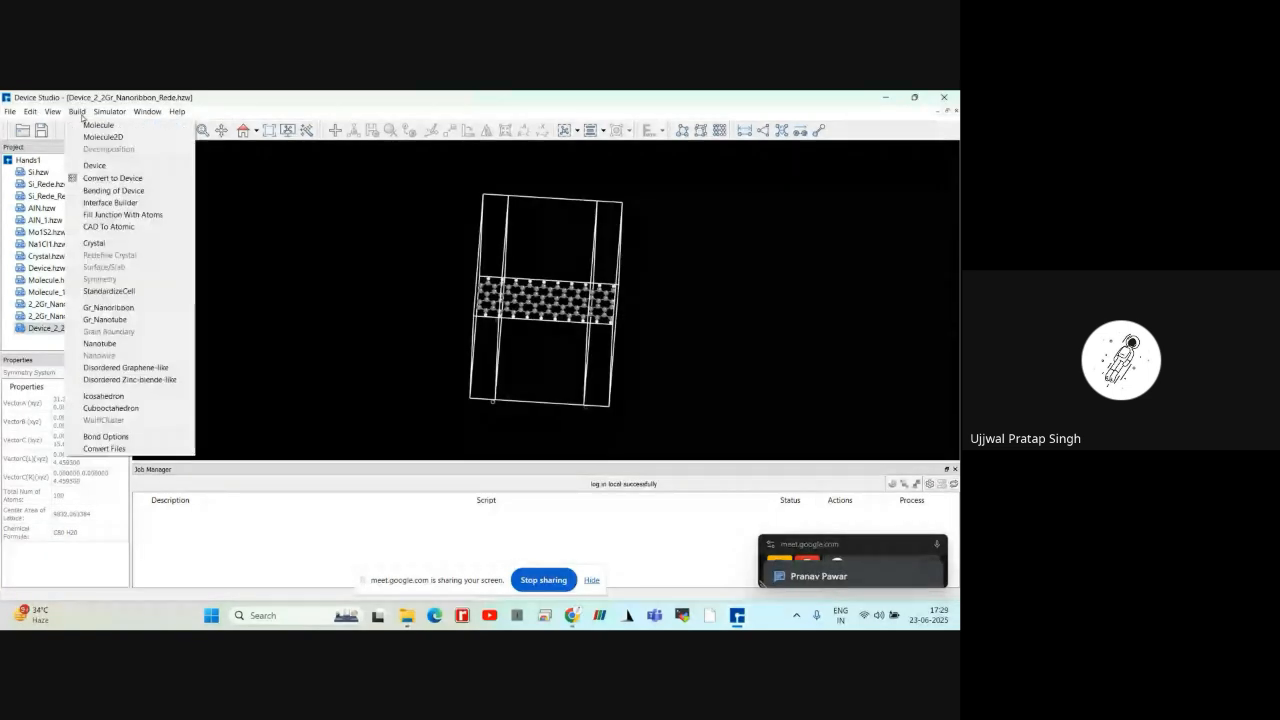
{"action": "left_click", "coordinate": [113, 310]}
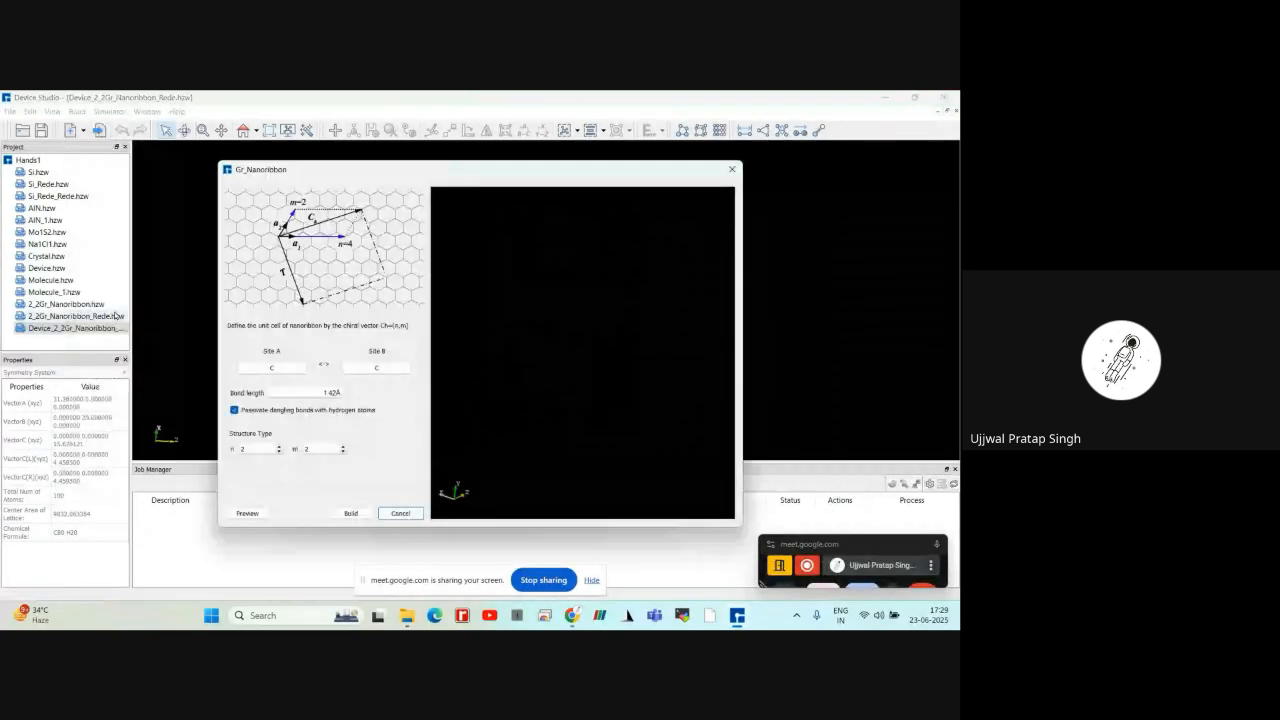
{"action": "left_click", "coordinate": [271, 365]}
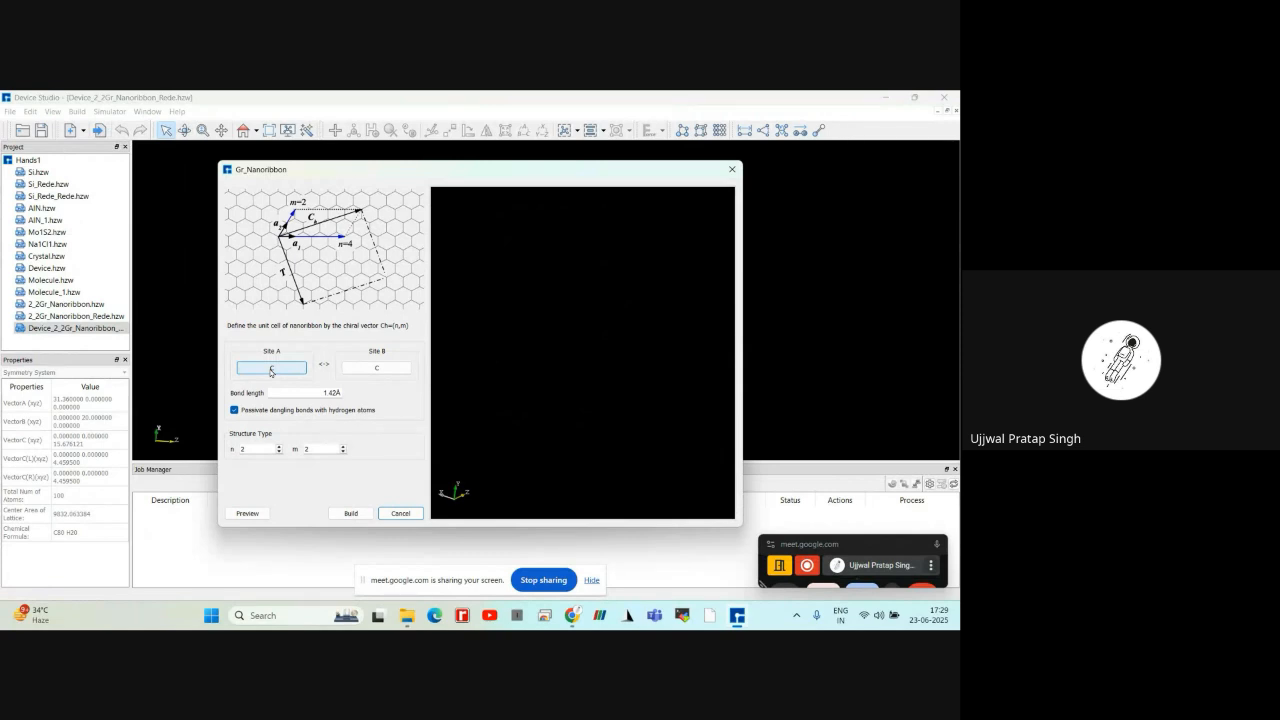
{"action": "left_click", "coordinate": [271, 369]}
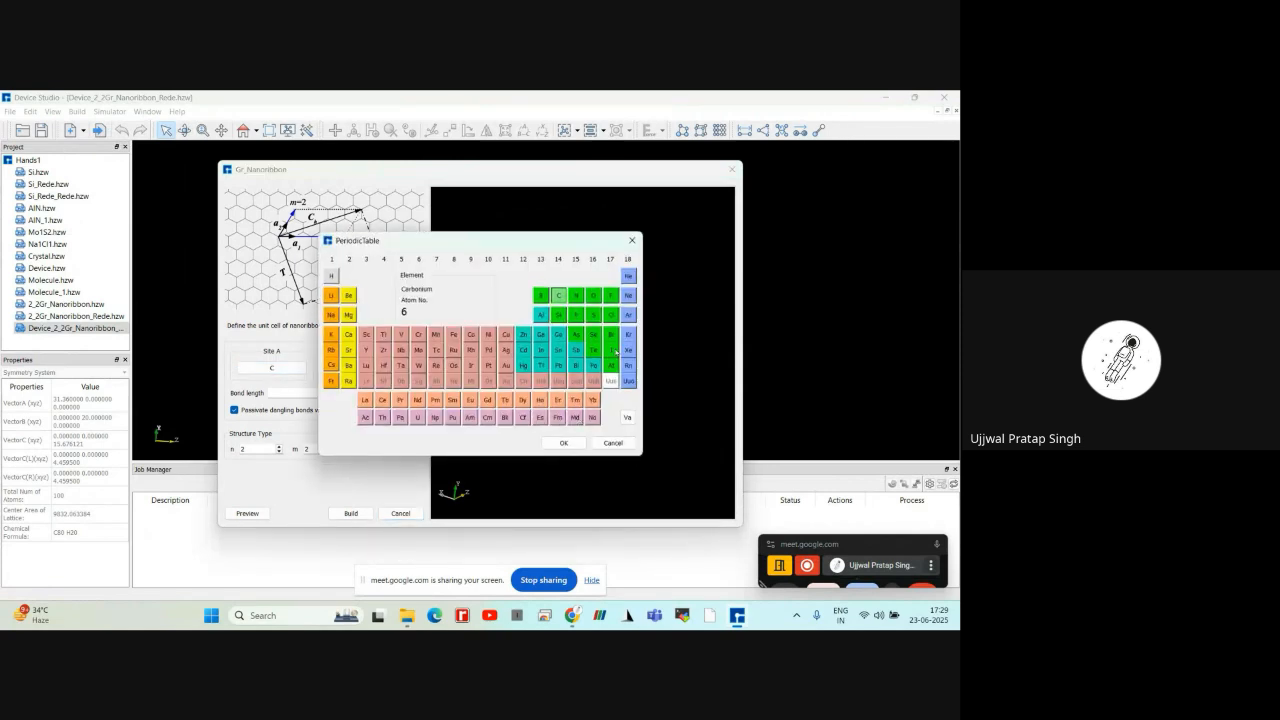
{"action": "left_click", "coordinate": [631, 241]}
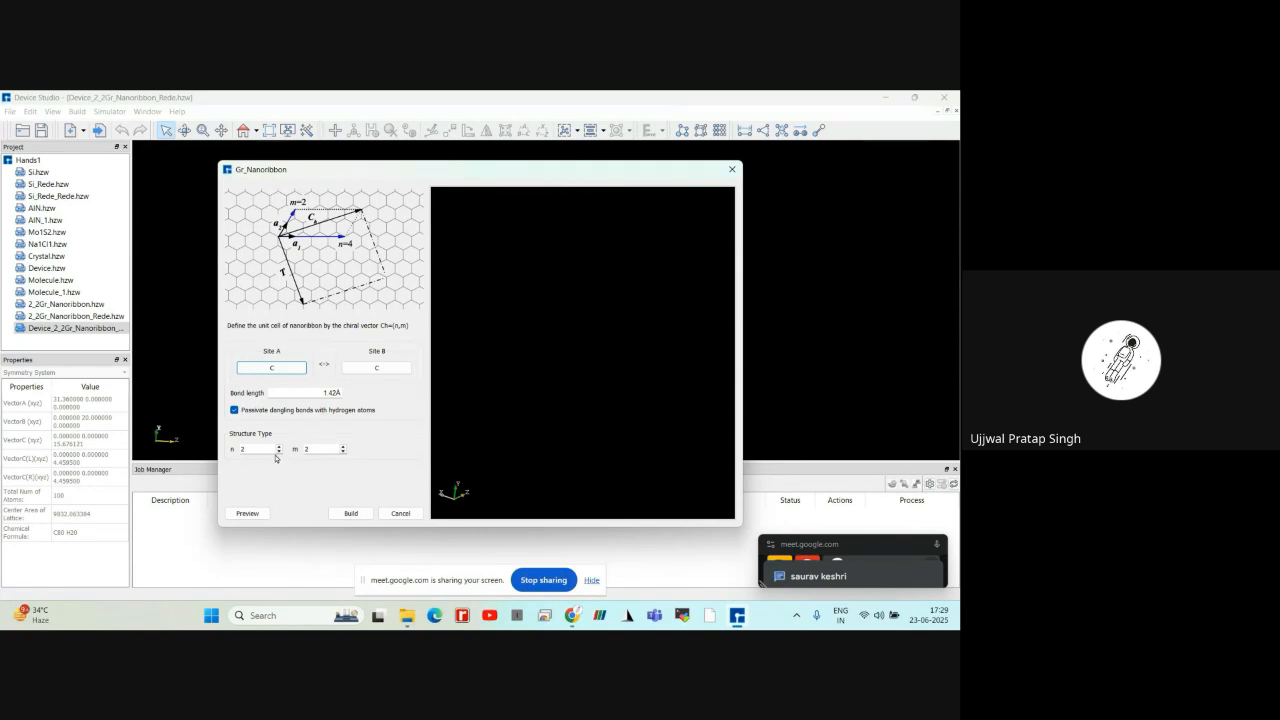
{"action": "left_click", "coordinate": [248, 513]}
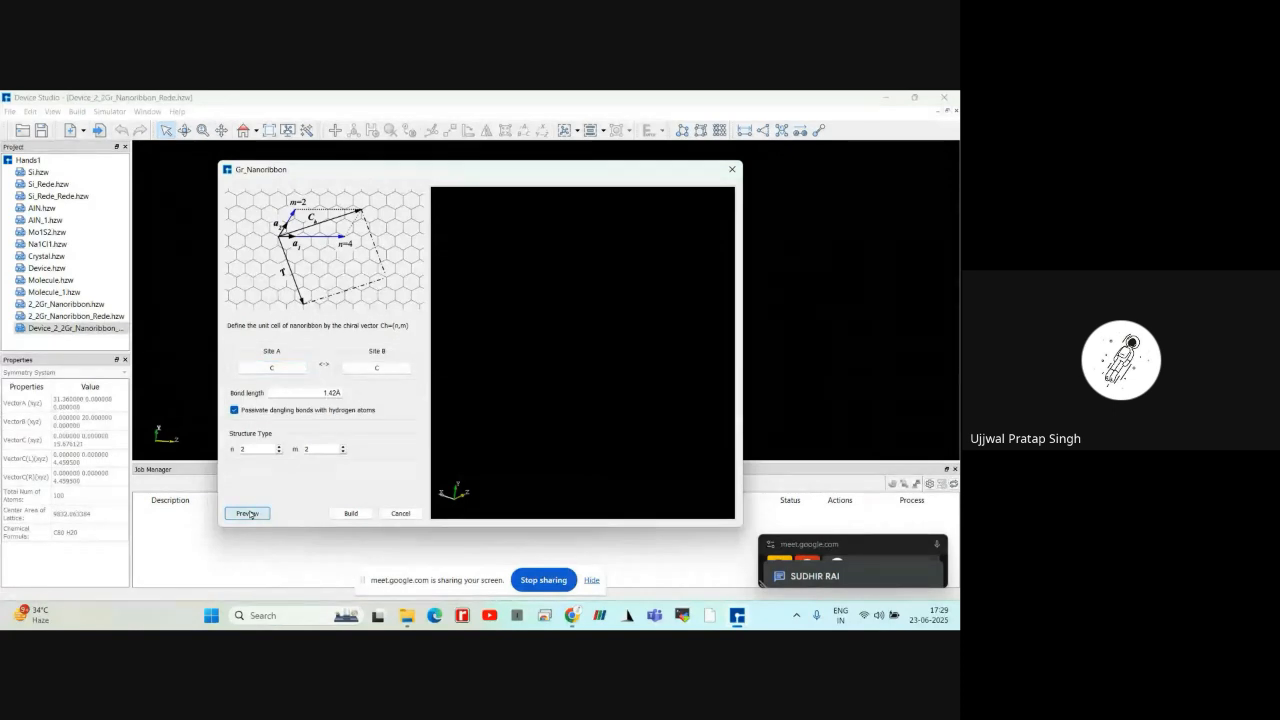
{"action": "left_click_drag", "start_coordinate": [655, 431], "coordinate": [560, 440]}
{"action": "scroll", "coordinate": [643, 399], "scroll_direction": "up", "scroll_amount": 2}
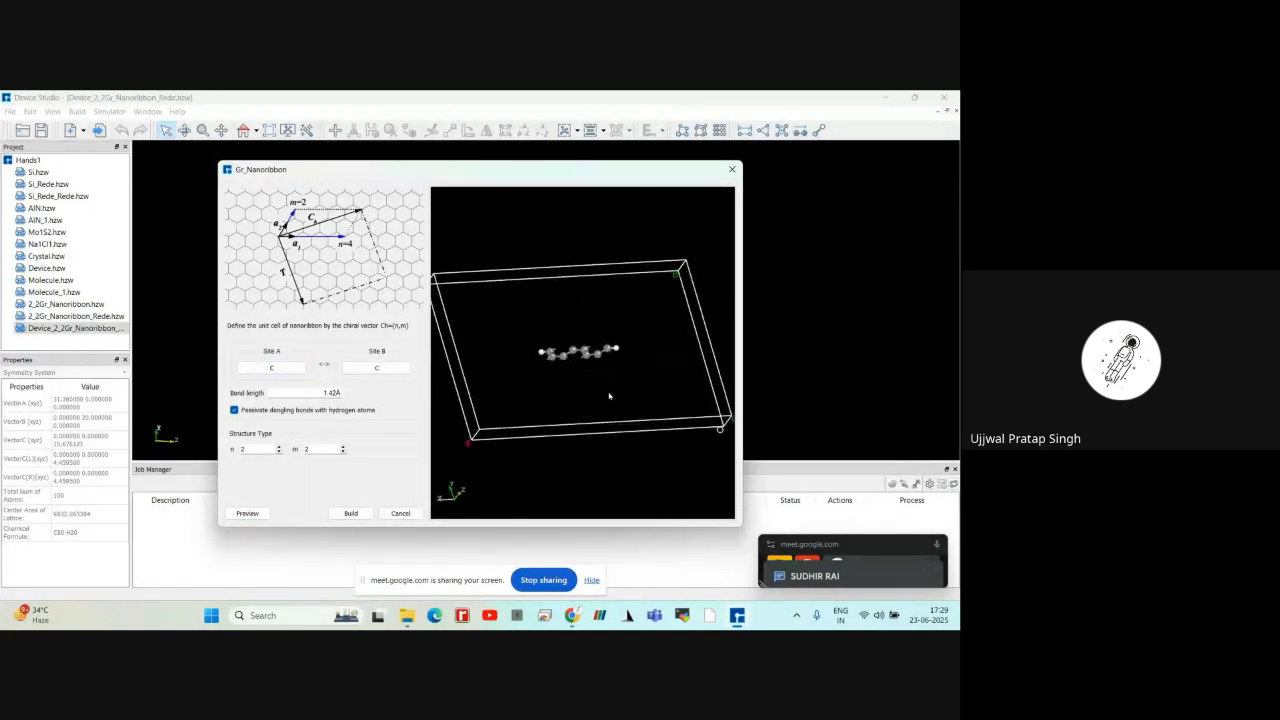
{"action": "left_click", "coordinate": [348, 514]}
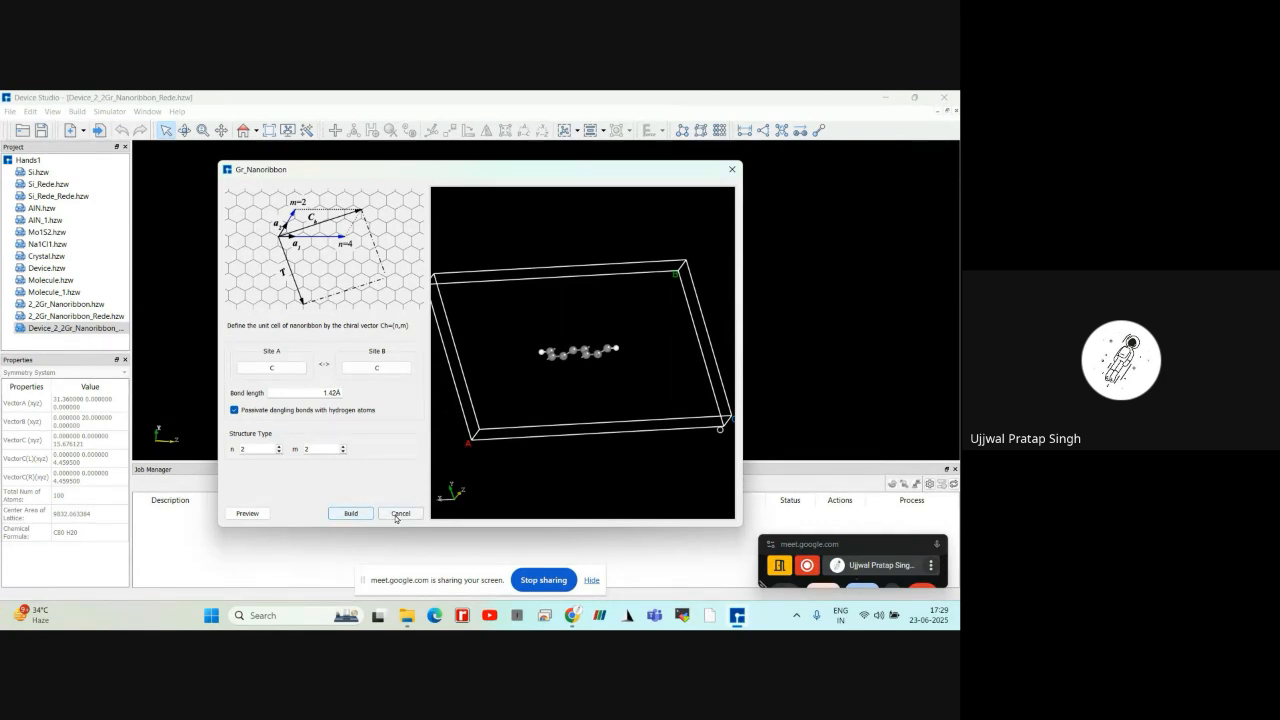
Open the 2_2Gr_Nanoribbon_Rede structure and the original 2_2Gr_Nanoribbon, and examine the original unit cell
{"action": "left_click", "coordinate": [110, 317]}
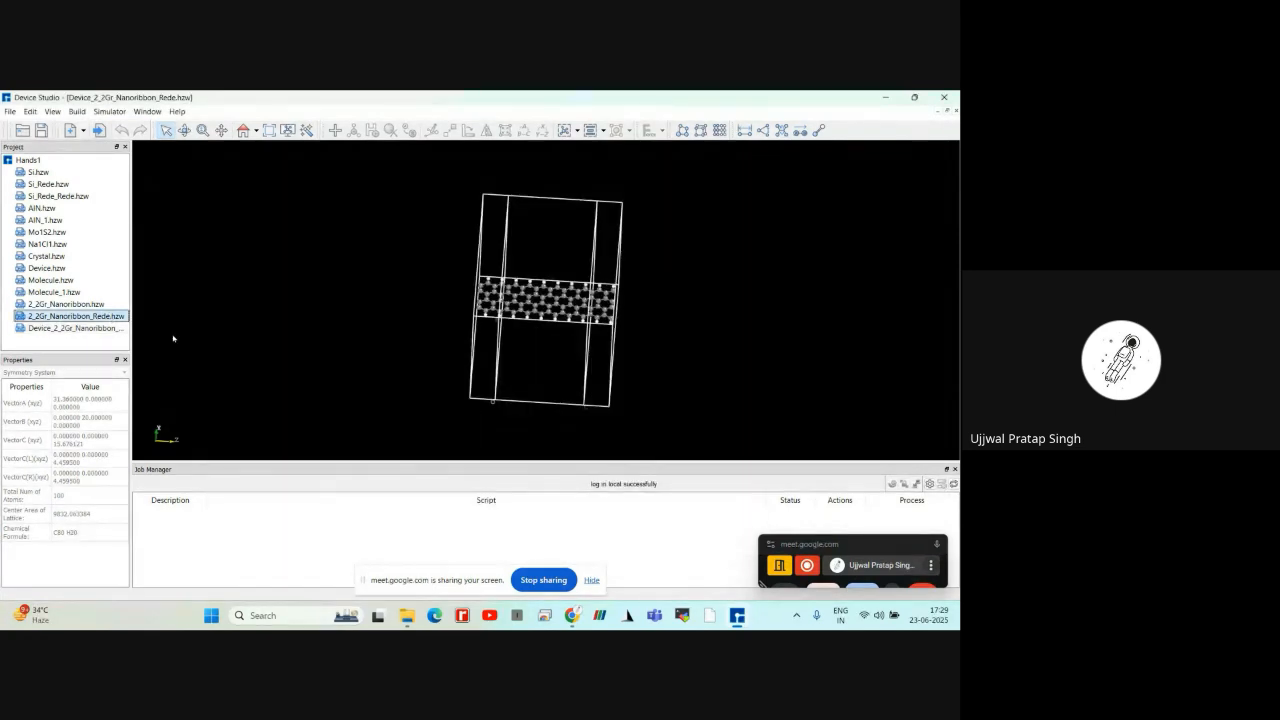
{"action": "double_click", "coordinate": [107, 317]}
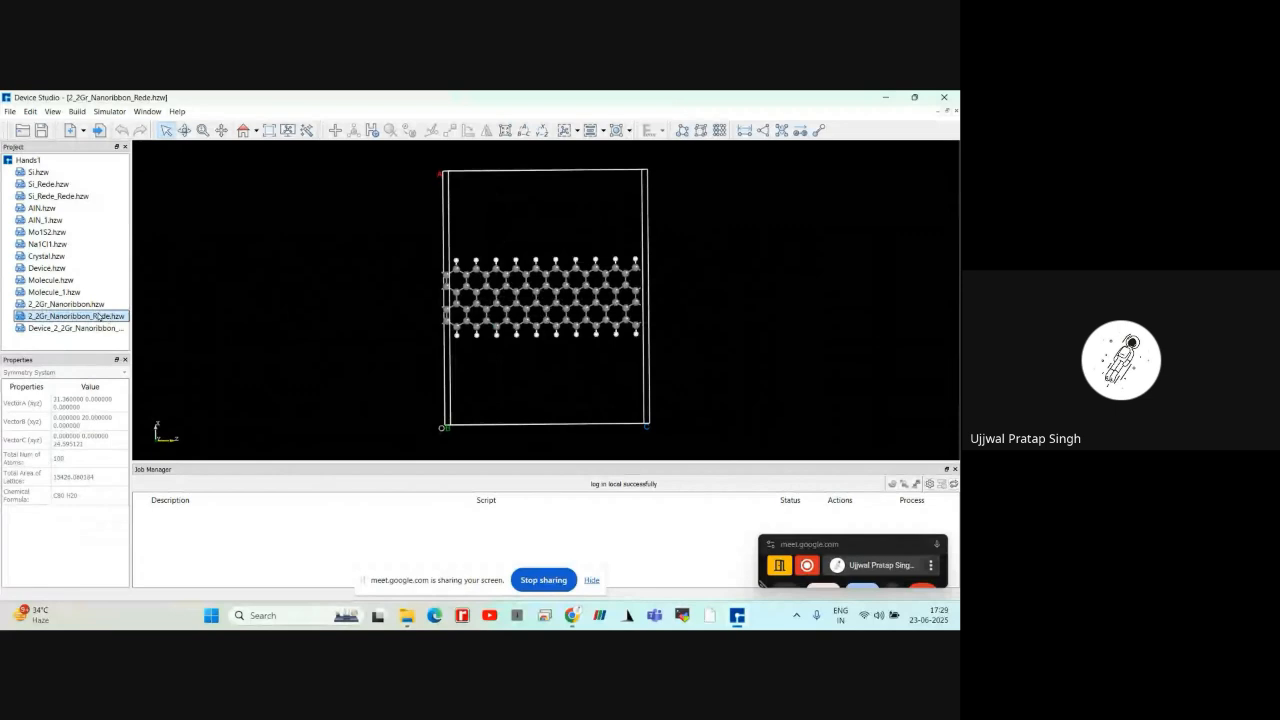
{"action": "double_click", "coordinate": [86, 305]}
{"action": "mouse_move", "coordinate": [527, 358]}
{"action": "right_mouse_down"}
{"action": "mouse_move", "coordinate": [634, 337]}
{"action": "mouse_move", "coordinate": [680, 403]}
{"action": "mouse_move", "coordinate": [822, 349]}
{"action": "mouse_move", "coordinate": [670, 378]}
{"action": "mouse_move", "coordinate": [554, 374]}
{"action": "mouse_move", "coordinate": [614, 374]}
{"action": "mouse_move", "coordinate": [862, 316]}
{"action": "mouse_move", "coordinate": [737, 391]}
{"action": "mouse_move", "coordinate": [426, 323]}
{"action": "mouse_move", "coordinate": [686, 283]}
{"action": "mouse_move", "coordinate": [520, 361]}
{"action": "mouse_move", "coordinate": [454, 217]}
{"action": "mouse_move", "coordinate": [540, 290]}
{"action": "mouse_move", "coordinate": [623, 326]}
{"action": "mouse_move", "coordinate": [322, 215]}
{"action": "mouse_move", "coordinate": [749, 303]}
{"action": "mouse_move", "coordinate": [397, 286]}
{"action": "mouse_move", "coordinate": [751, 394]}
{"action": "mouse_move", "coordinate": [524, 336]}
{"action": "right_mouse_up"}
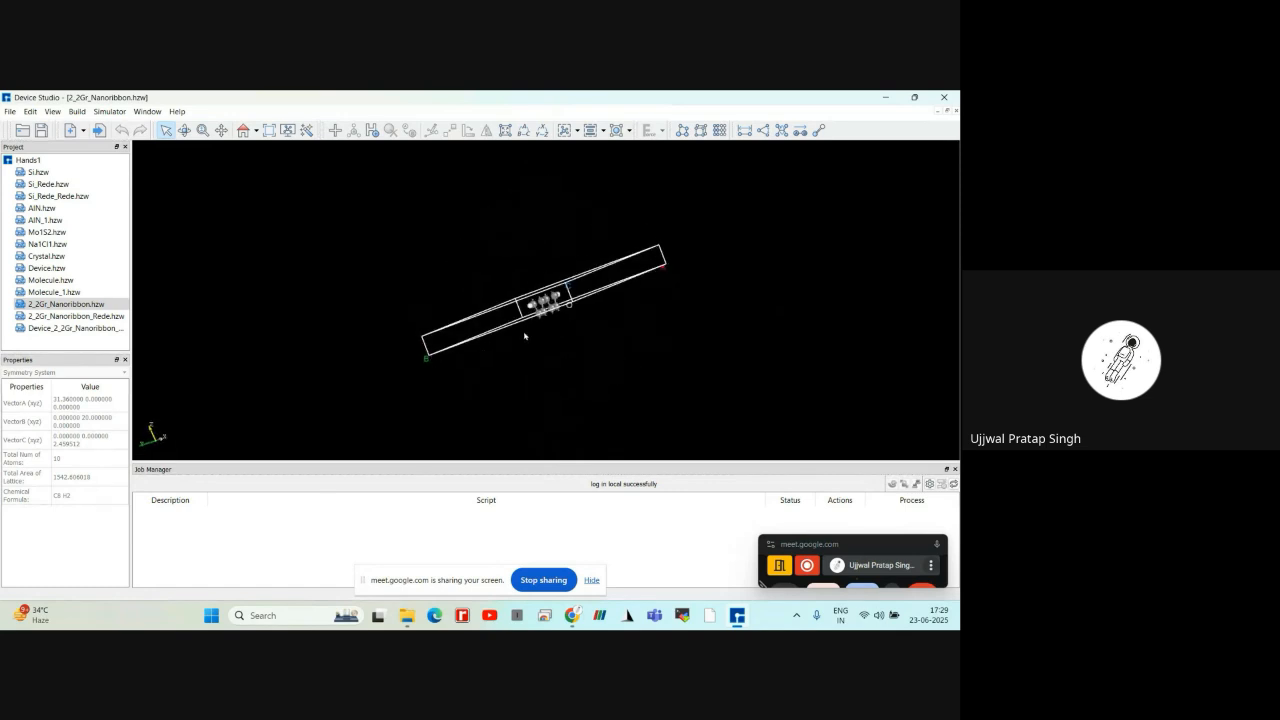
Preview the 2_2Gr_Nanoribbon crystal redefined with the w vector set to 10 along c, and close it without building
{"action": "left_click", "coordinate": [77, 114]}
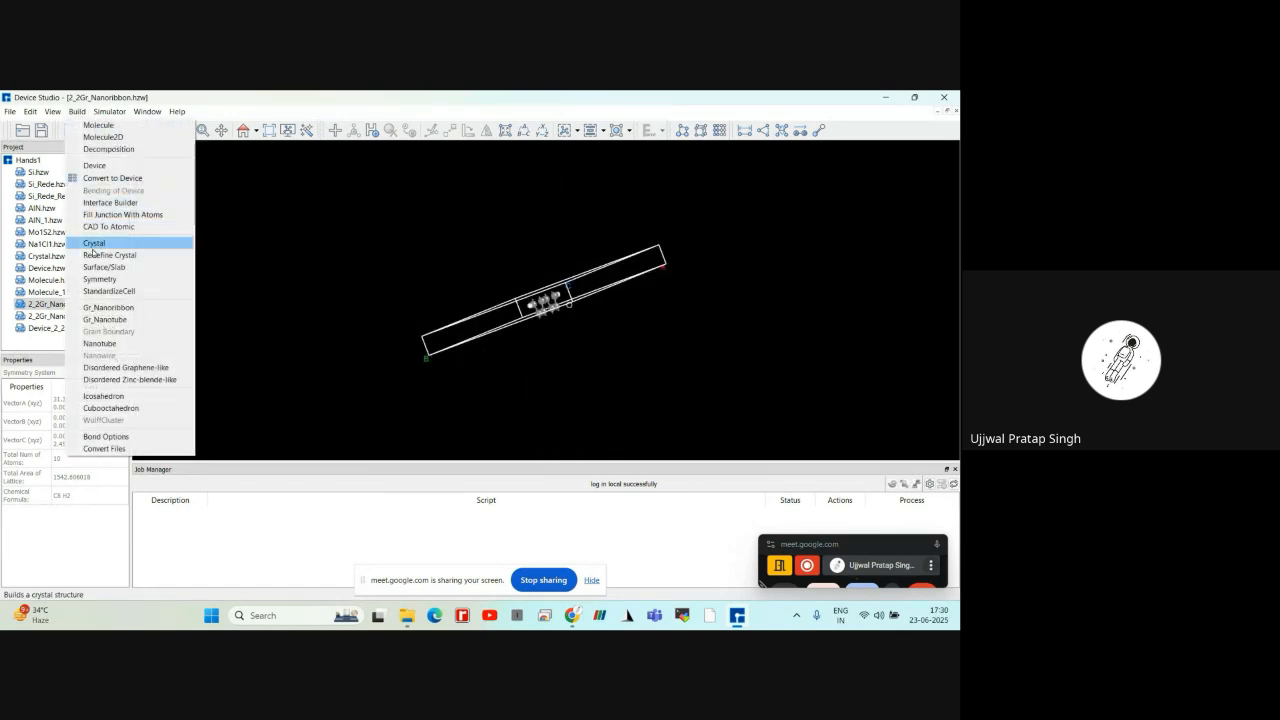
{"action": "left_click", "coordinate": [94, 257]}
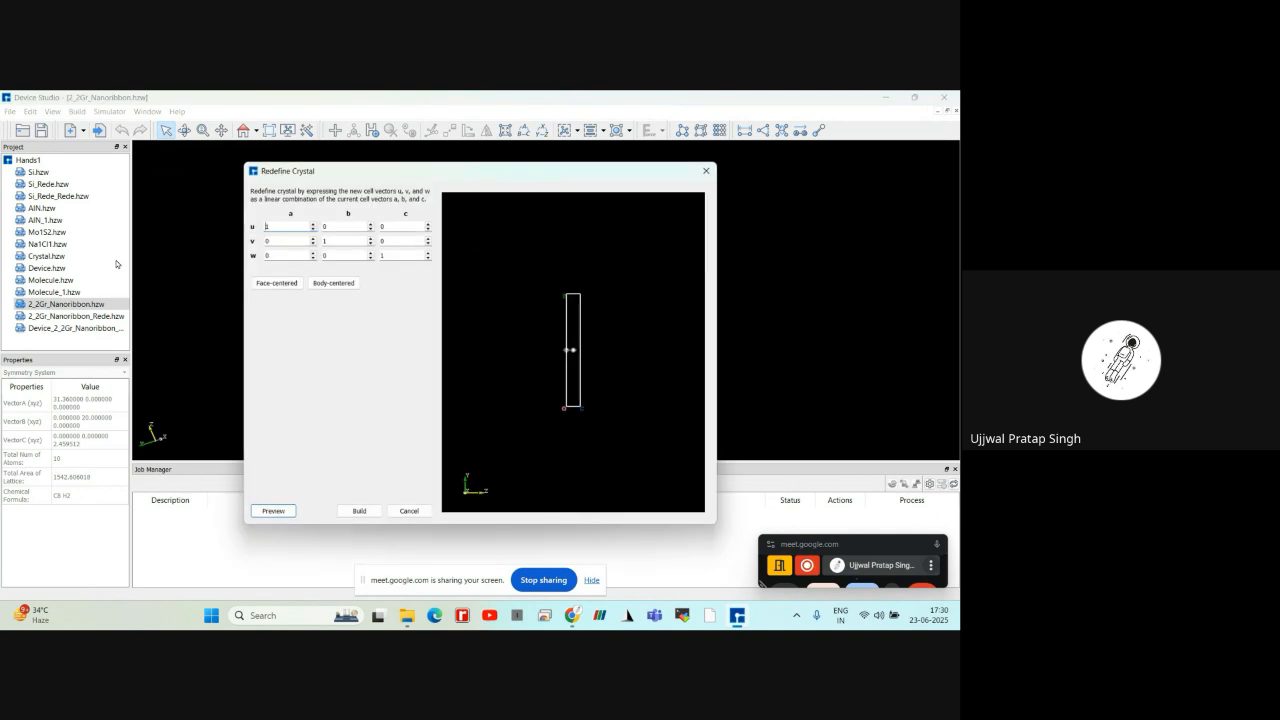
{"action": "left_click", "coordinate": [392, 256]}
{"action": "type", "text": "0"}
{"action": "left_click", "coordinate": [273, 511]}
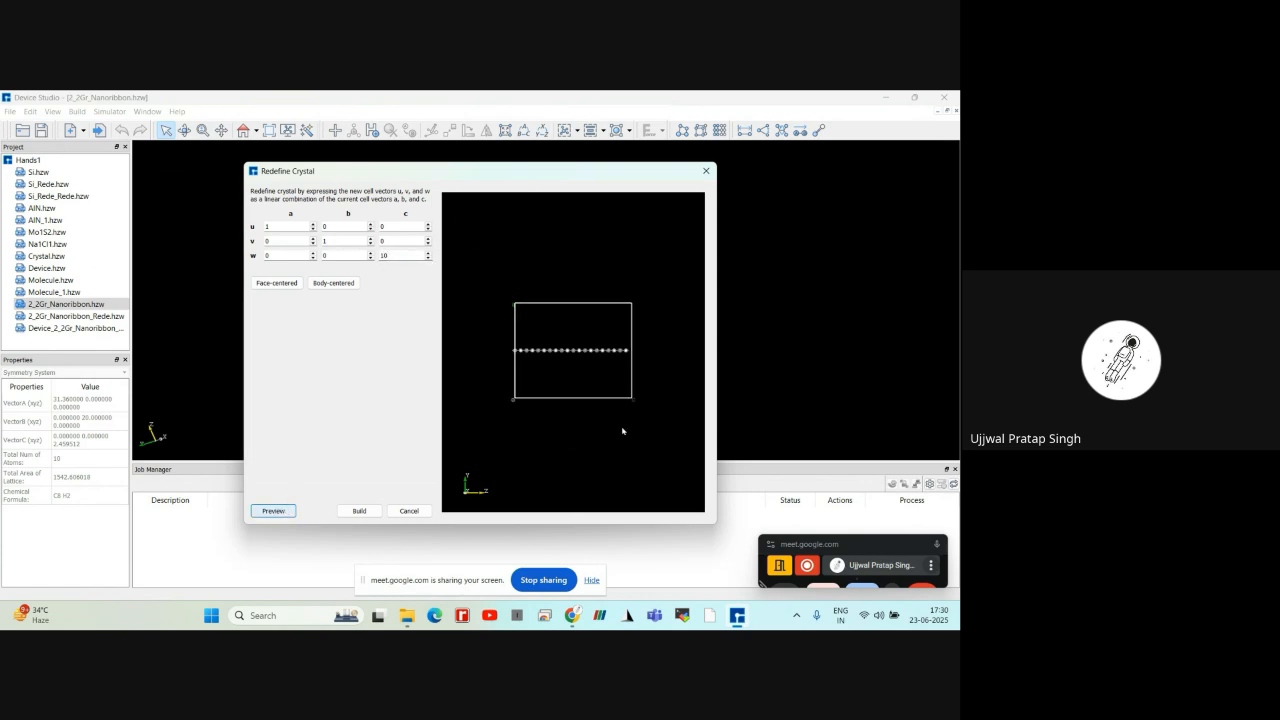
{"action": "left_click_drag", "start_coordinate": [663, 343], "coordinate": [624, 346]}
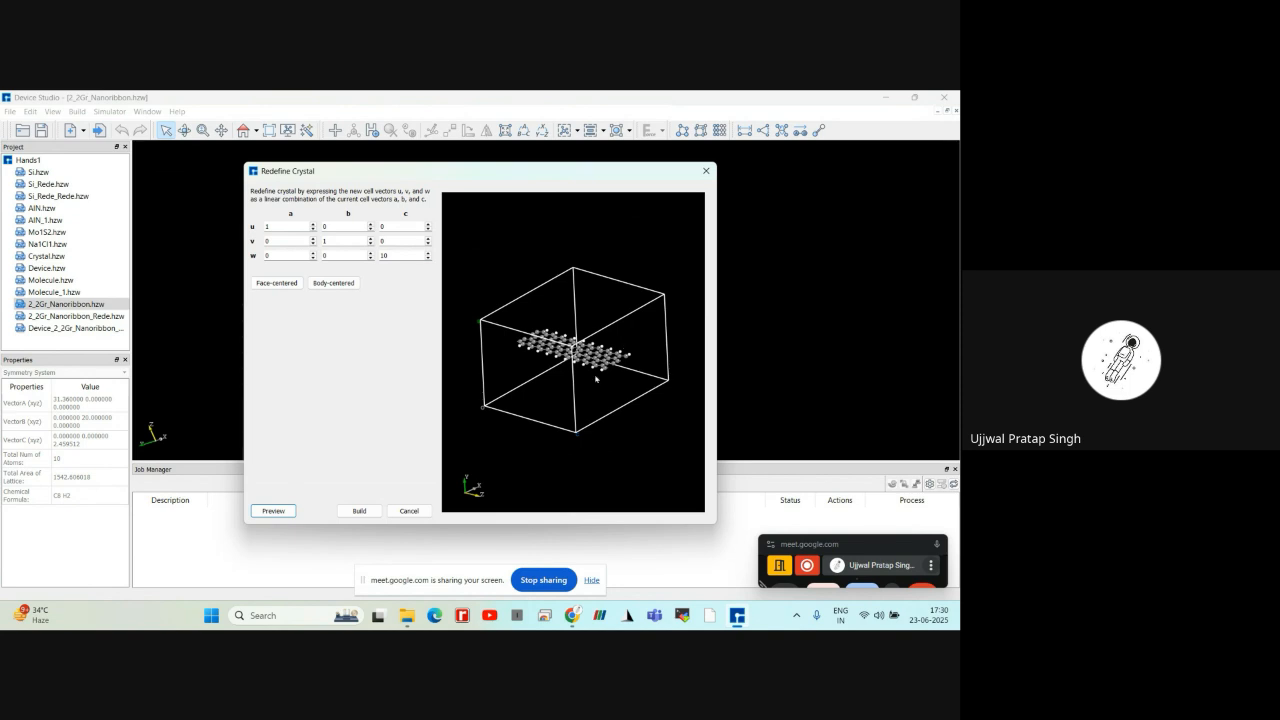
{"action": "left_click", "coordinate": [407, 512]}
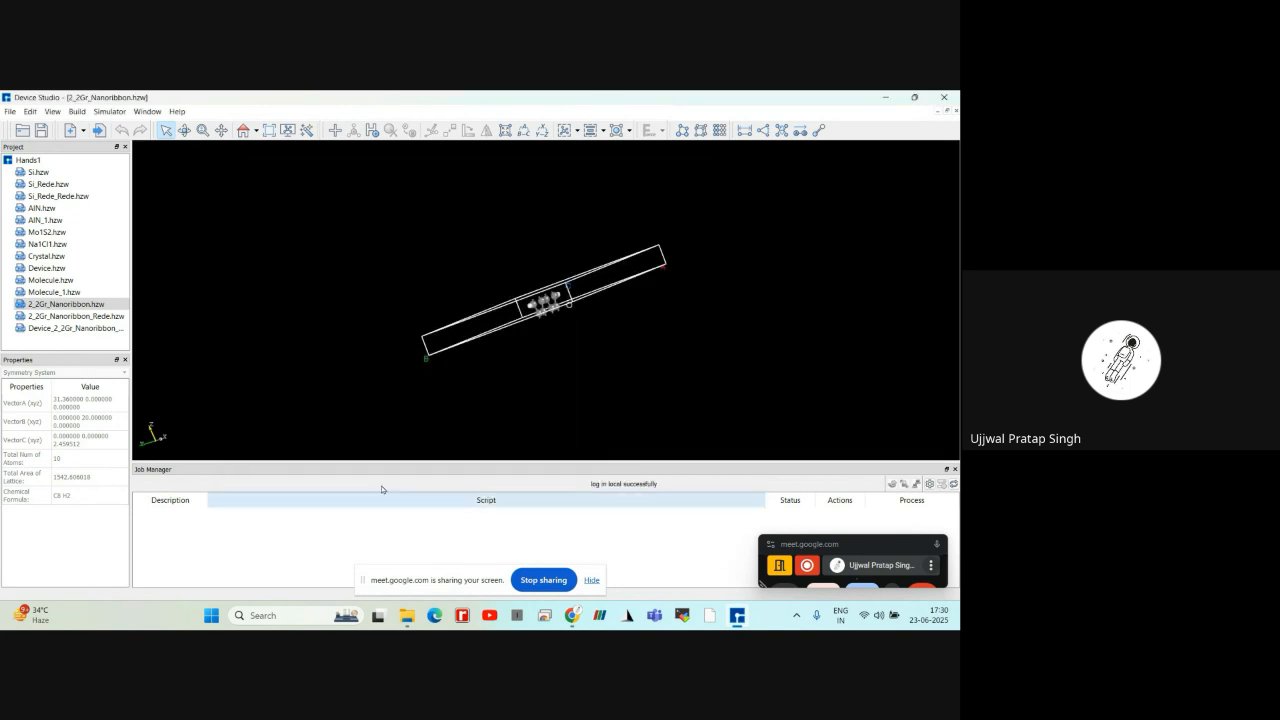
Open 2_2Gr_Nanoribbon_Rede and preview its conversion to a device with left and right electrodes enabled
{"action": "left_click", "coordinate": [100, 316]}
{"action": "double_click", "coordinate": [100, 316]}
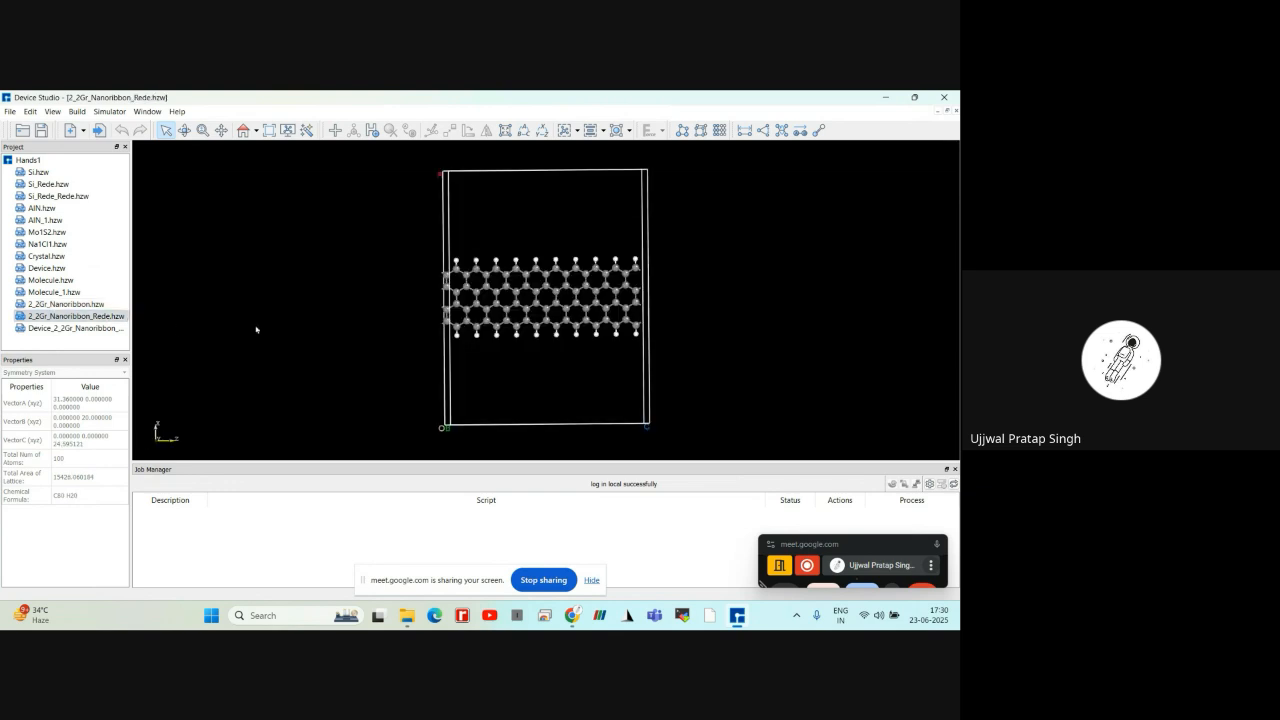
{"action": "left_click", "coordinate": [719, 131]}
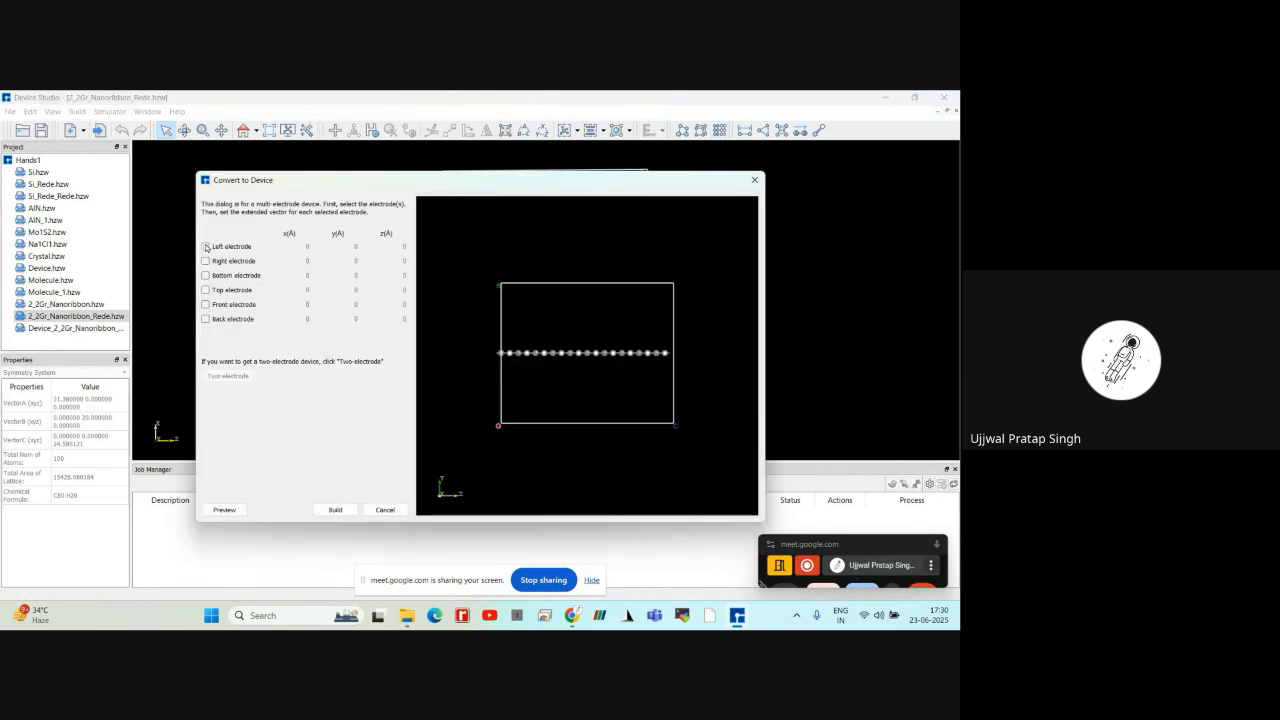
{"action": "left_click", "coordinate": [205, 246]}
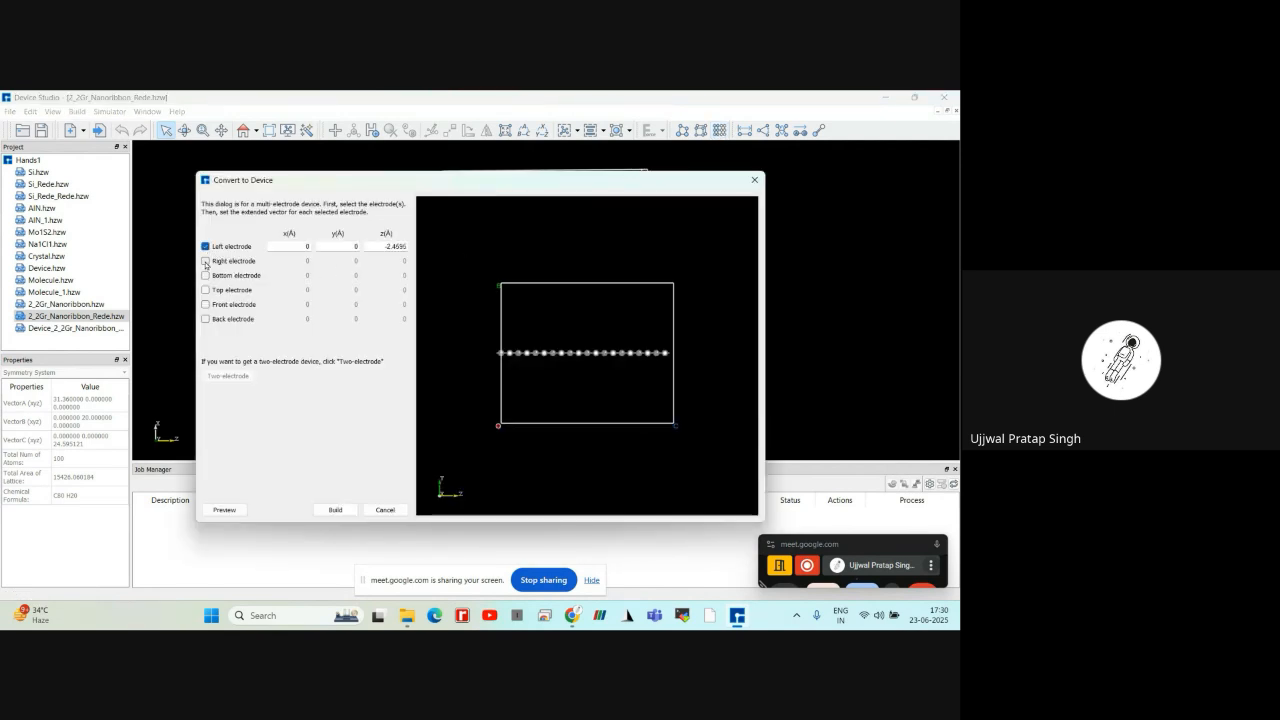
{"action": "left_click", "coordinate": [205, 261]}
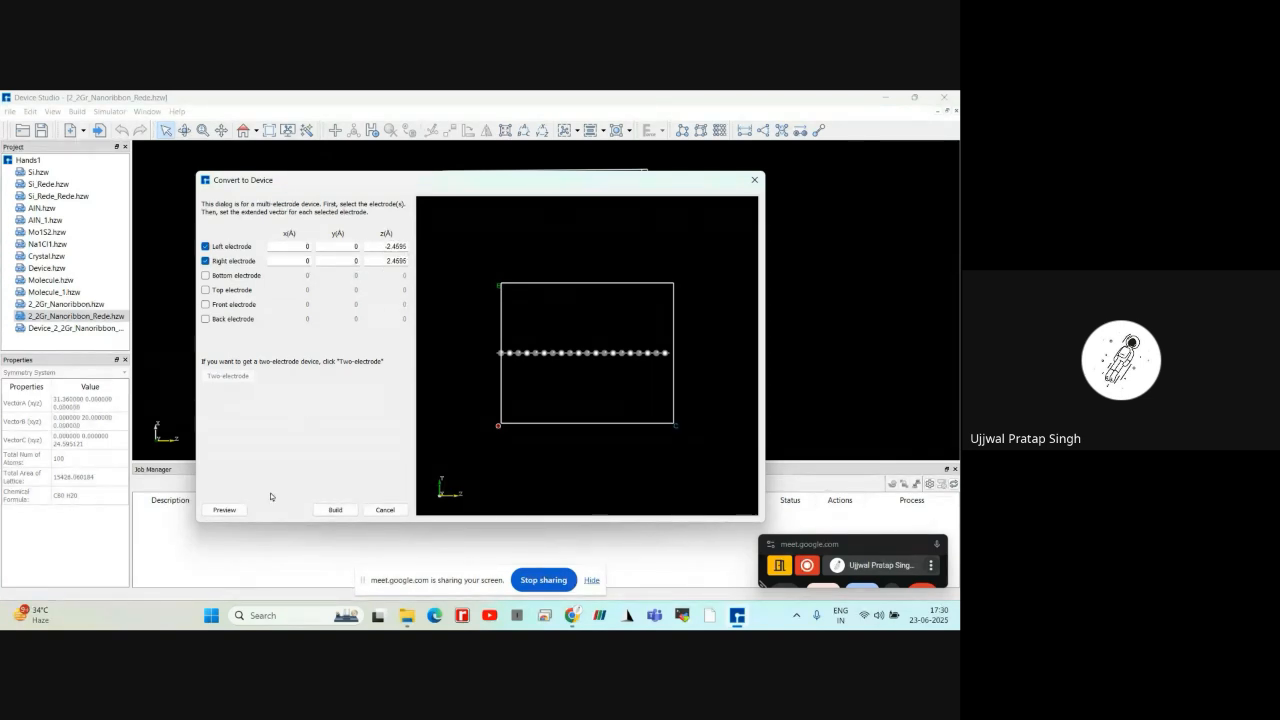
{"action": "left_click", "coordinate": [224, 510]}
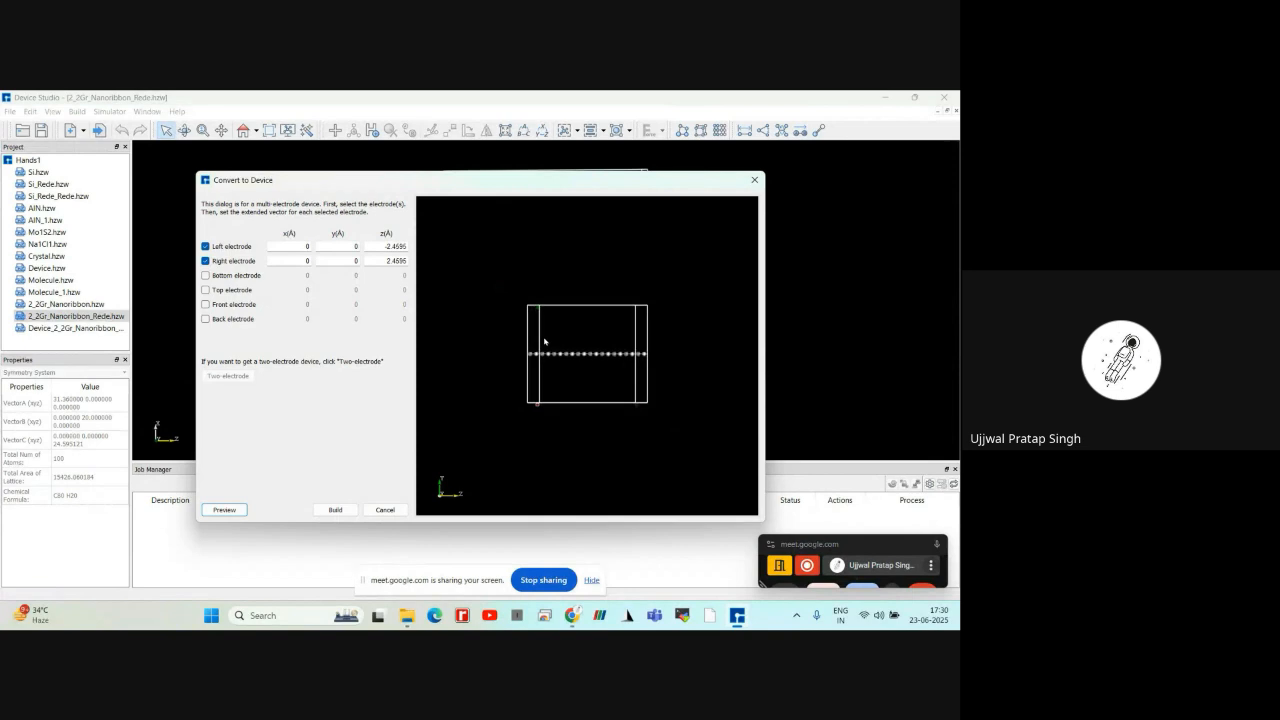
{"action": "left_click_drag", "start_coordinate": [554, 375], "coordinate": [510, 425]}
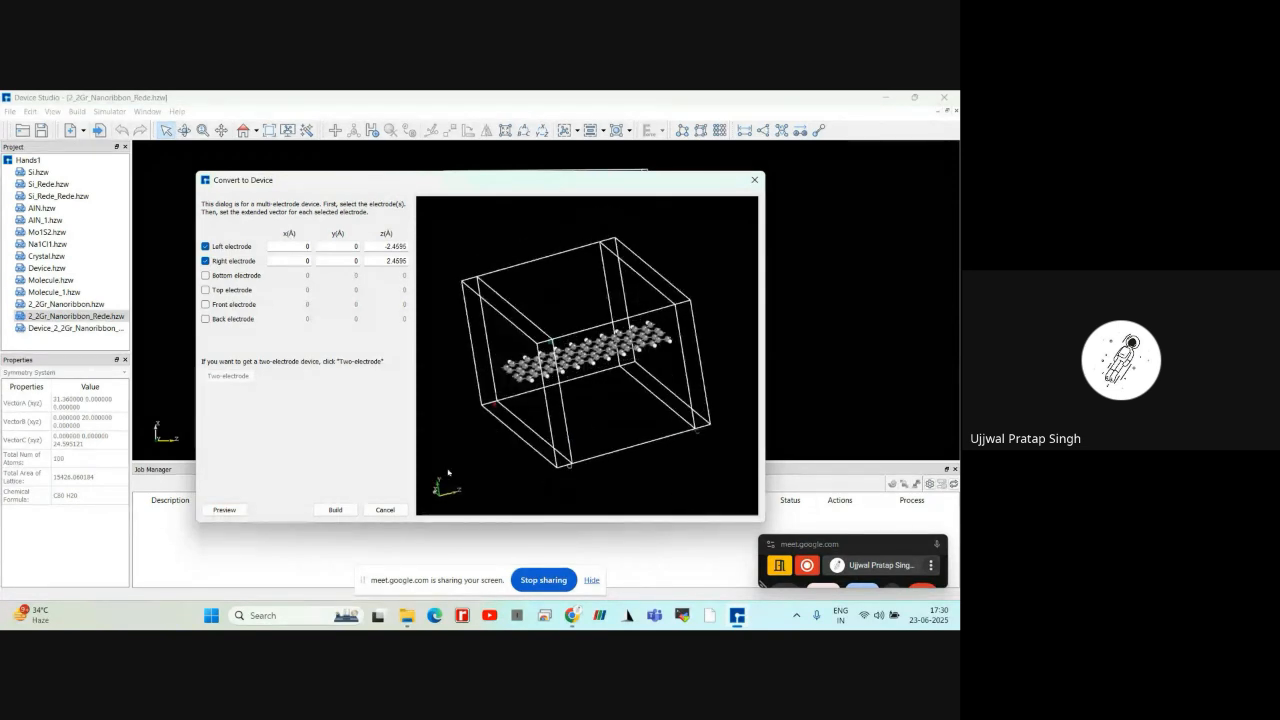
{"action": "left_click", "coordinate": [335, 510]}
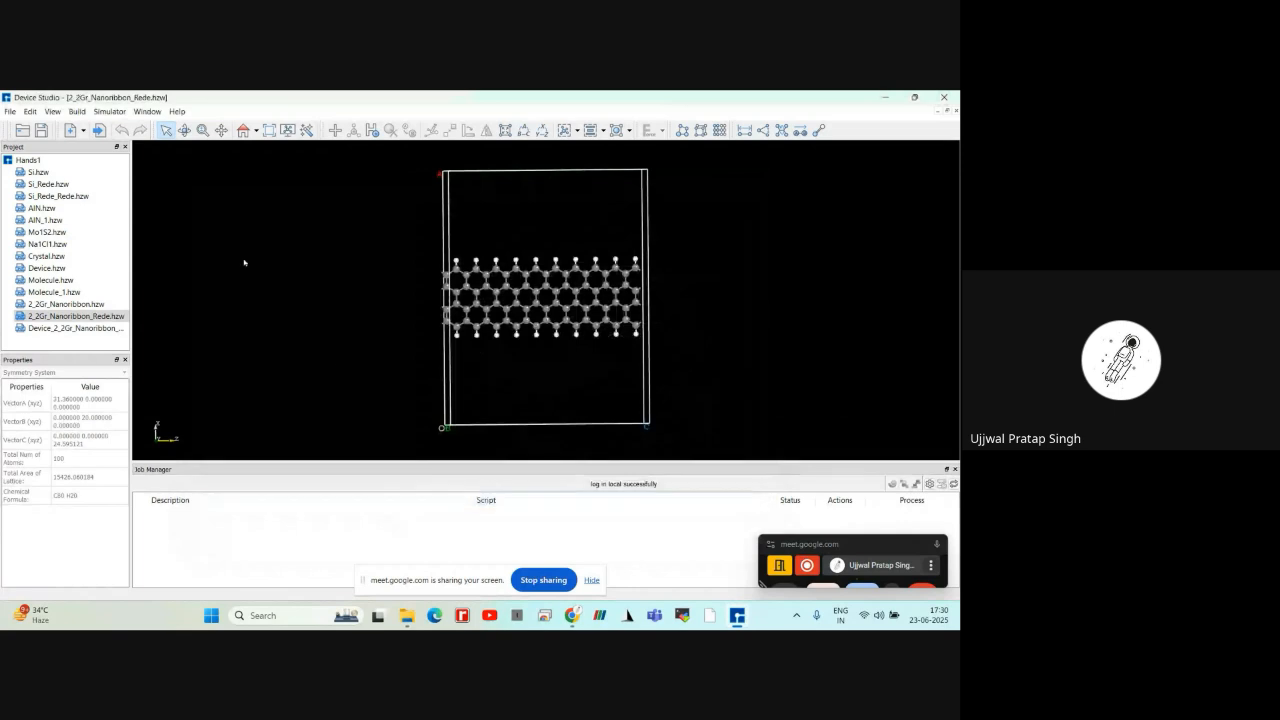
Open the Device_2_2Gr_Nanoribbon_Rede structure to view the two-electrode device
{"action": "left_click", "coordinate": [105, 328]}
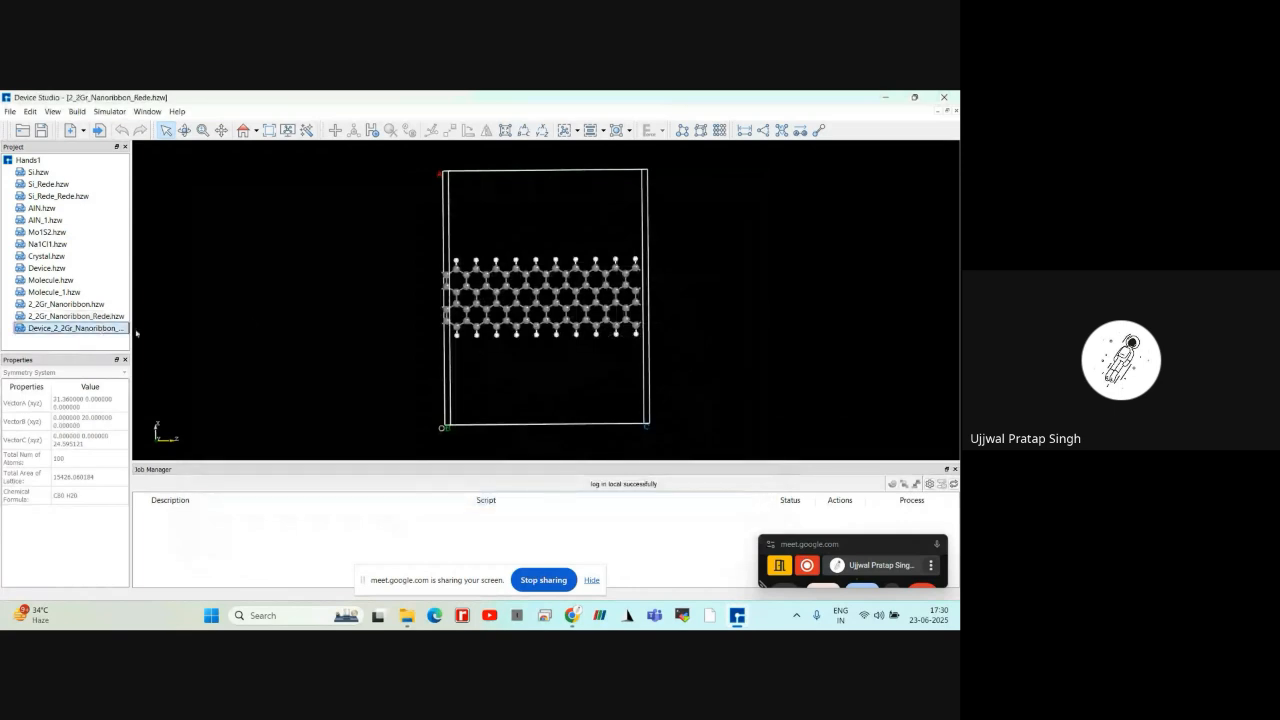
{"action": "double_click", "coordinate": [60, 333]}
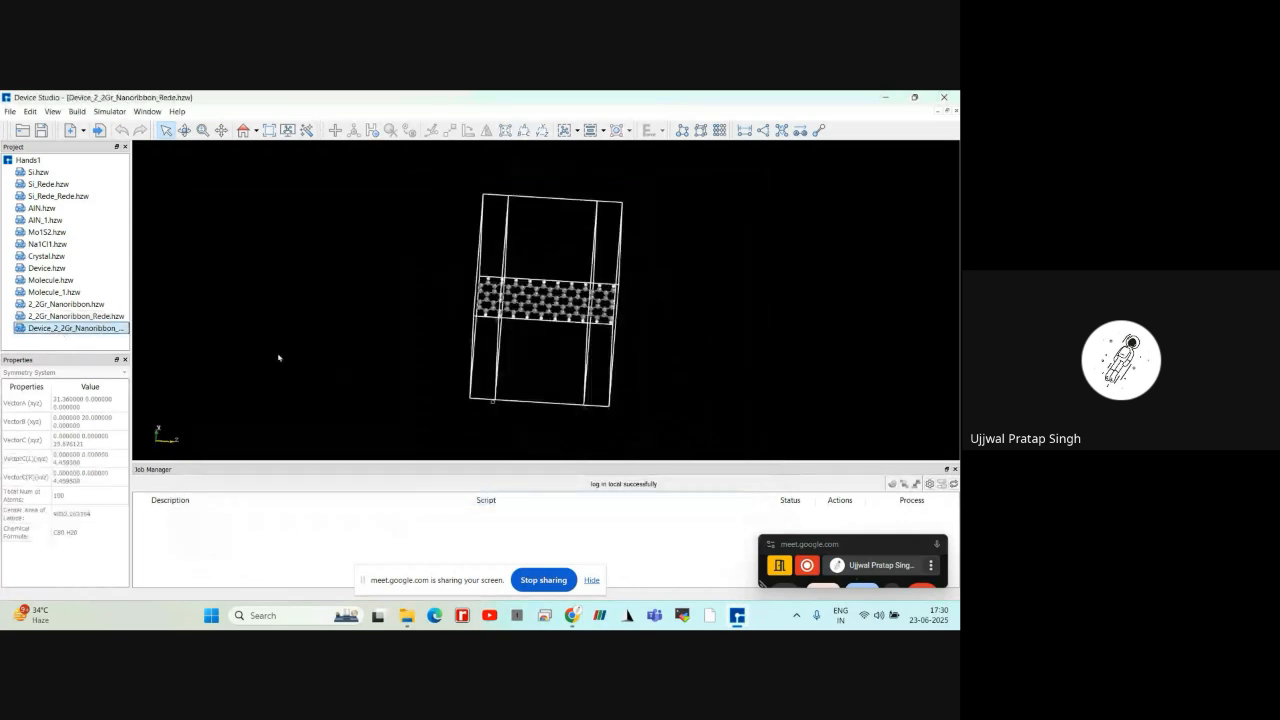
{"action": "left_click", "coordinate": [279, 358]}
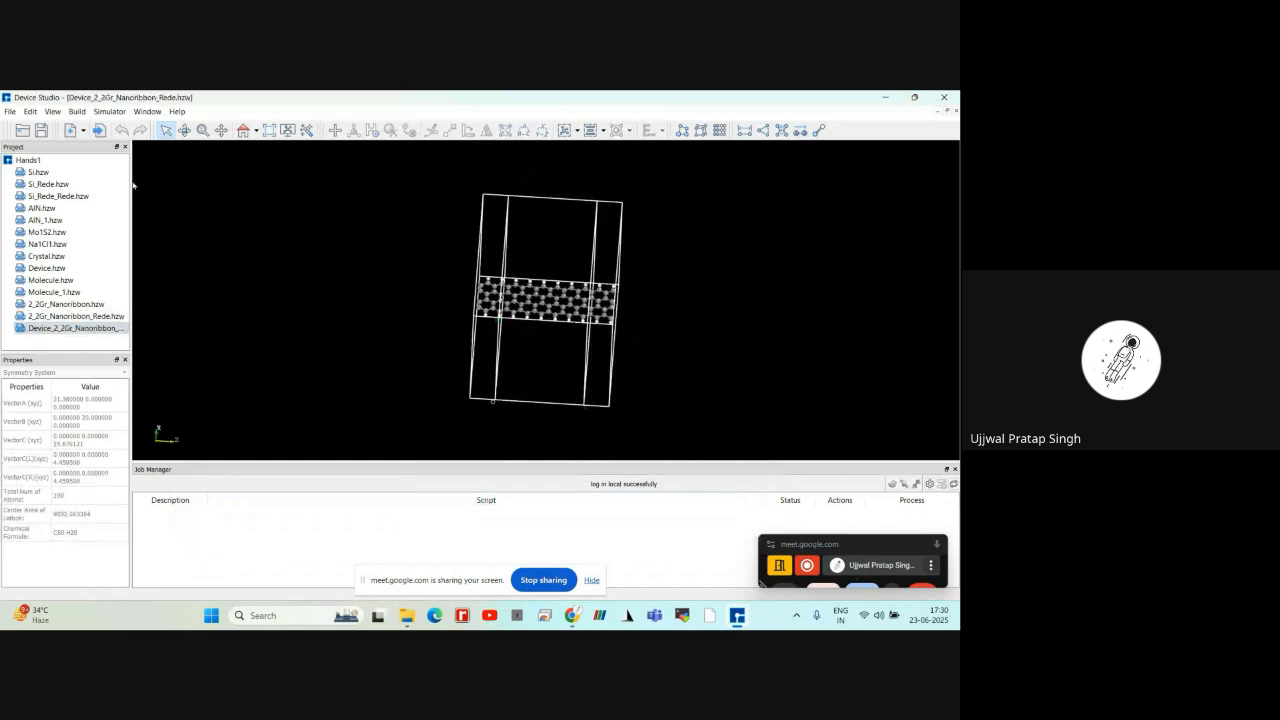
Start a Gr_Nanotube structure and confirm carbon as the Site A element
{"action": "left_click", "coordinate": [77, 111]}
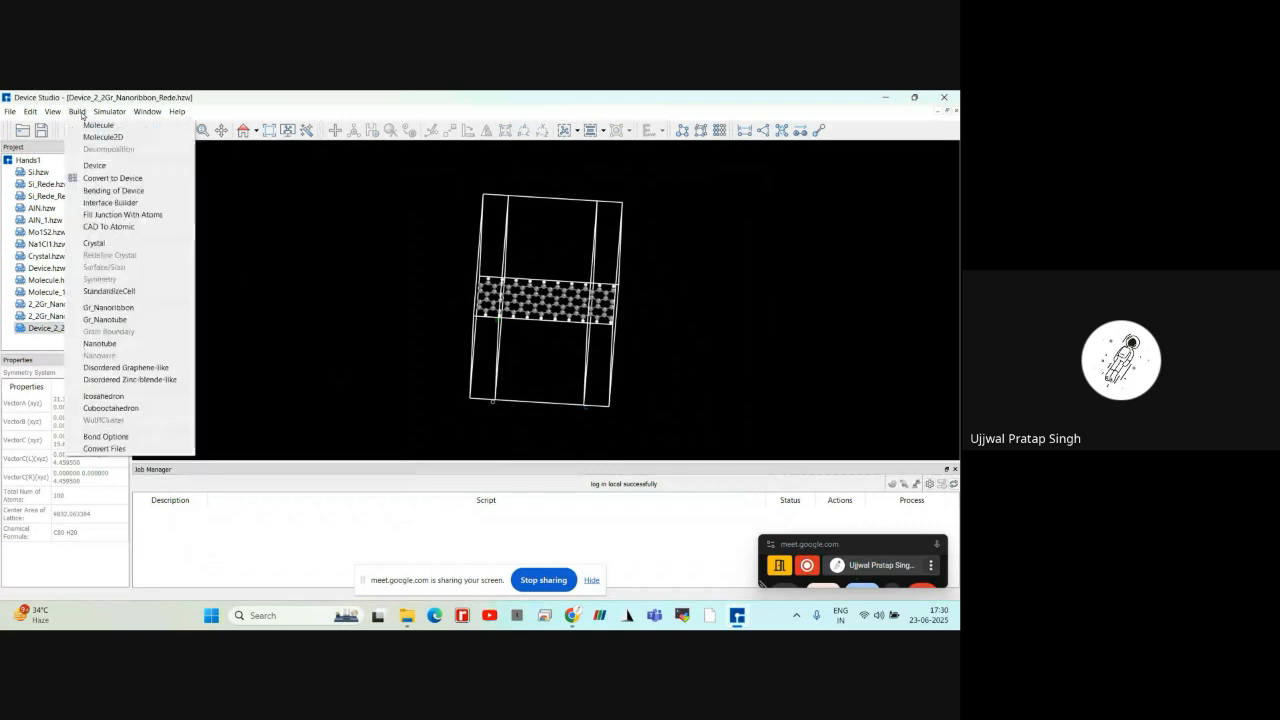
{"action": "left_click", "coordinate": [103, 320]}
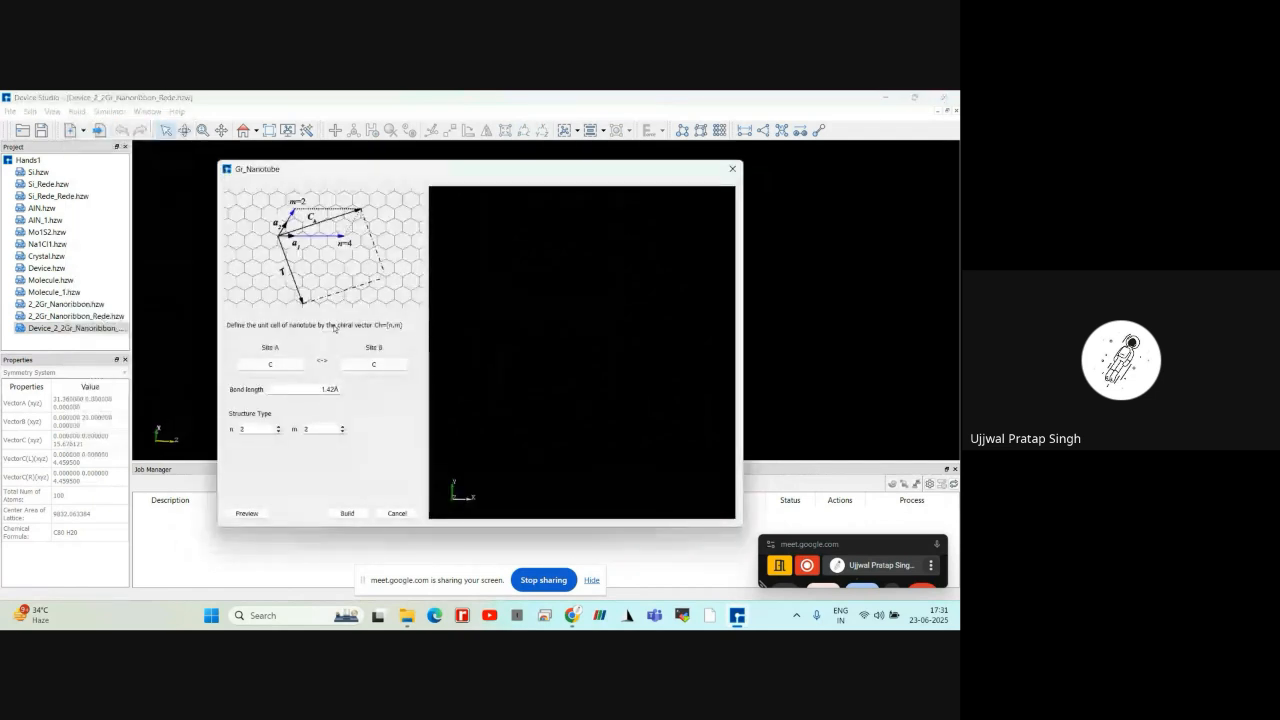
{"action": "left_click", "coordinate": [281, 365]}
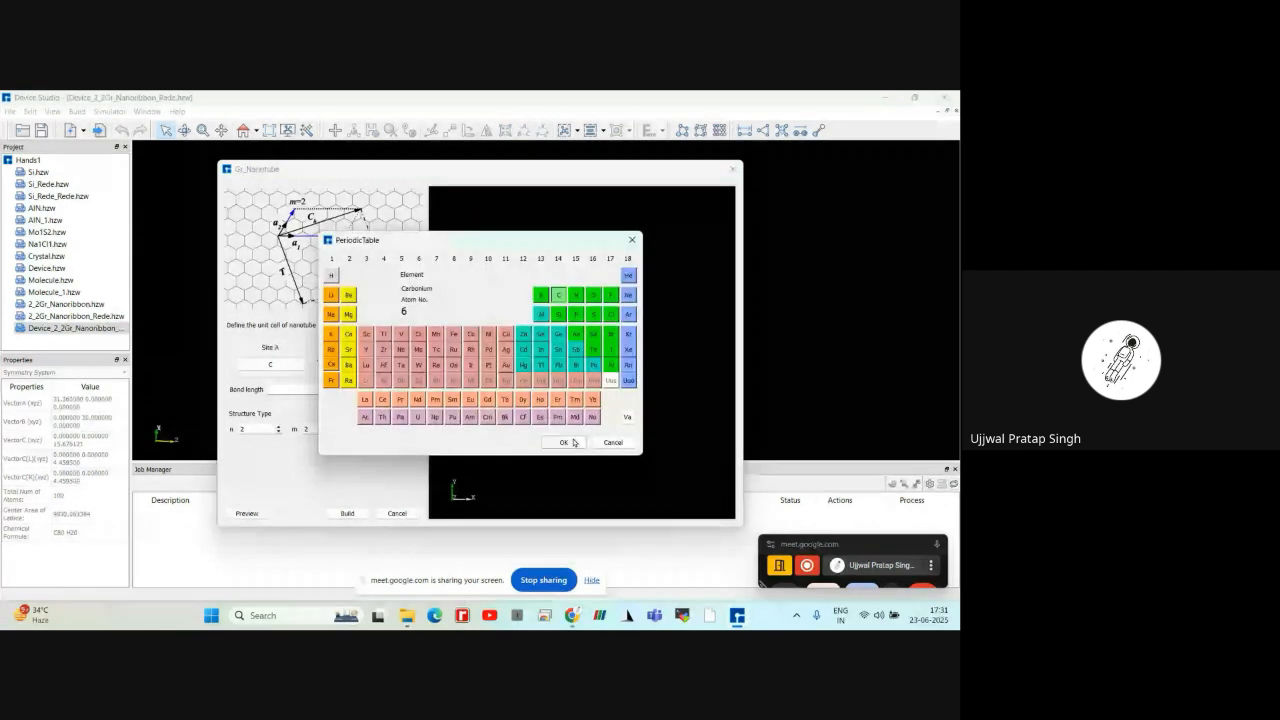
{"action": "left_click", "coordinate": [574, 442]}
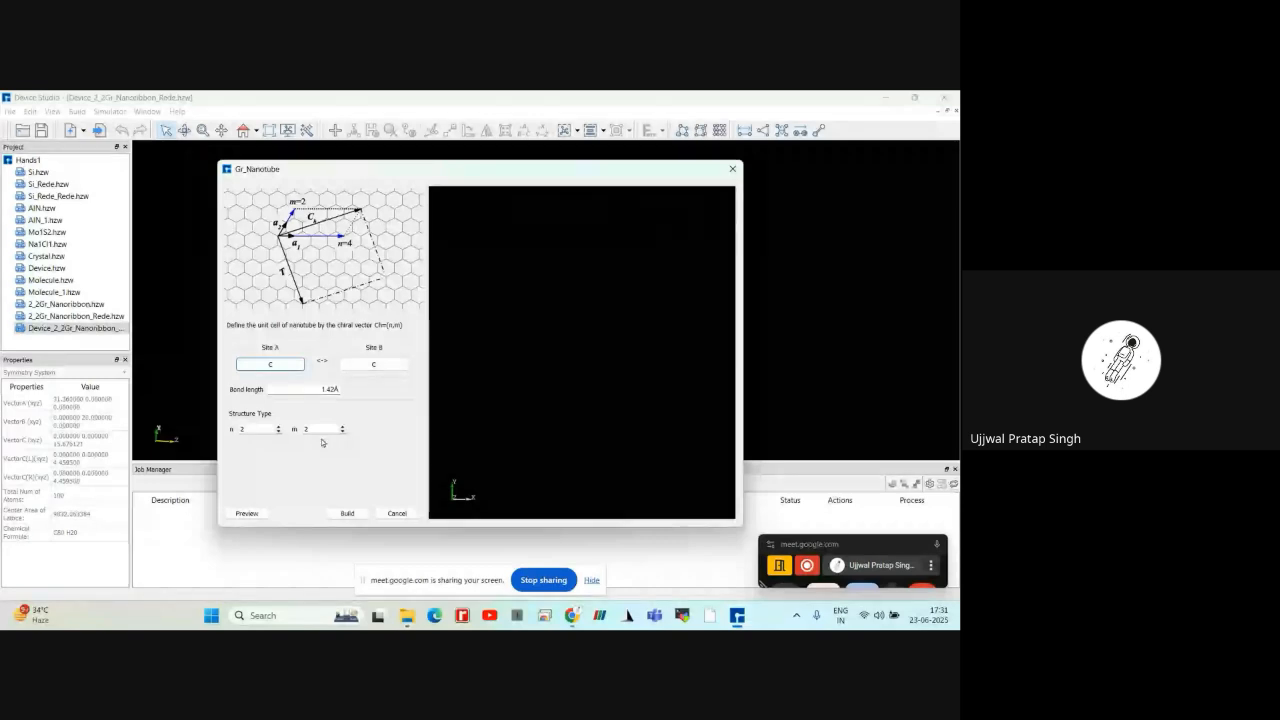
Set the nanotube's n and m indices to 3, preview the structure, and build it
{"action": "left_click", "coordinate": [251, 428]}
{"action": "key", "text": "BackSpace"}
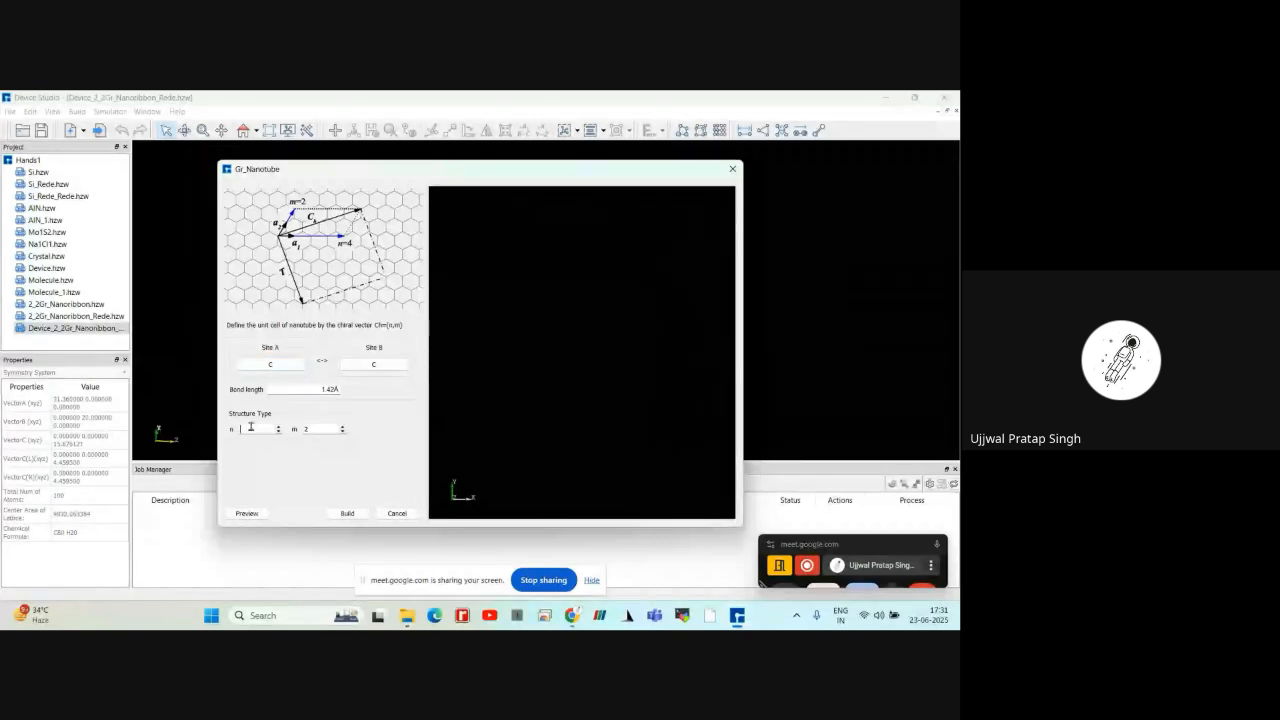
{"action": "type", "text": "3"}
{"action": "left_click", "coordinate": [314, 428]}
{"action": "key", "text": "BackSpace"}
{"action": "type", "text": "3"}
{"action": "left_click", "coordinate": [247, 513]}
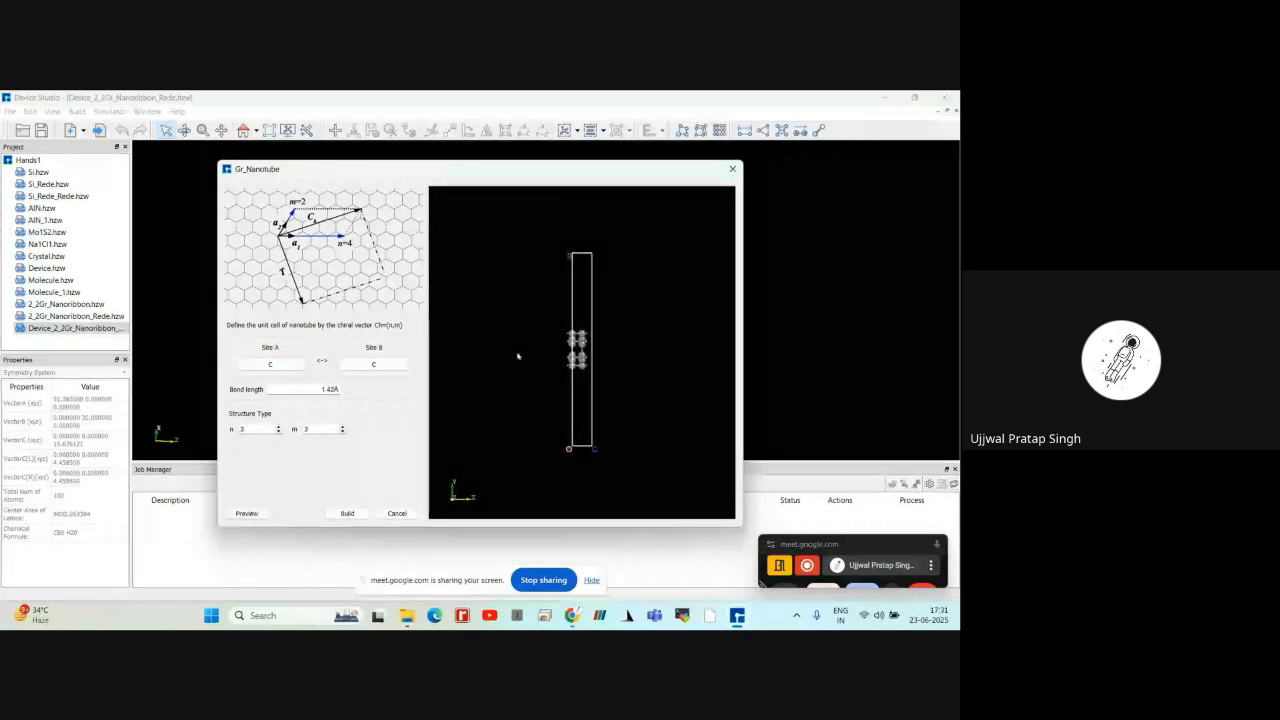
{"action": "left_click_drag", "start_coordinate": [518, 356], "coordinate": [605, 375]}
{"action": "left_click", "coordinate": [350, 512]}
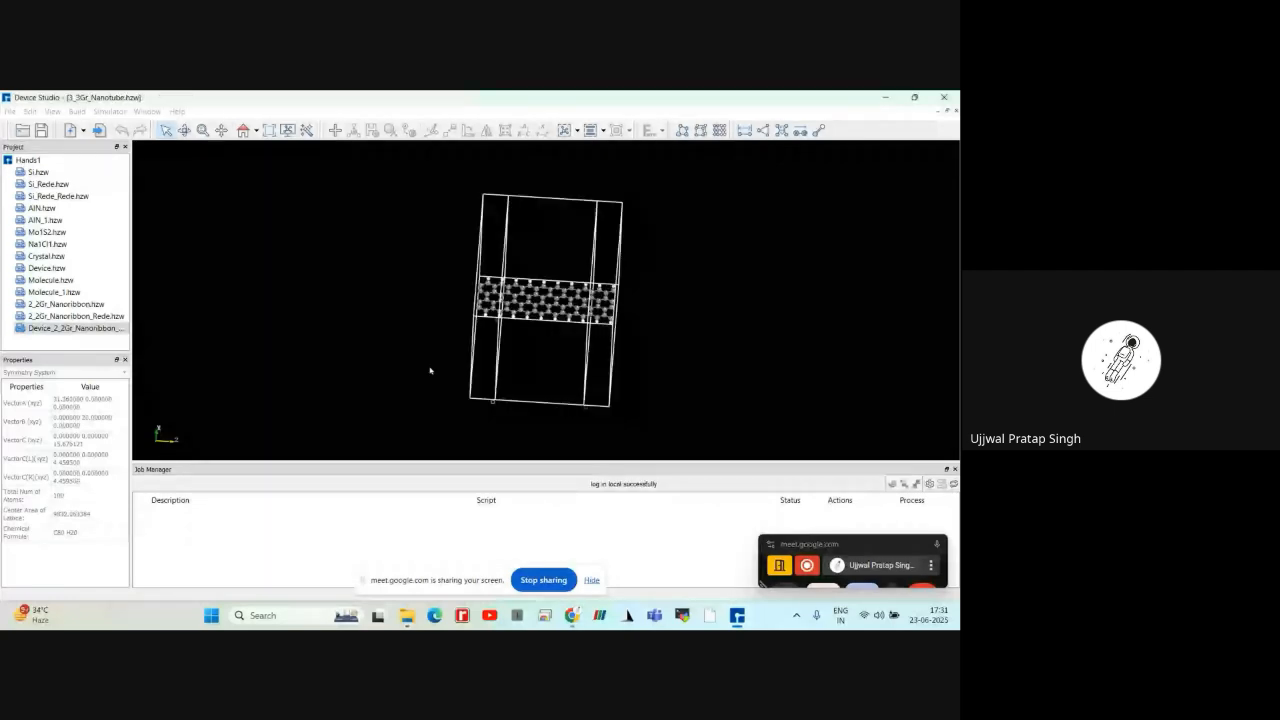
Redefine the 3_3Gr_Nanotube crystal with 10 repeats along c for the w vector, preview it, and build the extended nanotube
{"action": "left_click_drag", "start_coordinate": [540, 356], "coordinate": [491, 323]}
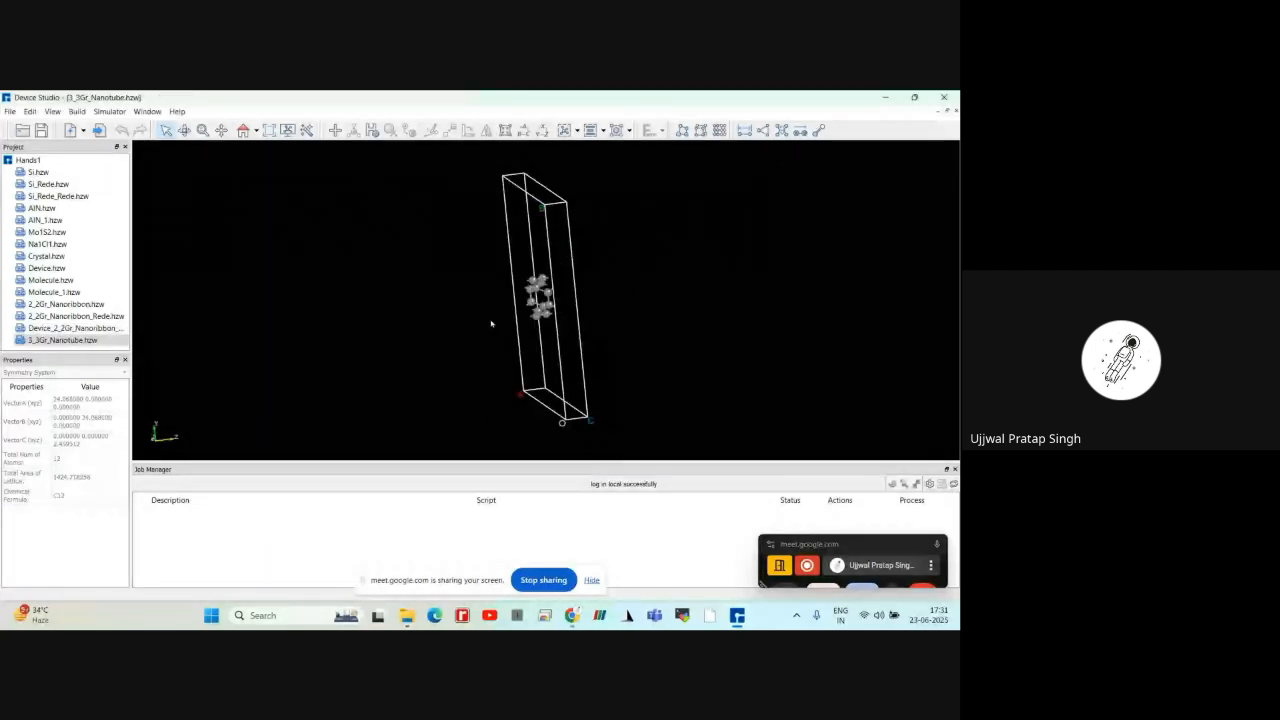
{"action": "left_click", "coordinate": [80, 112]}
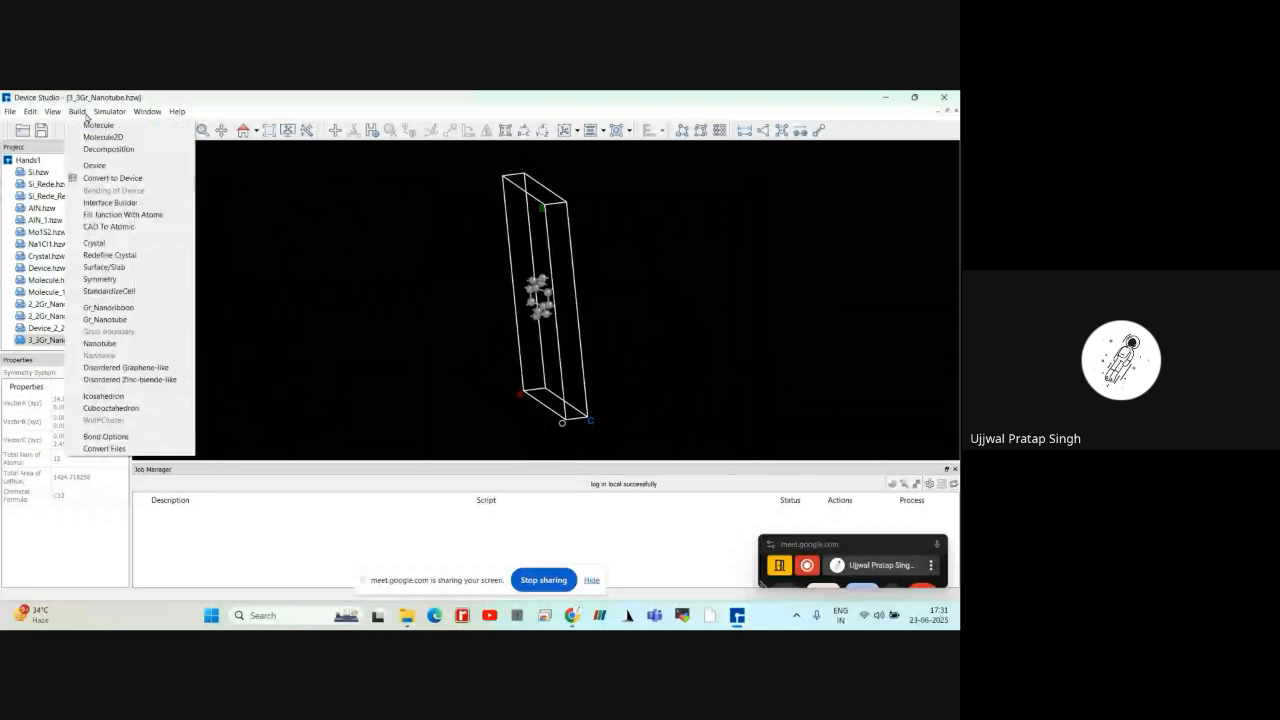
{"action": "left_click", "coordinate": [101, 254]}
{"action": "left_click", "coordinate": [393, 255]}
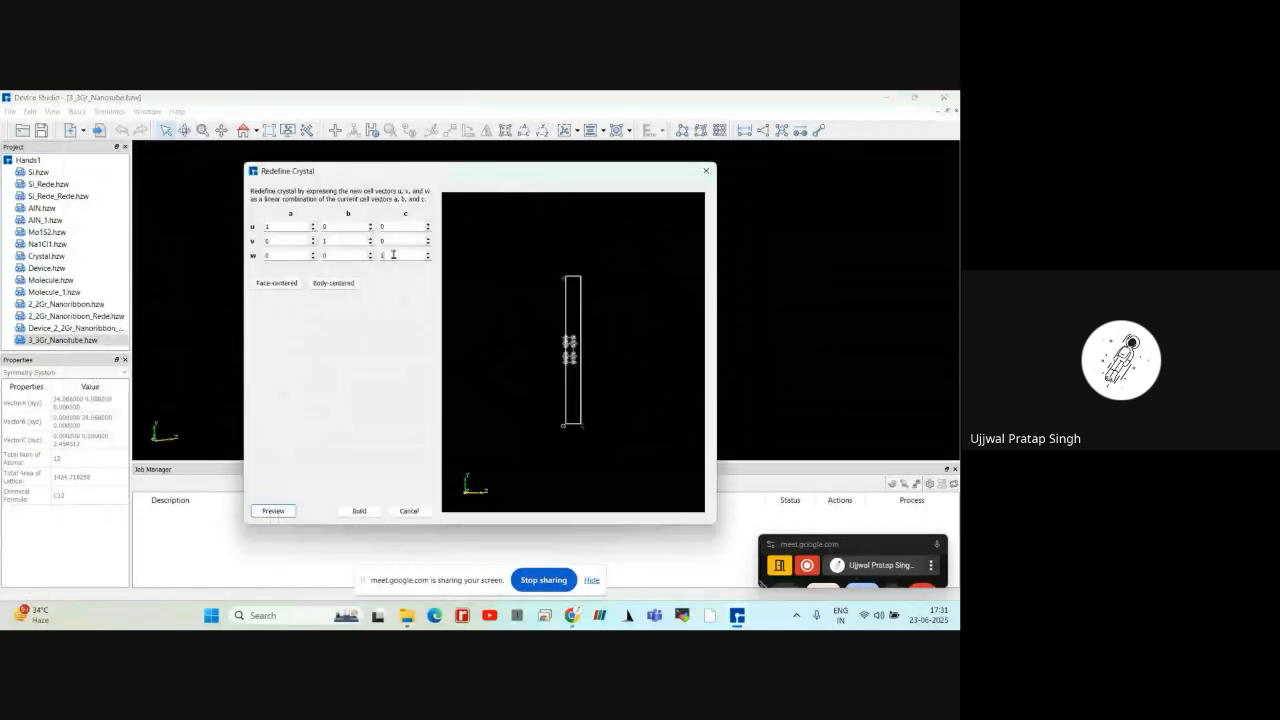
{"action": "type", "text": "0"}
{"action": "left_click", "coordinate": [292, 509]}
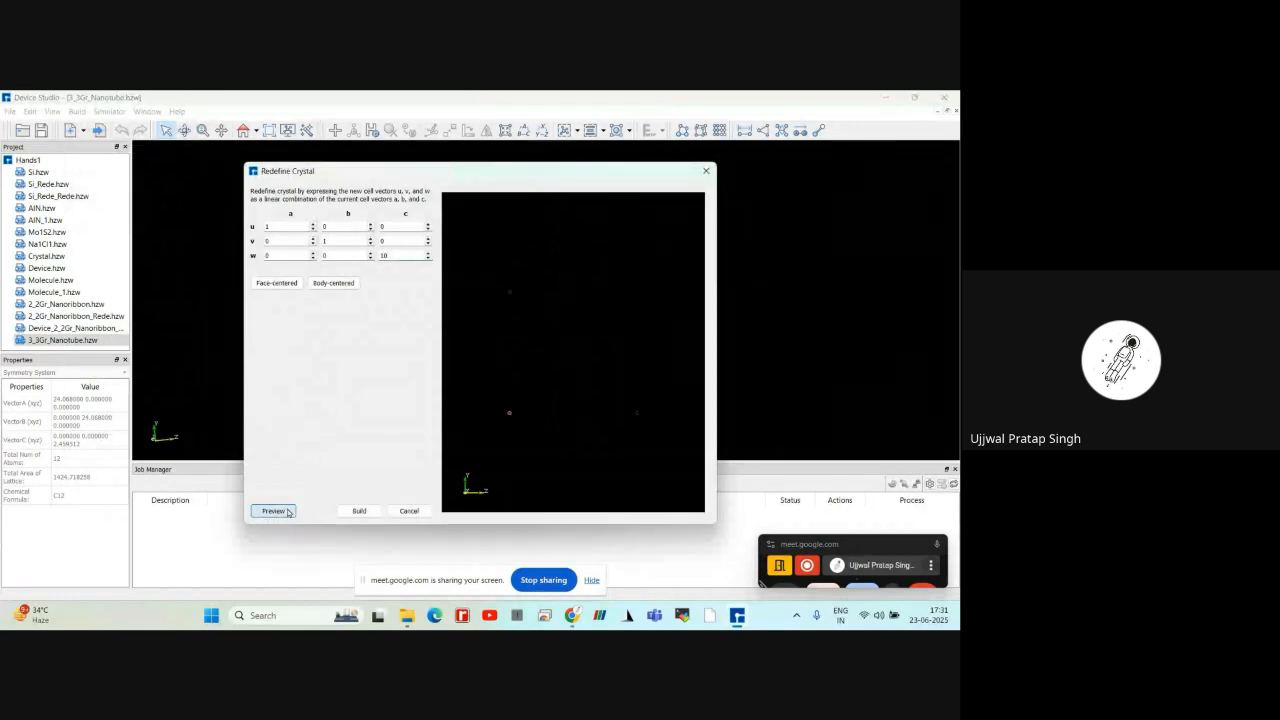
{"action": "left_click_drag", "start_coordinate": [549, 355], "coordinate": [370, 497]}
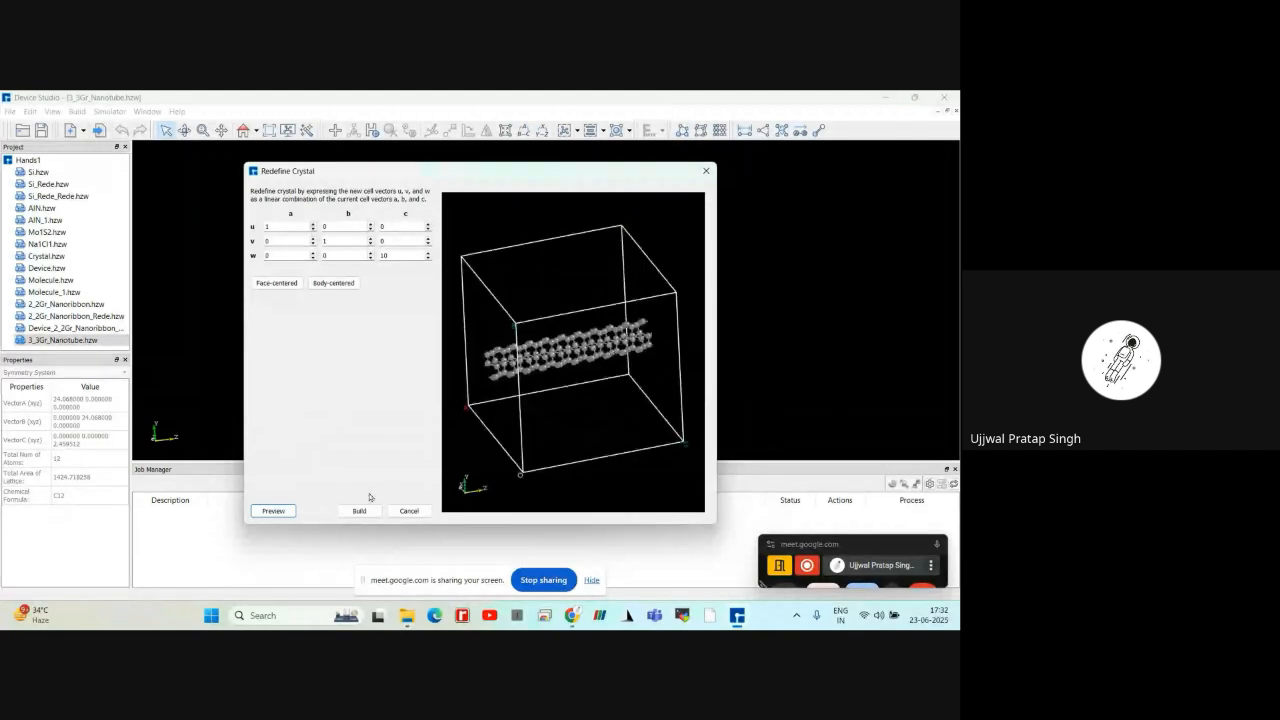
{"action": "left_click", "coordinate": [362, 510]}
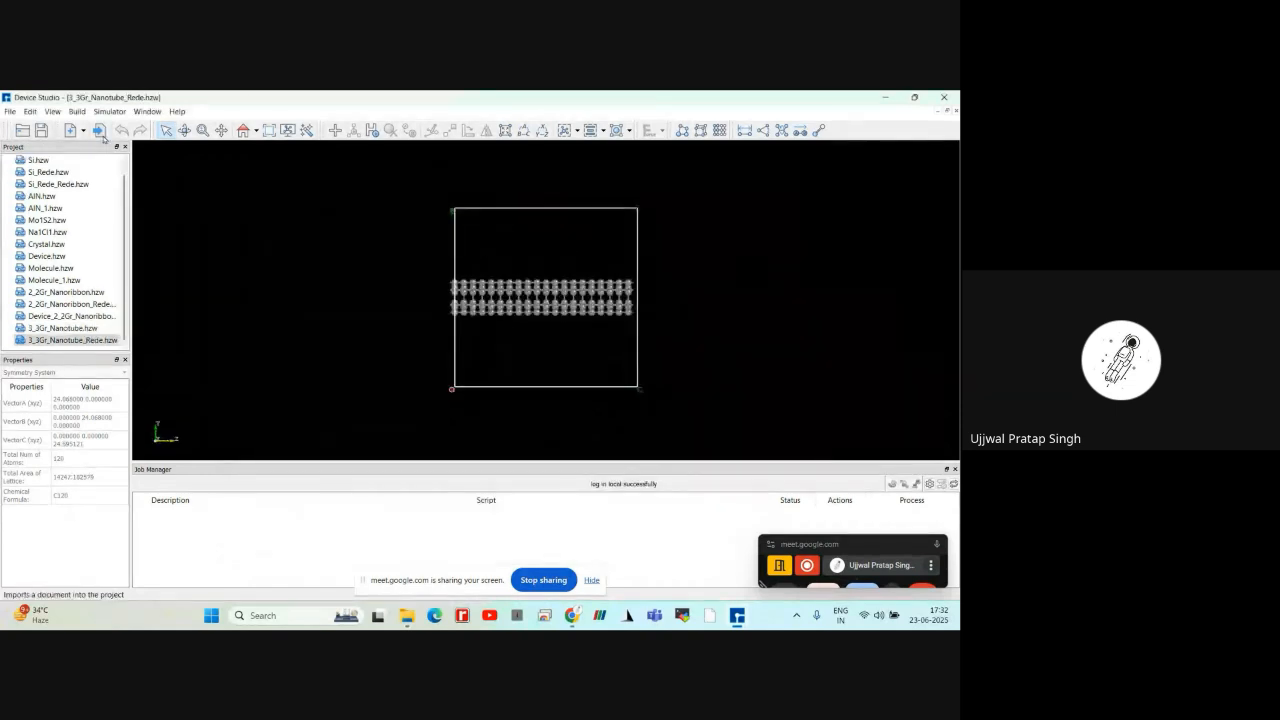
{"action": "left_click", "coordinate": [77, 111]}
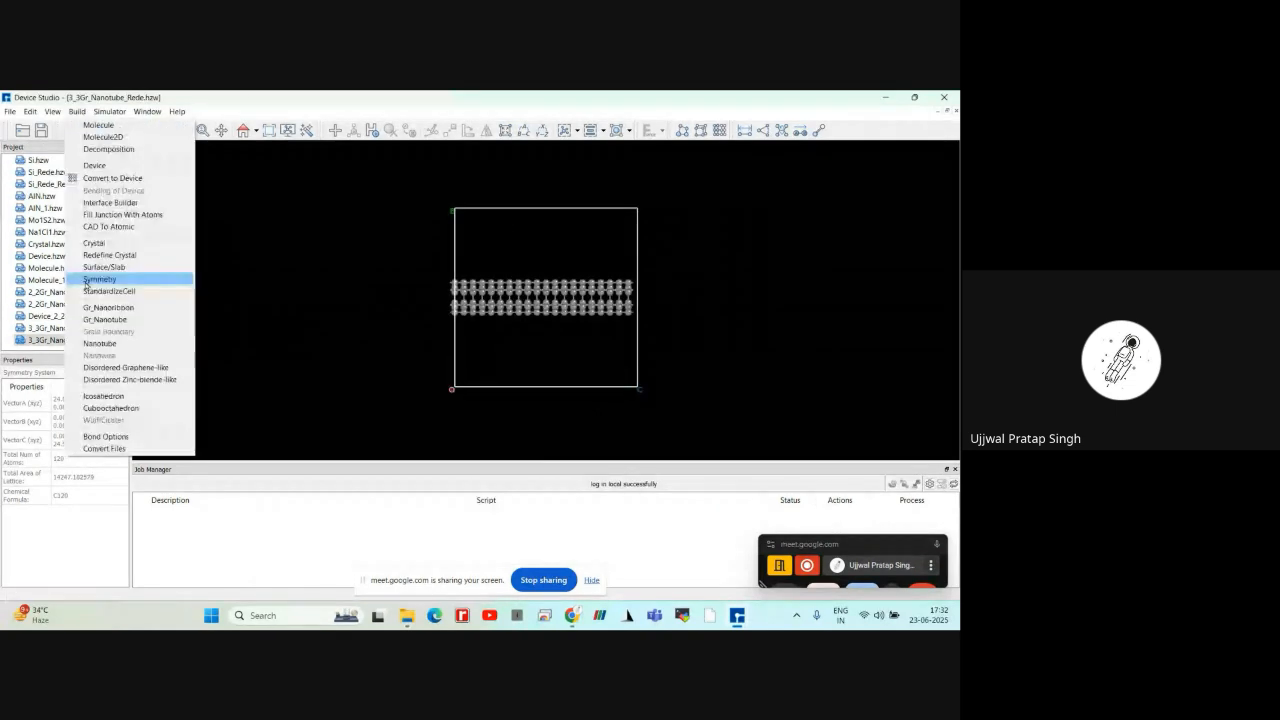
{"action": "left_click", "coordinate": [104, 319]}
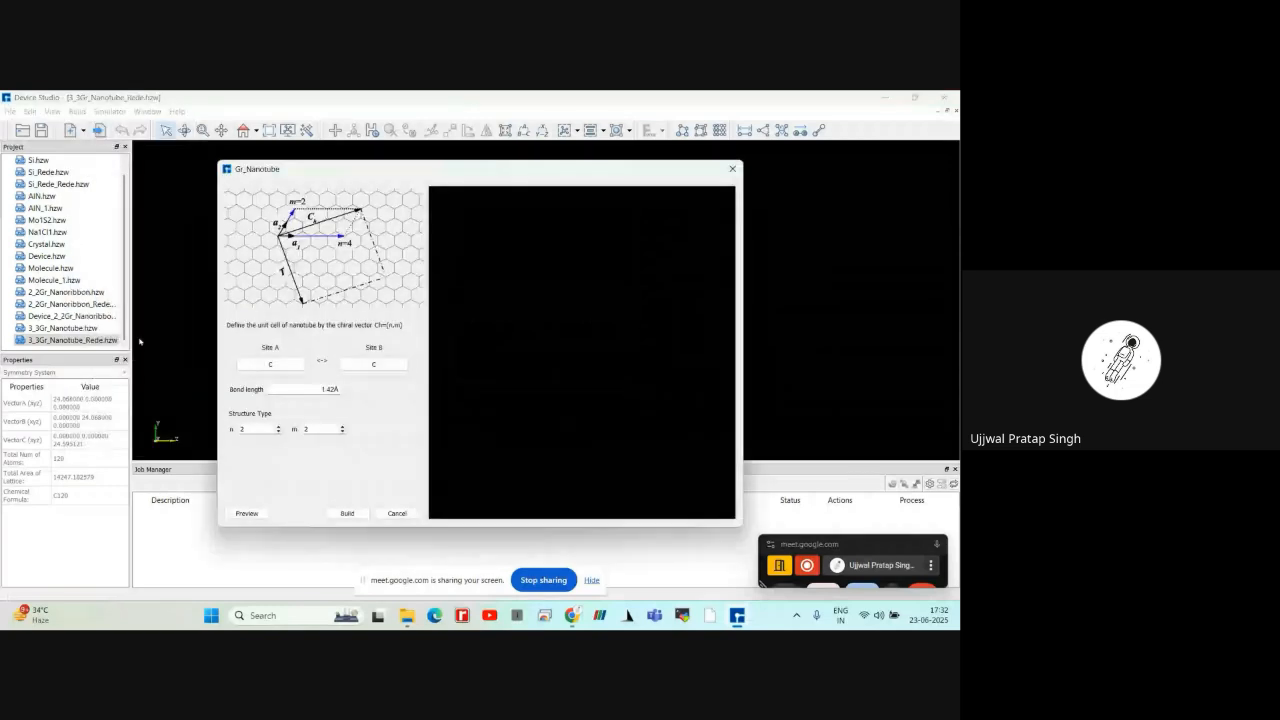
{"action": "left_click", "coordinate": [247, 513]}
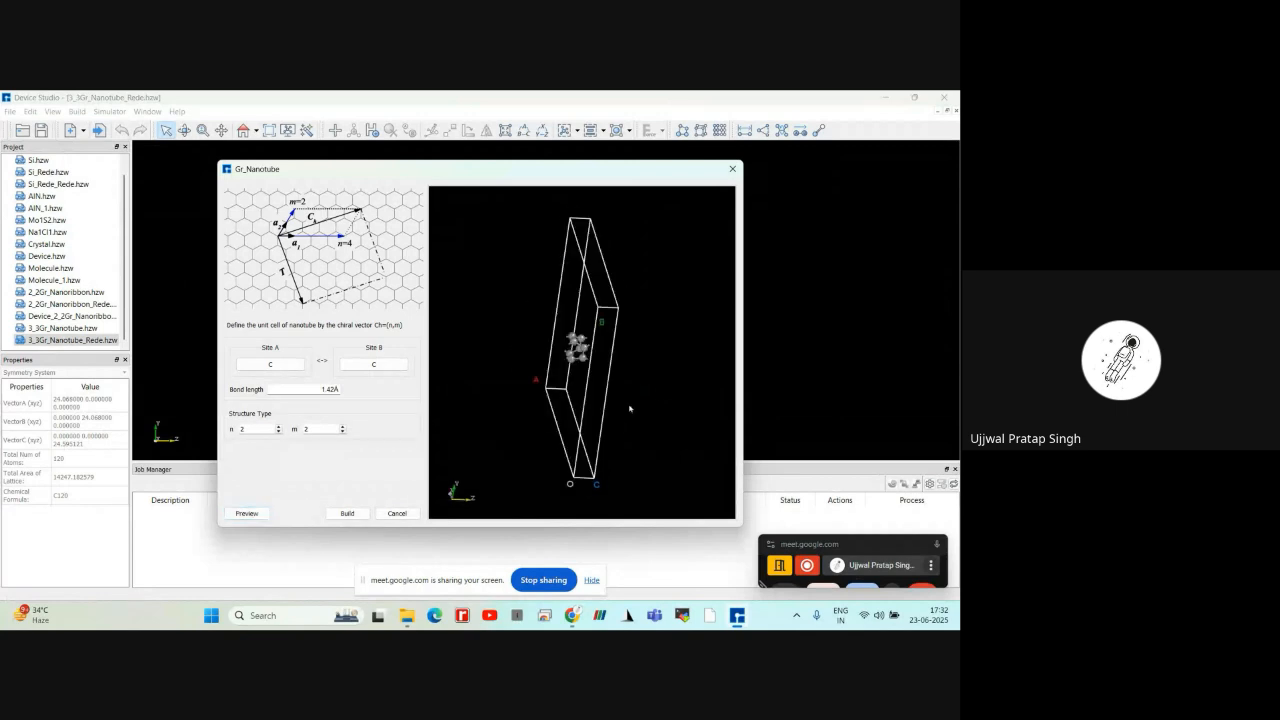
{"action": "left_click", "coordinate": [397, 513]}
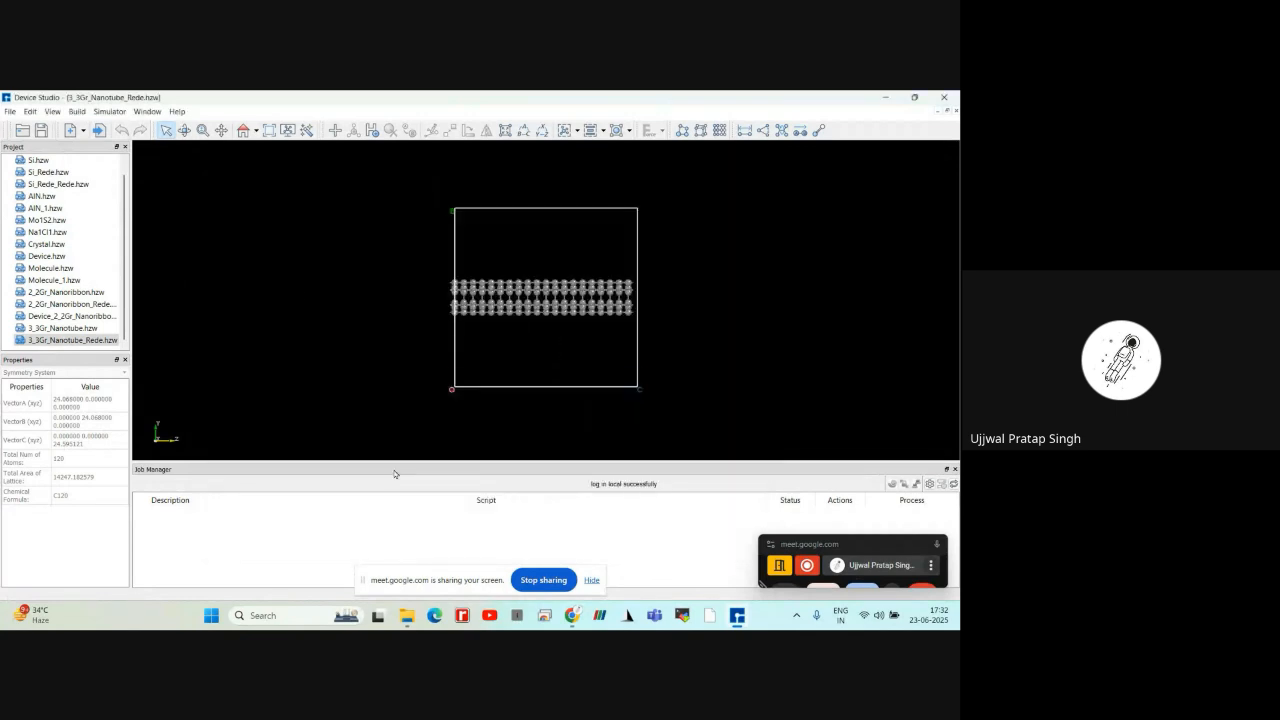
{"action": "left_click", "coordinate": [59, 328]}
{"action": "double_click", "coordinate": [59, 328]}
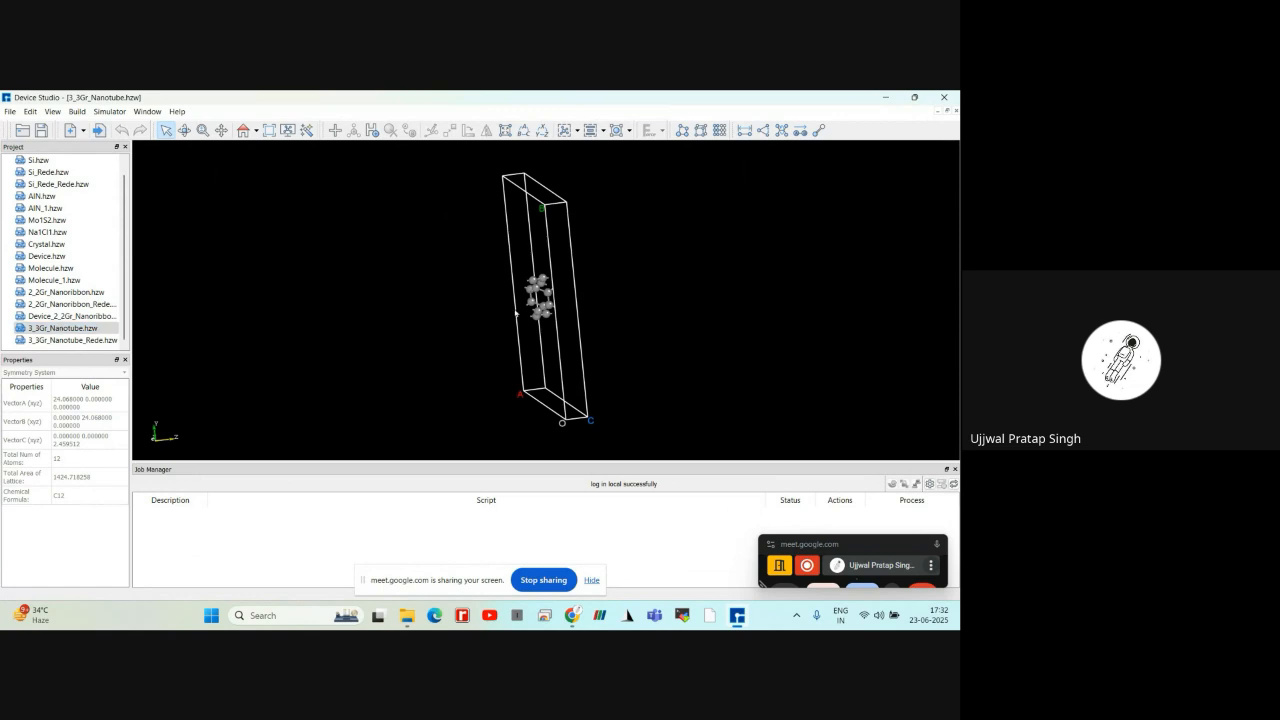
{"action": "right_click_drag", "start_coordinate": [517, 314], "coordinate": [480, 325]}
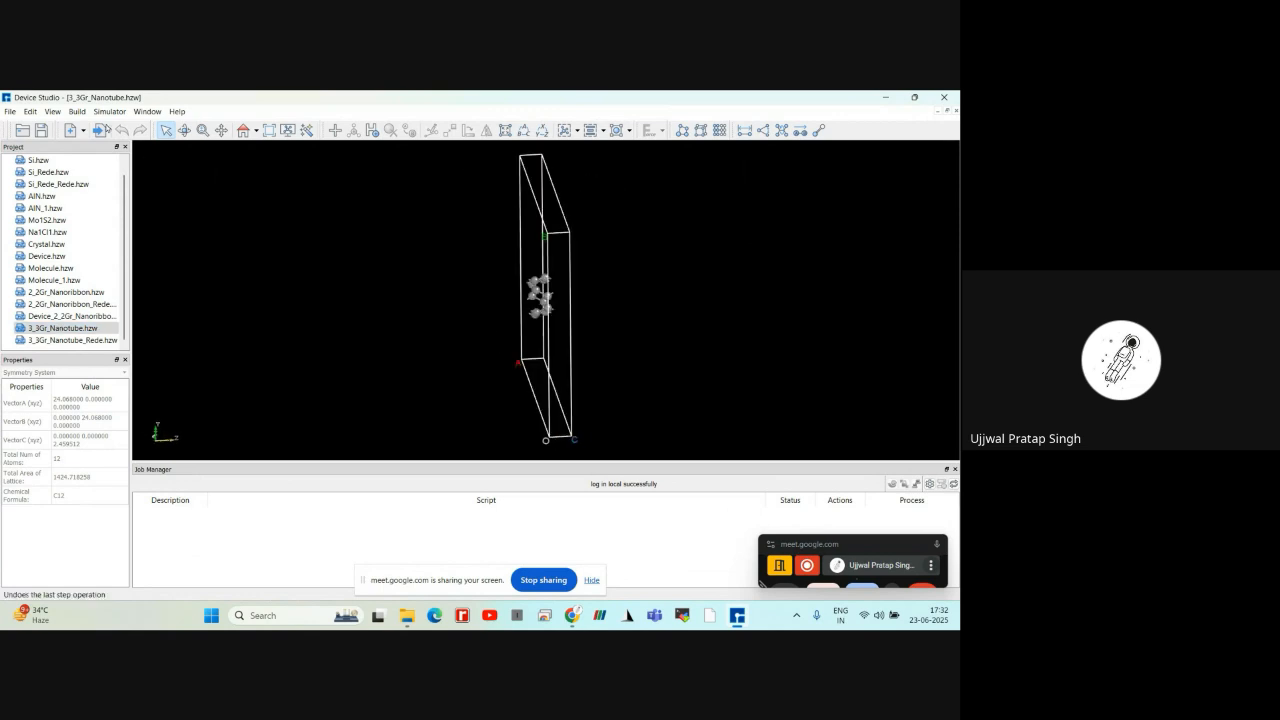
{"action": "left_click", "coordinate": [77, 111]}
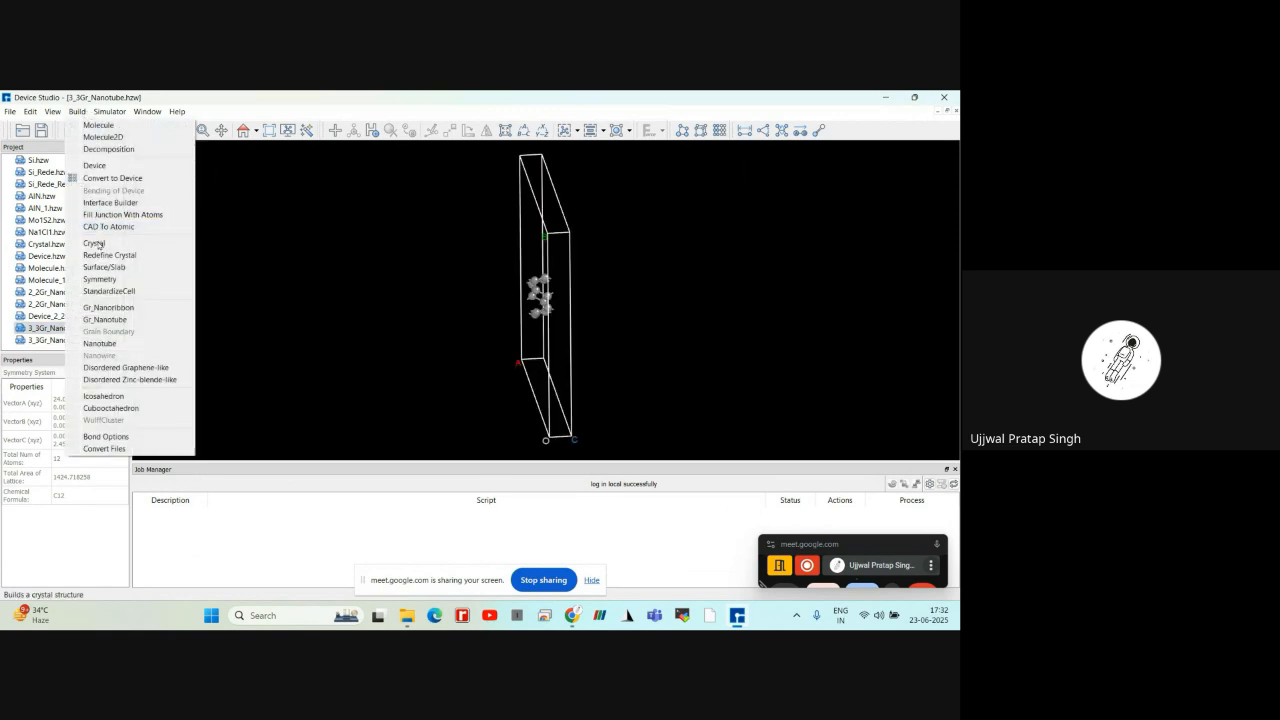
{"action": "left_click", "coordinate": [101, 256]}
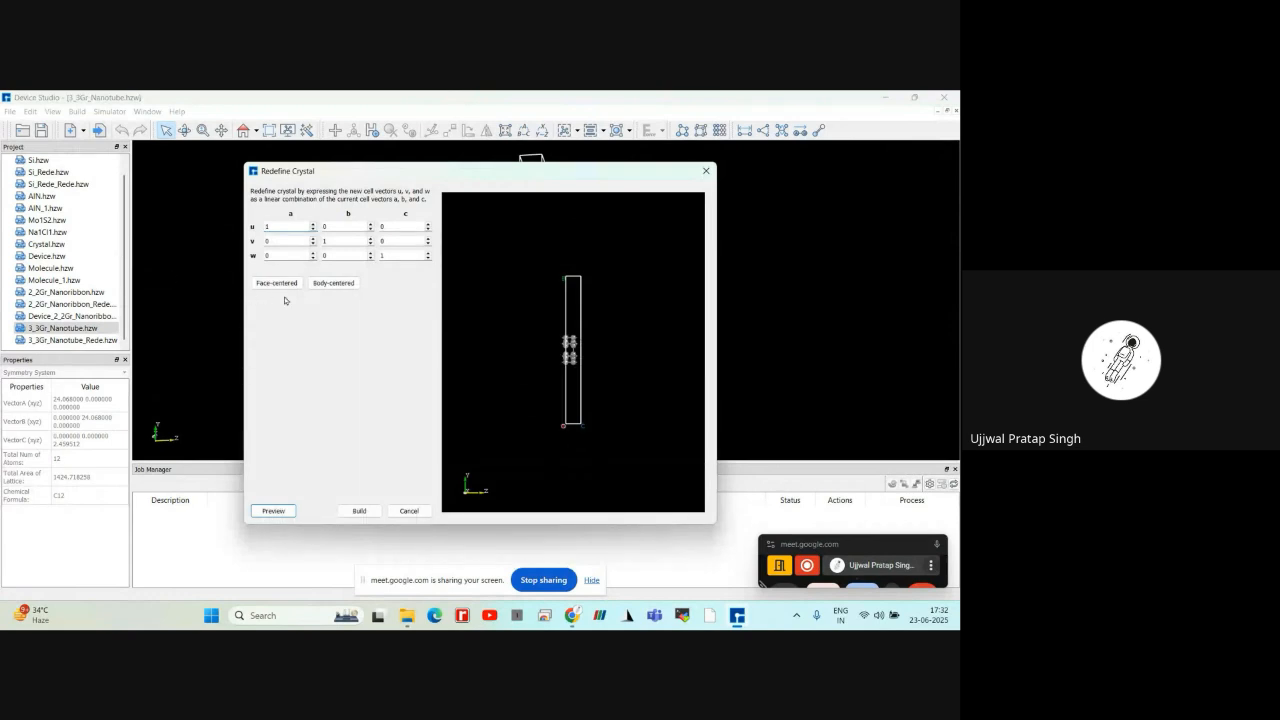
{"action": "left_click", "coordinate": [393, 256]}
{"action": "type", "text": "0"}
{"action": "left_click", "coordinate": [360, 511]}
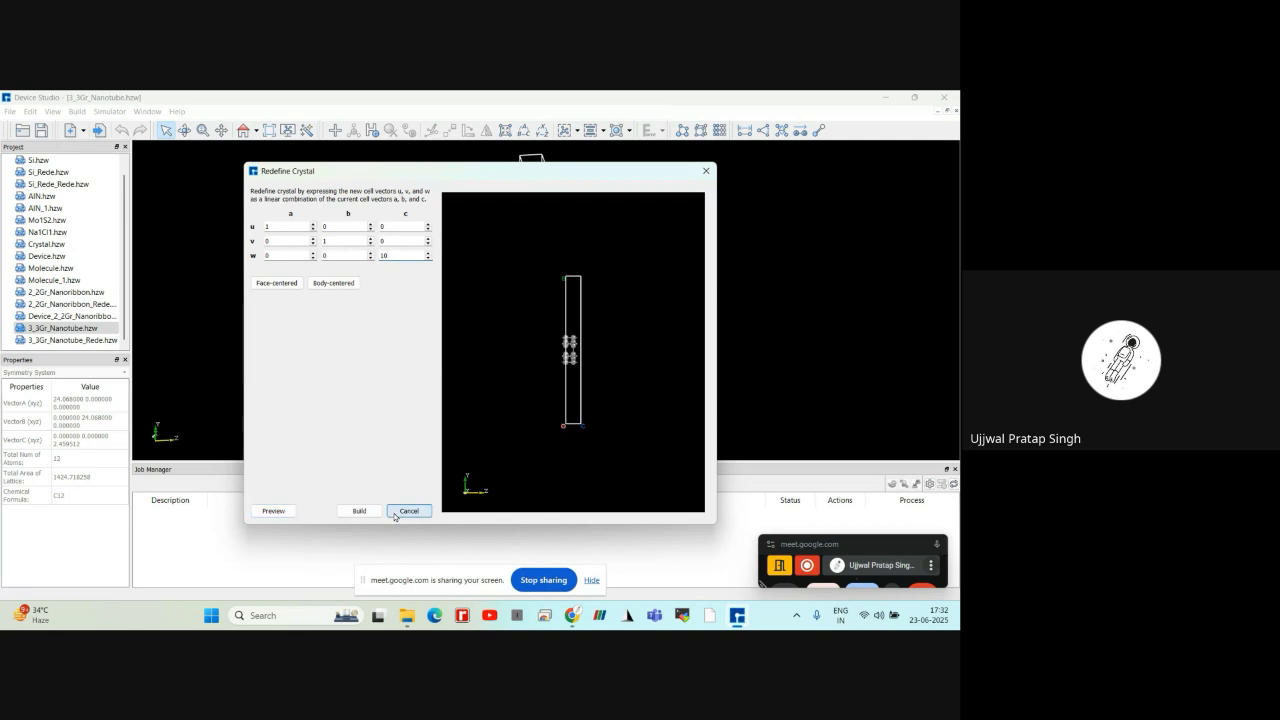
{"action": "double_click", "coordinate": [74, 340]}
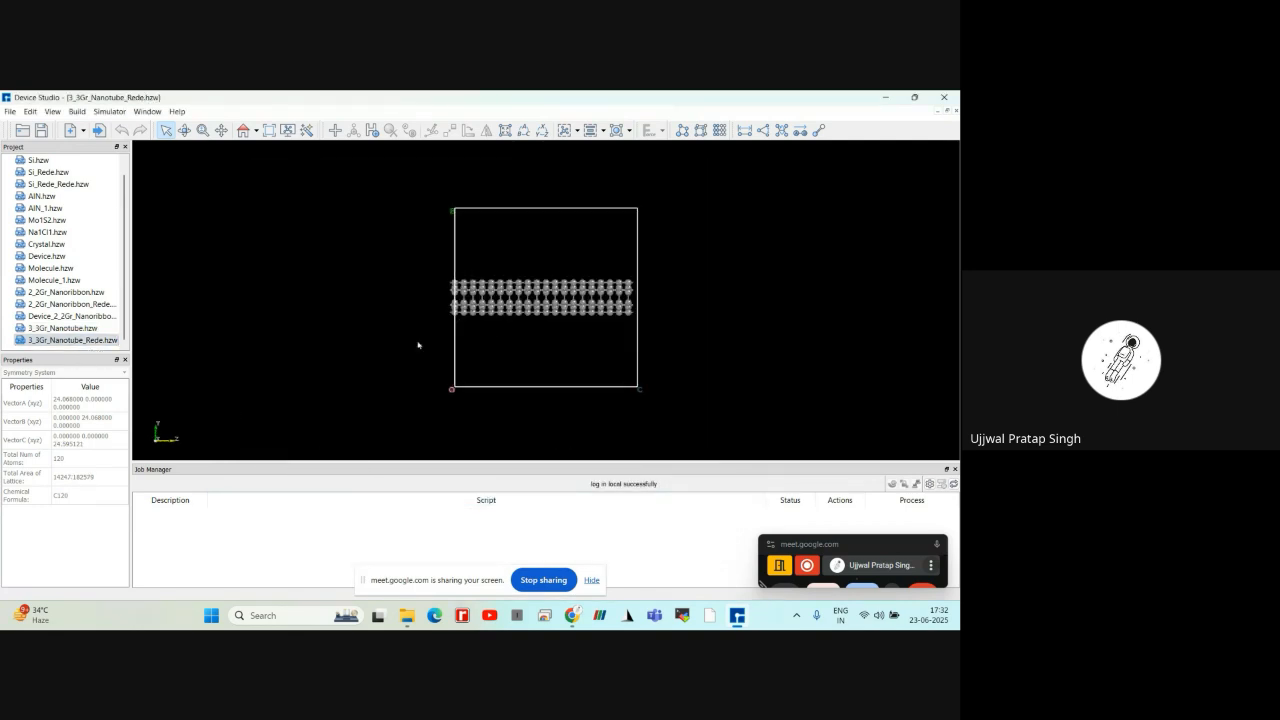
{"action": "scroll", "coordinate": [492, 332], "scroll_direction": "up", "scroll_amount": 2}
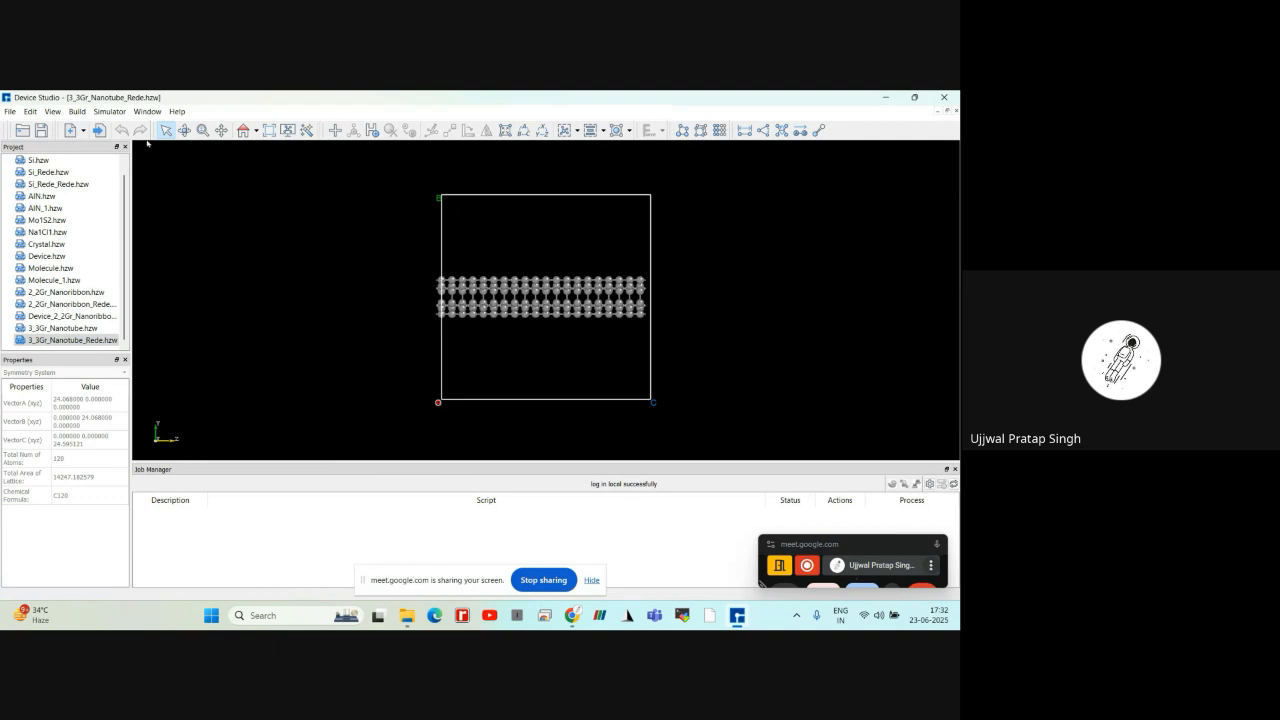
Create a carbon Gr_Nanotube with n and m both set to 5, preview the structure, and build it
{"action": "left_click", "coordinate": [77, 111]}
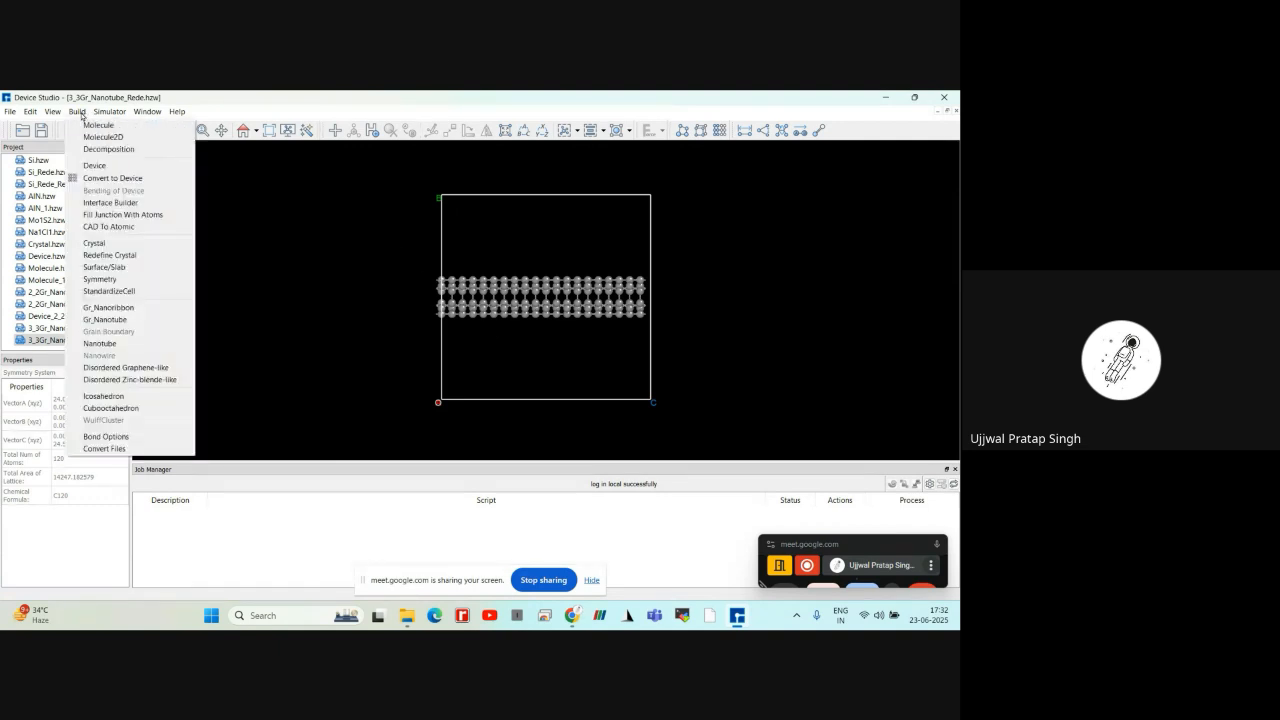
{"action": "left_click", "coordinate": [115, 320]}
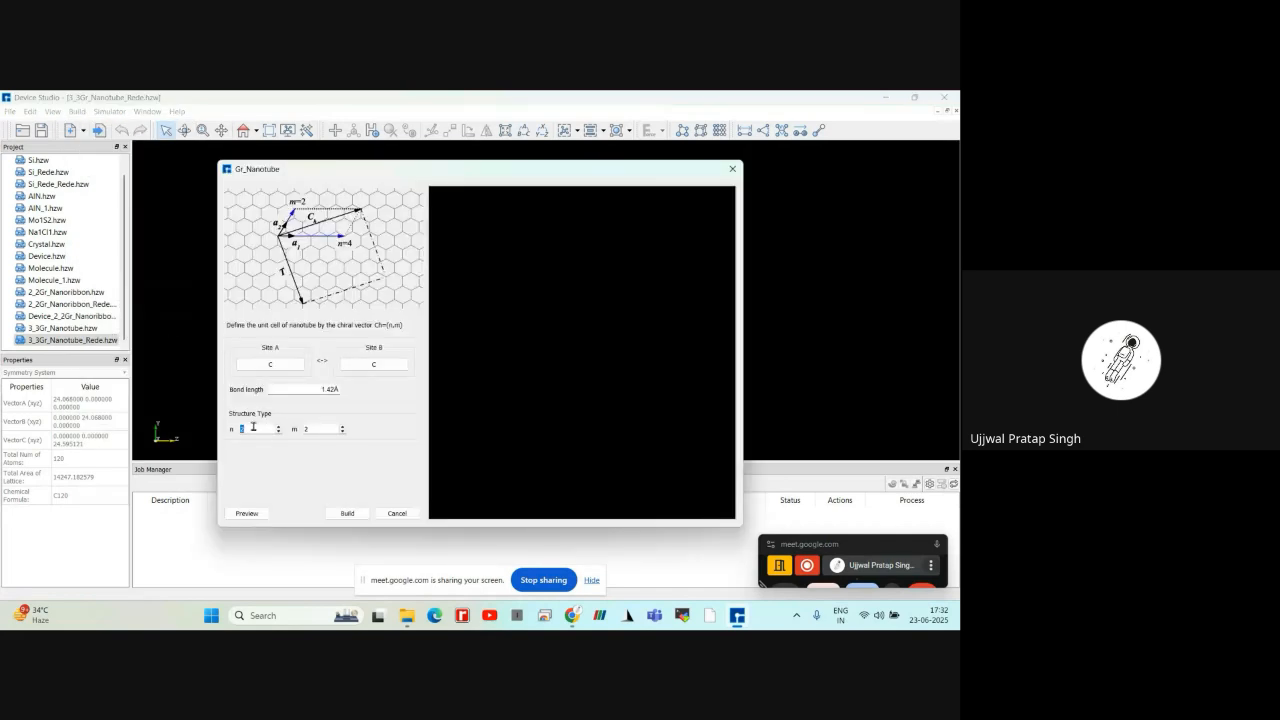
{"action": "type", "text": "5"}
{"action": "left_click", "coordinate": [317, 431]}
{"action": "key", "text": "BackSpace"}
{"action": "type", "text": "5"}
{"action": "left_click", "coordinate": [255, 516]}
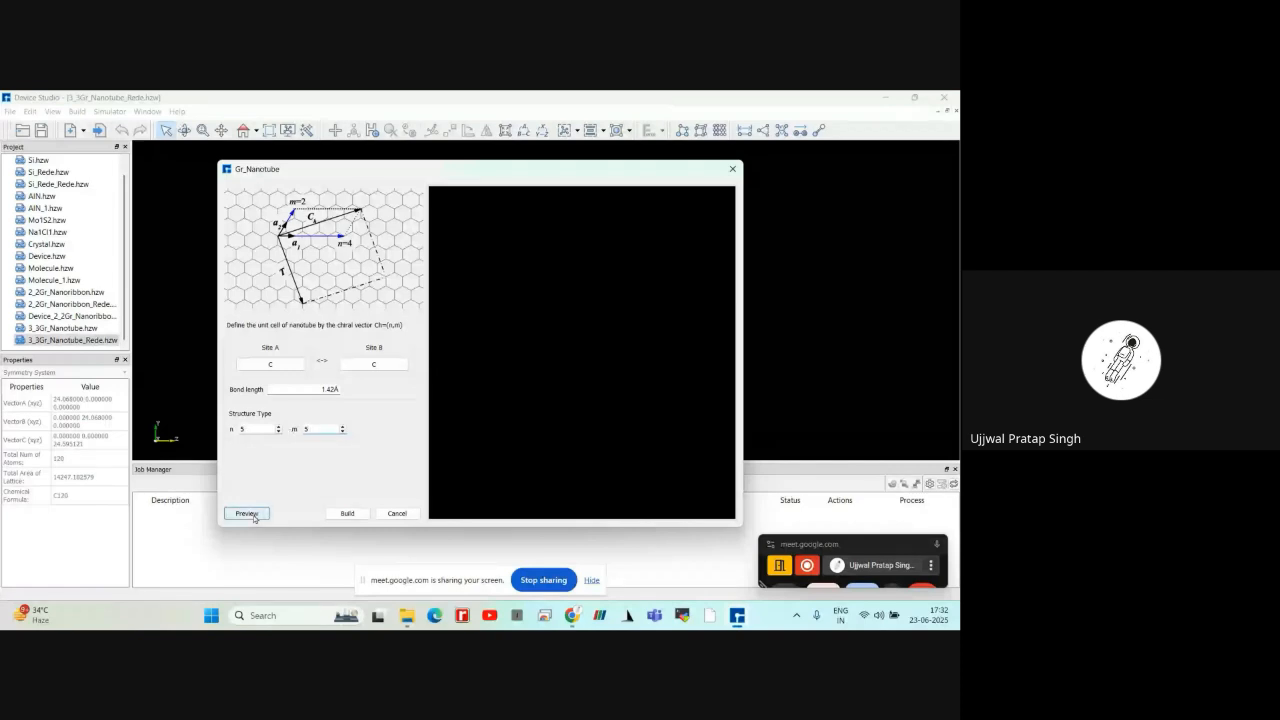
{"action": "left_click_drag", "start_coordinate": [588, 363], "coordinate": [592, 408]}
{"action": "left_click", "coordinate": [347, 513]}
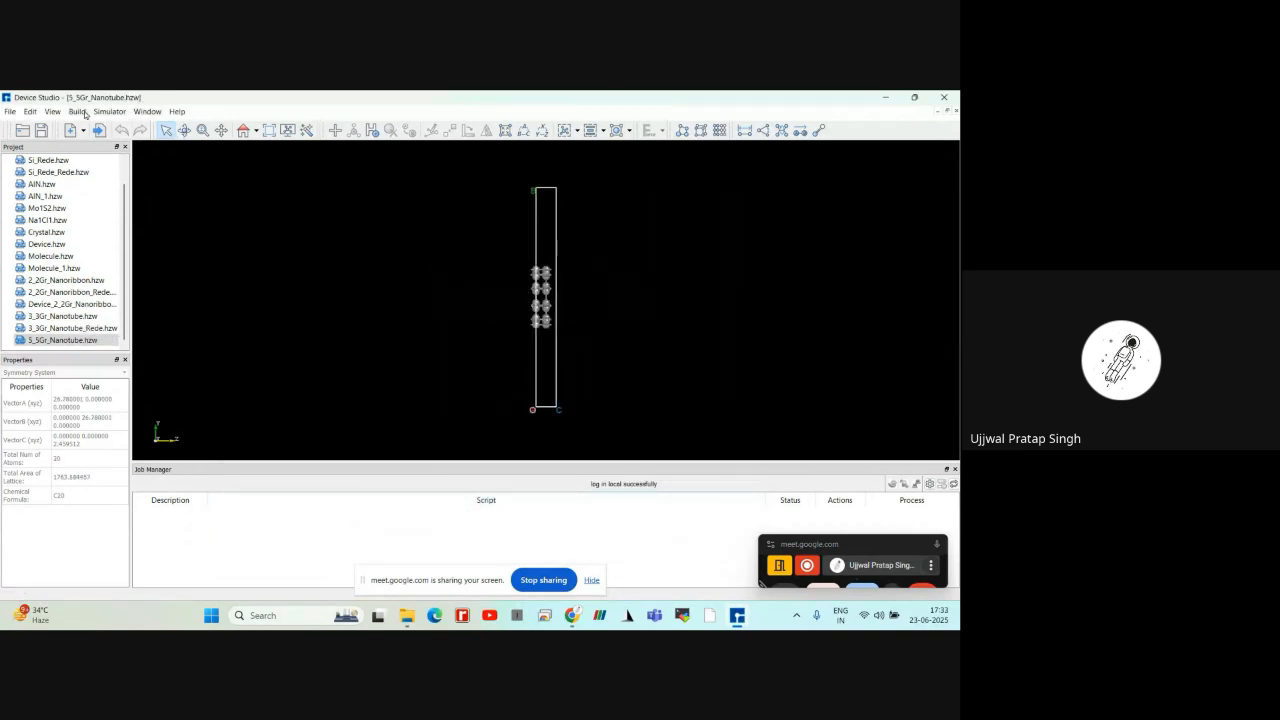
{"action": "left_click", "coordinate": [77, 111]}
{"action": "left_click", "coordinate": [104, 319]}
{"action": "double_click", "coordinate": [238, 429]}
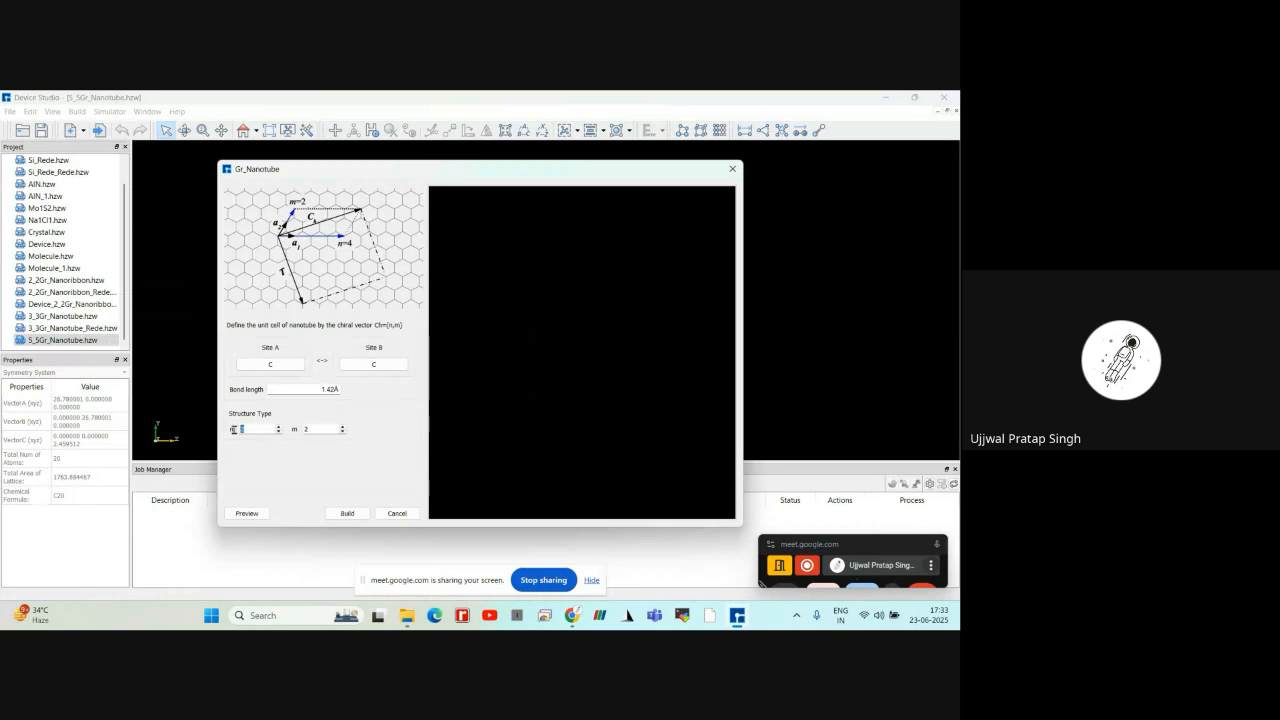
{"action": "type", "text": "5"}
{"action": "double_click", "coordinate": [304, 429]}
{"action": "type", "text": "5"}
{"action": "left_click", "coordinate": [247, 513]}
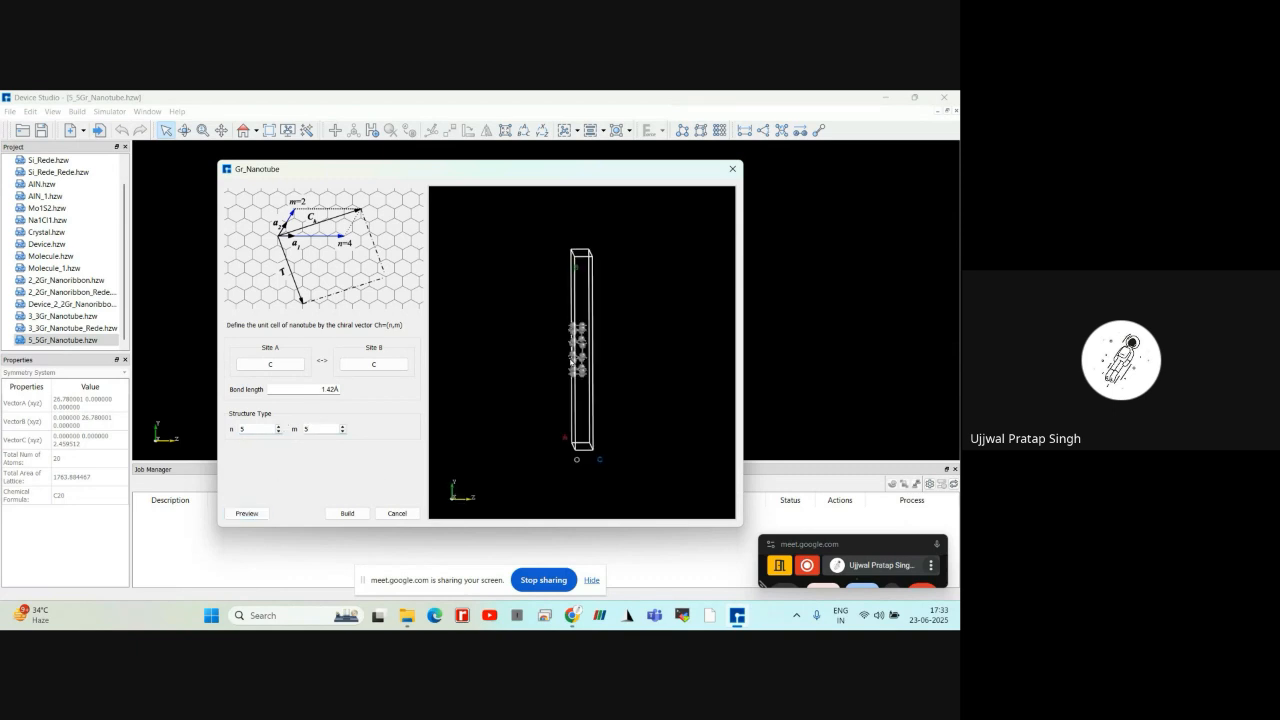
{"action": "left_click", "coordinate": [367, 507]}
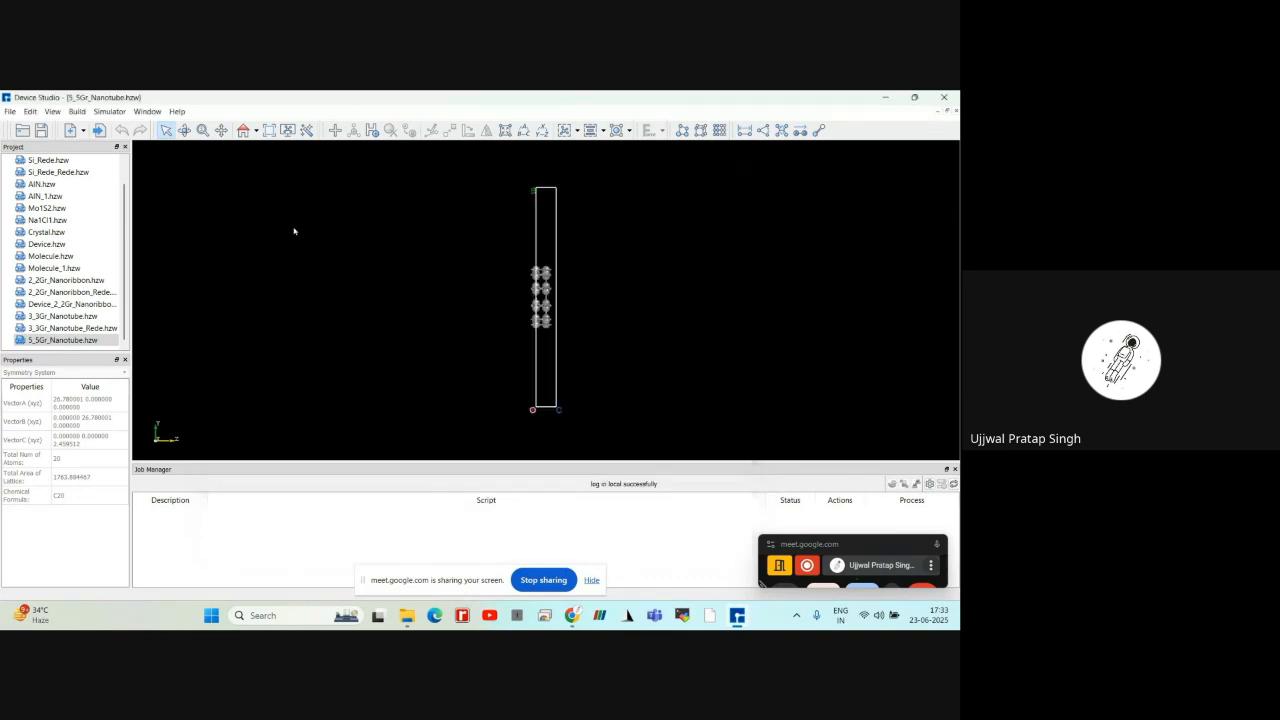
Redefine the 5_5Gr_Nanotube crystal with the w vector's c component set to 10 and build the extended nanotube
{"action": "left_click", "coordinate": [77, 111]}
{"action": "left_click", "coordinate": [109, 255]}
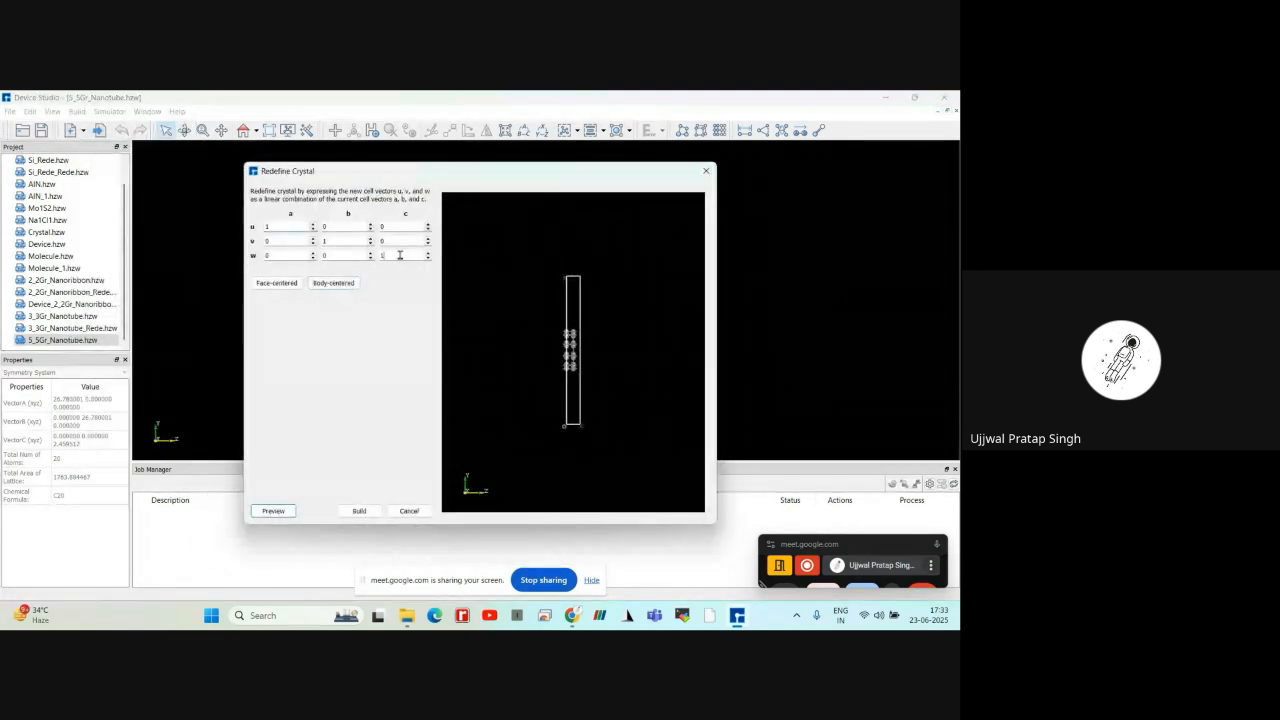
{"action": "type", "text": "0"}
{"action": "left_click", "coordinate": [359, 511]}
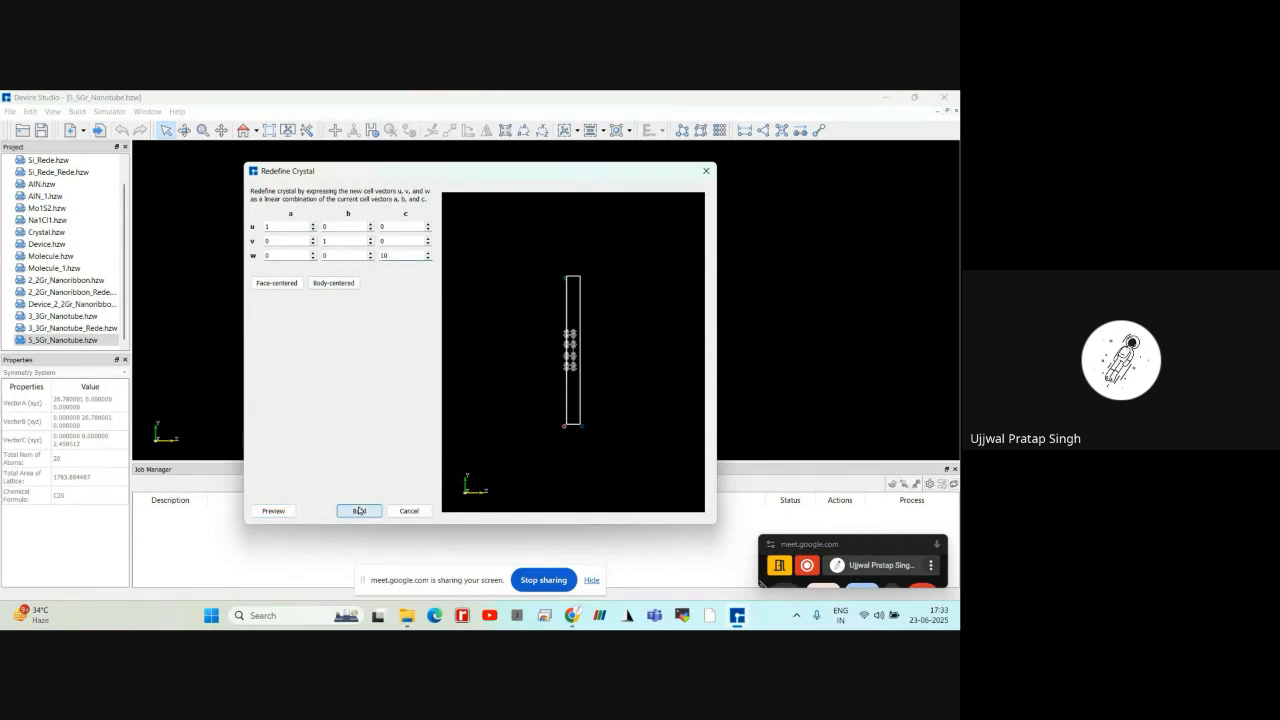
{"action": "right_click_drag", "start_coordinate": [610, 330], "coordinate": [406, 370]}
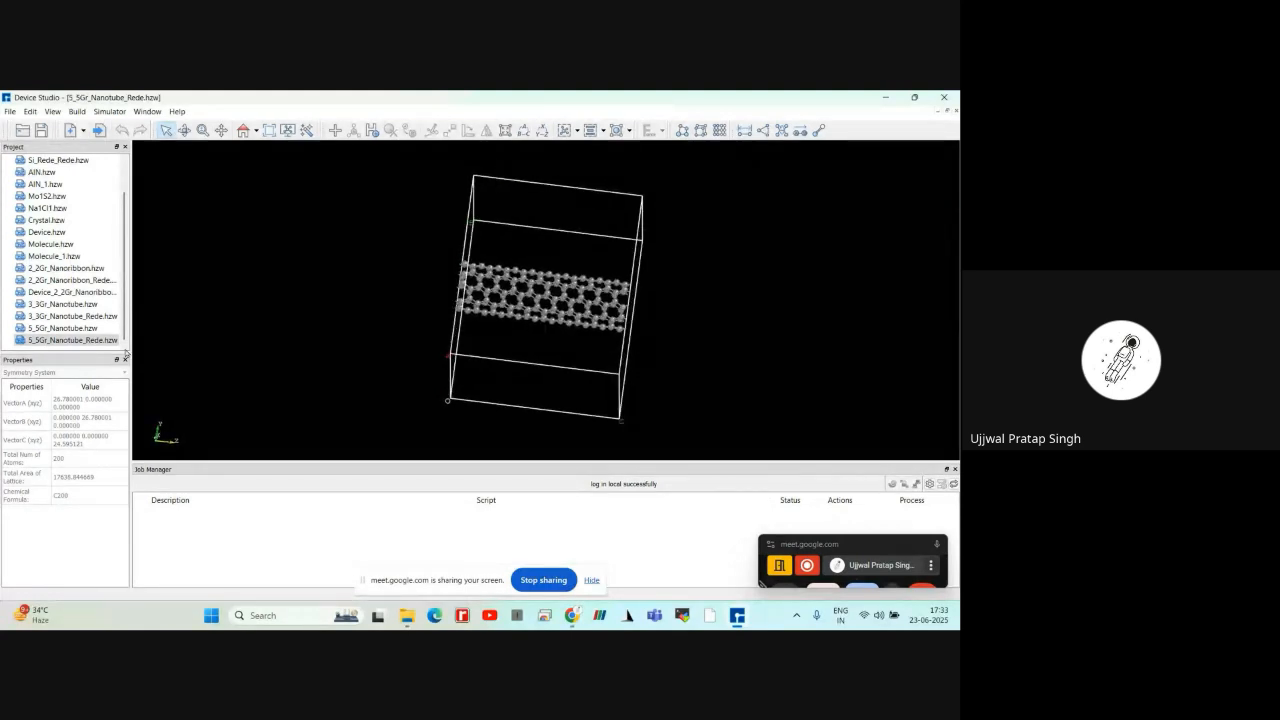
Copy all atoms of the 3_3Gr_Nanotube_Rede structure and open 5_5Gr_Nanotube_Rede
{"action": "left_click", "coordinate": [66, 342]}
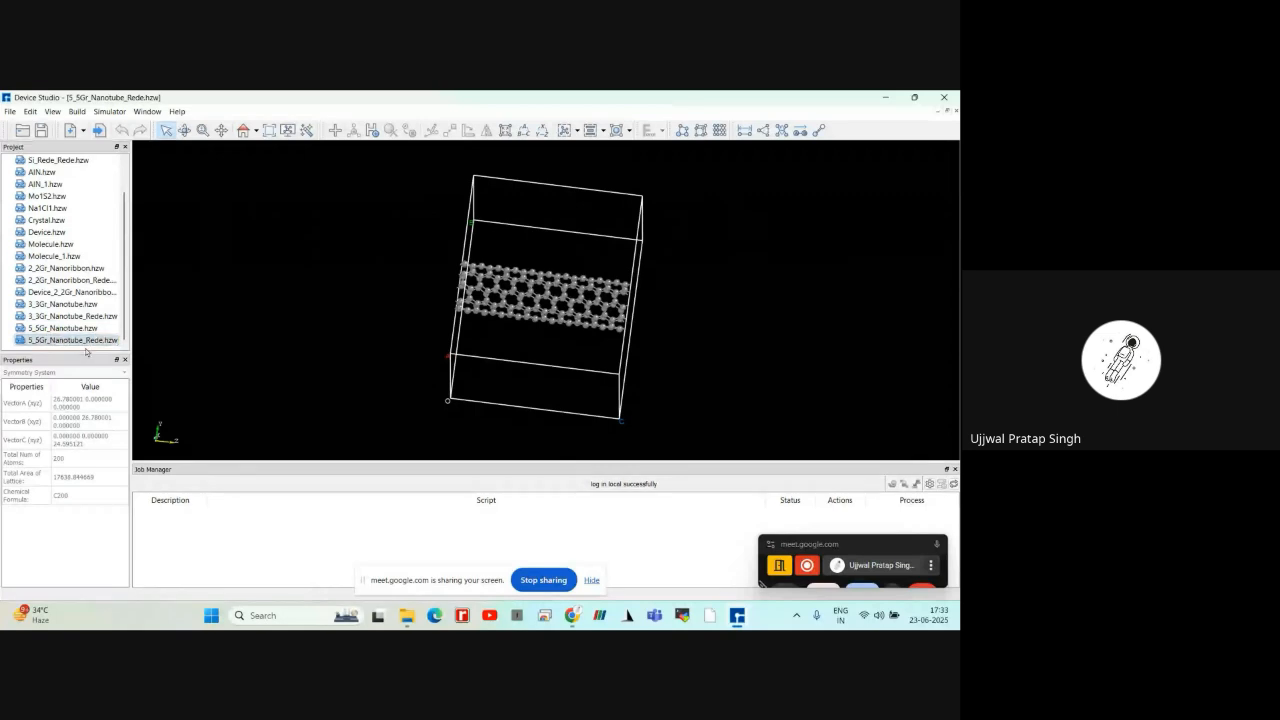
{"action": "left_click", "coordinate": [38, 317]}
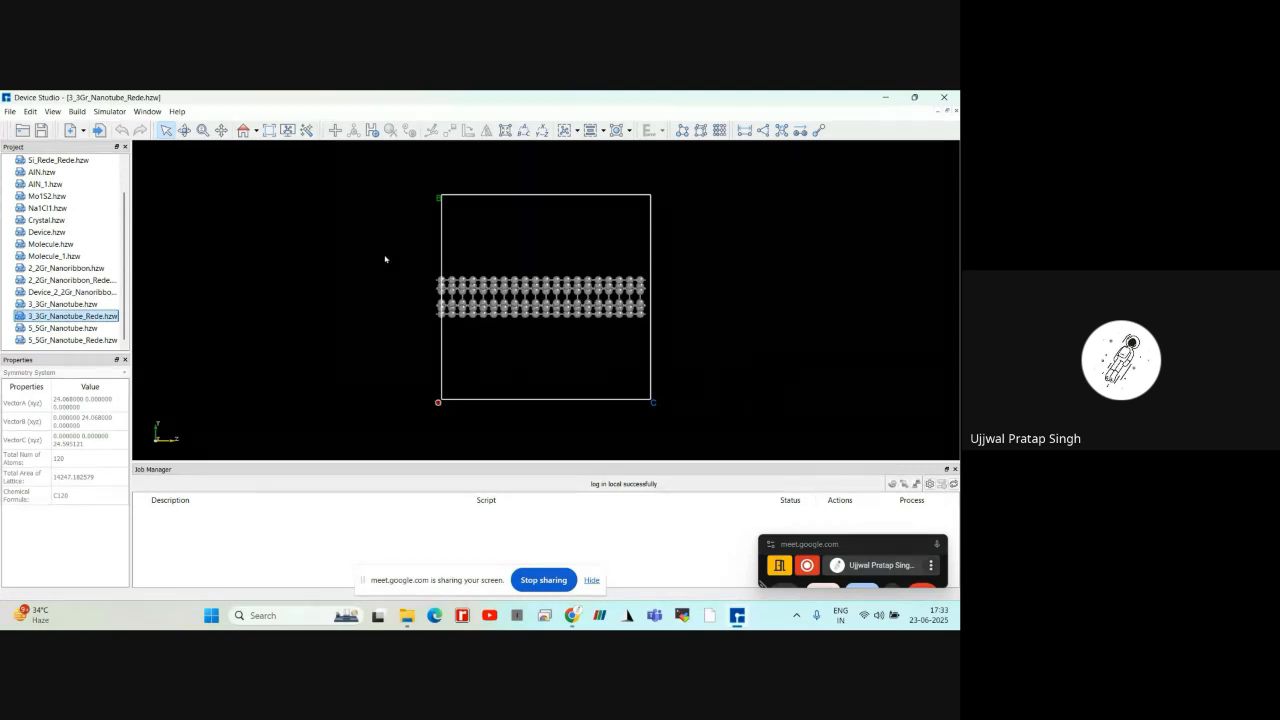
{"action": "left_click_drag", "start_coordinate": [384, 255], "coordinate": [715, 364]}
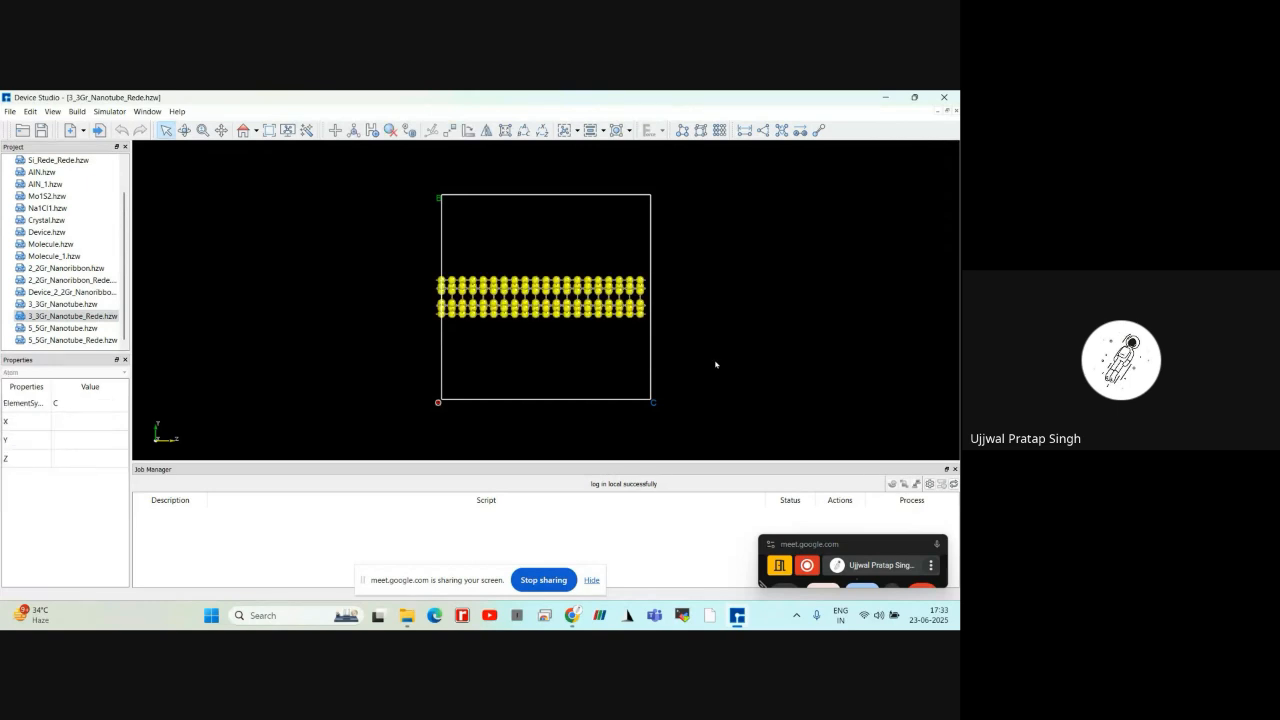
{"action": "left_click", "coordinate": [707, 360]}
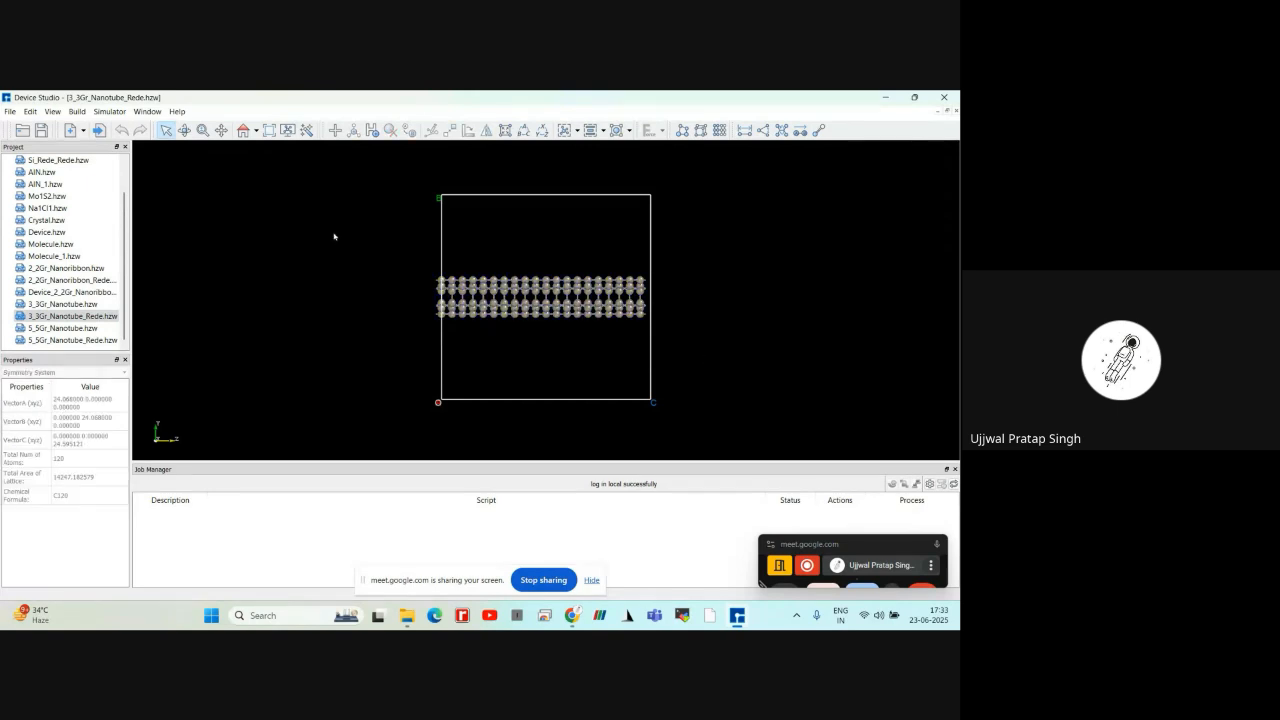
{"action": "left_click", "coordinate": [48, 318]}
{"action": "left_click_drag", "start_coordinate": [384, 253], "coordinate": [720, 362]}
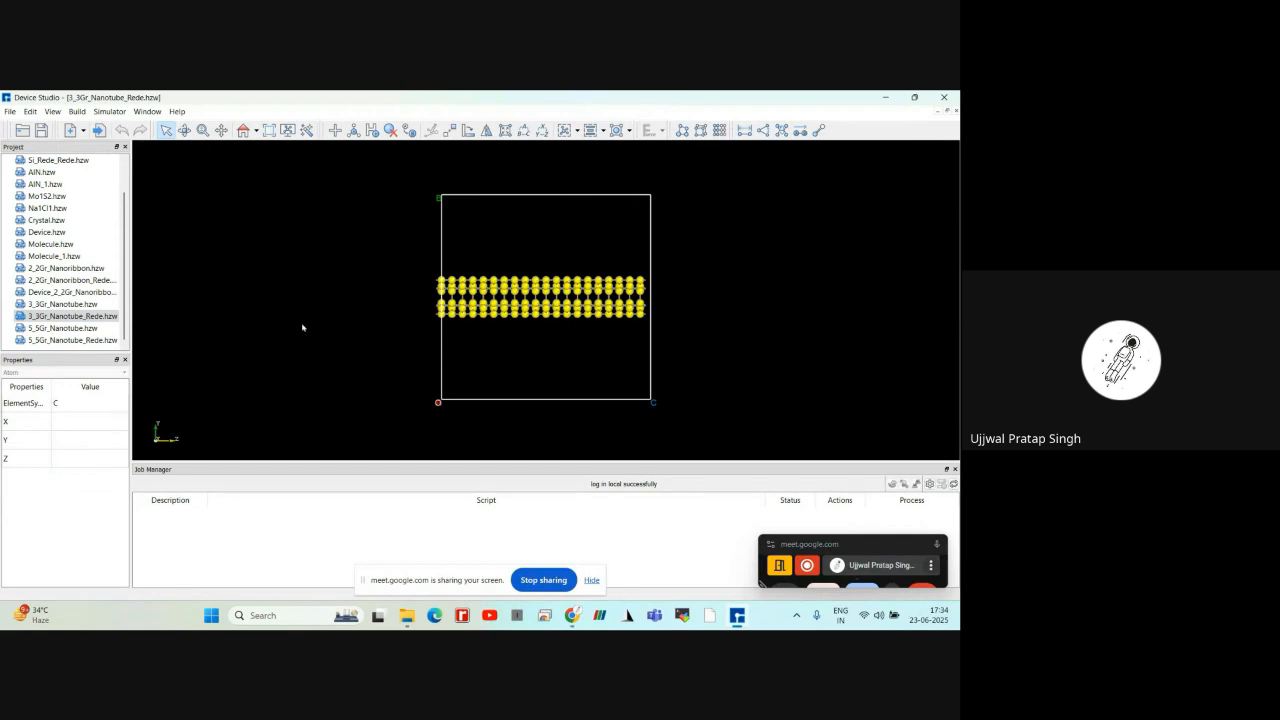
{"action": "left_click_drag", "start_coordinate": [358, 253], "coordinate": [703, 383]}
{"action": "right_click", "coordinate": [350, 276]}
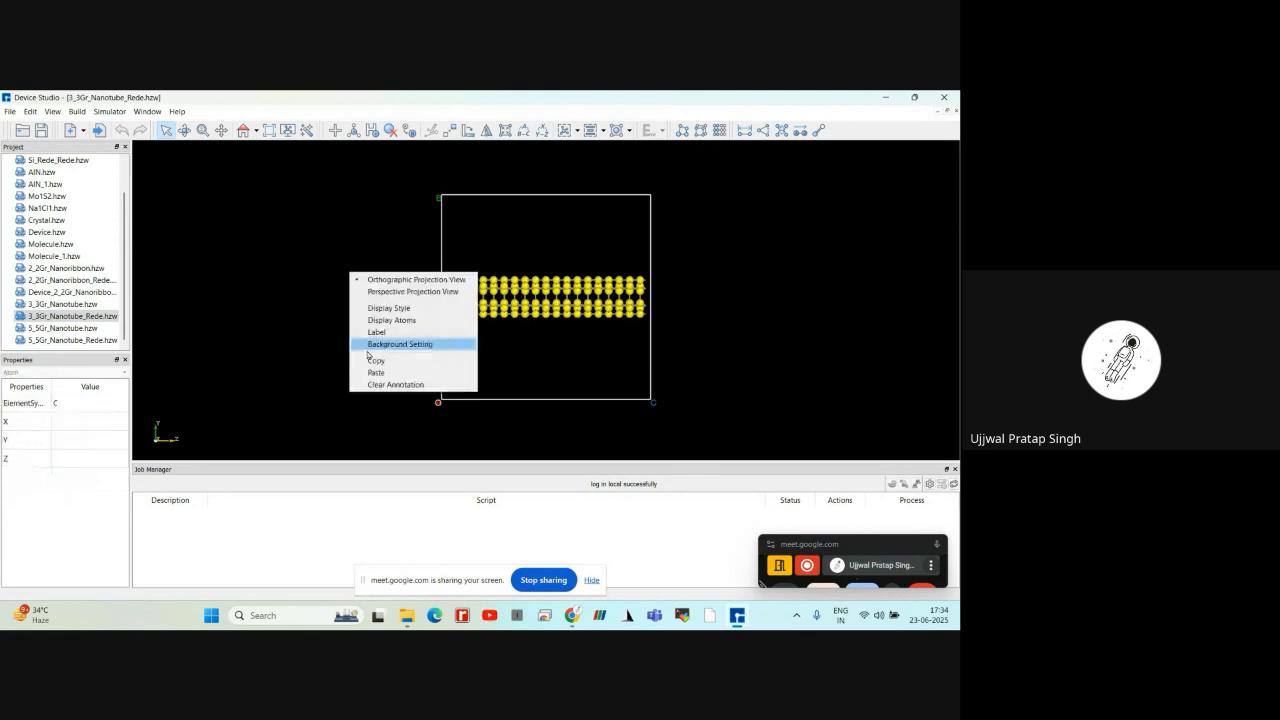
{"action": "right_click", "coordinate": [281, 271]}
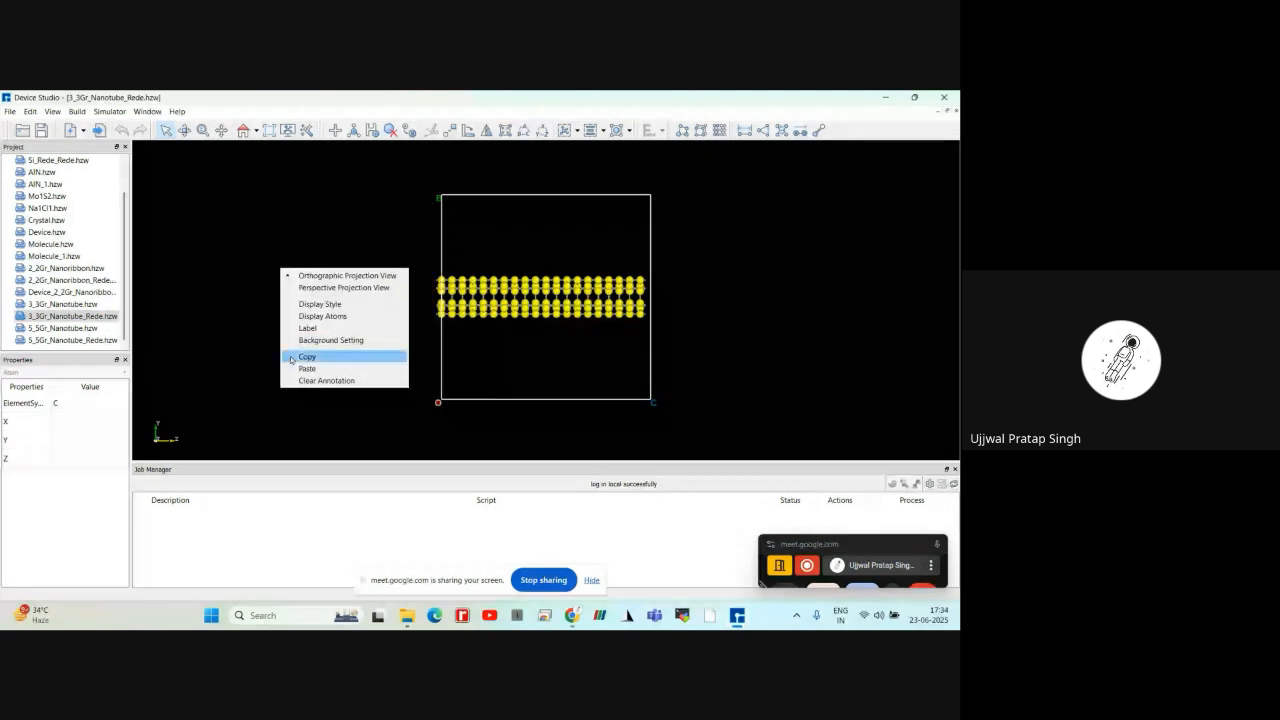
{"action": "double_click", "coordinate": [70, 340]}
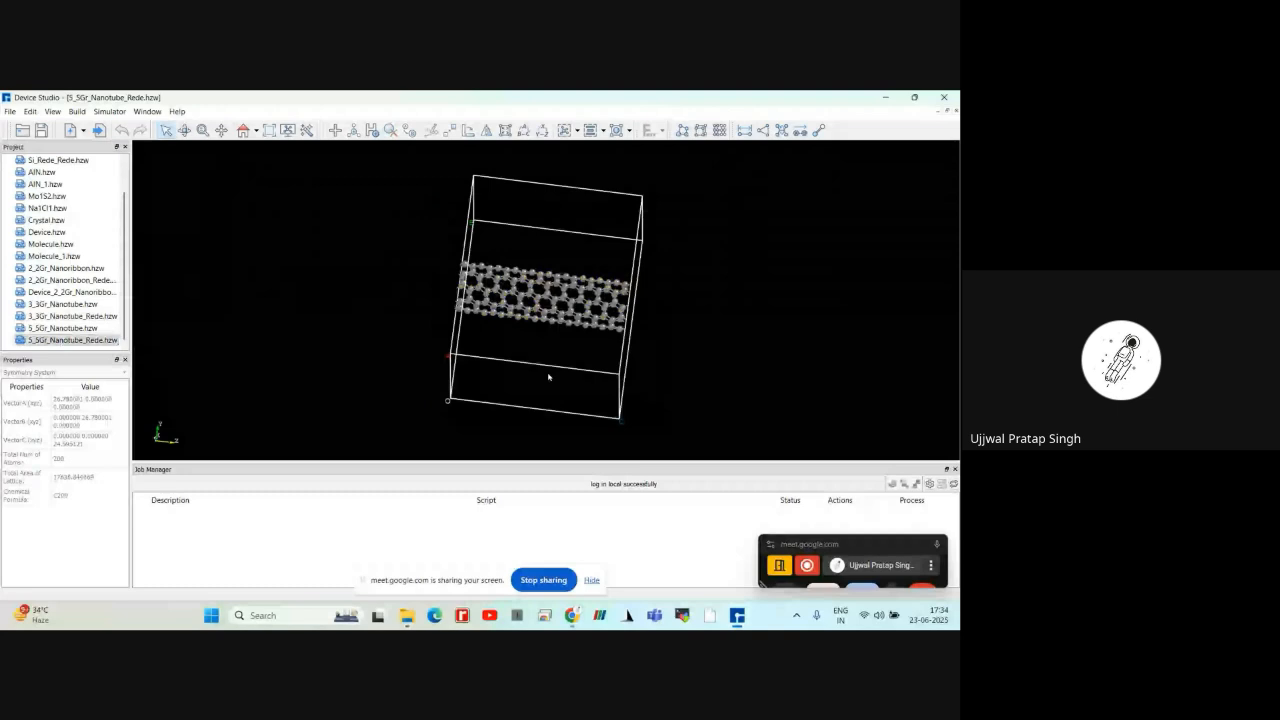
{"action": "left_click", "coordinate": [243, 131]}
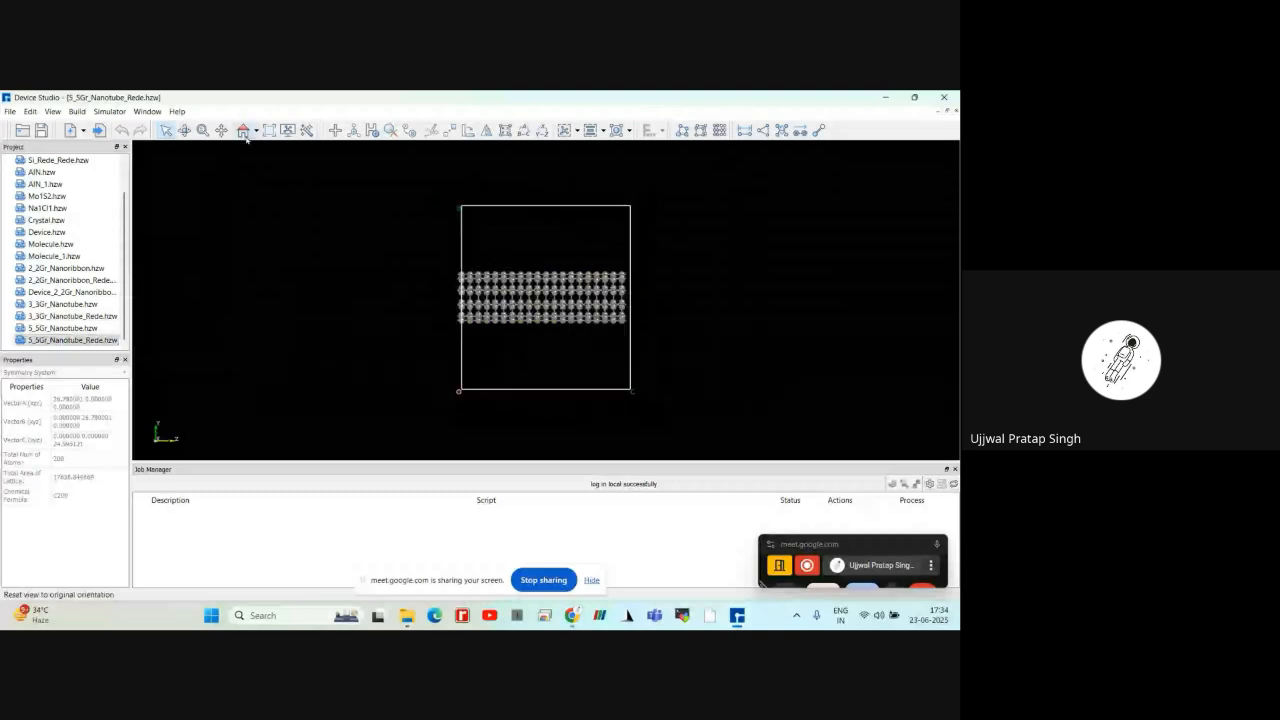
{"action": "right_click", "coordinate": [353, 328]}
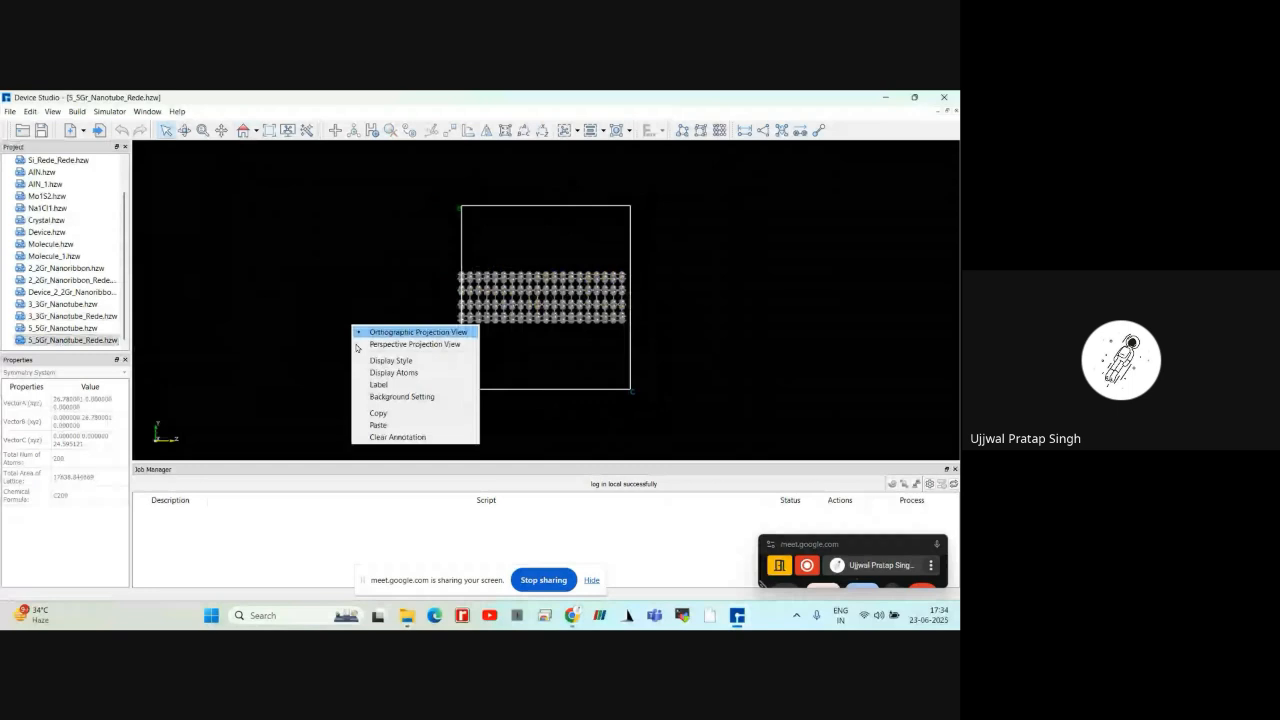
{"action": "left_click", "coordinate": [358, 345]}
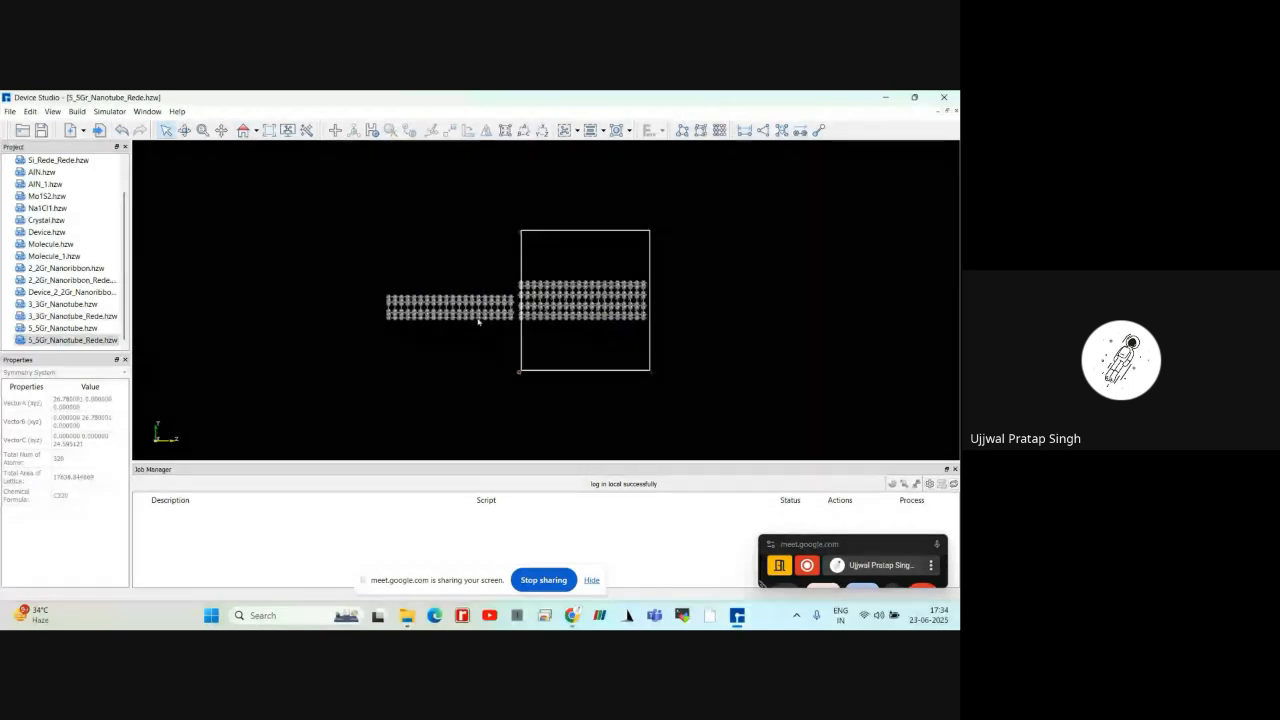
{"action": "left_click_drag", "start_coordinate": [364, 269], "coordinate": [512, 352]}
{"action": "left_click", "coordinate": [121, 131]}
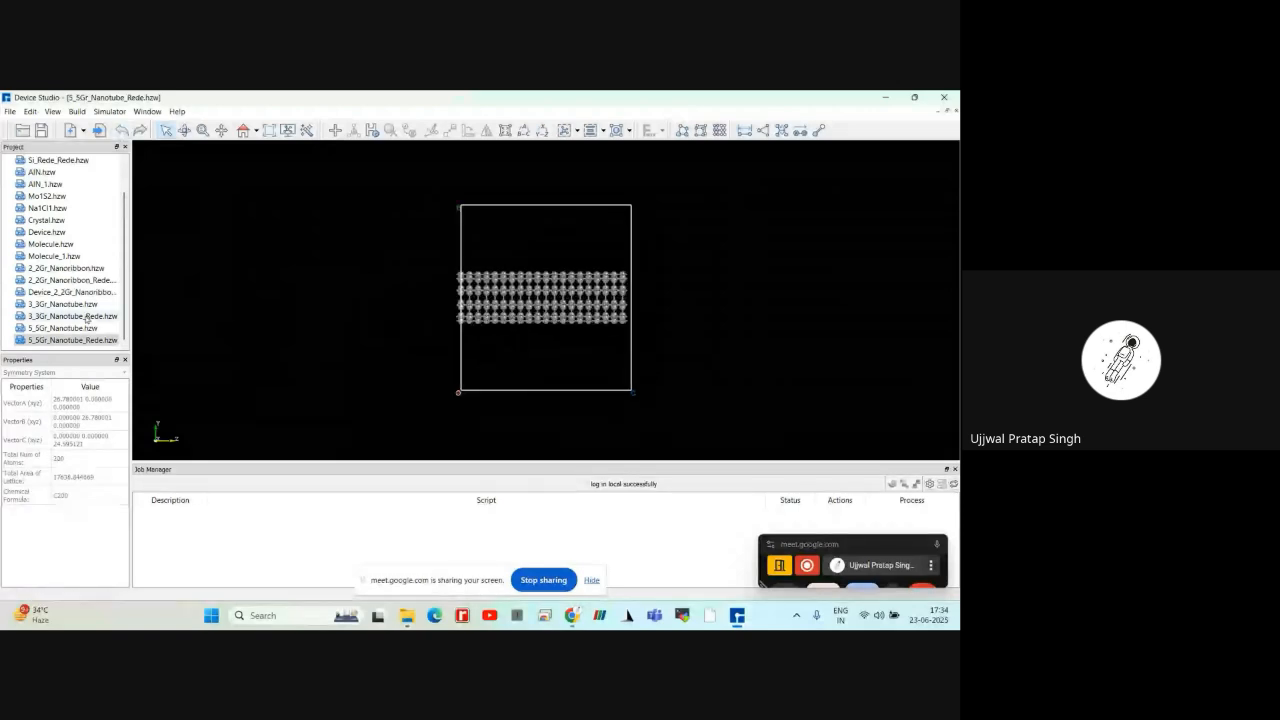
{"action": "left_click", "coordinate": [86, 317]}
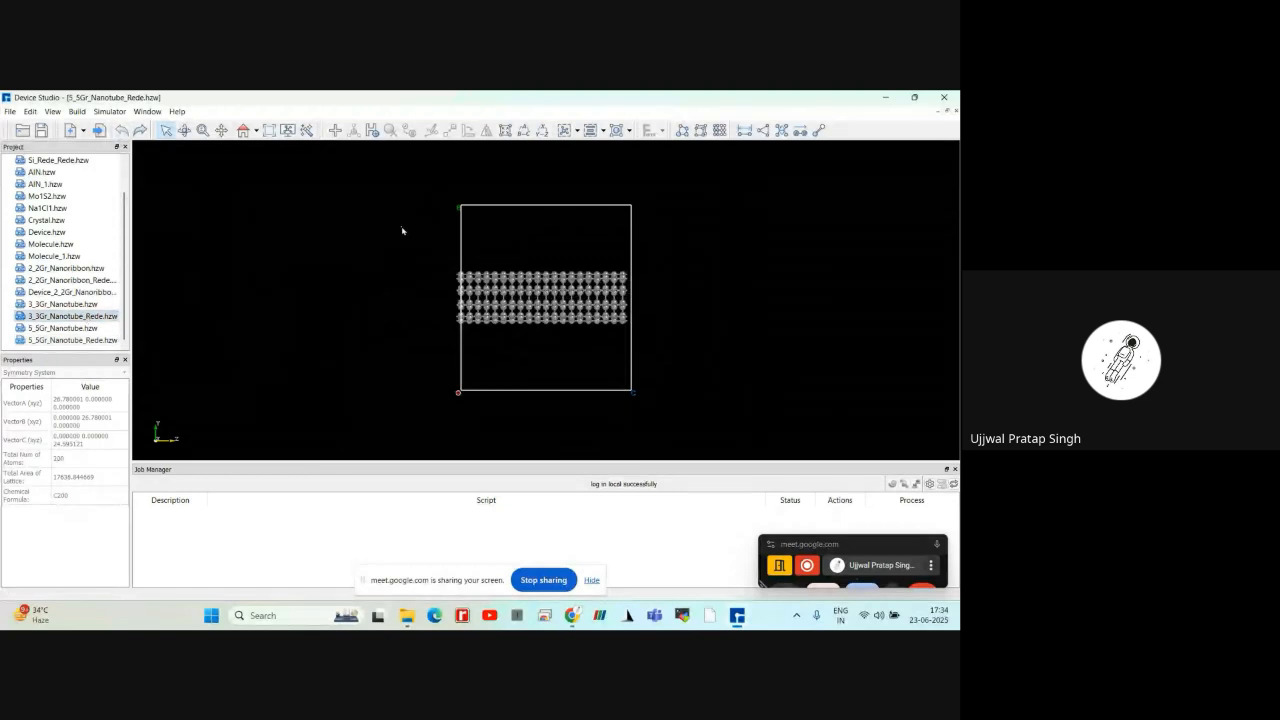
{"action": "key", "text": "ctrl+a"}
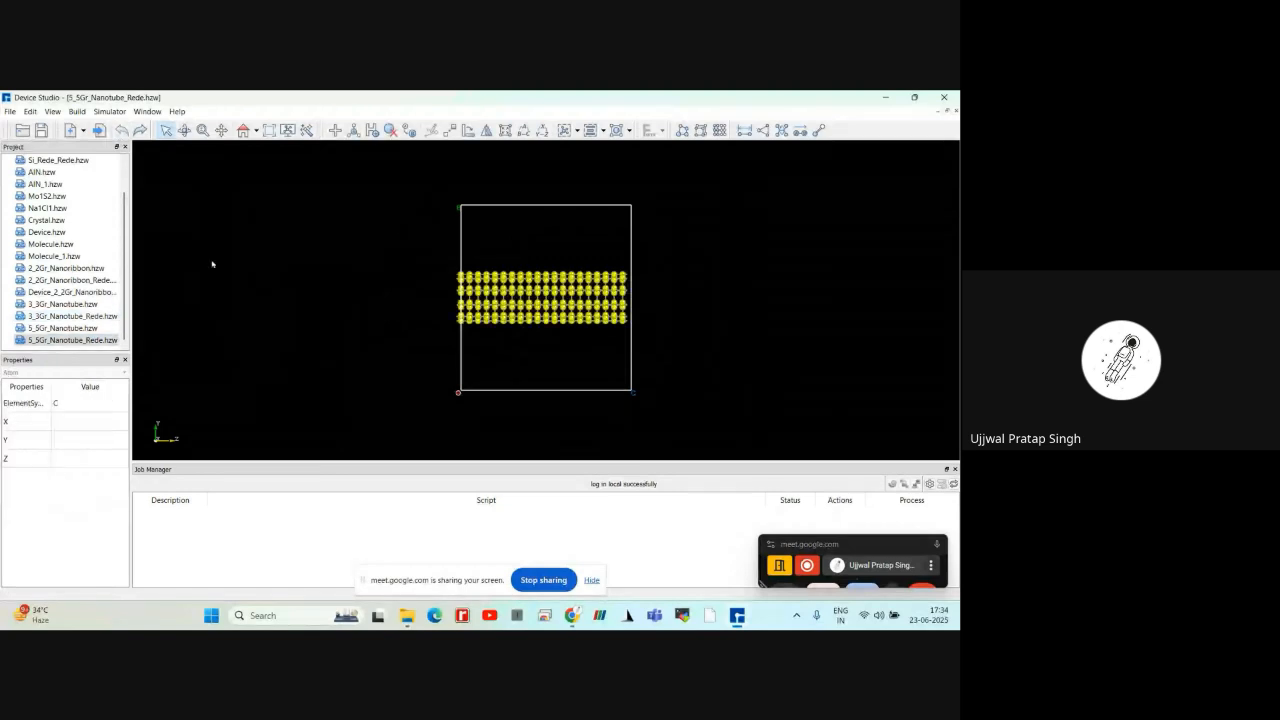
Open the 3_3Gr_Nanotube_Rede structure and copy all of its atoms
{"action": "left_click", "coordinate": [84, 304]}
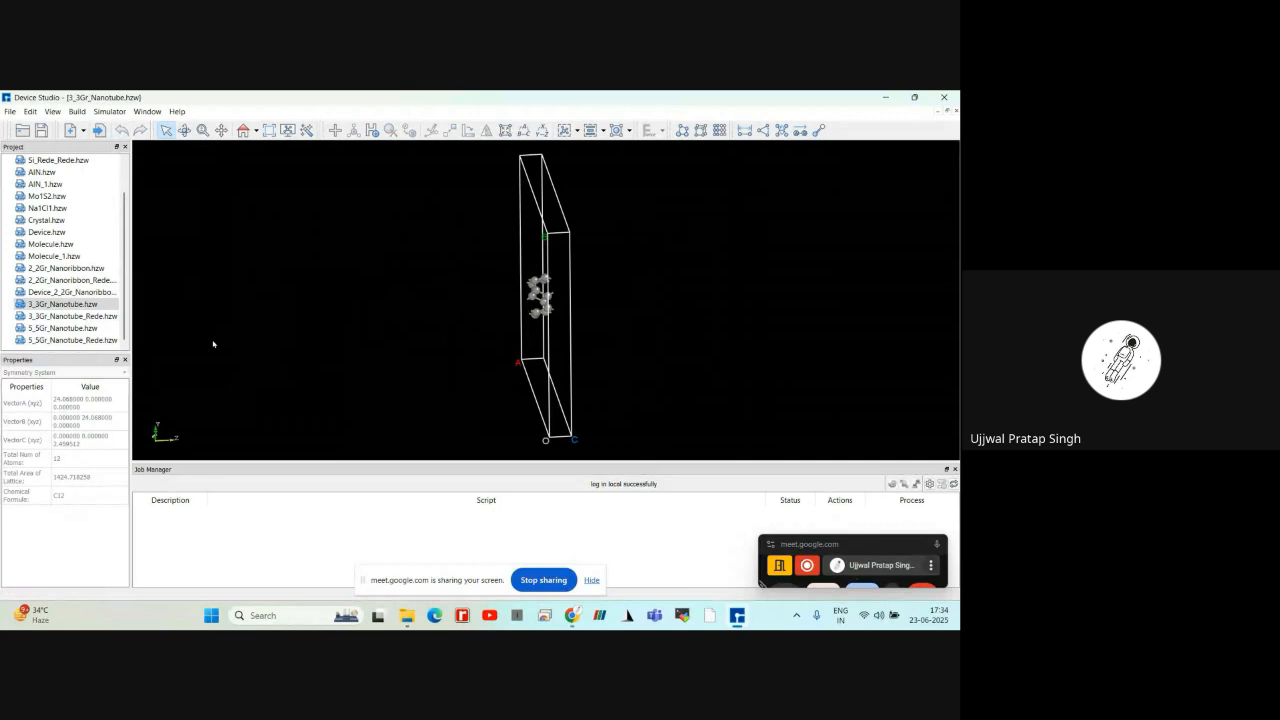
{"action": "key", "text": "Down"}
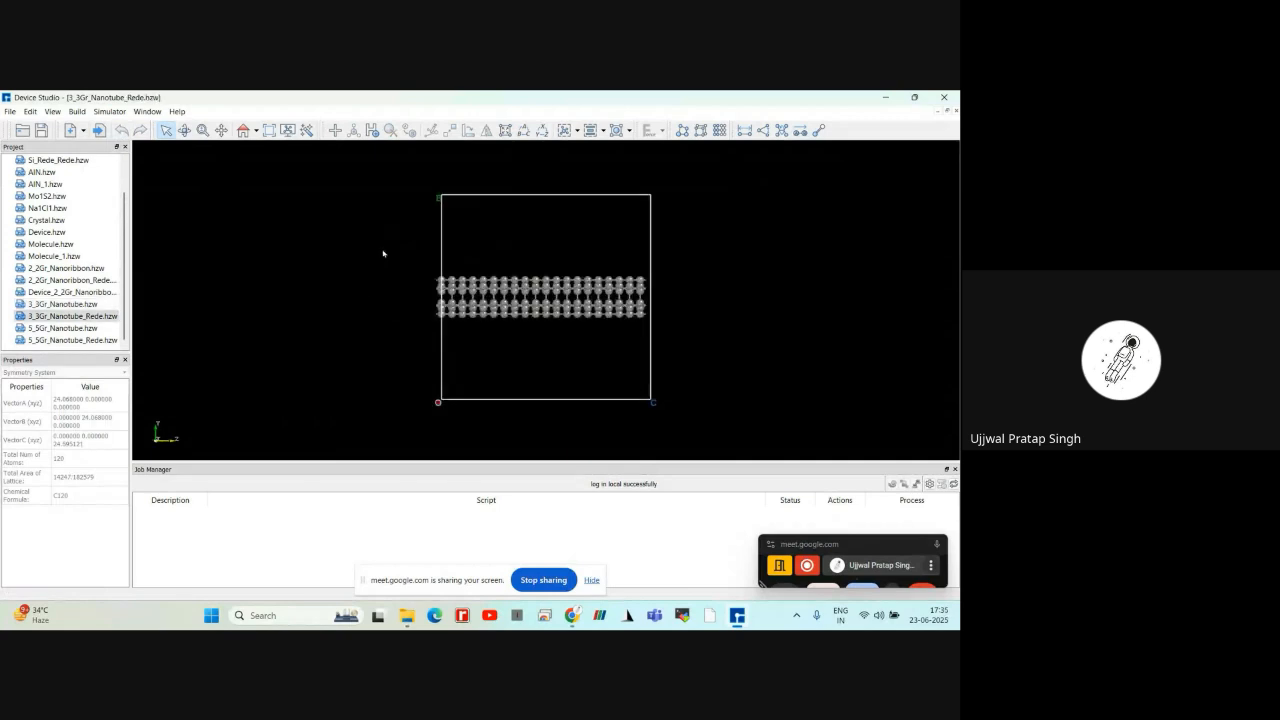
{"action": "left_click_drag", "start_coordinate": [382, 249], "coordinate": [736, 347]}
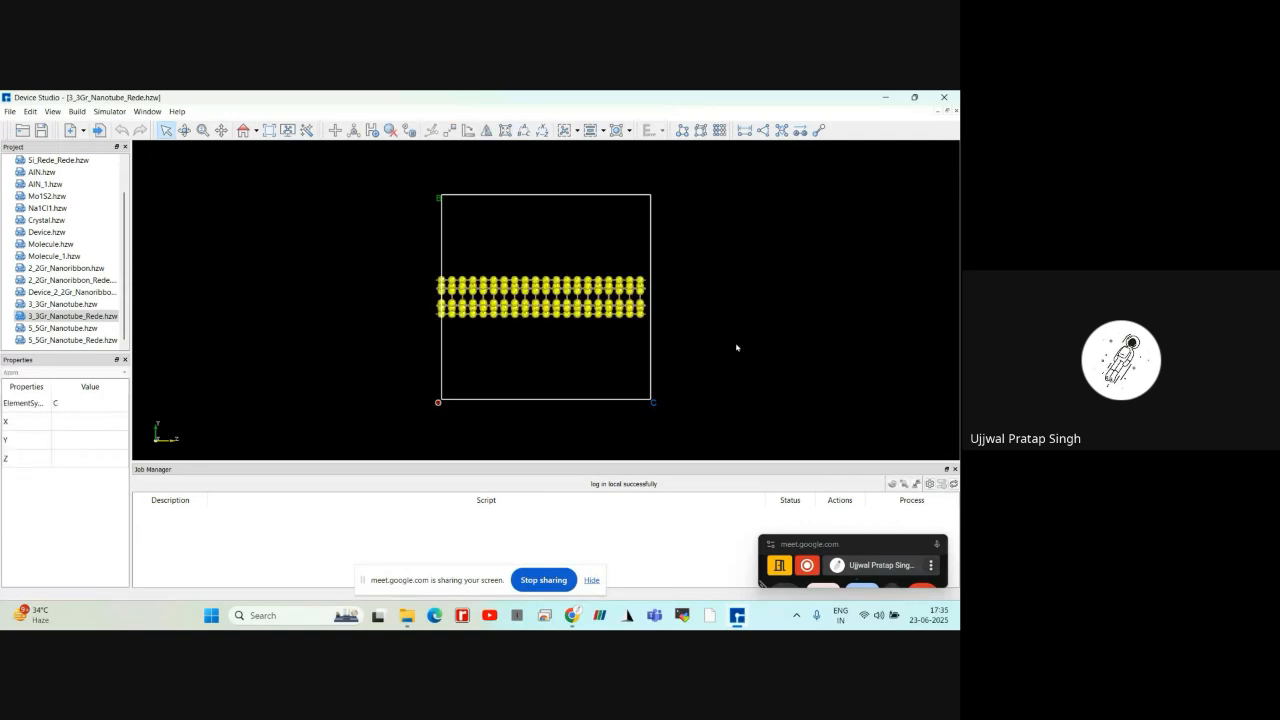
Paste the copied (3,3) nanotube atoms into the 5_5Gr_Nanotube_Rede structure
{"action": "left_click", "coordinate": [77, 341]}
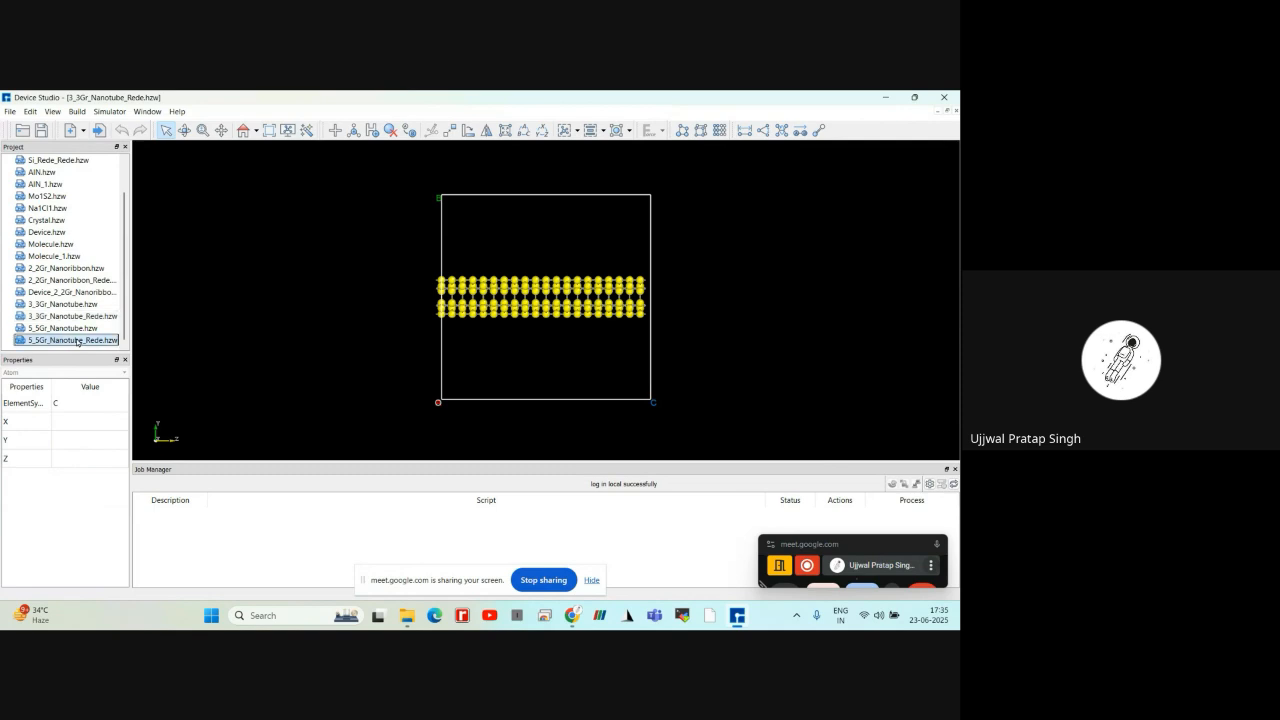
{"action": "left_click", "coordinate": [293, 318]}
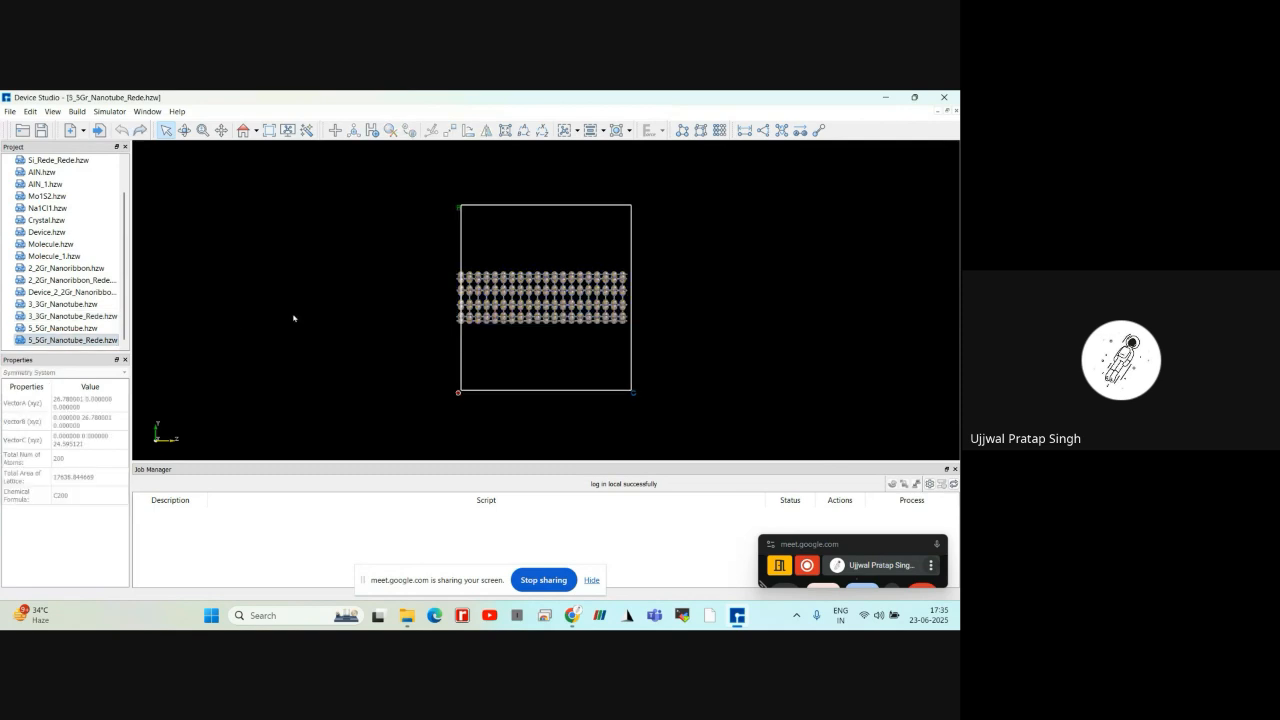
{"action": "right_click", "coordinate": [293, 318]}
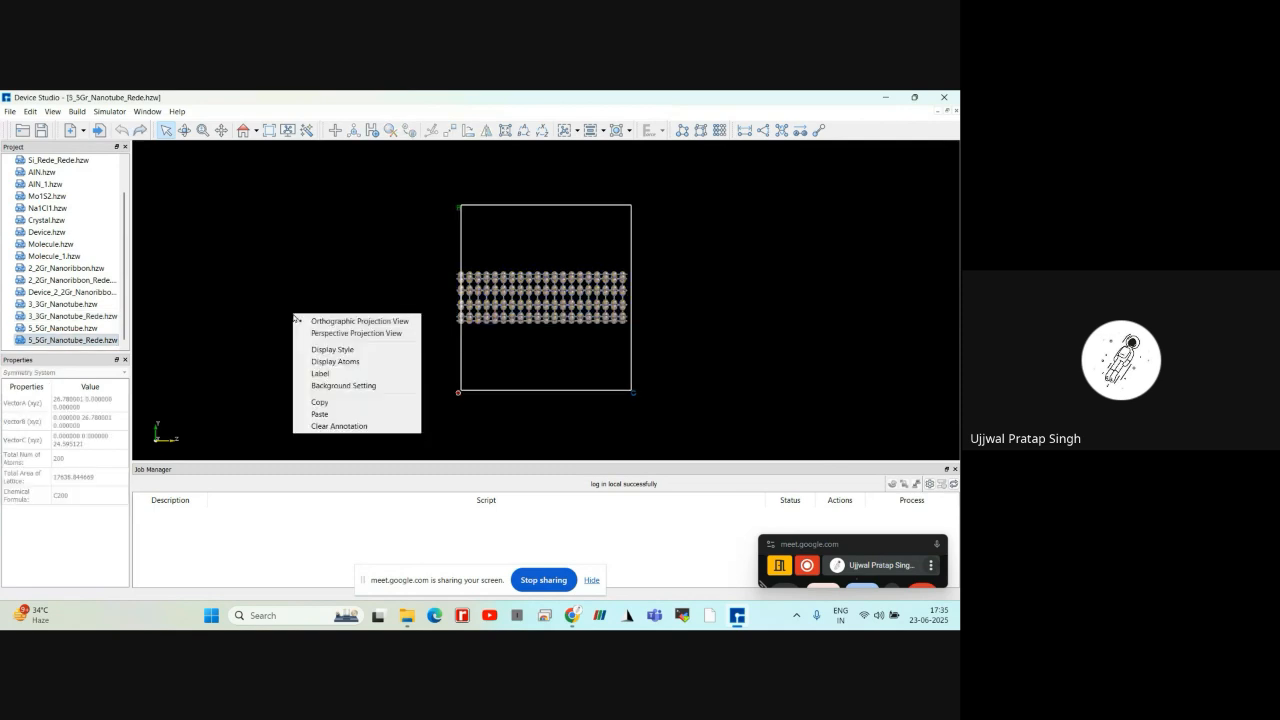
{"action": "left_click", "coordinate": [309, 414]}
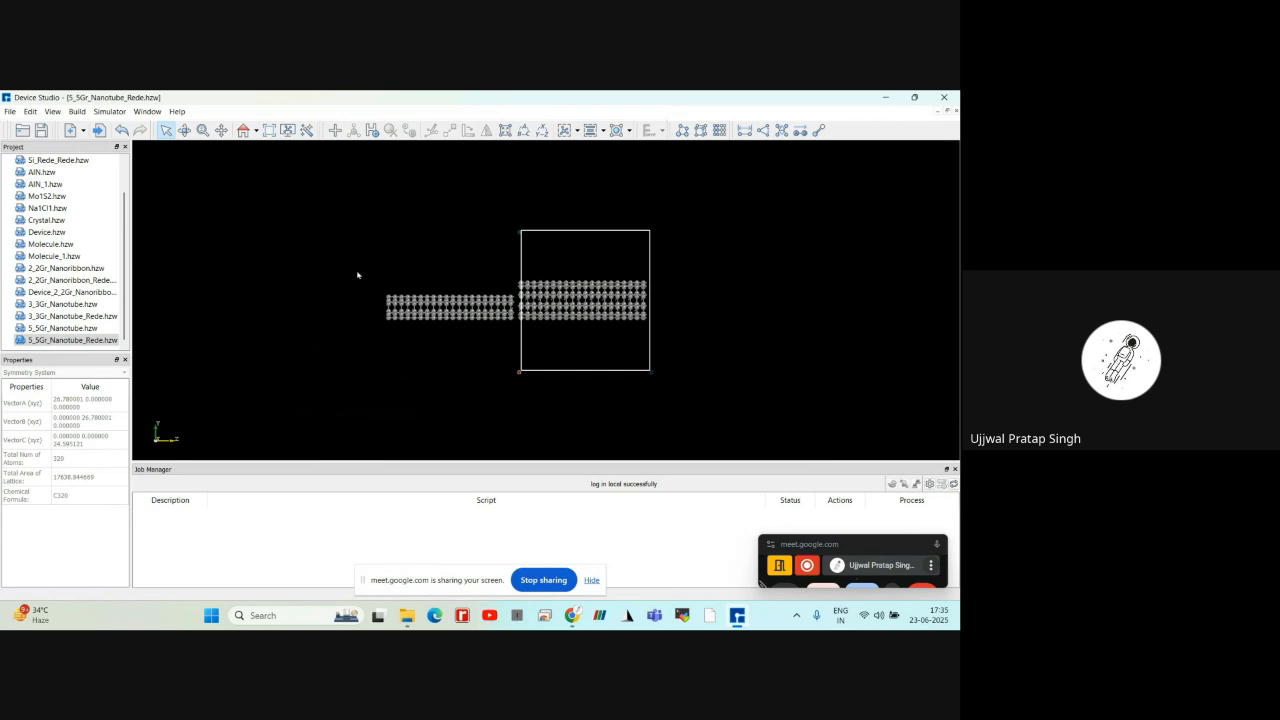
Center the pasted (3,3) nanotube atoms in the cell to nest them inside the (5,5) tube, and inspect the double-walled structure
{"action": "left_click_drag", "start_coordinate": [359, 266], "coordinate": [517, 343]}
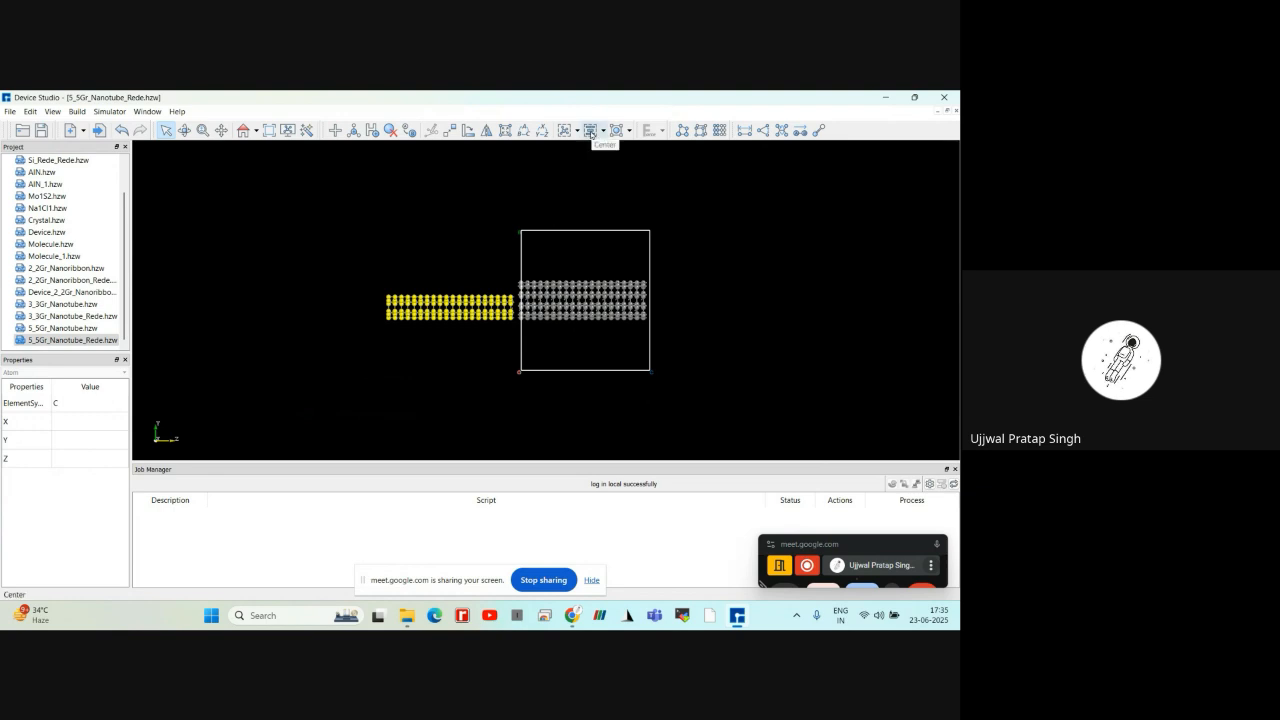
{"action": "left_click", "coordinate": [591, 134]}
{"action": "scroll", "coordinate": [478, 283], "scroll_direction": "up", "scroll_amount": 5}
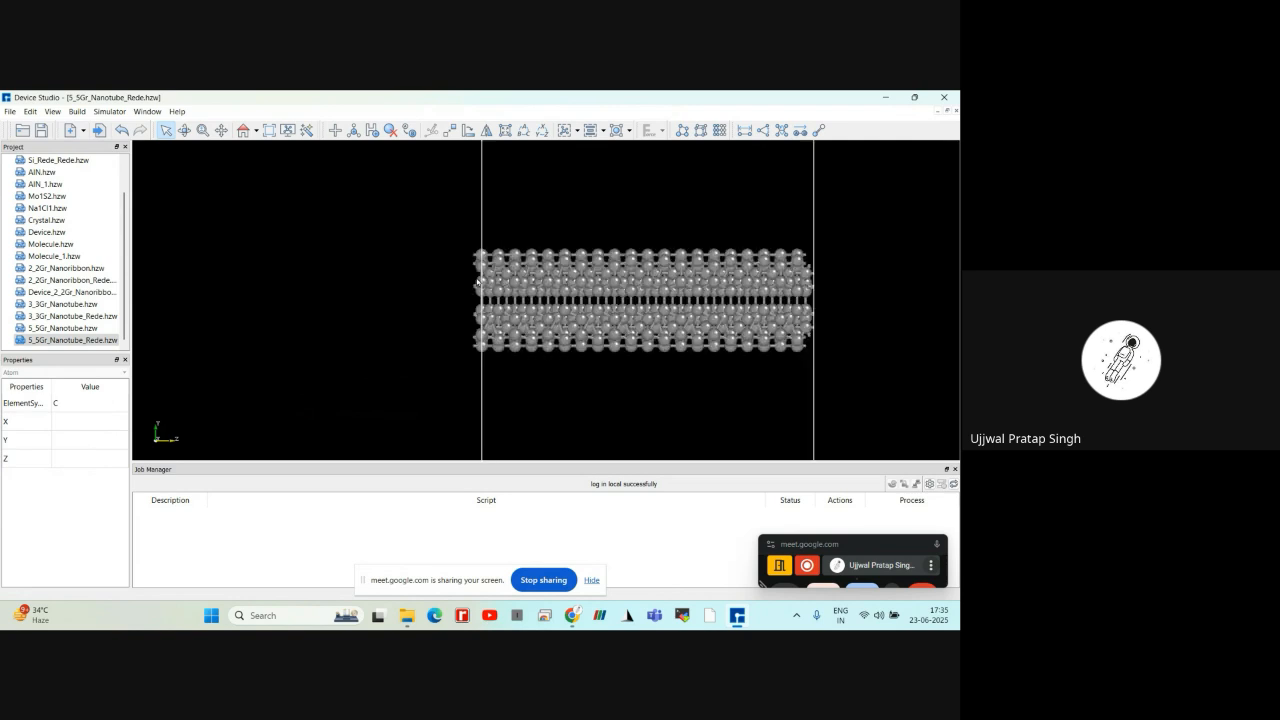
{"action": "right_click_drag", "start_coordinate": [478, 283], "coordinate": [562, 308]}
{"action": "left_click_drag", "start_coordinate": [562, 308], "coordinate": [648, 388]}
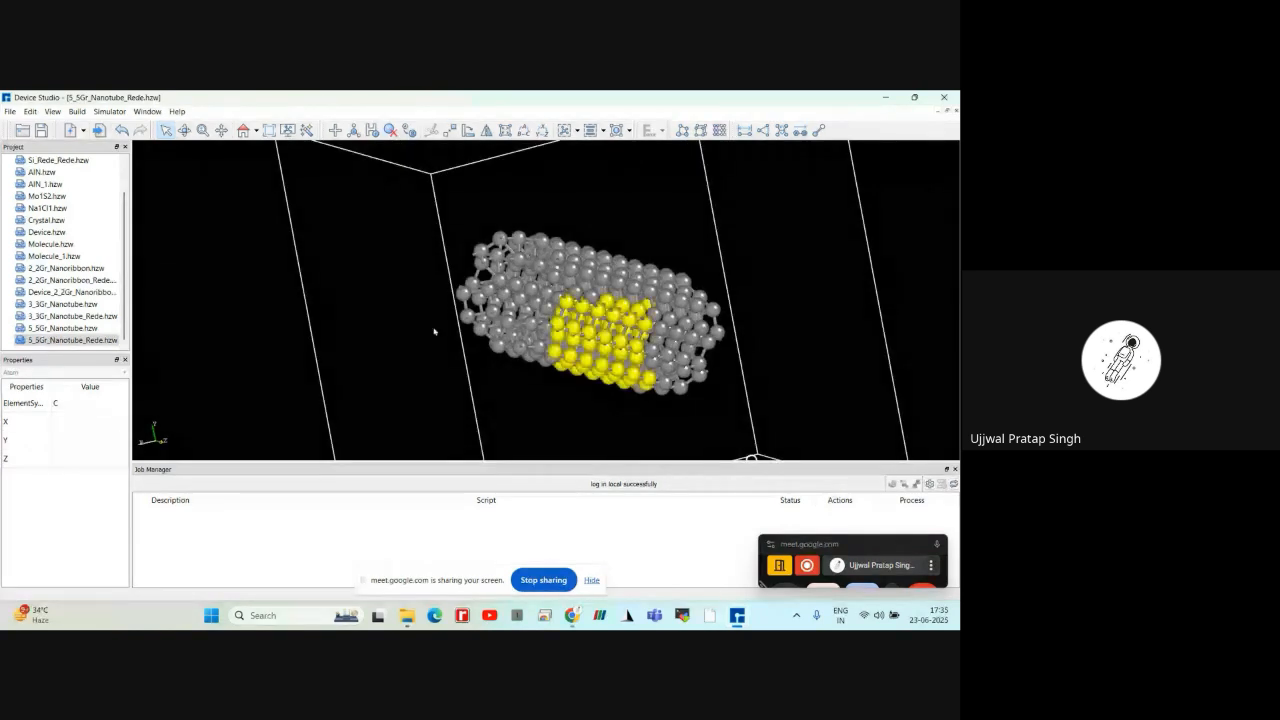
{"action": "left_click", "coordinate": [435, 331]}
{"action": "scroll", "coordinate": [435, 331], "scroll_direction": "up", "scroll_amount": 3}
{"action": "right_click_drag", "start_coordinate": [435, 331], "coordinate": [572, 309]}
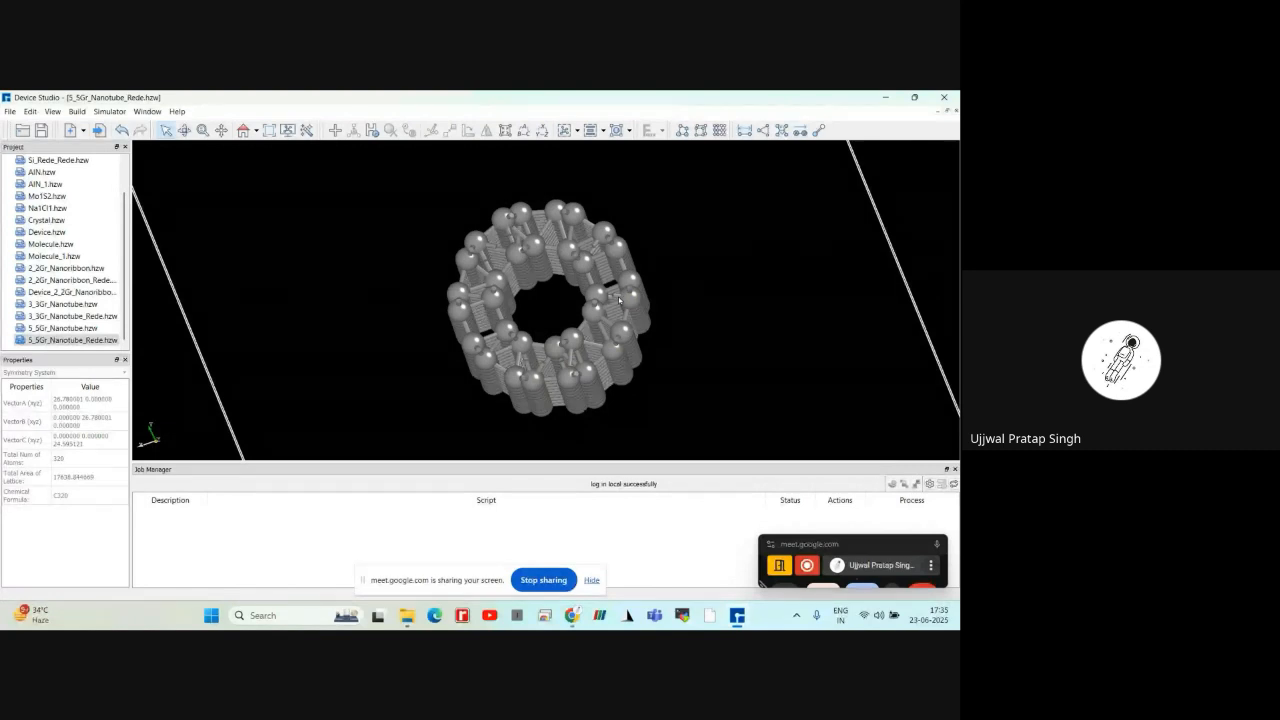
{"action": "right_click_drag", "start_coordinate": [619, 299], "coordinate": [377, 336]}
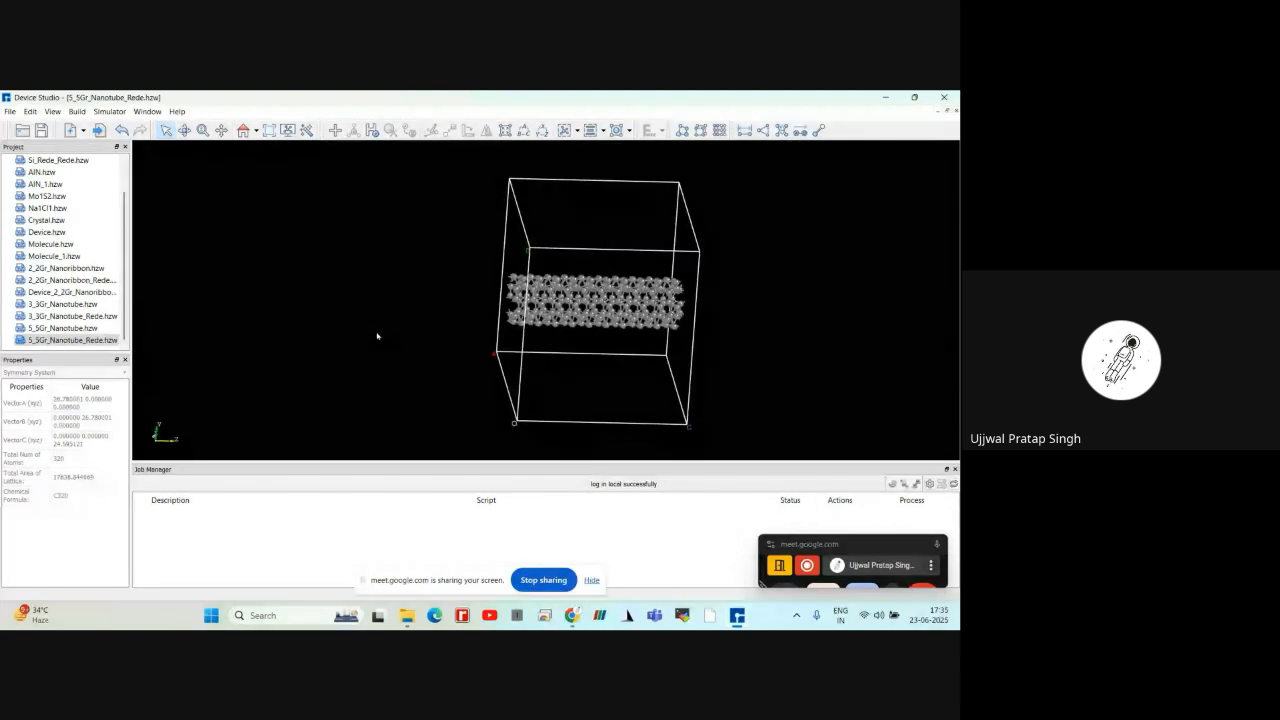
Show the structure-building commands for the nested nanotube in 5_5Gr_Nanotube_Rede
{"action": "left_click", "coordinate": [77, 112]}
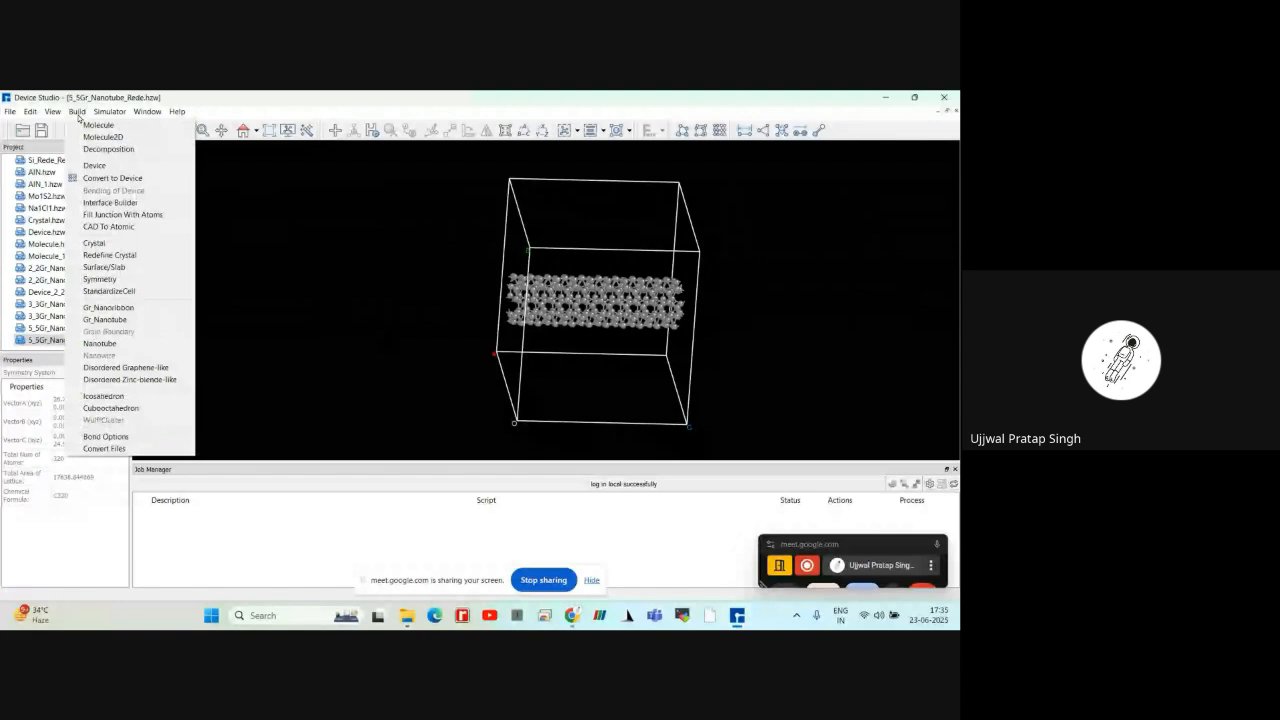
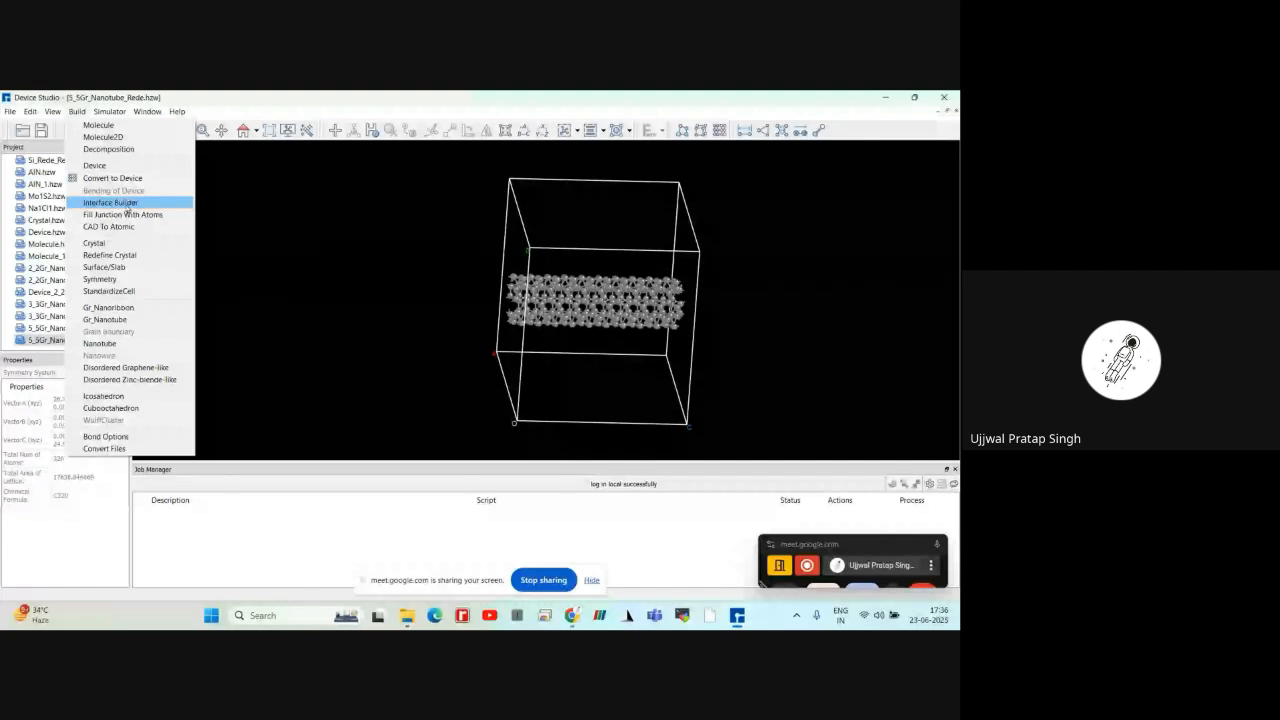
Start the Interface Builder and load Ag.hzw from the 3Dmaterials Conductor Pure_metal folder as Structure A
{"action": "left_click", "coordinate": [127, 205]}
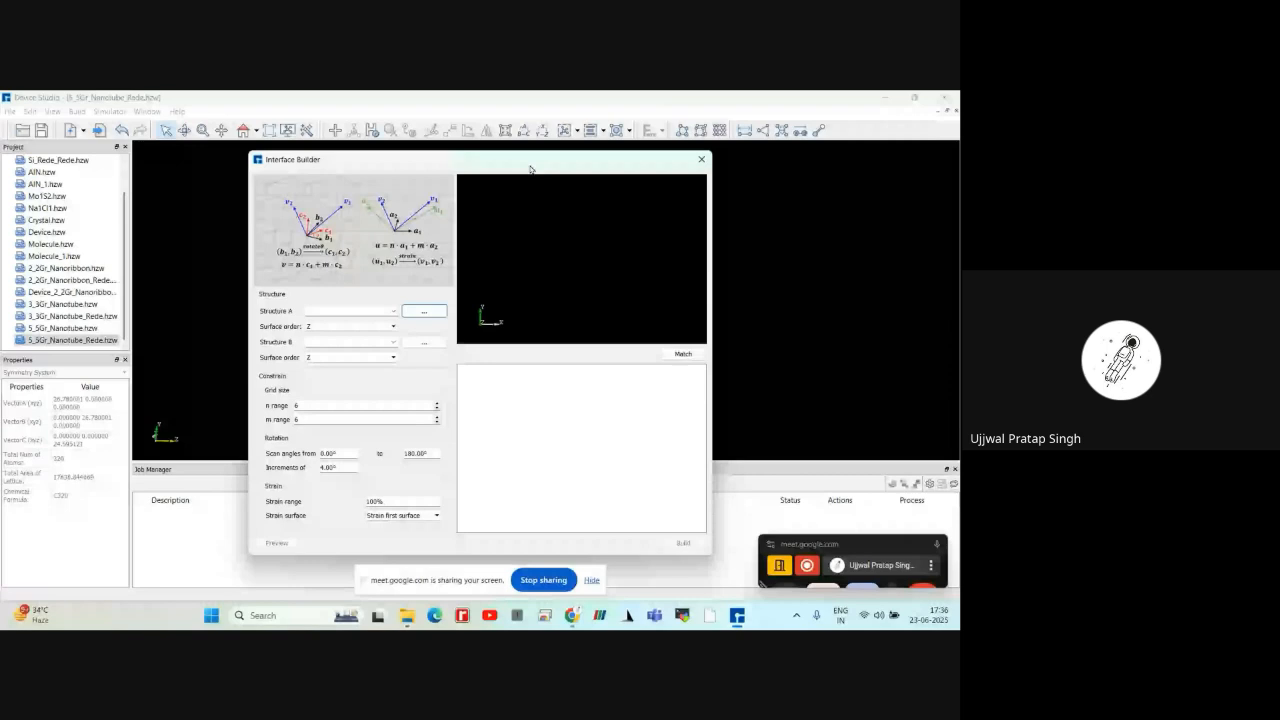
{"action": "left_click", "coordinate": [701, 160]}
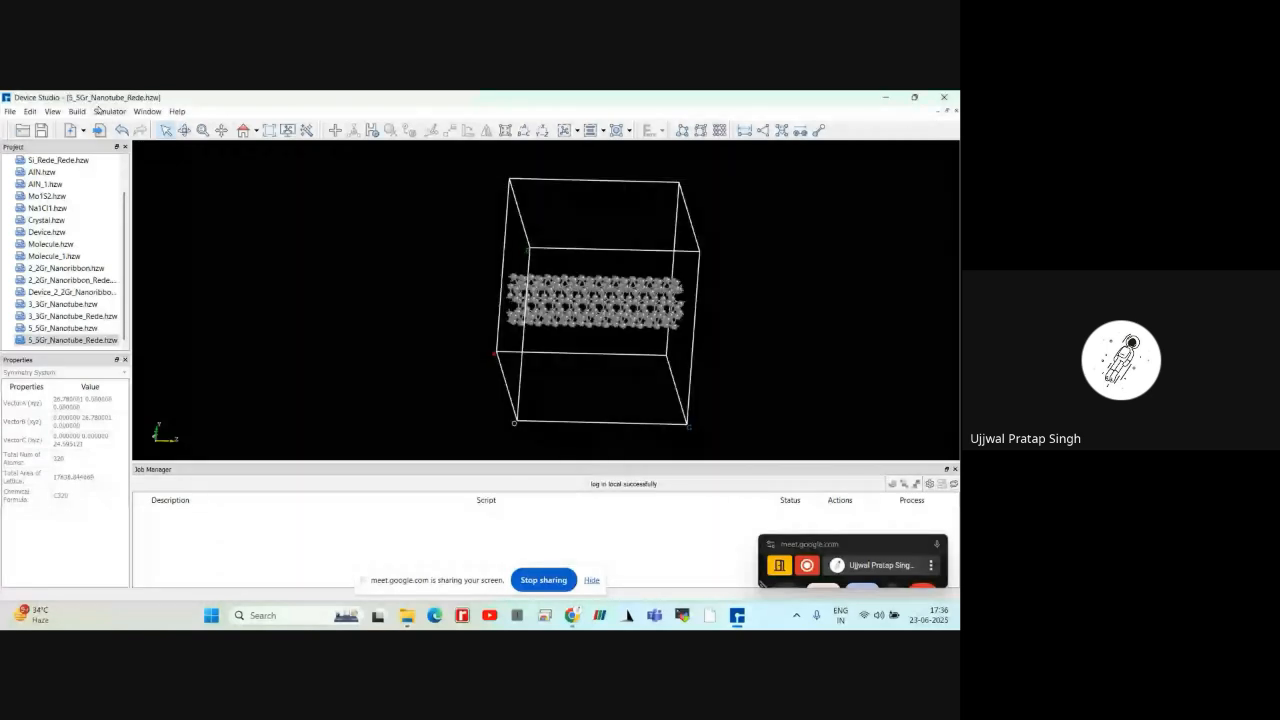
{"action": "left_click", "coordinate": [79, 111]}
{"action": "left_click", "coordinate": [99, 199]}
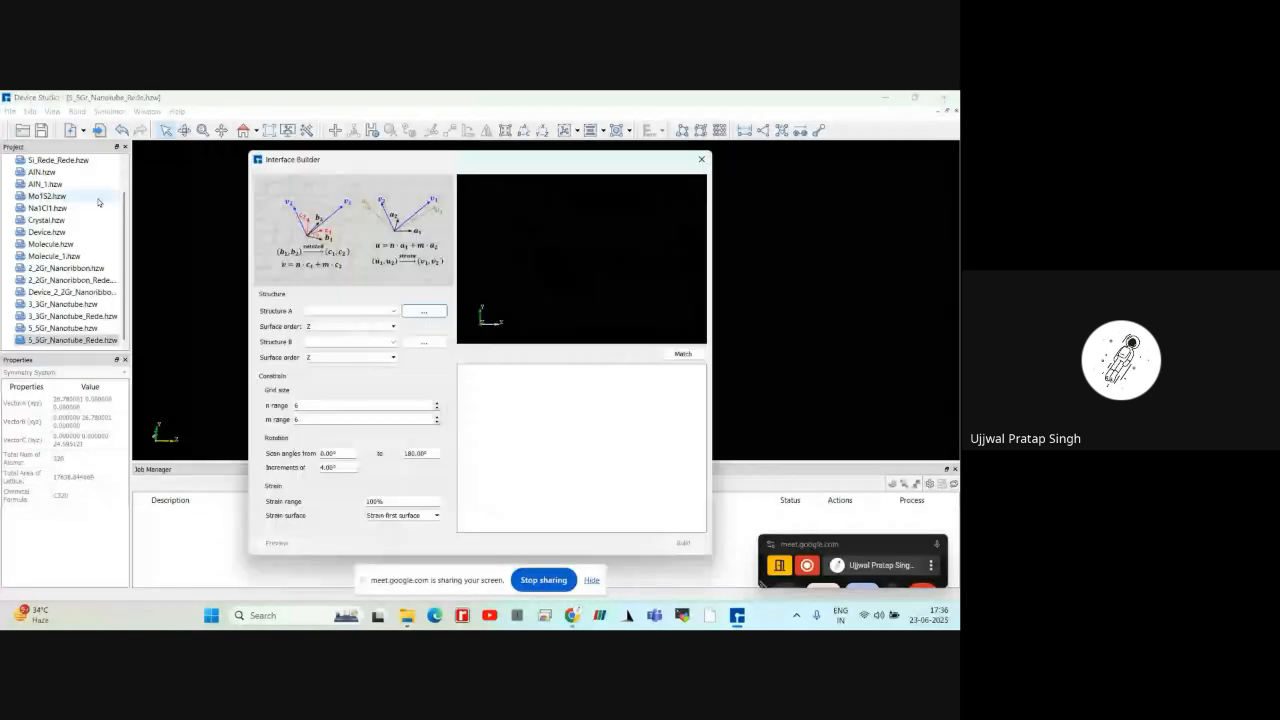
{"action": "left_click", "coordinate": [423, 313]}
{"action": "left_click", "coordinate": [412, 268]}
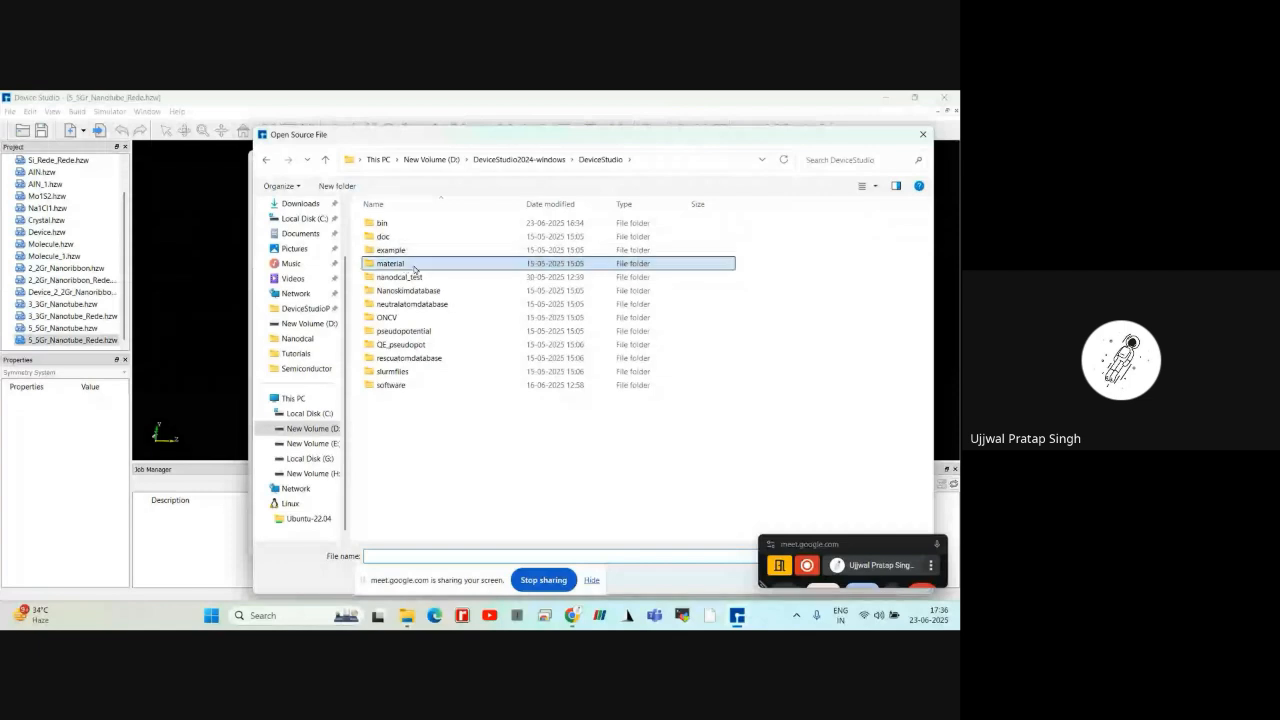
{"action": "double_click", "coordinate": [414, 267]}
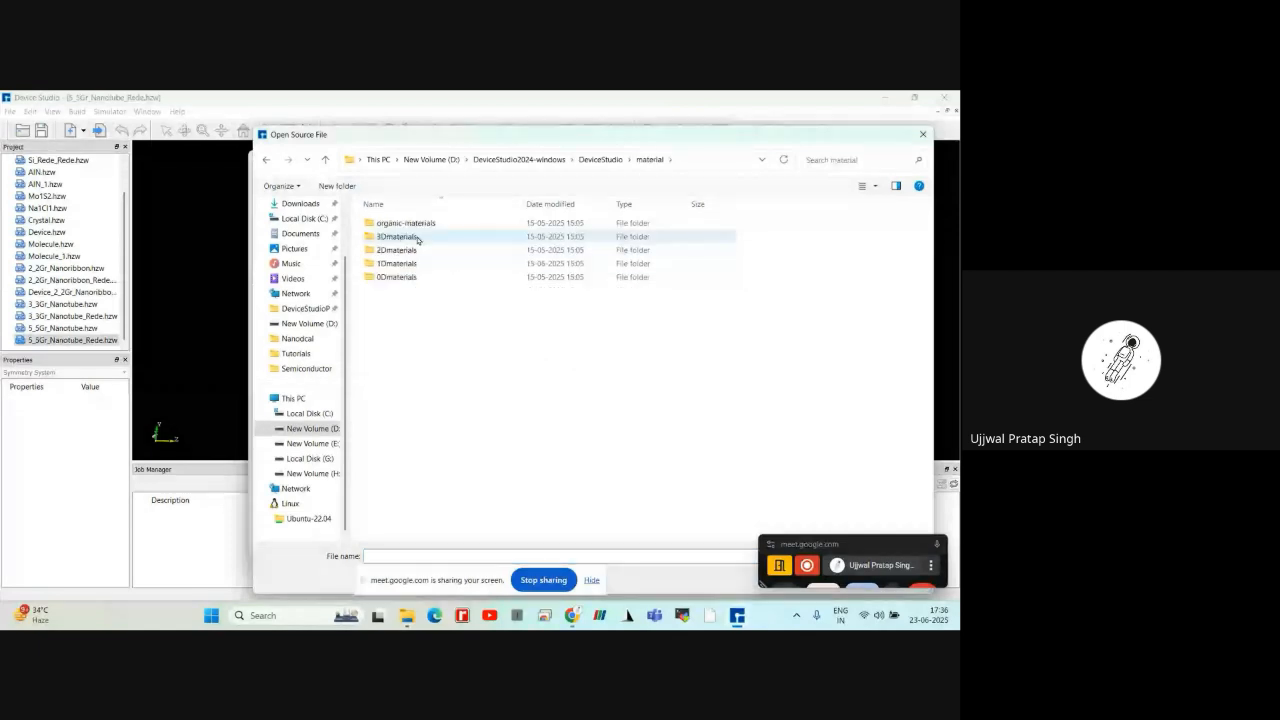
{"action": "double_click", "coordinate": [397, 237]}
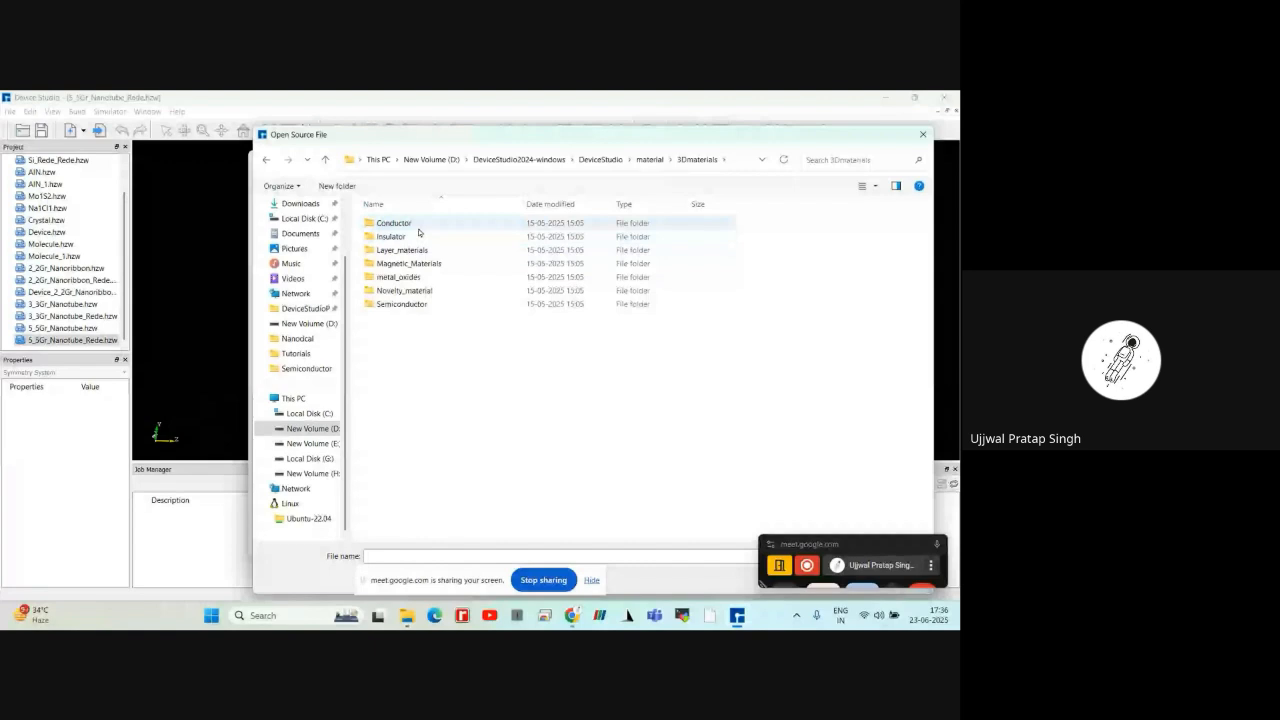
{"action": "double_click", "coordinate": [419, 228]}
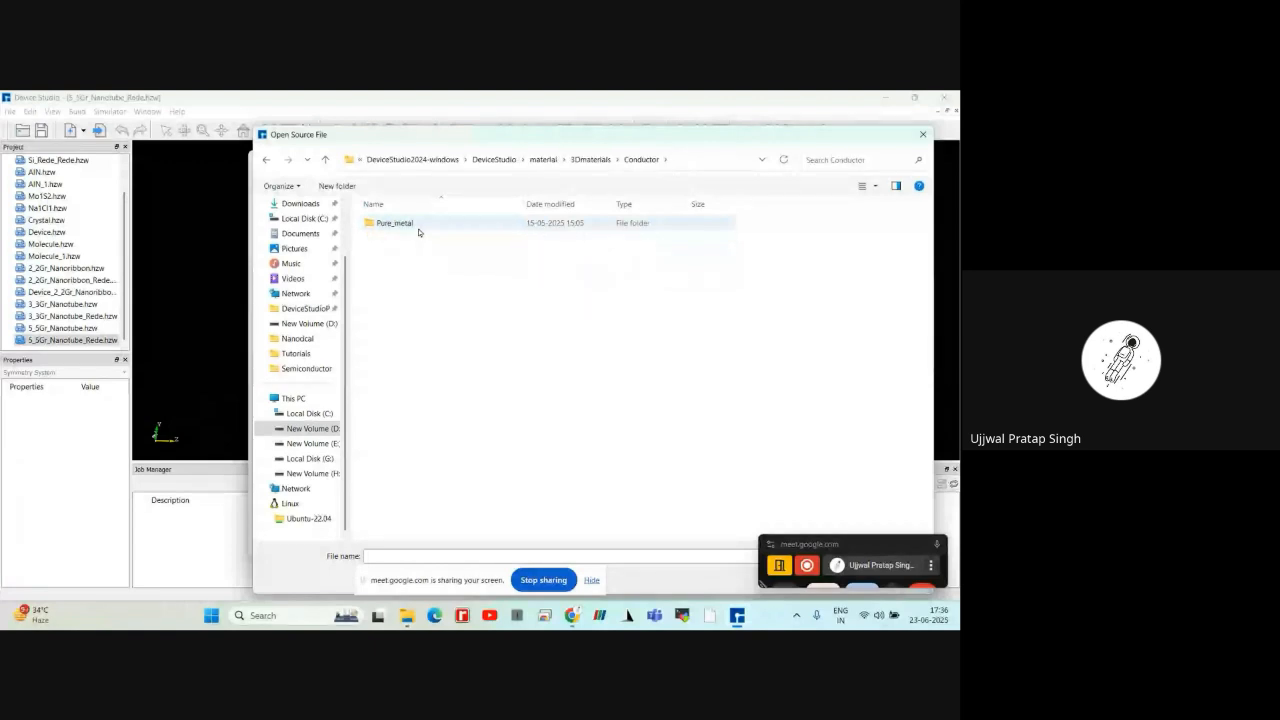
{"action": "double_click", "coordinate": [419, 231]}
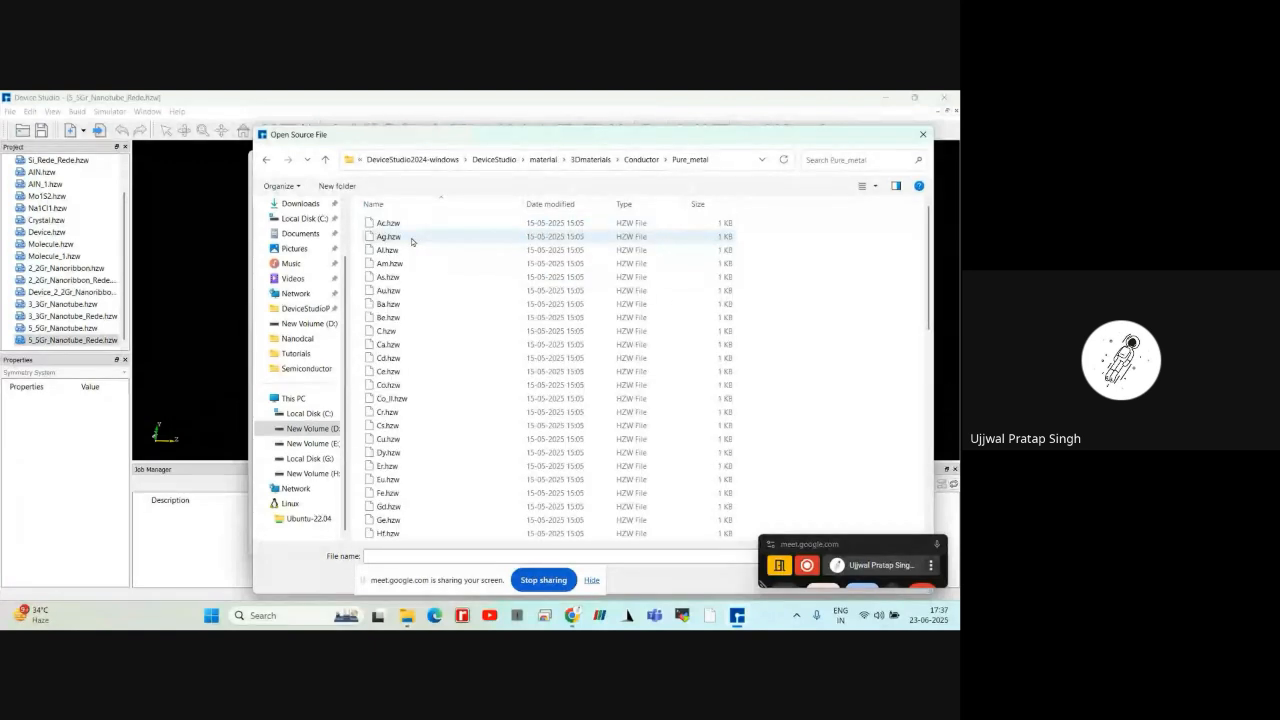
{"action": "left_click", "coordinate": [391, 238]}
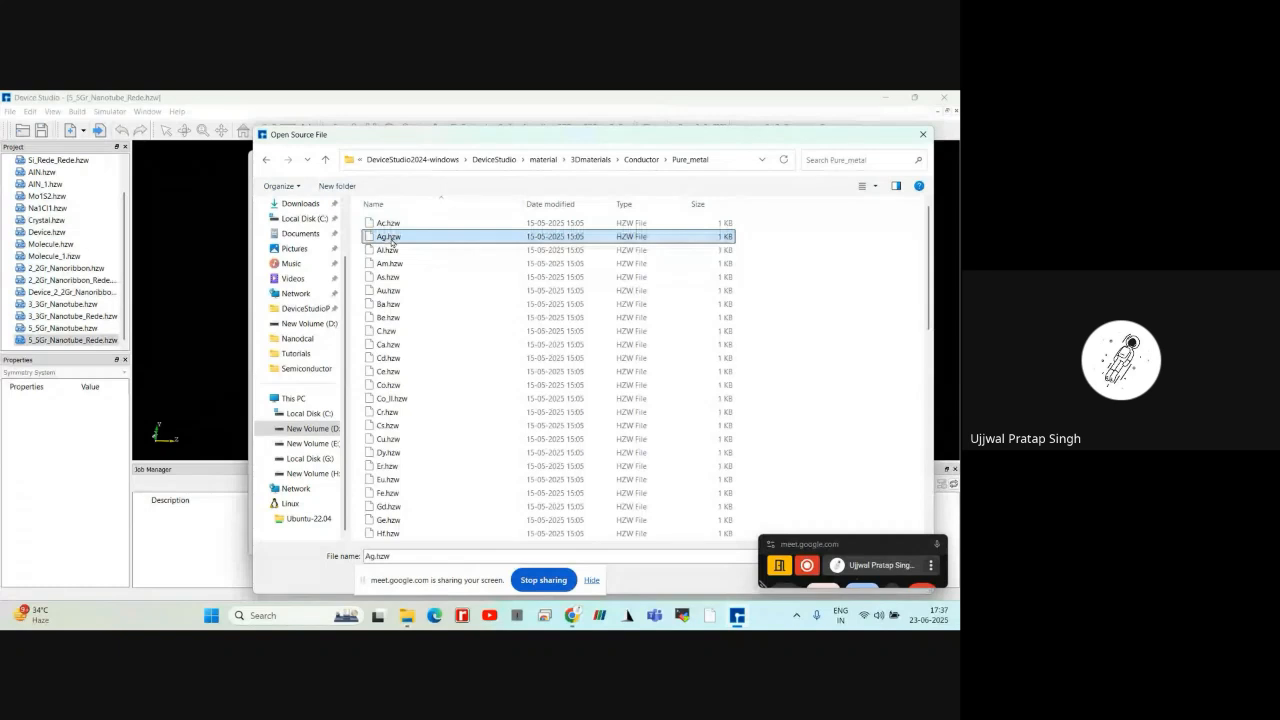
{"action": "left_click_drag", "start_coordinate": [655, 140], "coordinate": [500, 120]}
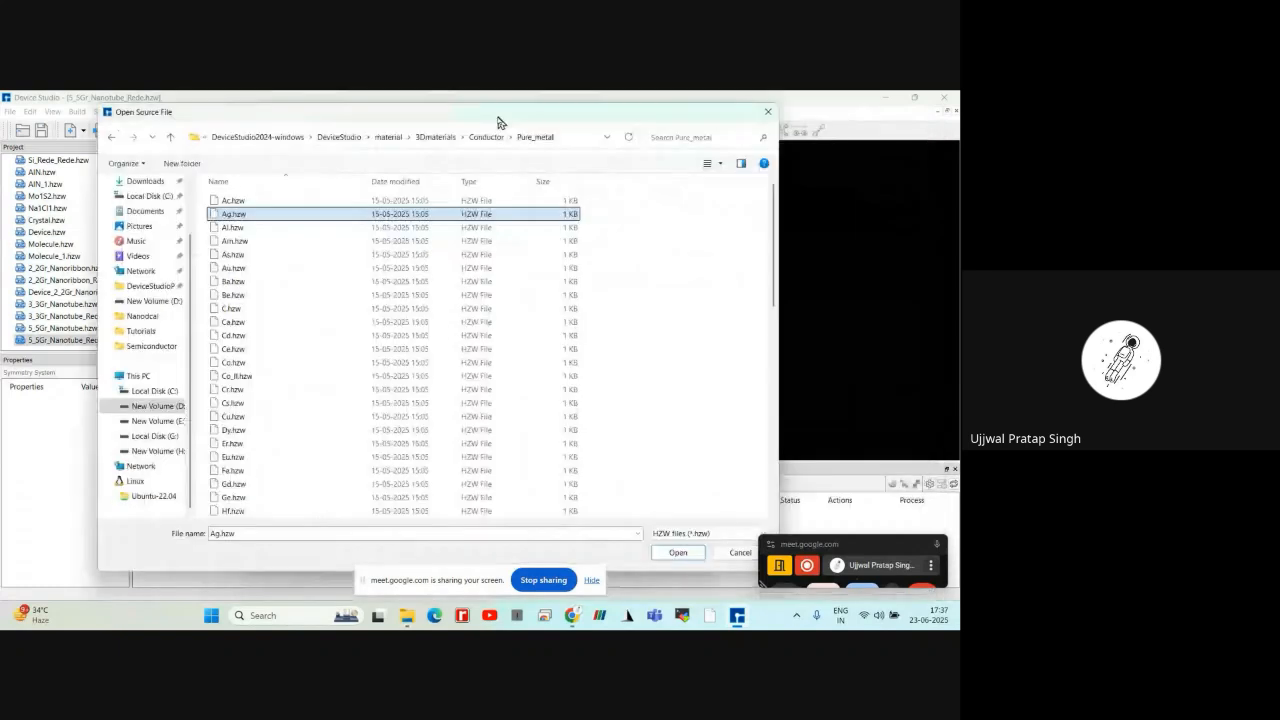
{"action": "key", "text": "Return"}
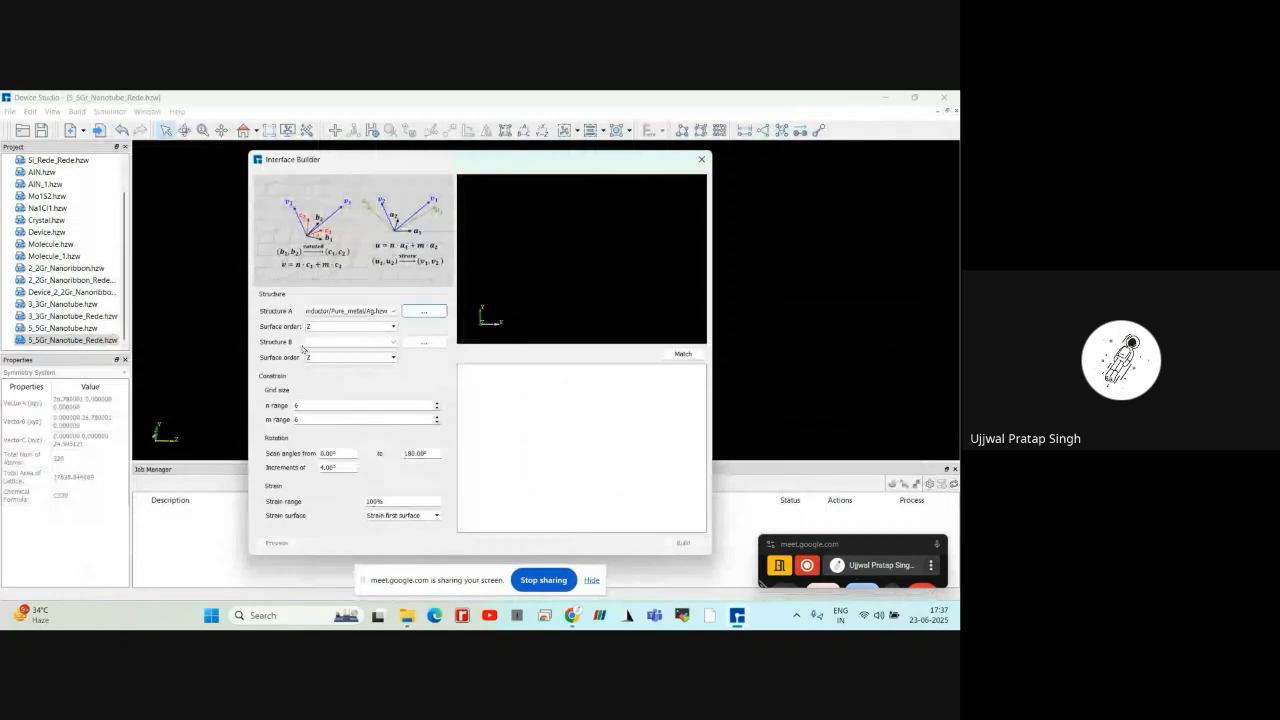
Load Au.hzw from the 3Dmaterials Conductor Pure_metal folder as Structure B of the interface
{"action": "left_click", "coordinate": [424, 342]}
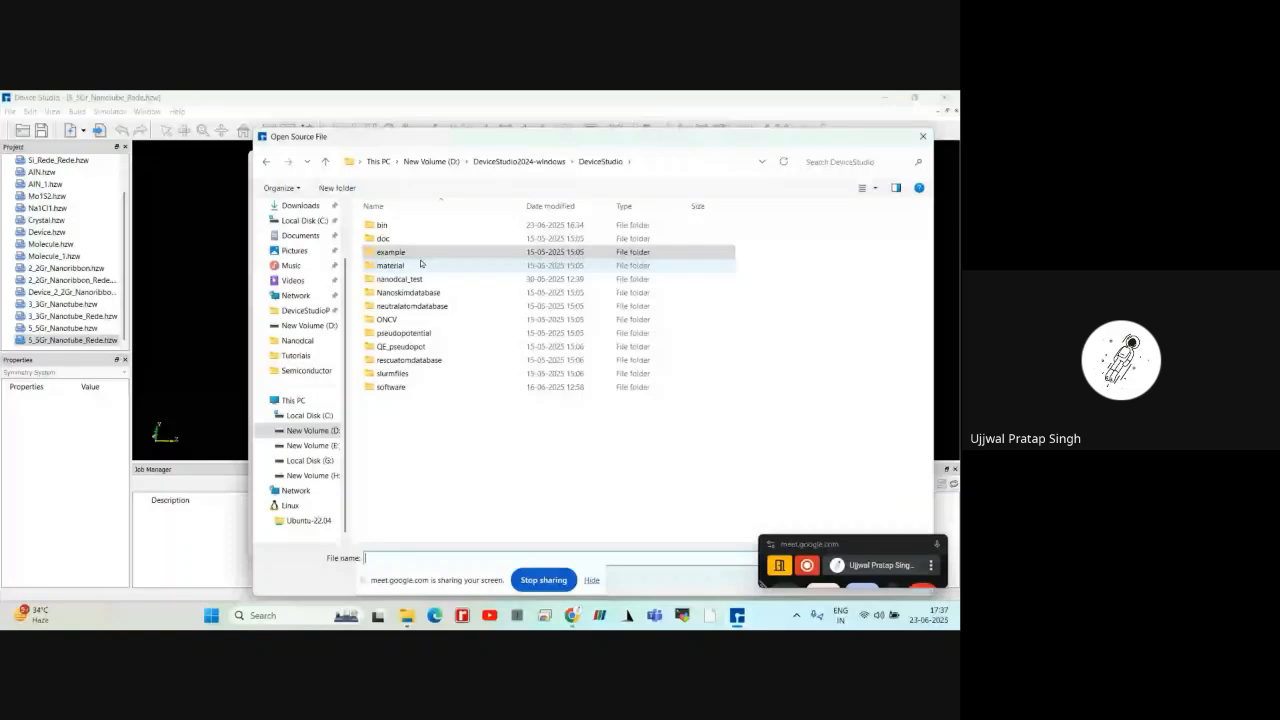
{"action": "double_click", "coordinate": [421, 263]}
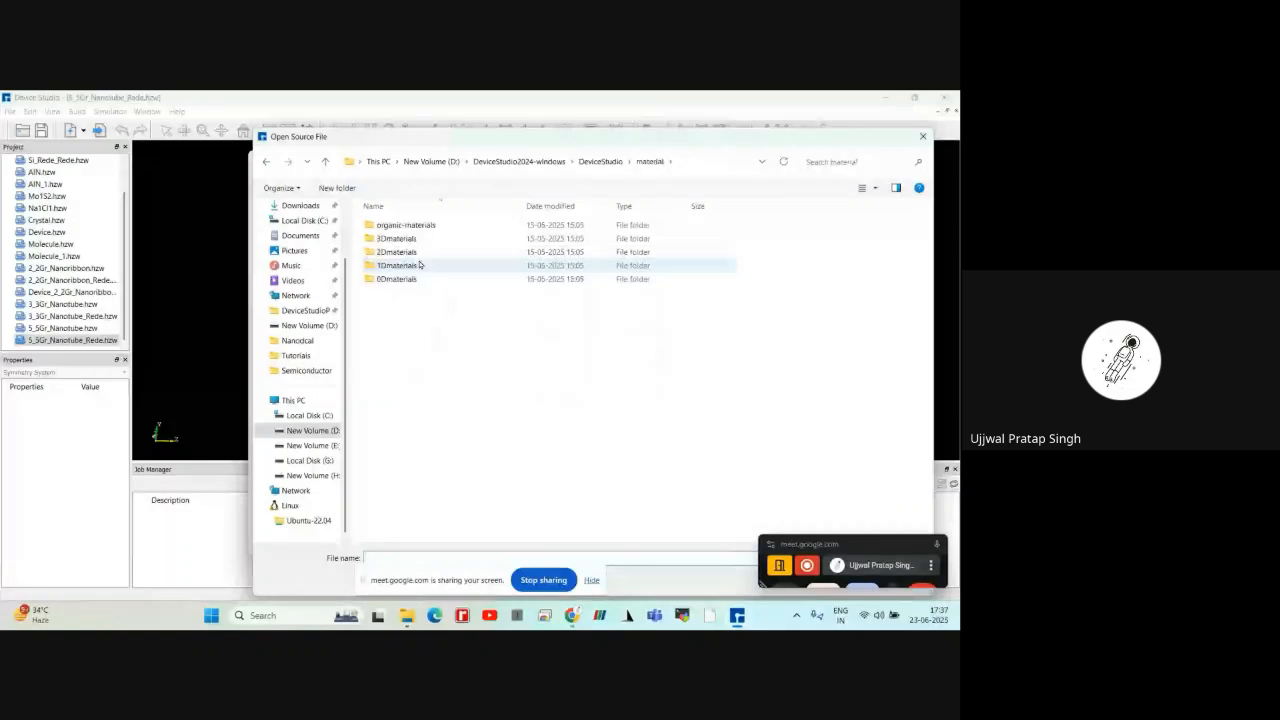
{"action": "double_click", "coordinate": [420, 239]}
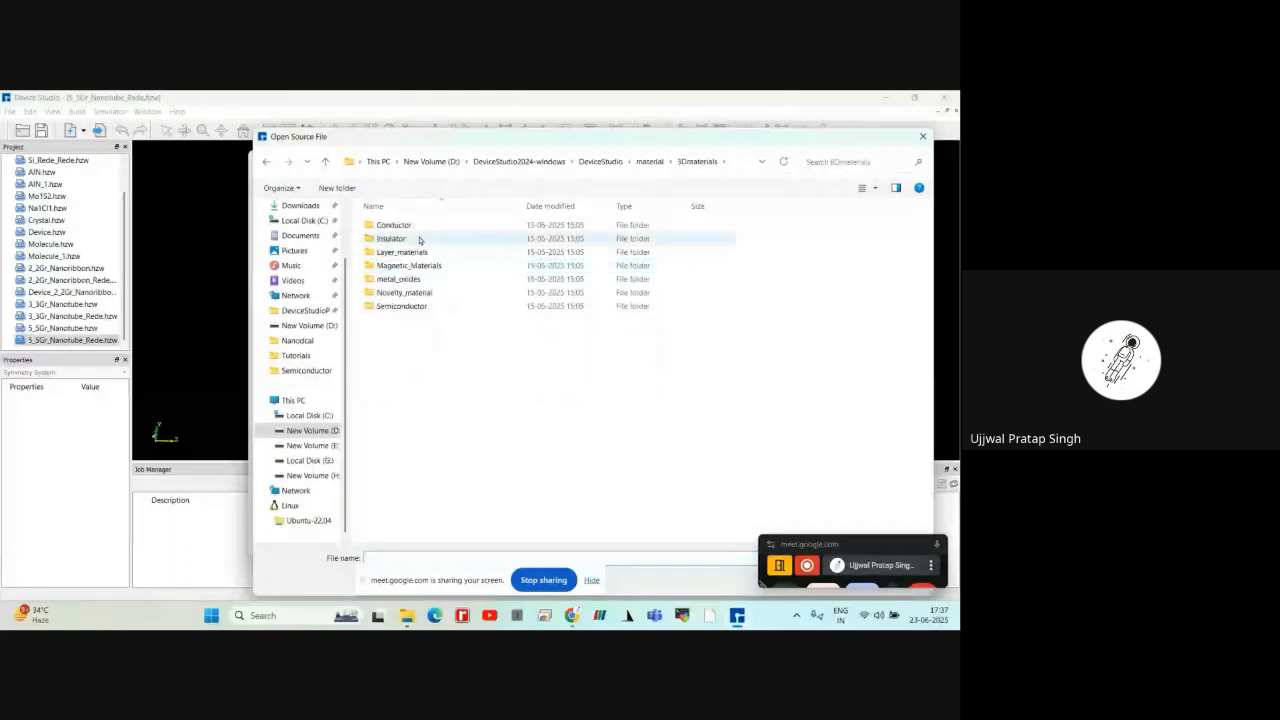
{"action": "double_click", "coordinate": [418, 227]}
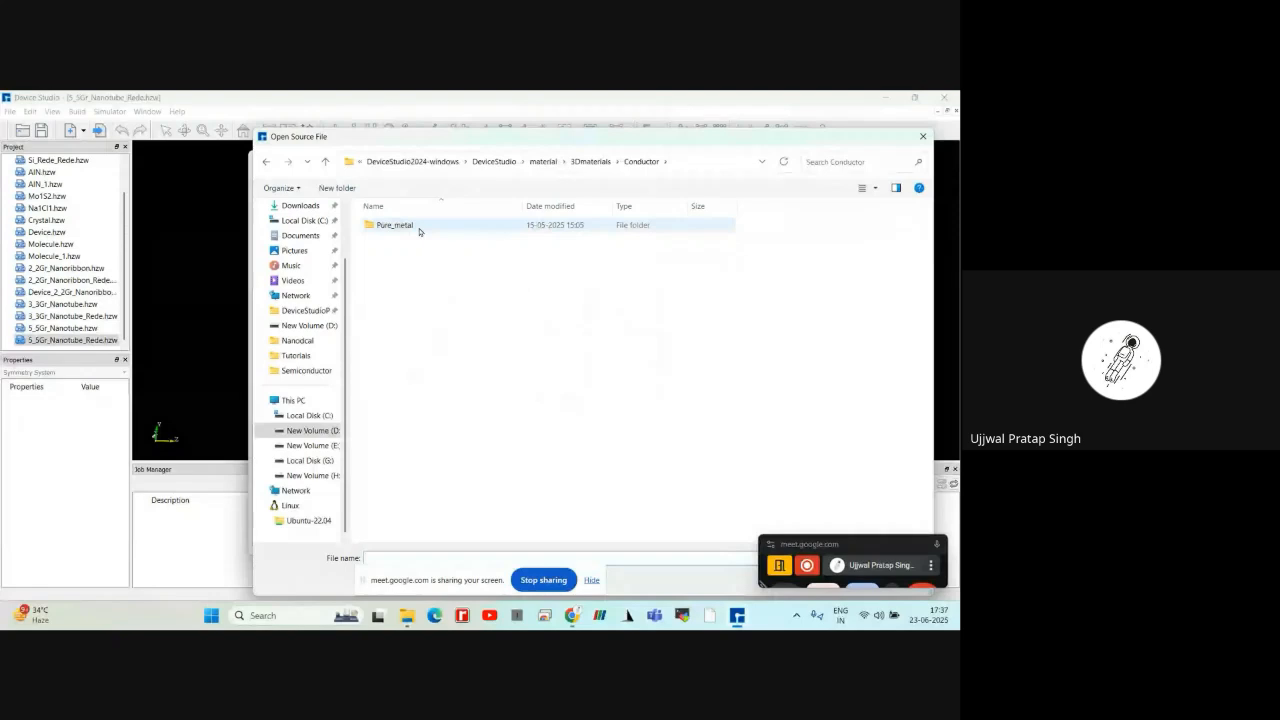
{"action": "double_click", "coordinate": [419, 227]}
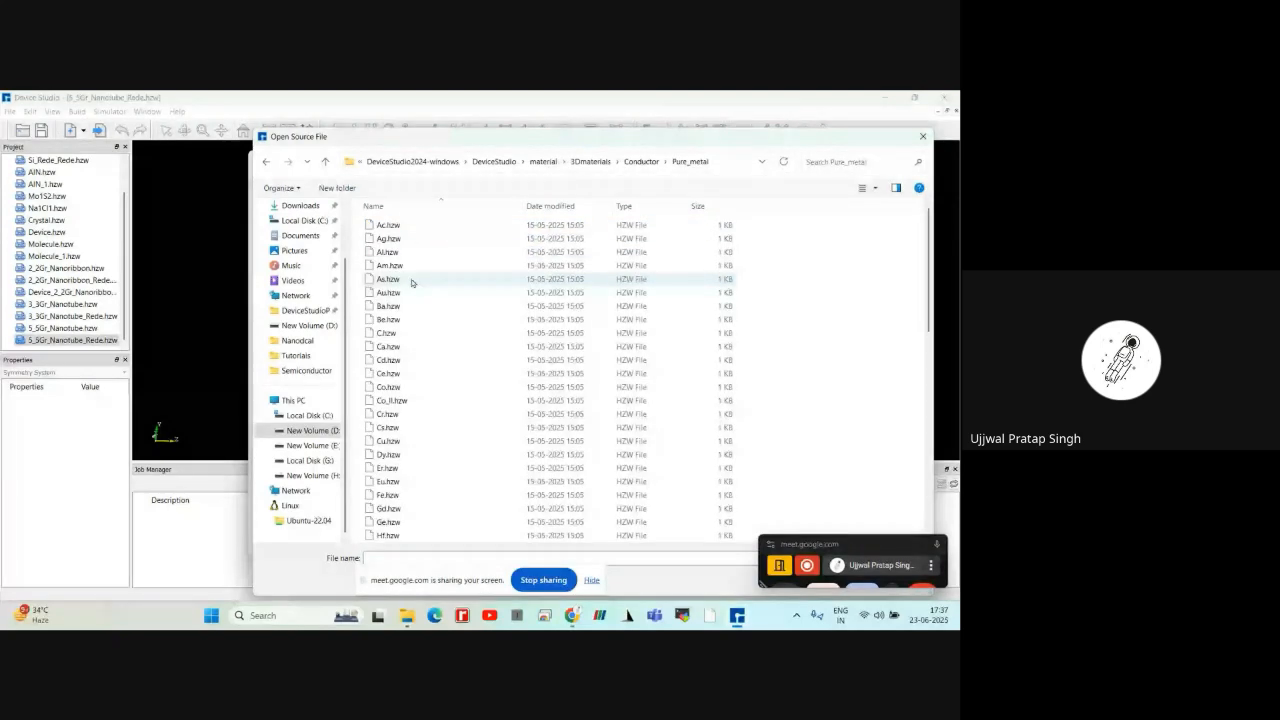
{"action": "left_click", "coordinate": [404, 293]}
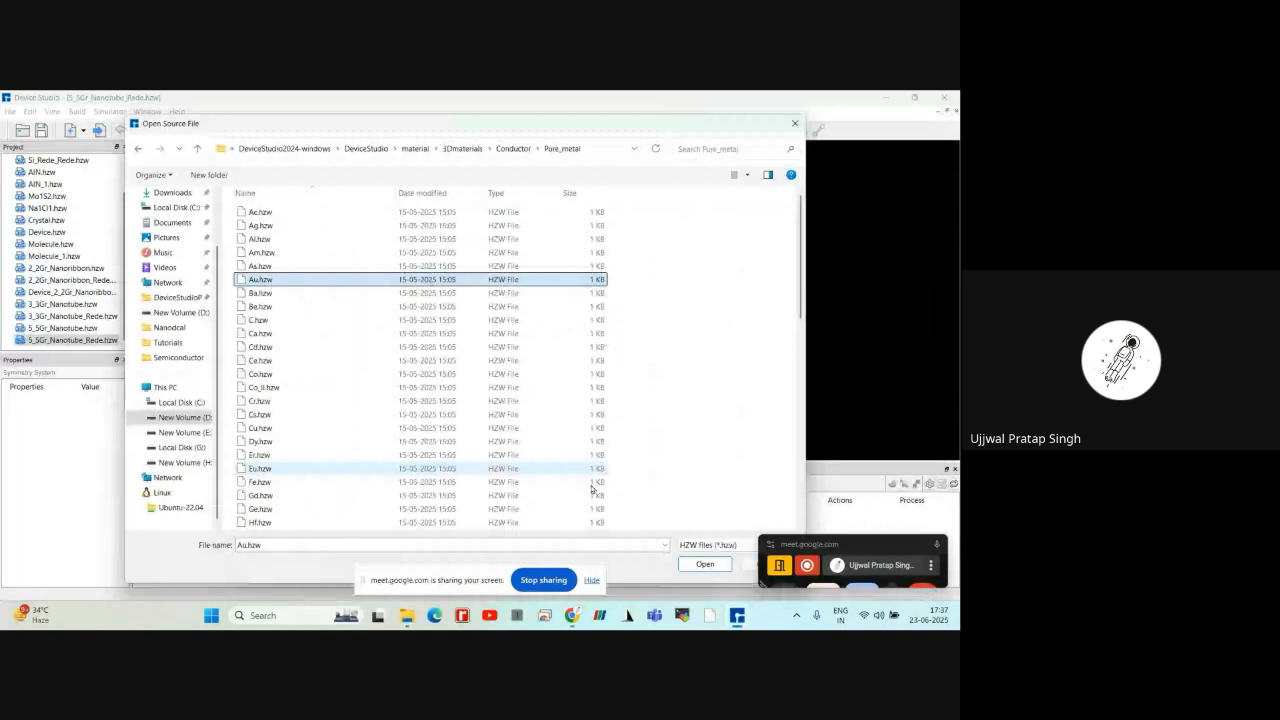
{"action": "key", "text": "Return"}
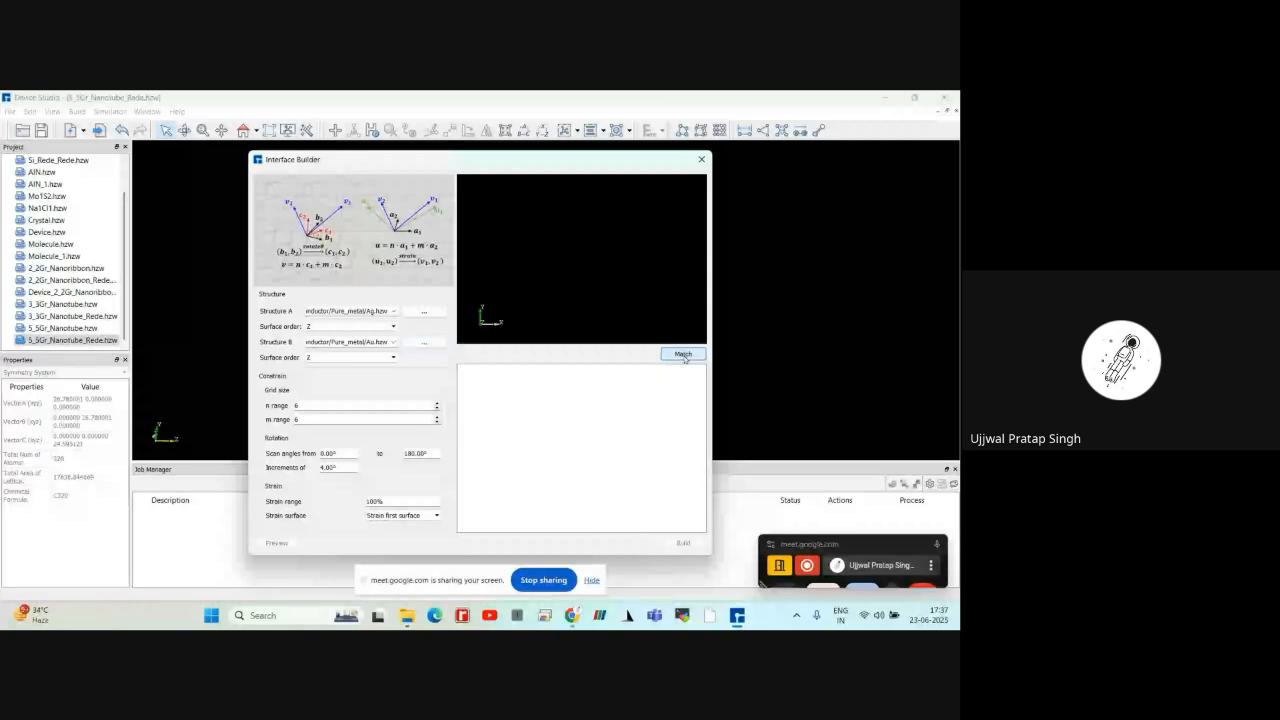
Match the Ag and Au surfaces, keeping the strain surface option at Strain first surface
{"action": "left_click", "coordinate": [684, 355]}
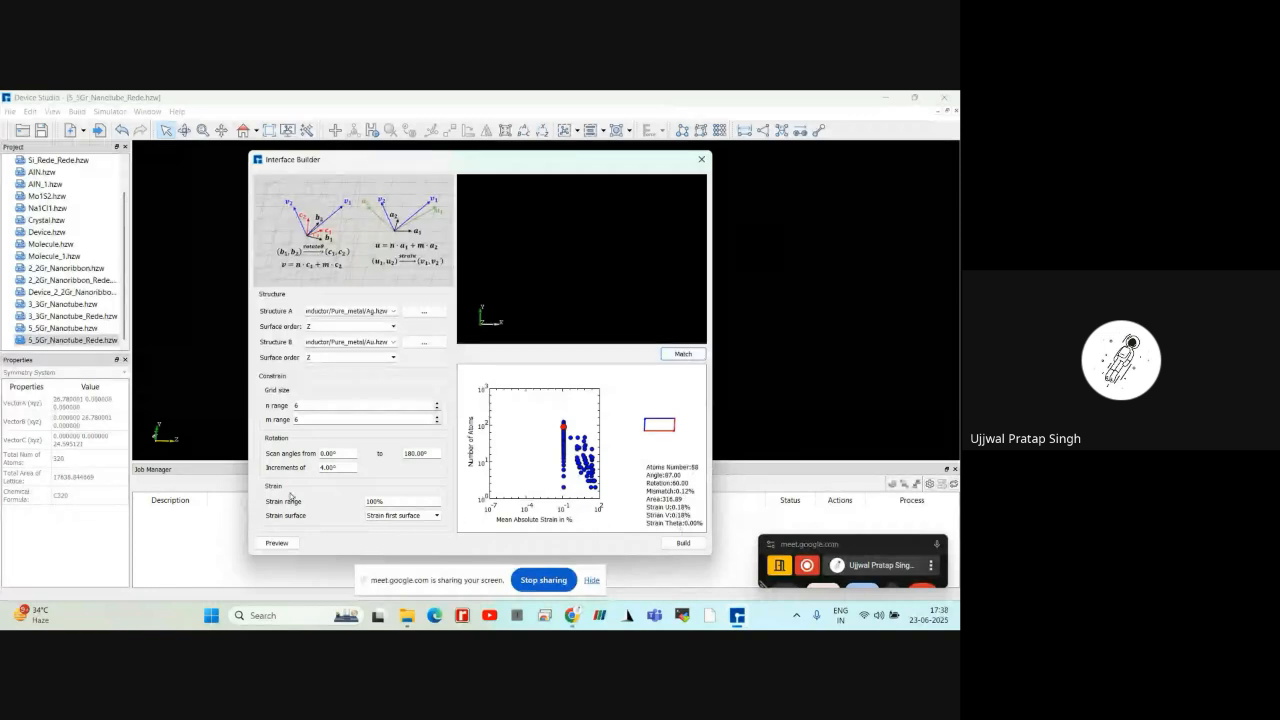
{"action": "left_click", "coordinate": [388, 517]}
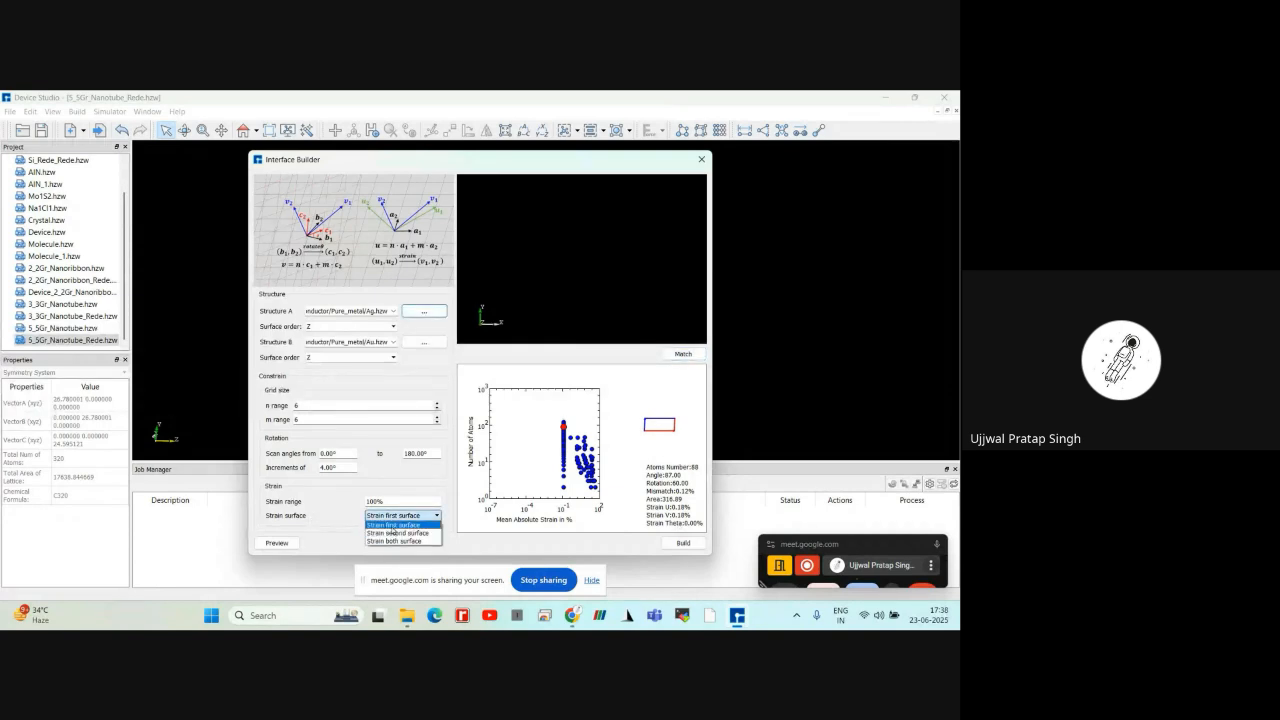
{"action": "left_click", "coordinate": [391, 525]}
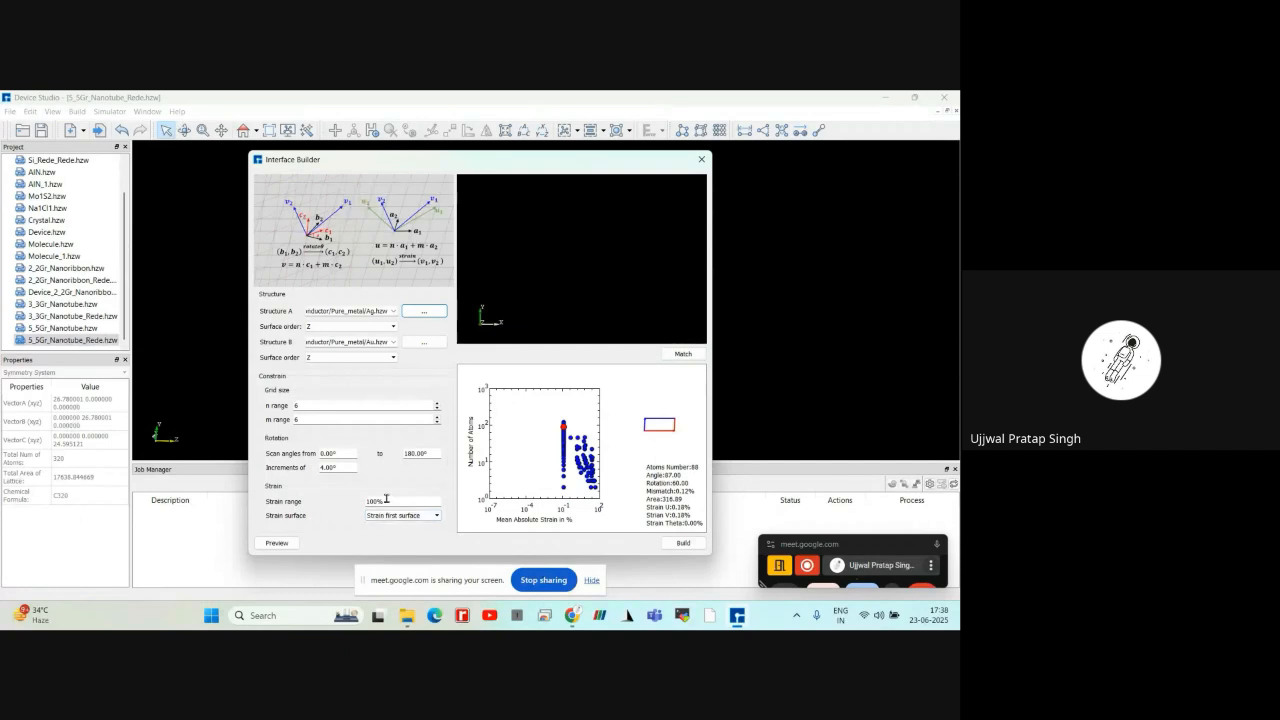
Preview the matched Ag/Au interface, examine its layers from several angles, and review the surface order choices for Structure A
{"action": "left_click", "coordinate": [277, 543]}
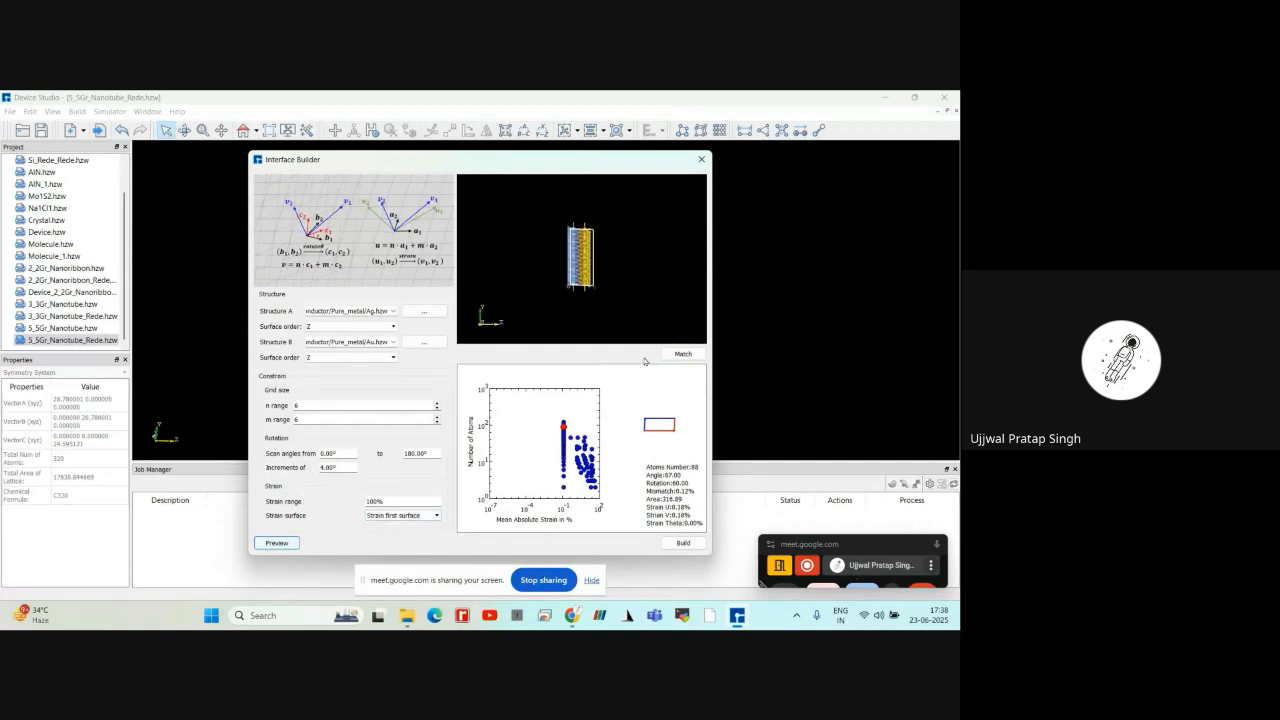
{"action": "mouse_move", "coordinate": [615, 269]}
{"action": "left_mouse_down"}
{"action": "mouse_move", "coordinate": [562, 258]}
{"action": "mouse_move", "coordinate": [597, 266]}
{"action": "mouse_move", "coordinate": [574, 284]}
{"action": "mouse_move", "coordinate": [582, 300]}
{"action": "mouse_move", "coordinate": [598, 299]}
{"action": "mouse_move", "coordinate": [572, 268]}
{"action": "mouse_move", "coordinate": [606, 250]}
{"action": "mouse_move", "coordinate": [622, 253]}
{"action": "mouse_move", "coordinate": [598, 254]}
{"action": "mouse_move", "coordinate": [620, 284]}
{"action": "left_mouse_up"}
{"action": "scroll", "coordinate": [622, 253], "scroll_direction": "up", "scroll_amount": 1}
{"action": "scroll", "coordinate": [622, 253], "scroll_direction": "down", "scroll_amount": 1}
{"action": "scroll", "coordinate": [623, 253], "scroll_direction": "up", "scroll_amount": 2}
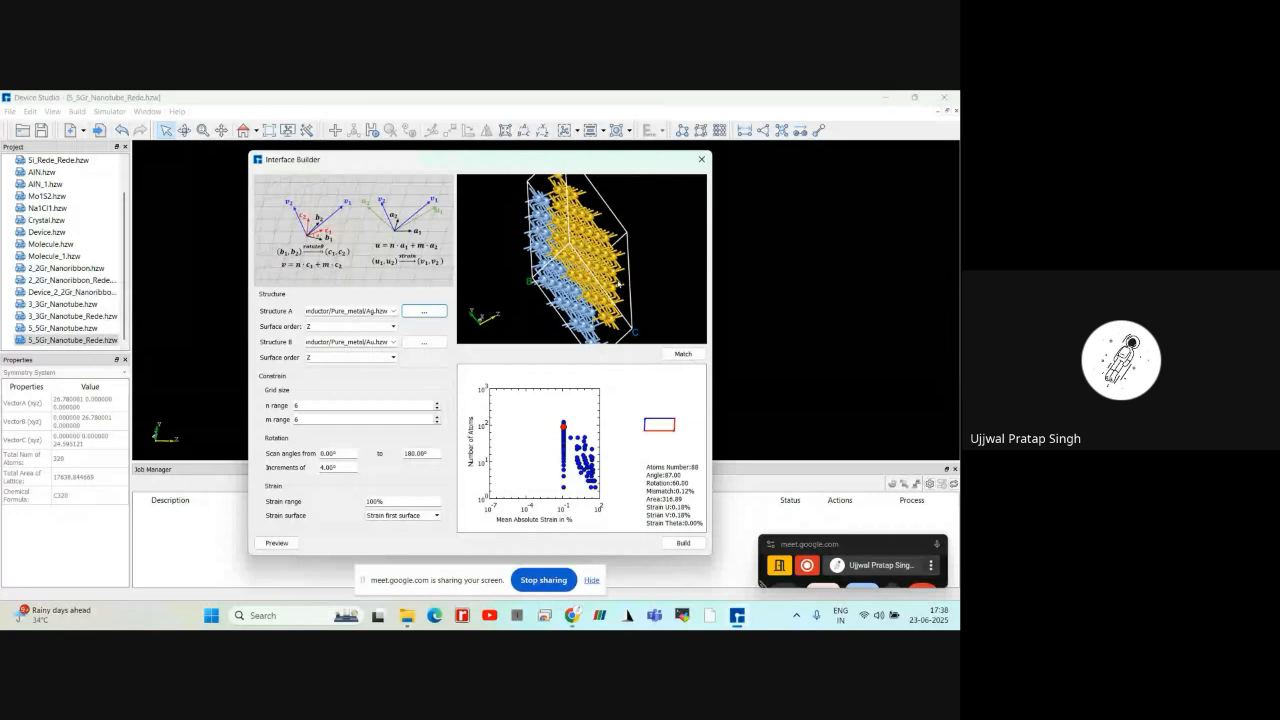
{"action": "scroll", "coordinate": [619, 284], "scroll_direction": "down", "scroll_amount": 2}
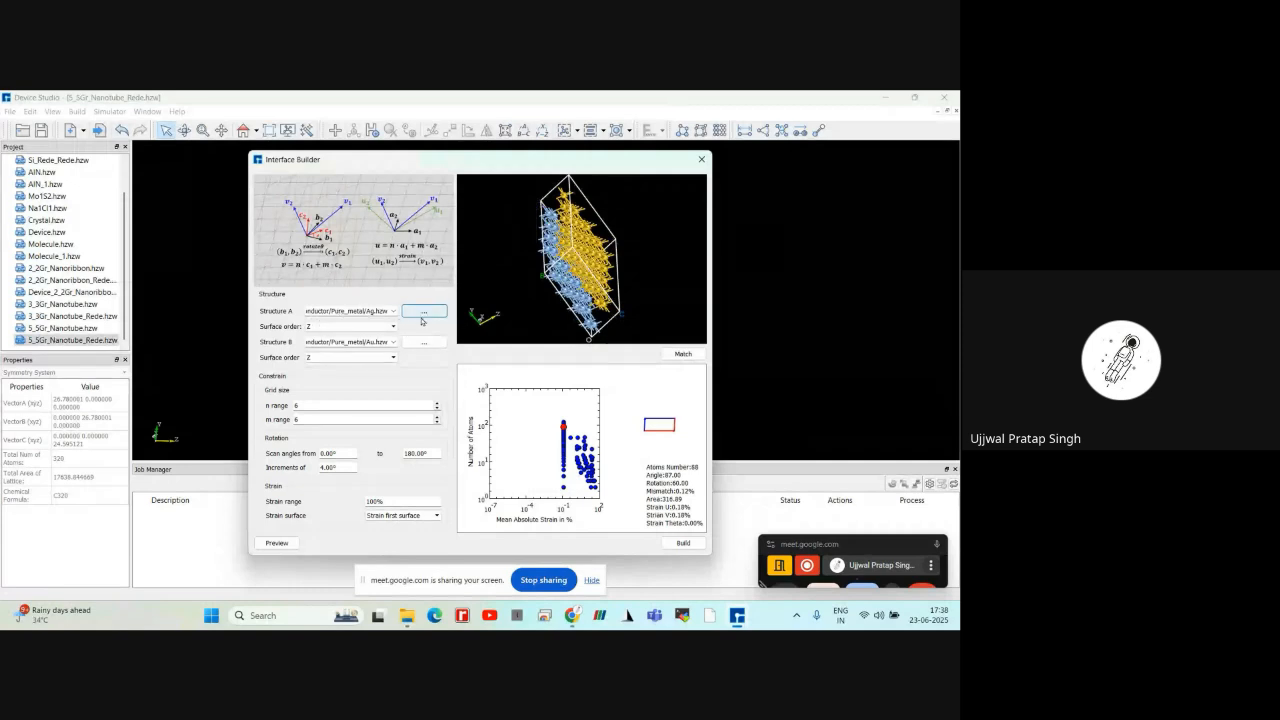
{"action": "left_click", "coordinate": [389, 327]}
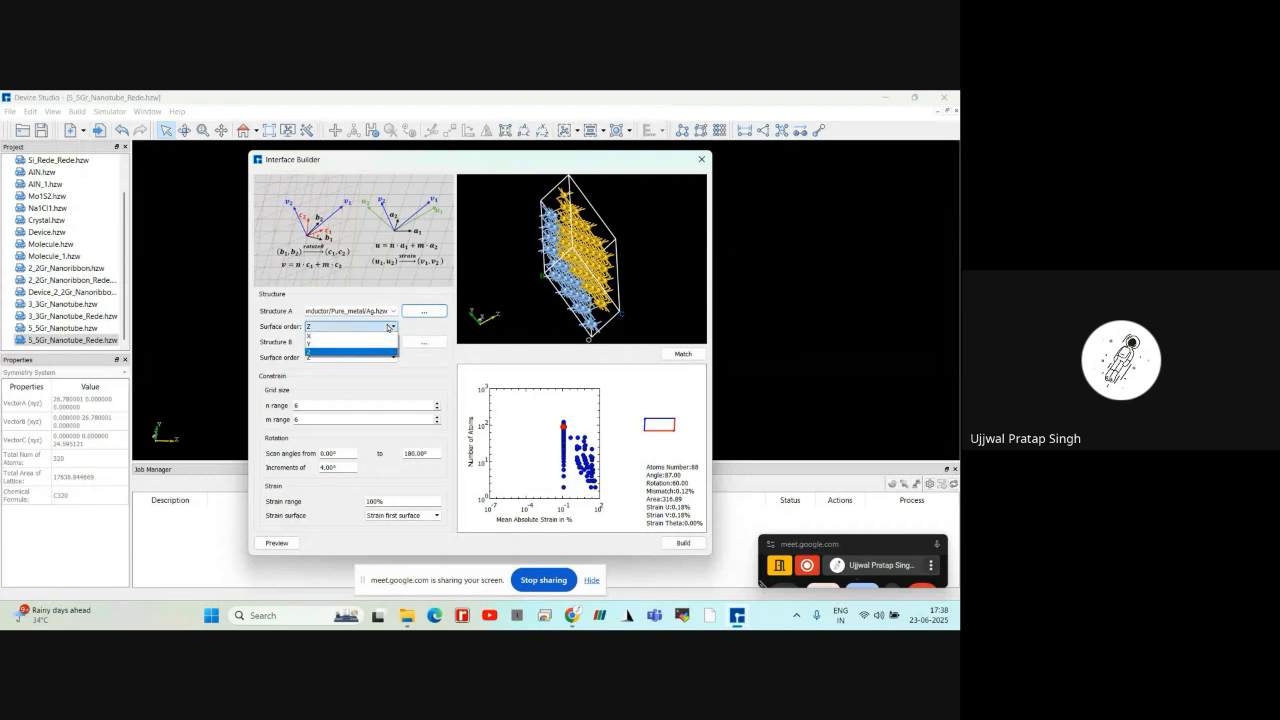
{"action": "left_click", "coordinate": [389, 328]}
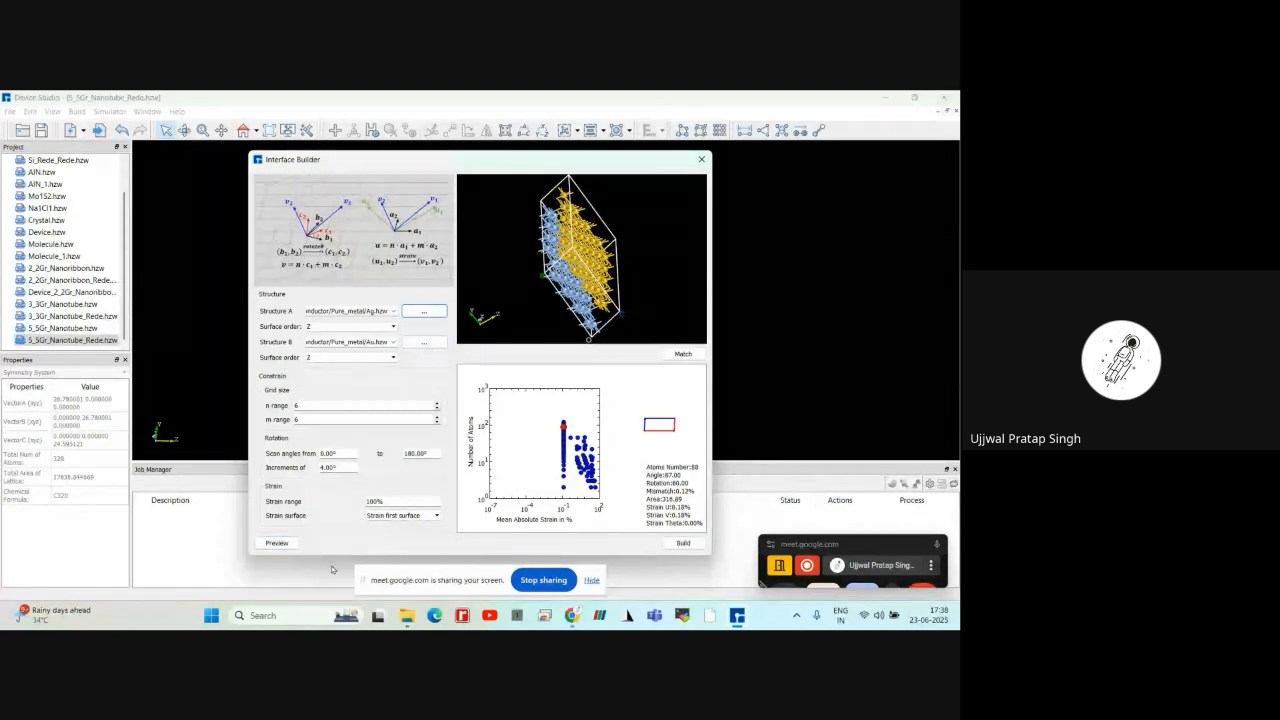
{"action": "left_click_drag", "start_coordinate": [591, 241], "coordinate": [584, 256]}
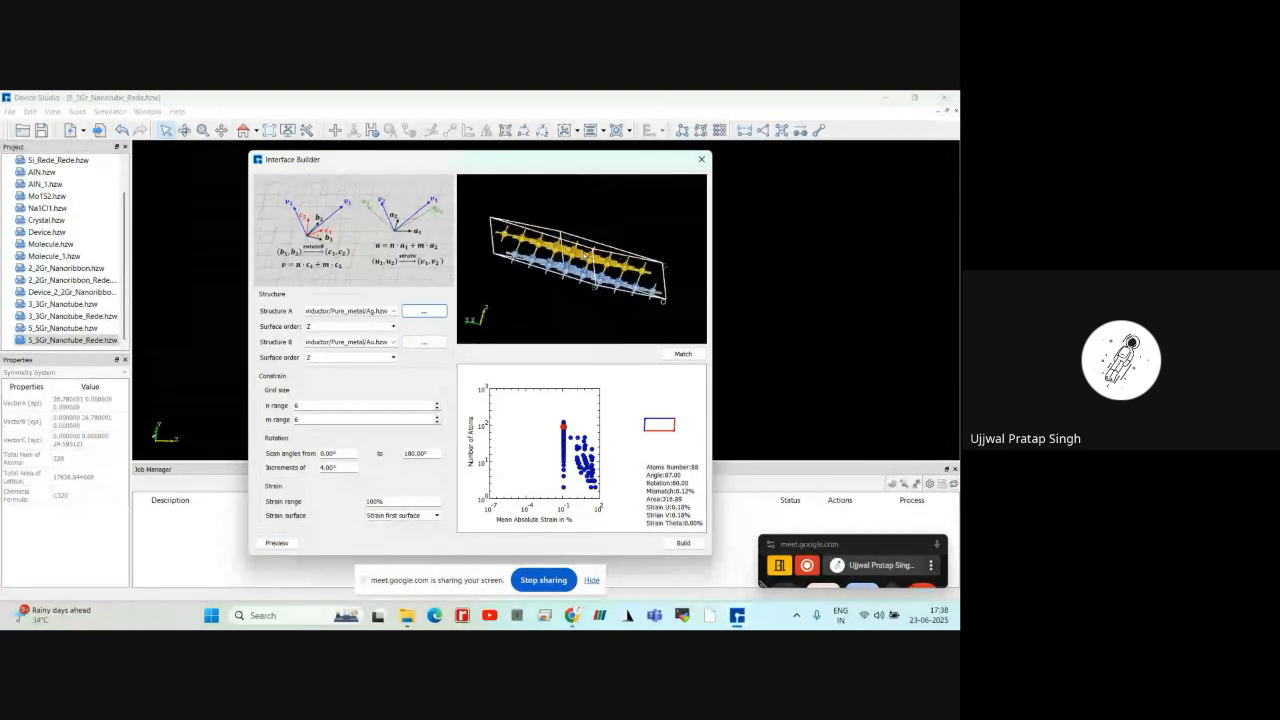
Build the matched Ag/Au interface as a new structure and inspect its stacked layers from several angles
{"action": "left_click", "coordinate": [677, 544]}
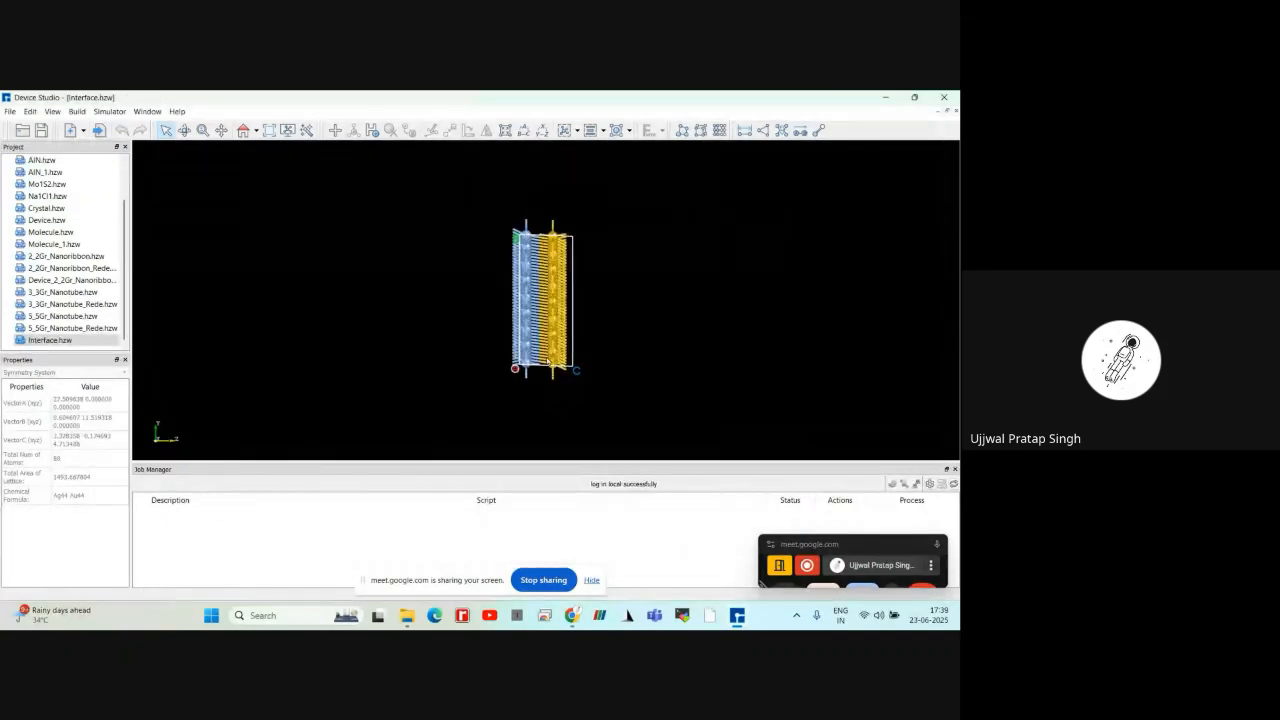
{"action": "left_click_drag", "start_coordinate": [549, 363], "coordinate": [448, 396]}
{"action": "scroll", "coordinate": [748, 366], "scroll_direction": "up", "scroll_amount": 2}
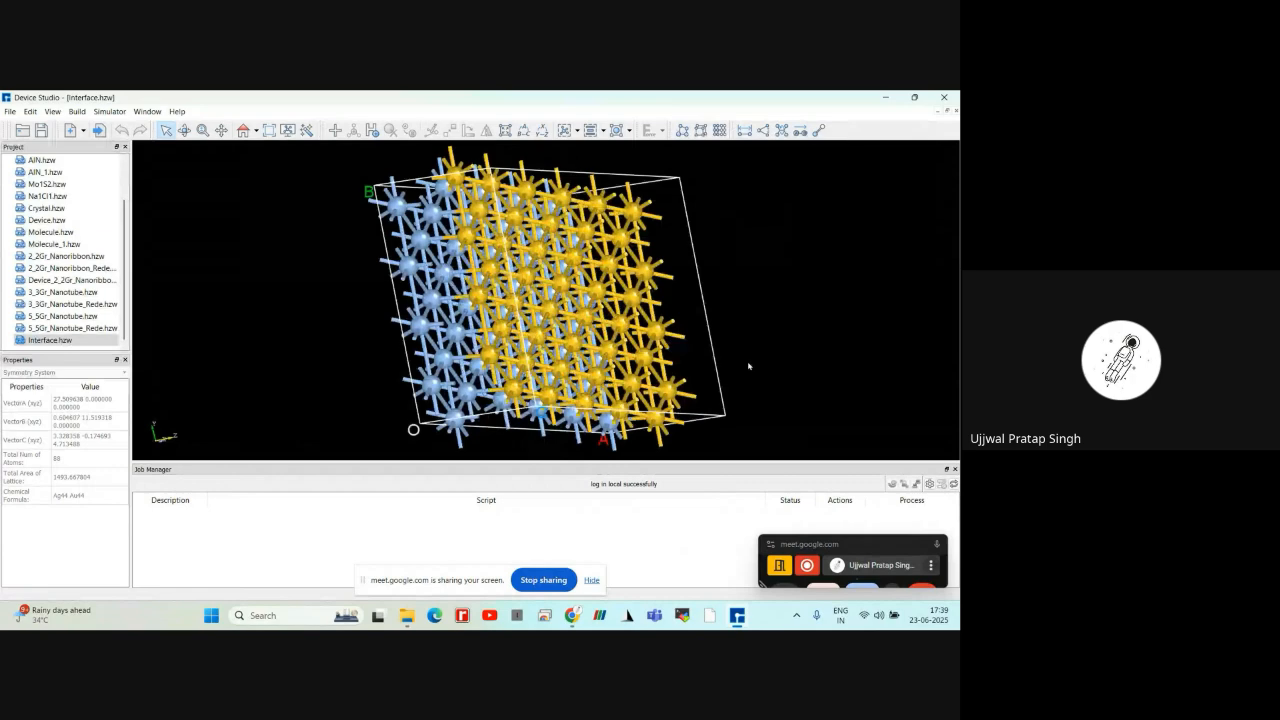
{"action": "left_click_drag", "start_coordinate": [748, 366], "coordinate": [560, 265]}
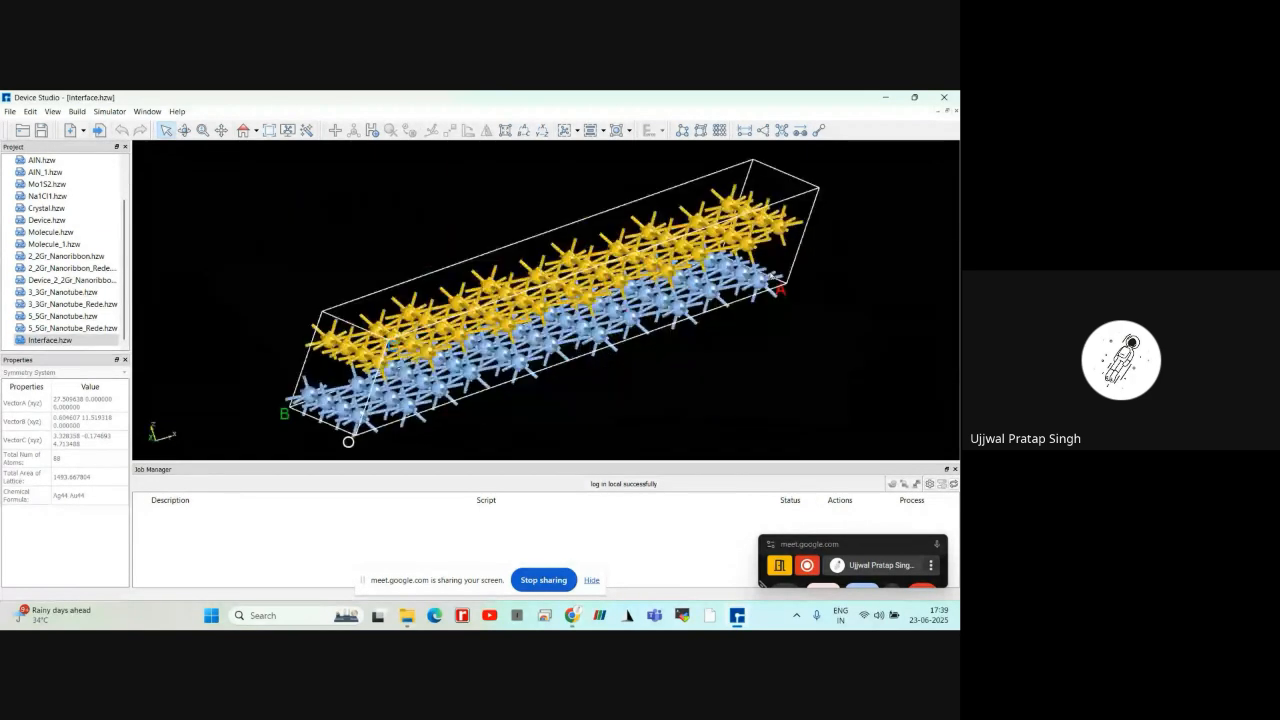
{"action": "scroll", "coordinate": [769, 303], "scroll_direction": "up", "scroll_amount": 2}
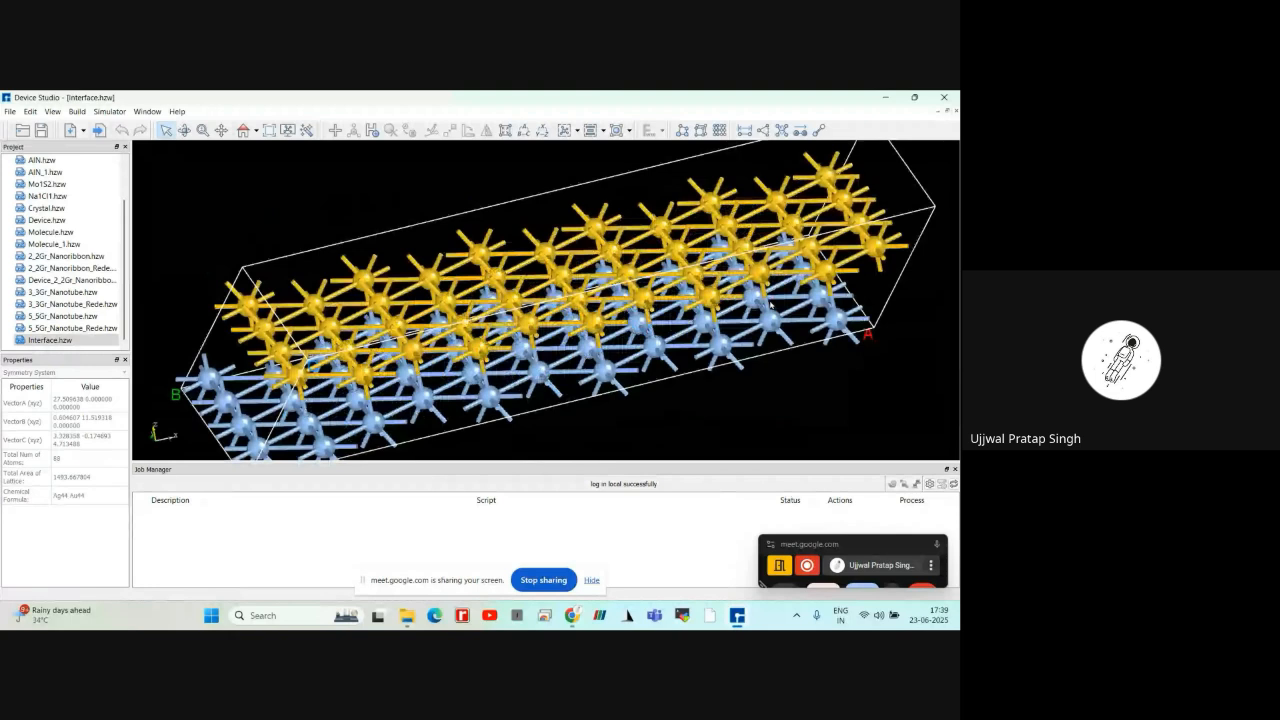
{"action": "scroll", "coordinate": [802, 338], "scroll_direction": "down", "scroll_amount": 3}
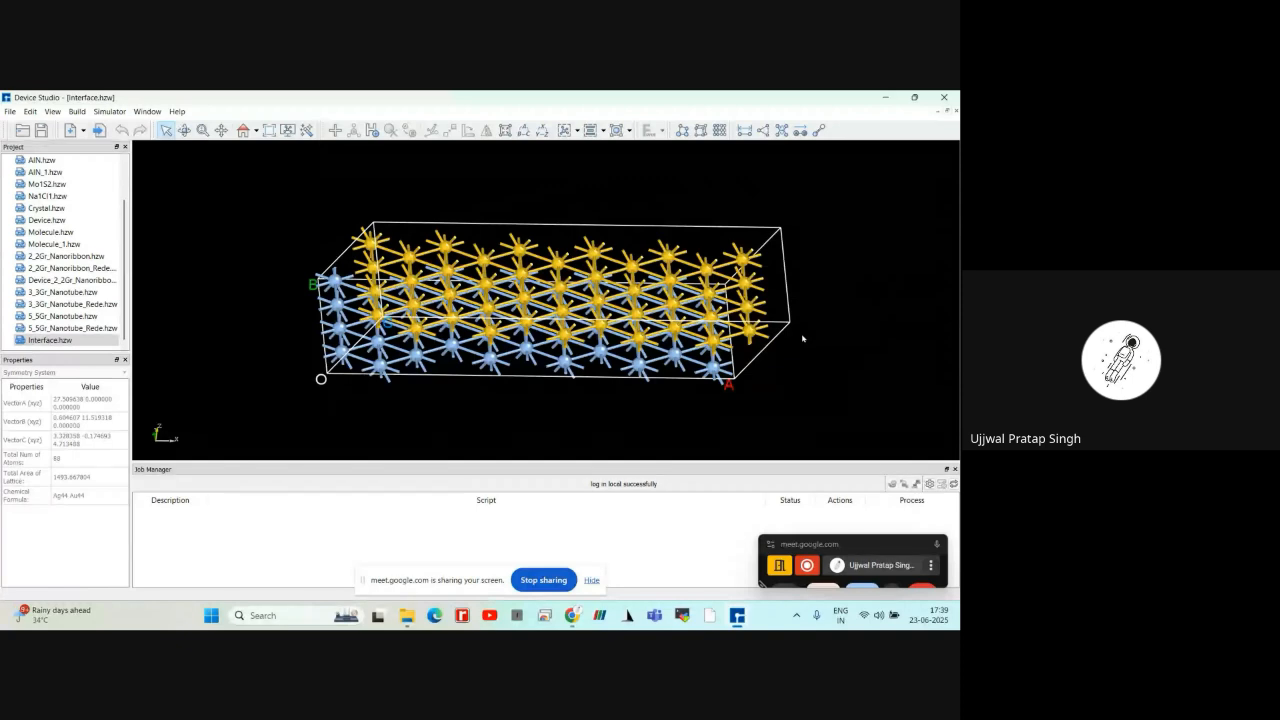
{"action": "scroll", "coordinate": [802, 338], "scroll_direction": "up", "scroll_amount": 1}
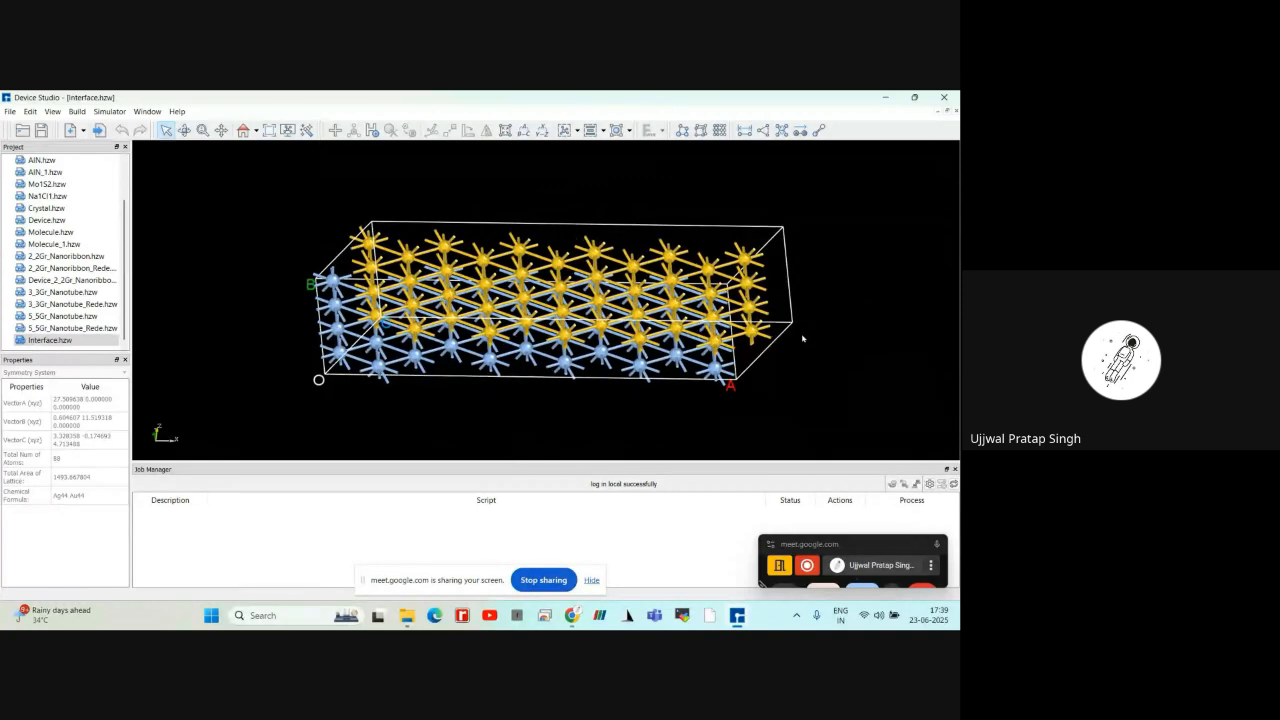
{"action": "scroll", "coordinate": [818, 285], "scroll_direction": "down", "scroll_amount": 1}
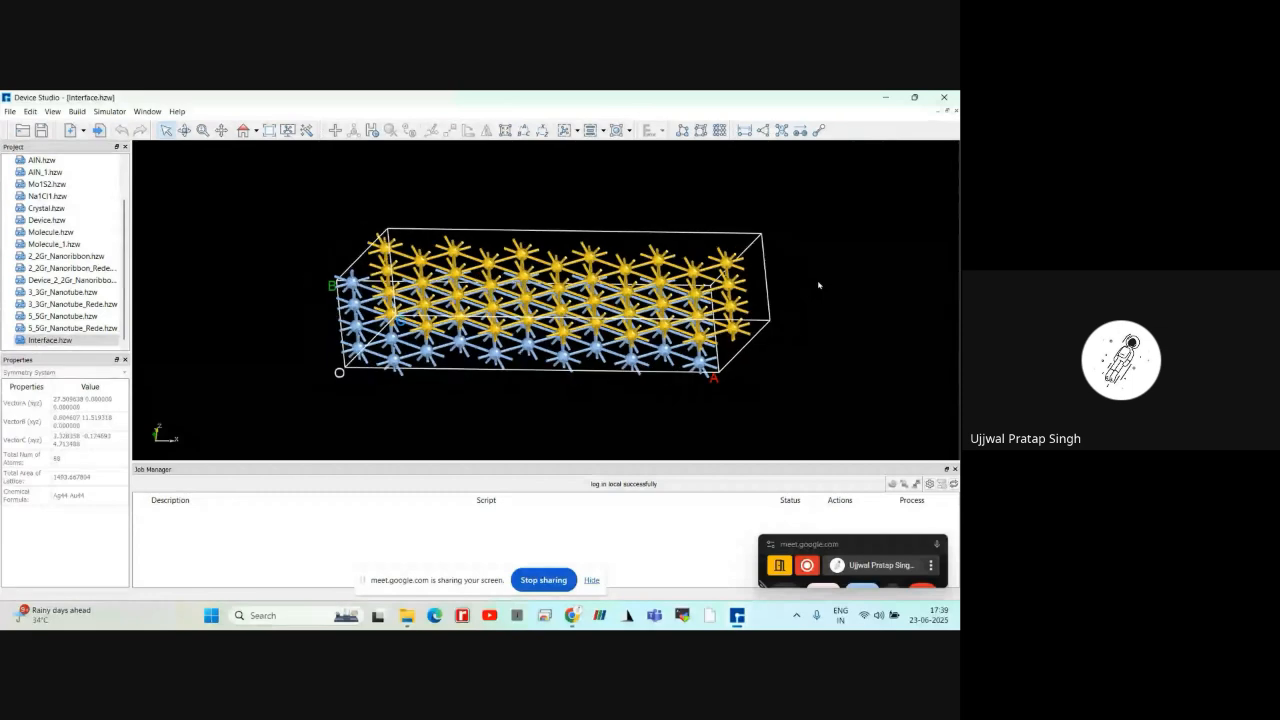
{"action": "right_click_drag", "start_coordinate": [818, 285], "coordinate": [752, 291]}
Start the CAD To Atomic builder and place the first rectangular block on the drawing grid
{"action": "left_click", "coordinate": [77, 112]}
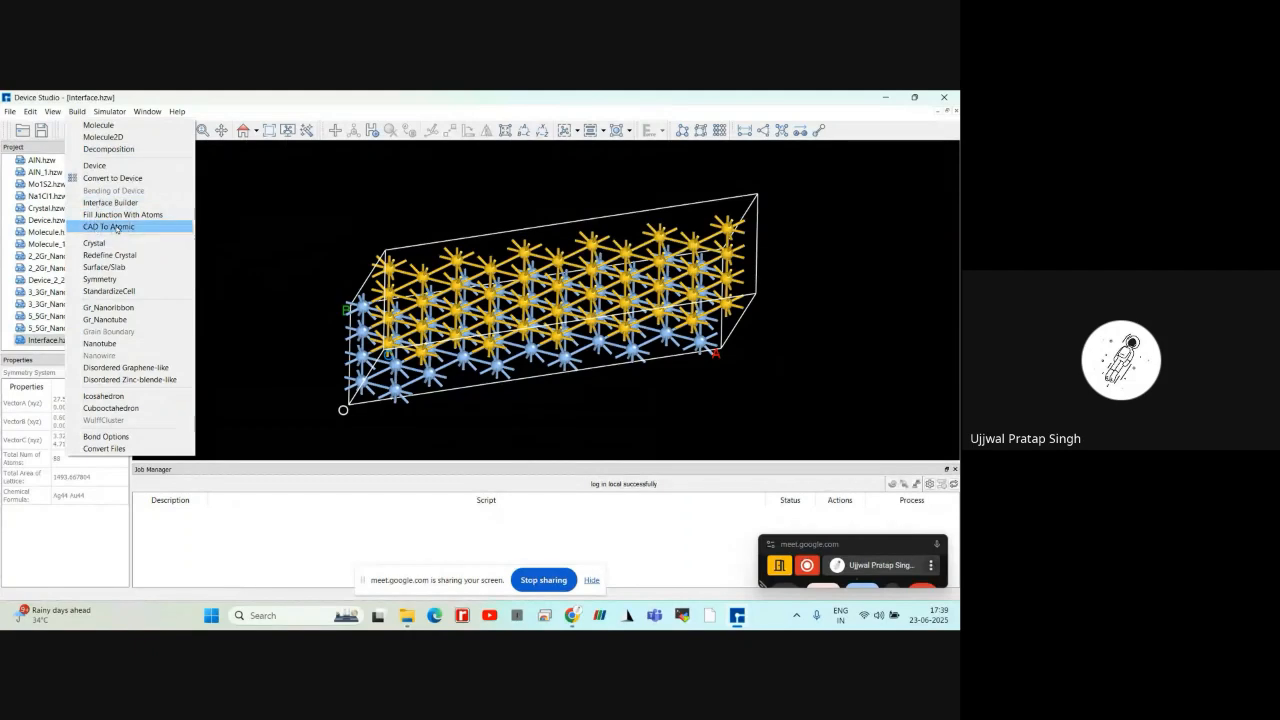
{"action": "left_click", "coordinate": [113, 229]}
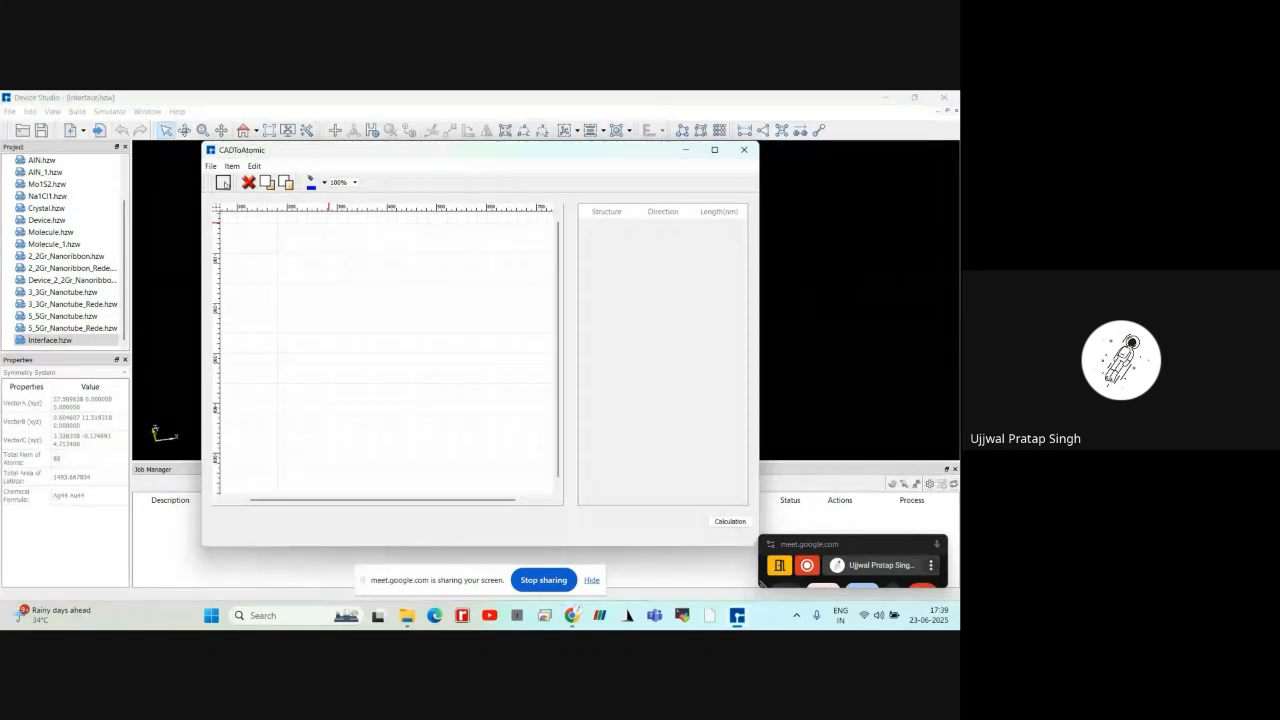
{"action": "left_click", "coordinate": [269, 302]}
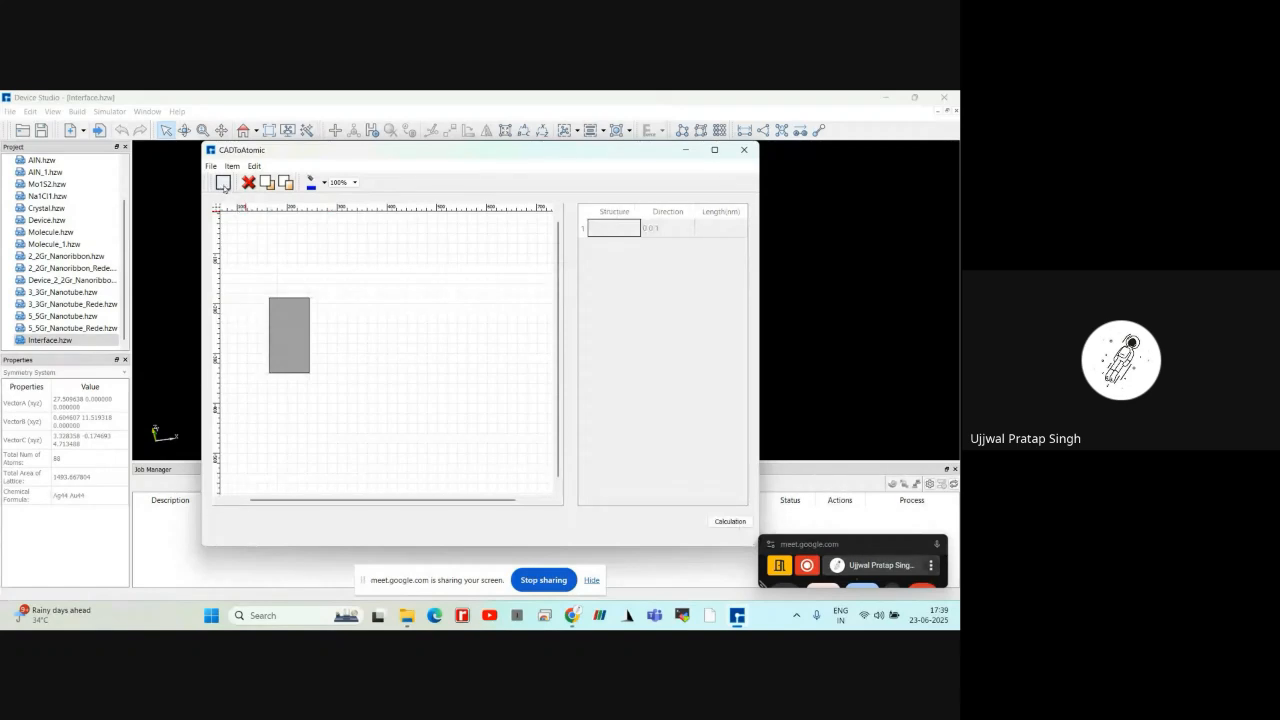
Add two more rectangular blocks and align them edge to edge beside the first one, forming a three-part junction
{"action": "left_click", "coordinate": [223, 183]}
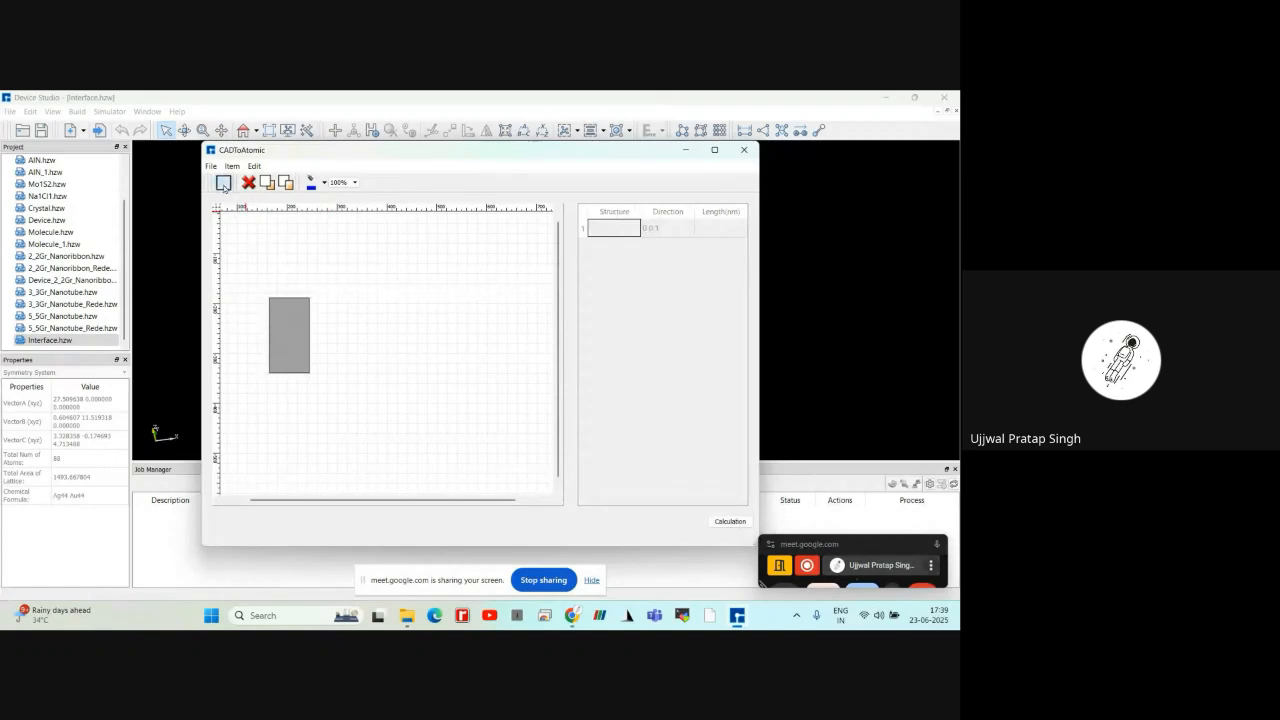
{"action": "left_click", "coordinate": [321, 334]}
{"action": "left_click_drag", "start_coordinate": [328, 358], "coordinate": [318, 321]}
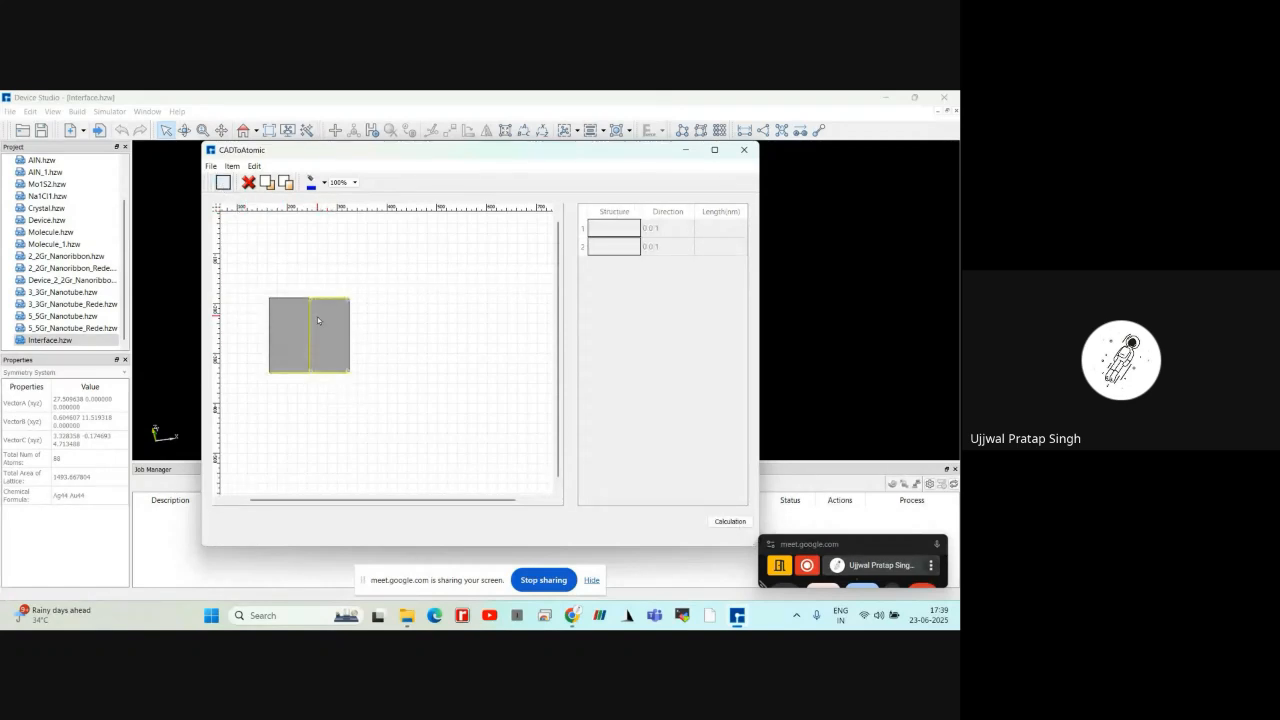
{"action": "left_click", "coordinate": [225, 185]}
{"action": "left_click", "coordinate": [414, 331]}
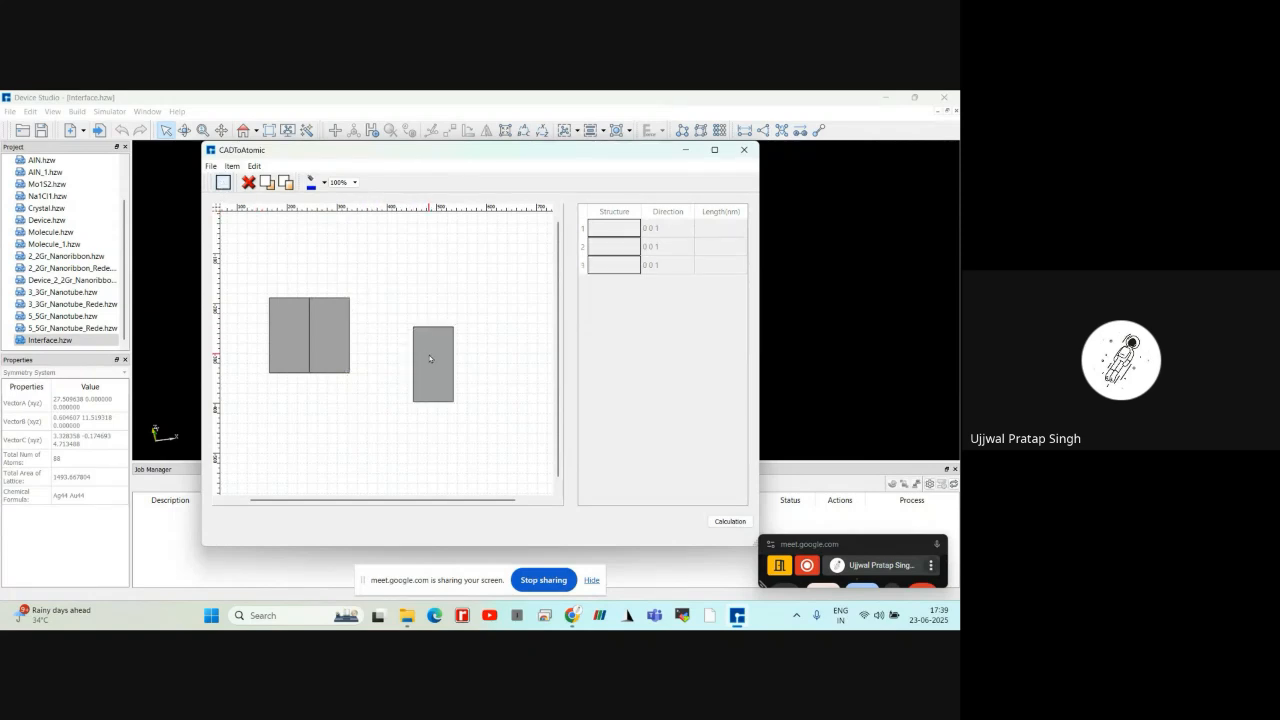
{"action": "left_click_drag", "start_coordinate": [425, 335], "coordinate": [367, 328]}
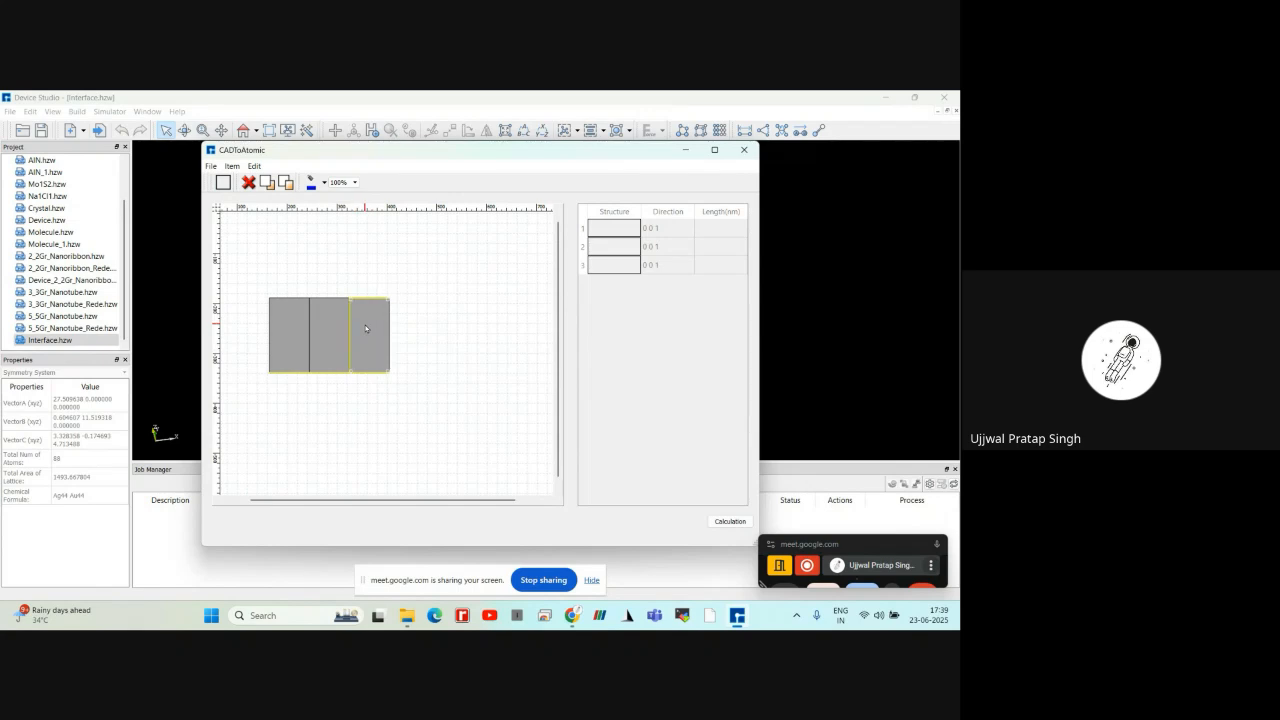
Run the calculation for the three-block layout and widen the Fill Junction With Atoms dialog to show the structure table's columns
{"action": "left_click", "coordinate": [727, 521]}
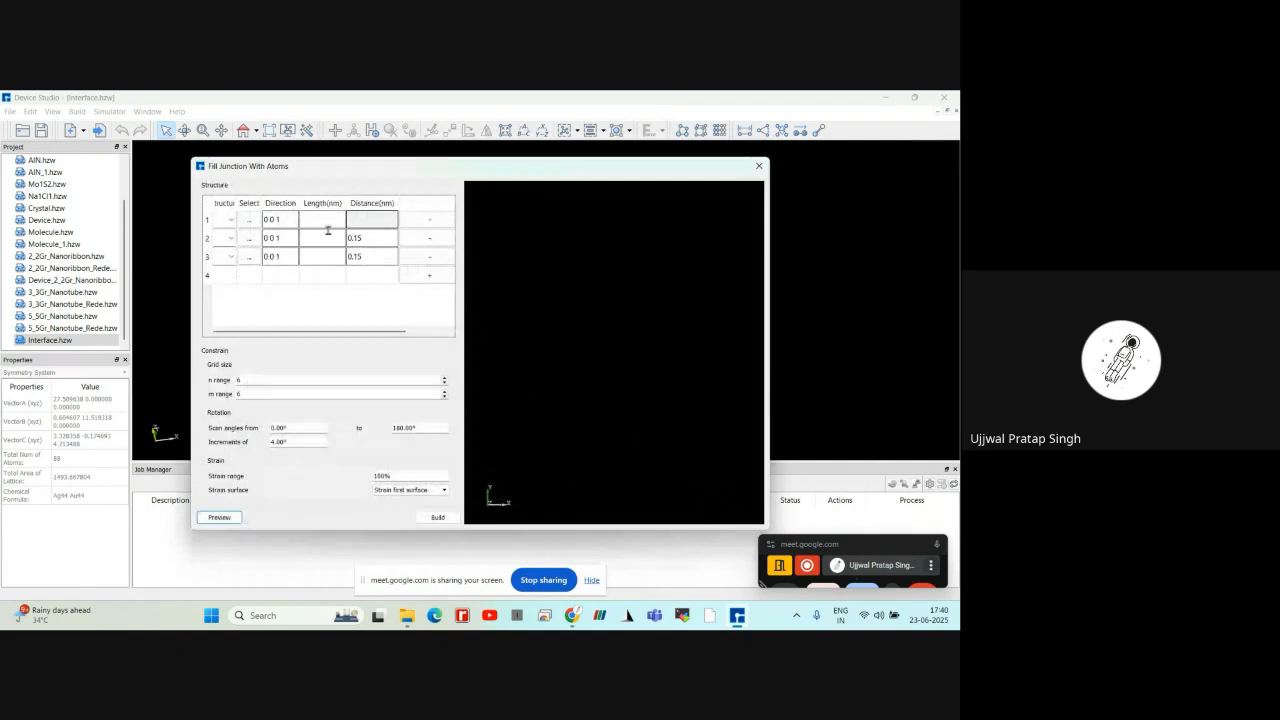
{"action": "left_click_drag", "start_coordinate": [182, 155], "coordinate": [55, 144]}
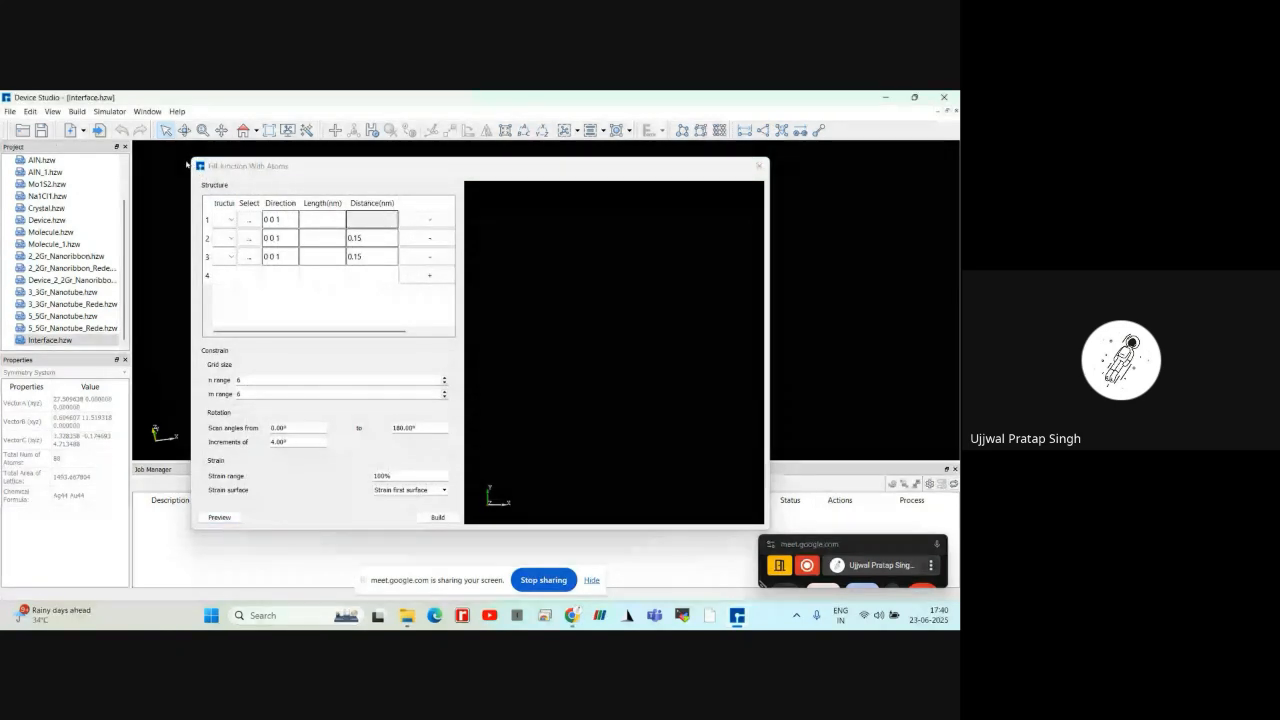
{"action": "left_click_drag", "start_coordinate": [186, 163], "coordinate": [124, 150]}
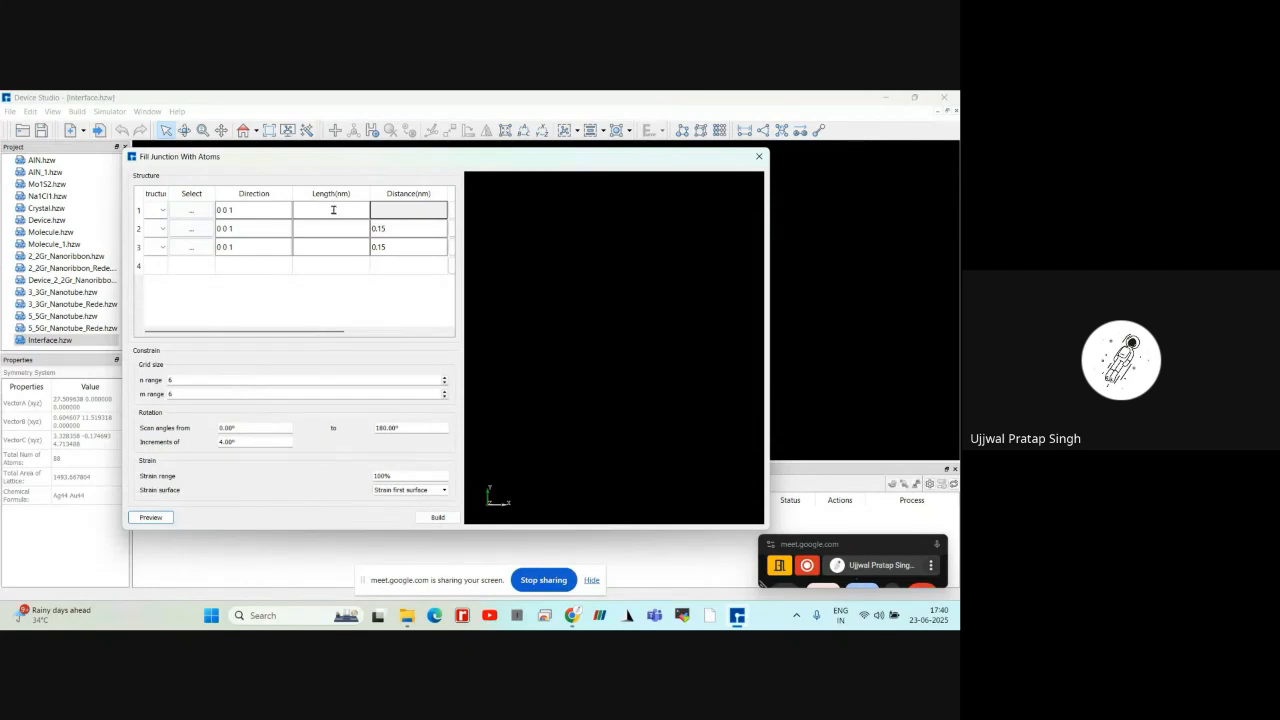
Load Au.hzw from the material library's 3Dmaterials Conductor Pure_metal folder as the junction's first structure
{"action": "left_click", "coordinate": [163, 212]}
{"action": "left_click", "coordinate": [189, 209]}
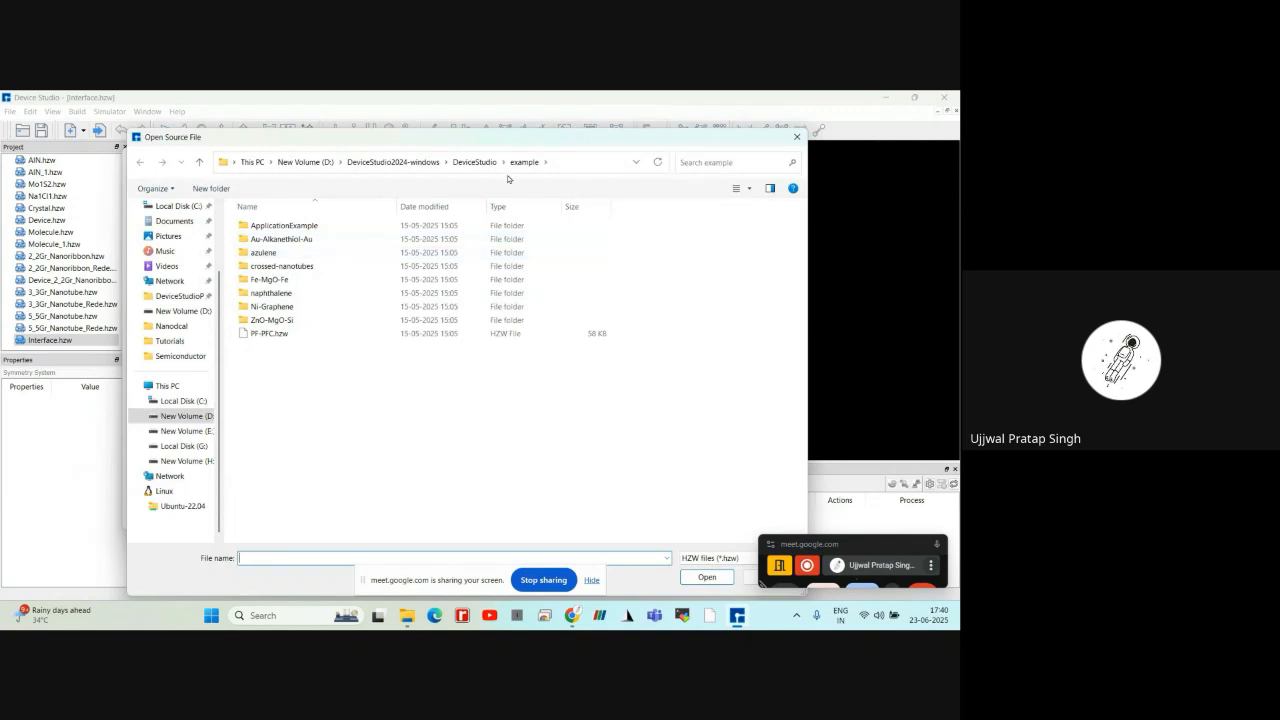
{"action": "left_click", "coordinate": [474, 162]}
{"action": "left_click", "coordinate": [345, 266]}
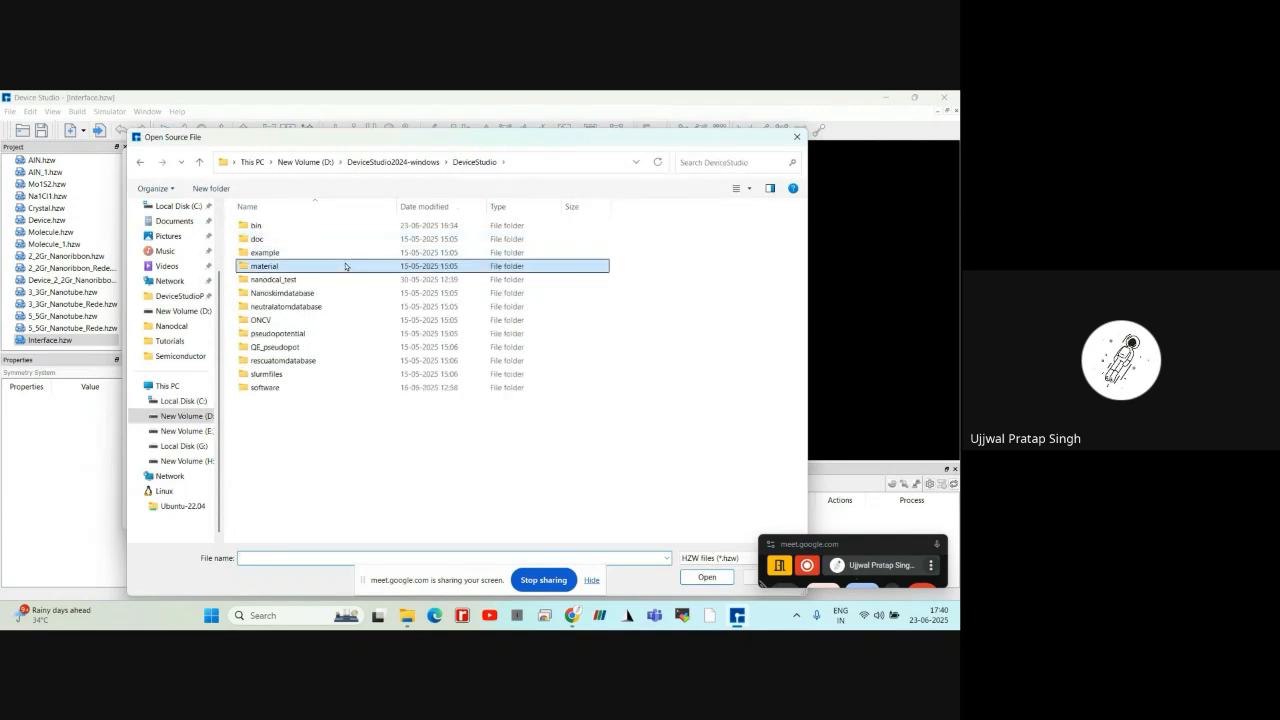
{"action": "double_click", "coordinate": [345, 266]}
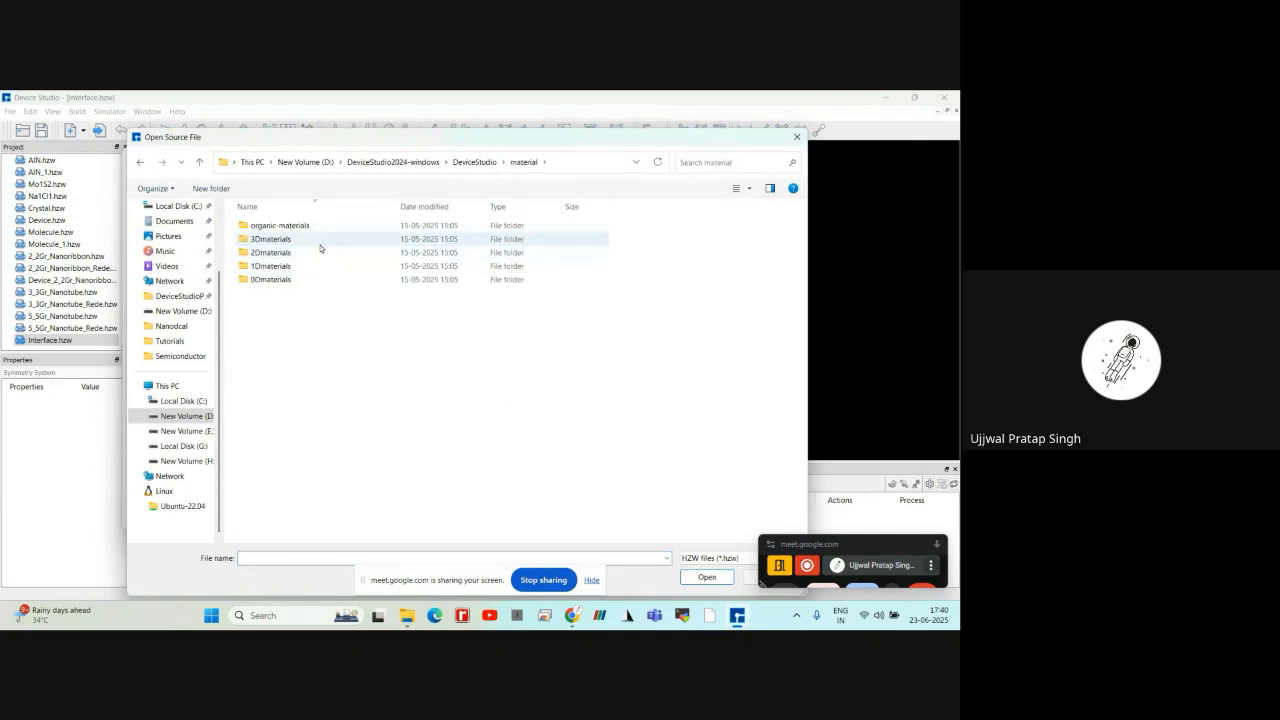
{"action": "double_click", "coordinate": [320, 243]}
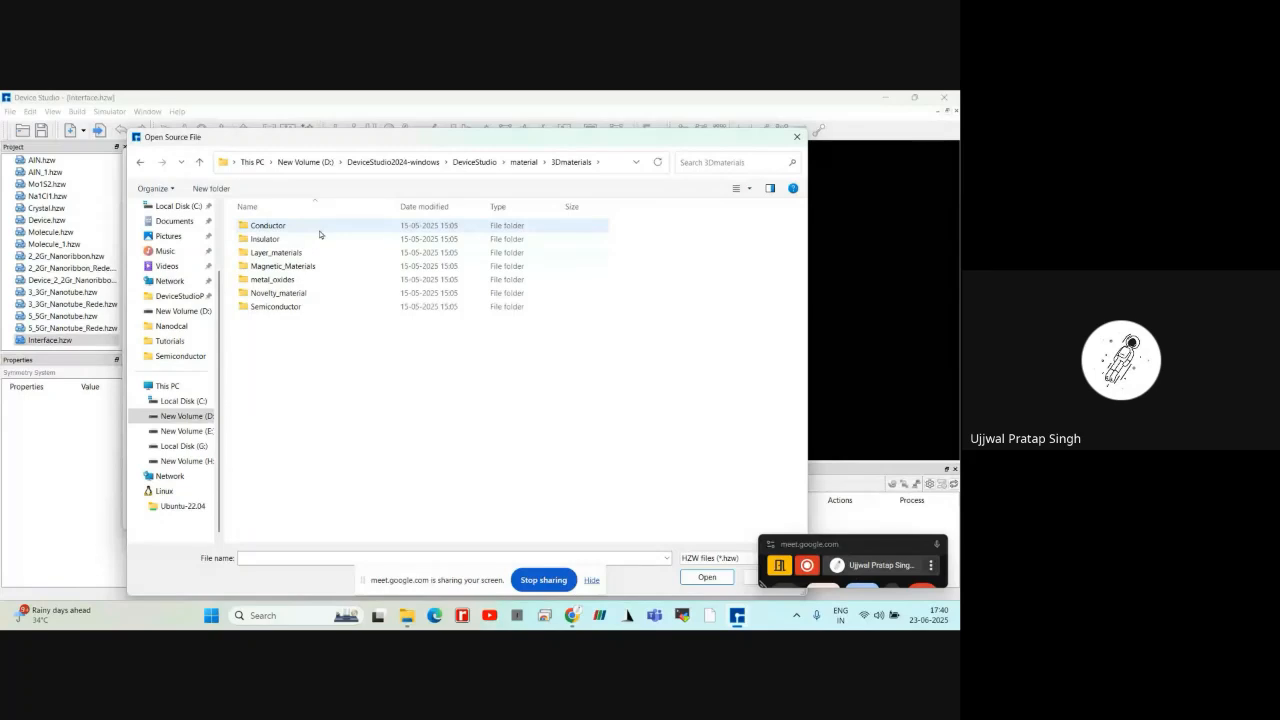
{"action": "double_click", "coordinate": [320, 234]}
{"action": "double_click", "coordinate": [320, 230]}
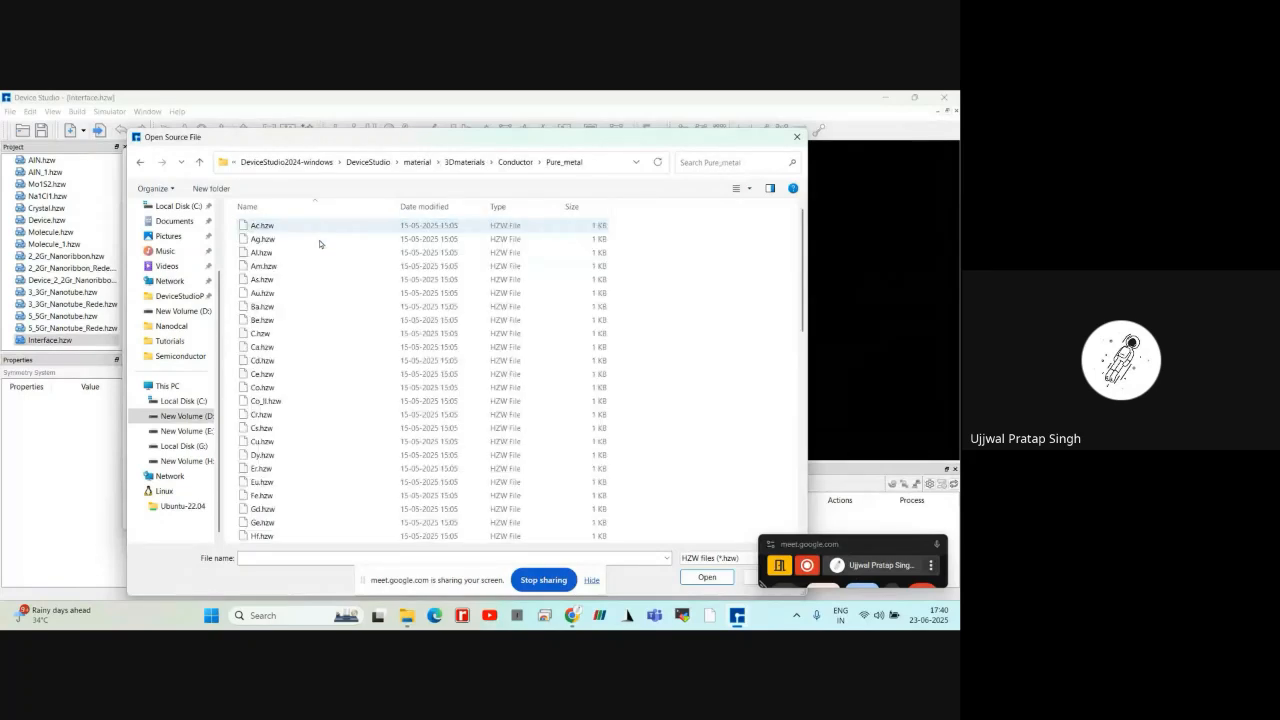
{"action": "left_click", "coordinate": [320, 292]}
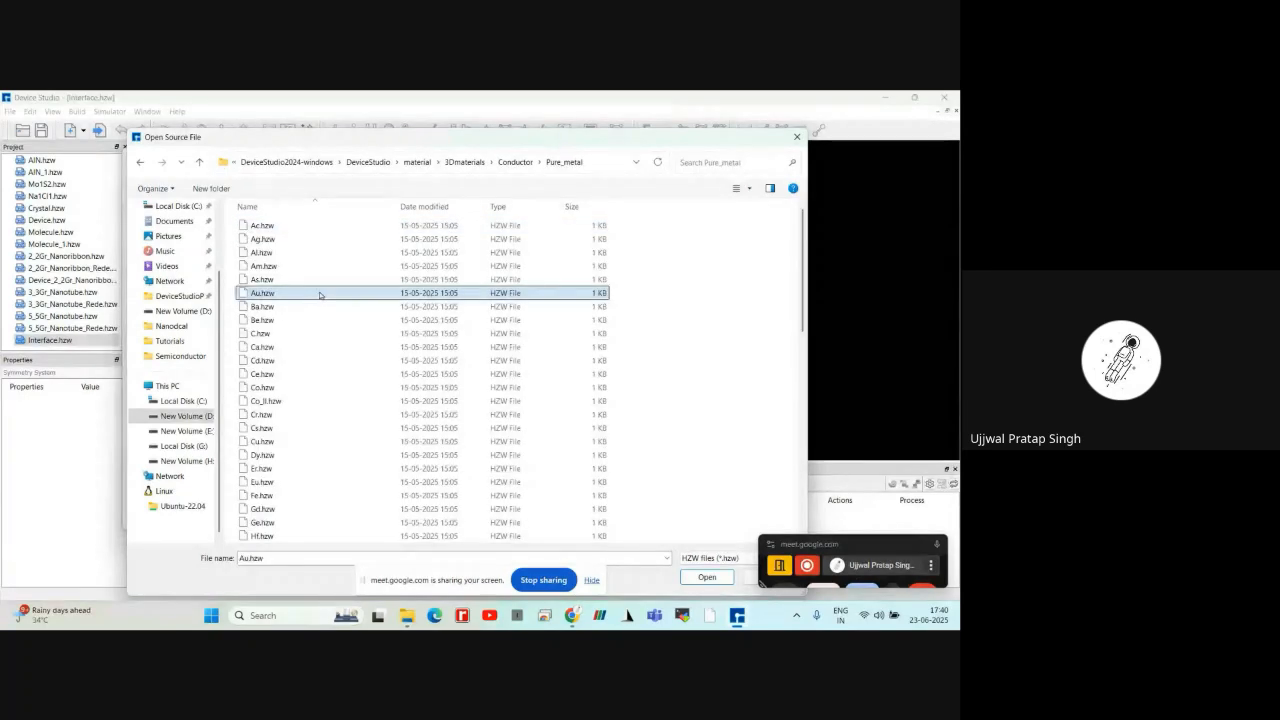
{"action": "left_click", "coordinate": [706, 578]}
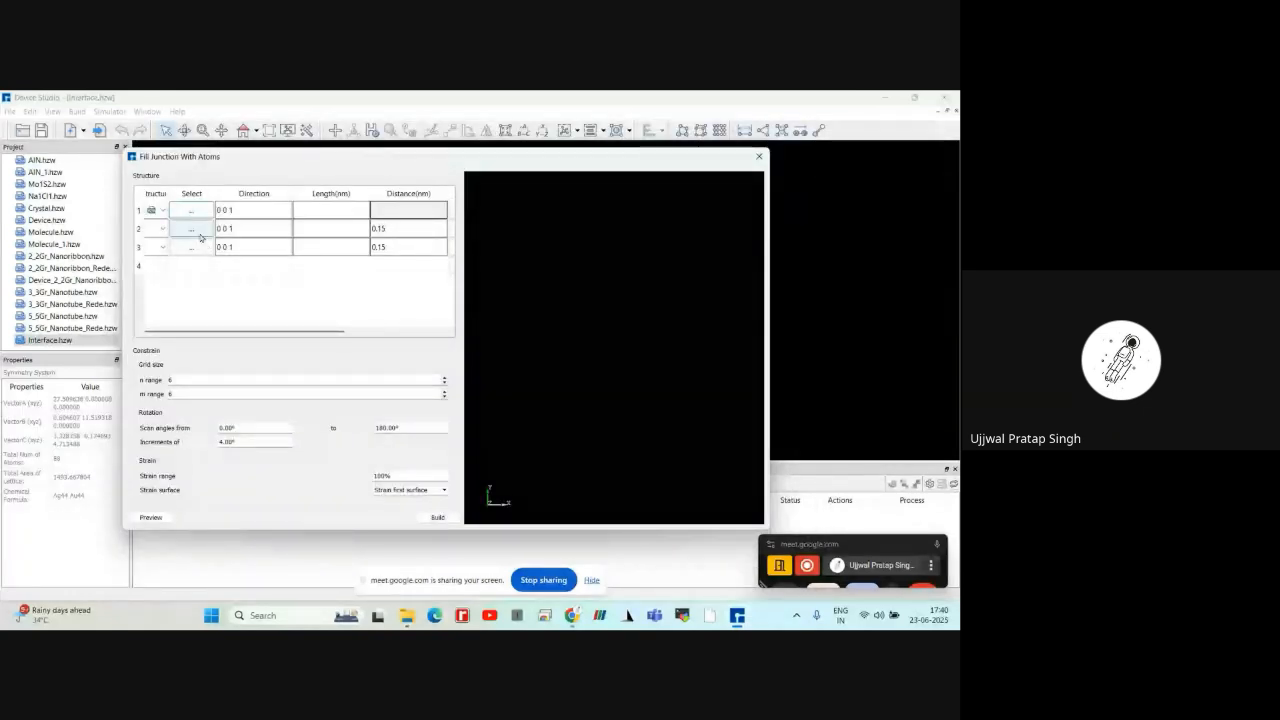
Widen the dialog further and load Ag.hzw from the 3Dmaterials Conductor Pure_metal folder as the junction's second structure
{"action": "left_click_drag", "start_coordinate": [124, 225], "coordinate": [43, 225]}
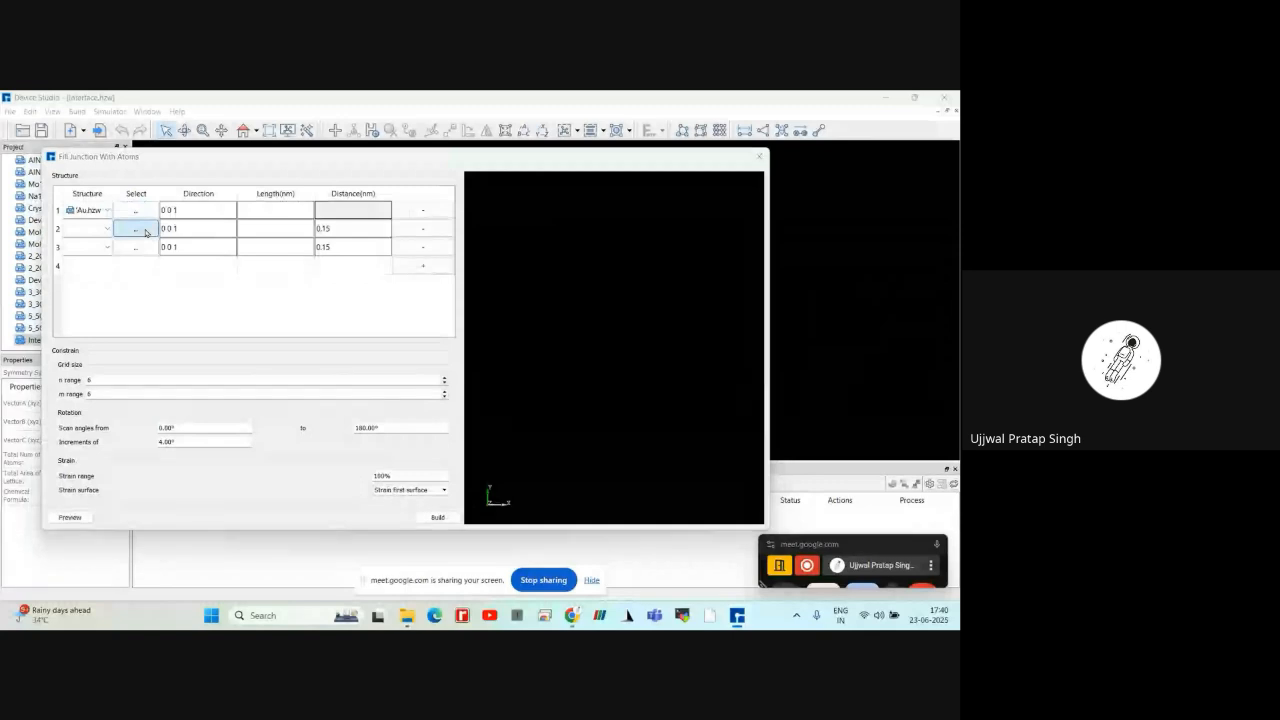
{"action": "left_click", "coordinate": [140, 230]}
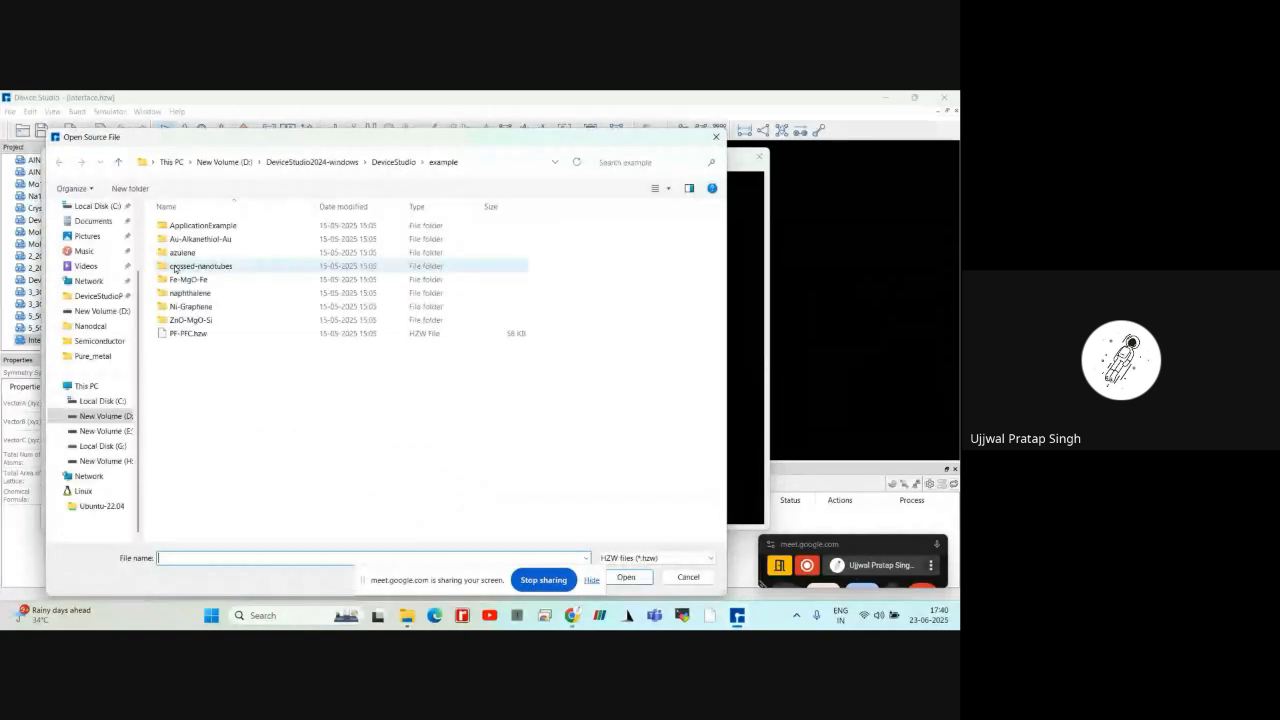
{"action": "left_click", "coordinate": [393, 161]}
{"action": "double_click", "coordinate": [246, 263]}
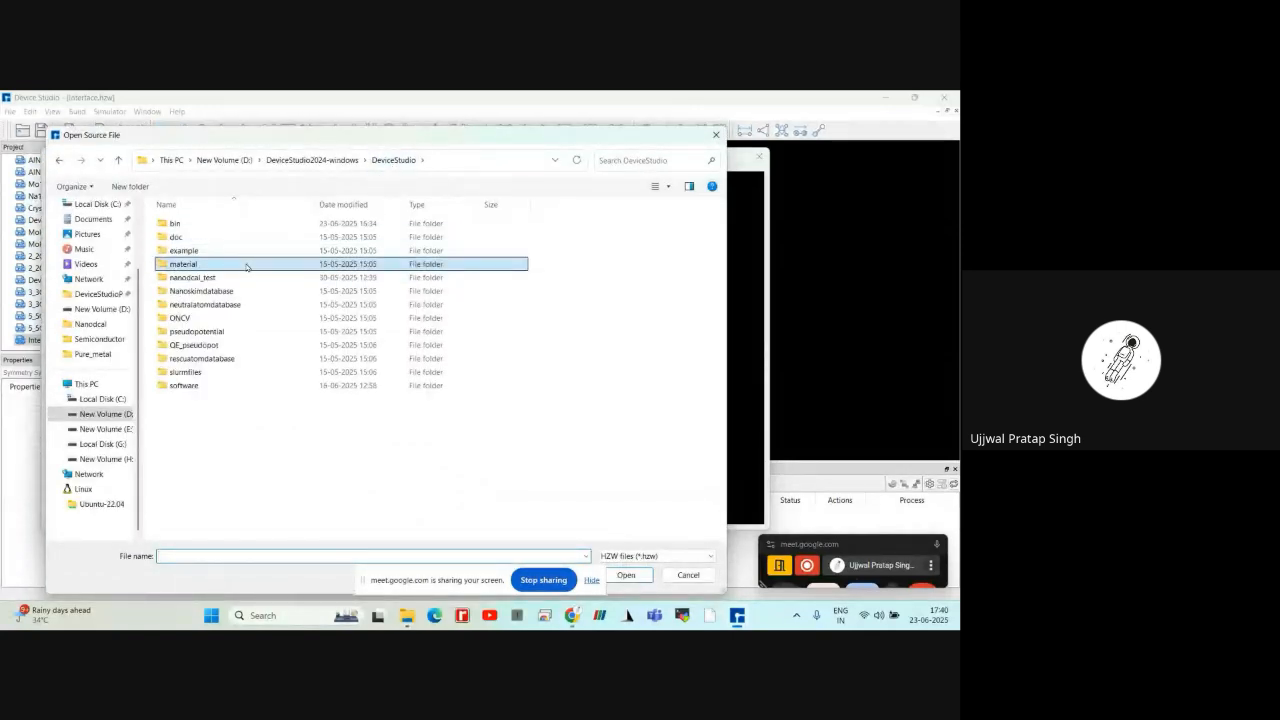
{"action": "double_click", "coordinate": [244, 240]}
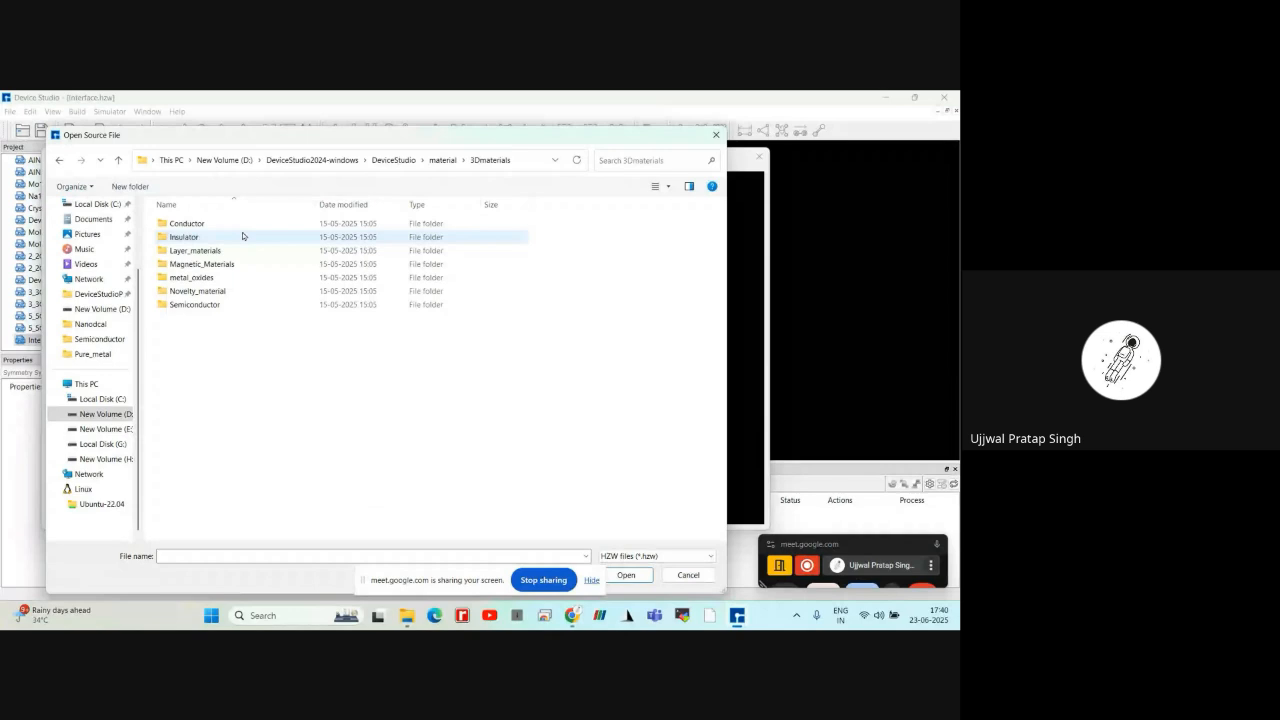
{"action": "left_click", "coordinate": [242, 229]}
{"action": "double_click", "coordinate": [242, 229]}
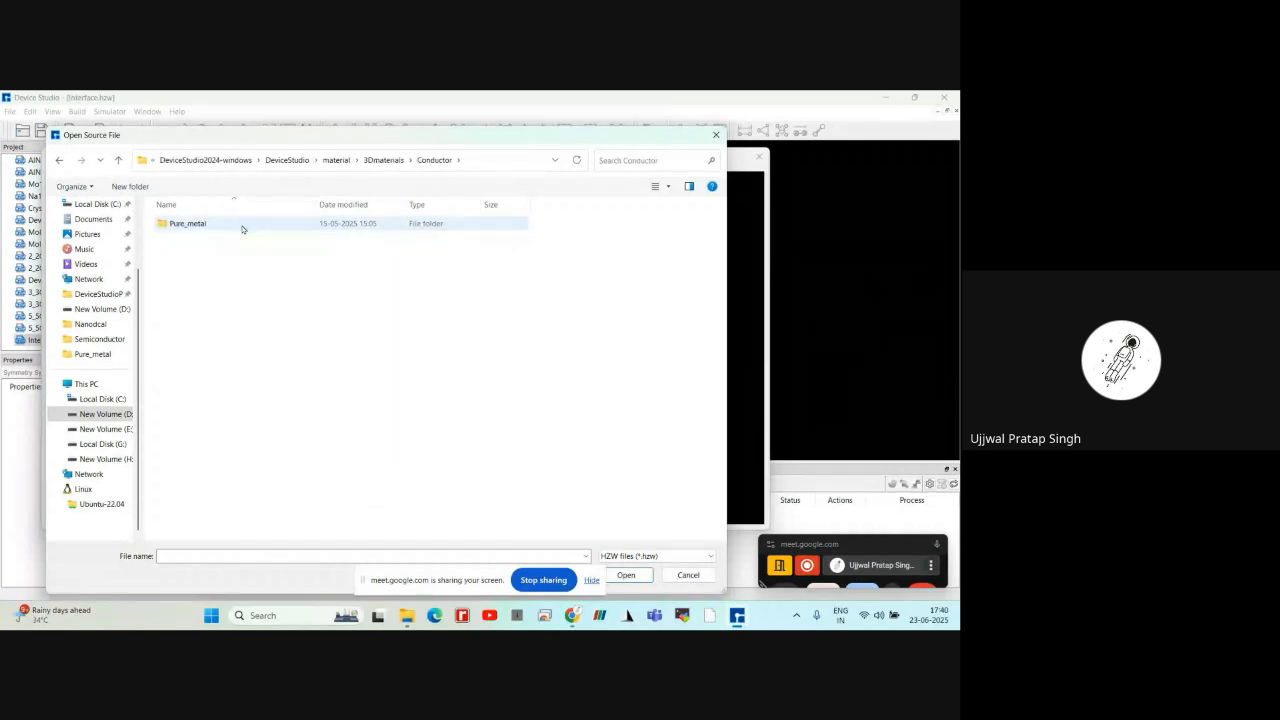
{"action": "double_click", "coordinate": [241, 229]}
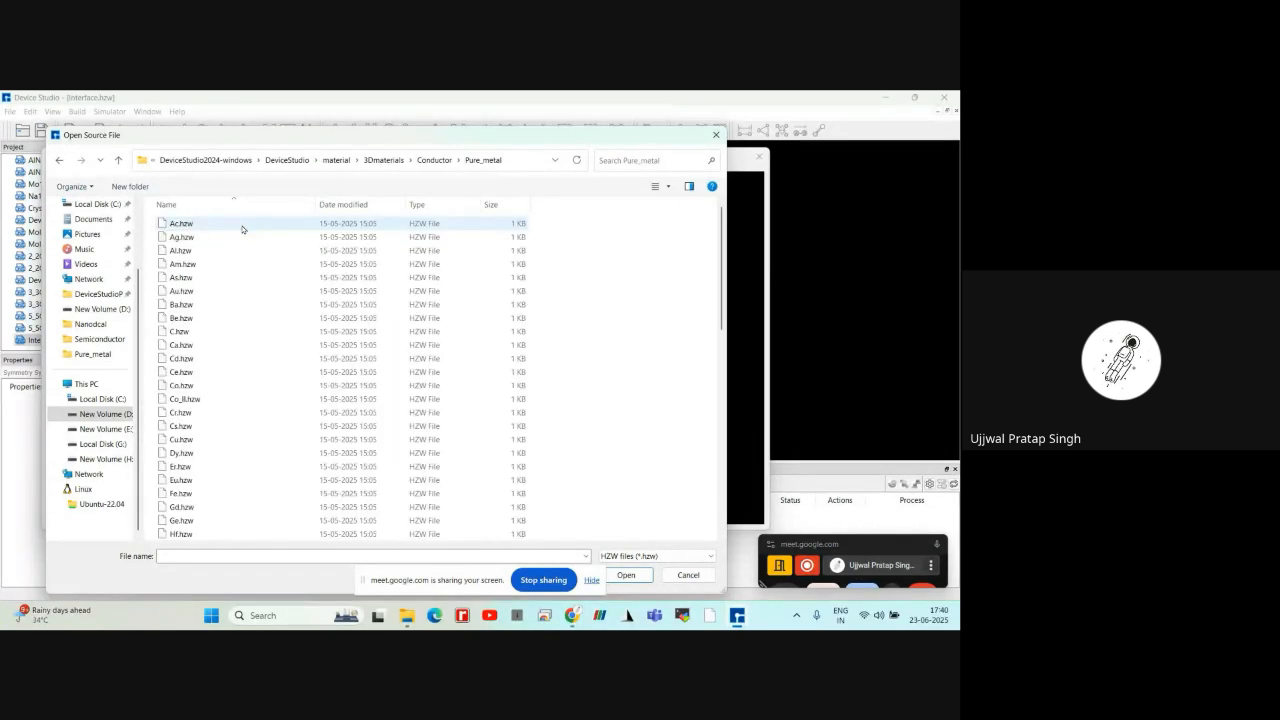
{"action": "left_click", "coordinate": [240, 291]}
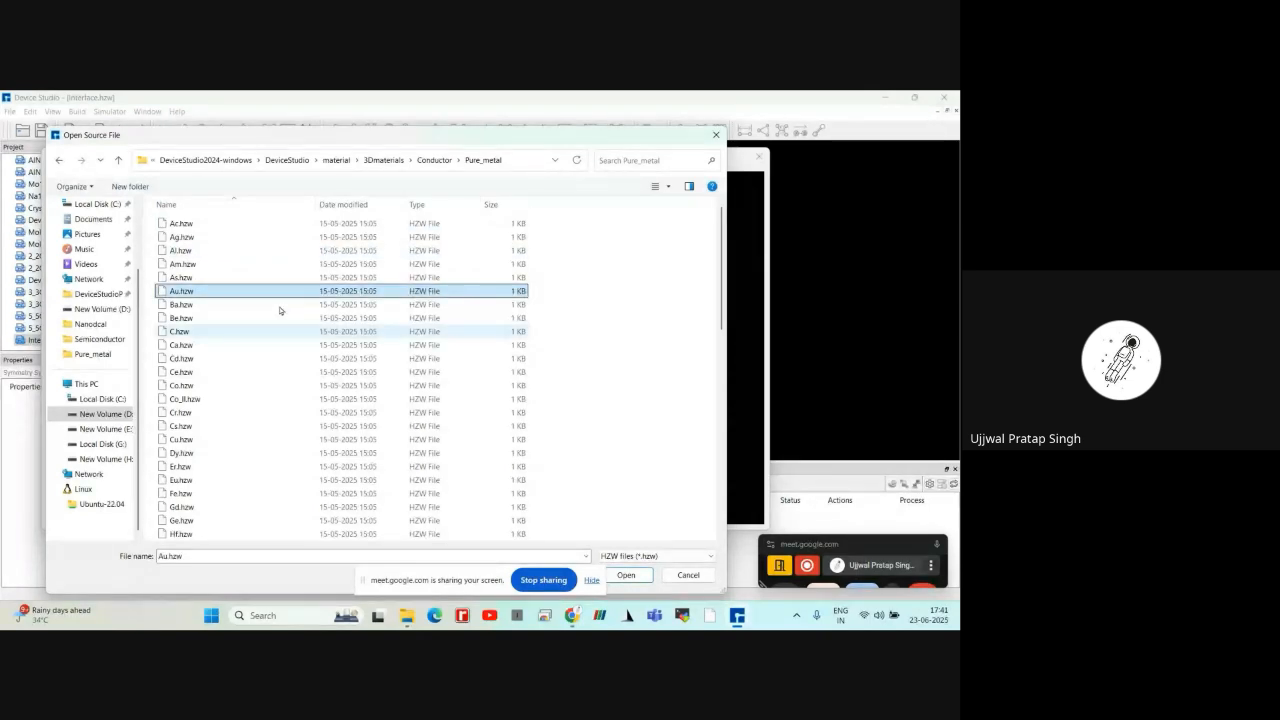
{"action": "left_click", "coordinate": [211, 237]}
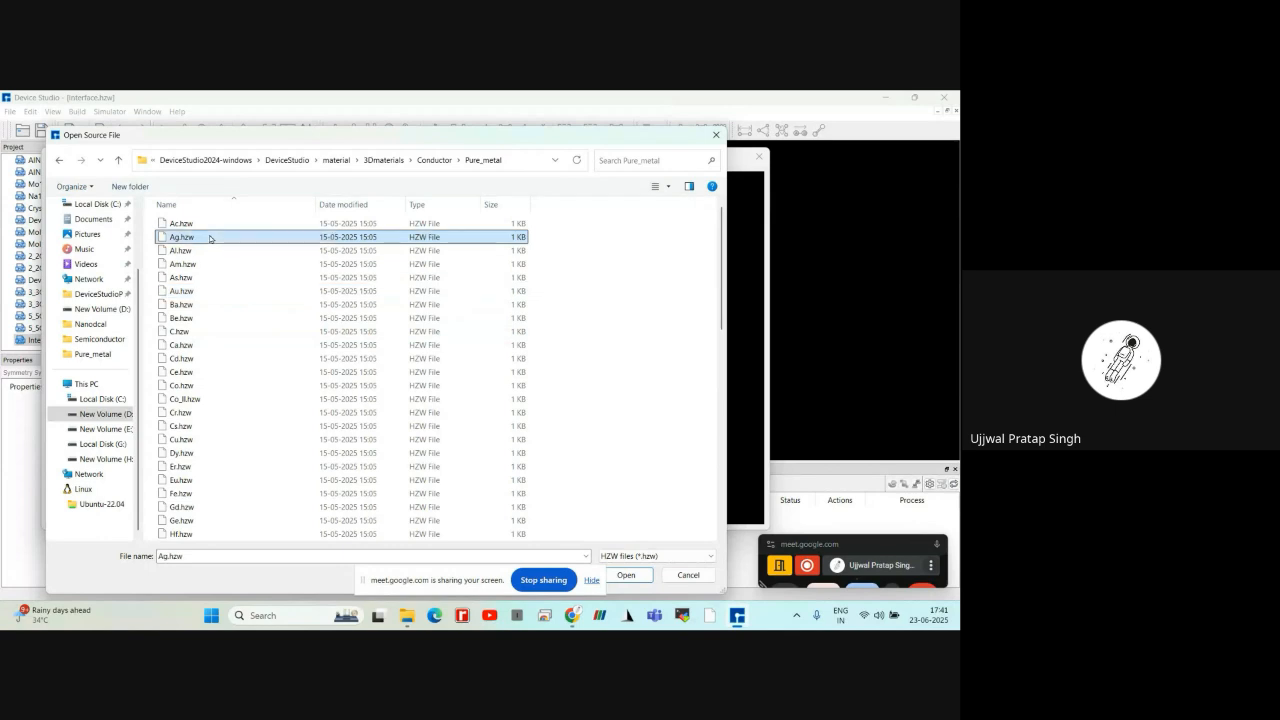
{"action": "left_click", "coordinate": [613, 574]}
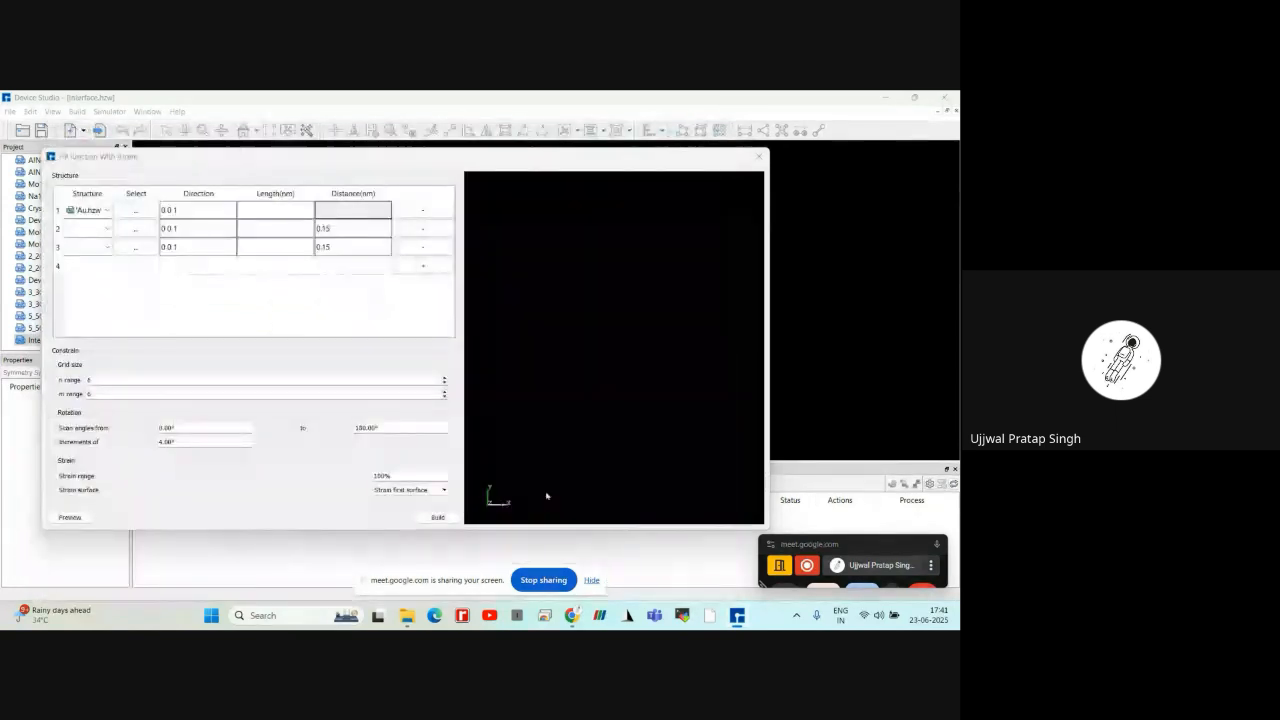
Load Ag.hzw from the 3Dmaterials Conductor Pure_metal folder as the junction's third structure
{"action": "left_click", "coordinate": [148, 248]}
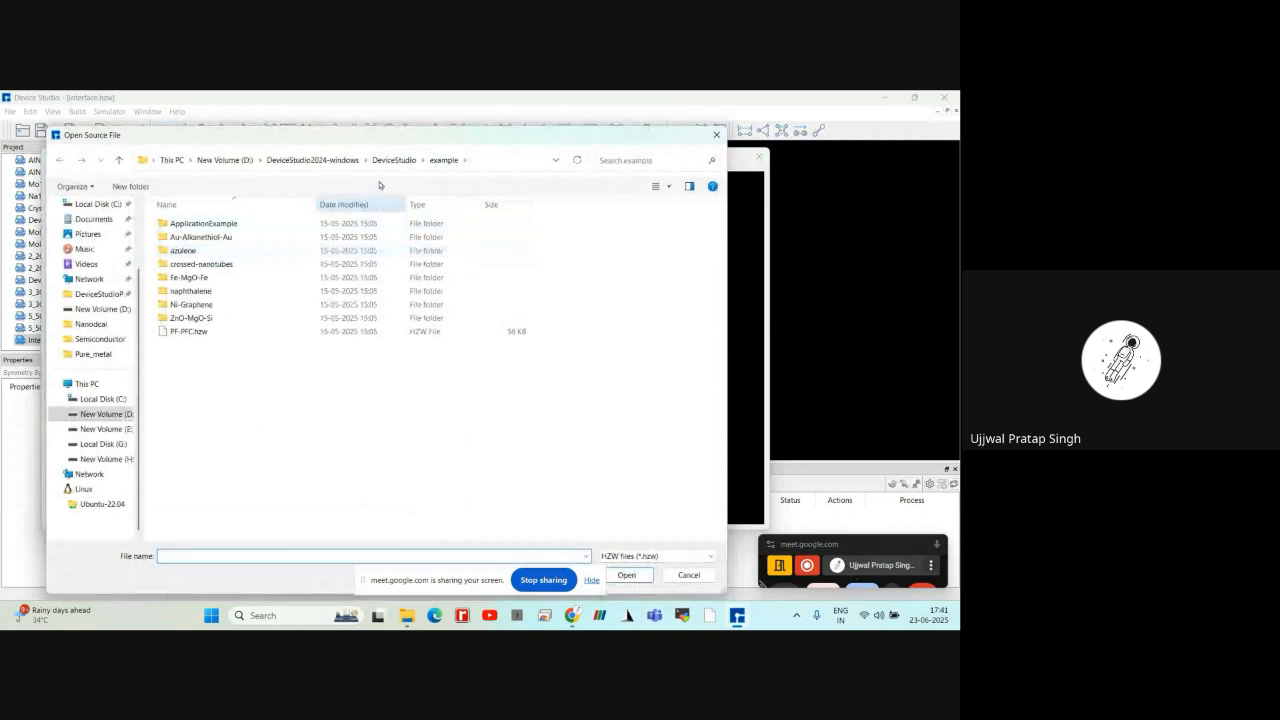
{"action": "left_click", "coordinate": [394, 160]}
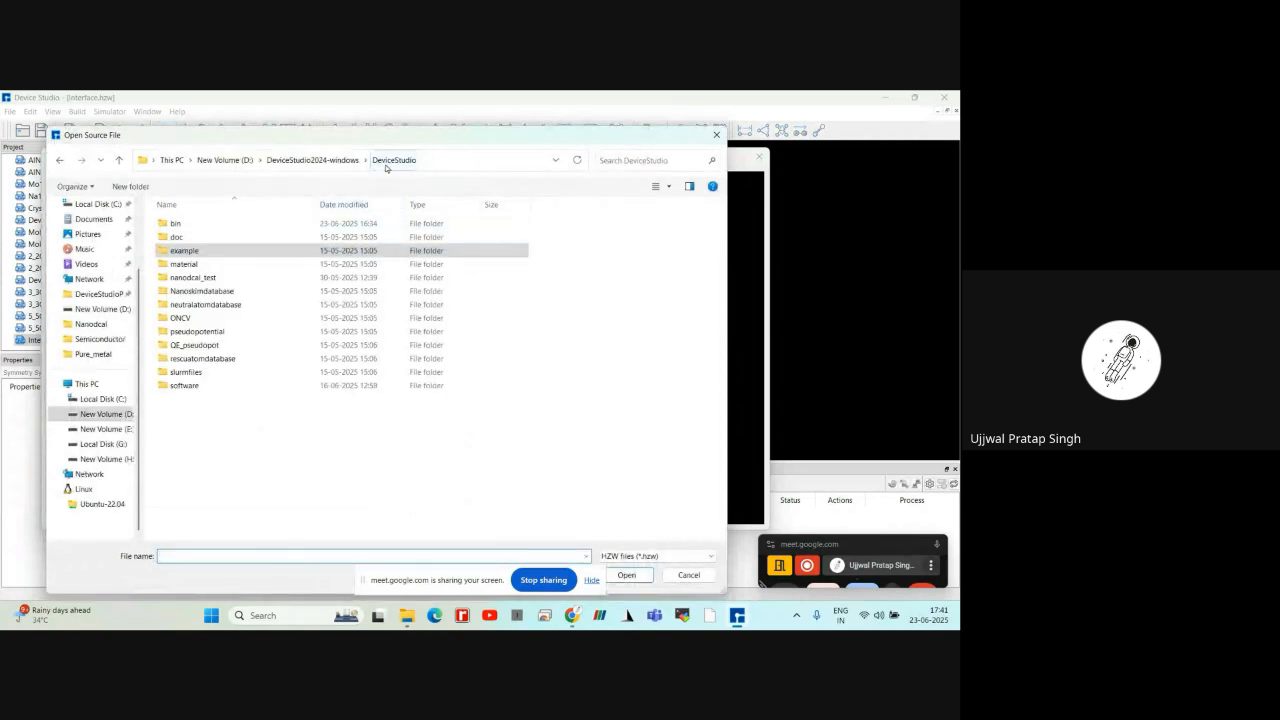
{"action": "double_click", "coordinate": [248, 263]}
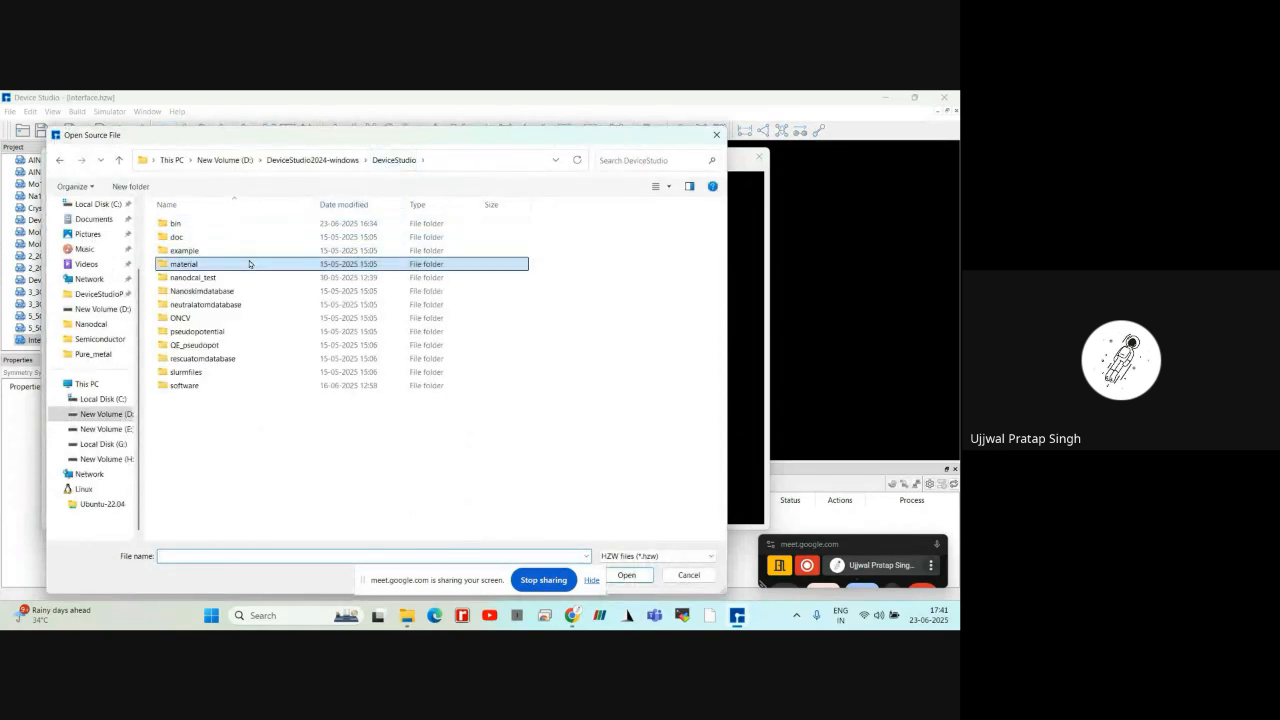
{"action": "double_click", "coordinate": [244, 238]}
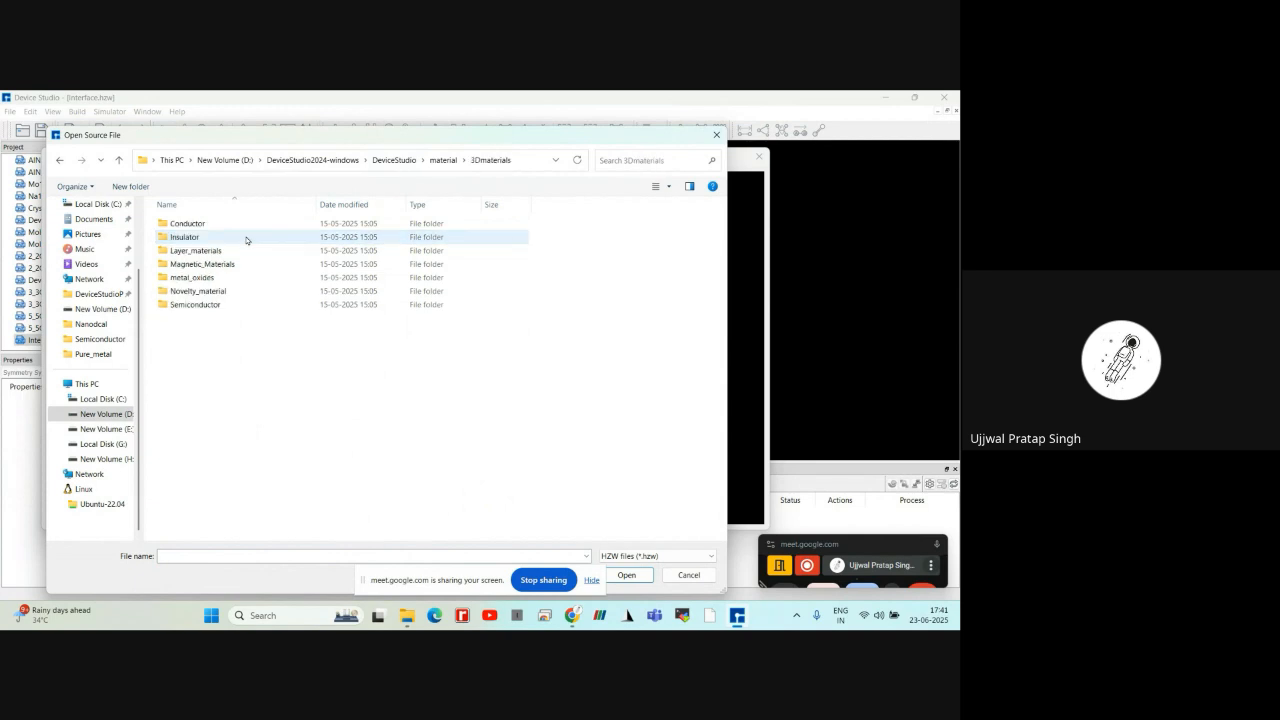
{"action": "left_click", "coordinate": [248, 226]}
{"action": "double_click", "coordinate": [248, 229]}
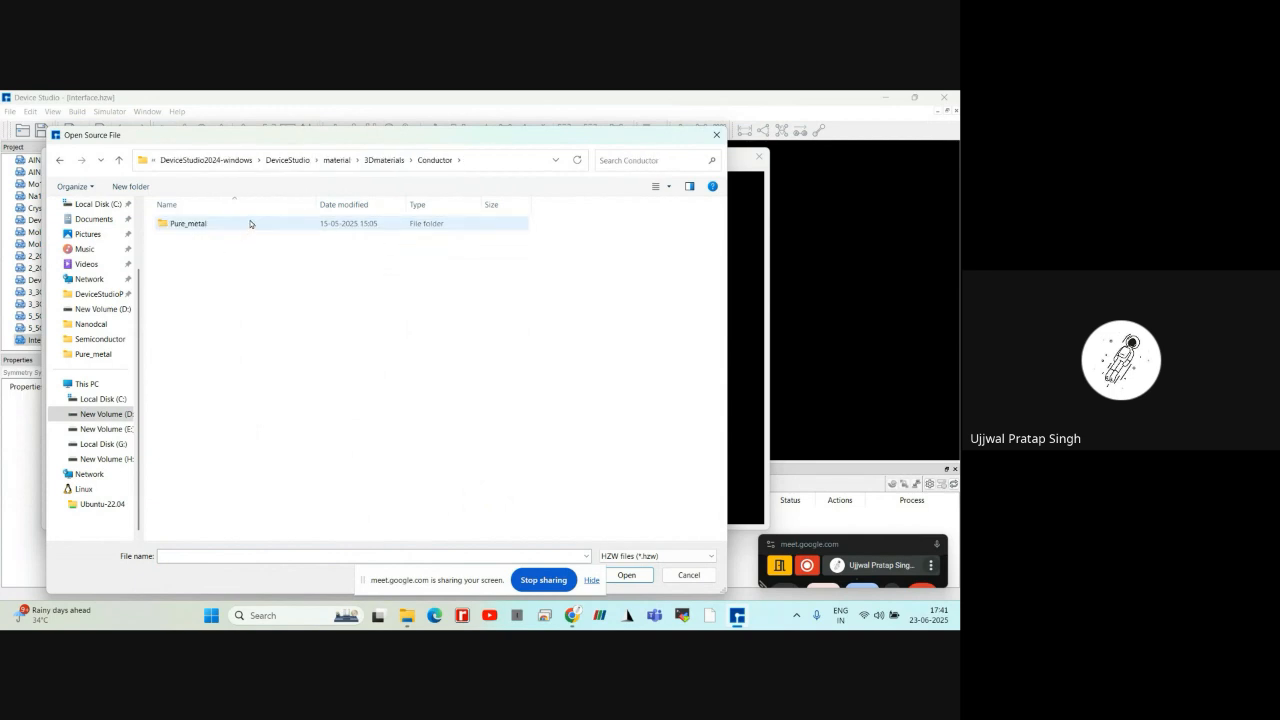
{"action": "left_click", "coordinate": [250, 224]}
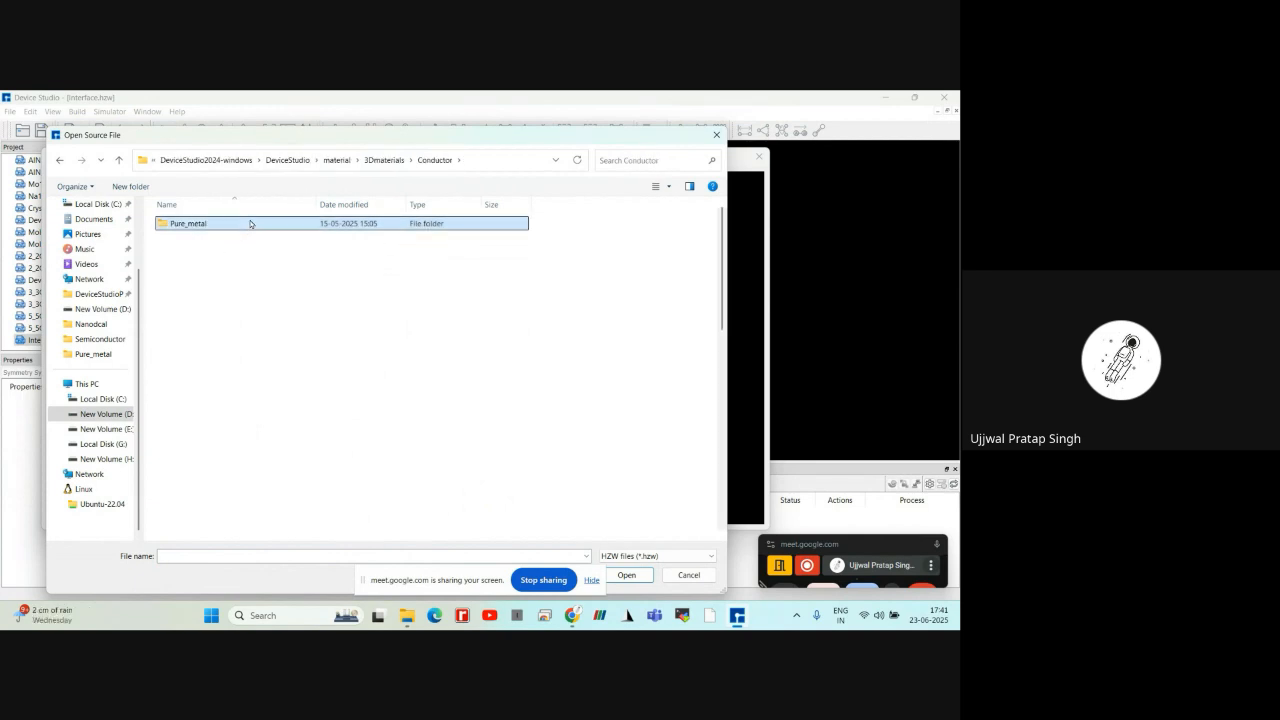
{"action": "double_click", "coordinate": [250, 224]}
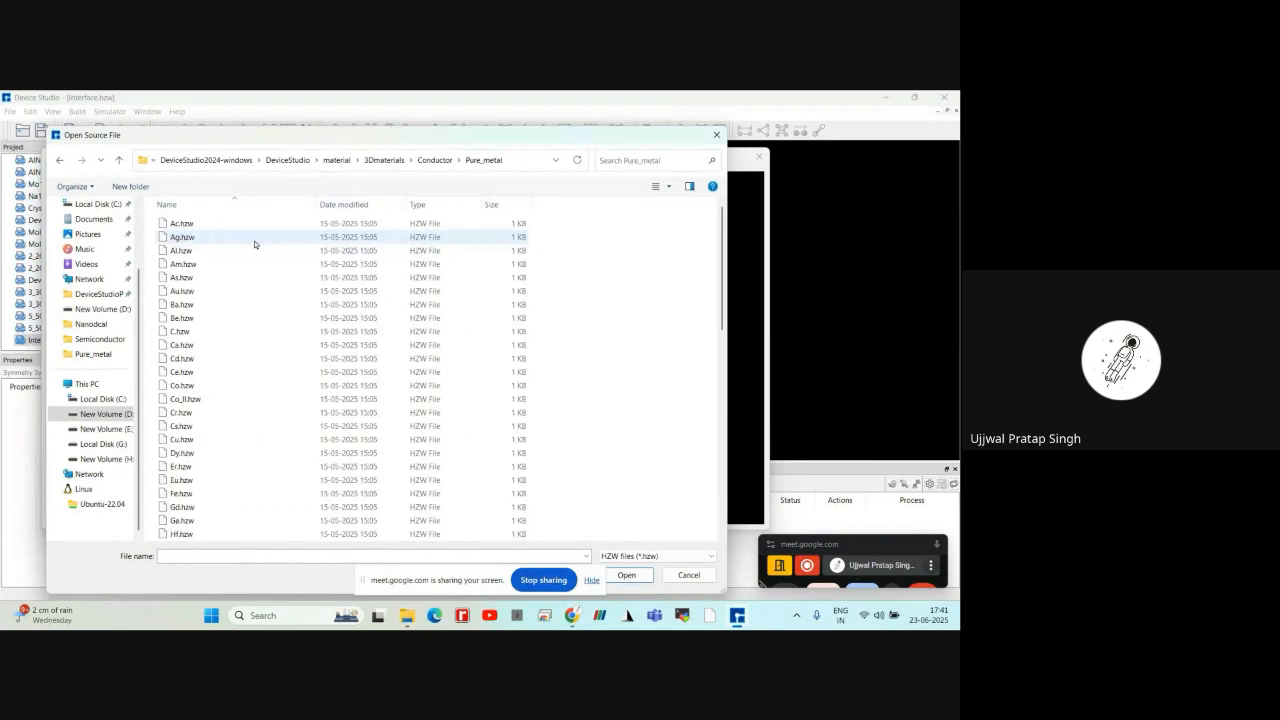
{"action": "left_click", "coordinate": [254, 237]}
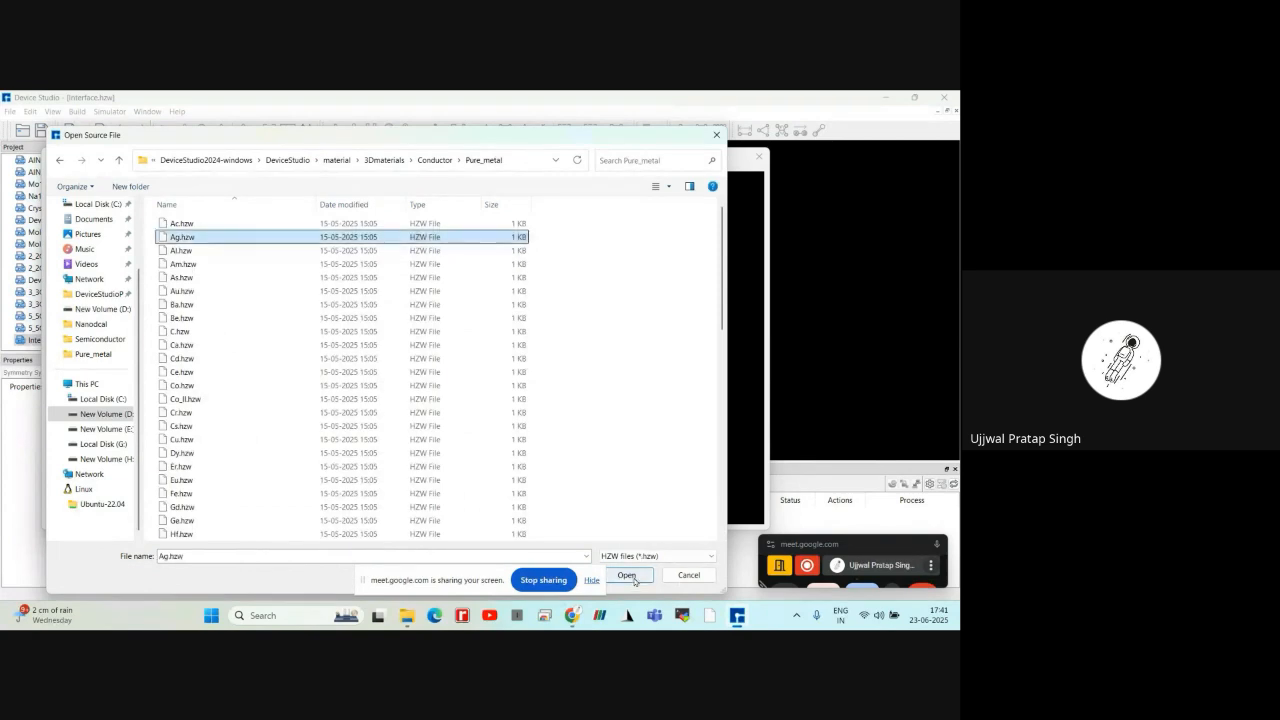
{"action": "left_click", "coordinate": [626, 575]}
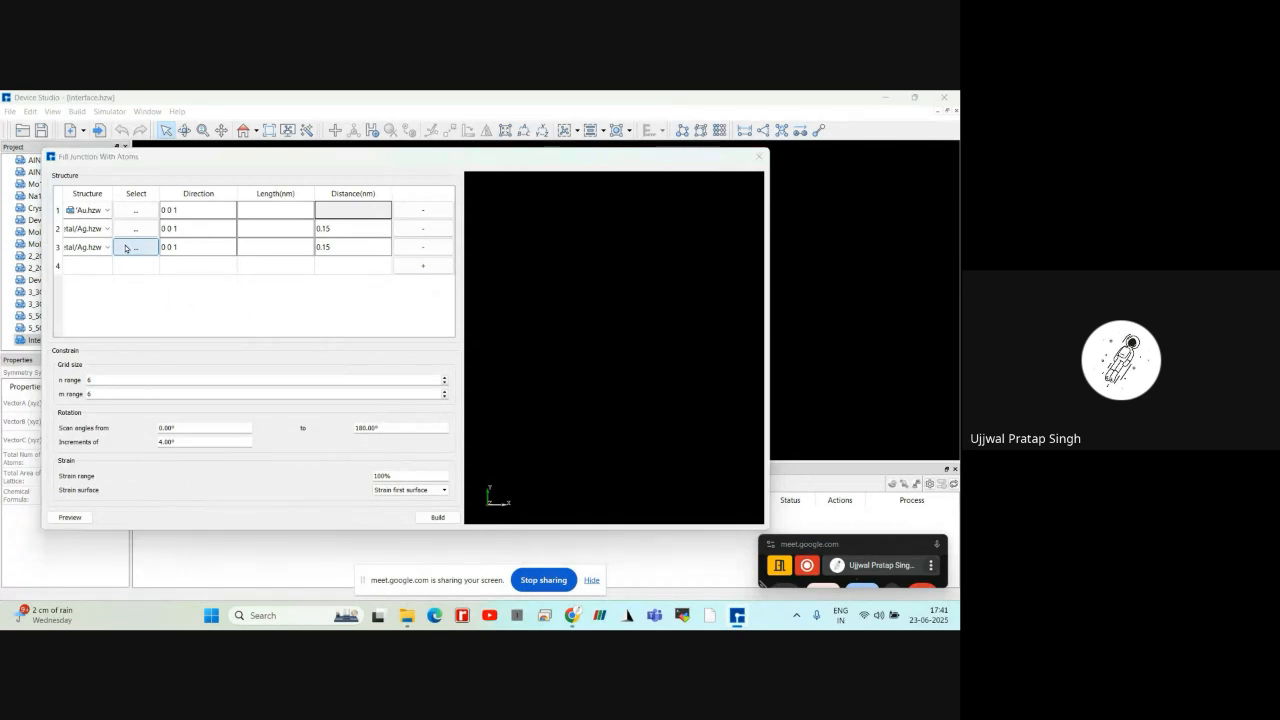
Replace the junction's third structure with Au.hzw from the material library's 3Dmaterials Conductor Pure_metal folder
{"action": "left_click", "coordinate": [127, 247]}
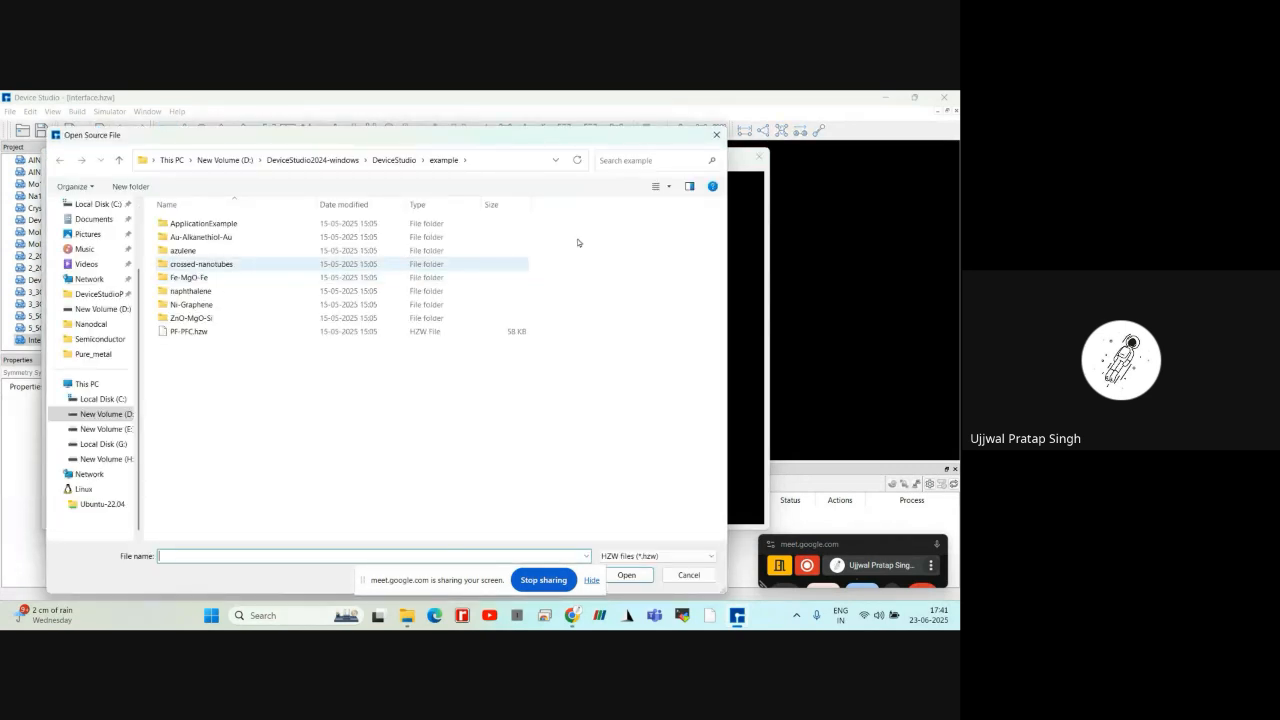
{"action": "left_click", "coordinate": [396, 160]}
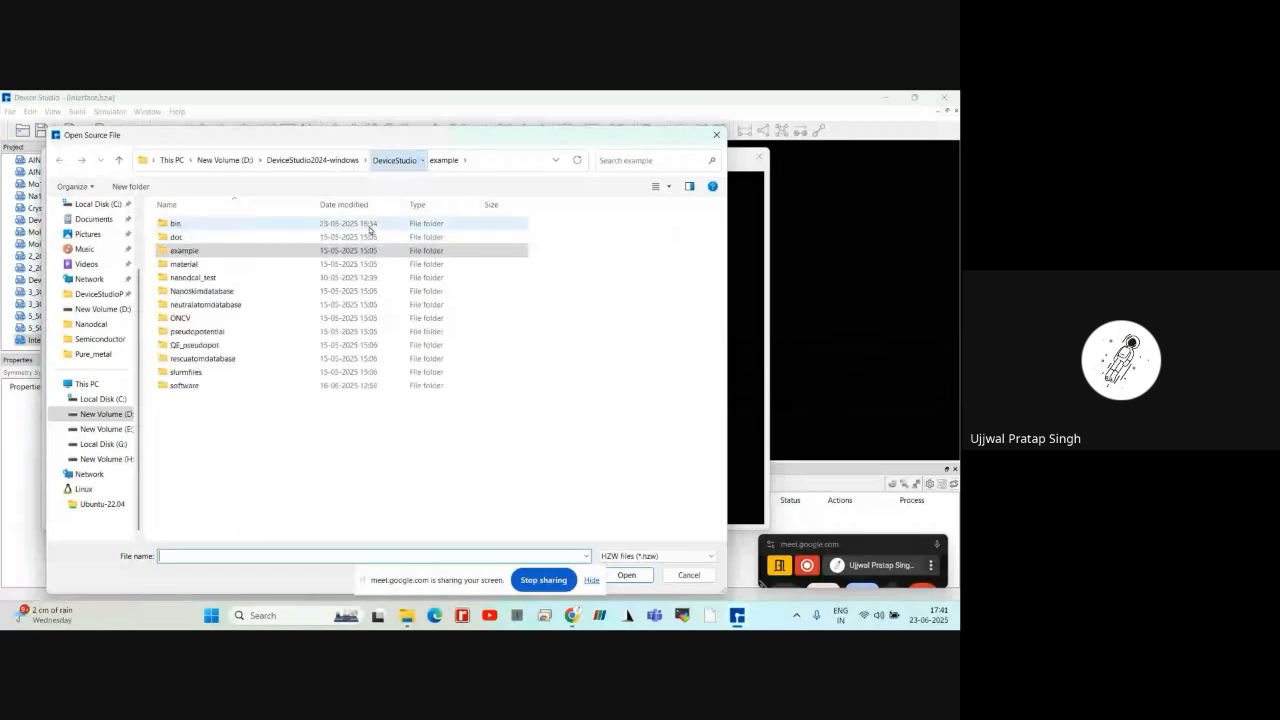
{"action": "double_click", "coordinate": [285, 265]}
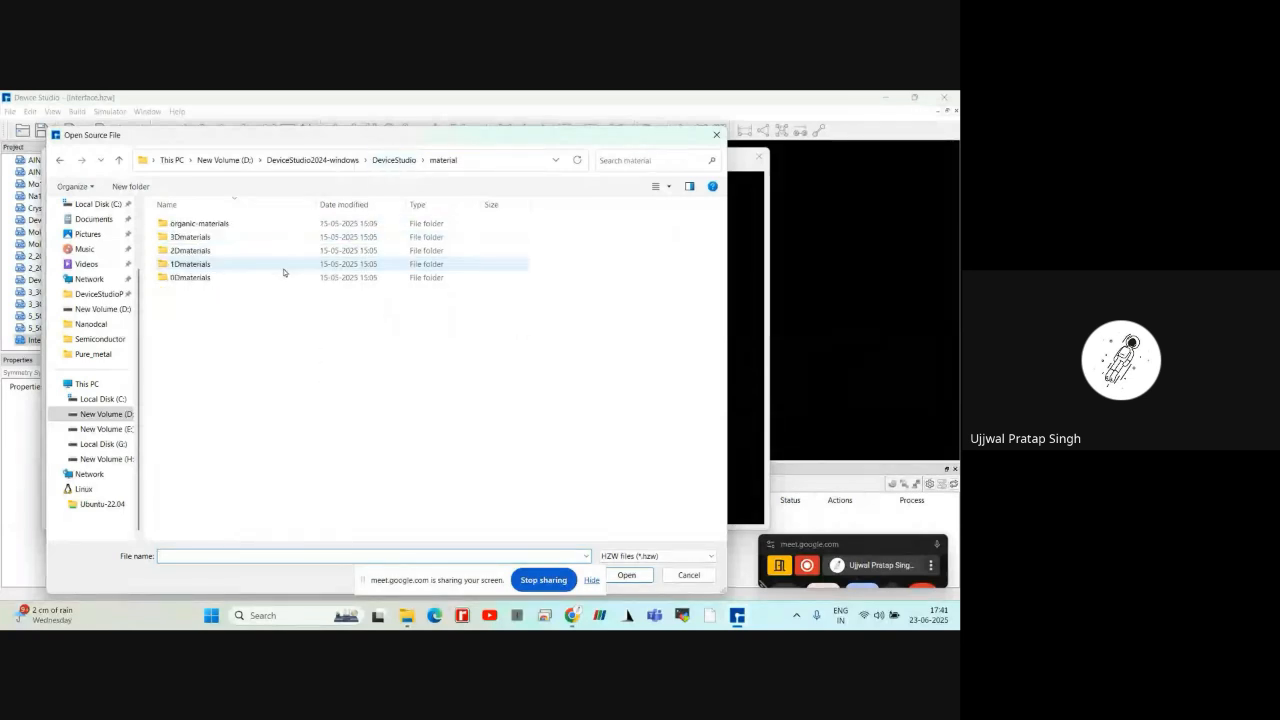
{"action": "double_click", "coordinate": [233, 238]}
{"action": "left_click", "coordinate": [233, 231]}
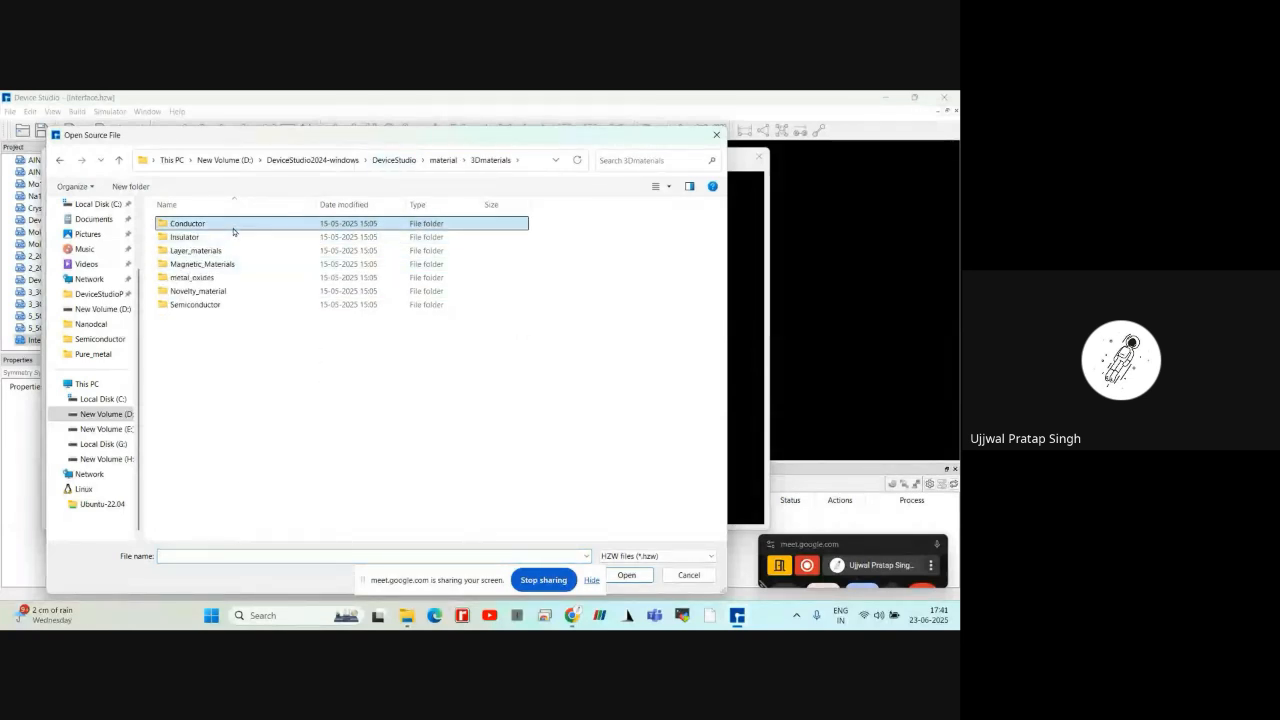
{"action": "double_click", "coordinate": [233, 231]}
{"action": "double_click", "coordinate": [233, 231]}
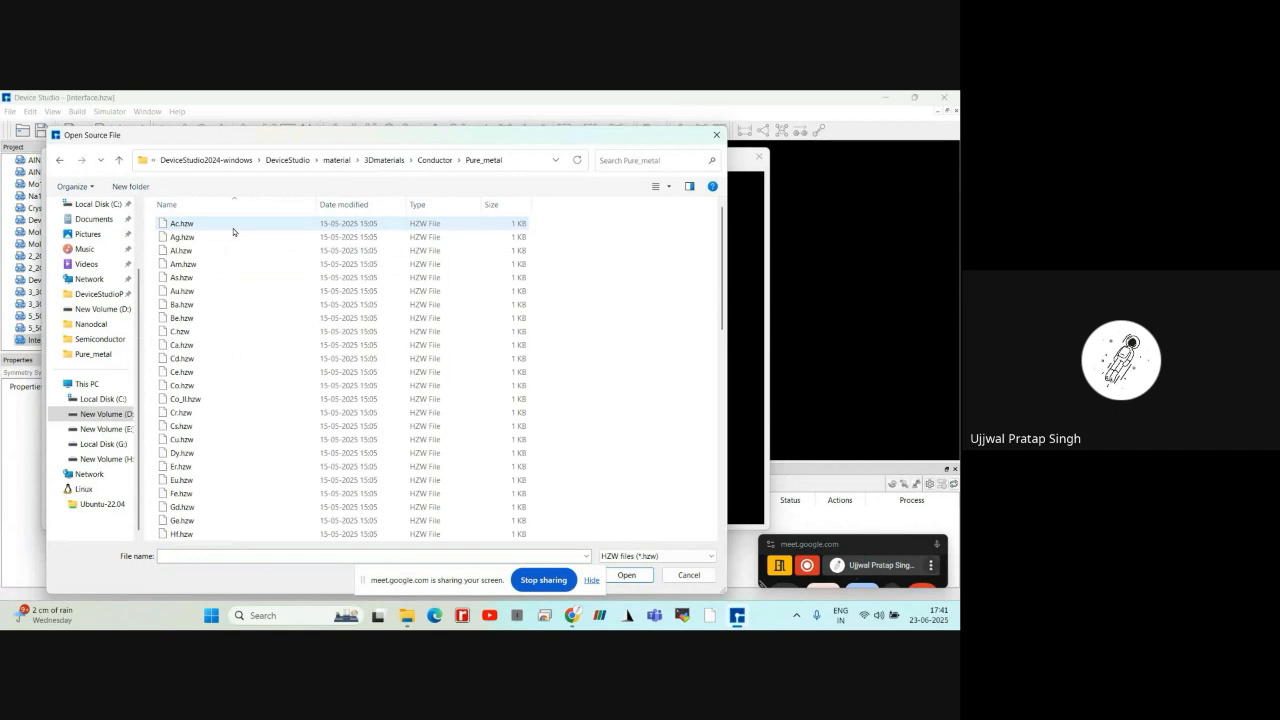
{"action": "double_click", "coordinate": [236, 290]}
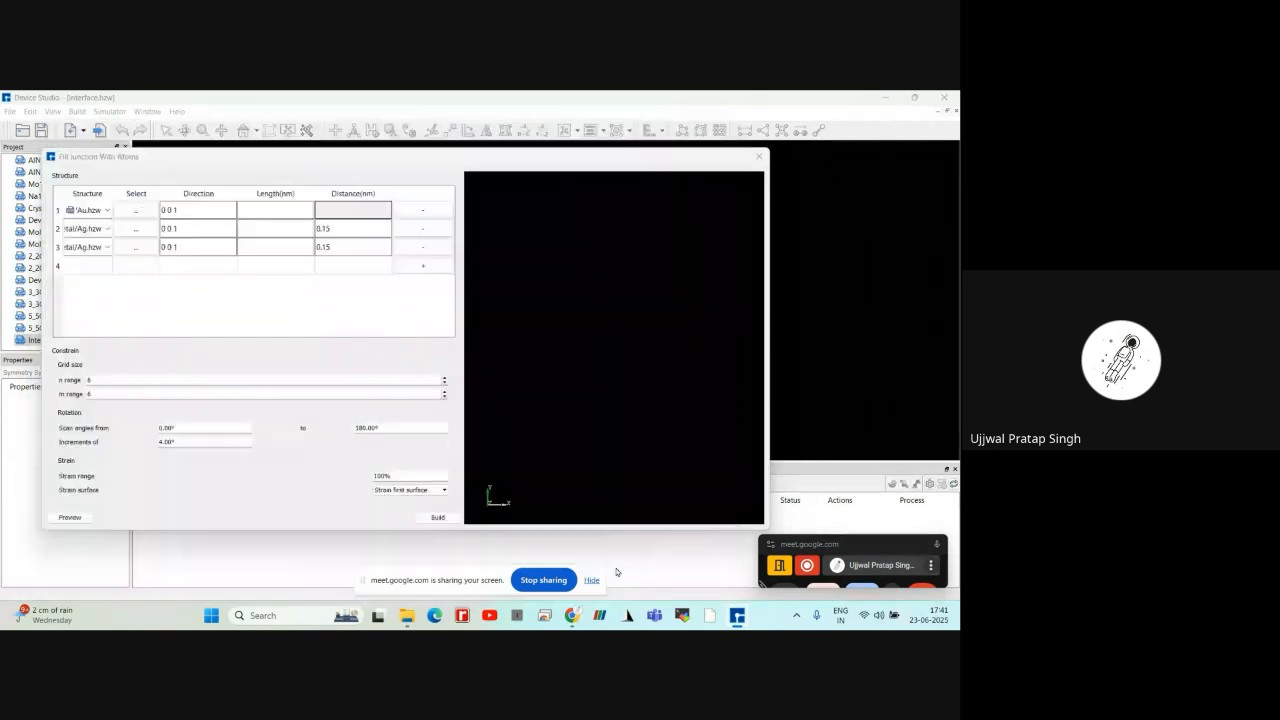
Set the length of the first Au structure to 0.5 nm and of the Ag structure to 1 nm
{"action": "left_click", "coordinate": [264, 213]}
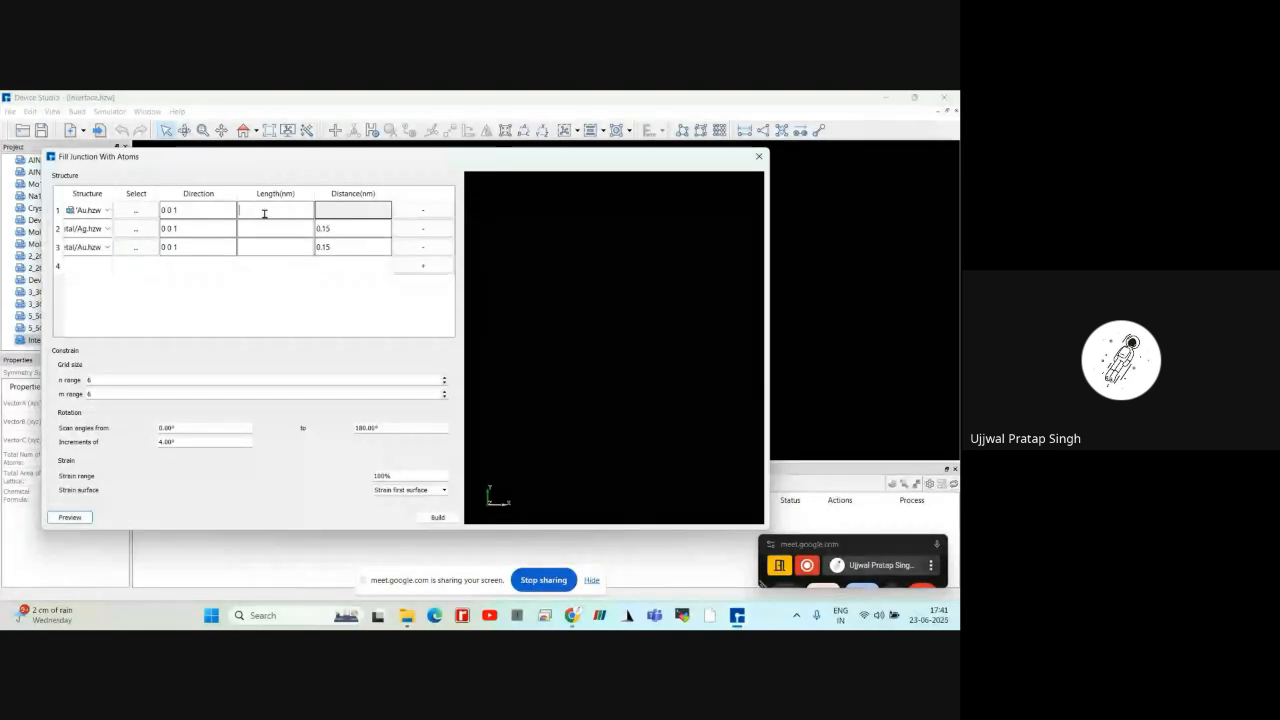
{"action": "type", "text": "0.5"}
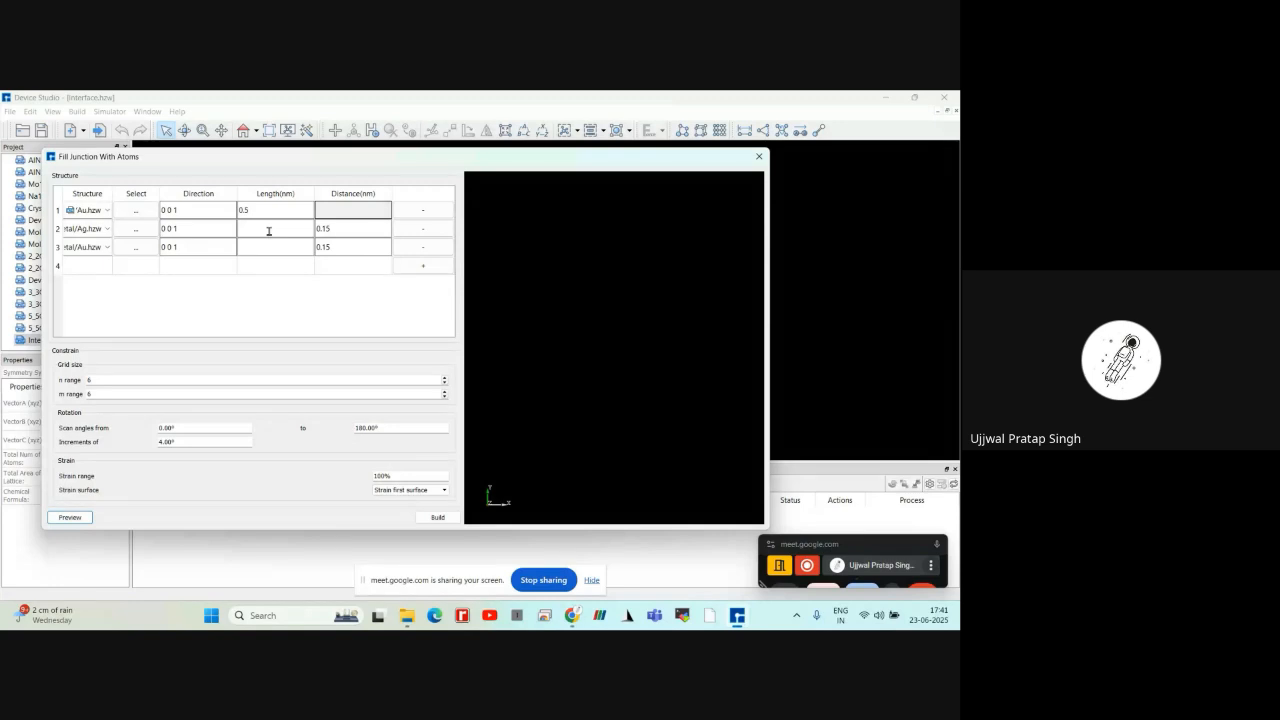
{"action": "left_click", "coordinate": [268, 231]}
{"action": "type", "text": "1"}
Preview the Au/Ag/Au junction and build it as a structure in the project
{"action": "left_click", "coordinate": [73, 517]}
{"action": "left_click_drag", "start_coordinate": [548, 360], "coordinate": [706, 414]}
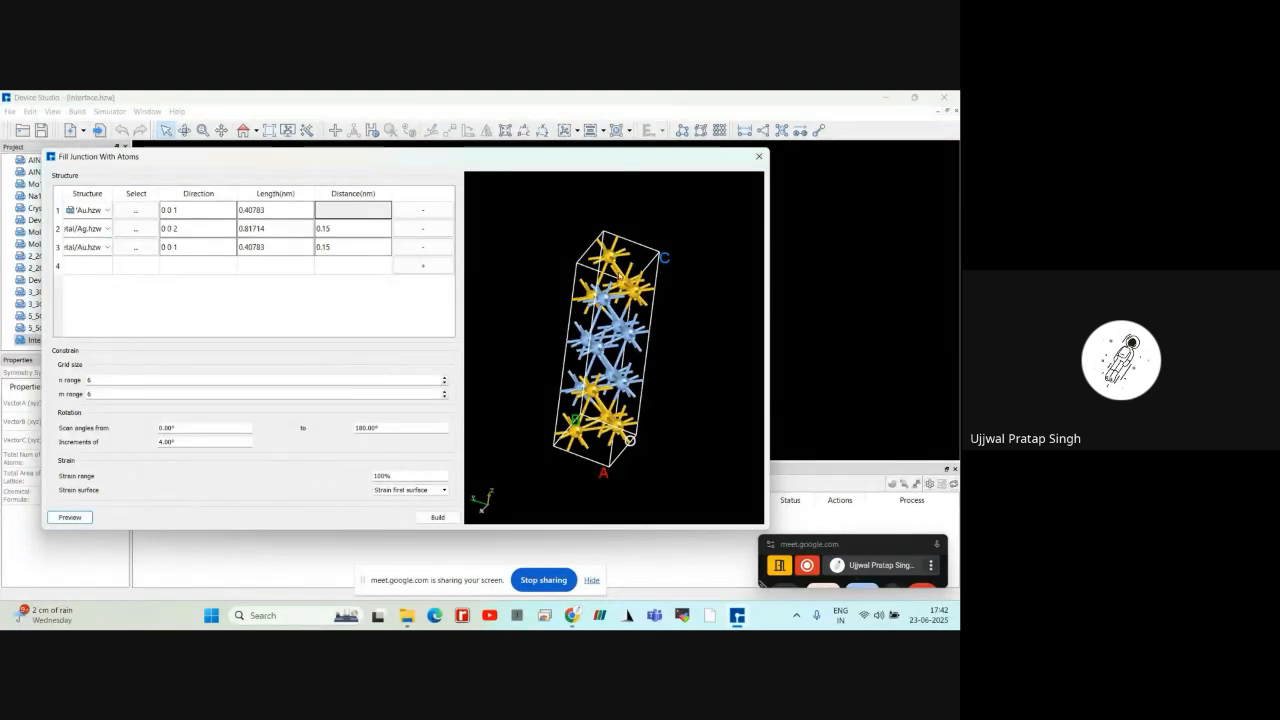
{"action": "left_click_drag", "start_coordinate": [619, 270], "coordinate": [734, 377]}
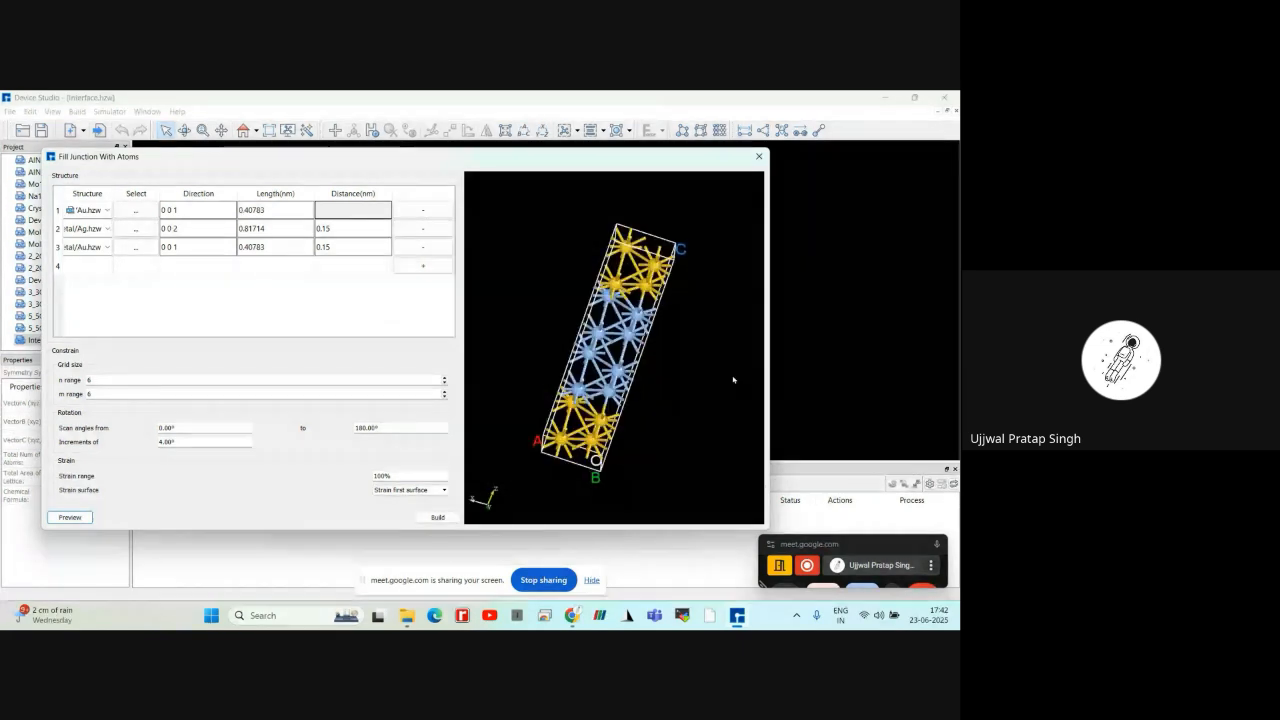
{"action": "left_click", "coordinate": [436, 517]}
{"action": "scroll", "coordinate": [455, 313], "scroll_direction": "up", "scroll_amount": 1}
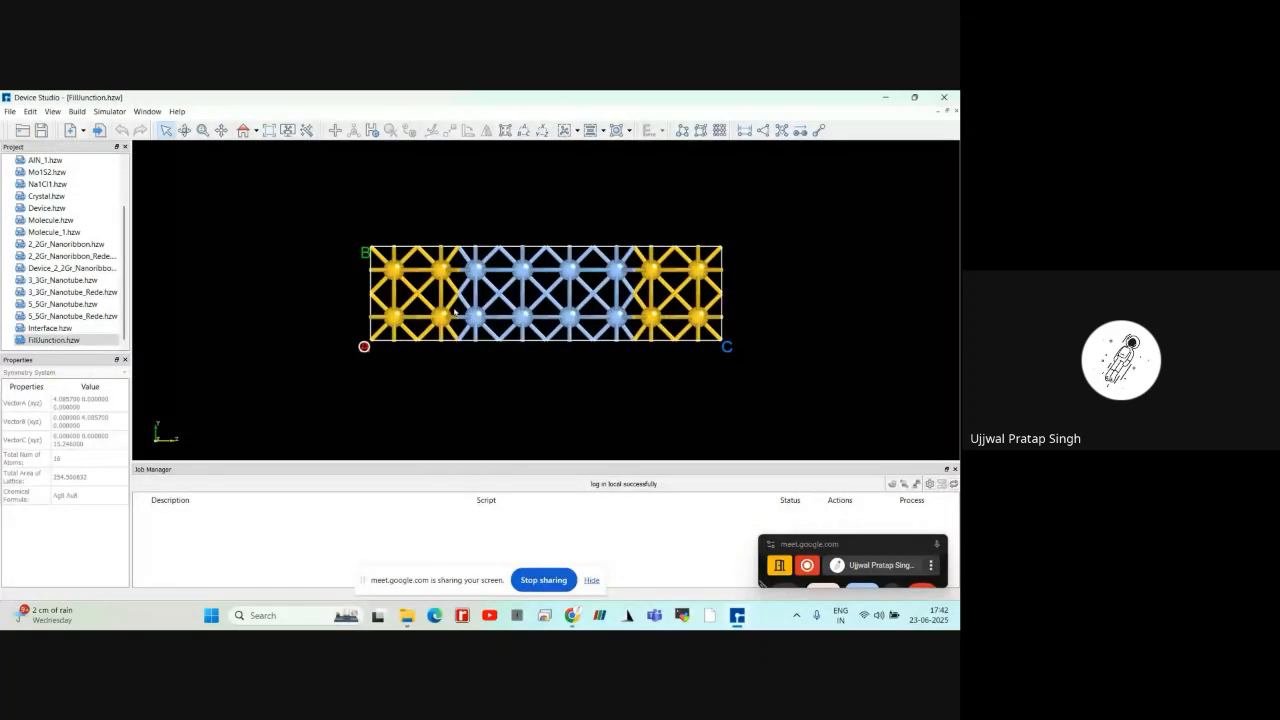
{"action": "left_click_drag", "start_coordinate": [455, 313], "coordinate": [483, 309]}
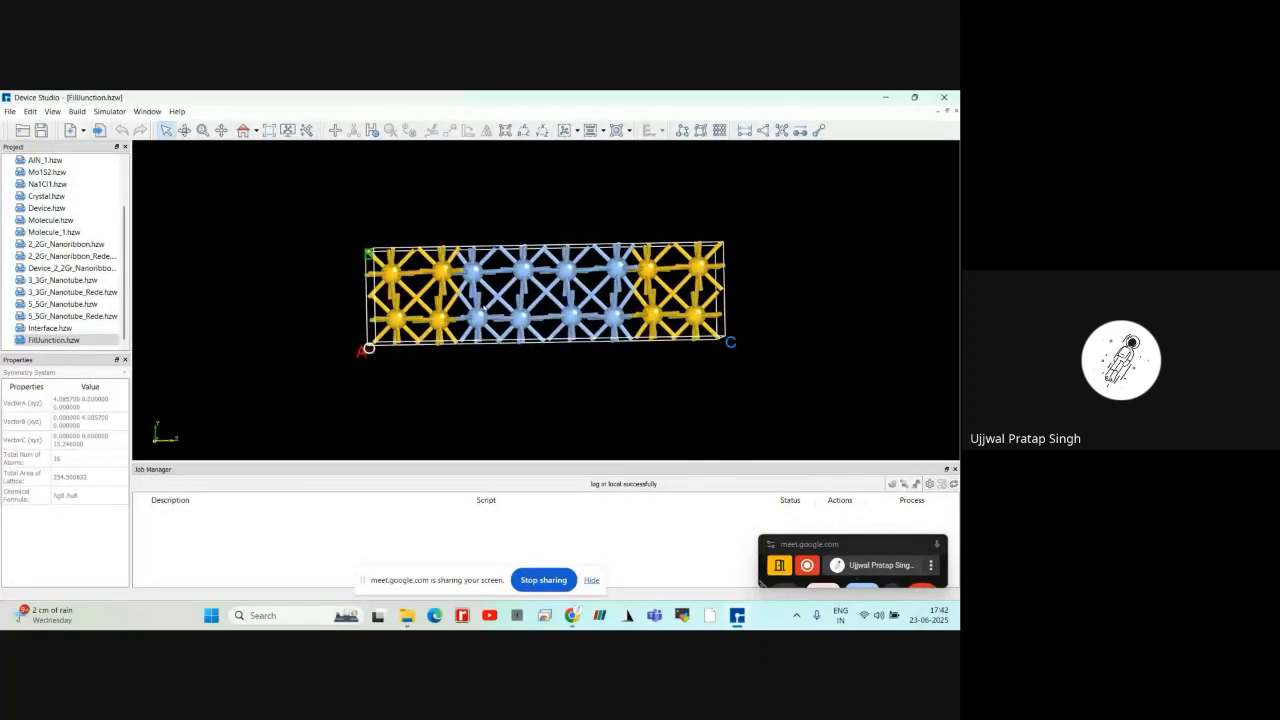
Add a fourth adjoining block to the CAD To Atomic layout and run the calculation, closing the Fill Junction With Atoms dialog without building
{"action": "left_click", "coordinate": [82, 113]}
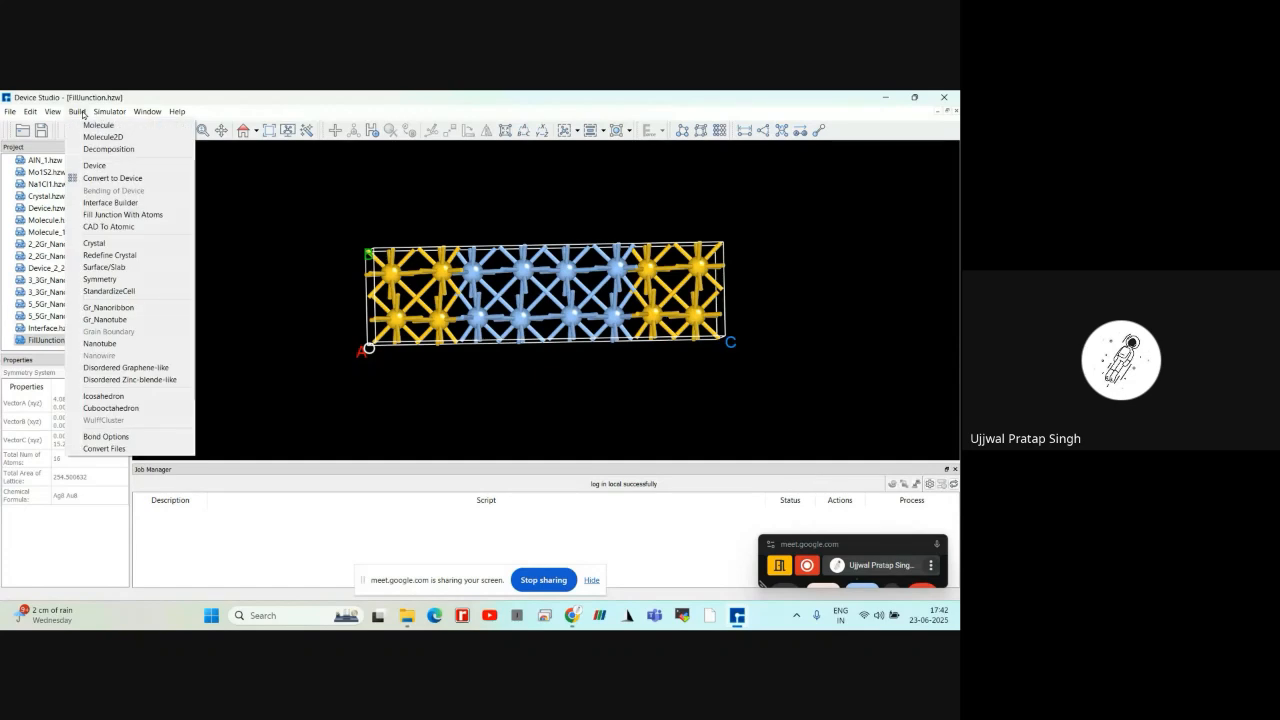
{"action": "left_click", "coordinate": [110, 226]}
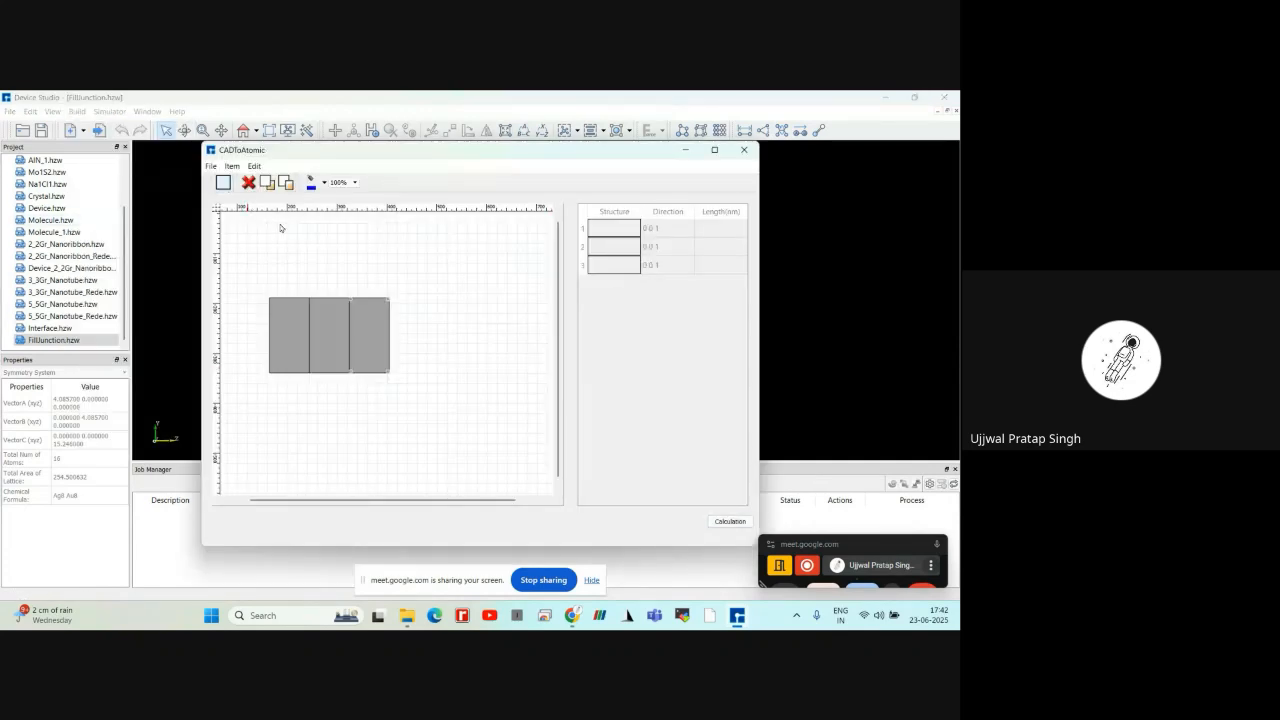
{"action": "left_click", "coordinate": [222, 182]}
{"action": "left_click", "coordinate": [458, 333]}
{"action": "left_click_drag", "start_coordinate": [474, 355], "coordinate": [409, 327]}
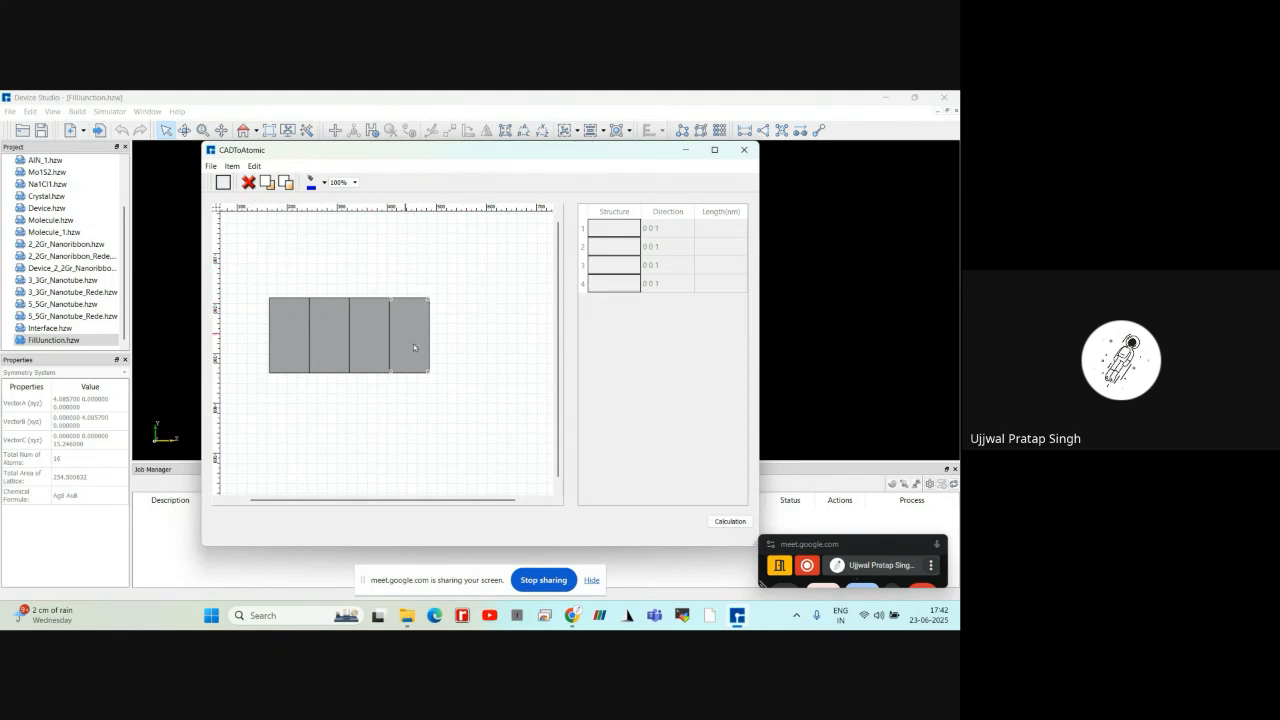
{"action": "left_click", "coordinate": [729, 521]}
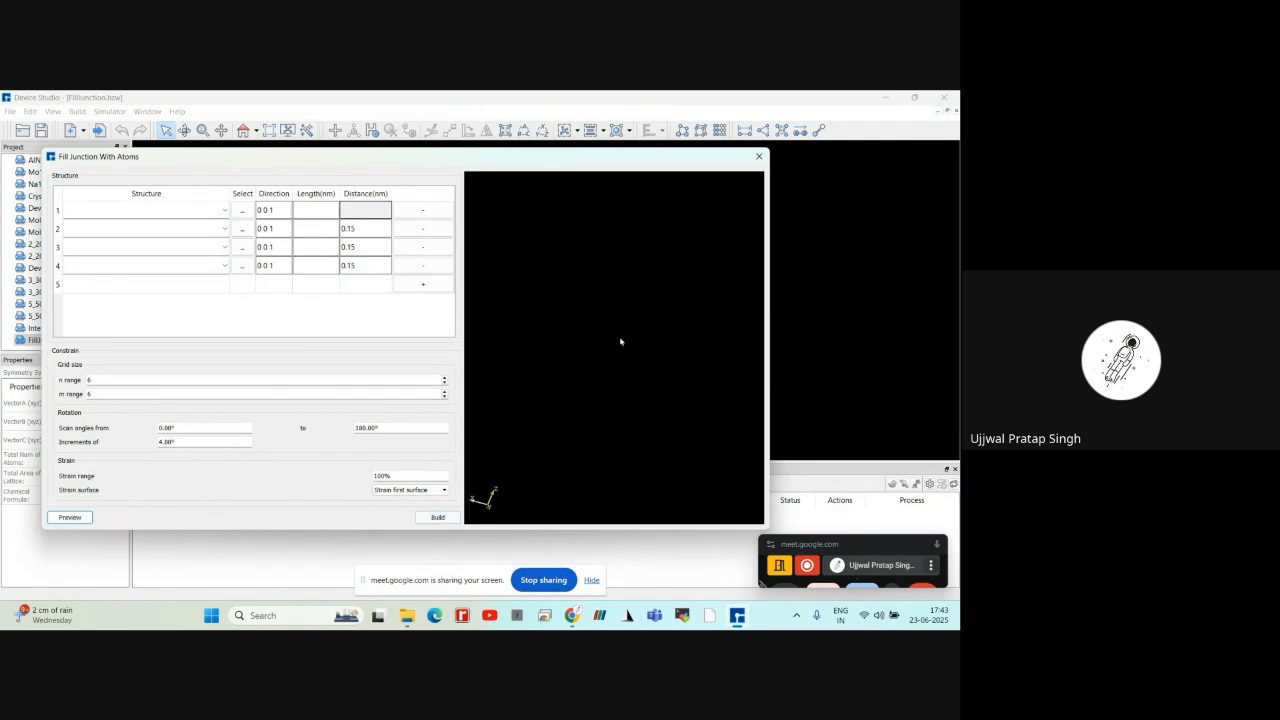
{"action": "left_click", "coordinate": [759, 156]}
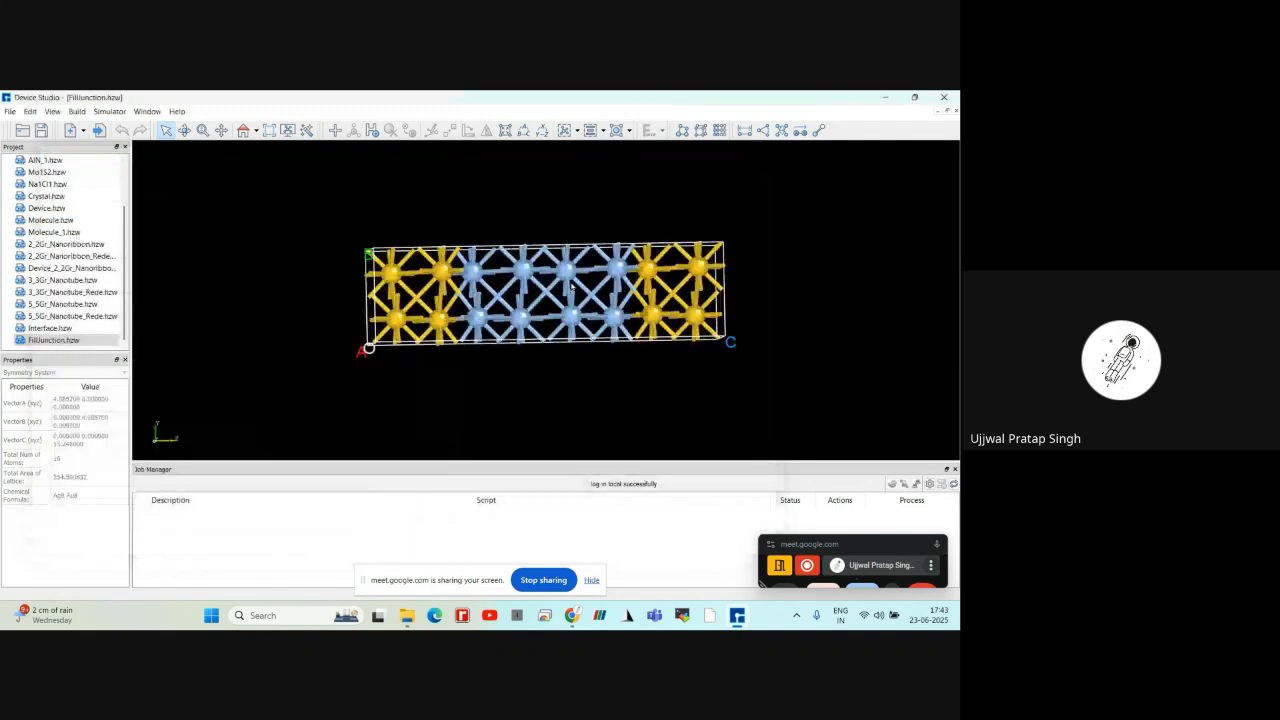
Start the Surface/Slab builder on FillJunction.hzw and set the cleave plane's Miller indices to 0 0 1
{"action": "scroll", "coordinate": [490, 334], "scroll_direction": "up", "scroll_amount": 2}
{"action": "right_click_drag", "start_coordinate": [490, 334], "coordinate": [404, 217]}
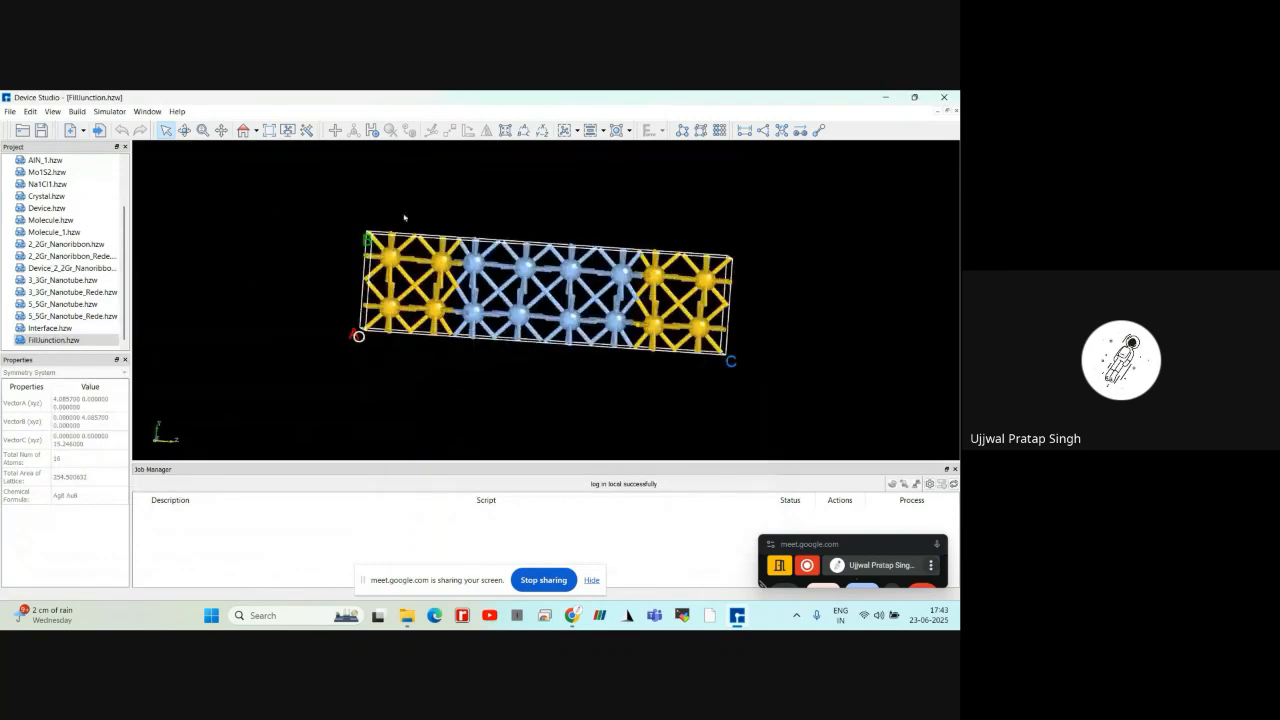
{"action": "left_click", "coordinate": [77, 111]}
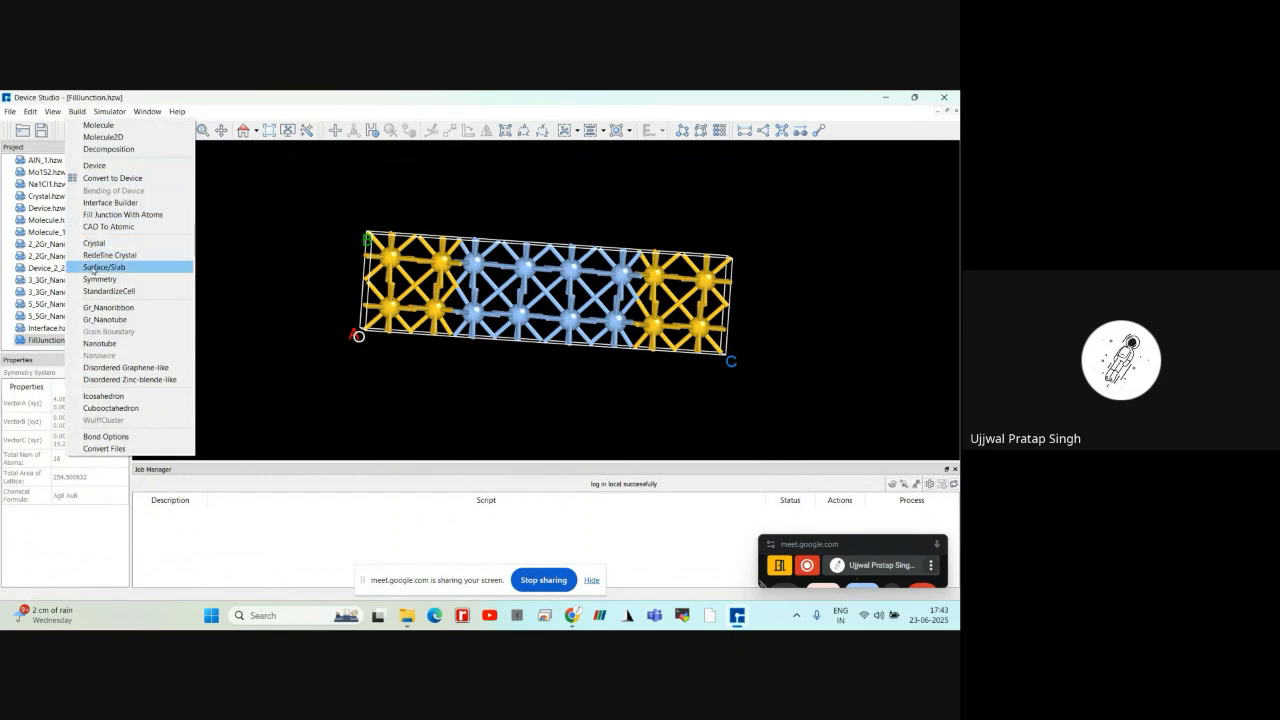
{"action": "left_click", "coordinate": [91, 268]}
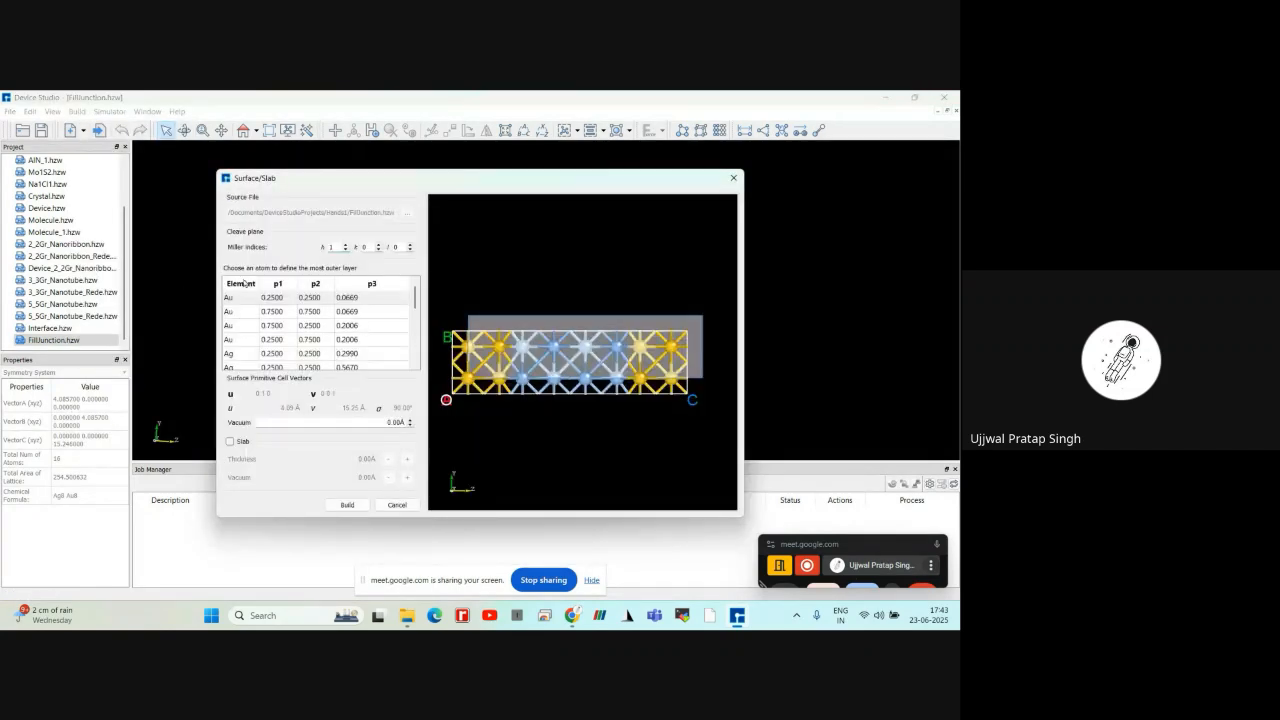
{"action": "double_click", "coordinate": [327, 248]}
{"action": "type", "text": "0"}
{"action": "left_click_drag", "start_coordinate": [399, 248], "coordinate": [385, 251]}
{"action": "type", "text": "1"}
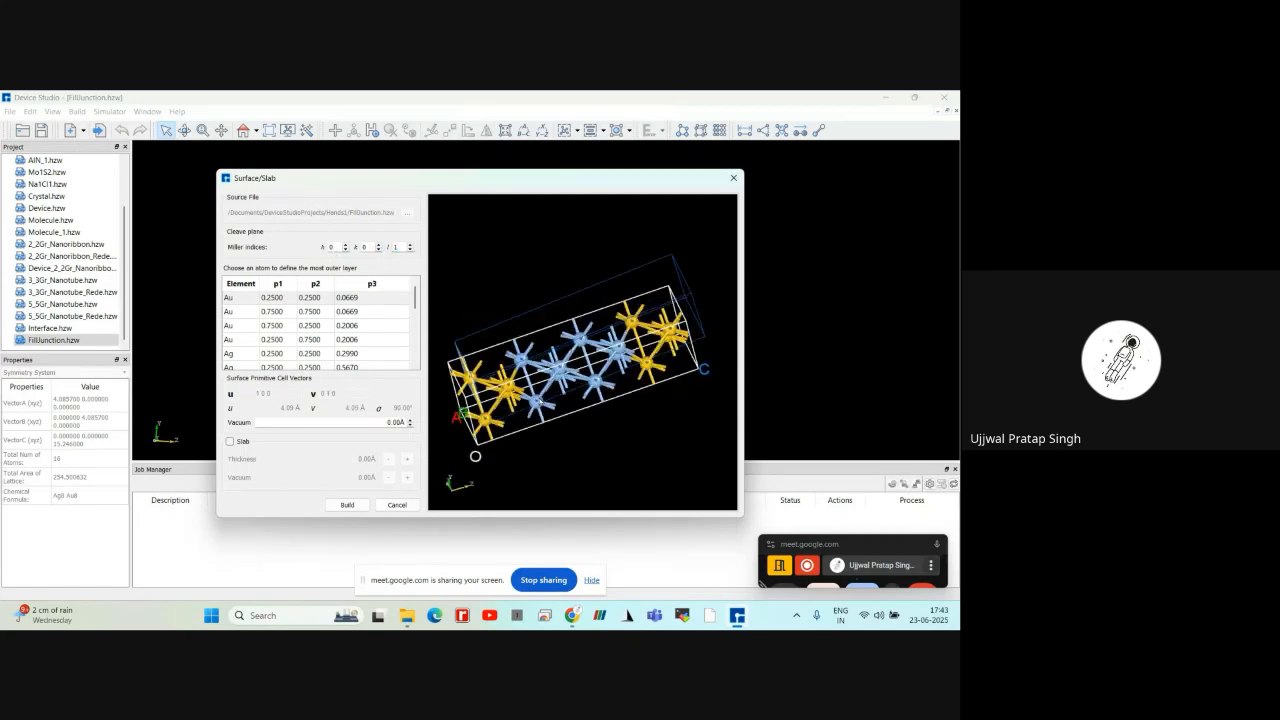
{"action": "left_click_drag", "start_coordinate": [531, 299], "coordinate": [441, 378]}
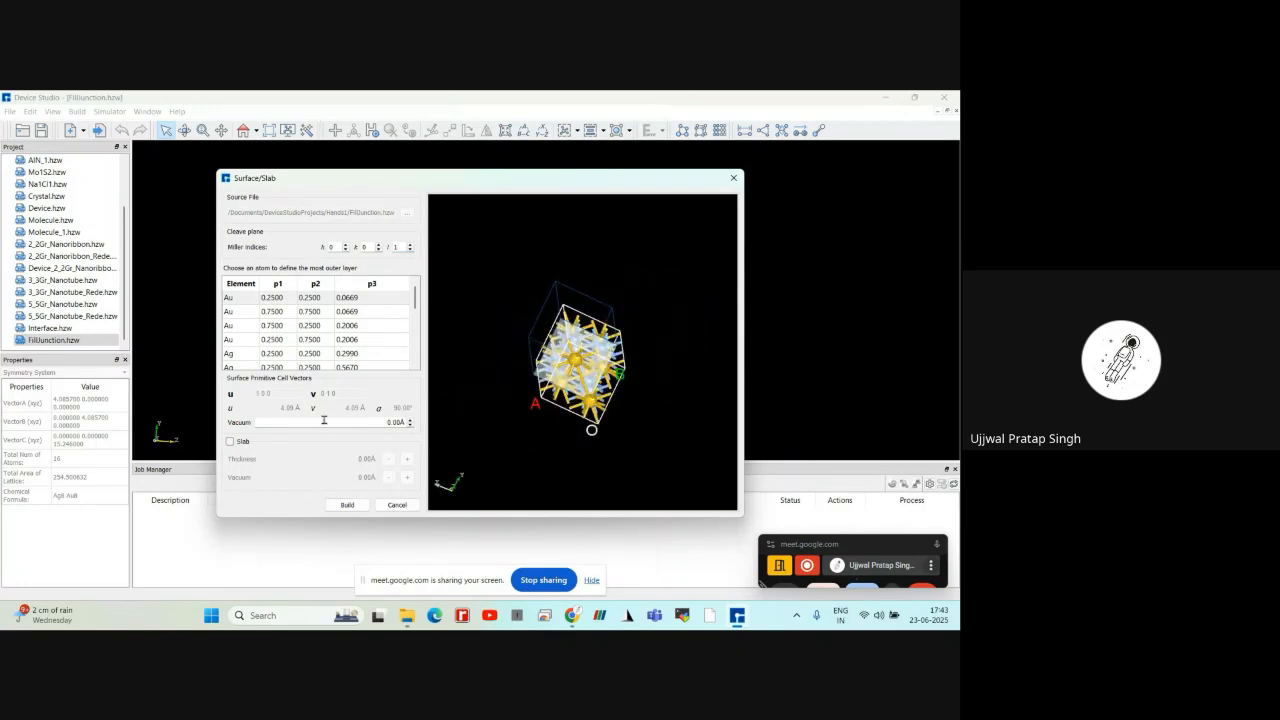
Enable the Slab option and build the cleaved surface of the junction
{"action": "left_click", "coordinate": [230, 442]}
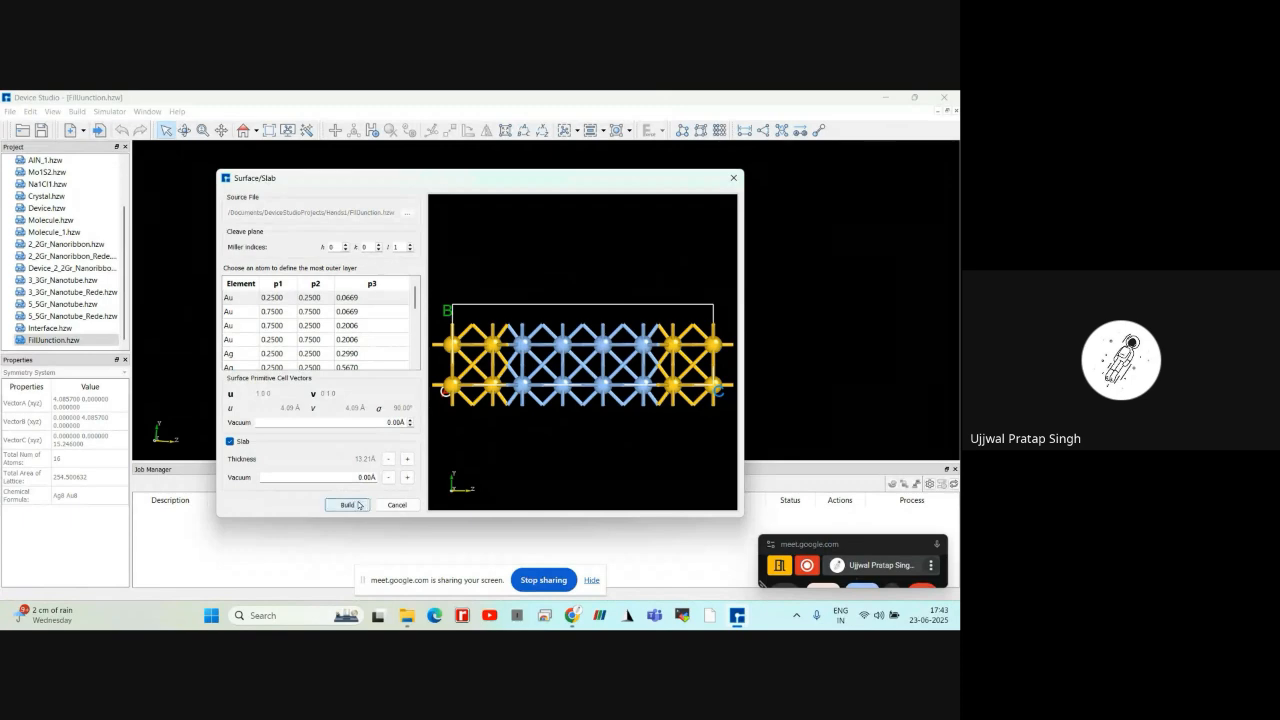
{"action": "left_click", "coordinate": [359, 505]}
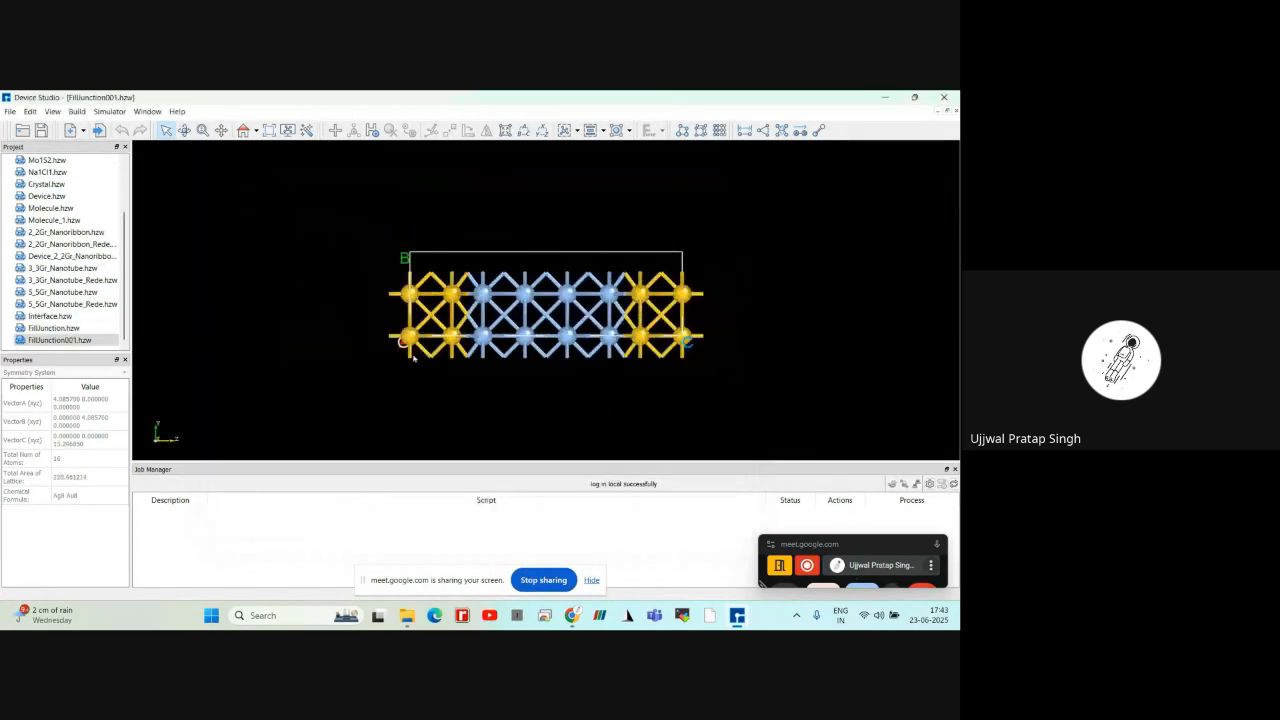
{"action": "right_click_drag", "start_coordinate": [416, 322], "coordinate": [468, 381]}
{"action": "scroll", "coordinate": [386, 266], "scroll_direction": "up", "scroll_amount": 3}
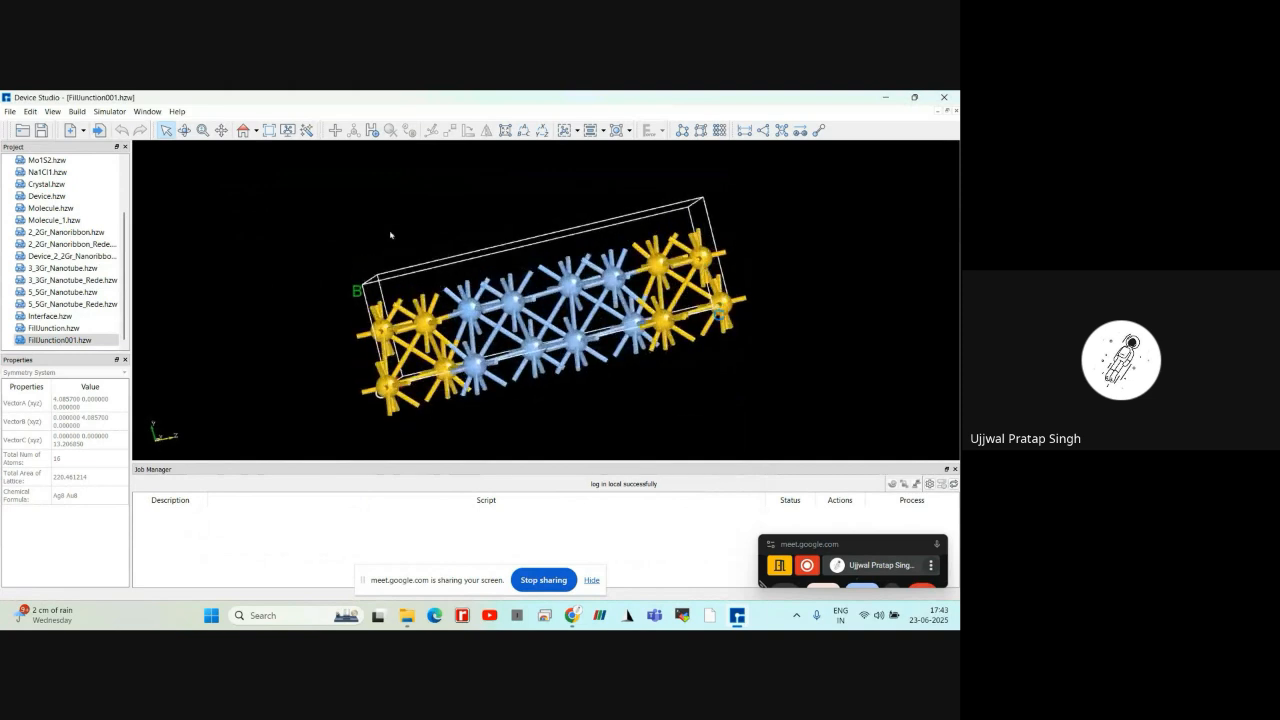
Examine the symmetry group and symmetry operators of FillJunction001.hzw, and close the Symmetry dialog
{"action": "left_click", "coordinate": [80, 111]}
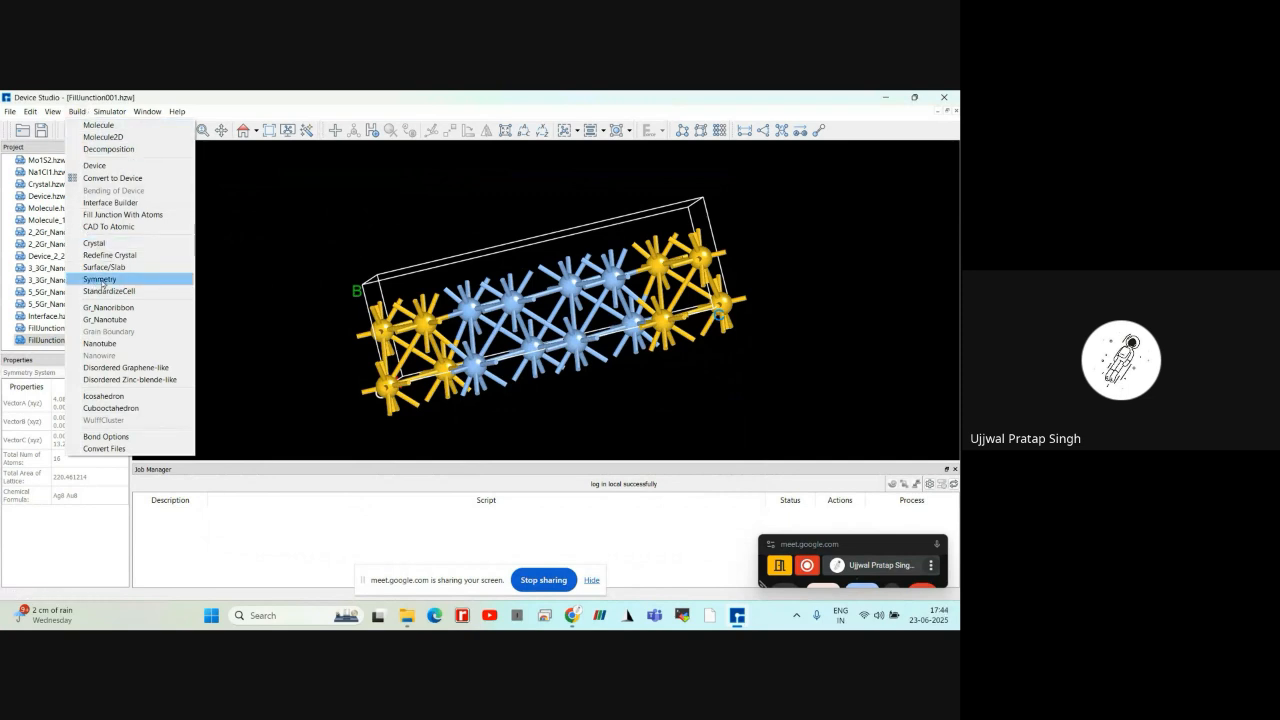
{"action": "left_click", "coordinate": [101, 281]}
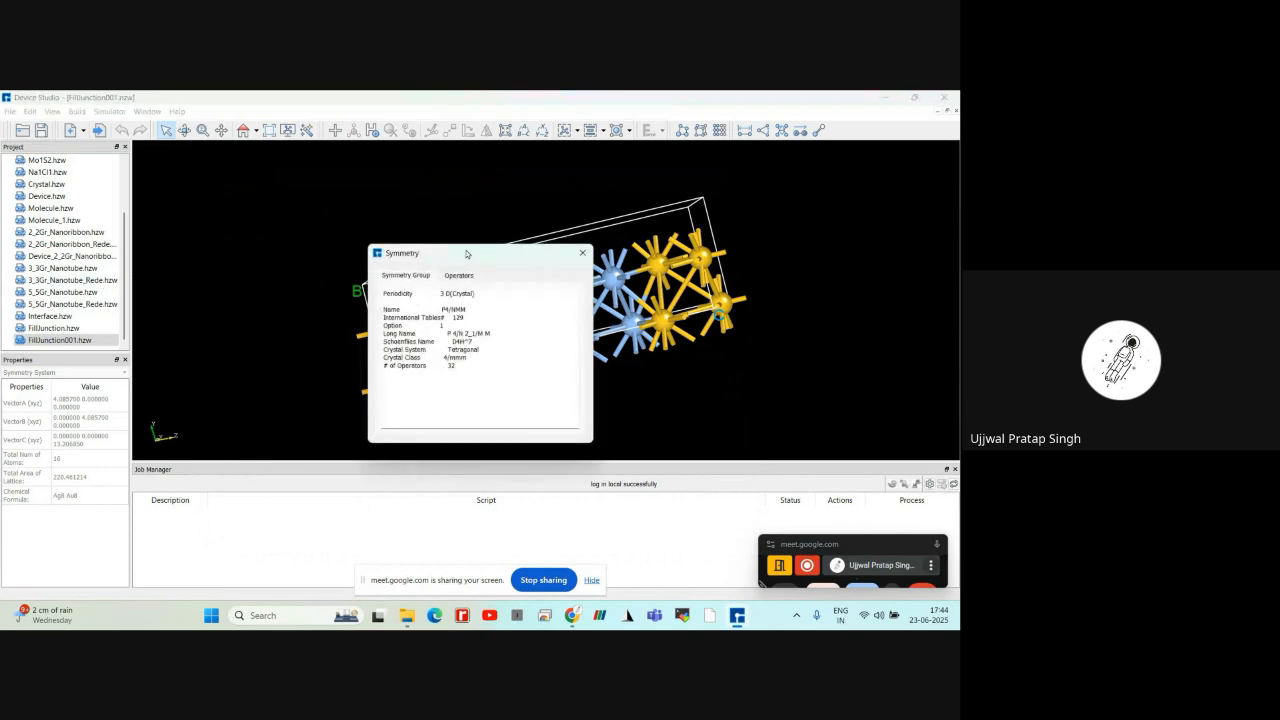
{"action": "left_click_drag", "start_coordinate": [467, 254], "coordinate": [380, 240]}
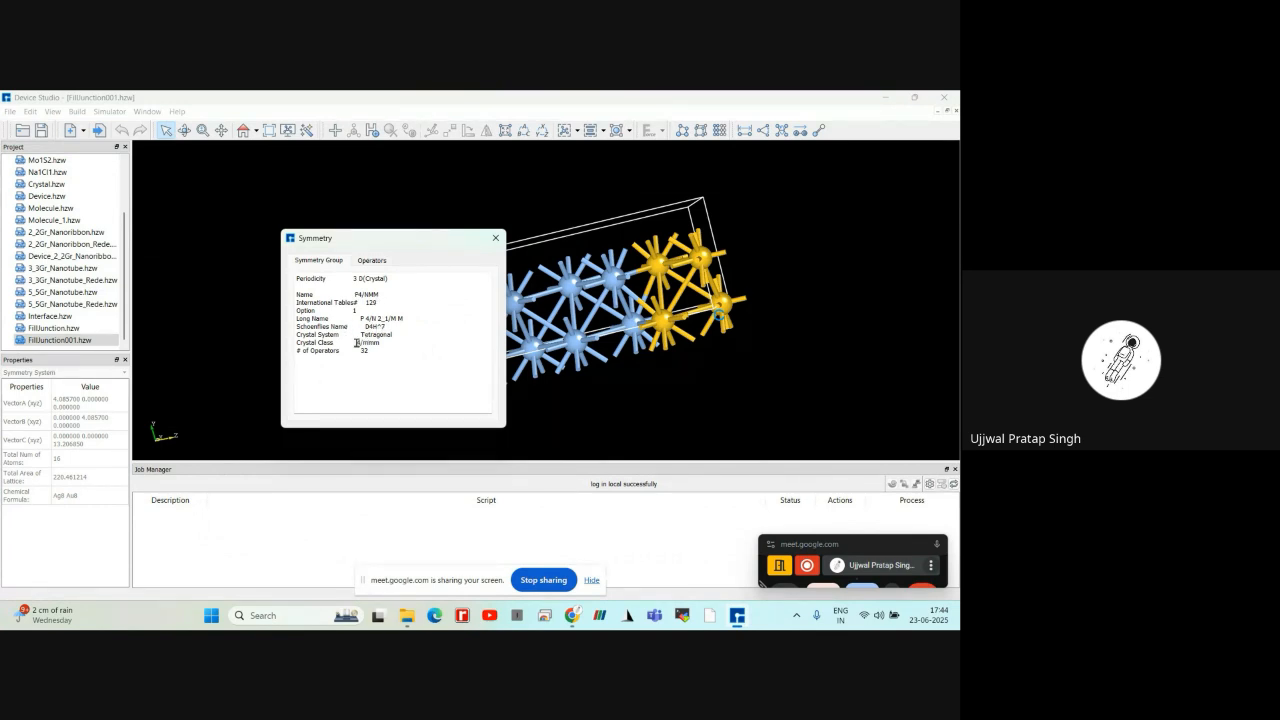
{"action": "left_click", "coordinate": [376, 262]}
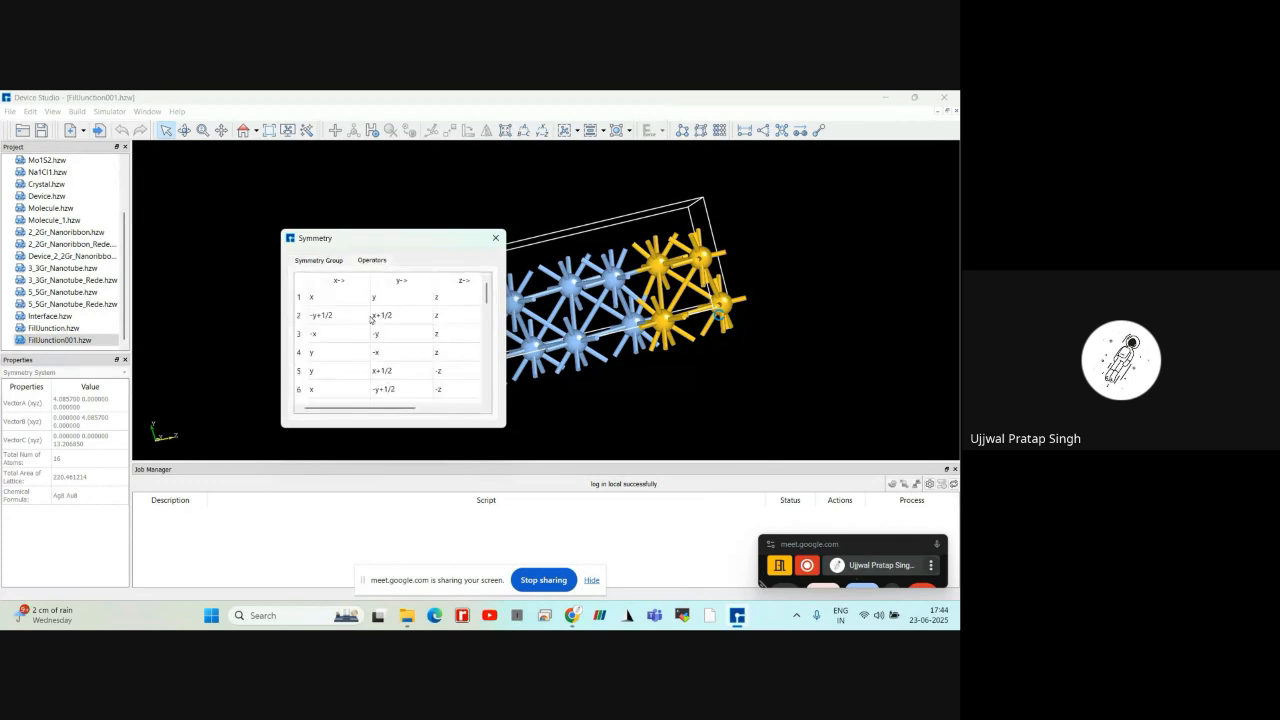
{"action": "scroll", "coordinate": [372, 318], "scroll_direction": "up", "scroll_amount": 4}
{"action": "left_click", "coordinate": [320, 262]}
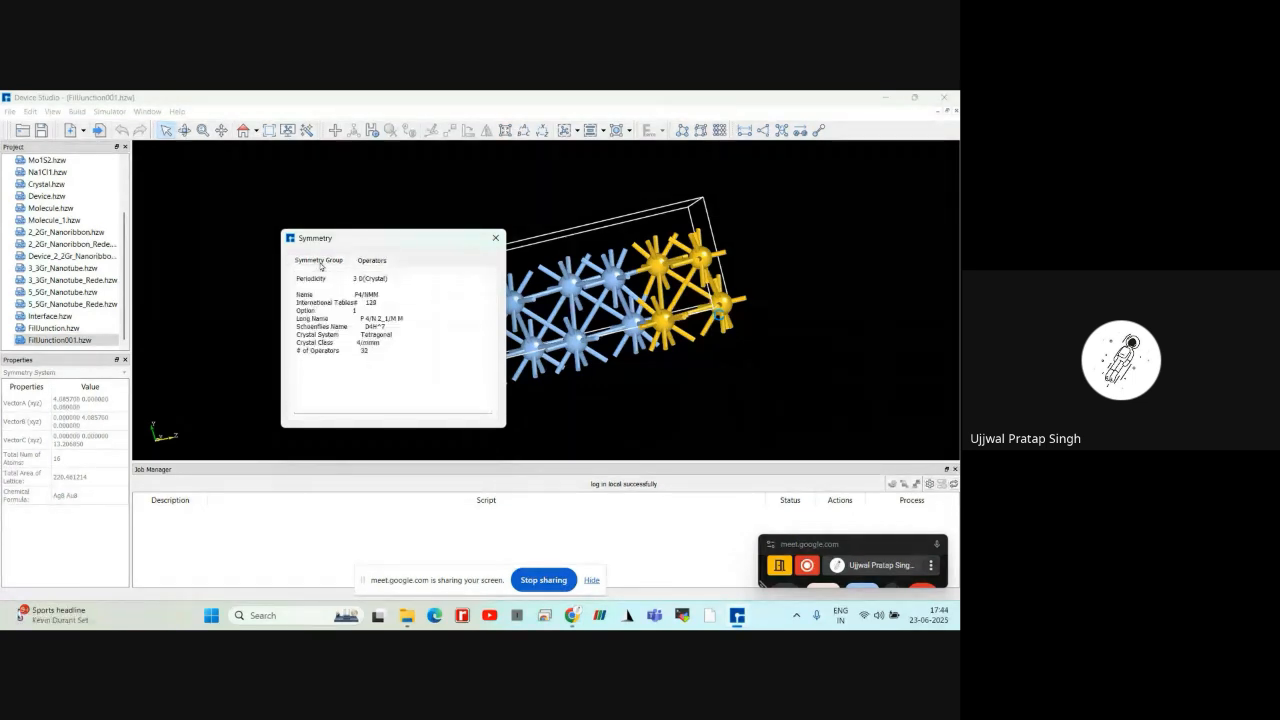
{"action": "left_click", "coordinate": [494, 238]}
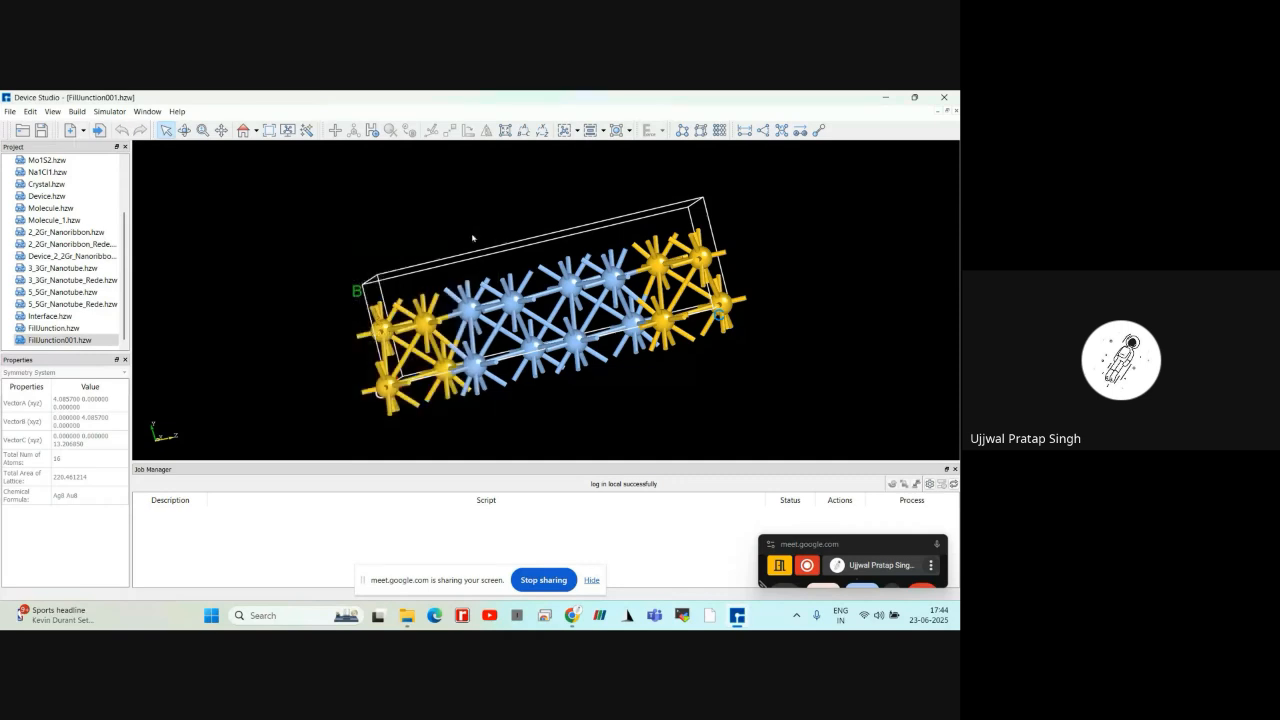
Standardize the cell of FillJunction001.hzw with StandardizeCell
{"action": "left_click", "coordinate": [80, 113]}
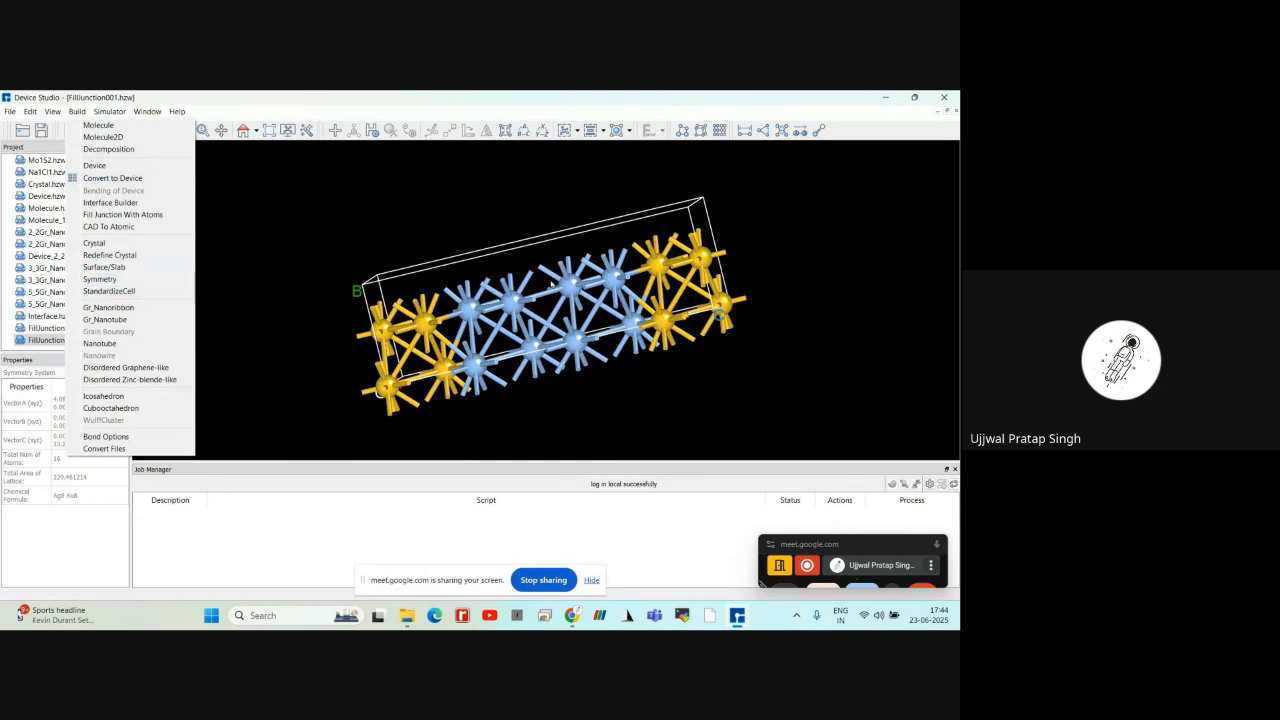
{"action": "left_click", "coordinate": [133, 291]}
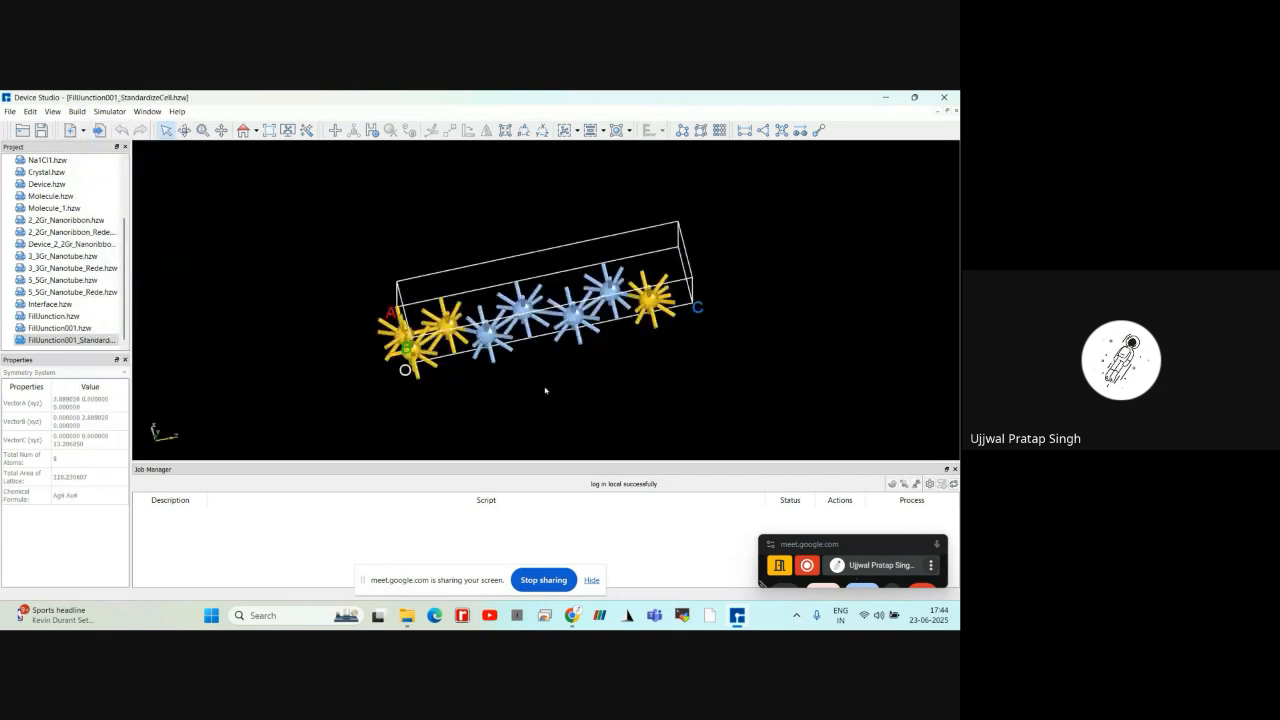
{"action": "mouse_move", "coordinate": [545, 391]}
{"action": "right_mouse_down"}
{"action": "mouse_move", "coordinate": [522, 386]}
{"action": "mouse_move", "coordinate": [594, 251]}
{"action": "mouse_move", "coordinate": [532, 398]}
{"action": "right_mouse_up"}
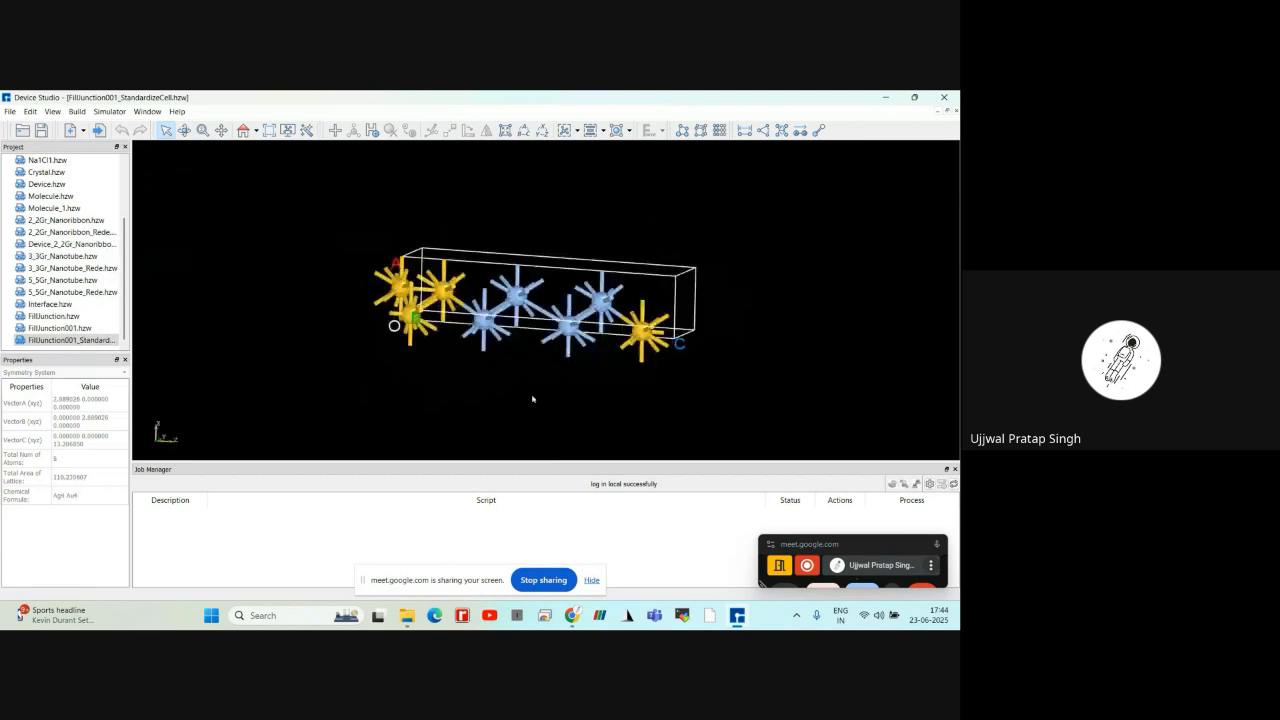
{"action": "scroll", "coordinate": [532, 398], "scroll_direction": "up", "scroll_amount": 2}
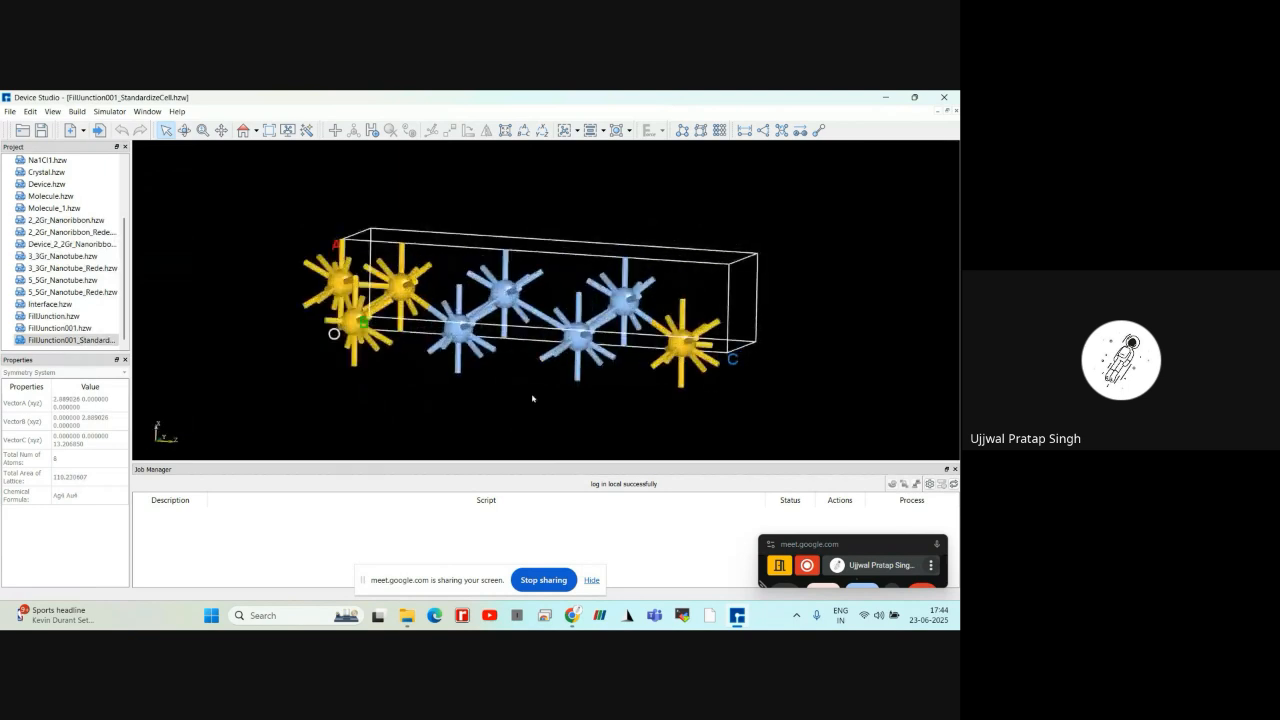
Inspect the standardized FillJunction001 cell from a different angle
{"action": "scroll", "coordinate": [652, 379], "scroll_direction": "down", "scroll_amount": 1}
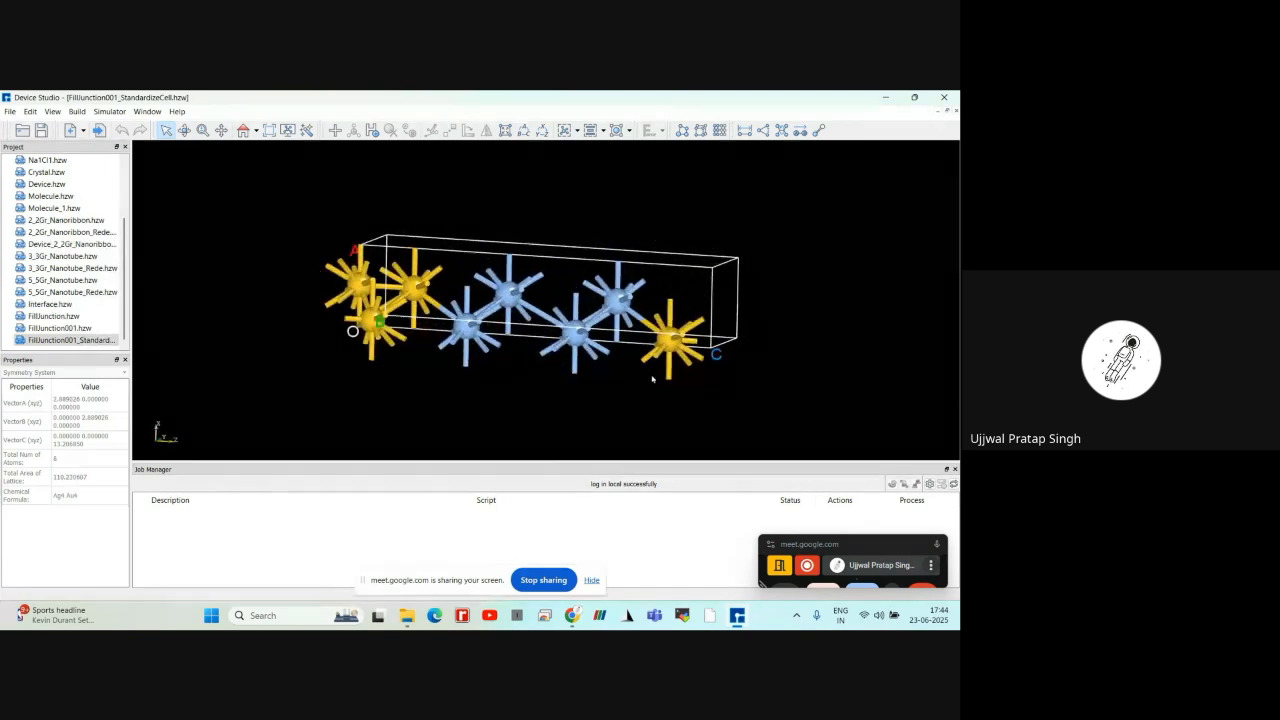
{"action": "scroll", "coordinate": [652, 379], "scroll_direction": "down", "scroll_amount": 1}
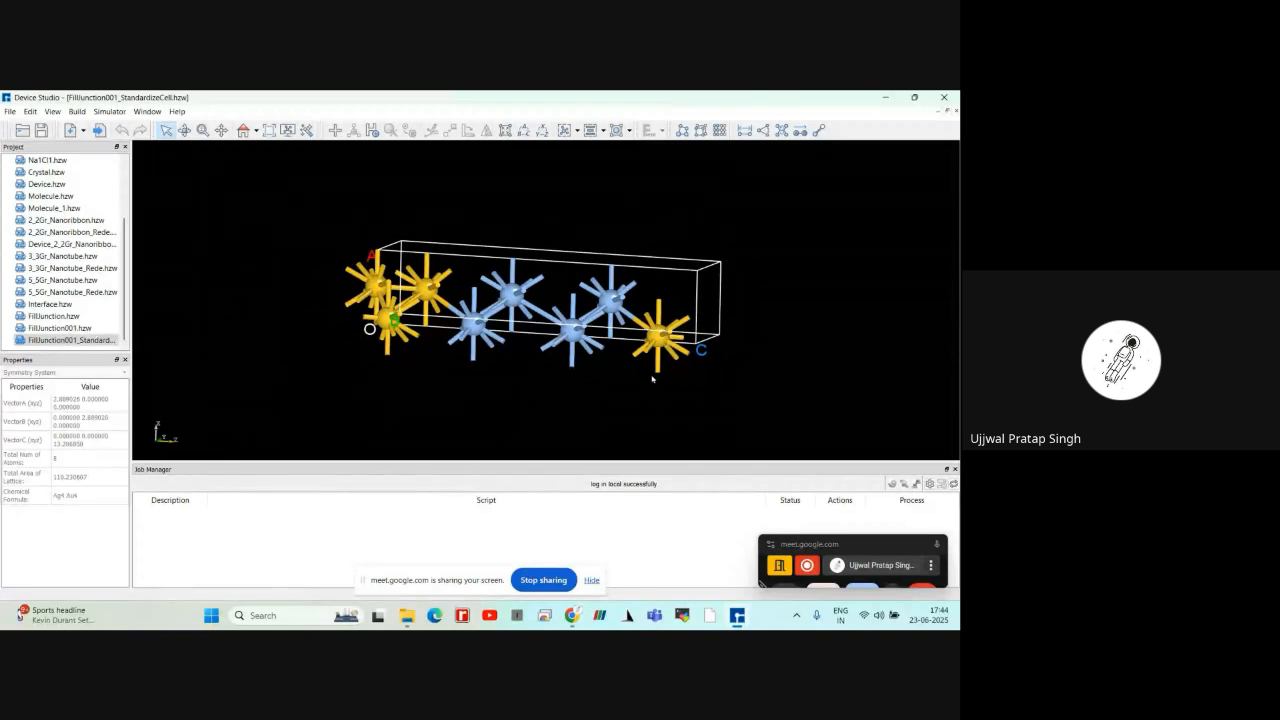
{"action": "scroll", "coordinate": [653, 378], "scroll_direction": "down", "scroll_amount": 2}
{"action": "scroll", "coordinate": [653, 378], "scroll_direction": "up", "scroll_amount": 2}
{"action": "right_click_drag", "start_coordinate": [654, 378], "coordinate": [596, 316]}
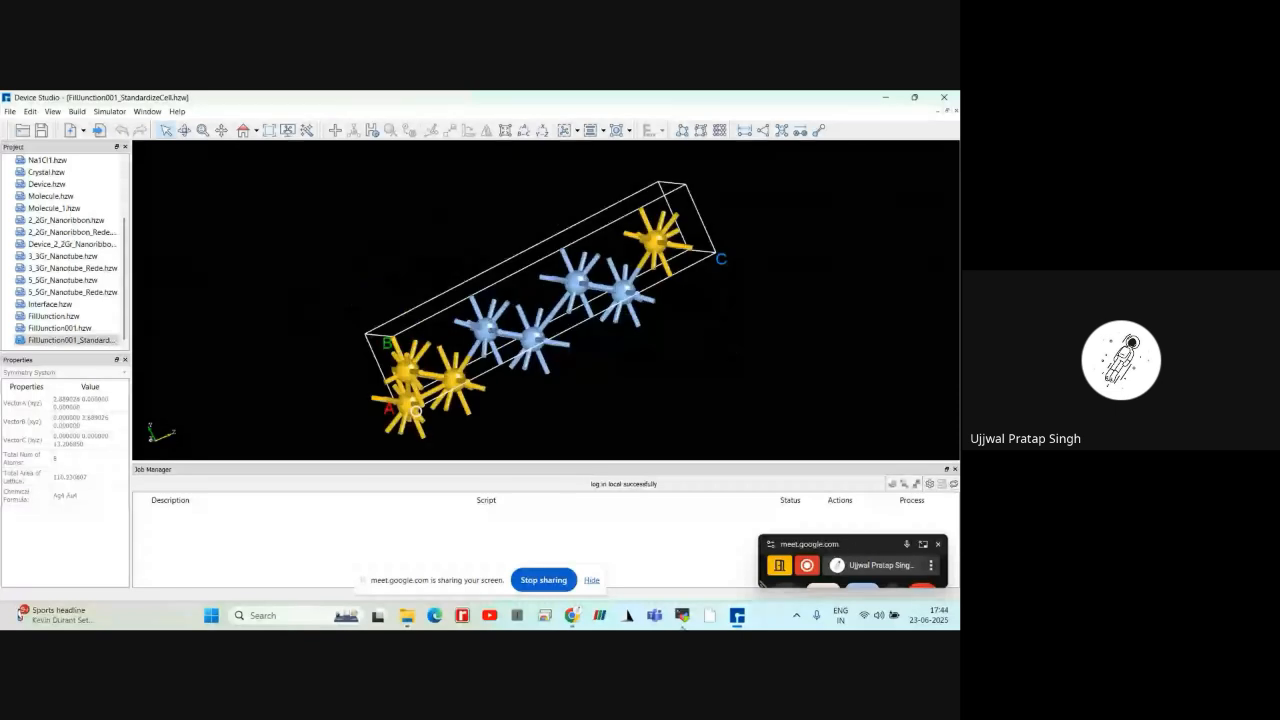
Switch to the Google Meet call, move the screen-sharing bar clear of the call controls, and check the in-call messages
{"action": "left_click", "coordinate": [573, 619]}
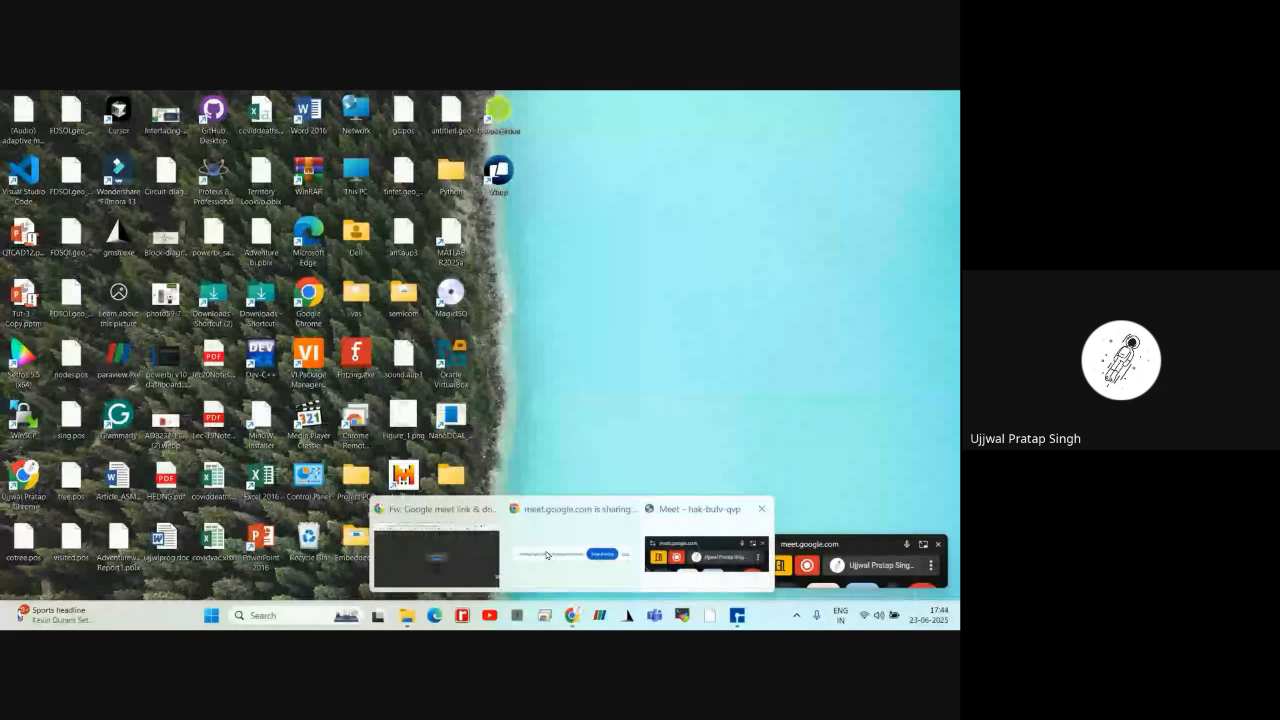
{"action": "left_click", "coordinate": [546, 554]}
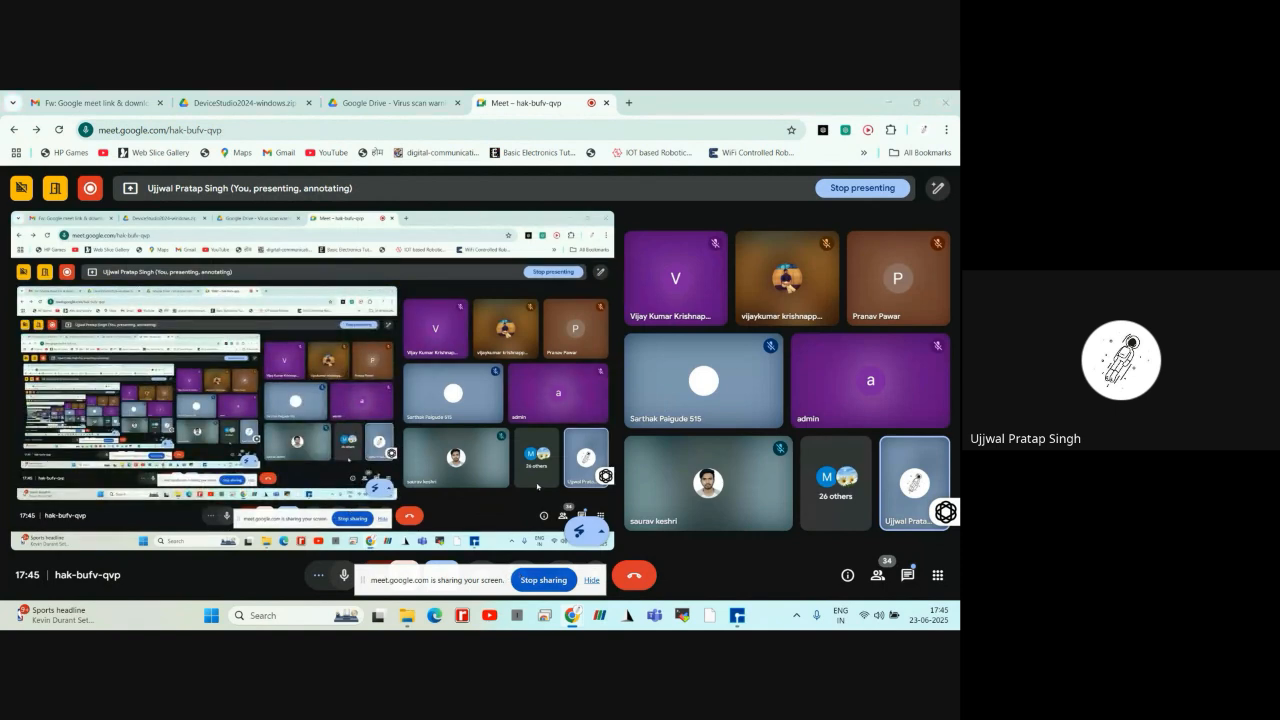
{"action": "left_click_drag", "start_coordinate": [362, 580], "coordinate": [567, 442]}
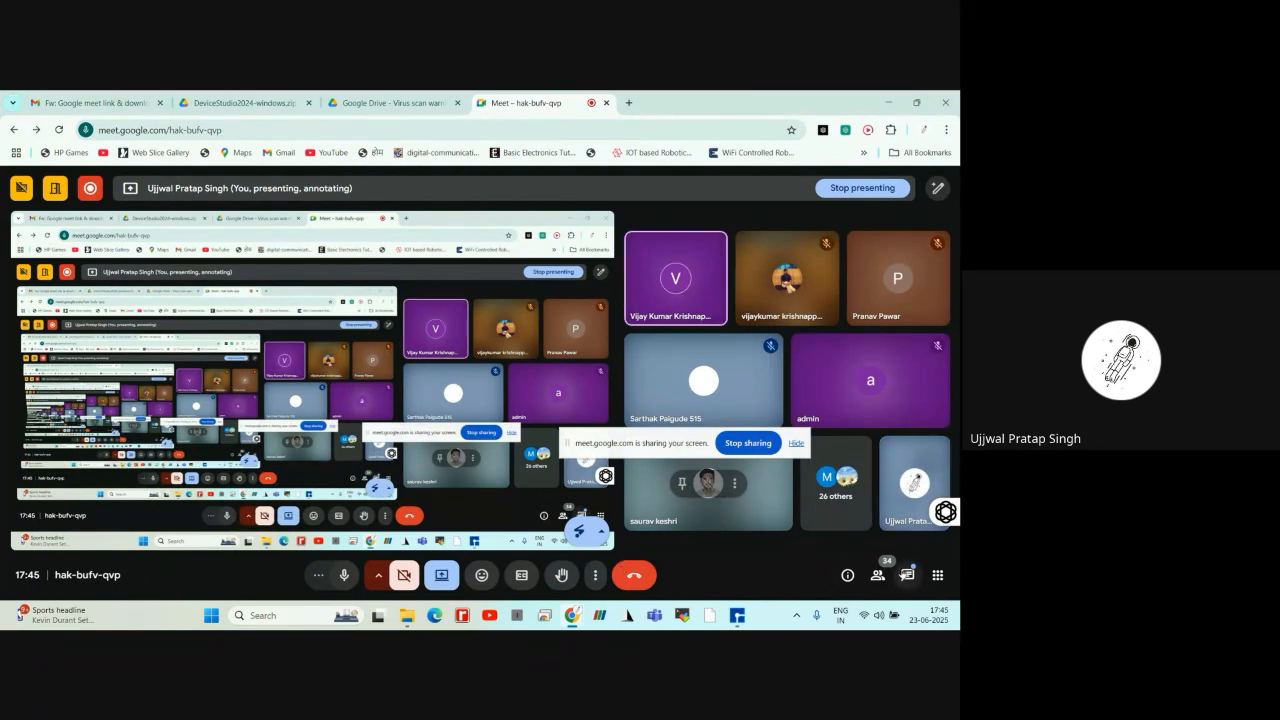
{"action": "left_click", "coordinate": [905, 575]}
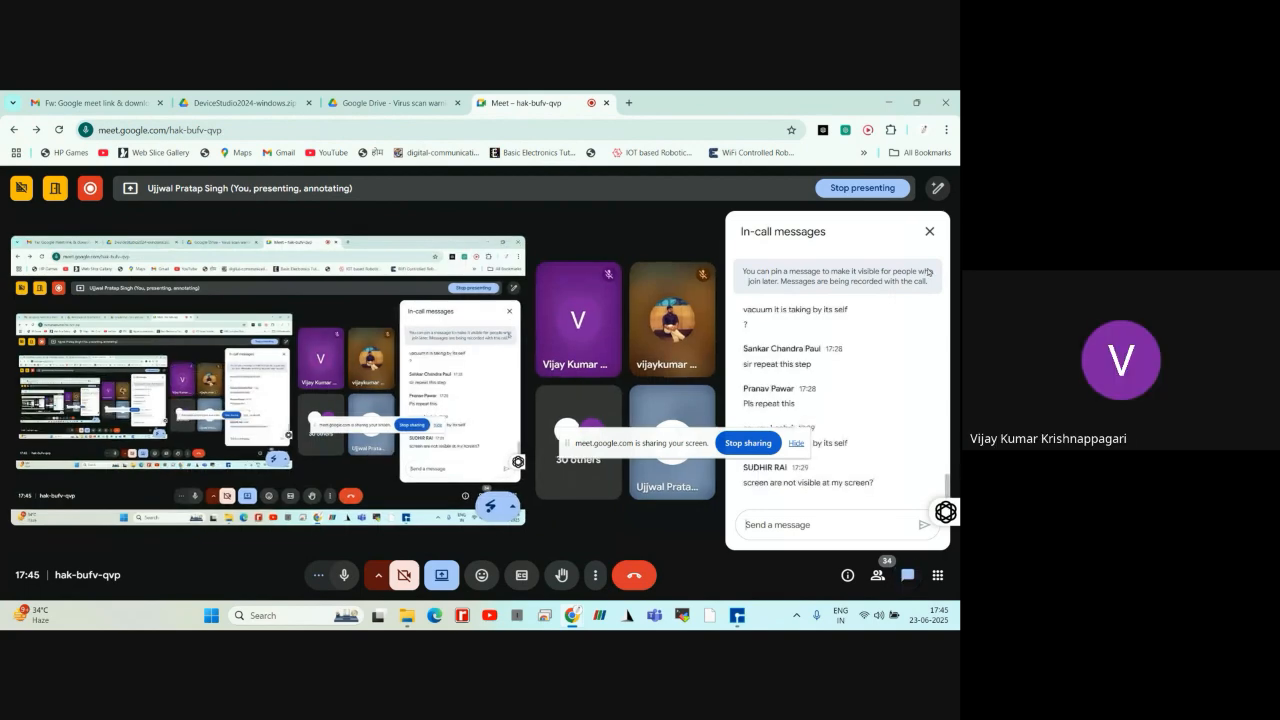
{"action": "left_click", "coordinate": [930, 232]}
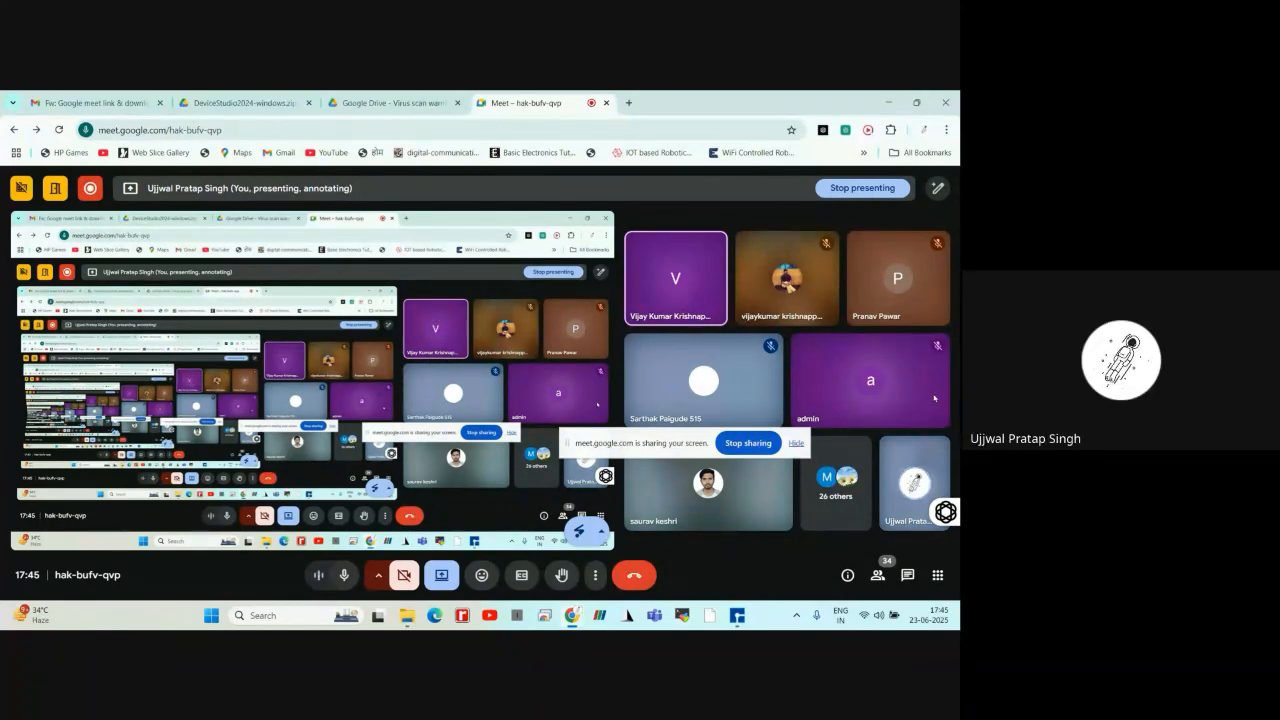
Return to Device Studio and open the FillJunction.hzw structure
{"action": "left_click", "coordinate": [737, 616]}
{"action": "right_click_drag", "start_coordinate": [724, 196], "coordinate": [668, 368]}
{"action": "left_click", "coordinate": [74, 316]}
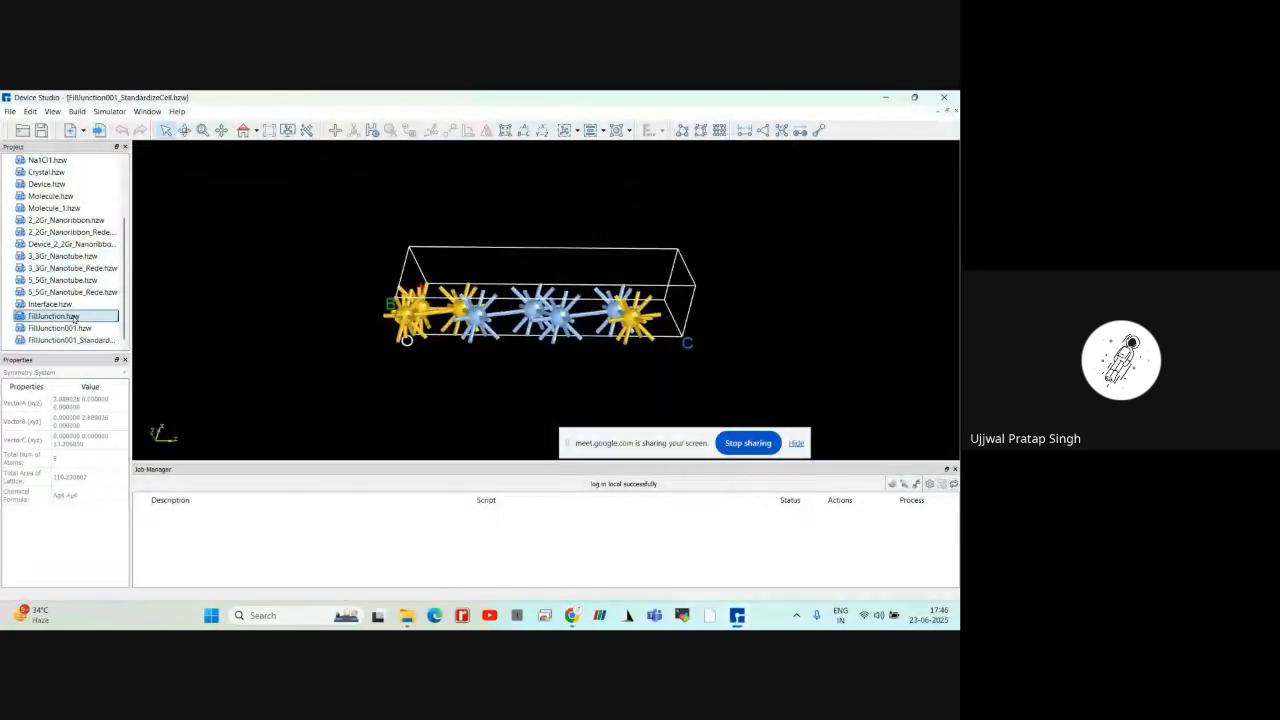
{"action": "double_click", "coordinate": [74, 318]}
{"action": "right_click_drag", "start_coordinate": [511, 218], "coordinate": [490, 254]}
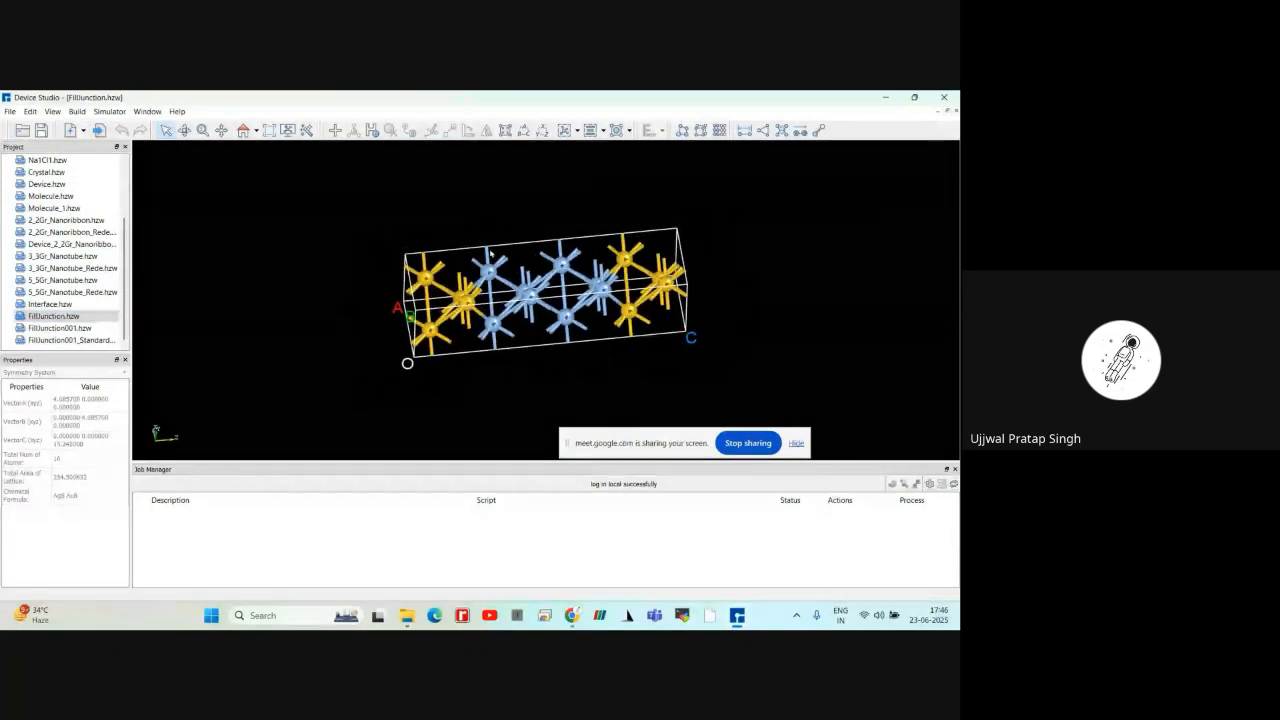
Select the central group of atoms in FillJunction.hzw and set Move Atom to translate along screen view
{"action": "left_click_drag", "start_coordinate": [470, 245], "coordinate": [612, 328]}
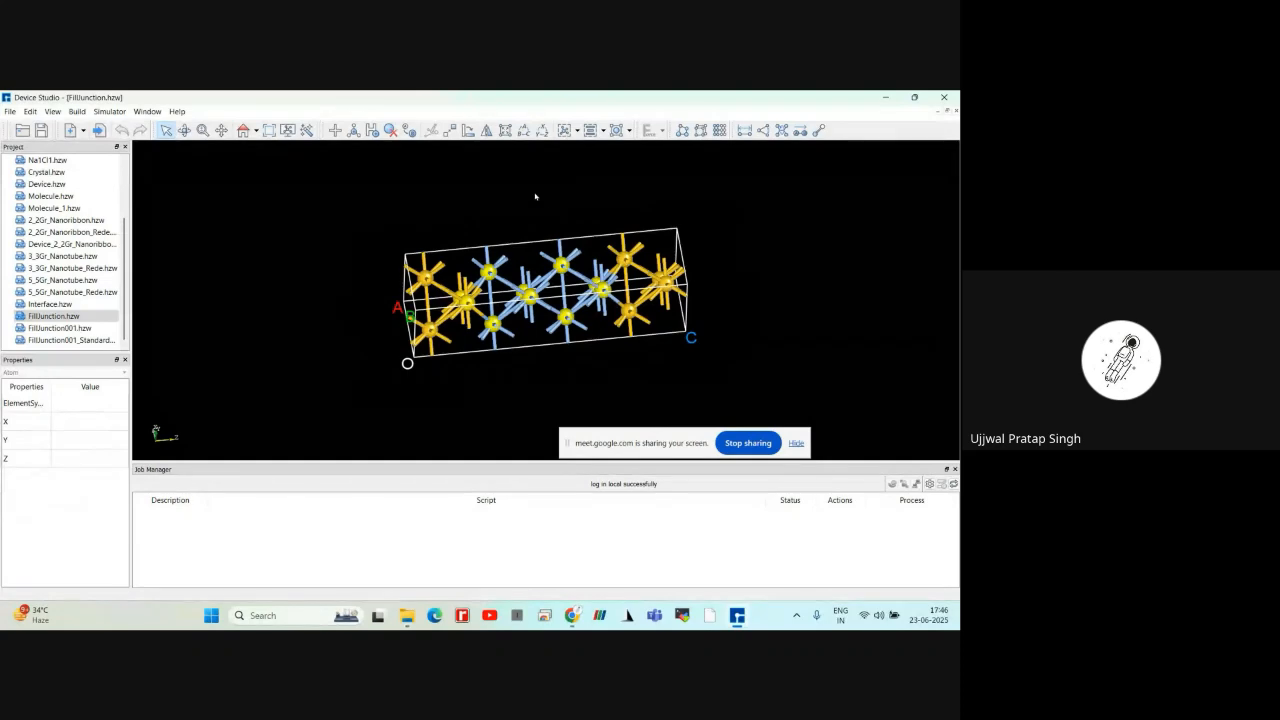
{"action": "left_click", "coordinate": [451, 132]}
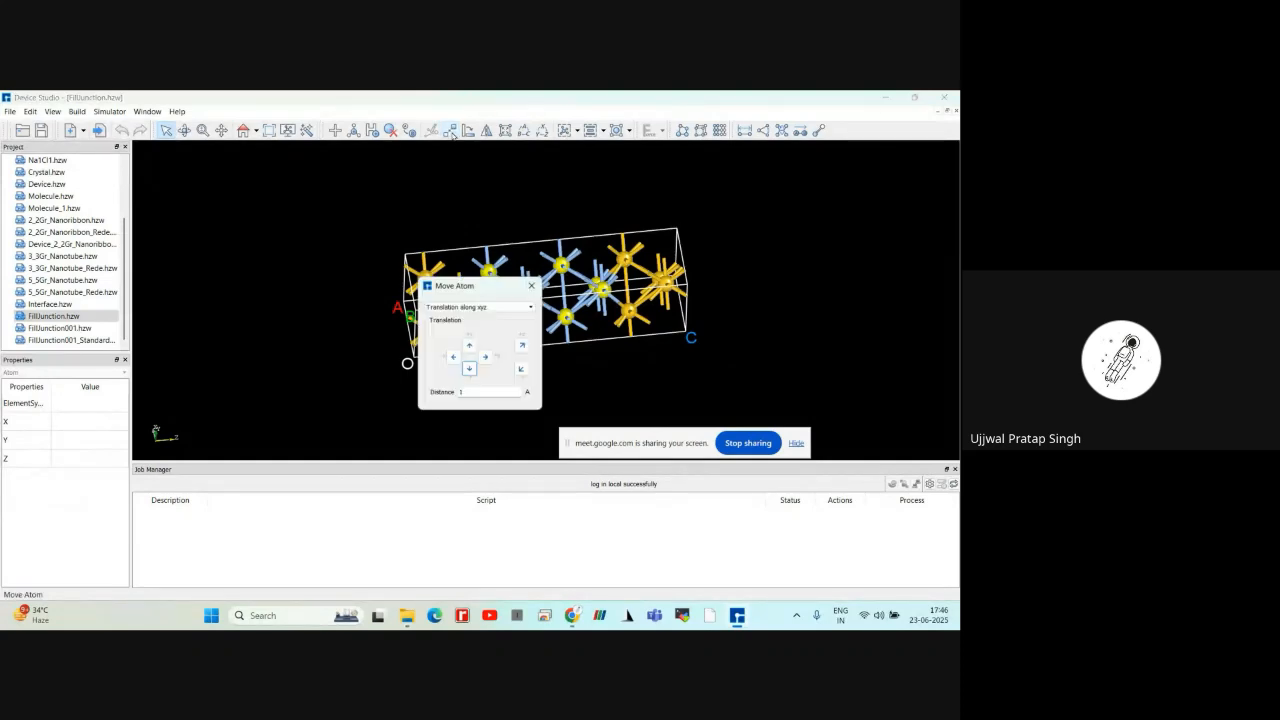
{"action": "left_click_drag", "start_coordinate": [470, 279], "coordinate": [300, 246]}
{"action": "left_click", "coordinate": [302, 268]}
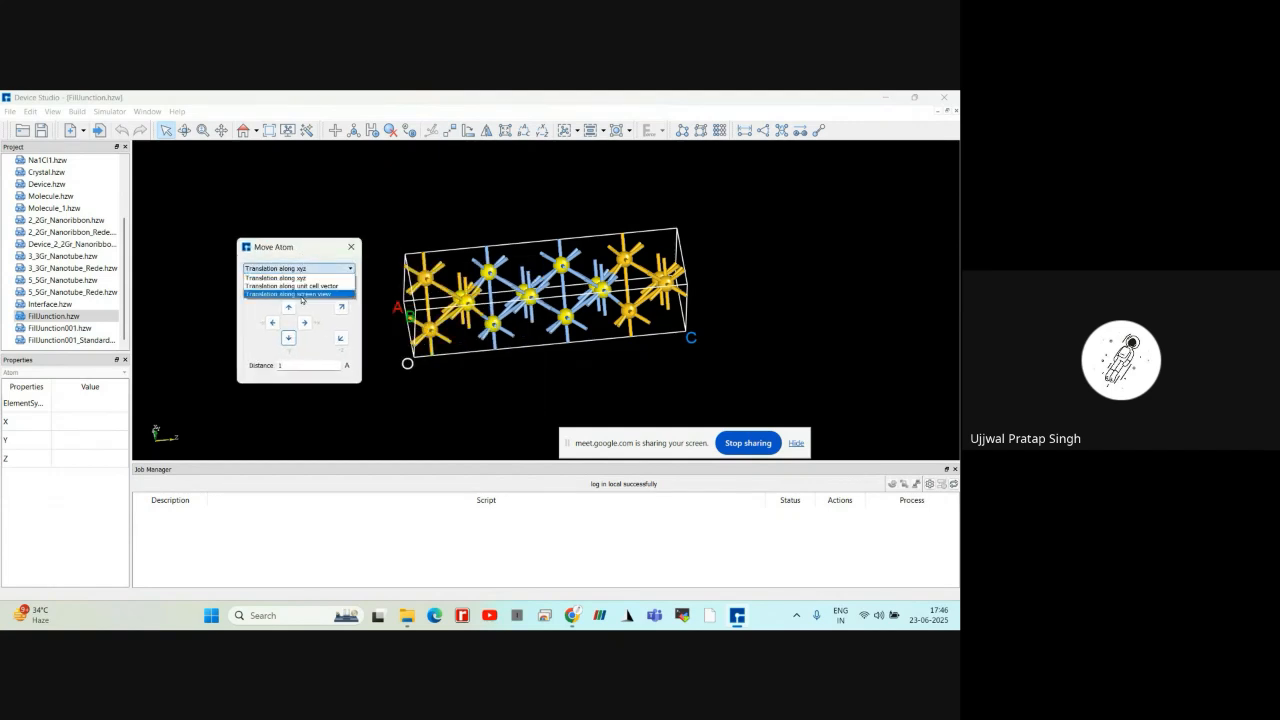
{"action": "left_click", "coordinate": [302, 294]}
Move the selected atoms up and back down in 1 Å steps, ending 1 Å below their starting position, and close Move Atom
{"action": "left_click", "coordinate": [289, 307]}
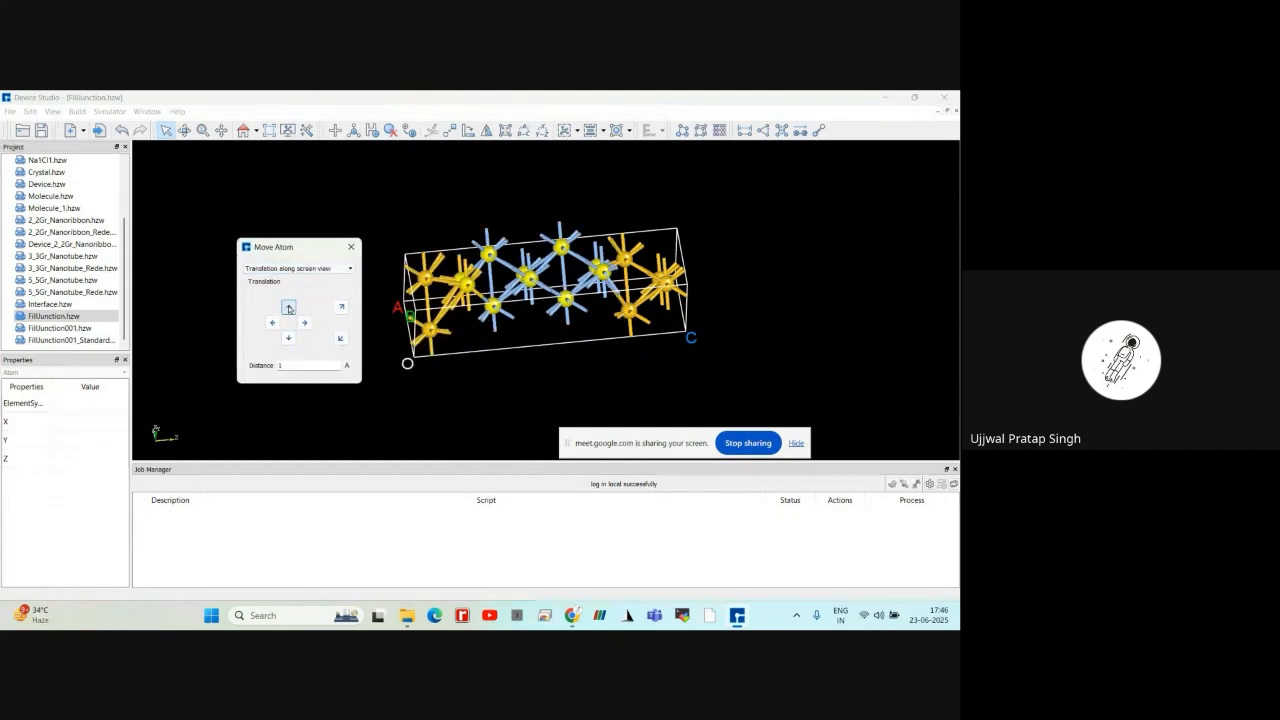
{"action": "left_click", "coordinate": [289, 307]}
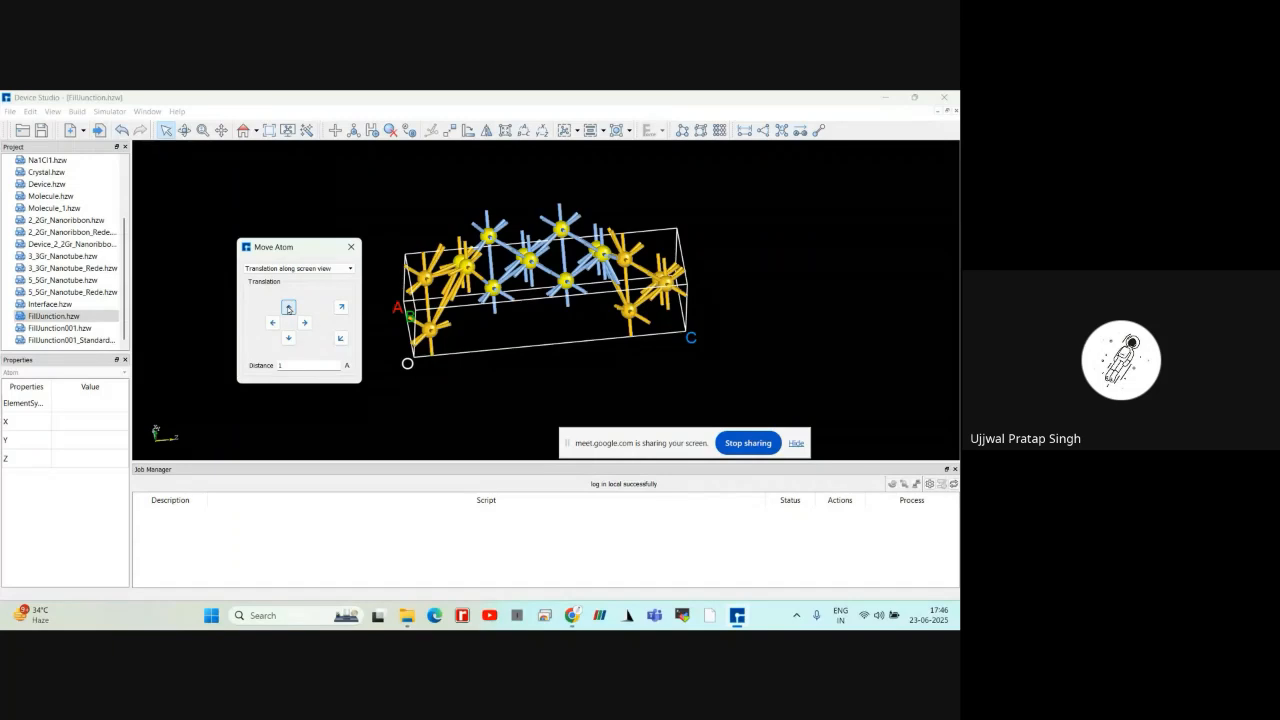
{"action": "left_click", "coordinate": [289, 338]}
{"action": "left_click", "coordinate": [289, 338]}
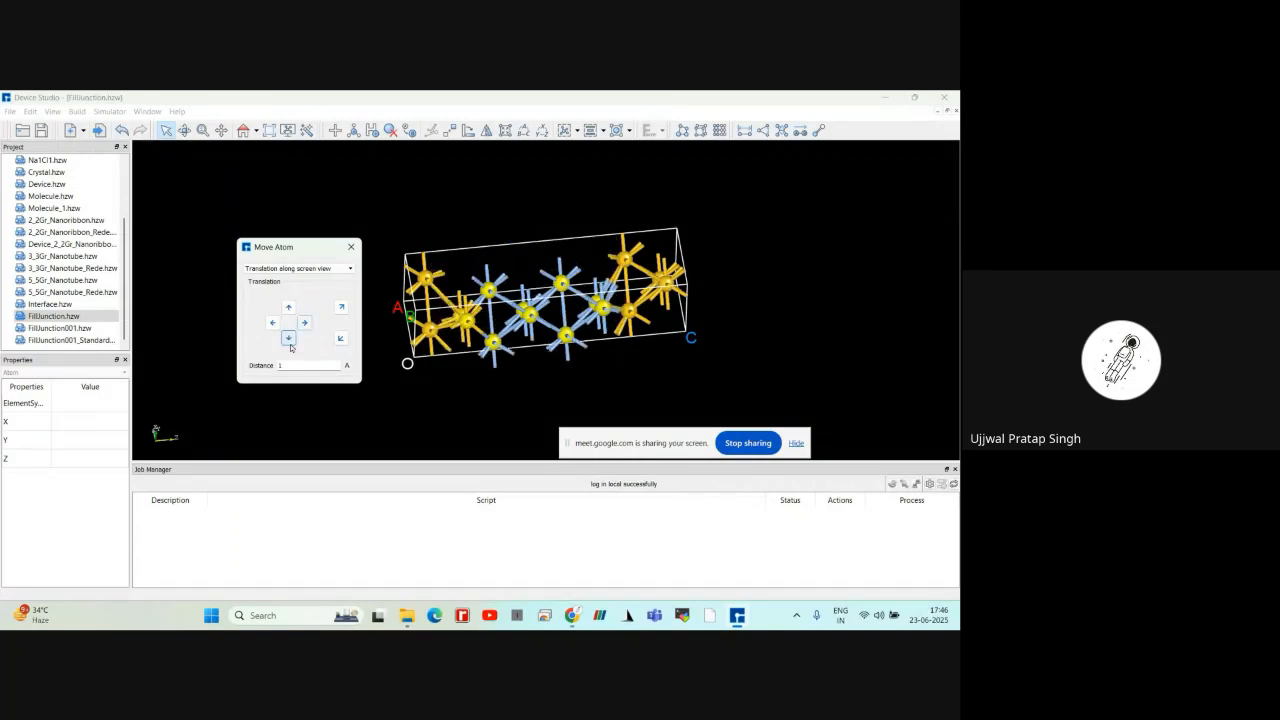
{"action": "left_click", "coordinate": [351, 247]}
Inspect the shifted atoms in FillJunction.hzw and check the Google Meet call window
{"action": "scroll", "coordinate": [505, 312], "scroll_direction": "down", "scroll_amount": 3}
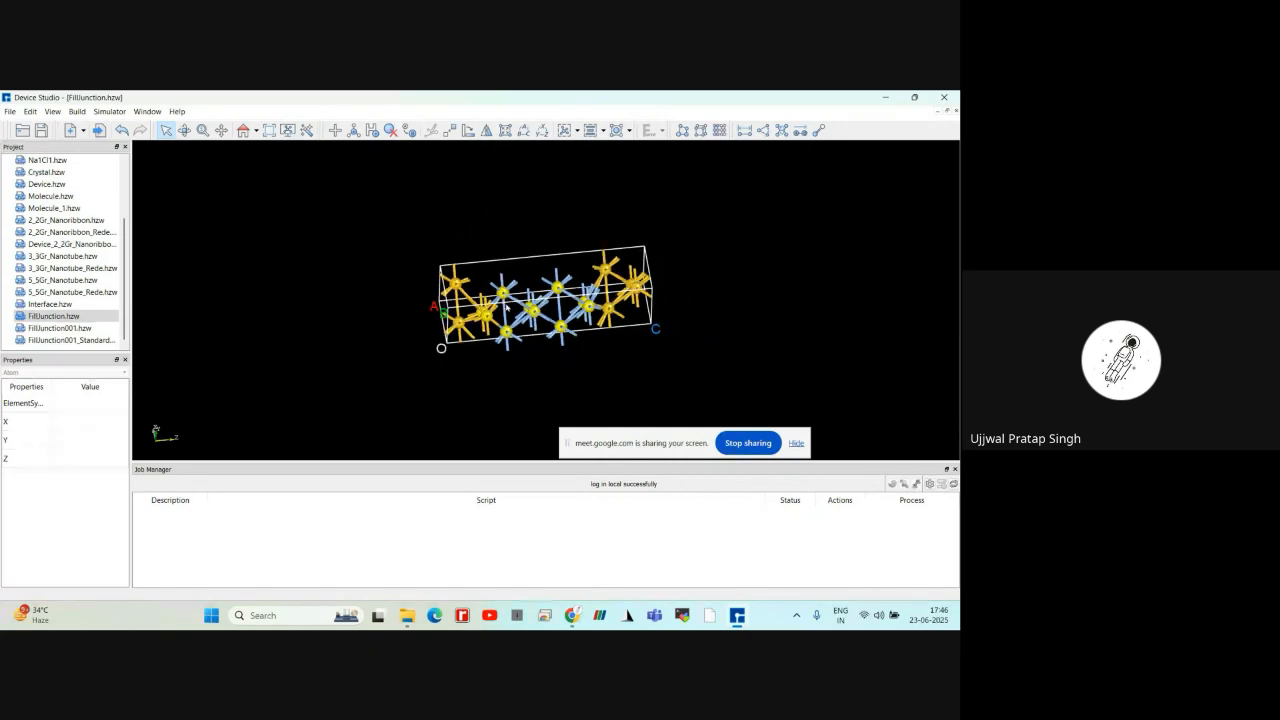
{"action": "scroll", "coordinate": [505, 312], "scroll_direction": "up", "scroll_amount": 3}
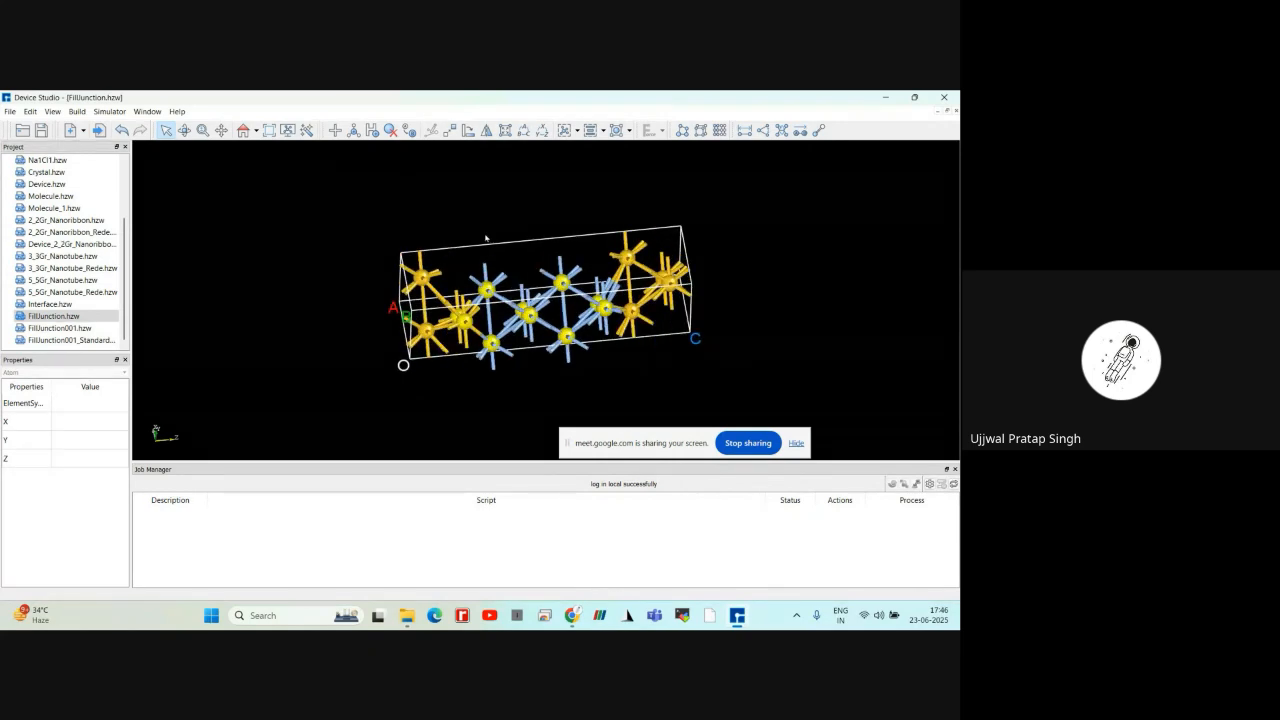
{"action": "right_click_drag", "start_coordinate": [486, 238], "coordinate": [492, 258]}
{"action": "mouse_move", "coordinate": [575, 621]}
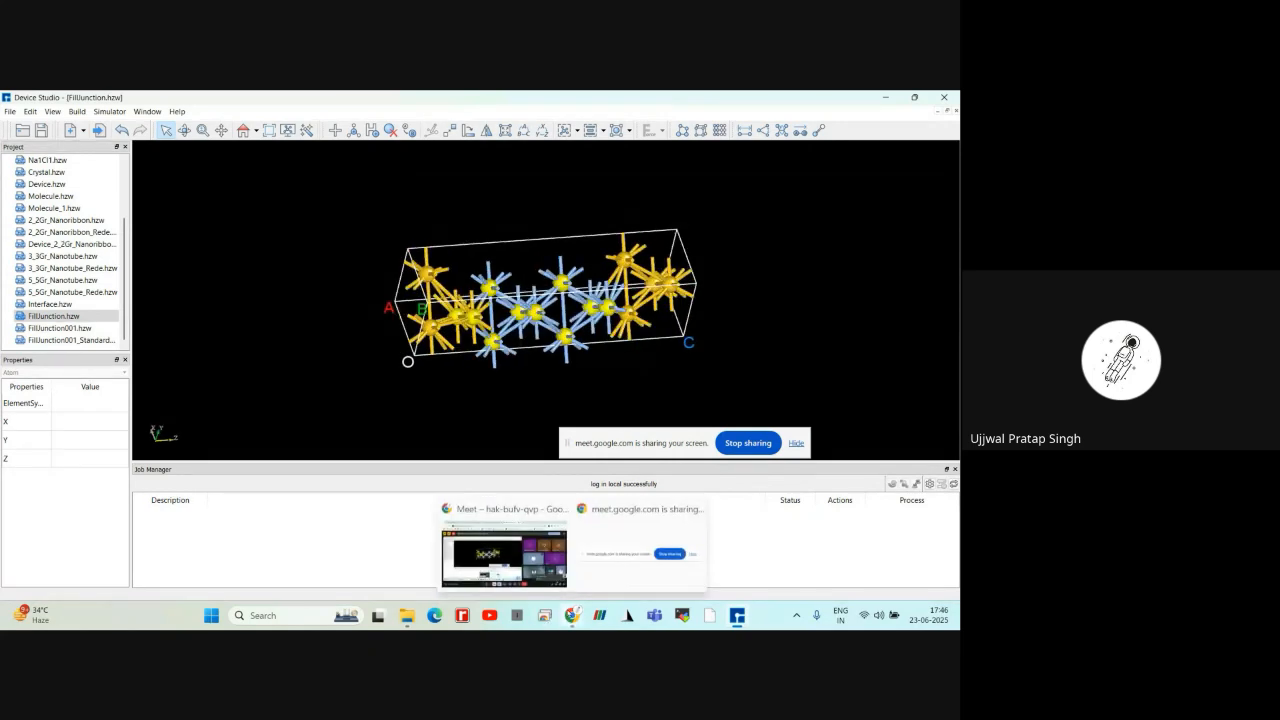
{"action": "left_click", "coordinate": [504, 553]}
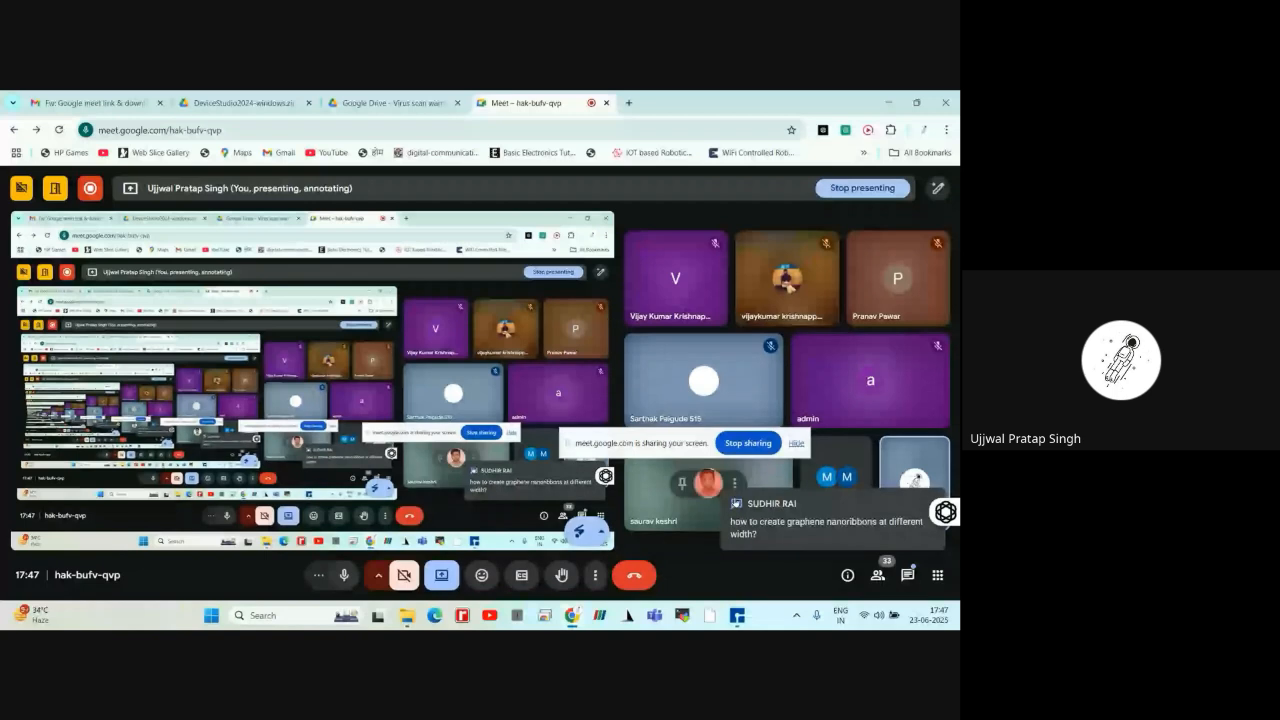
Return to Device Studio, review the Gr_Nanoribbon builder's parameters, and close it without building
{"action": "left_click", "coordinate": [738, 617]}
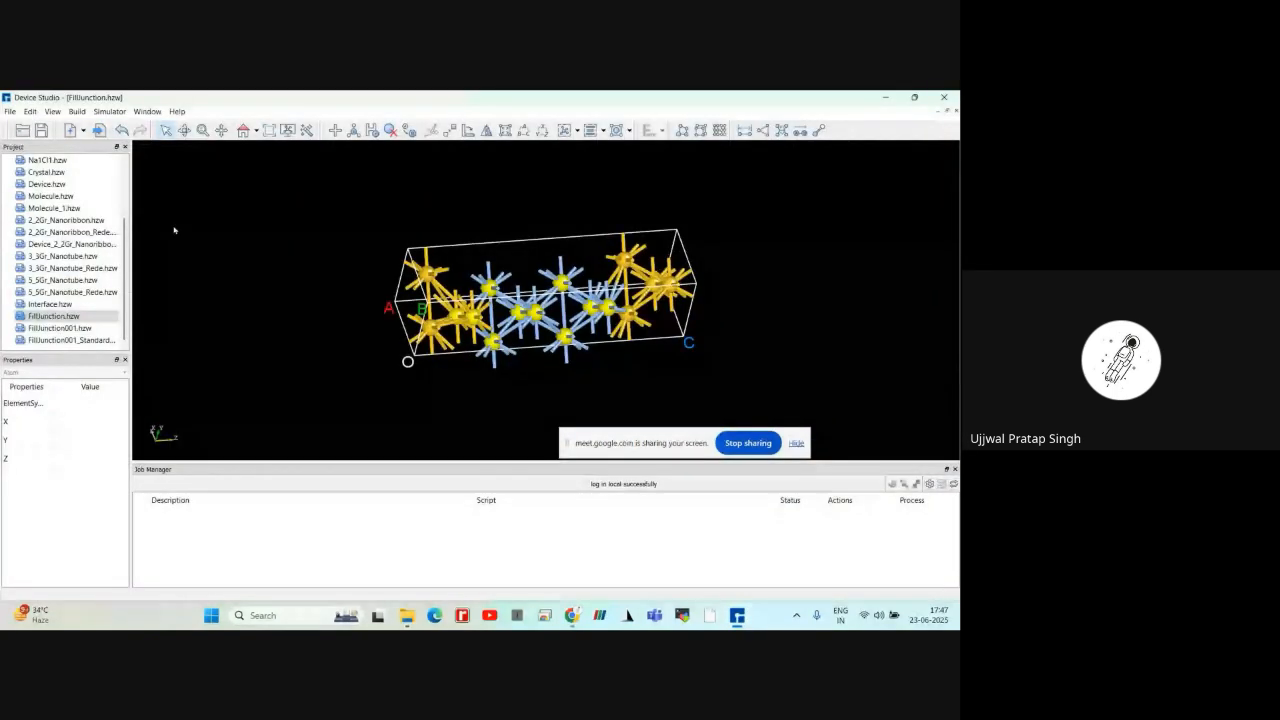
{"action": "left_click", "coordinate": [77, 111]}
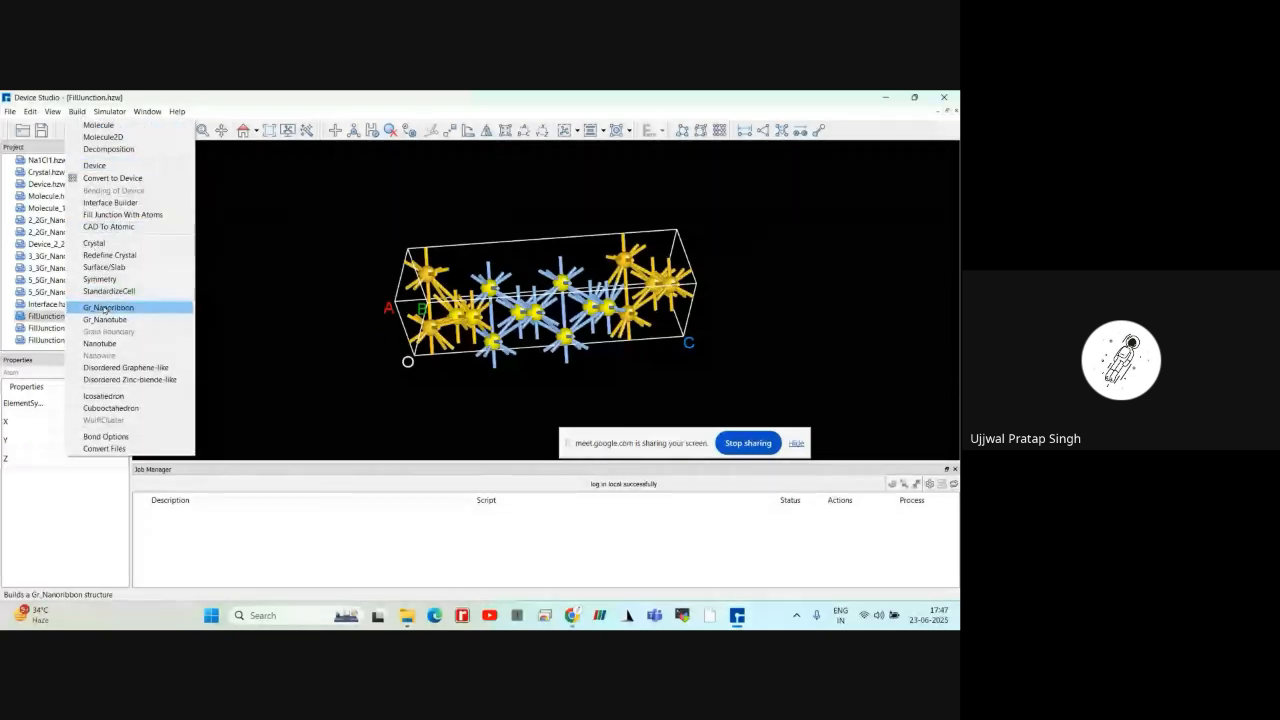
{"action": "left_click", "coordinate": [106, 308]}
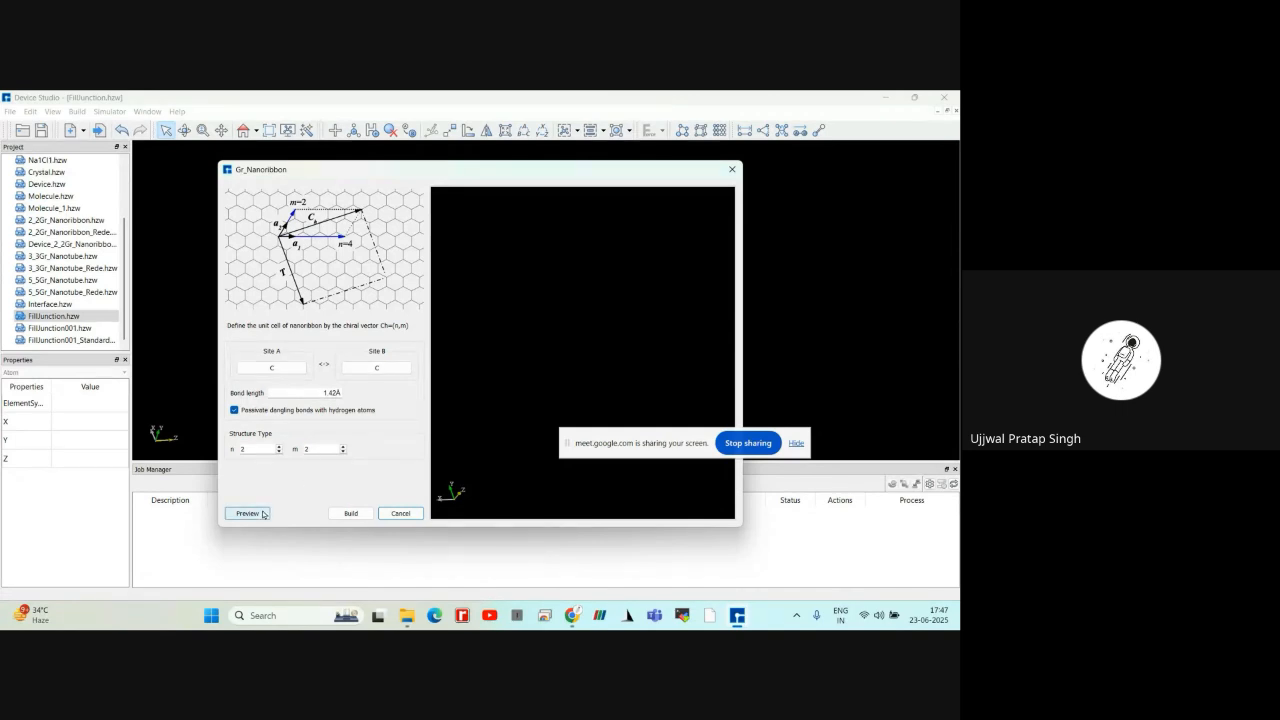
{"action": "left_click", "coordinate": [731, 170]}
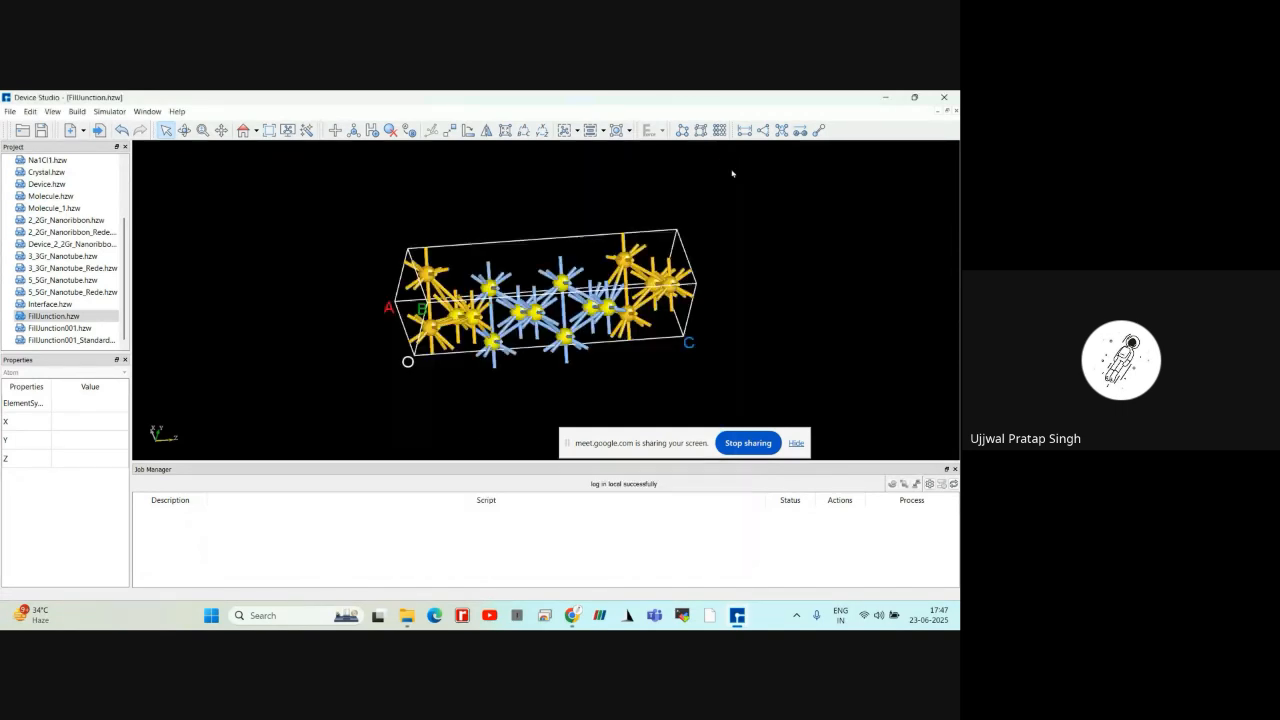
View the Redefine Crystal dialog for FillJunction.hzw and close it without building
{"action": "left_click", "coordinate": [77, 111]}
{"action": "left_click", "coordinate": [108, 242]}
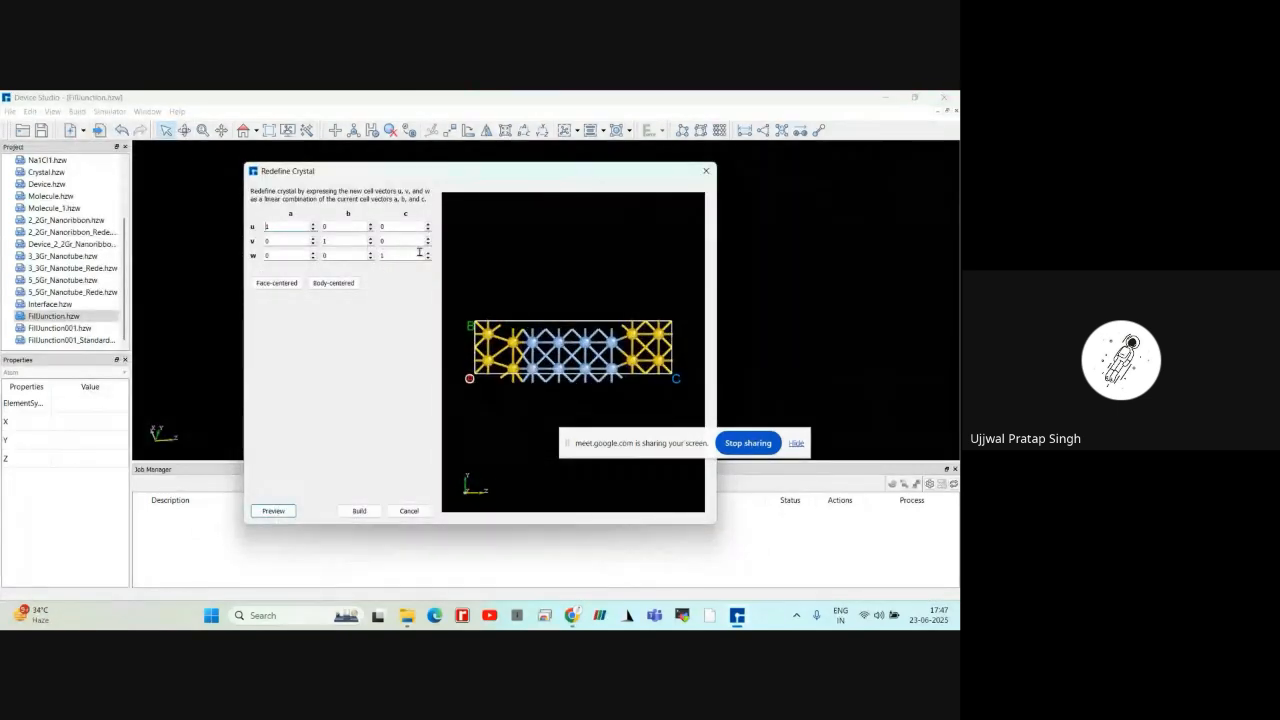
{"action": "left_click", "coordinate": [705, 172]}
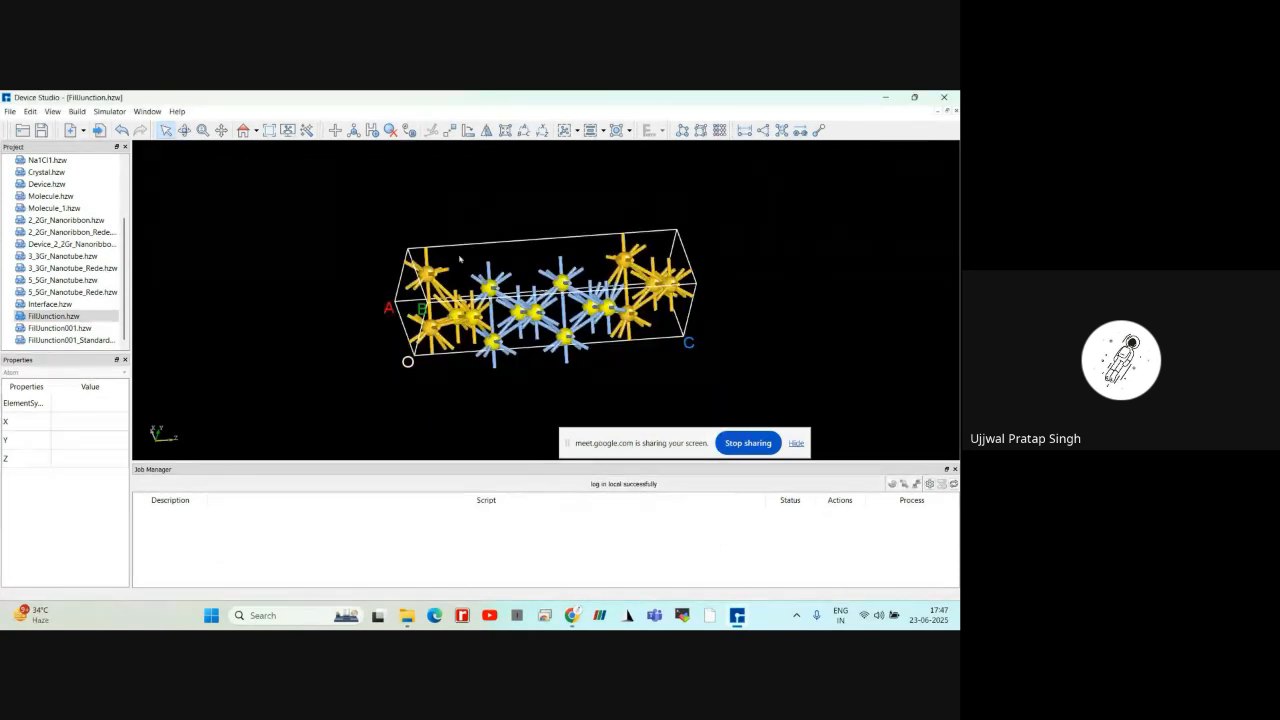
Reselect the central group of atoms in FillJunction.hzw and set Rotate Atom to rotate along the screen vector
{"action": "left_click", "coordinate": [438, 220]}
{"action": "scroll", "coordinate": [438, 220], "scroll_direction": "up", "scroll_amount": 2}
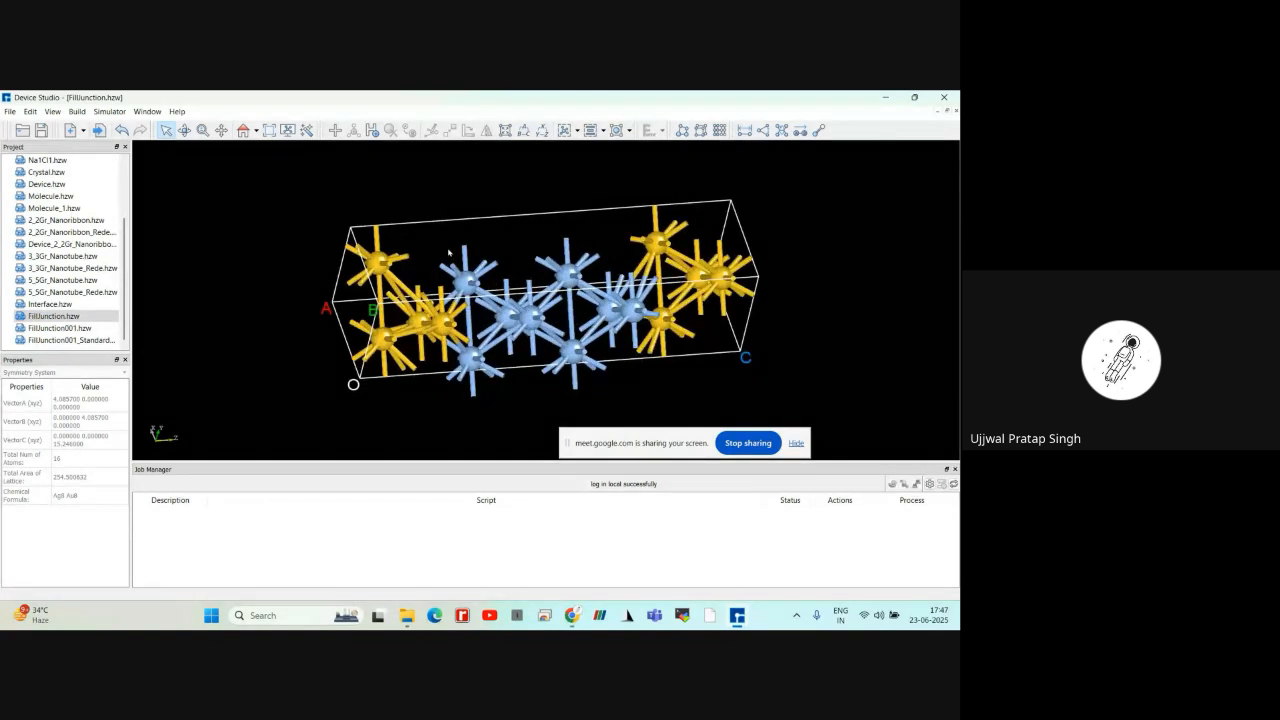
{"action": "left_click_drag", "start_coordinate": [449, 252], "coordinate": [636, 366]}
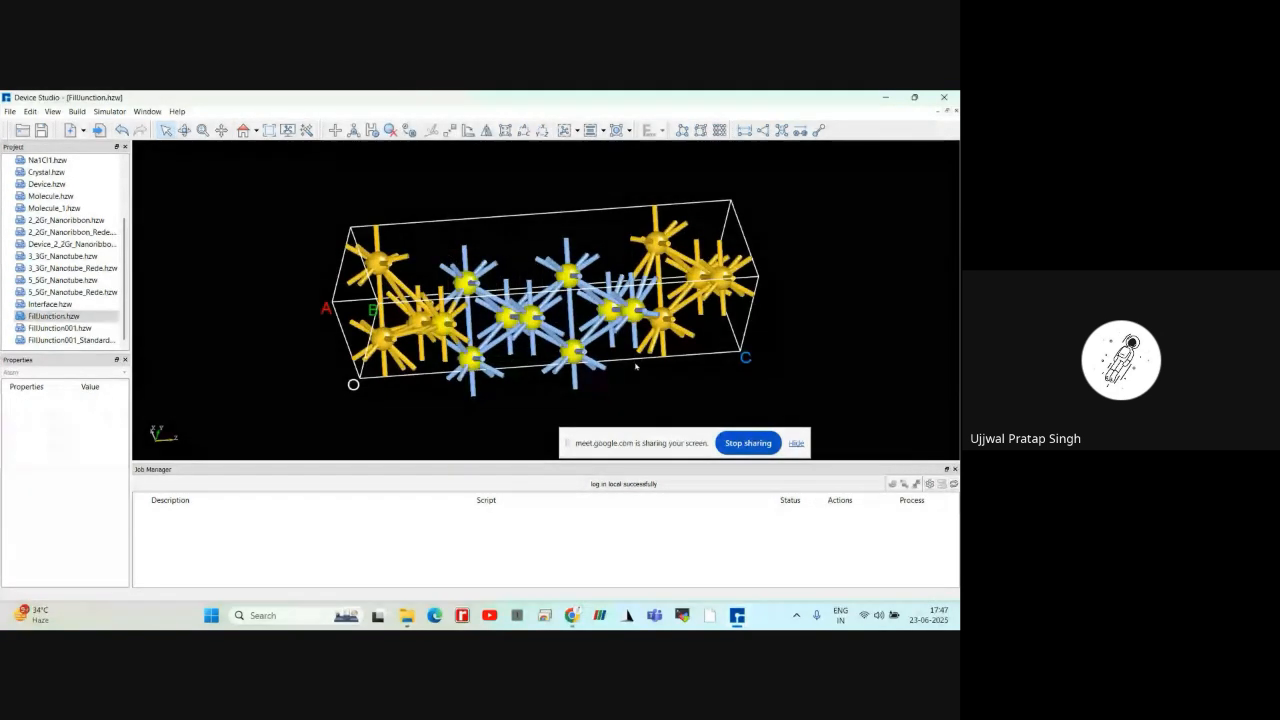
{"action": "left_click", "coordinate": [468, 134]}
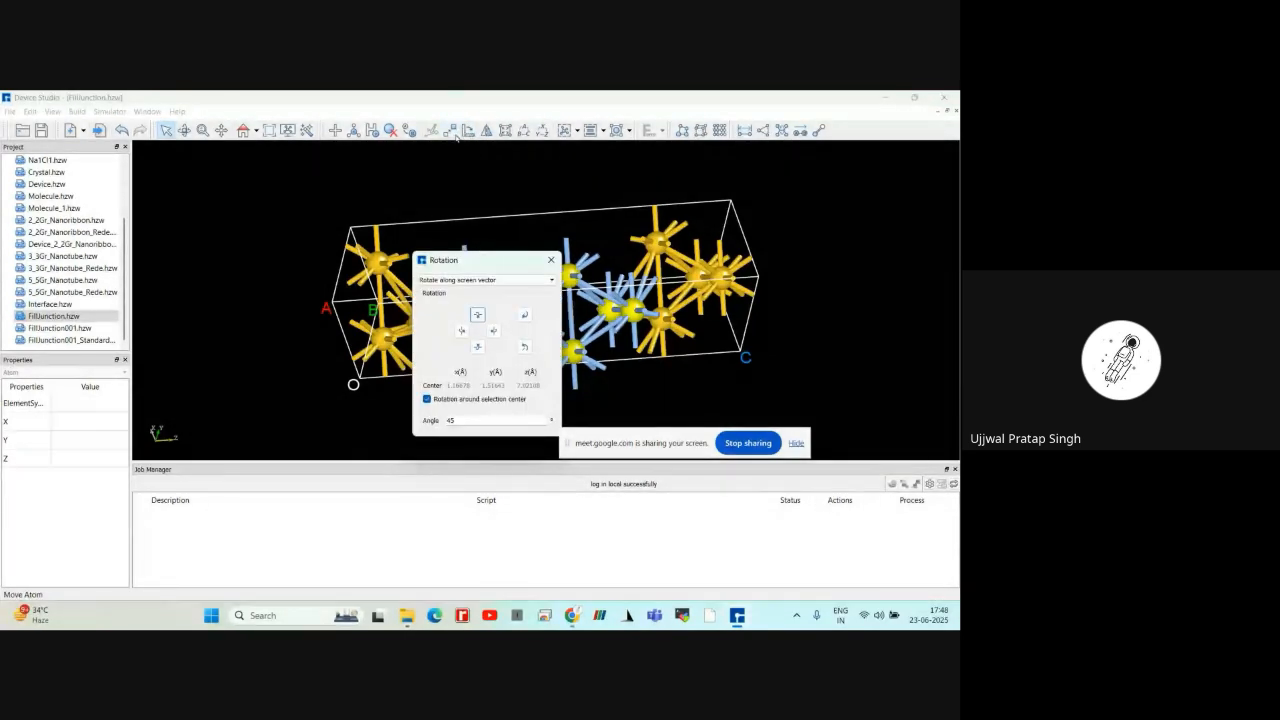
{"action": "left_click_drag", "start_coordinate": [470, 268], "coordinate": [225, 207]}
{"action": "left_click", "coordinate": [230, 217]}
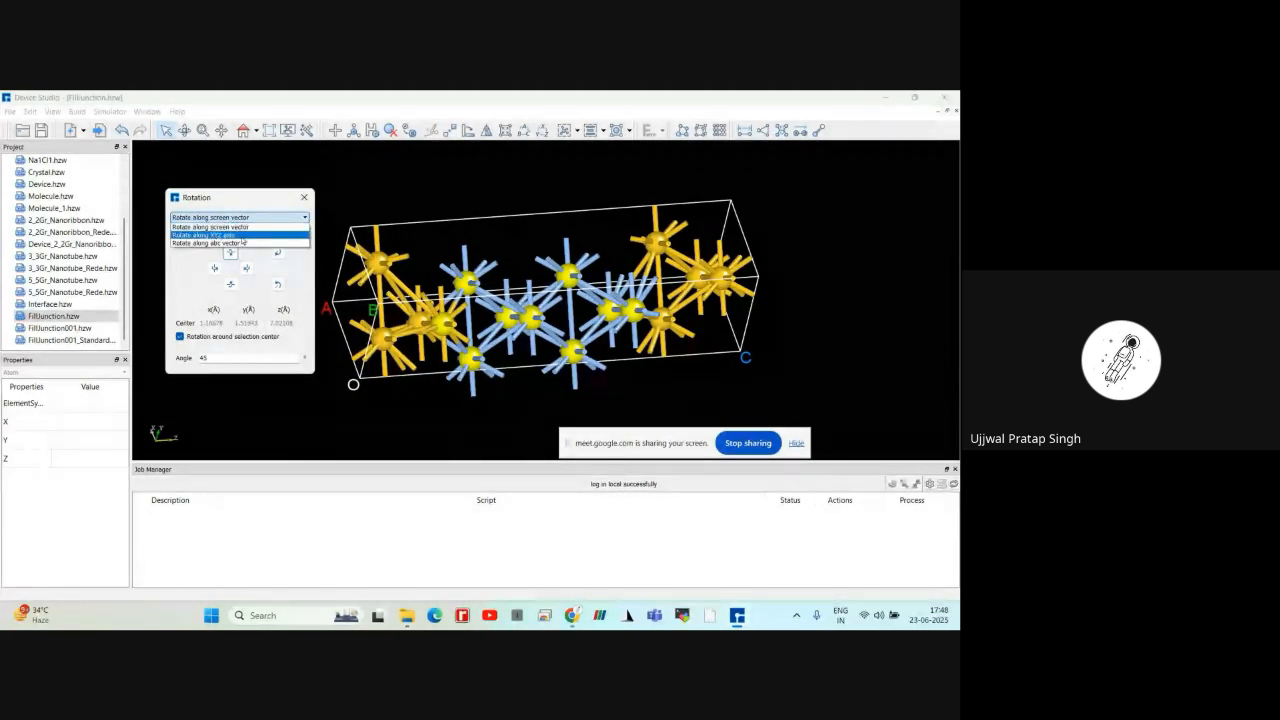
{"action": "left_click", "coordinate": [240, 229]}
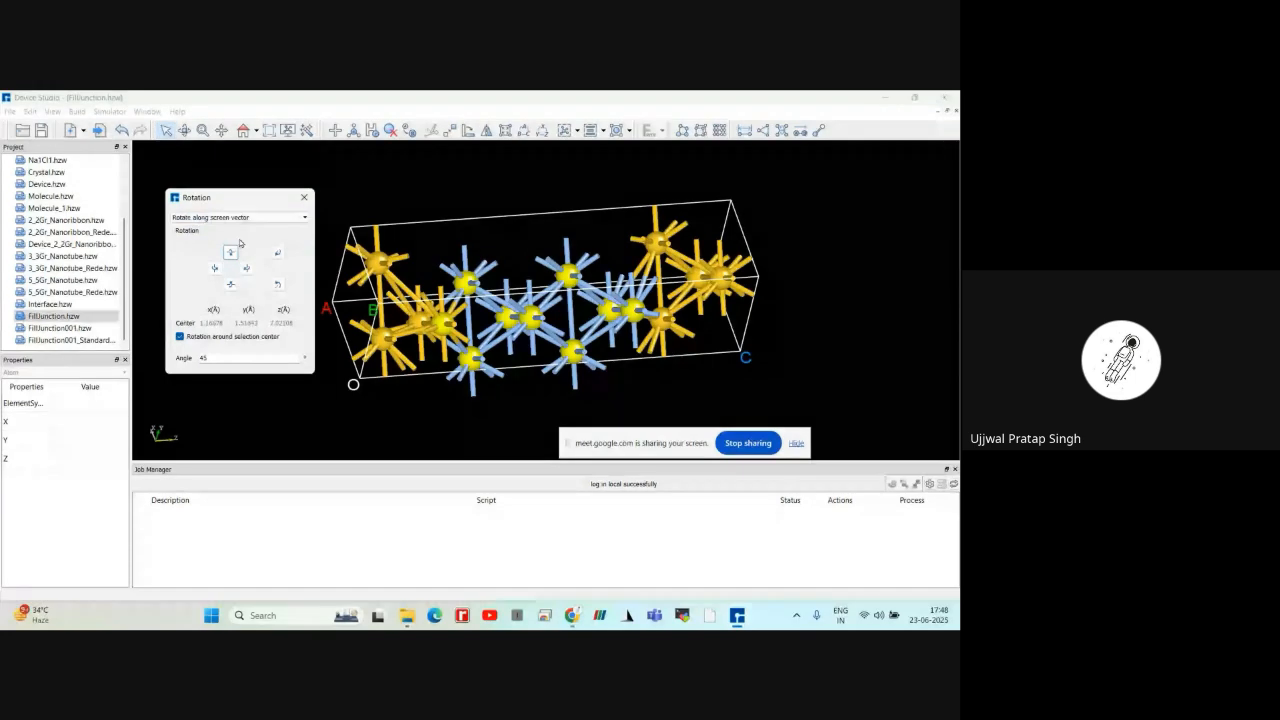
Rotate the selected atoms 45° up and back down, and 45° left and back right, around the selection center
{"action": "left_click", "coordinate": [231, 255]}
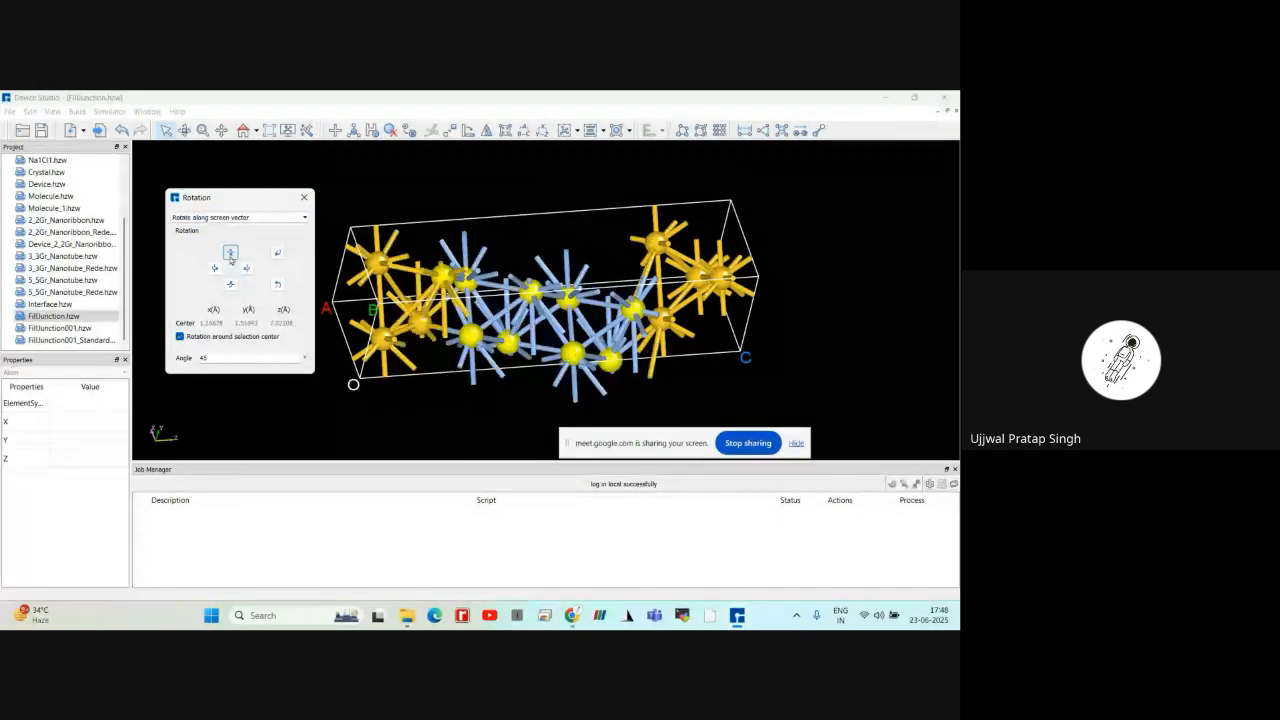
{"action": "left_click", "coordinate": [230, 284]}
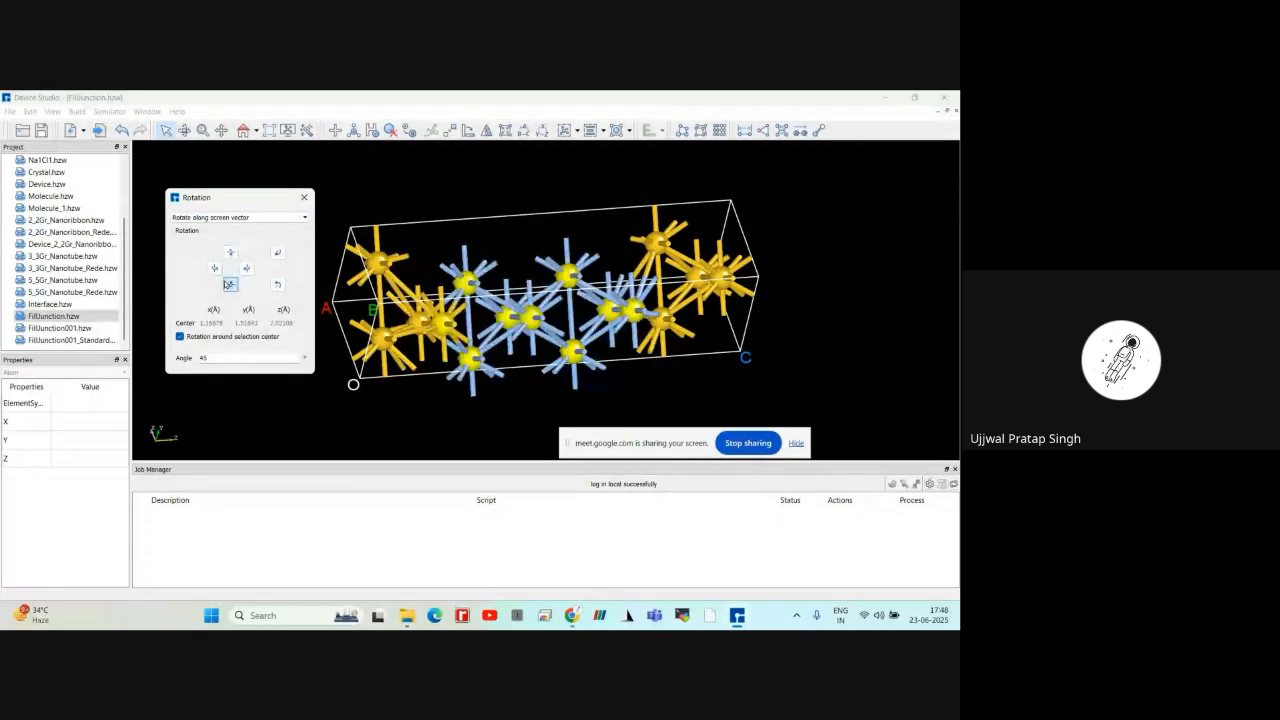
{"action": "left_click", "coordinate": [214, 268]}
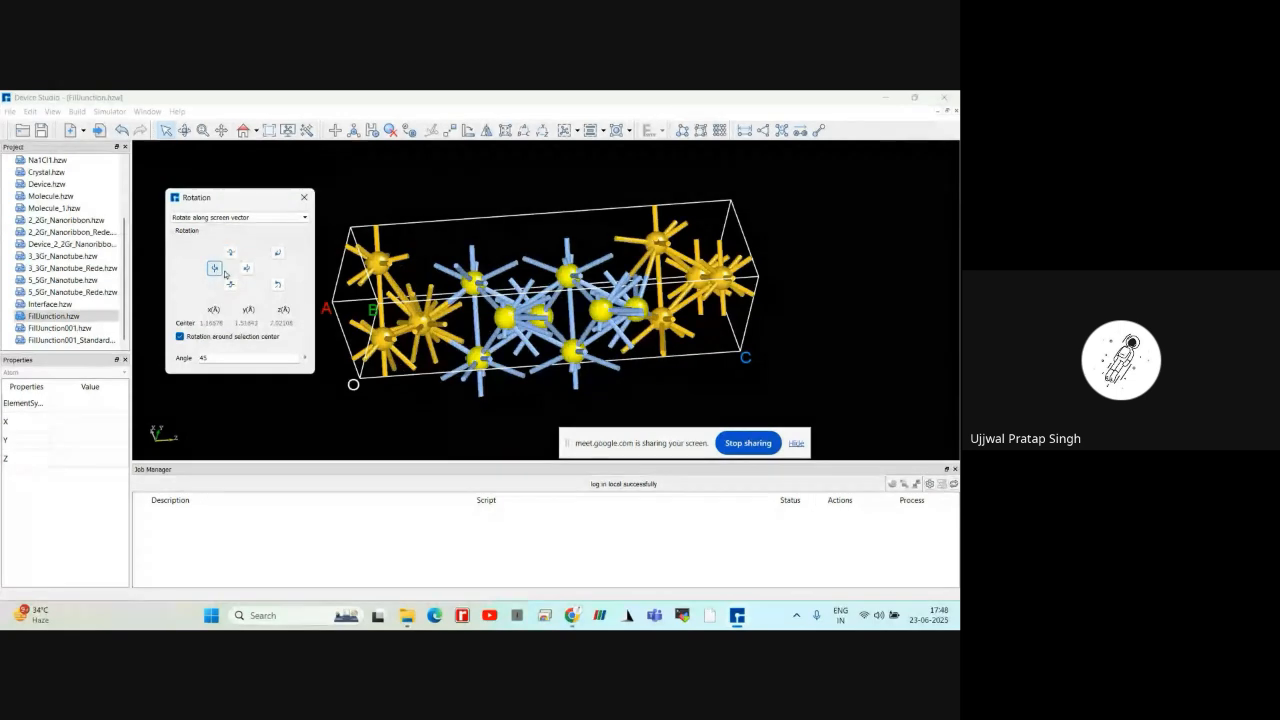
{"action": "left_click", "coordinate": [247, 270]}
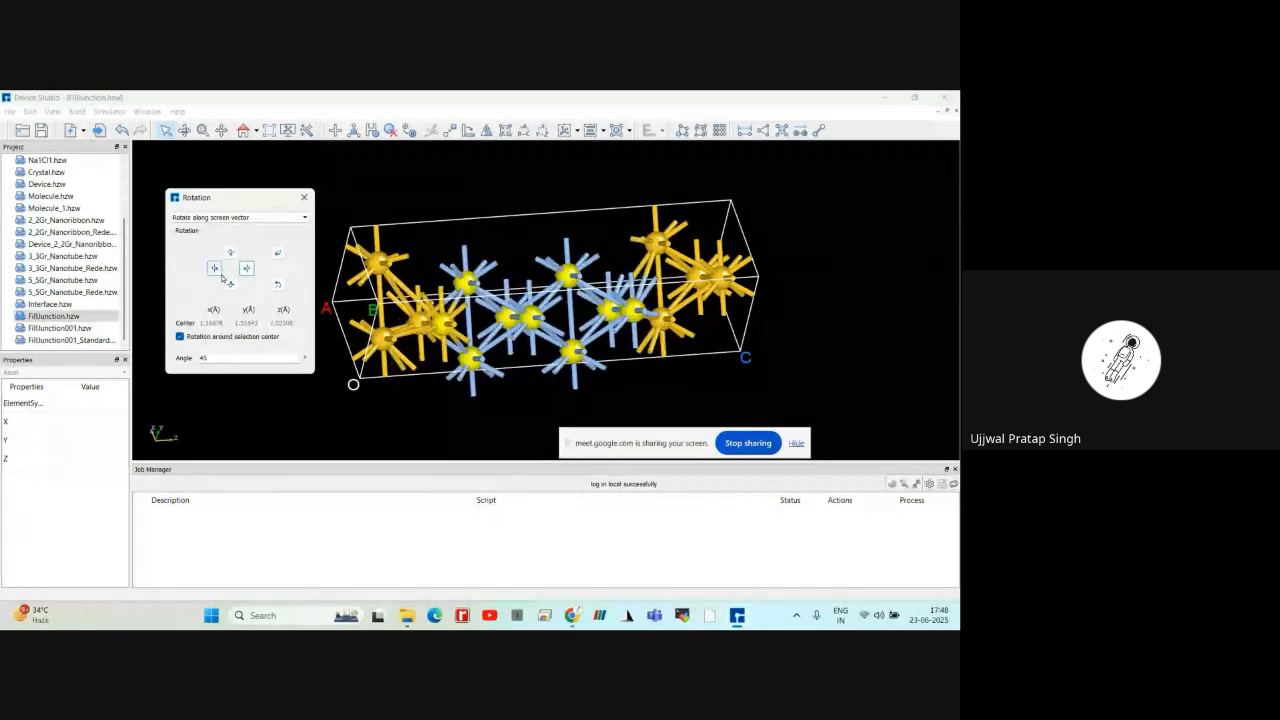
Rotate the selected atoms 45° left, down, up and right, and 45° in both directions within the screen plane
{"action": "left_click", "coordinate": [216, 270]}
{"action": "left_click", "coordinate": [231, 284]}
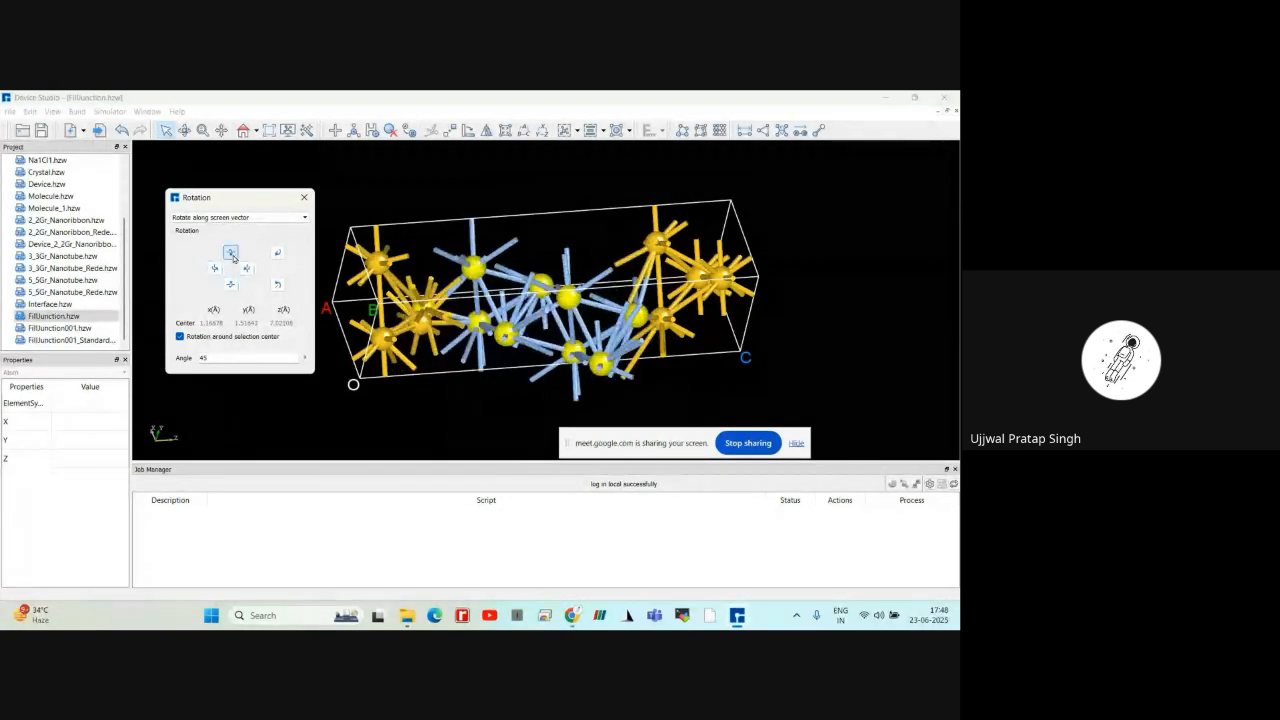
{"action": "left_click", "coordinate": [231, 253]}
{"action": "left_click", "coordinate": [247, 270]}
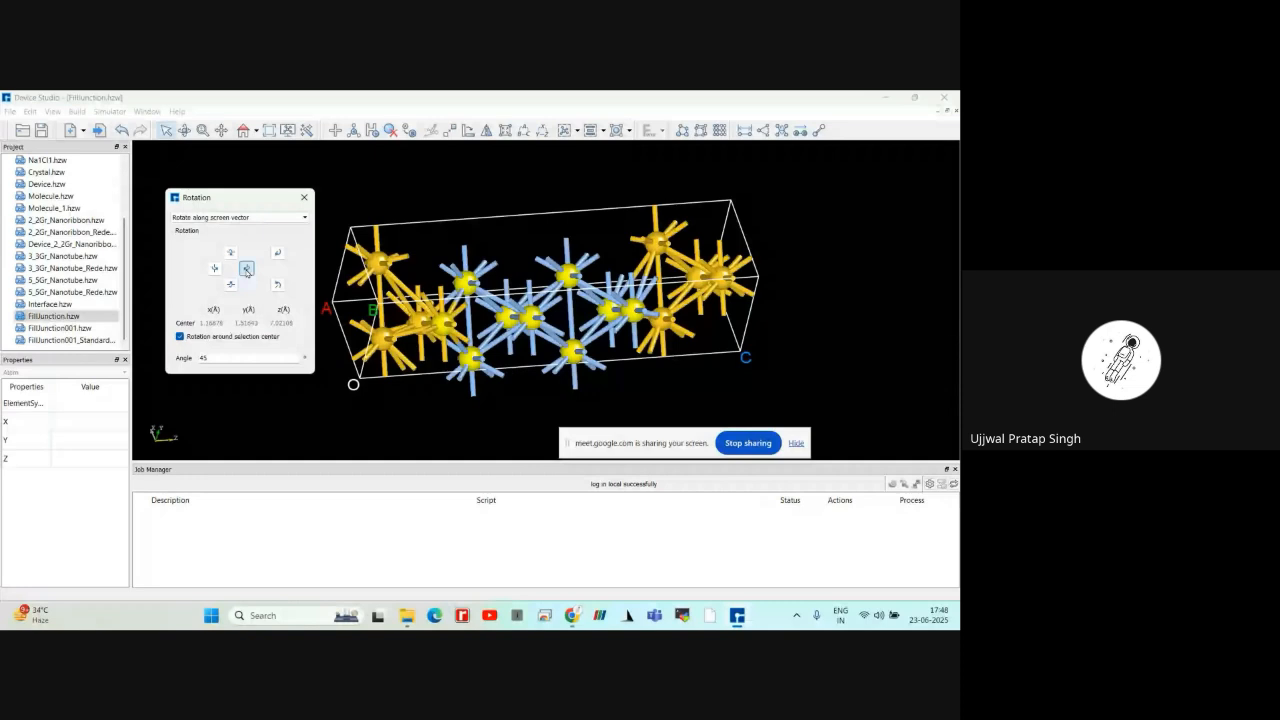
{"action": "left_click", "coordinate": [278, 254]}
{"action": "left_click", "coordinate": [278, 286]}
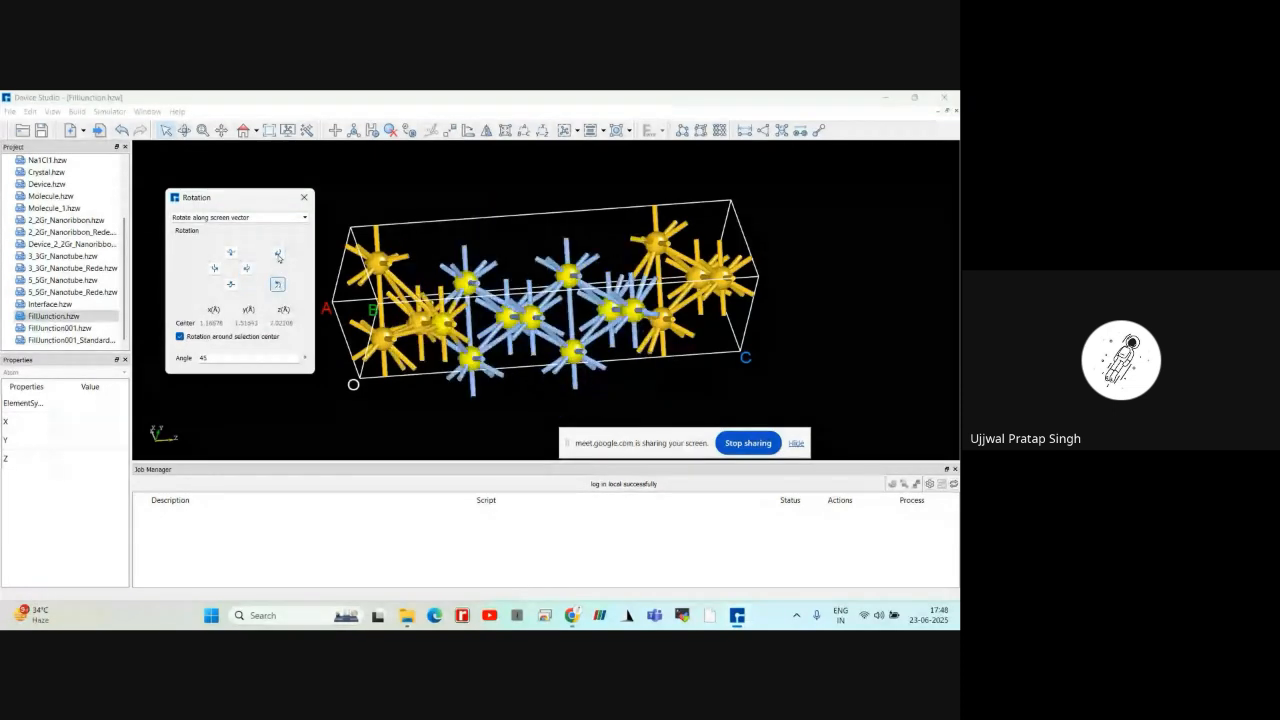
Close the Rotation dialog and clear the atom selection in FillJunction.hzw
{"action": "left_click", "coordinate": [303, 198]}
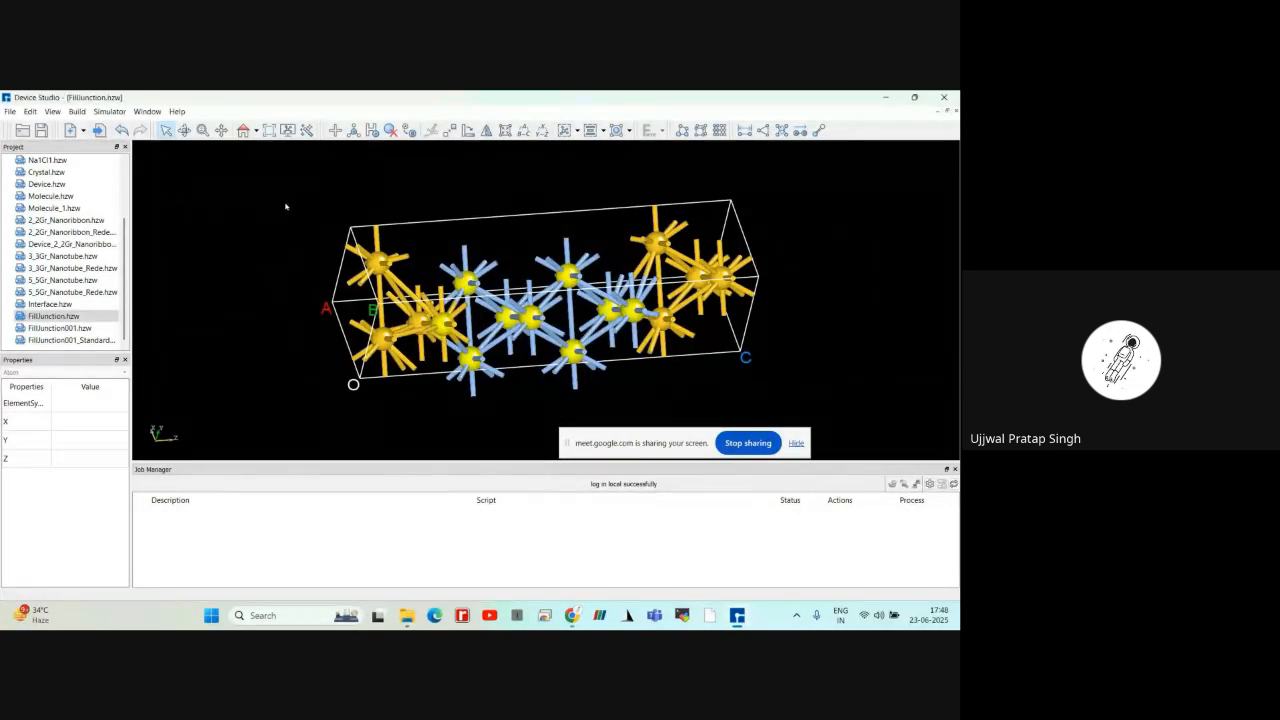
{"action": "left_click", "coordinate": [278, 207]}
{"action": "scroll", "coordinate": [282, 213], "scroll_direction": "down", "scroll_amount": 1}
{"action": "right_click_drag", "start_coordinate": [283, 215], "coordinate": [326, 218]}
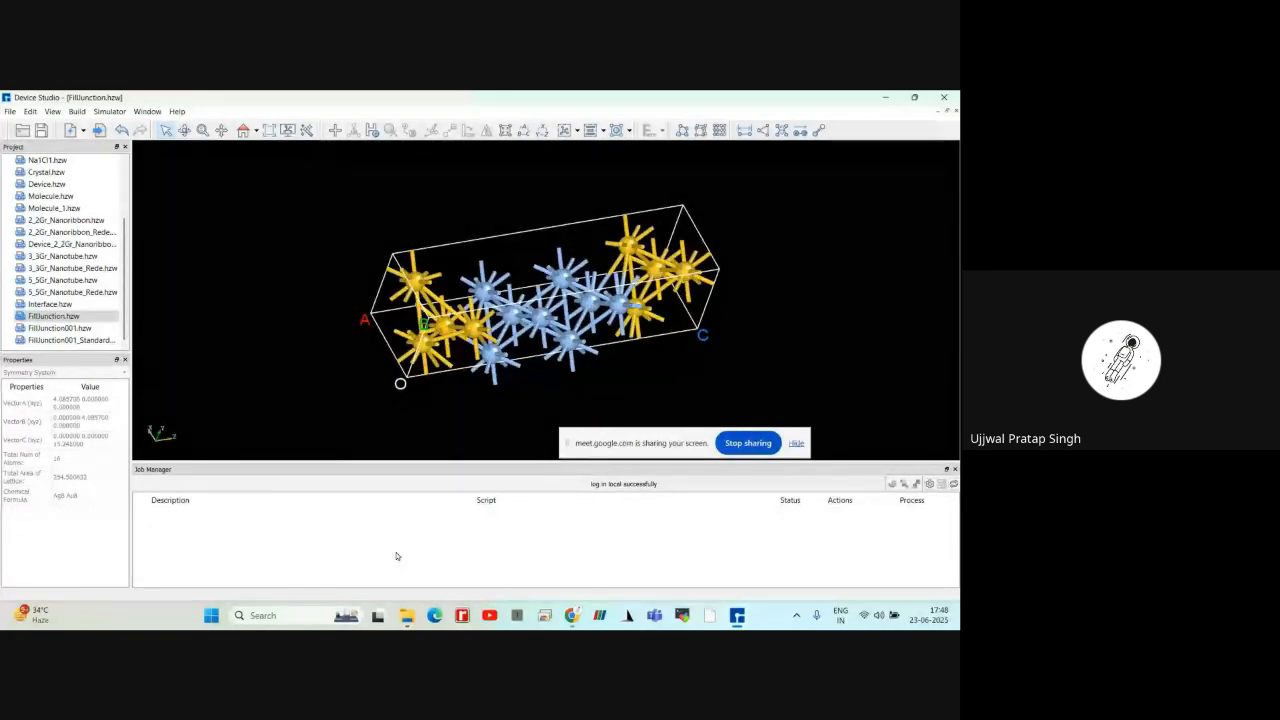
Switch to Chrome and open the nanoacademic.com website in a new tab
{"action": "left_click", "coordinate": [578, 617]}
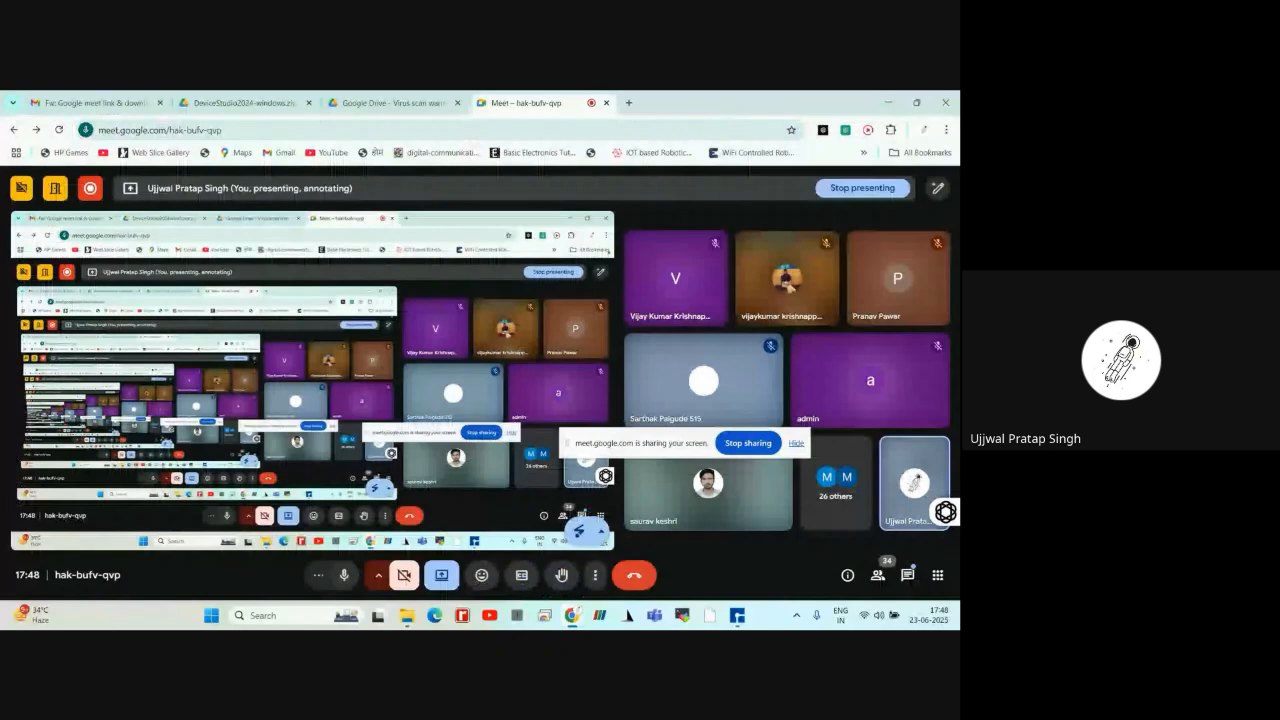
{"action": "left_click", "coordinate": [628, 102]}
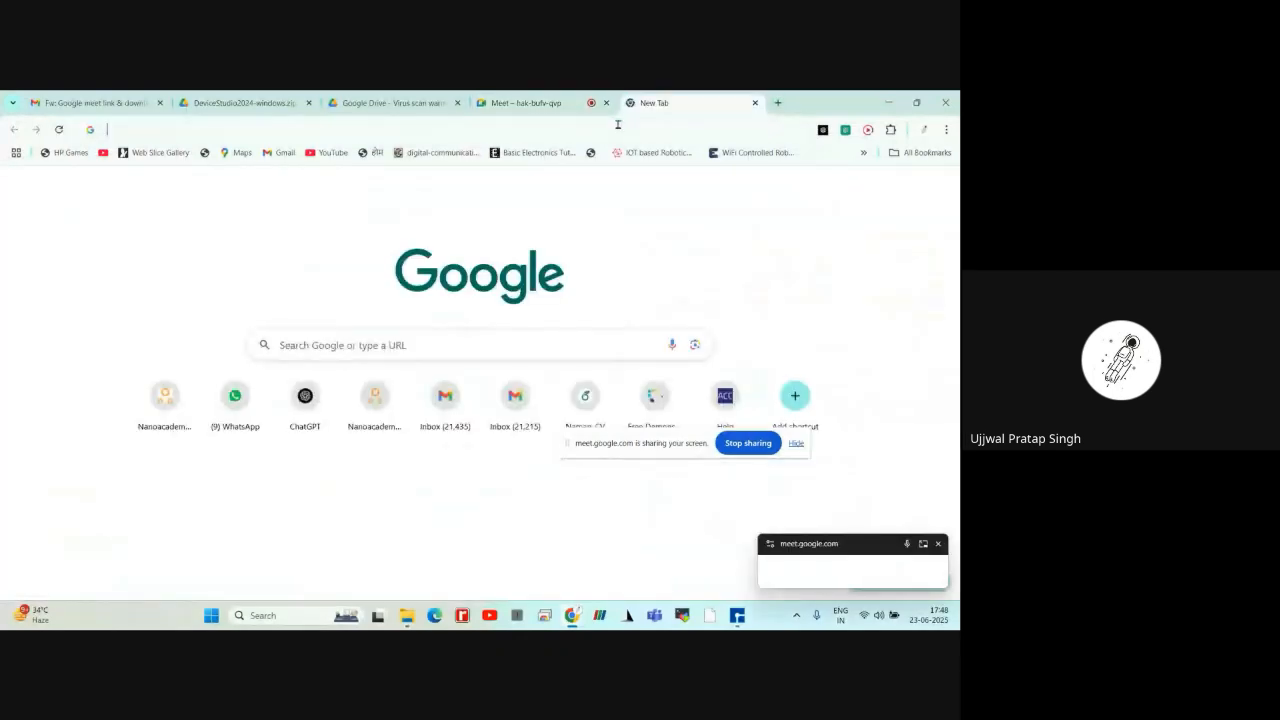
{"action": "left_click", "coordinate": [617, 126]}
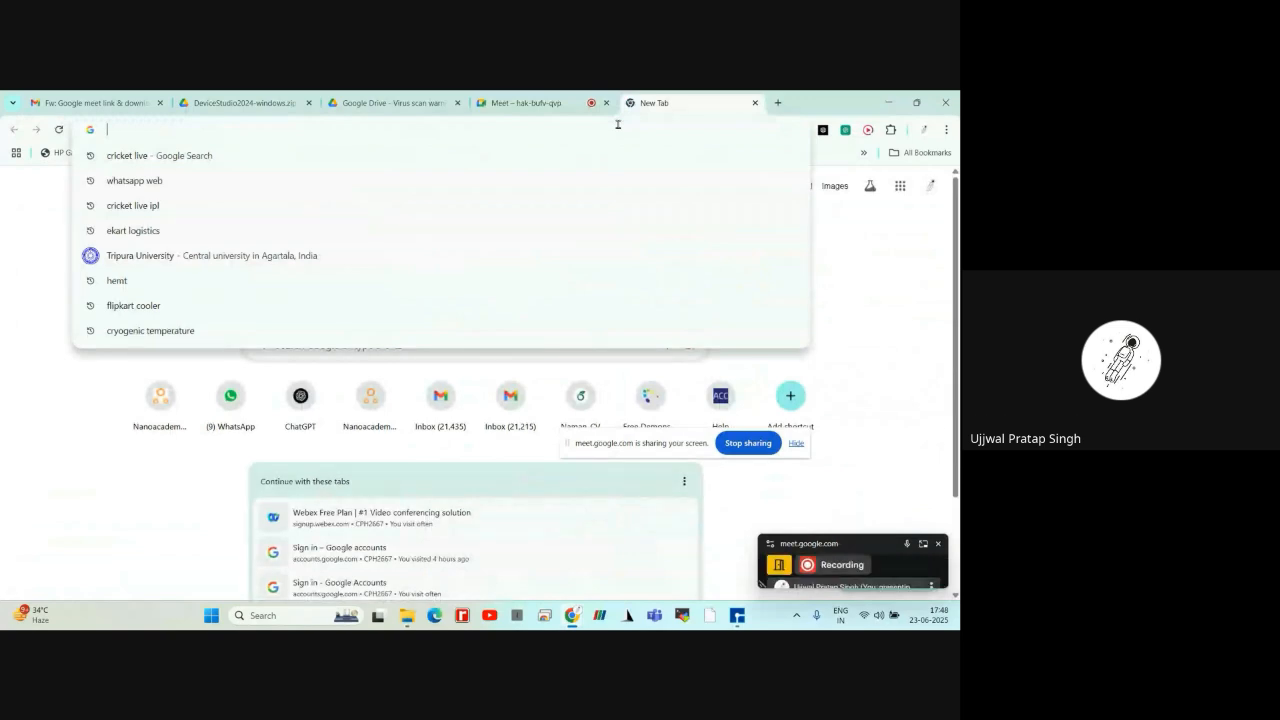
{"action": "type", "text": "nano"}
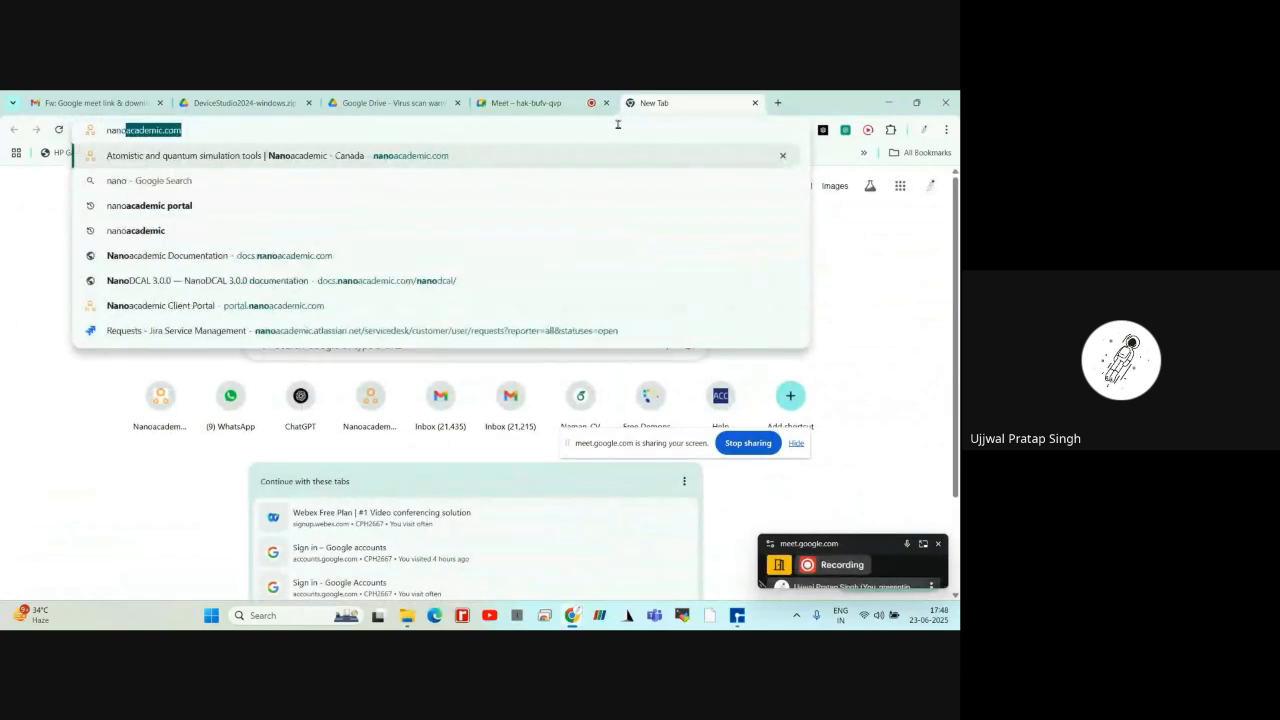
{"action": "type", "text": "aca"}
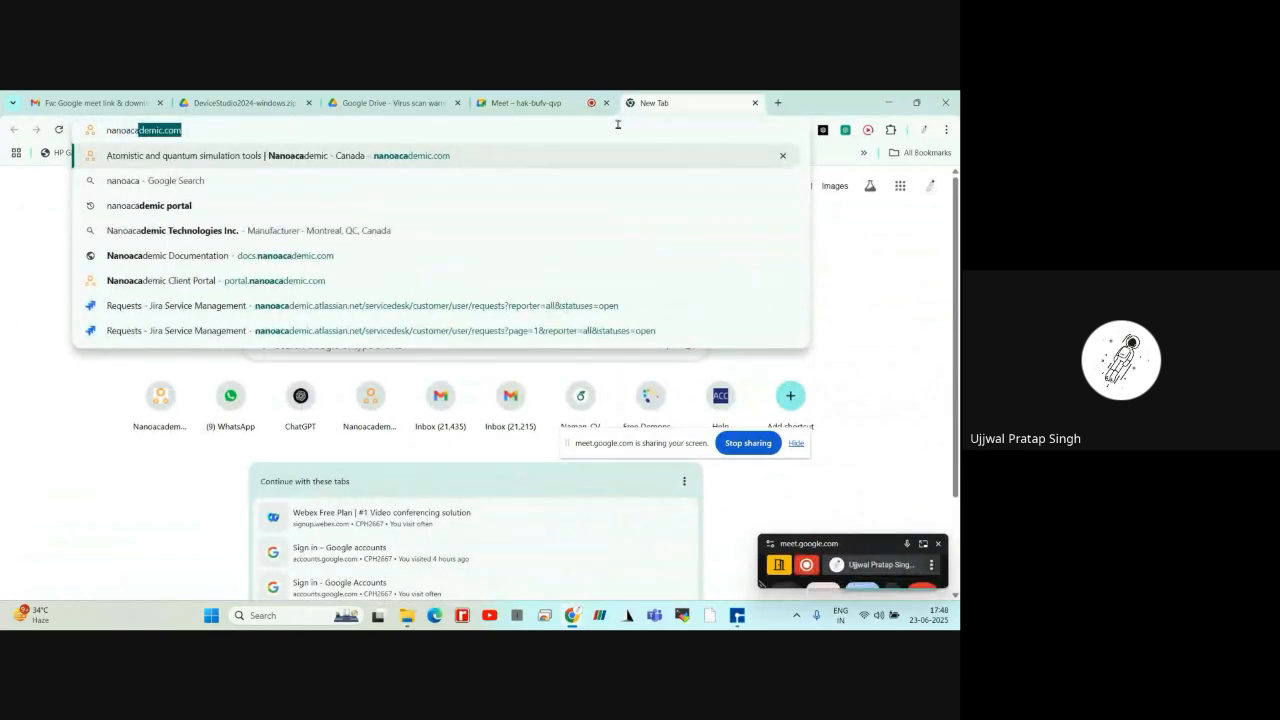
{"action": "type", "text": "demic"}
{"action": "key", "text": "Return"}
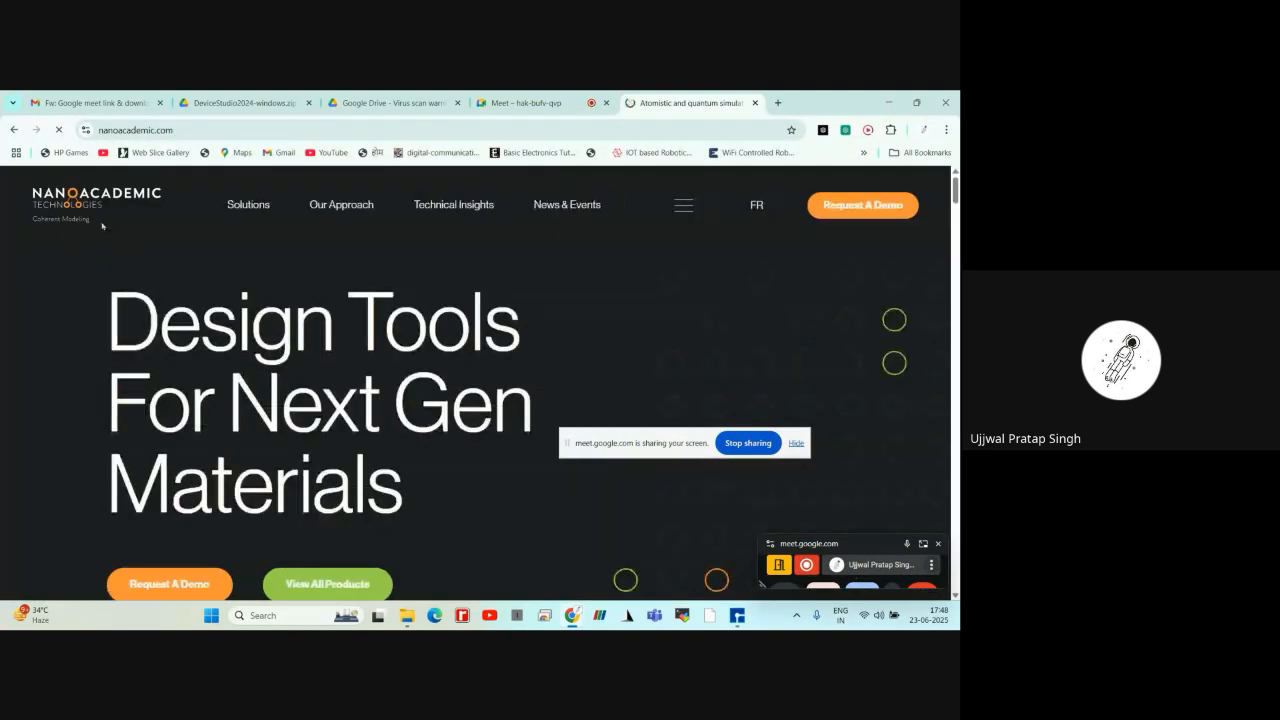
Look through the Nanoacademic home page down to its footer and open Documentation and Tutorials
{"action": "scroll", "coordinate": [132, 235], "scroll_direction": "down", "scroll_amount": 3}
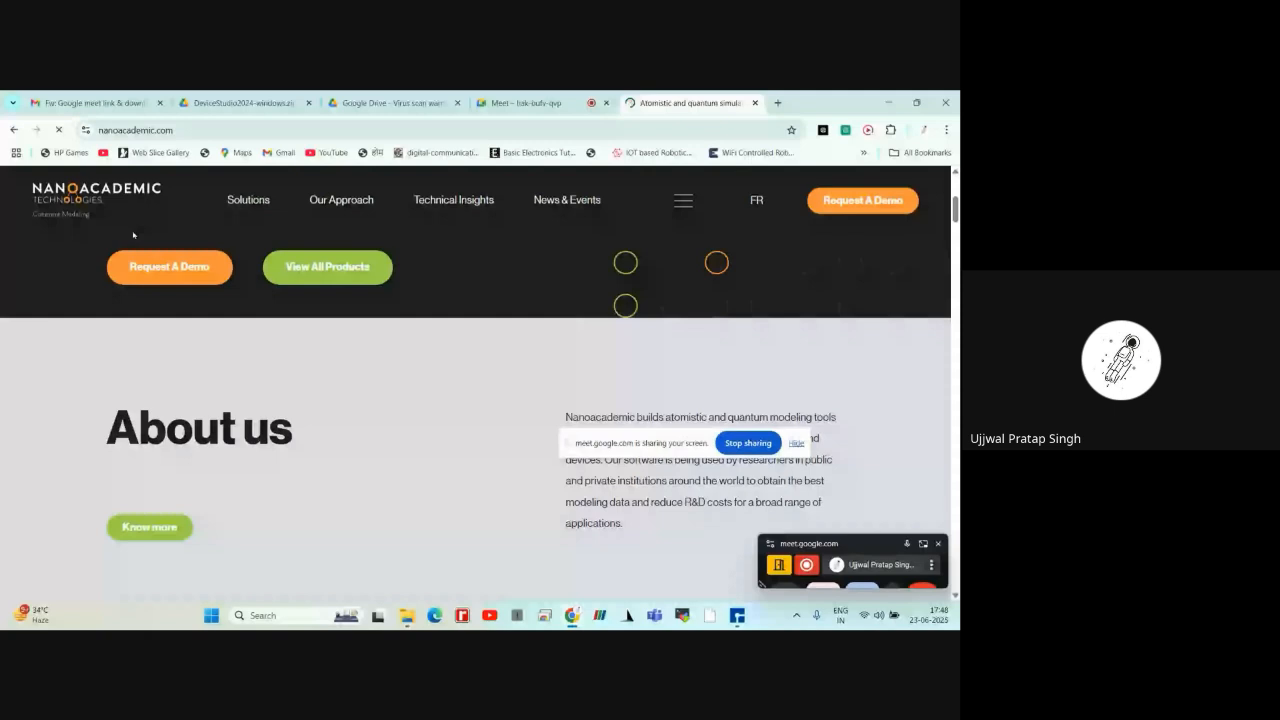
{"action": "scroll", "coordinate": [133, 235], "scroll_direction": "down", "scroll_amount": 10}
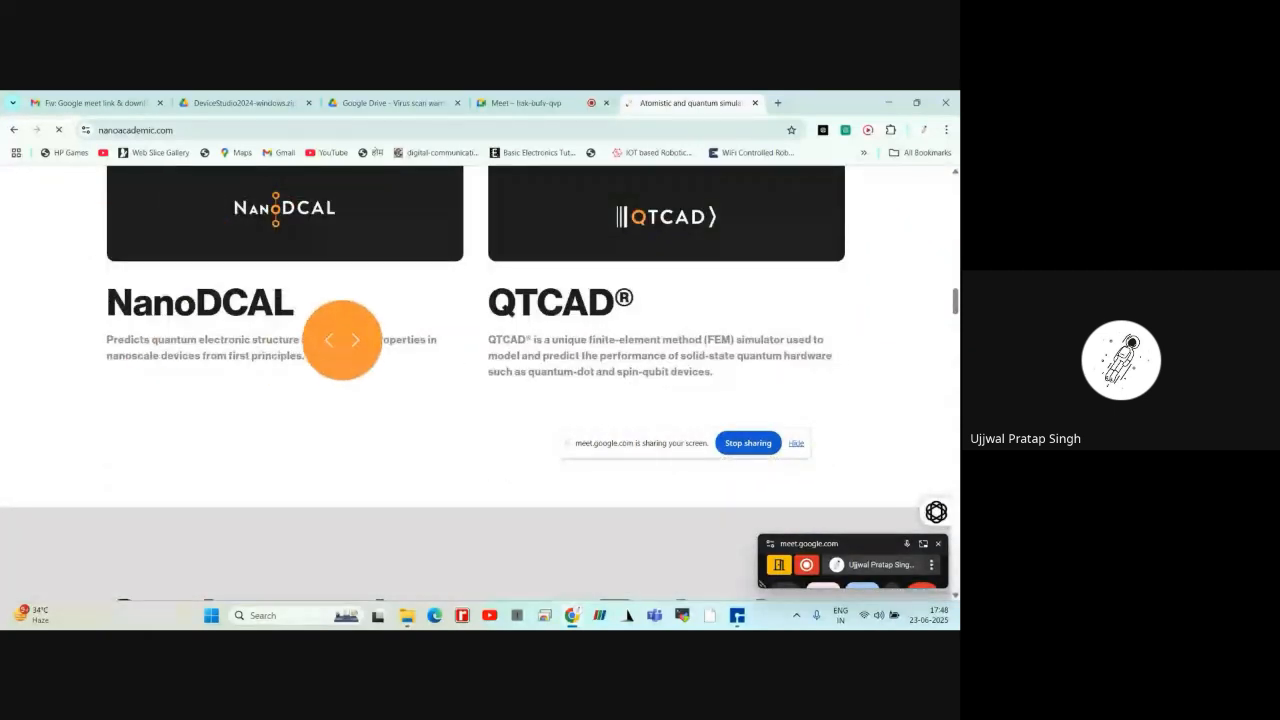
{"action": "scroll", "coordinate": [342, 340], "scroll_direction": "down", "scroll_amount": 3}
{"action": "scroll", "coordinate": [342, 340], "scroll_direction": "down", "scroll_amount": 3}
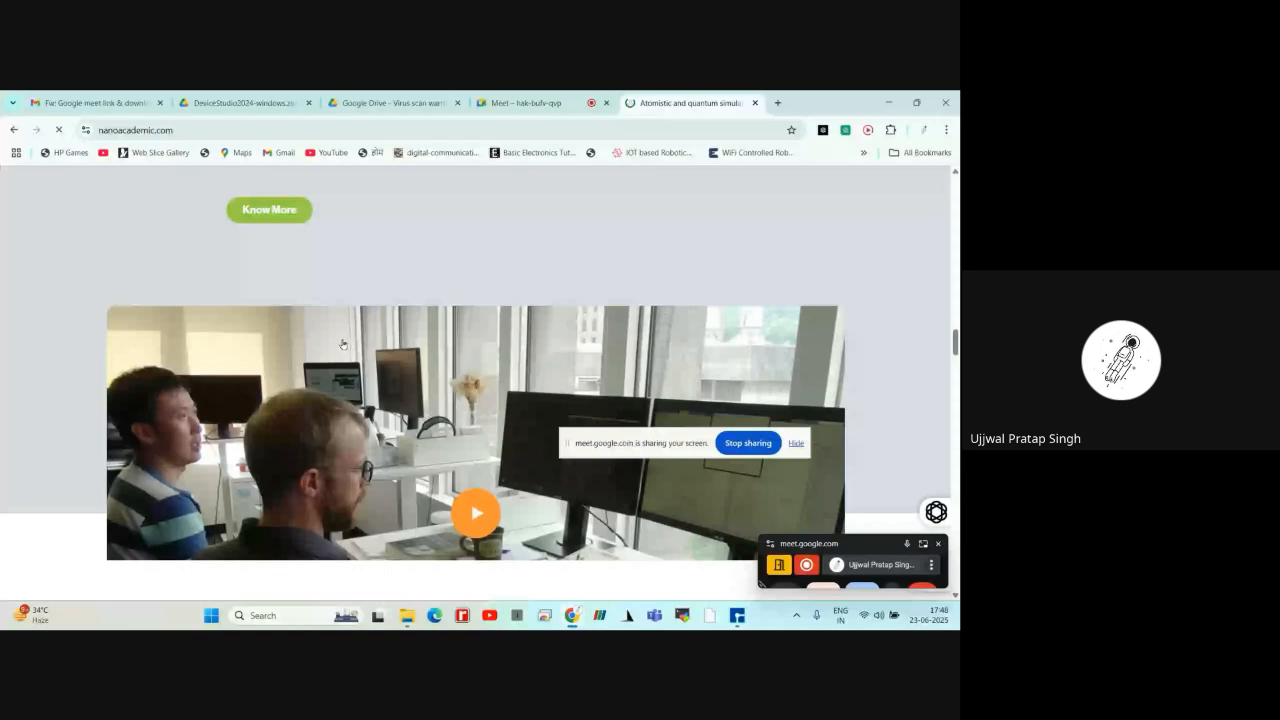
{"action": "scroll", "coordinate": [342, 344], "scroll_direction": "down", "scroll_amount": 10}
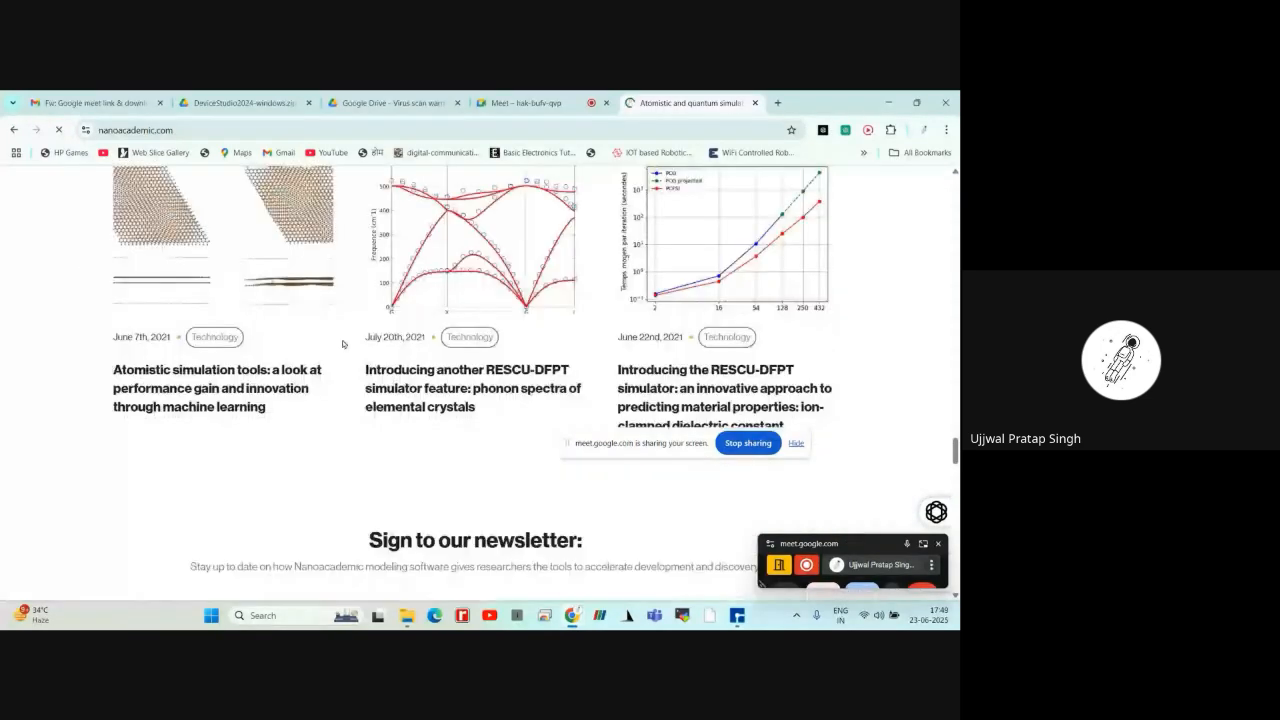
{"action": "scroll", "coordinate": [342, 344], "scroll_direction": "down", "scroll_amount": 5}
{"action": "scroll", "coordinate": [342, 343], "scroll_direction": "down", "scroll_amount": 10}
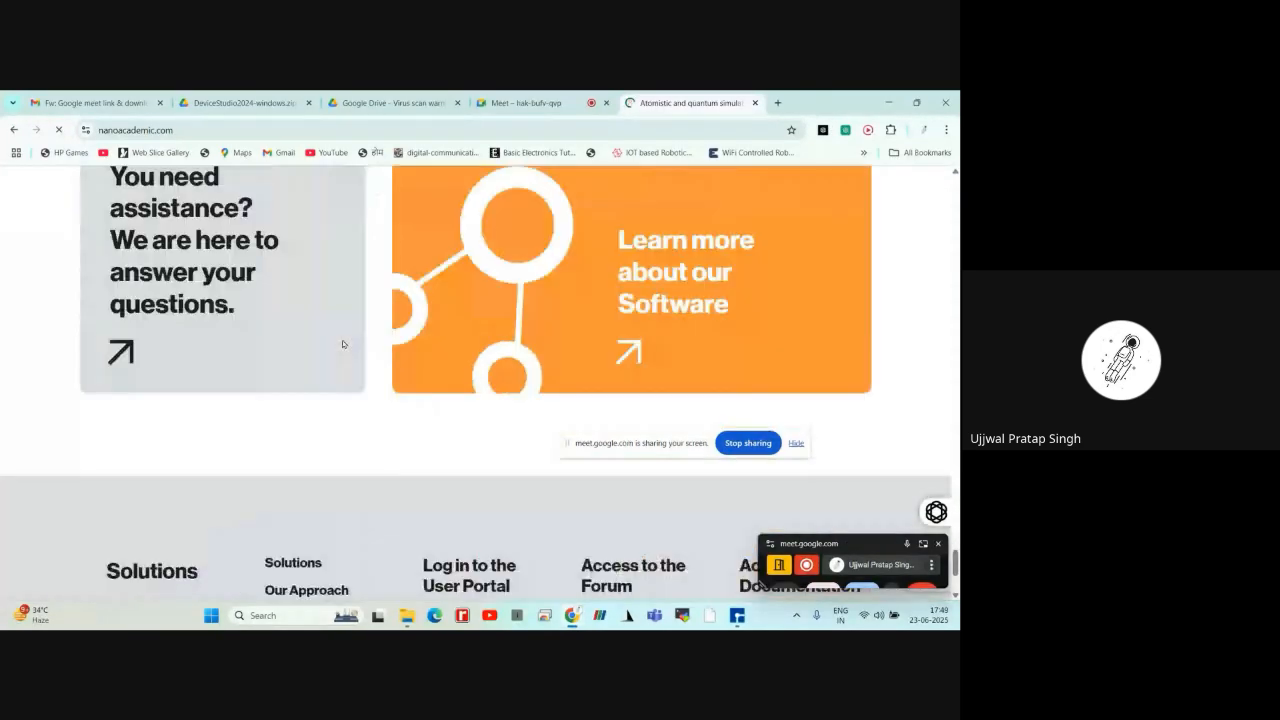
{"action": "left_click", "coordinate": [342, 344]}
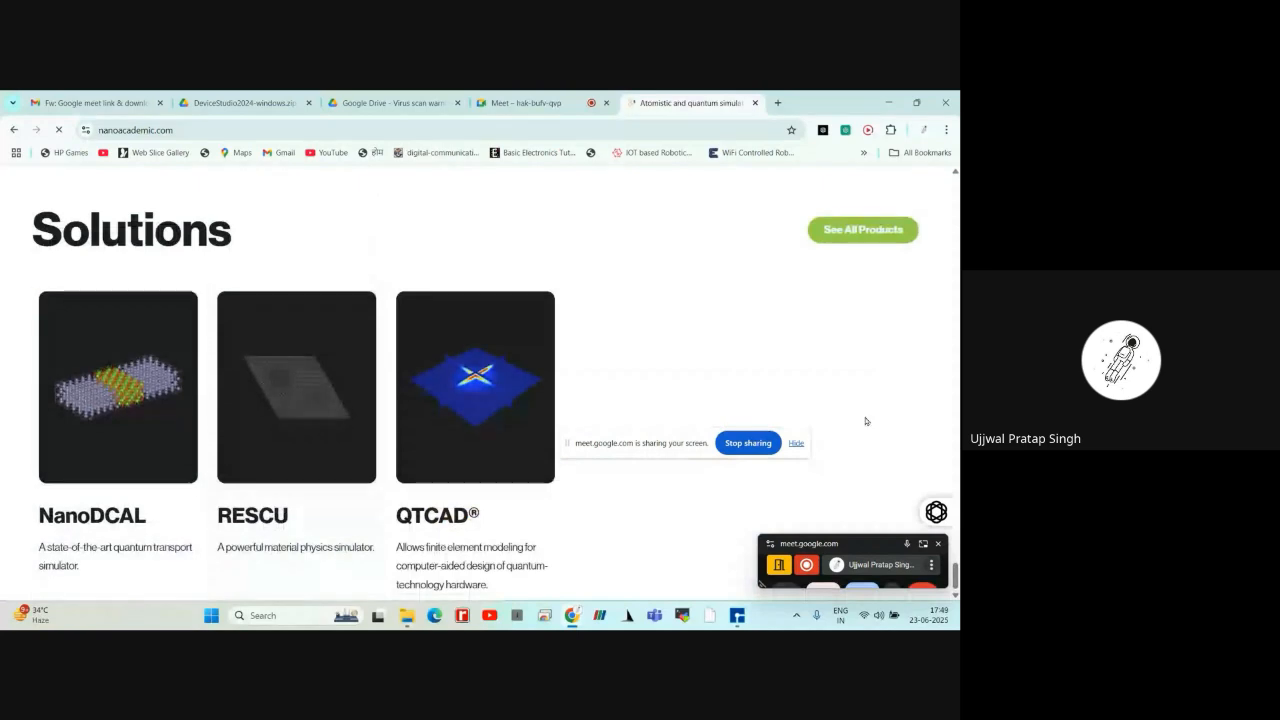
{"action": "left_click_drag", "start_coordinate": [957, 530], "coordinate": [957, 580]}
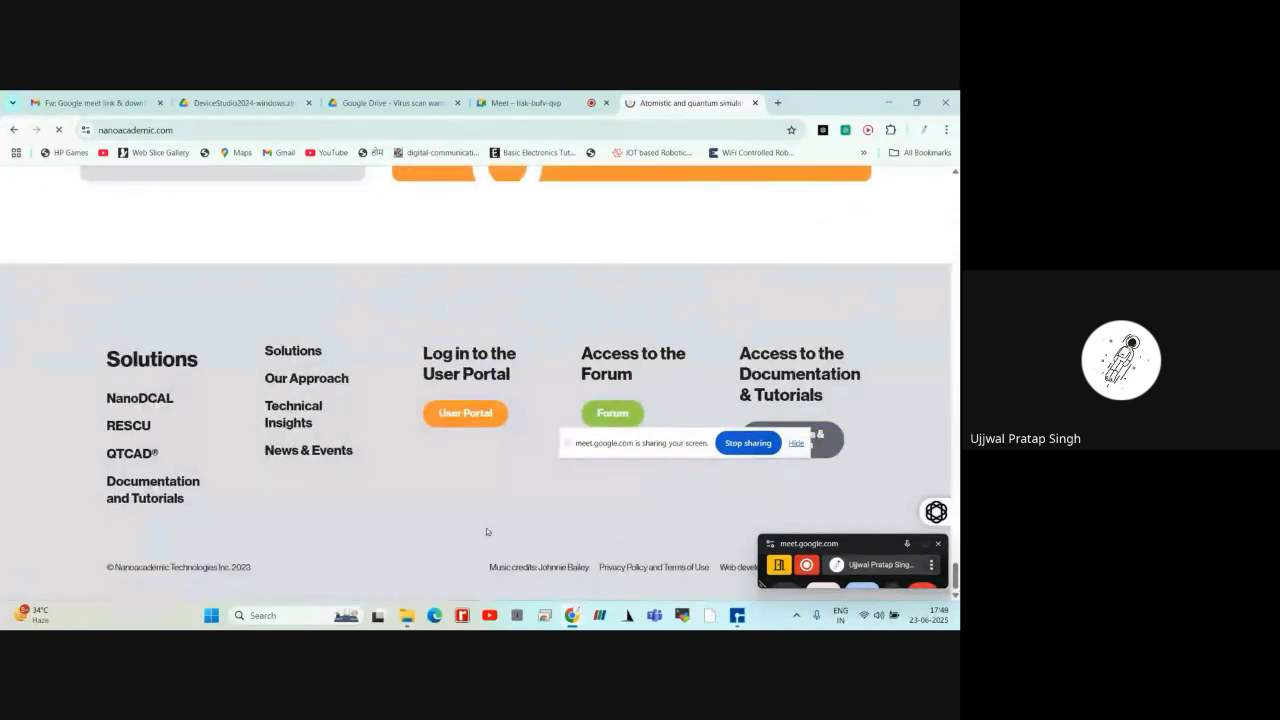
{"action": "left_click", "coordinate": [155, 489]}
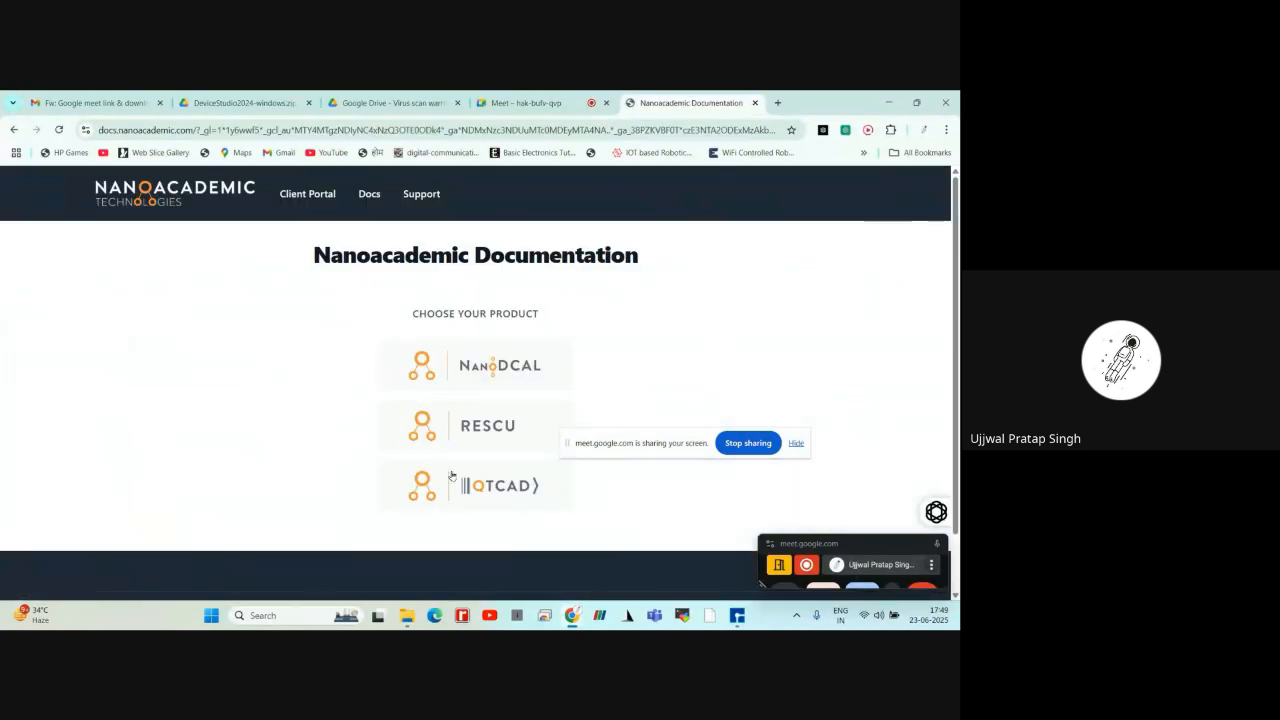
Open the NanoDCAL documentation, review its list of tutorials, and return to the Nanoacademic home page
{"action": "left_click", "coordinate": [487, 371]}
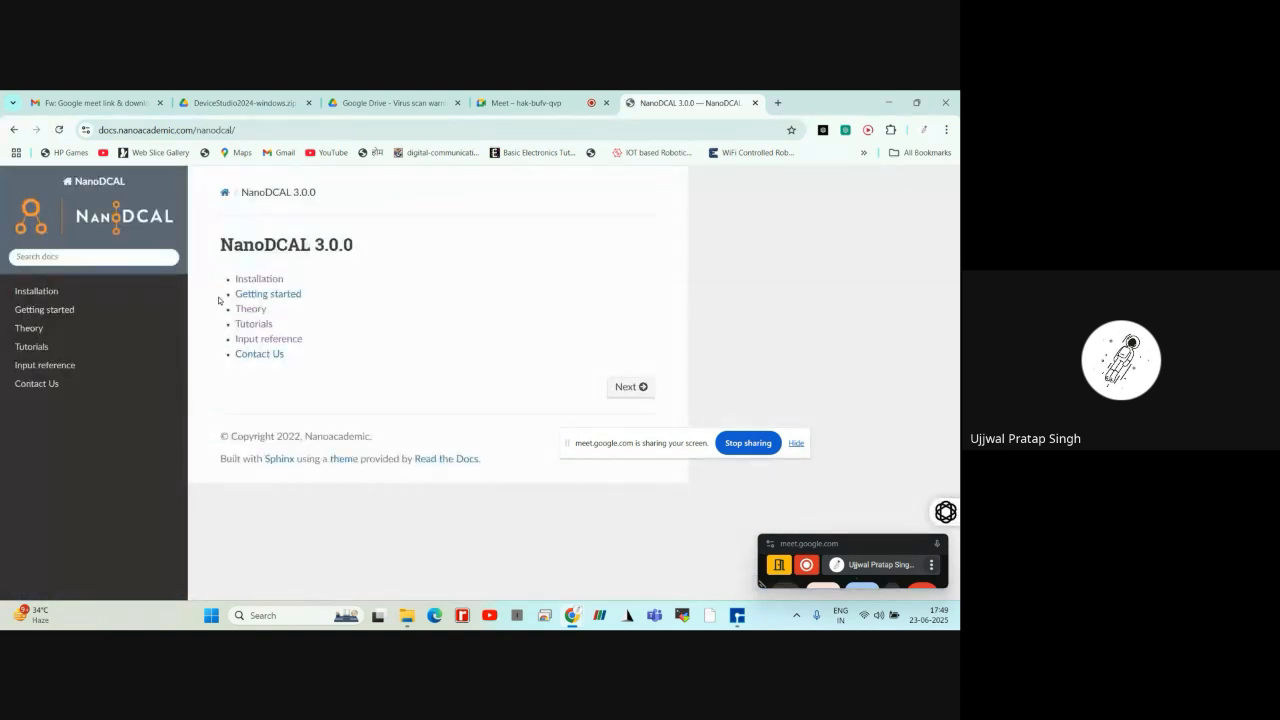
{"action": "left_click", "coordinate": [69, 346]}
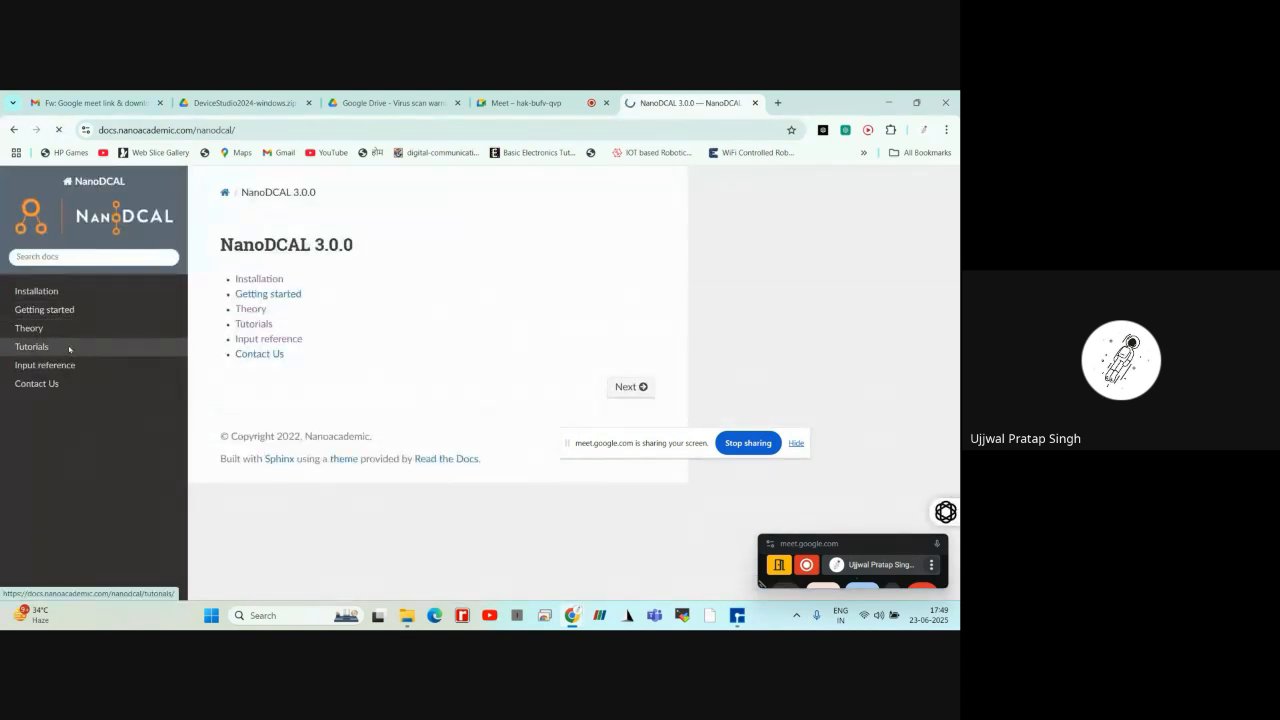
{"action": "scroll", "coordinate": [331, 380], "scroll_direction": "down", "scroll_amount": 3}
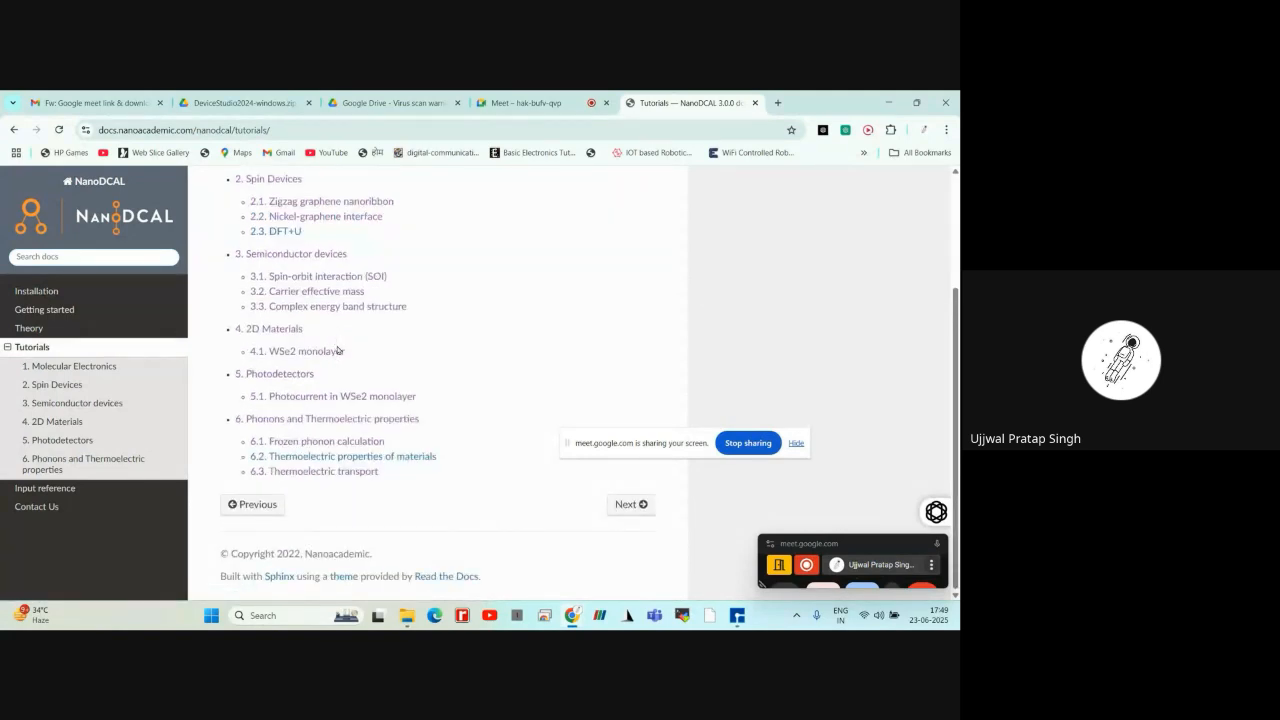
{"action": "scroll", "coordinate": [337, 350], "scroll_direction": "up", "scroll_amount": 3}
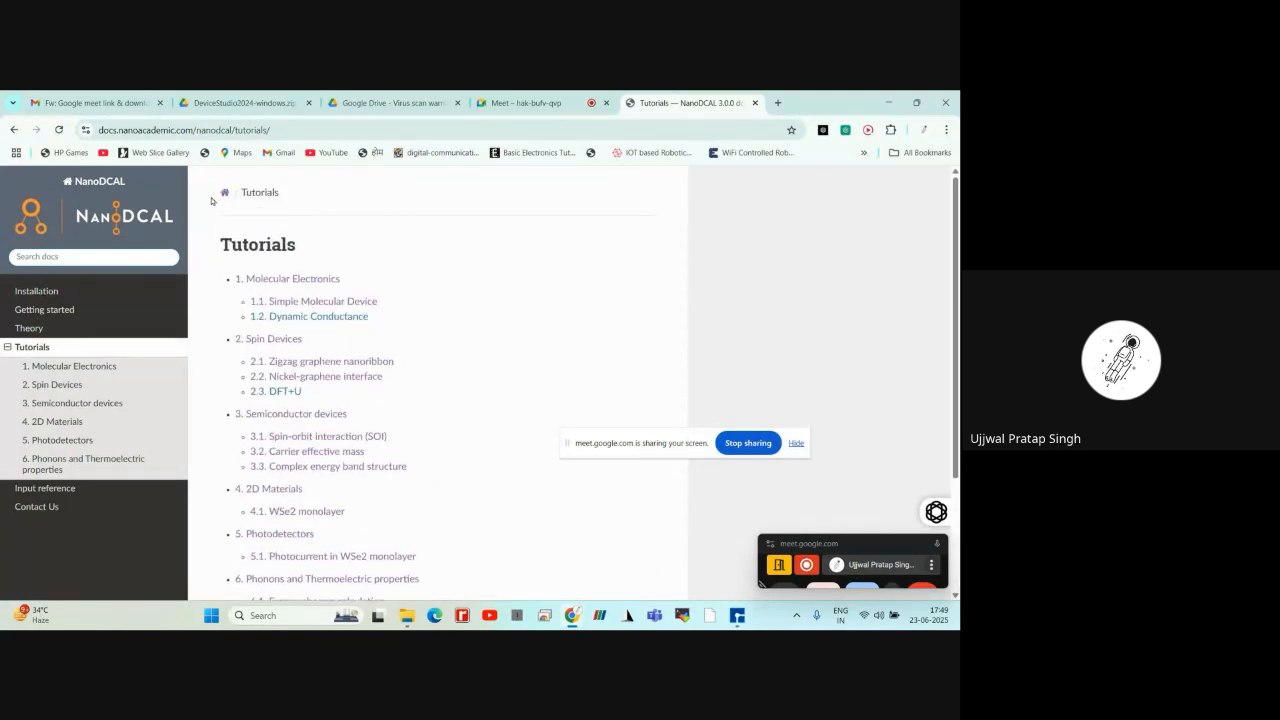
{"action": "left_click", "coordinate": [16, 129]}
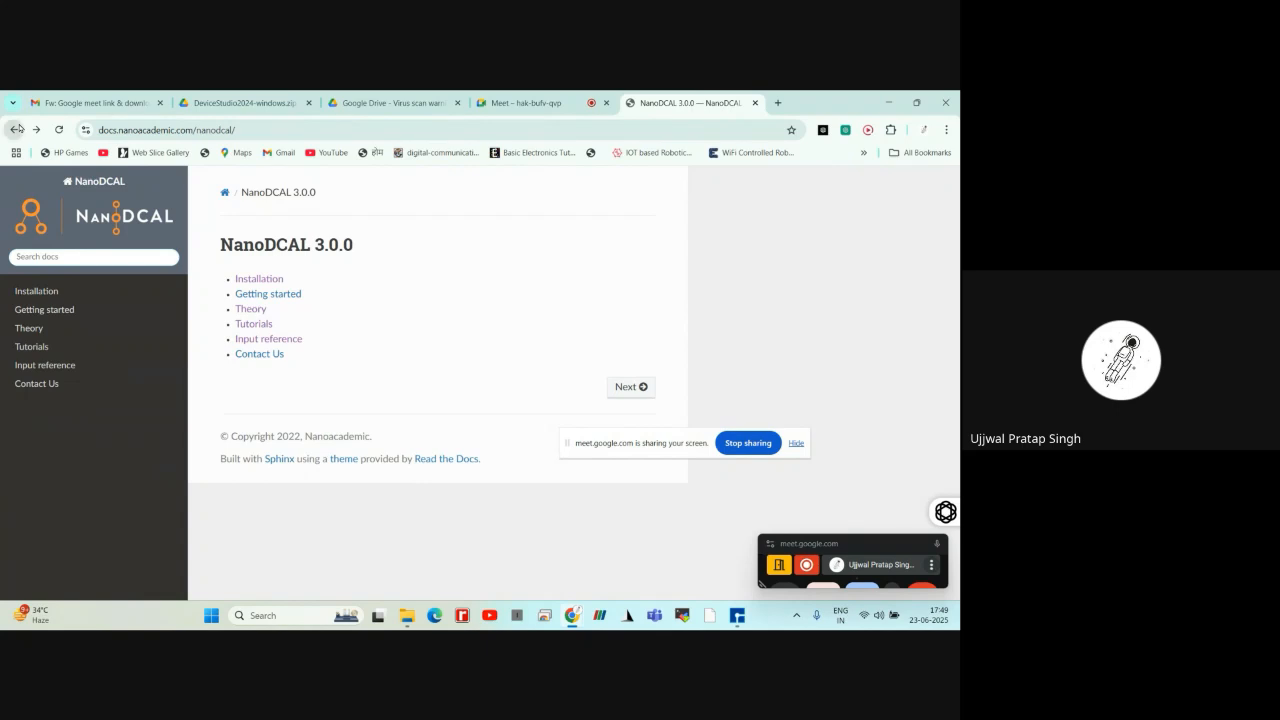
{"action": "left_click", "coordinate": [16, 129]}
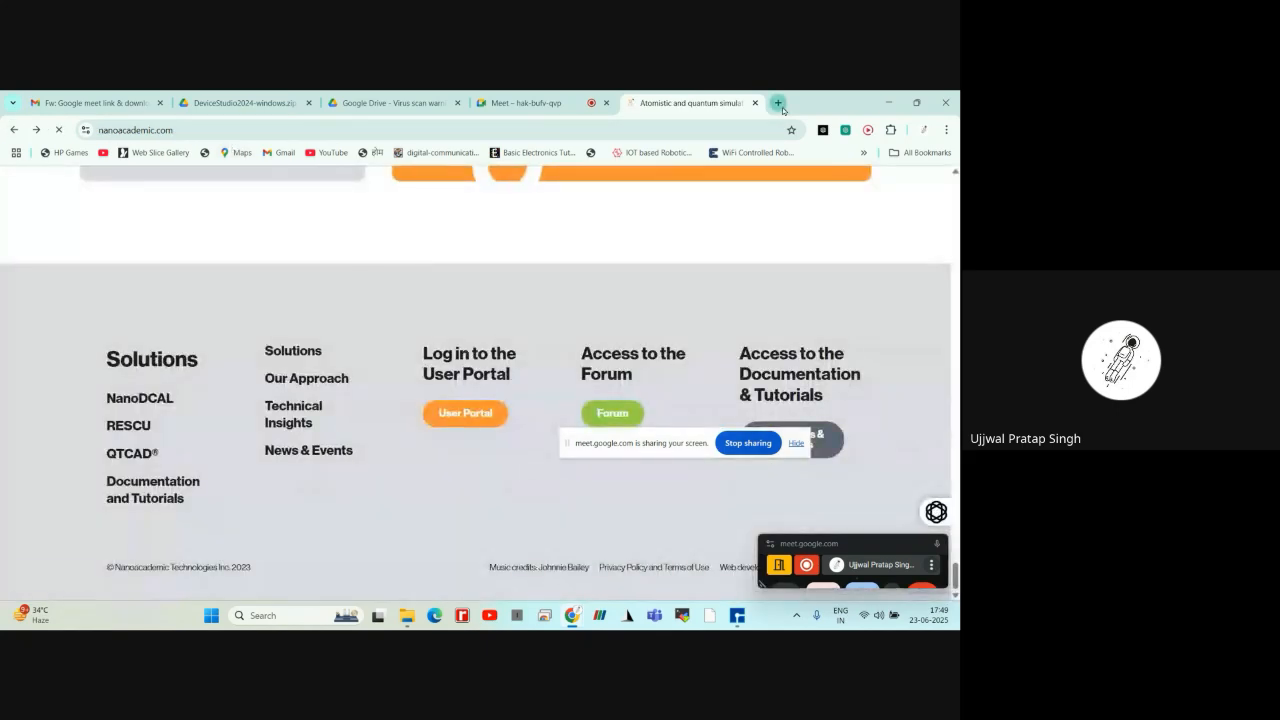
Open docs.nanoacademic.com in a new tab and copy its address
{"action": "key", "text": "ctrl+t"}
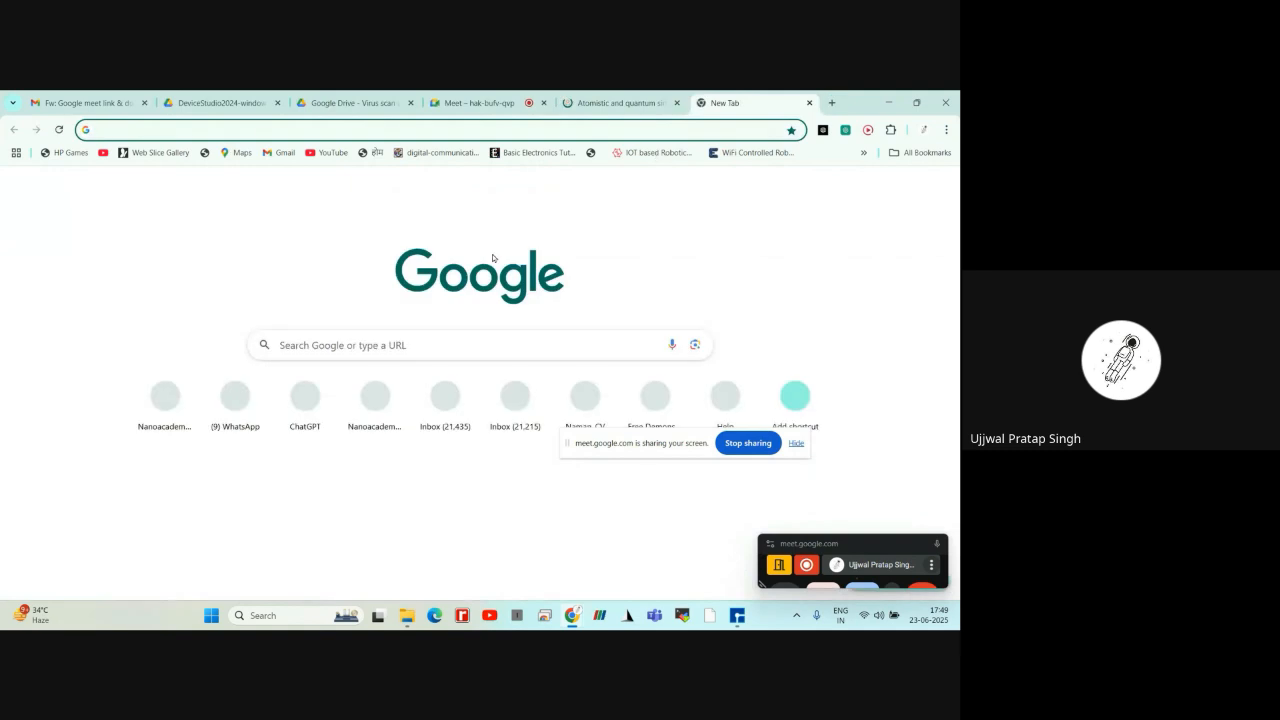
{"action": "left_click", "coordinate": [176, 400]}
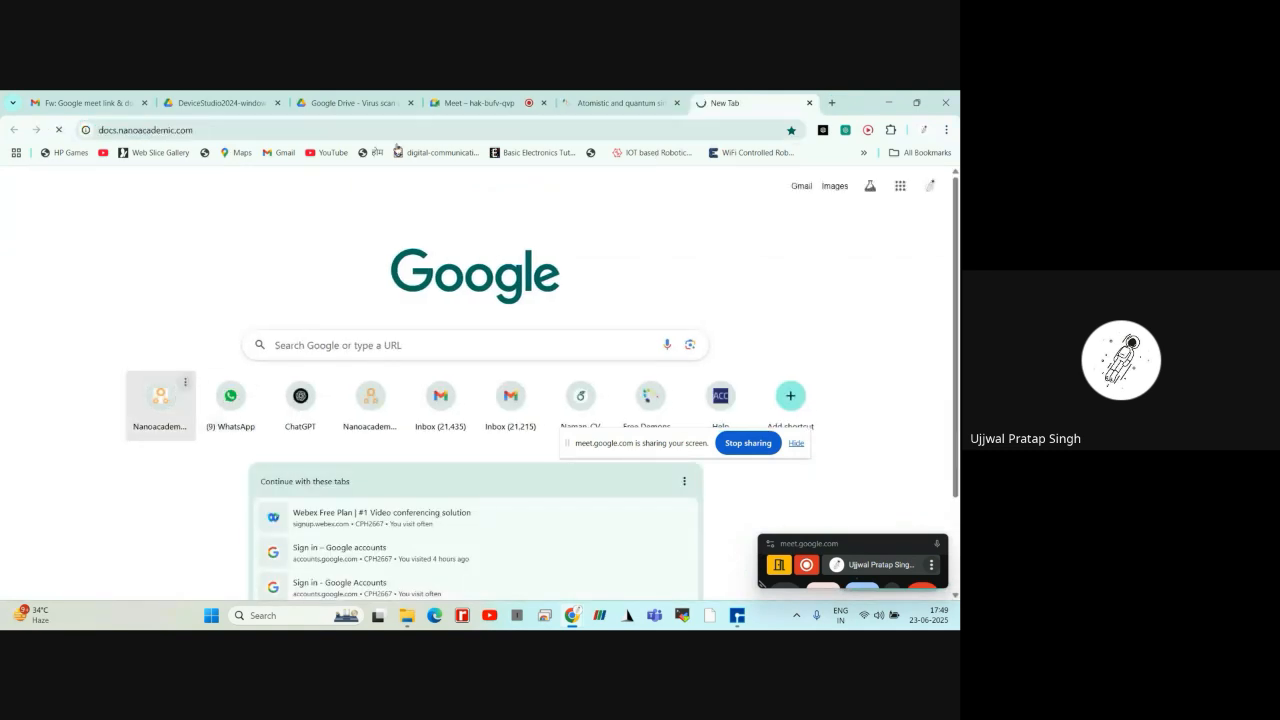
{"action": "left_click", "coordinate": [398, 126]}
{"action": "key", "text": "ctrl+c"}
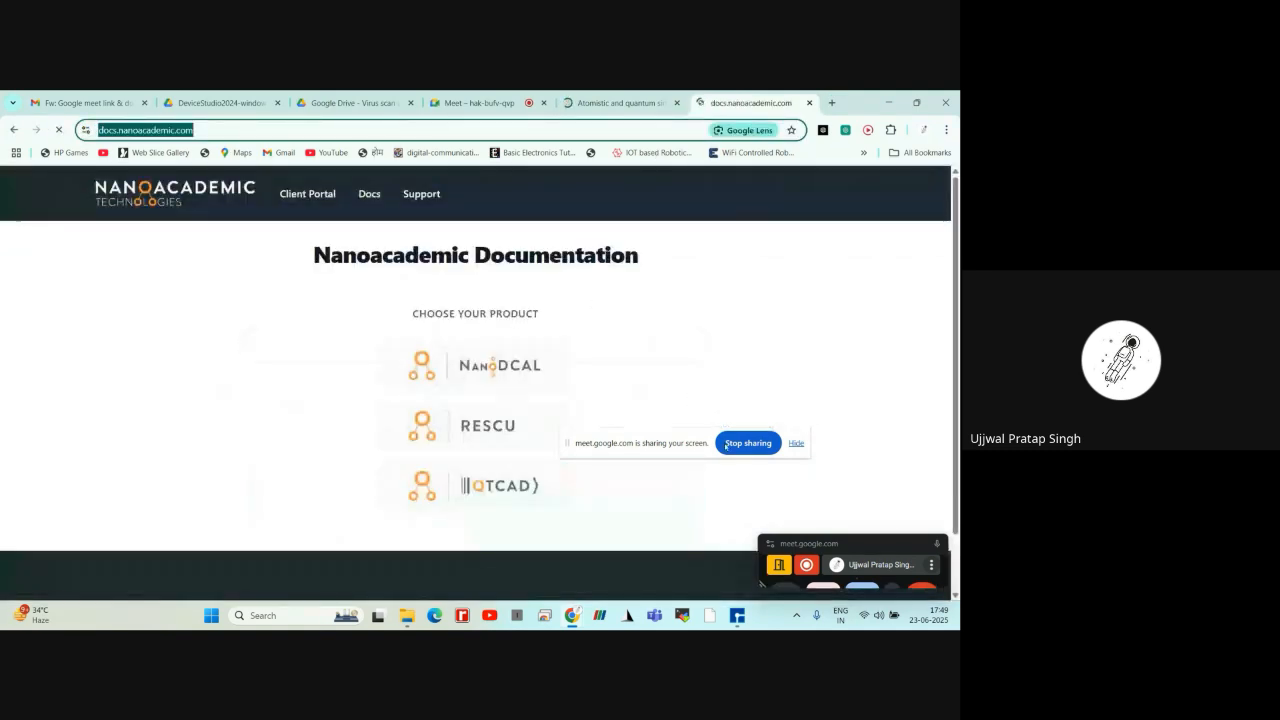
{"action": "left_click", "coordinate": [440, 99]}
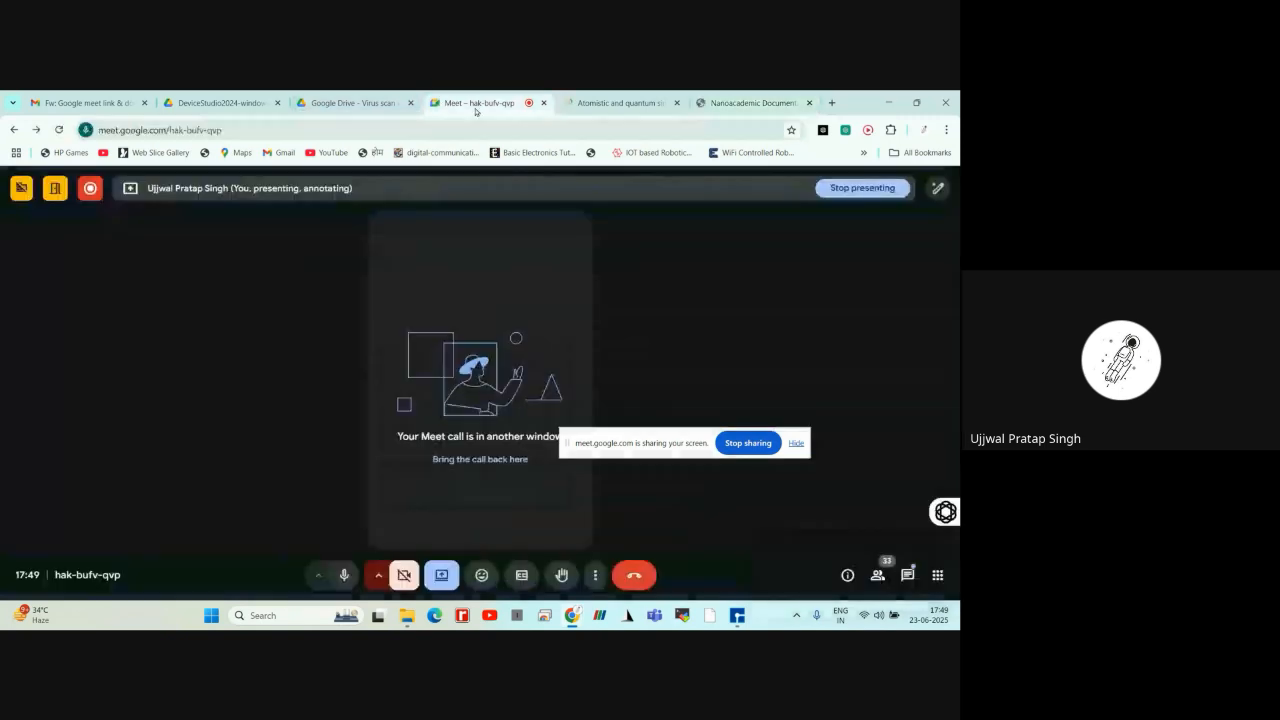
{"action": "left_click", "coordinate": [910, 577]}
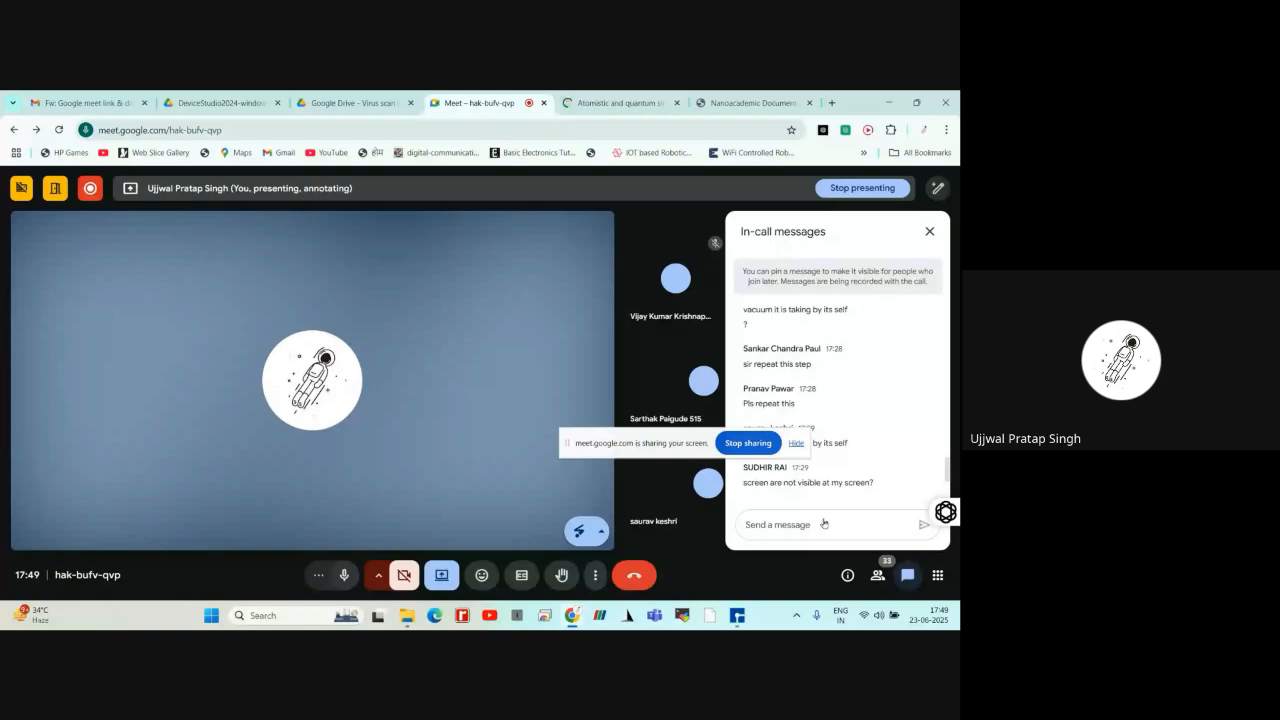
{"action": "key", "text": "Escape"}
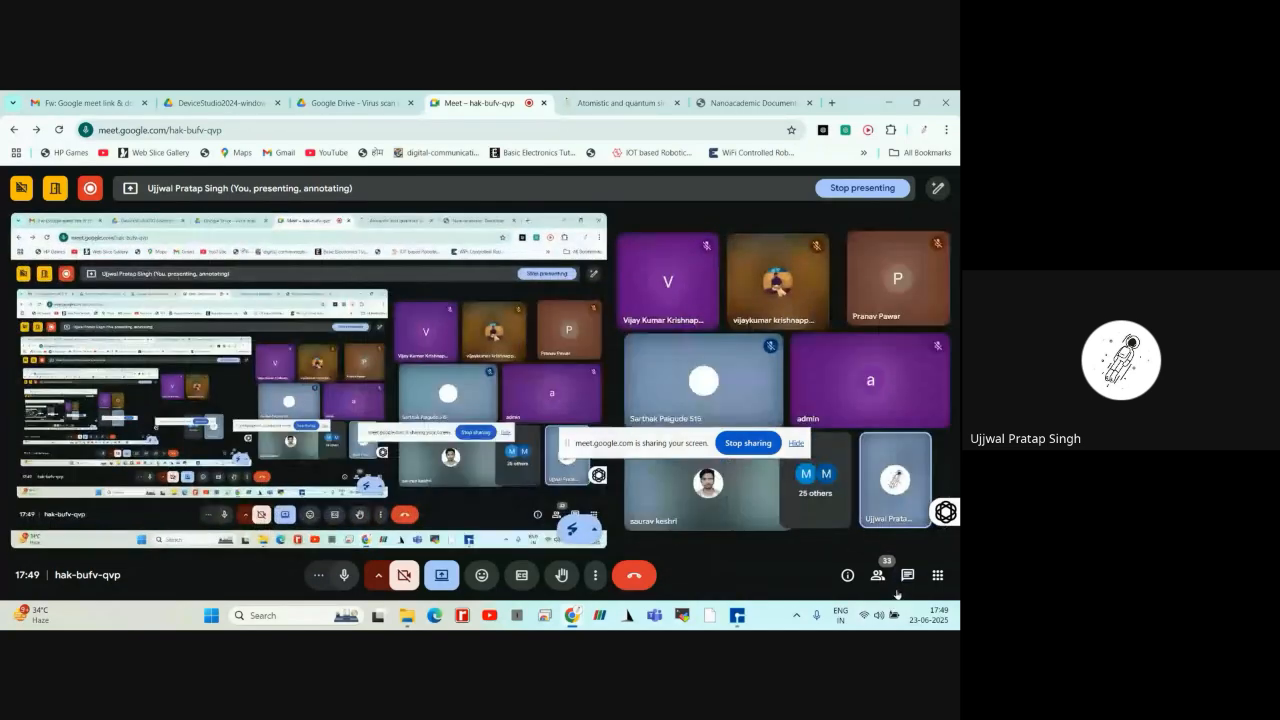
{"action": "left_click", "coordinate": [907, 575]}
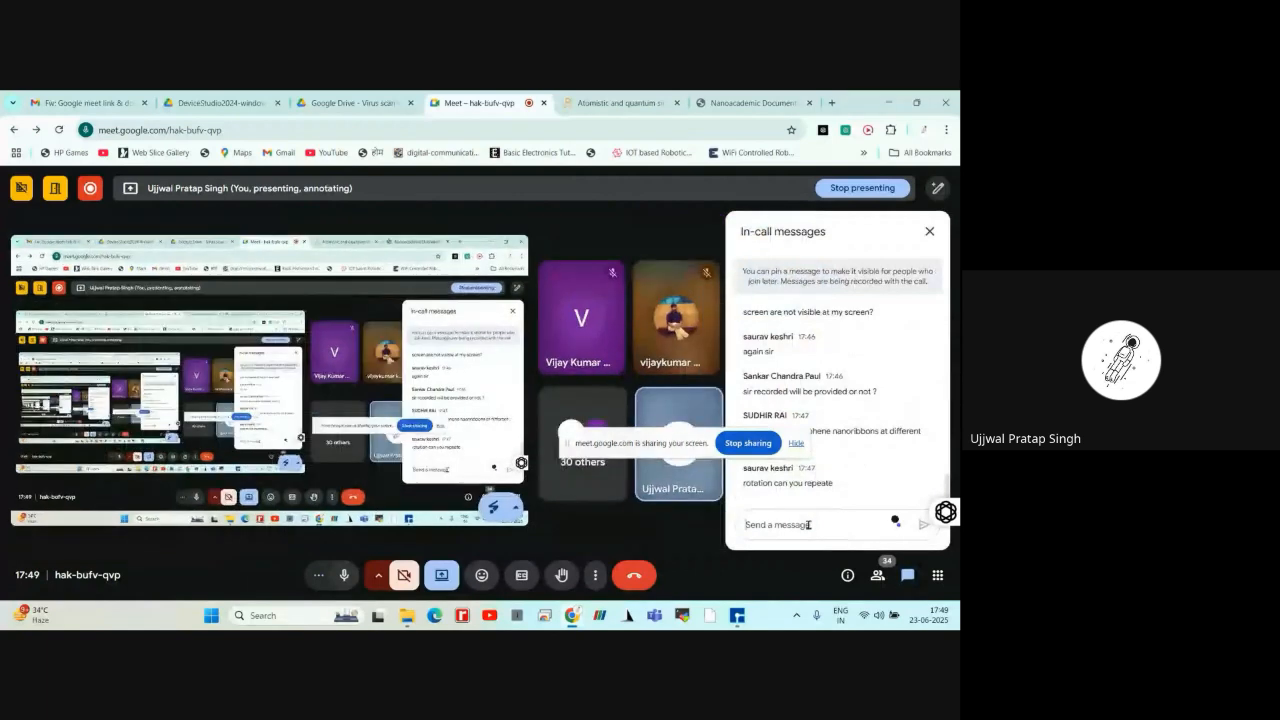
{"action": "key", "text": "ctrl+v"}
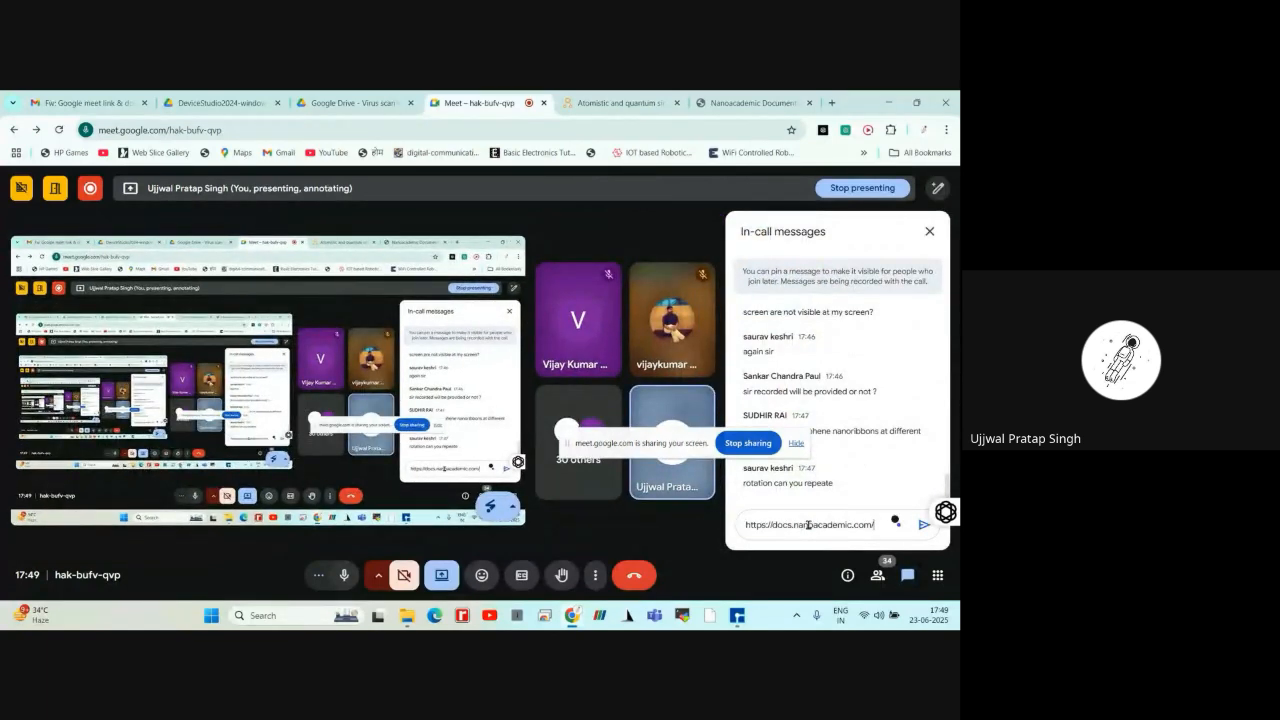
{"action": "key", "text": "Return"}
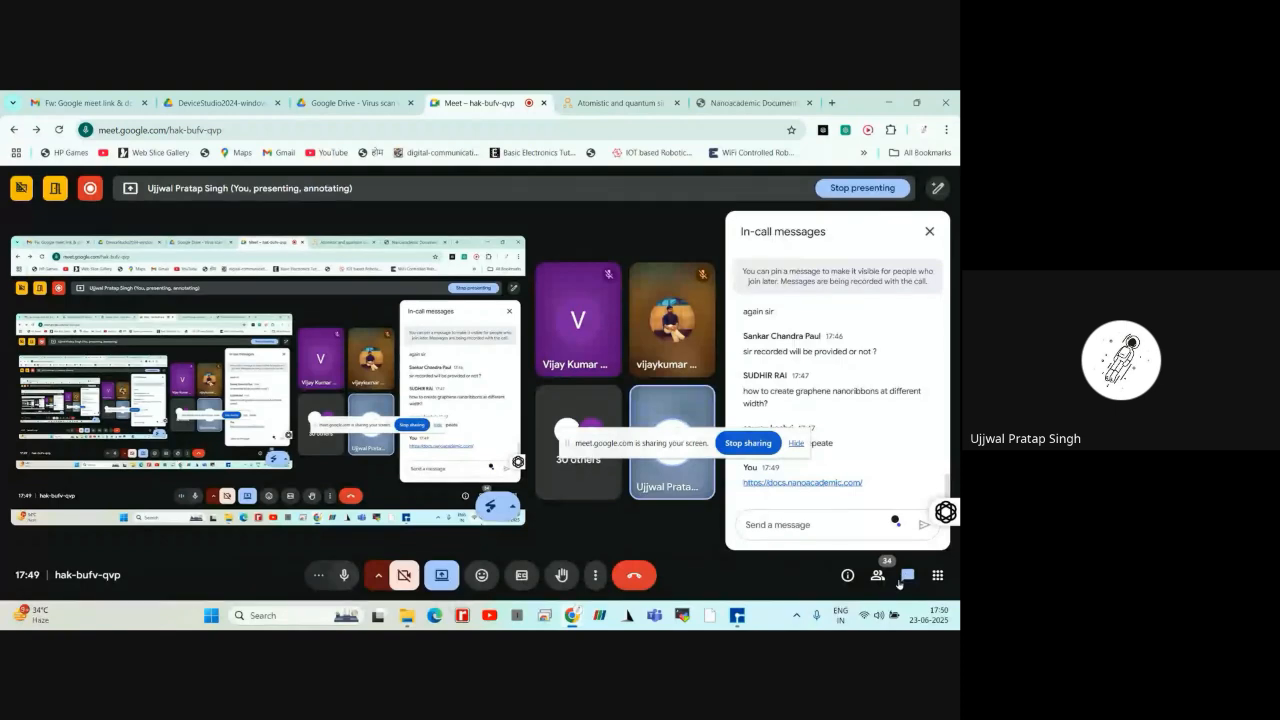
{"action": "left_click", "coordinate": [736, 615]}
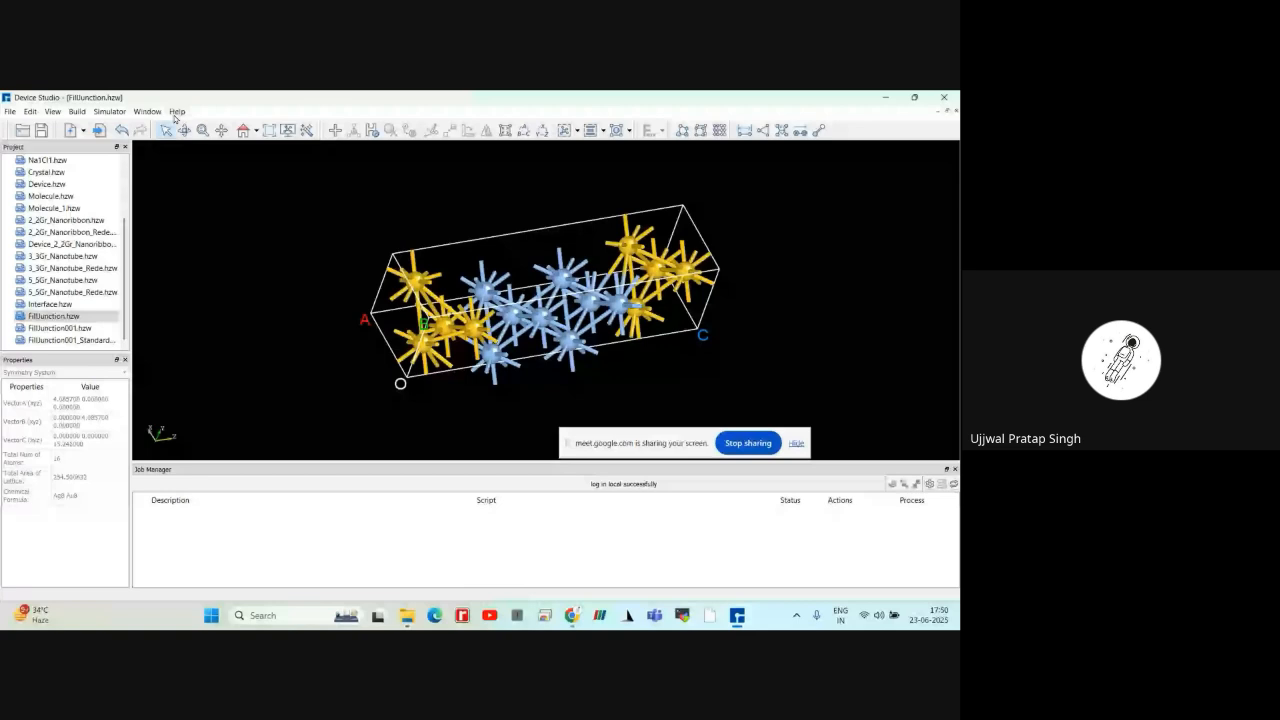
Try to open the Getting Started With Device Studio guide from the program's help
{"action": "left_click", "coordinate": [176, 112]}
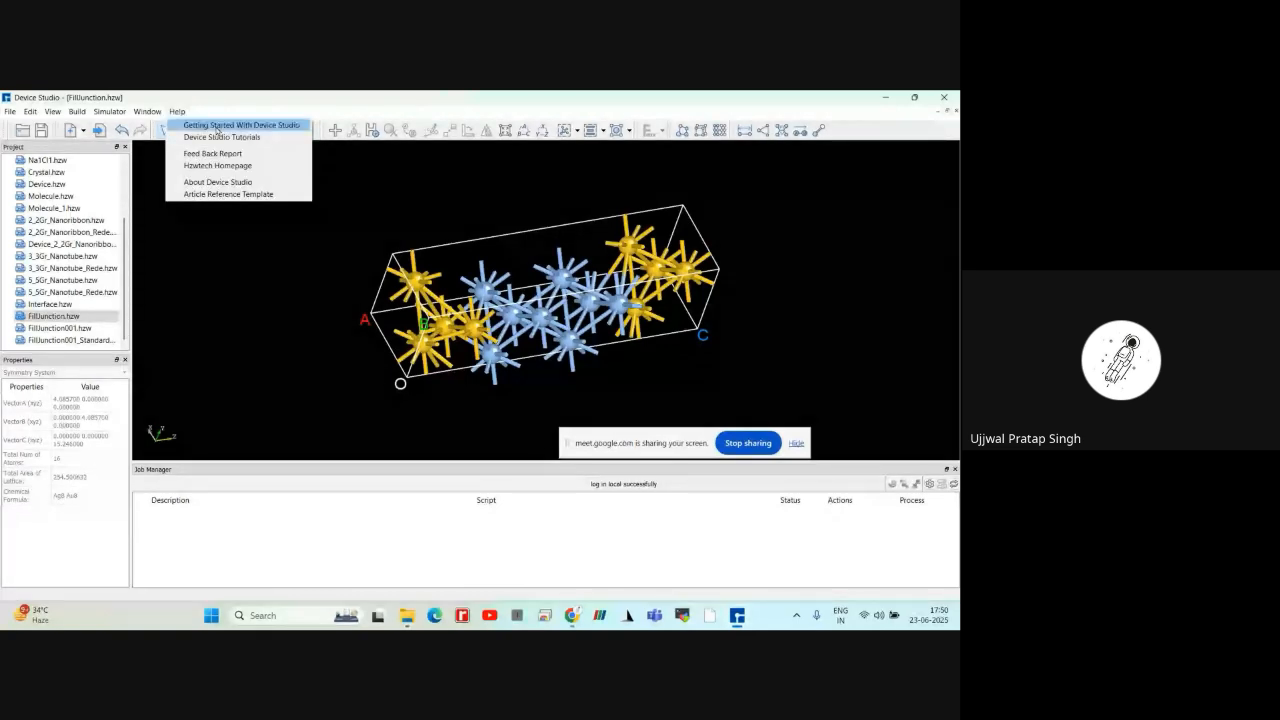
{"action": "left_click", "coordinate": [217, 128]}
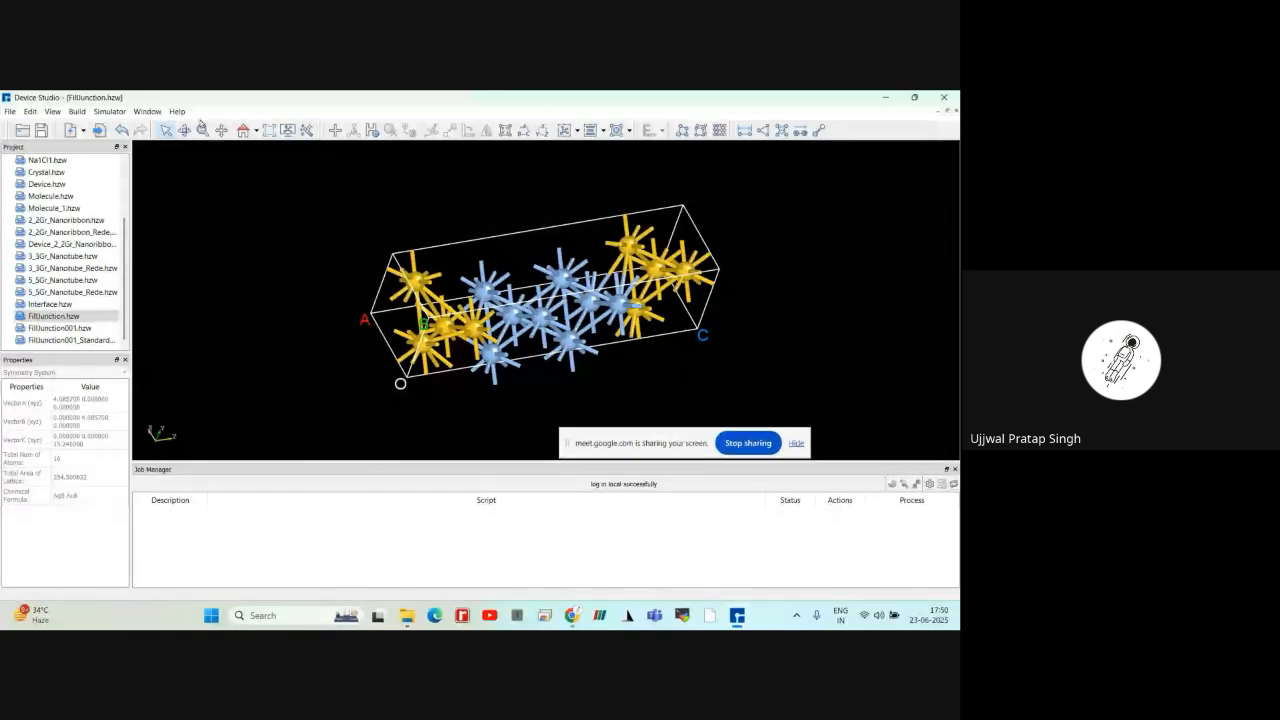
{"action": "left_click", "coordinate": [179, 112]}
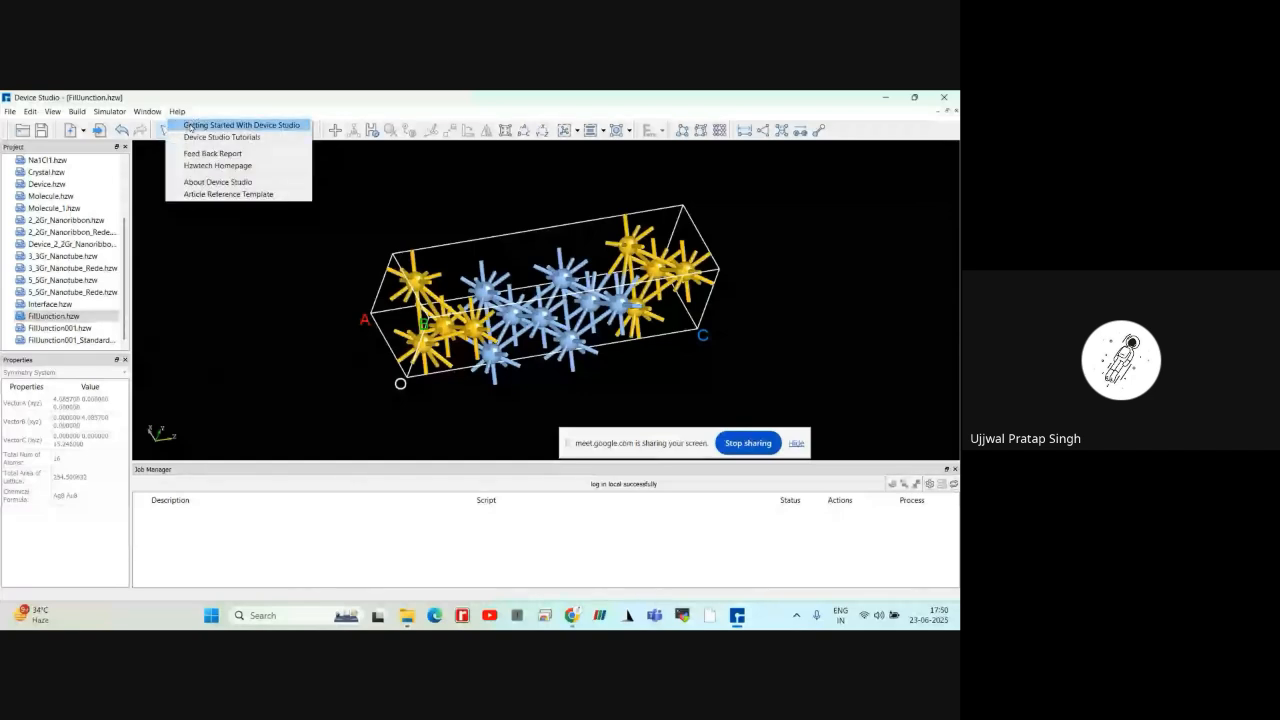
{"action": "left_click", "coordinate": [190, 126]}
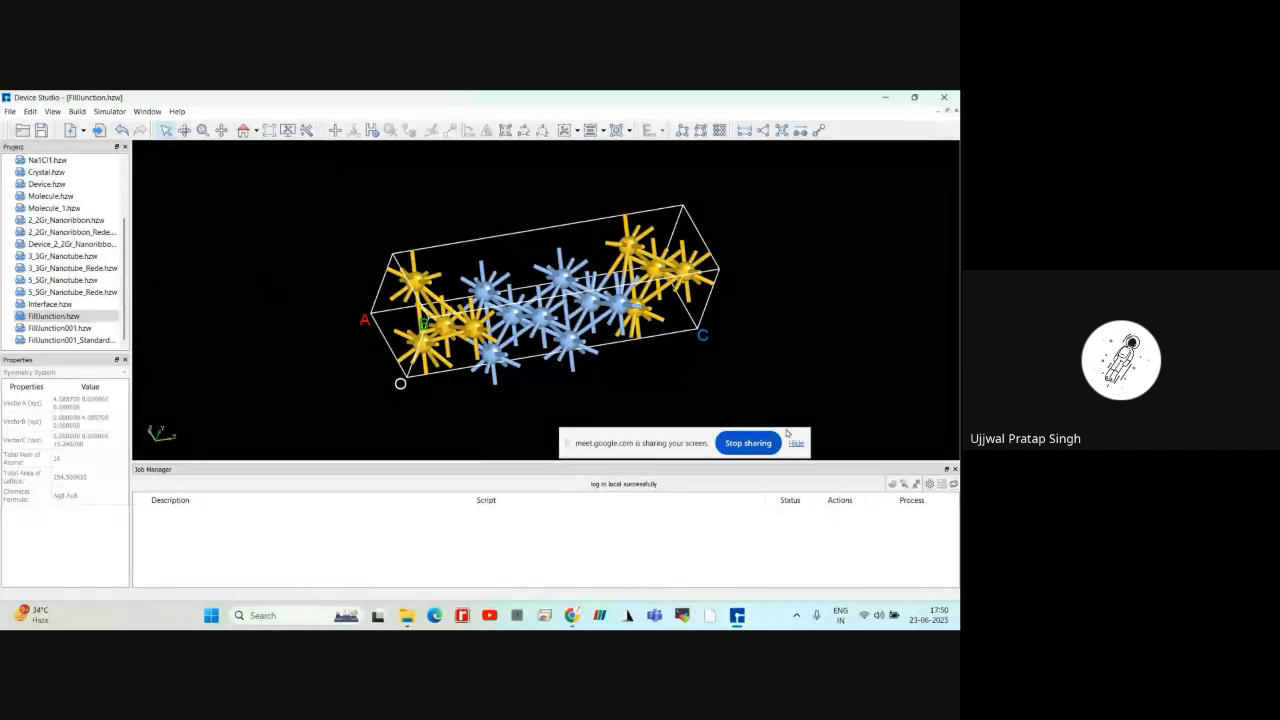
{"action": "left_click", "coordinate": [694, 431]}
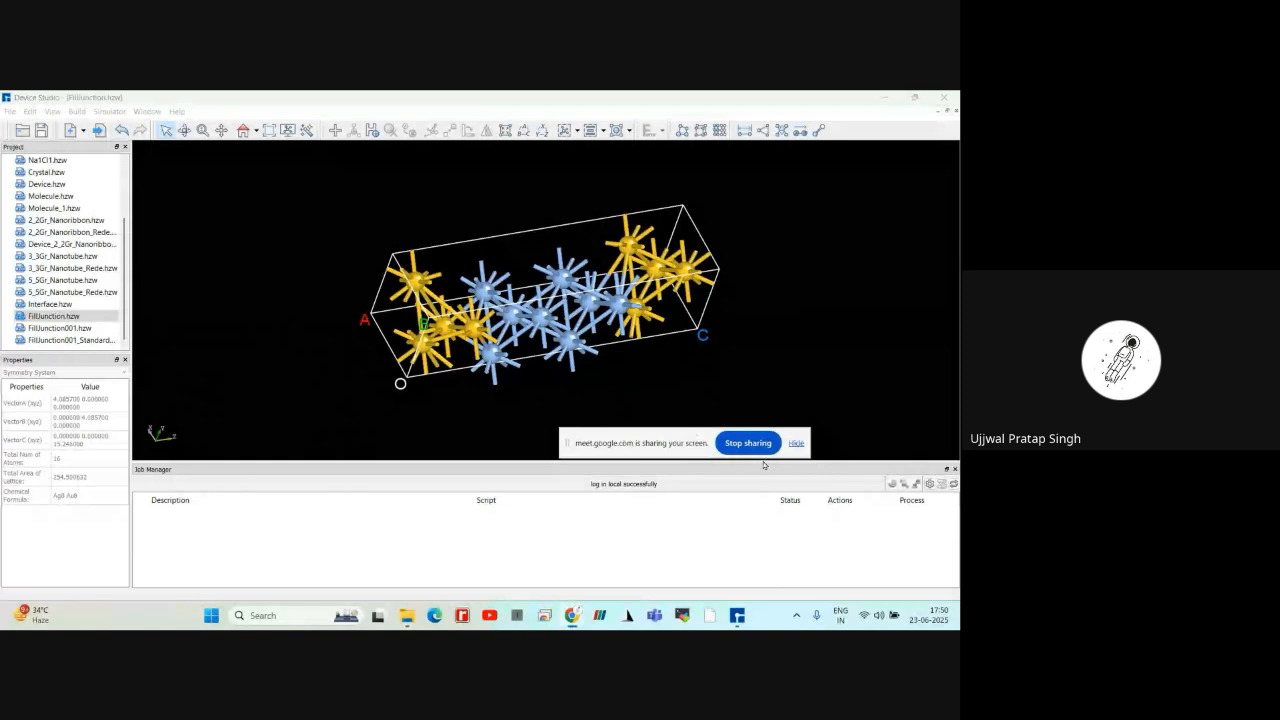
{"action": "scroll", "coordinate": [338, 311], "scroll_direction": "up", "scroll_amount": 1}
{"action": "right_click_drag", "start_coordinate": [338, 311], "coordinate": [620, 423]}
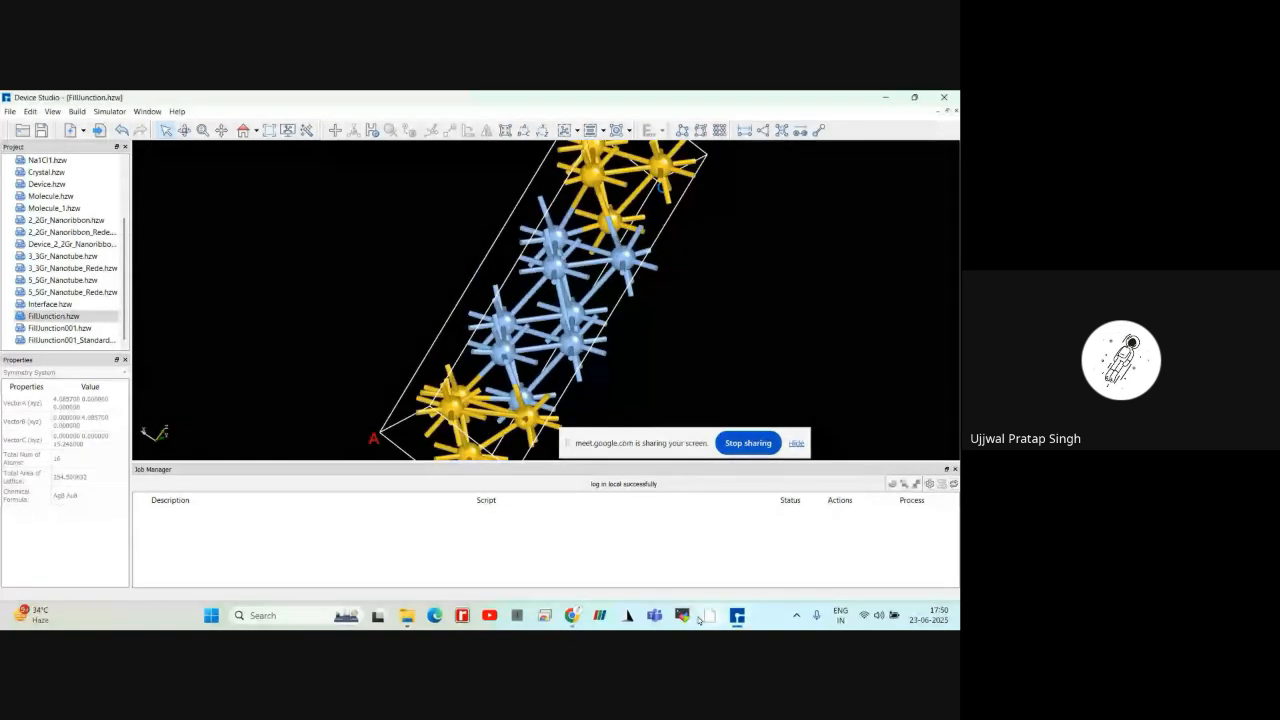
Open the Getting Started With Device Studio guide, allow StartedGuide.html through the security warning, and show the page in English
{"action": "left_click", "coordinate": [177, 111]}
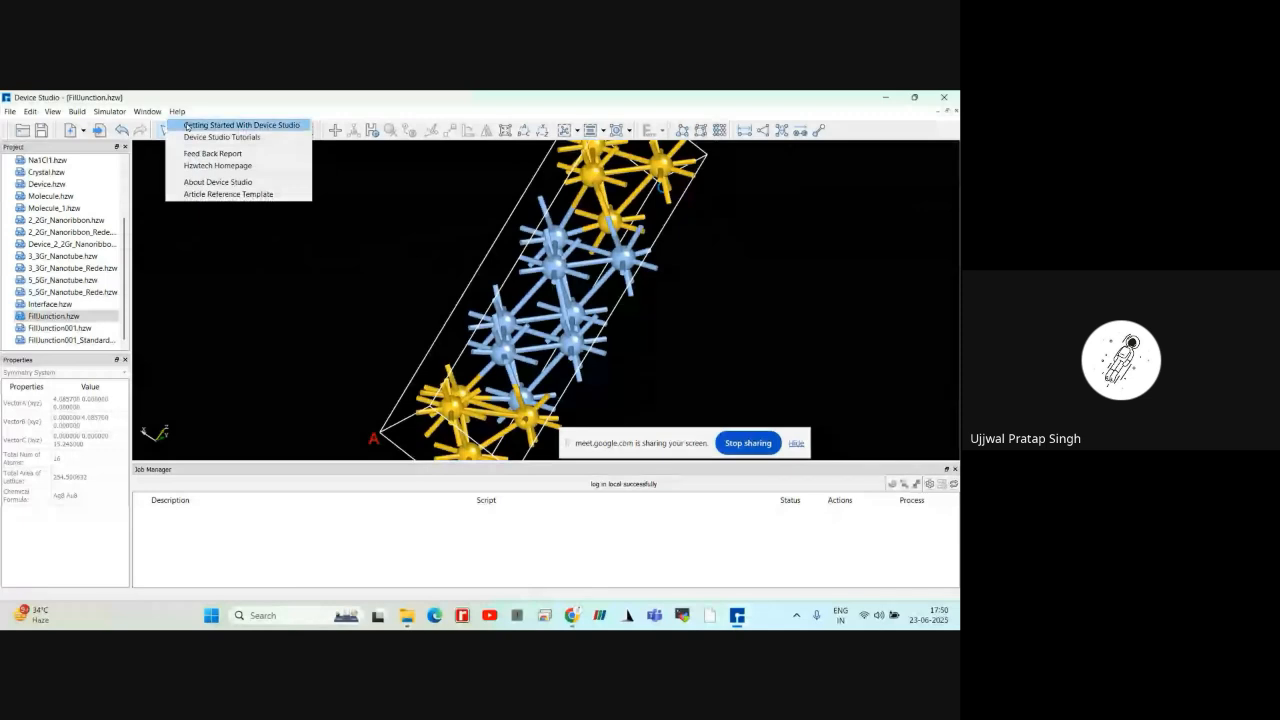
{"action": "left_click", "coordinate": [183, 124]}
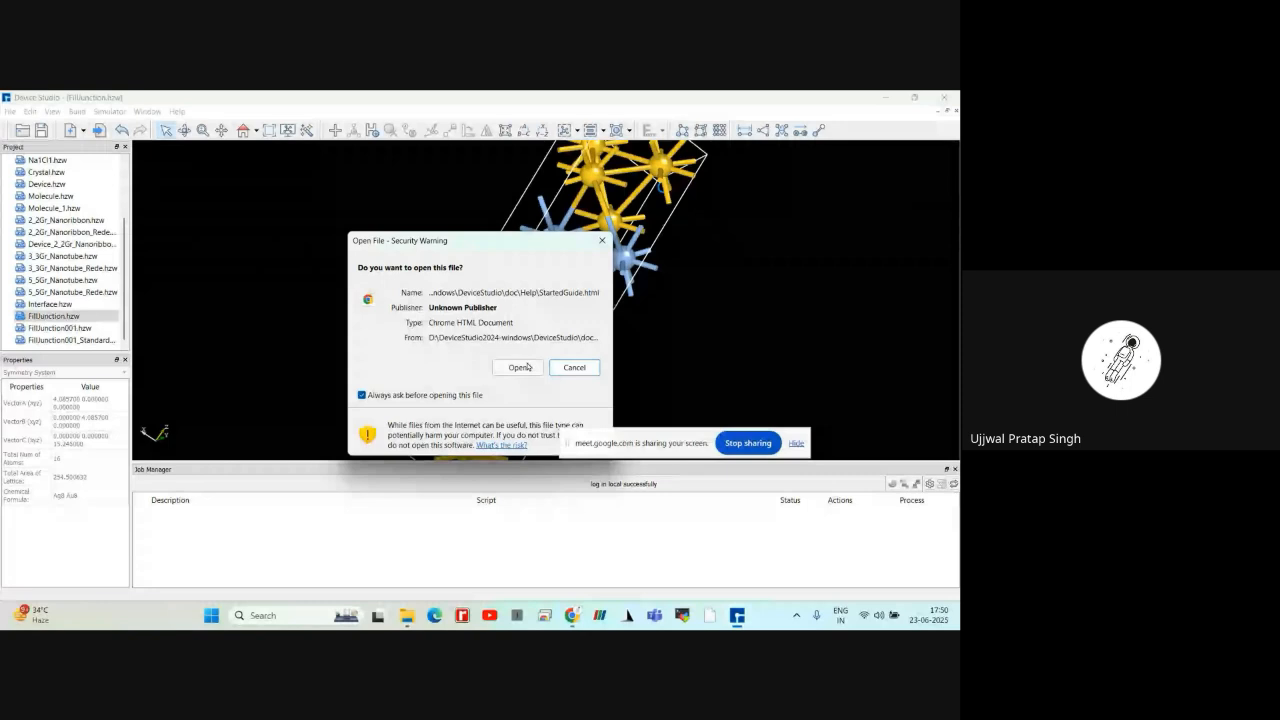
{"action": "left_click", "coordinate": [528, 367]}
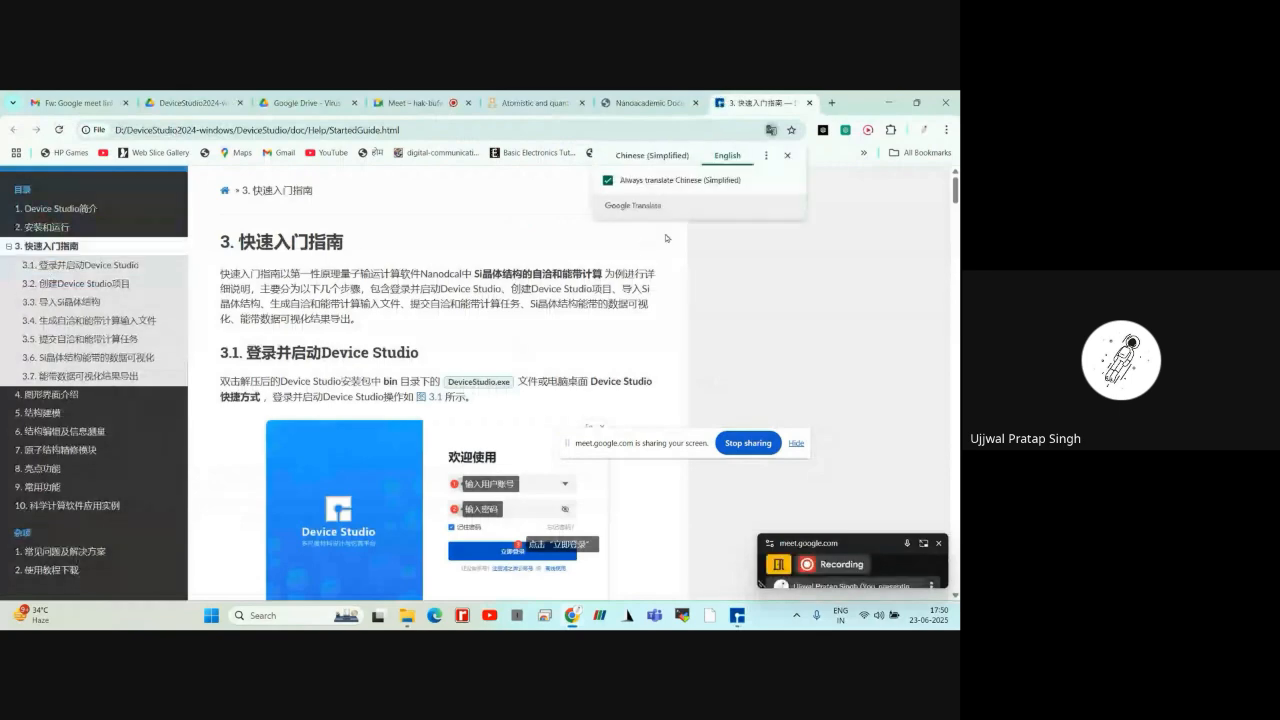
{"action": "left_click", "coordinate": [720, 157]}
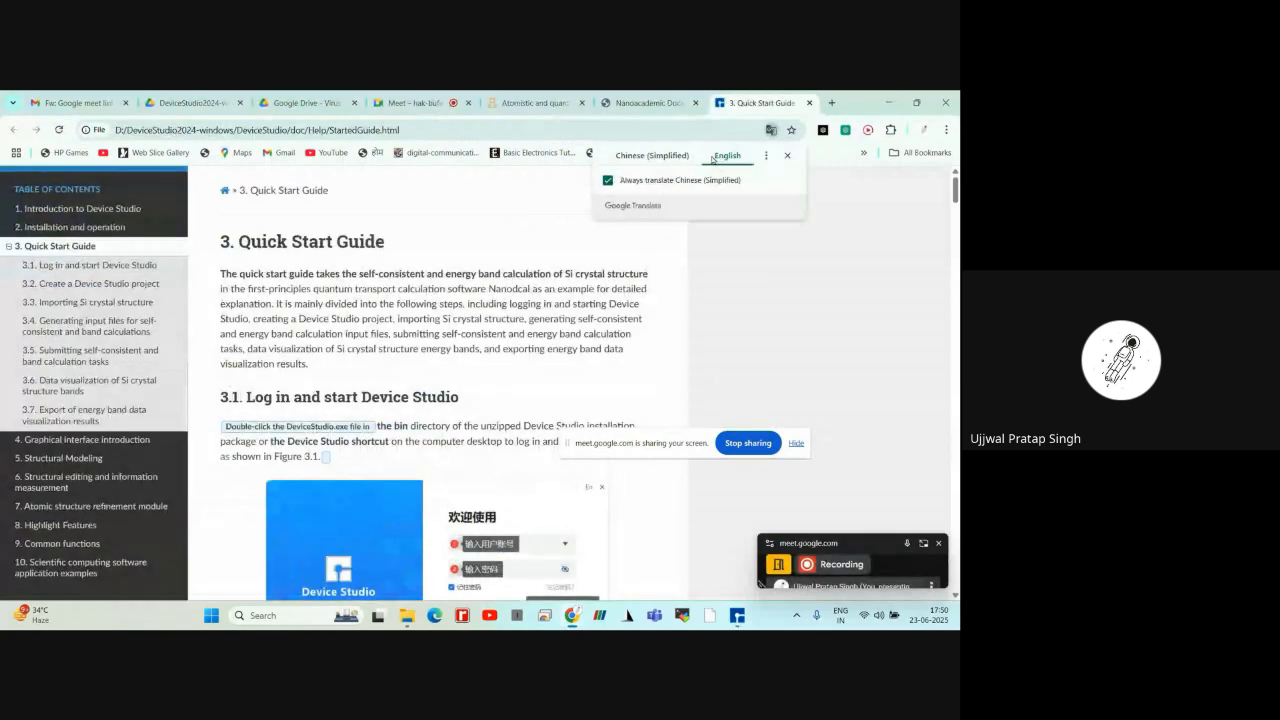
{"action": "left_click", "coordinate": [787, 155]}
Skim the Quick Start Guide through creating and naming a project, and return to the start of the chapter
{"action": "scroll", "coordinate": [342, 352], "scroll_direction": "down", "scroll_amount": 5}
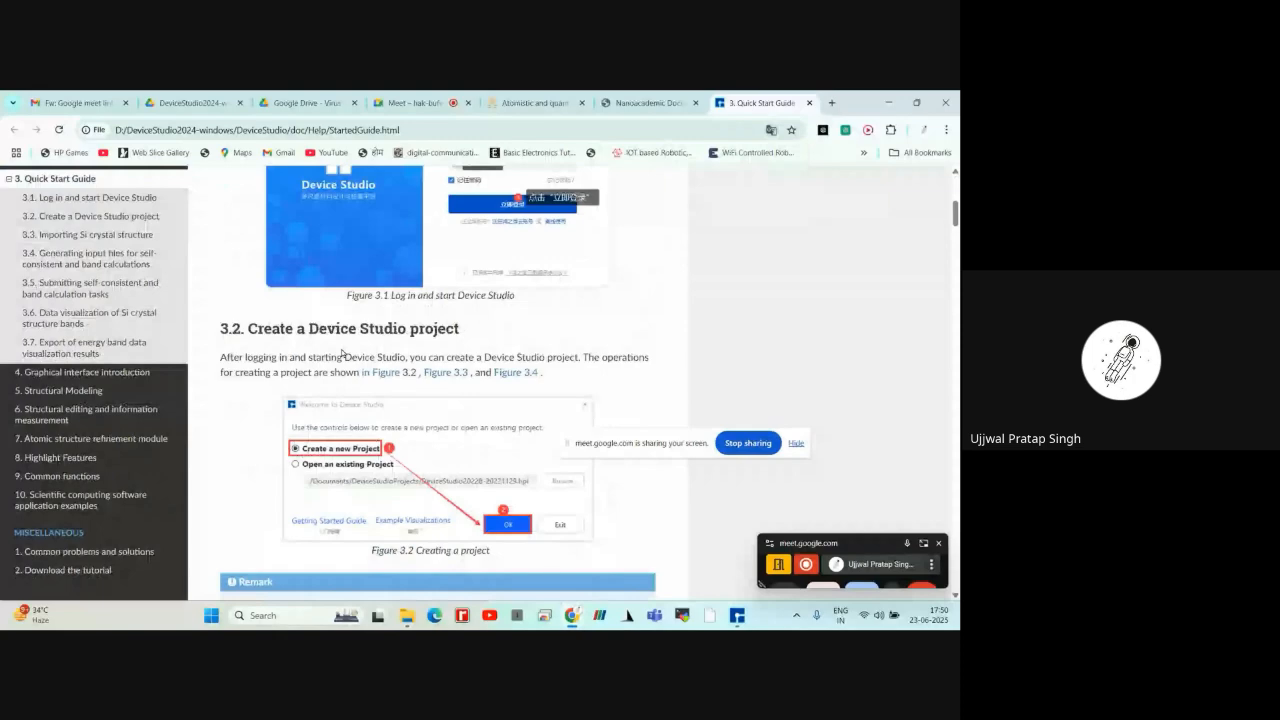
{"action": "scroll", "coordinate": [342, 352], "scroll_direction": "down", "scroll_amount": 4}
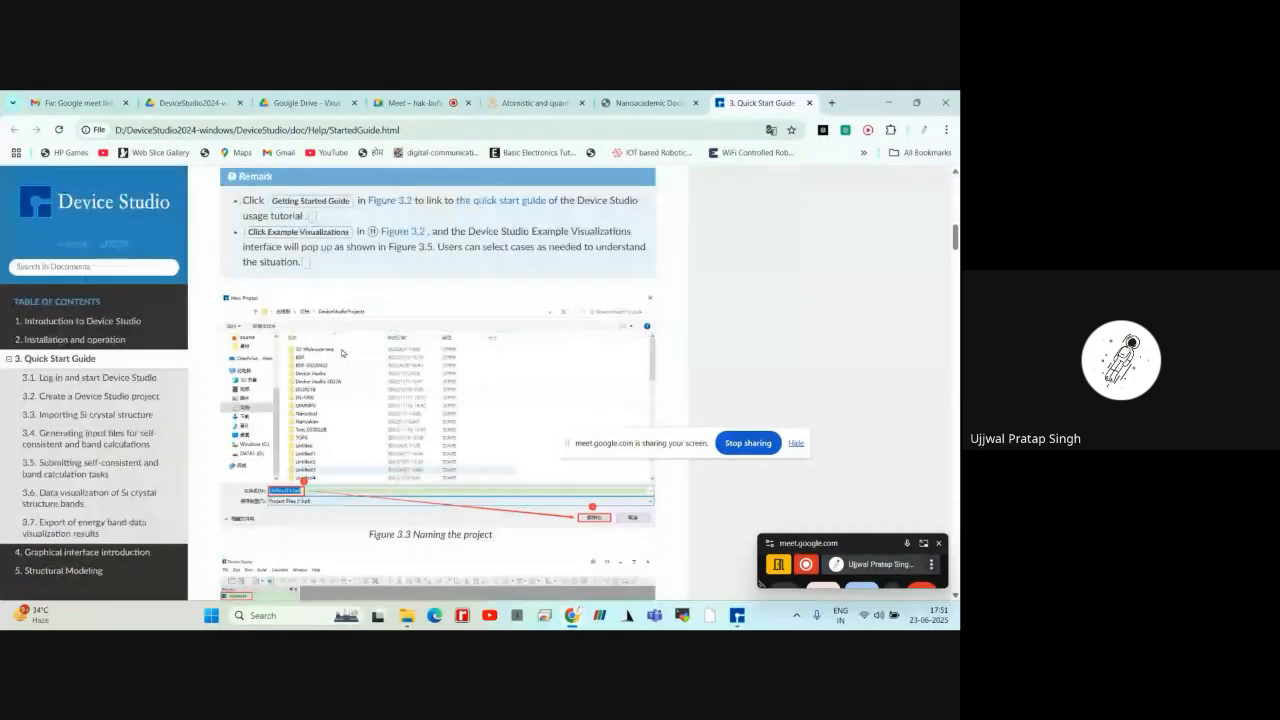
{"action": "left_click", "coordinate": [141, 362]}
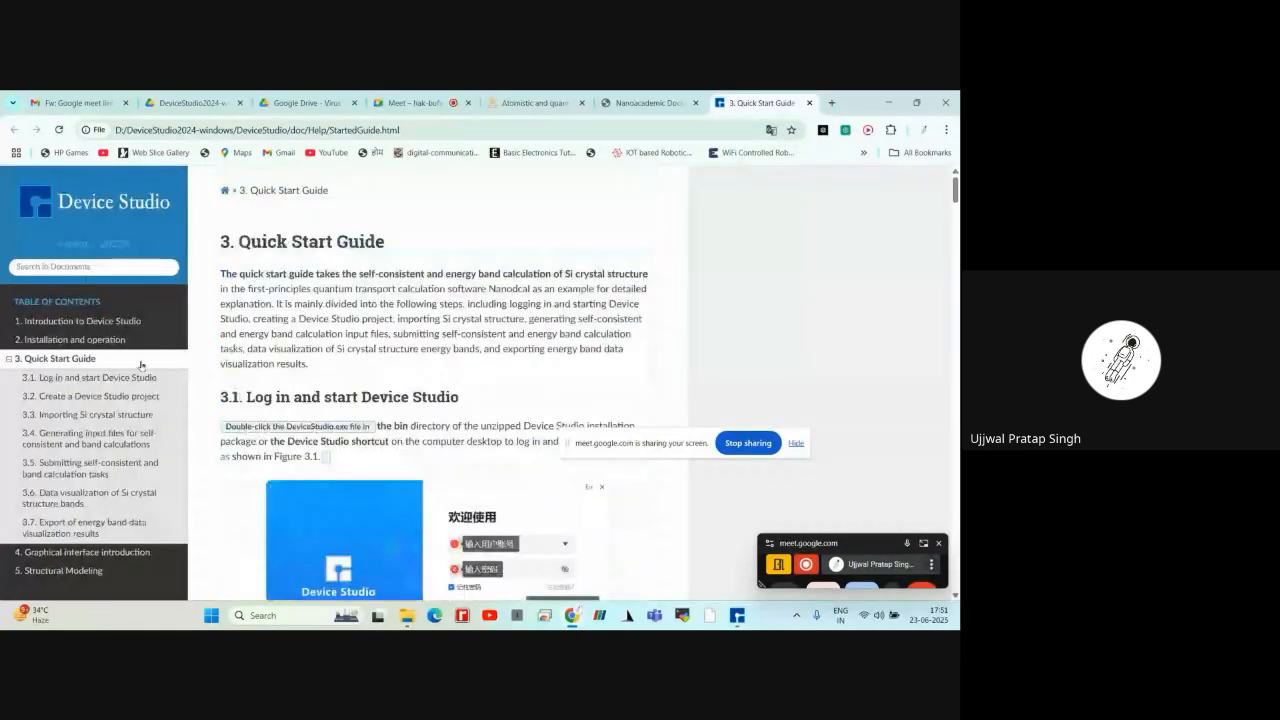
Open the Introduction to Device Studio chapter and review its sections on atomic structure refinement, the material database and modeling capabilities
{"action": "left_click", "coordinate": [80, 321]}
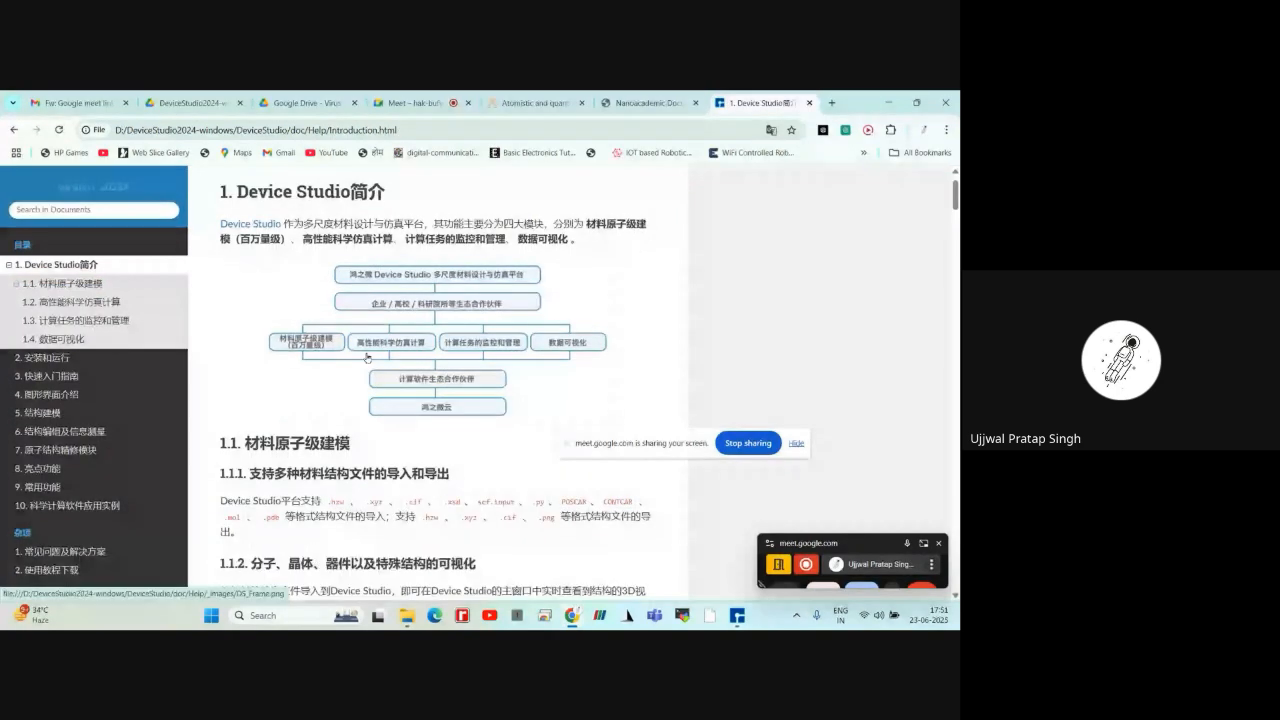
{"action": "scroll", "coordinate": [367, 357], "scroll_direction": "down", "scroll_amount": 5}
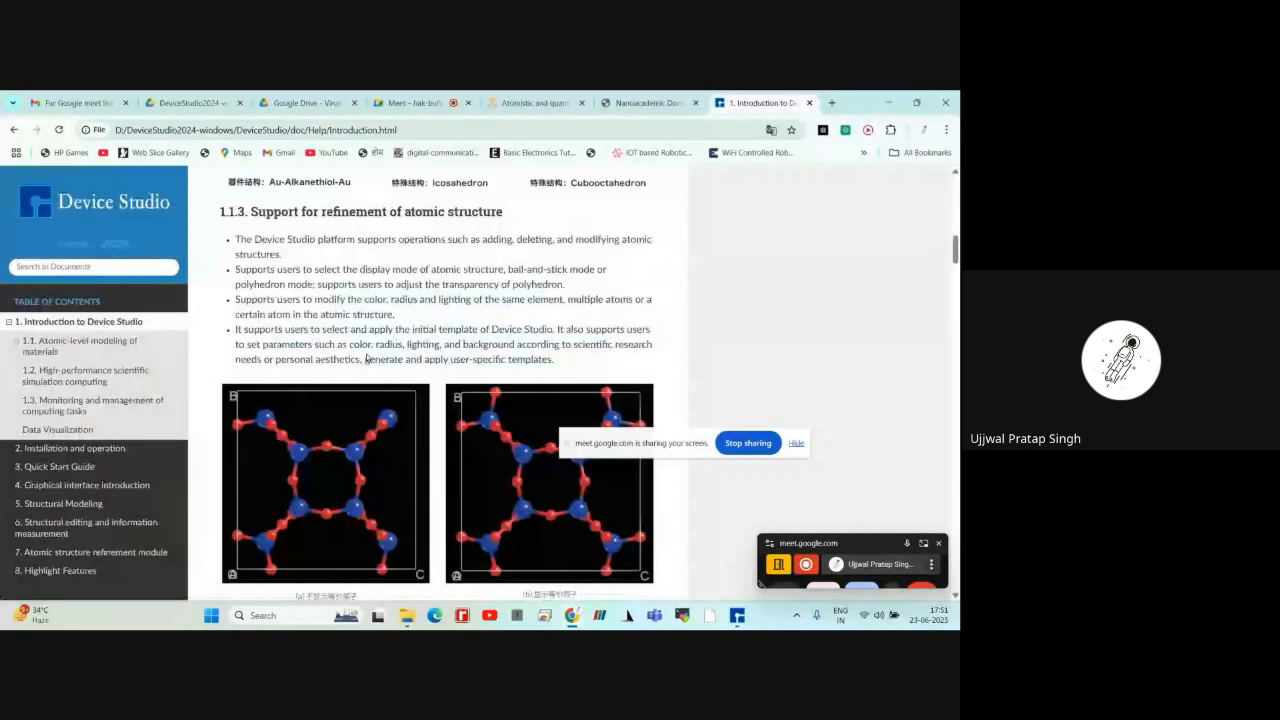
{"action": "scroll", "coordinate": [367, 357], "scroll_direction": "down", "scroll_amount": 5}
{"action": "scroll", "coordinate": [367, 357], "scroll_direction": "down", "scroll_amount": 5}
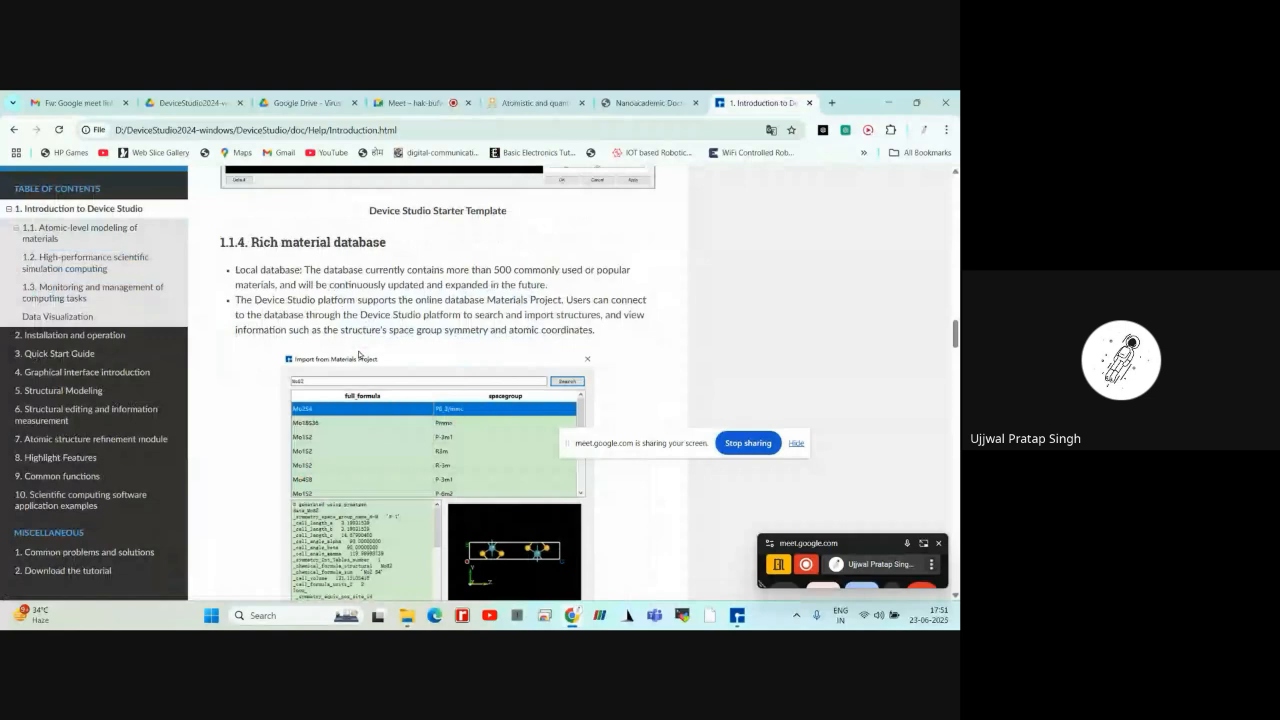
{"action": "scroll", "coordinate": [356, 330], "scroll_direction": "down", "scroll_amount": 1}
{"action": "scroll", "coordinate": [353, 300], "scroll_direction": "down", "scroll_amount": 5}
{"action": "scroll", "coordinate": [353, 300], "scroll_direction": "up", "scroll_amount": 2}
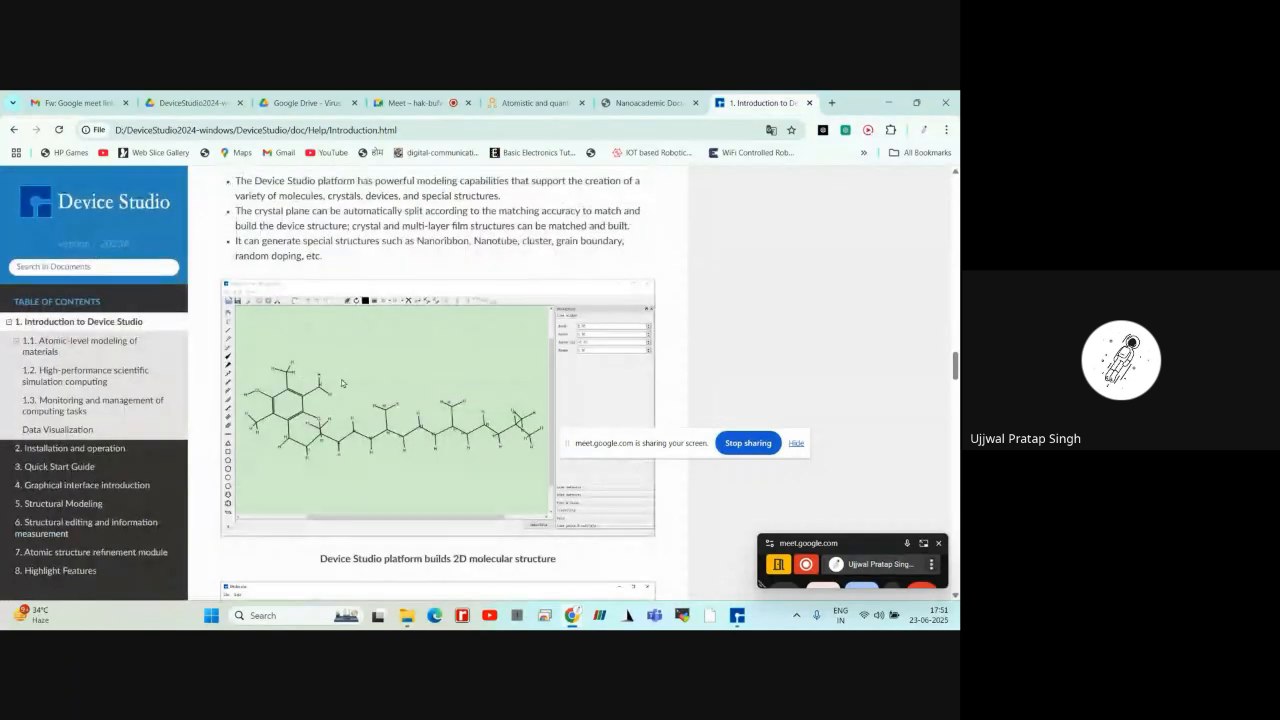
Examine the introduction's examples of building 2D and 3D molecules, crystals and device structures, and converting between structure types
{"action": "scroll", "coordinate": [344, 383], "scroll_direction": "down", "scroll_amount": 1}
{"action": "scroll", "coordinate": [418, 410], "scroll_direction": "down", "scroll_amount": 5}
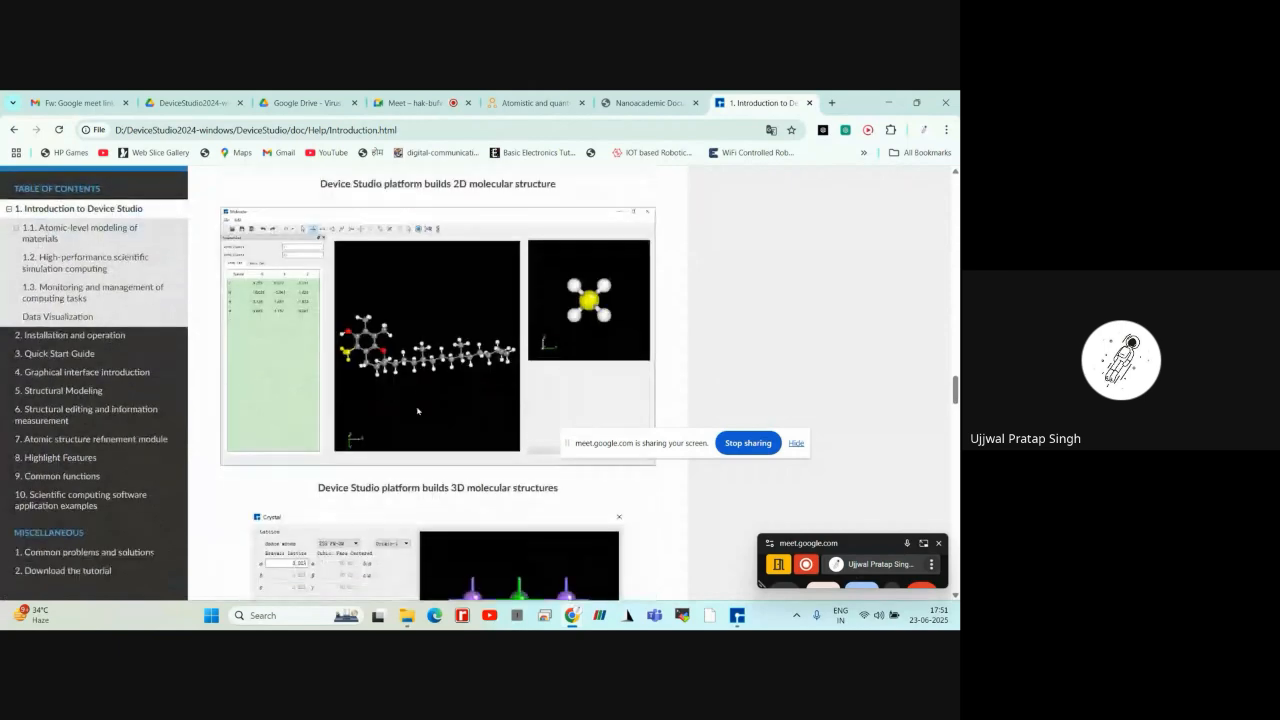
{"action": "scroll", "coordinate": [435, 389], "scroll_direction": "down", "scroll_amount": 2}
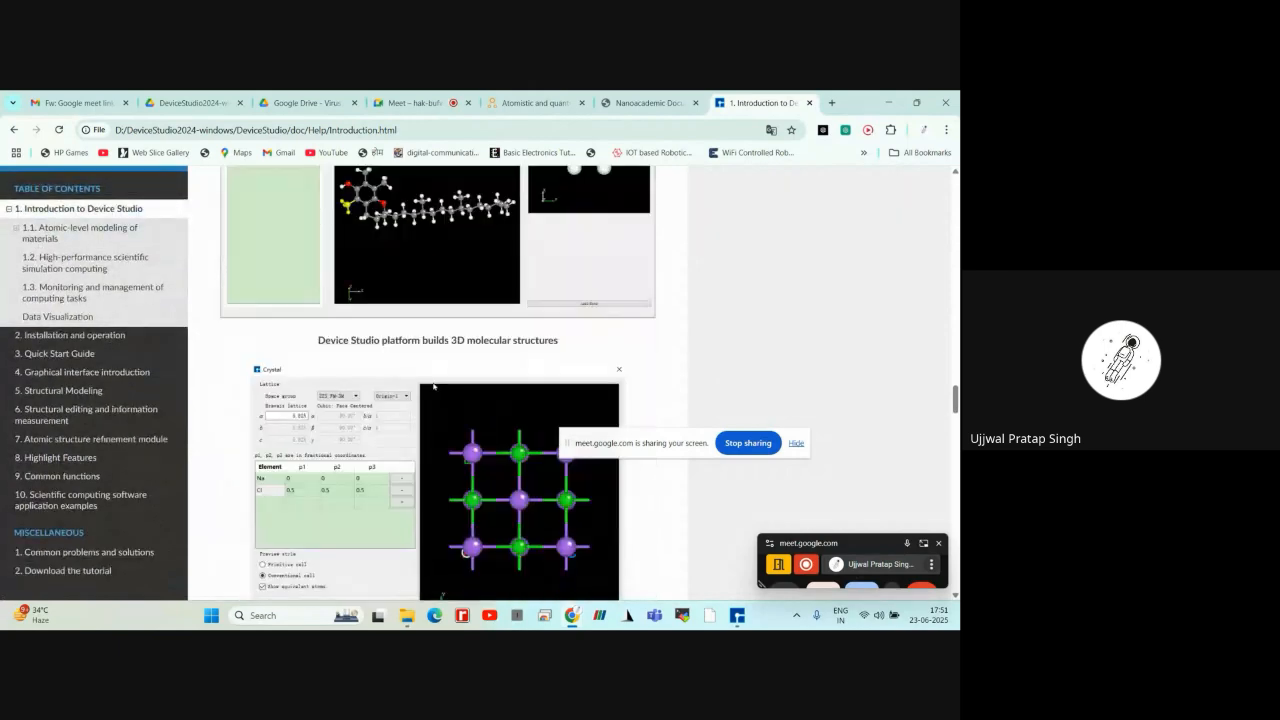
{"action": "scroll", "coordinate": [433, 386], "scroll_direction": "down", "scroll_amount": 9}
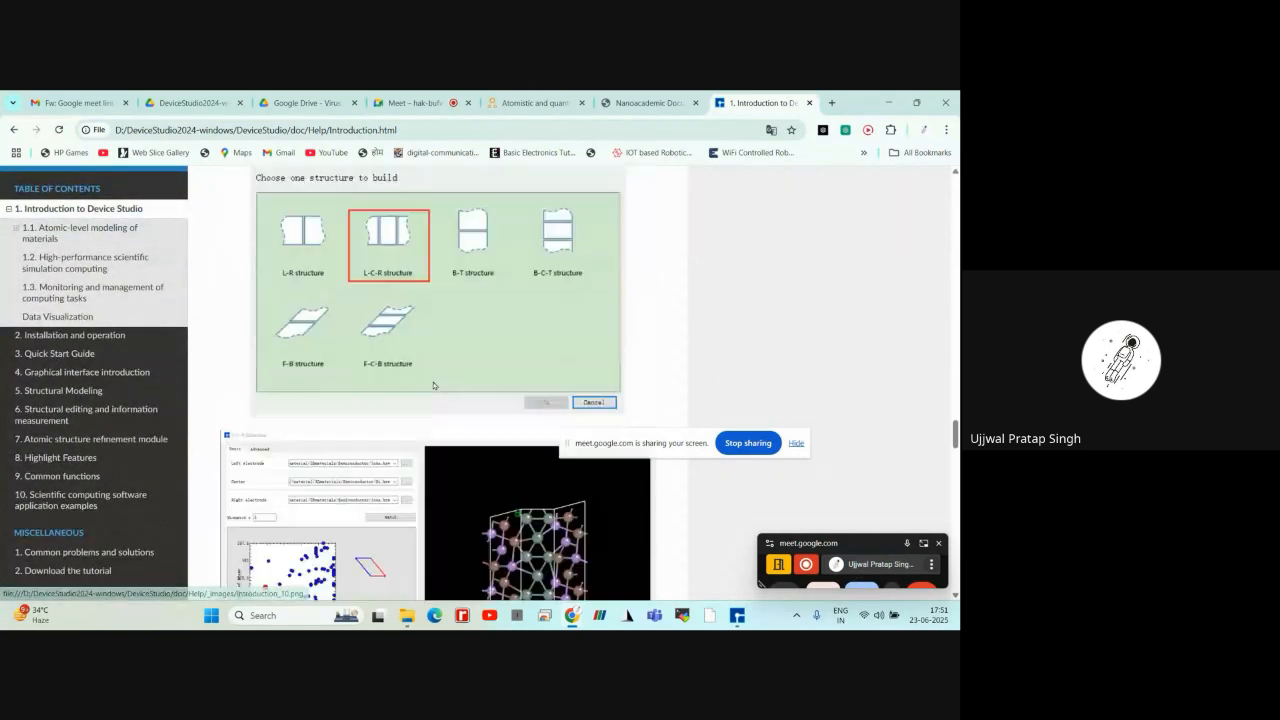
{"action": "scroll", "coordinate": [357, 326], "scroll_direction": "up", "scroll_amount": 3}
{"action": "scroll", "coordinate": [403, 358], "scroll_direction": "down", "scroll_amount": 5}
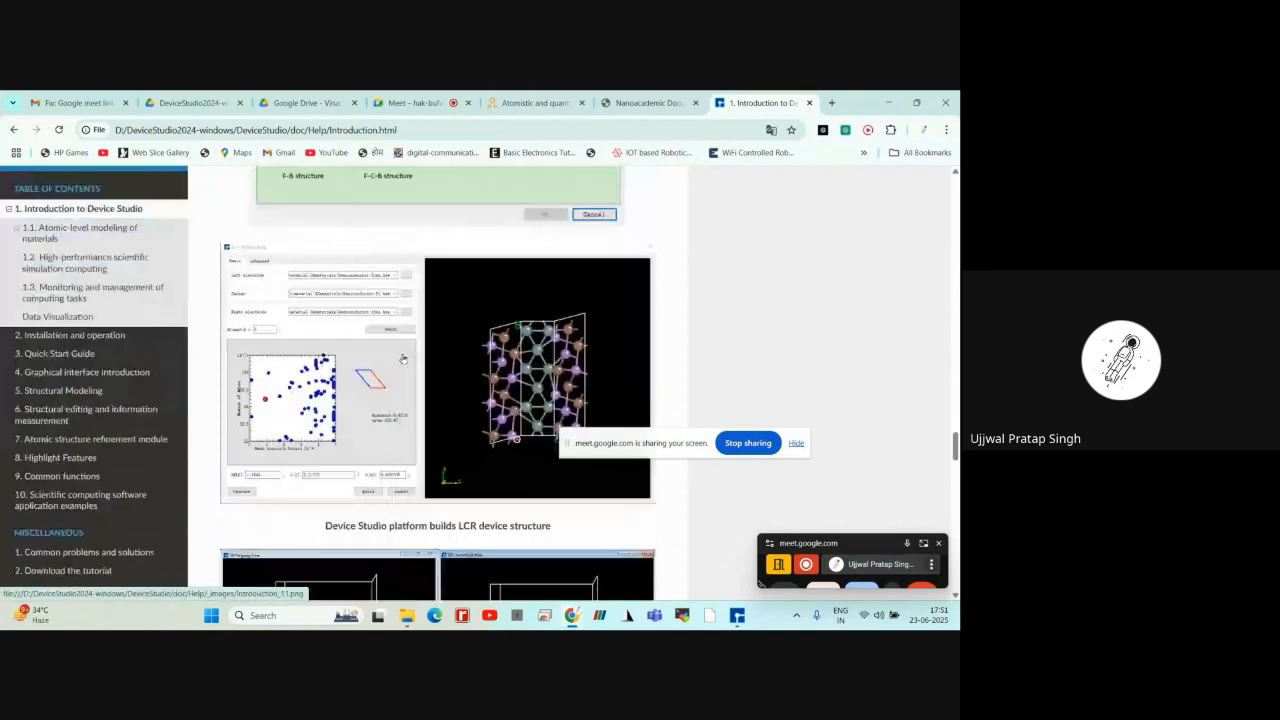
{"action": "scroll", "coordinate": [403, 358], "scroll_direction": "down", "scroll_amount": 5}
{"action": "scroll", "coordinate": [403, 358], "scroll_direction": "down", "scroll_amount": 2}
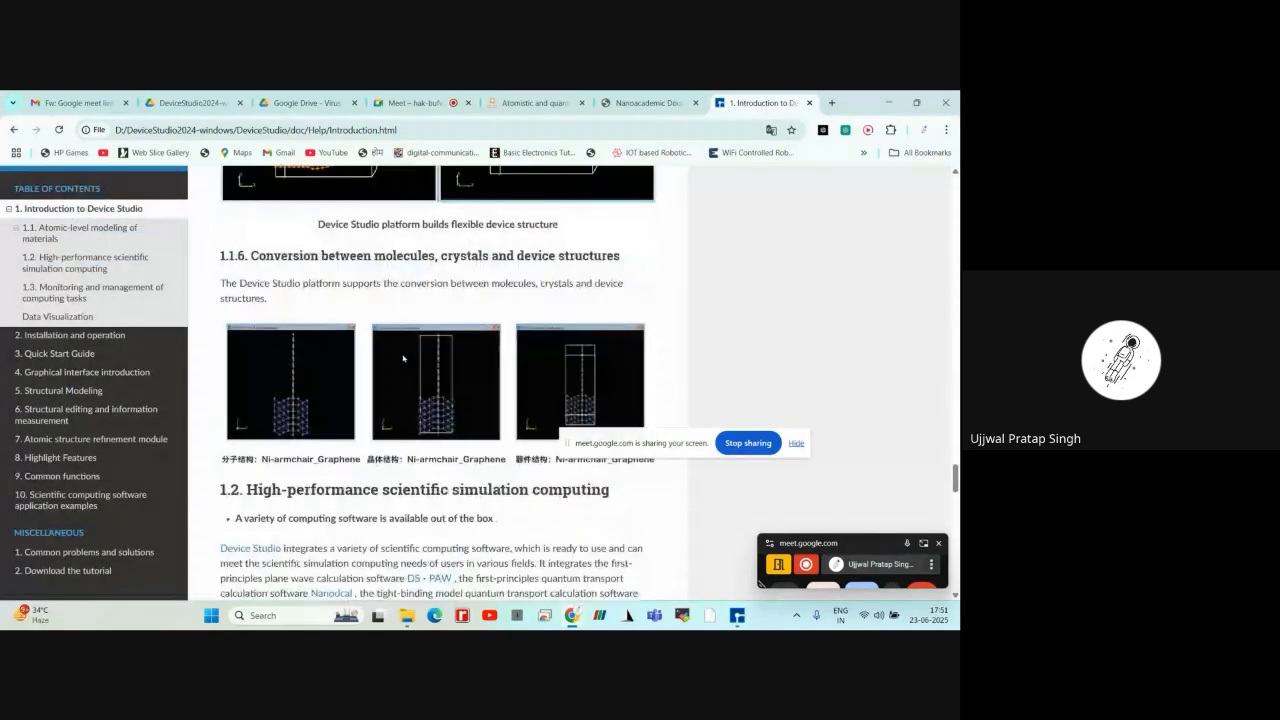
Review the sections on high-performance scientific simulation computing and computing task management, and return to Device Studio
{"action": "scroll", "coordinate": [403, 358], "scroll_direction": "down", "scroll_amount": 3}
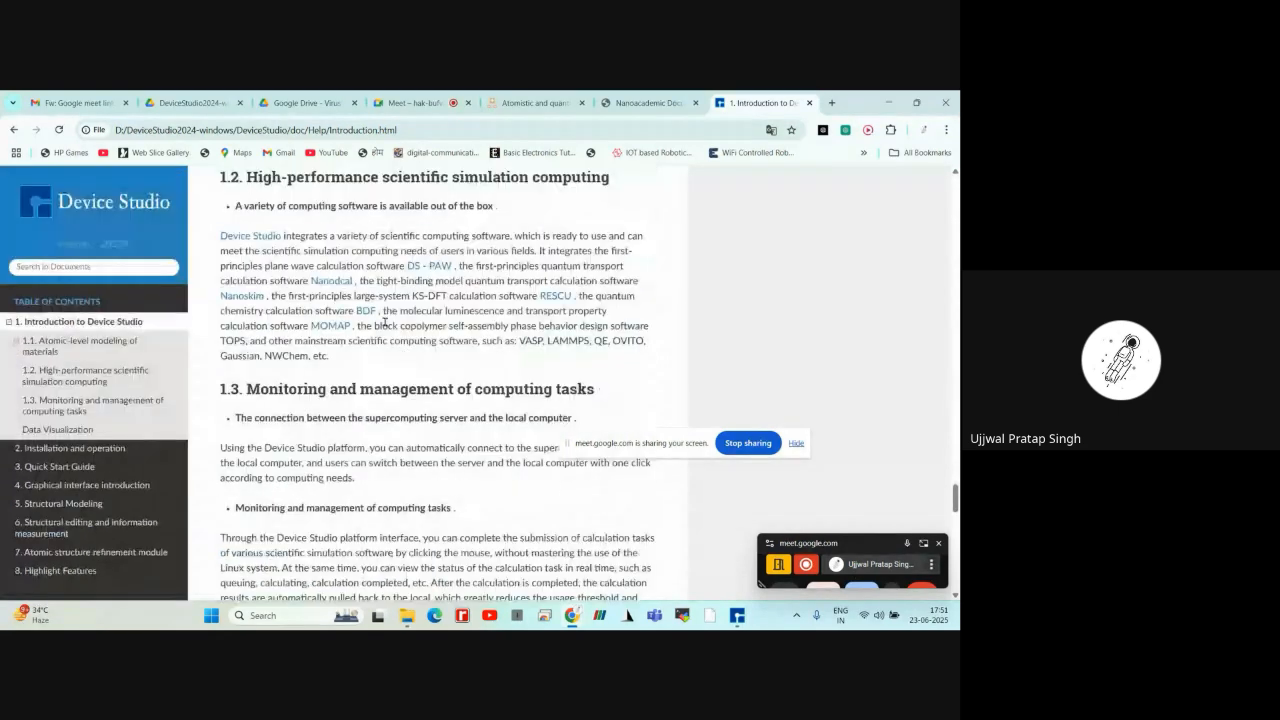
{"action": "scroll", "coordinate": [386, 360], "scroll_direction": "down", "scroll_amount": 1}
{"action": "scroll", "coordinate": [386, 360], "scroll_direction": "down", "scroll_amount": 2}
{"action": "left_click", "coordinate": [741, 616]}
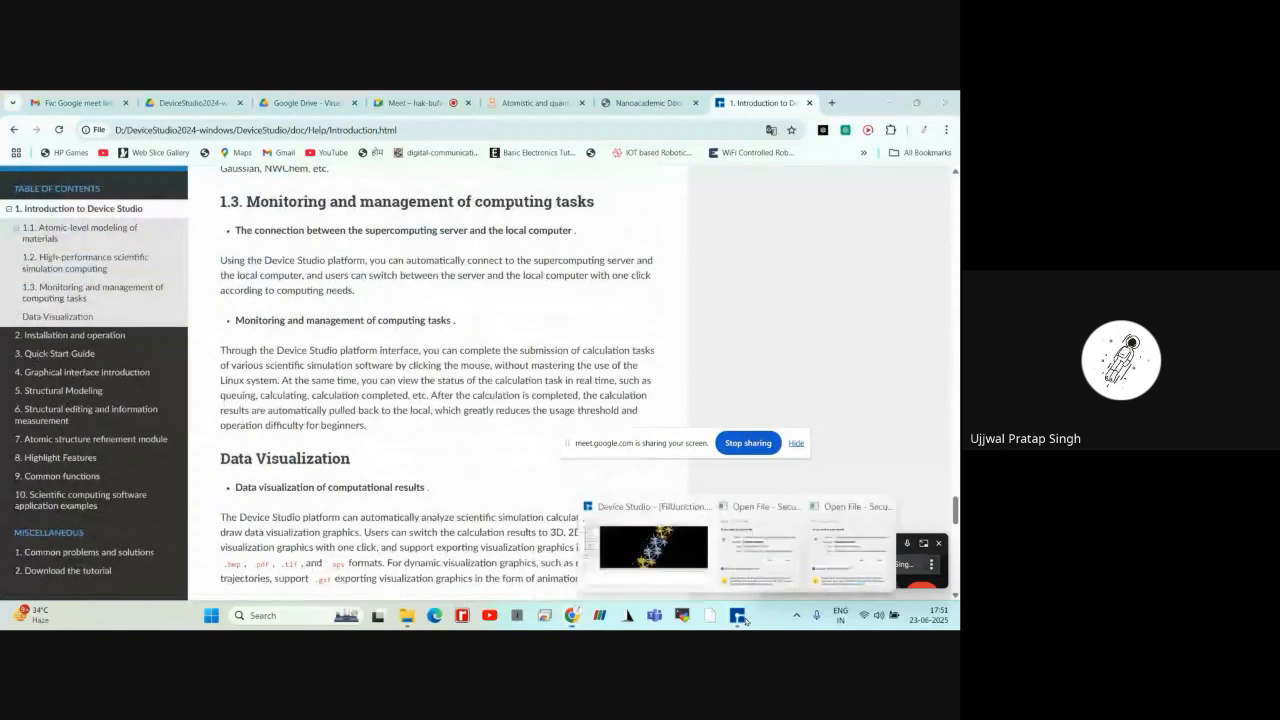
{"action": "left_click", "coordinate": [647, 548]}
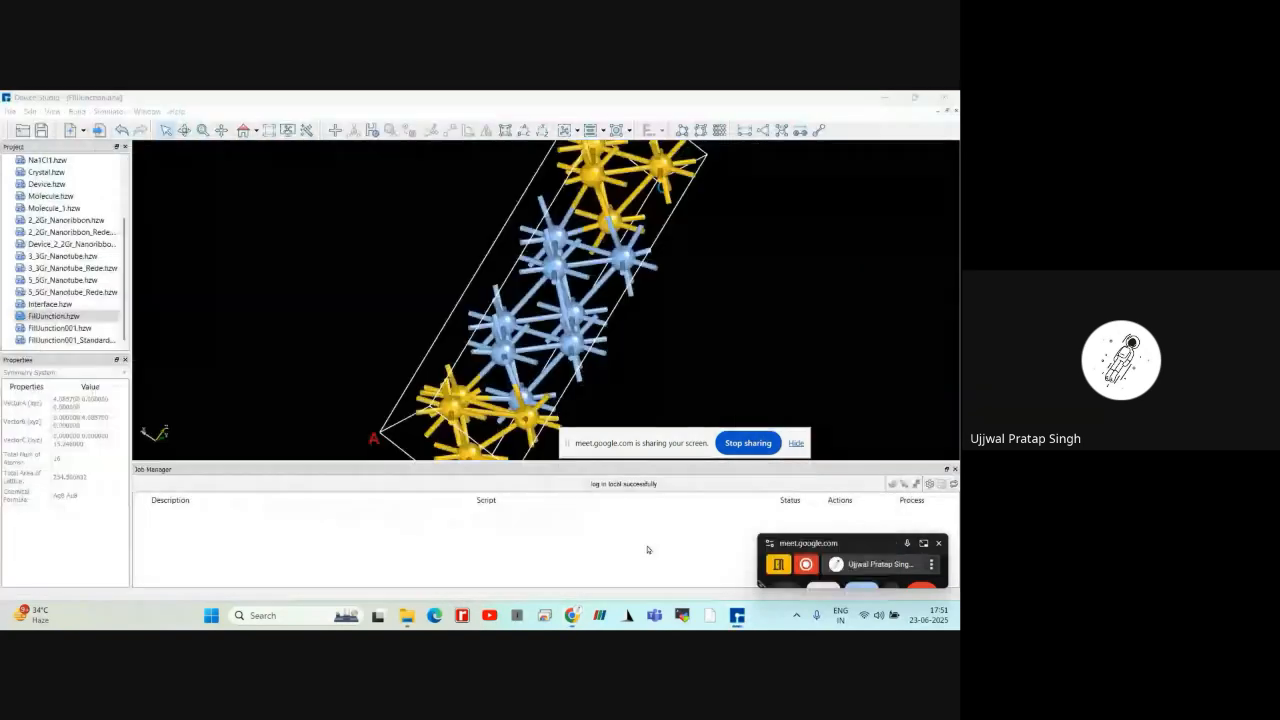
Check where Device Studio offers its getting-started guide and tutorials, and switch back to the Introduction page in Chrome
{"action": "left_click", "coordinate": [176, 111]}
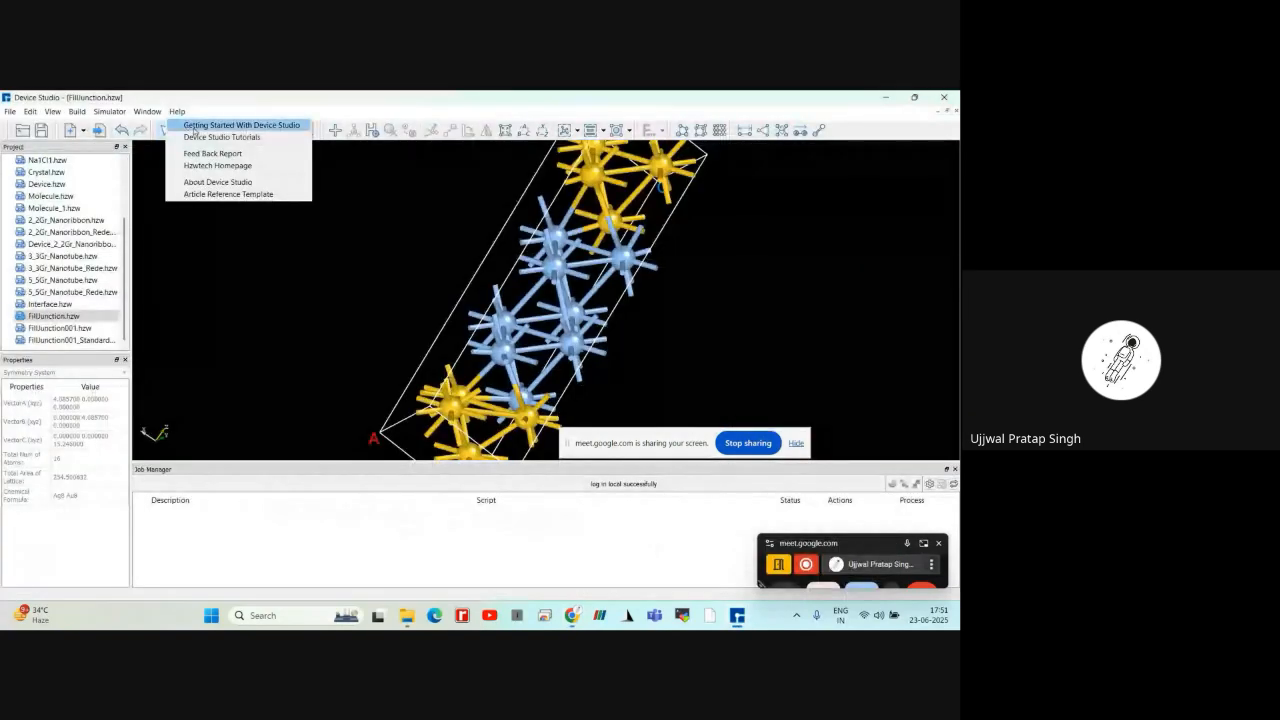
{"action": "left_click", "coordinate": [295, 260]}
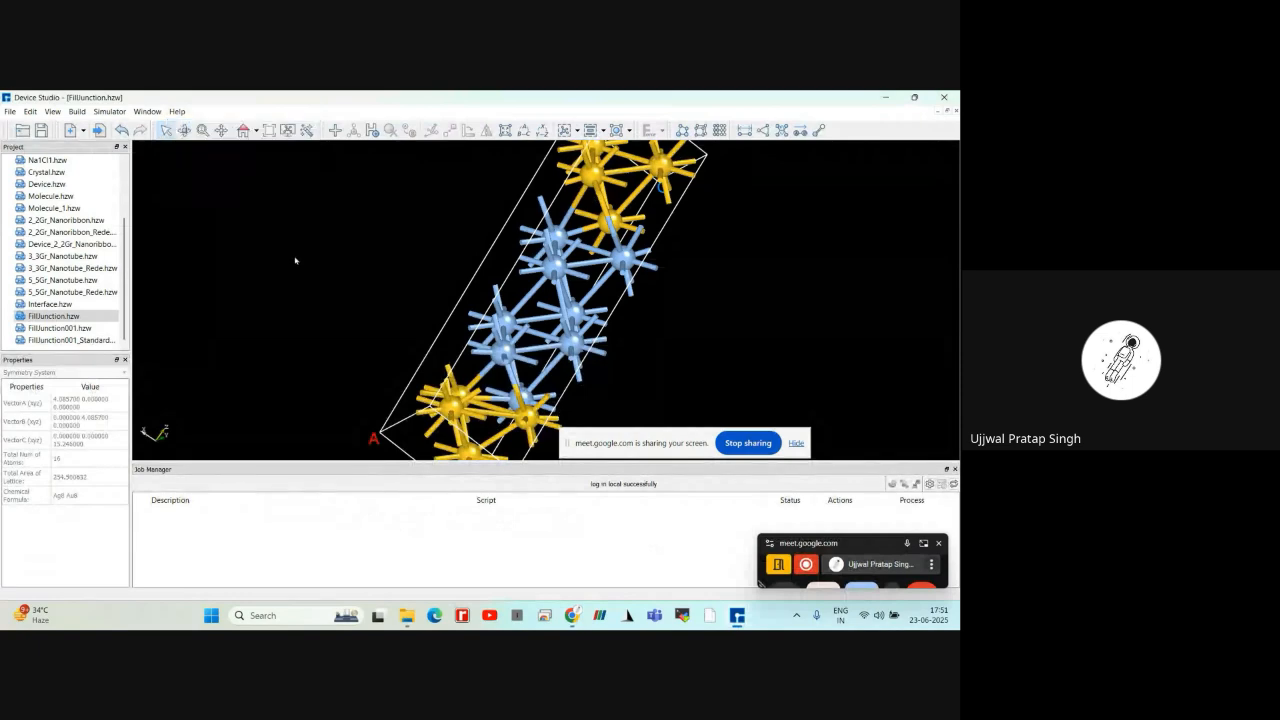
{"action": "left_click", "coordinate": [570, 617]}
{"action": "mouse_move", "coordinate": [571, 617]}
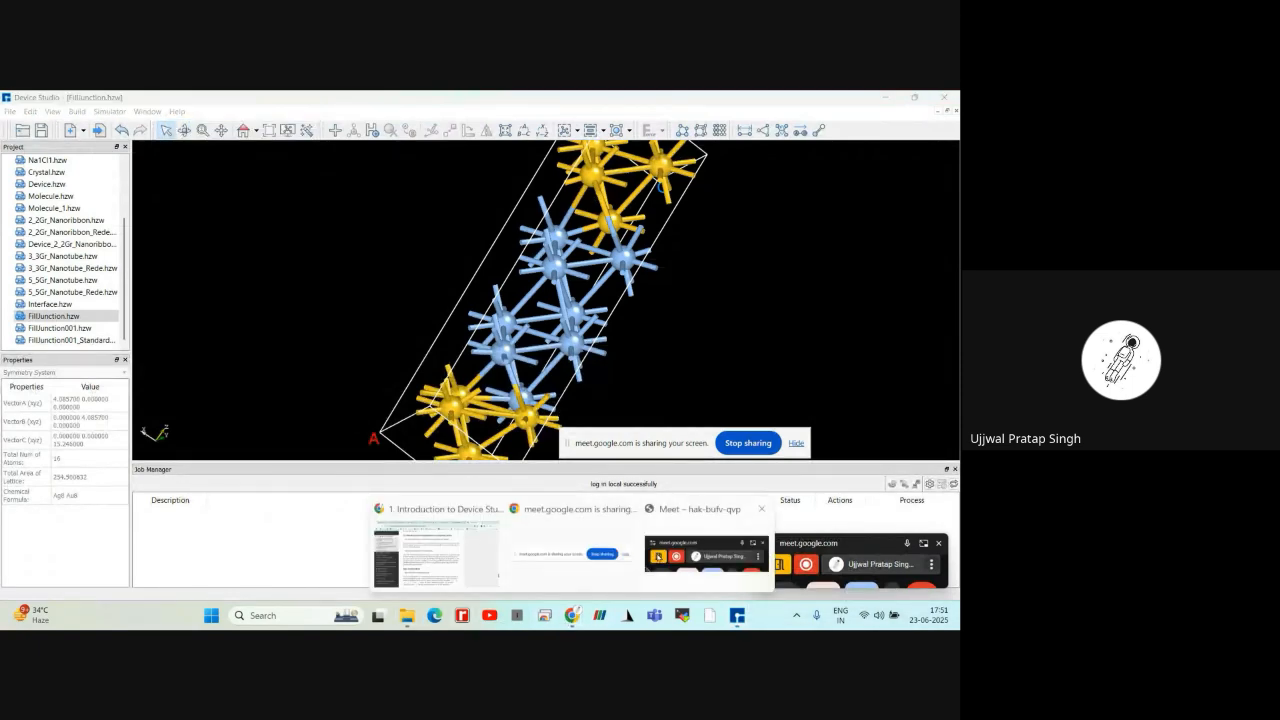
{"action": "left_click", "coordinate": [435, 548]}
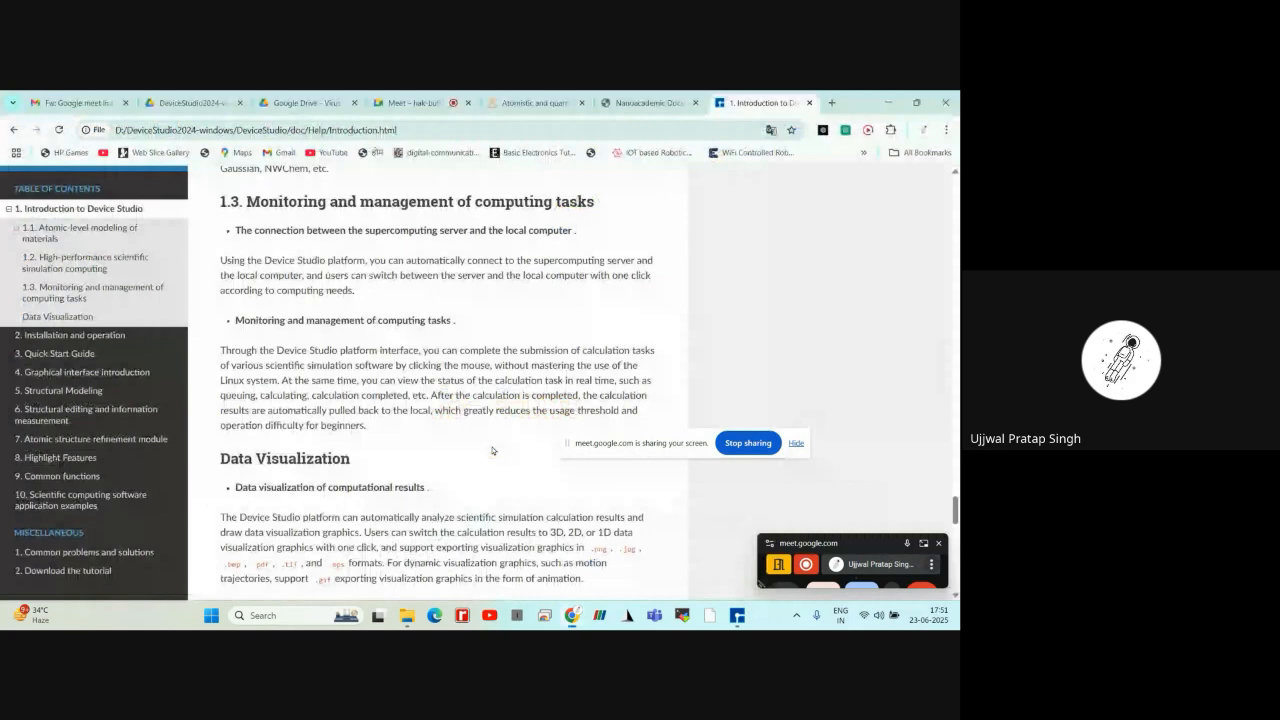
Check the Google Meet call for participants' questions and return to the FillJunction structure in Device Studio
{"action": "left_click", "coordinate": [413, 103]}
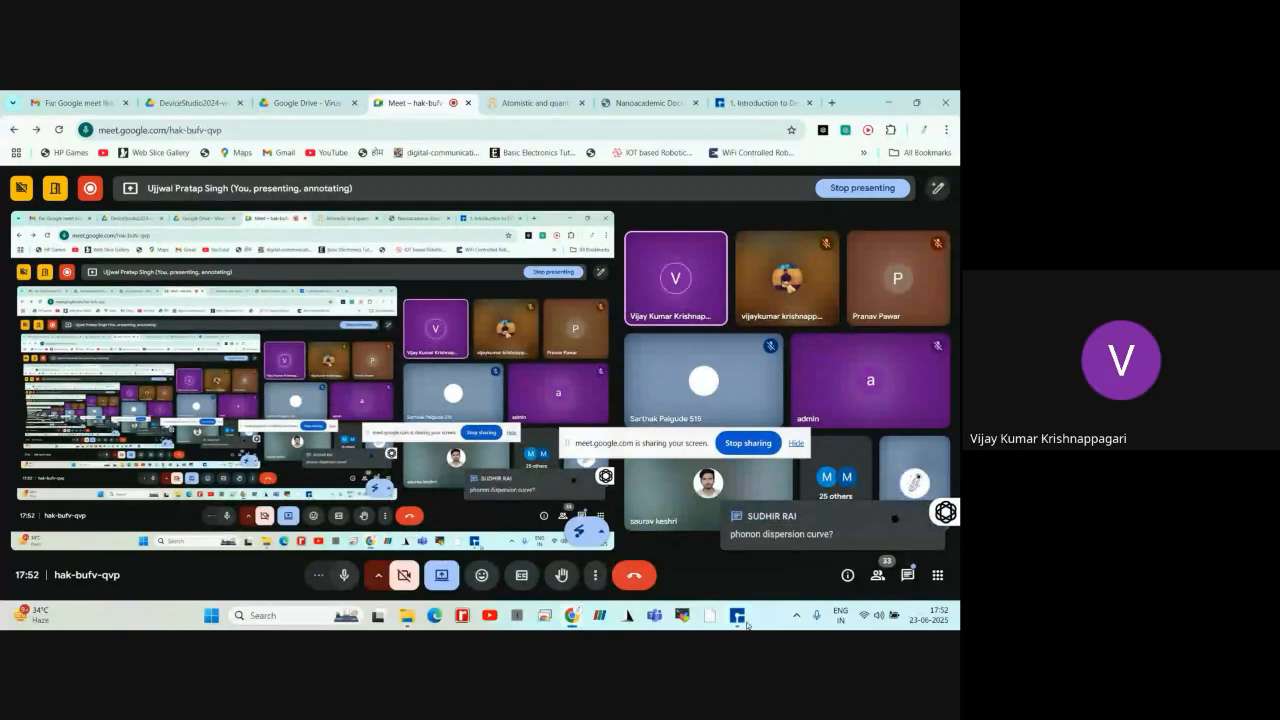
{"action": "mouse_move", "coordinate": [737, 615]}
{"action": "left_click", "coordinate": [697, 569]}
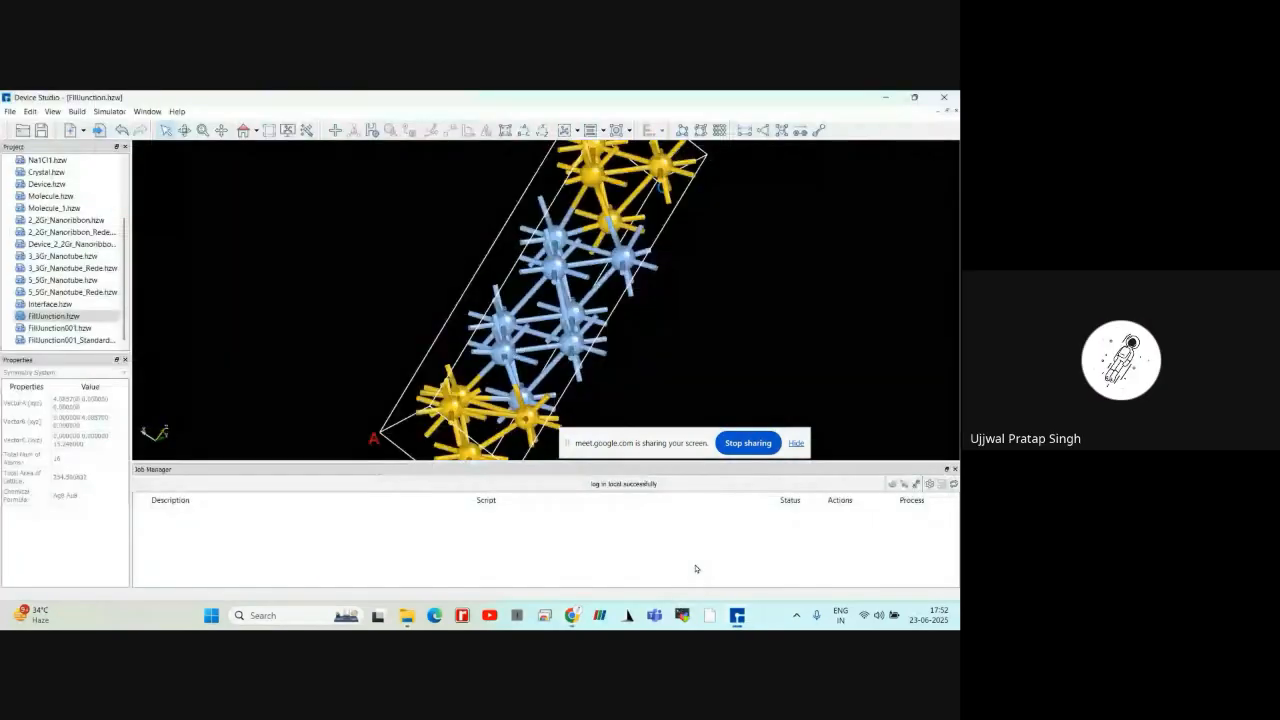
Open the Molecule 2D builder and place a six-membered ring on the blank canvas
{"action": "left_click", "coordinate": [77, 111]}
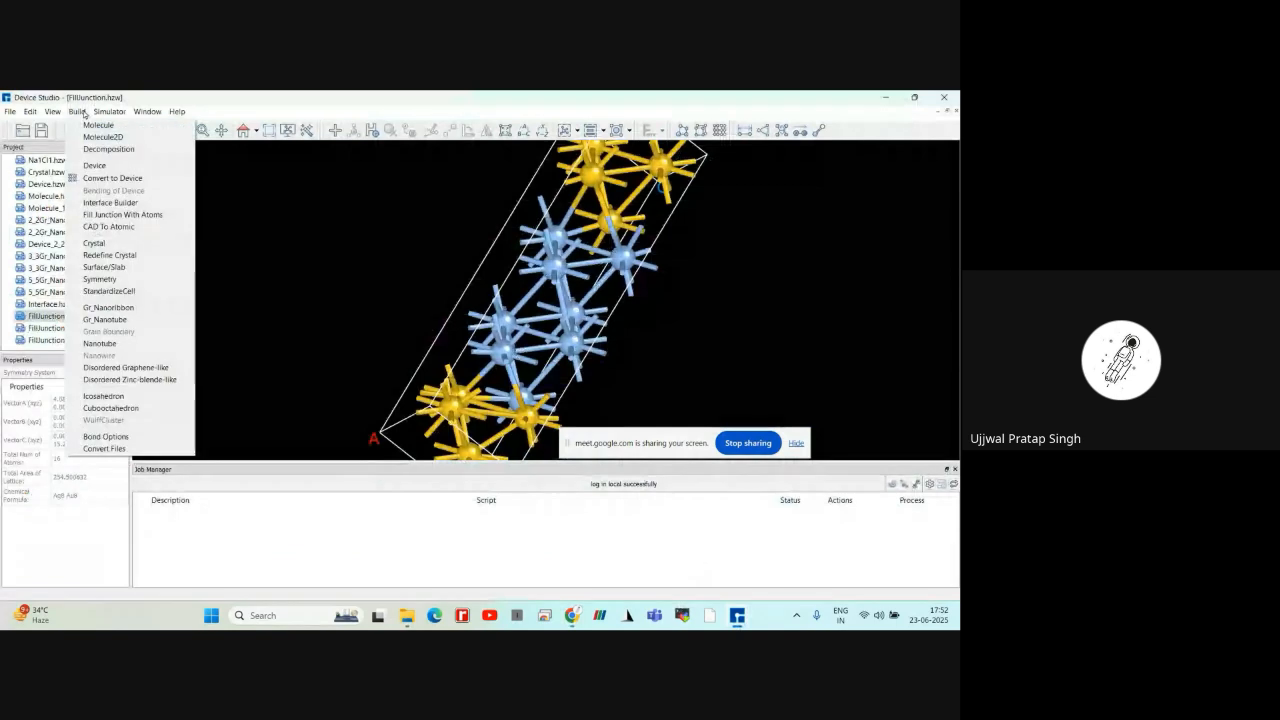
{"action": "left_click", "coordinate": [85, 114]}
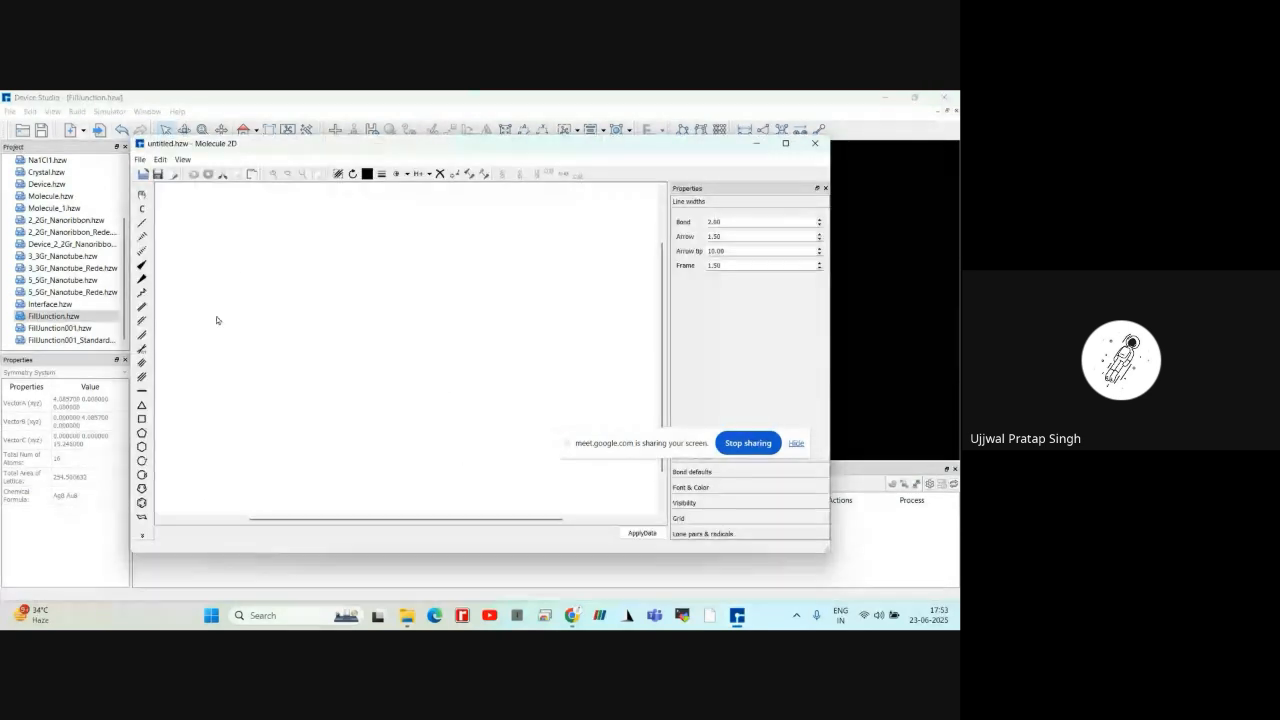
{"action": "left_click", "coordinate": [142, 447]}
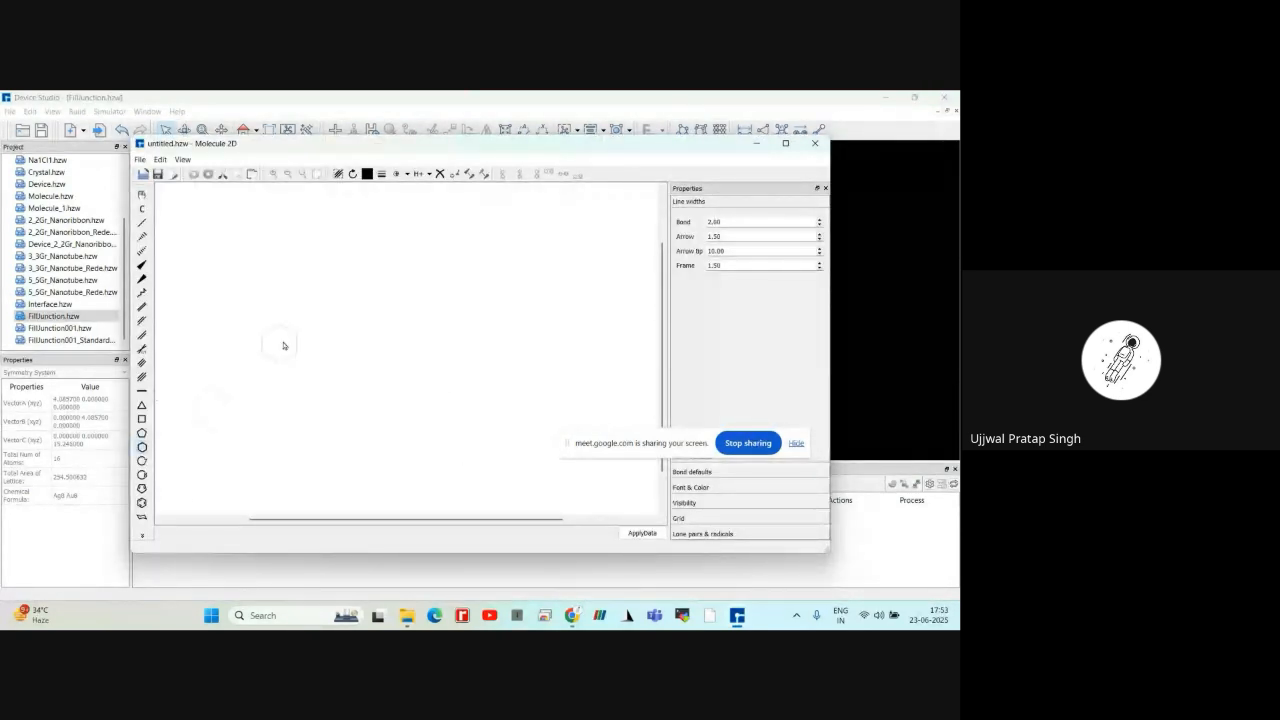
{"action": "left_click", "coordinate": [304, 338]}
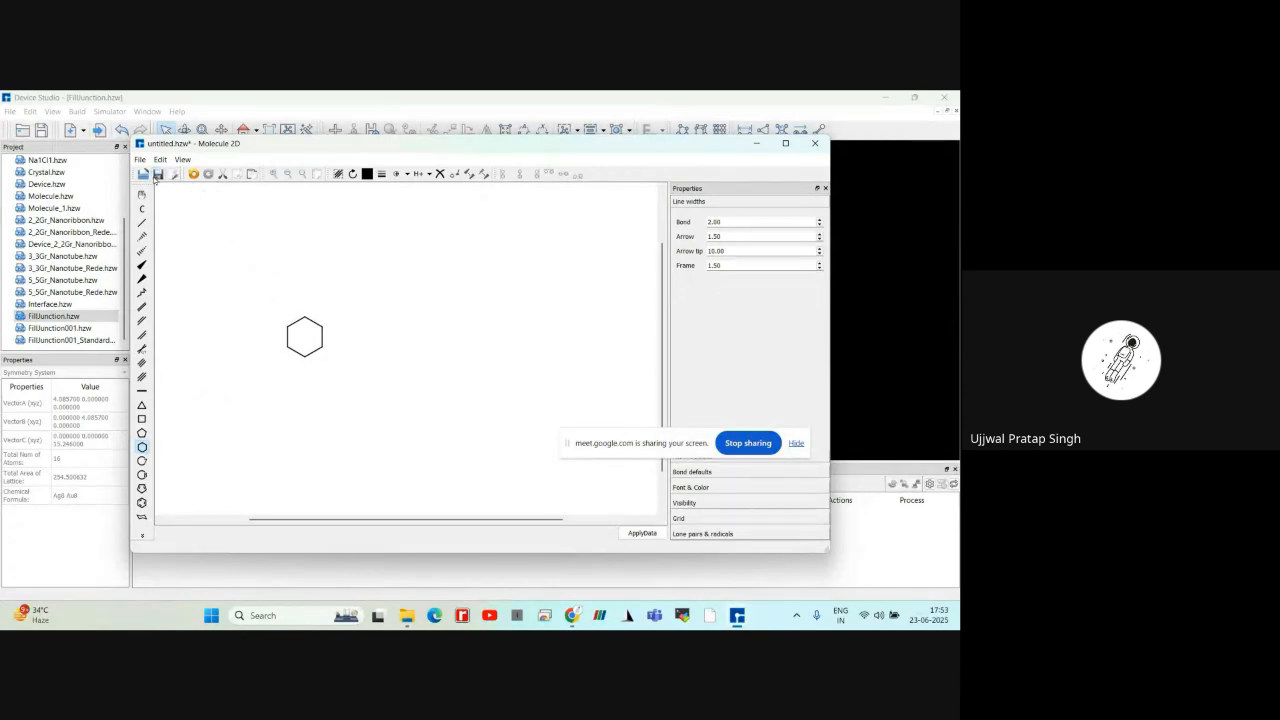
Check which file types the Molecule 2D drawing can be saved as, and leave without saving
{"action": "left_click", "coordinate": [158, 174]}
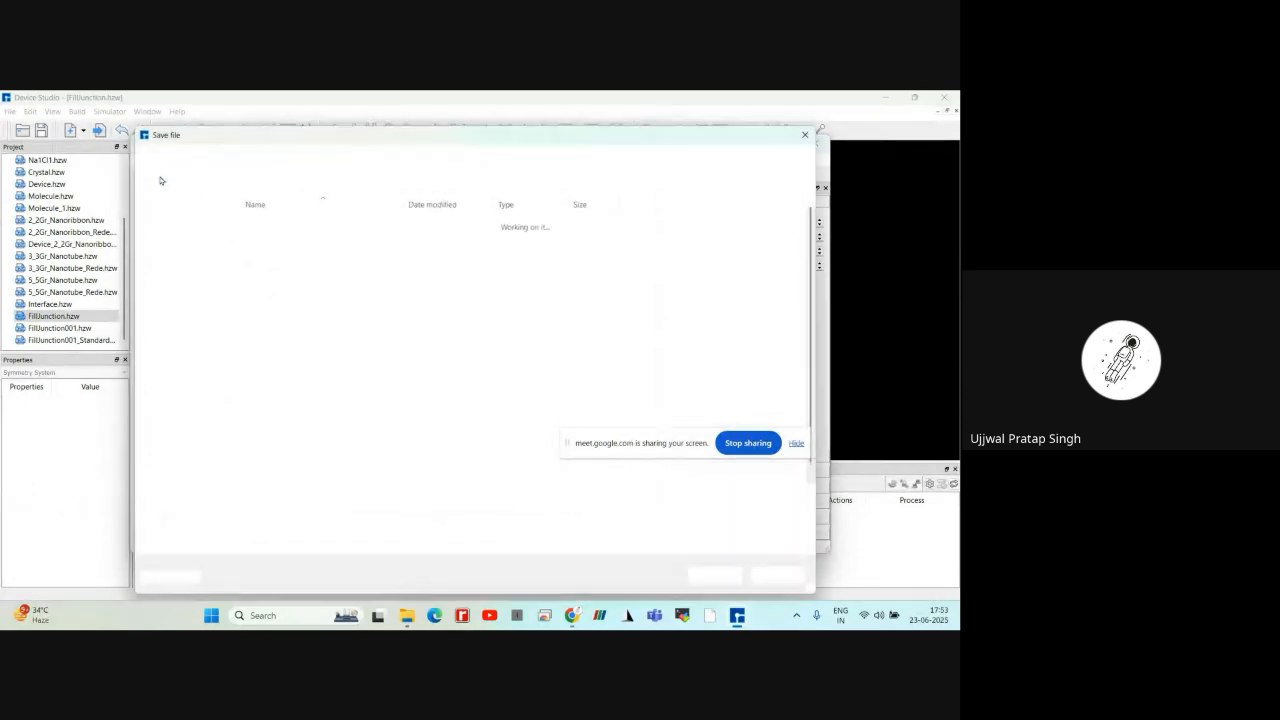
{"action": "left_click", "coordinate": [258, 526]}
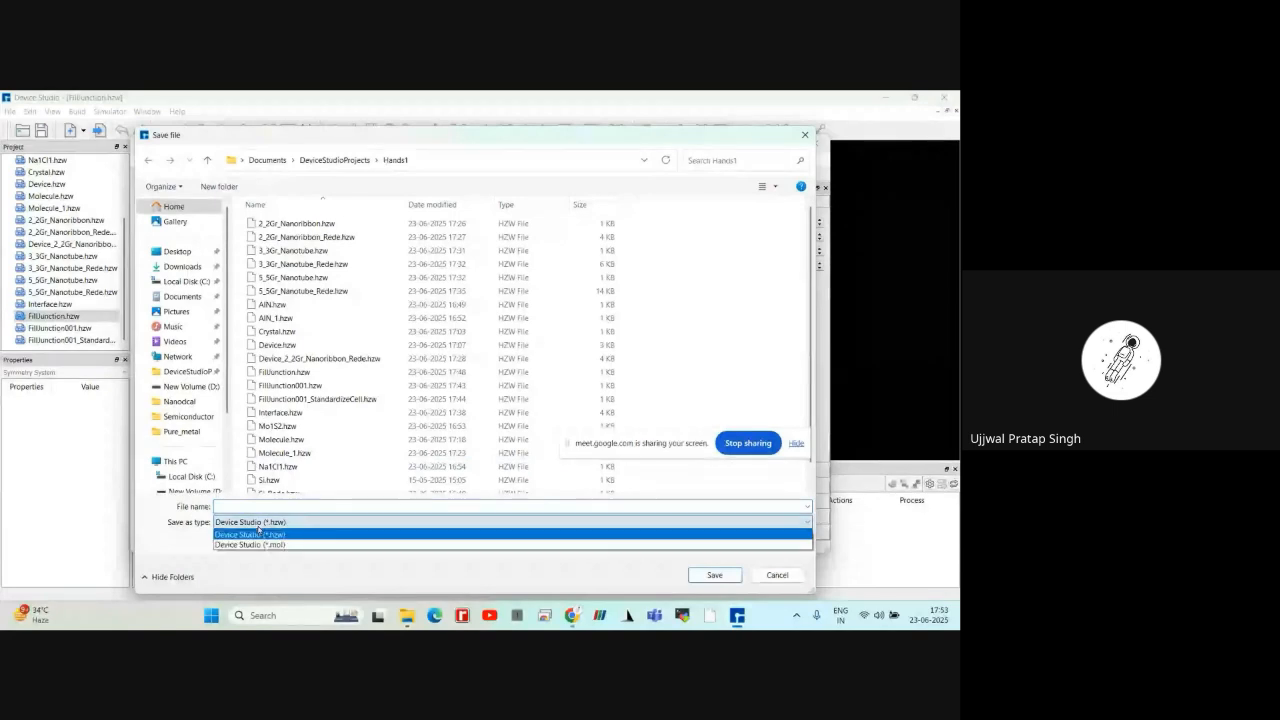
{"action": "left_click", "coordinate": [260, 534]}
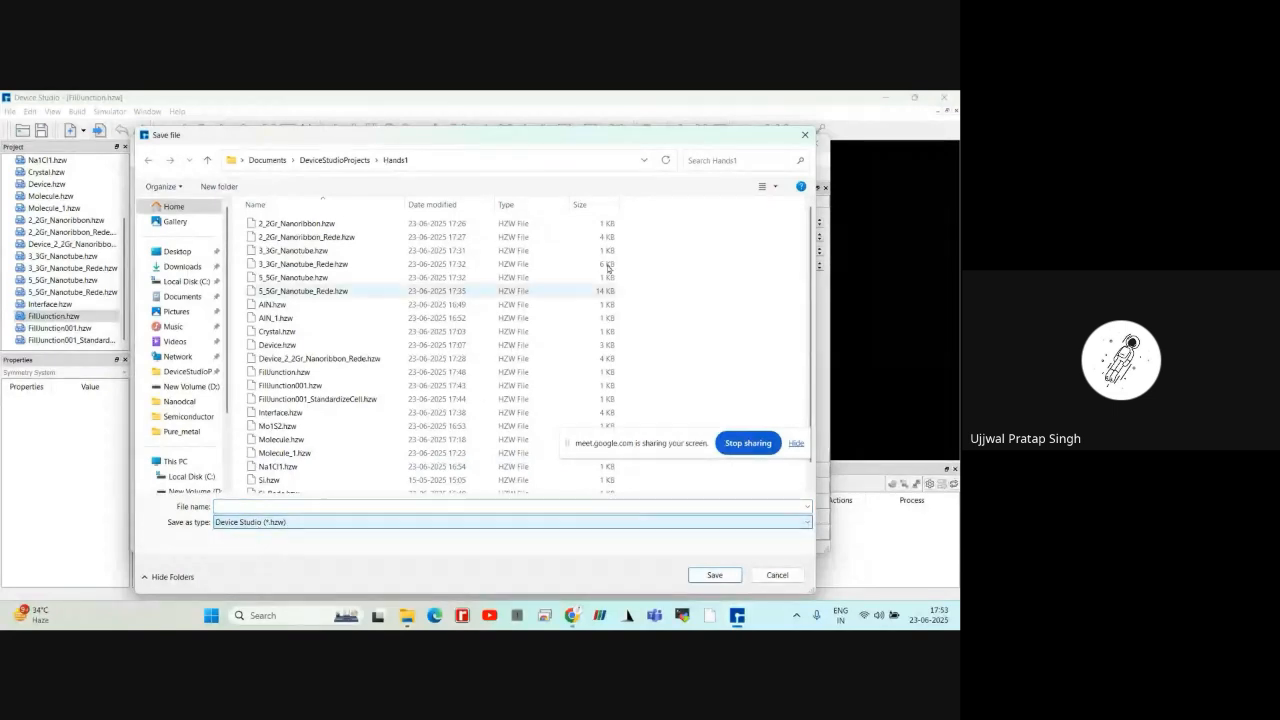
{"action": "left_click", "coordinate": [805, 134]}
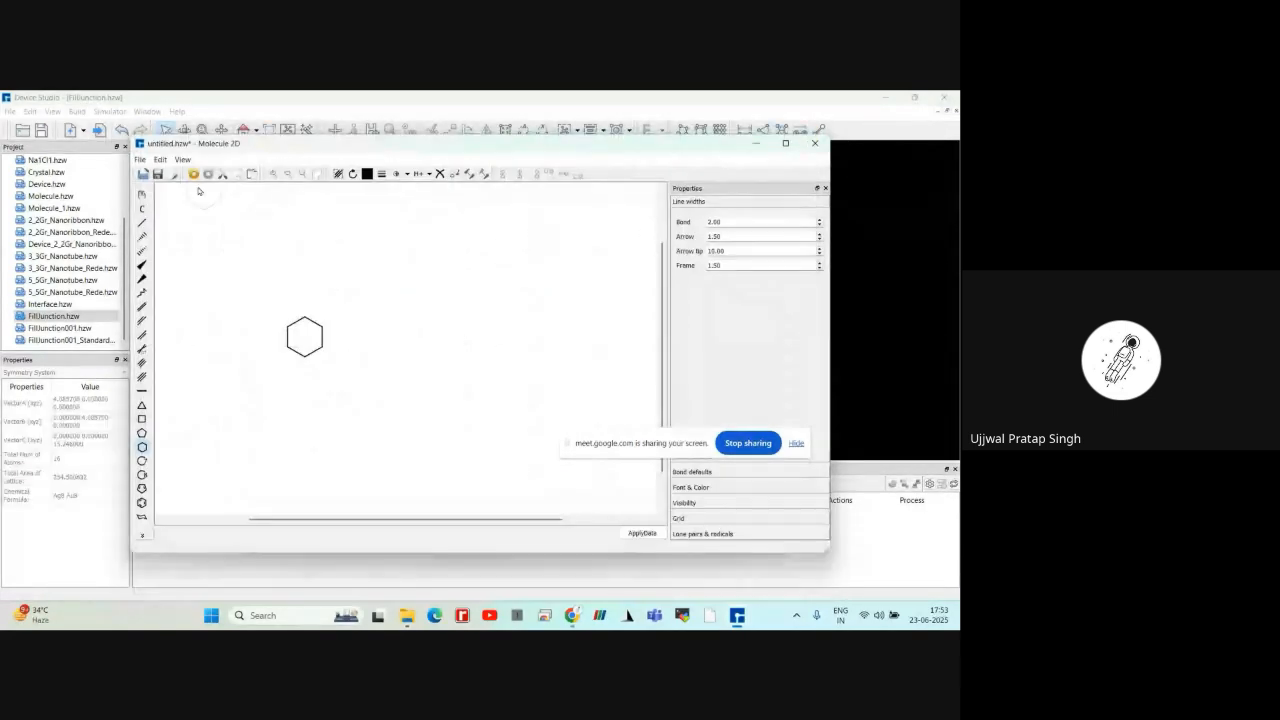
Examine the image formats offered for exporting the 2D ring drawing, and leave without exporting
{"action": "left_click", "coordinate": [140, 160]}
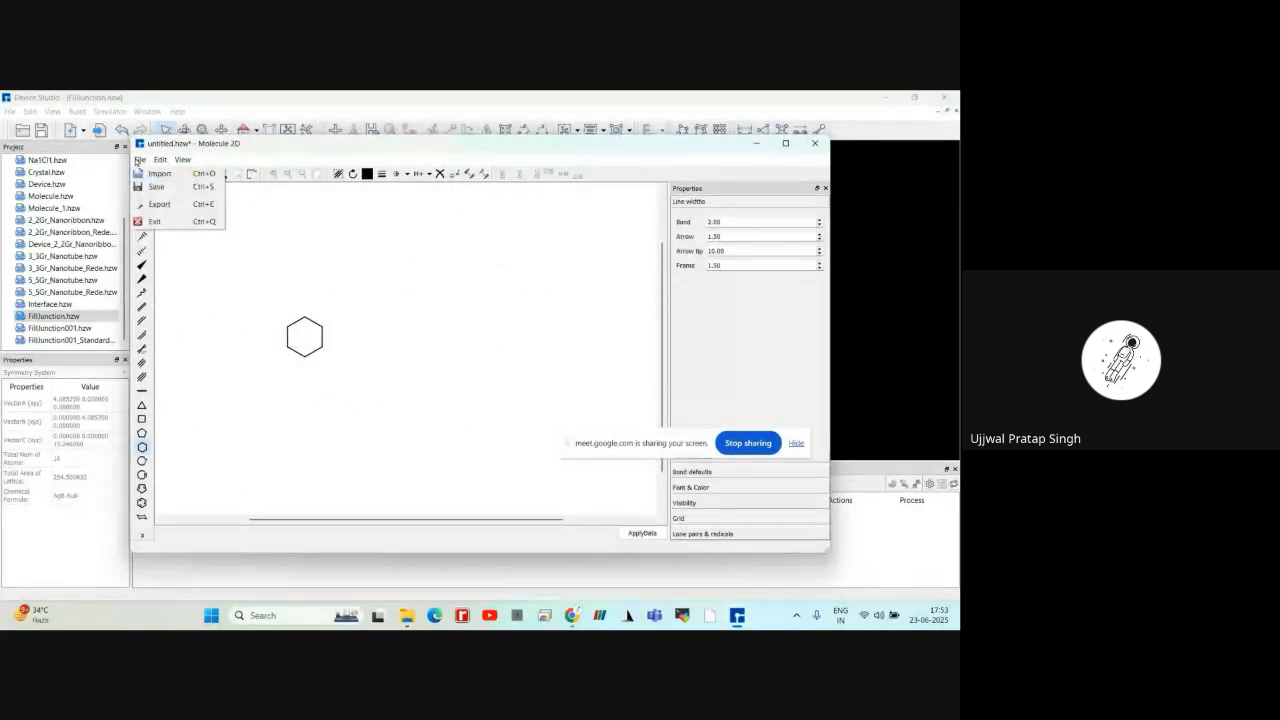
{"action": "left_click", "coordinate": [155, 204]}
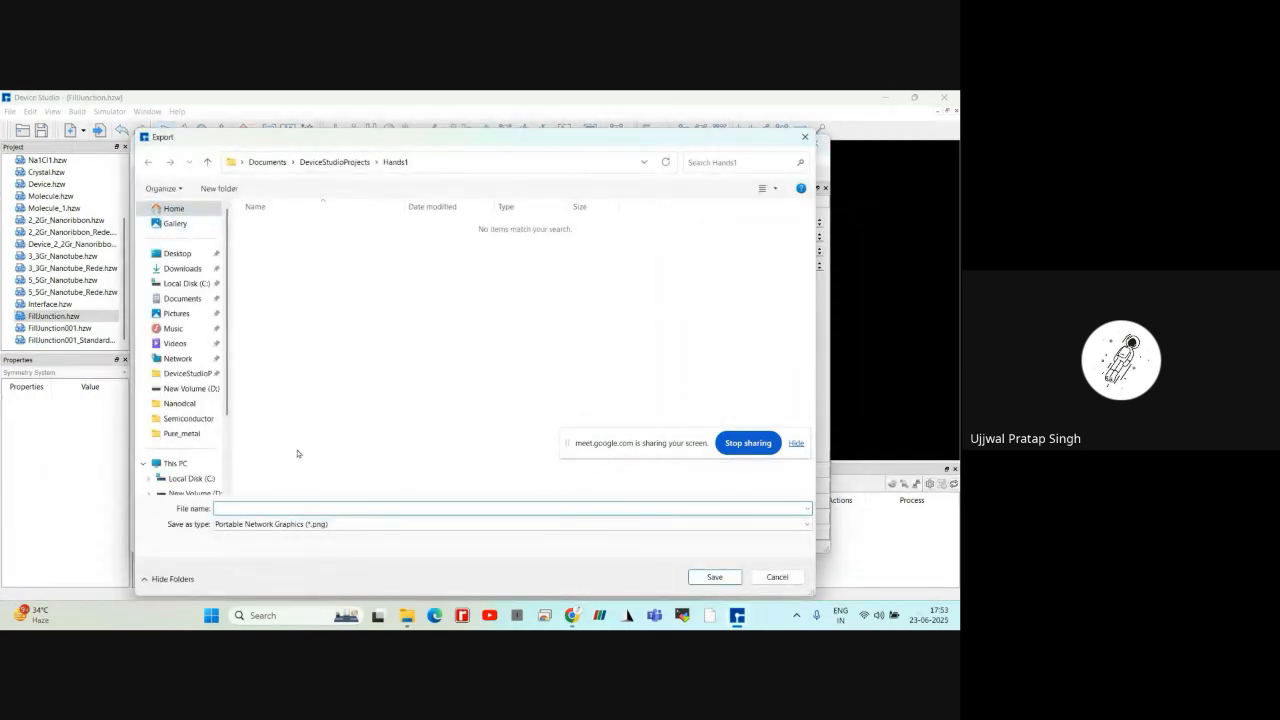
{"action": "left_click", "coordinate": [330, 523]}
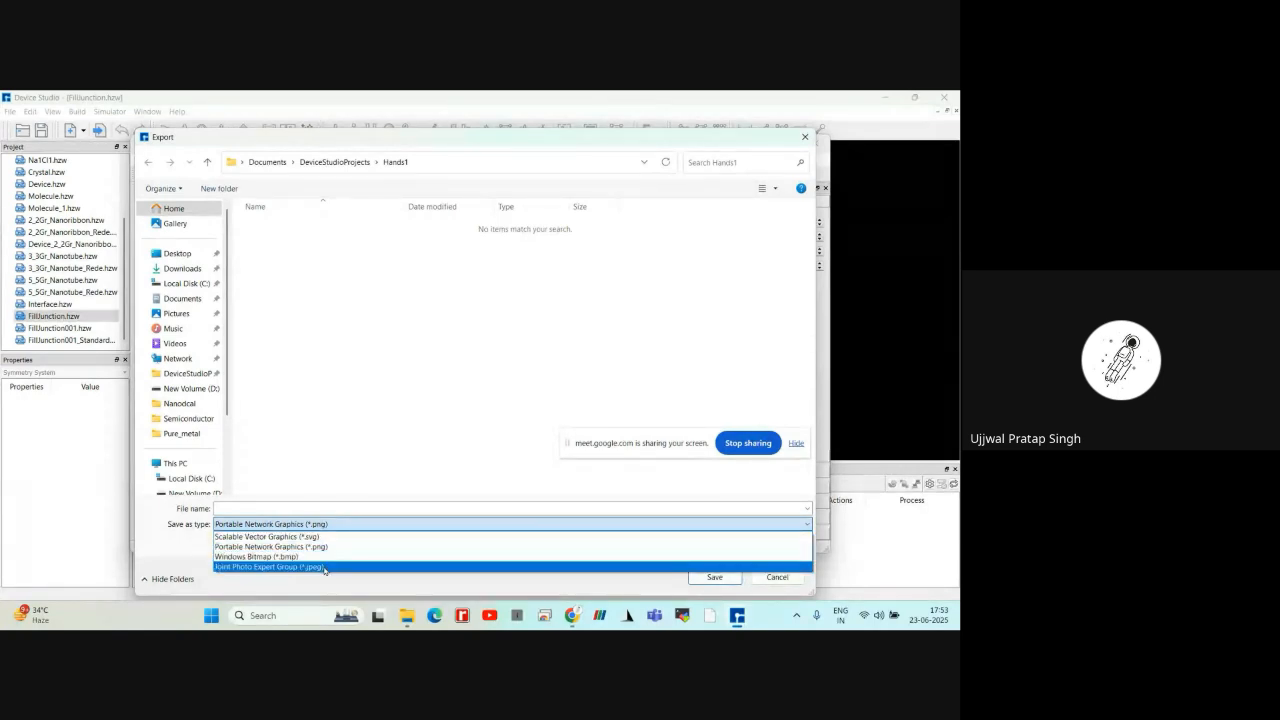
{"action": "left_click", "coordinate": [808, 141]}
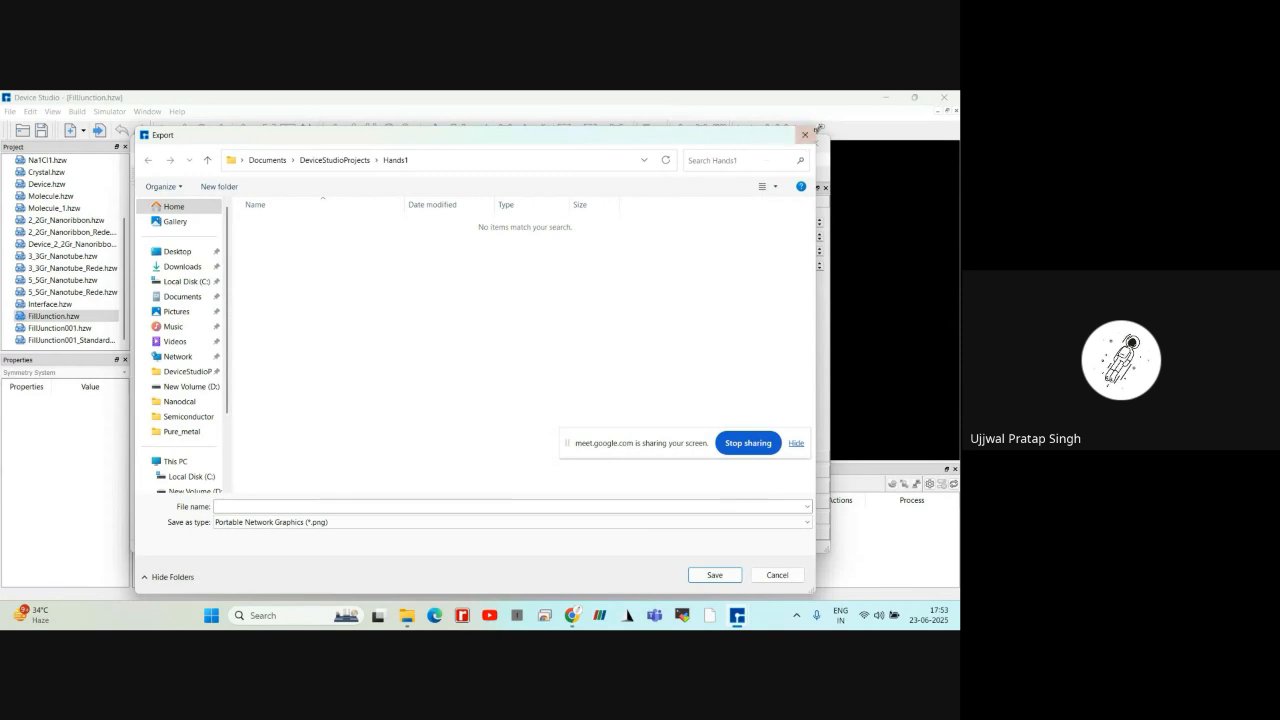
{"action": "left_click", "coordinate": [805, 134]}
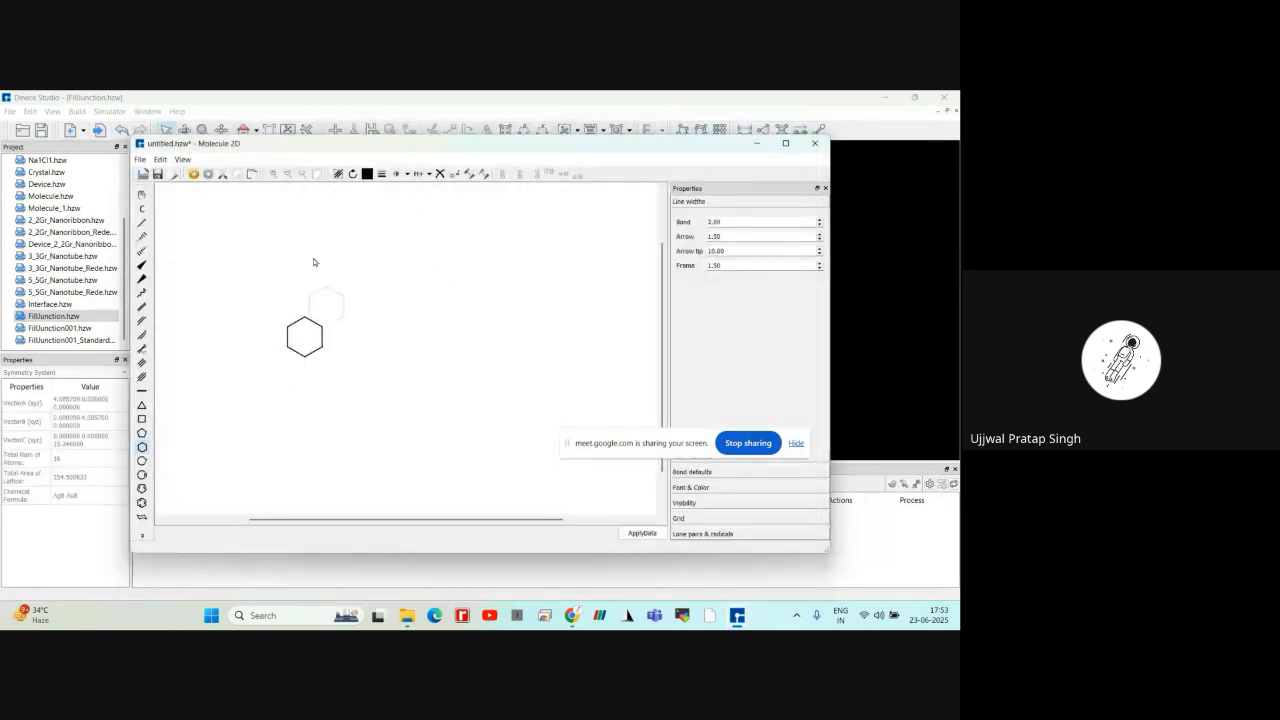
{"action": "left_click", "coordinate": [141, 160]}
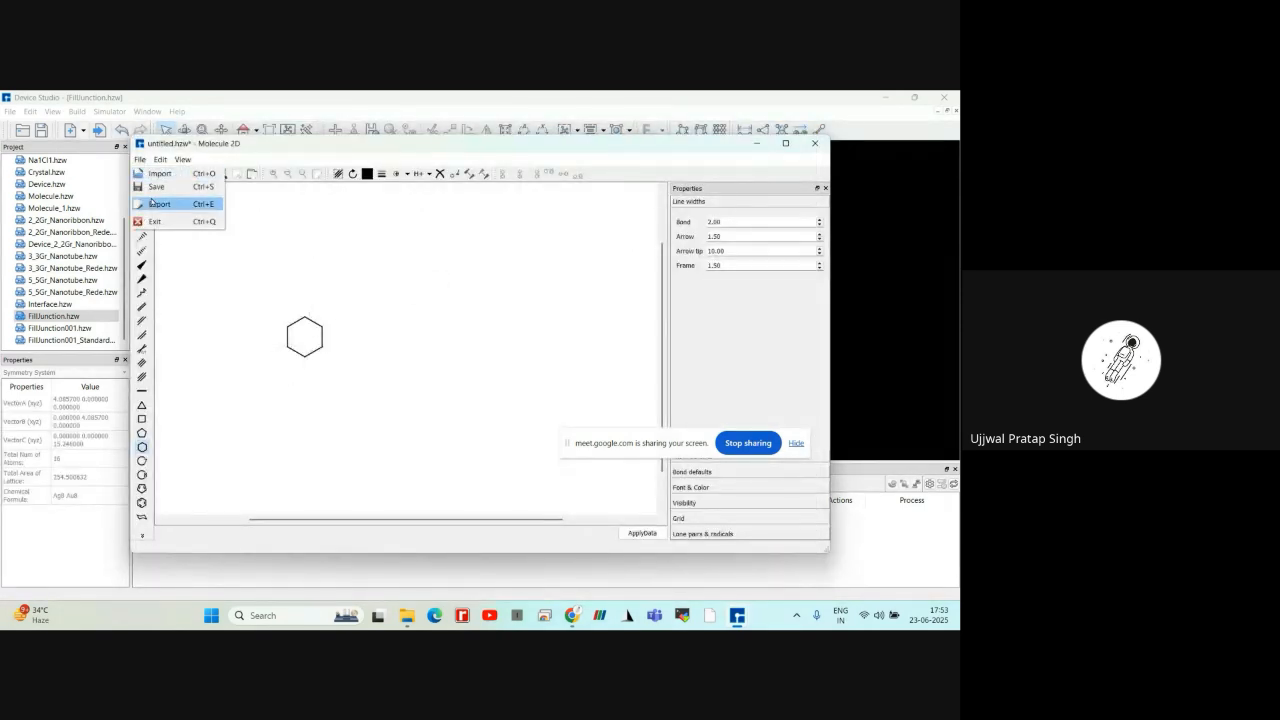
{"action": "left_click", "coordinate": [151, 203]}
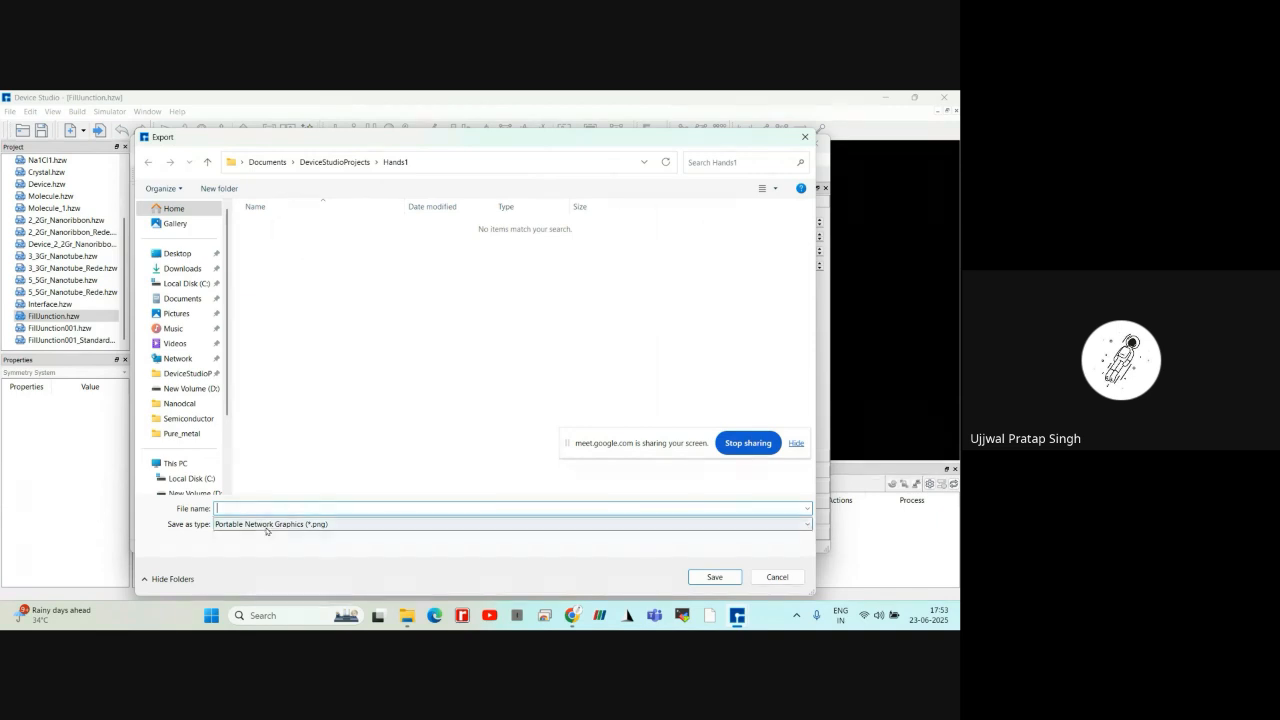
{"action": "left_click", "coordinate": [346, 525]}
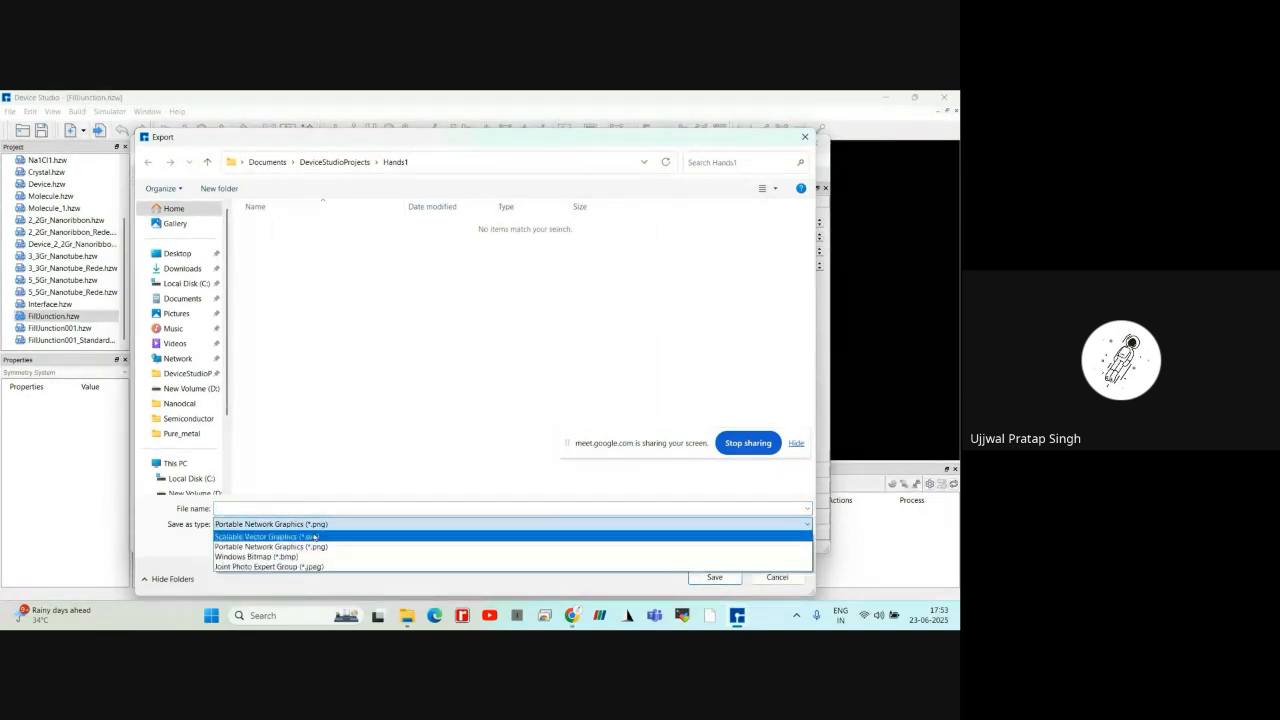
{"action": "left_click", "coordinate": [321, 529]}
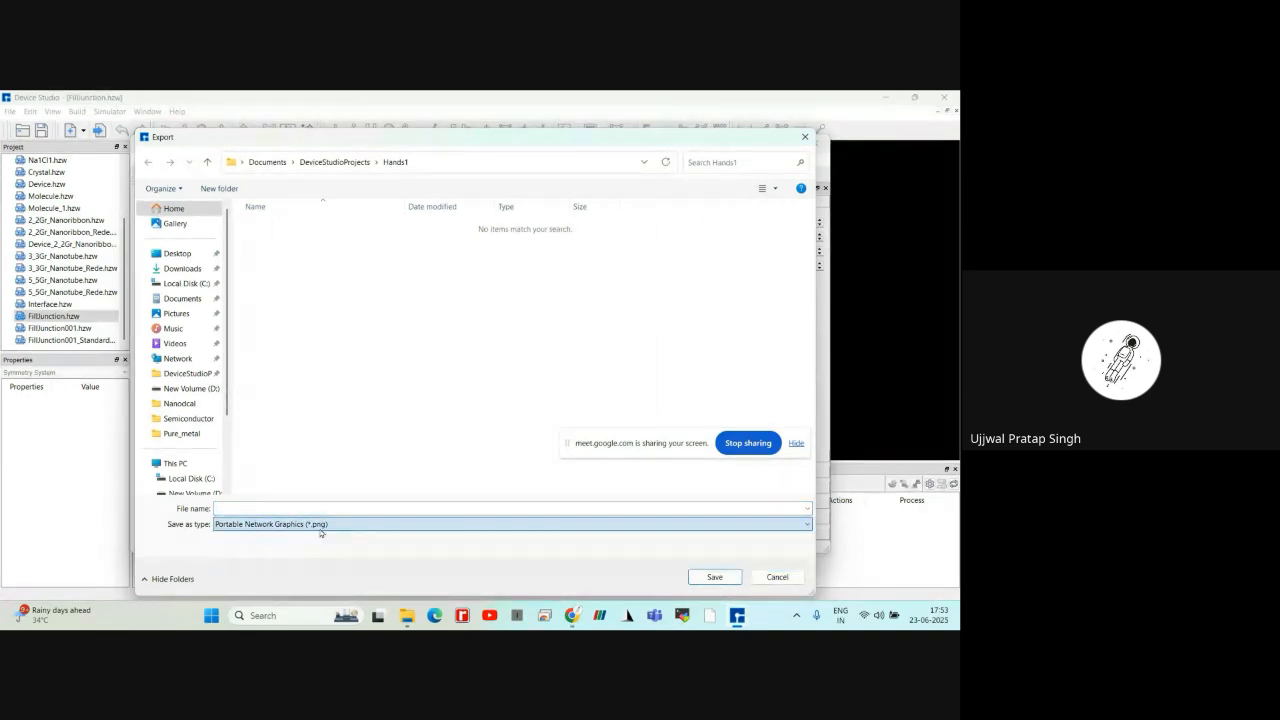
{"action": "left_click", "coordinate": [805, 135]}
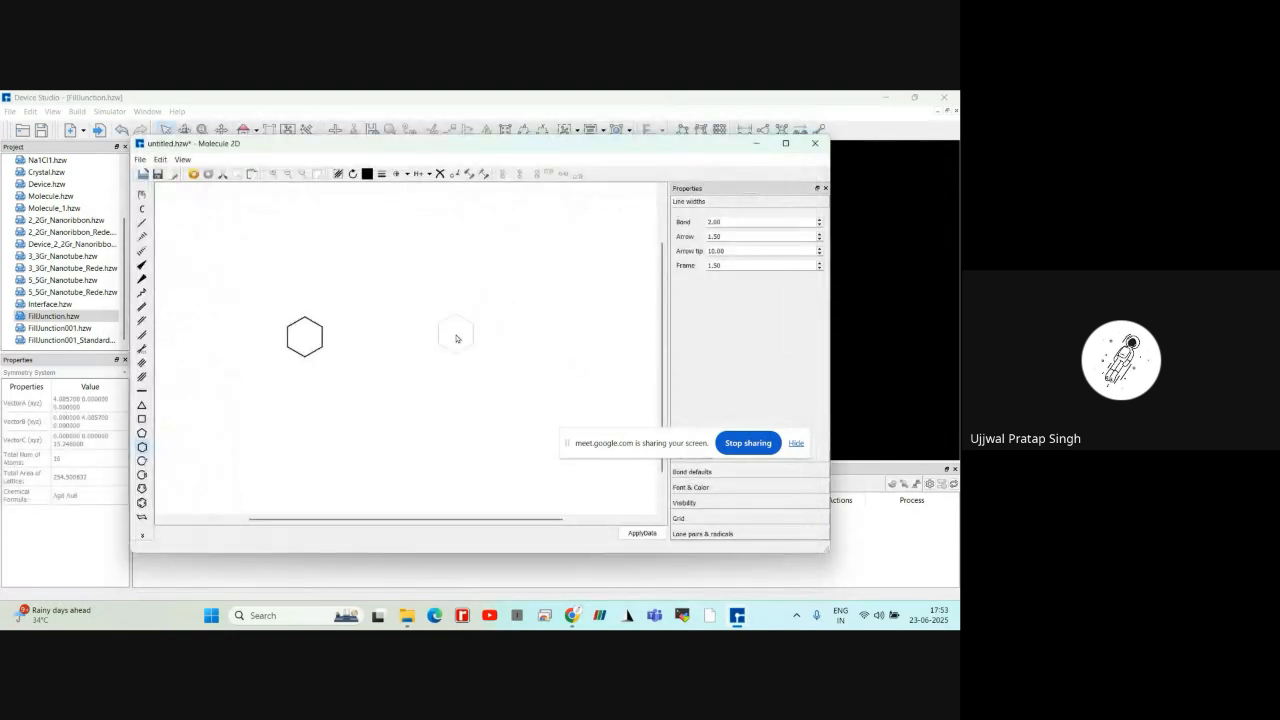
Close the Molecule 2D builder and discard the unsaved ring drawing
{"action": "scroll", "coordinate": [455, 338], "scroll_direction": "down", "scroll_amount": 1}
{"action": "scroll", "coordinate": [455, 338], "scroll_direction": "up", "scroll_amount": 3}
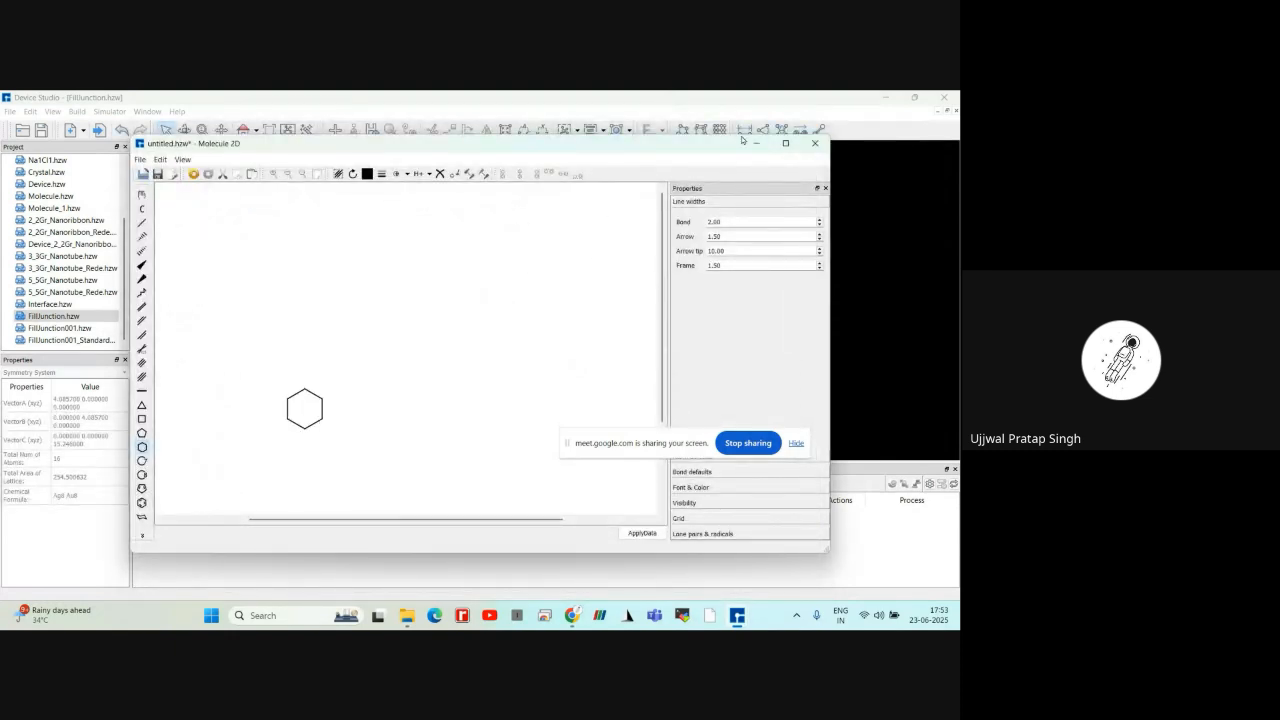
{"action": "left_click", "coordinate": [812, 144]}
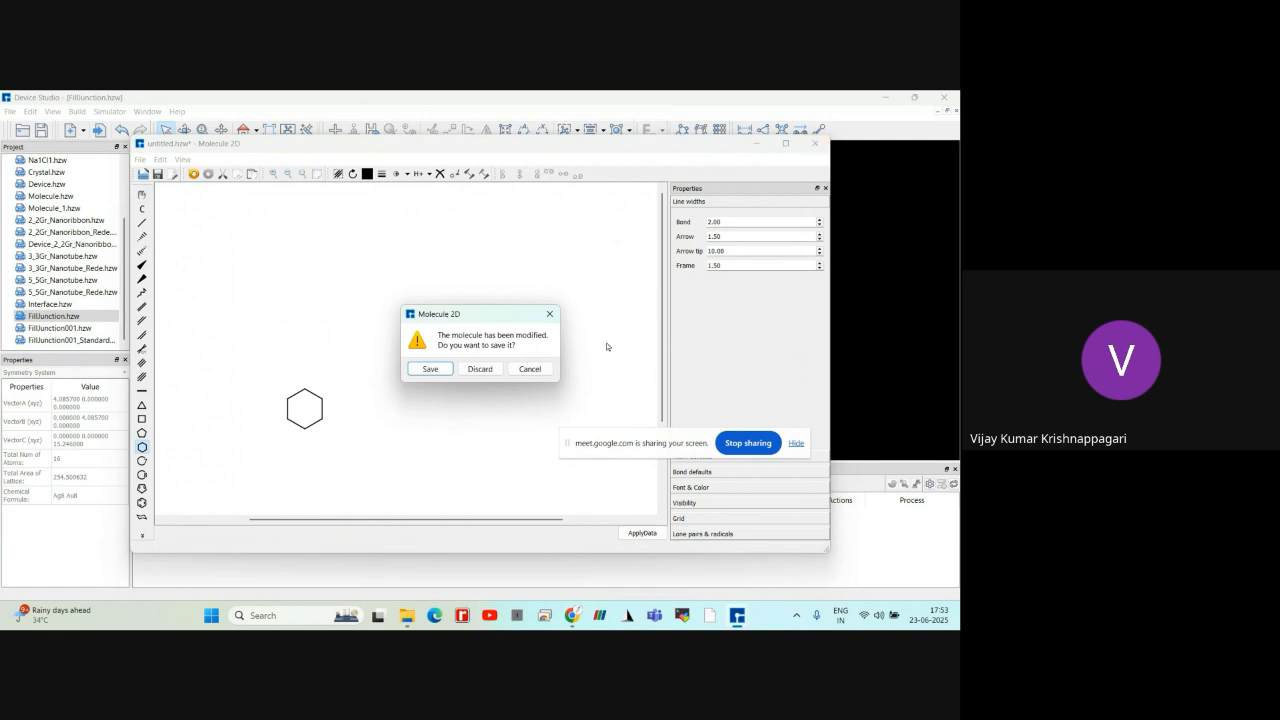
{"action": "left_click", "coordinate": [556, 315]}
{"action": "left_click", "coordinate": [814, 143]}
{"action": "left_click", "coordinate": [481, 369]}
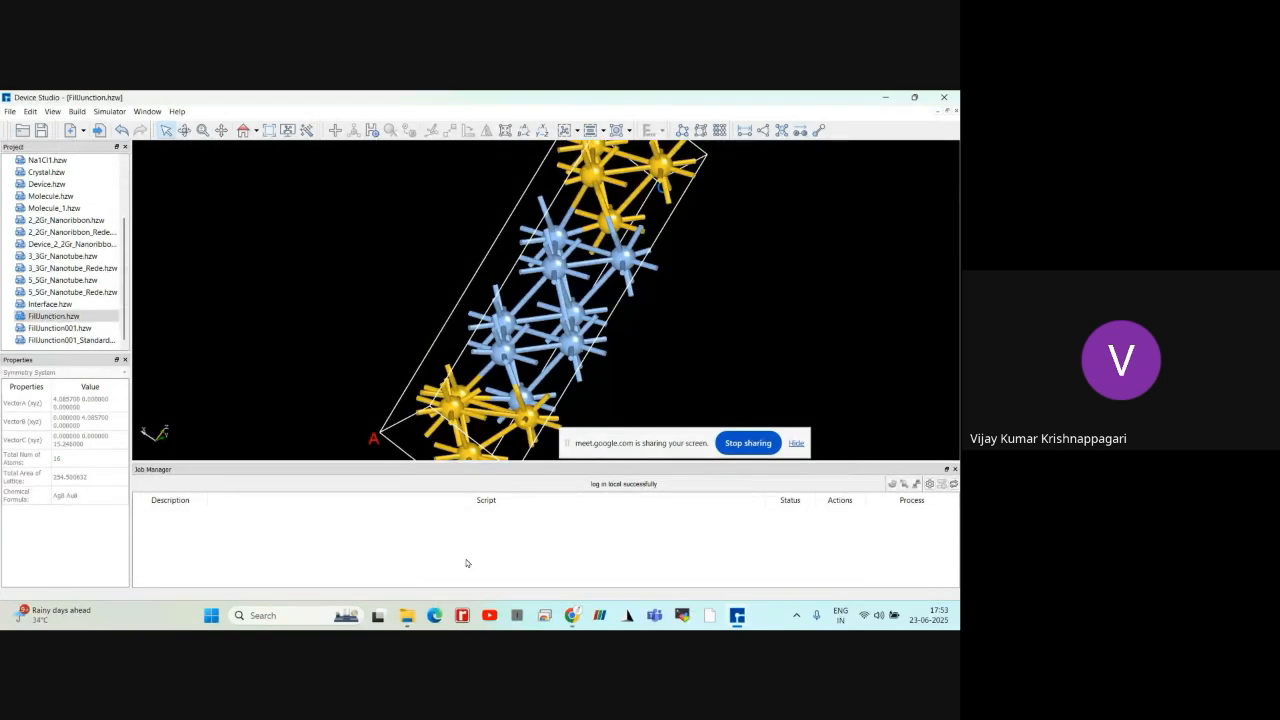
Switch to the Google Meet call in Chrome, read the participants' in-call messages and close the chat
{"action": "left_click", "coordinate": [572, 615]}
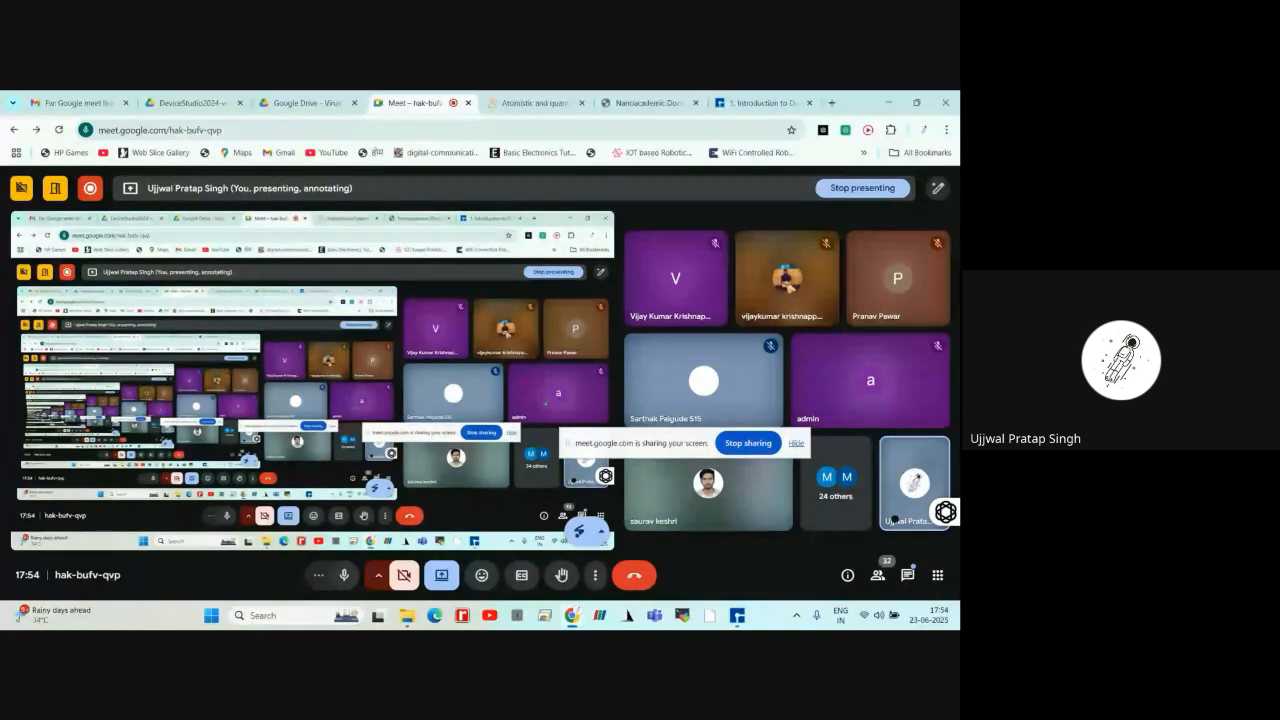
{"action": "left_click", "coordinate": [908, 576]}
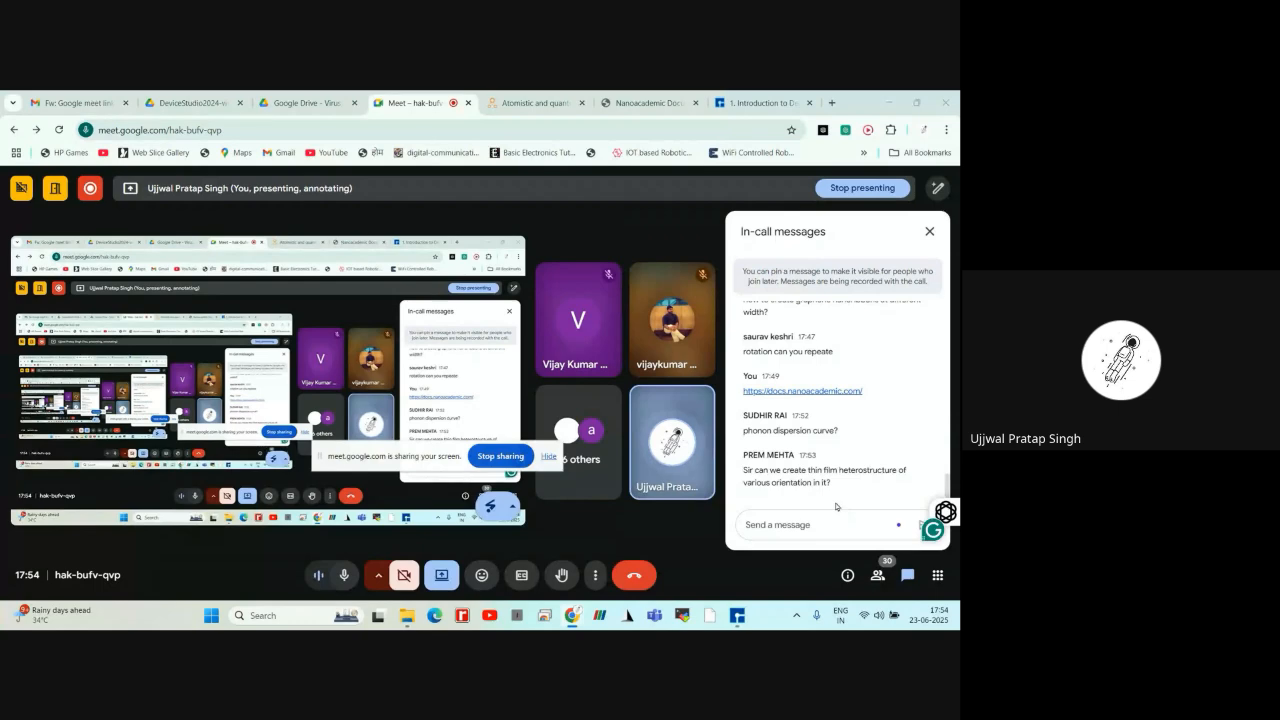
{"action": "left_click", "coordinate": [907, 575]}
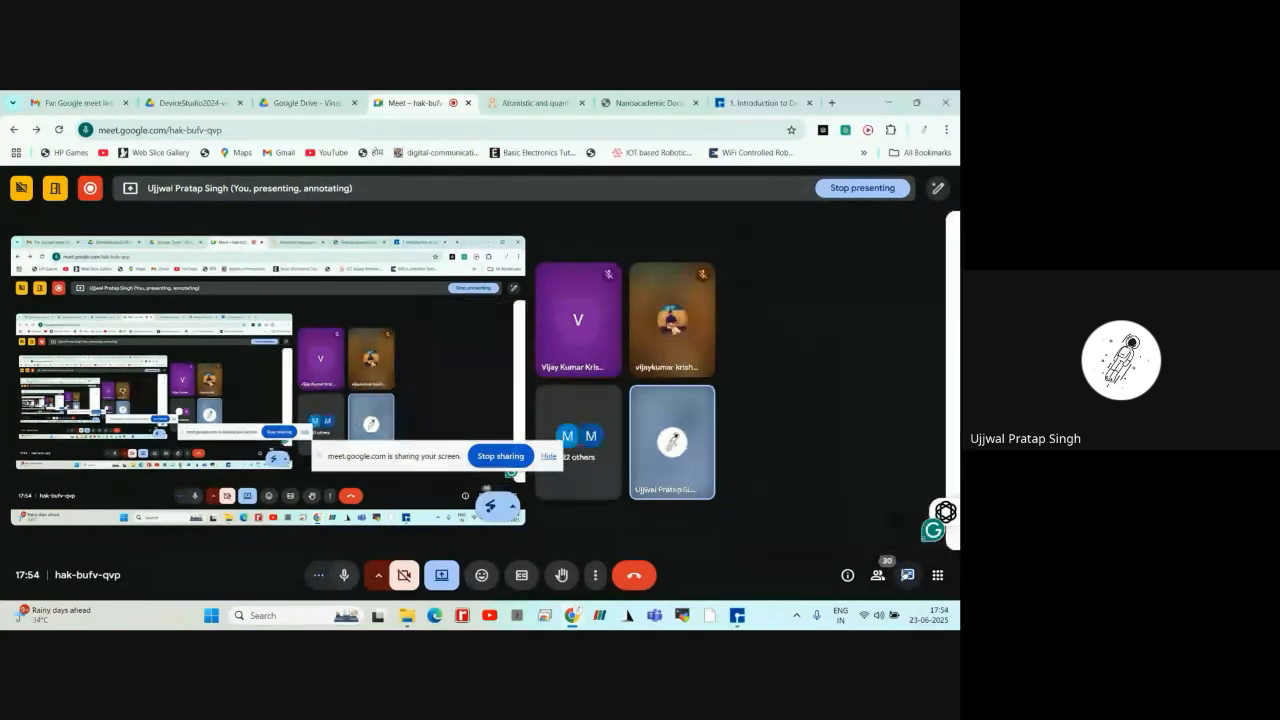